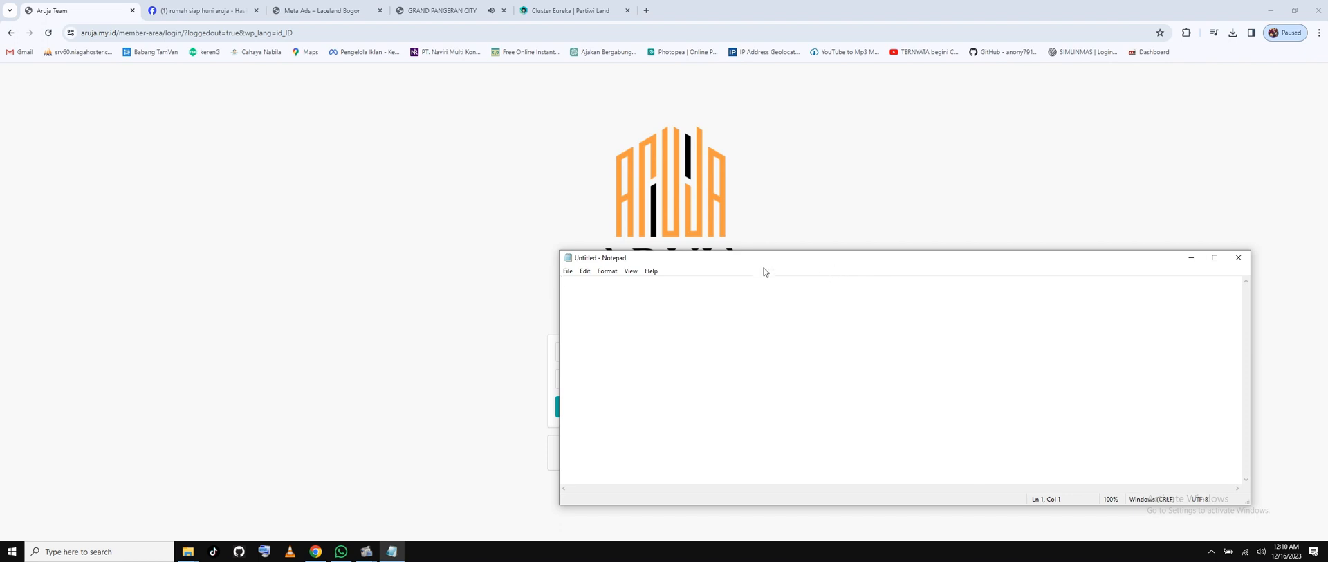
In Notepad, type the four-task list, from 'Membuat Landing Page untuk Affiliate' to 'Membuat Landingpage Chekout'.
drag(766, 257, 747, 300)
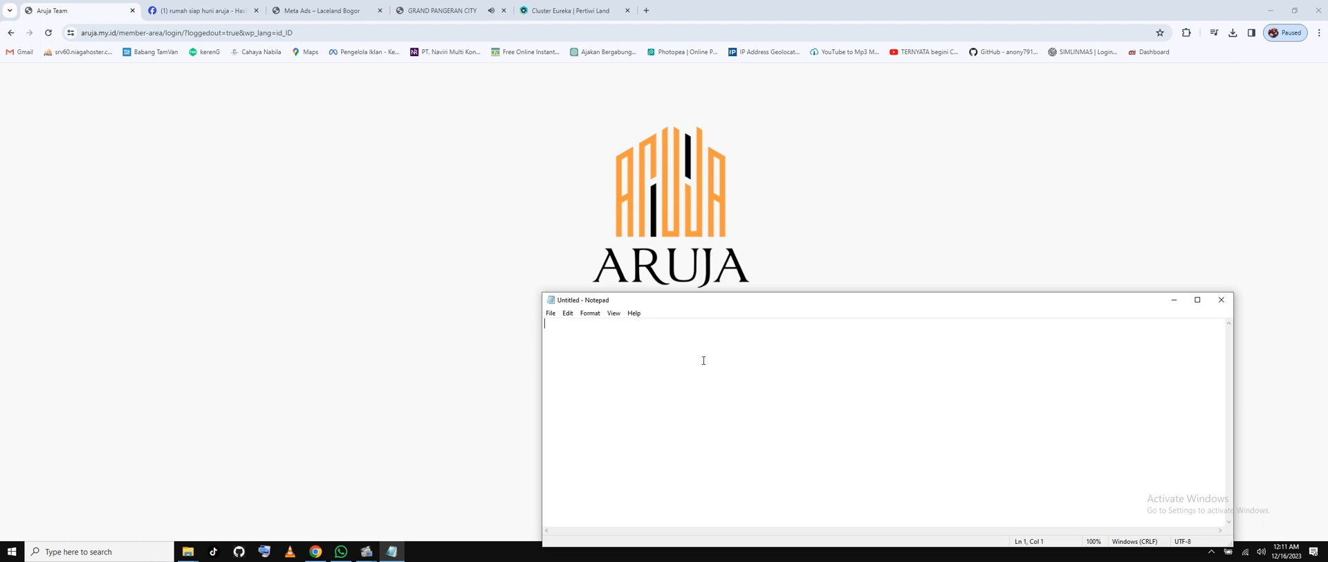
key(Return)
text(1. Membuat Landing Page untu)
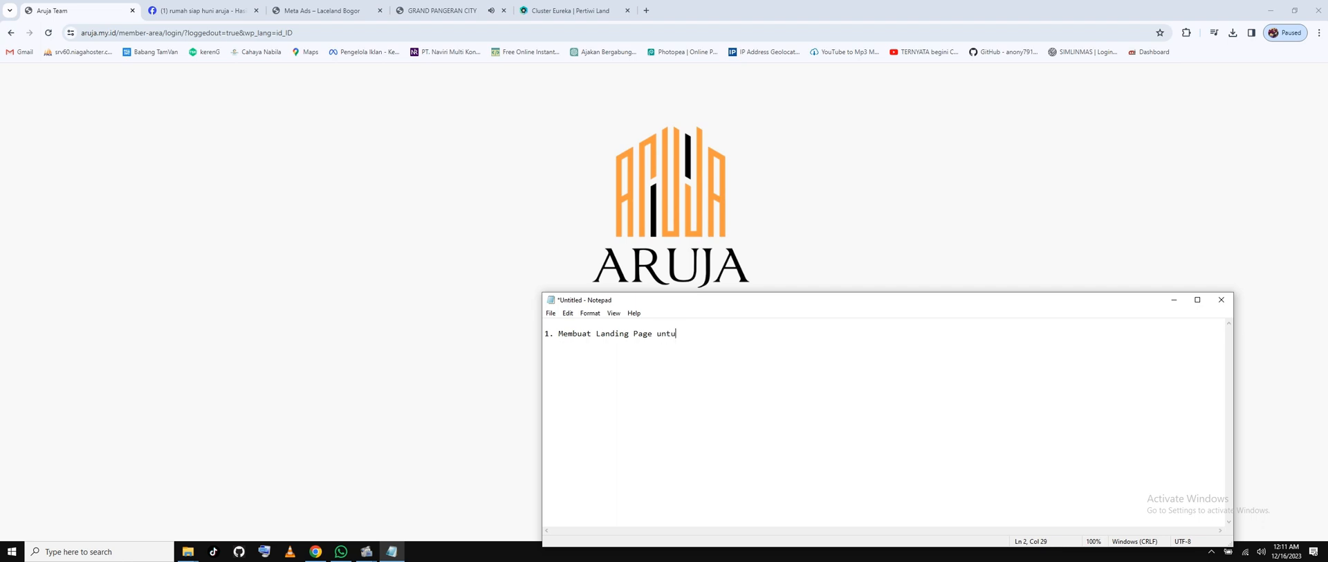
text(k Affiliate )
text(2. )
text(Membu)
text(at Prd)
key(BackSpace)
text(oduk menjadi )
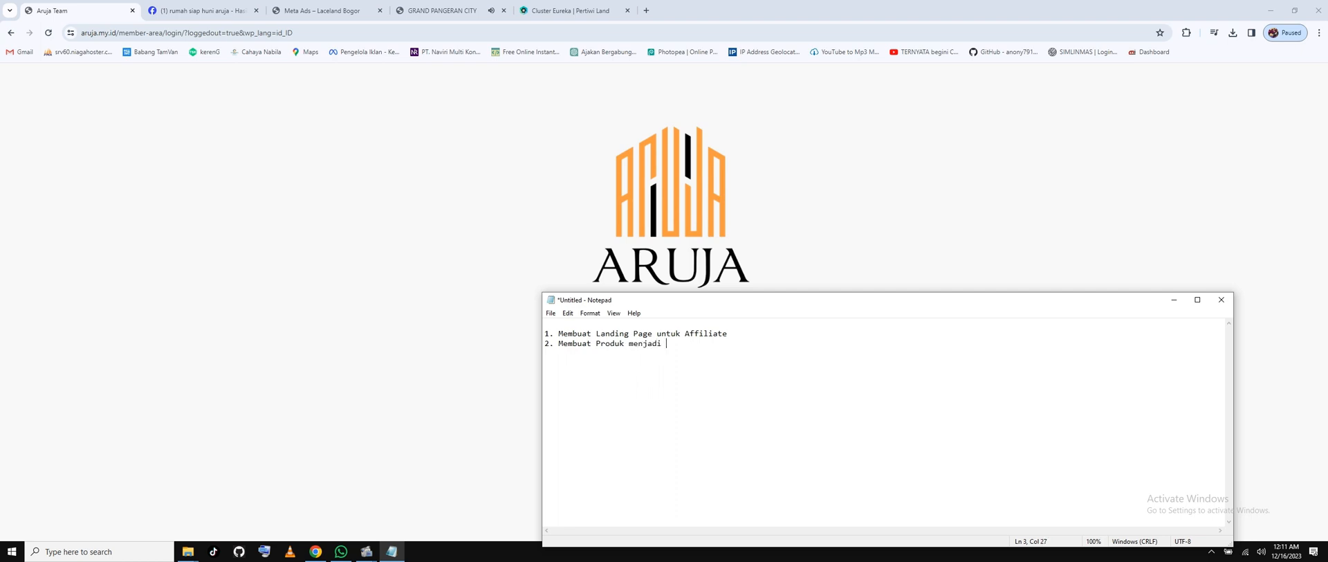
text(affilitae)
key(Return)
text(3. Menghubungkan Landing )
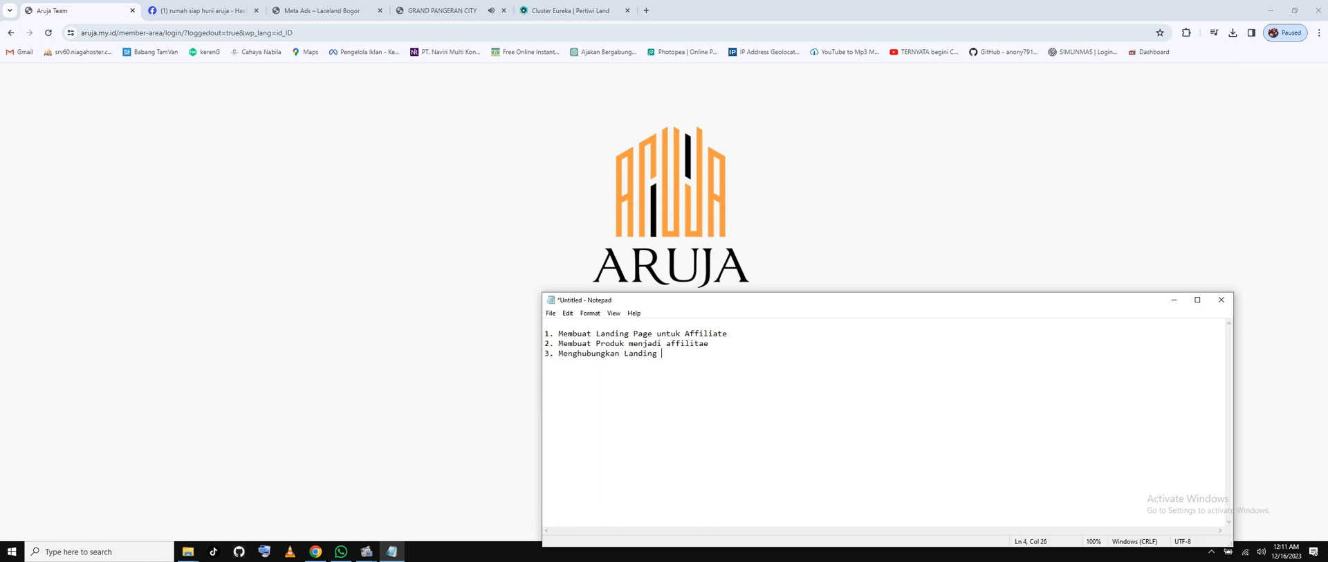
text(page dengan Produk Affiliate )
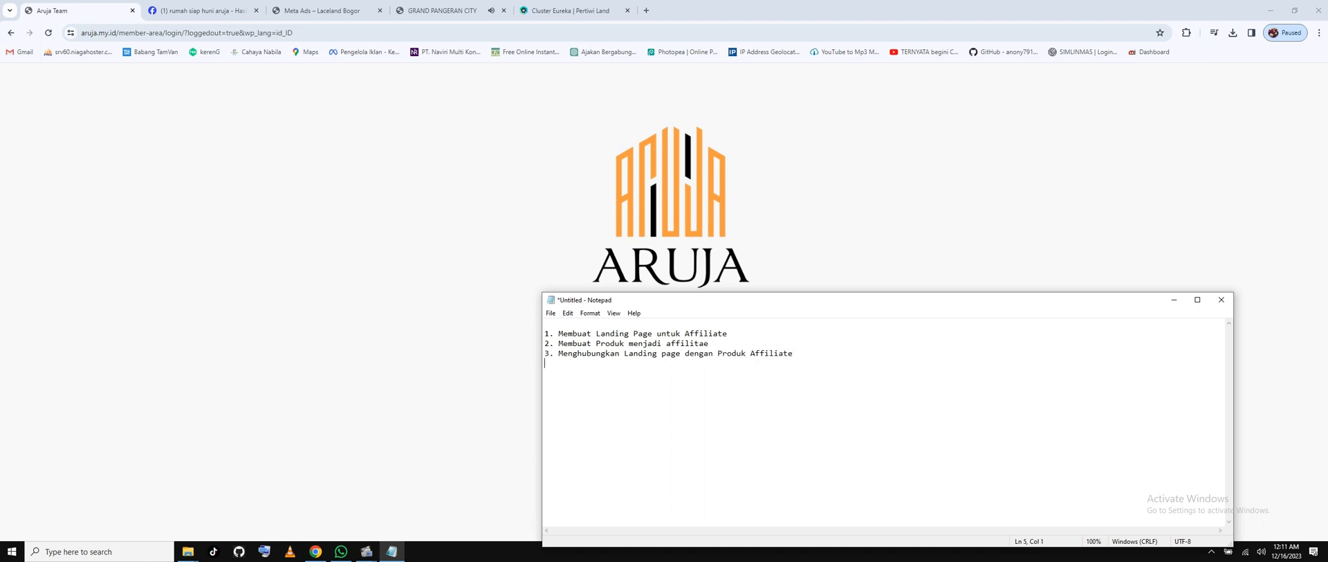
text(4. Membuat Landingpage Chek)
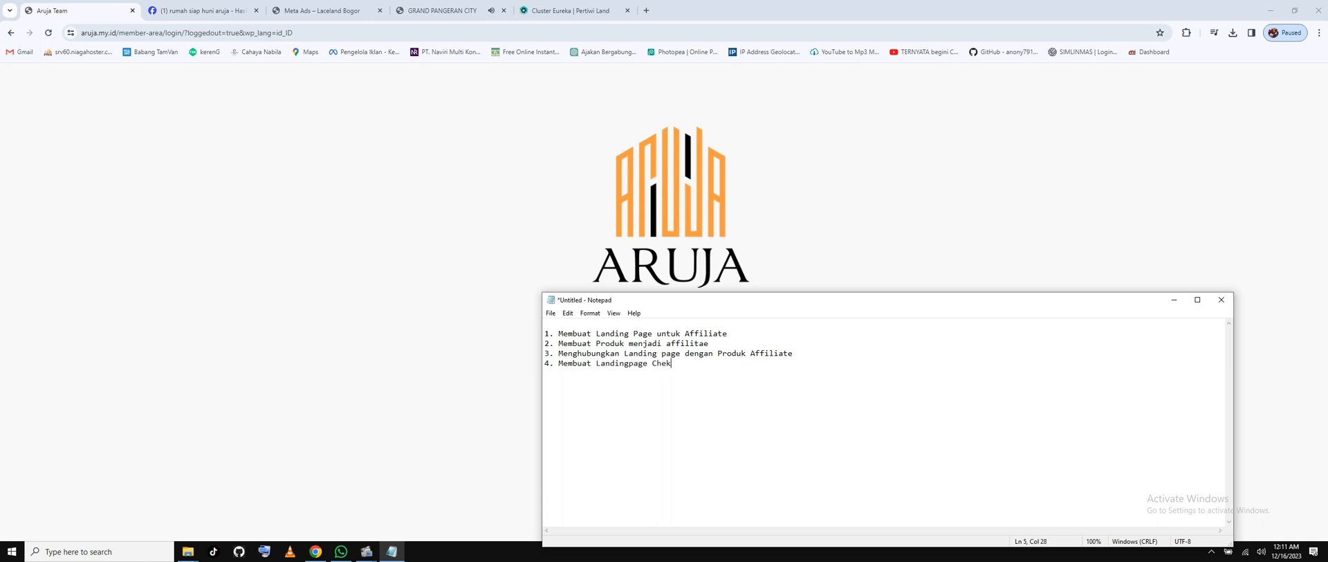
text(out WA)
Below the list, type the question '1 Bagaimana, menjadi seorang affiliator di ARUJA'.
key(Return)
key(Return)
text(Bagaian)
key(BackSpace)
key(BackSpace)
key(BackSpace)
key(BackSpace)
key(BackSpace)
key(BackSpace)
key(BackSpace)
text(1 Bagaimana, menjadi seor)
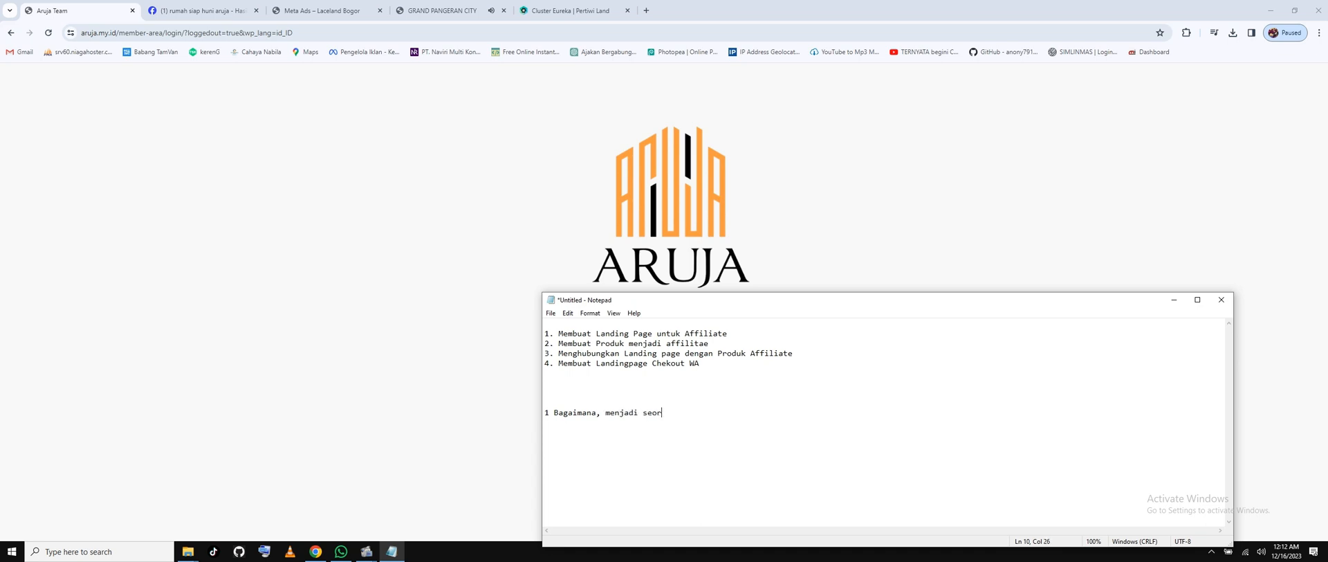
text(ang affiliator di ARUJA)
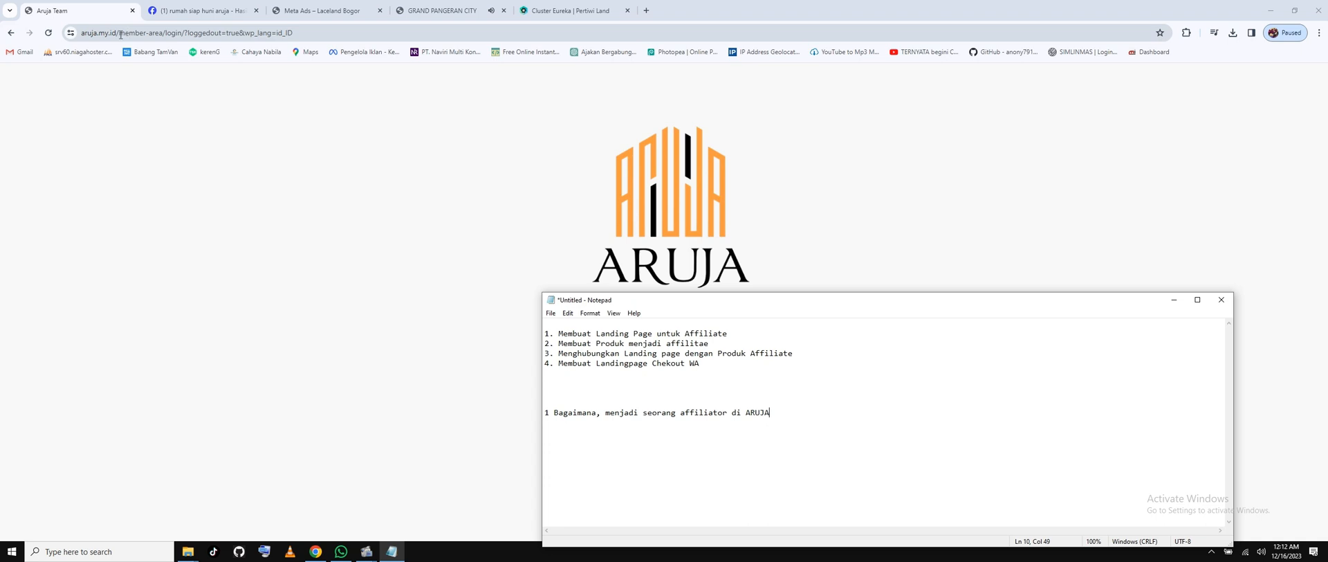
Trim the browser address to the /member-area/ URL and load it.
drag(121, 33, 325, 38)
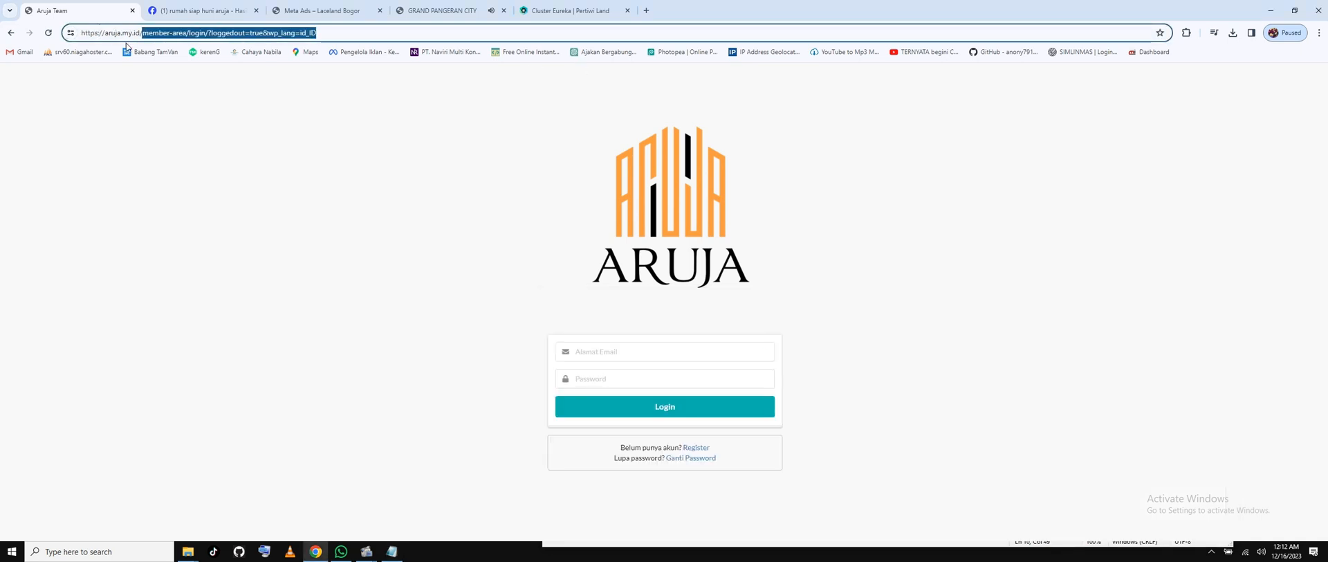
click(185, 33)
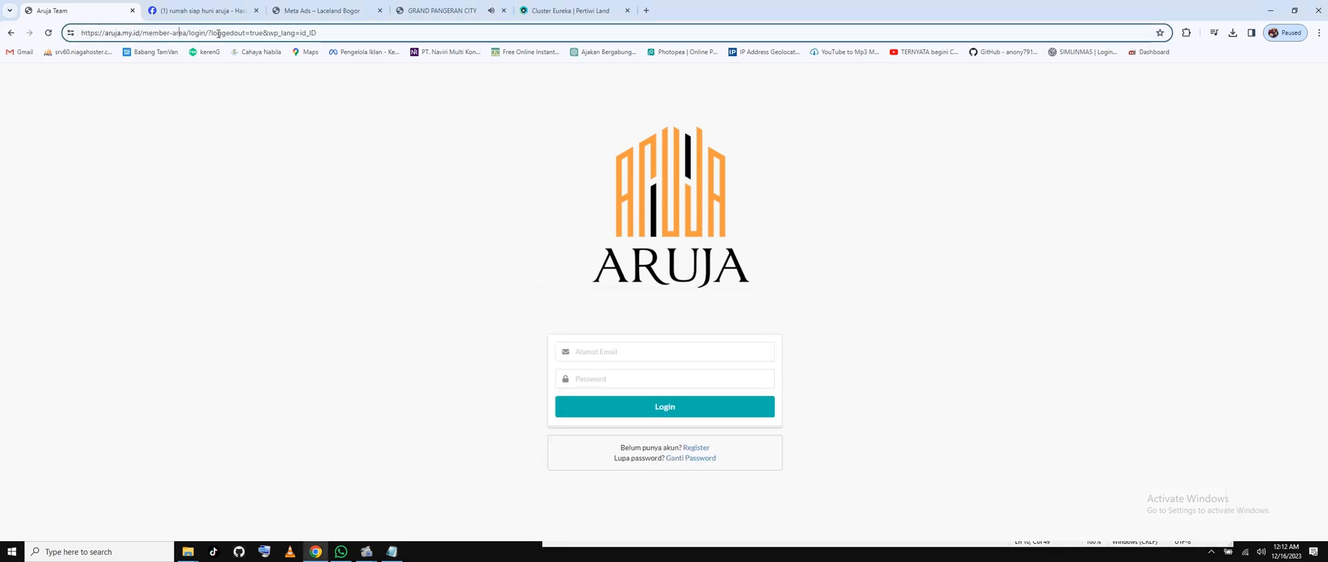
key(shift+End)
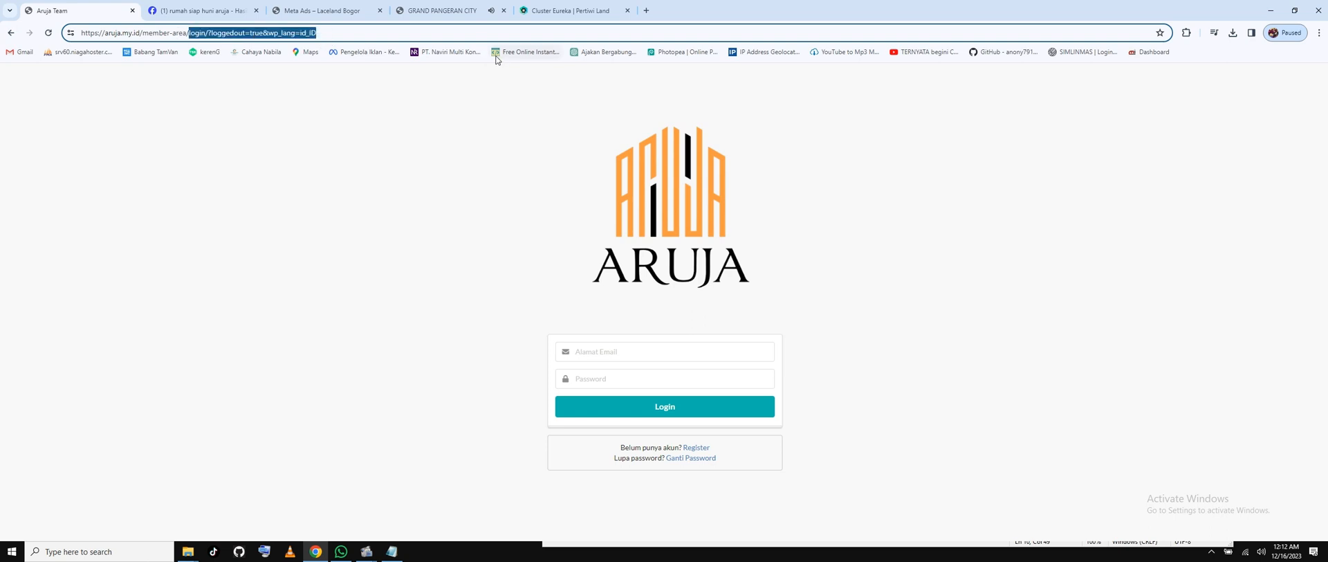
key(BackSpace)
key(Return)
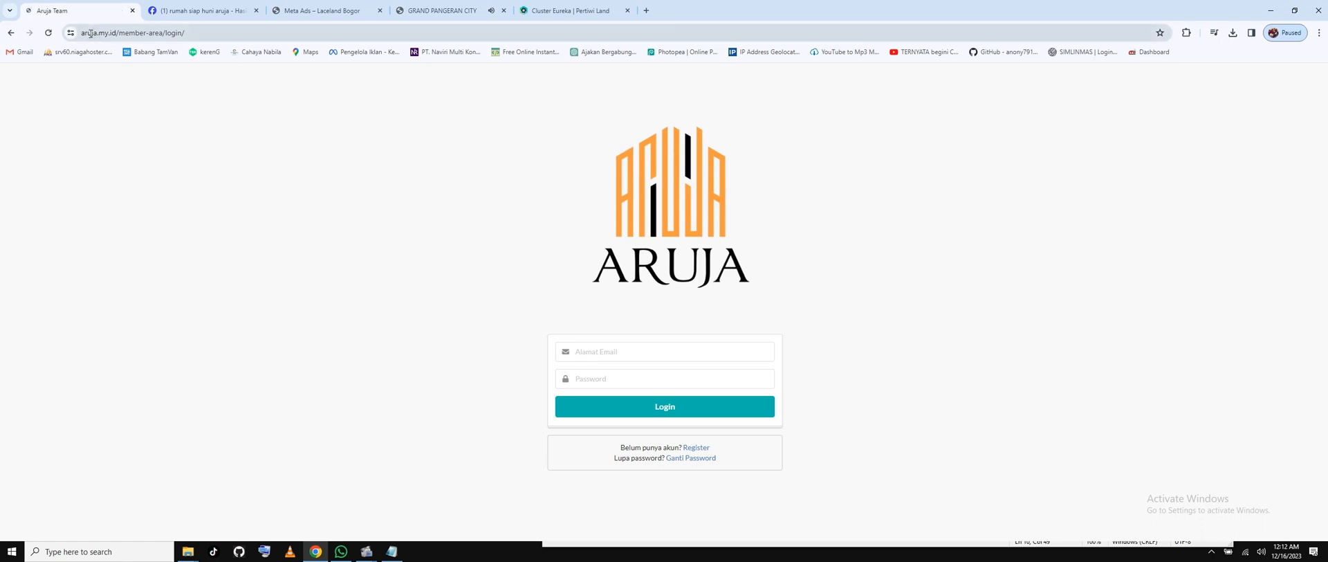
Log in with the saved email and the account password.
drag(113, 32, 422, 255)
click(660, 353)
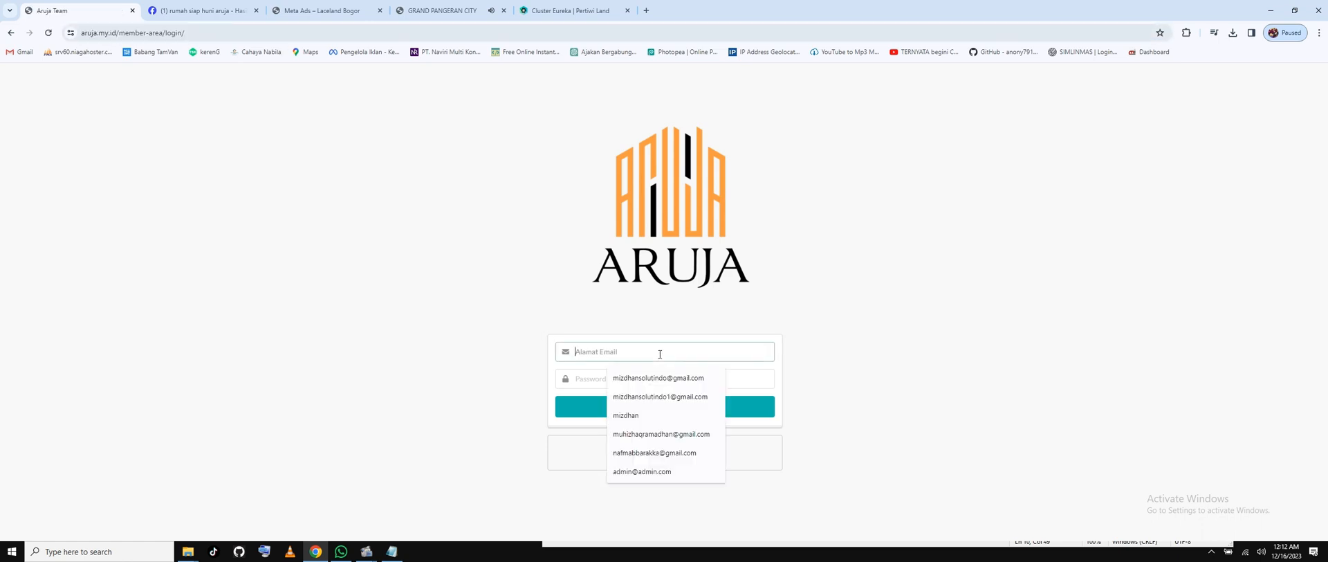
click(626, 415)
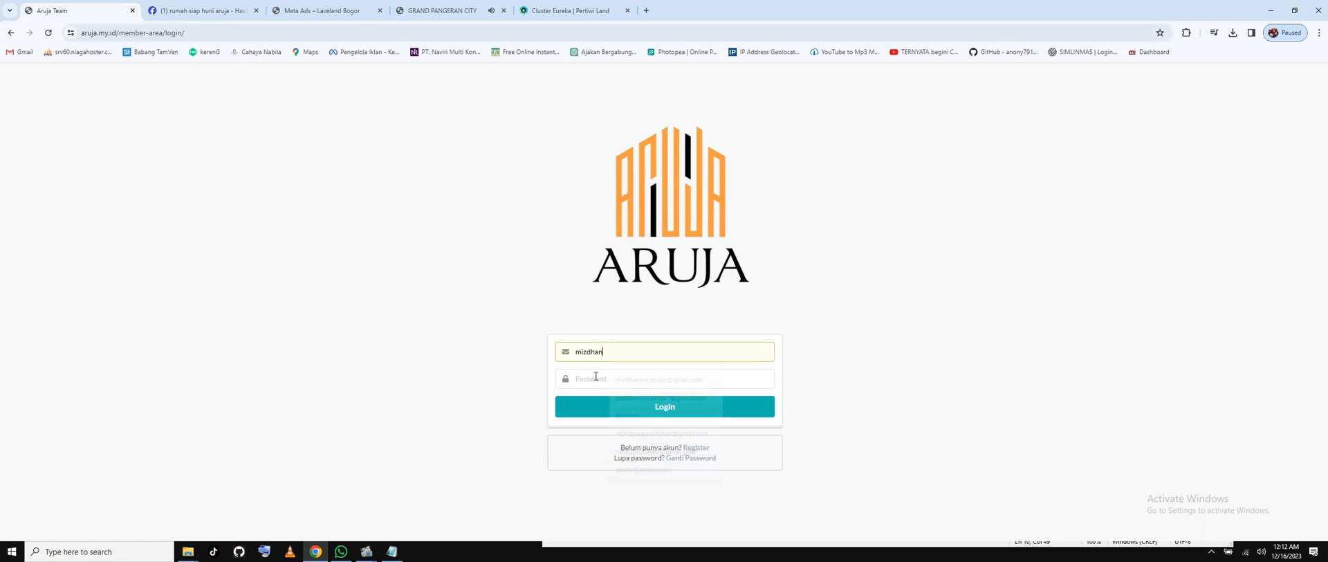
click(595, 376)
text(•)
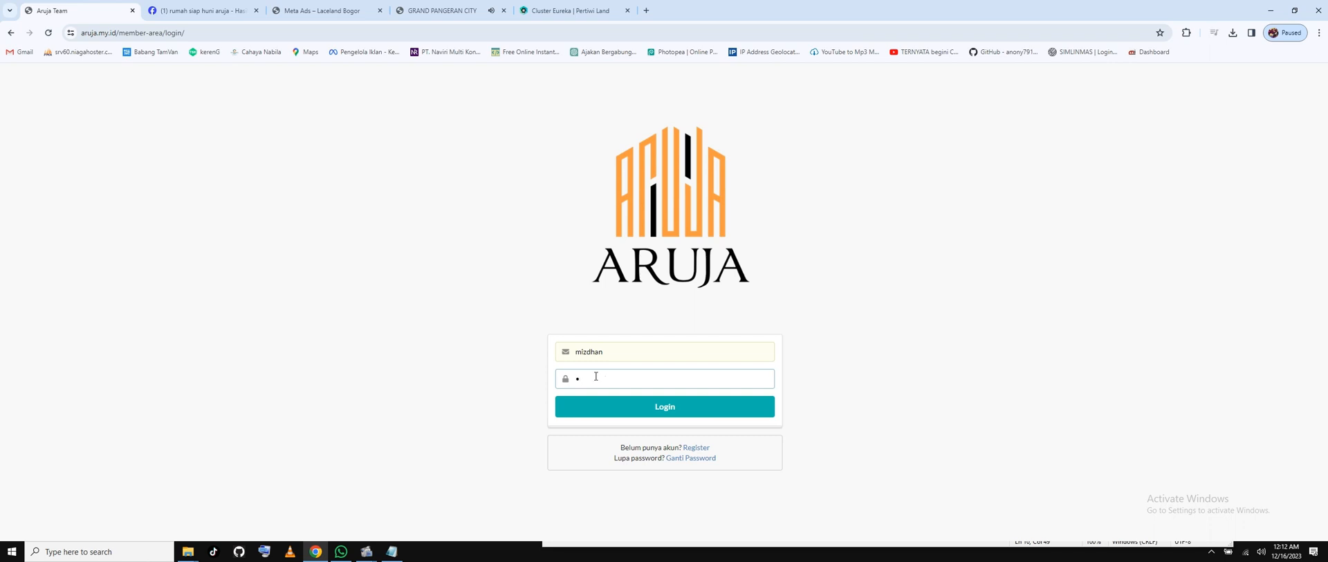
text(•••••••)
key(Return)
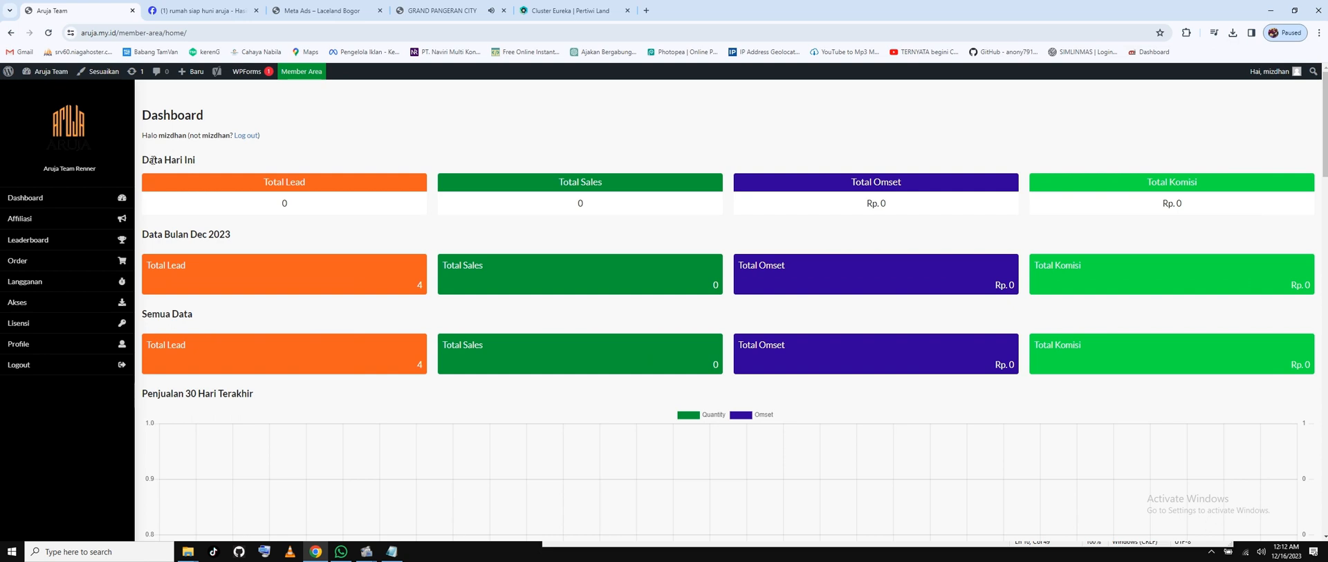
Open the Aruja Team wp-admin Dasbor from the admin bar.
drag(153, 160, 205, 139)
click(425, 158)
mouse_move(42, 77)
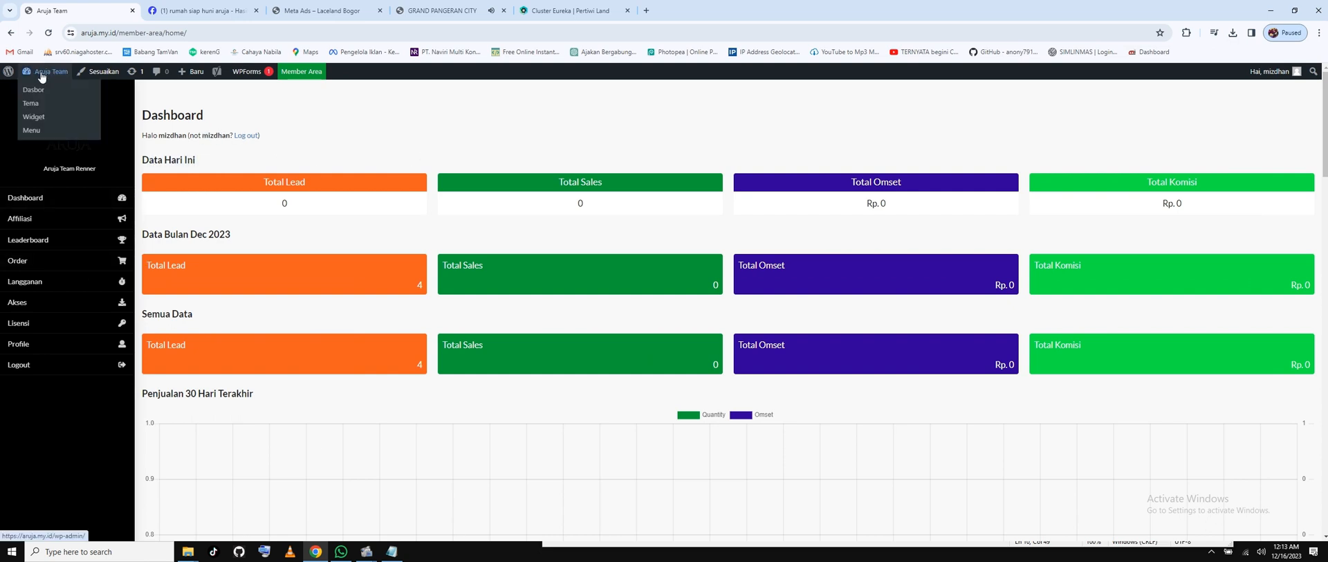
click(48, 76)
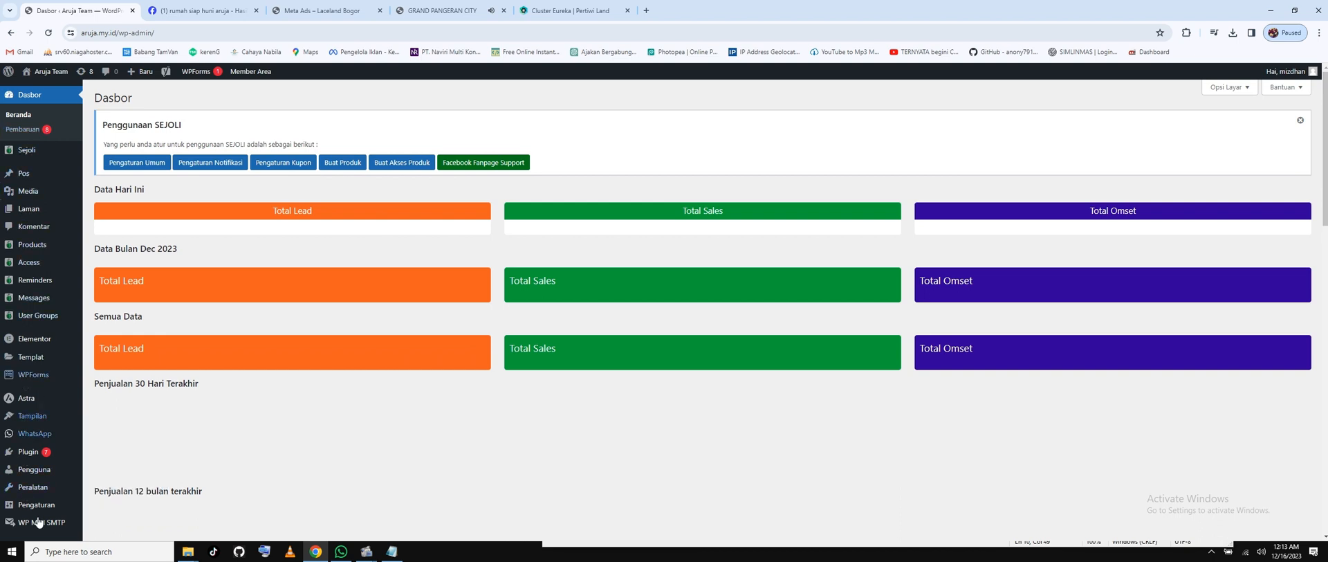
mouse_move(30, 348)
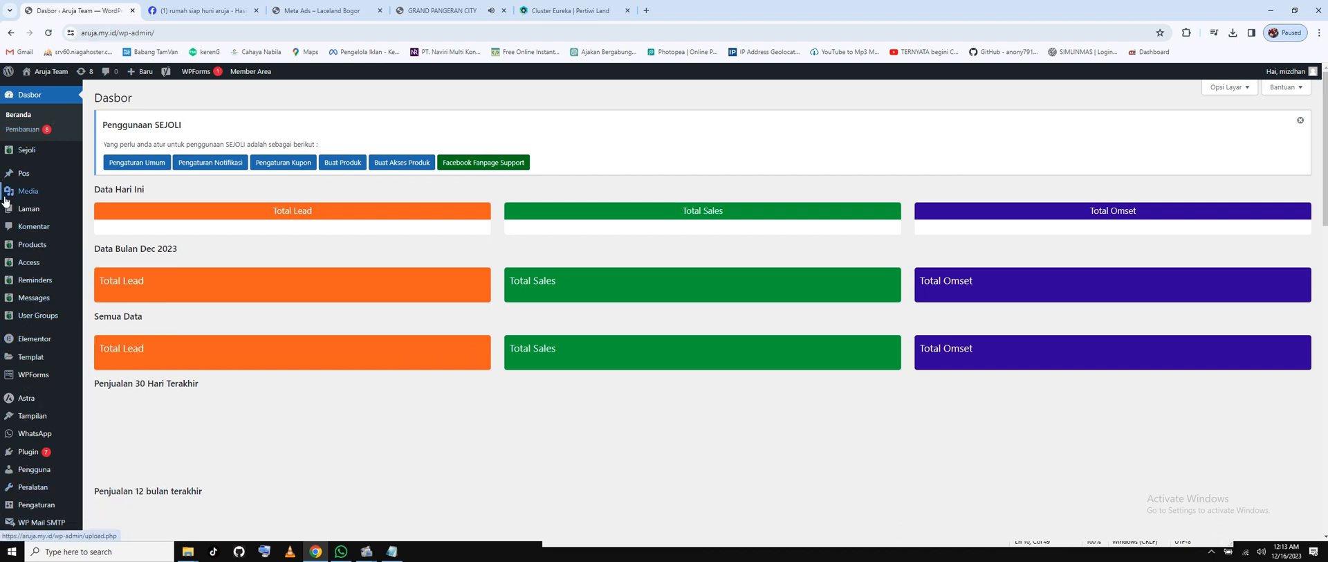
mouse_move(40, 213)
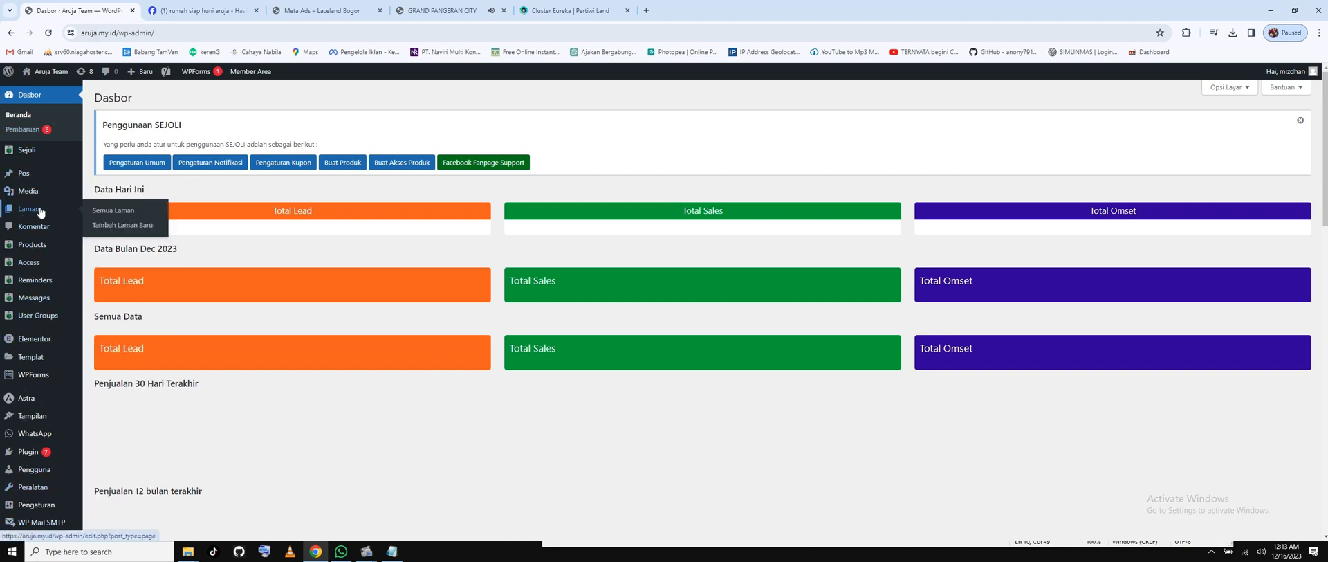
Review the first plan item in Notepad, then return to the WordPress Dasbor.
click(391, 551)
drag(735, 335, 559, 336)
click(546, 342)
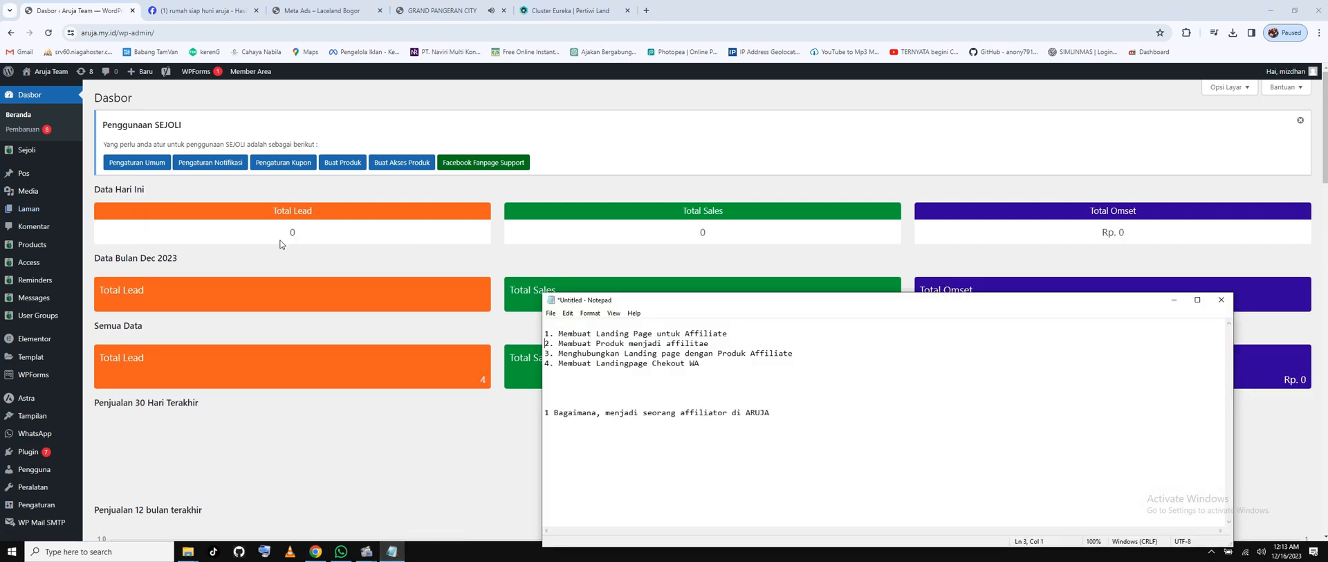
click(307, 262)
mouse_move(31, 212)
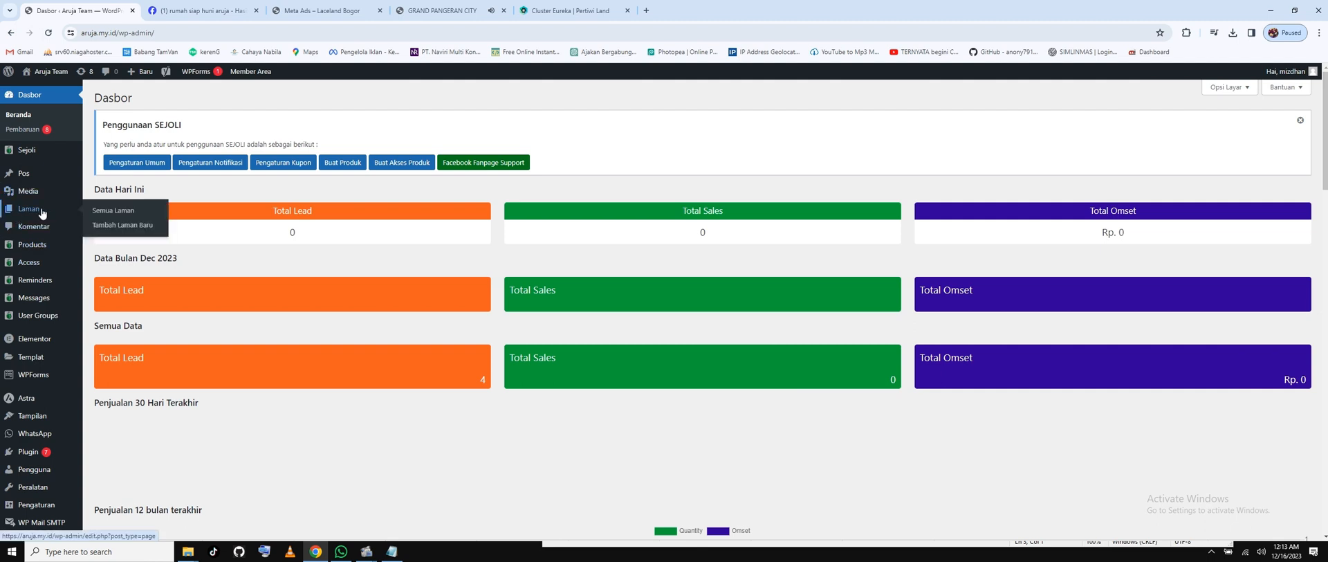
Add a new page via Laman, then bring up the GRAND PANGERAN CITY tab.
click(130, 226)
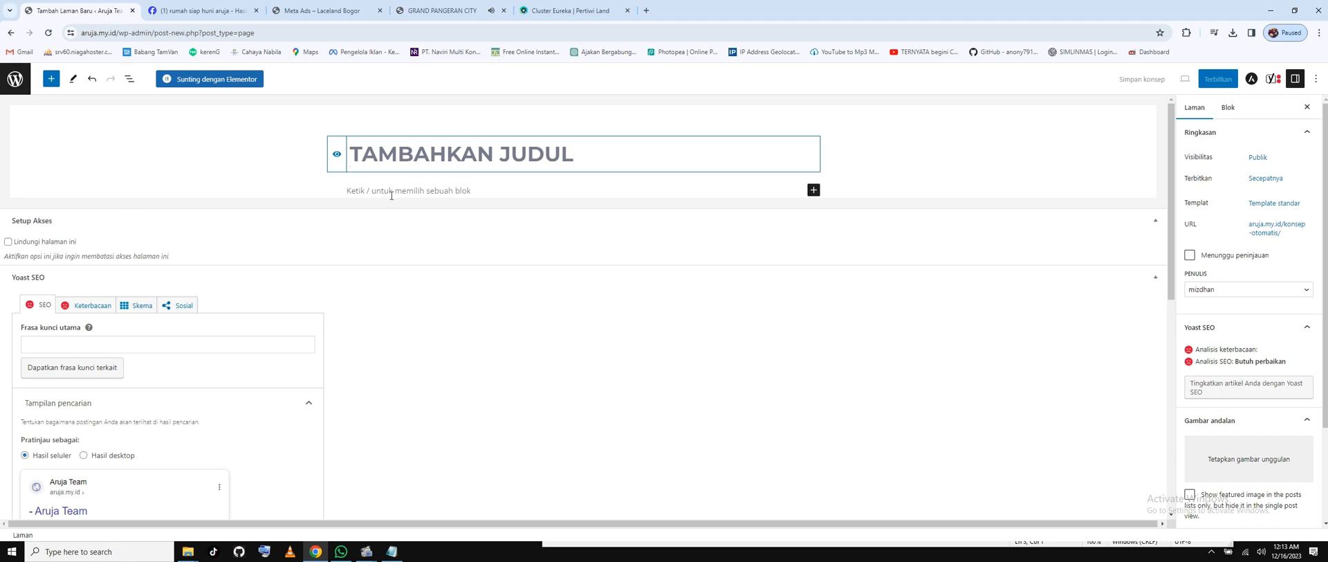
click(570, 5)
click(449, 8)
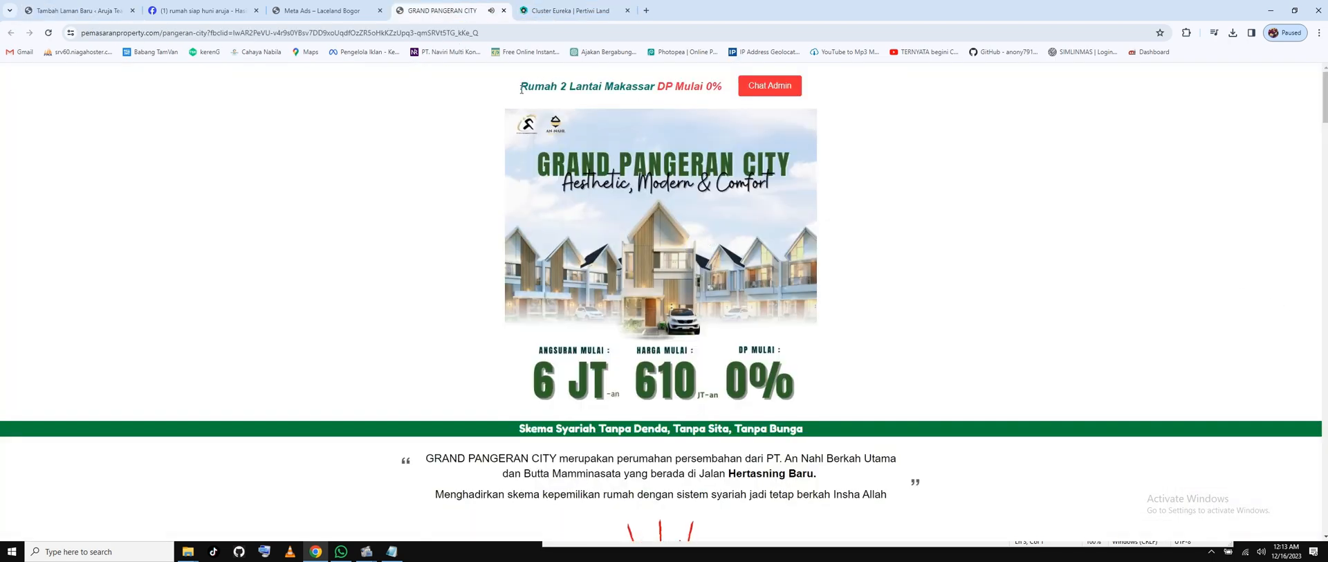
Copy the headline 'Rumah 2 Lantai Makassar DP Mulai 0%' from the Grand Pangeran City page.
drag(521, 89, 725, 88)
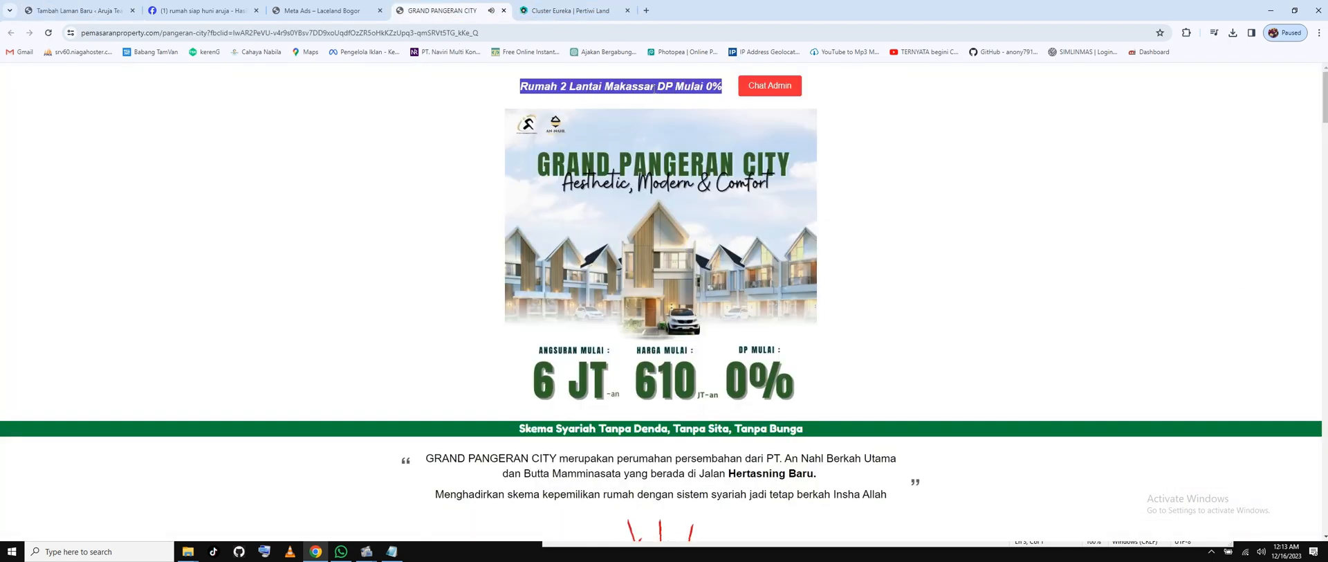
right_click(654, 88)
click(664, 98)
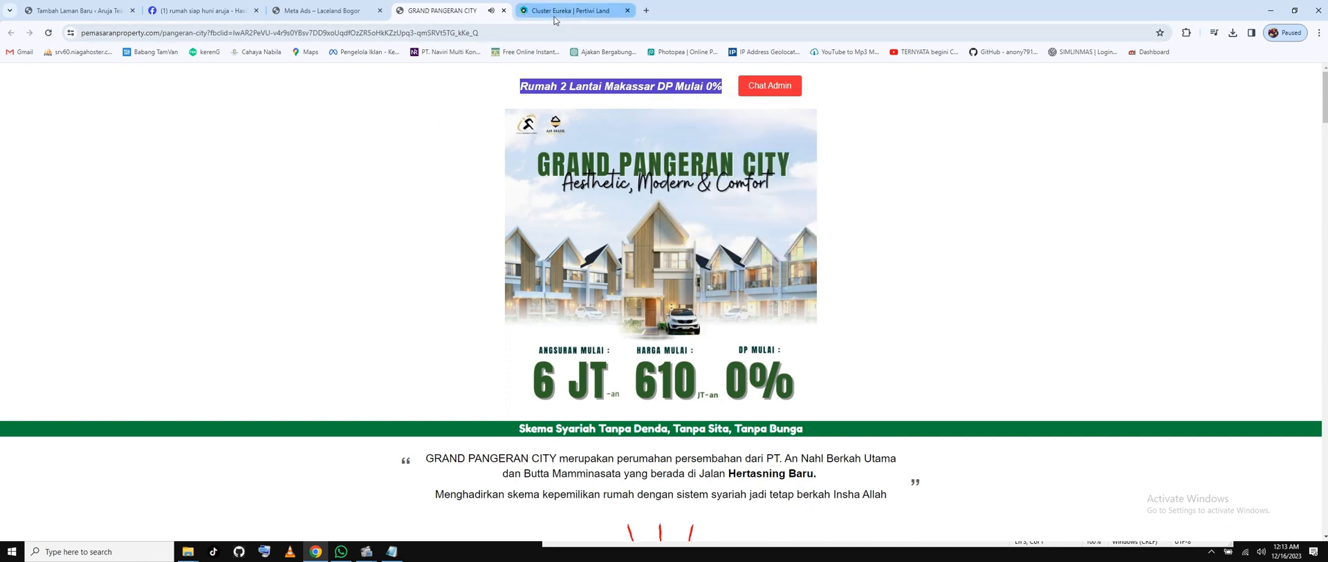
click(554, 17)
click(76, 11)
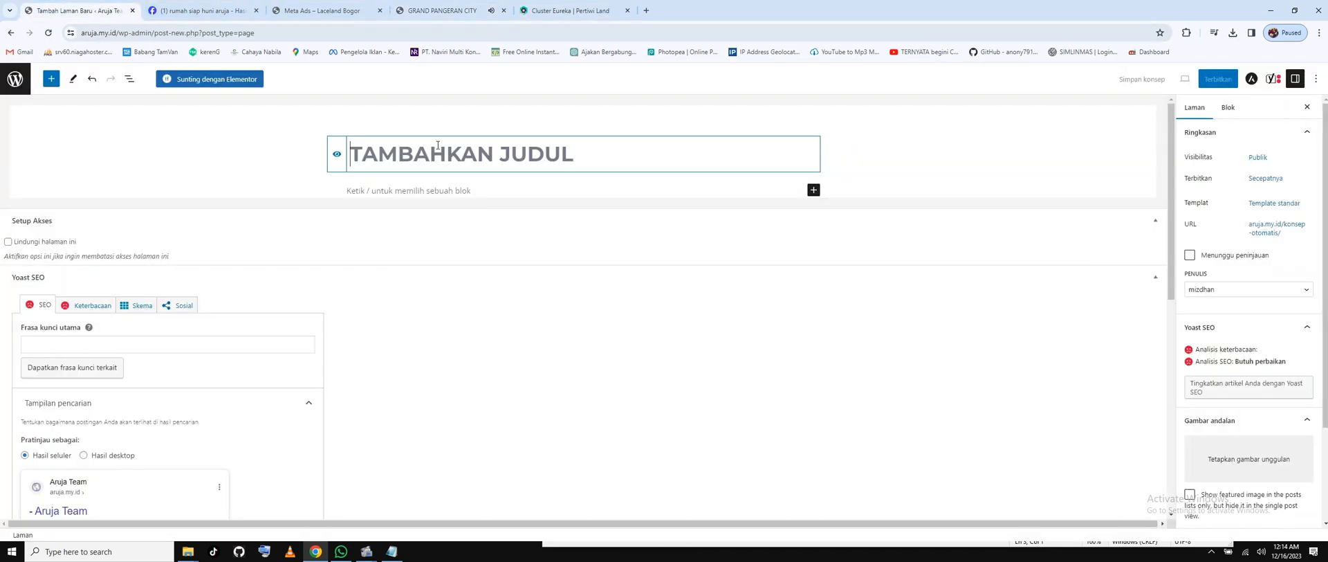
Paste it as the page title, replacing '2 Lantai Makassar' with PANGKEP, and copy the result.
right_click(476, 158)
click(526, 260)
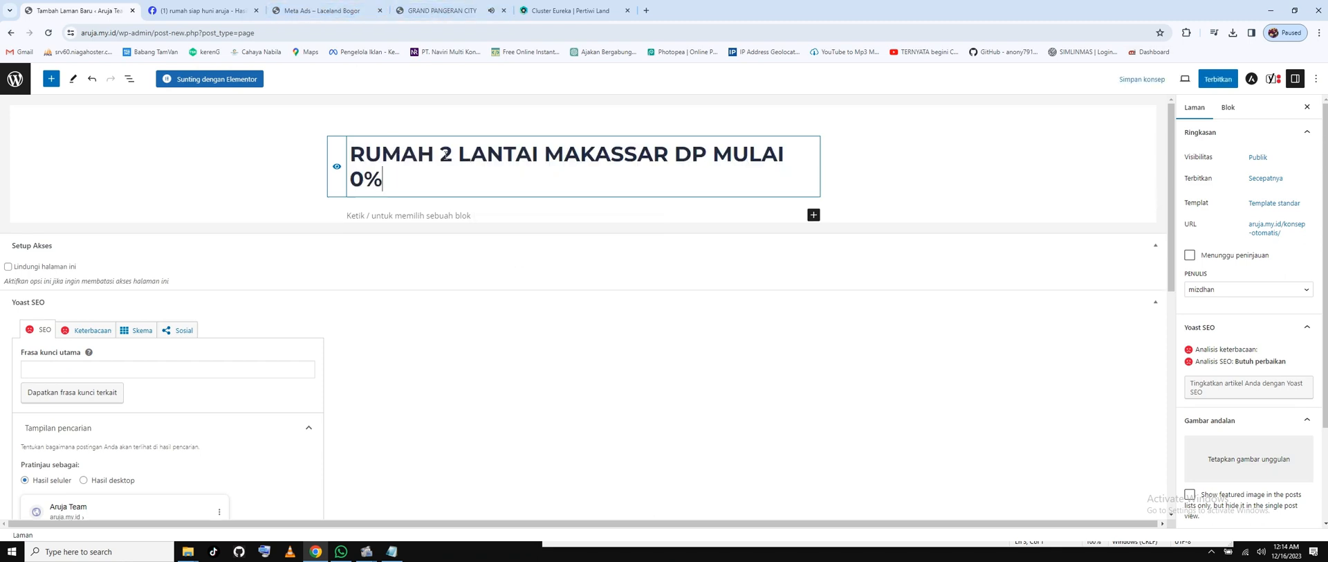
click(445, 154)
mouse_move(444, 154)
mouse_down()
mouse_move(533, 154)
mouse_move(454, 153)
mouse_up()
click(668, 155)
drag(442, 153, 669, 156)
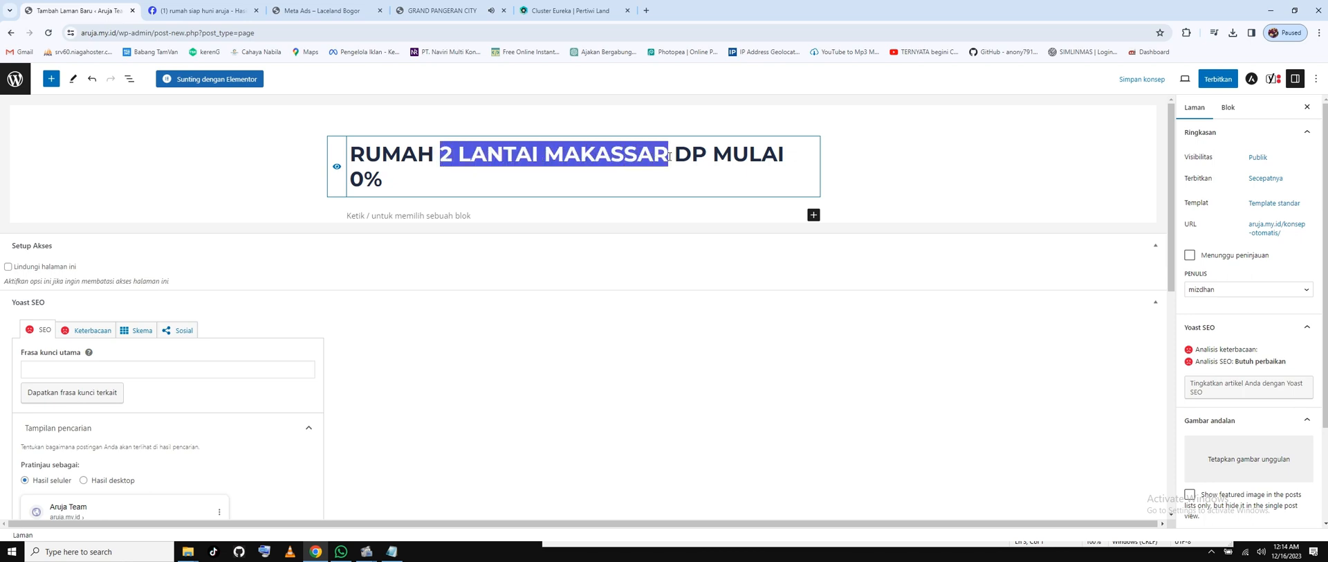
text(PANGKE)
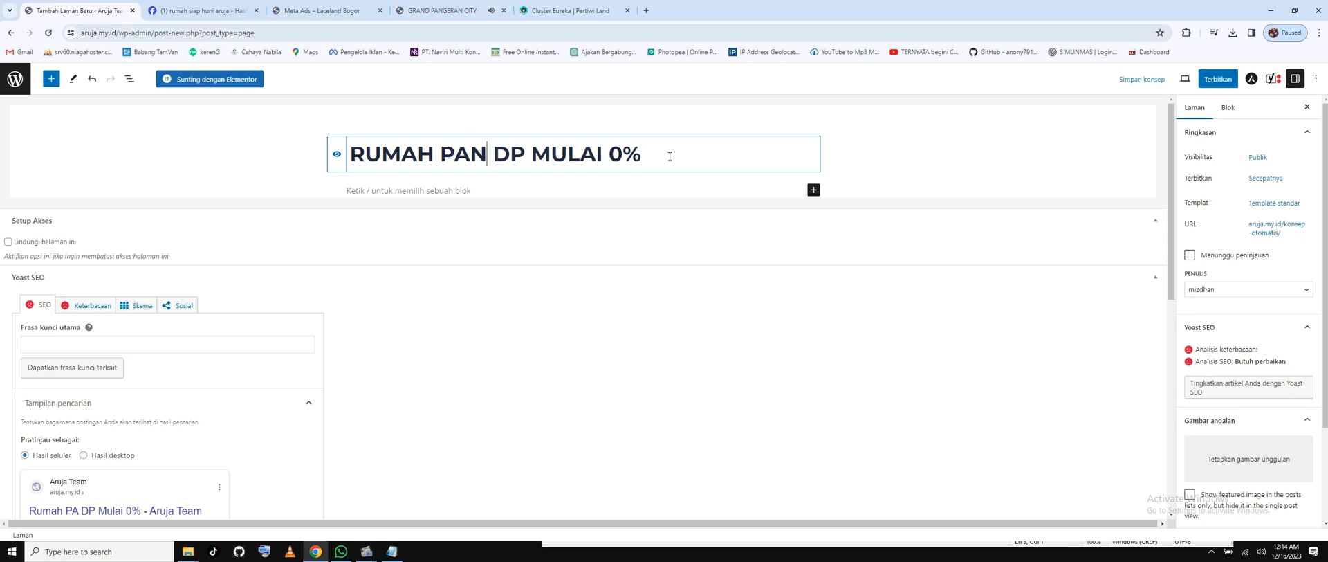
text(P)
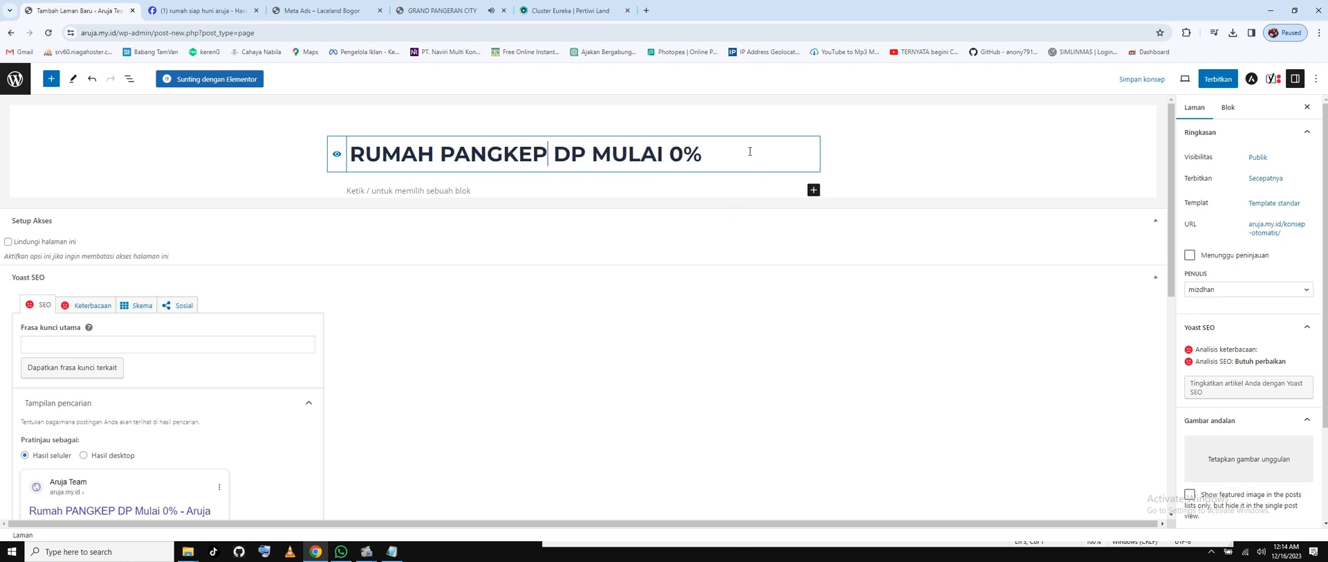
drag(750, 152, 356, 154)
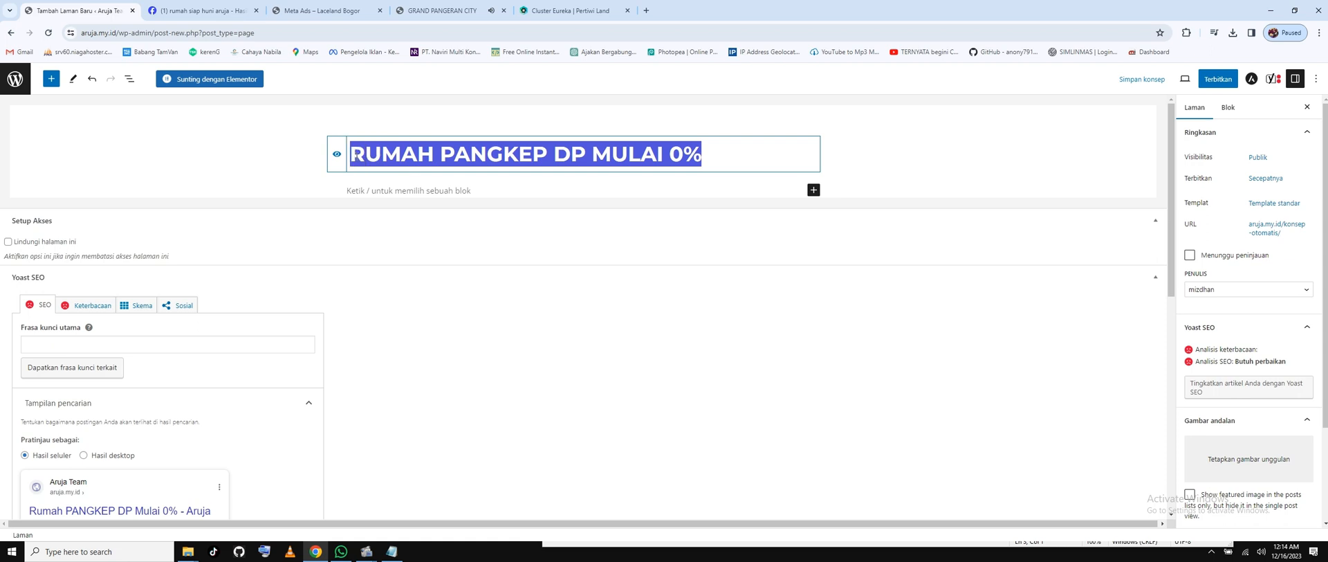
Paste 'Rumah PANGKEP DP Mulai 0%' as the Yoast focus keyphrase.
scroll(134, 328, down, 2)
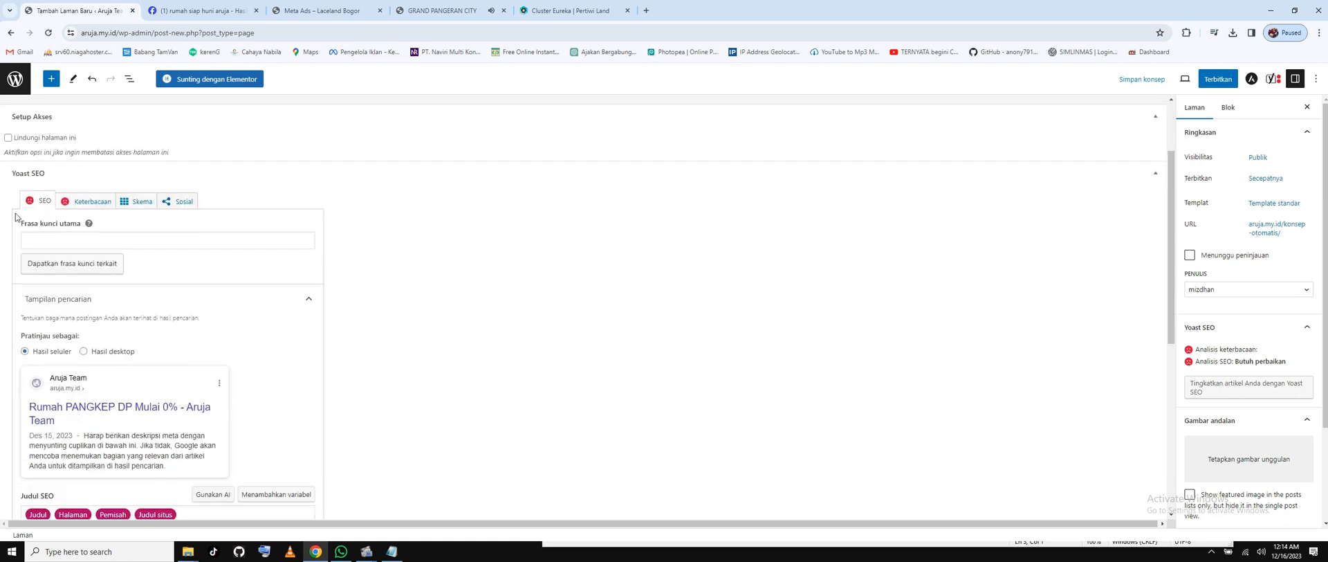
click(40, 235)
right_click(39, 238)
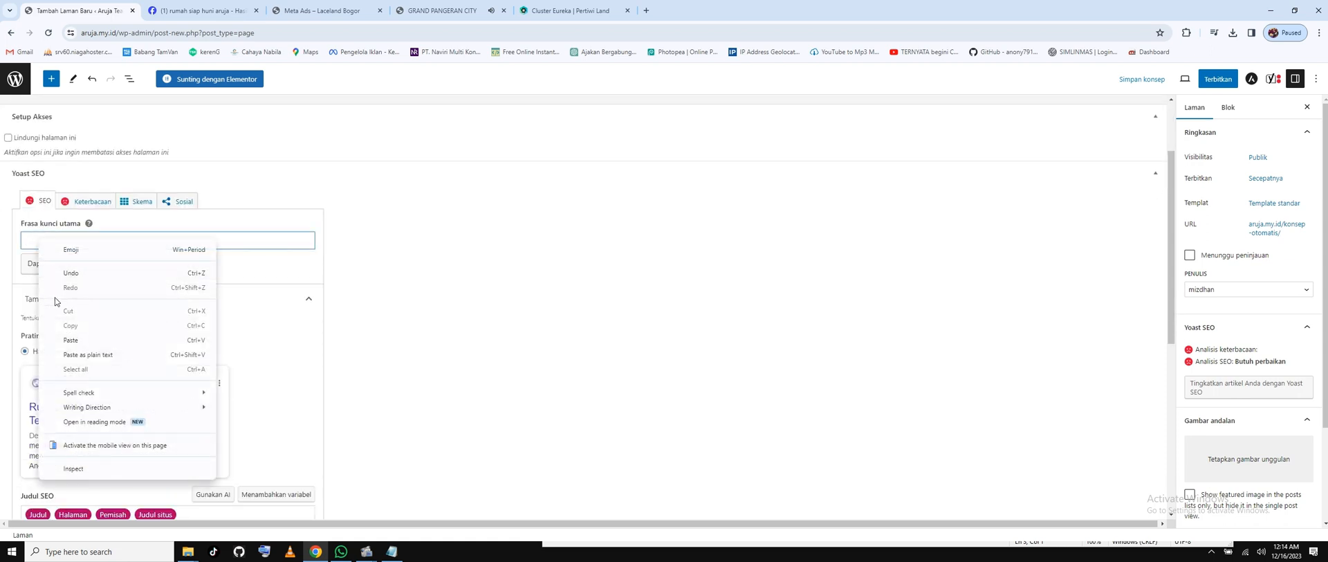
click(60, 336)
scroll(69, 228, down, 2)
scroll(104, 215, up, 2)
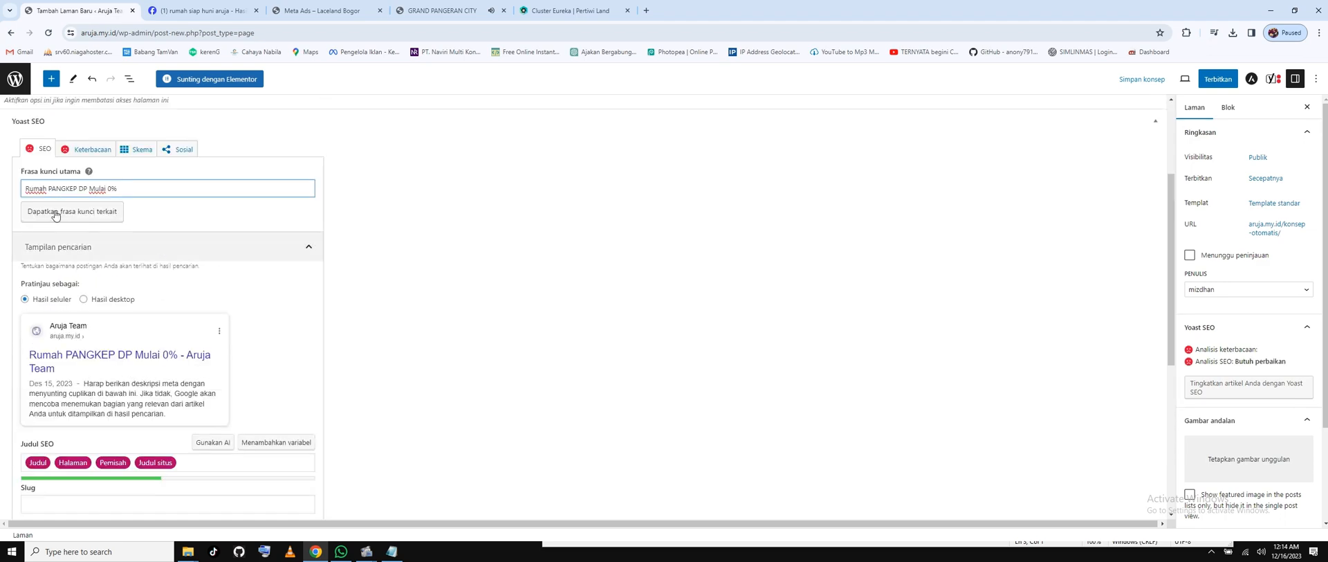
scroll(80, 192, down, 2)
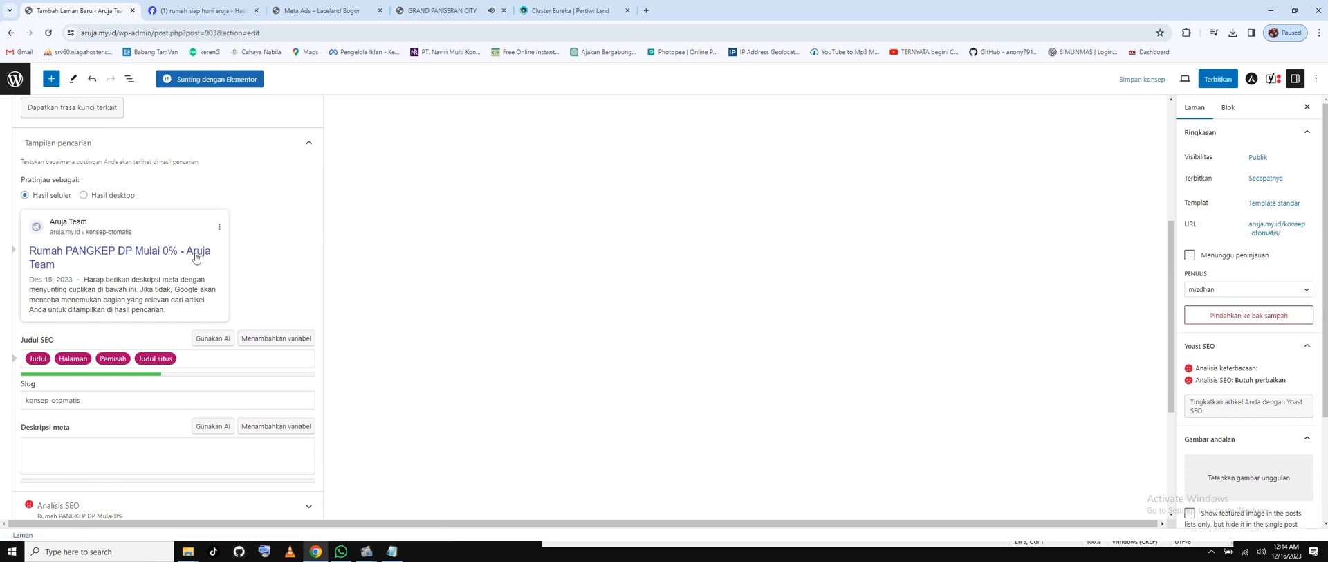
Fill the meta description with the title plus 'SEGERA DAPATKAN SEBELUM KEHABISAN'.
right_click(92, 457)
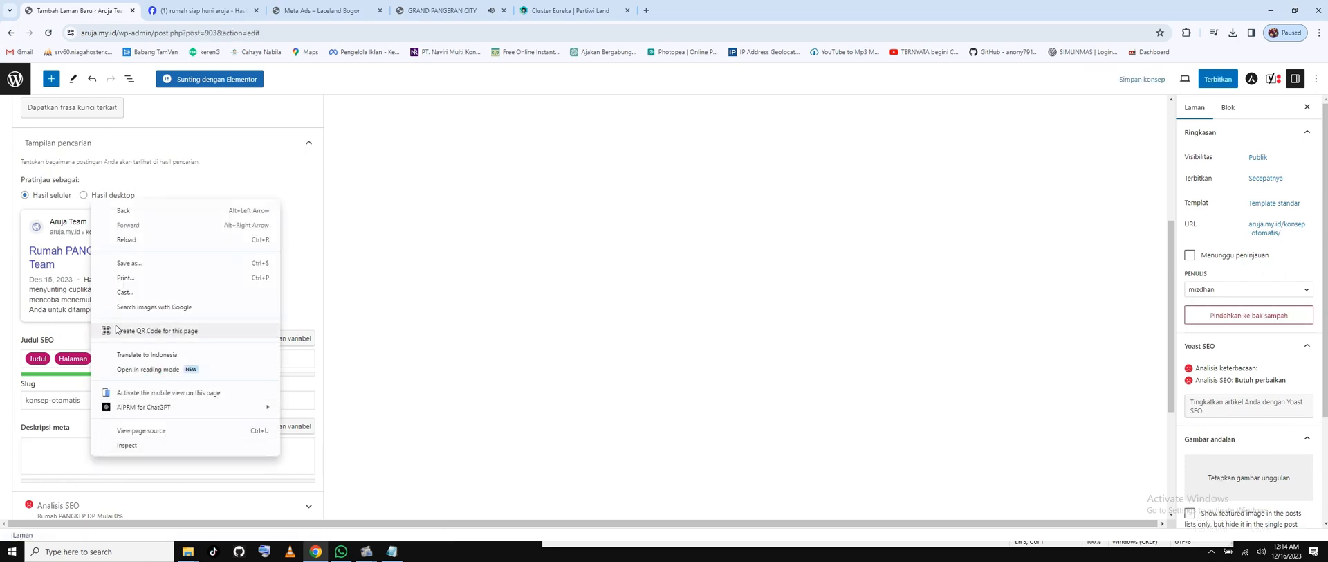
click(46, 438)
click(45, 459)
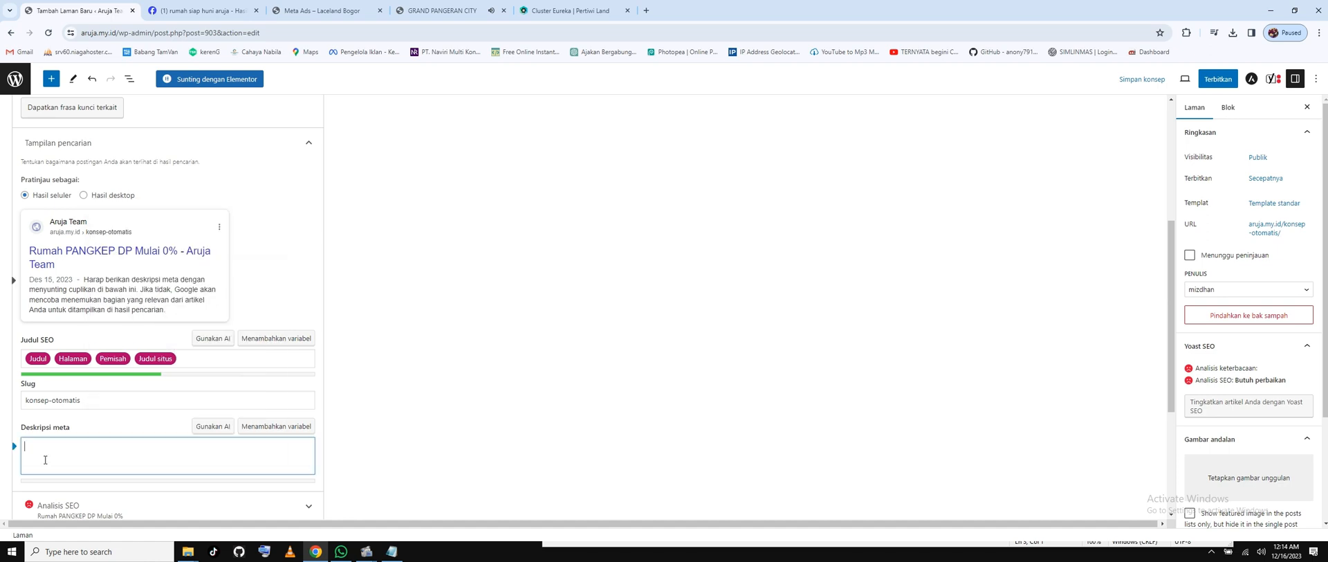
key(ctrl+v)
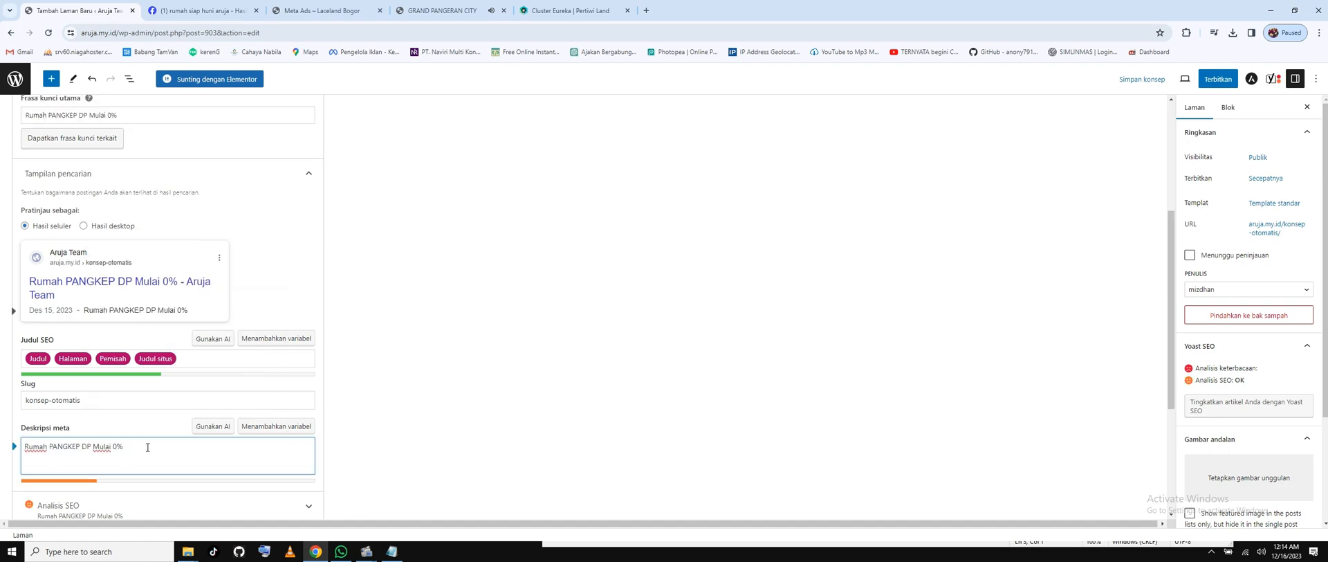
text(SEGERA DAPATKAN)
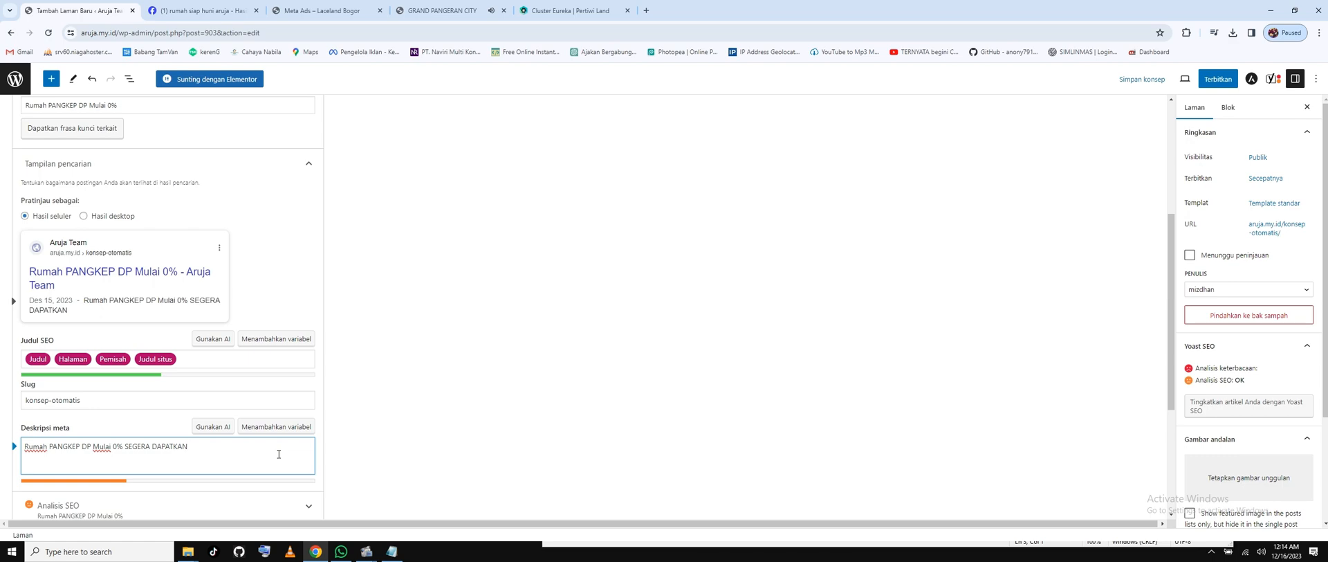
text( SEBELUM KEHABISAN)
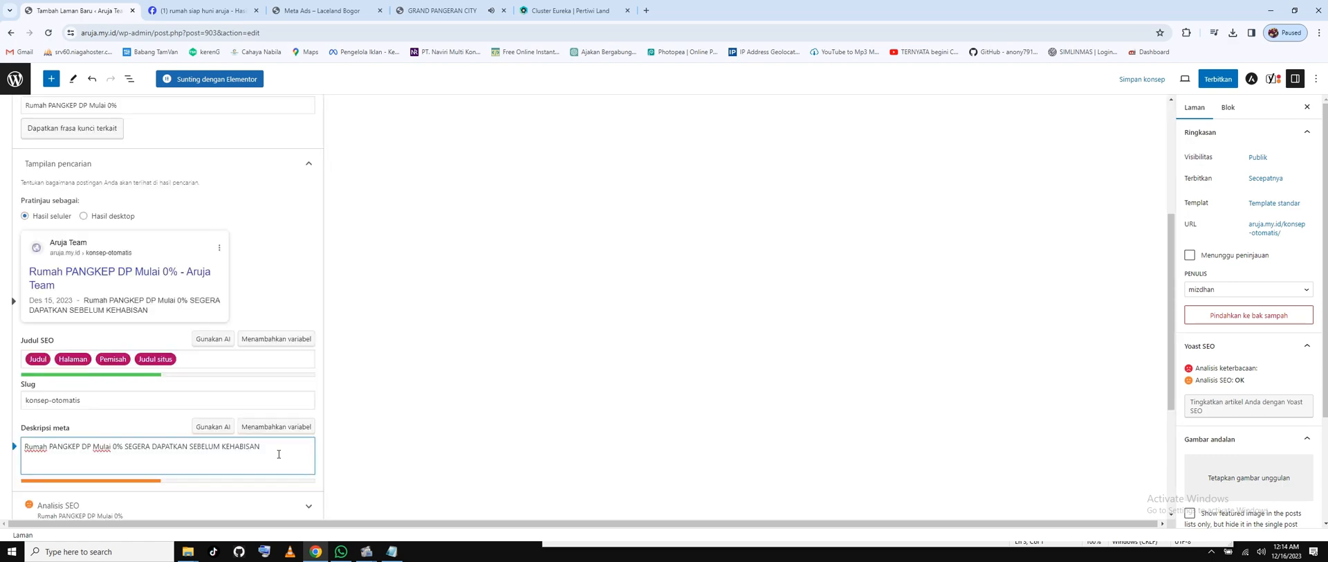
scroll(498, 332, up, 4)
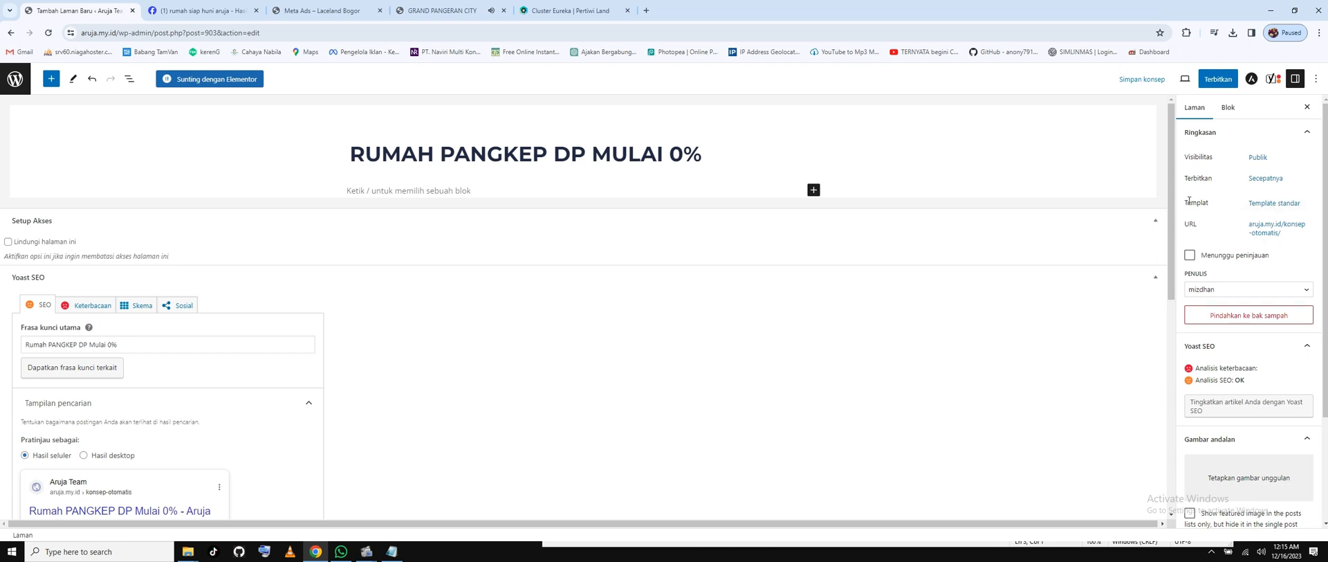
Change the page template from Template standar to Elementor Canvas.
drag(1189, 200, 1200, 201)
click(1274, 203)
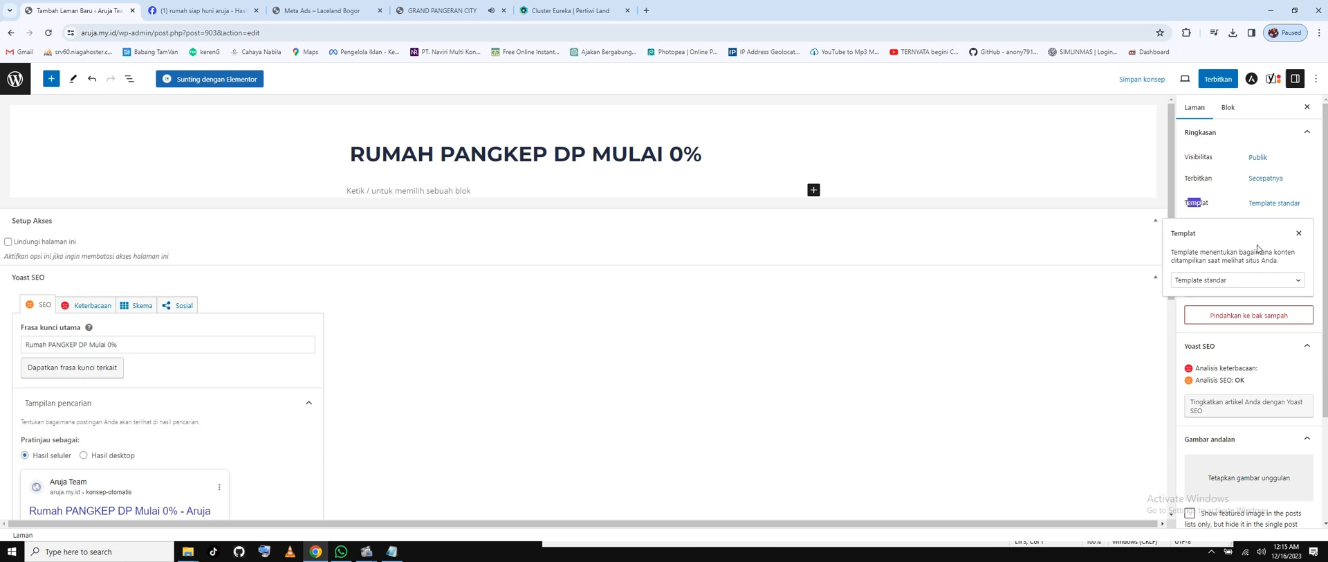
click(1245, 280)
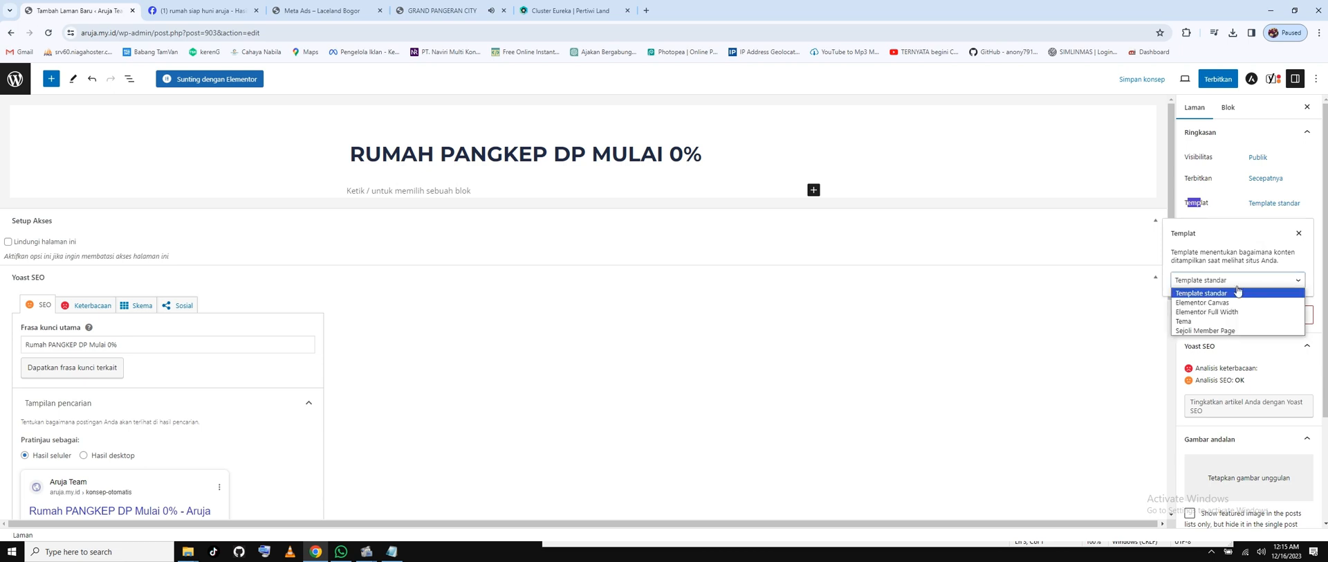
click(1207, 302)
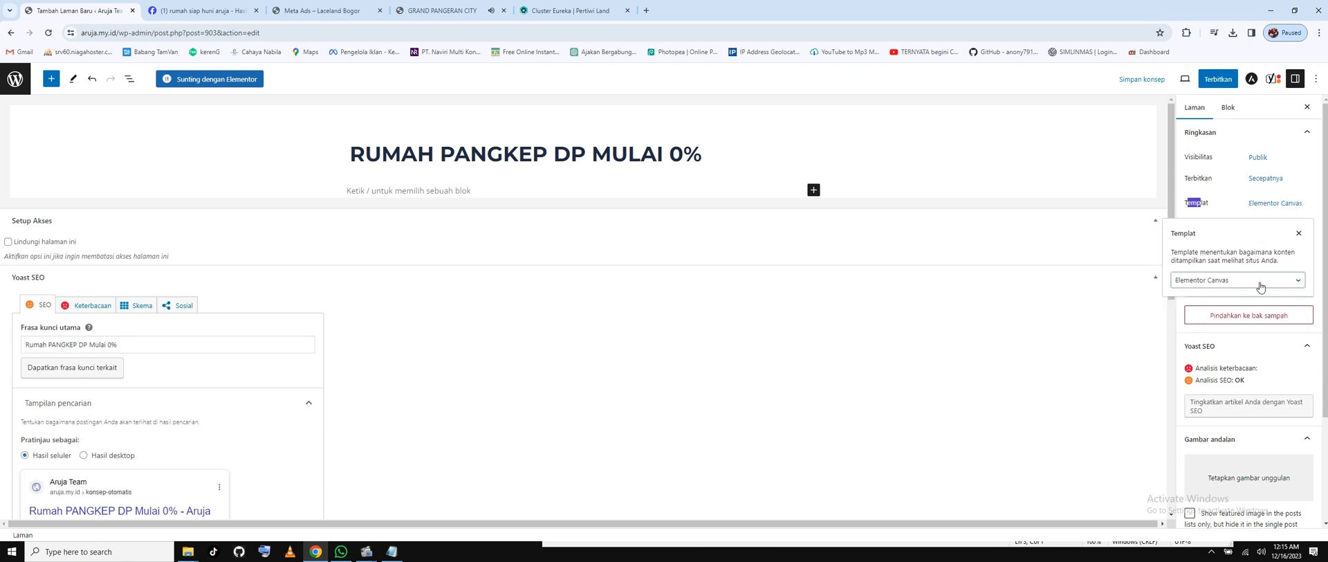
click(1179, 400)
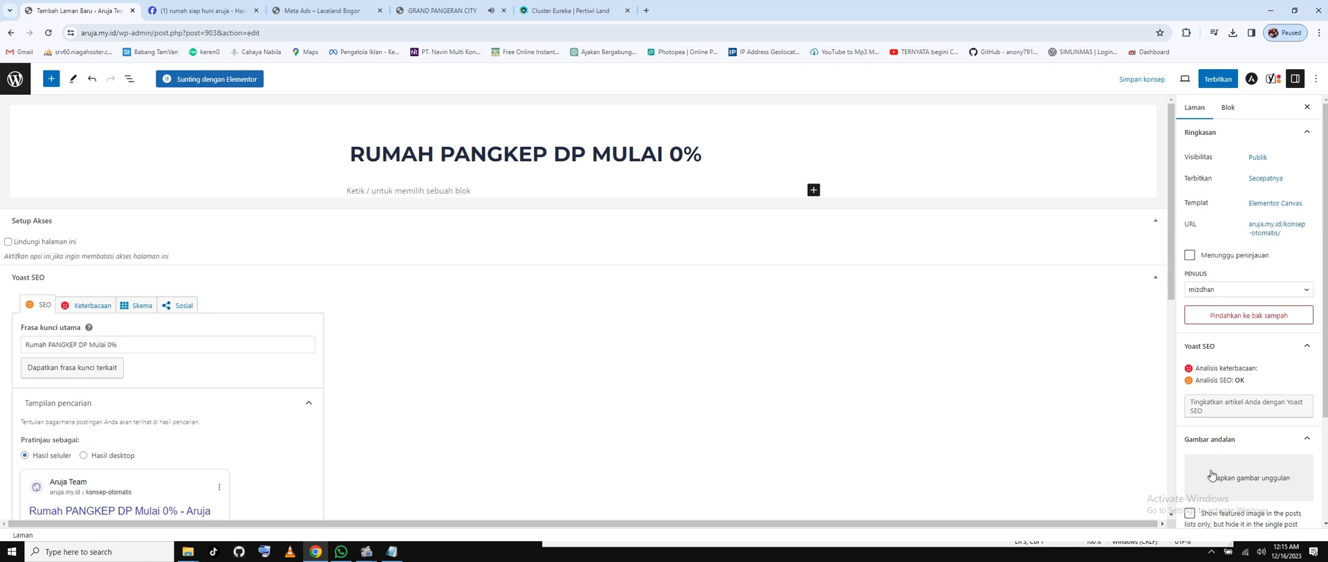
Start a featured image upload, then cancel the file browser and close the window.
click(1246, 479)
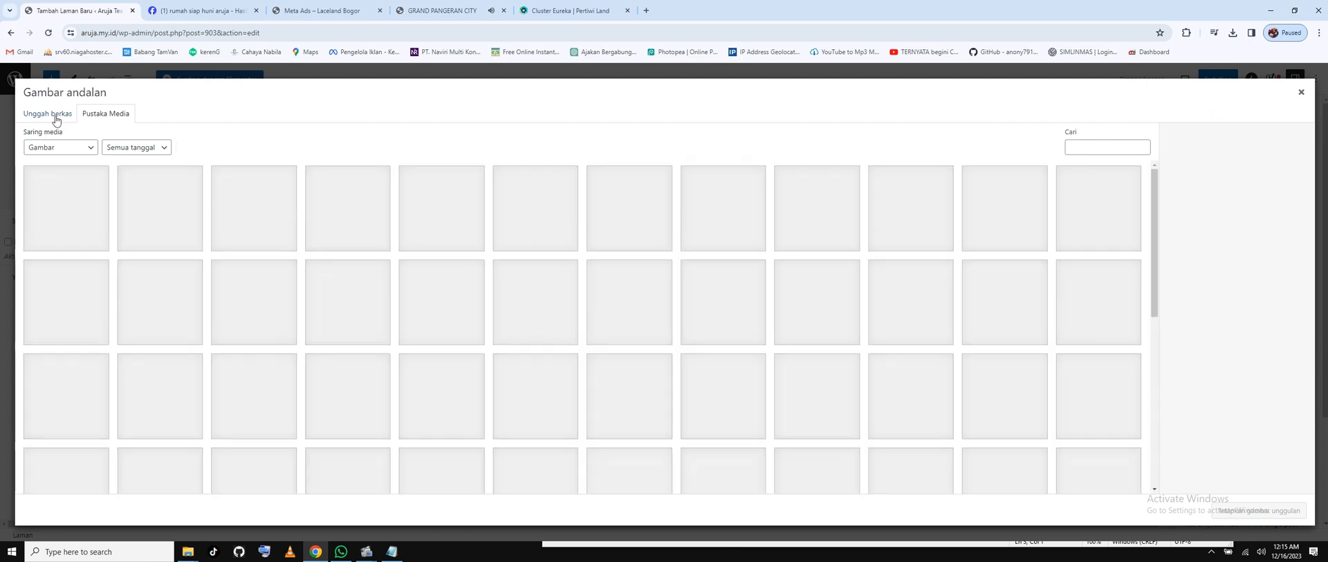
click(67, 117)
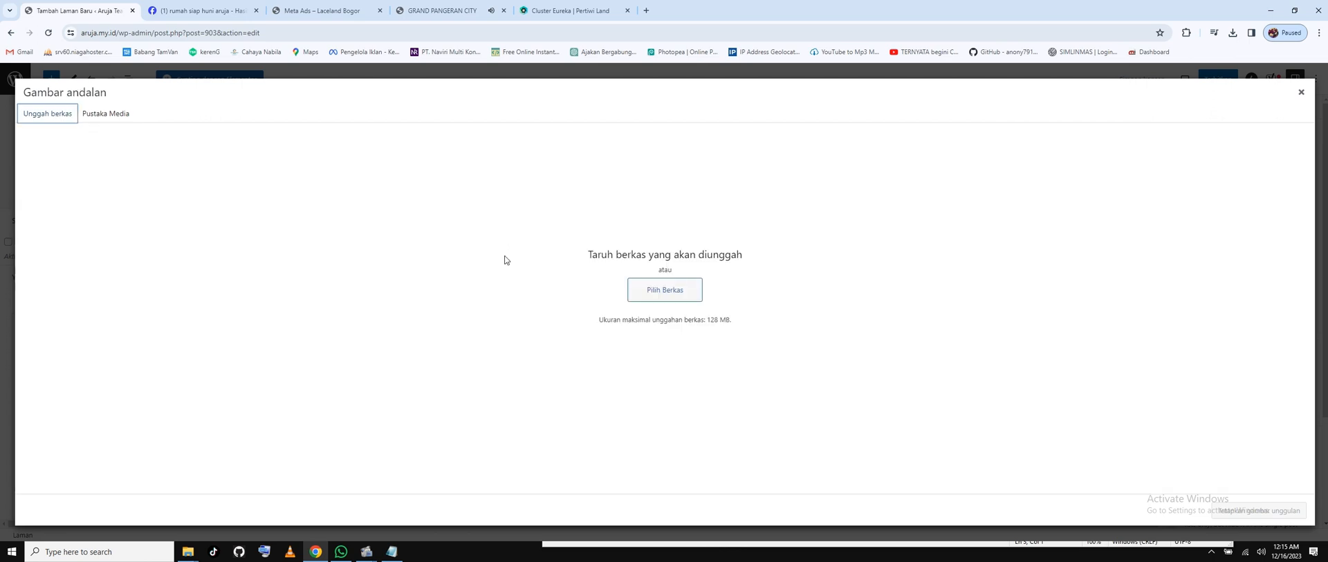
click(698, 290)
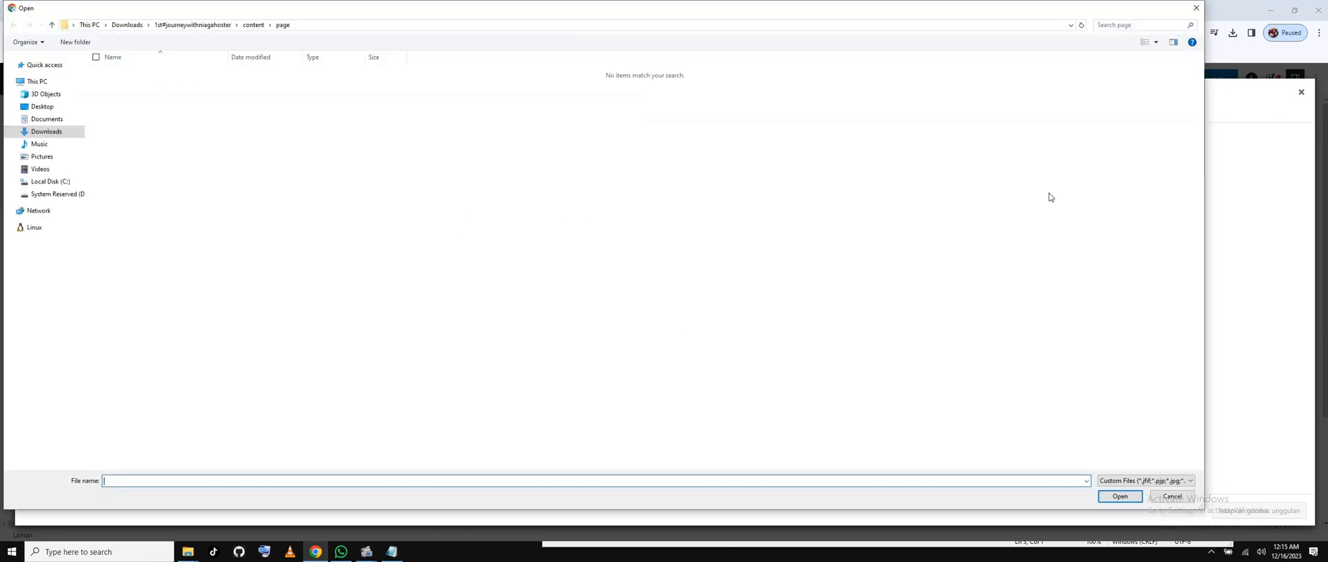
click(1196, 8)
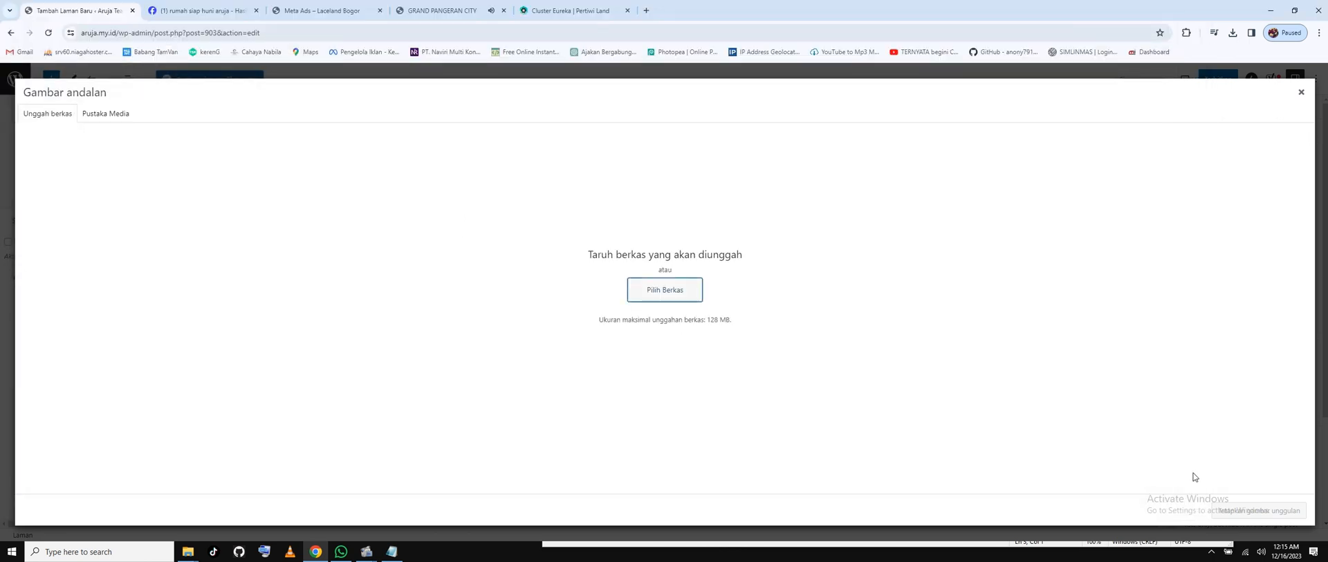
click(1301, 92)
Reopen the uploader and upload all 17 images from Desktop > latihan.
click(1247, 482)
click(41, 118)
click(665, 289)
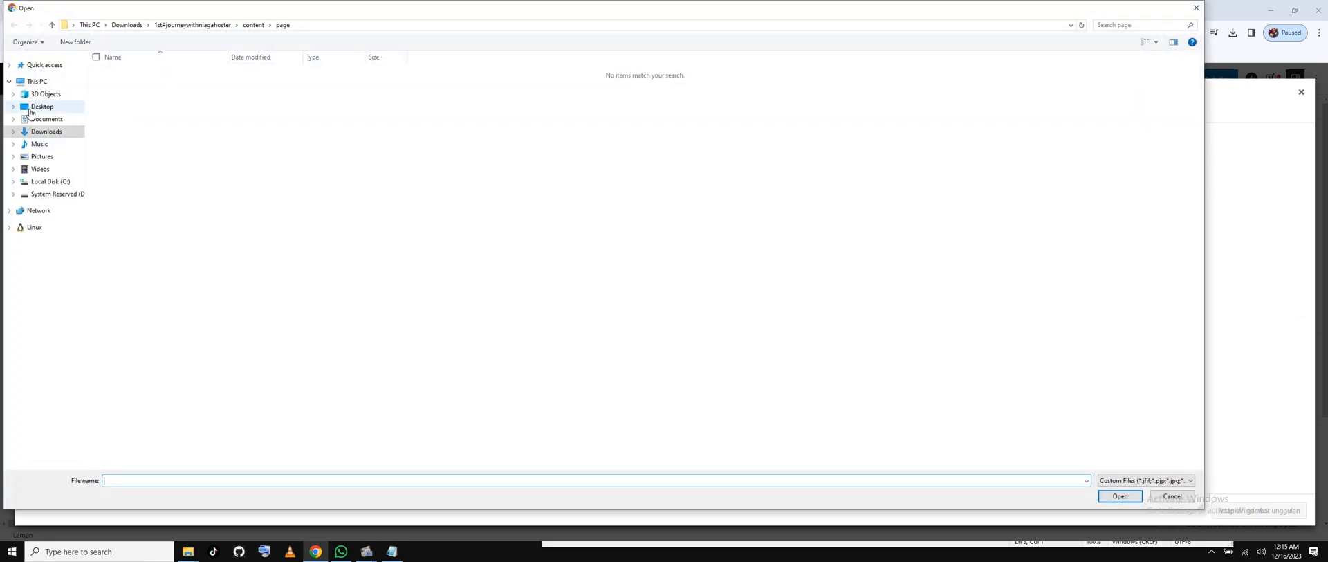
click(41, 107)
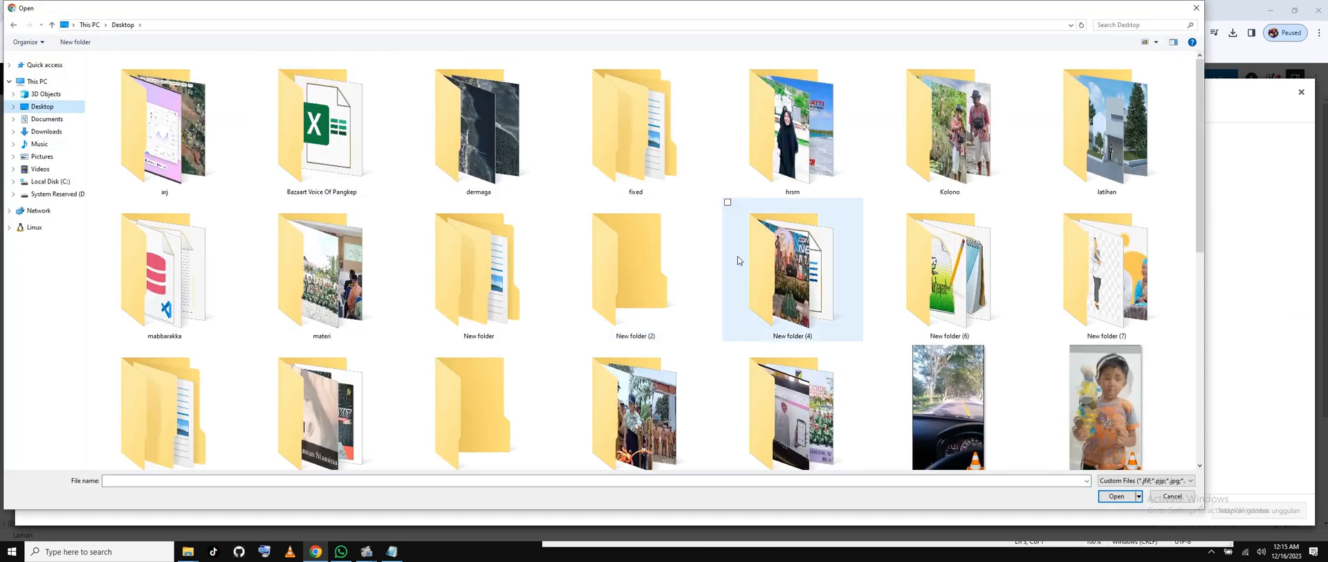
scroll(737, 261, down, 3)
scroll(737, 260, up, 3)
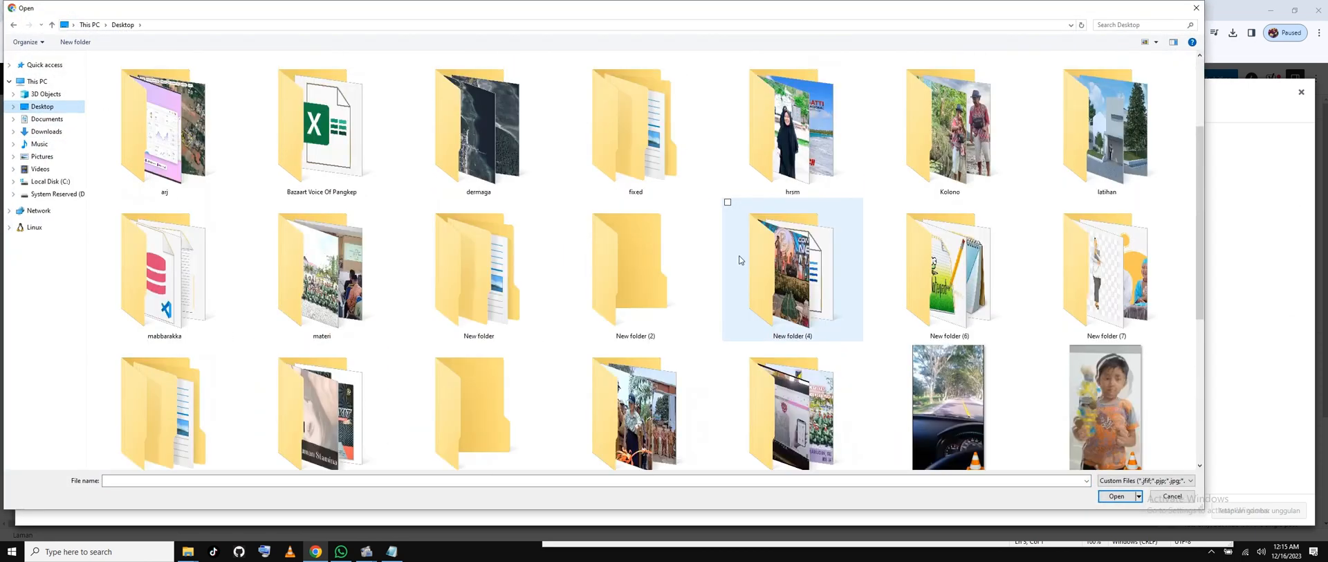
click(466, 296)
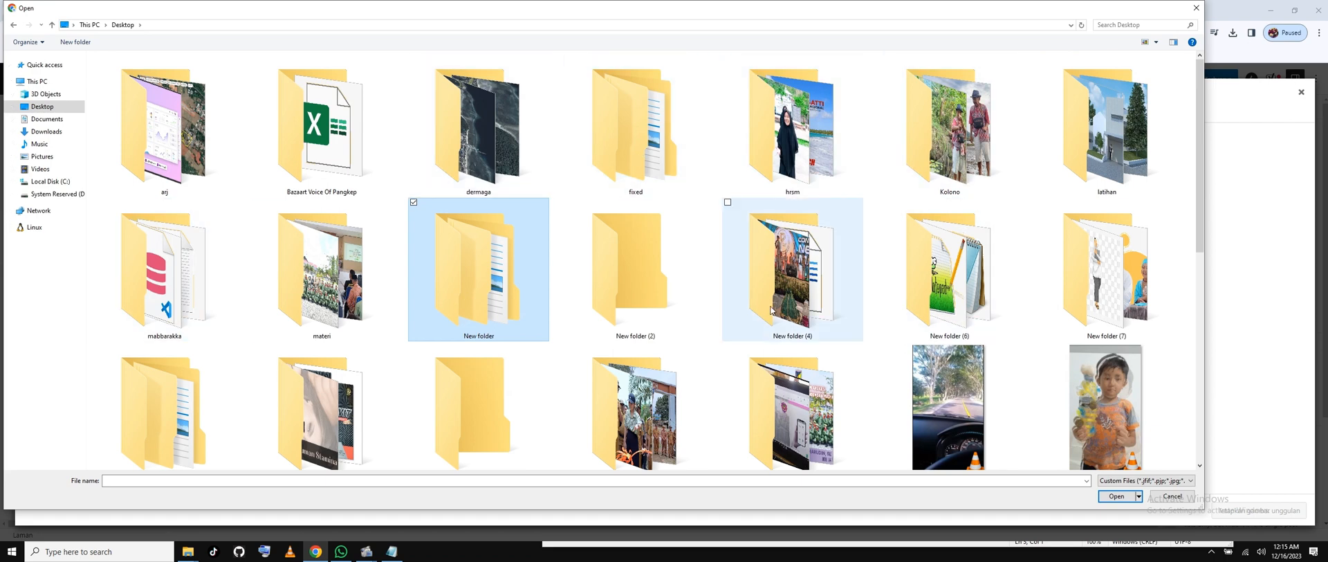
click(1065, 158)
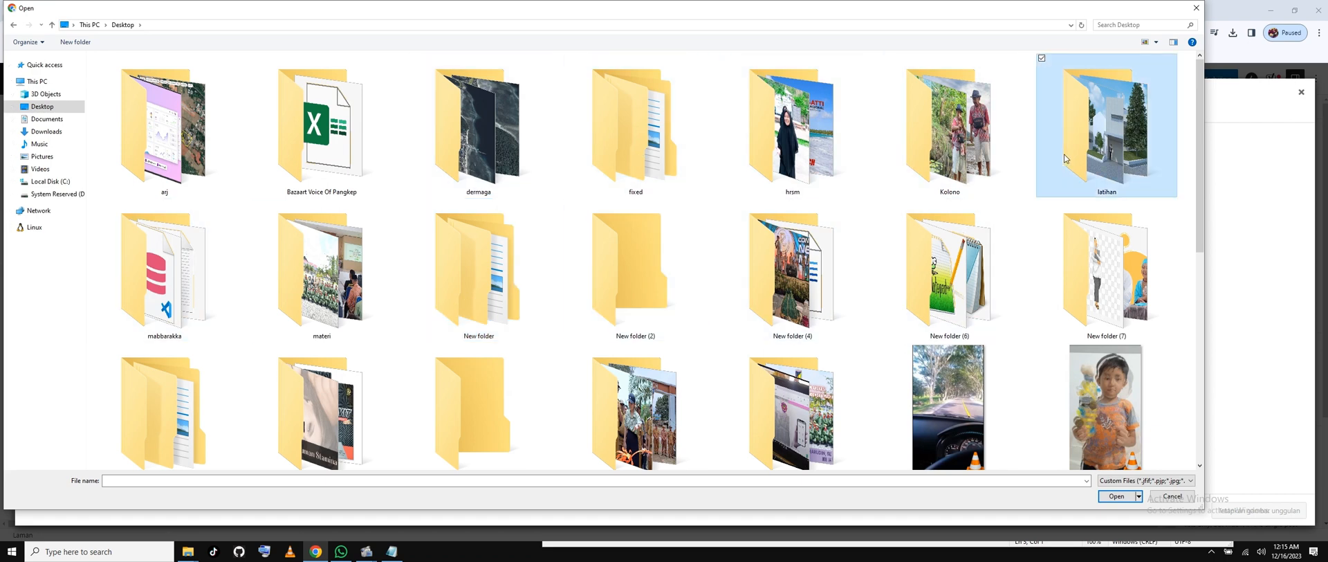
double_click(1065, 159)
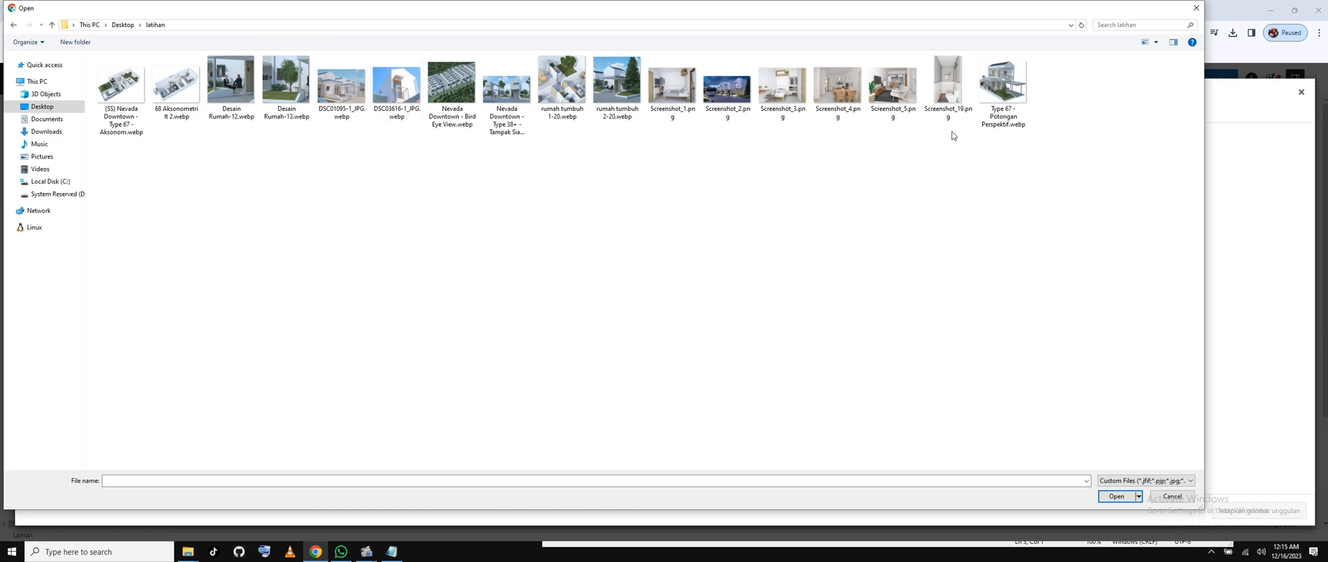
drag(1073, 169, 88, 54)
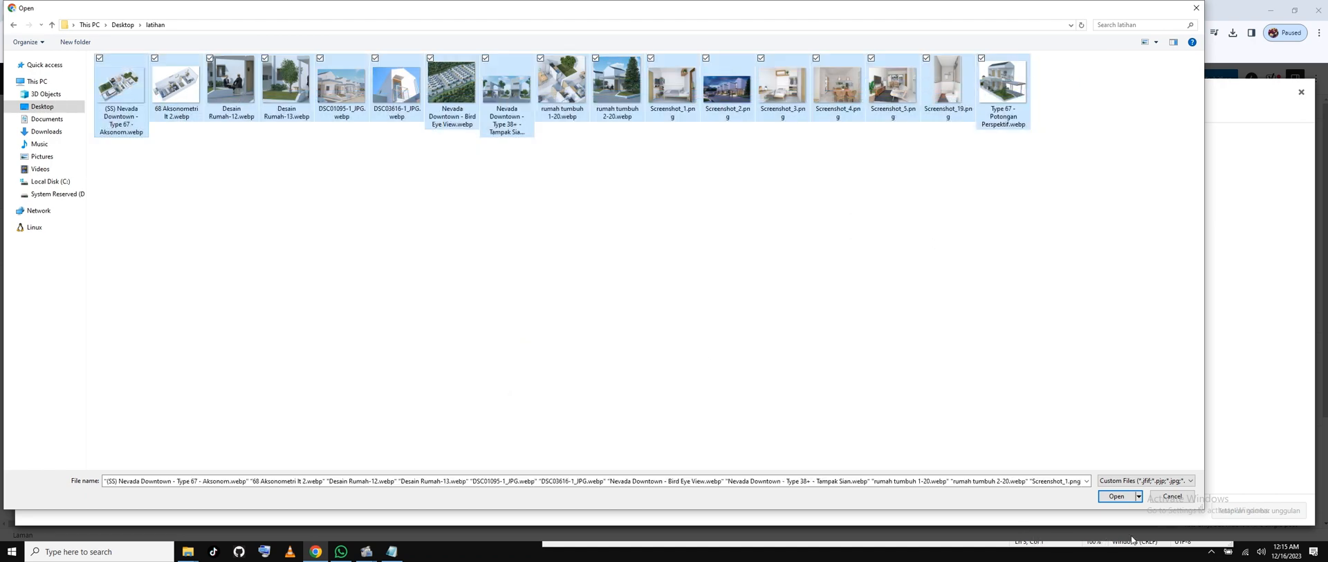
click(1120, 499)
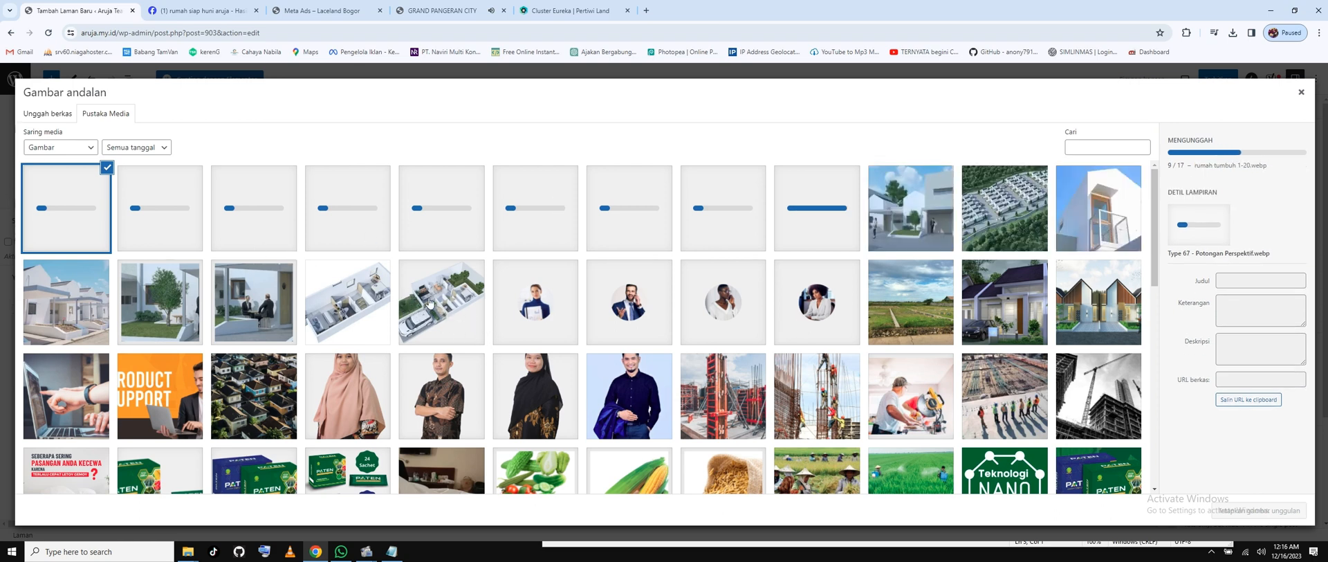
Set SS-Nevada-Downtown-Type-67-Aksonom.webp as the page's featured image.
click(429, 303)
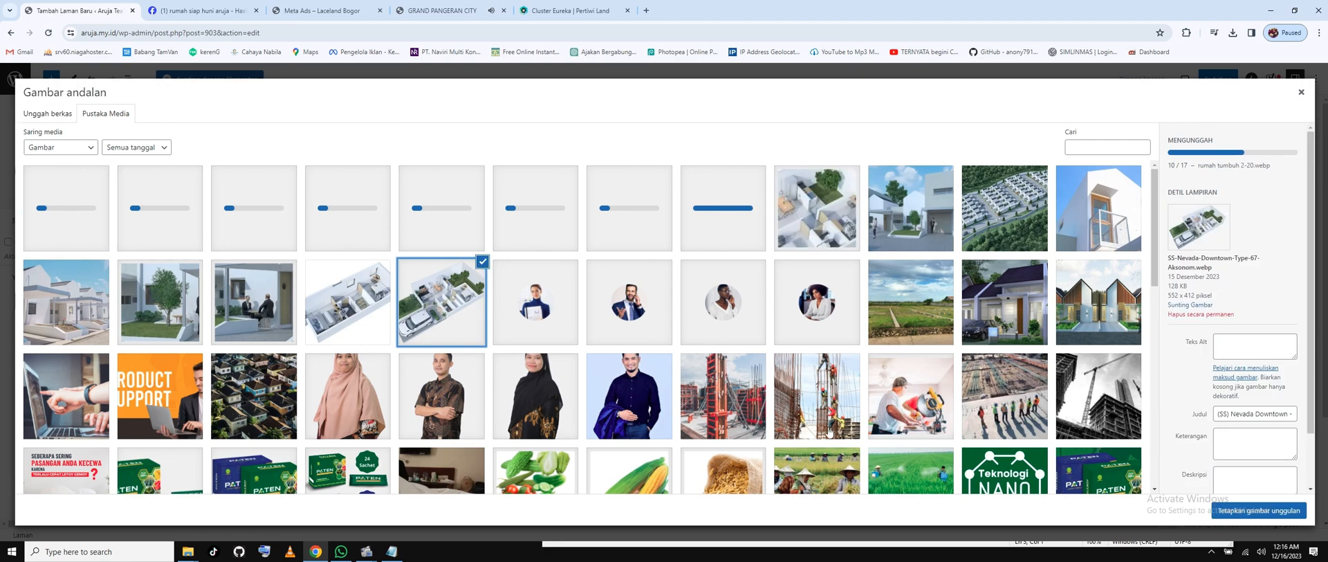
click(1275, 515)
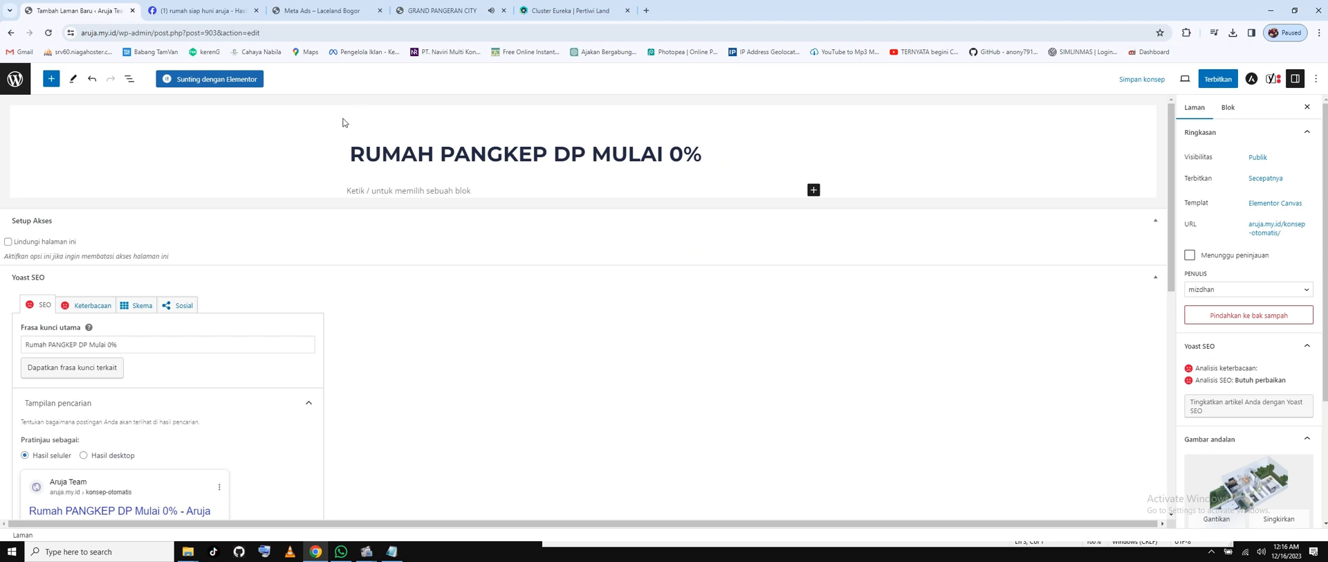
Publish the RUMAH PANGKEP DP MULAI 0% page.
scroll(1264, 418, down, 3)
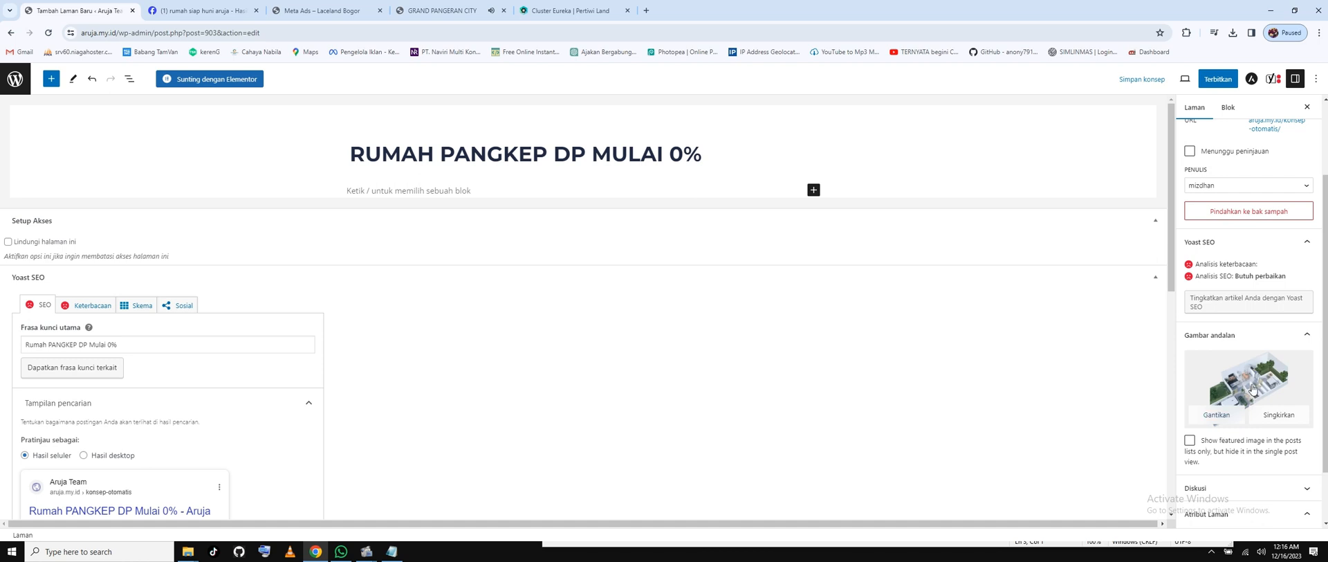
click(532, 166)
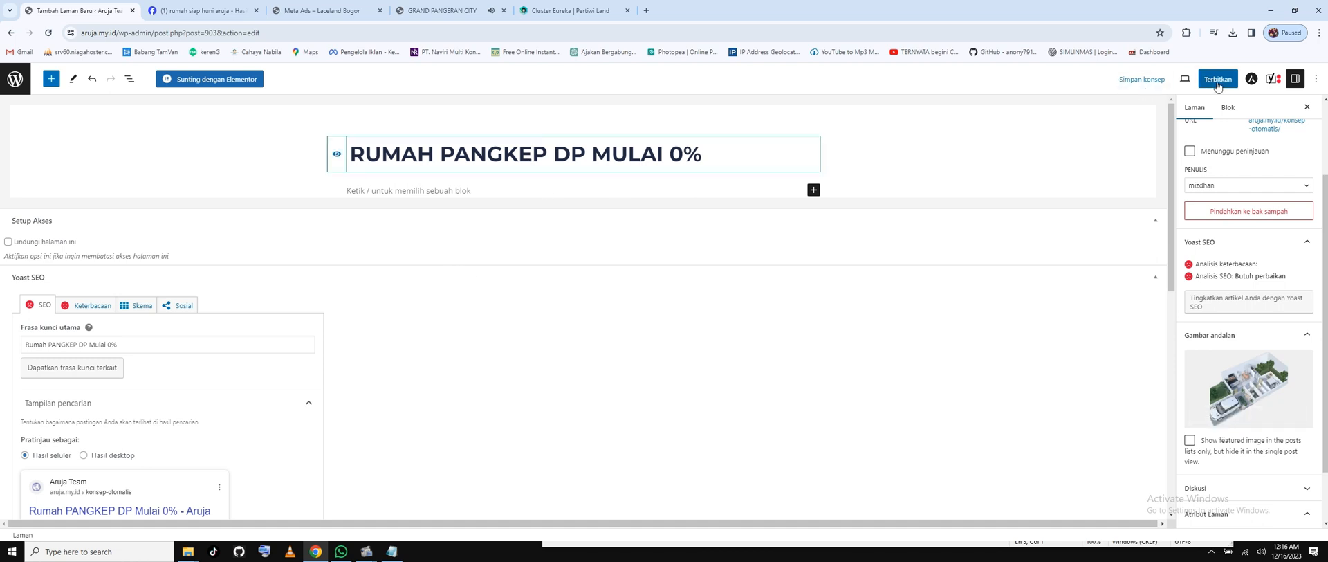
click(1223, 85)
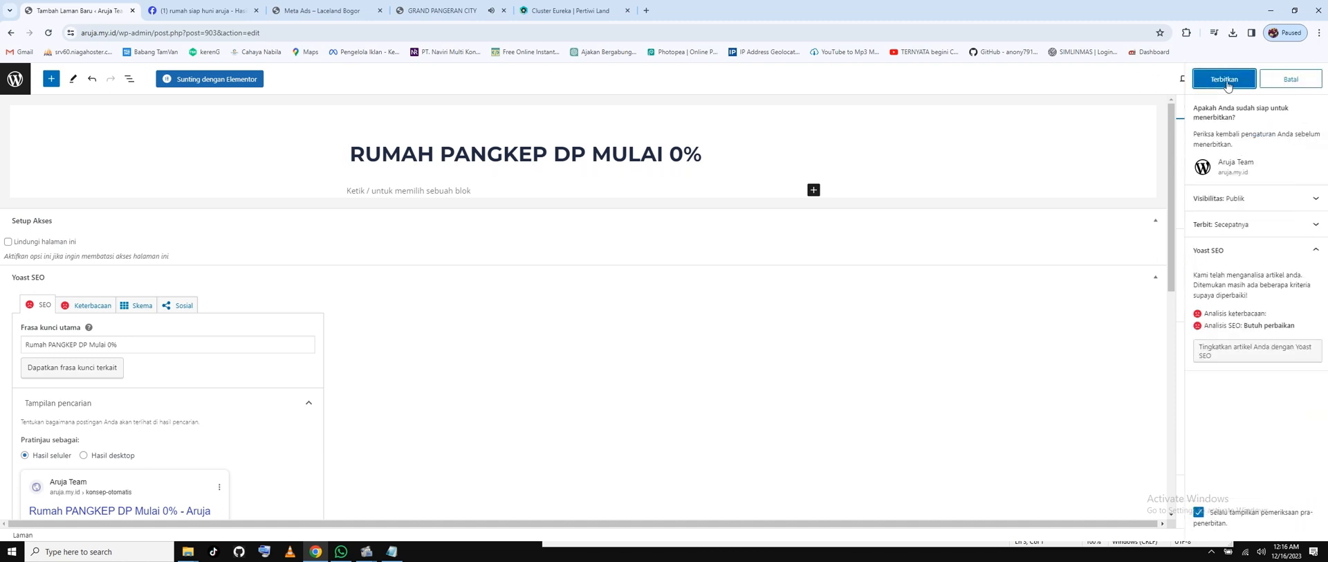
click(1224, 80)
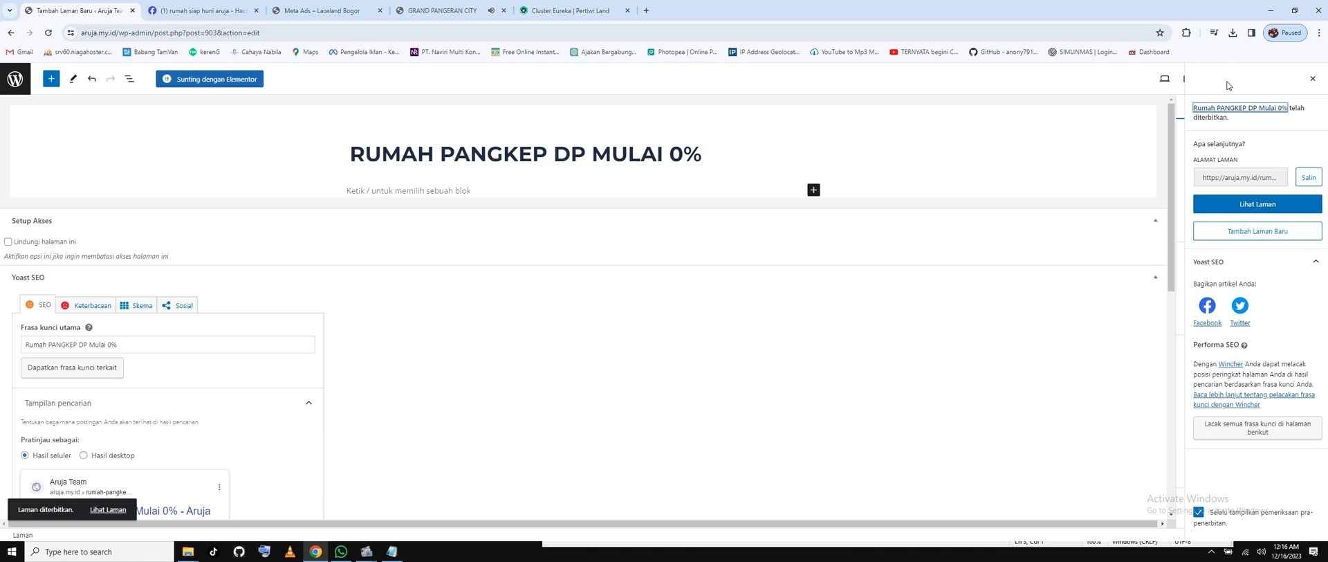
Check the live page in a new tab, then update the page and open it in Elementor.
click(1269, 209)
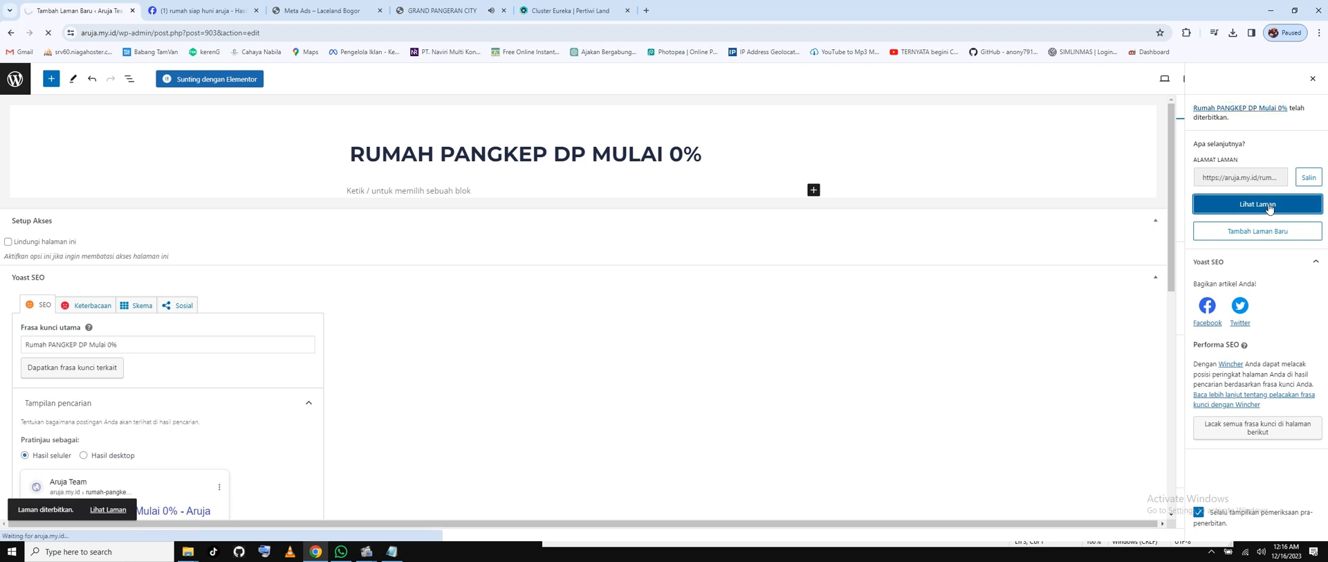
right_click(1269, 209)
click(1264, 215)
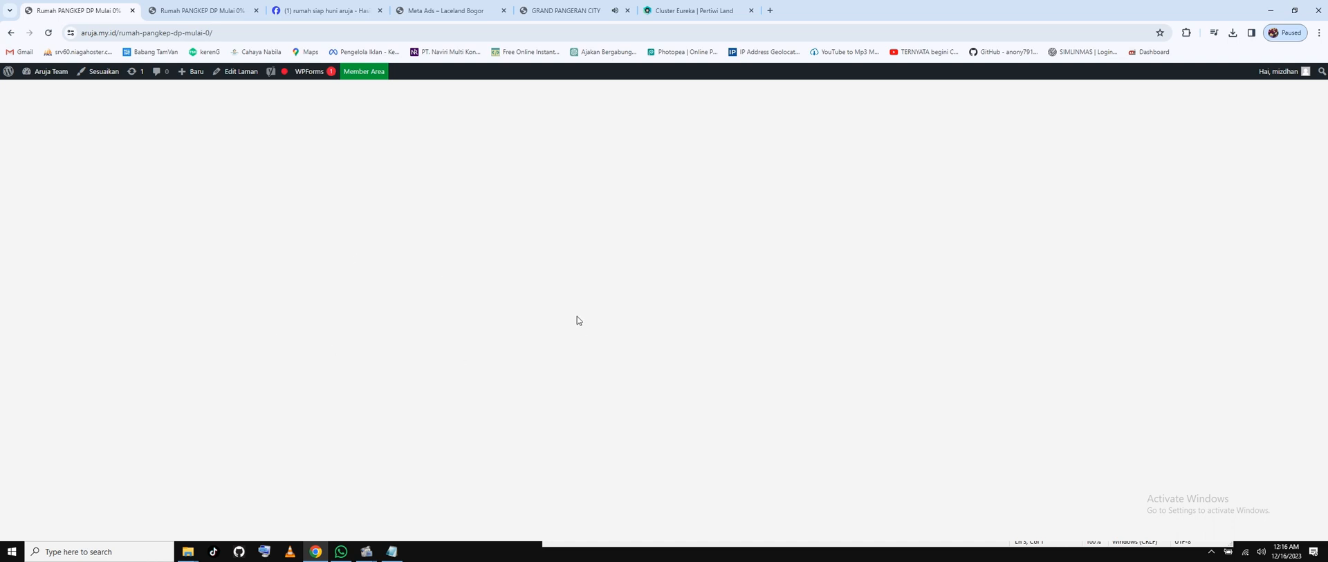
click(10, 32)
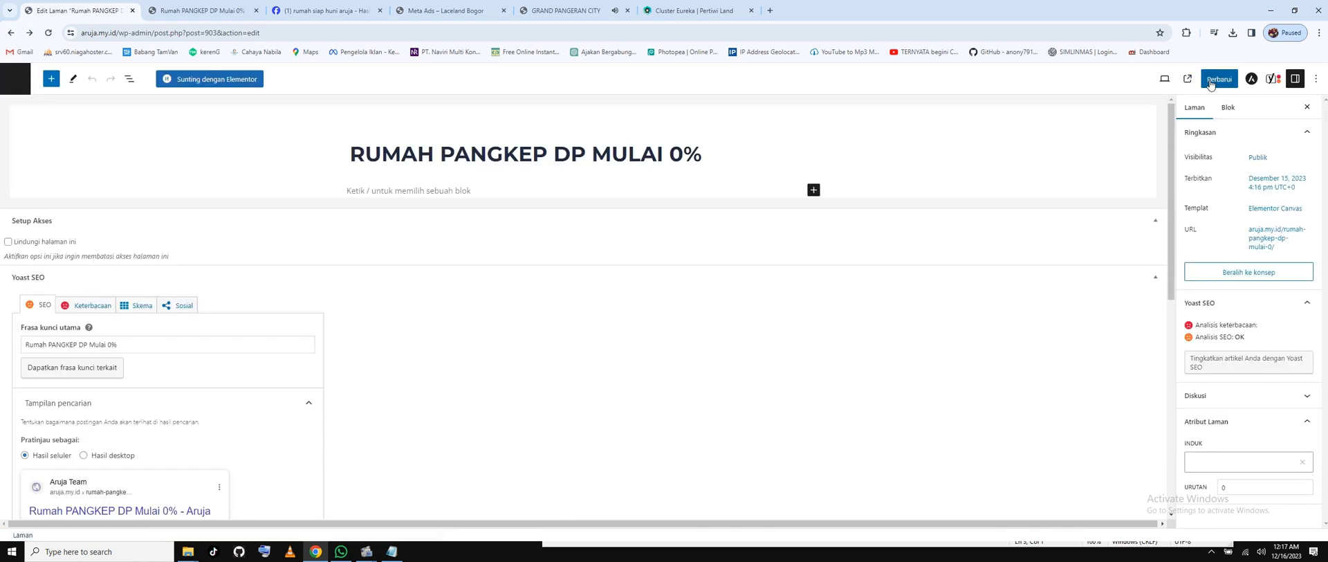
click(1215, 81)
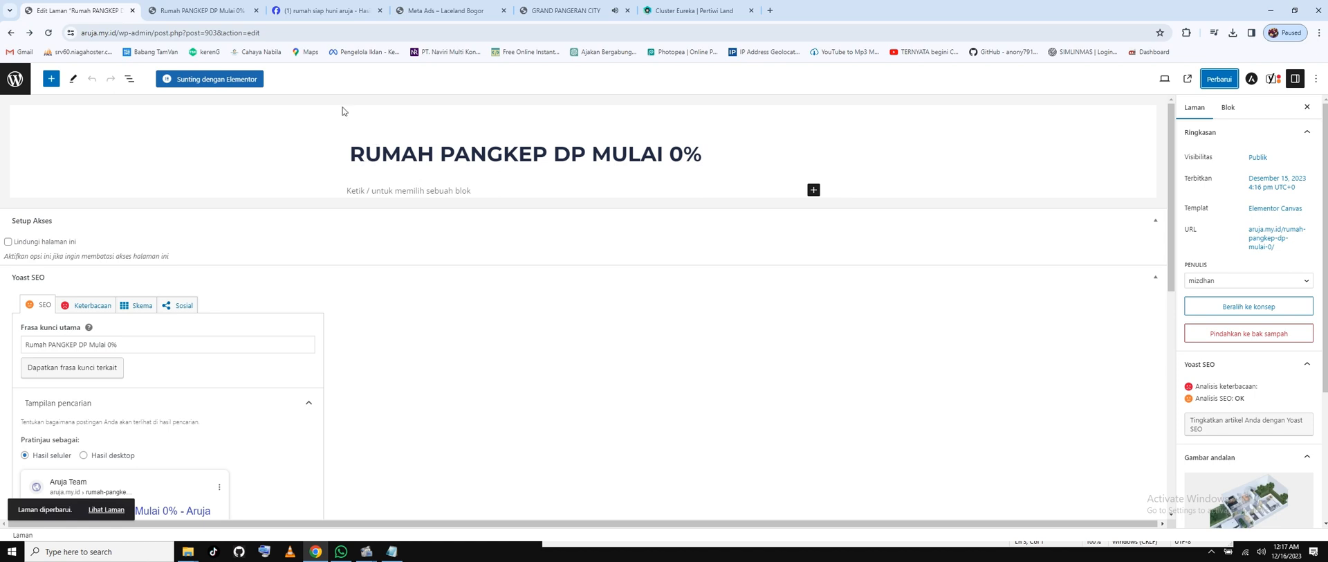
click(214, 83)
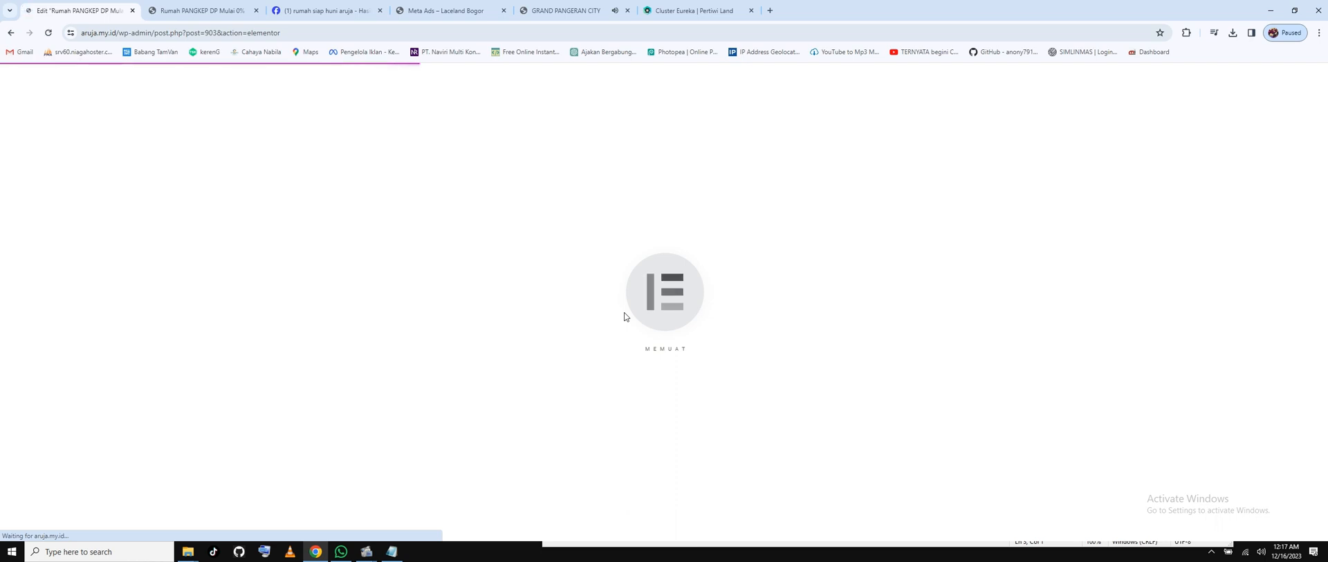
Look over the Cluster Eureka and GRAND PANGERAN CITY reference sites, then return to the Elementor editor.
click(688, 5)
scroll(720, 304, up, 6)
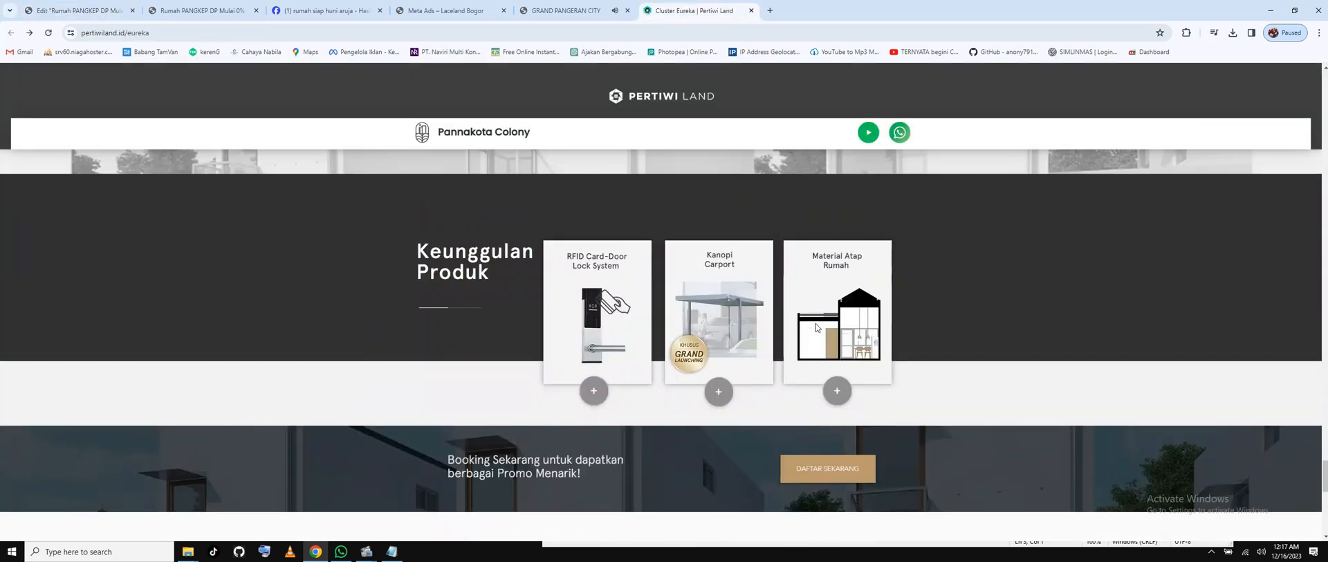
scroll(719, 297, down, 5)
click(548, 13)
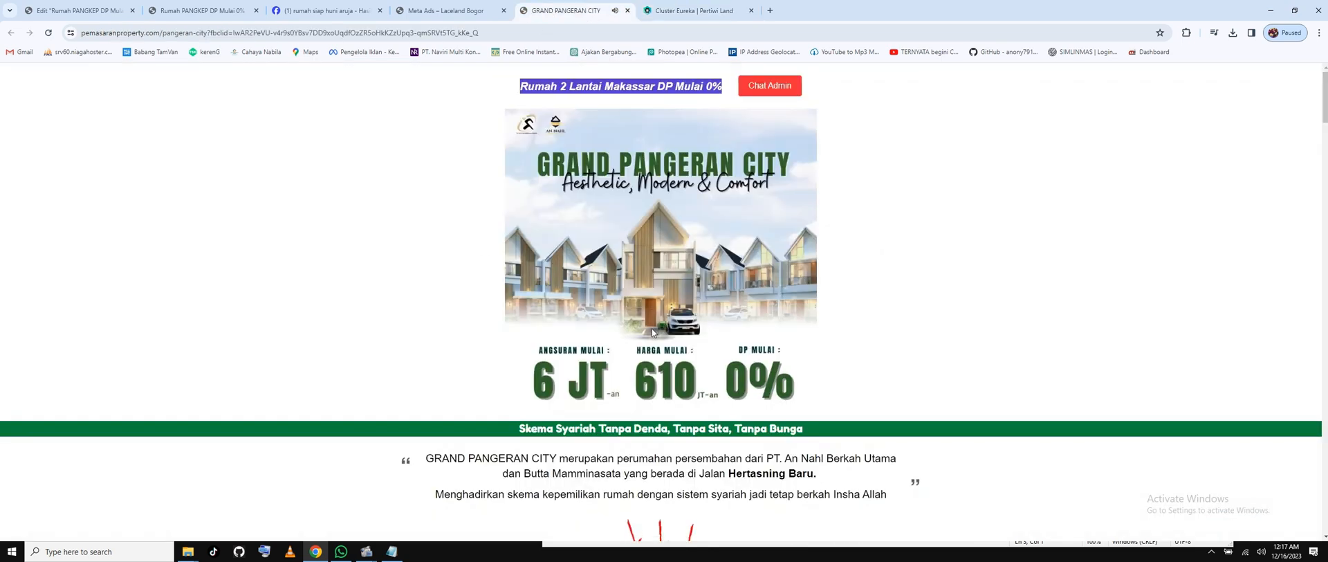
scroll(652, 329, down, 3)
scroll(642, 285, up, 3)
click(691, 10)
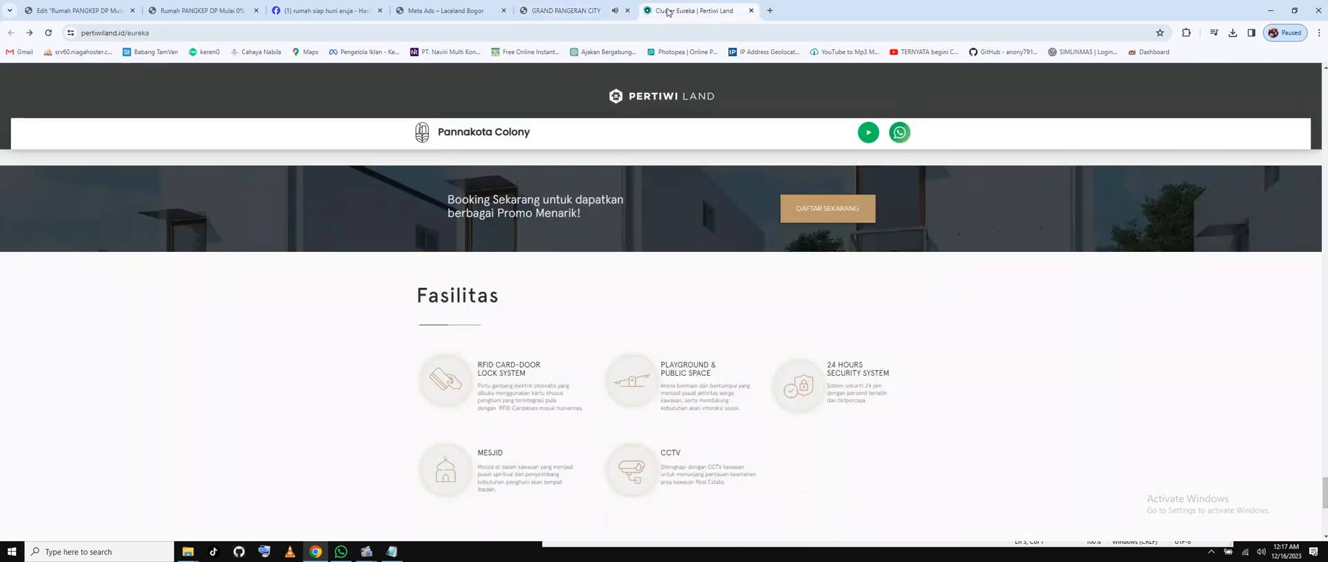
click(90, 7)
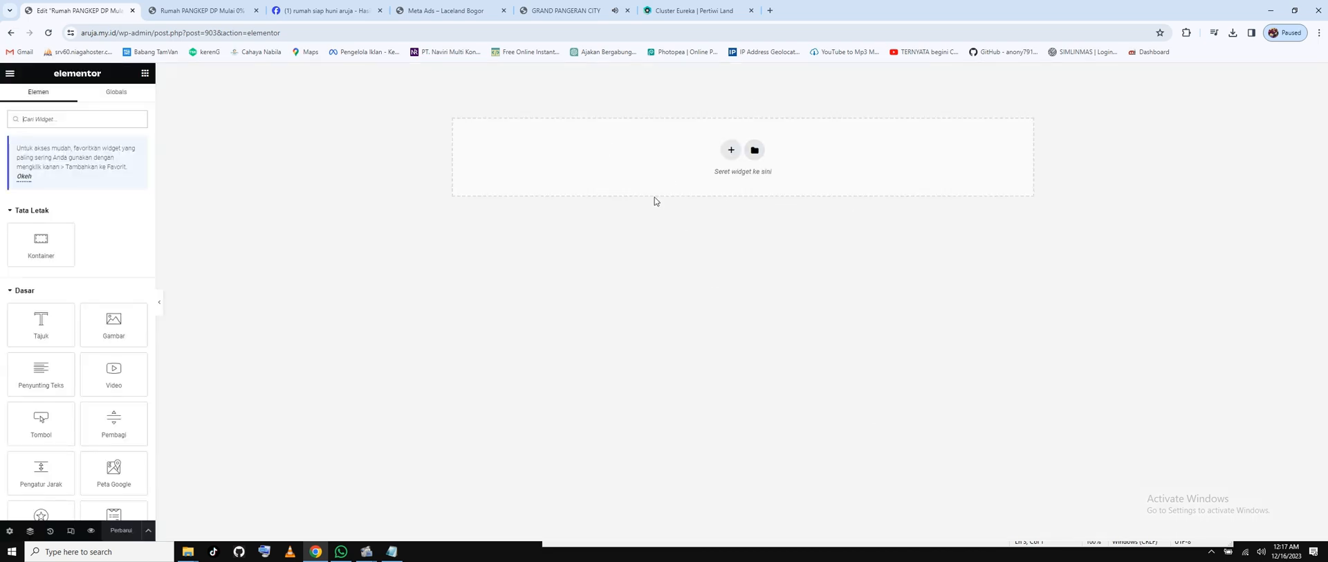
Open the Elementor template library and browse its Halaman, Blok and Templatku tabs.
click(754, 150)
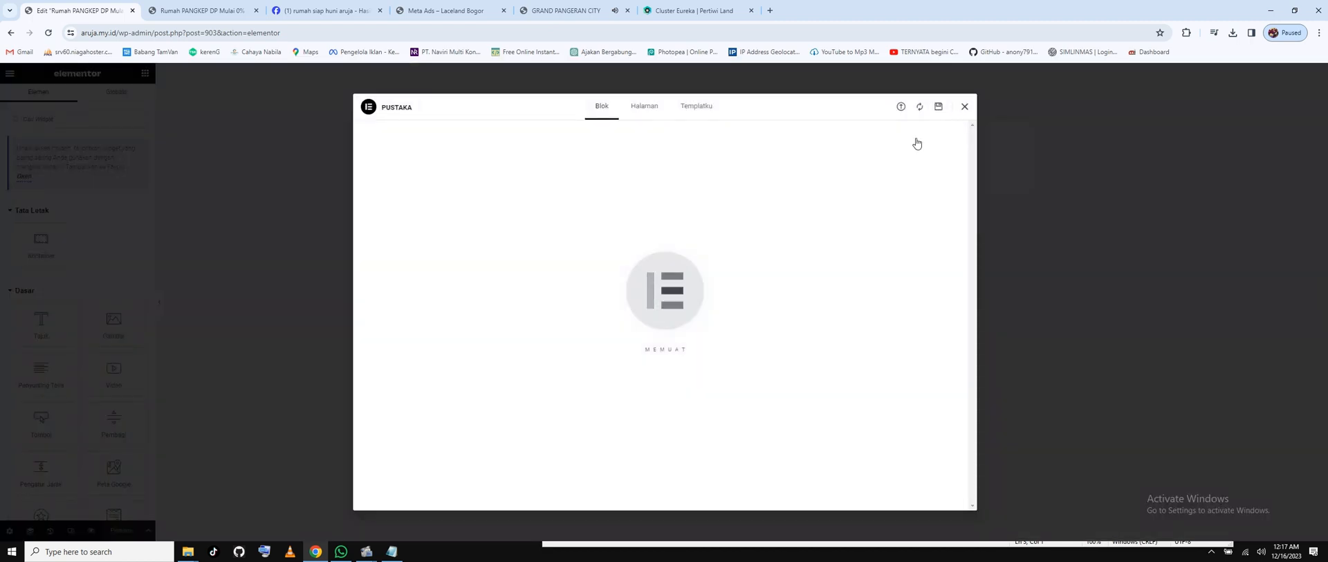
click(966, 107)
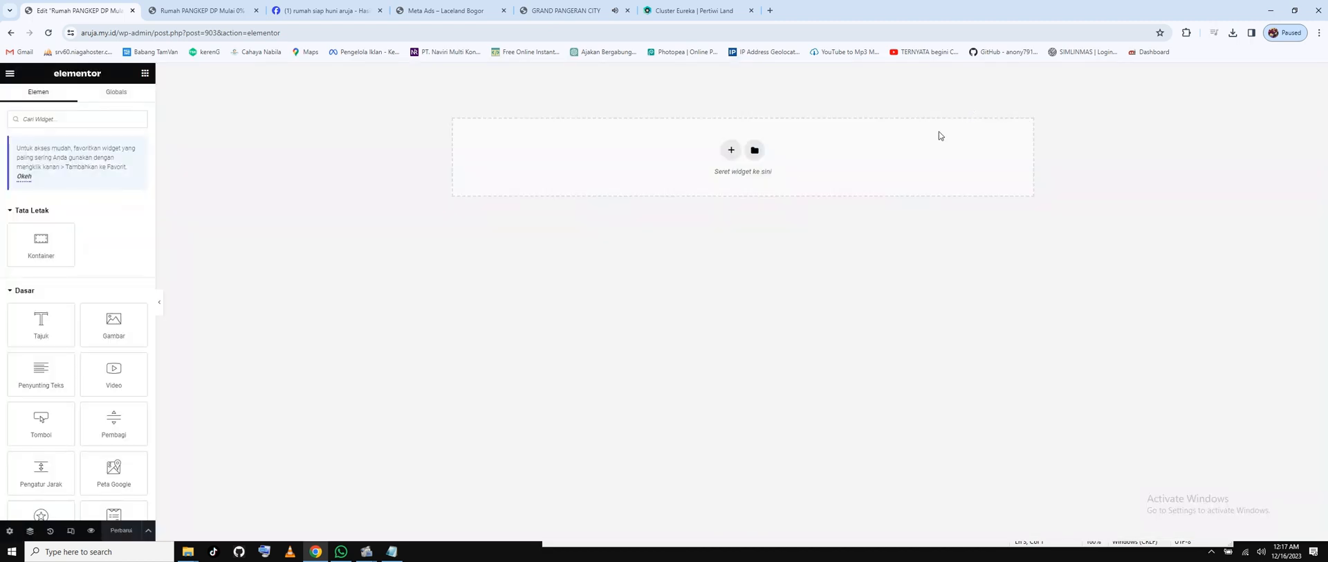
click(755, 151)
click(643, 113)
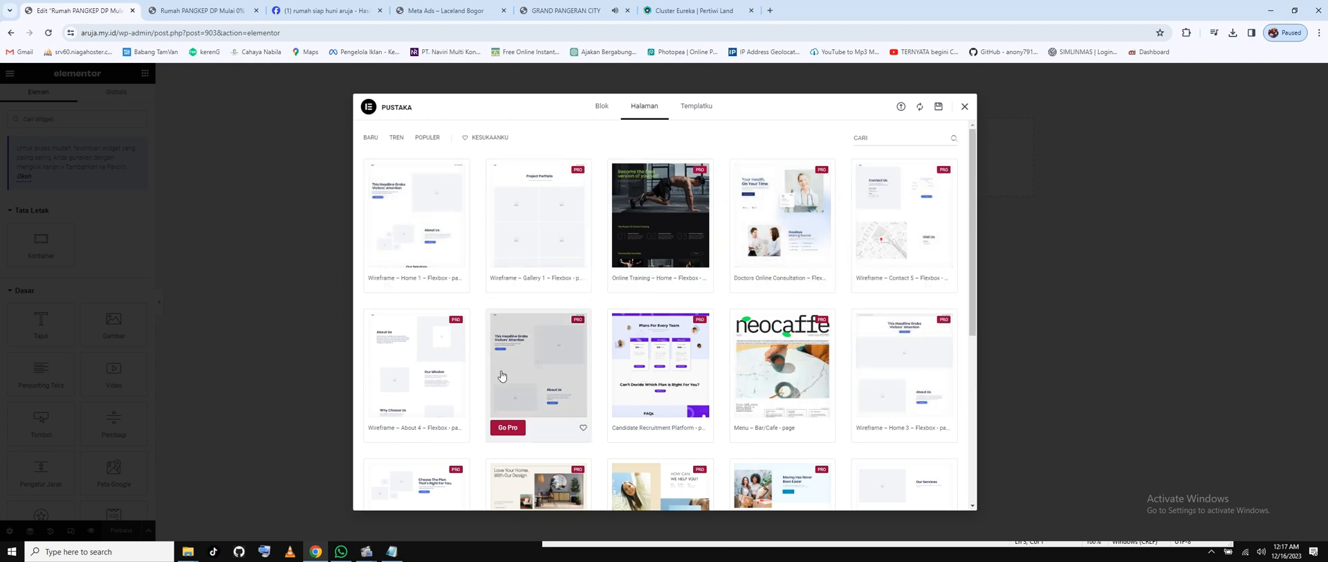
scroll(497, 284, down, 2)
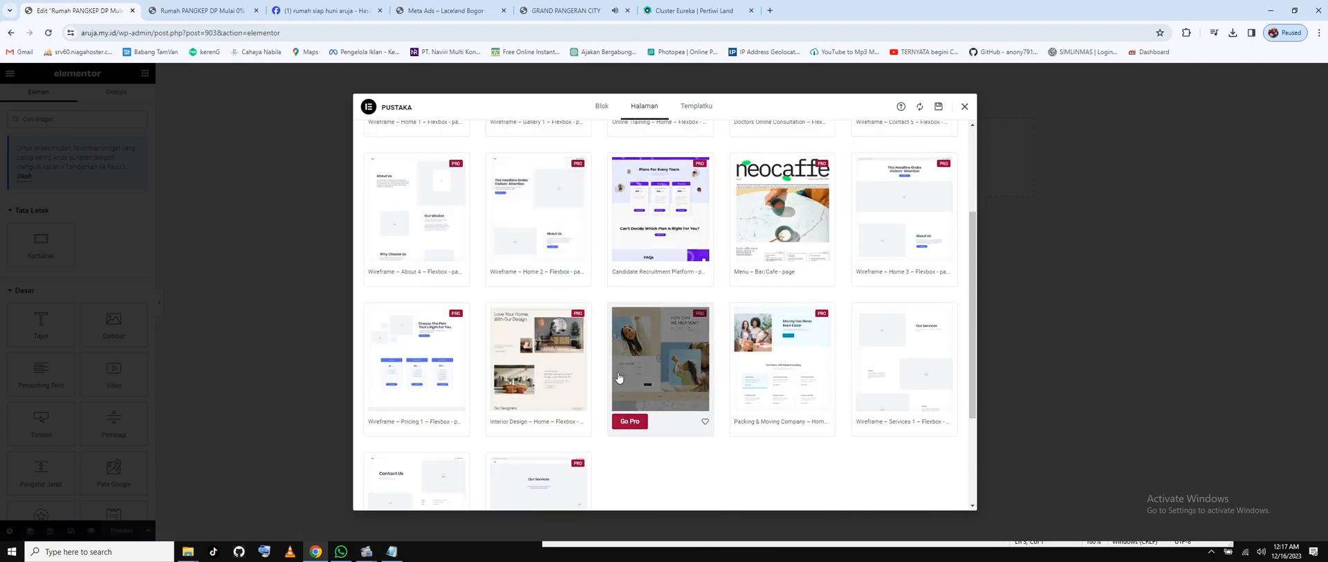
scroll(685, 360, down, 2)
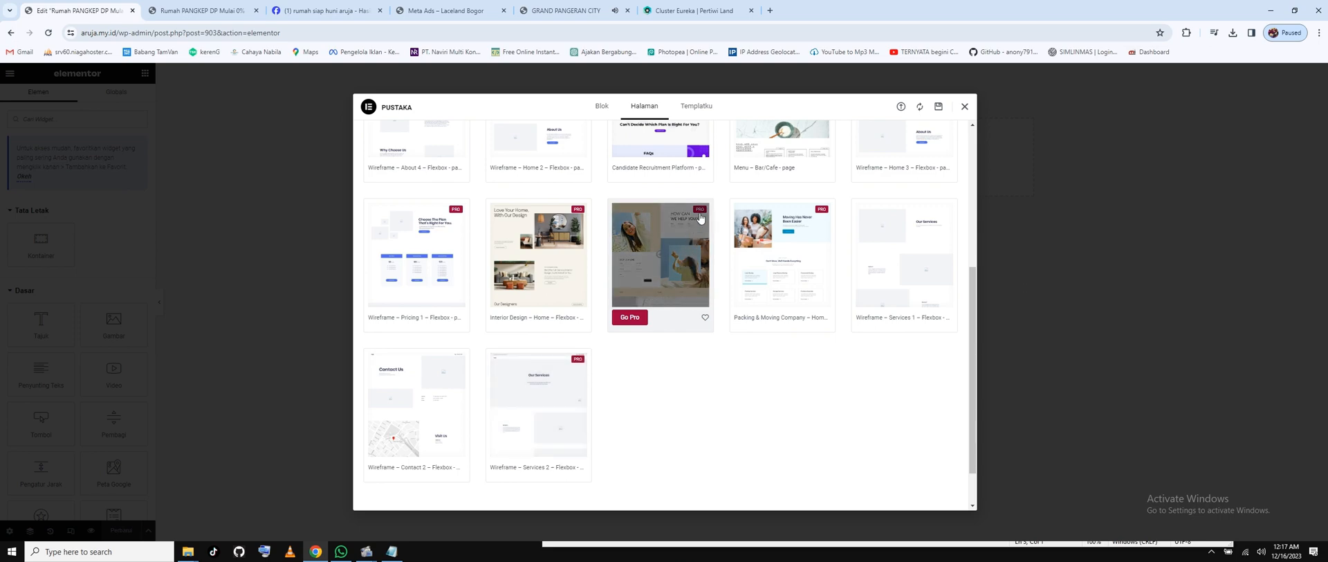
scroll(694, 218, up, 4)
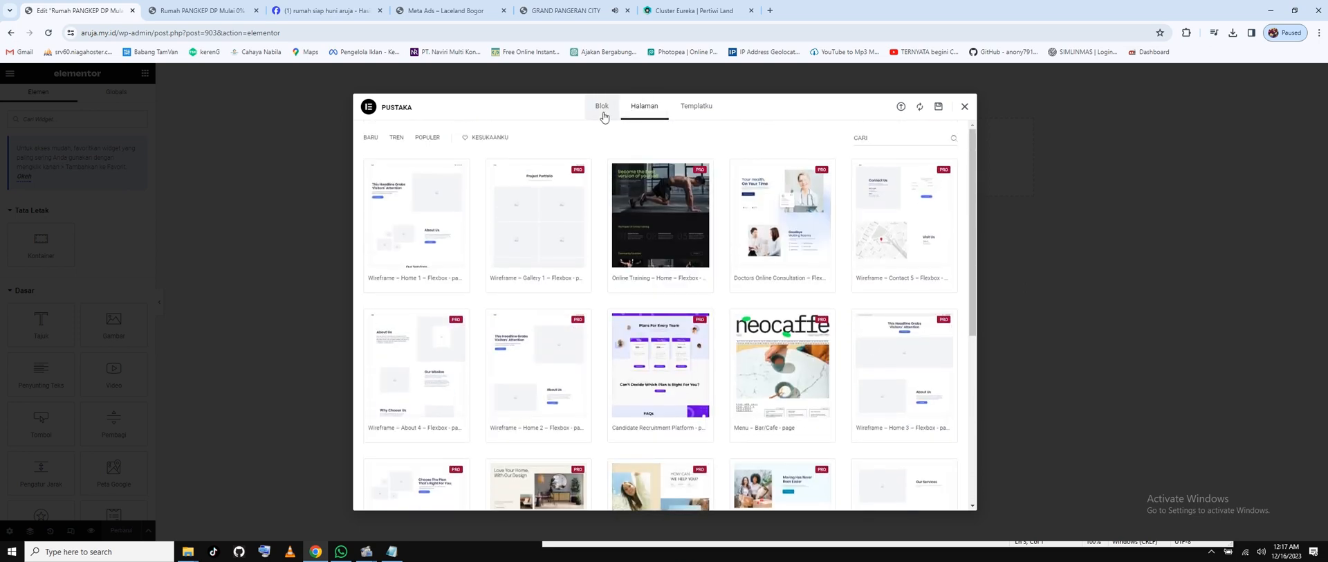
click(602, 111)
click(704, 111)
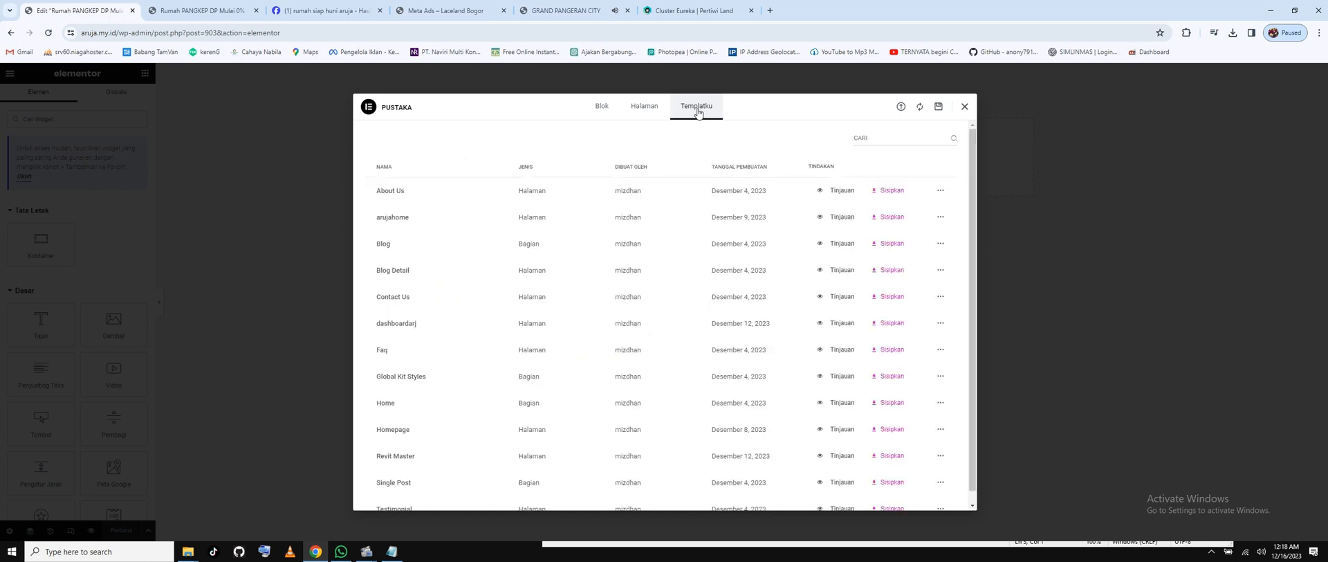
Preview the saved Revit Master template in its own tab, then close that tab.
scroll(536, 325, down, 1)
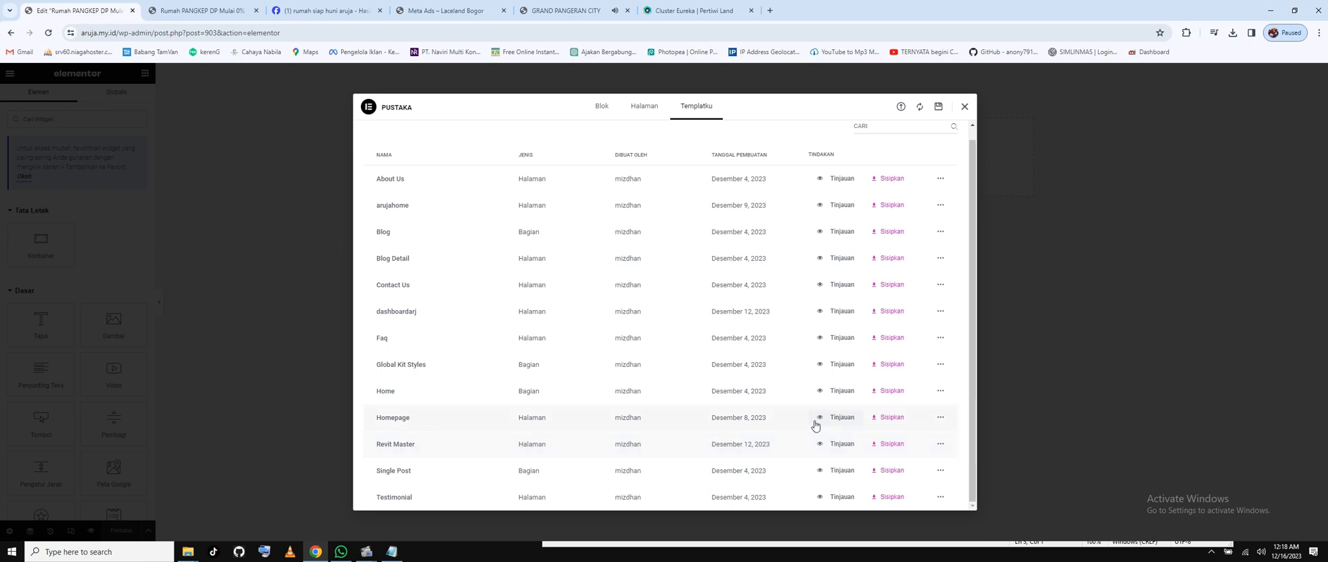
right_click(841, 448)
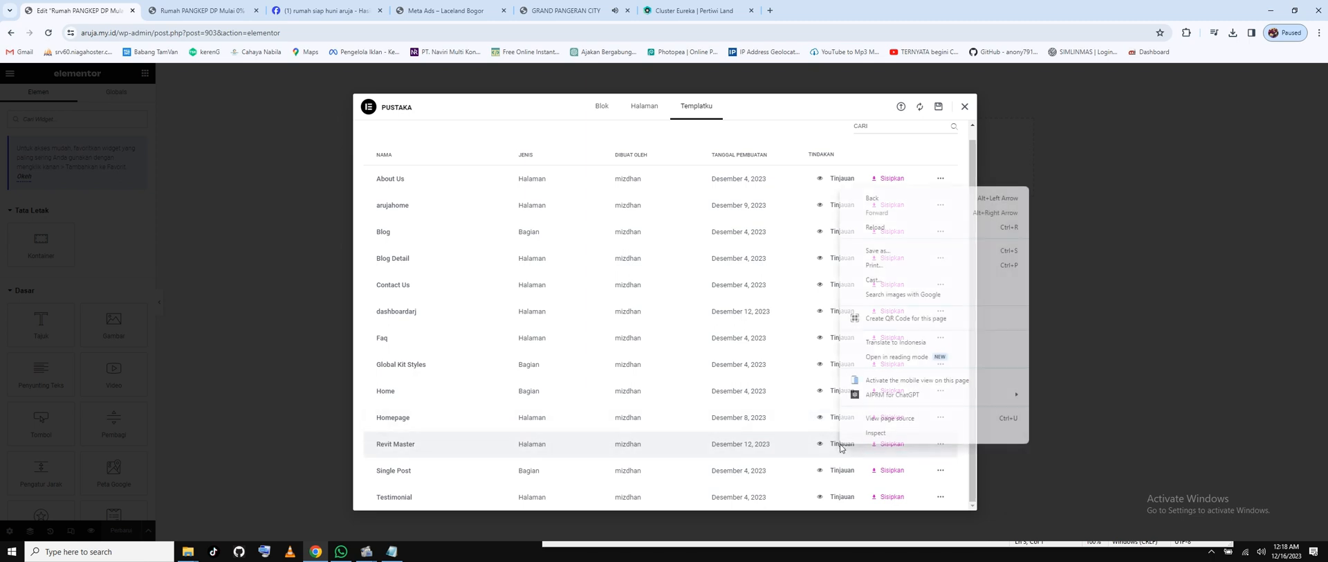
click(837, 449)
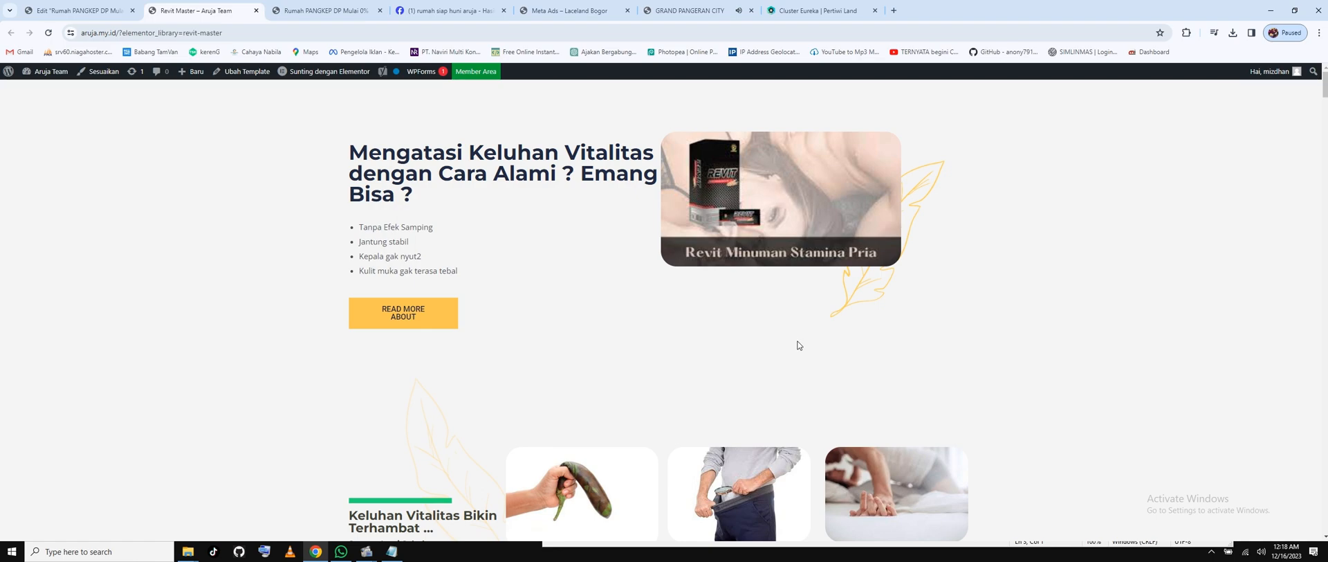
scroll(692, 322, down, 12)
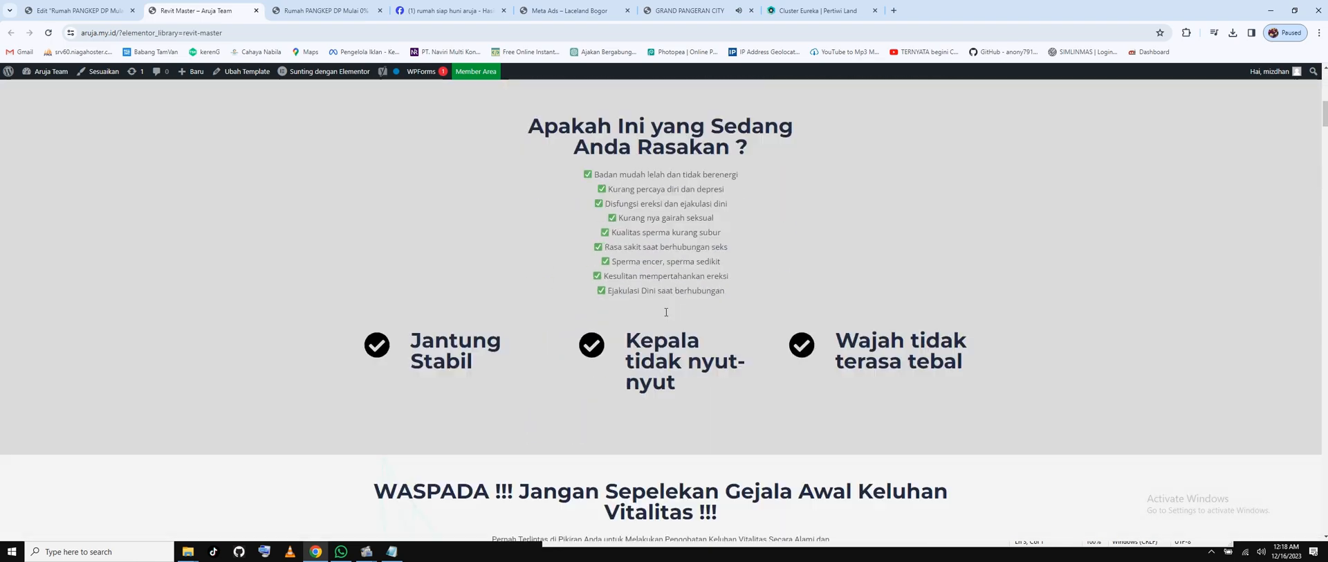
scroll(569, 322, down, 20)
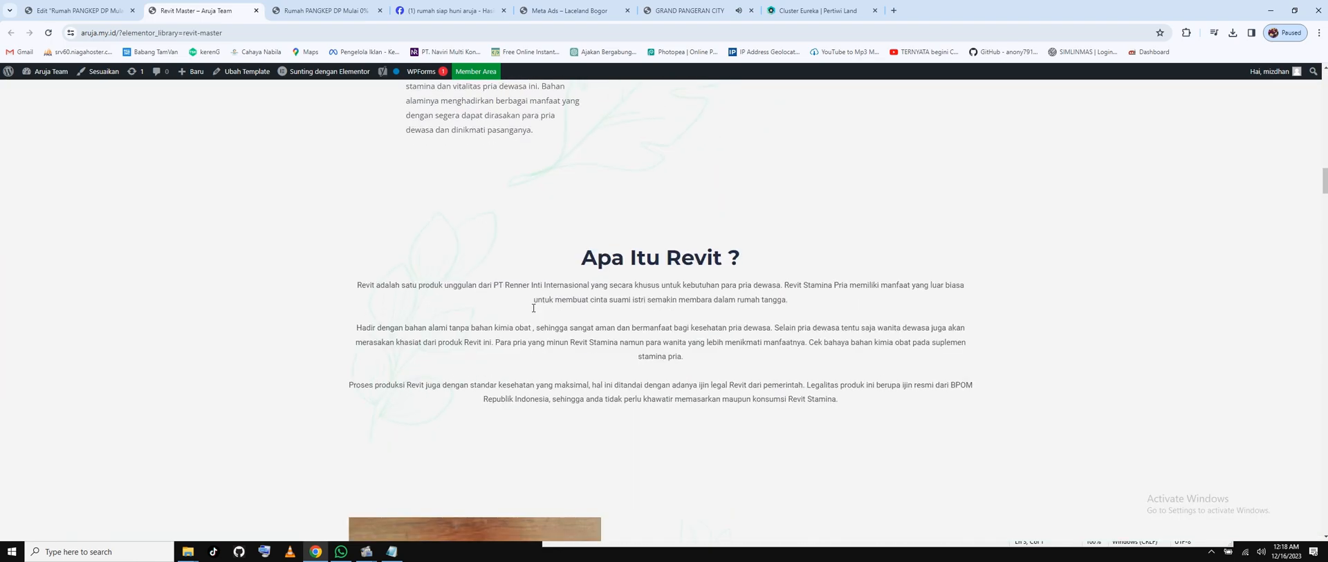
scroll(533, 312, down, 4)
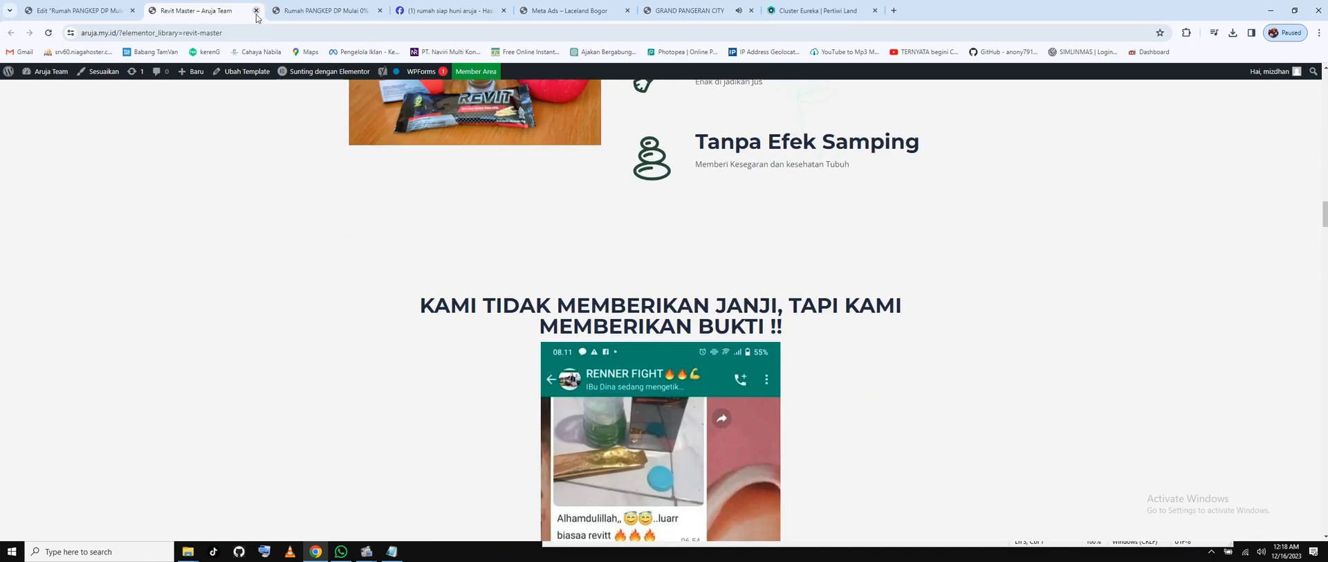
click(255, 10)
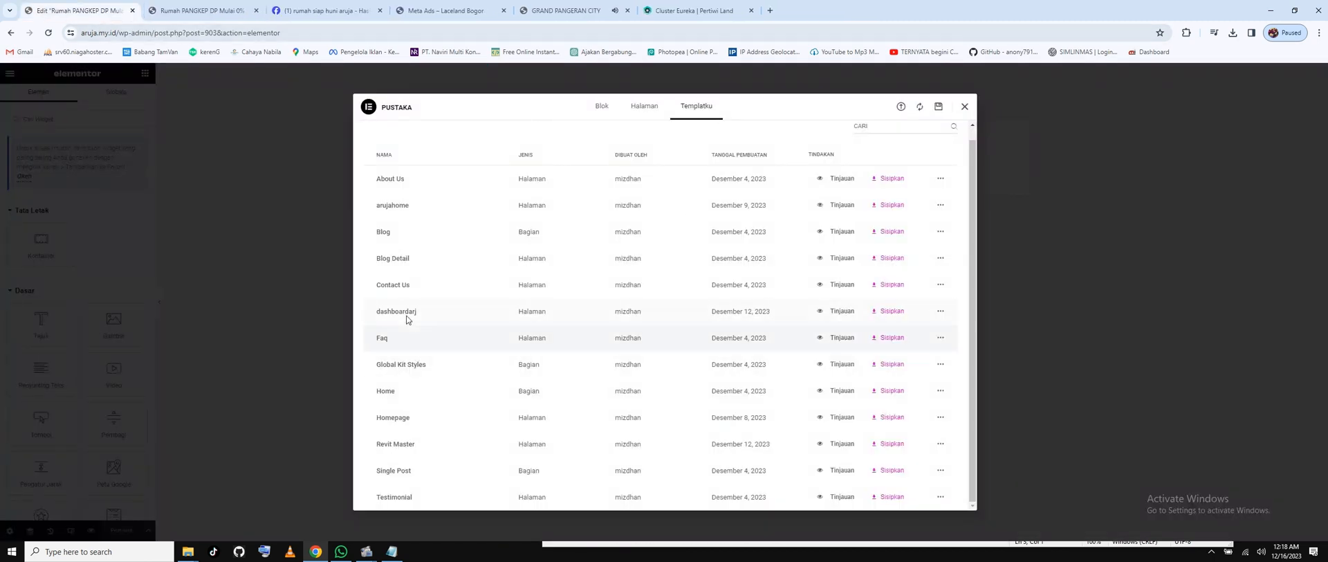
click(891, 446)
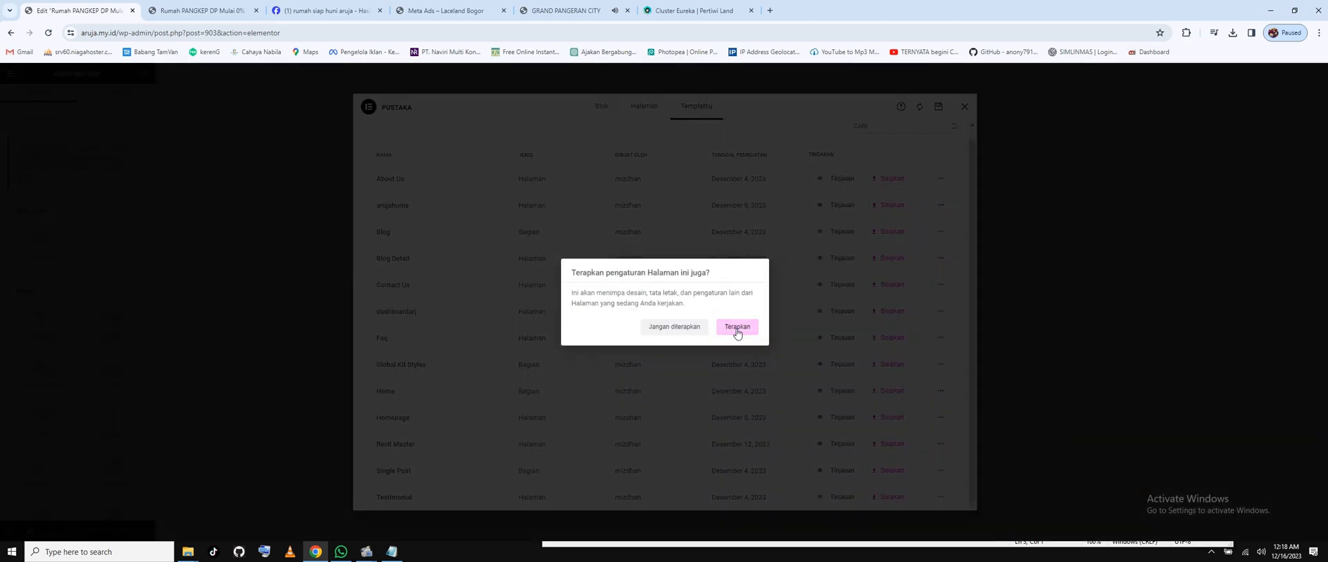
click(739, 329)
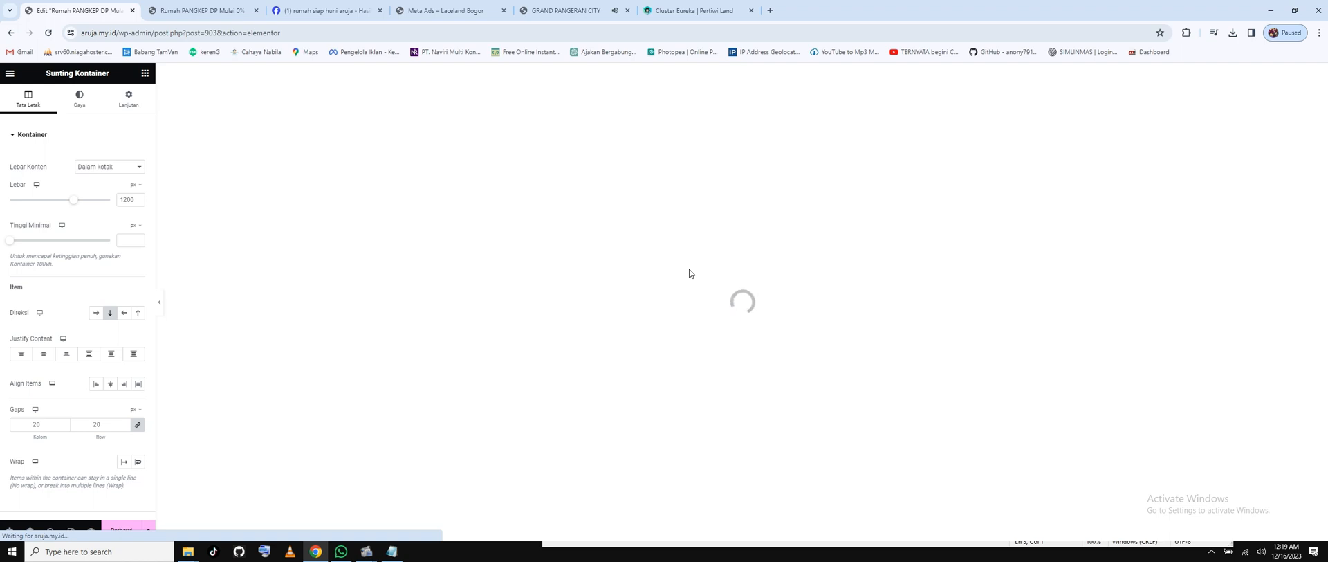
mouse_move(367, 556)
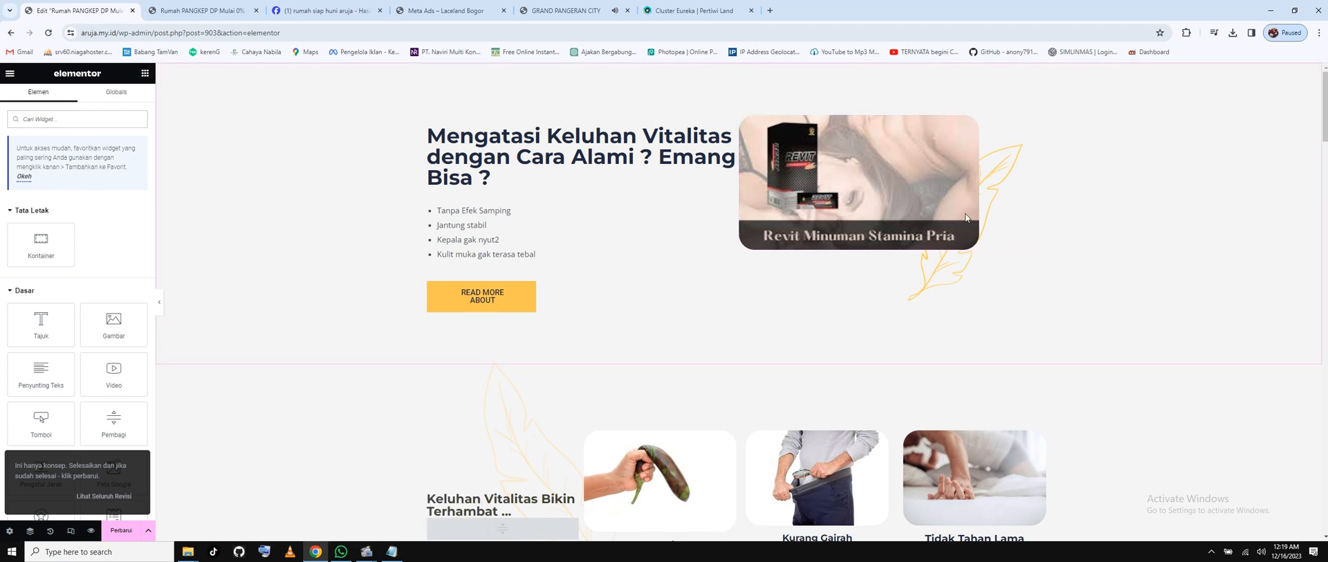
Replace the product photo beside the vitality heading with the living-room photo from the media library.
click(811, 180)
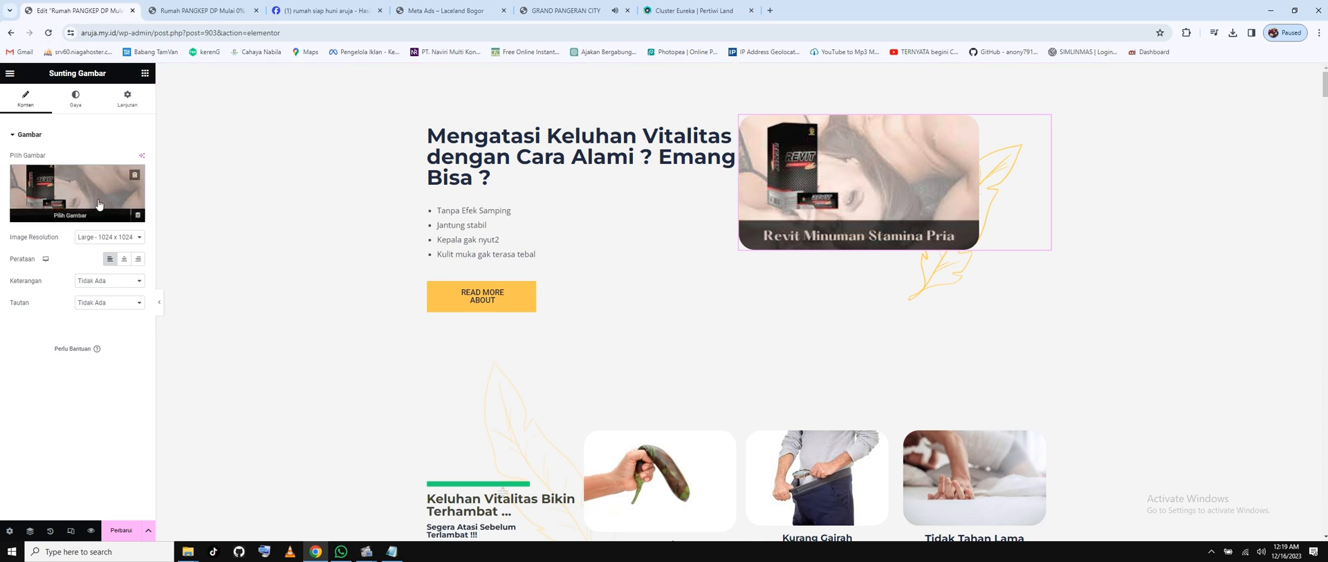
click(73, 207)
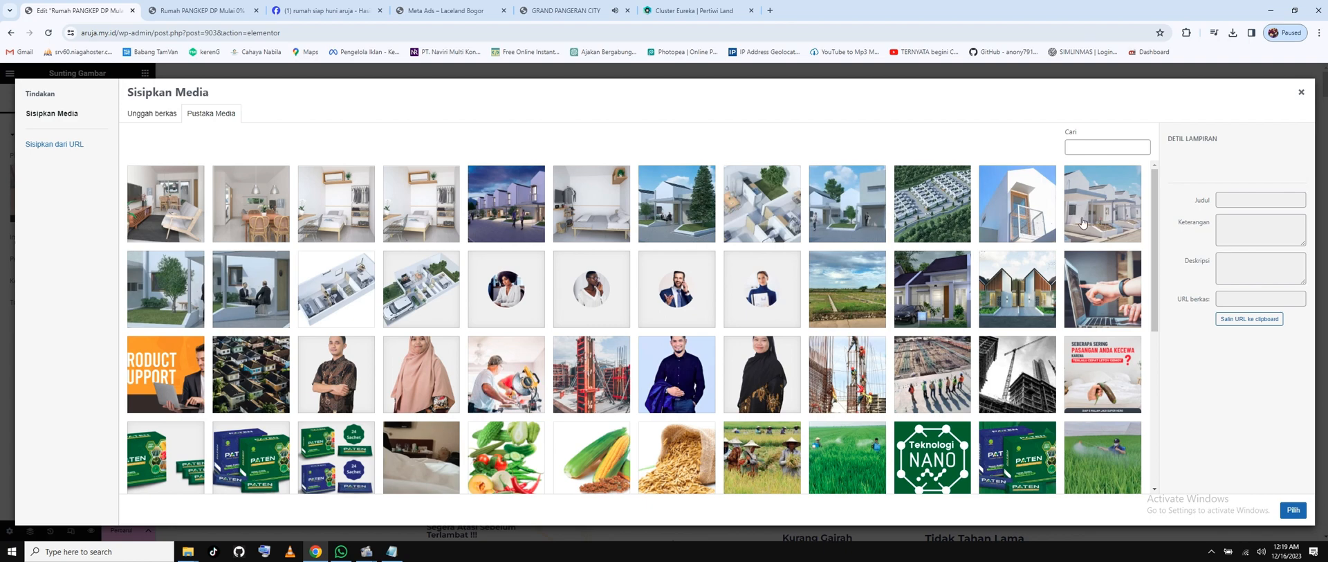
click(205, 212)
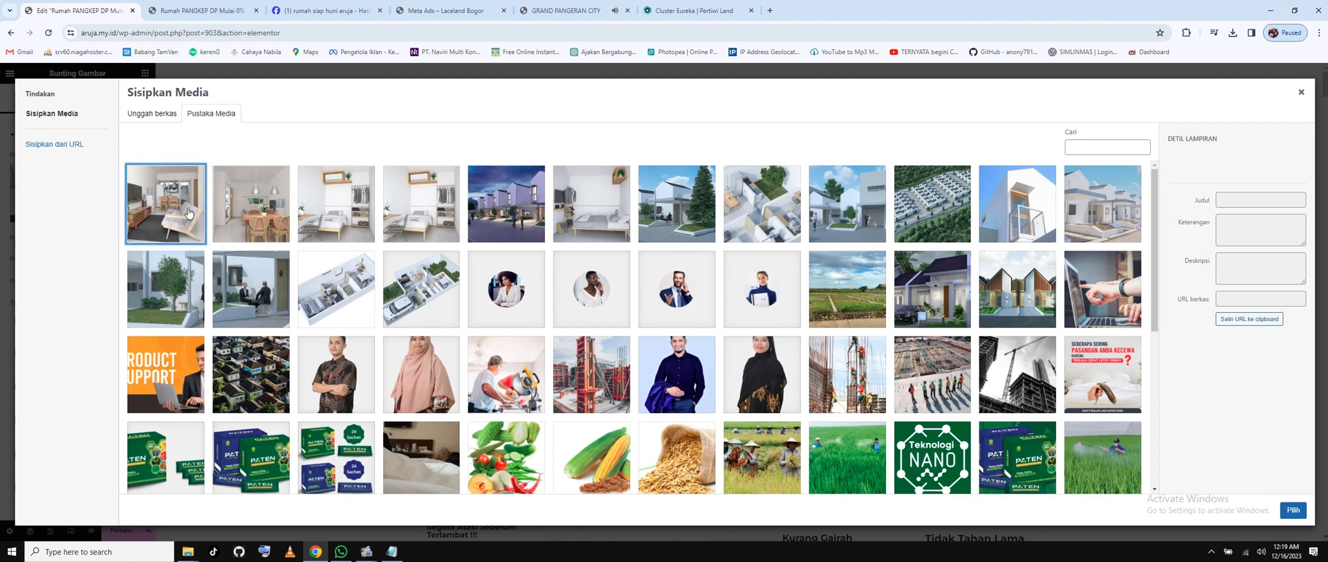
click(1293, 510)
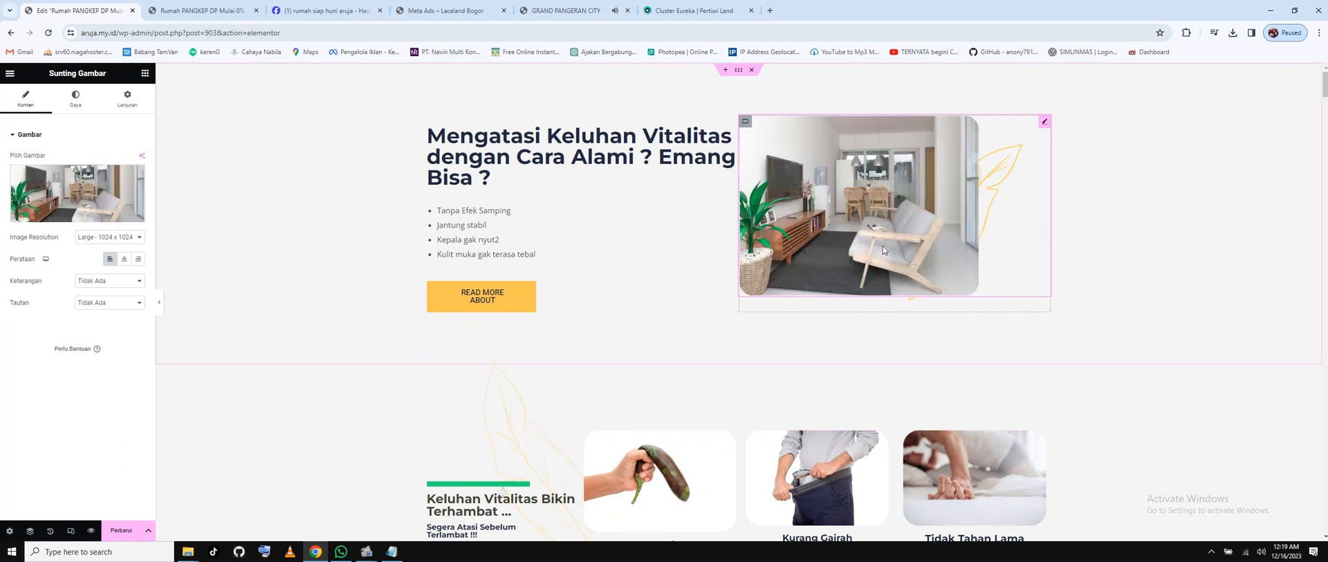
scroll(840, 242, down, 2)
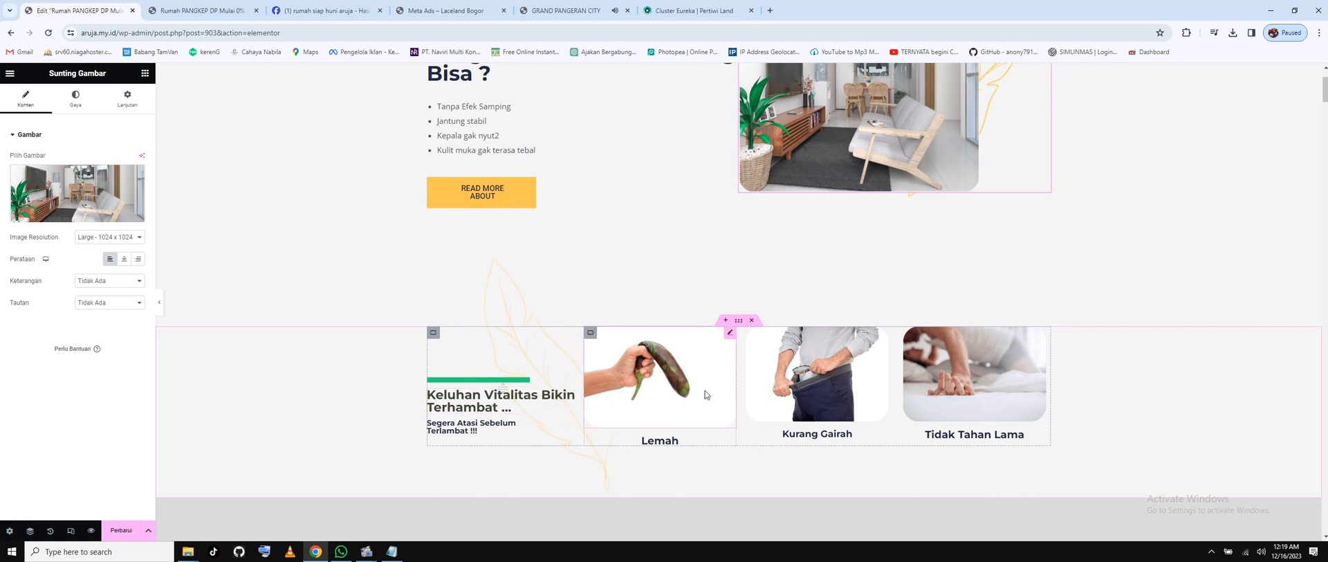
Move the notes window aside and open ChatGPT from its bookmark in a new tab.
click(391, 551)
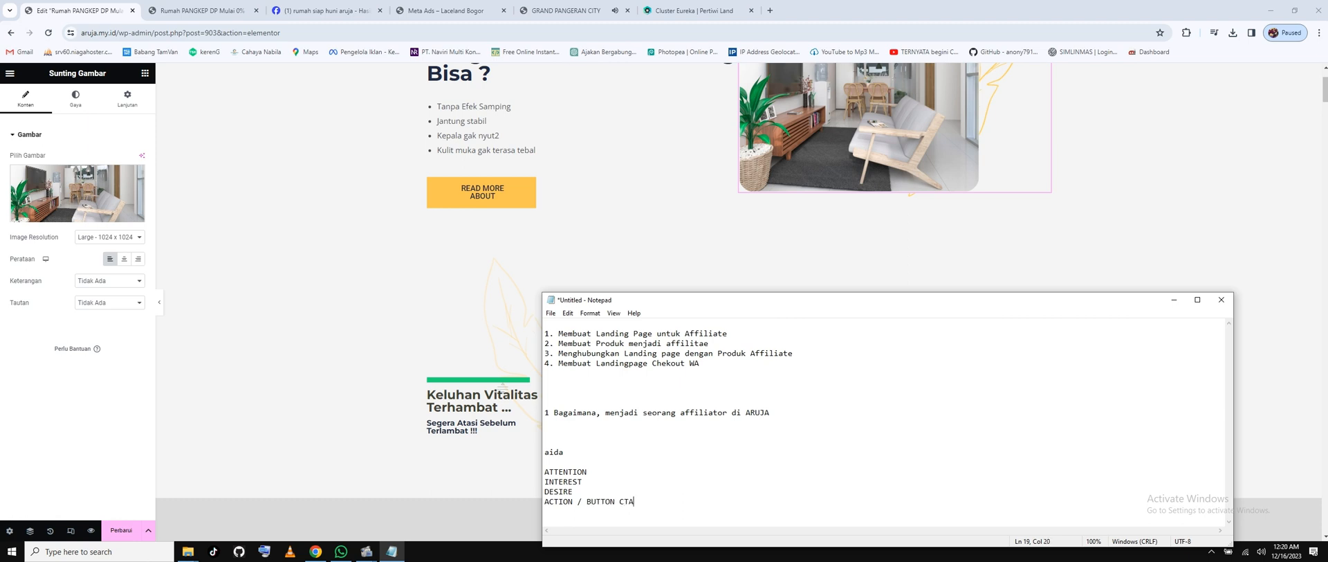
scroll(652, 245, up, 2)
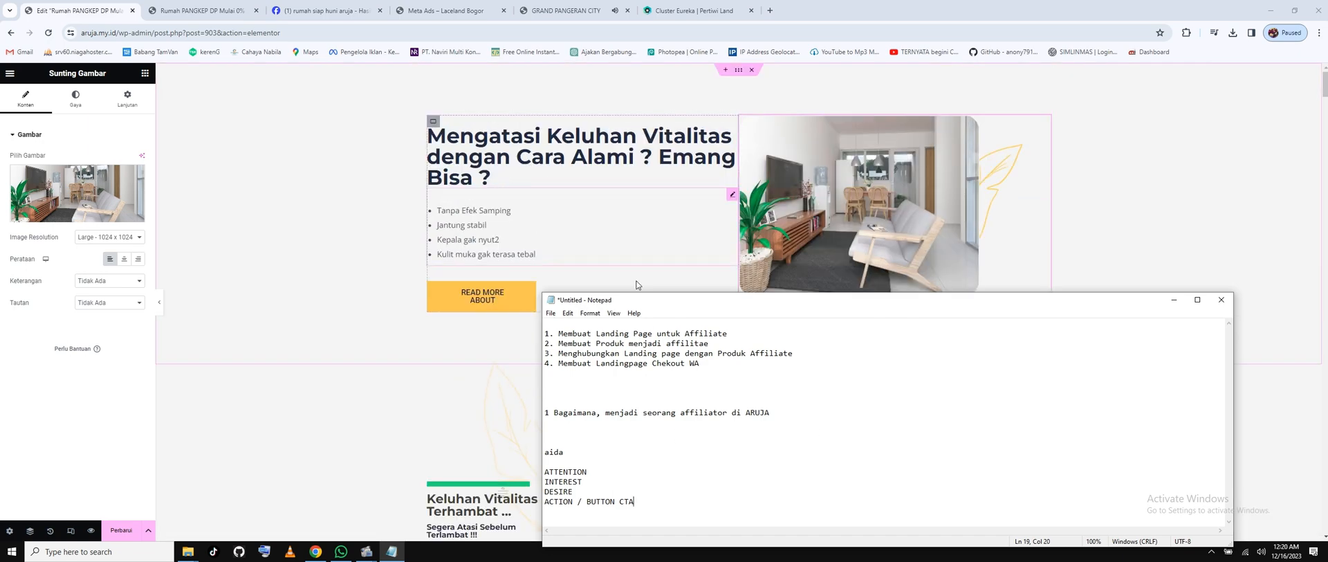
drag(662, 300, 1105, 242)
click(531, 171)
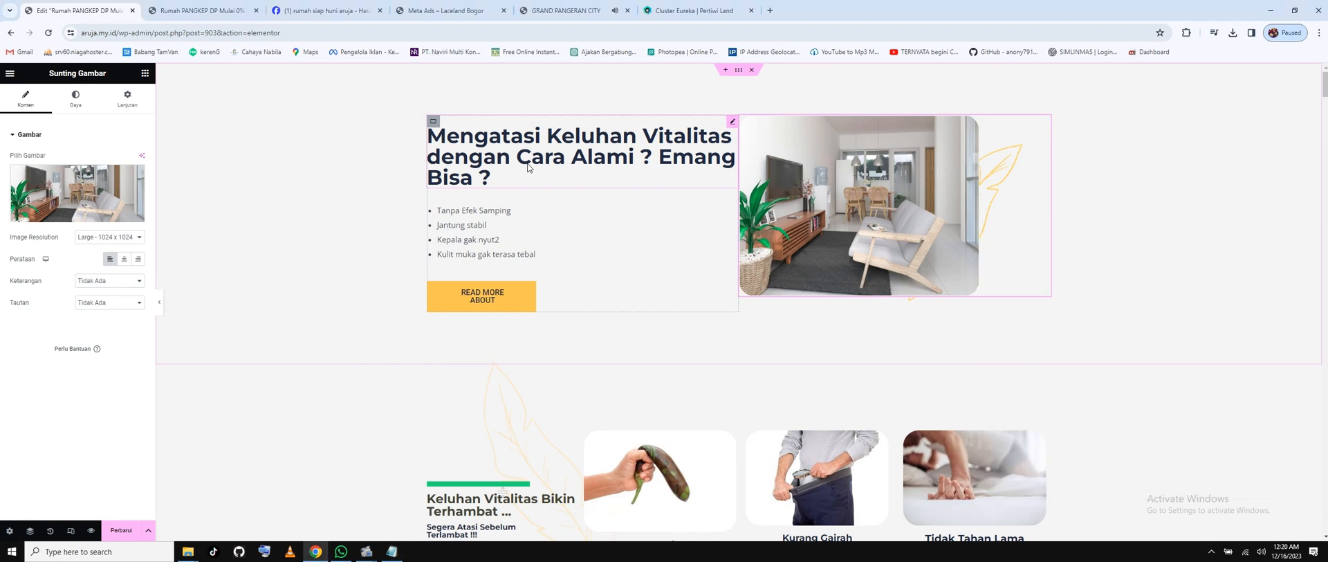
click(497, 179)
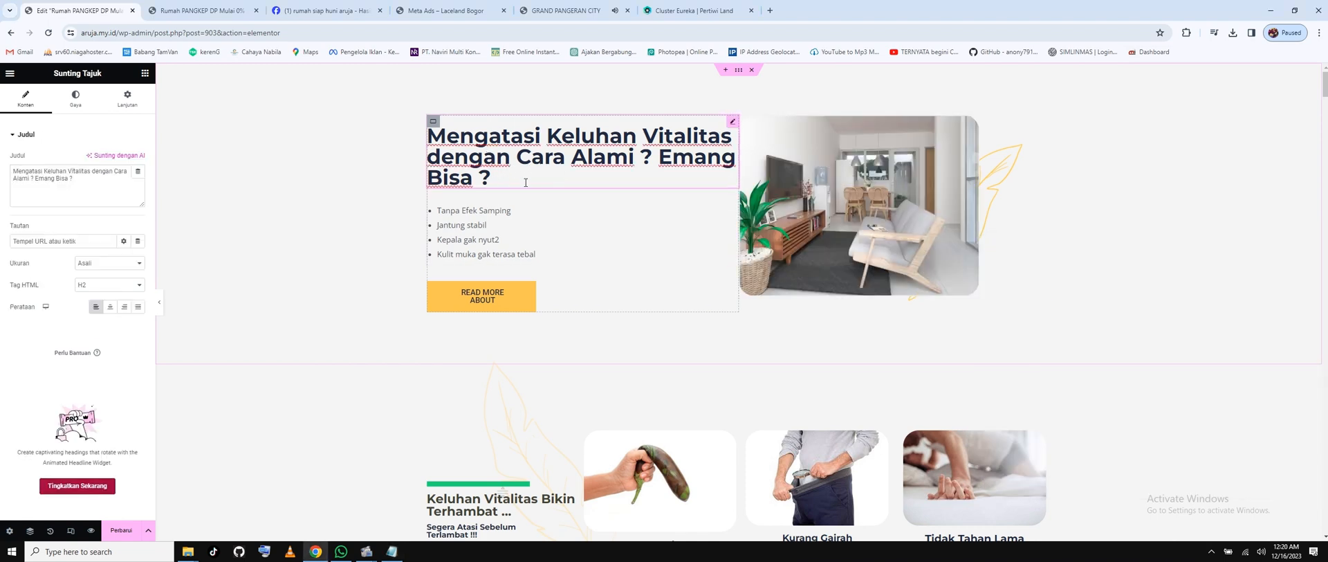
right_click(617, 55)
click(631, 67)
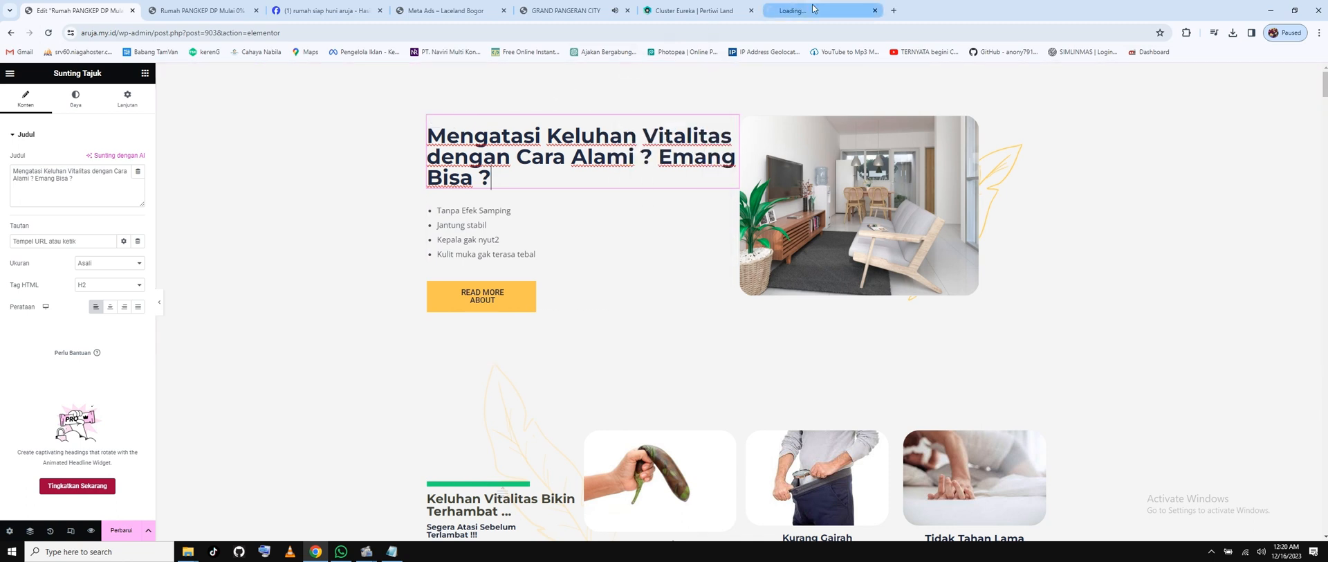
Log in to ChatGPT with the Google account, re-entering the password after a failed attempt.
click(794, 9)
drag(84, 33, 129, 33)
click(199, 33)
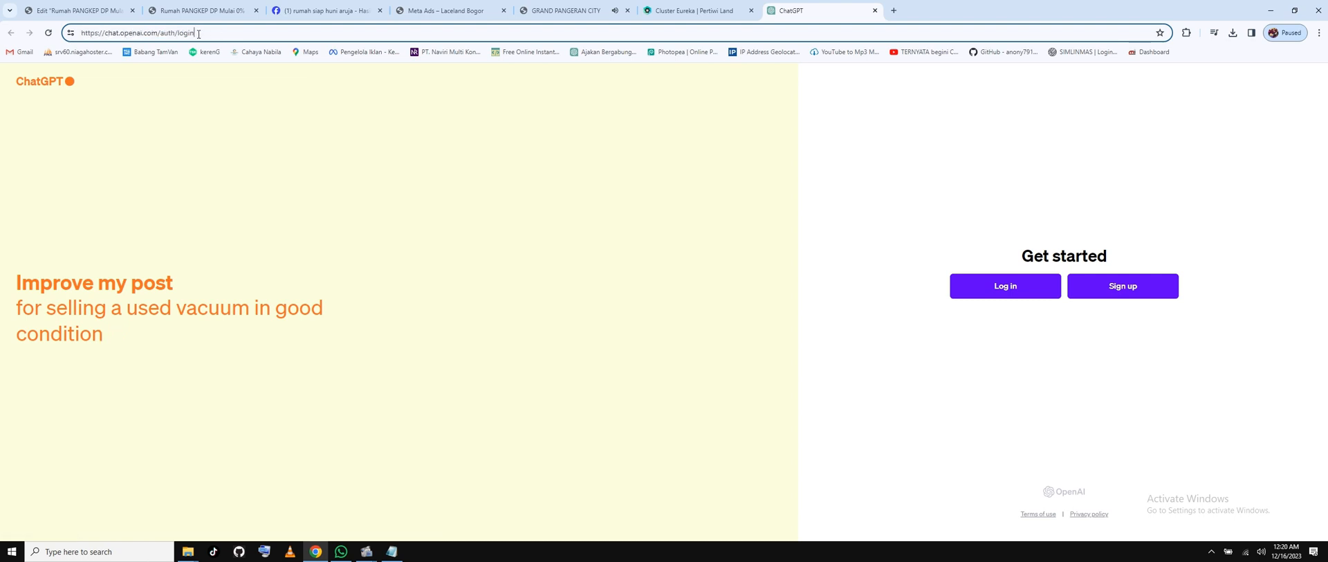
drag(124, 33, 167, 32)
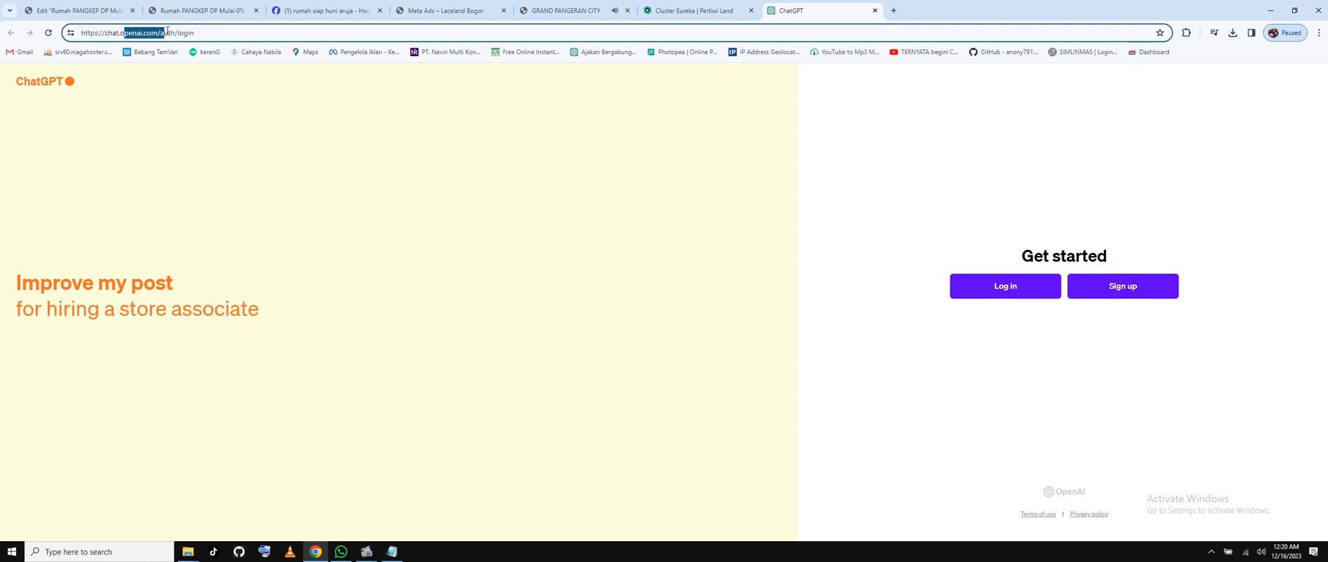
click(169, 33)
click(989, 290)
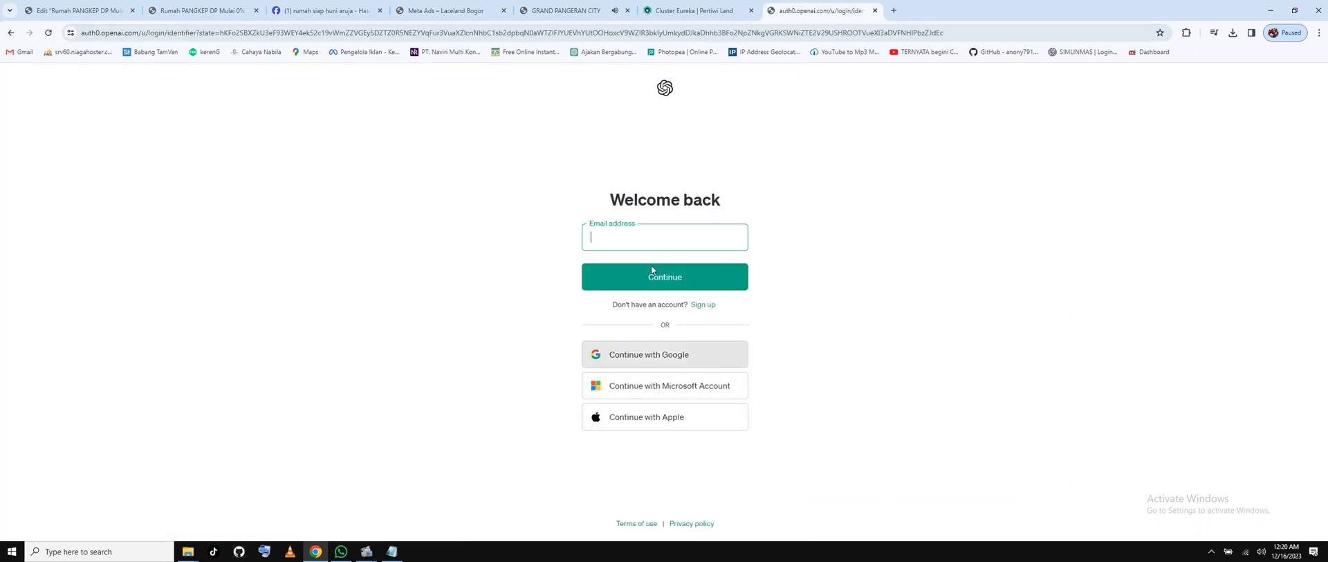
click(660, 364)
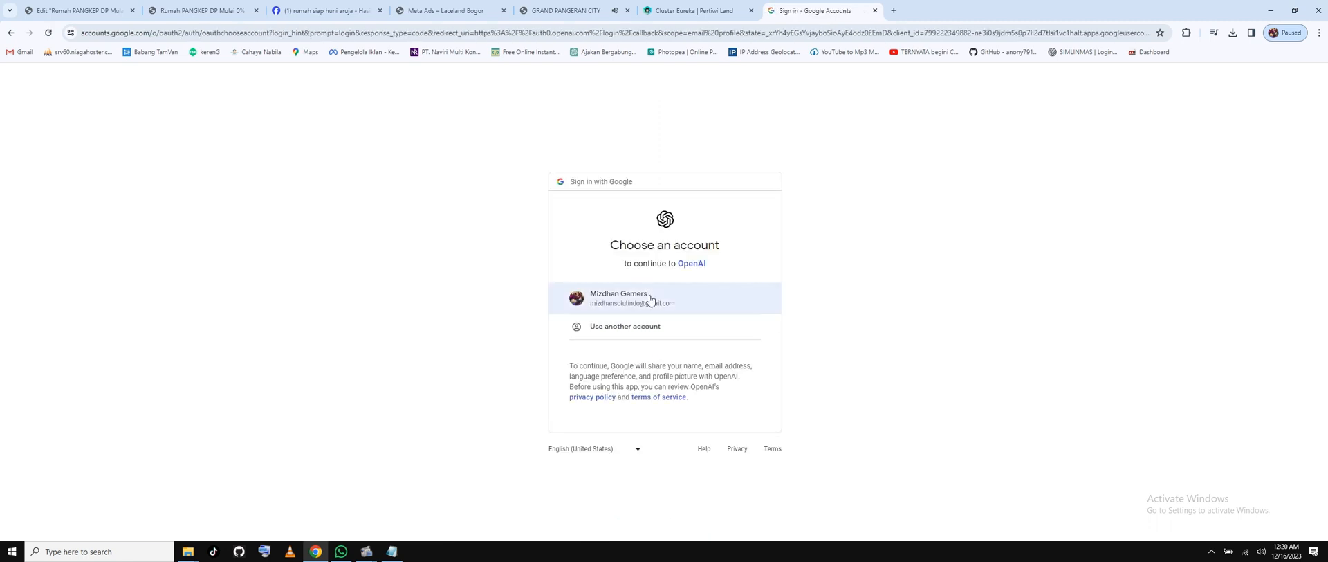
click(656, 296)
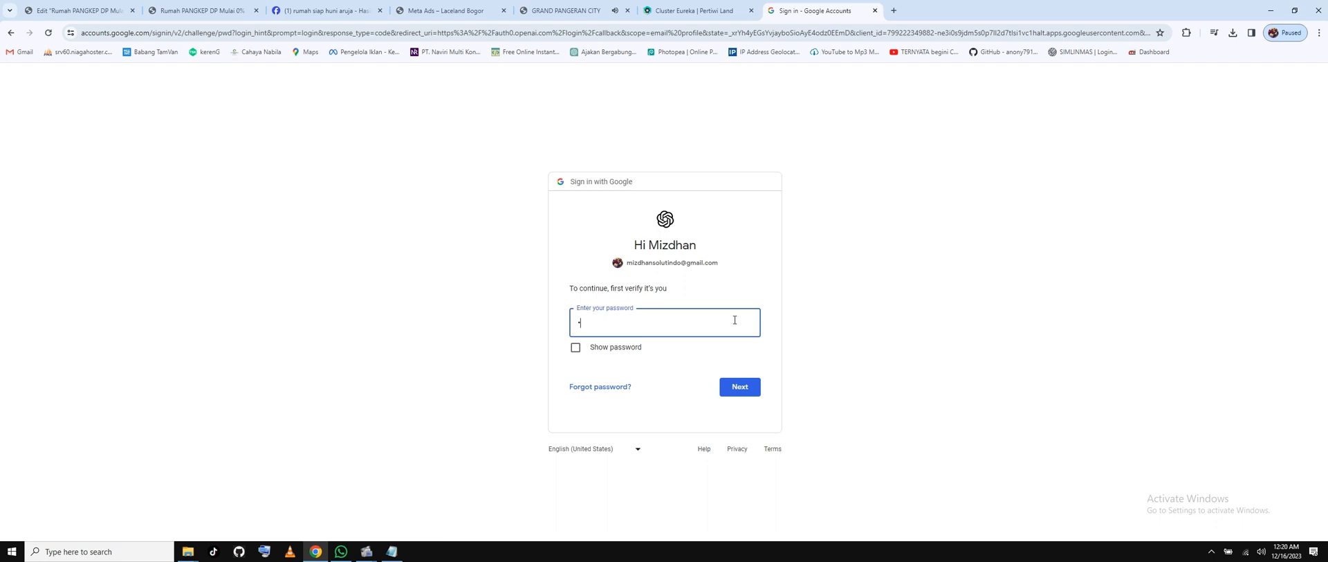
text(••••••••)
key(Return)
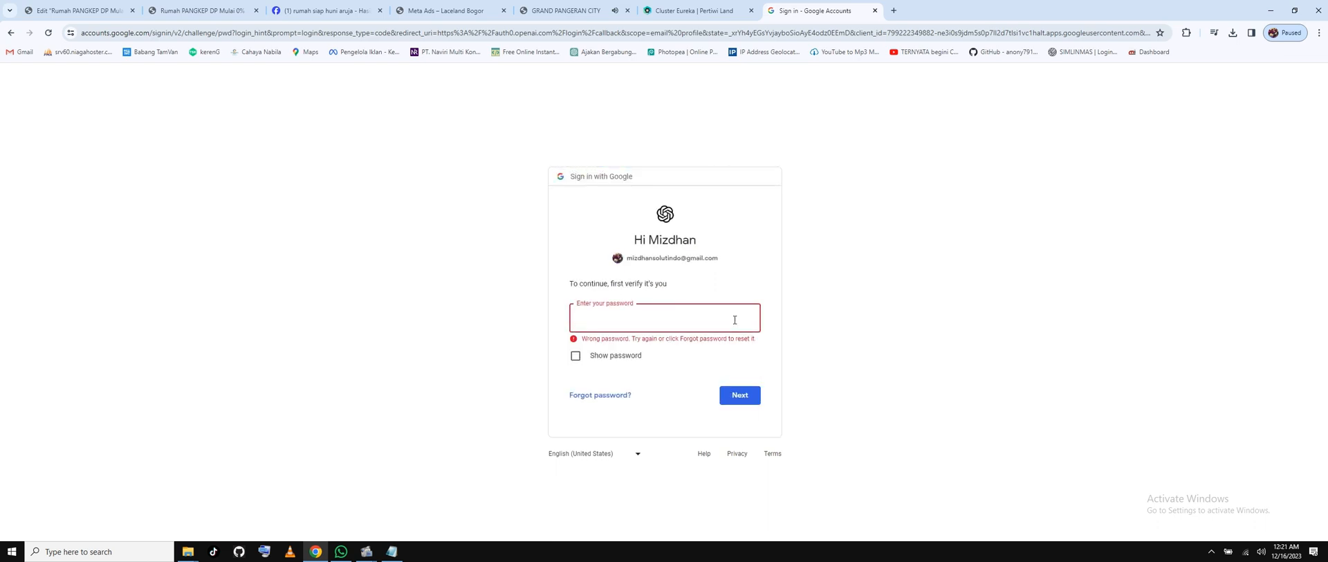
text(••••••••••••••)
key(Return)
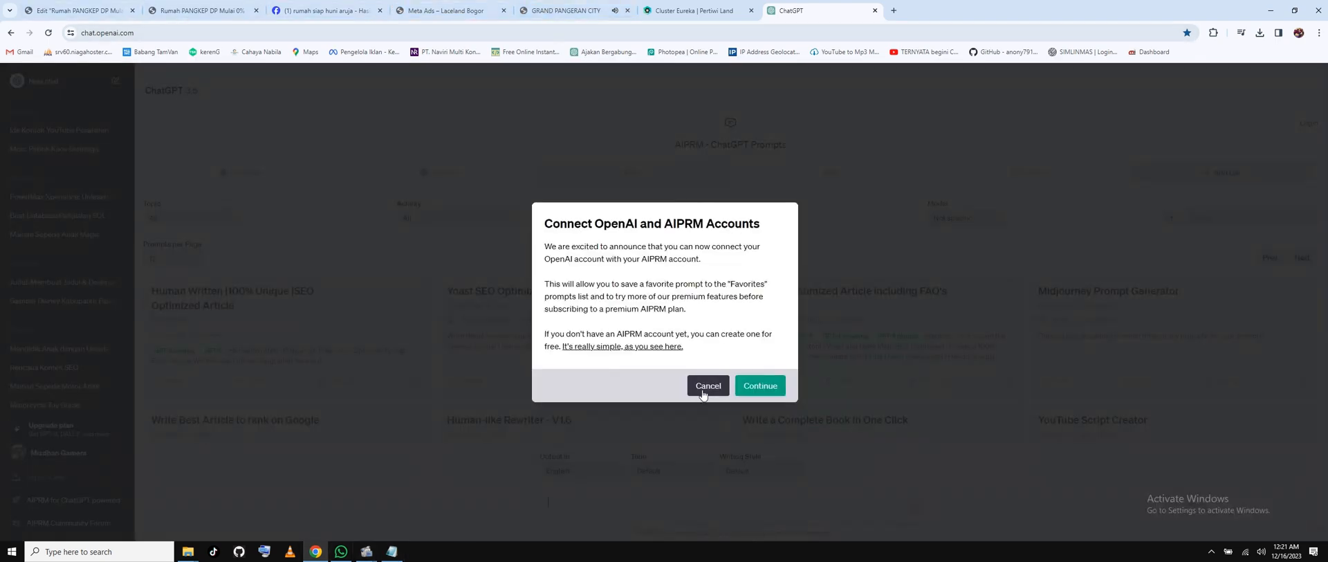
Dismiss the AIPRM prompt and set the output language to Bahasa Indonesia.
click(703, 385)
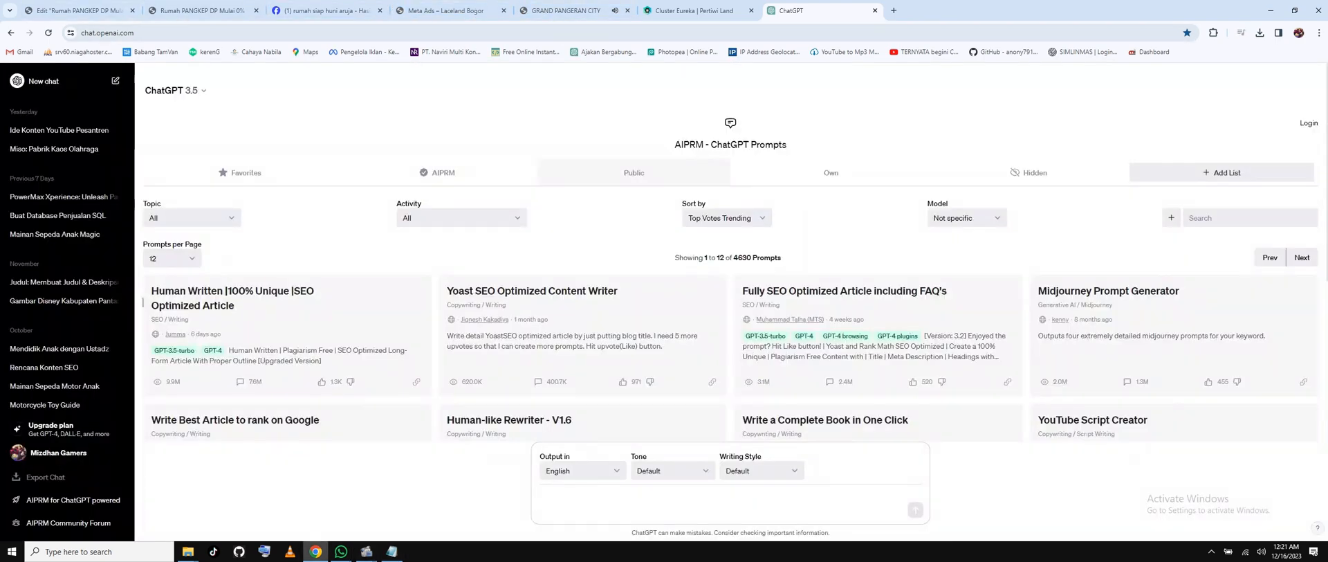
click(391, 551)
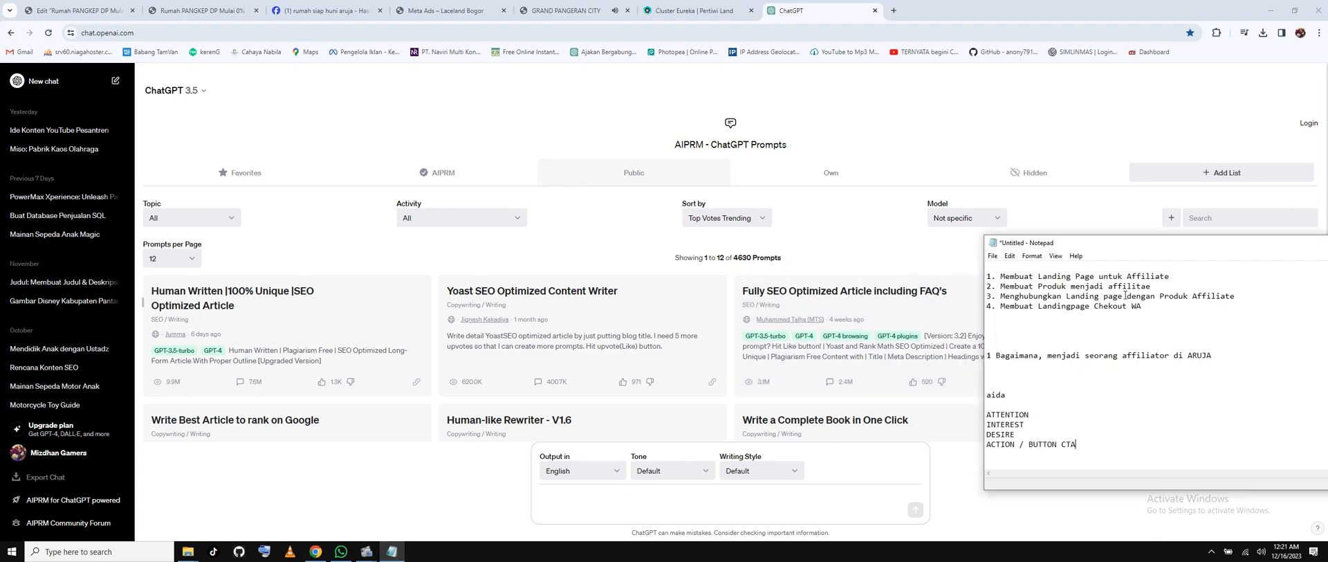
drag(1132, 242, 1132, 227)
double_click(1031, 399)
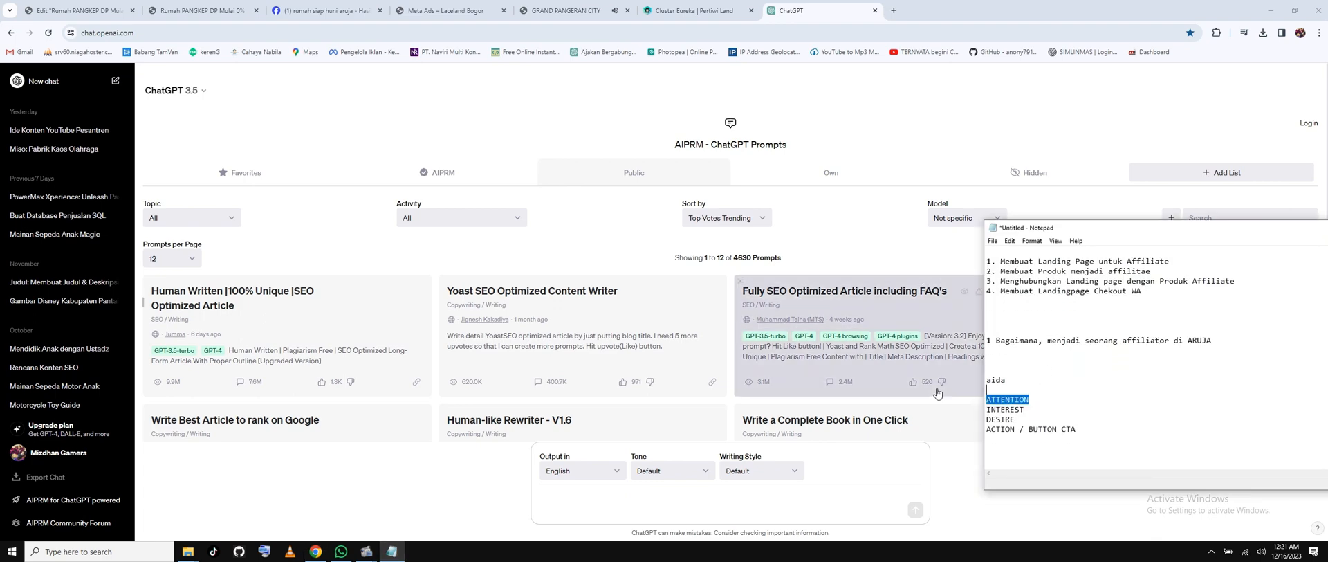
click(582, 471)
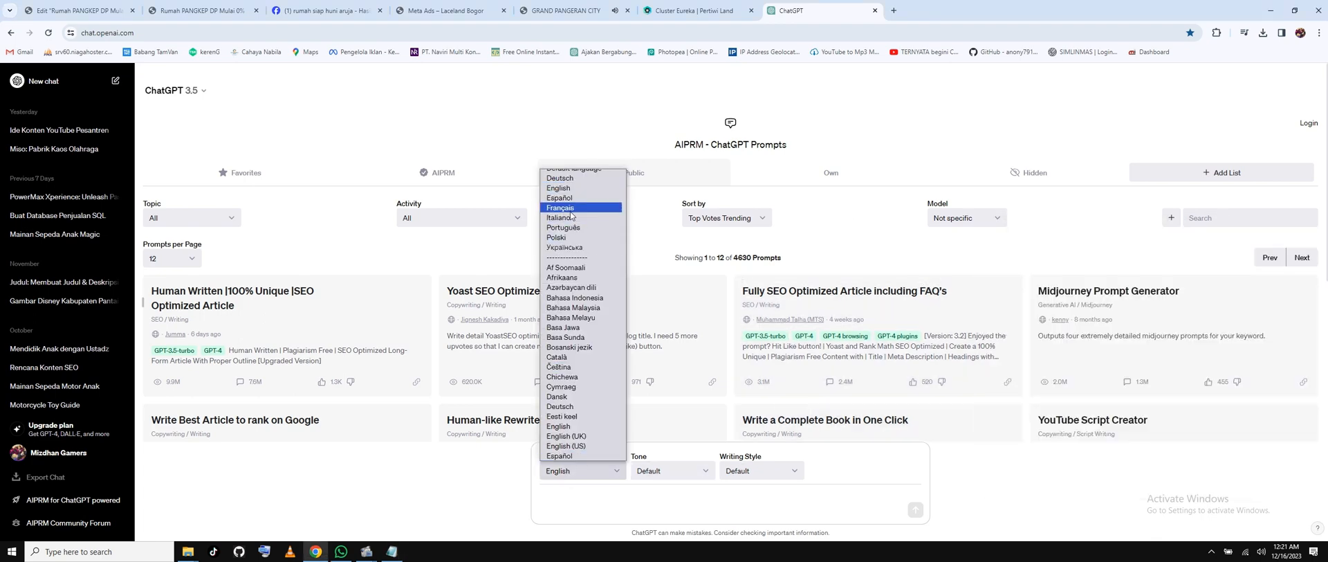
click(578, 297)
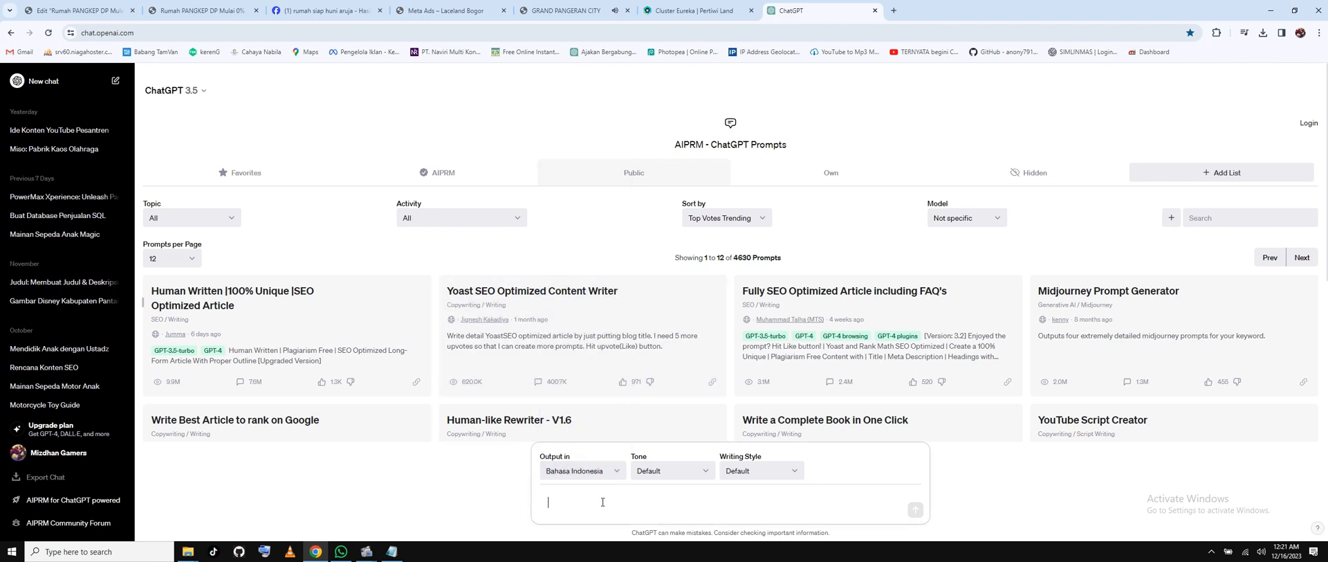
Ask ChatGPT for an attention-grabbing copywriting headline to sell Aruja housing.
text(buatkan saya judul c)
key(BackSpace)
text(writing yang menari)
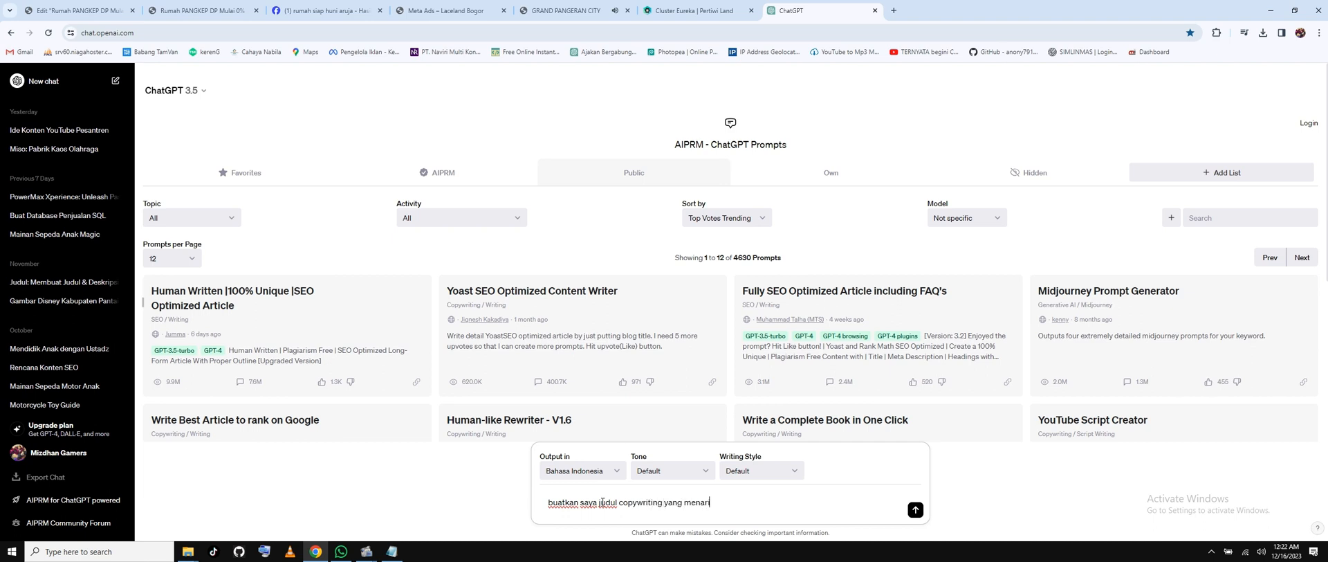
text(k perhai)
text(ian pembaca untuk mem)
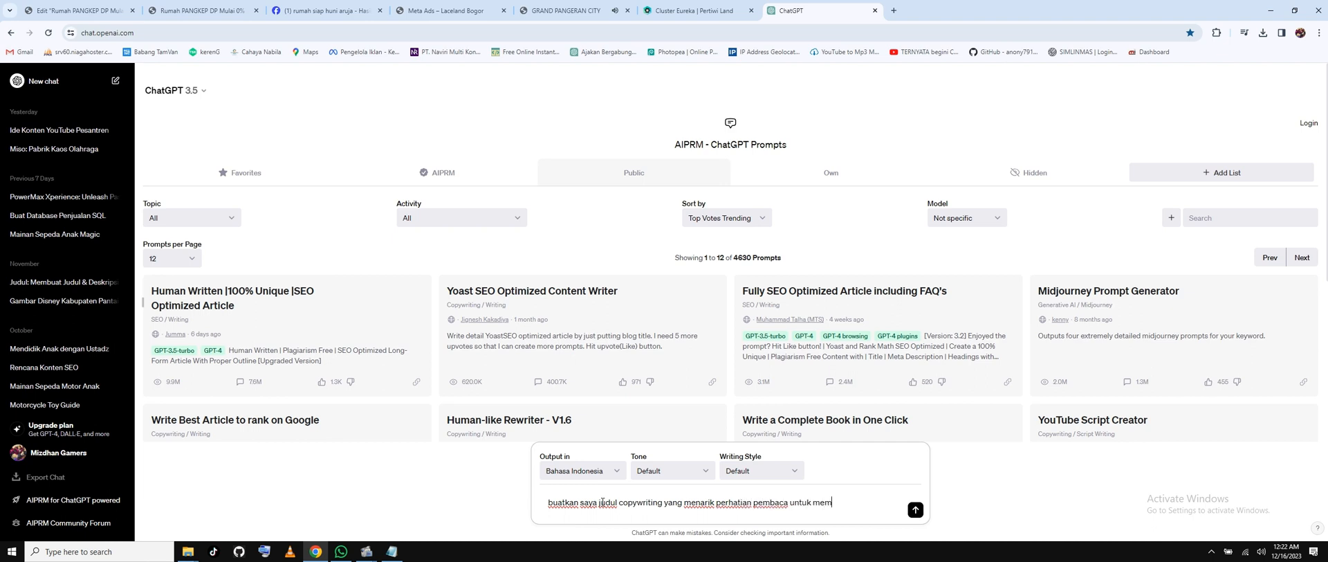
text(beli produ)
text(k pre)
key(BackSpace)
key(BackSpace)
text(erumahan aruja)
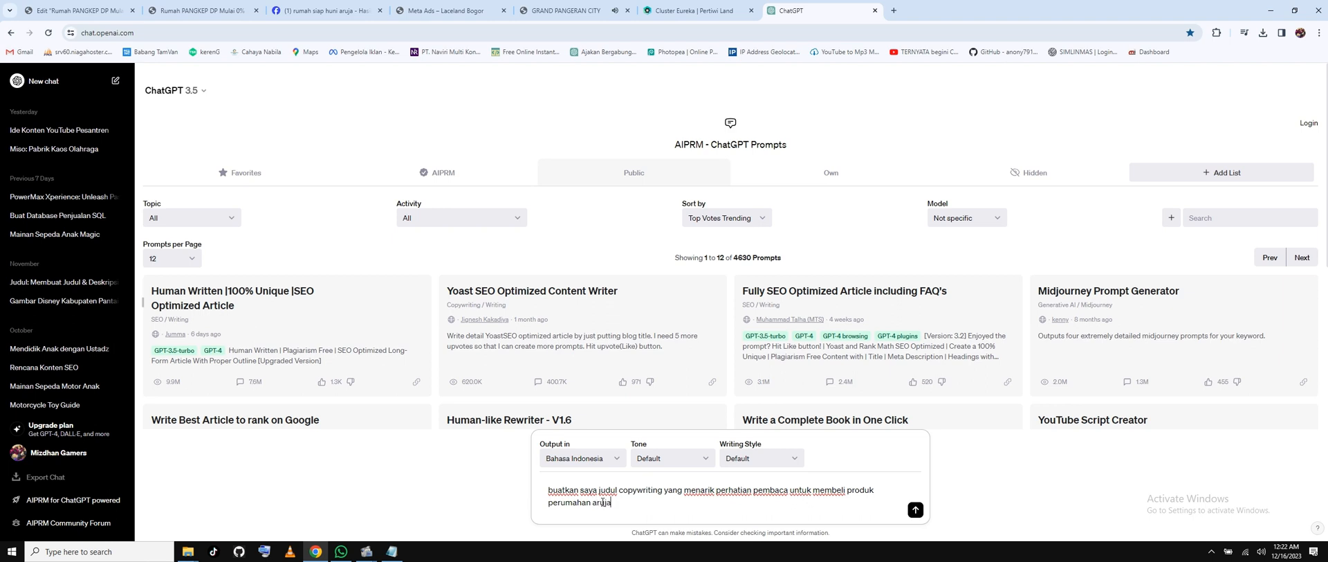
click(915, 510)
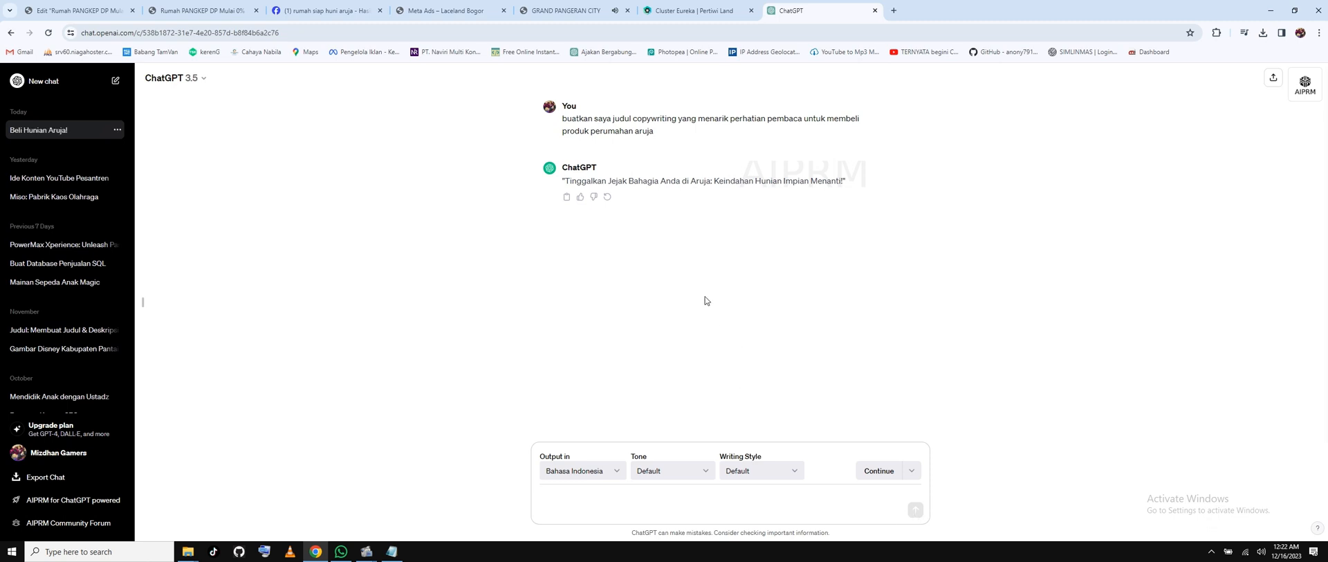
Ask ChatGPT for 15 headline options with 'buatkan 15 buah'.
drag(605, 184, 712, 182)
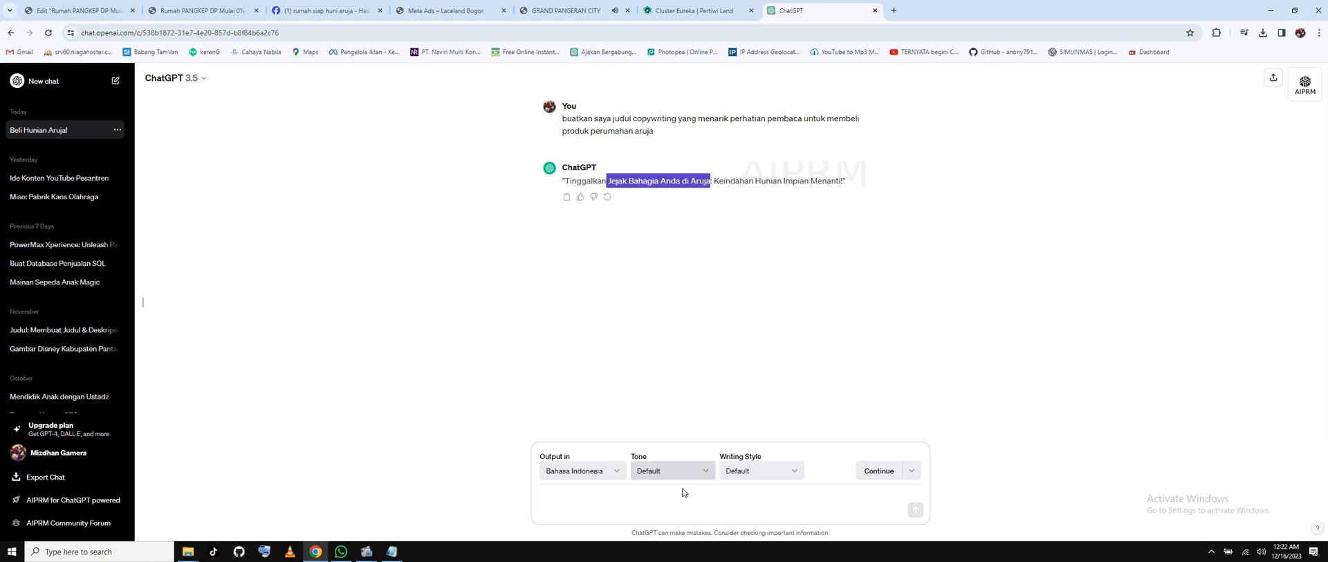
click(682, 514)
text(bu)
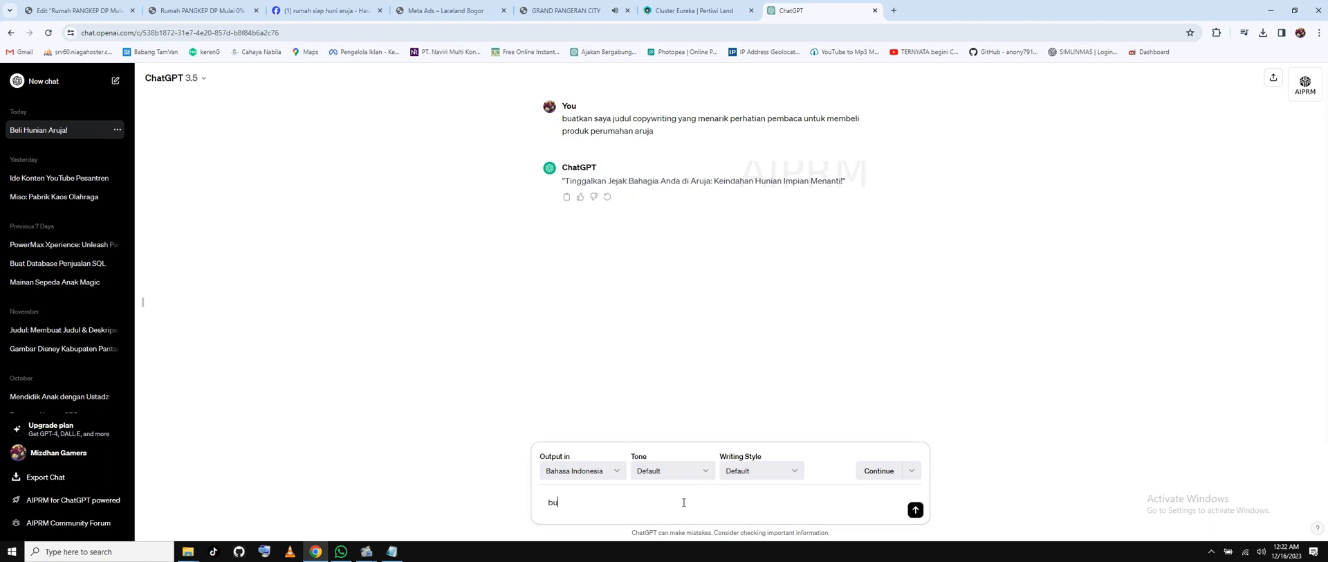
text(atkan 15 buah)
key(Return)
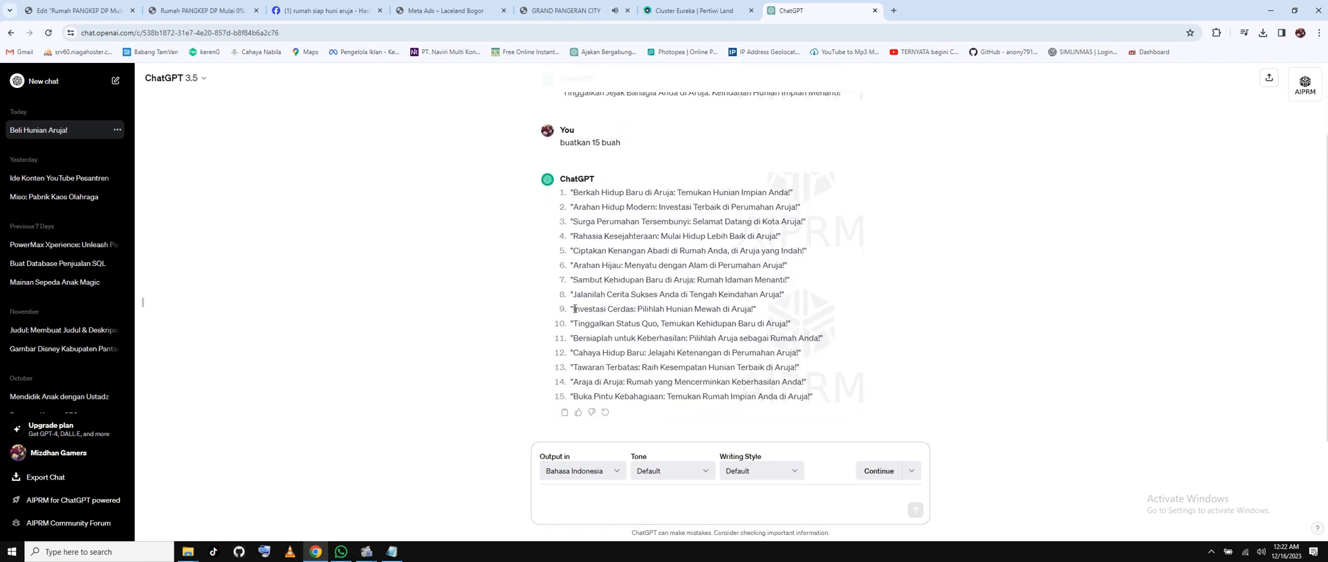
Copy headline 9, 'Investasi Cerdas: Pilihlah Hunian Mewah di Aruja!', and return to Elementor.
drag(575, 308, 756, 309)
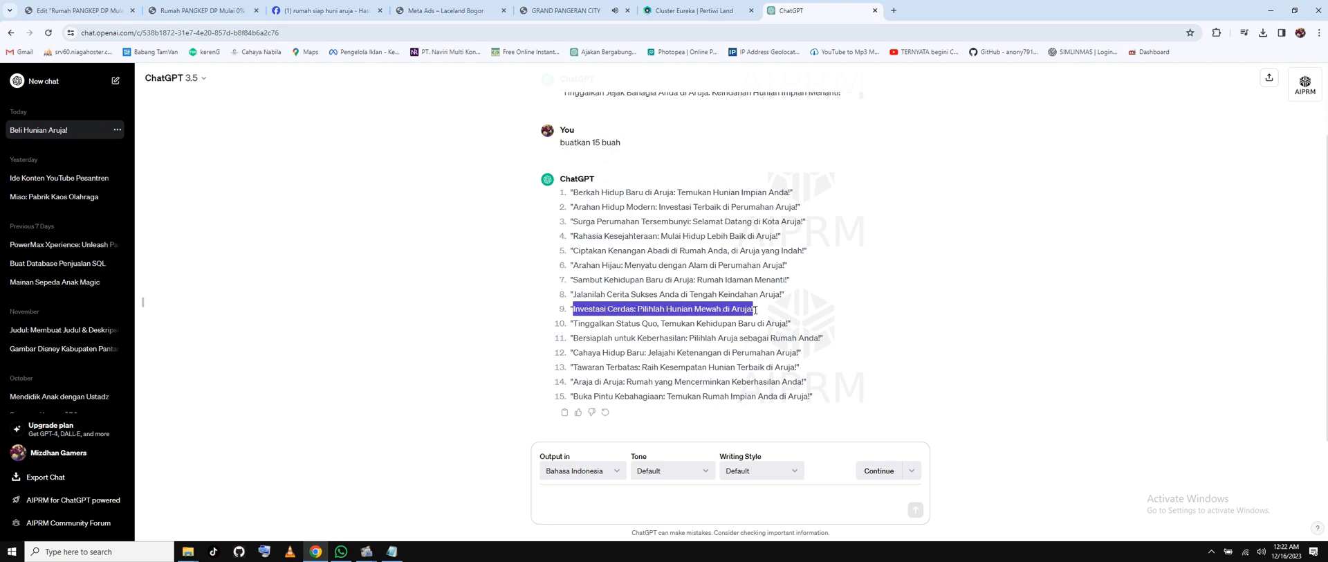
right_click(735, 308)
click(752, 318)
click(99, 12)
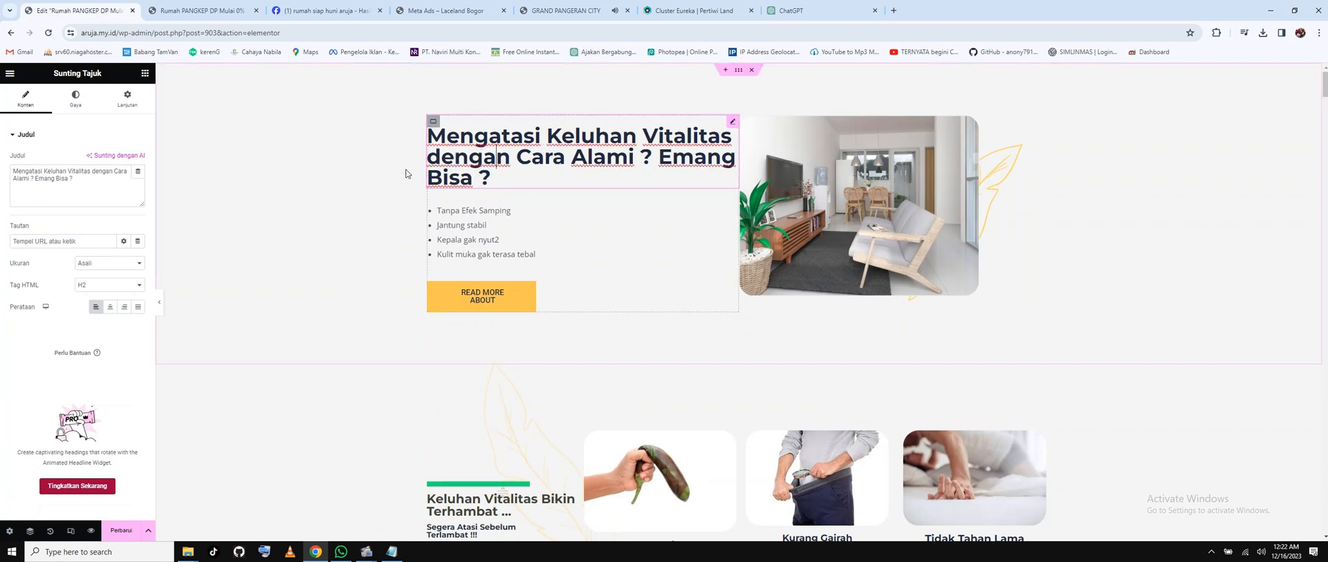
Paste the copied headline over the old heading, insert 'Cluster' and end it with 'TANPA DP'.
drag(86, 181, 10, 172)
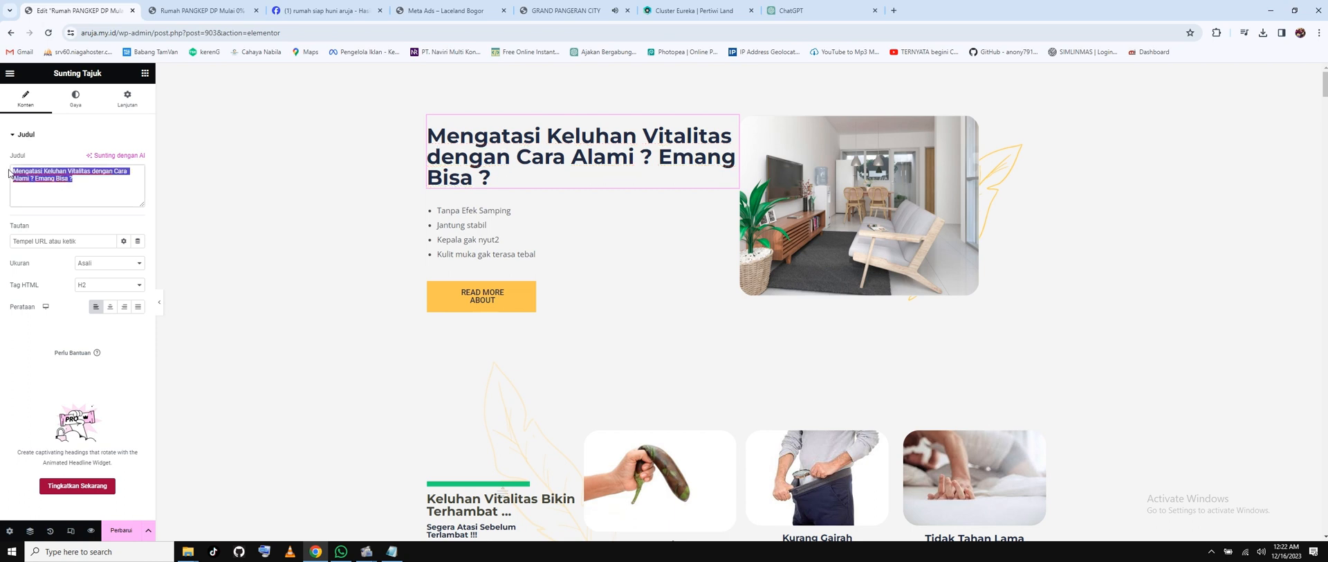
key(ctrl+v)
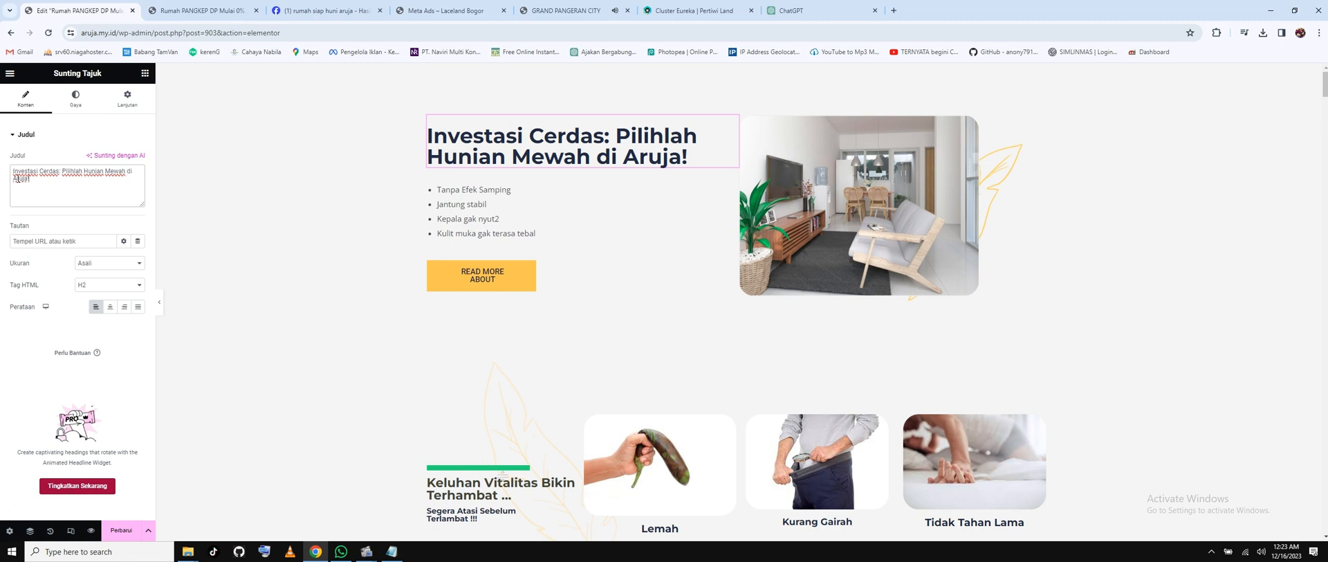
text(Clus)
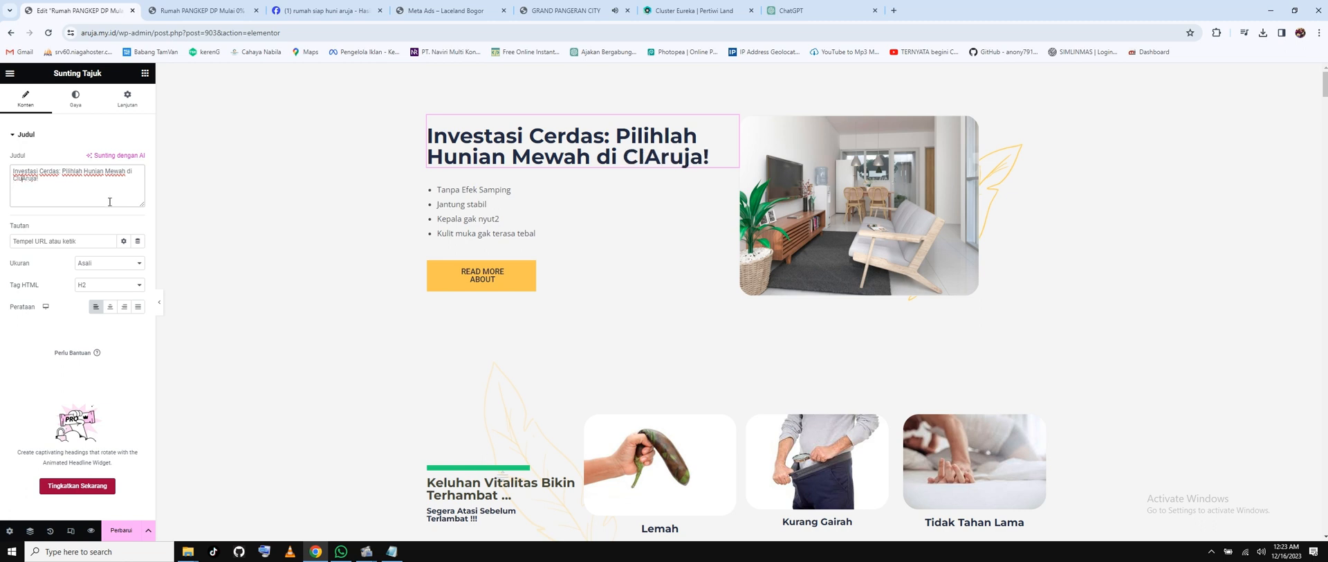
text(ter Aruja!)
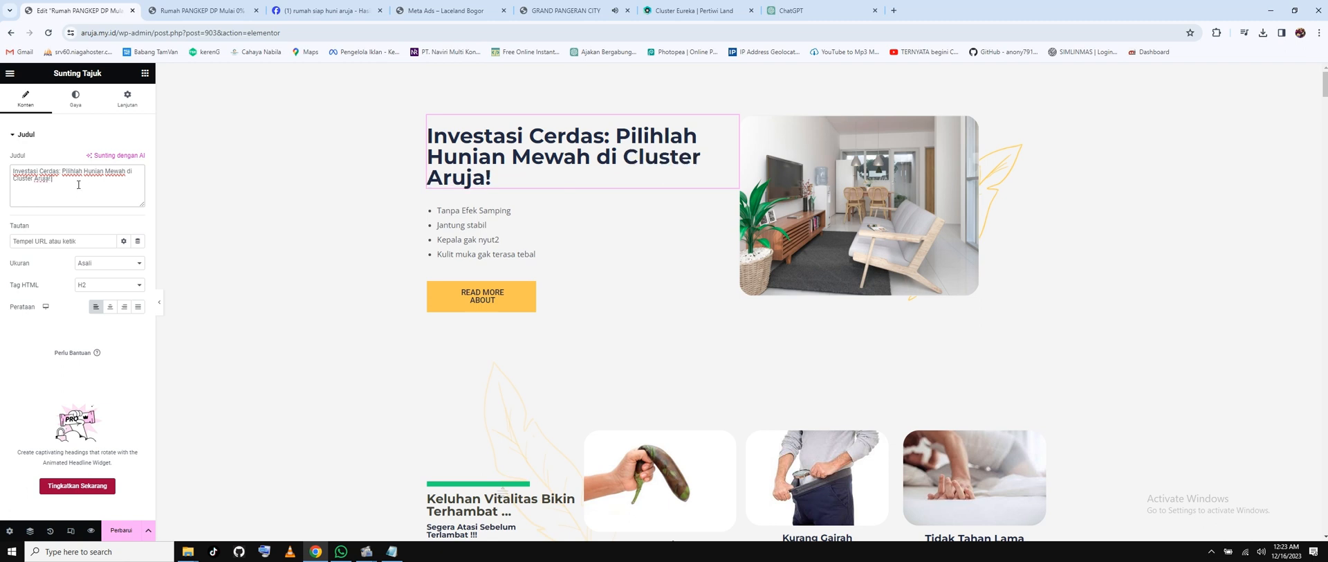
text( Dengan harga Terja)
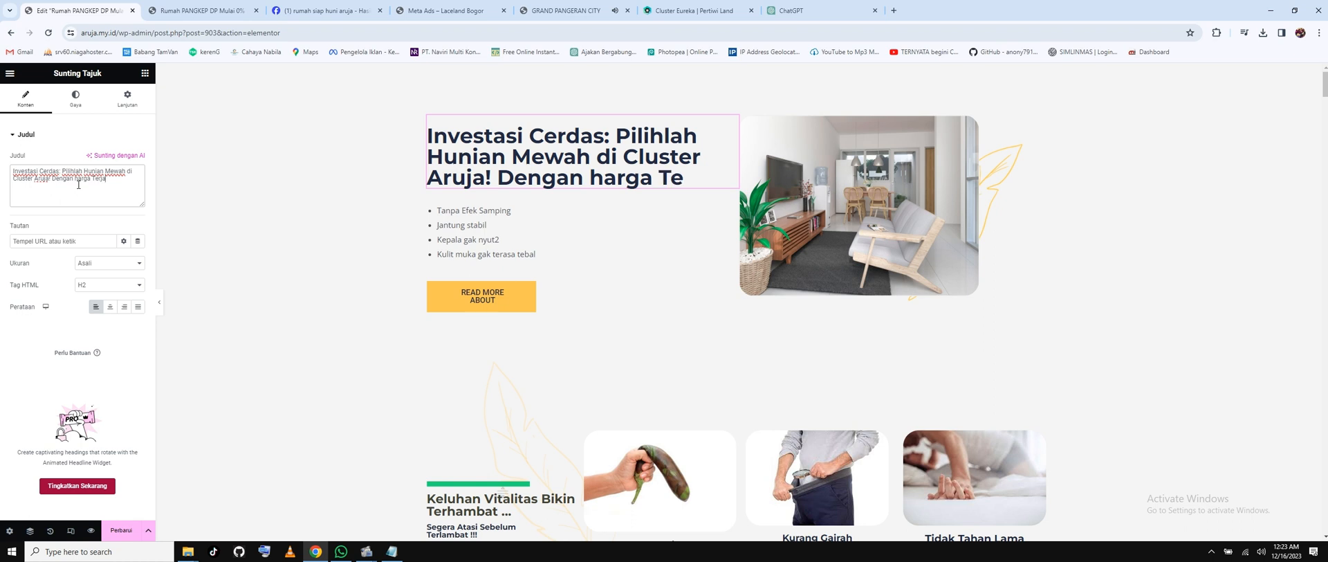
text(ngkau)
key(BackSpace)
key(BackSpace)
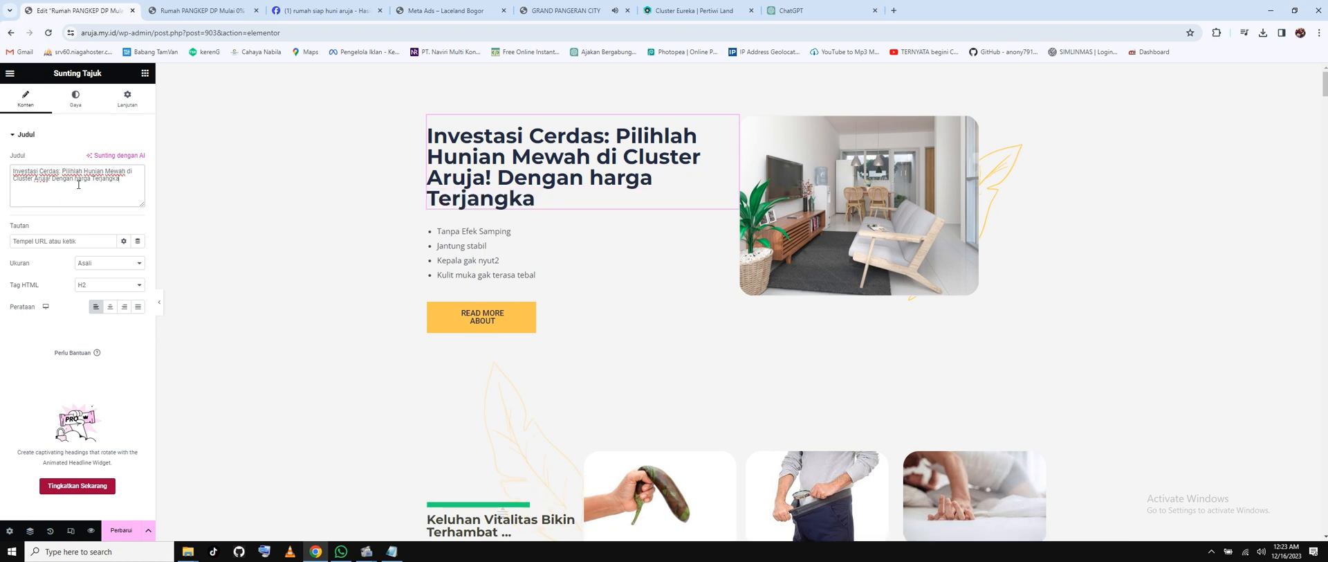
key(BackSpace)
key(BackSpace)
key(BackSpace)
key(BackSpace)
key(BackSpace)
key(BackSpace)
key(BackSpace)
key(BackSpace)
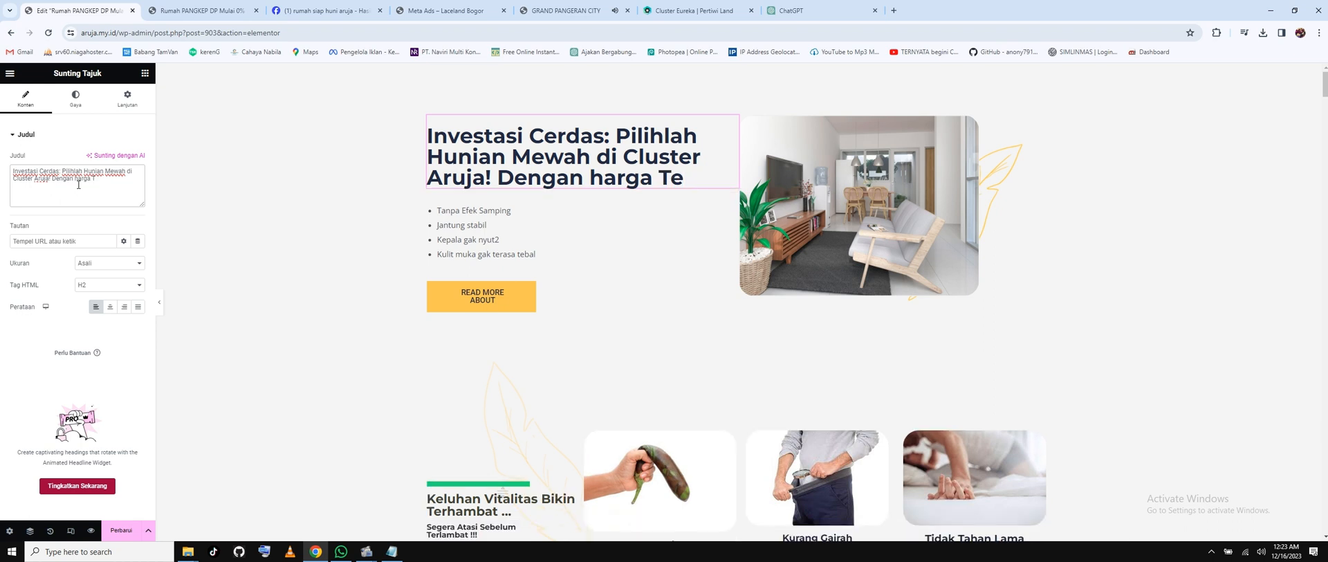
key(BackSpace)
key(BackSpace)
key(BackSpace)
key(BackSpace)
key(BackSpace)
key(BackSpace)
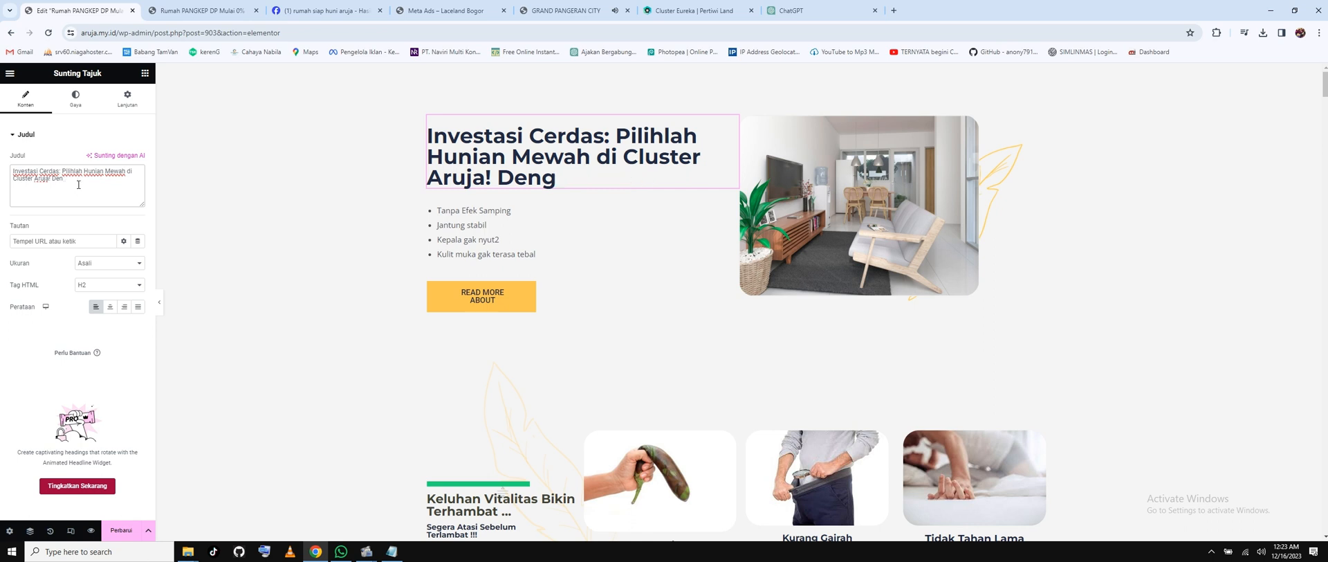
key(BackSpace)
key(BackSpace)
key(BackSpace)
key(BackSpace)
key(BackSpace)
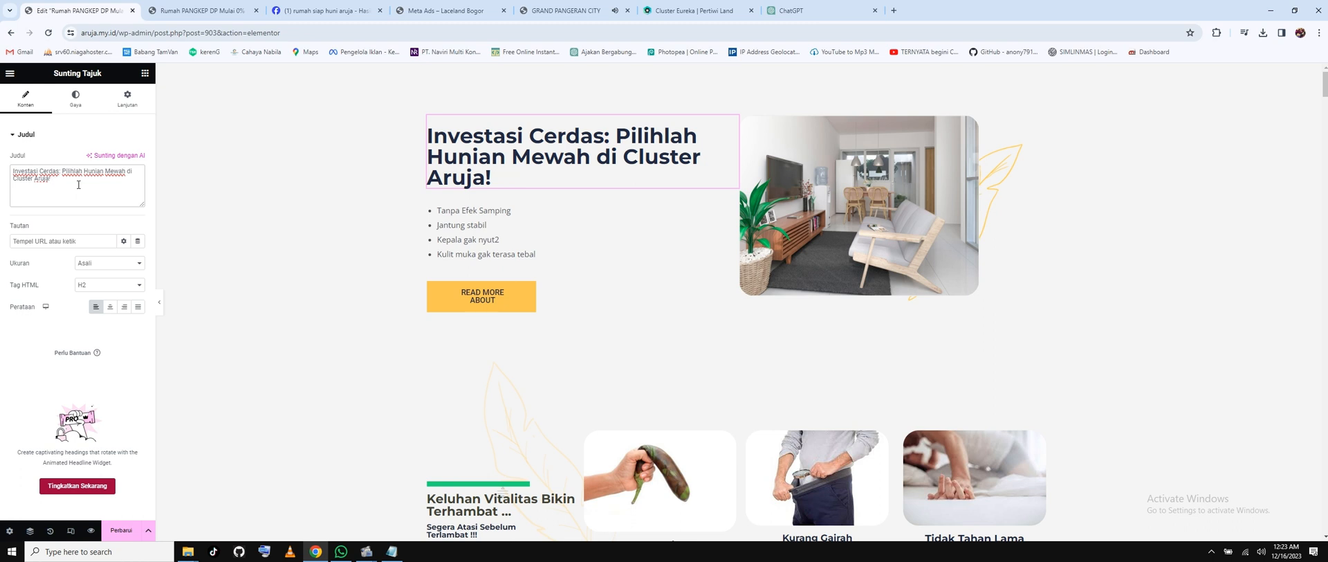
text(TANPA D)
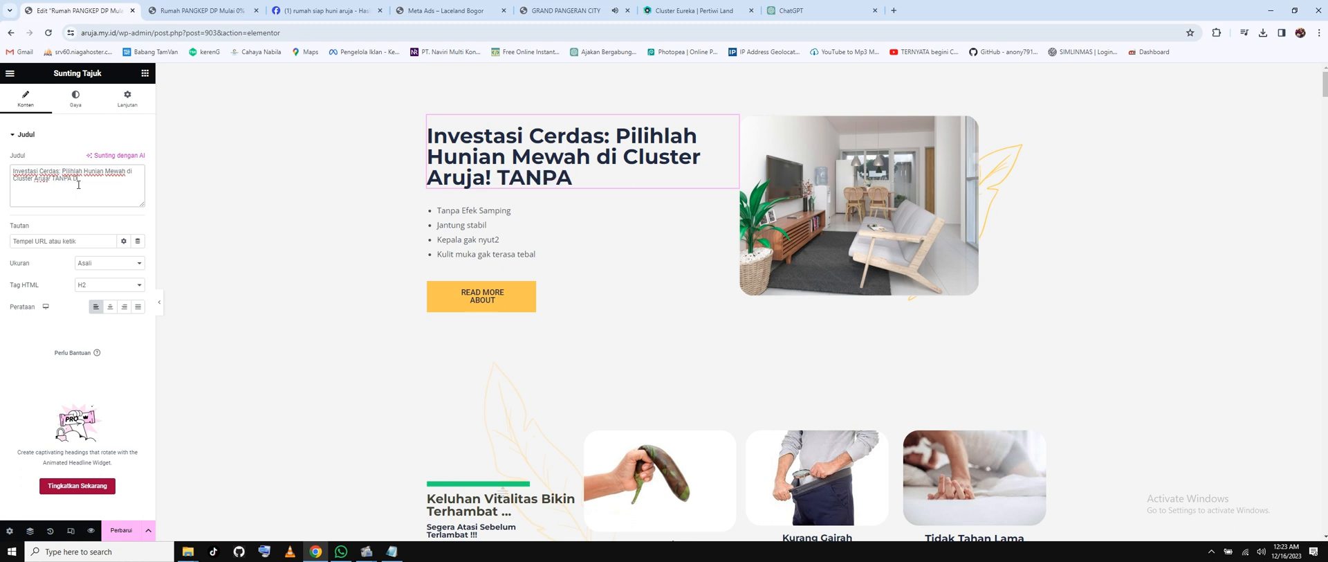
text(P)
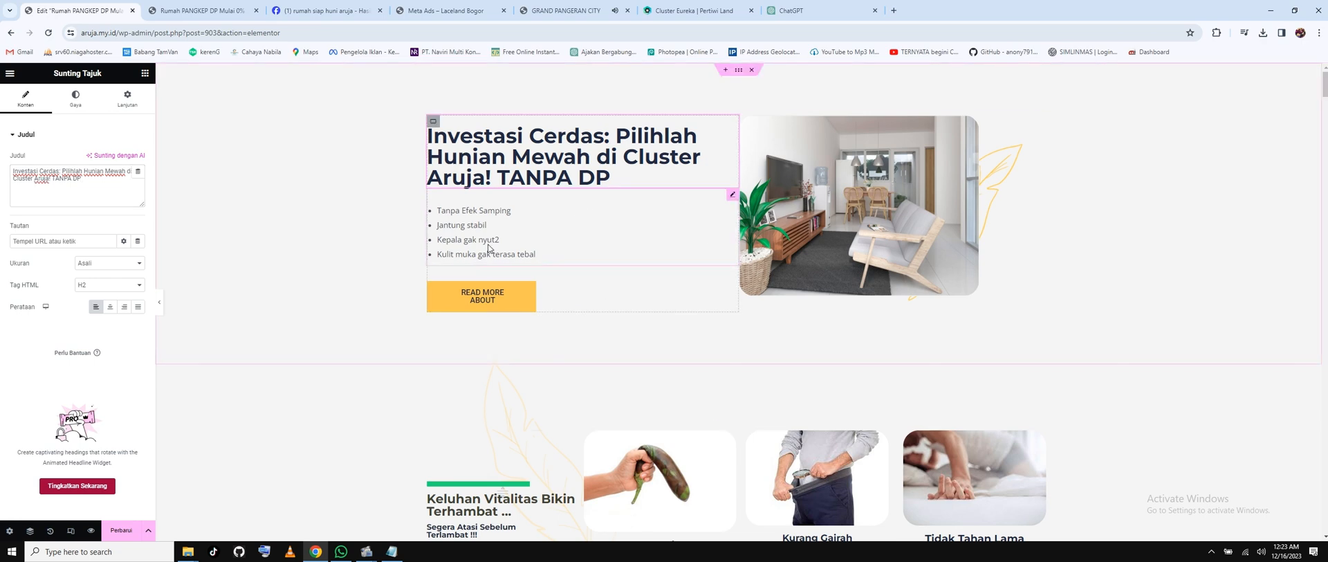
click(482, 212)
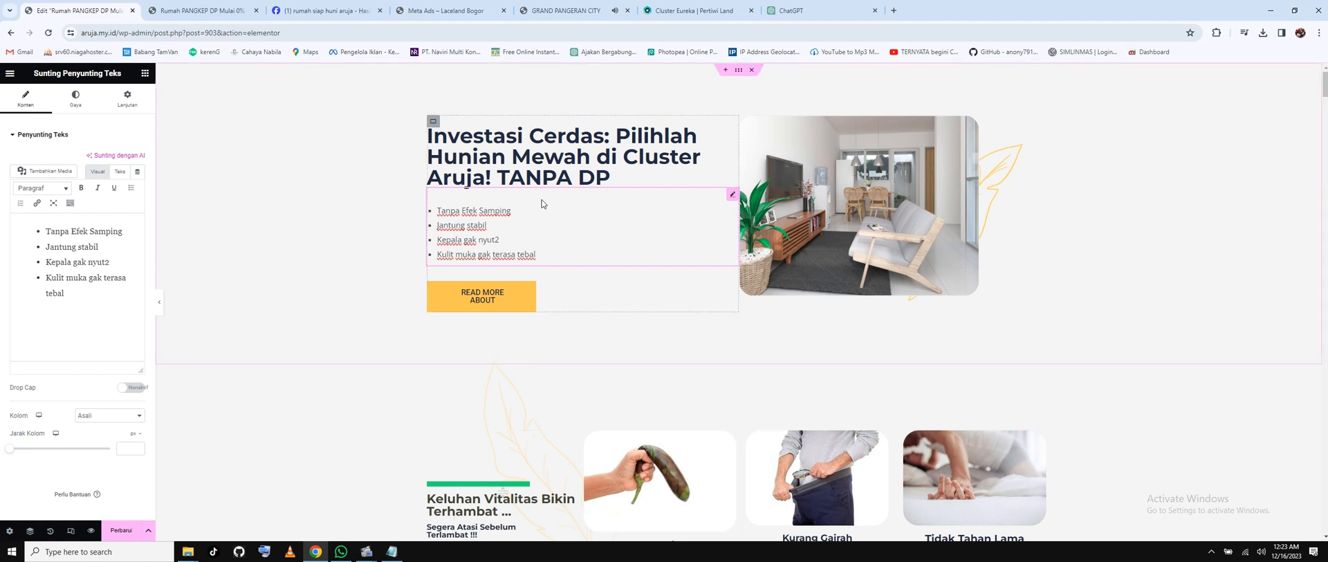
Copy 'Tawaran Terbatas' from ChatGPT, paste it over the first bullet, and change it to 'Unit Terbatas'.
mouse_move(316, 557)
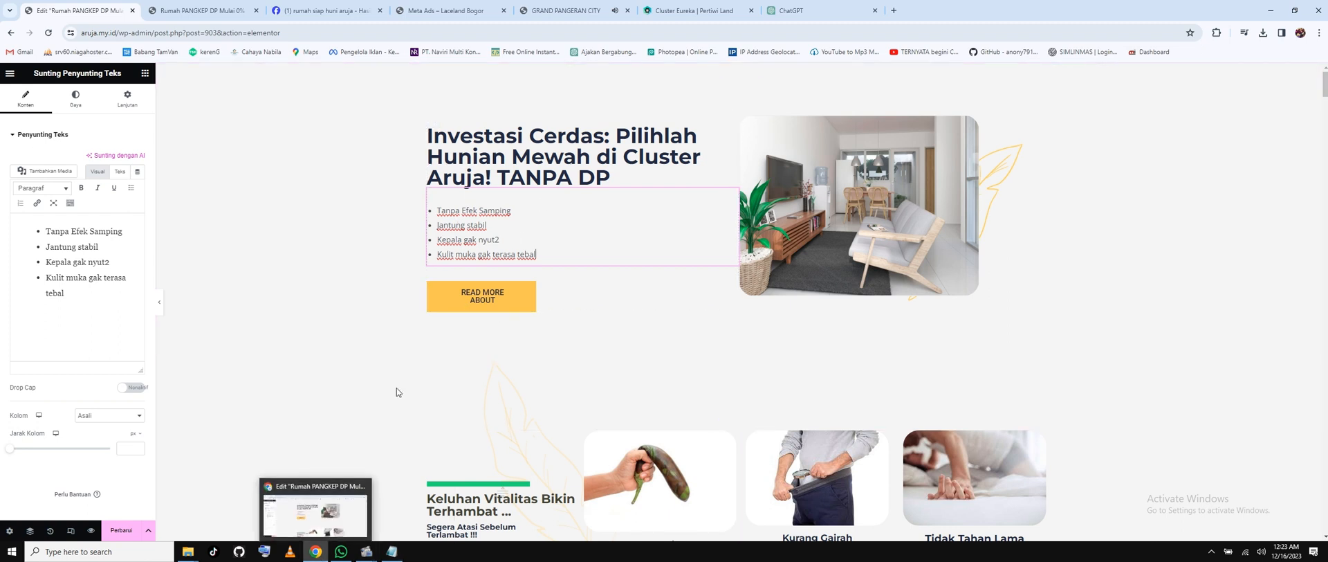
click(788, 10)
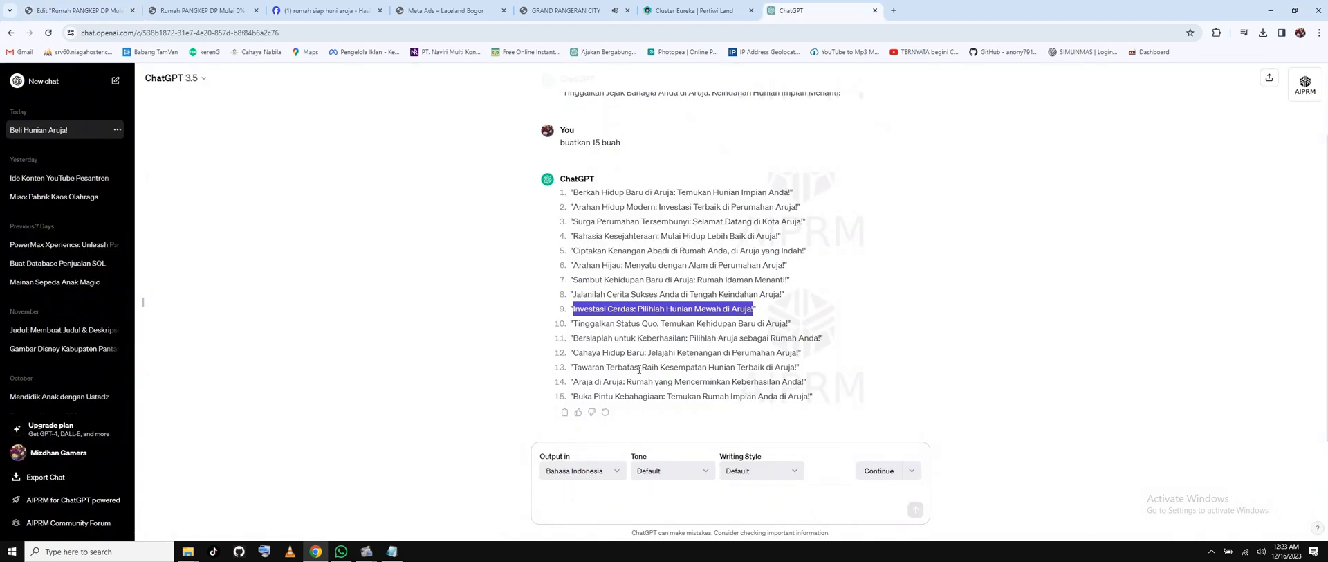
drag(638, 368, 573, 367)
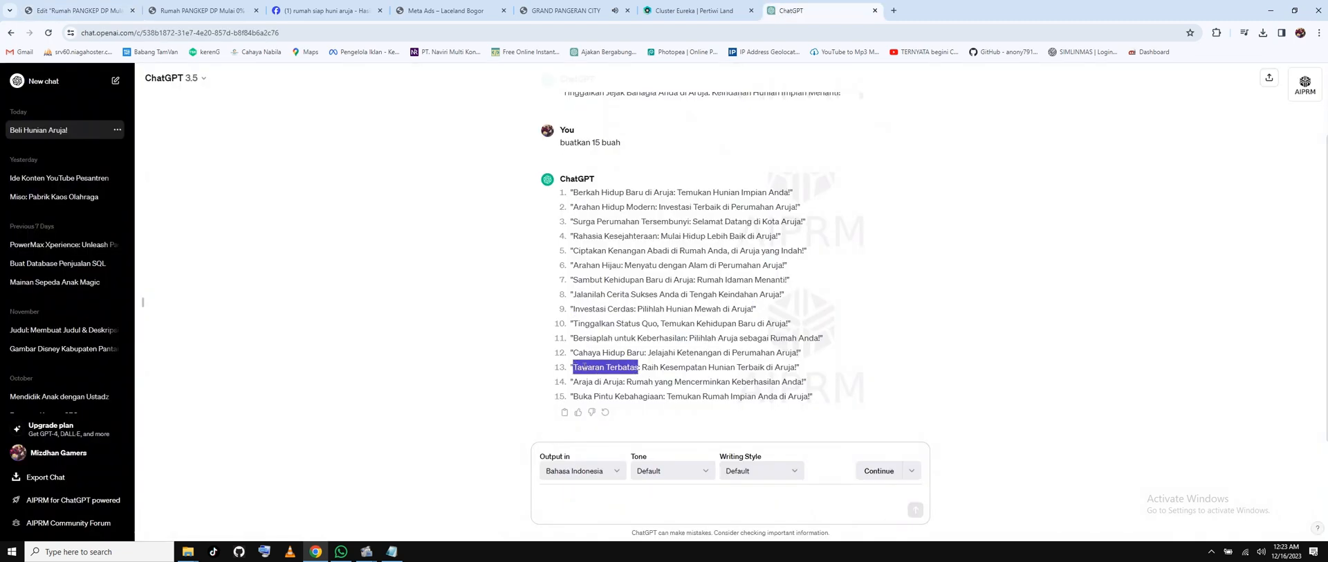
right_click(583, 367)
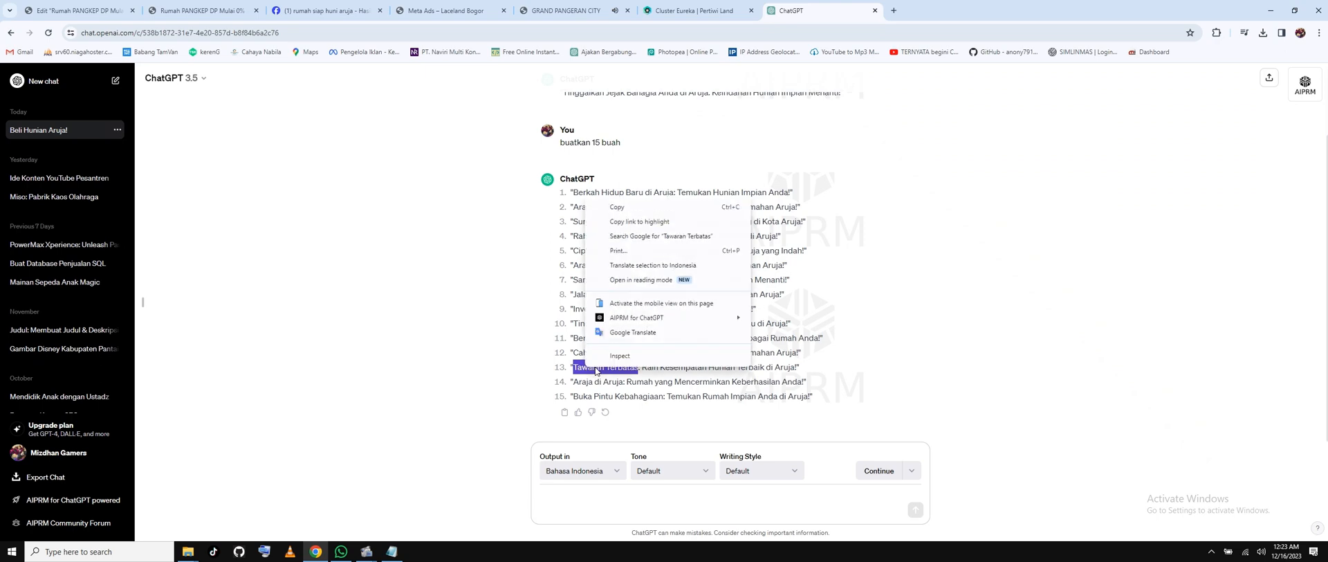
click(640, 207)
click(76, 10)
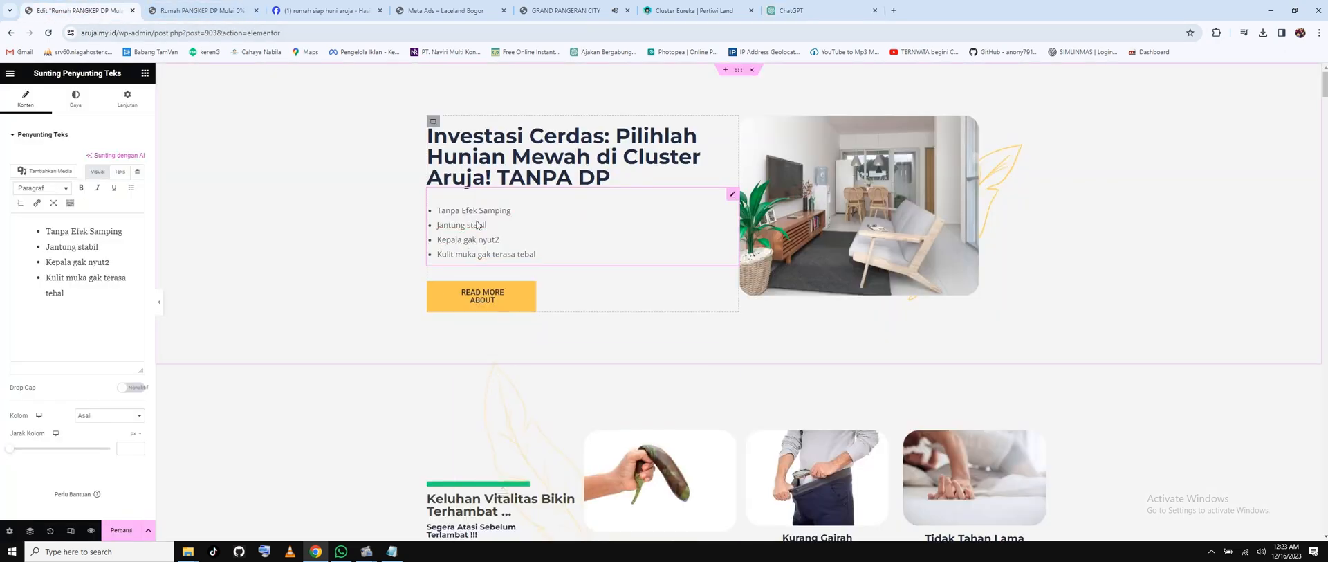
drag(123, 232, 45, 231)
right_click(79, 237)
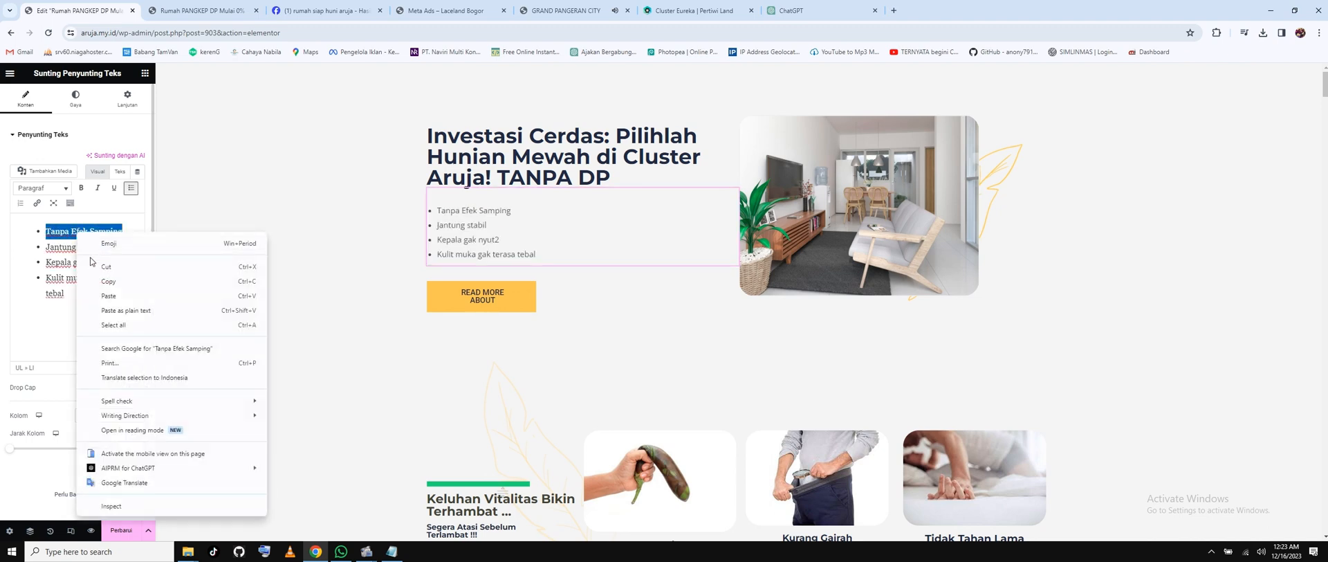
click(97, 295)
double_click(63, 234)
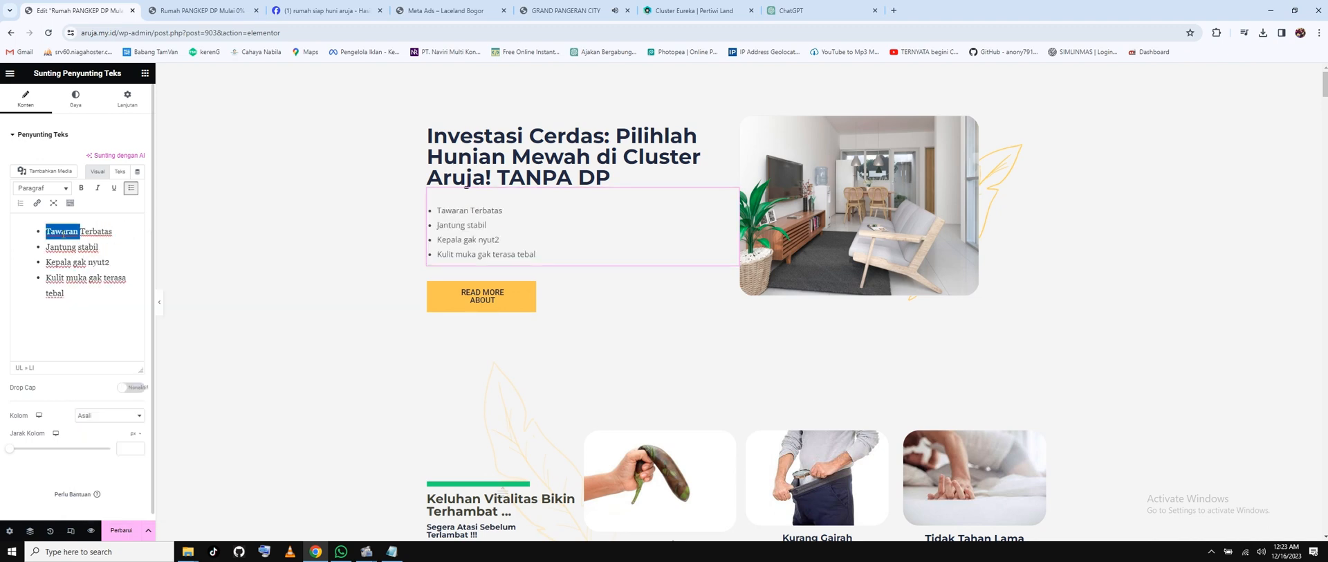
text(Unit)
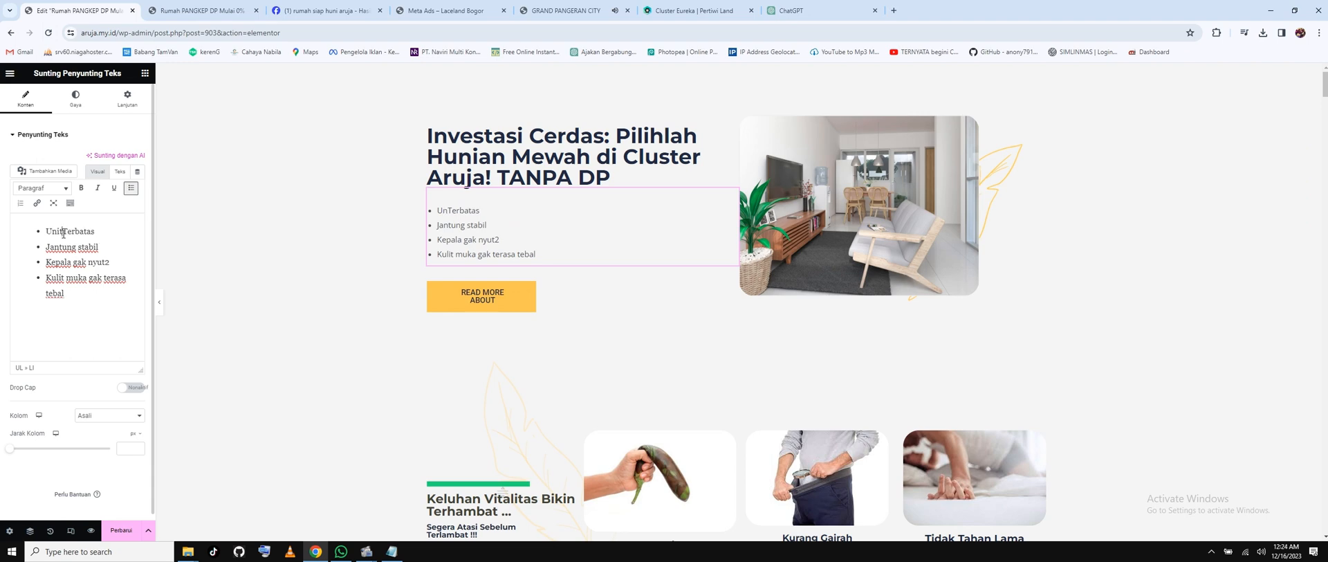
Ask ChatGPT 'buatkan saya alasan membeli rumah di perumahan aruja' for reasons to buy there.
click(805, 8)
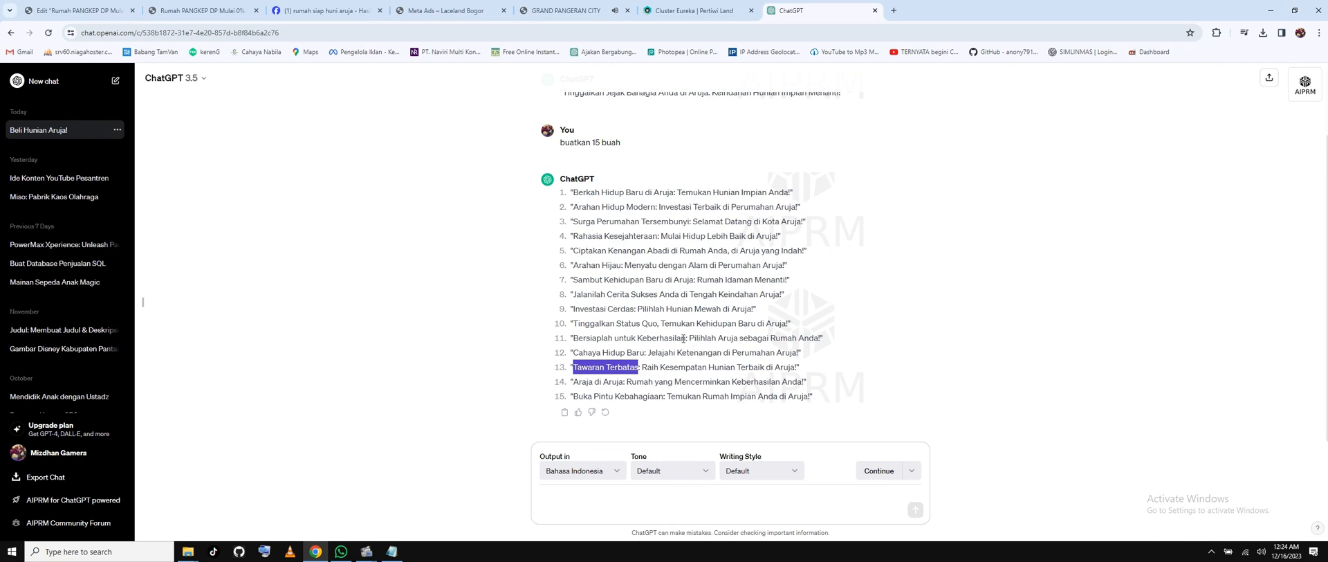
click(676, 382)
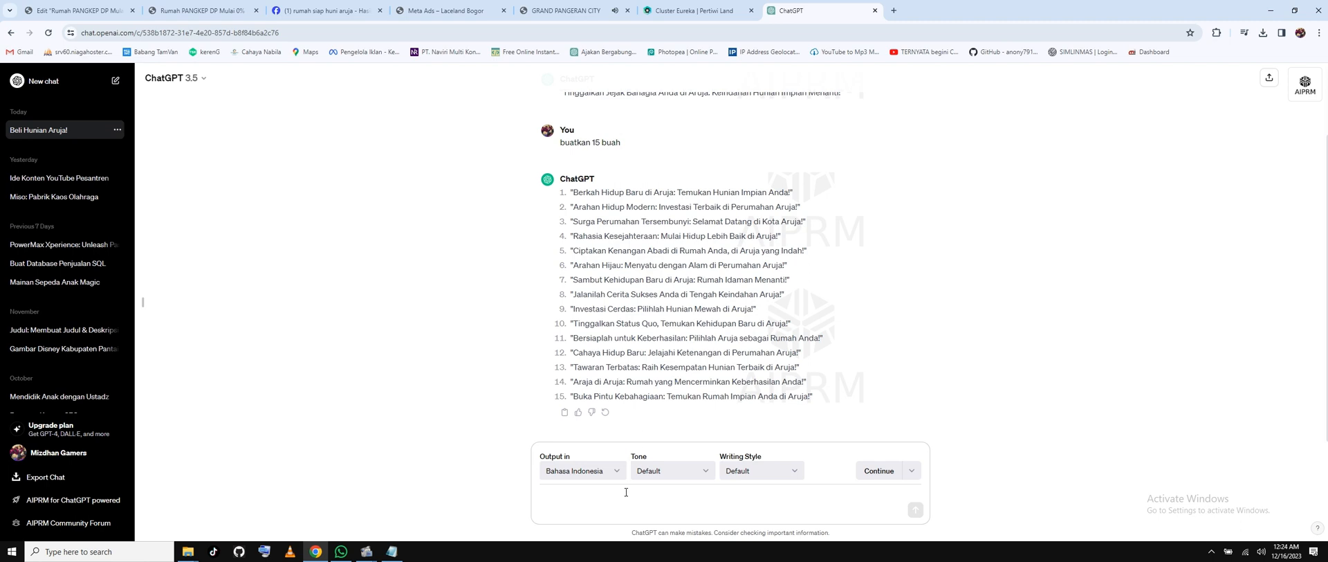
text(buatkan saya alasan )
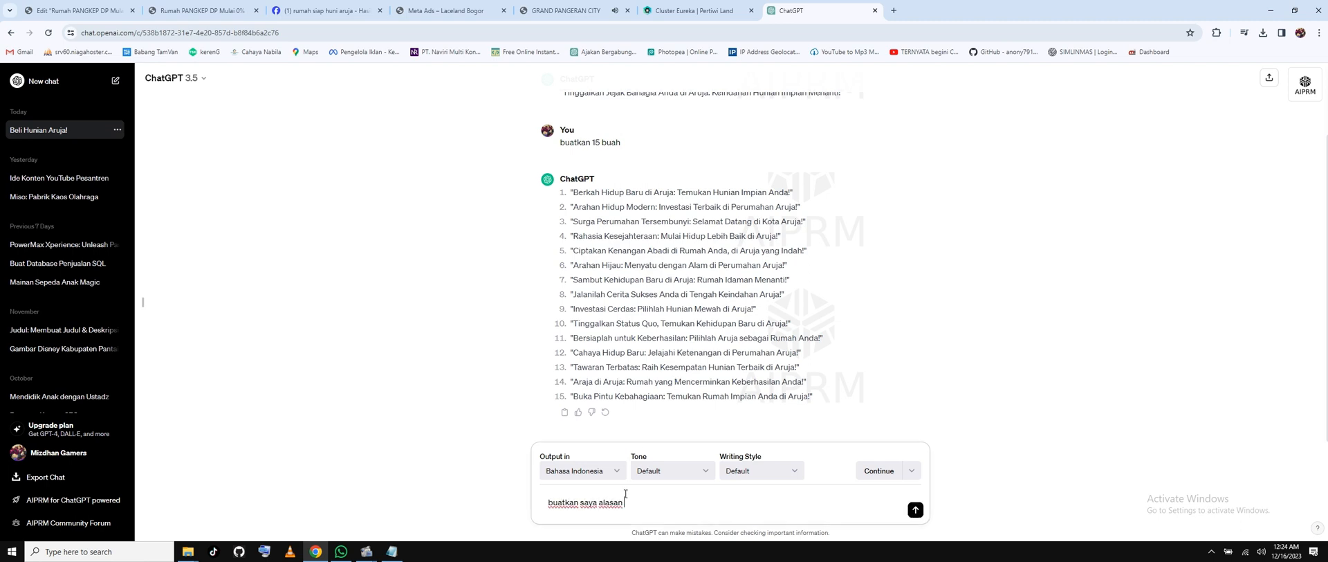
text(membeli rumah di perumahan aruja)
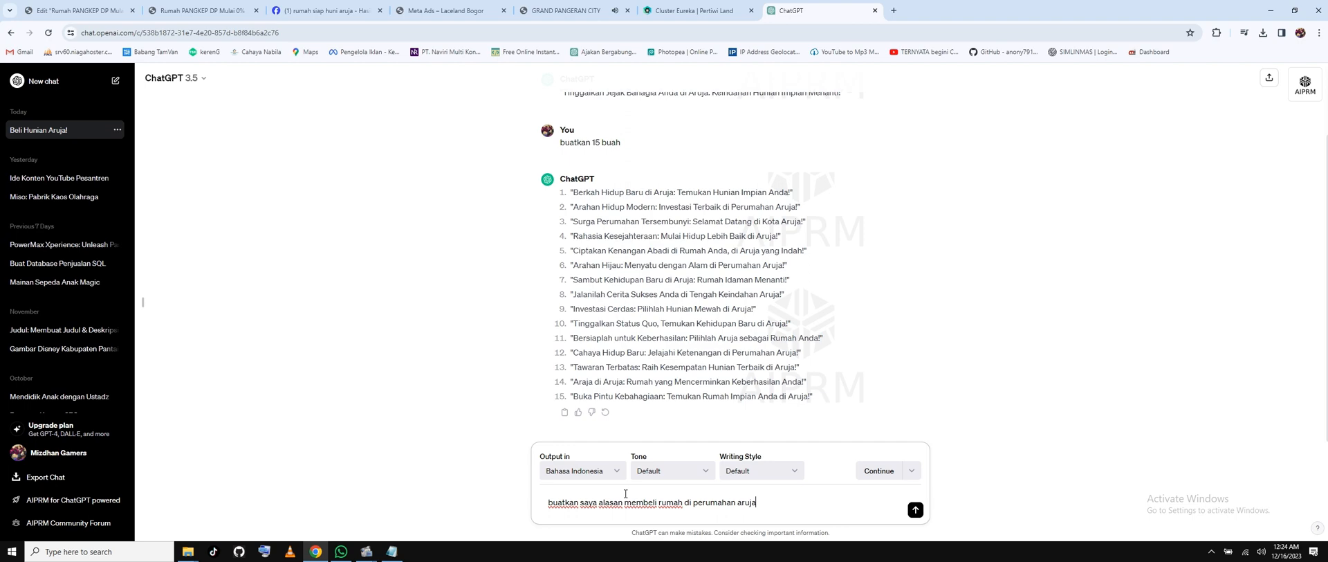
key(Return)
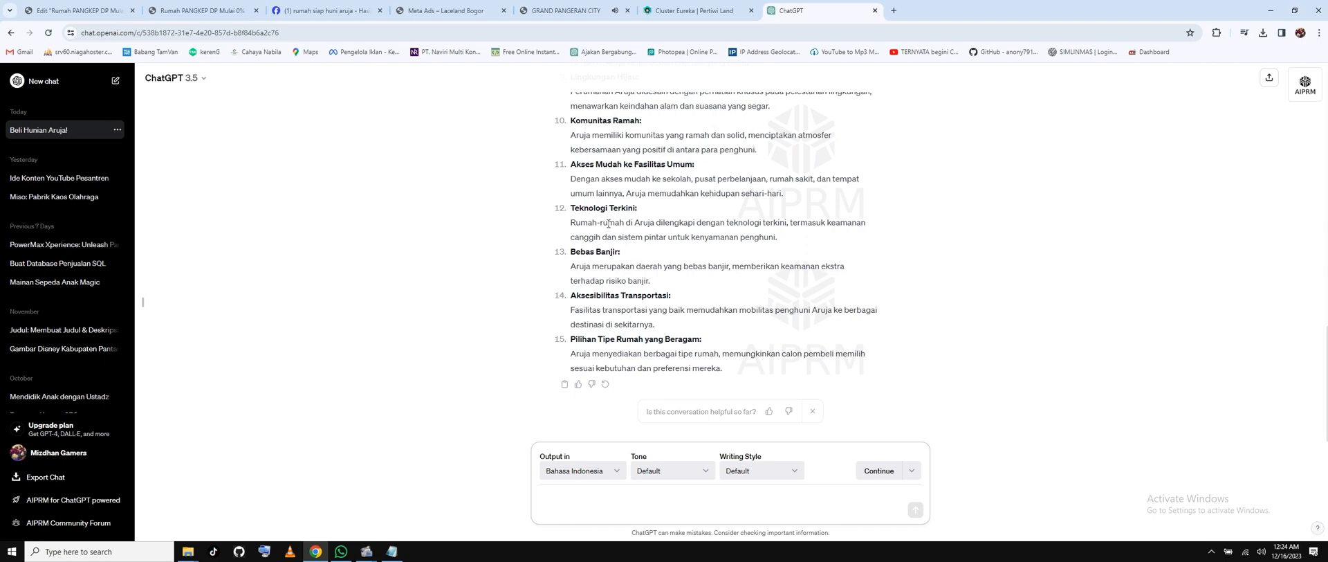
Paste 'Fleksibilitas Pembiayaan' over the second hero bullet, then undo it to restore 'Jantung stabil'.
scroll(608, 223, up, 3)
scroll(608, 223, up, 1)
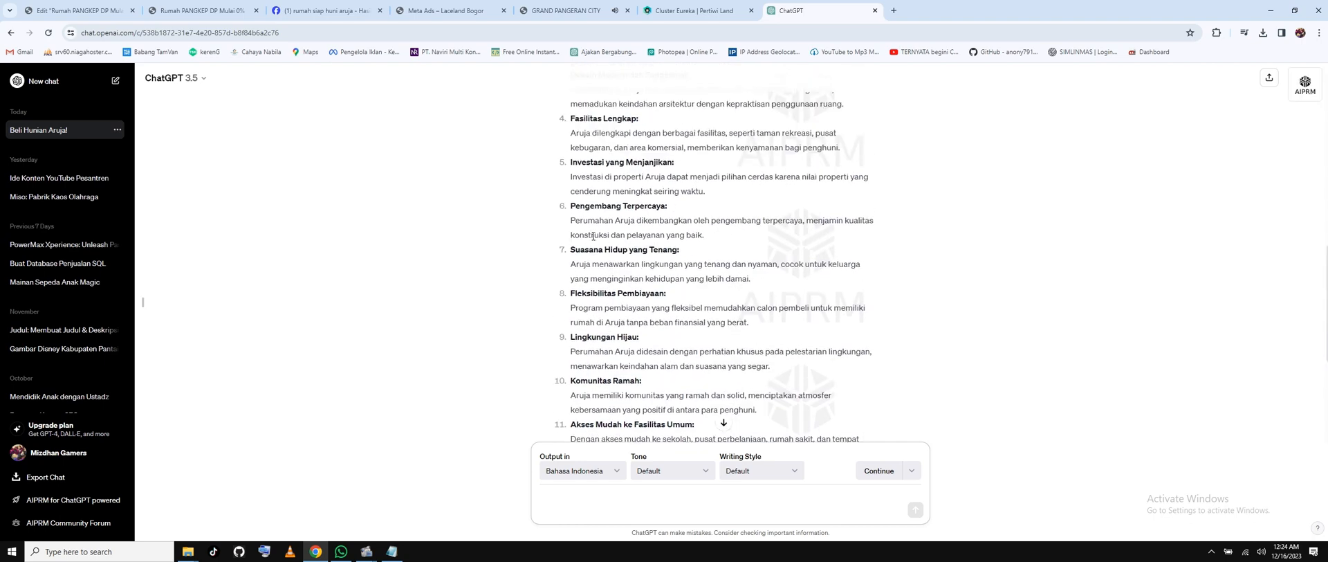
drag(573, 291, 664, 293)
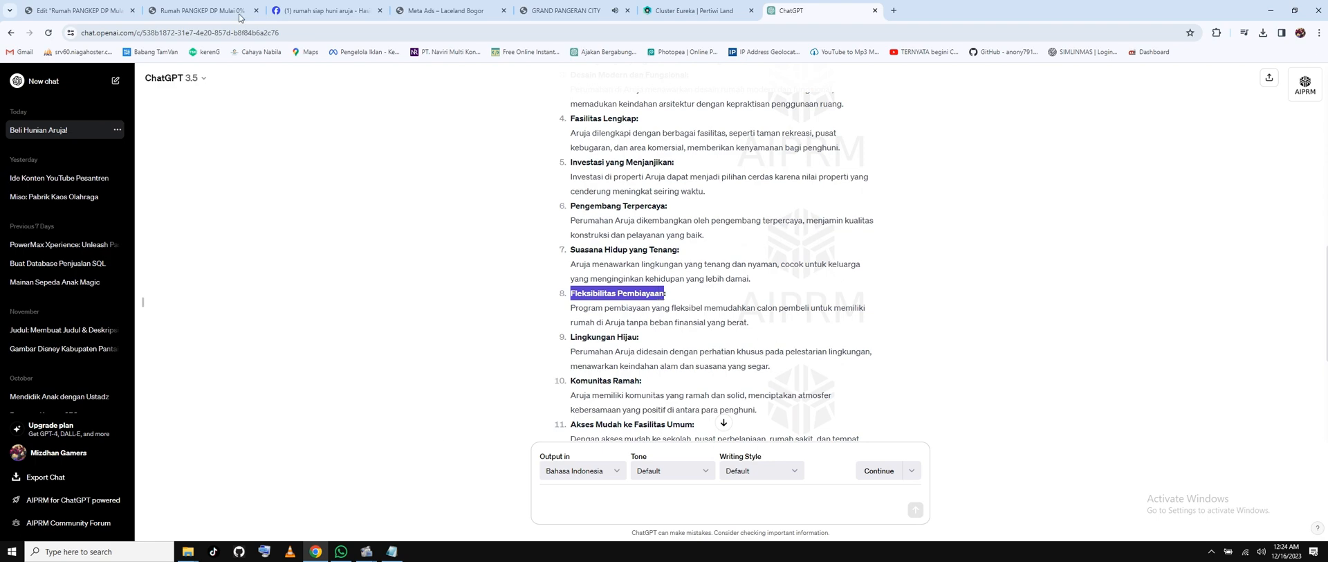
click(80, 10)
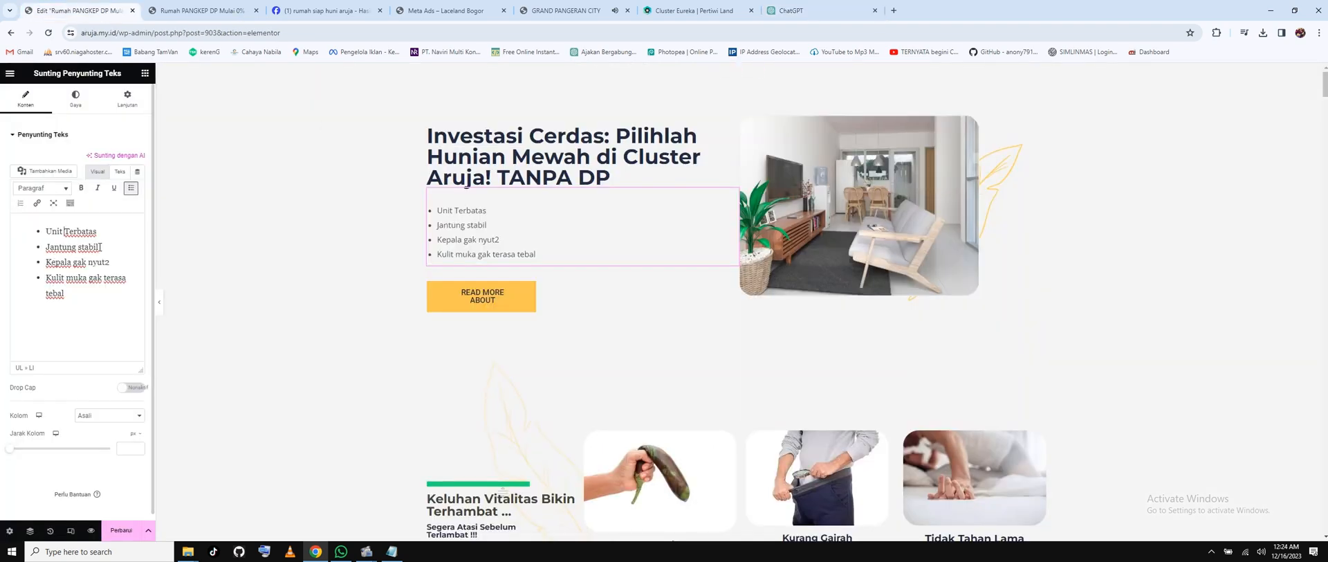
drag(60, 246, 100, 246)
key(ctrl+v)
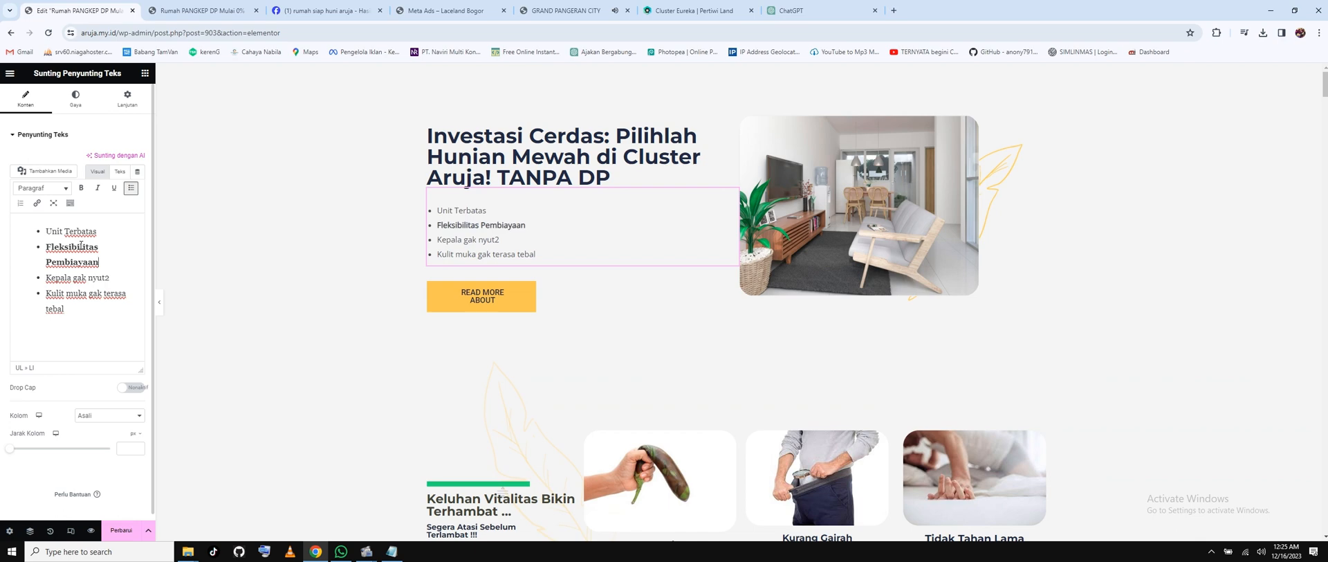
key(ctrl+z)
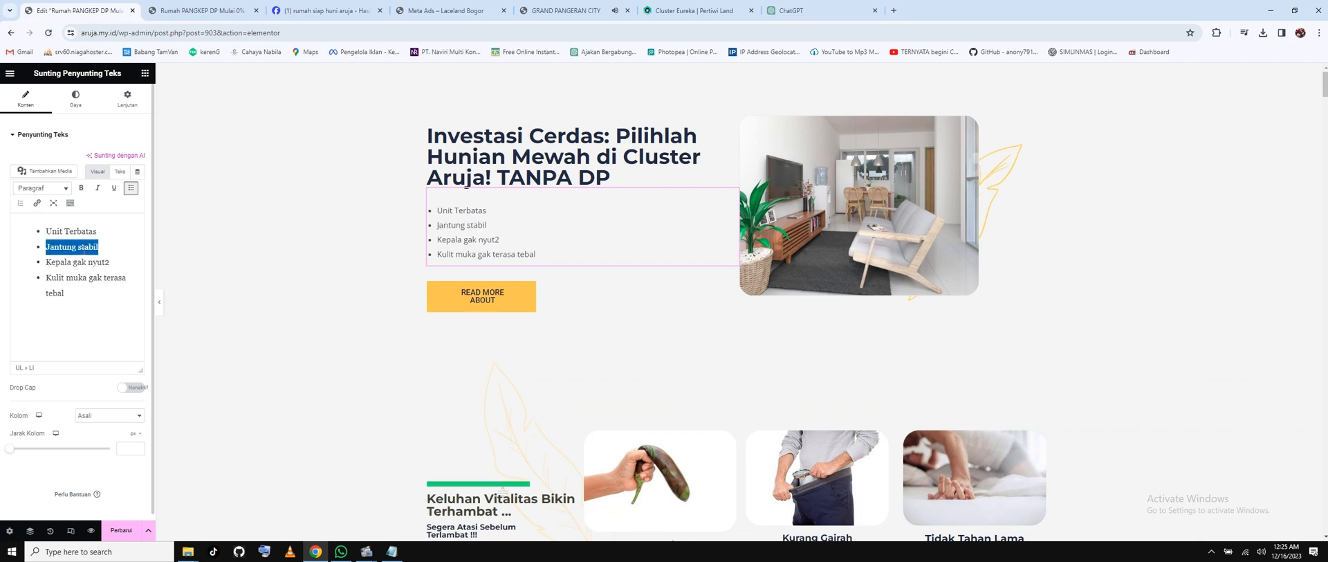
Paste 'Fleksibilitas Pembiayaan' and 'Suasana Hidup yang Tenang' on separate lines in the Notepad notes.
click(392, 551)
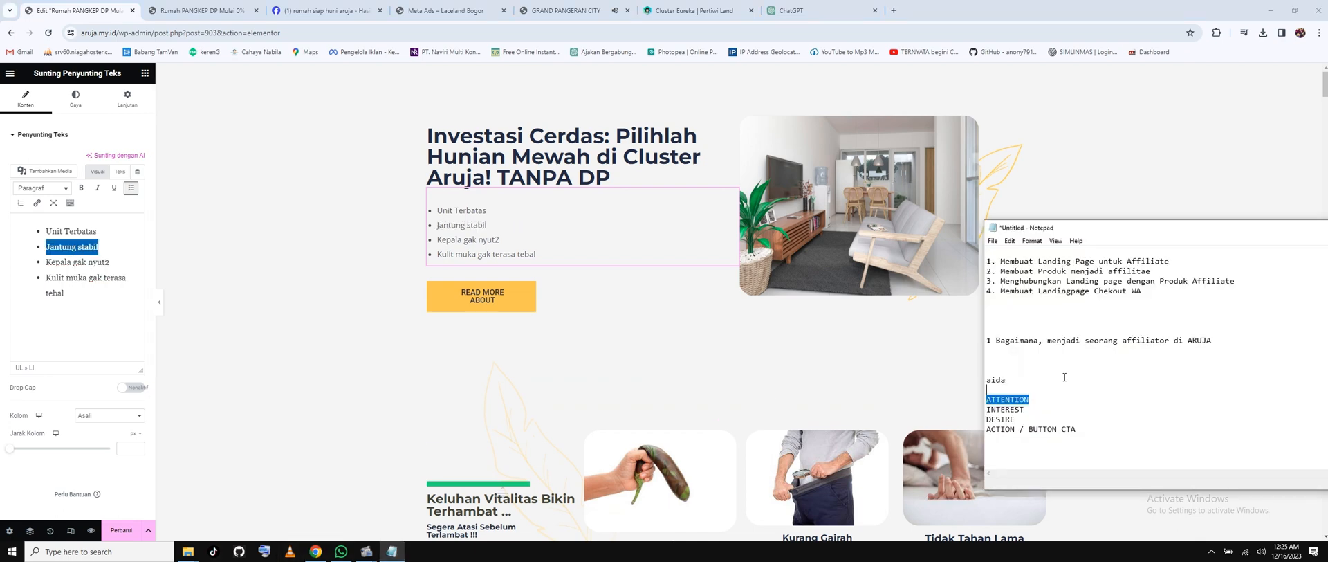
drag(1089, 229, 1008, 85)
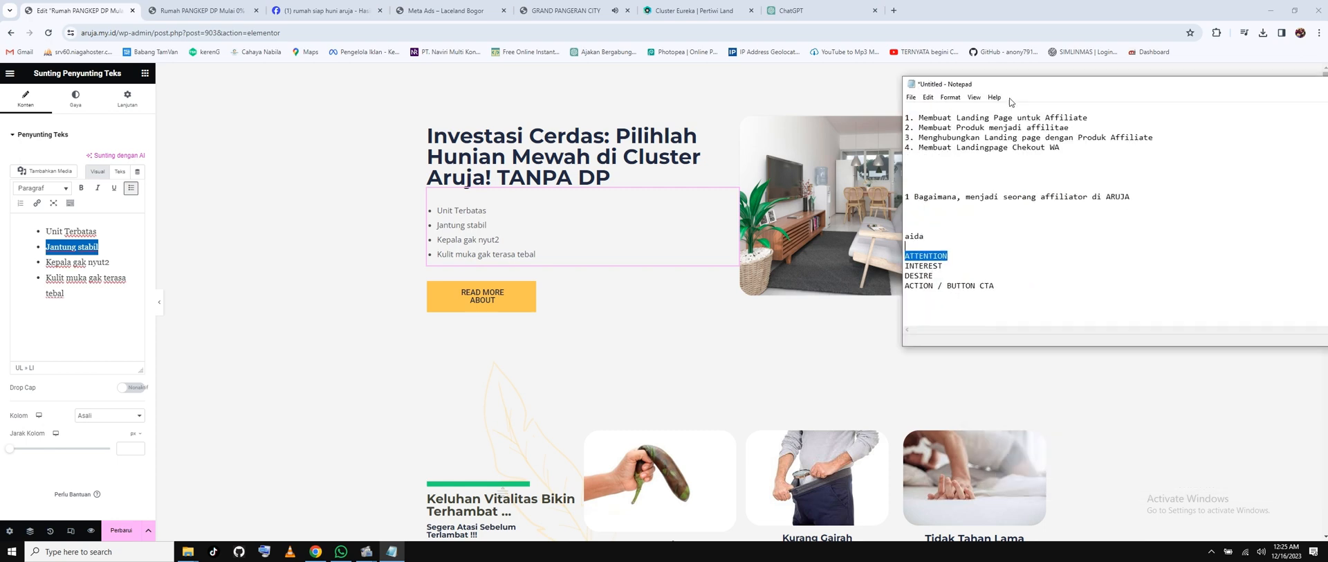
click(1042, 278)
key(ctrl+v)
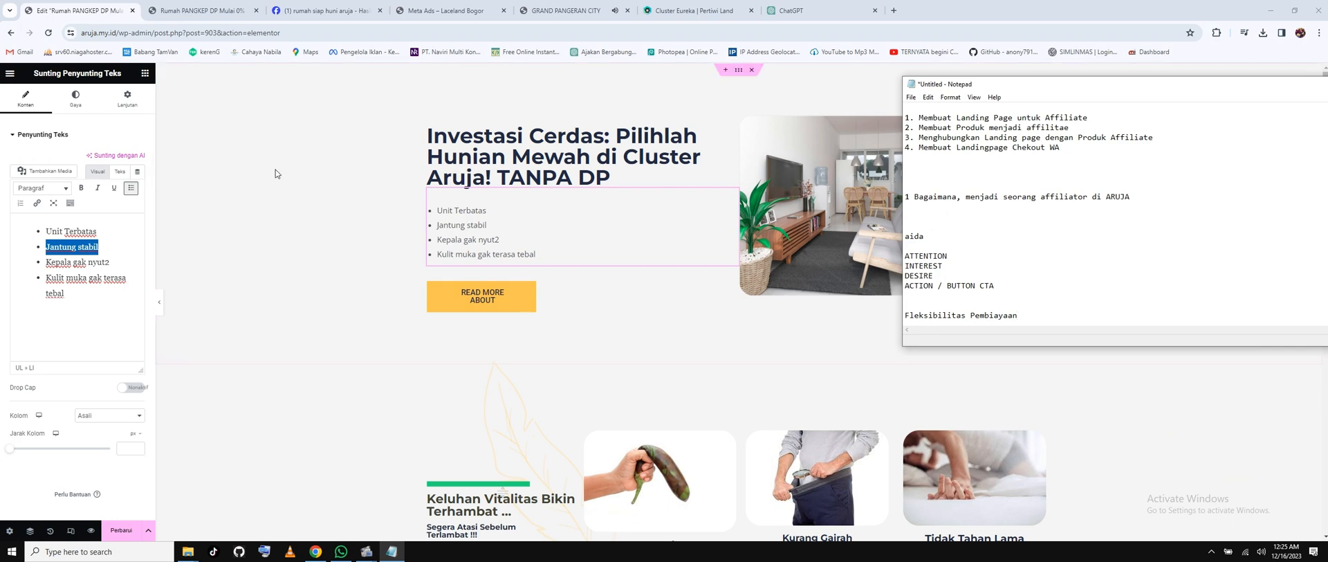
click(789, 11)
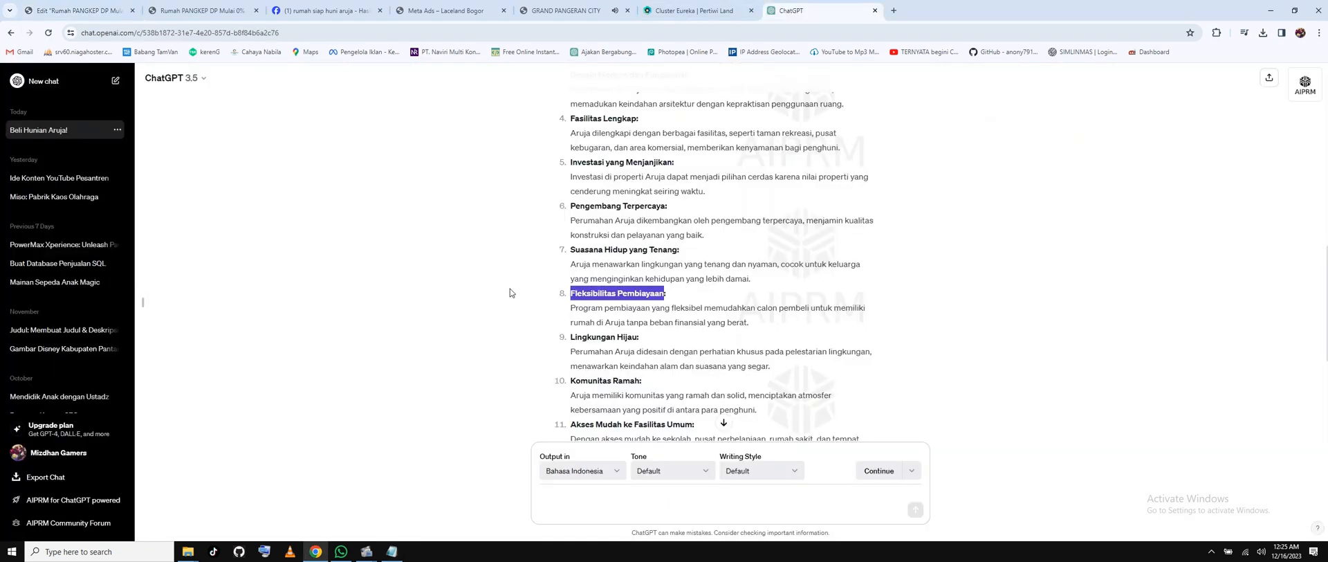
drag(573, 254, 678, 252)
click(392, 551)
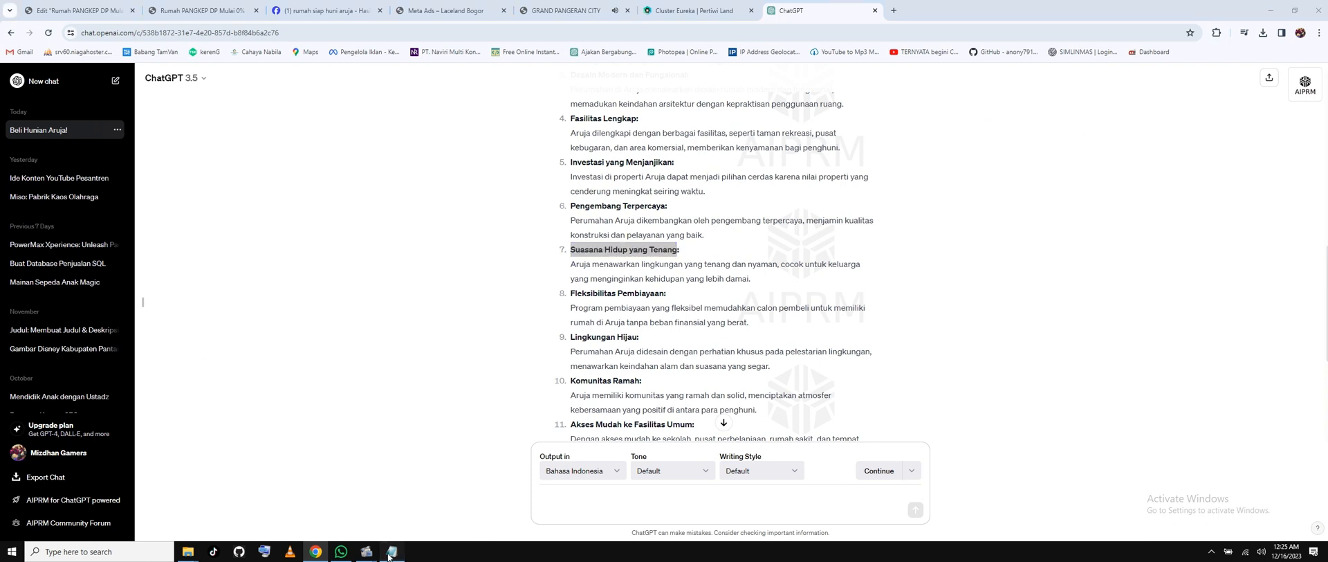
key(Return)
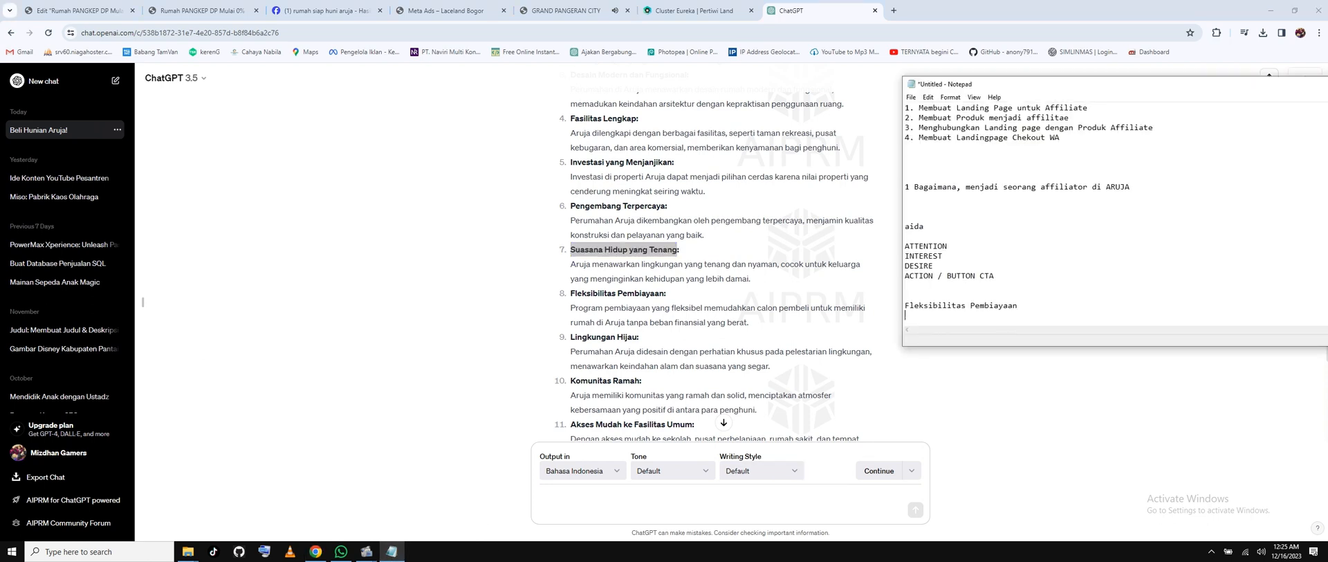
key(ctrl+v)
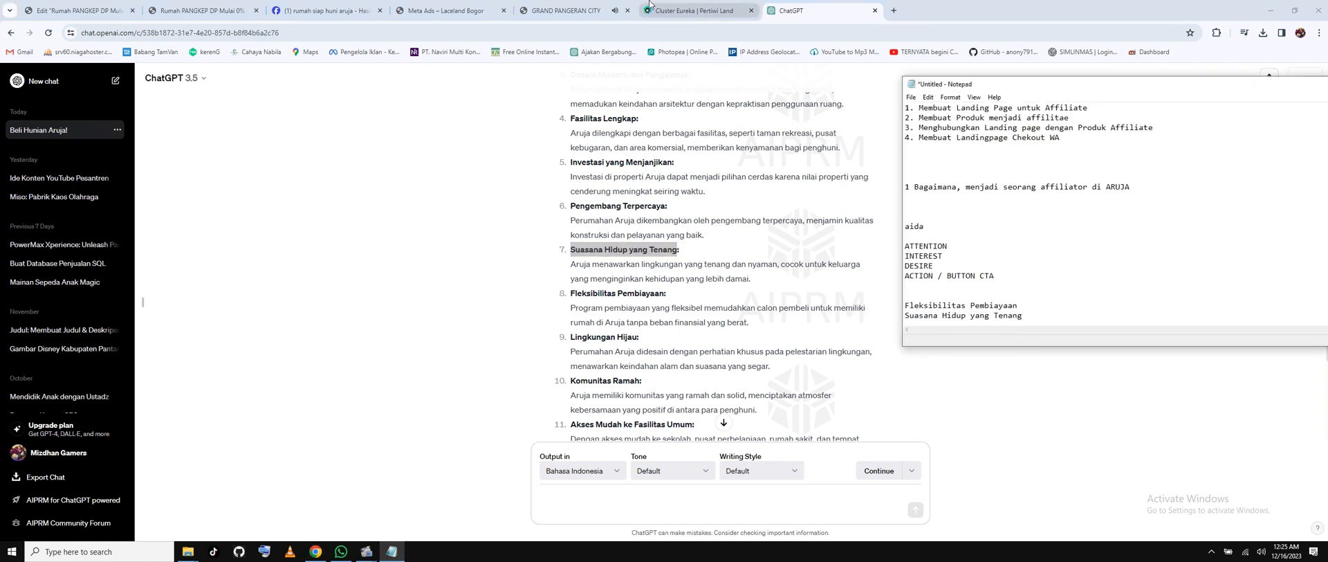
Add 'Investasi yang Menjanjikan' as a third line and select all three headings.
click(76, 11)
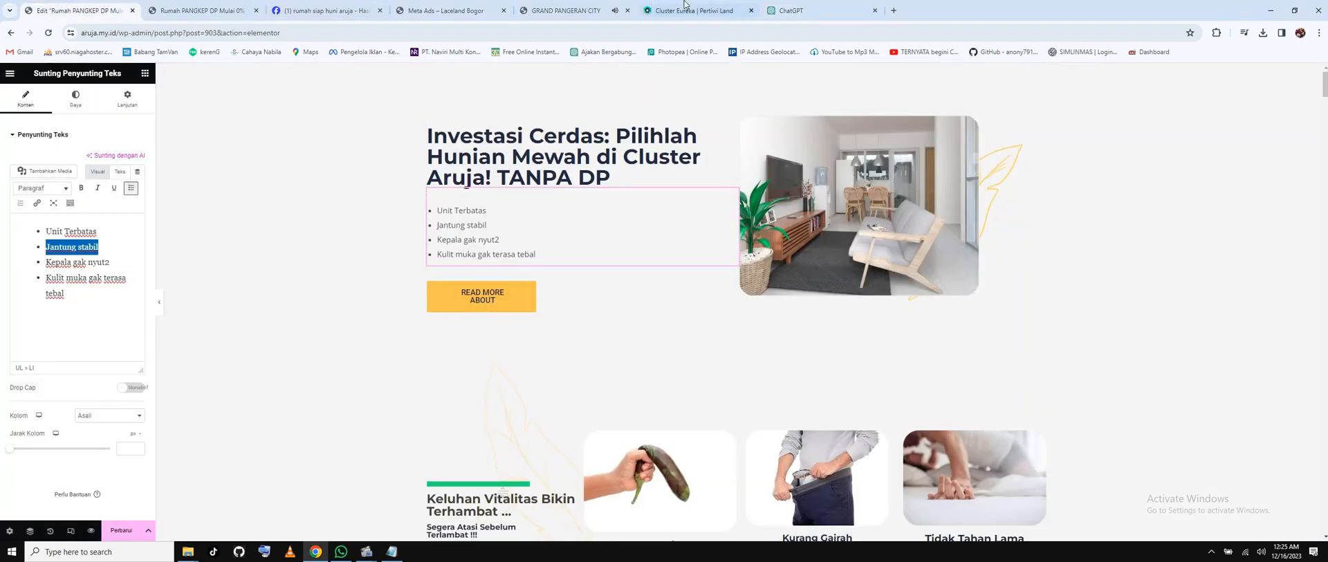
click(796, 10)
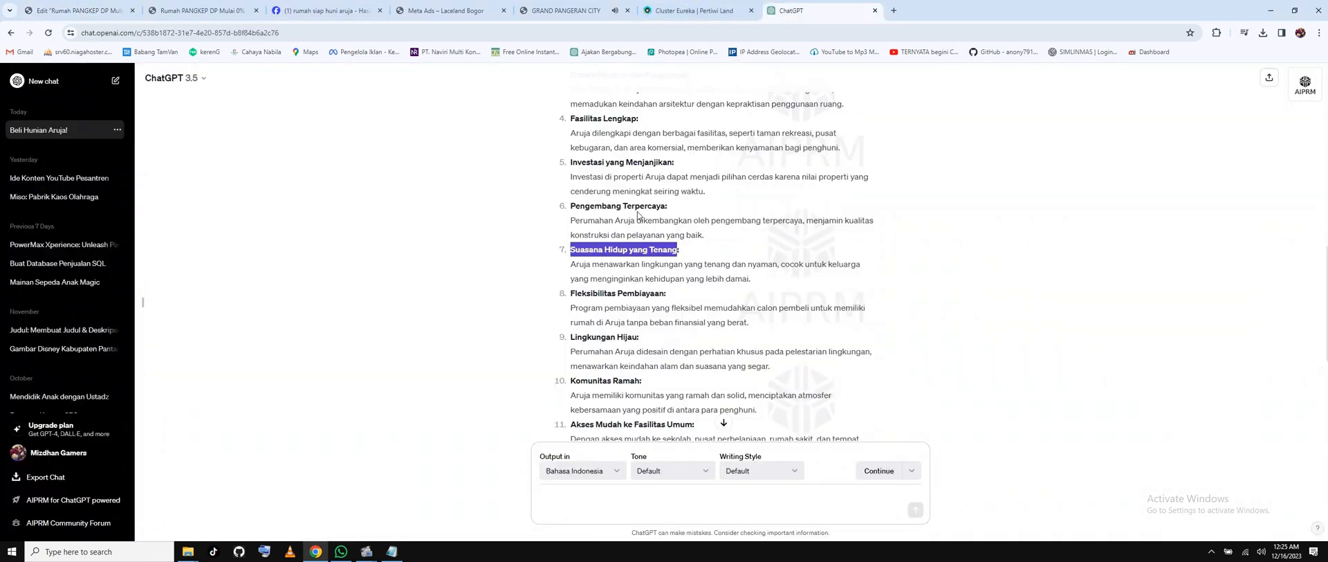
scroll(637, 215, up, 1)
drag(571, 215, 673, 214)
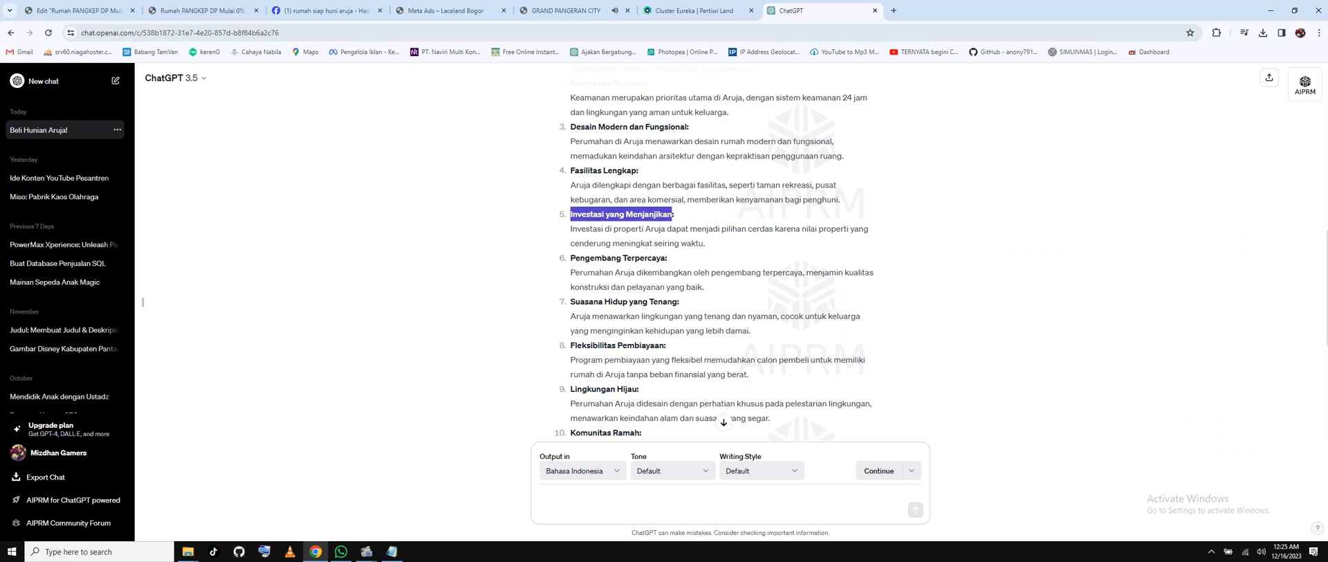
click(392, 551)
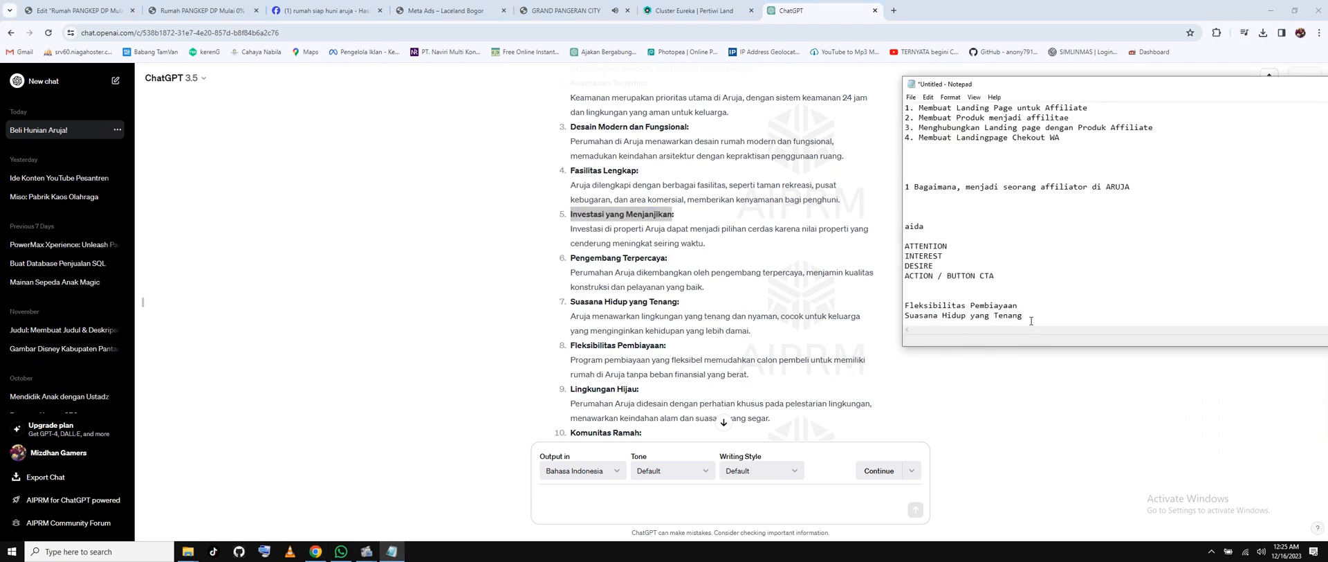
key(Return)
key(ctrl+v)
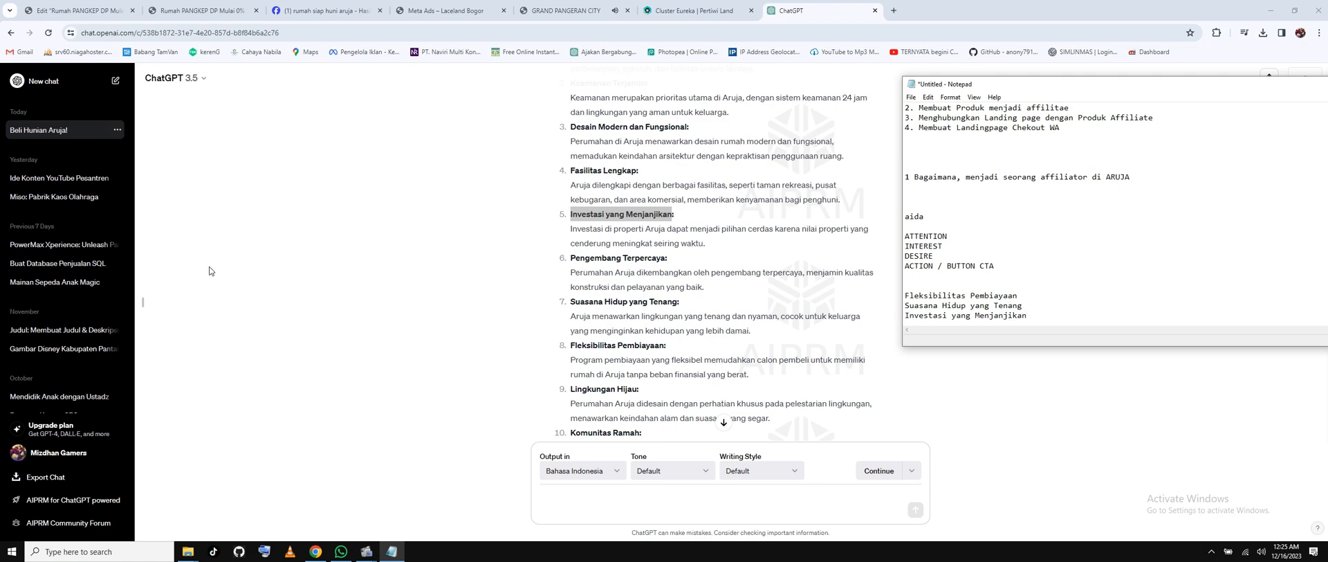
click(76, 10)
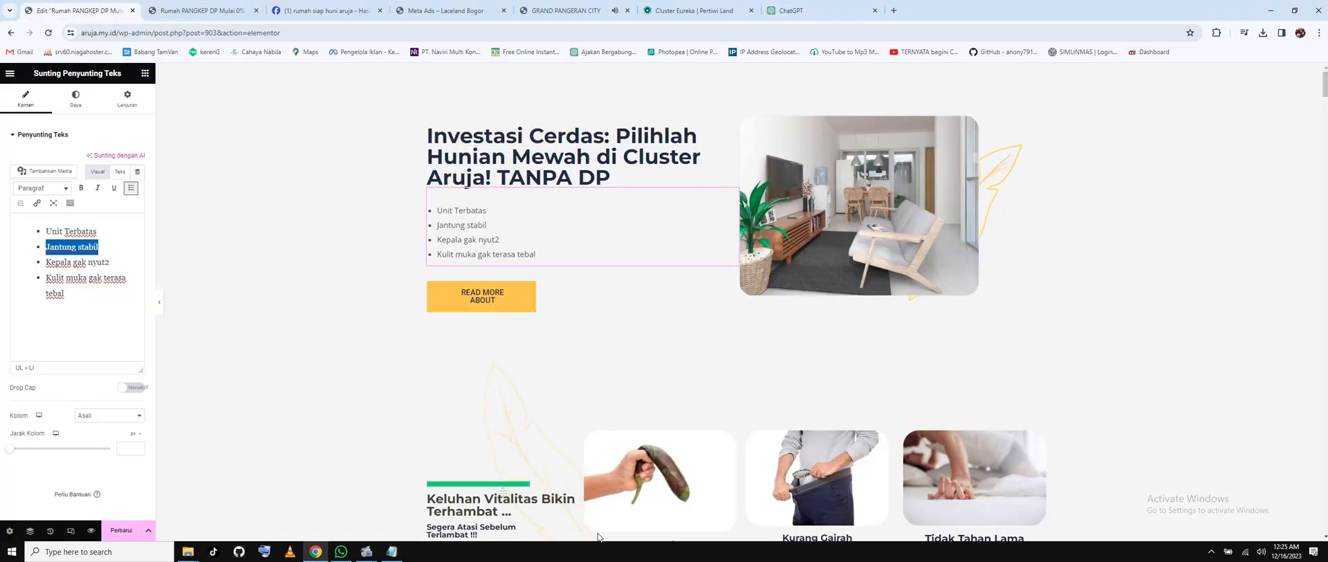
click(392, 551)
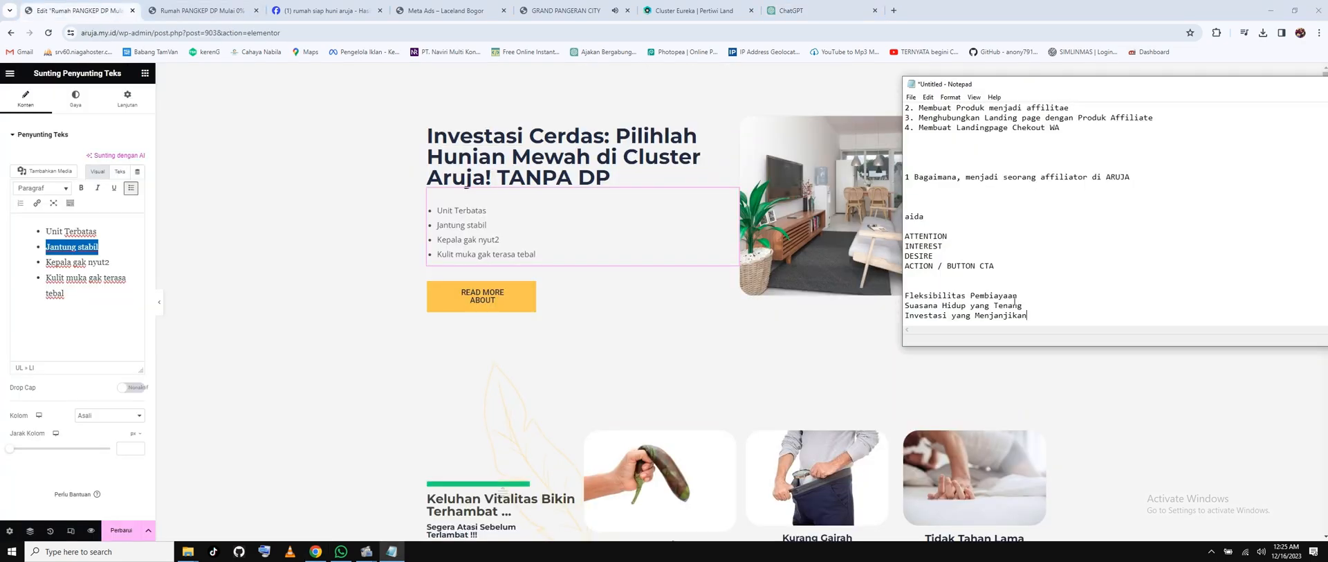
click(1019, 296)
drag(1016, 316, 899, 298)
key(ctrl+c)
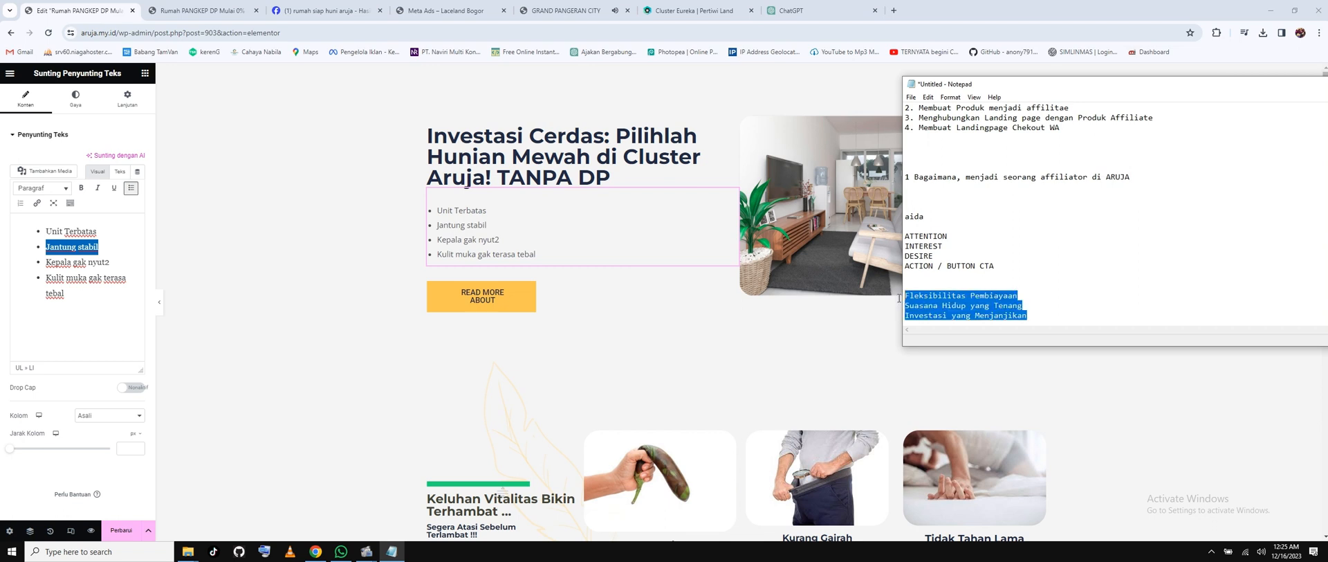
Paste the three headings over 'Jantung stabil' and split them into separate bullets.
right_click(72, 255)
click(103, 316)
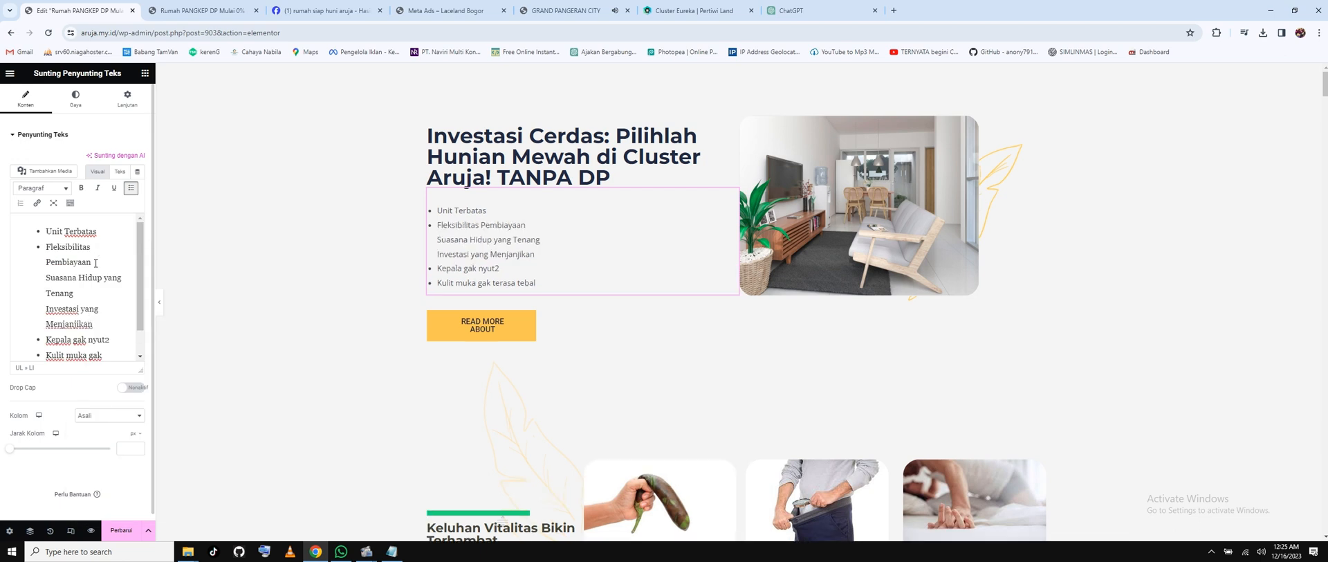
key(Return)
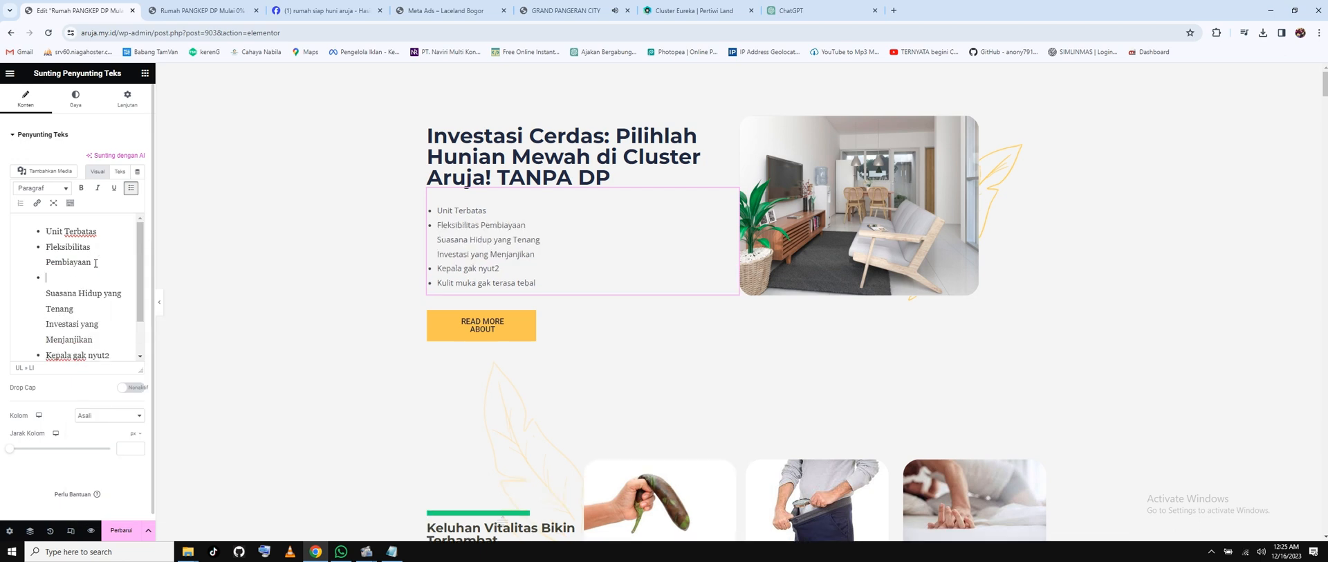
key(Delete)
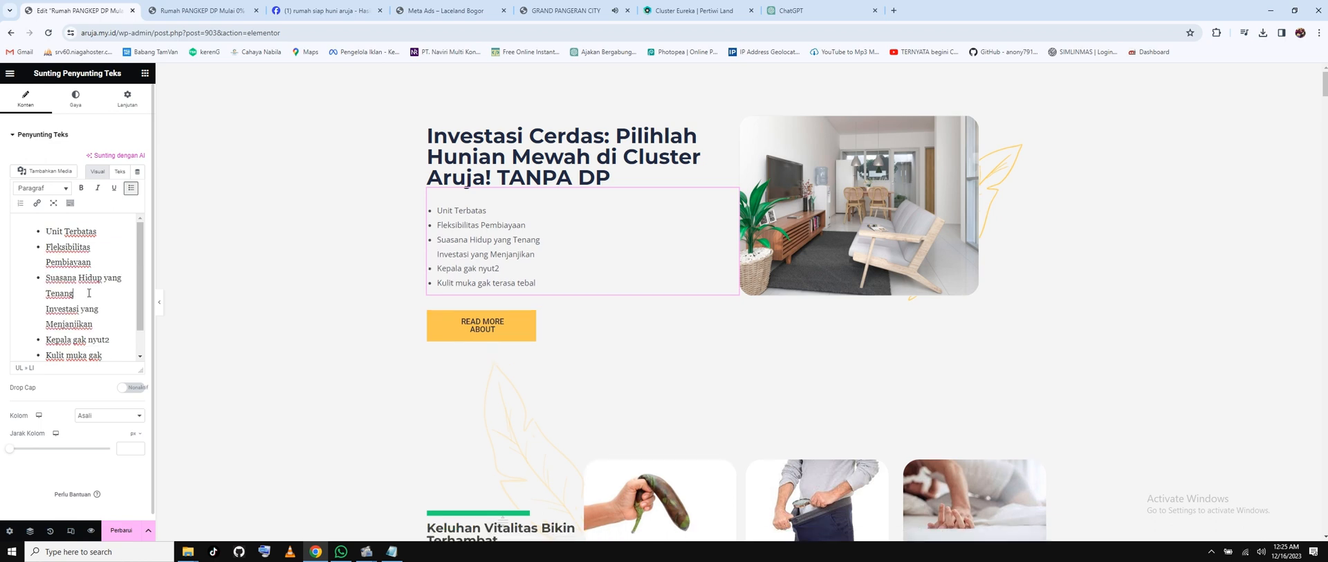
key(Return)
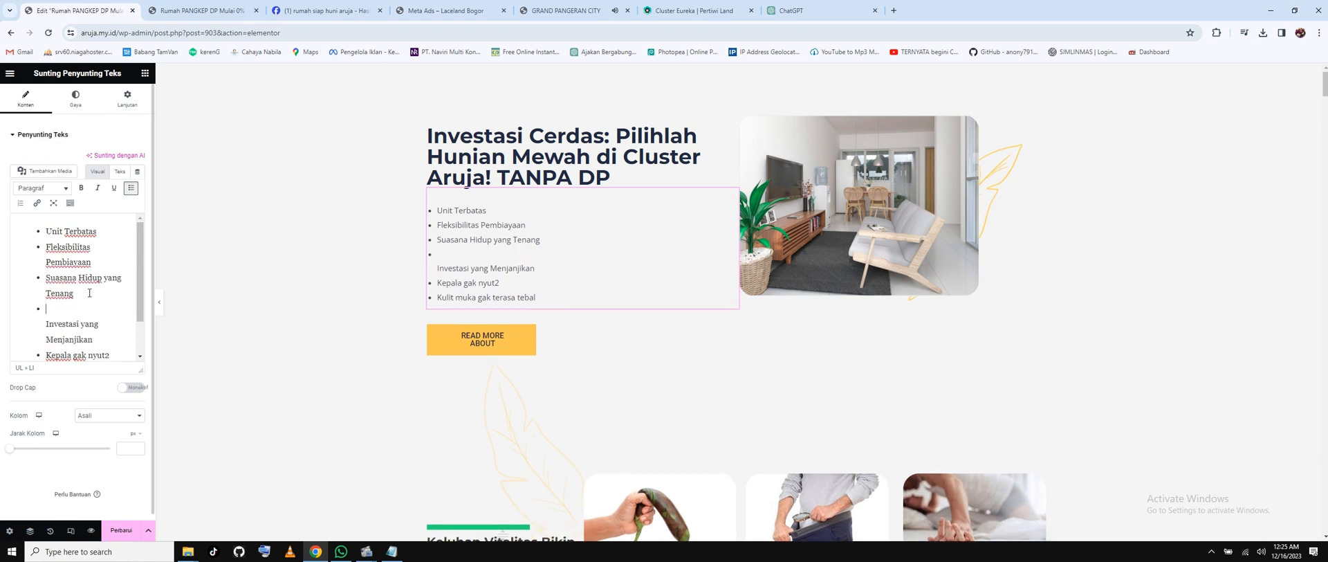
key(Delete)
Delete the leftover bullets 'Kepala gak nyut2' and 'Kulit muka gak terasa tebal'.
scroll(83, 299, down, 1)
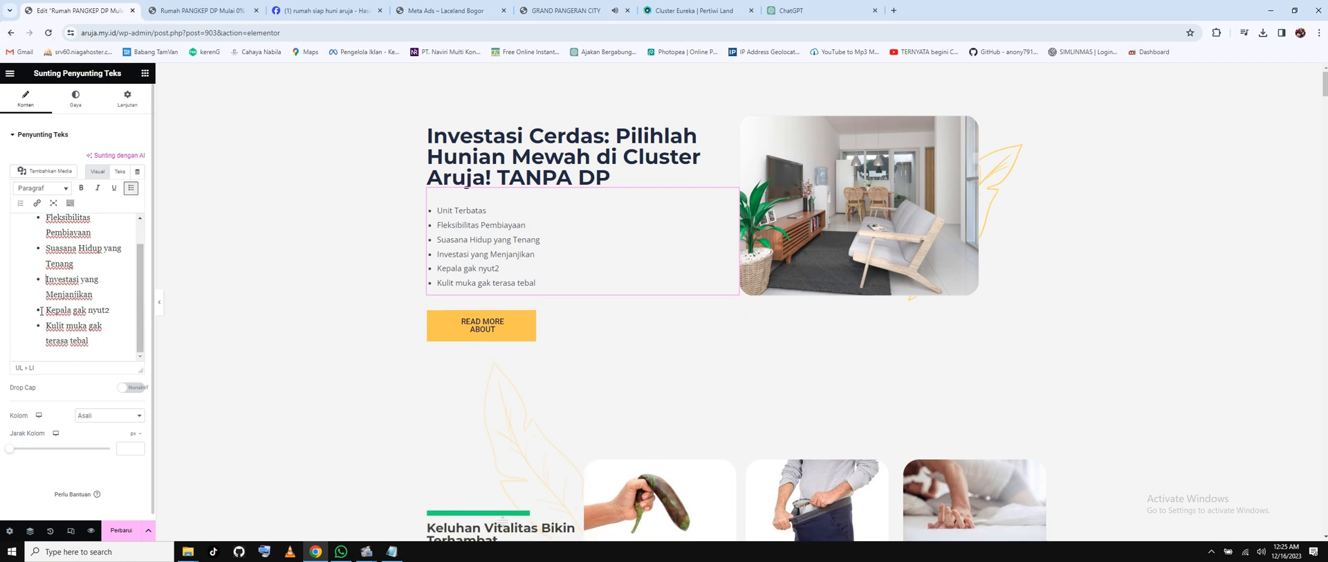
mouse_move(27, 302)
mouse_down()
mouse_move(96, 343)
mouse_move(36, 314)
mouse_up()
click(89, 328)
key(BackSpace)
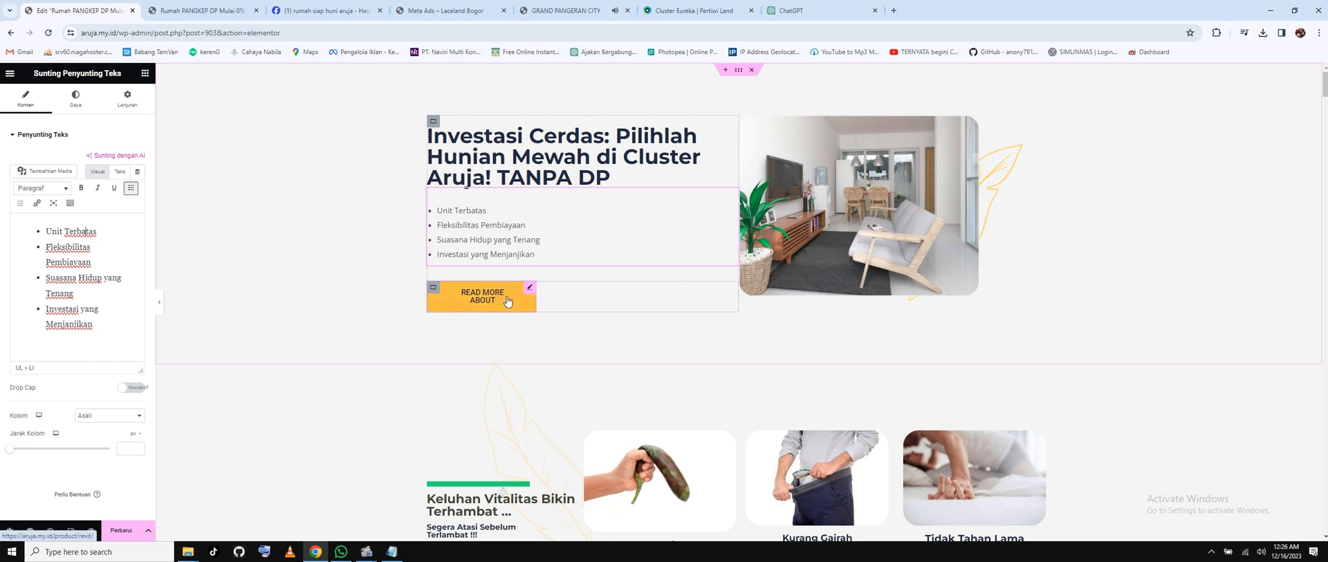
Scroll to the next section and select its 'Keluhan Vitalitas Bikin Terhambat ...' heading widget.
scroll(1131, 292, down, 3)
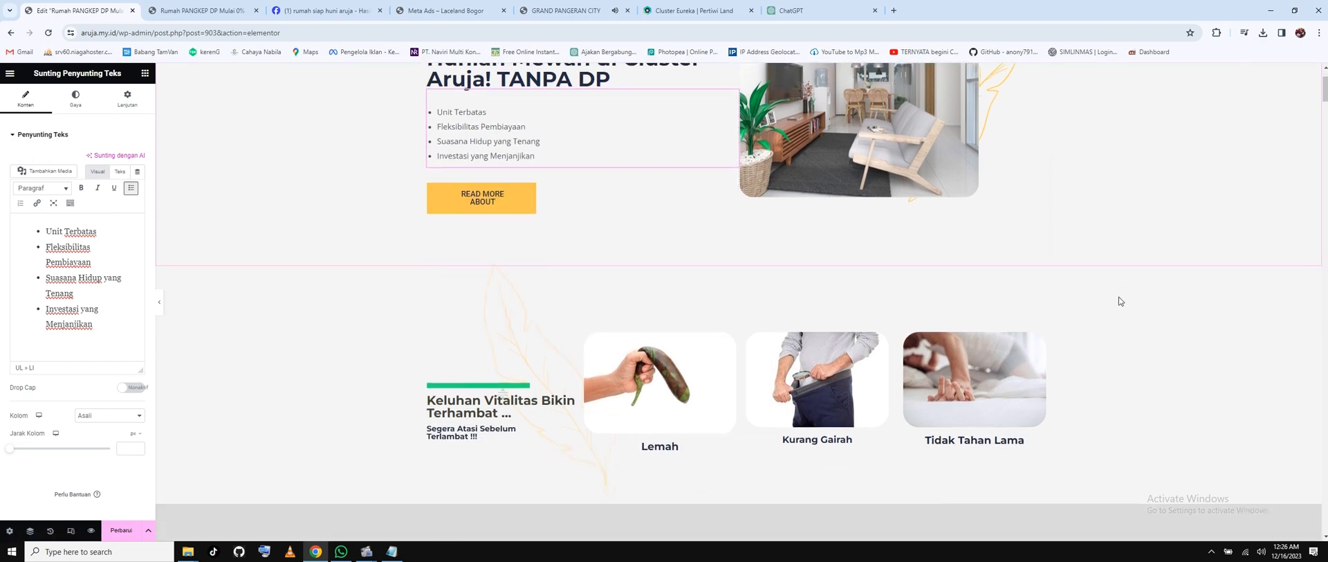
scroll(1120, 300, down, 2)
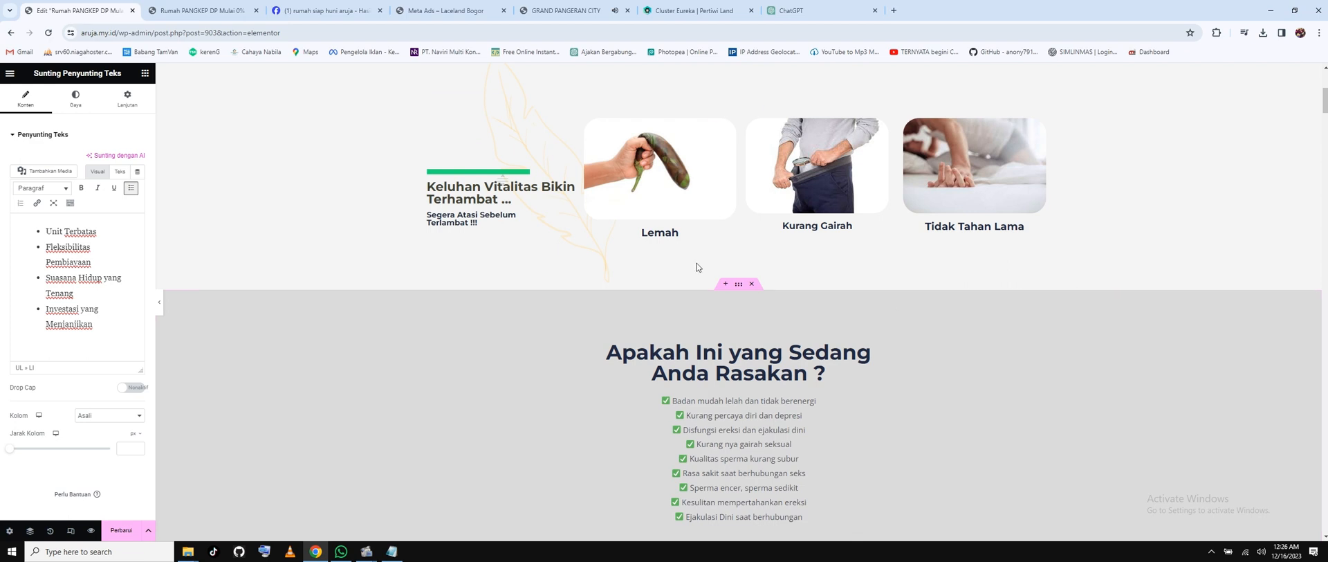
scroll(636, 222, up, 1)
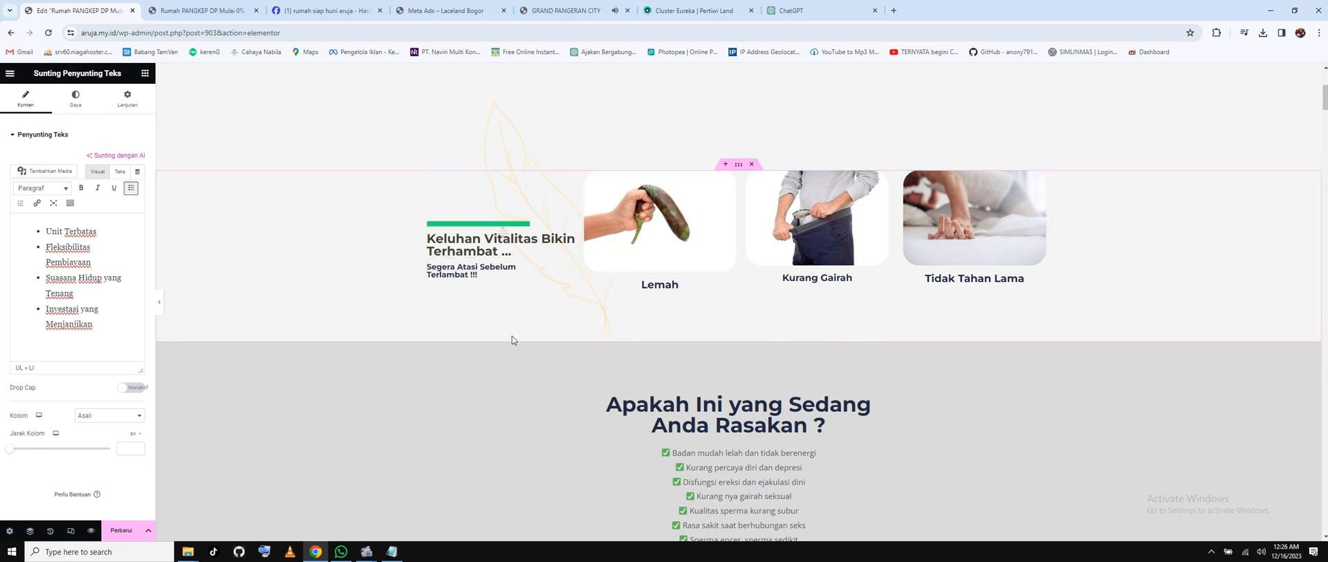
scroll(627, 316, down, 1)
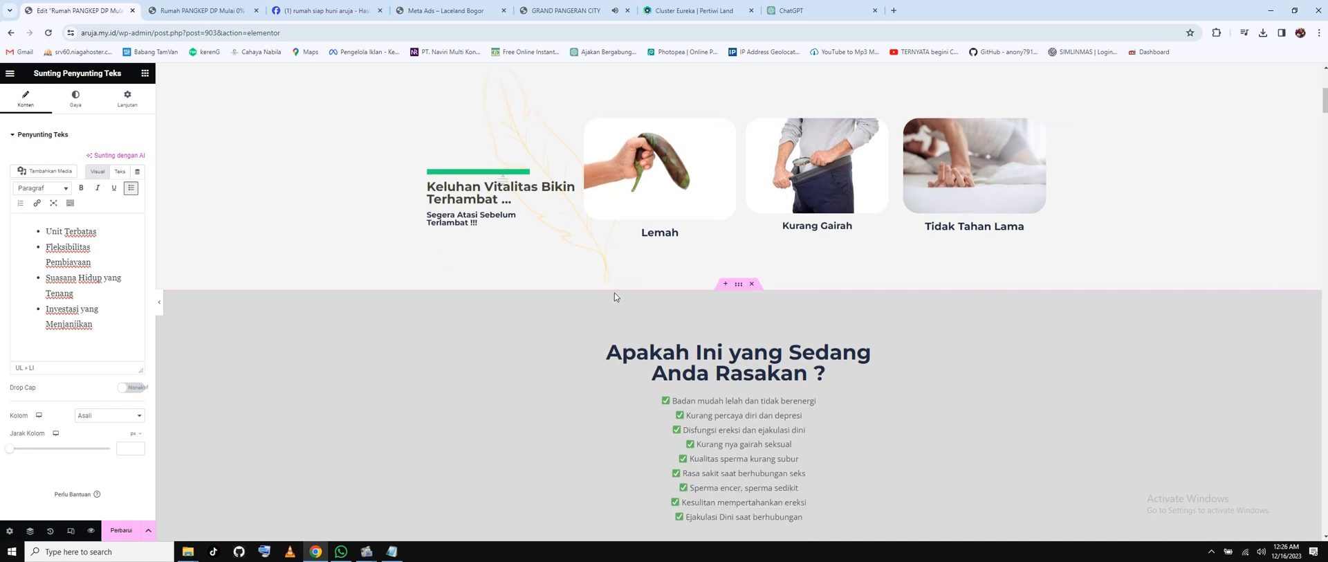
click(476, 196)
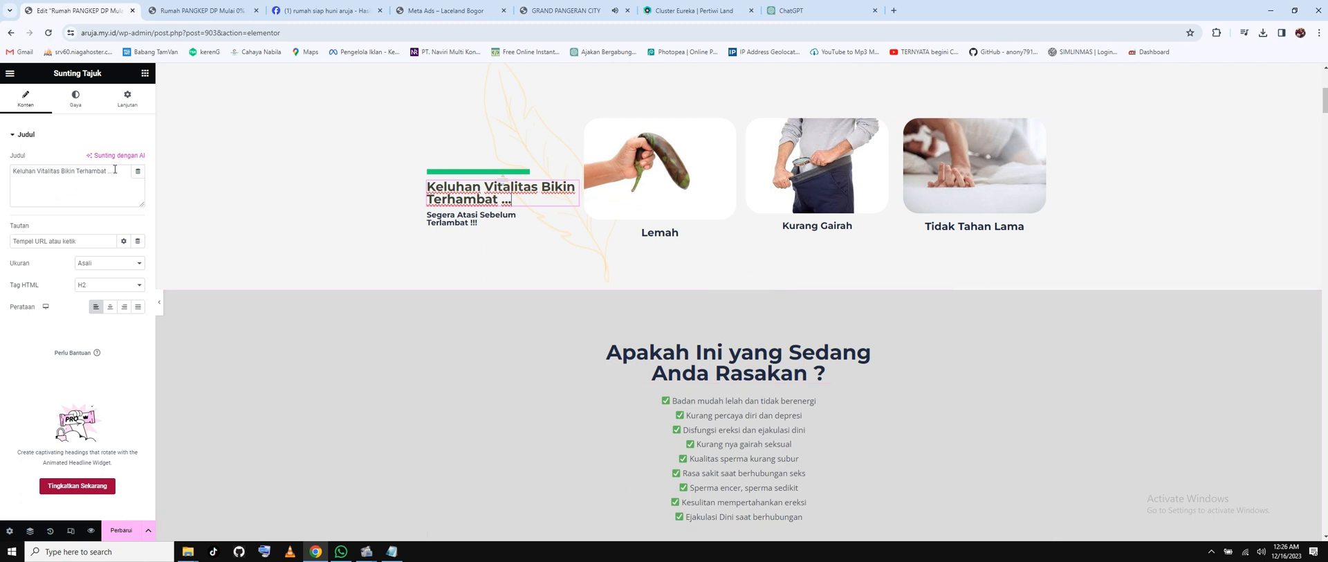
Replace the heading with 'Cari hunian yang nyaman makin sulit ?' and select the subheading text.
drag(115, 170, 6, 176)
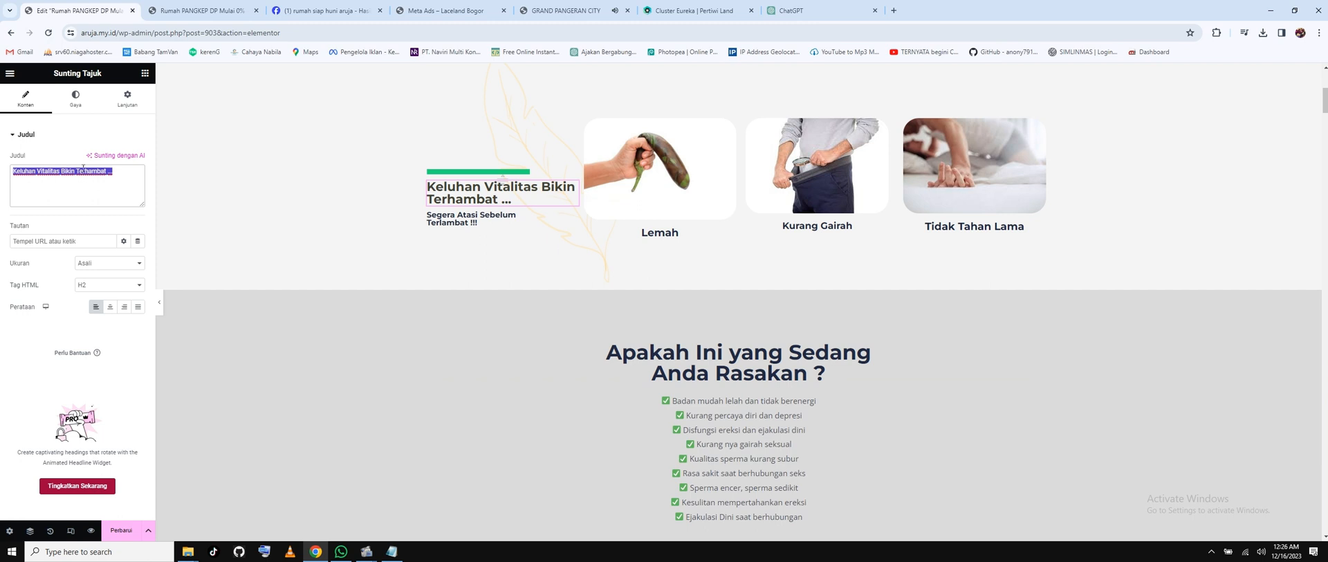
text(C)
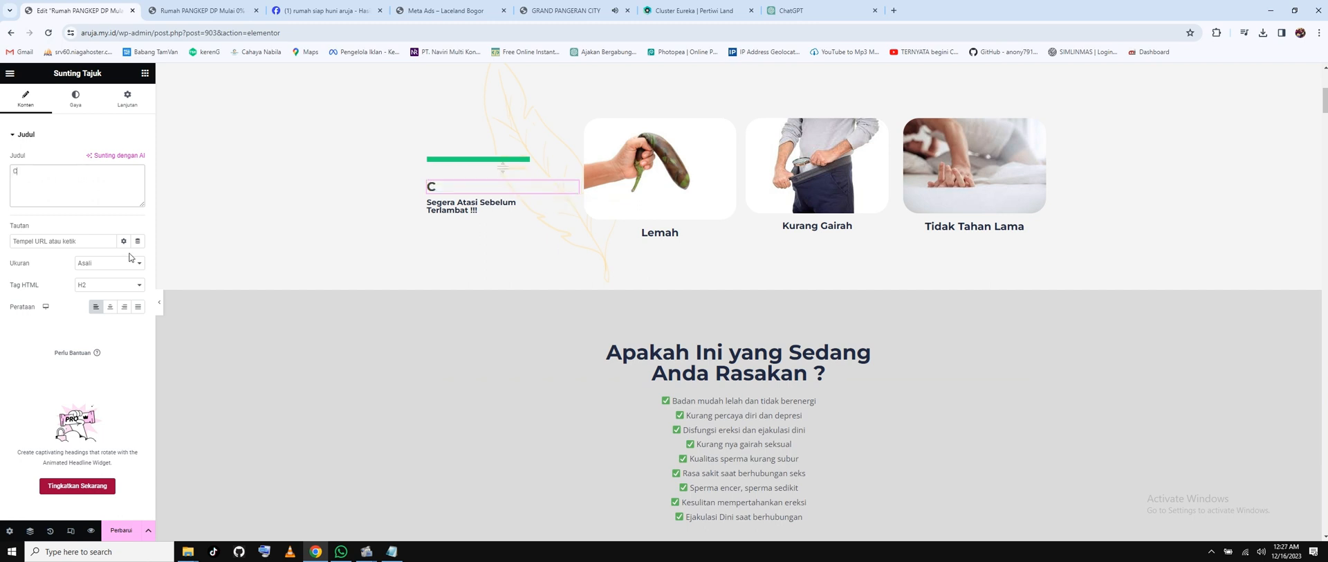
text(ari hunian )
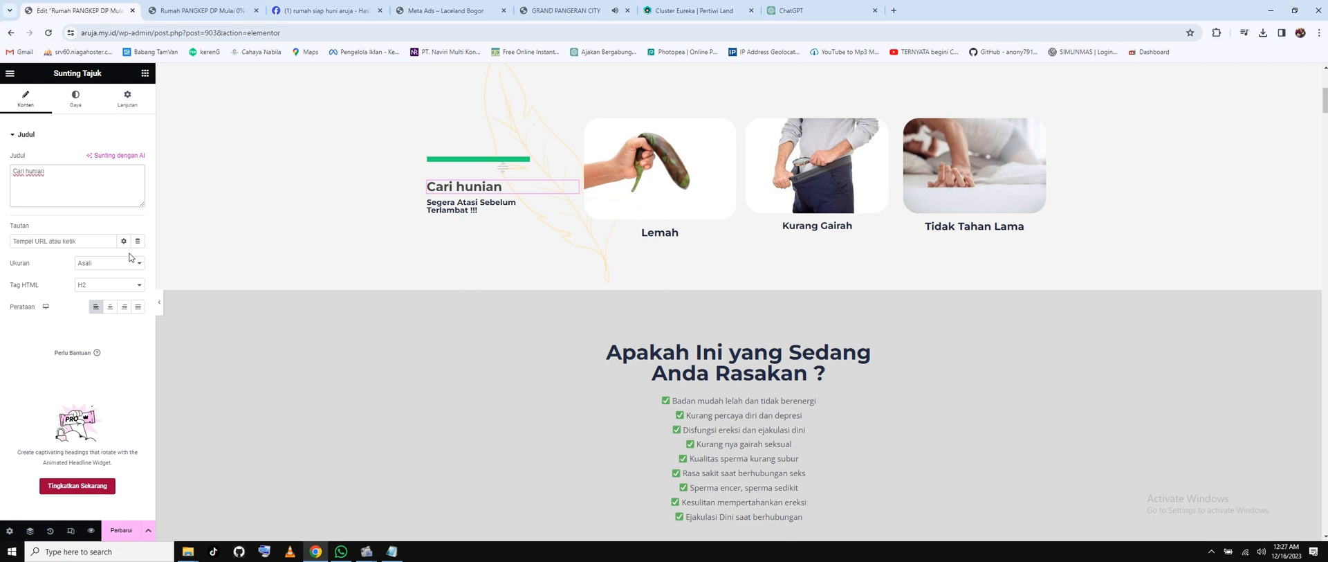
text(yang nyaman makin sult)
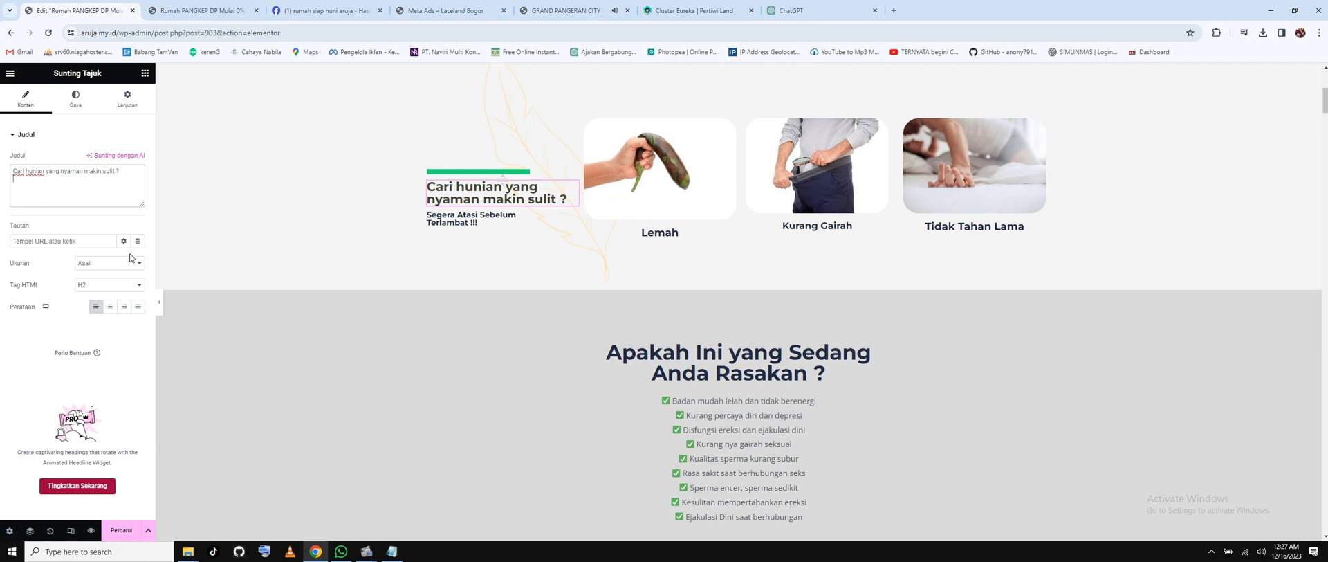
click(461, 228)
click(55, 231)
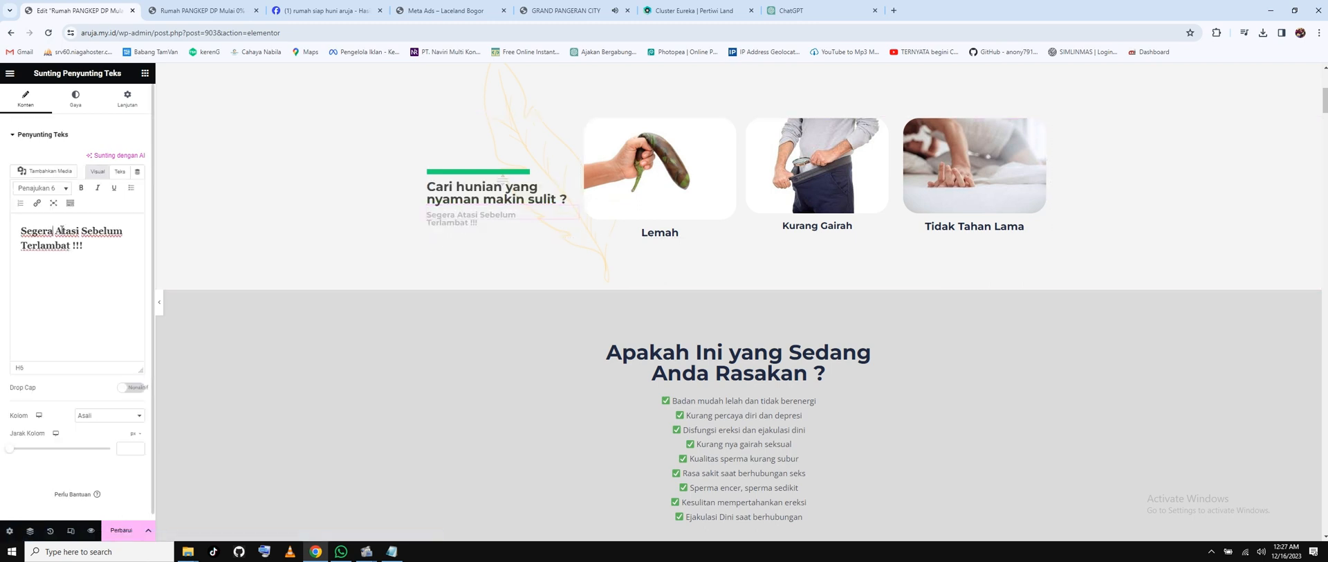
Change 'Atasi' to 'miliki' so the subheading reads 'Segera miliki Sebelum Terlambat !!!', and update the page.
double_click(61, 230)
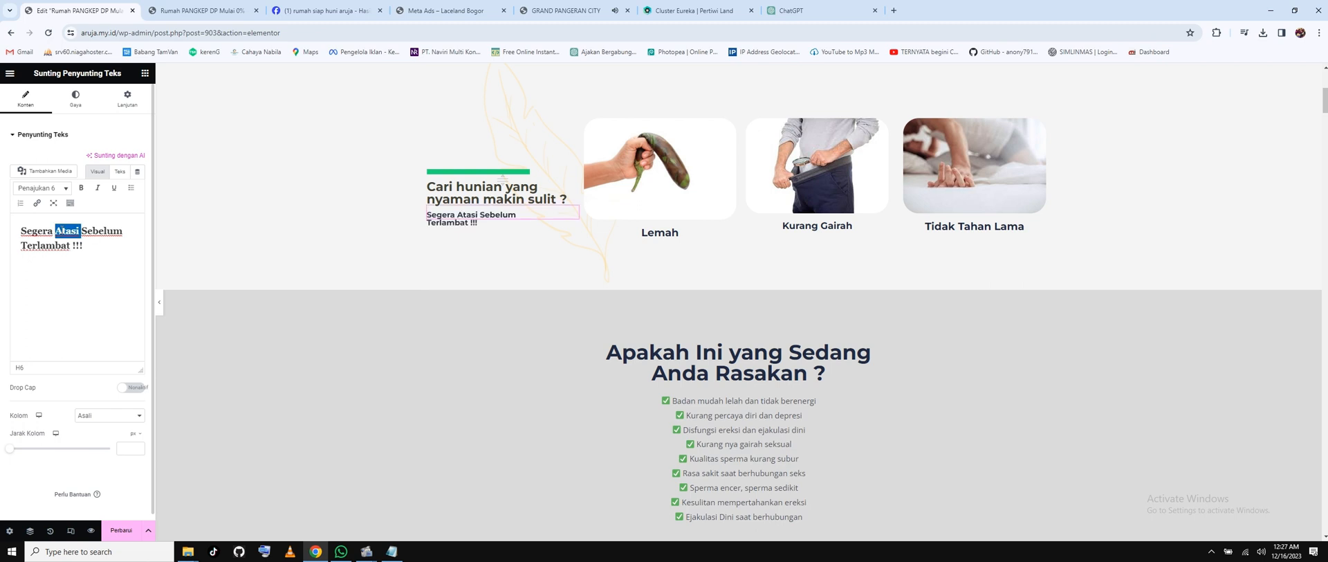
text(miliki)
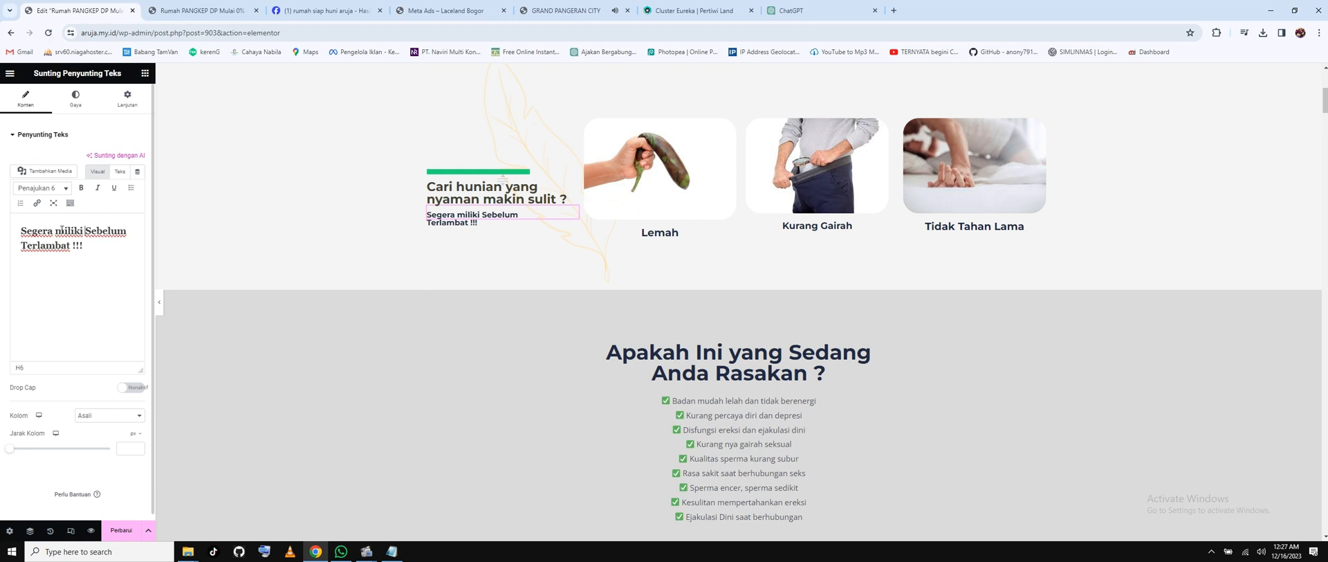
click(121, 529)
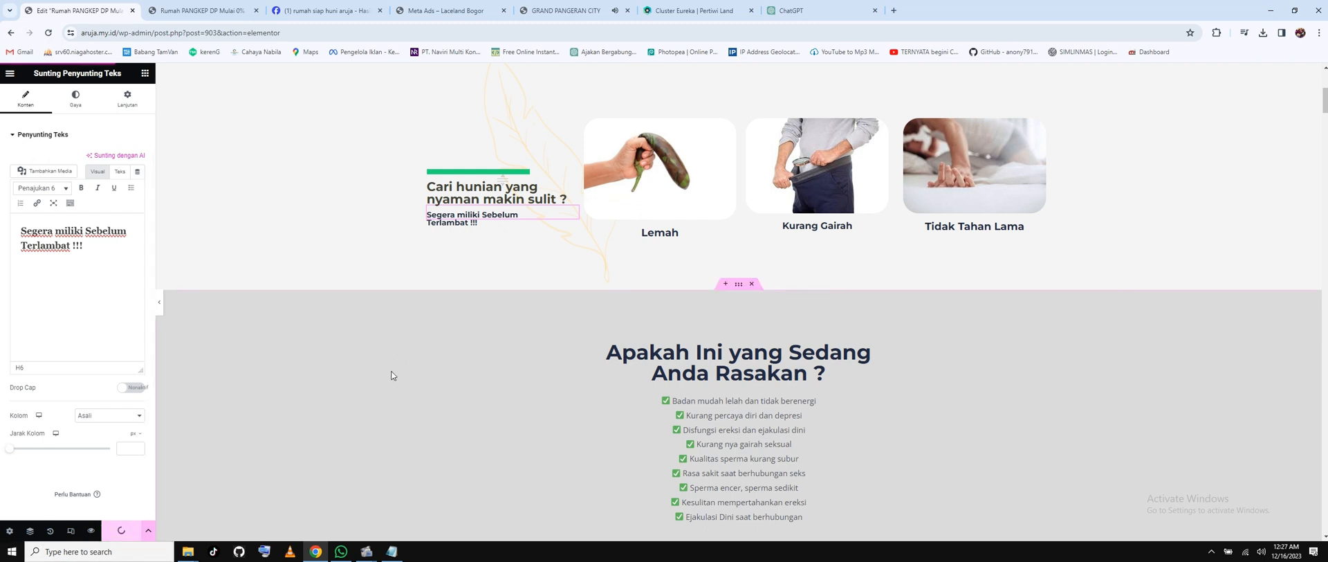
click(391, 551)
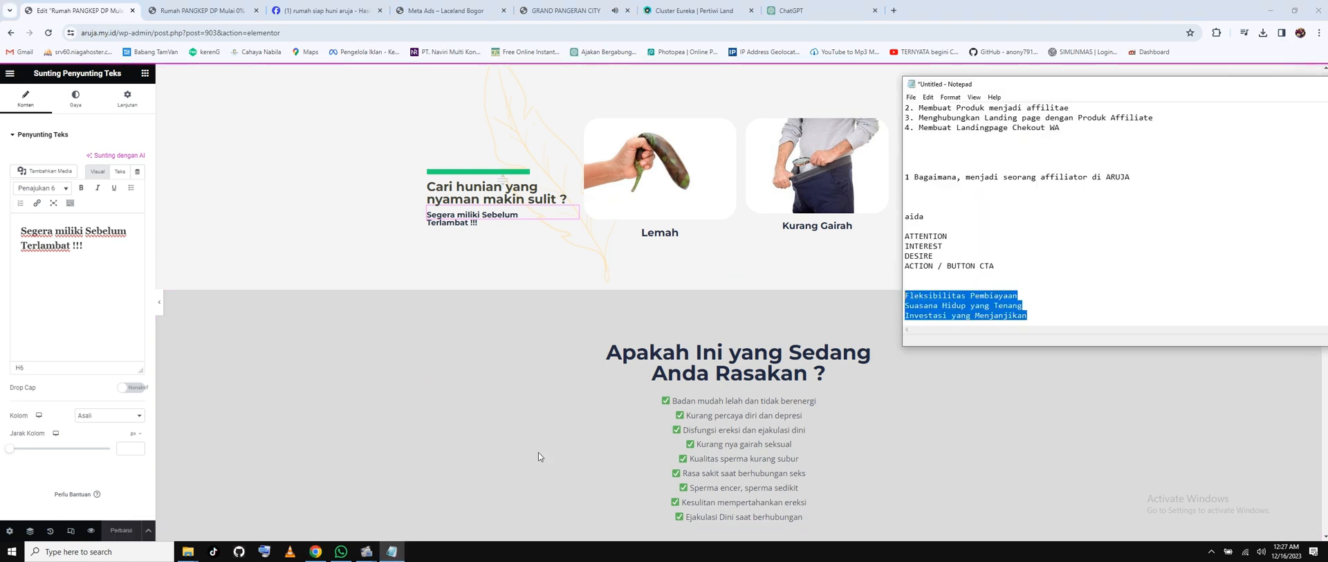
Add KAMU, KAU, JUAL and BELI on separate lines below the Notepad benefit list.
click(1068, 317)
key(Return)
key(Return)
key(Return)
key(Return)
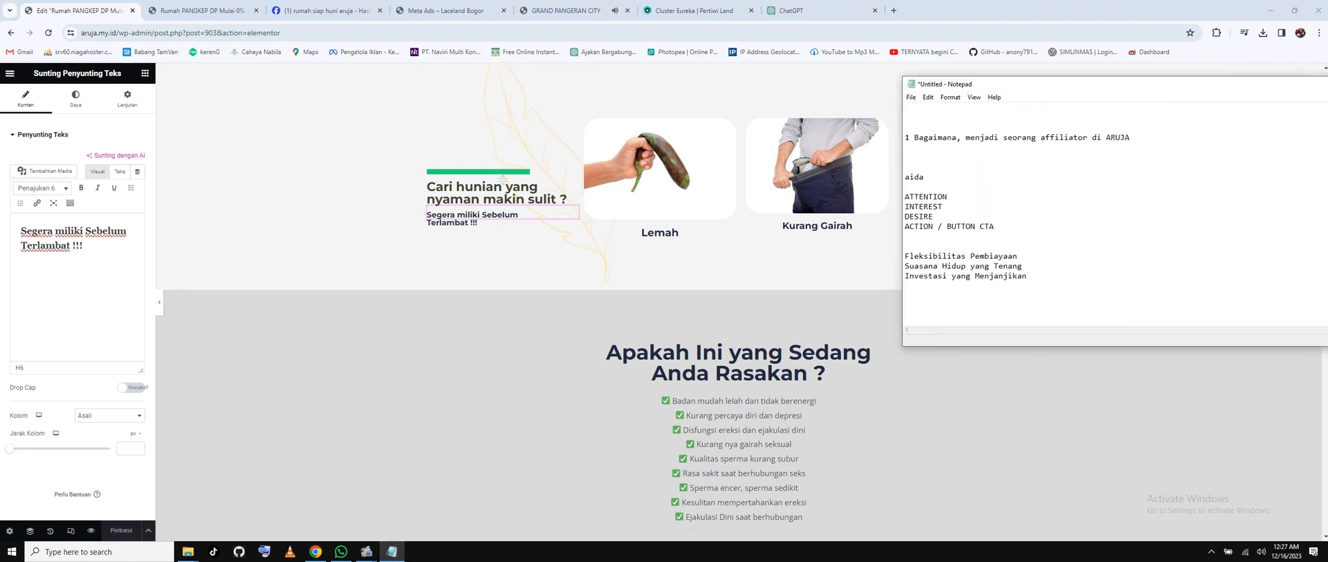
text(KAMU)
key(Return)
text(KAU)
key(Return)
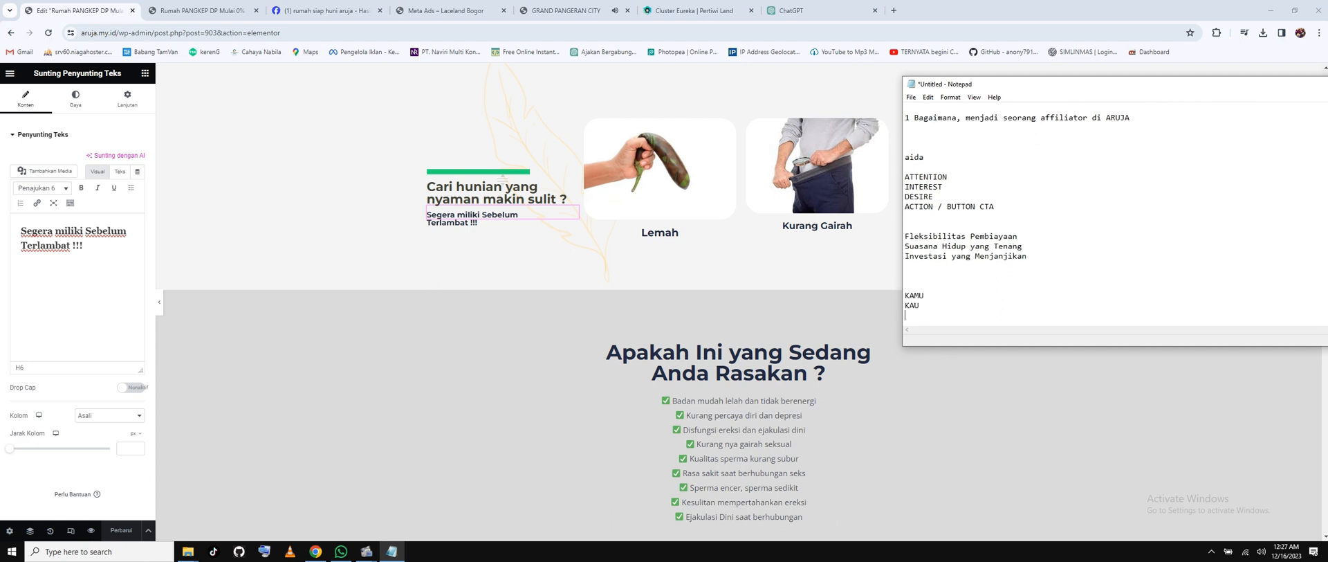
text(JUAL)
key(Return)
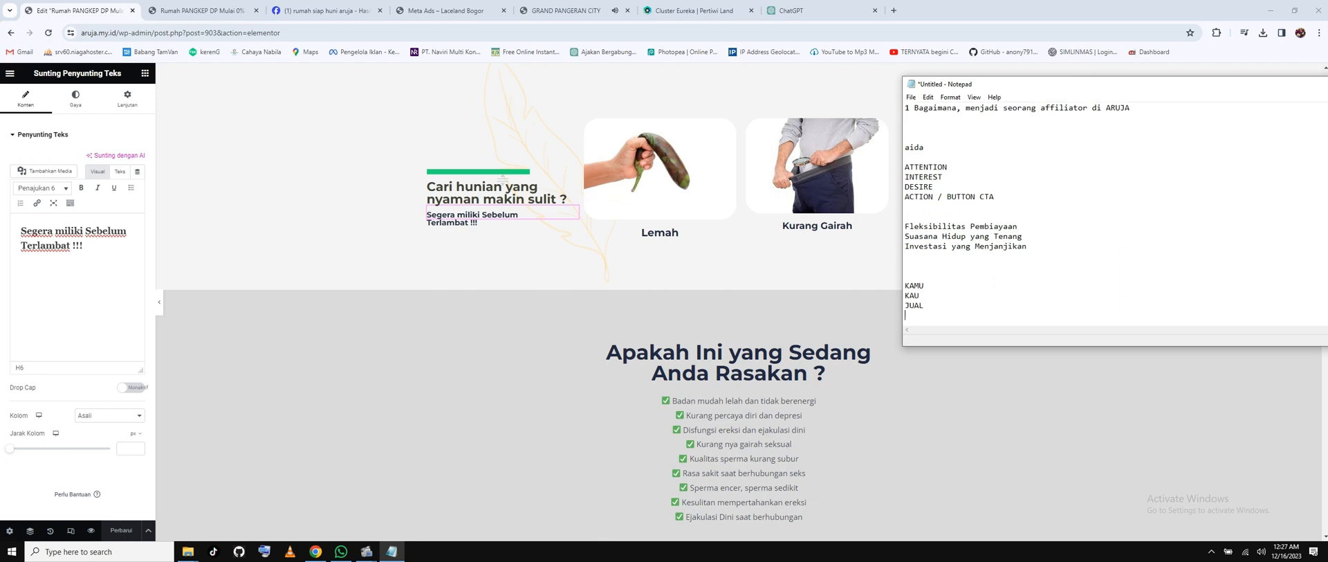
text(BELI)
key(Return)
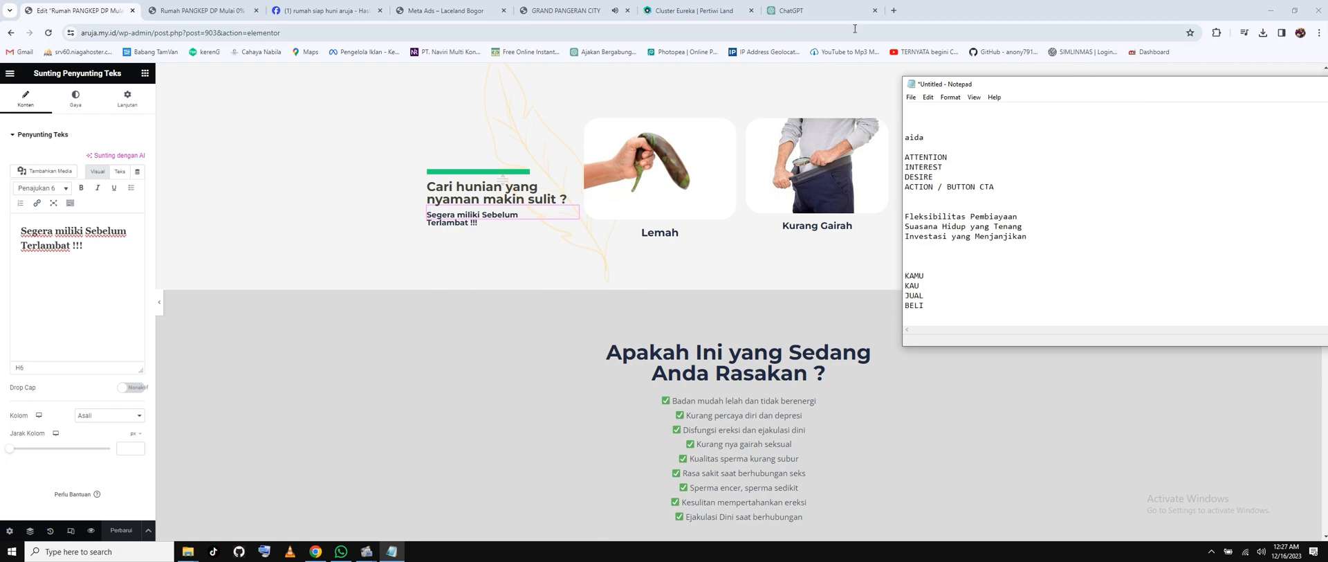
click(816, 13)
Ask ChatGPT 'kata yang harus di hindari pada copywriting'.
scroll(649, 371, down, 2)
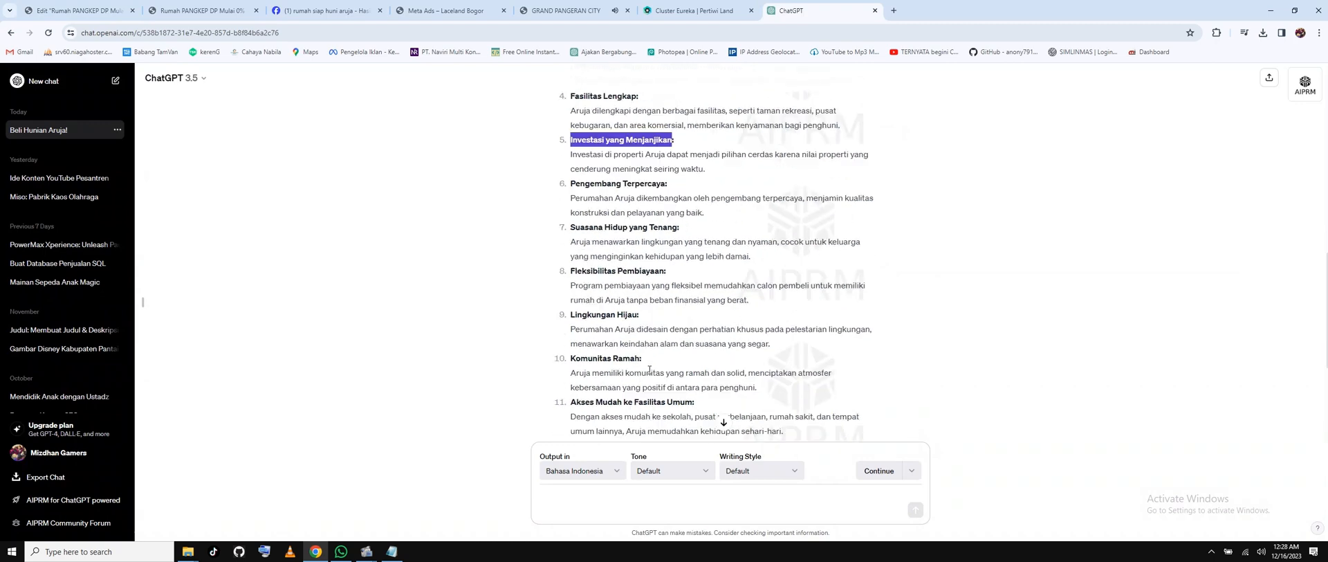
scroll(649, 371, down, 2)
click(600, 511)
text(ka)
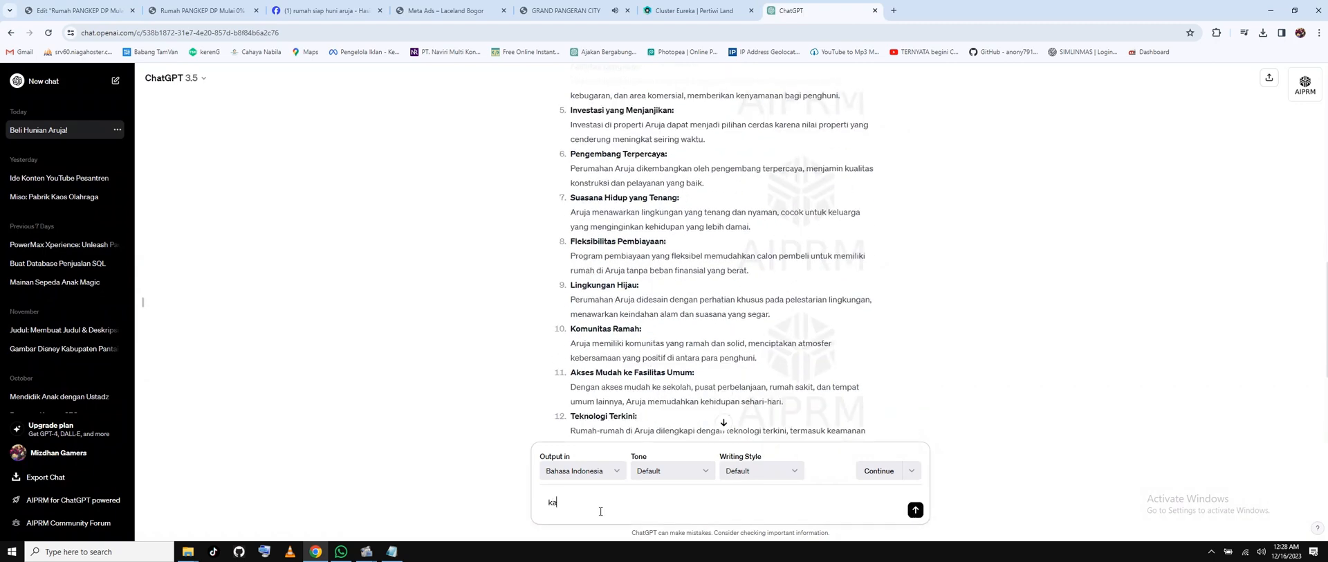
text(ta yang harus di hindari pada copywriting)
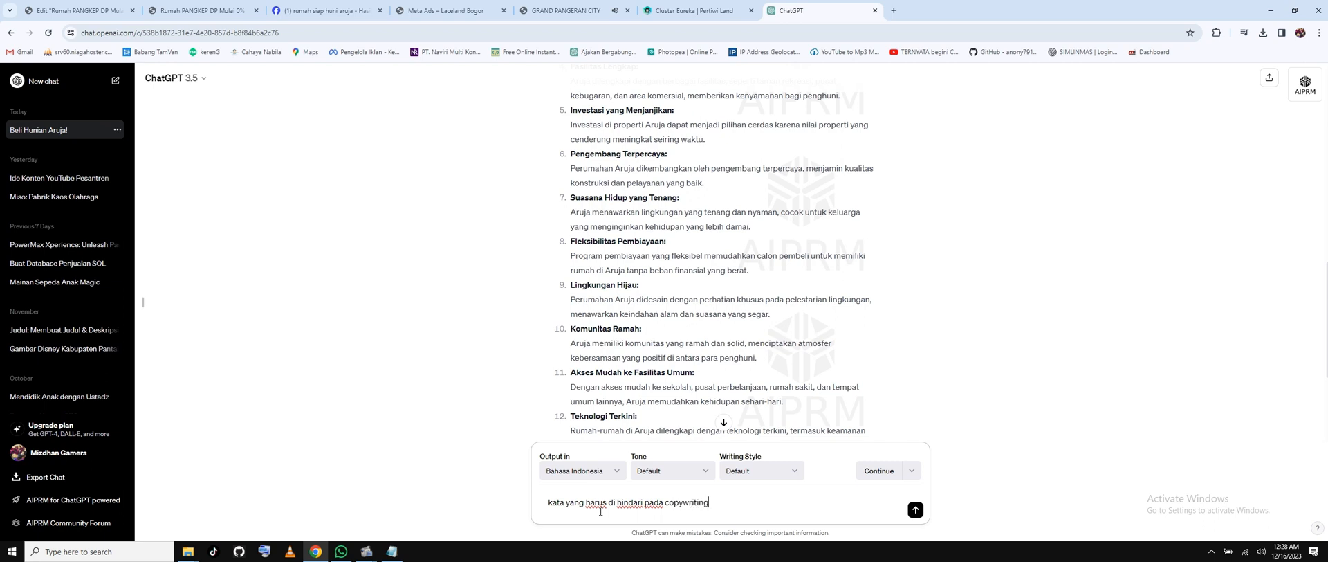
key(Return)
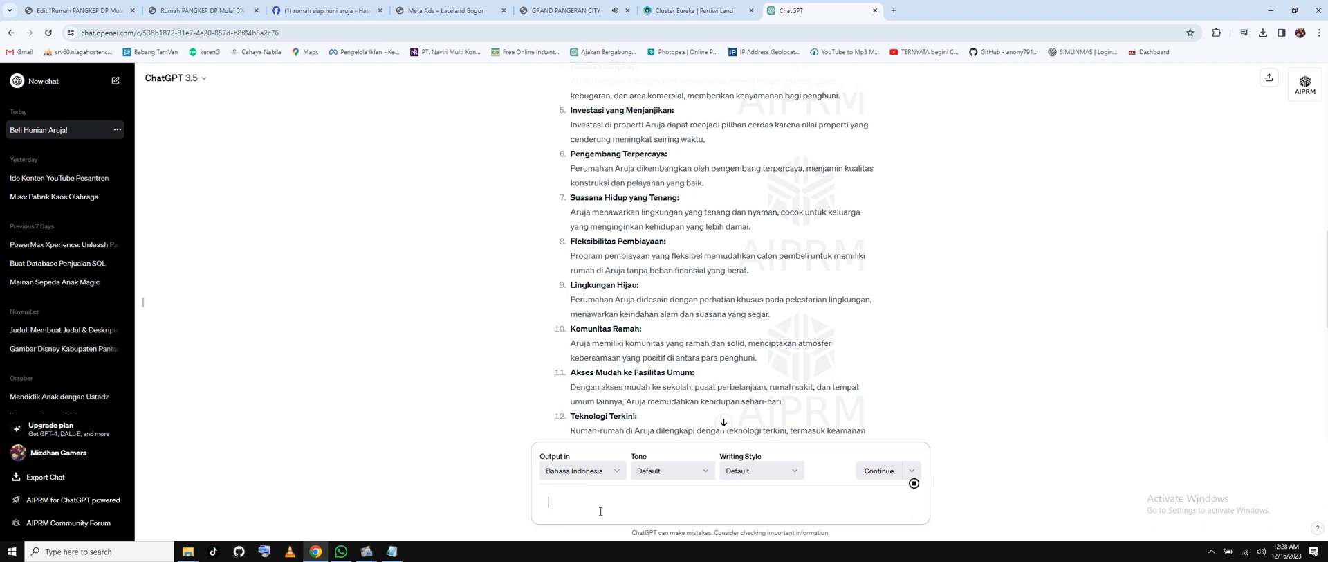
Read through ChatGPT's 15 words to avoid, from 'Mahal' to 'Menipu'.
scroll(698, 173, down, 5)
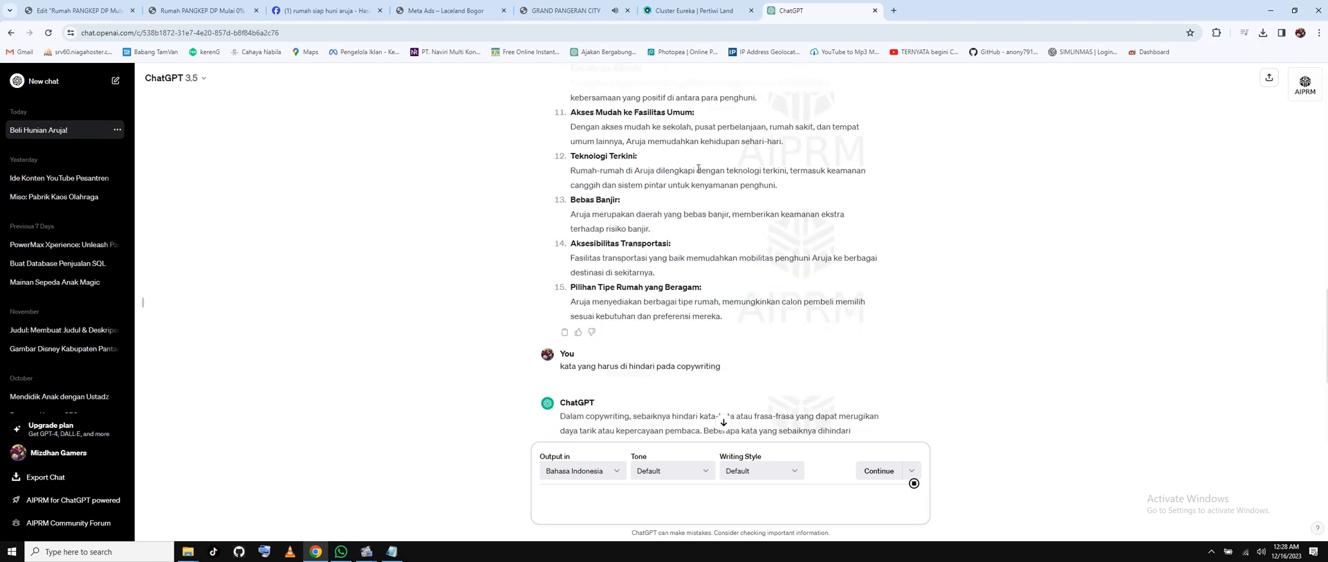
scroll(614, 258, down, 2)
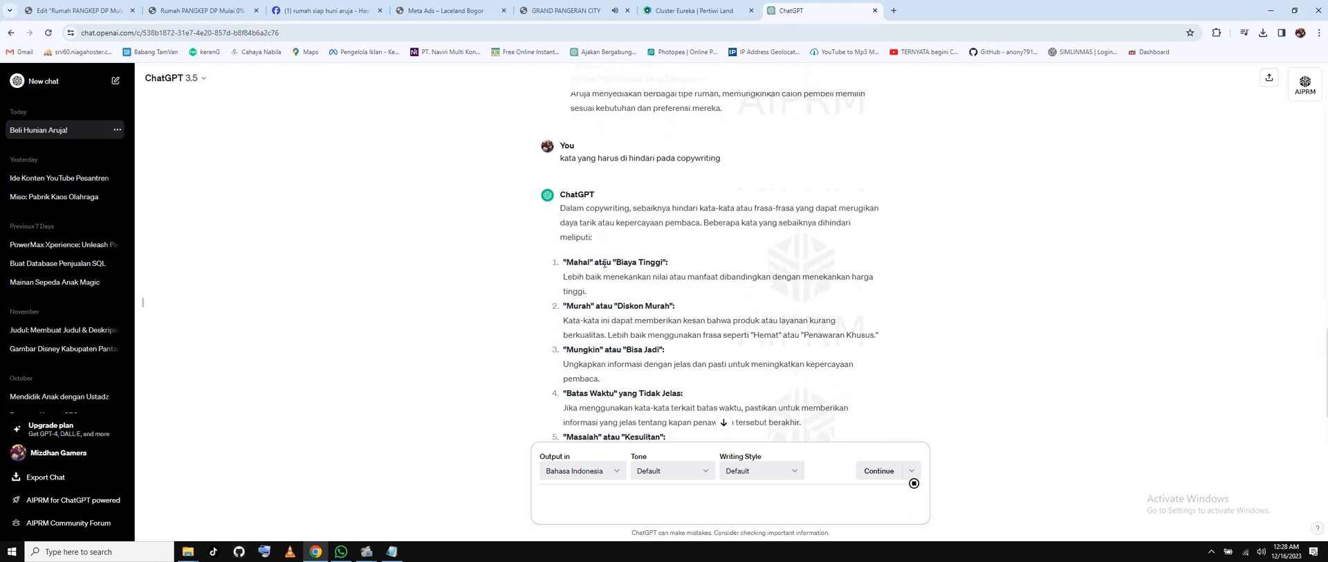
scroll(614, 257, down, 2)
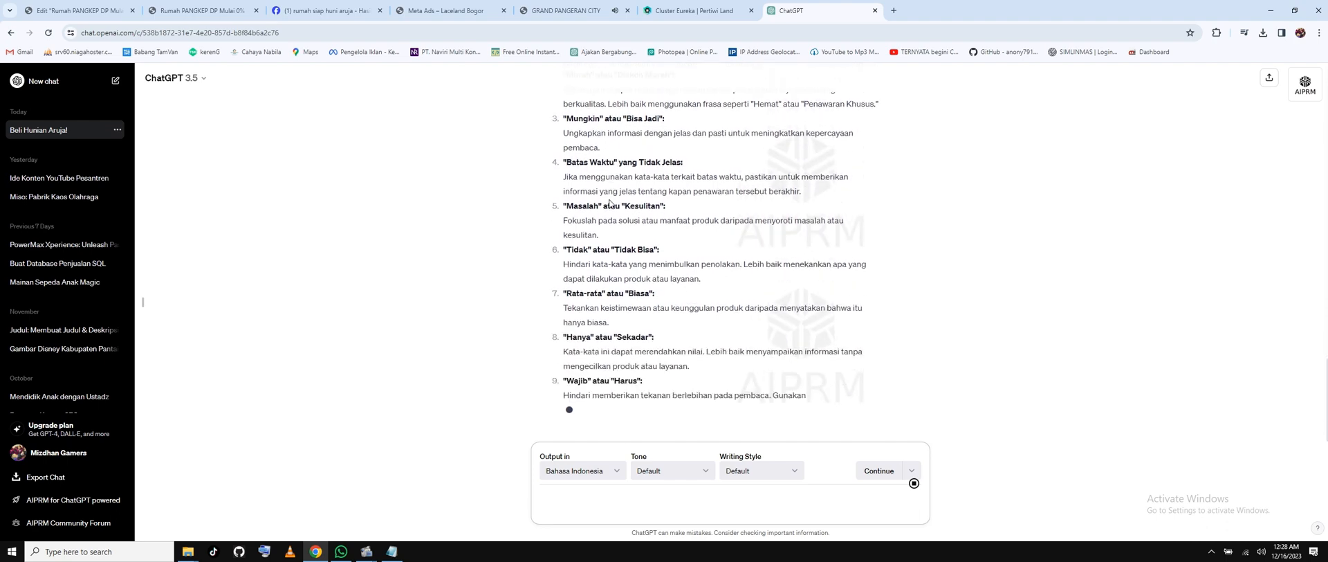
scroll(610, 203, up, 2)
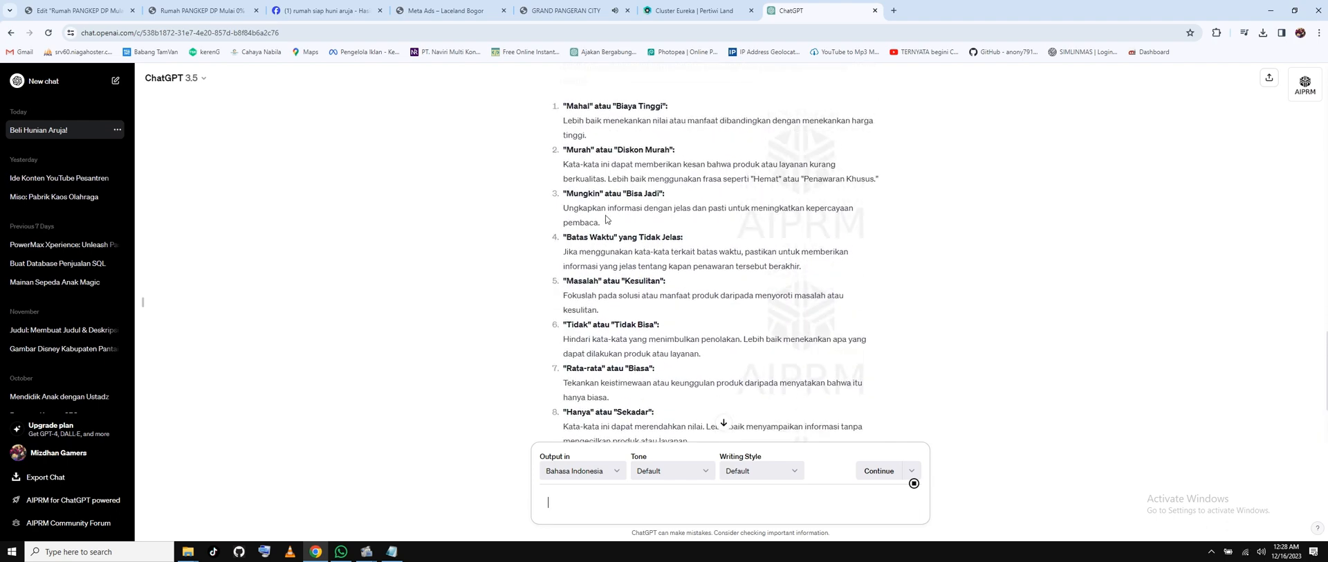
scroll(606, 245, up, 1)
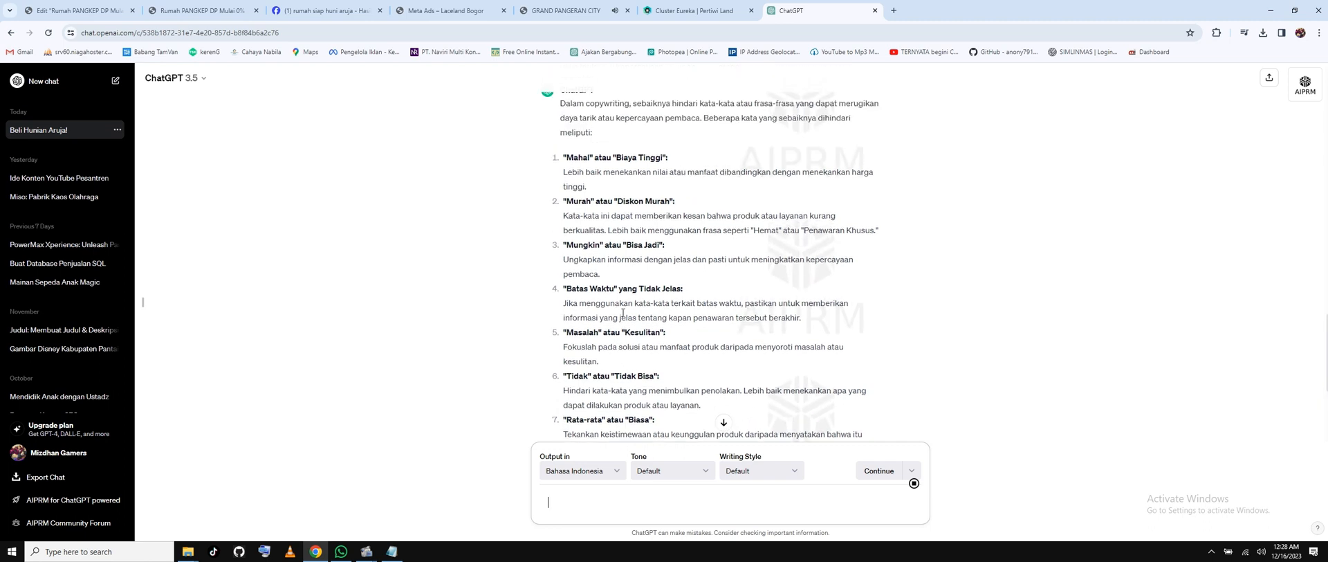
double_click(575, 201)
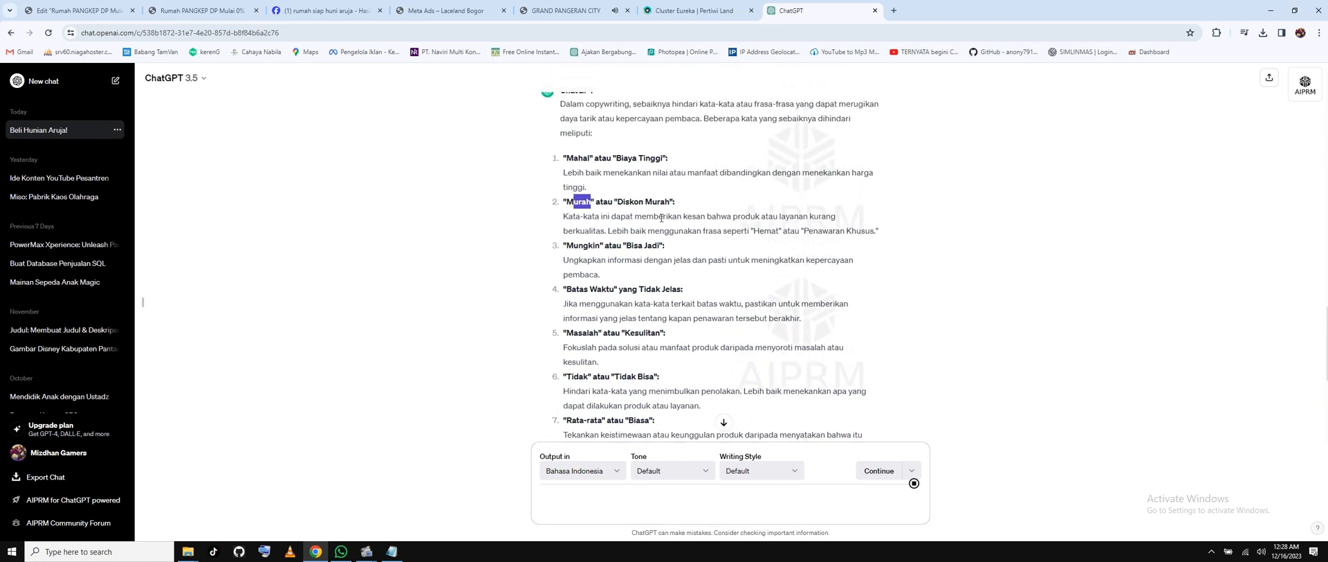
click(639, 211)
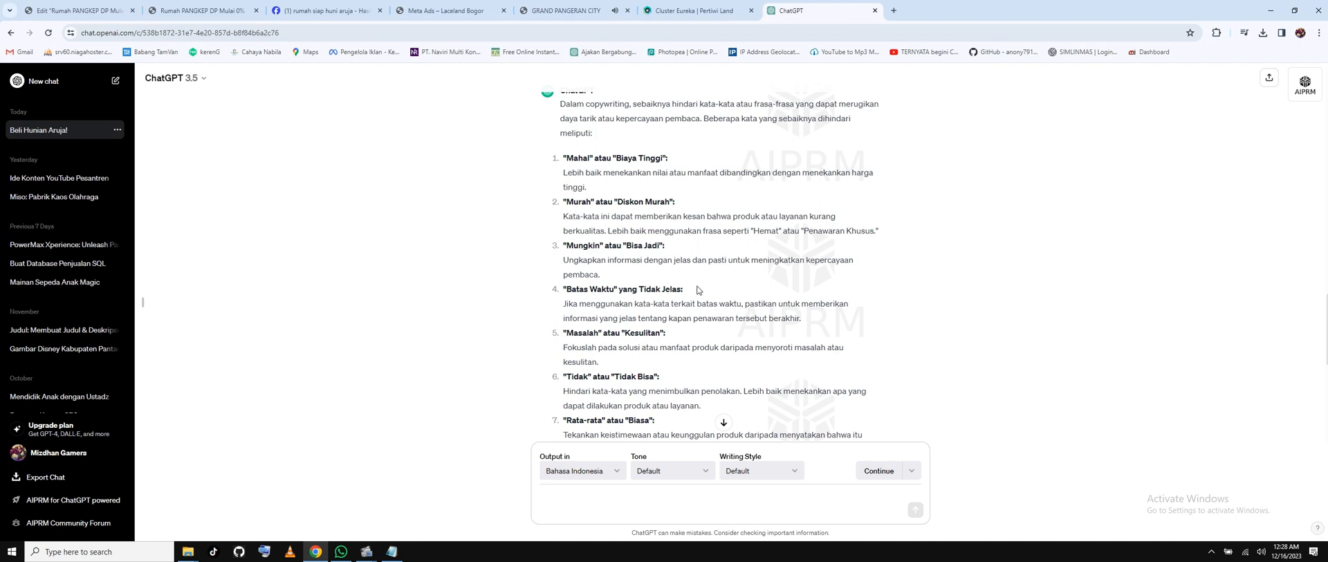
scroll(697, 289, down, 2)
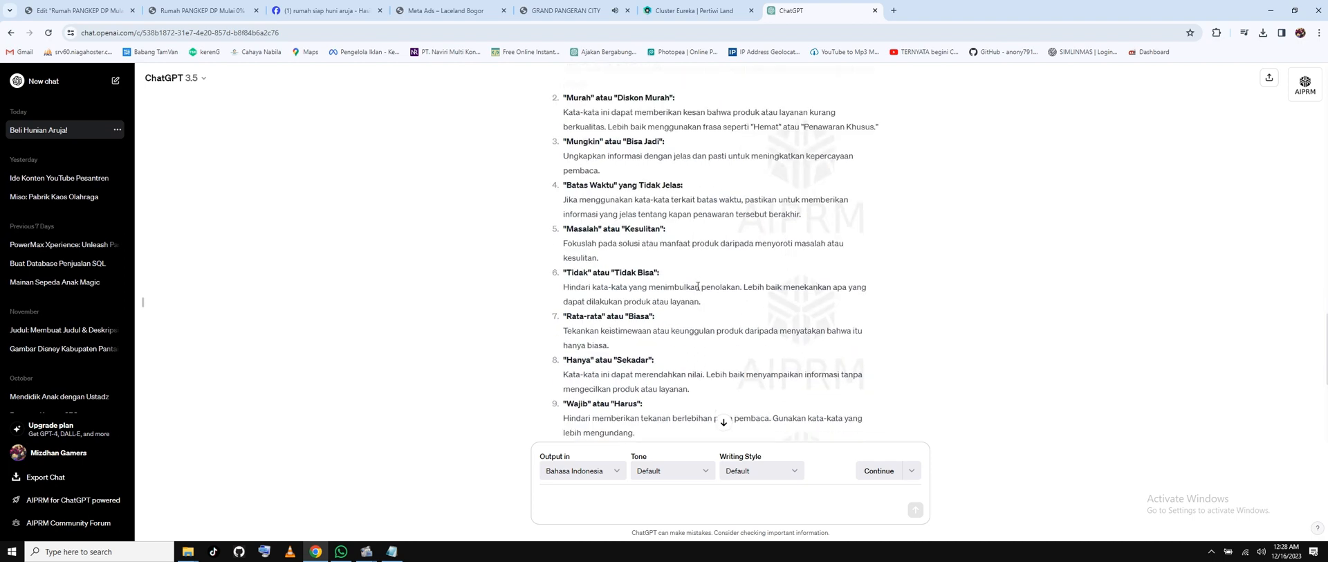
scroll(697, 286, down, 4)
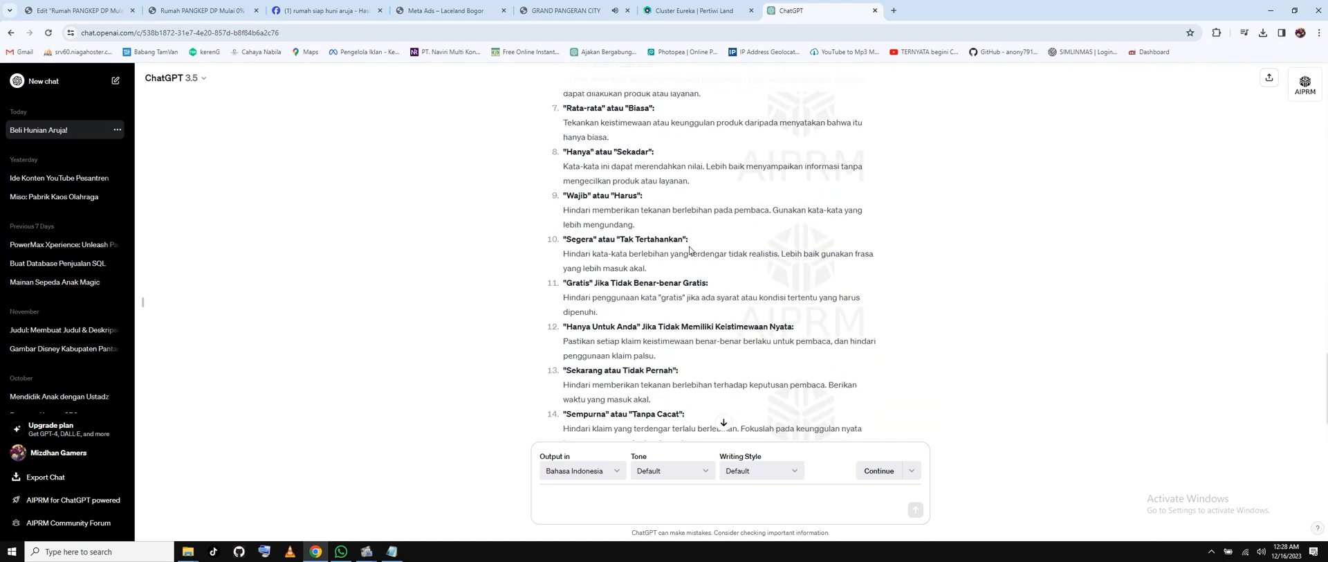
scroll(690, 250, down, 1)
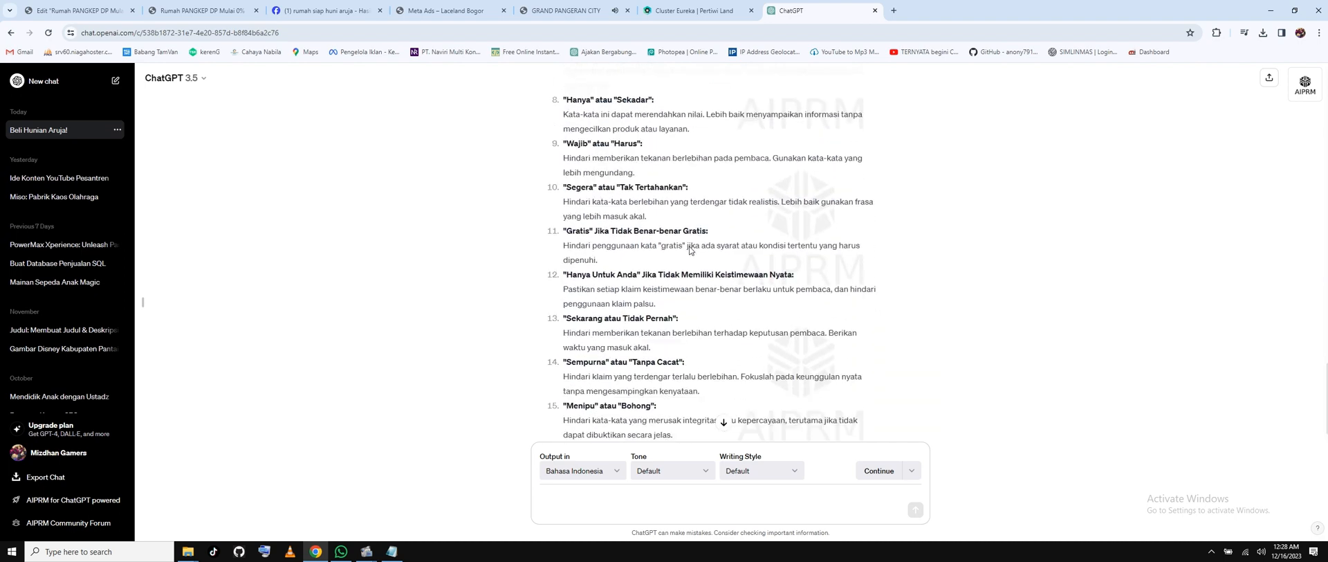
scroll(647, 331, down, 1)
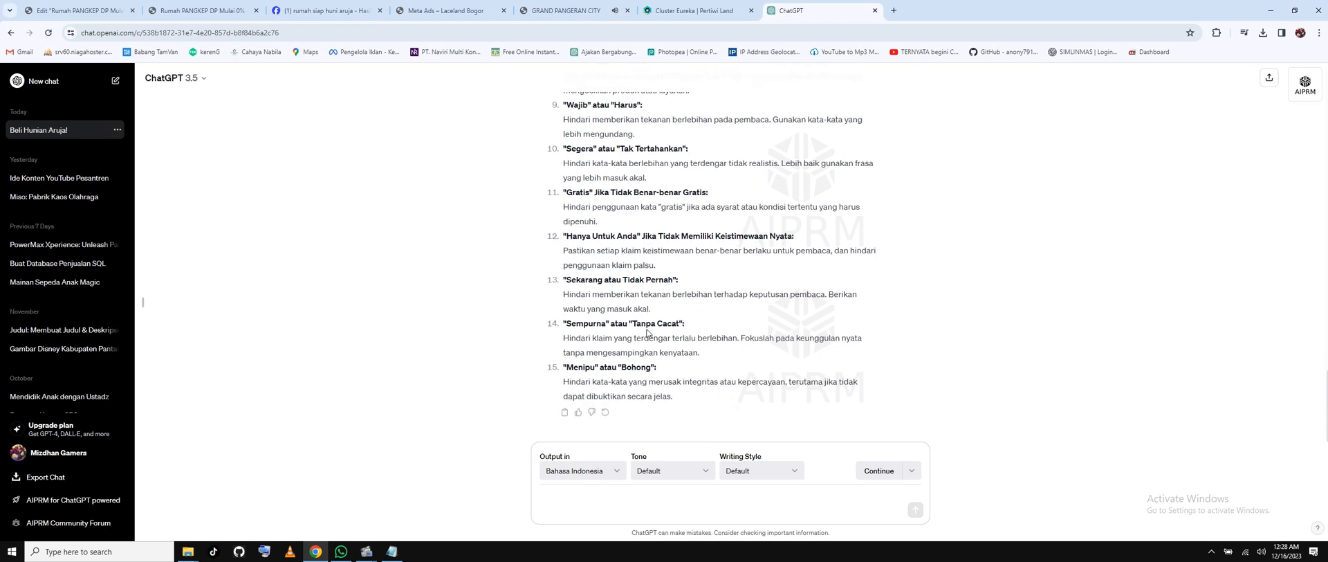
scroll(639, 298, up, 8)
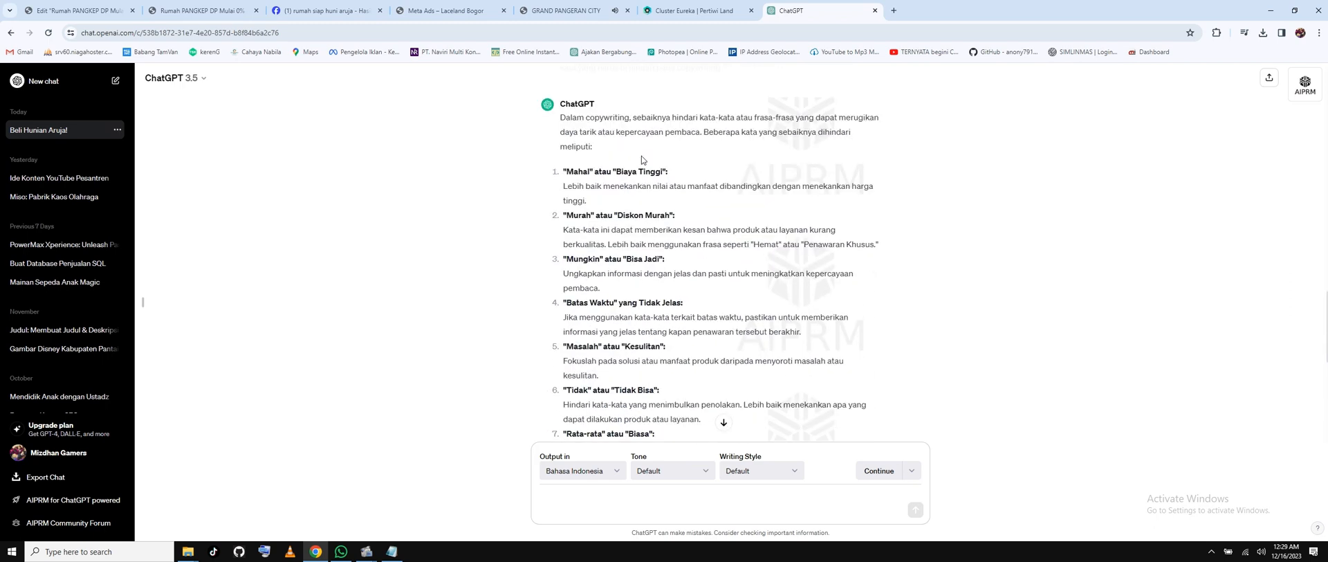
click(76, 11)
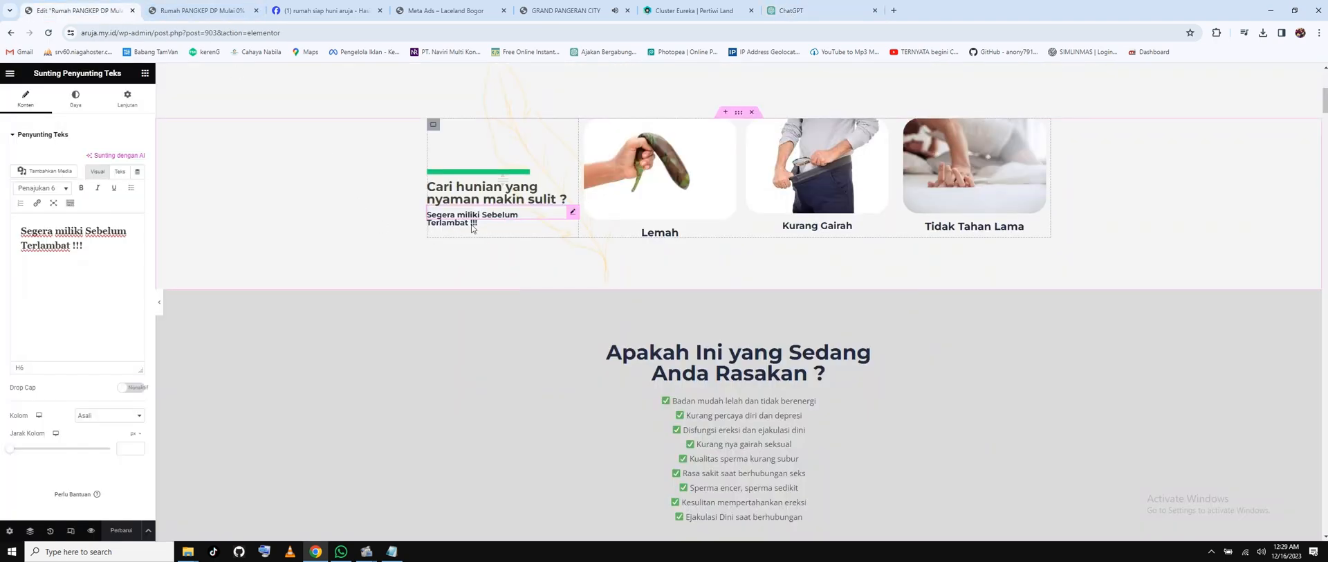
Replace the image above 'Lemah' with the dining-room photo from the media library.
click(658, 194)
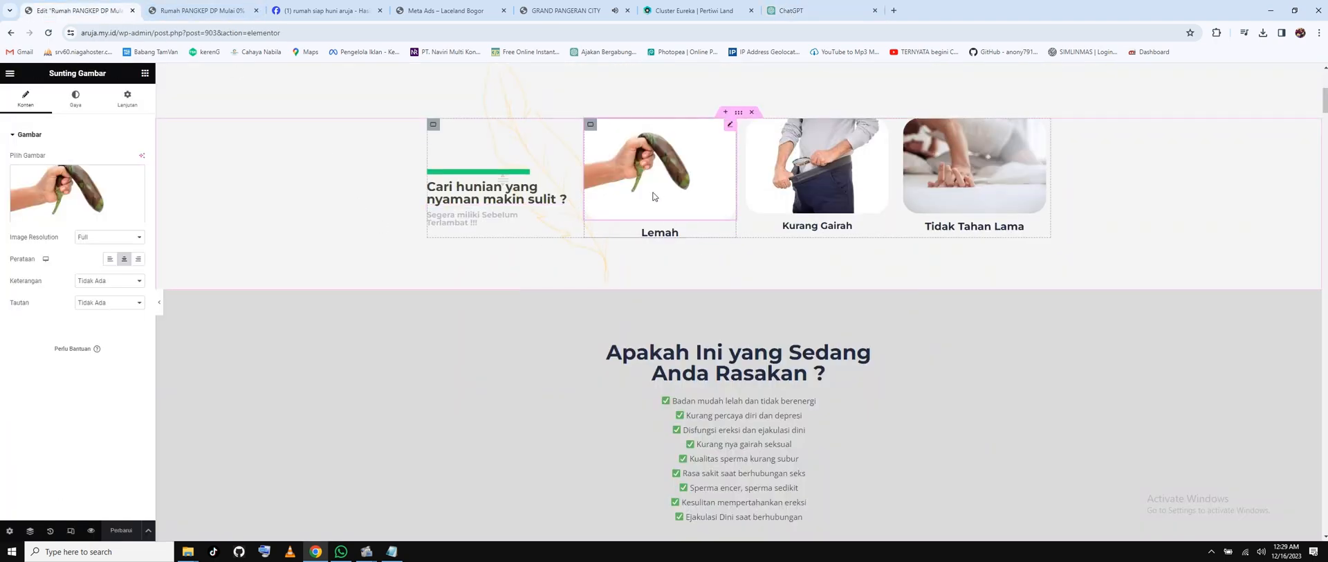
click(77, 222)
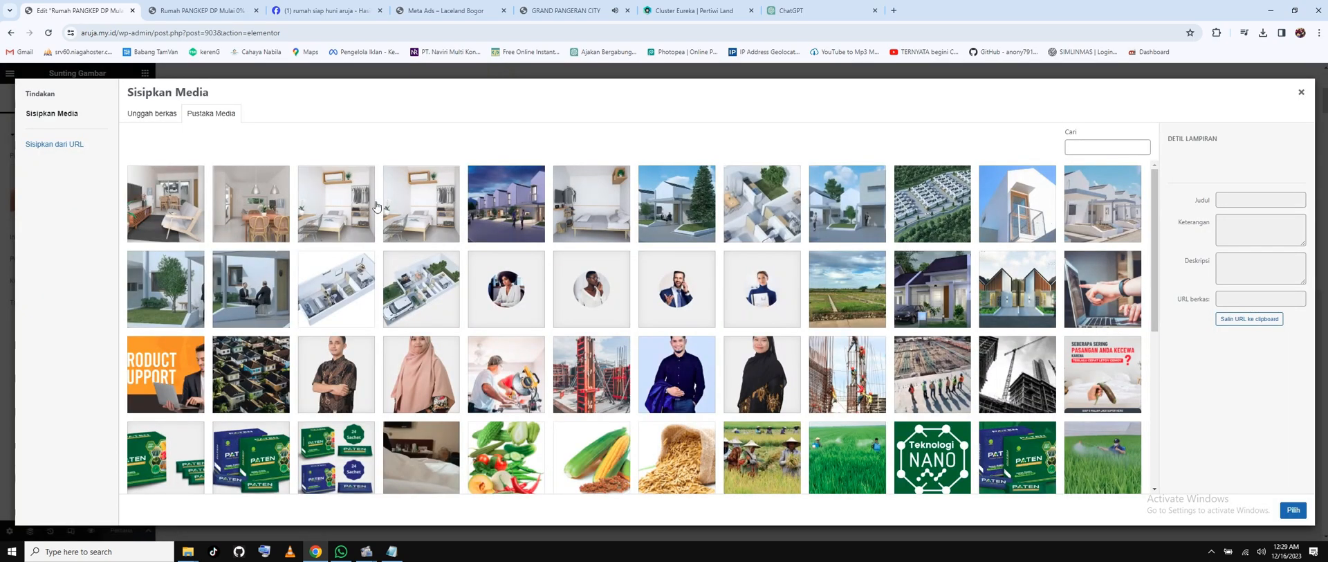
click(266, 217)
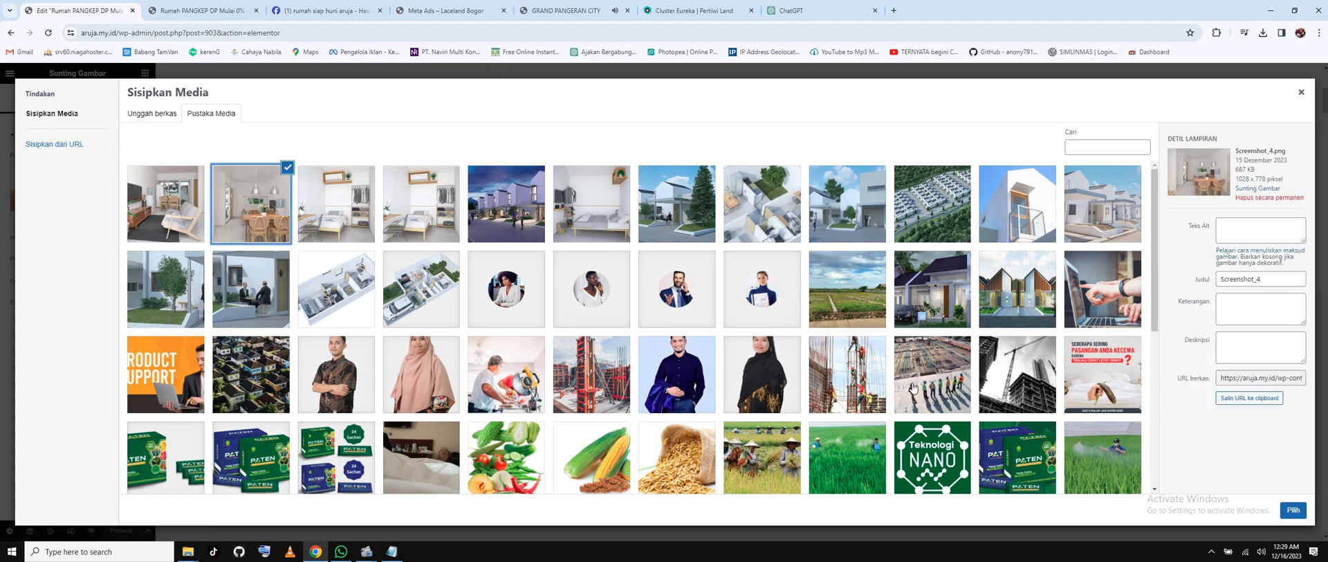
click(1293, 510)
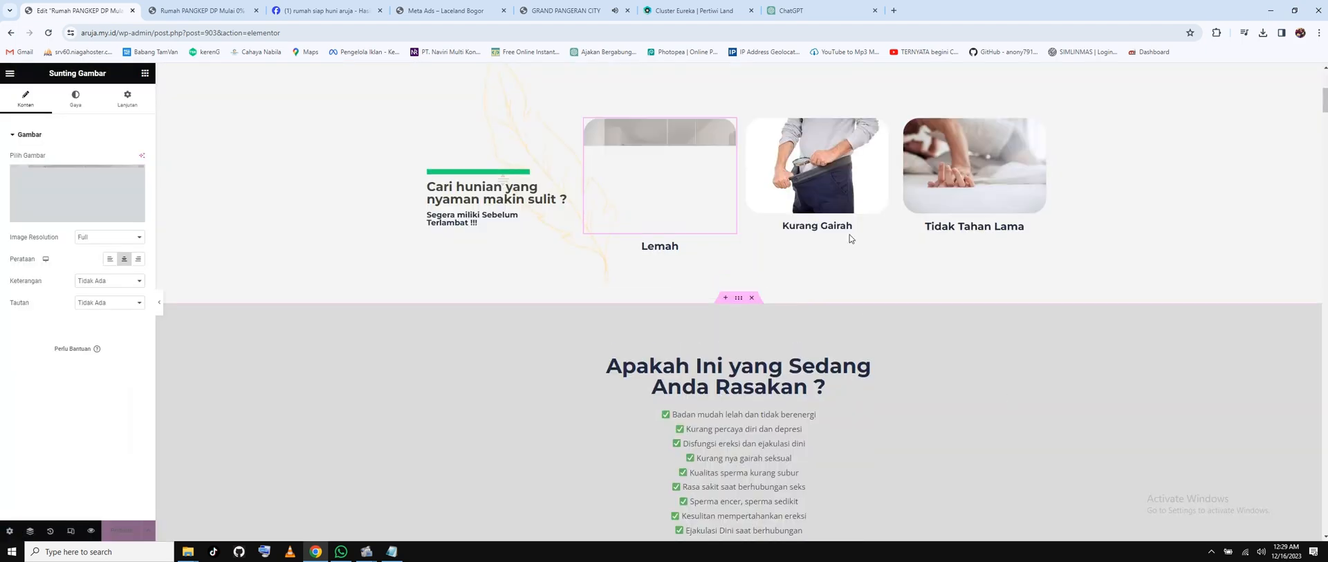
Replace the 'Kurang Gairah' and 'Tidak Tahan Lama' images with two bedroom photos.
click(815, 177)
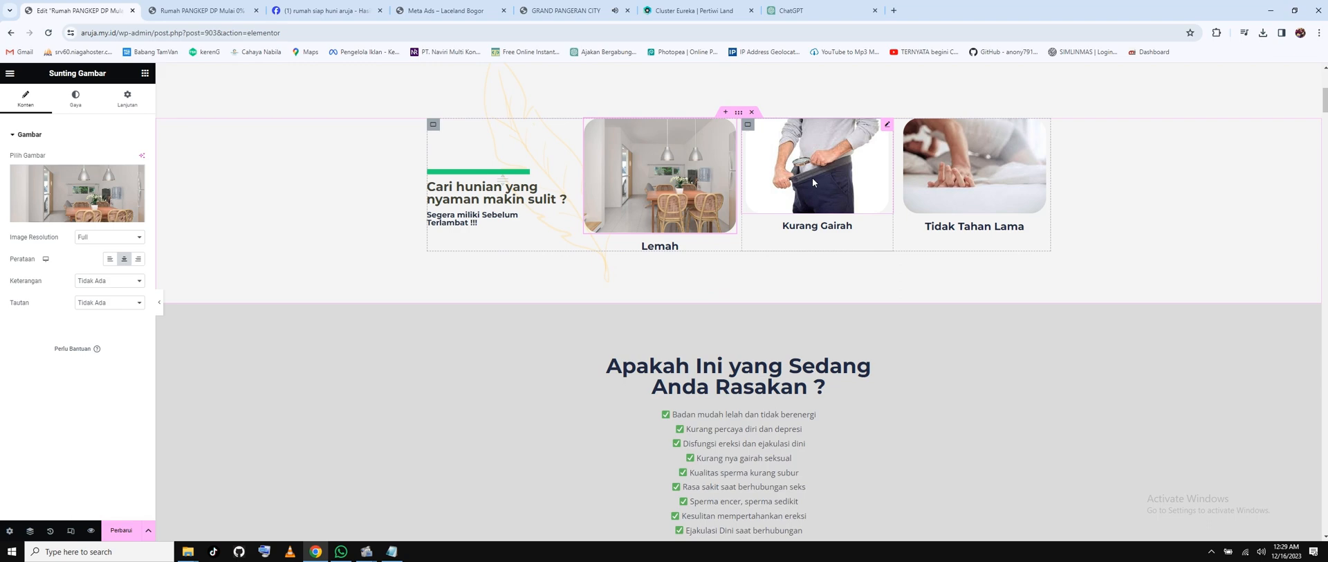
click(76, 218)
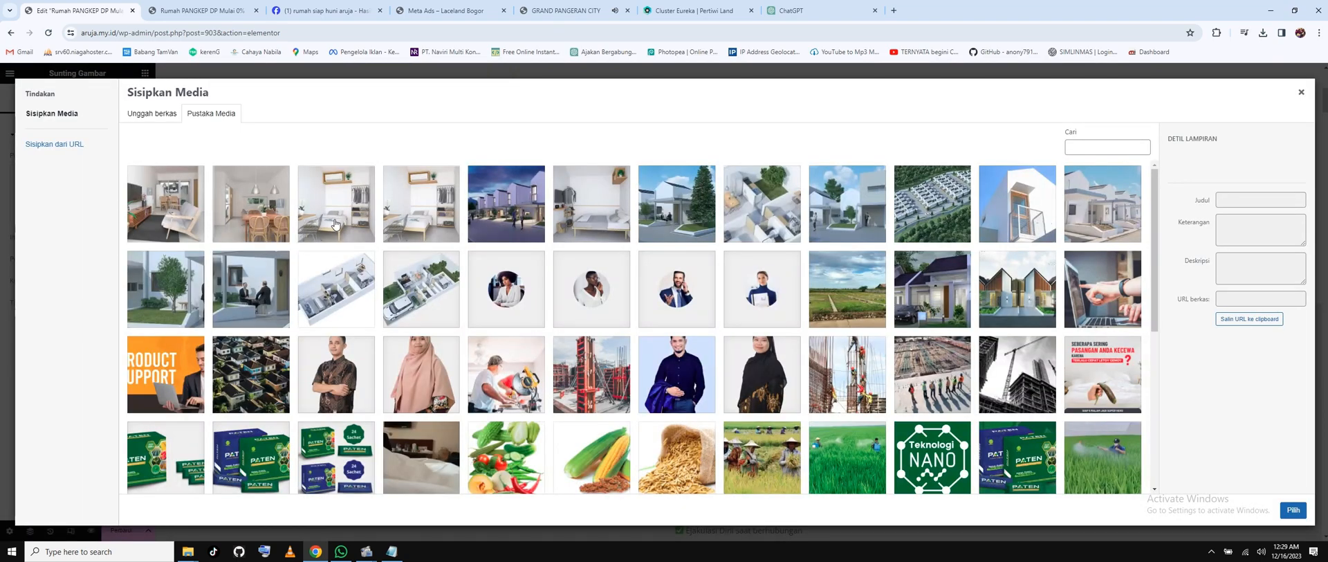
click(336, 223)
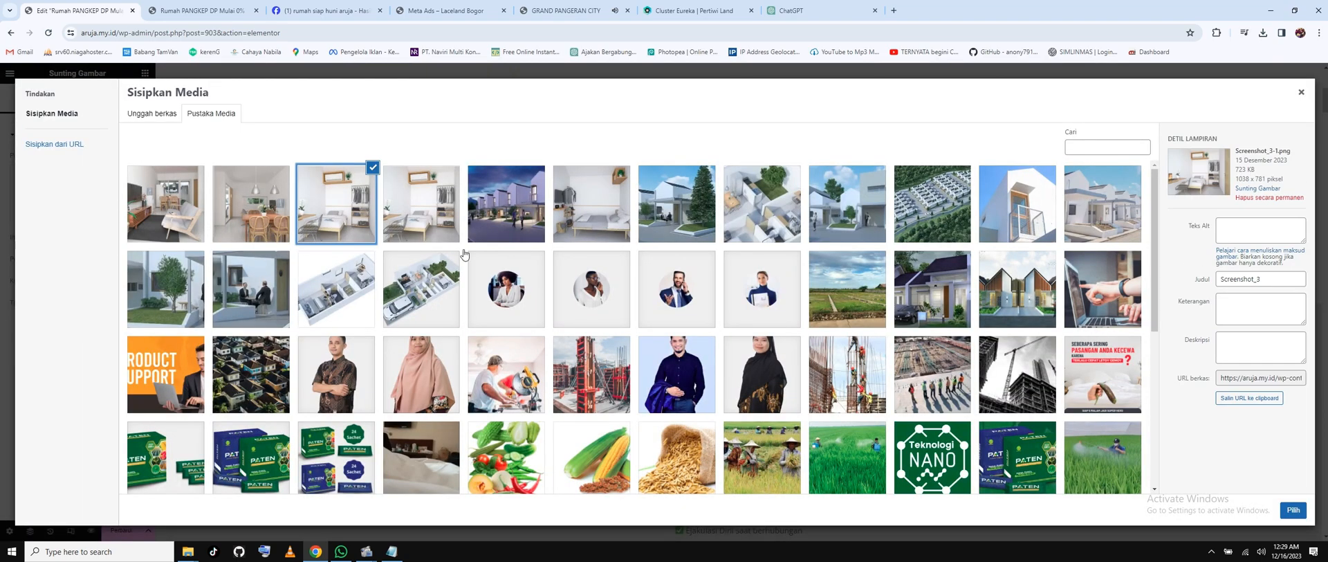
click(1293, 509)
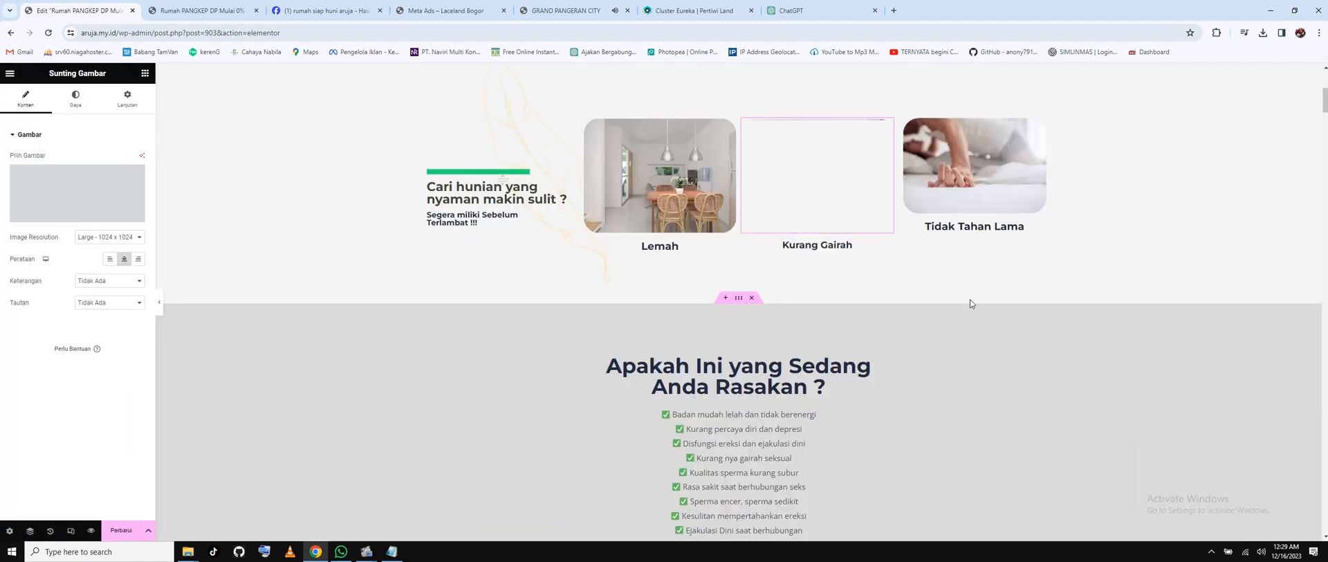
click(947, 195)
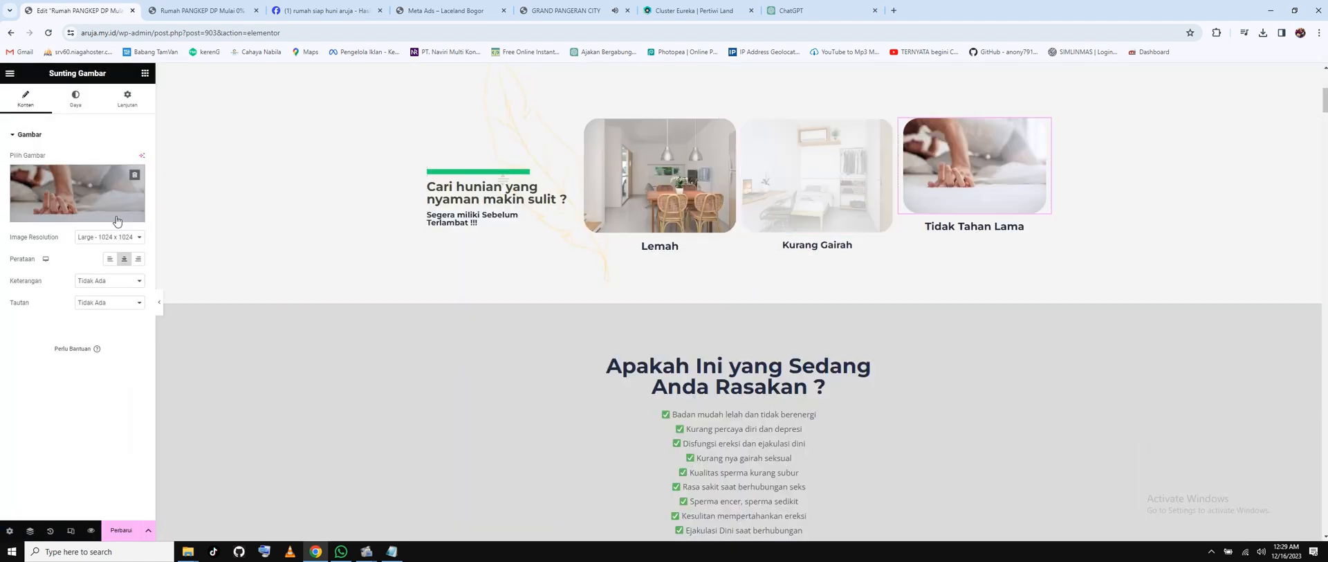
click(92, 219)
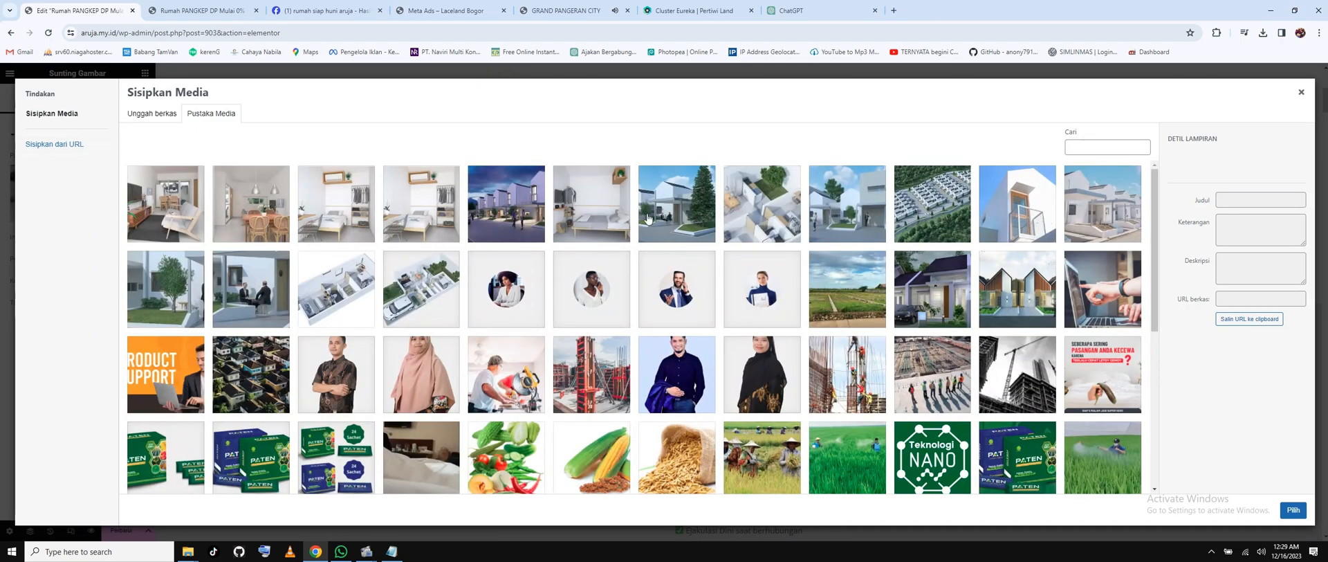
click(595, 218)
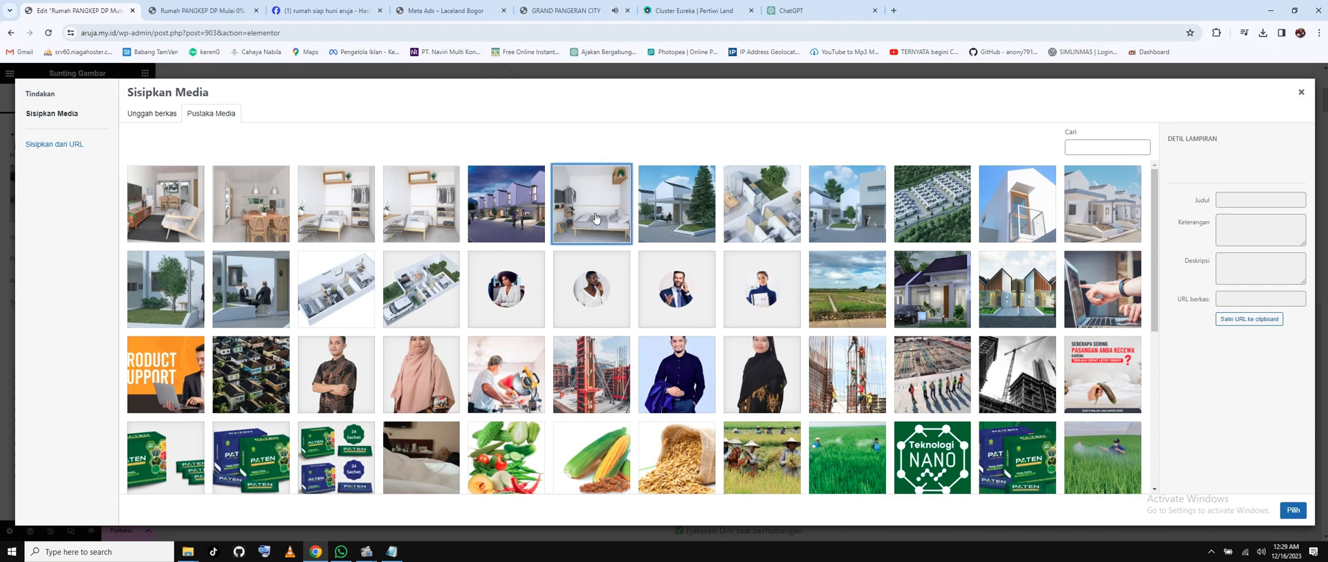
click(1292, 510)
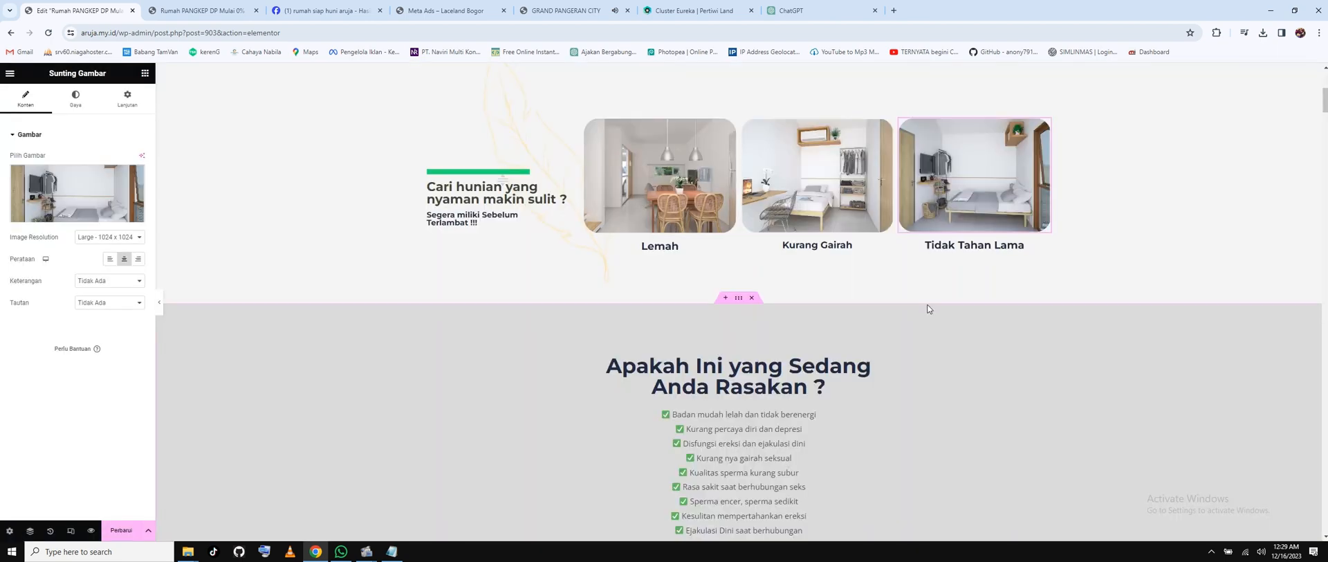
click(660, 252)
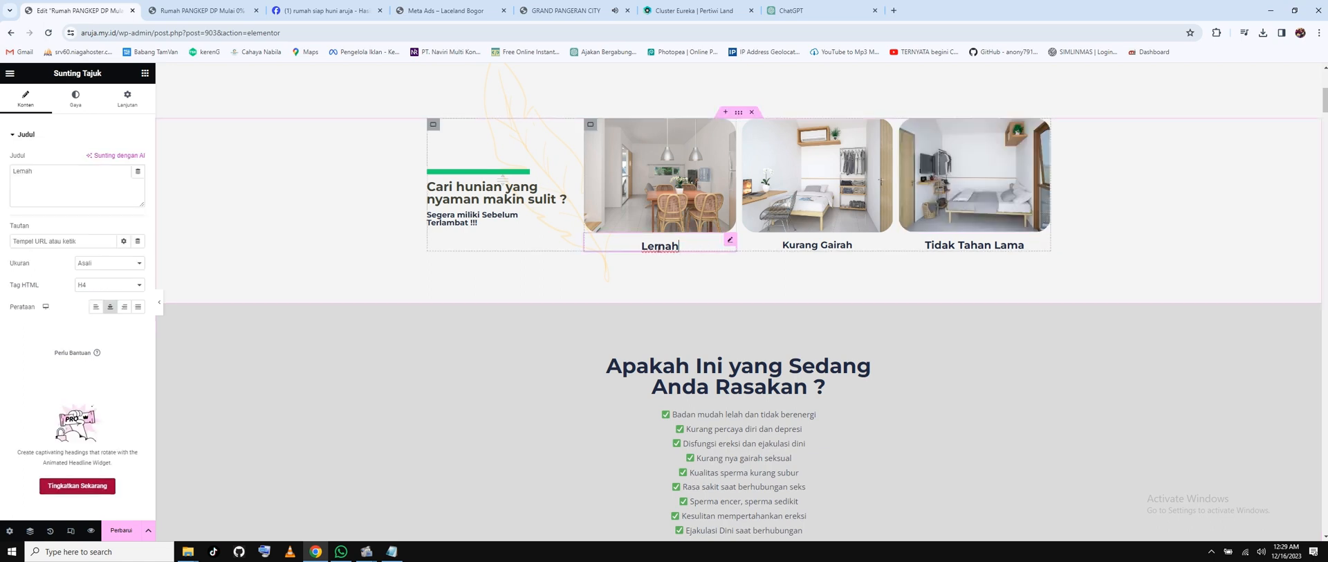
Rename the captions 'Lemah', 'Kurang Gairah' and 'Tidak Tahan Lama' to 'Ruang Makan', 'Kamar Tidur Anak' and 'Kamar Utama'.
double_click(659, 247)
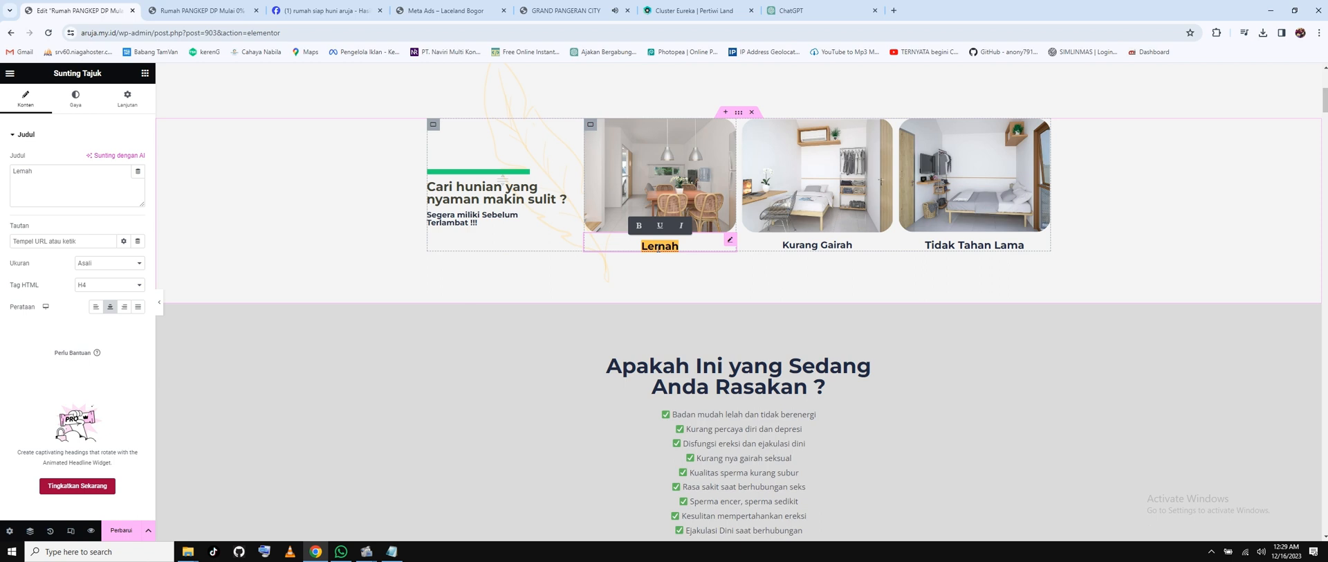
text(Runag)
key(BackSpace)
key(BackSpace)
key(BackSpace)
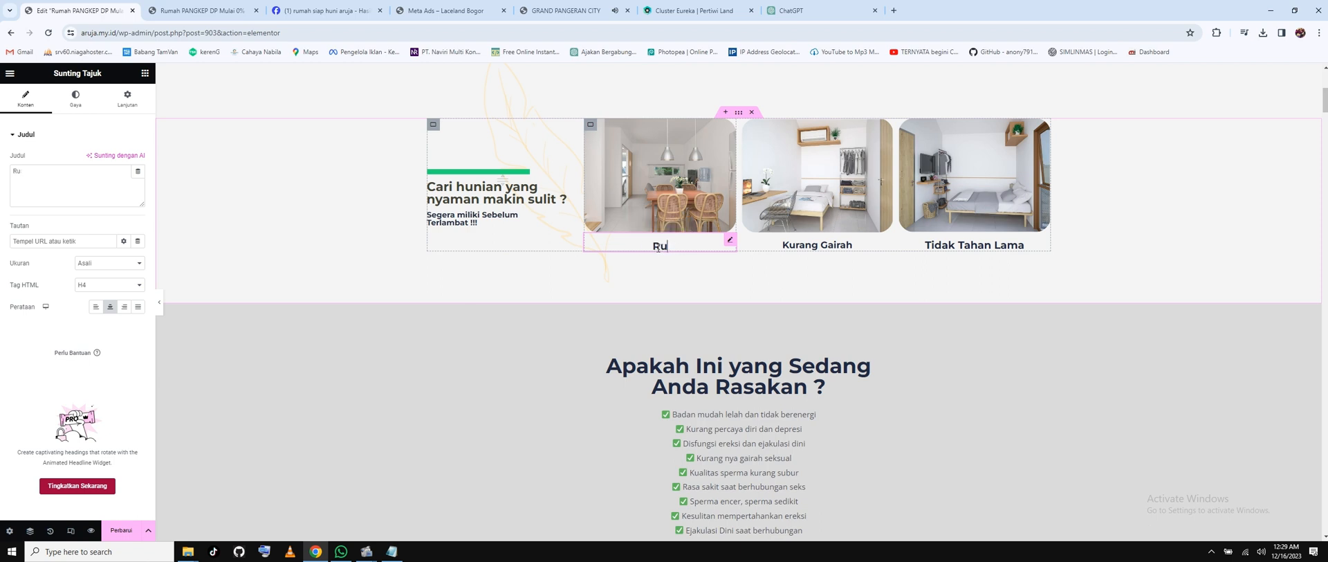
text(ang Makan)
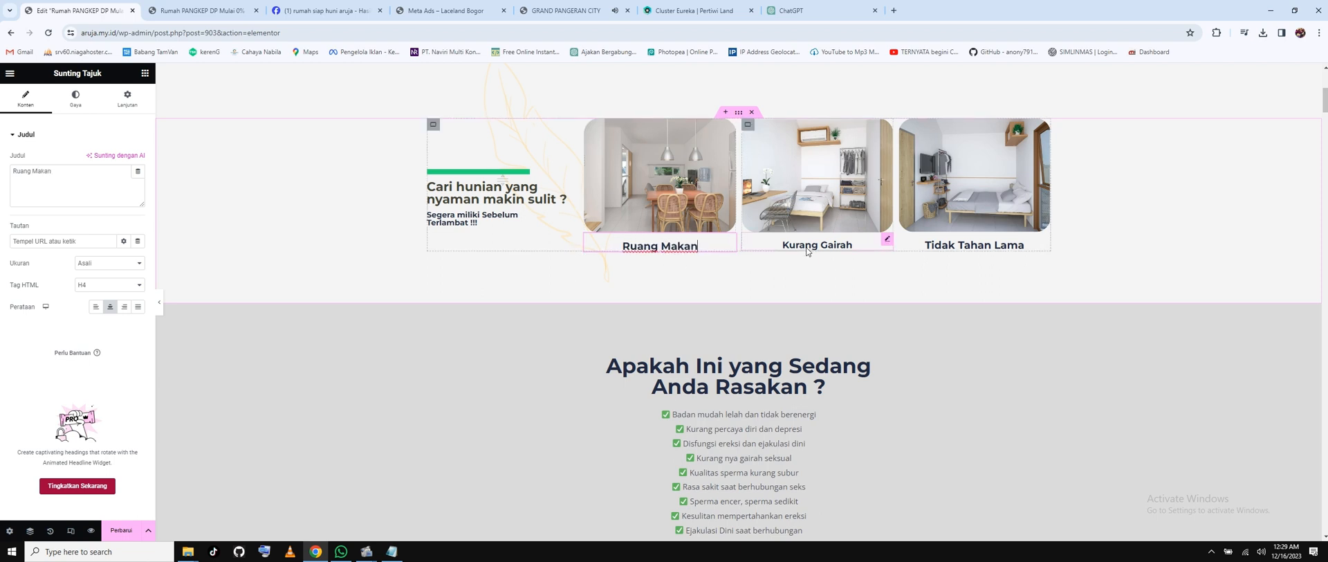
click(830, 247)
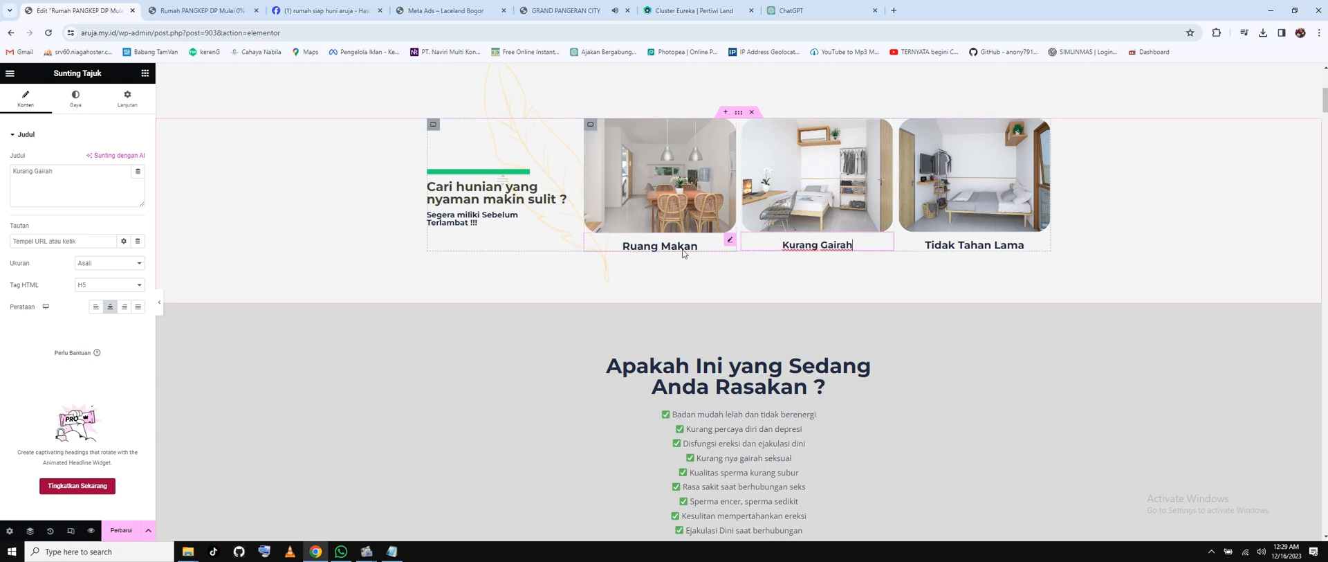
drag(60, 178, 12, 171)
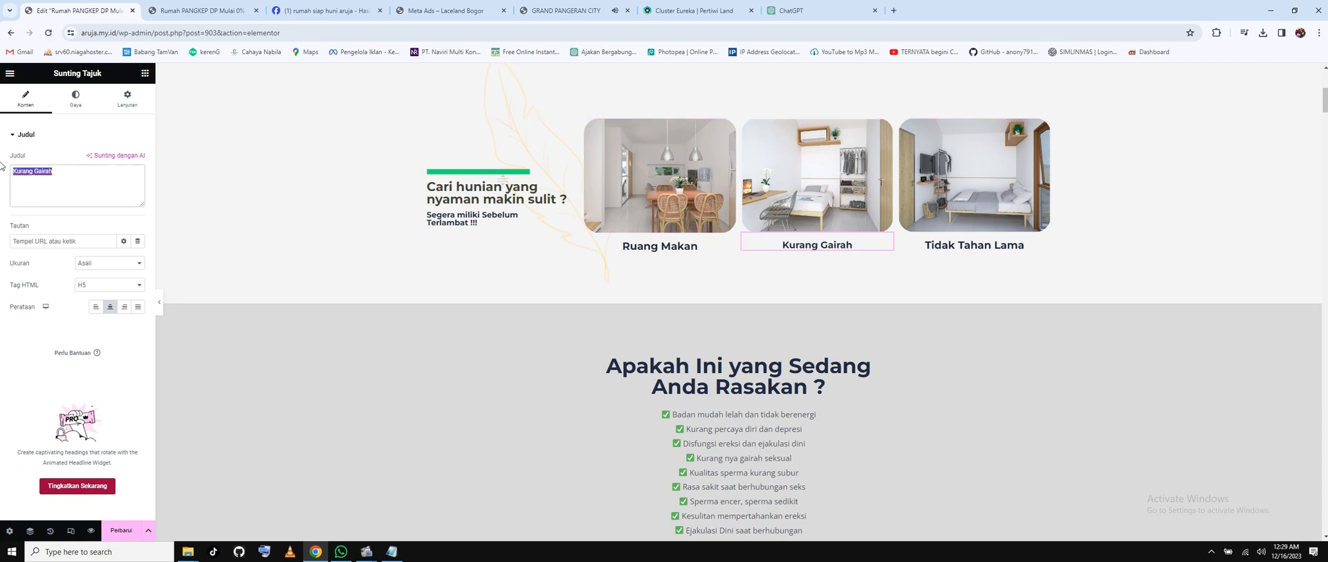
text(Kamar)
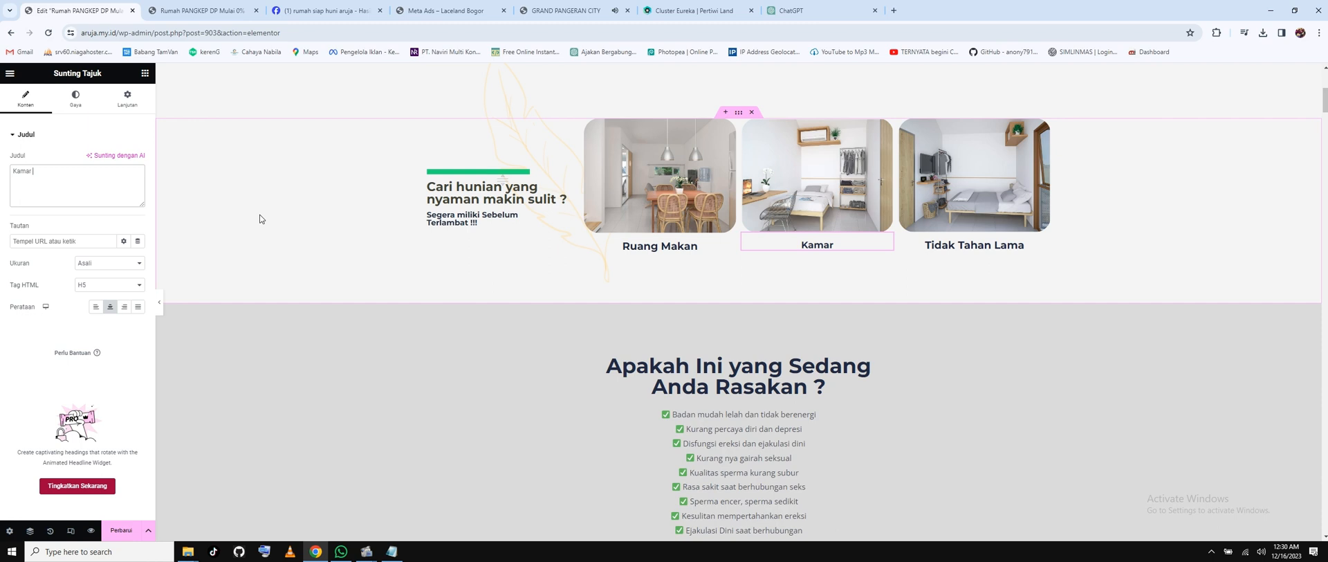
text( Tidur Anak)
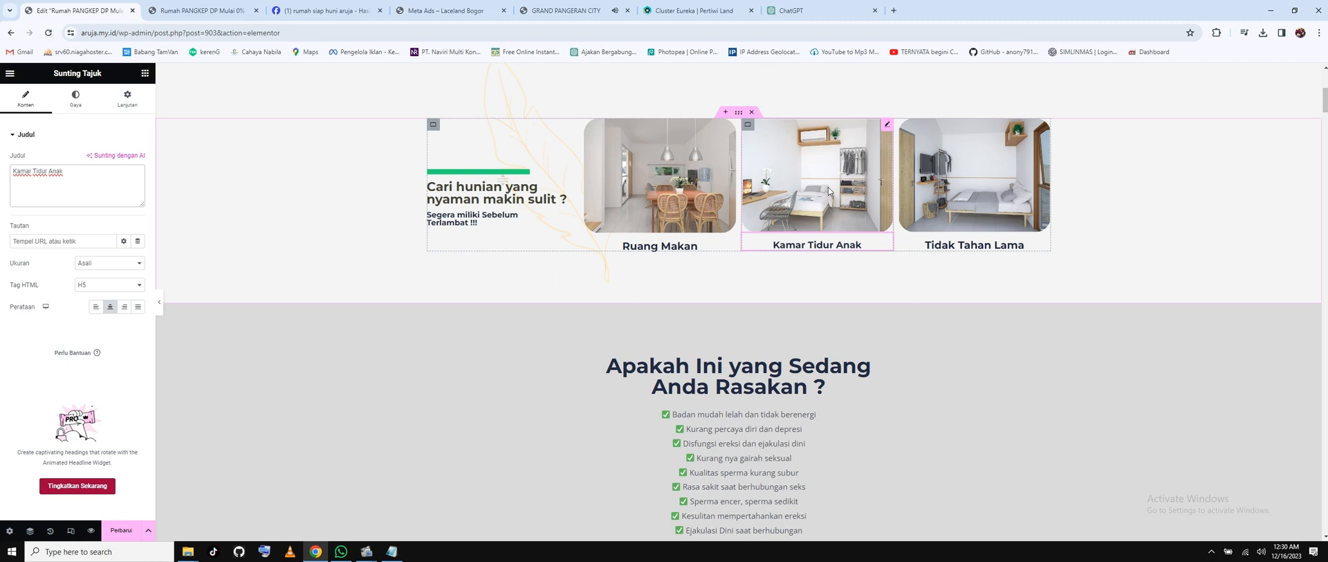
click(975, 245)
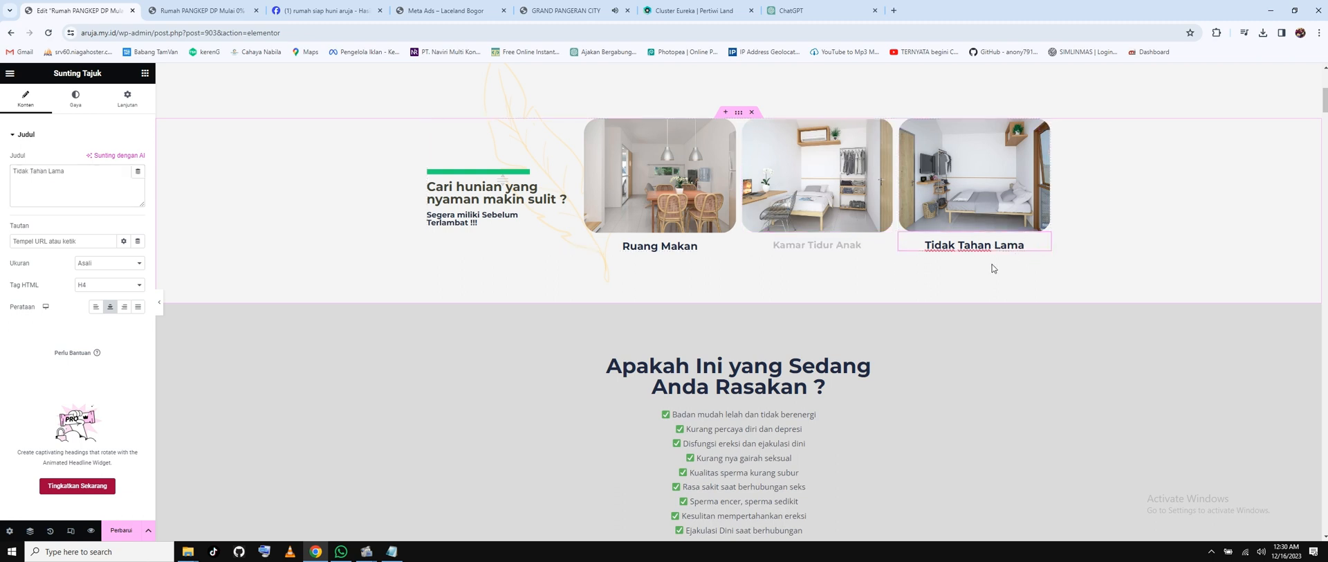
drag(94, 173, 9, 176)
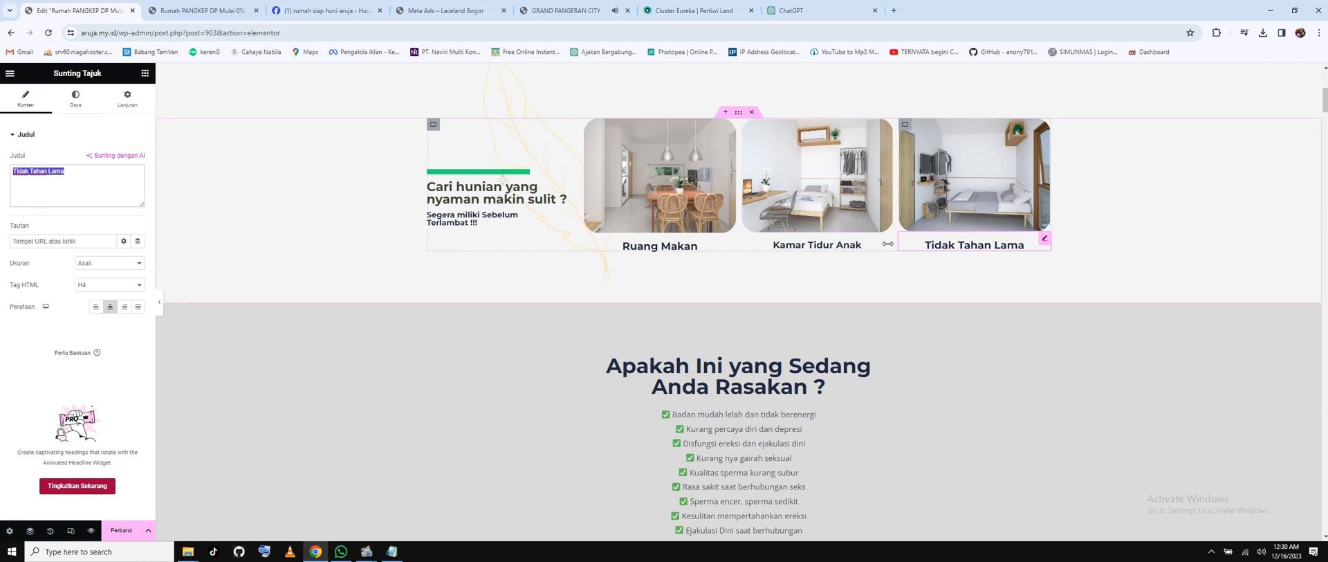
text(K)
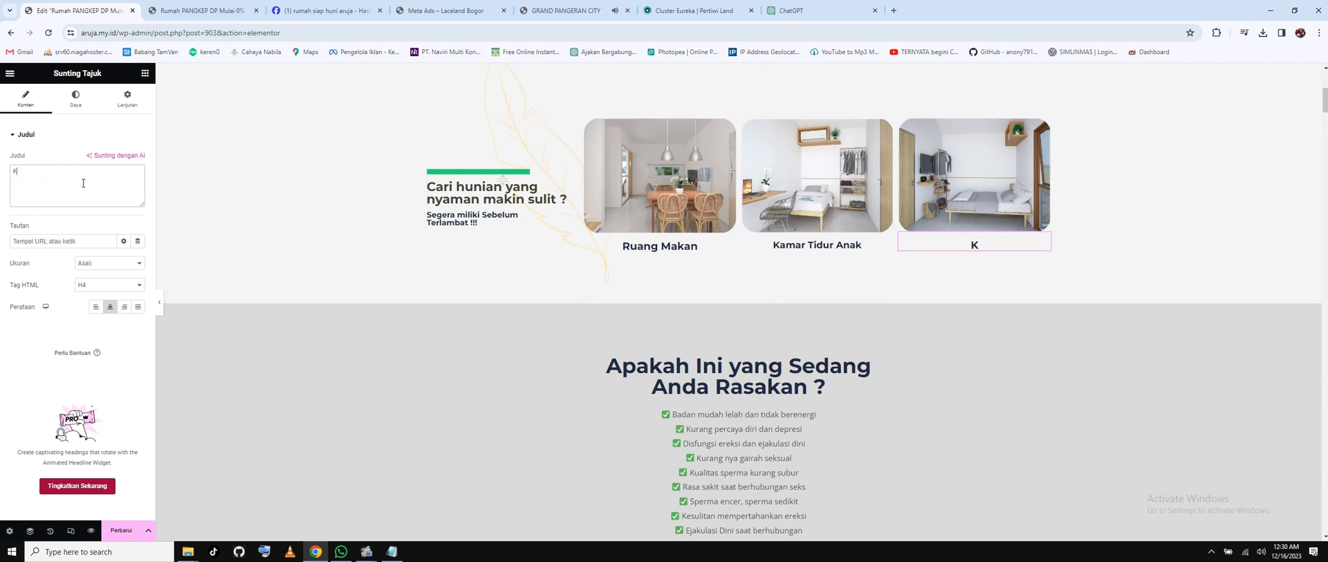
text(amar Utama)
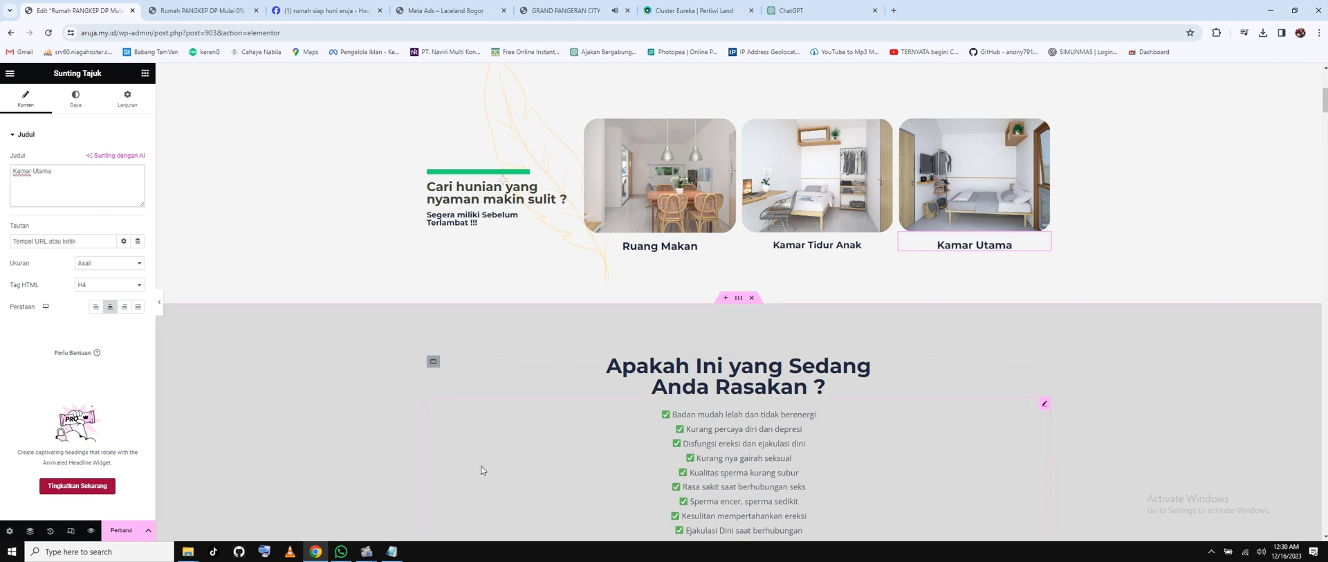
scroll(834, 380, down, 3)
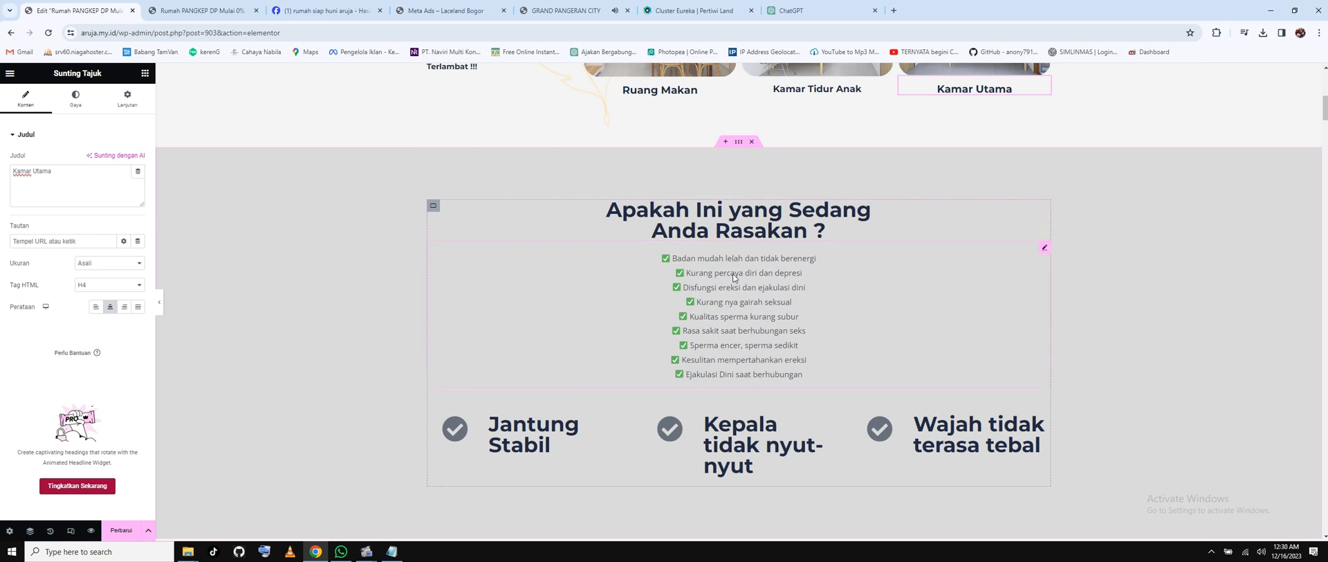
Switch to the ChatGPT conversation showing advice on words to avoid in copywriting.
click(796, 10)
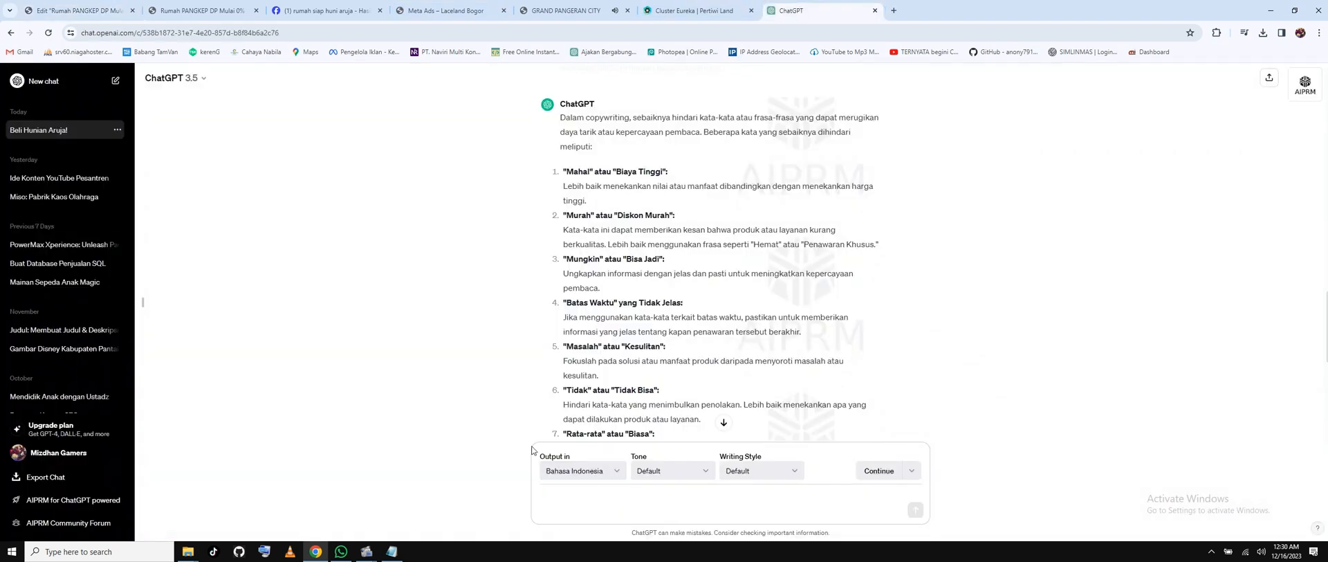
Scroll through the Grand Pangeran City landing page's pricing, reasons-to-buy and floor-plan sections for reference.
click(697, 11)
click(566, 10)
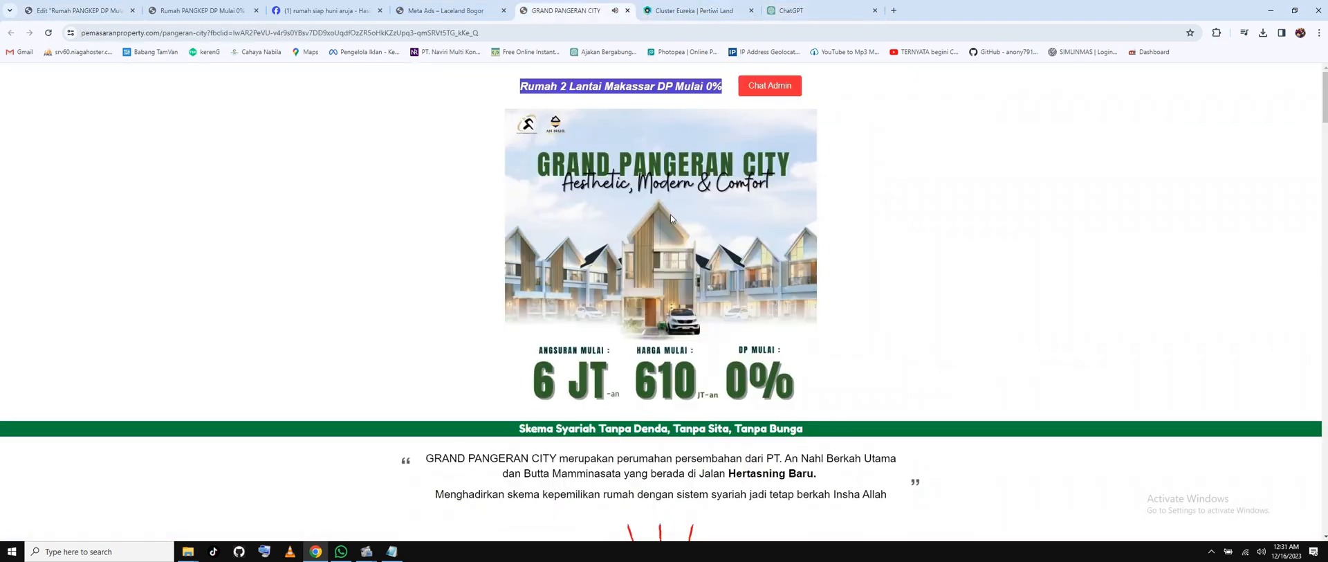
scroll(713, 303, down, 10)
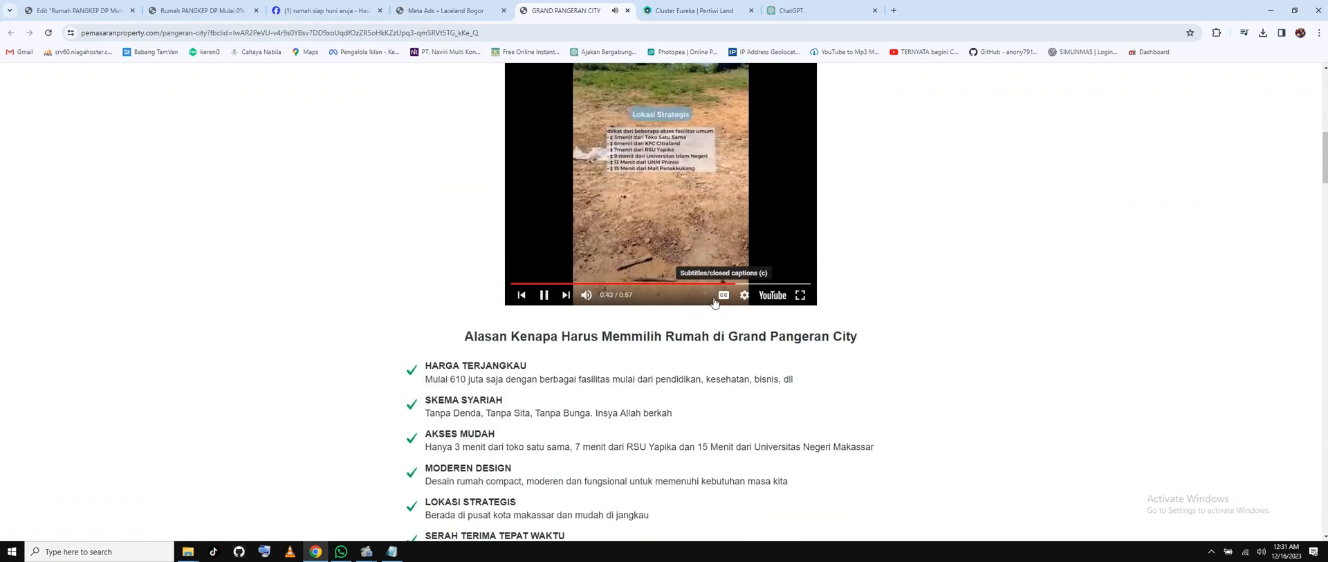
scroll(716, 297, down, 15)
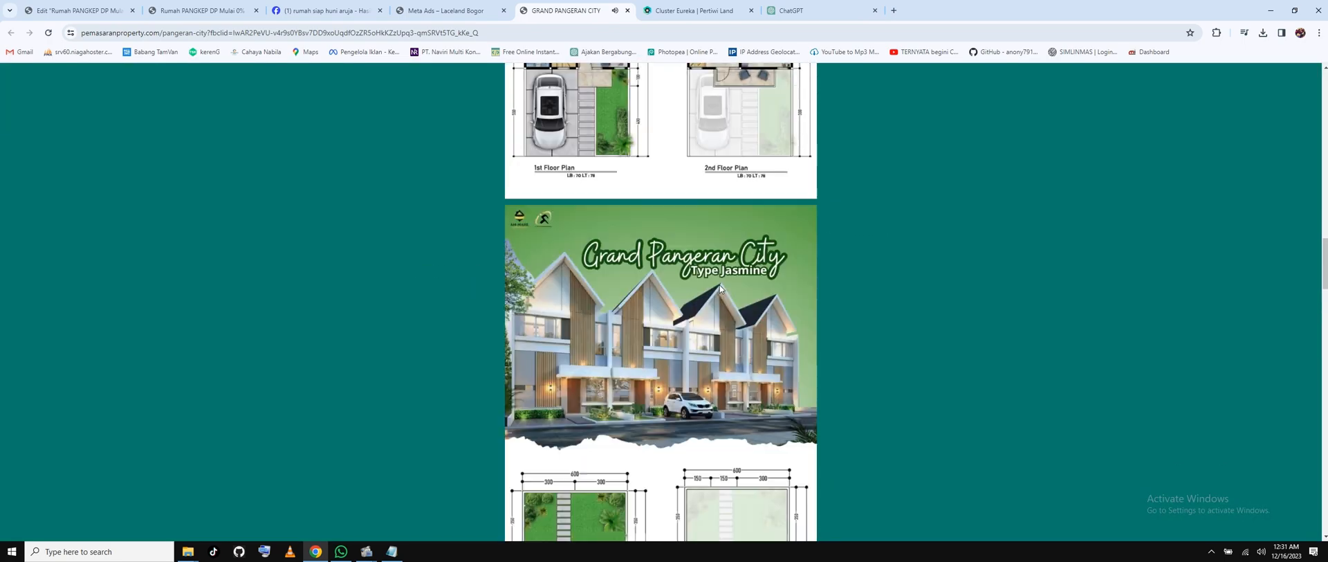
scroll(721, 279, down, 15)
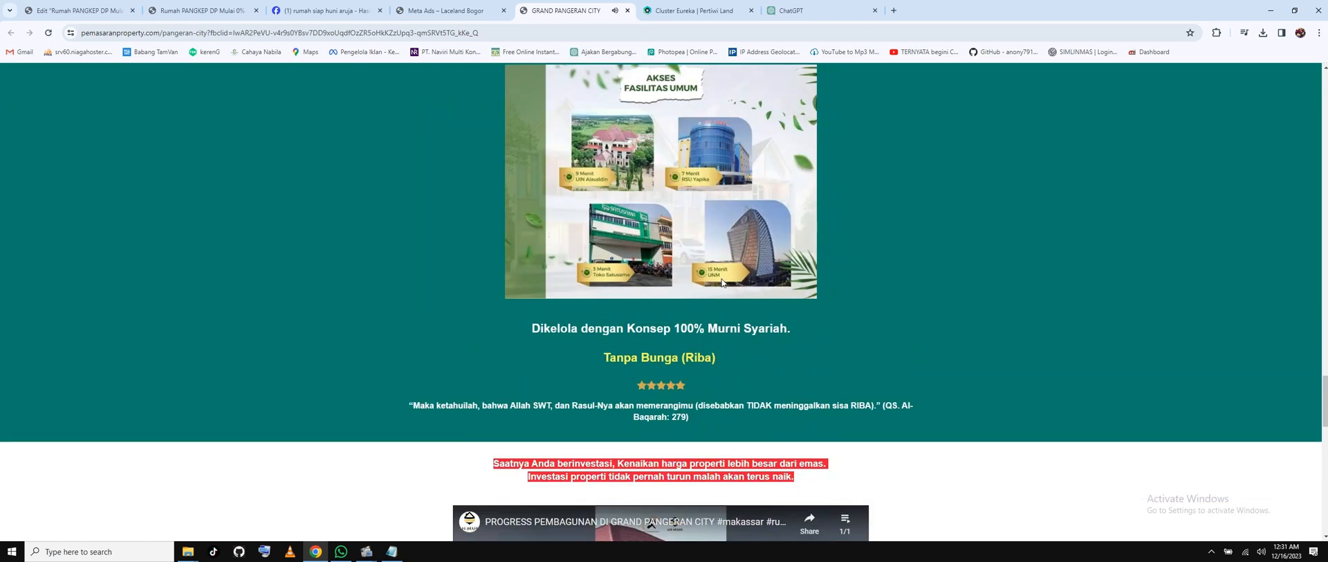
scroll(722, 280, down, 15)
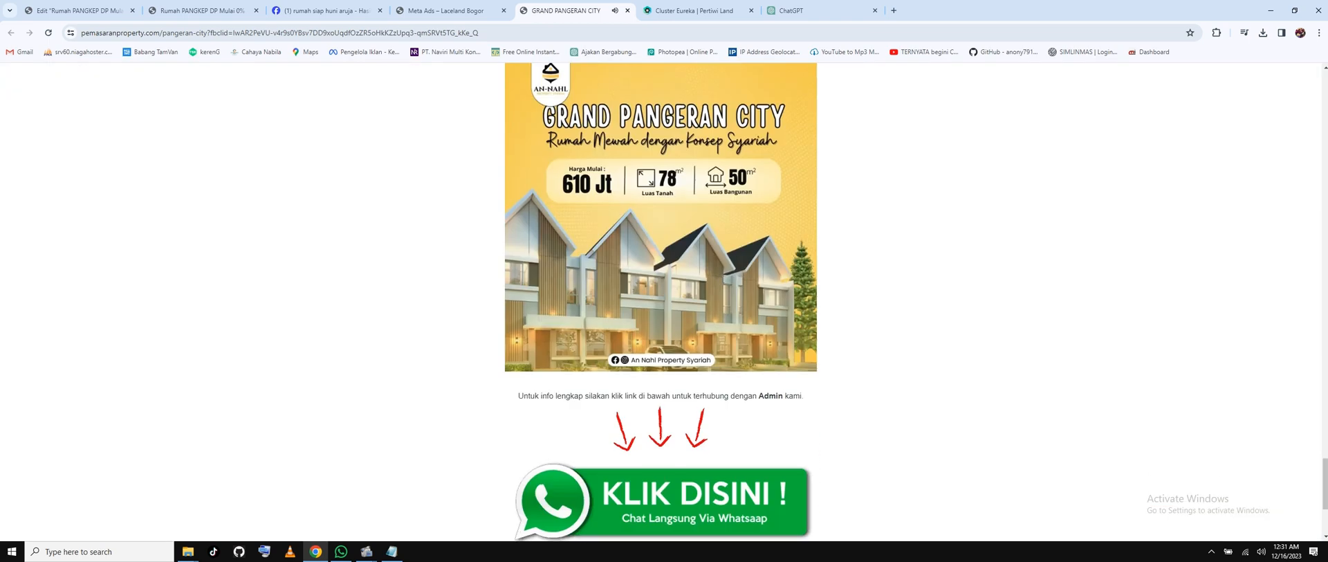
scroll(722, 276, down, 3)
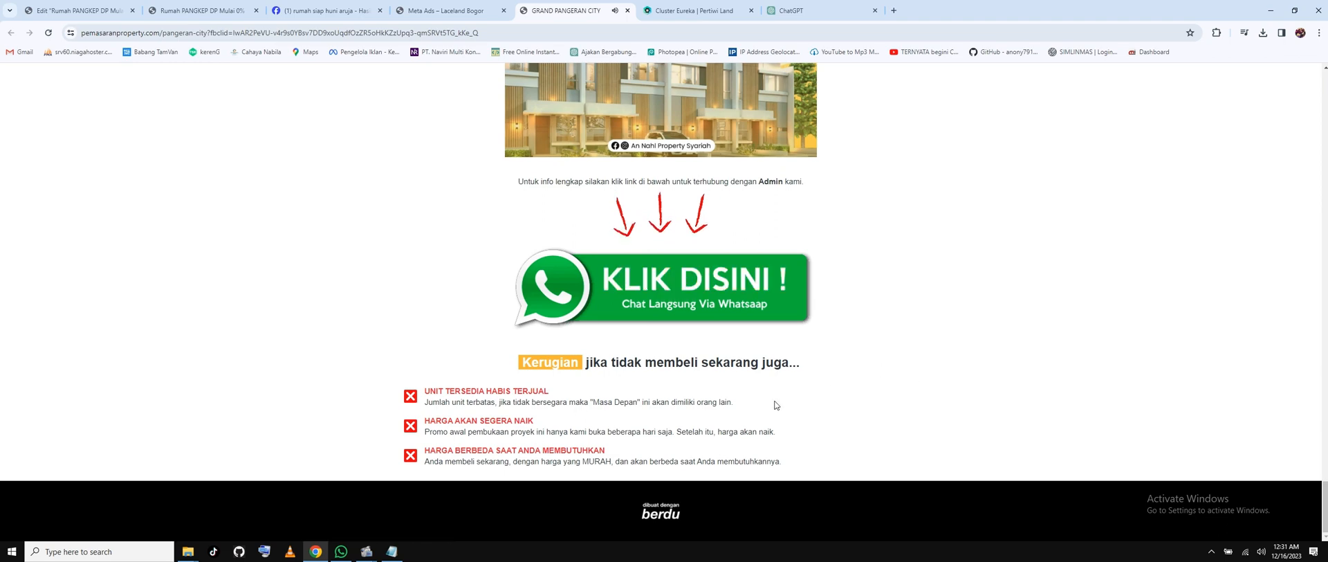
scroll(780, 403, up, 15)
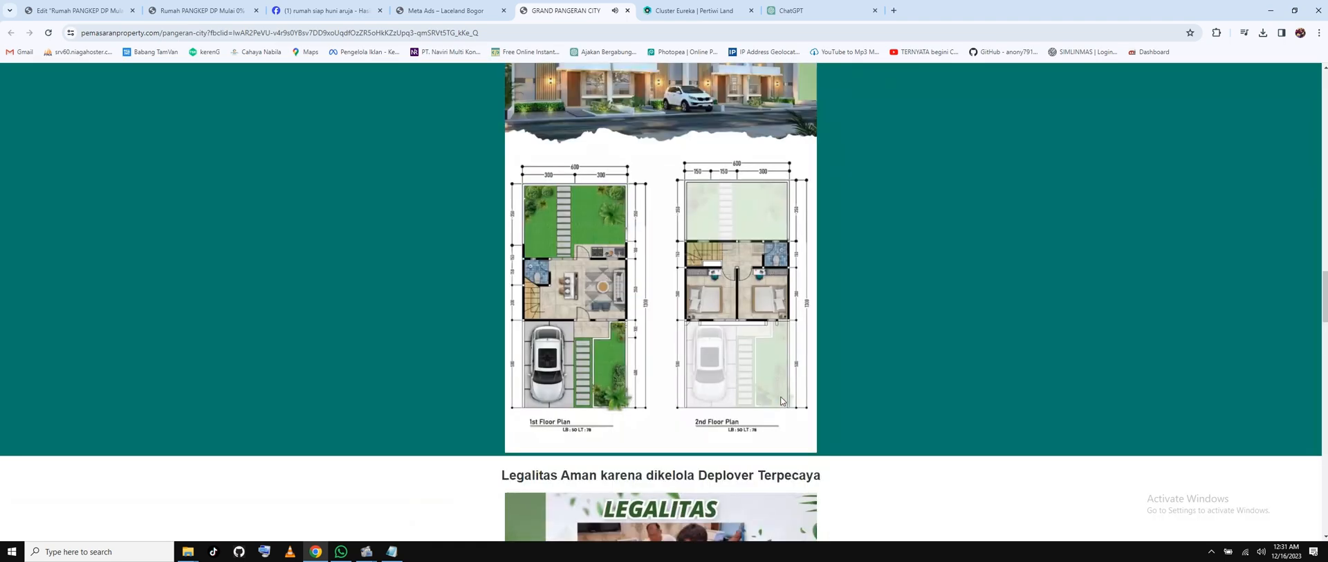
scroll(781, 400, down, 10)
scroll(780, 396, up, 2)
scroll(780, 396, down, 4)
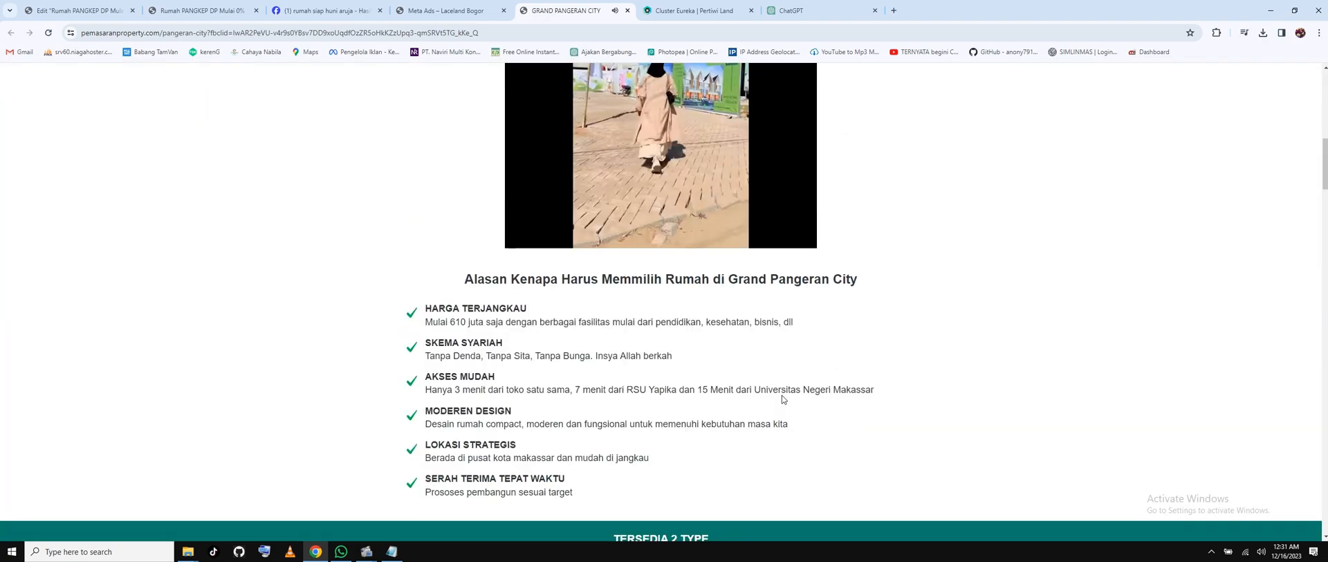
scroll(783, 395, up, 8)
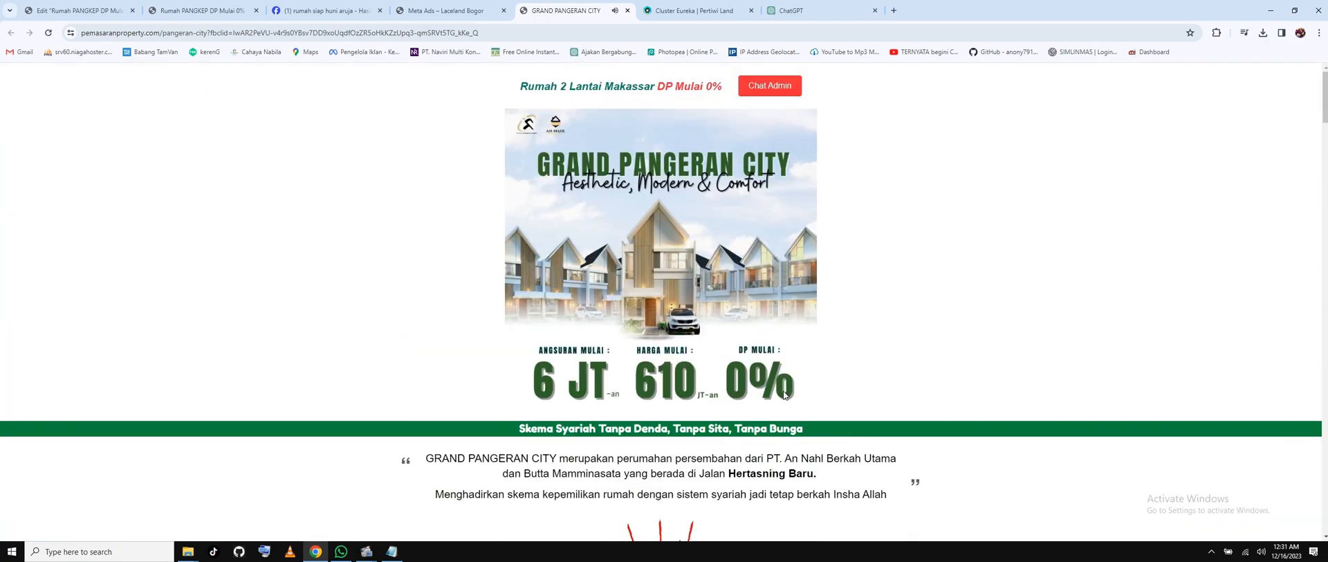
scroll(783, 394, down, 4)
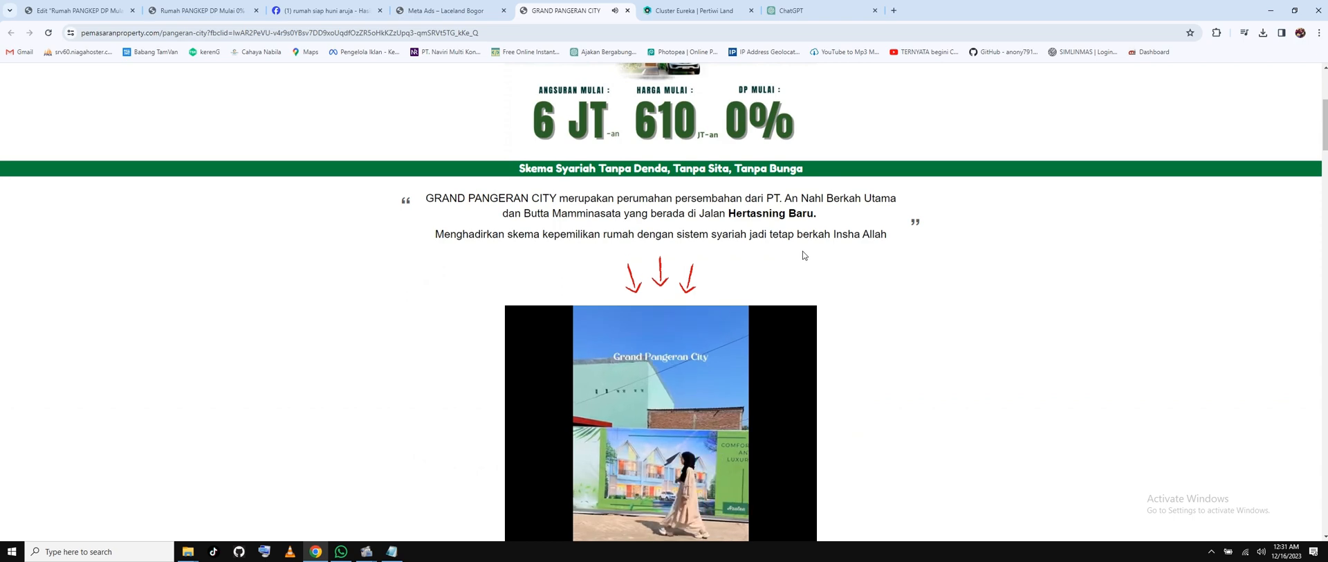
scroll(784, 228, down, 6)
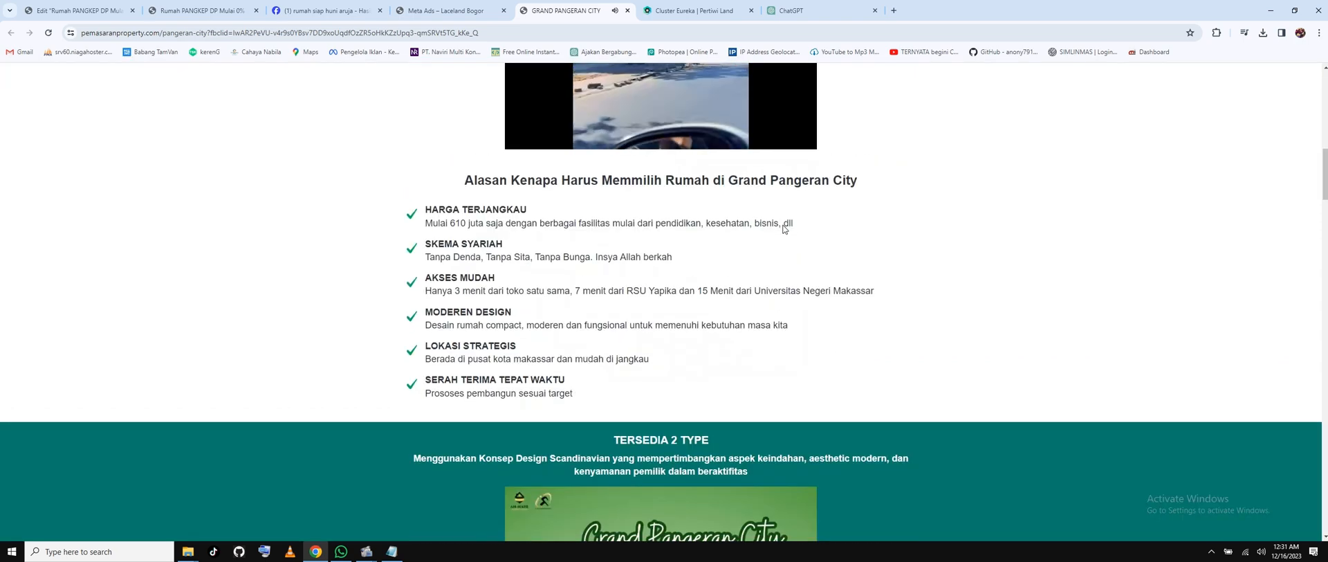
Scroll back up through the Cluster Eureka property page, then return to ChatGPT.
click(693, 11)
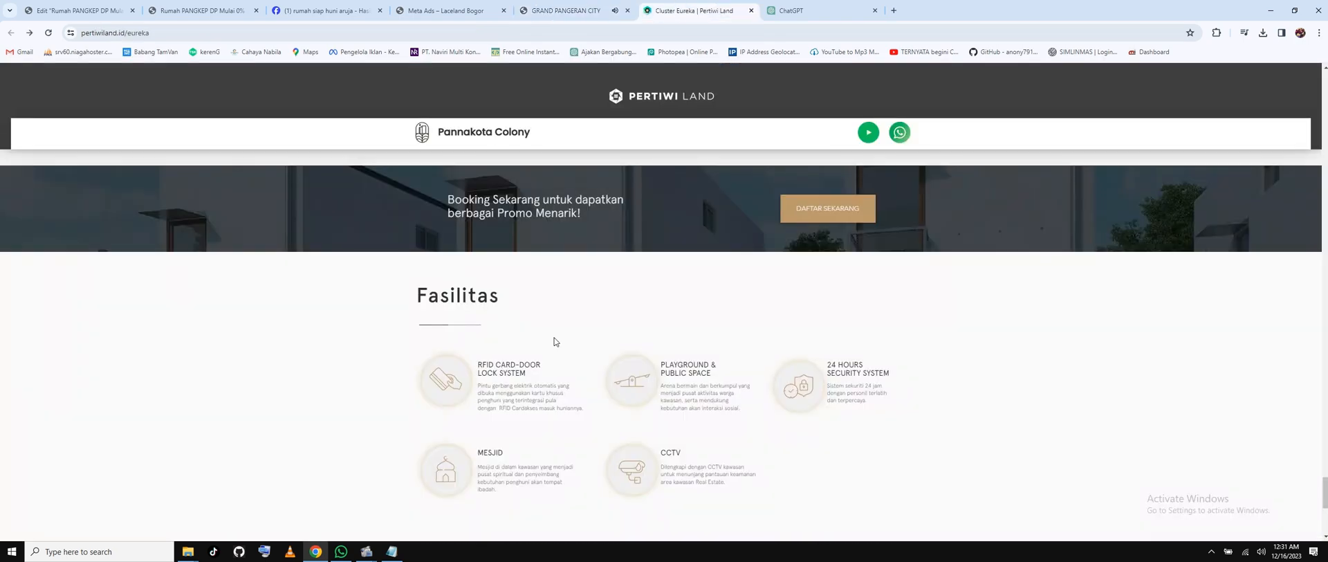
scroll(554, 341, up, 10)
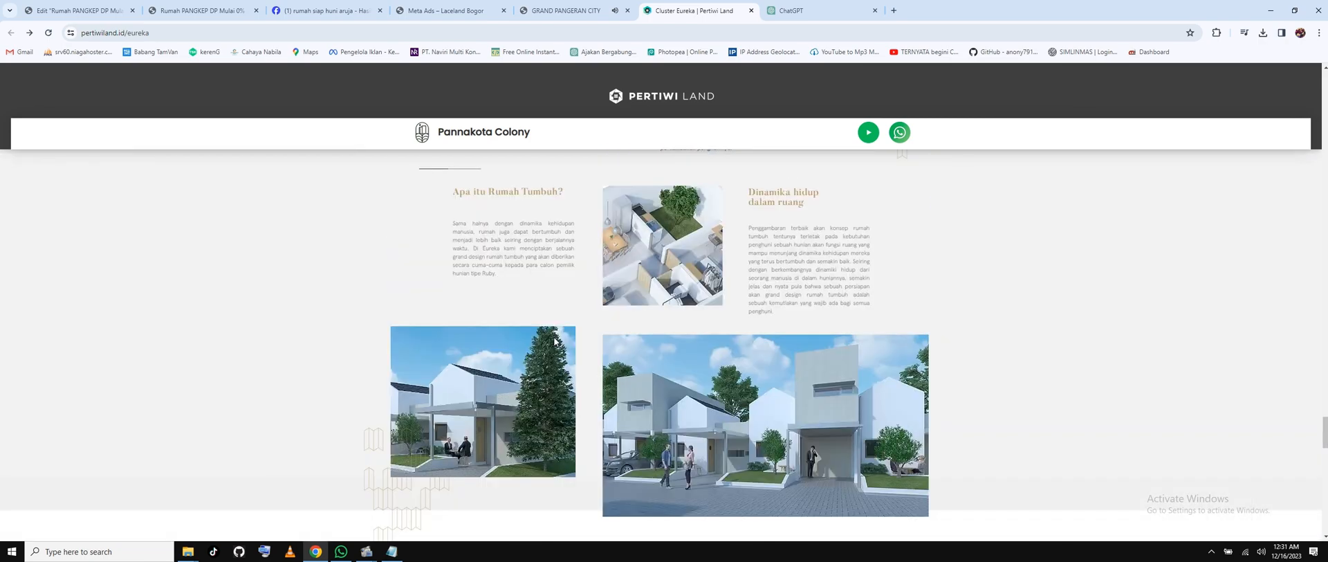
scroll(554, 341, up, 15)
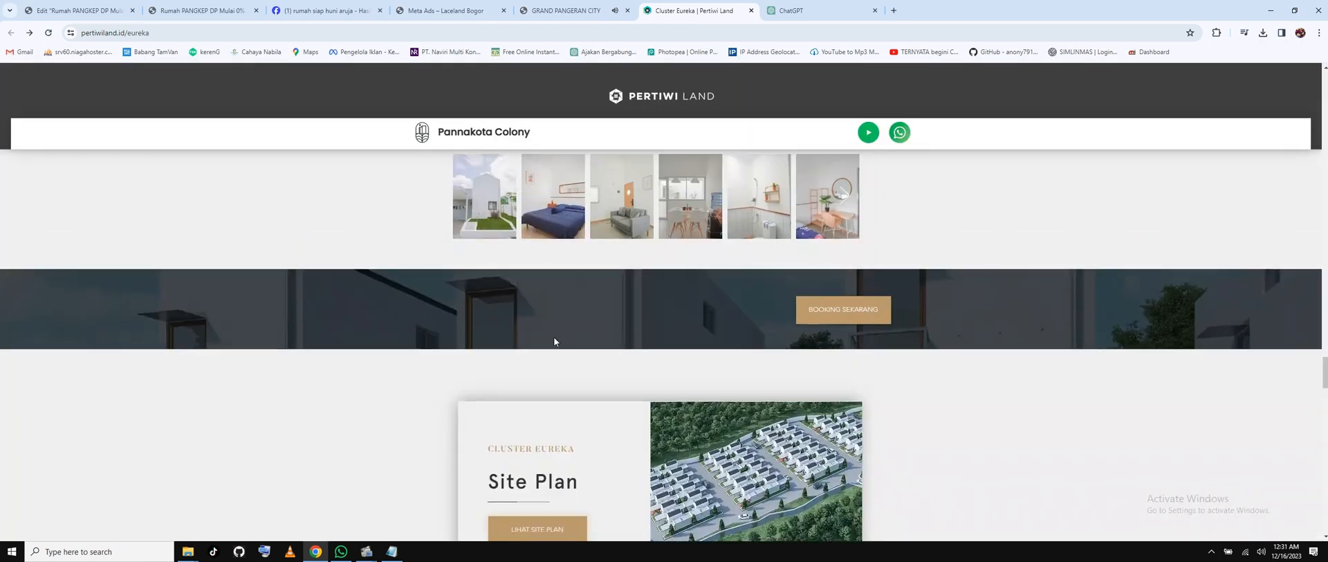
scroll(554, 341, up, 10)
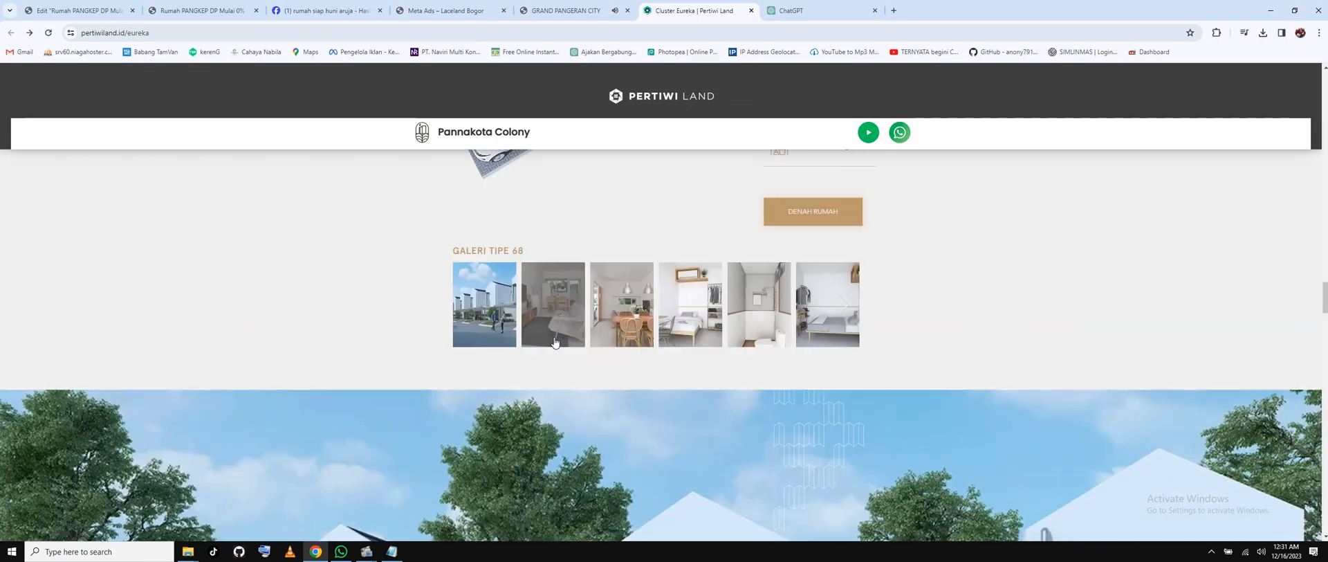
scroll(554, 341, up, 10)
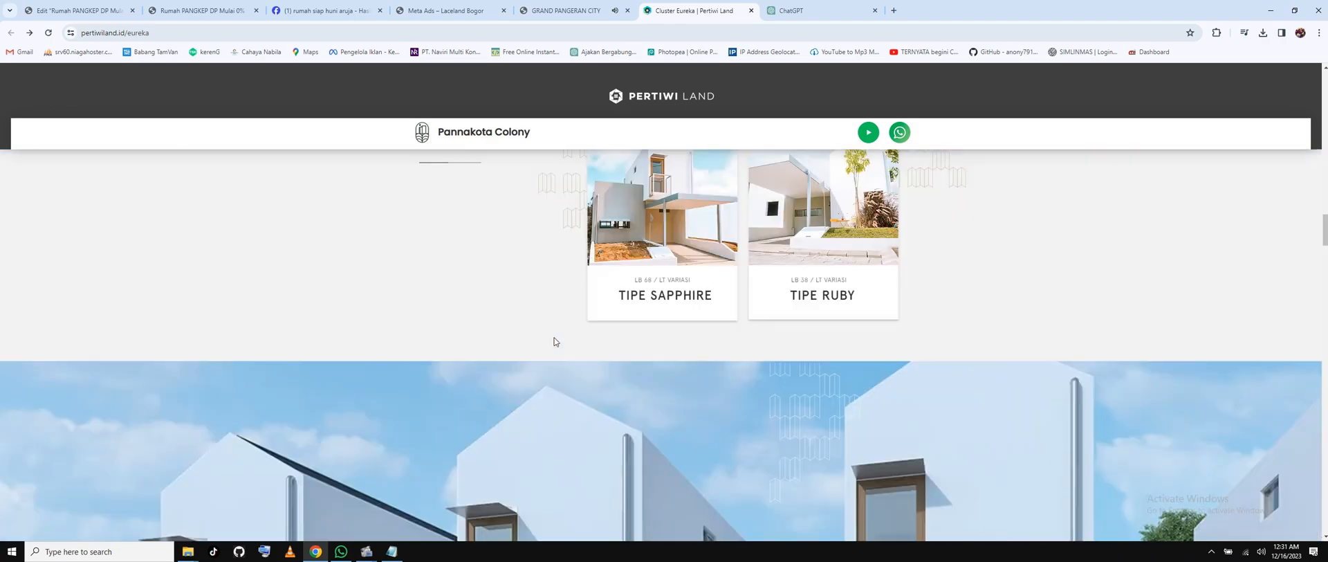
scroll(623, 272, up, 15)
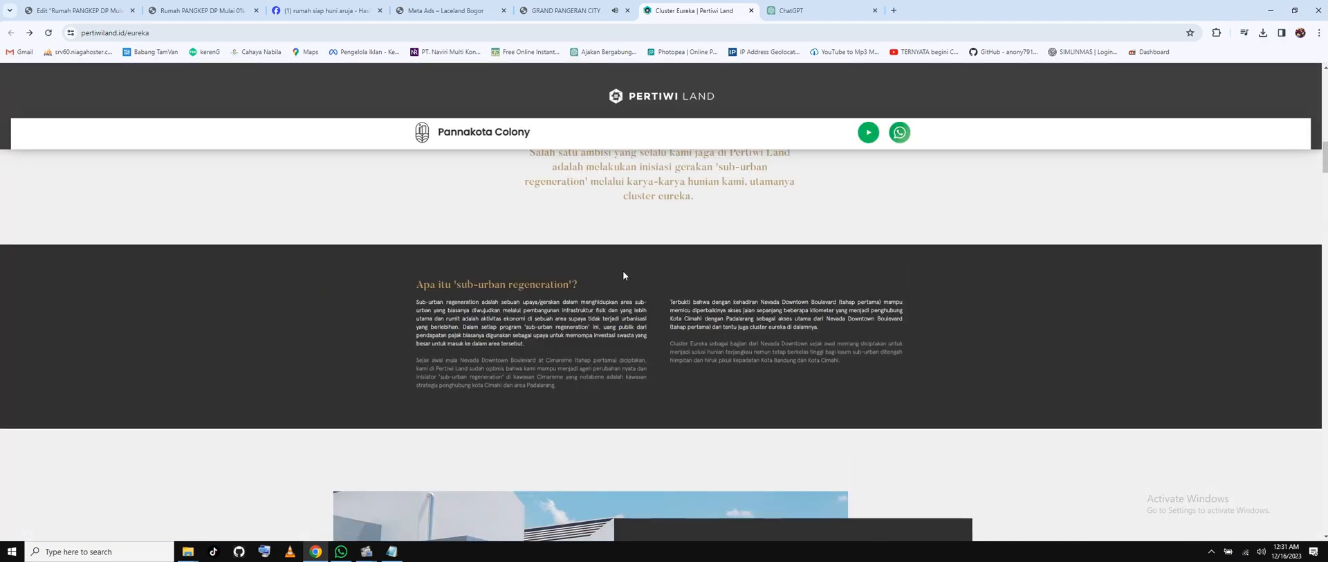
scroll(623, 275, up, 12)
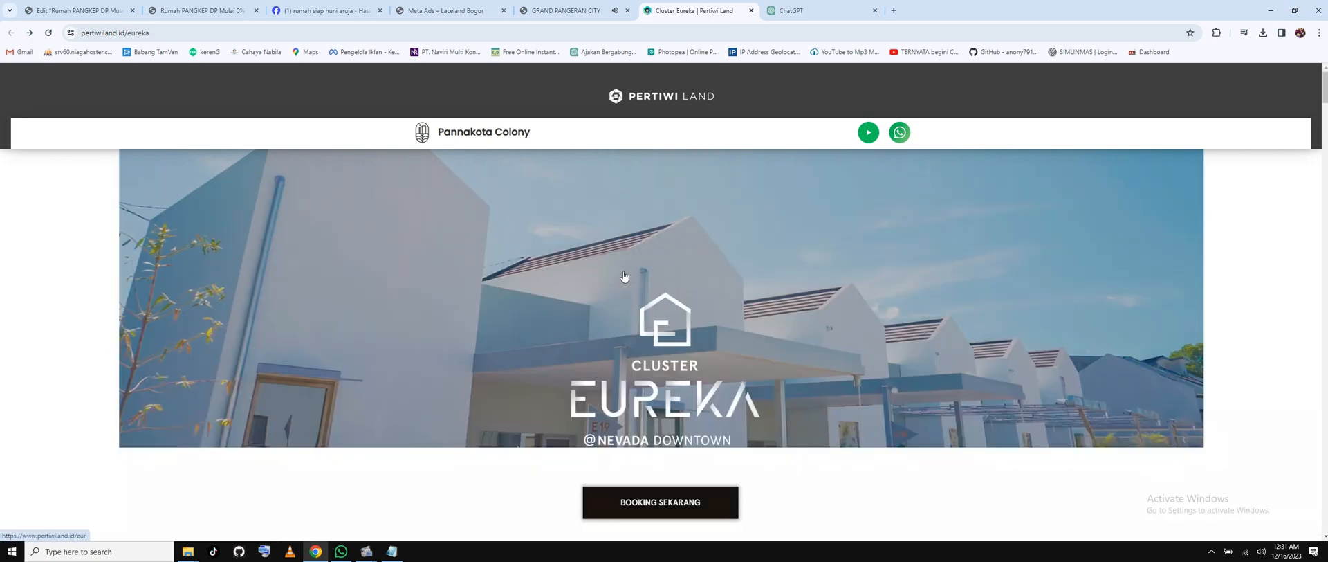
key(ctrl+Tab)
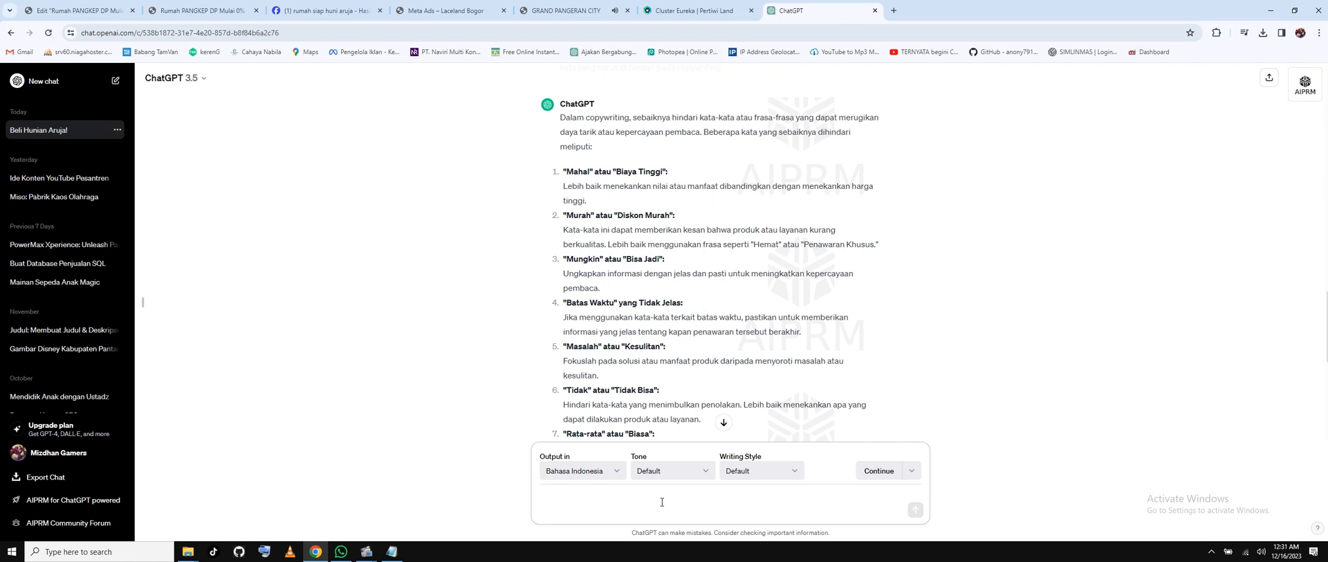
Ask ChatGPT for copywriting about prospective home buyers' worries that persuades them to buy housing.
text(buatkan saya copy)
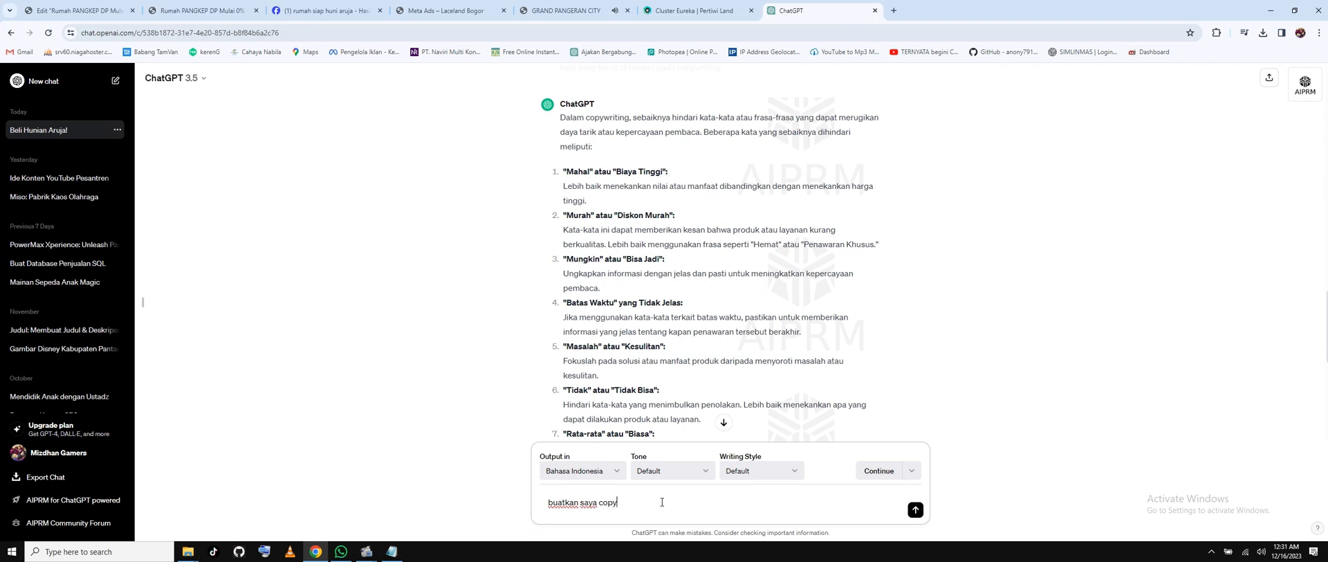
text(writing tentang keresahan calo)
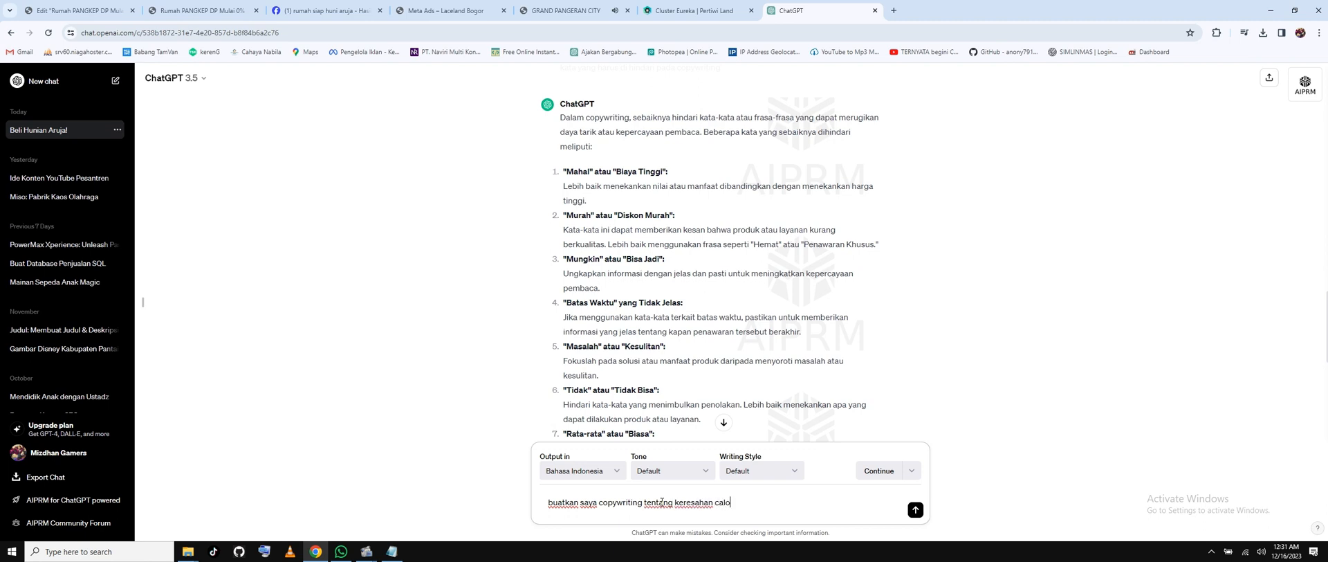
text(n pembeli perumahan agar membe)
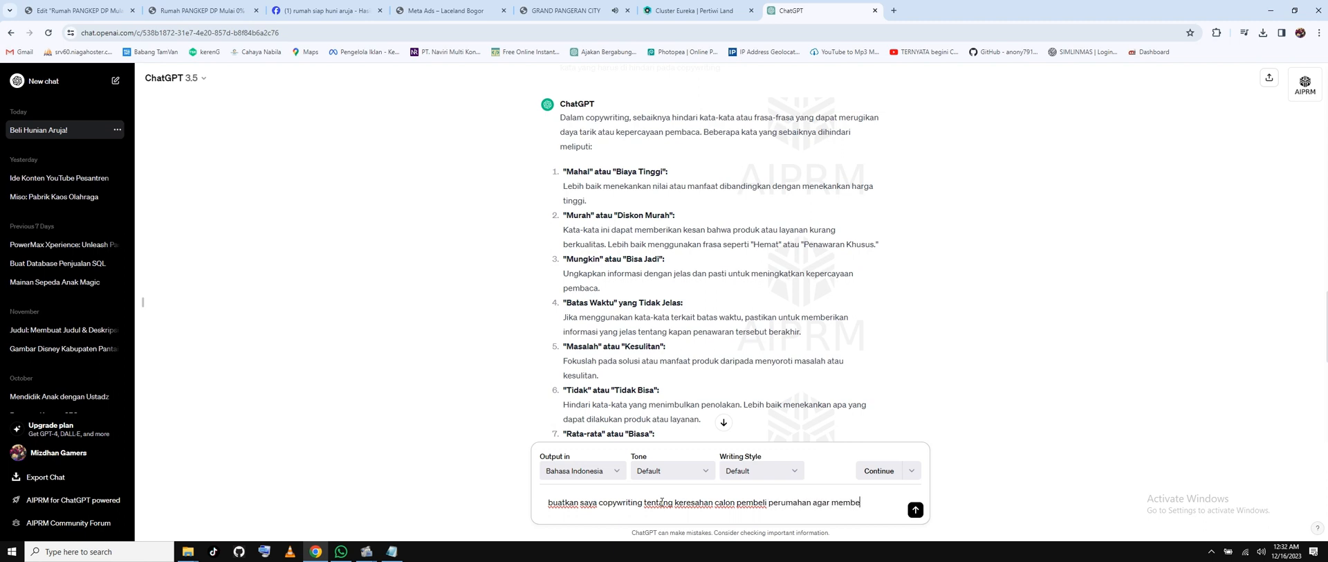
text(li perumahan )
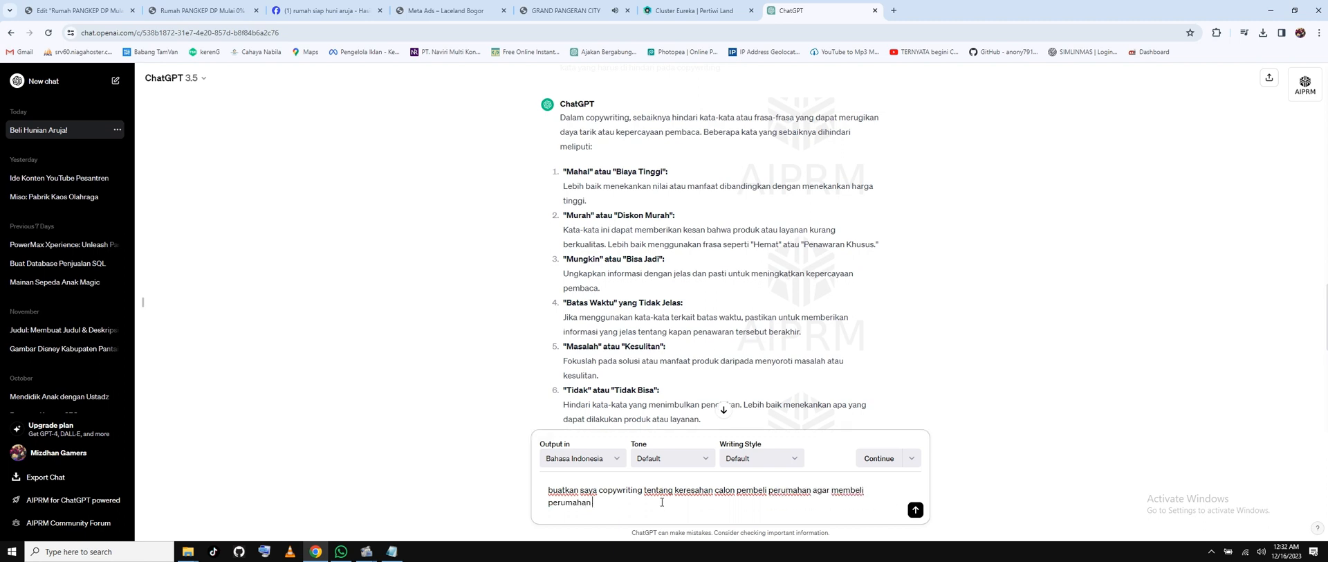
text(aruja)
key(Return)
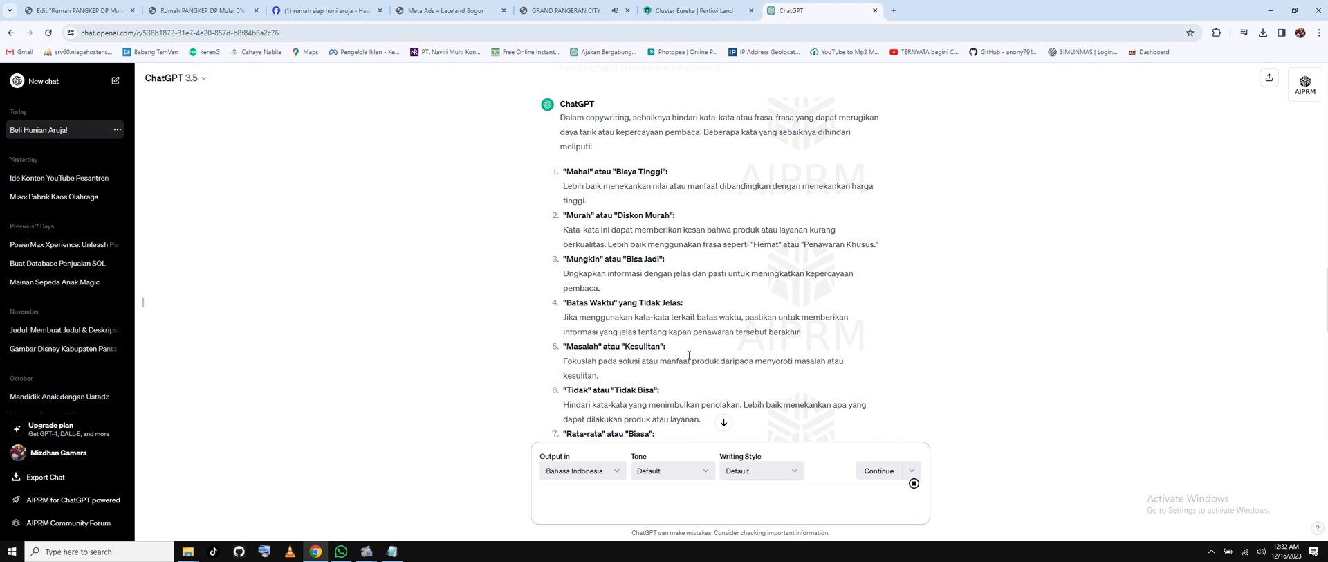
scroll(729, 359, up, 10)
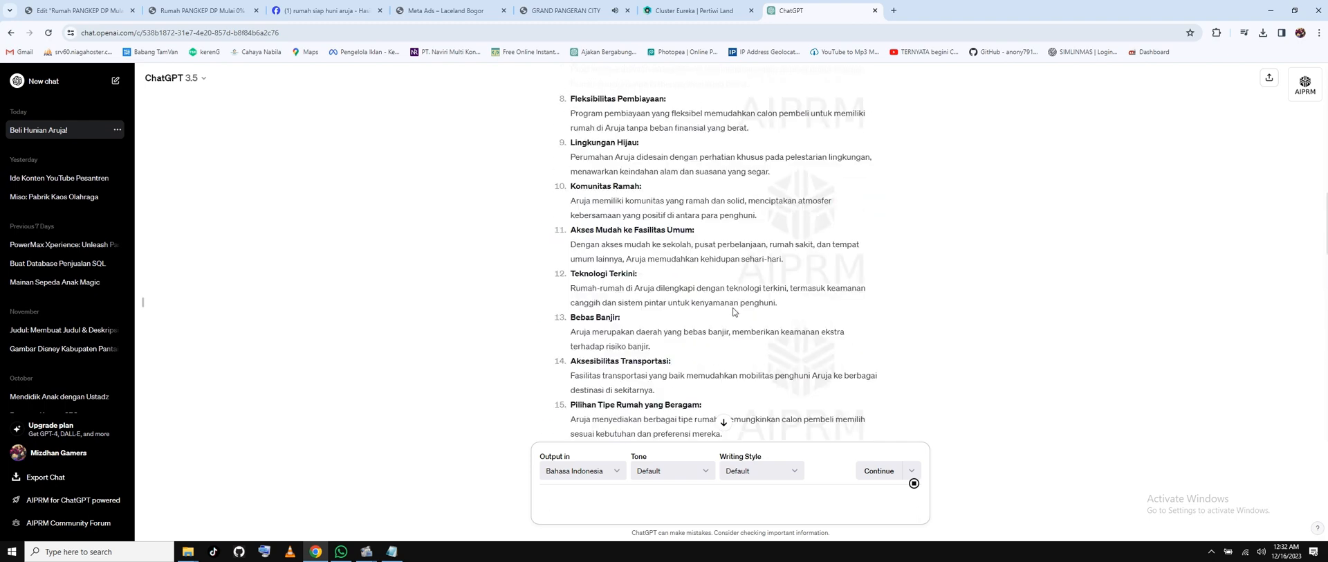
scroll(733, 312, up, 5)
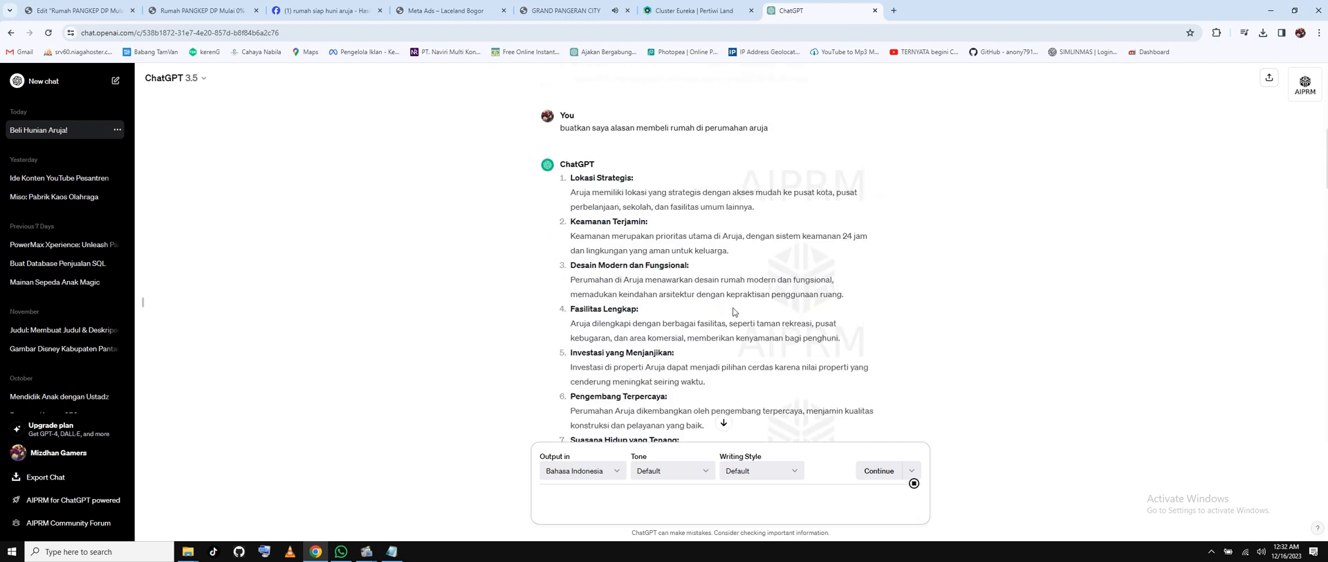
scroll(733, 311, down, 15)
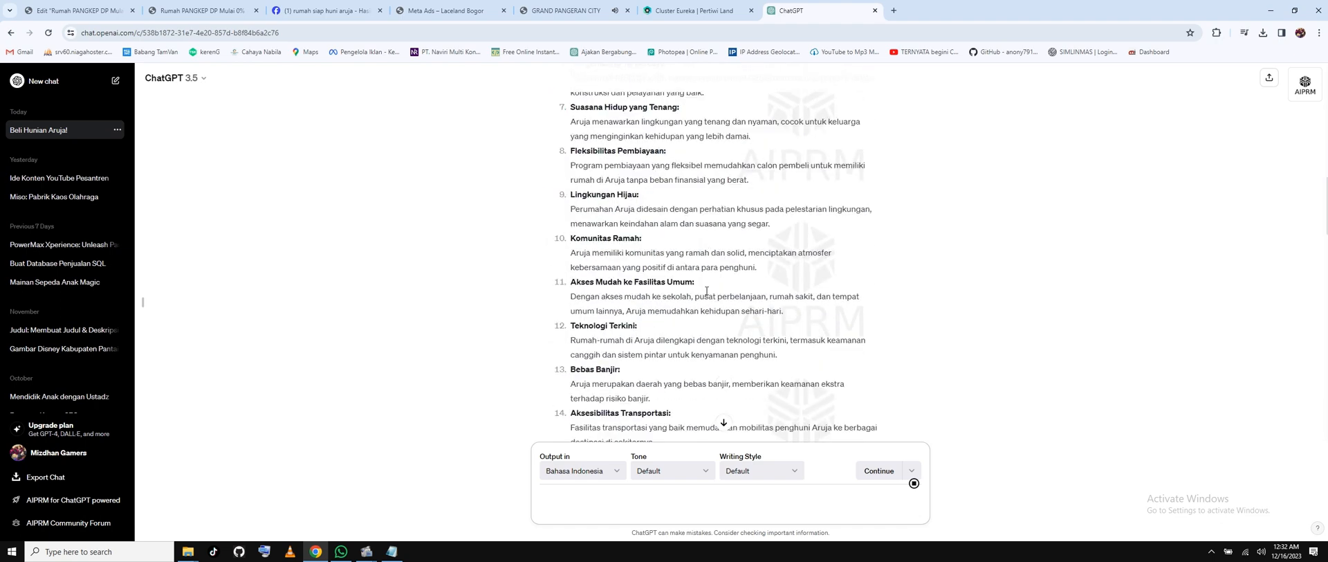
scroll(705, 294, up, 10)
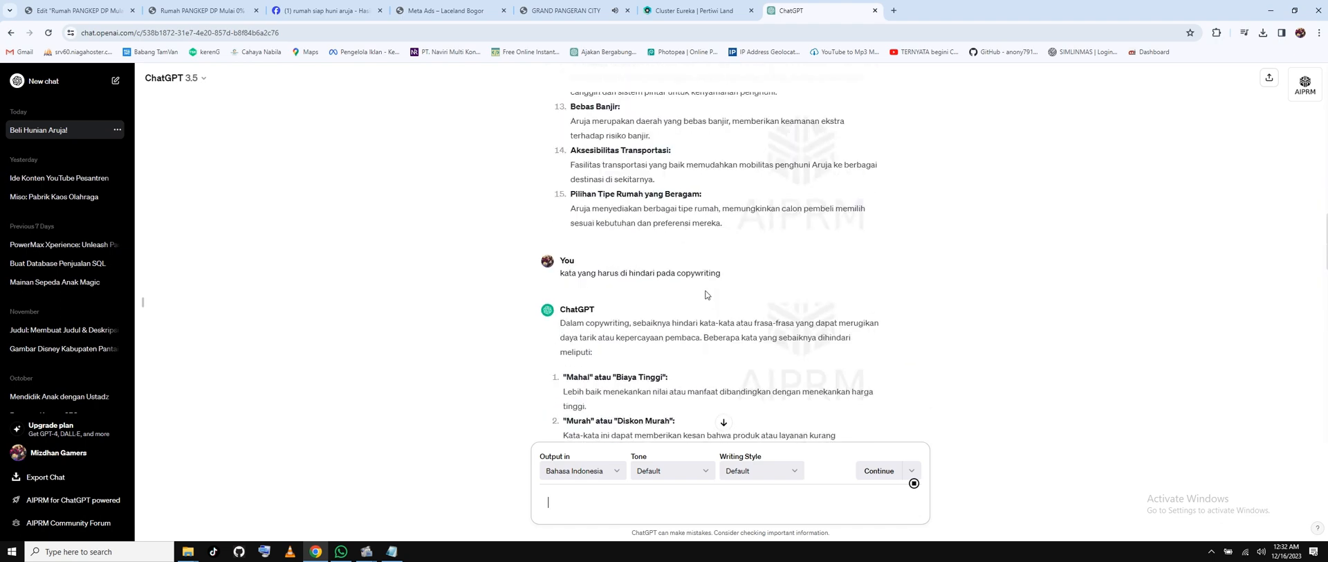
scroll(706, 294, up, 5)
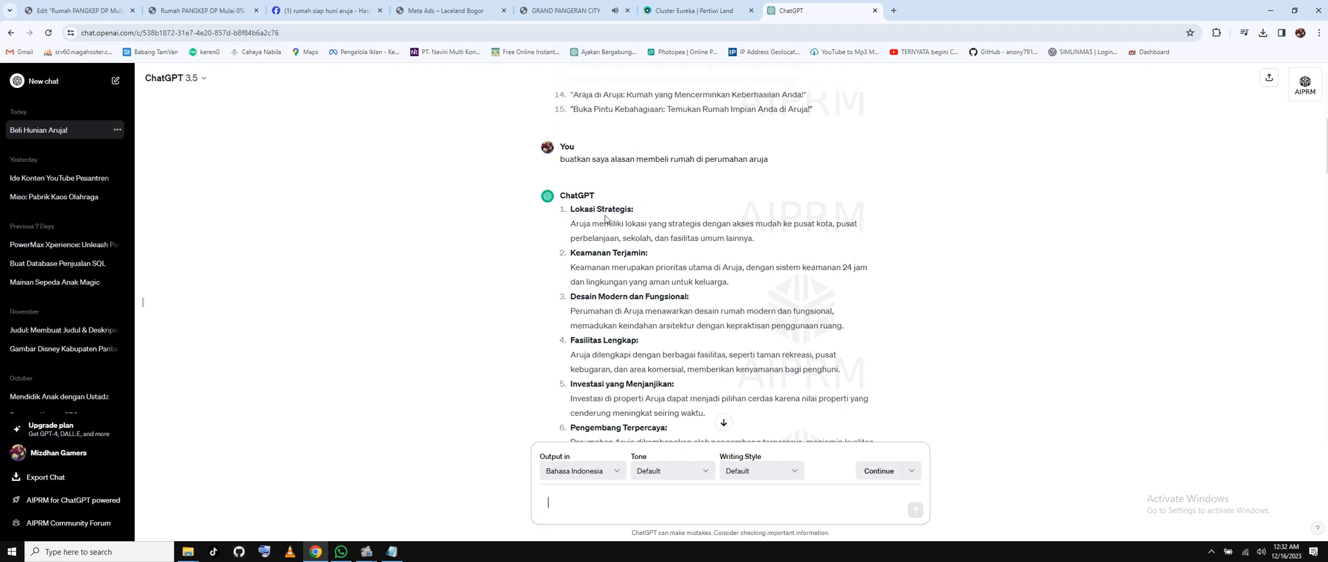
scroll(588, 235, down, 2)
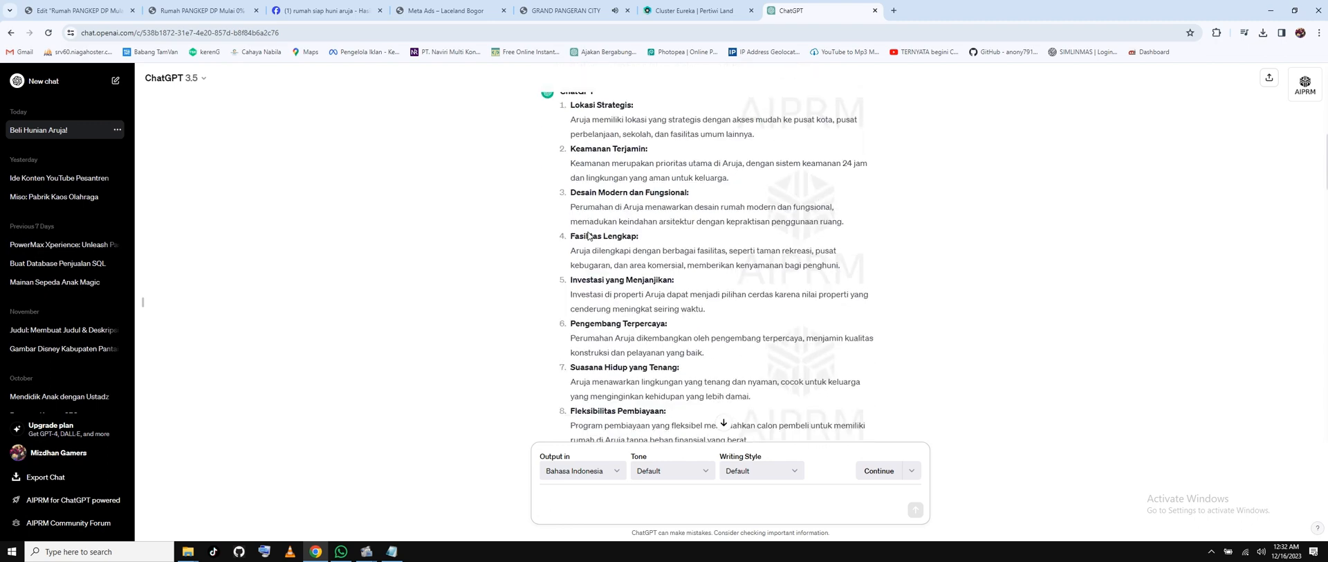
scroll(588, 236, up, 2)
scroll(677, 267, down, 1)
scroll(677, 267, down, 10)
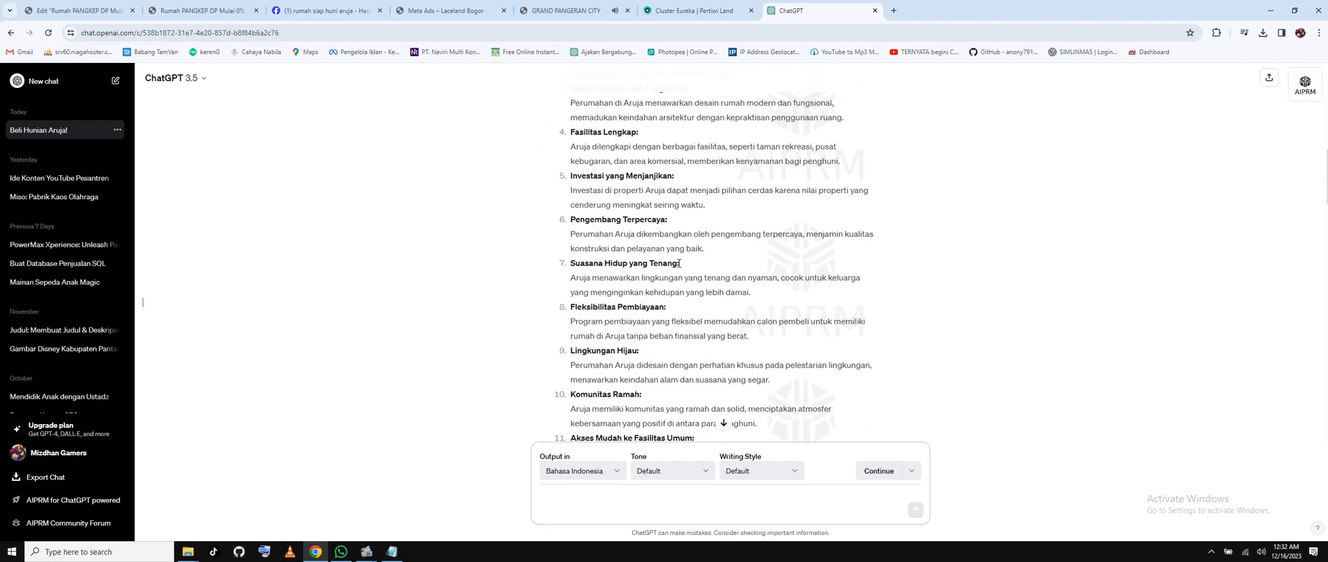
scroll(681, 261, up, 10)
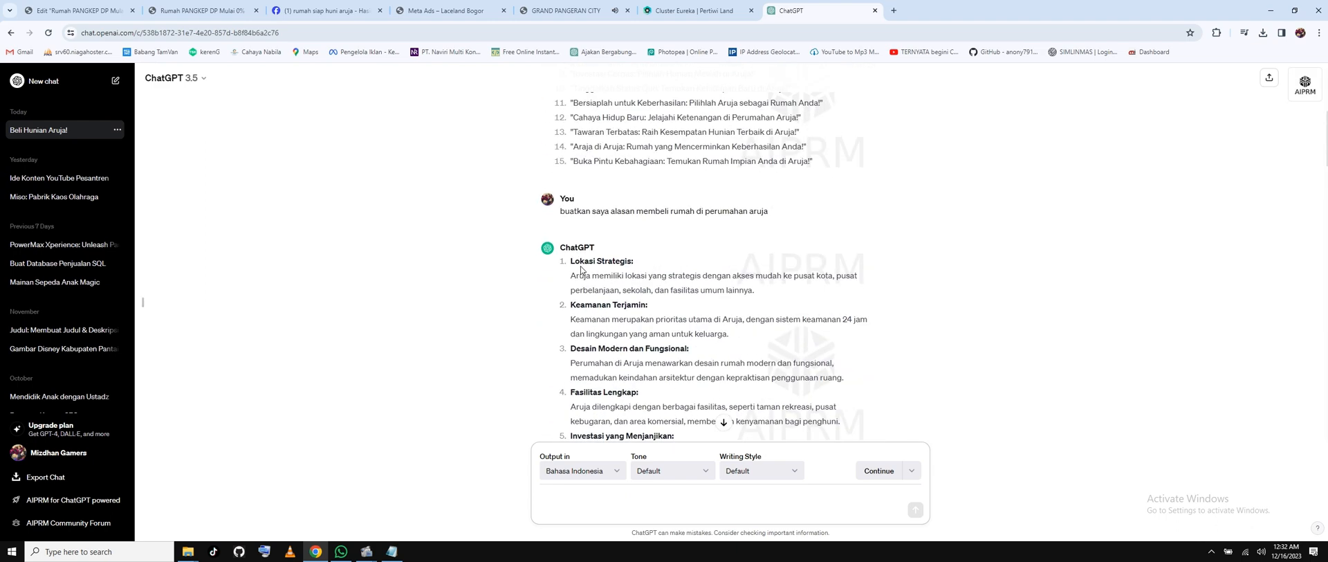
Highlight benefit headings such as Lokasi Strategis, Investasi yang Menjanjikan and Fleksibilitas Pembiayaan while reading.
drag(574, 261, 628, 262)
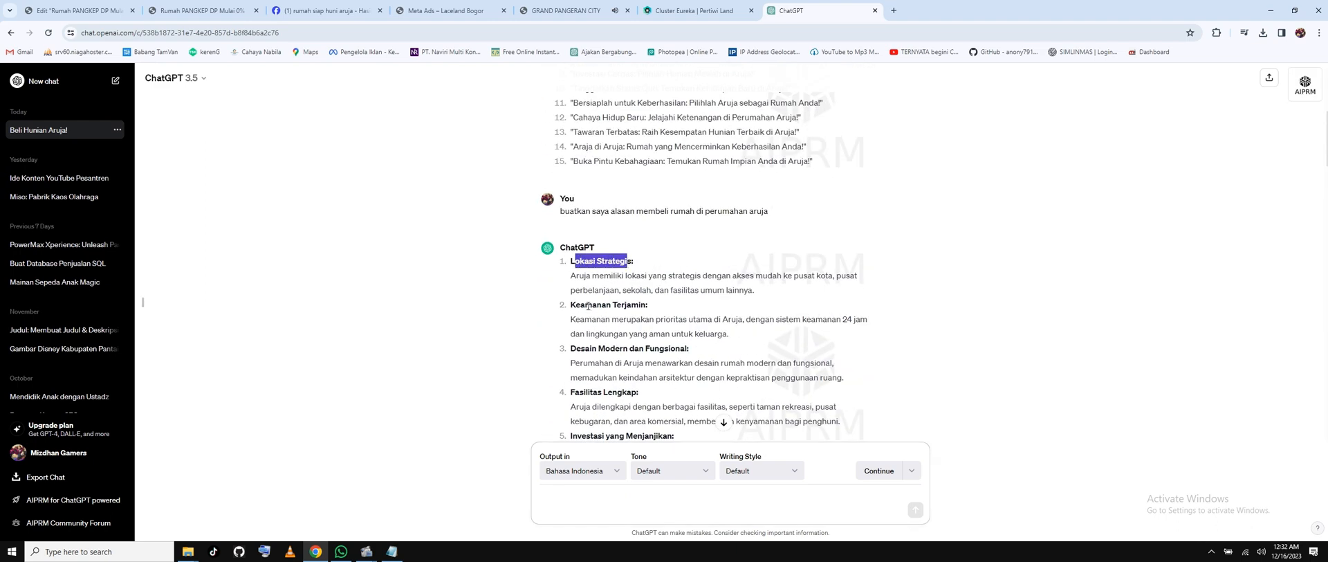
drag(587, 305, 624, 305)
scroll(650, 333, down, 2)
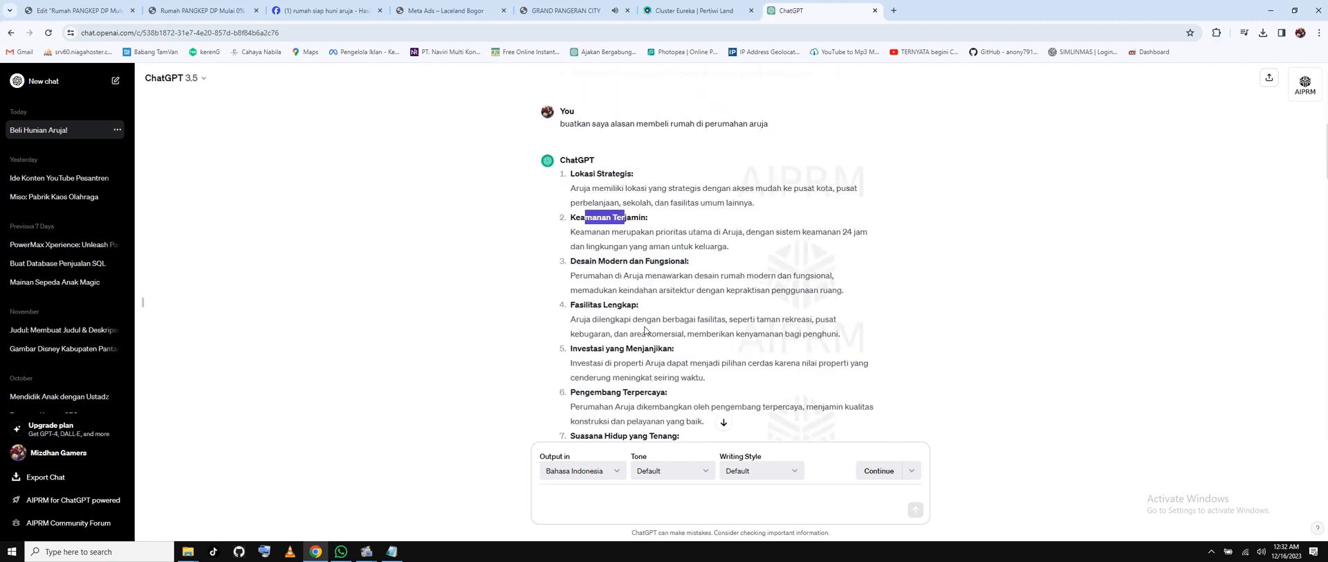
drag(575, 244, 635, 245)
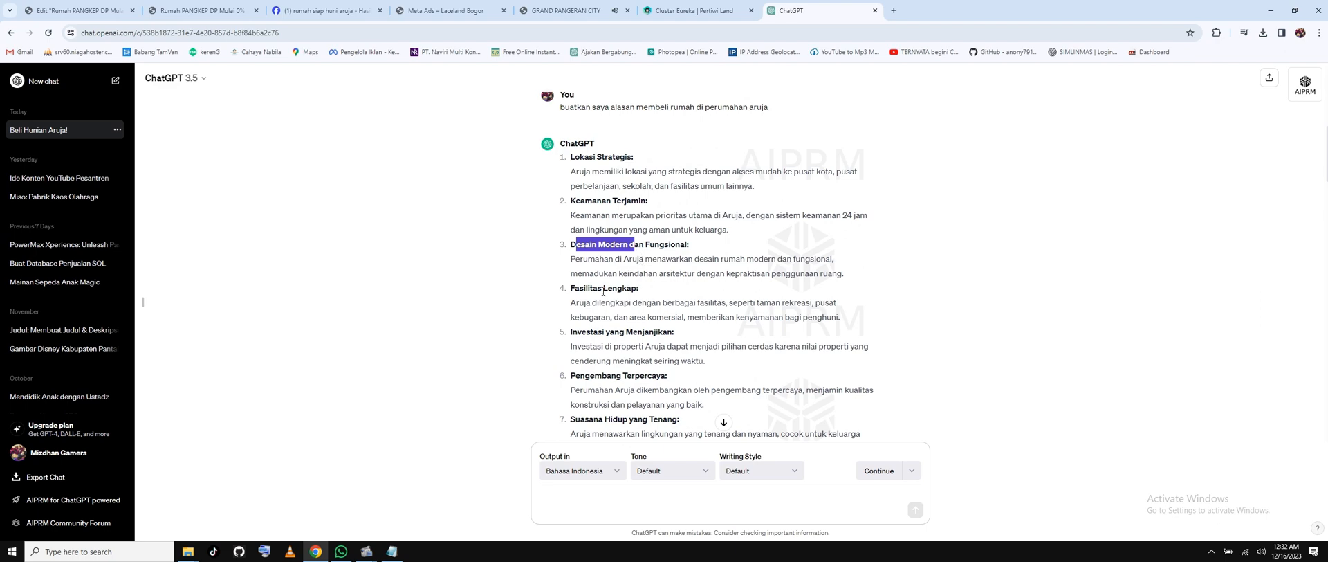
drag(587, 288, 618, 288)
scroll(618, 285, down, 2)
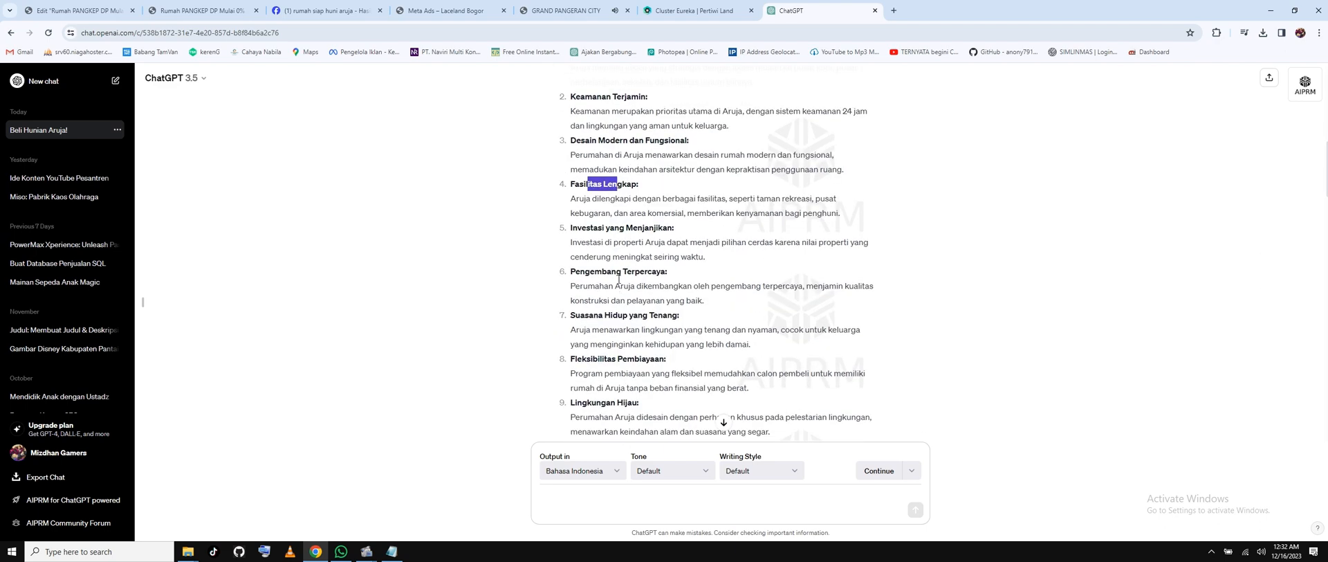
drag(584, 228, 634, 230)
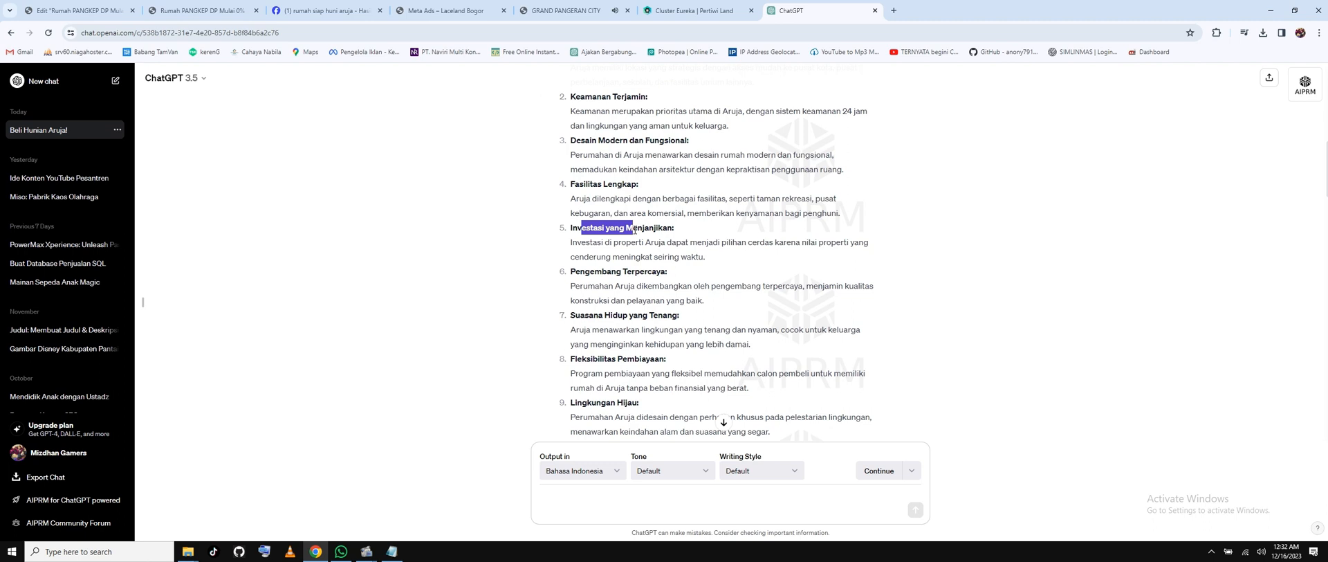
drag(590, 271, 632, 272)
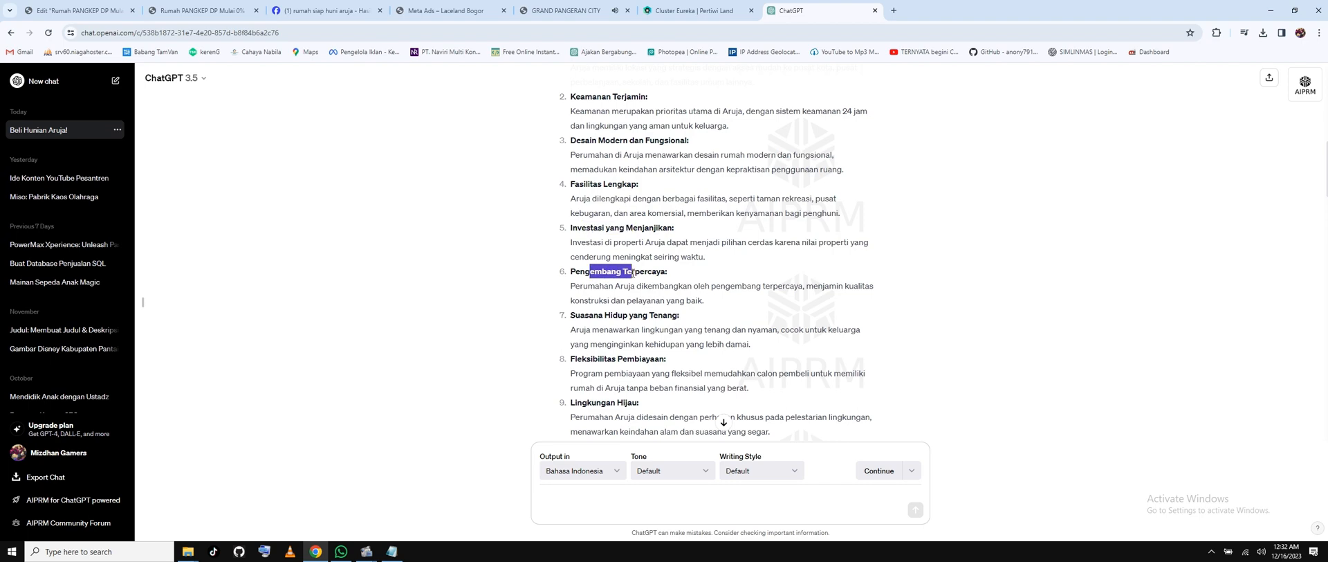
scroll(649, 311, down, 2)
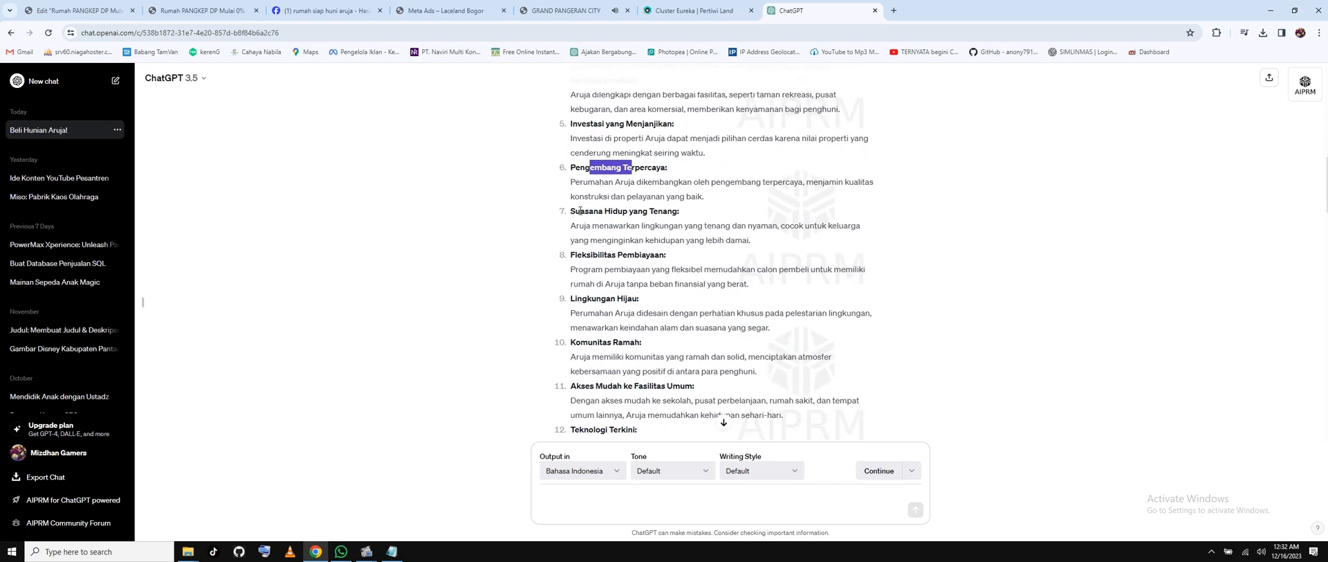
drag(580, 210, 643, 210)
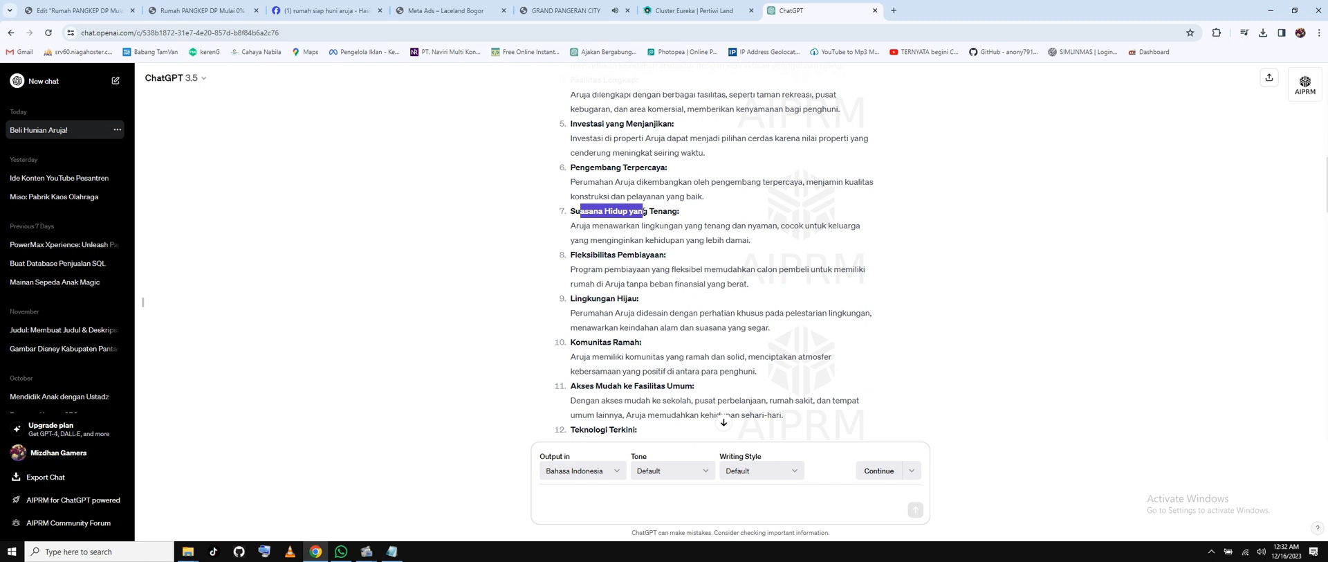
drag(593, 255, 640, 255)
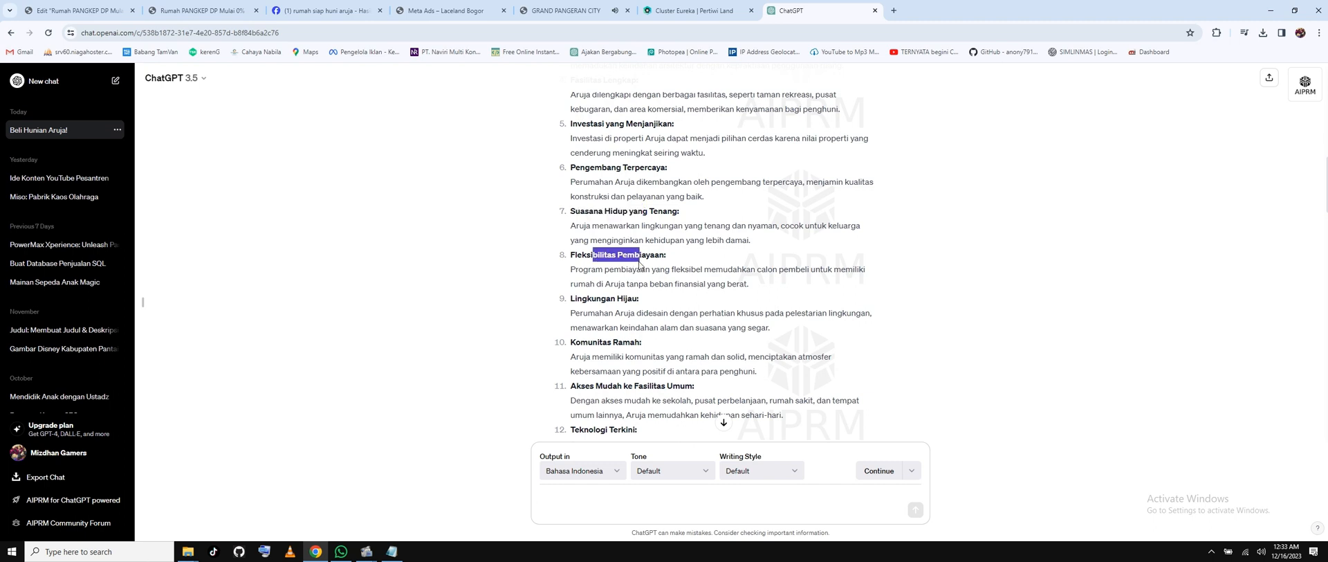
scroll(640, 263, down, 5)
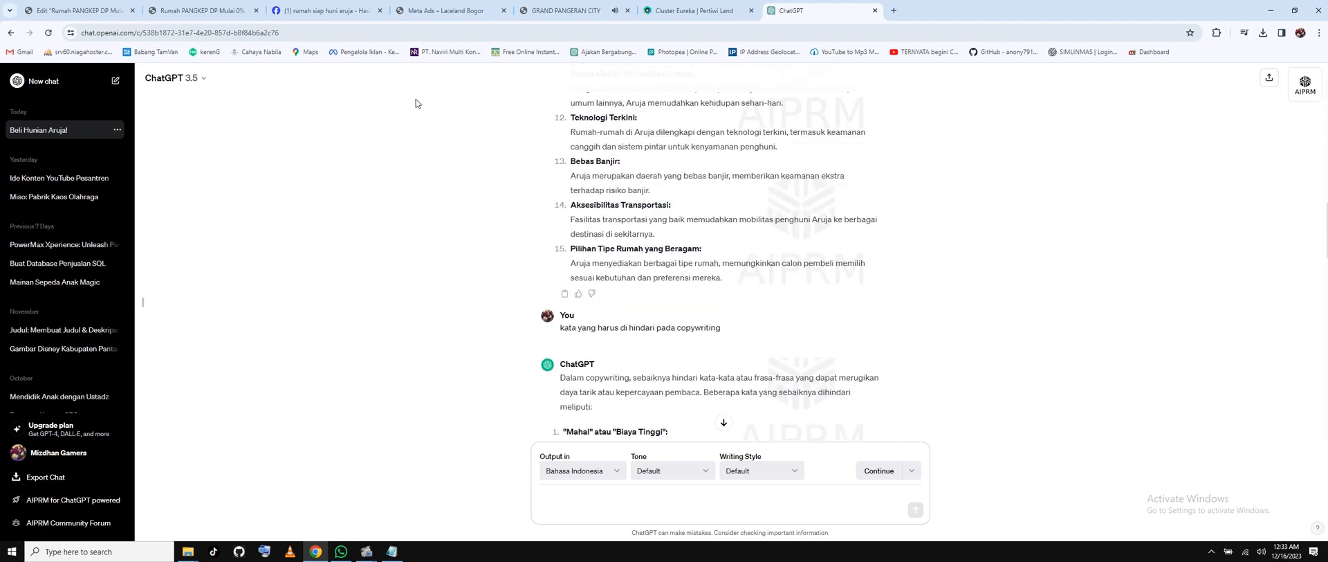
Glance at the Elementor editor, then go back to ChatGPT and scroll through its replies.
click(69, 10)
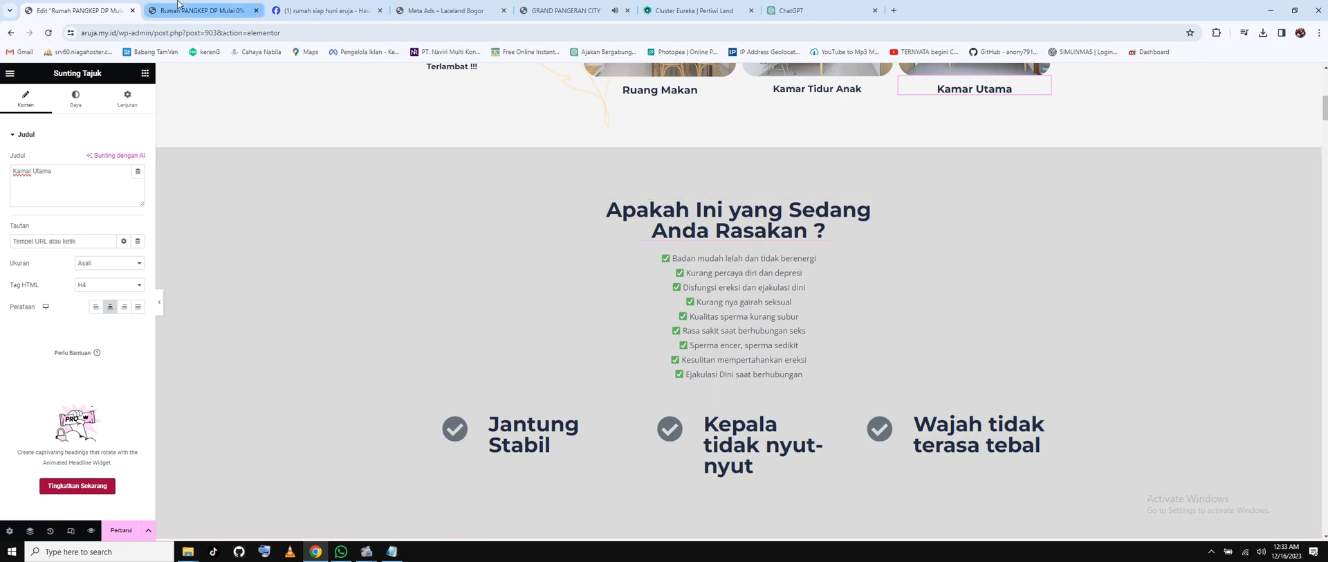
click(782, 13)
scroll(647, 275, down, 4)
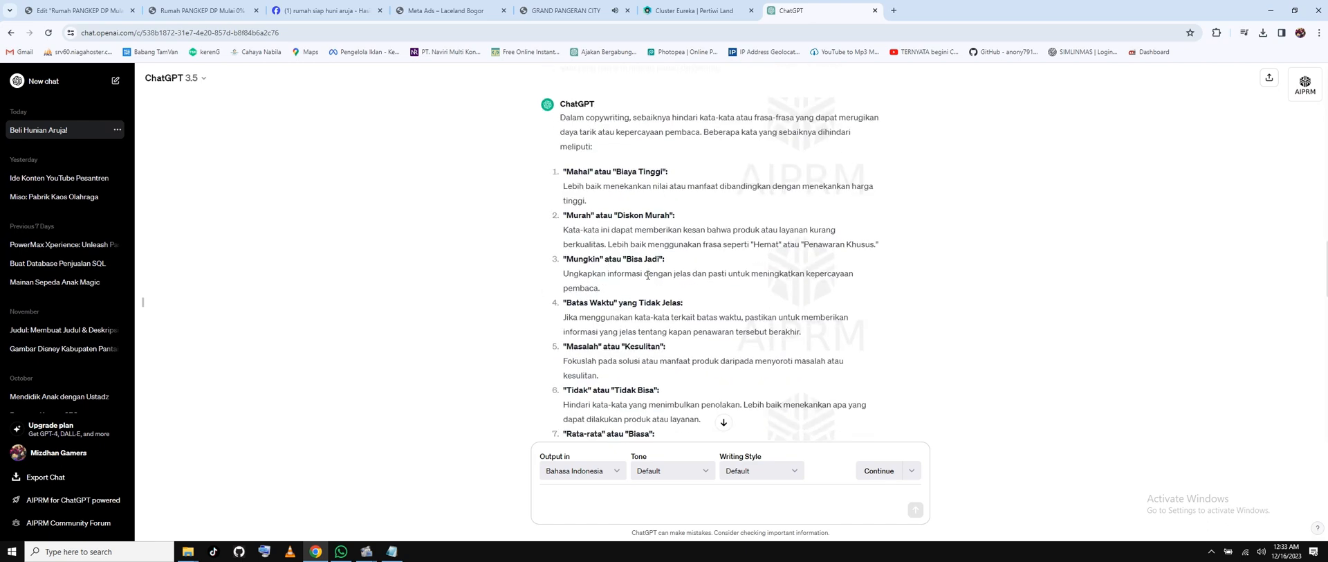
scroll(648, 275, down, 15)
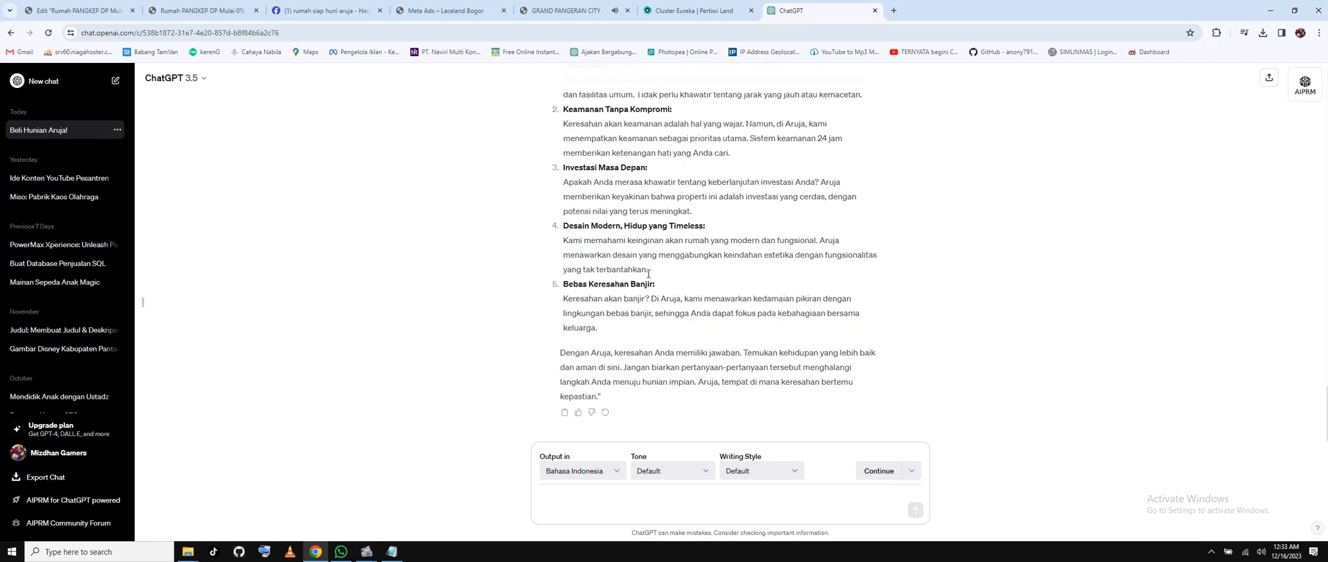
scroll(649, 276, up, 2)
scroll(648, 275, up, 2)
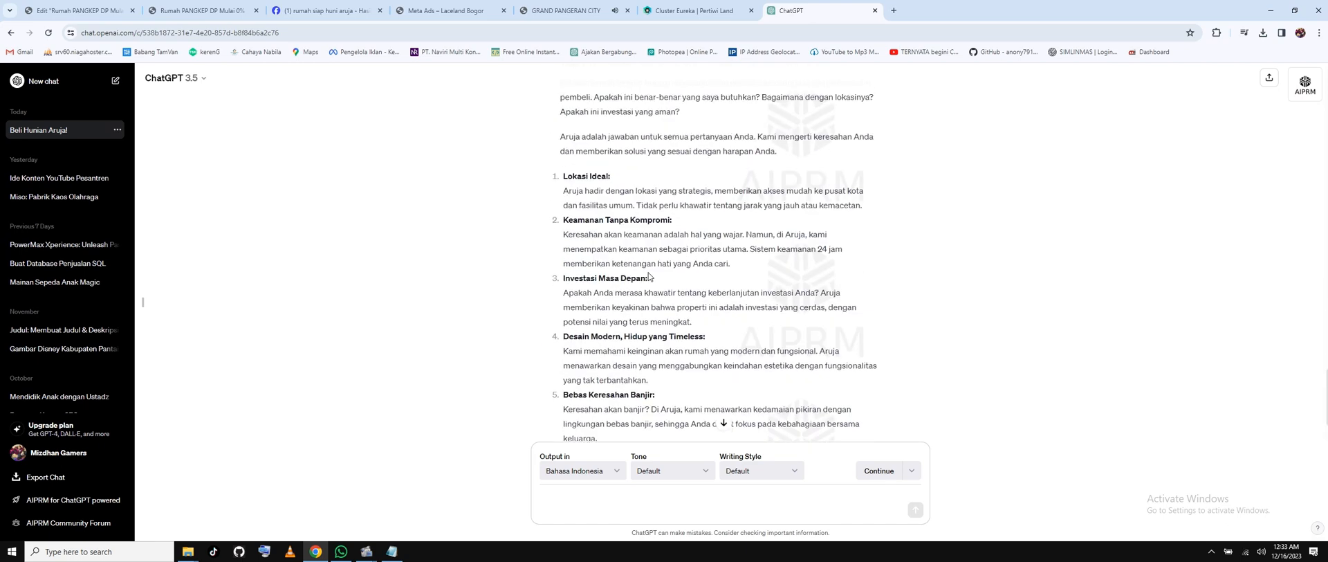
scroll(618, 255, down, 3)
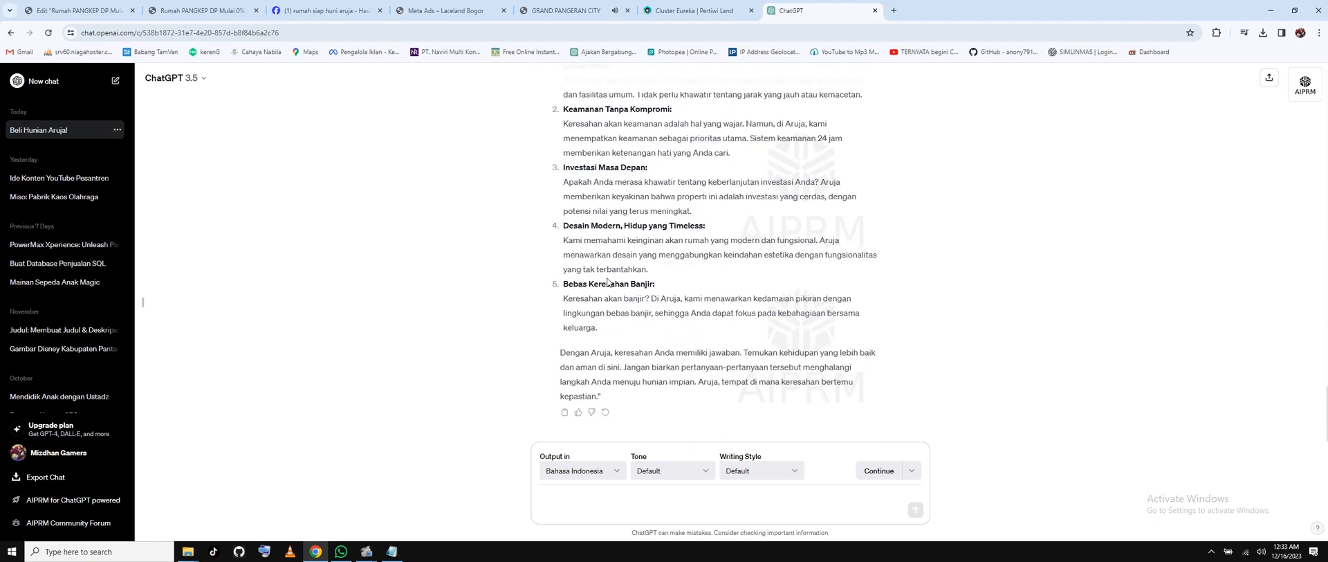
scroll(626, 294, up, 2)
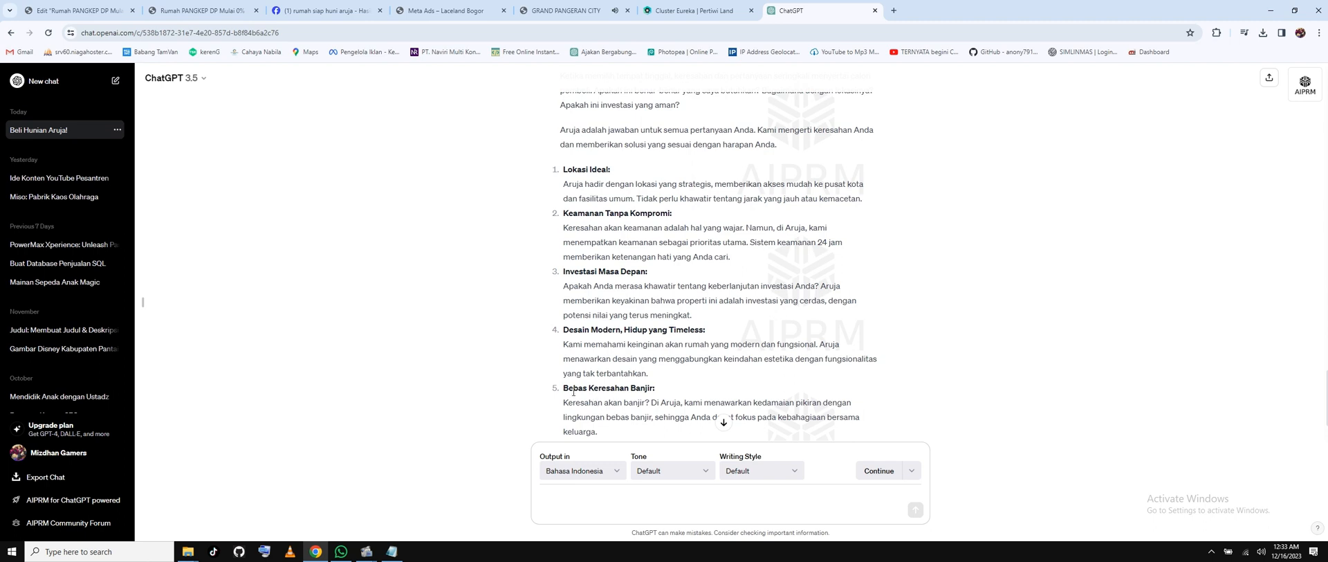
Highlight the Bebas Keresahan Banjir and Keamanan Tanpa Kompromi headings, then return to Elementor.
drag(570, 393, 637, 393)
click(598, 344)
drag(578, 330, 673, 330)
drag(576, 273, 605, 272)
drag(590, 215, 640, 213)
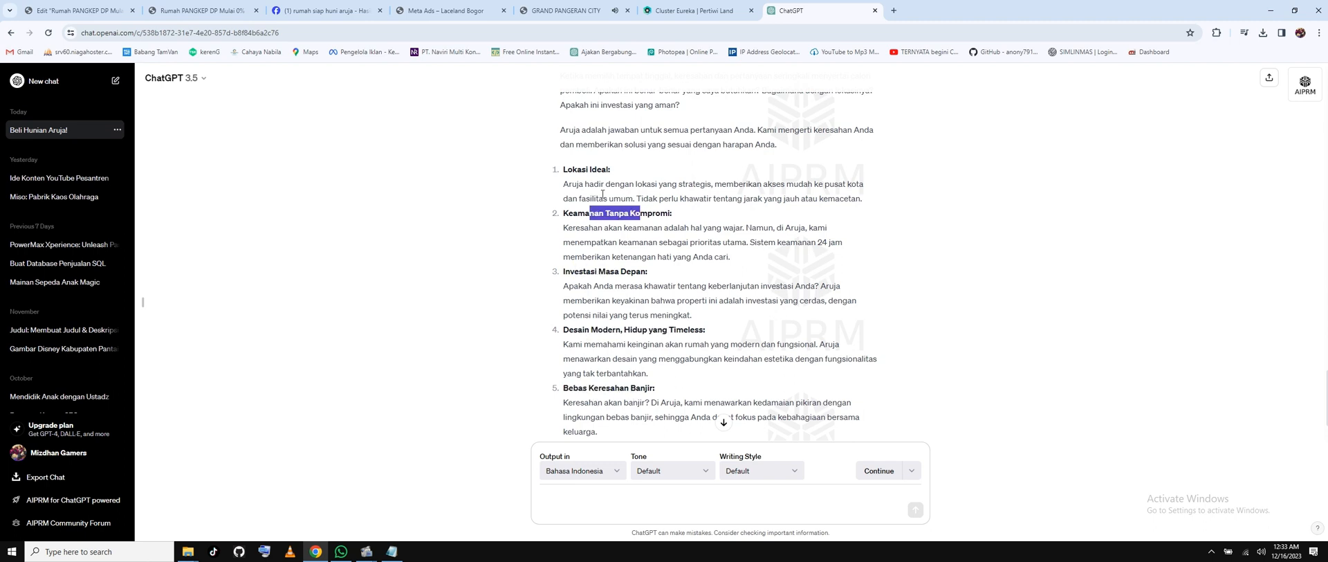
click(76, 11)
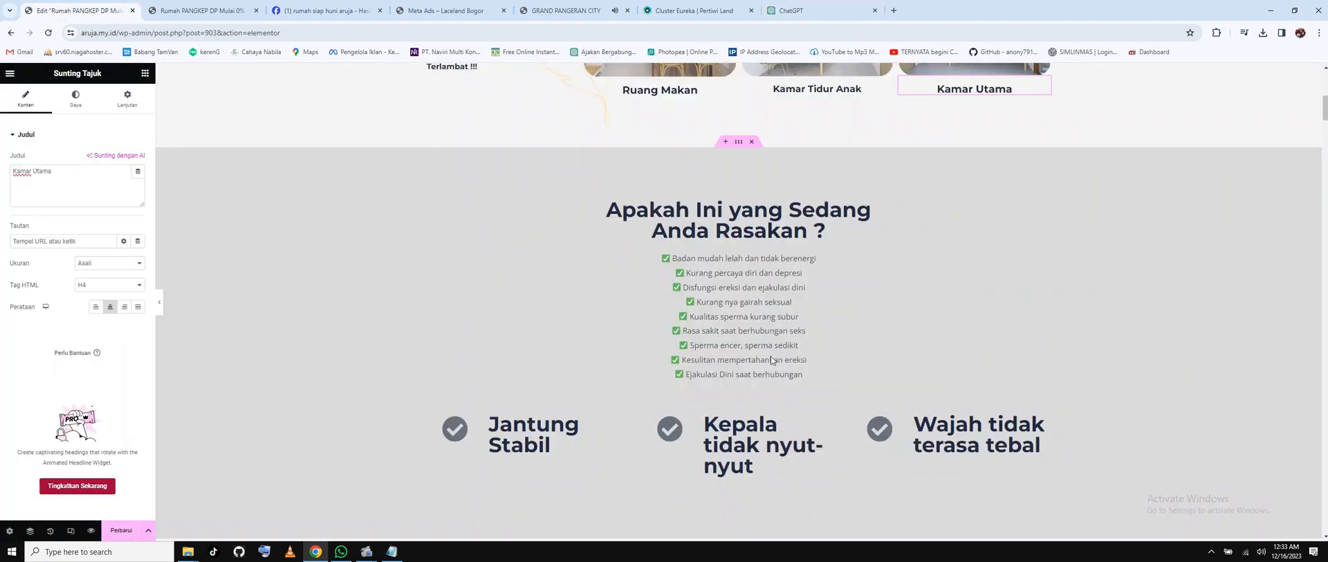
Replace the first checklist line in the Text Editor widget with 'Rumah Sering Banjir'.
click(771, 263)
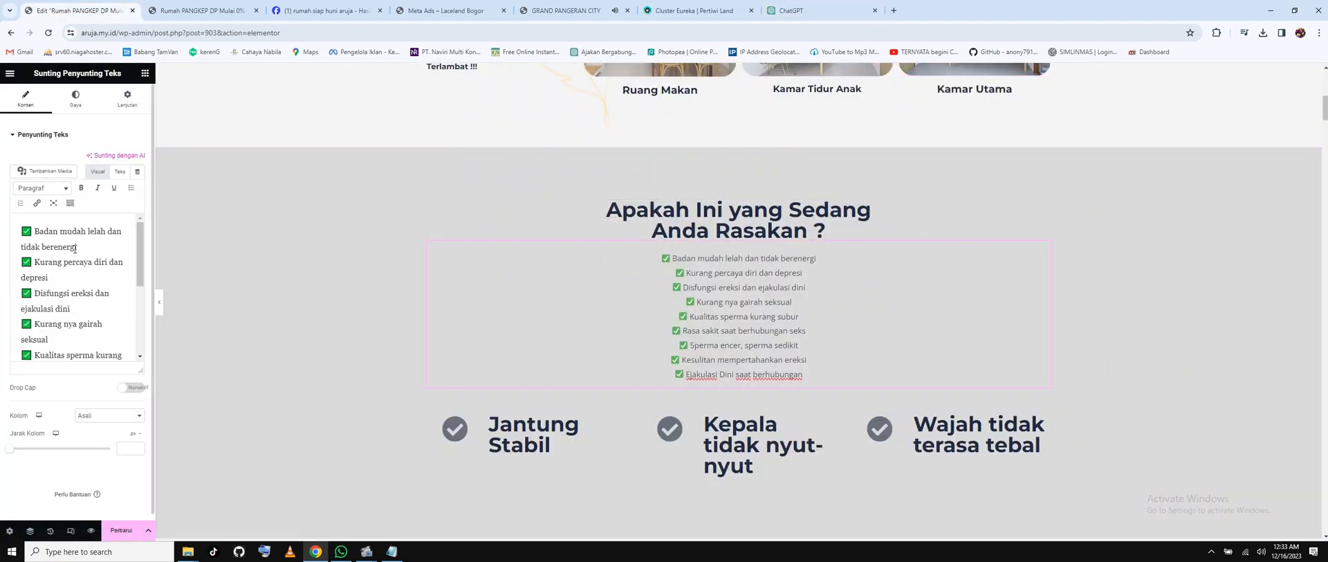
drag(79, 248, 36, 233)
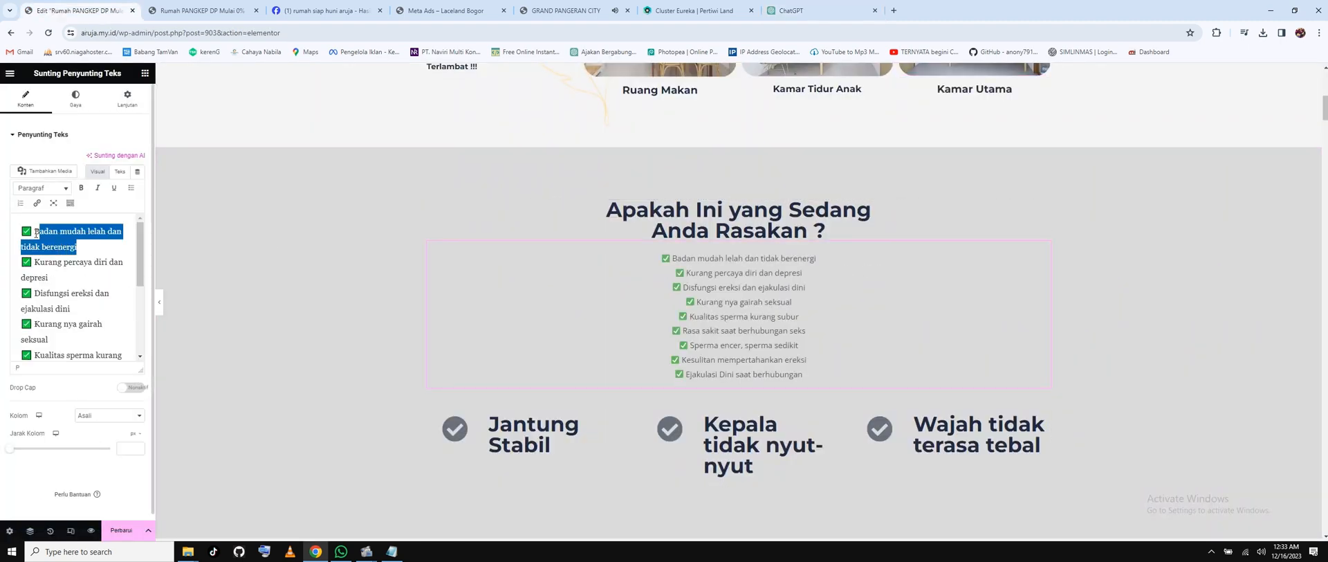
key(shift+Left)
click(70, 242)
drag(77, 247, 34, 231)
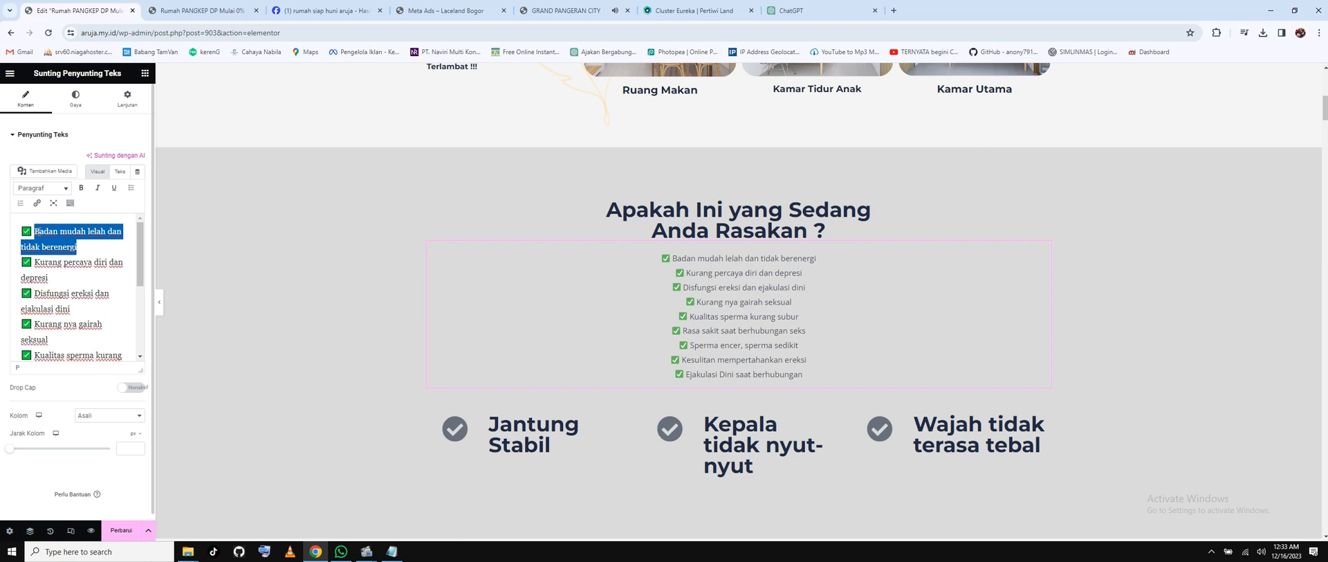
text(Ru)
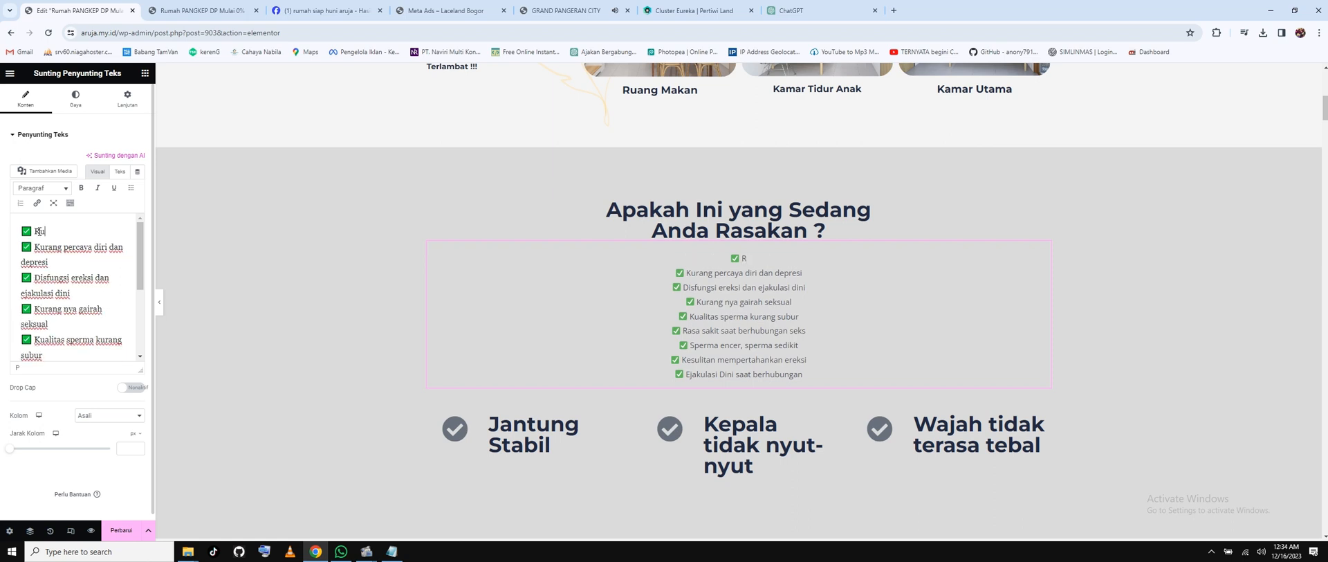
text(mah Banjir)
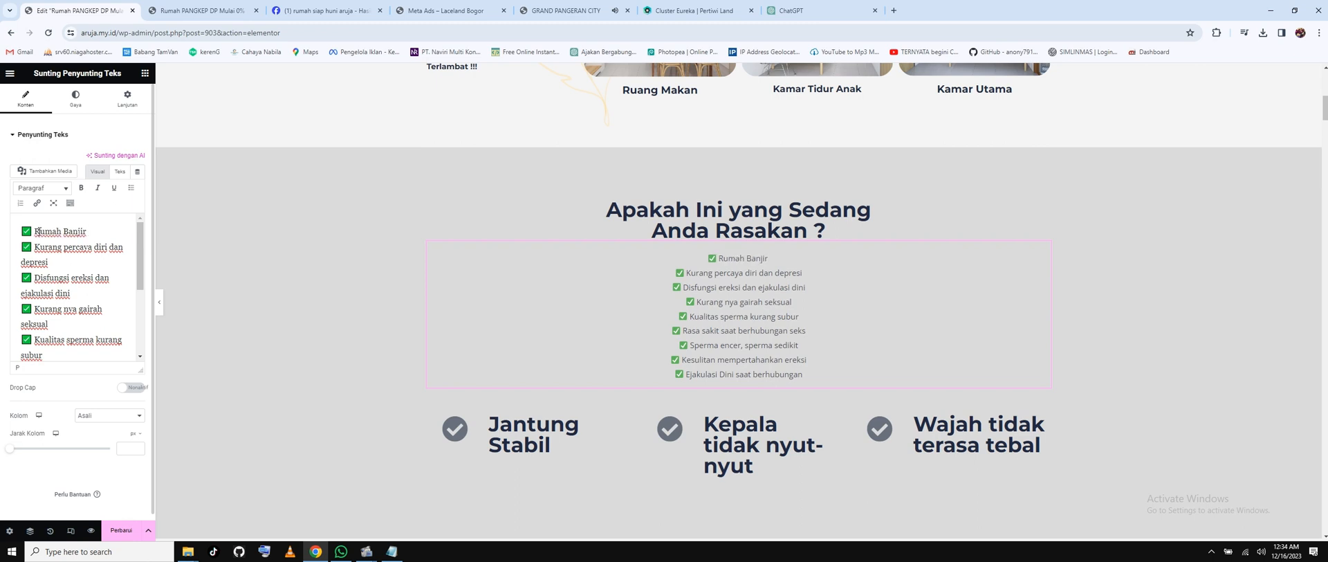
triple_click(42, 249)
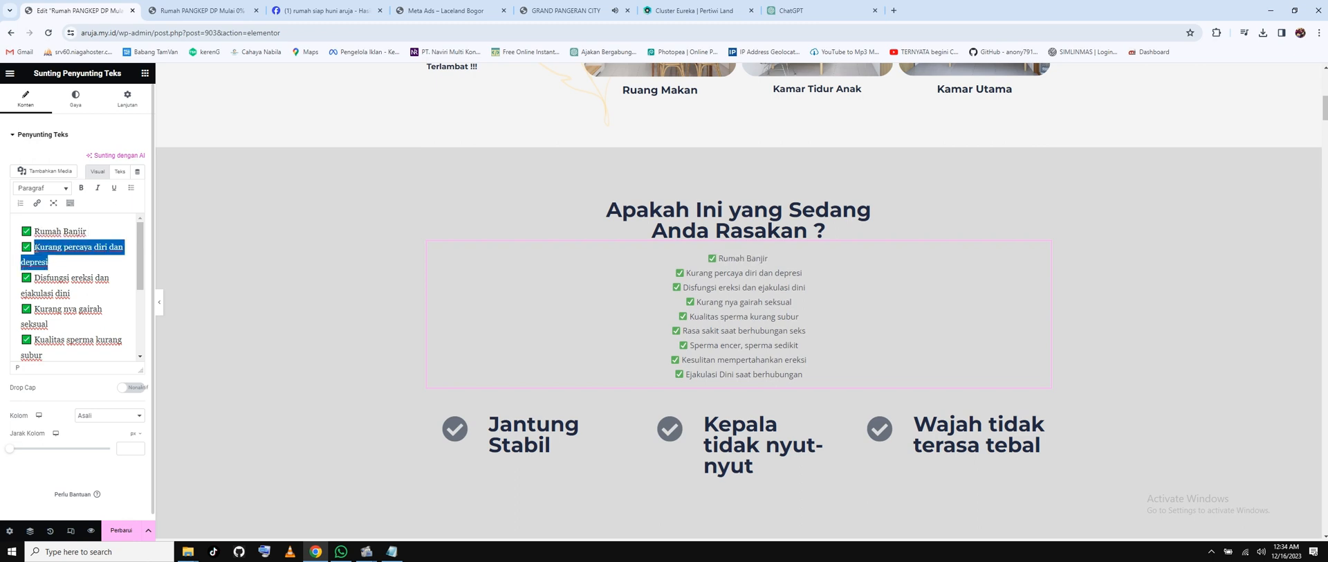
click(61, 230)
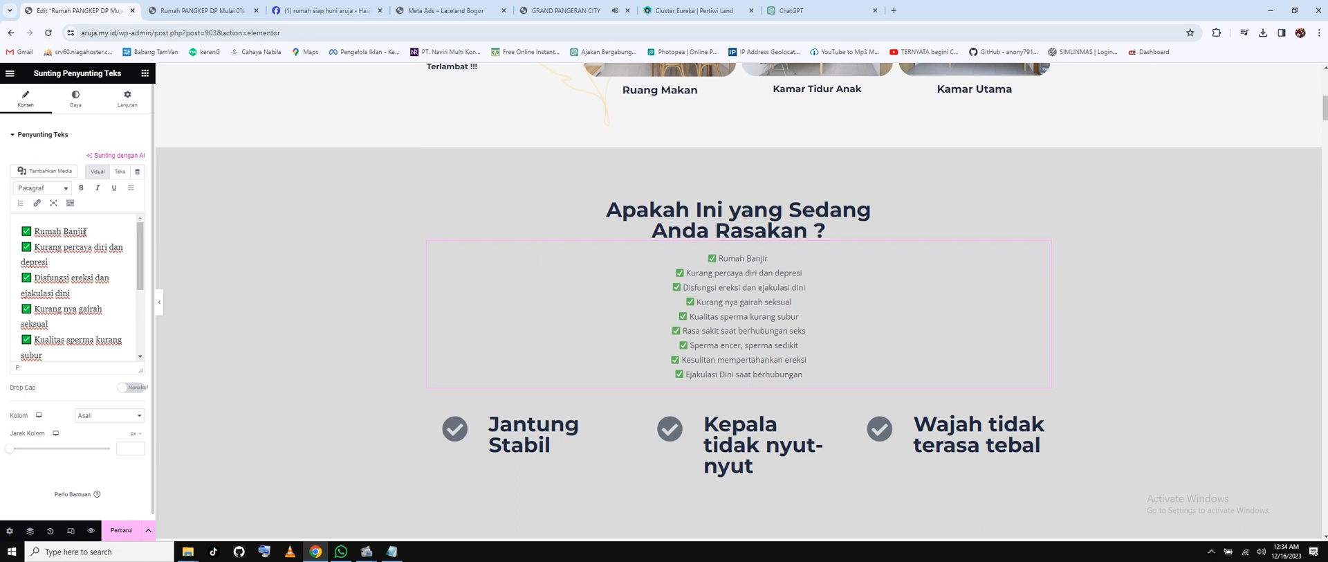
text(Serin)
text(g)
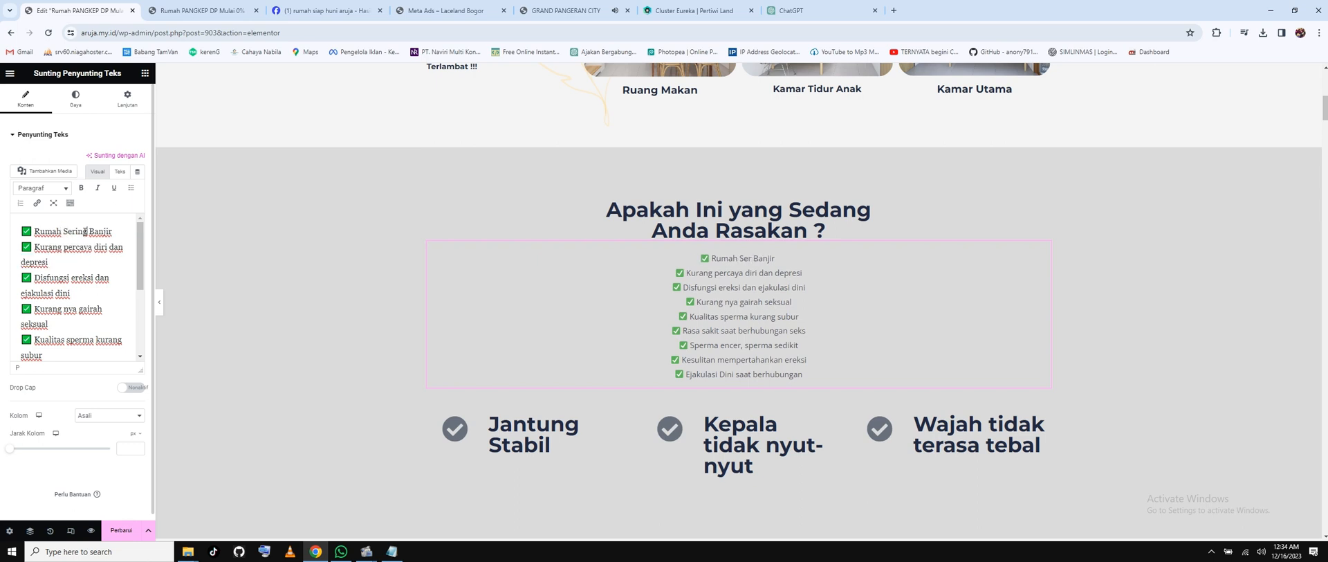
drag(35, 247, 48, 261)
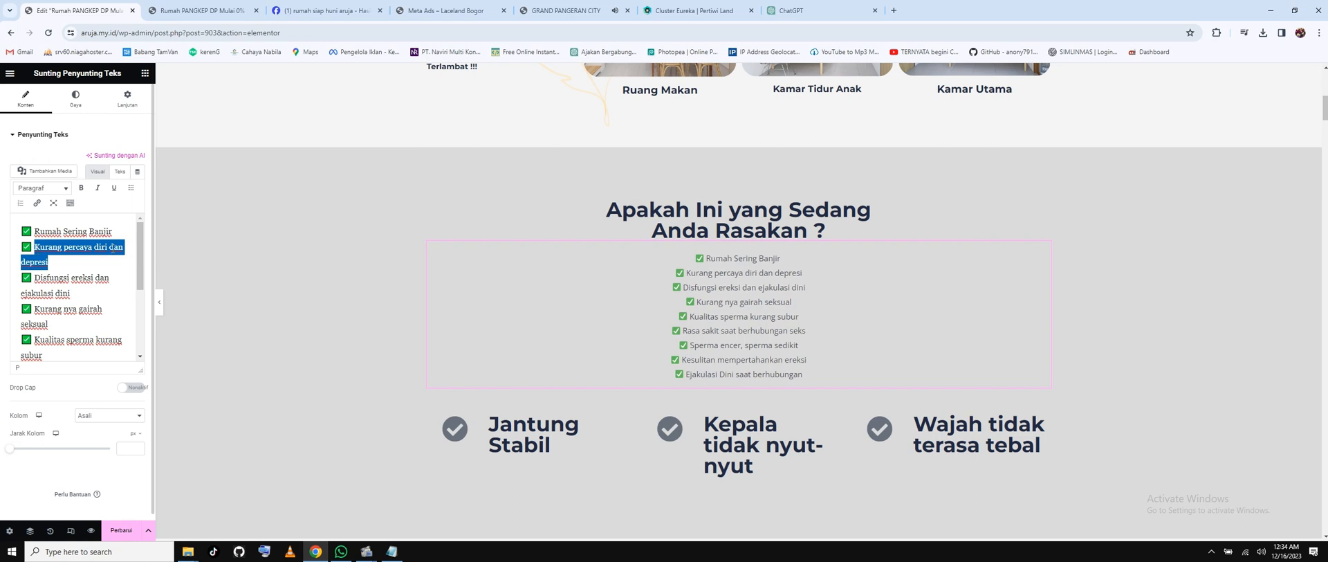
Rewrite the second checklist item as 'Harga, Angsuran dan DP TERLALU TINGGI'.
text(Harga dan )
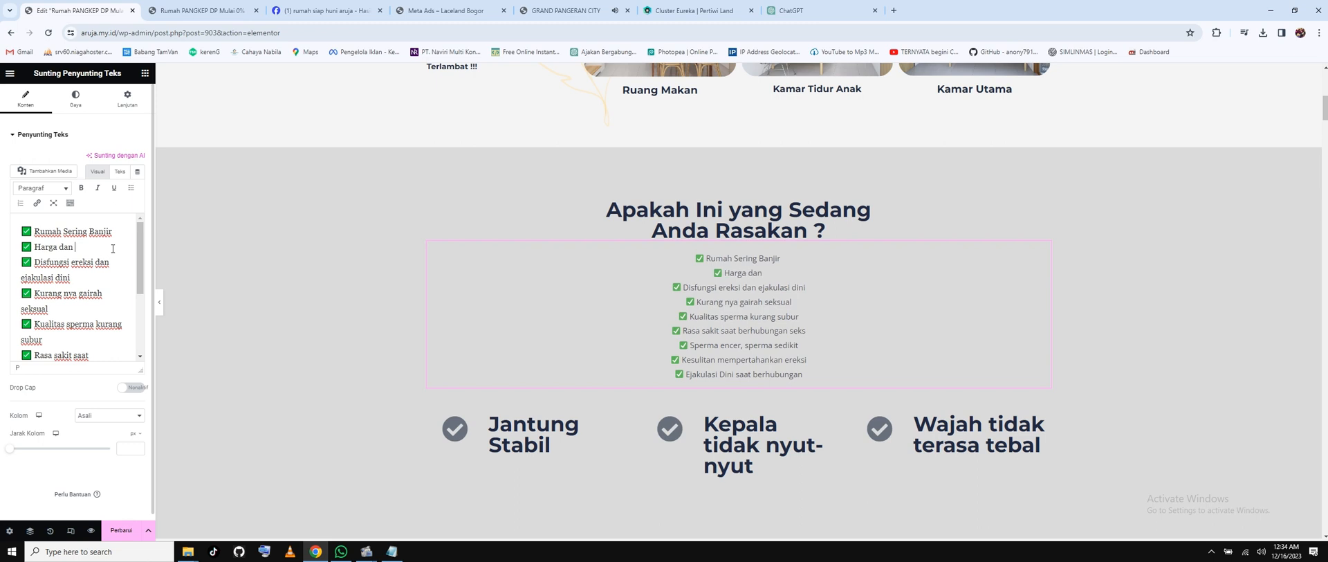
text(Cicilan tinggi)
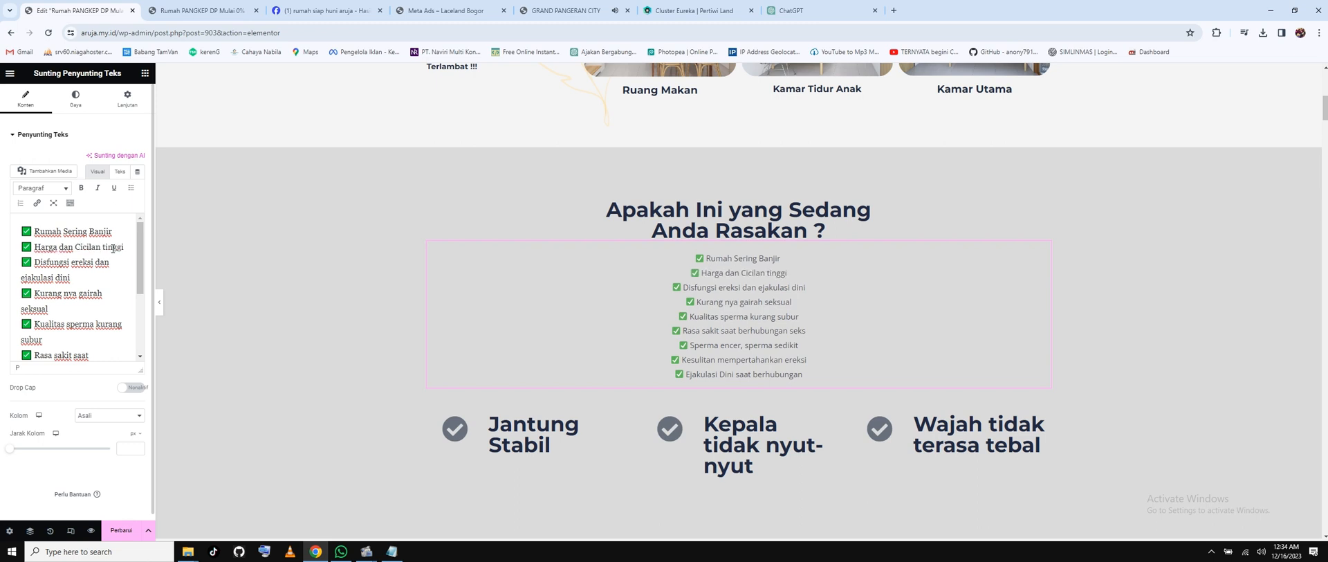
drag(70, 279, 38, 262)
click(65, 247)
double_click(66, 247)
text(, Cicilan )
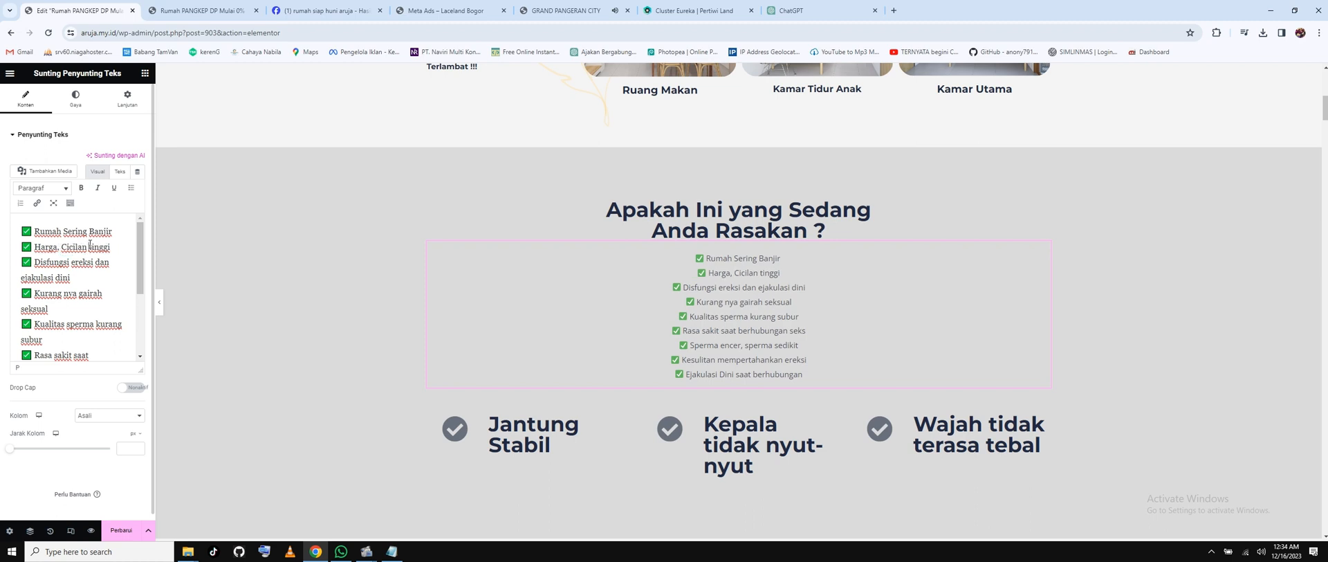
text(dan Angsuran)
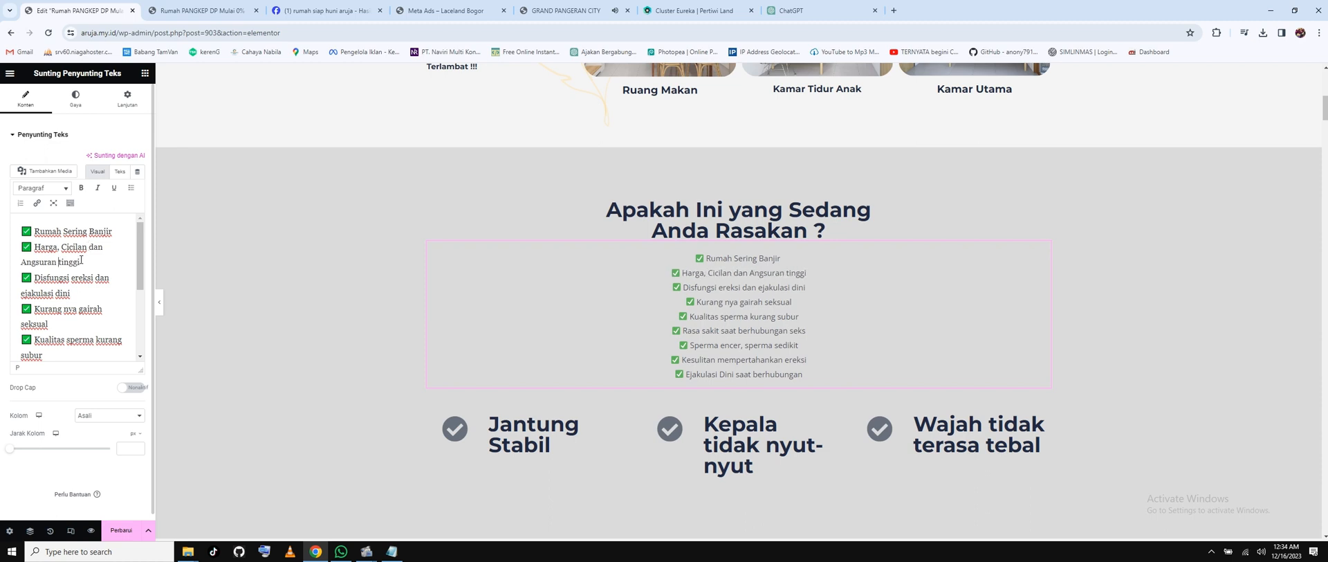
double_click(74, 248)
text(Angsuran)
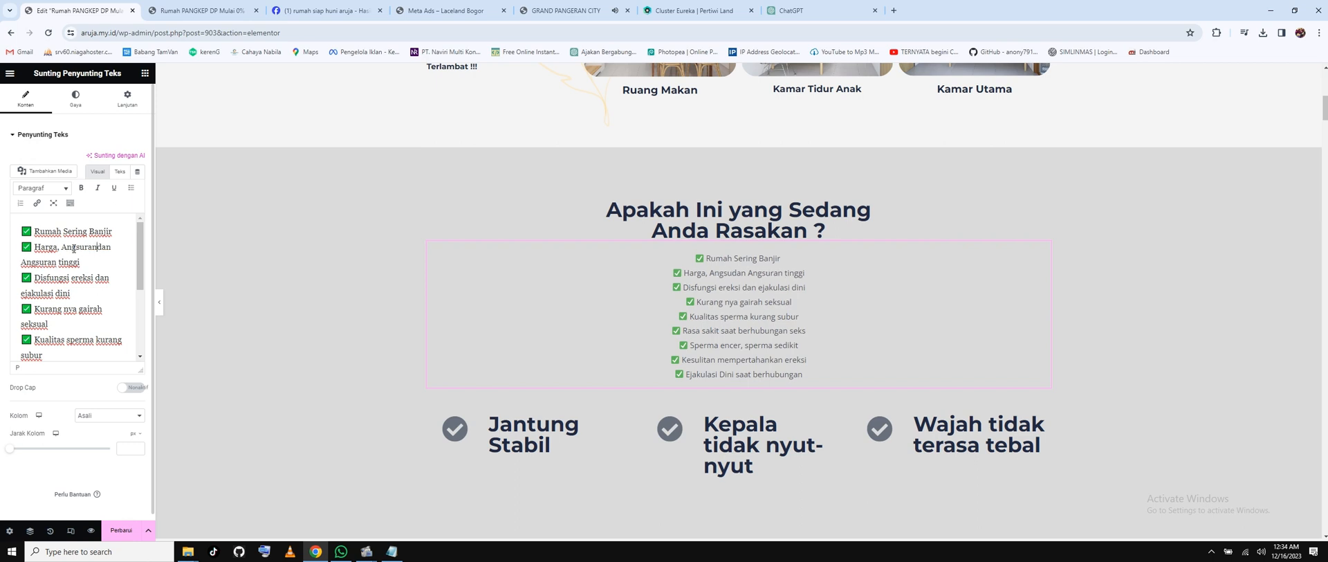
double_click(46, 263)
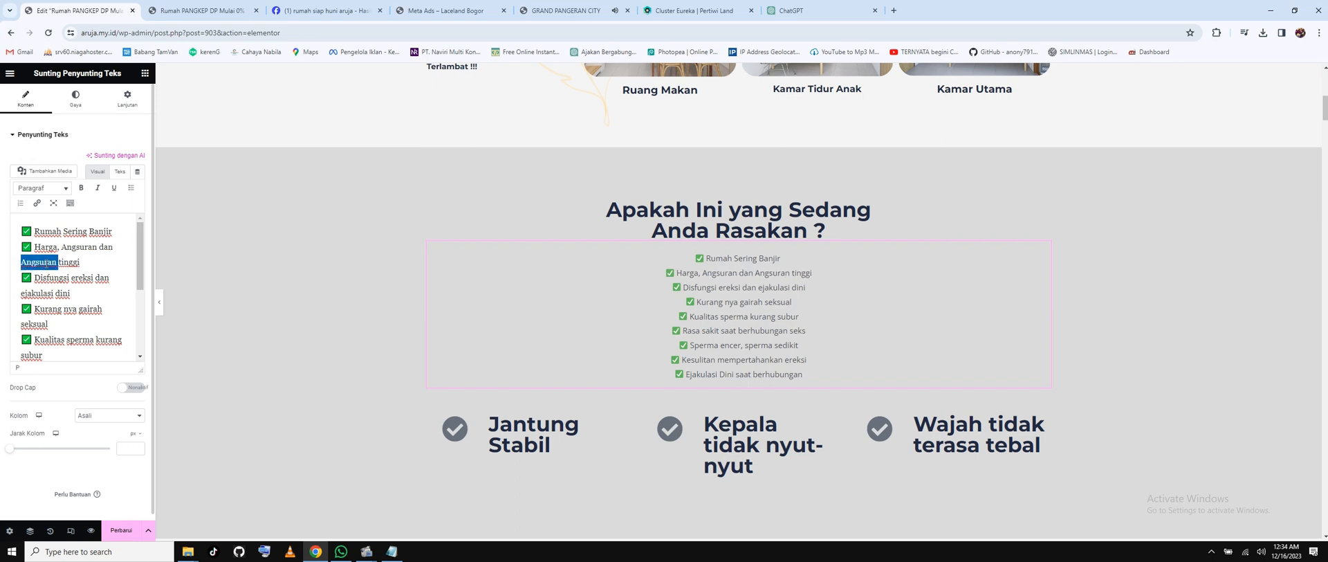
text(DP )
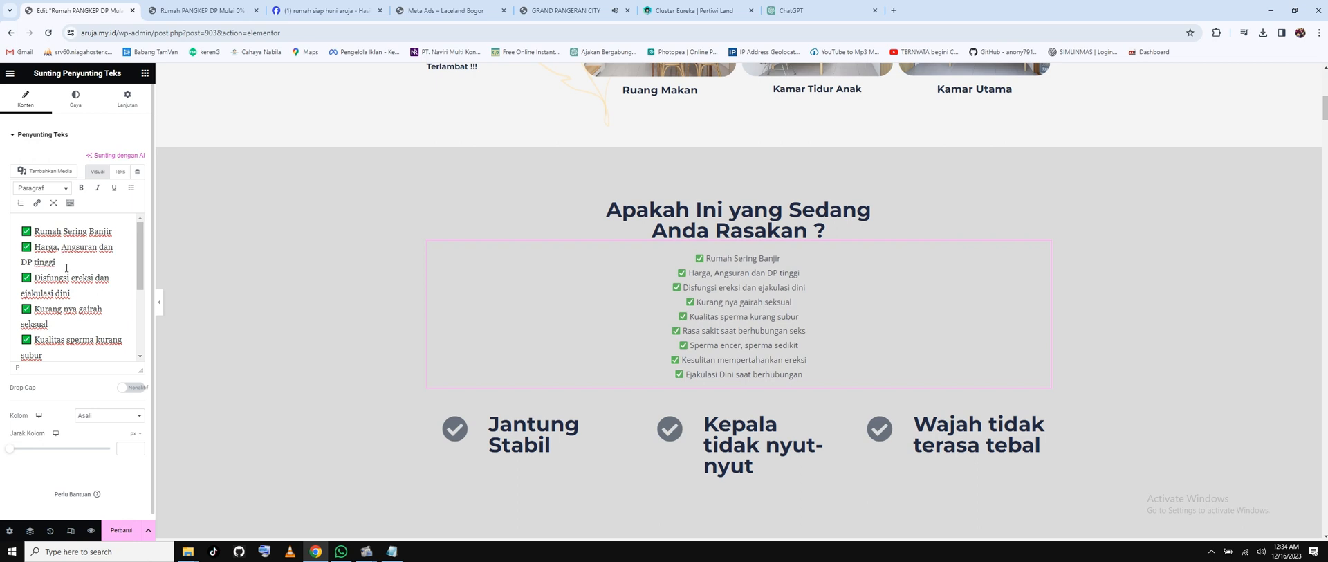
text(TERLALU T)
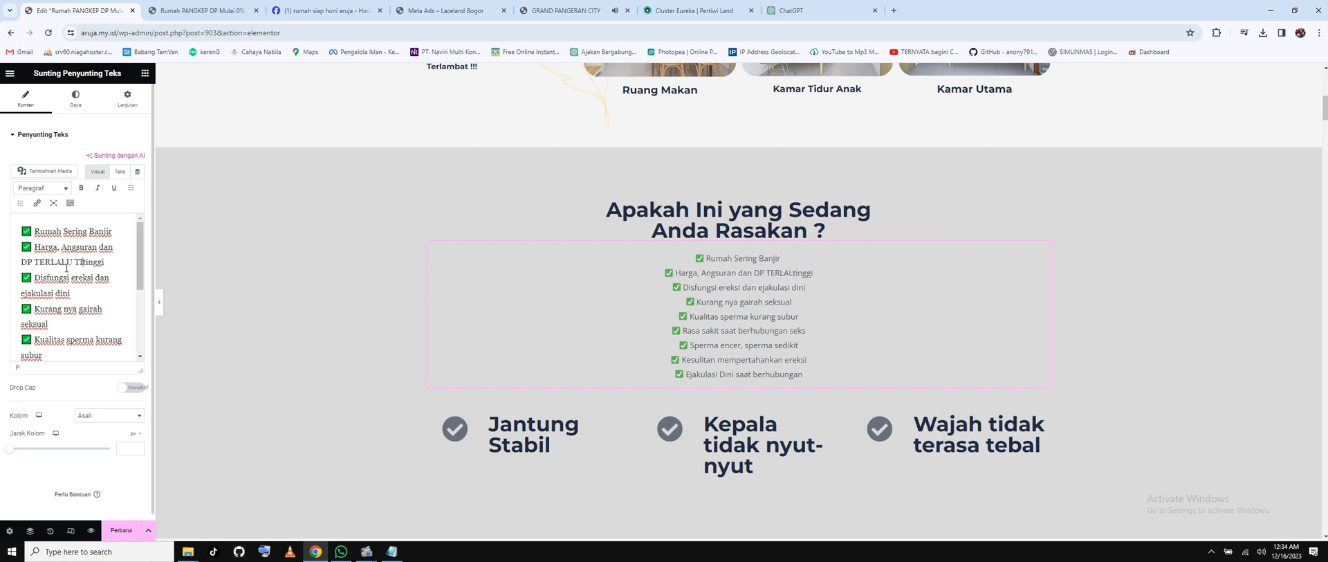
text(INGGI)
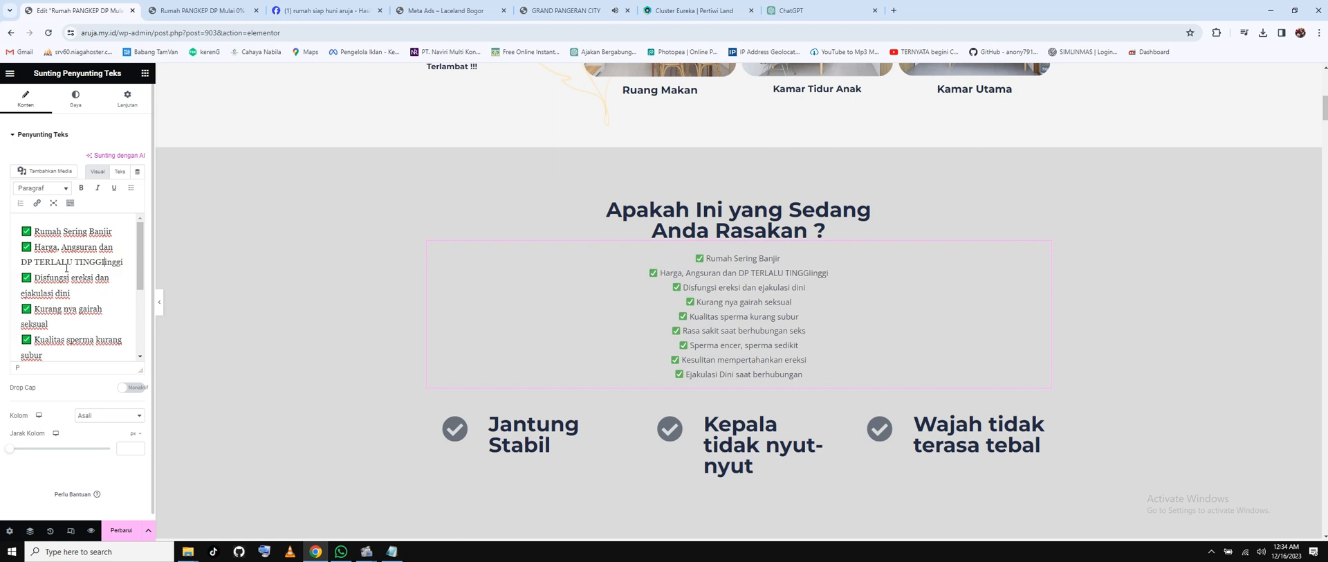
key(Delete)
key(Delete)
key(Delete)
key(Delete)
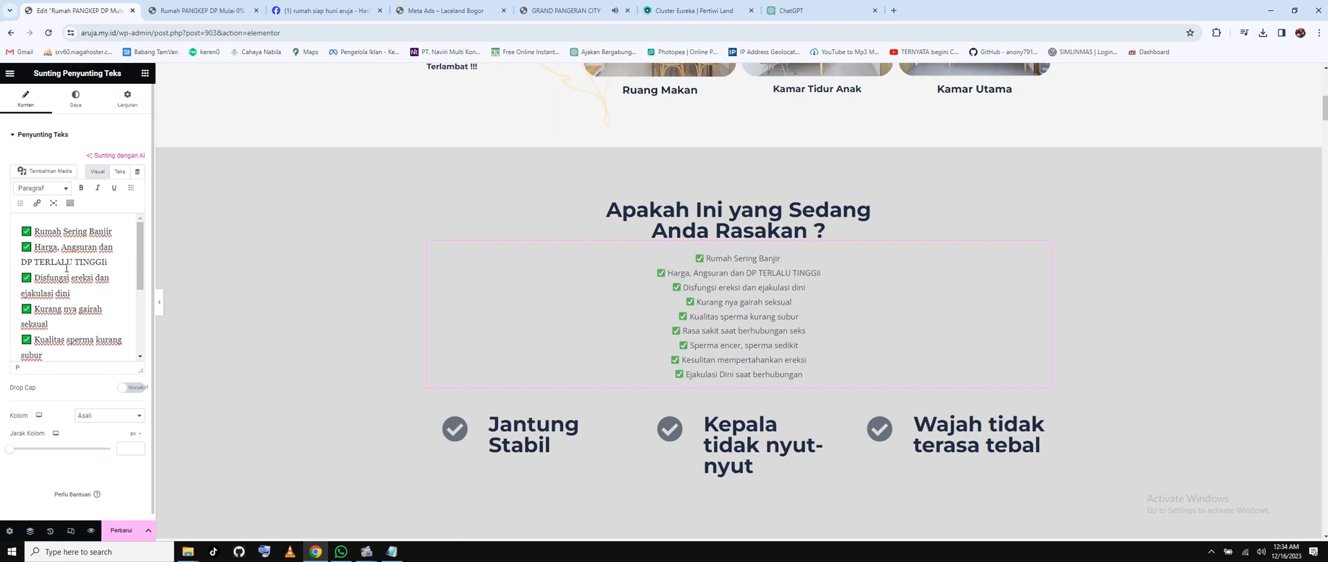
key(Delete)
Replace the third checklist item with 'Hunian sekitar bising, padat dan macet'.
drag(71, 293, 36, 281)
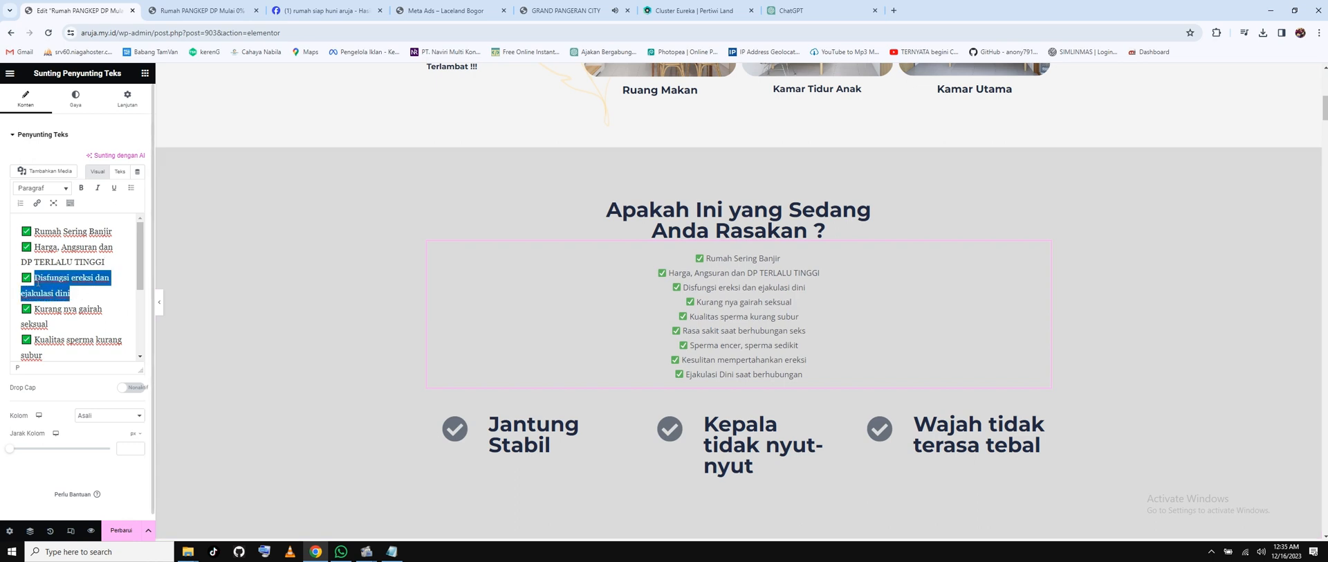
text(Hunian )
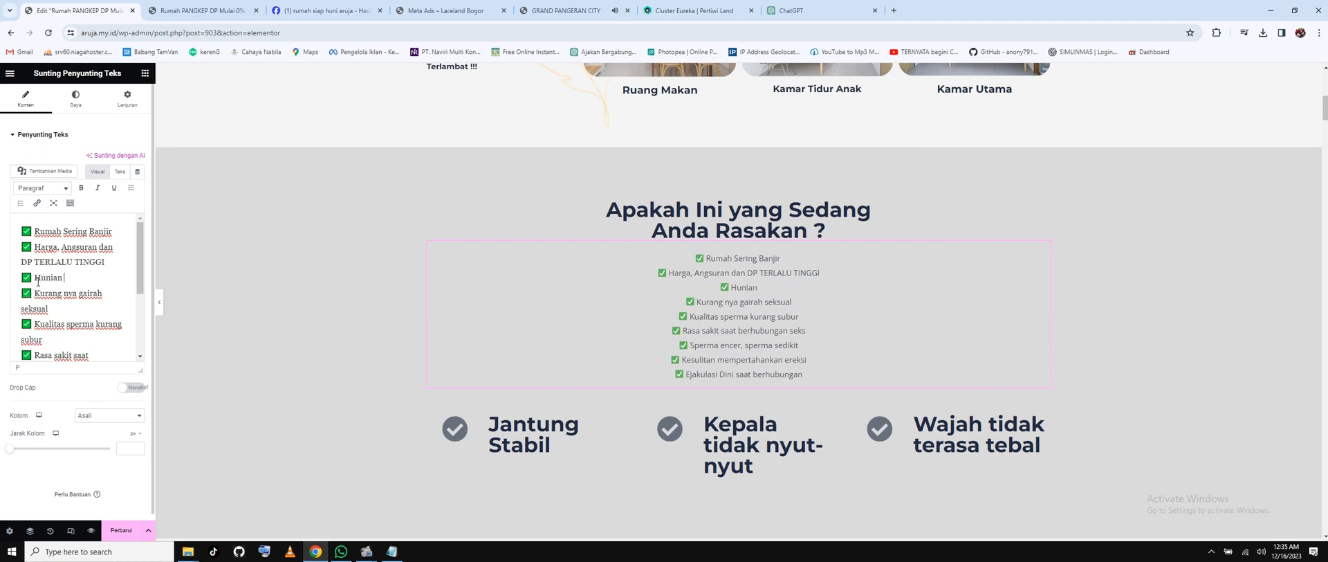
text(sekitar bising, padat)
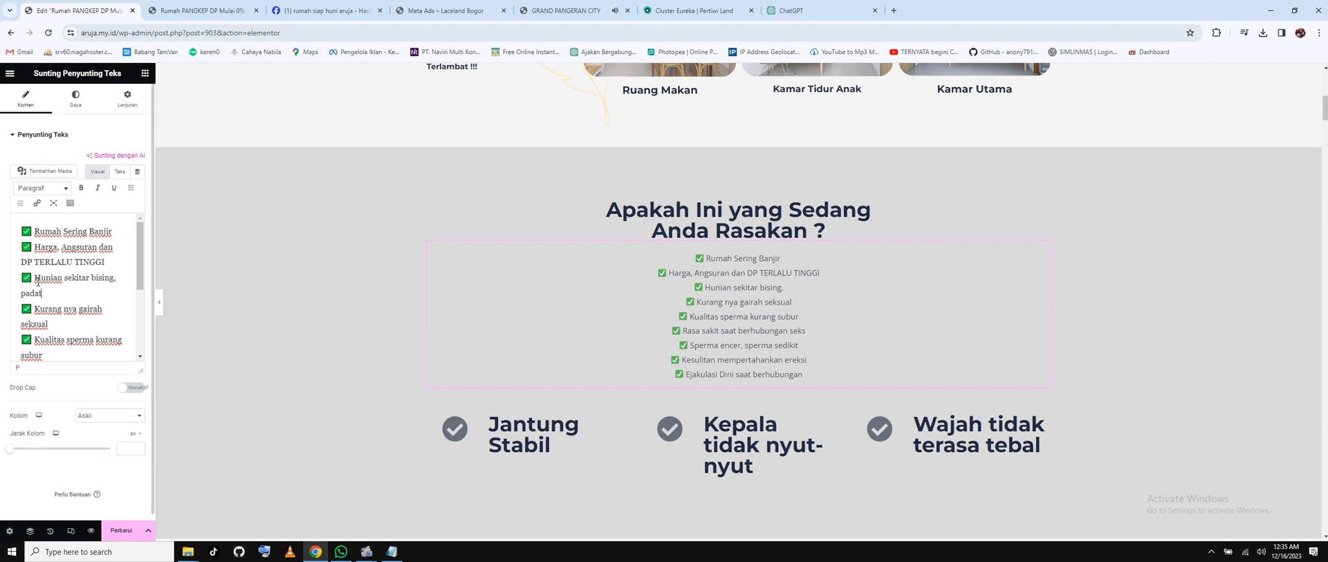
text( dan macet)
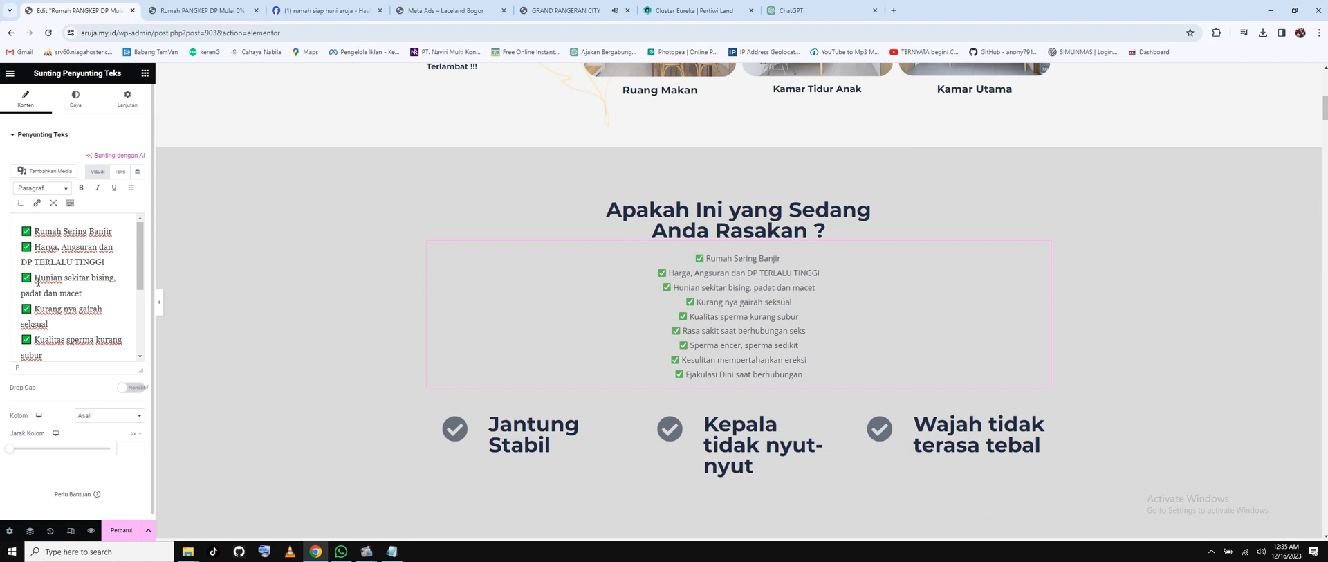
drag(49, 326, 36, 309)
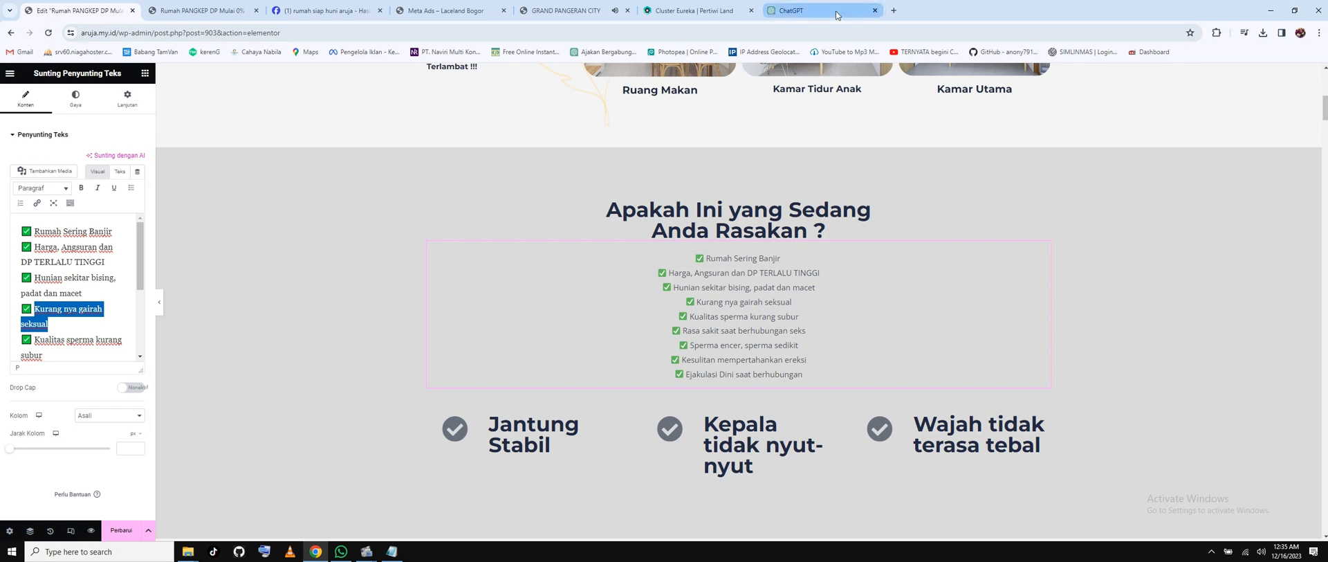
Scroll back up to ChatGPT's list of Aruja advantages, then return to the Elementor editor.
click(791, 11)
scroll(636, 255, up, 3)
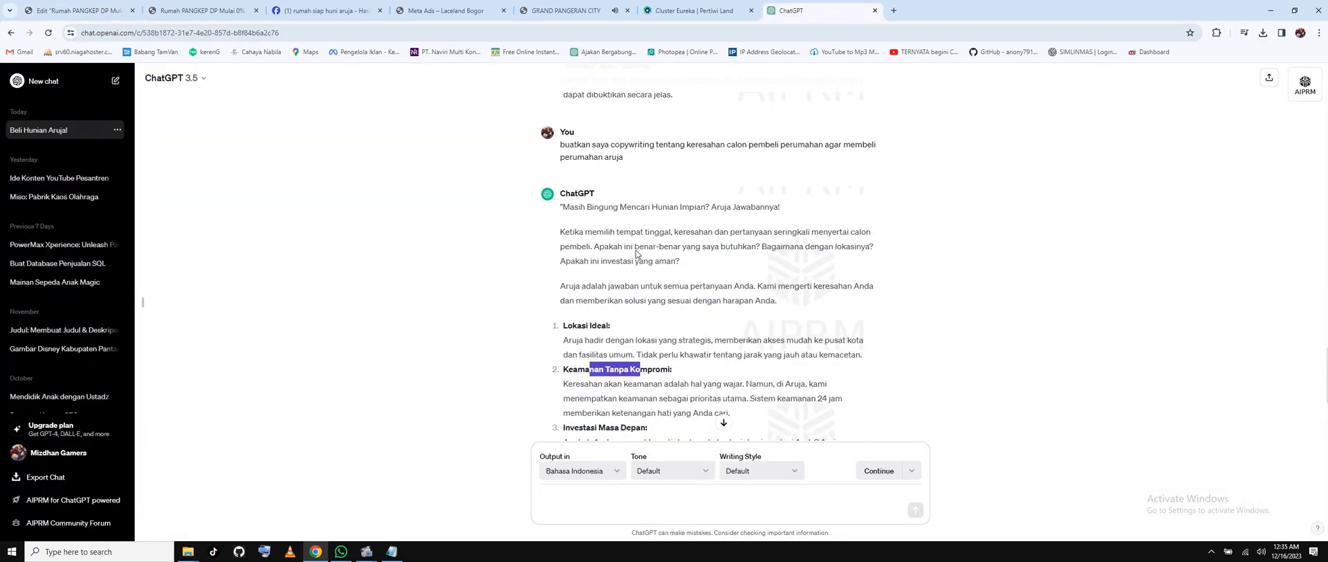
scroll(636, 255, up, 3)
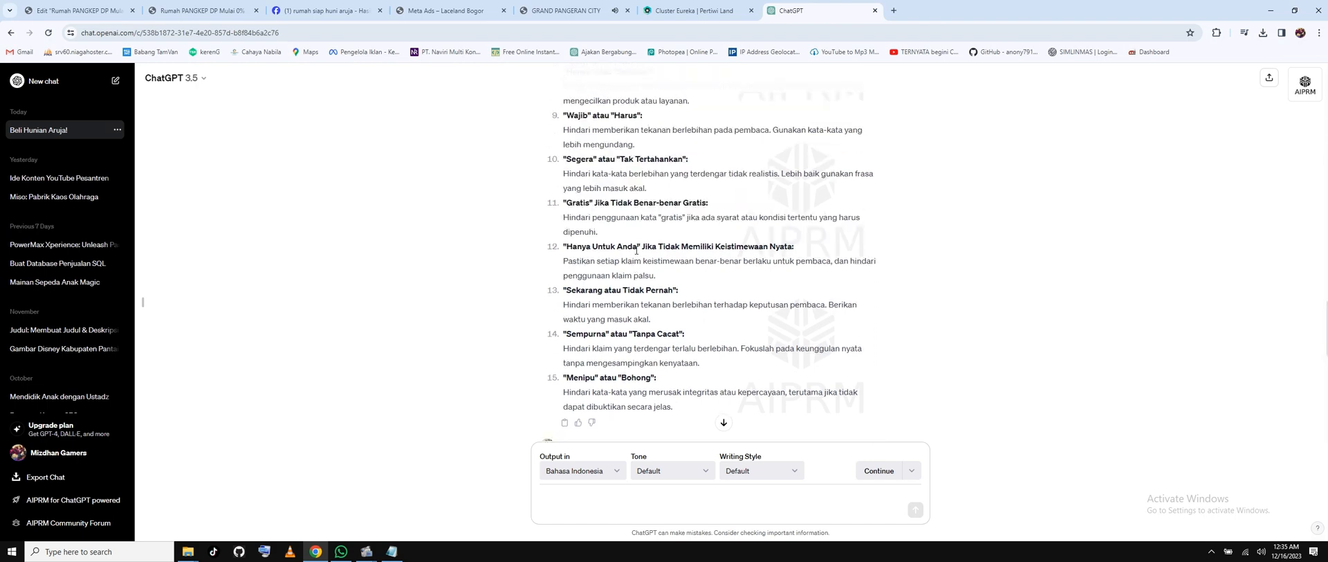
scroll(636, 252, up, 4)
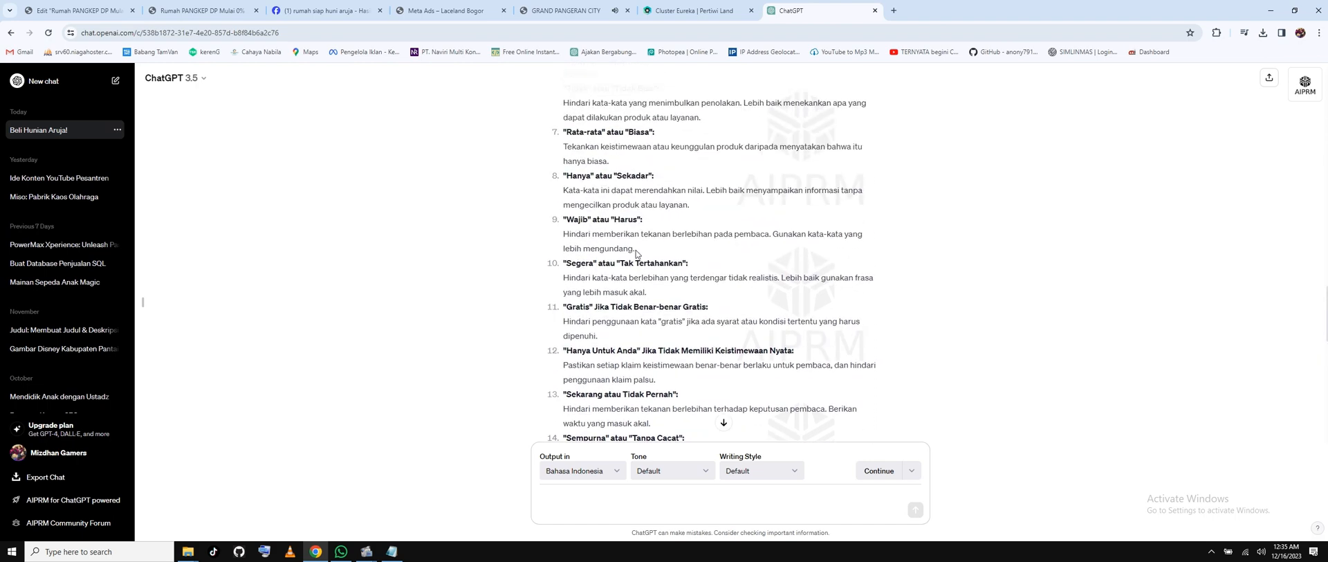
scroll(637, 255, up, 8)
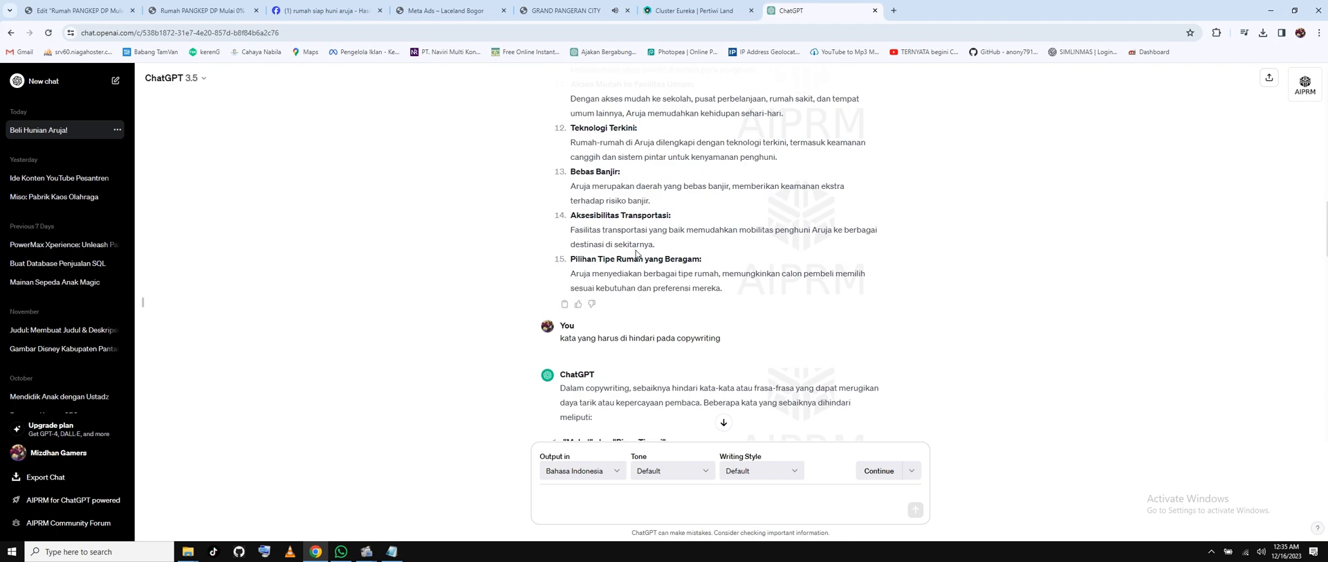
scroll(637, 250, up, 1)
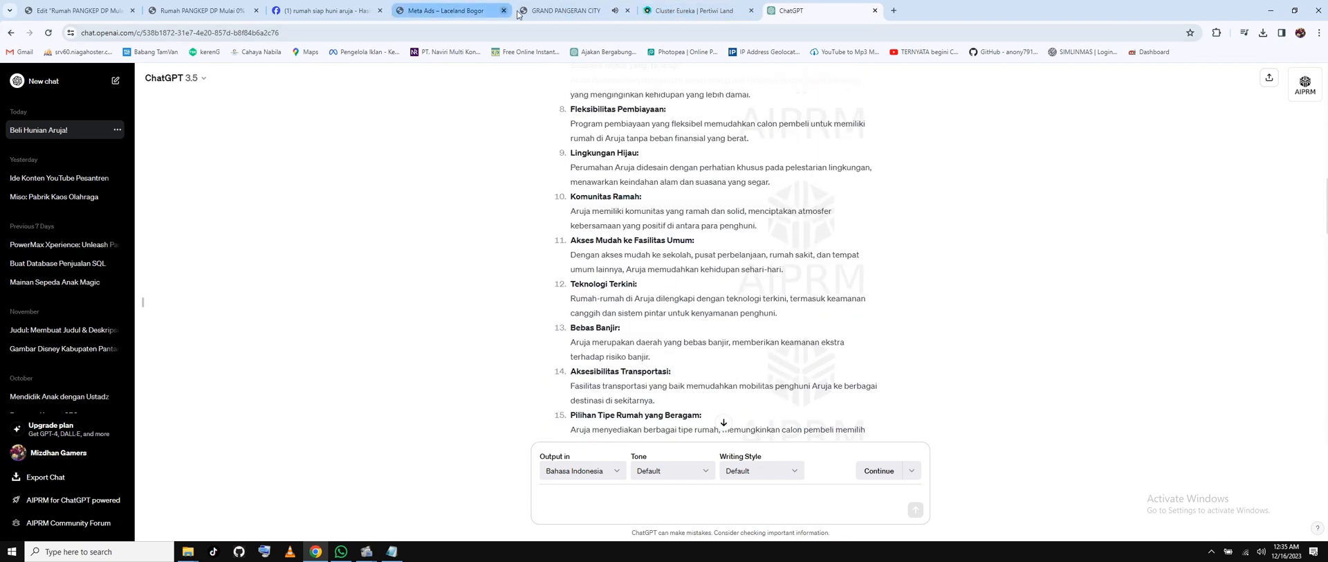
click(80, 13)
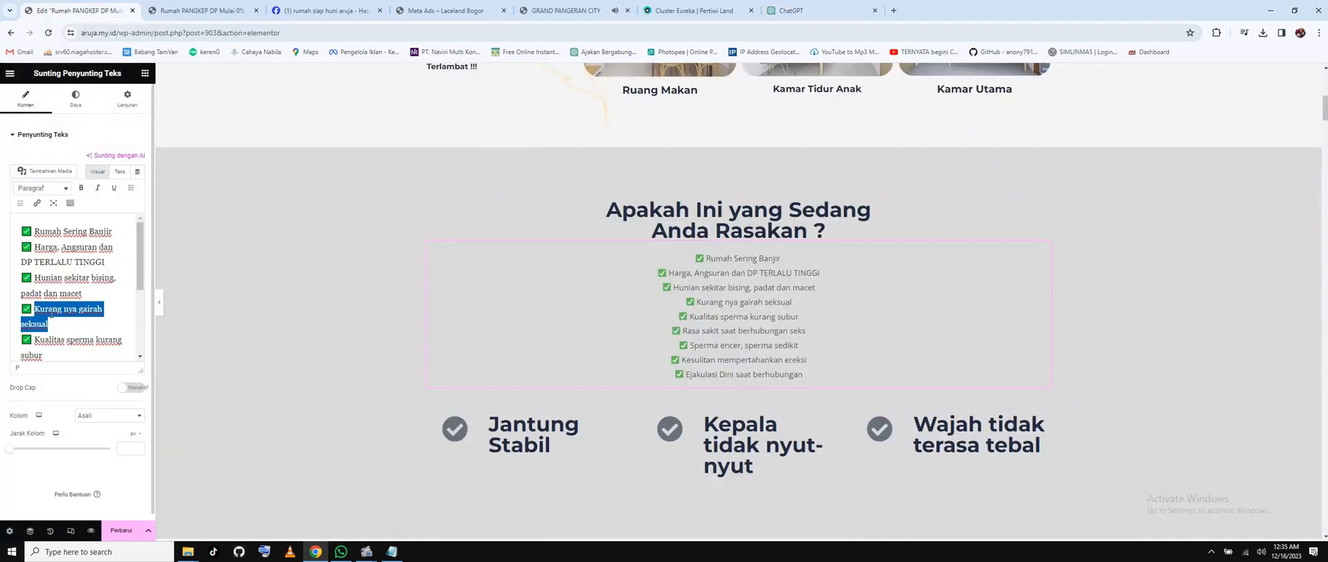
Replace the selected checklist item with 'Jauh dari Fasilitas Umum'.
text(H)
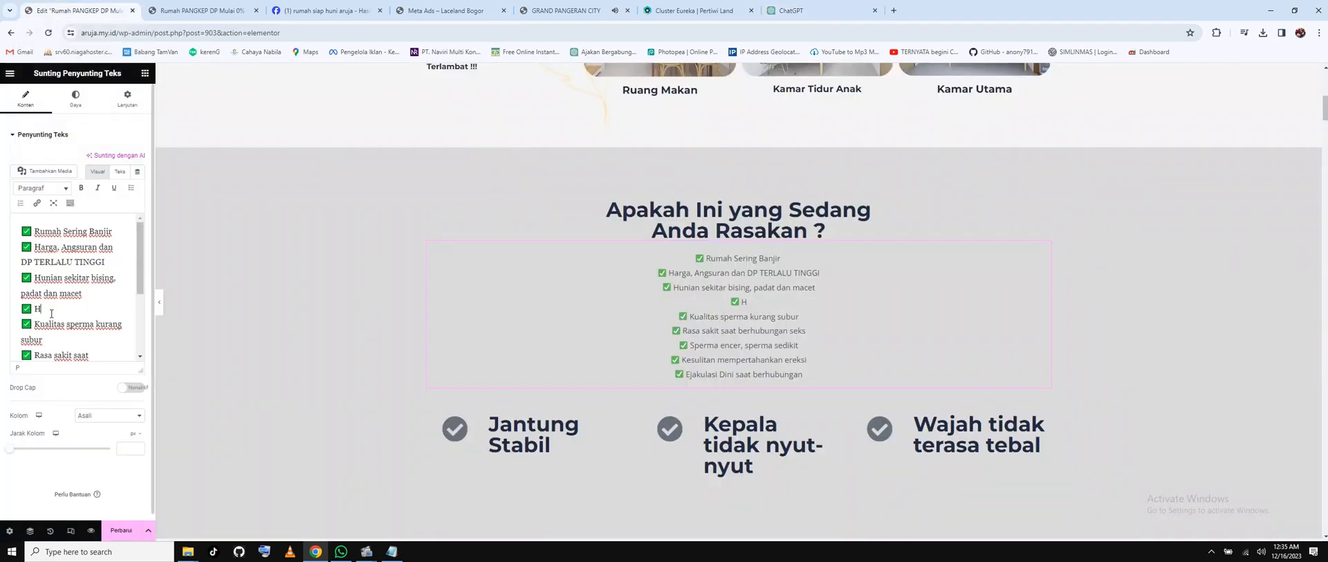
key(BackSpace)
text(Jauh dari Fasilitas Umum)
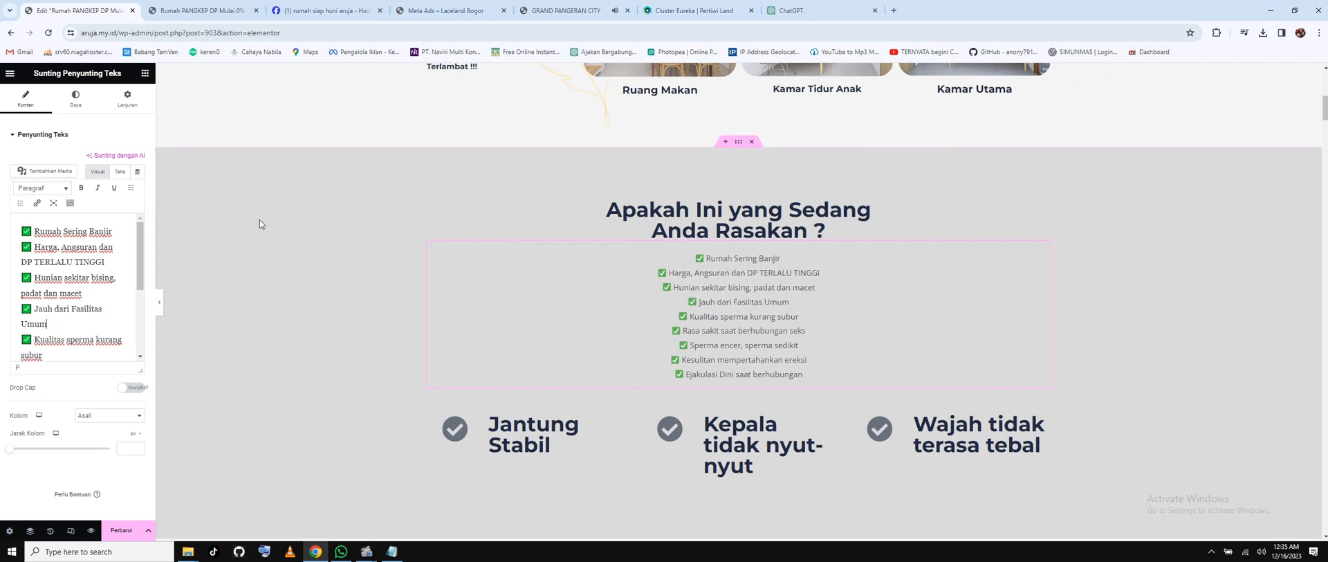
After checking ChatGPT, replace the Kualitas sperma kurang subur item with 'Pengembang tidak terpercaya'.
click(812, 5)
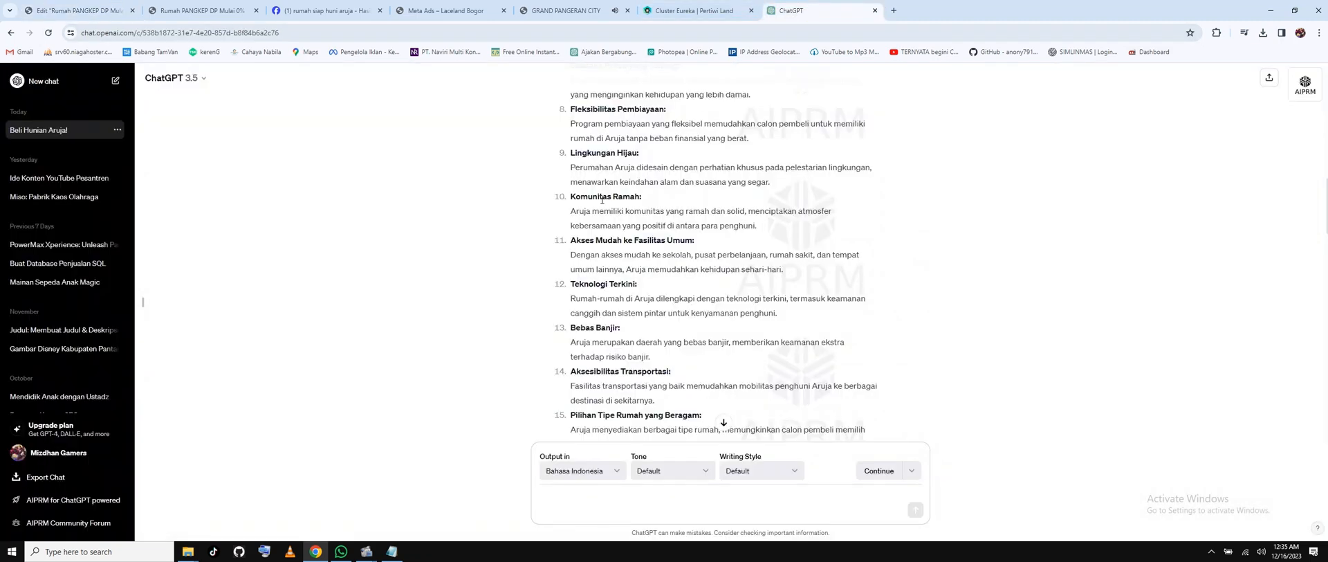
scroll(602, 200, up, 2)
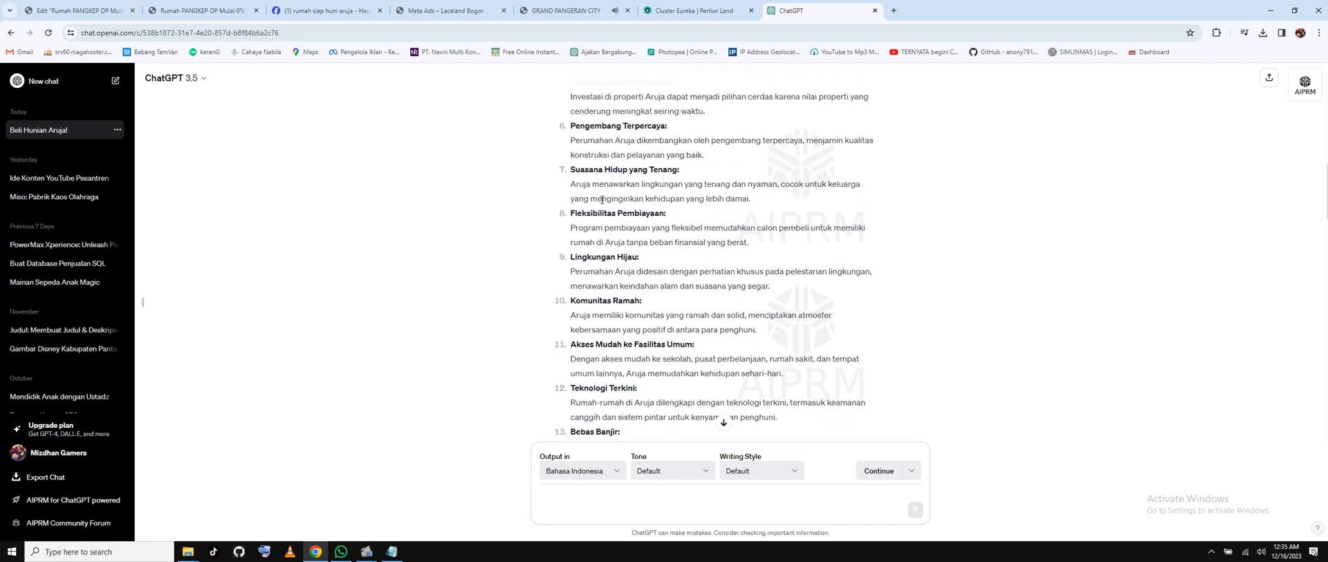
scroll(601, 199, up, 1)
scroll(601, 200, up, 1)
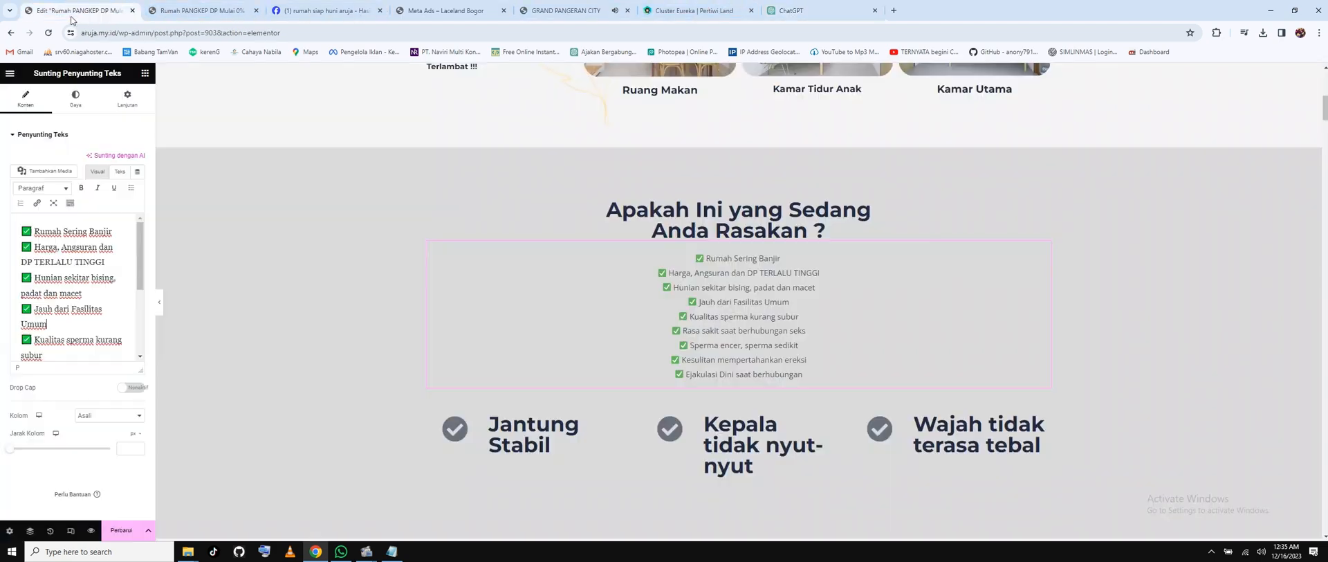
click(80, 11)
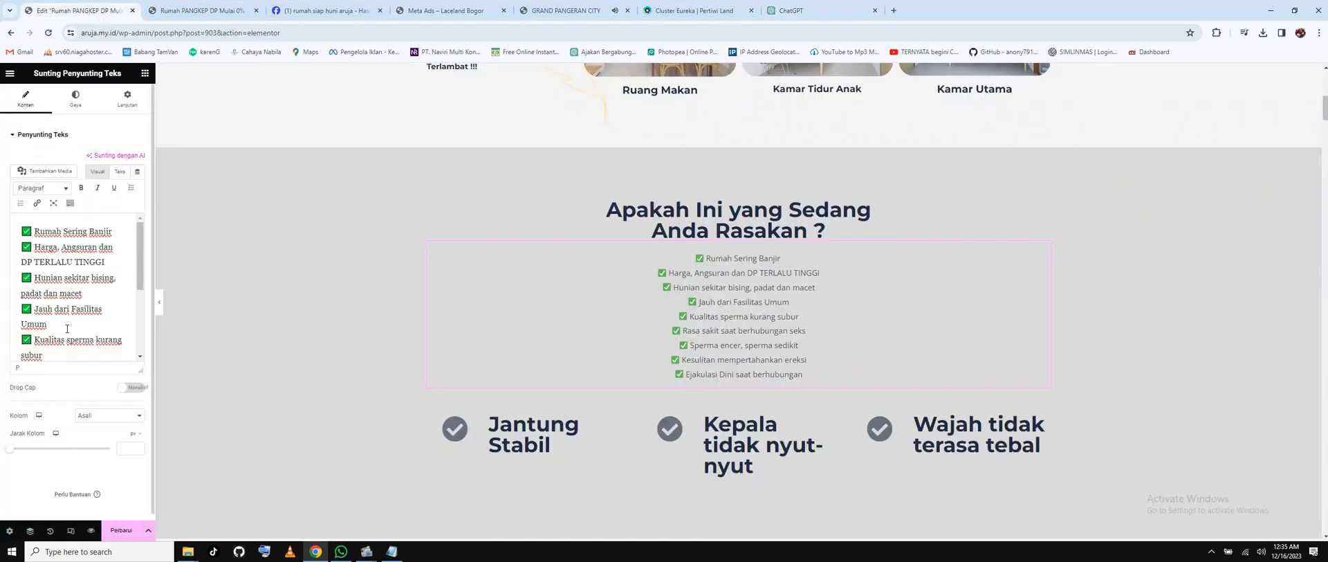
drag(36, 339, 47, 354)
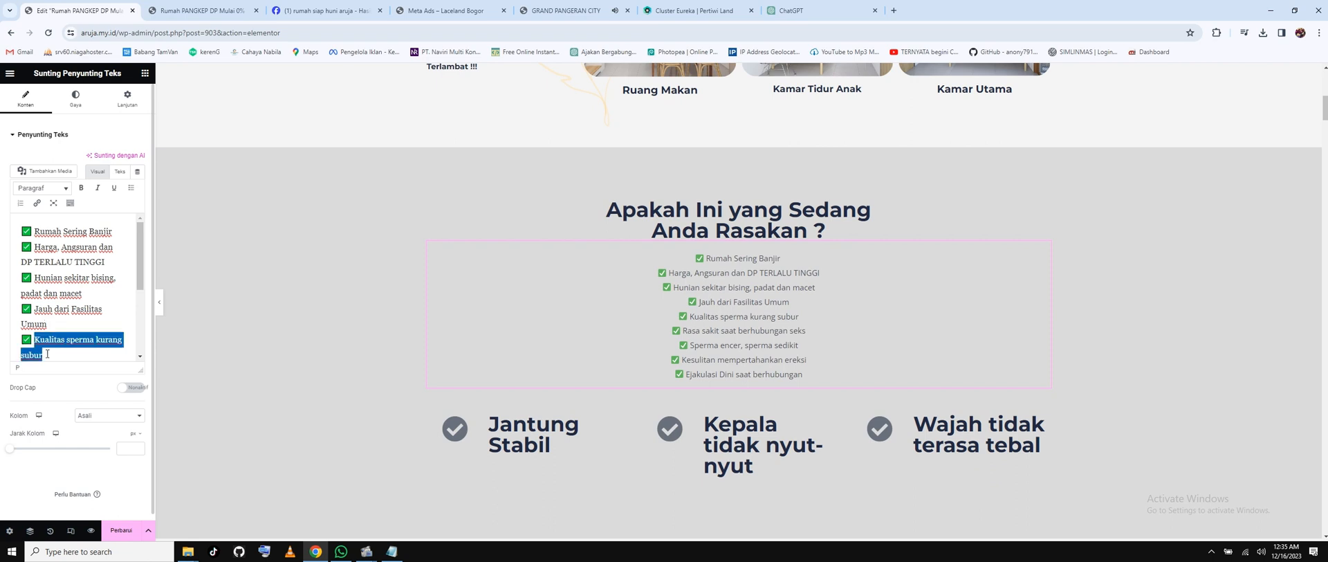
text(Penge)
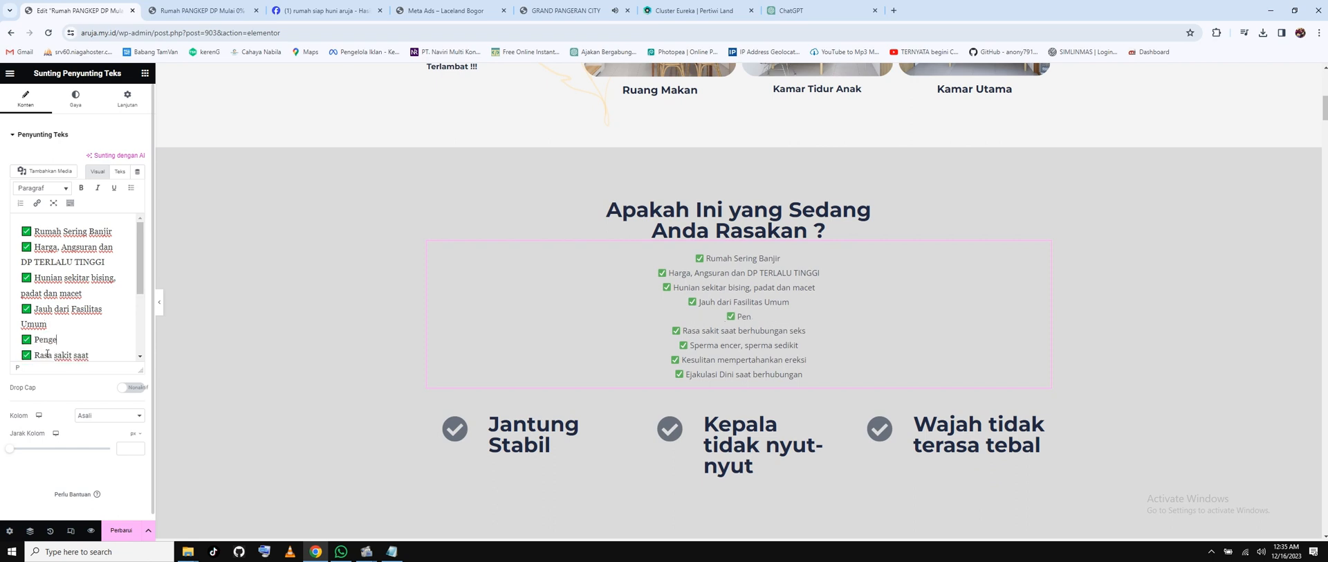
text(mbang tidak t)
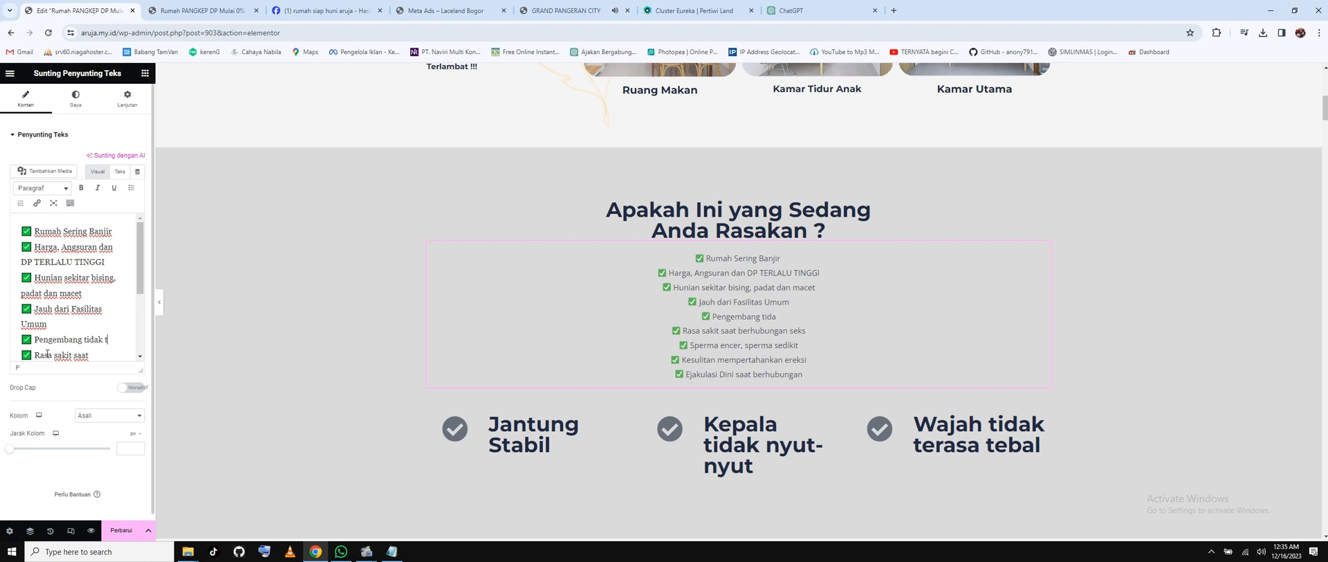
text(erpercaya)
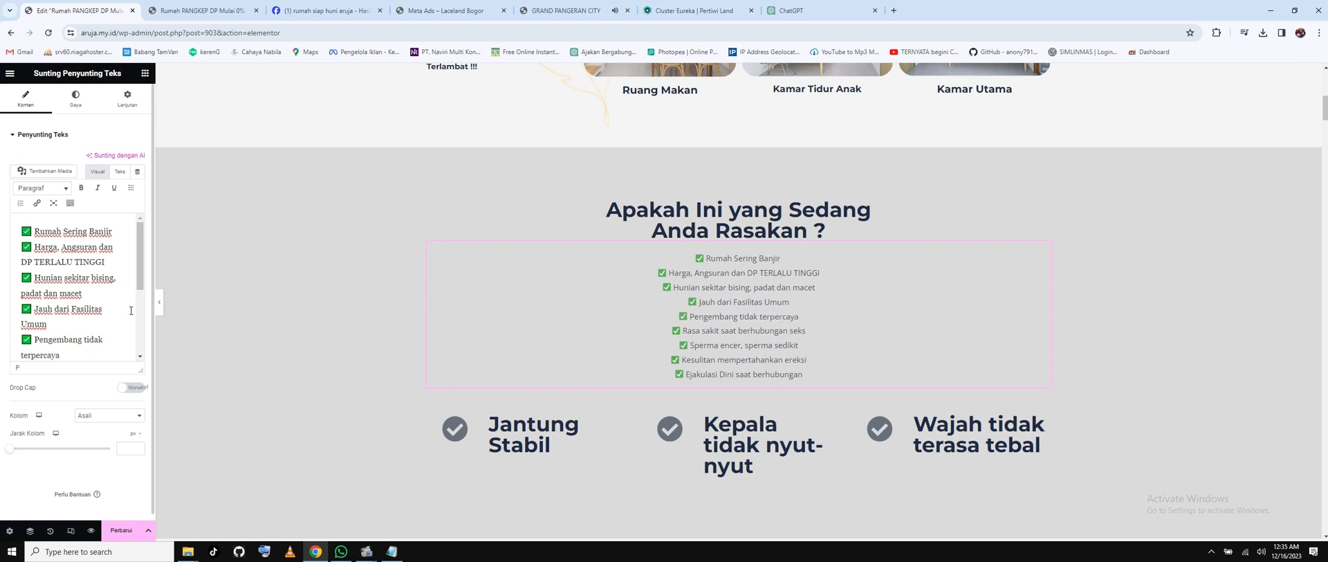
Change the next item to 'Fasilitas Perumahan Kurang' and delete all remaining checklist items.
scroll(117, 297, down, 3)
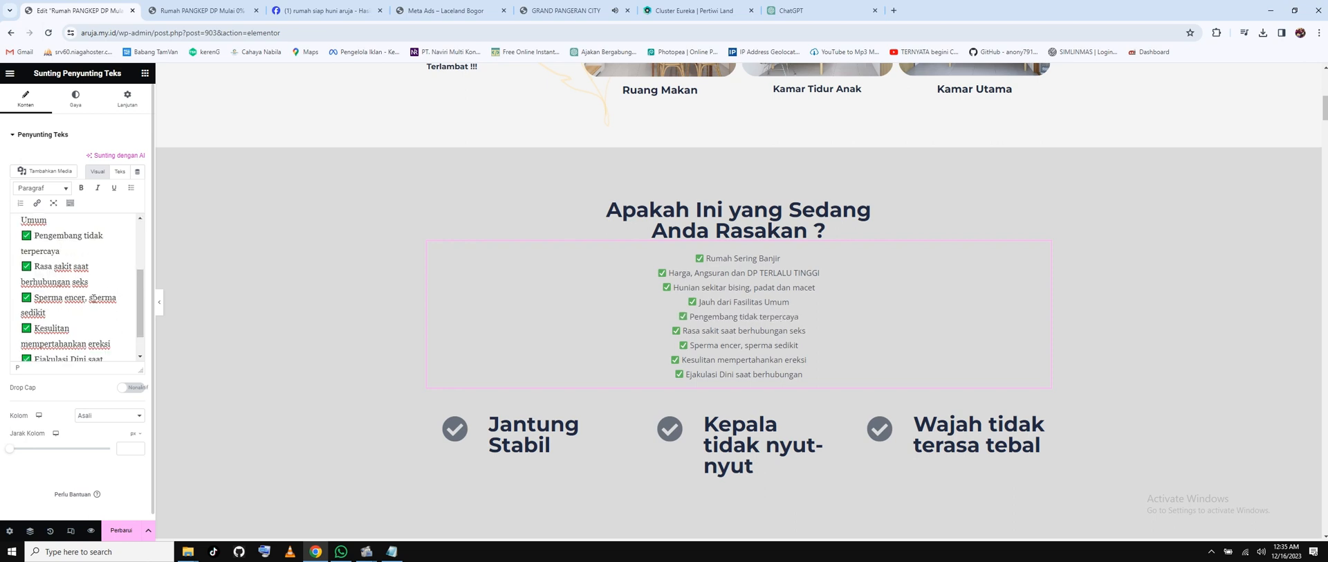
click(39, 267)
shift+click(90, 283)
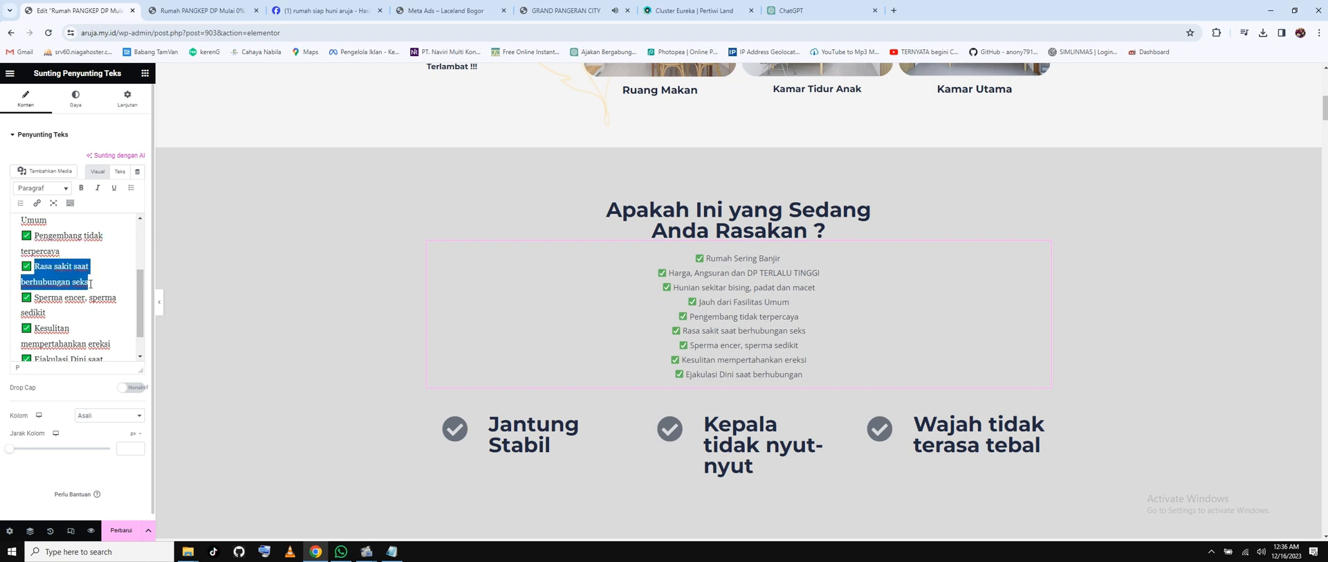
text(Fasil)
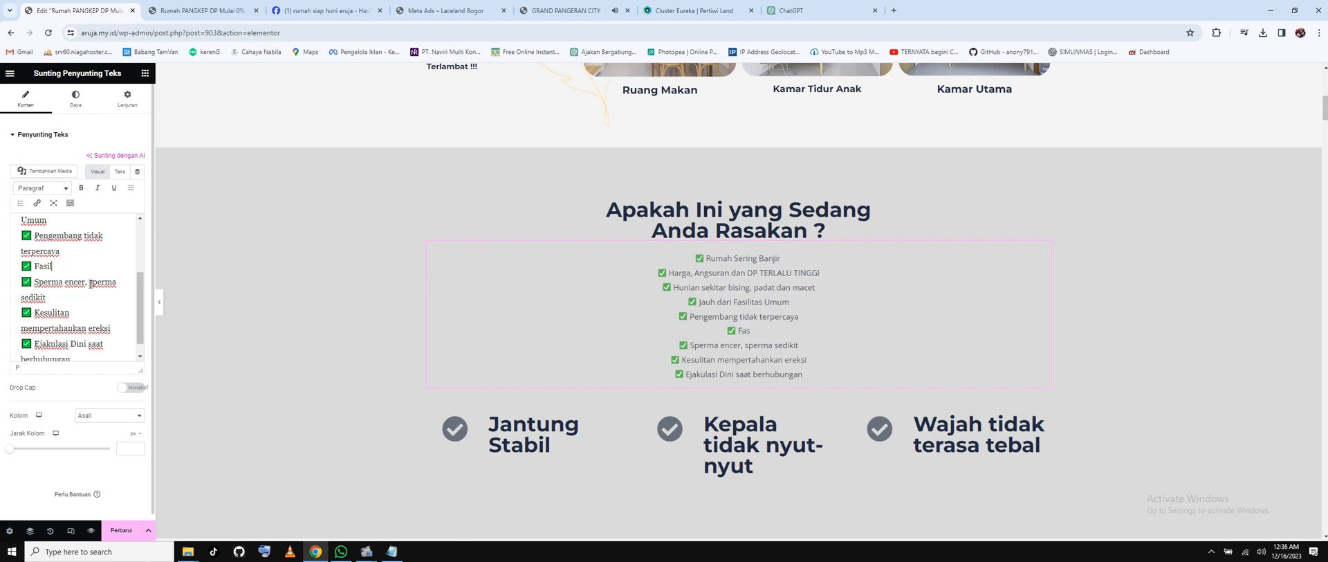
text(itas Perumahan)
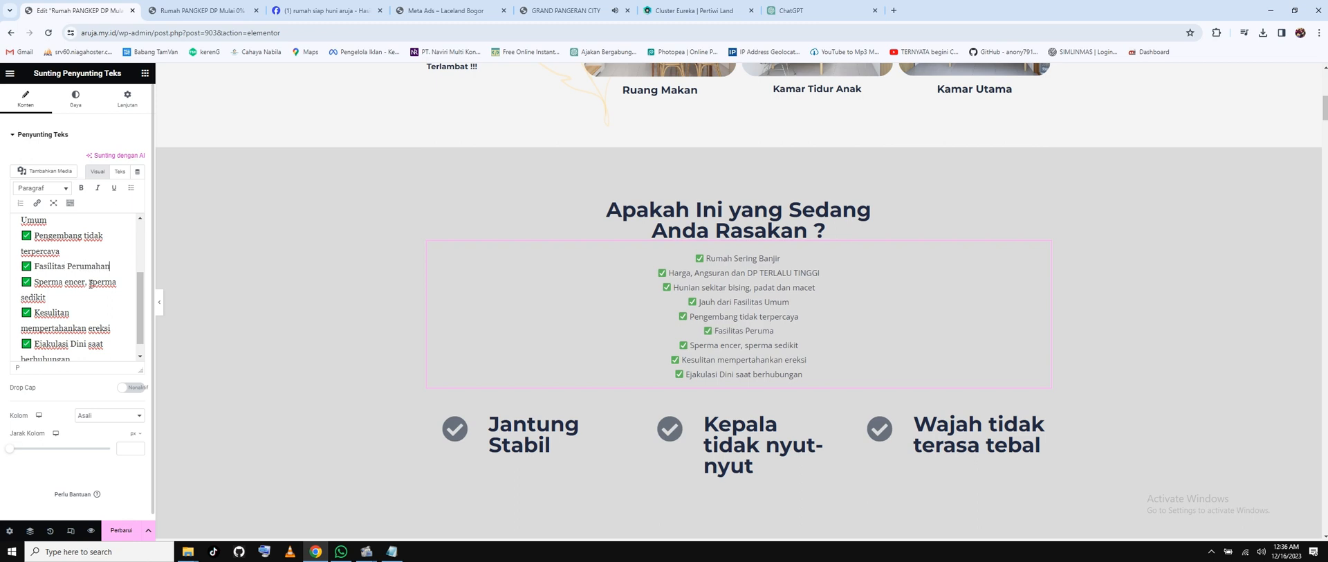
text( Kurang)
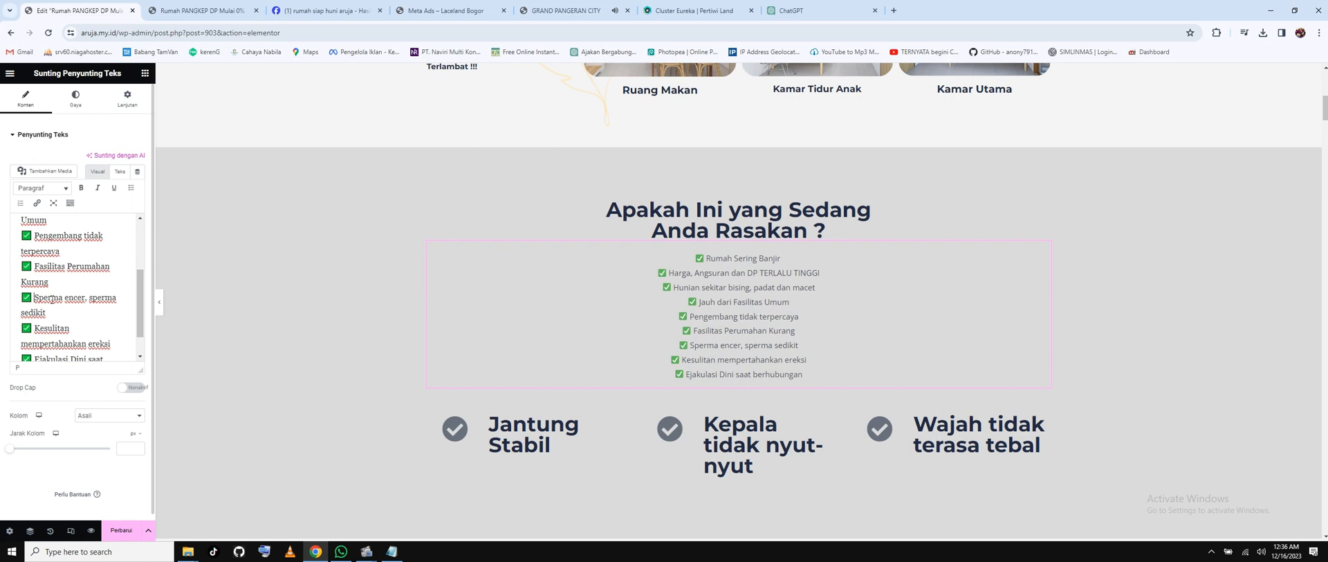
drag(74, 282, 98, 388)
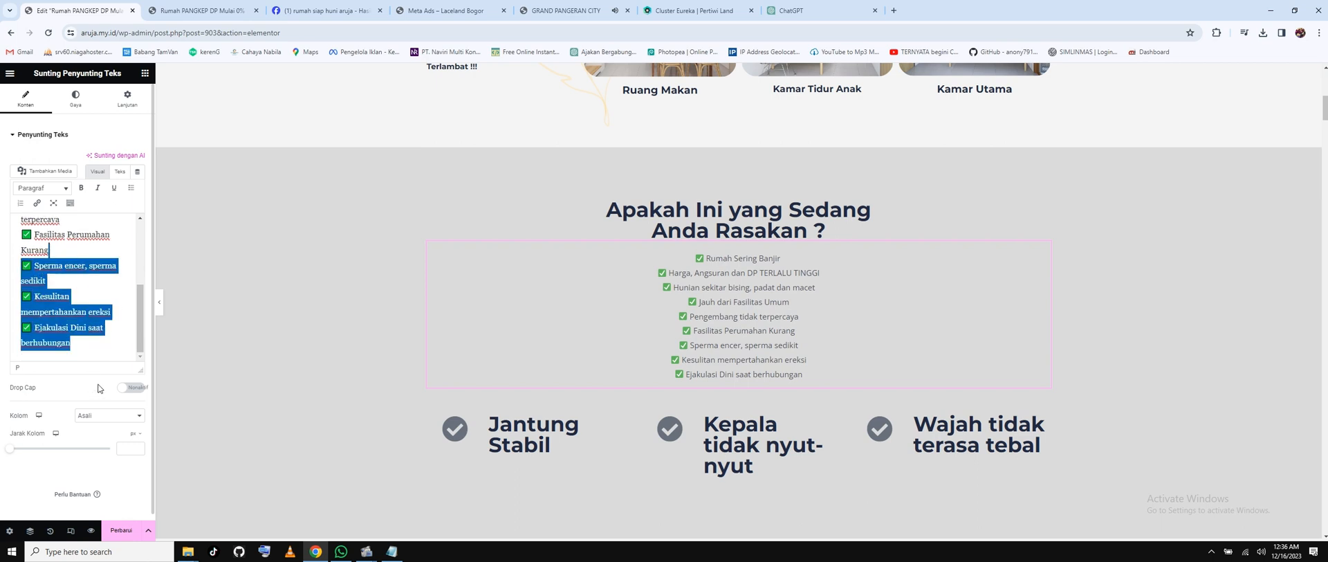
key(BackSpace)
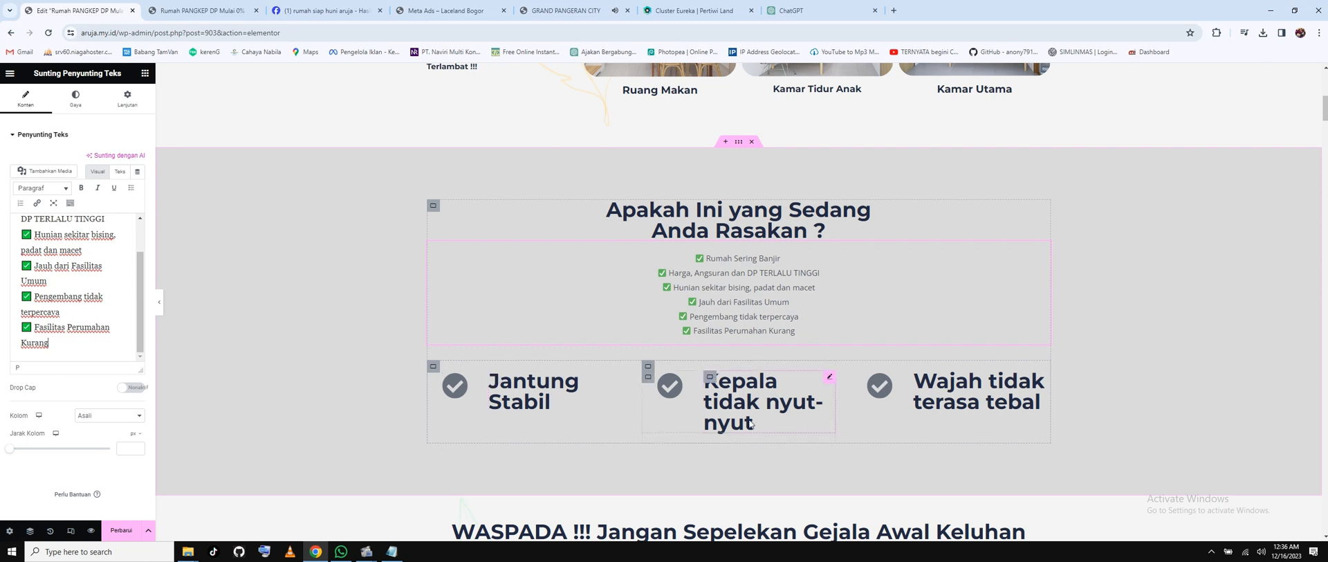
Retitle the three highlight headings 'HARGA TERLALU MAHAL', 'TERLALU SEMPIT' and 'TERLALU PADAT'.
click(527, 402)
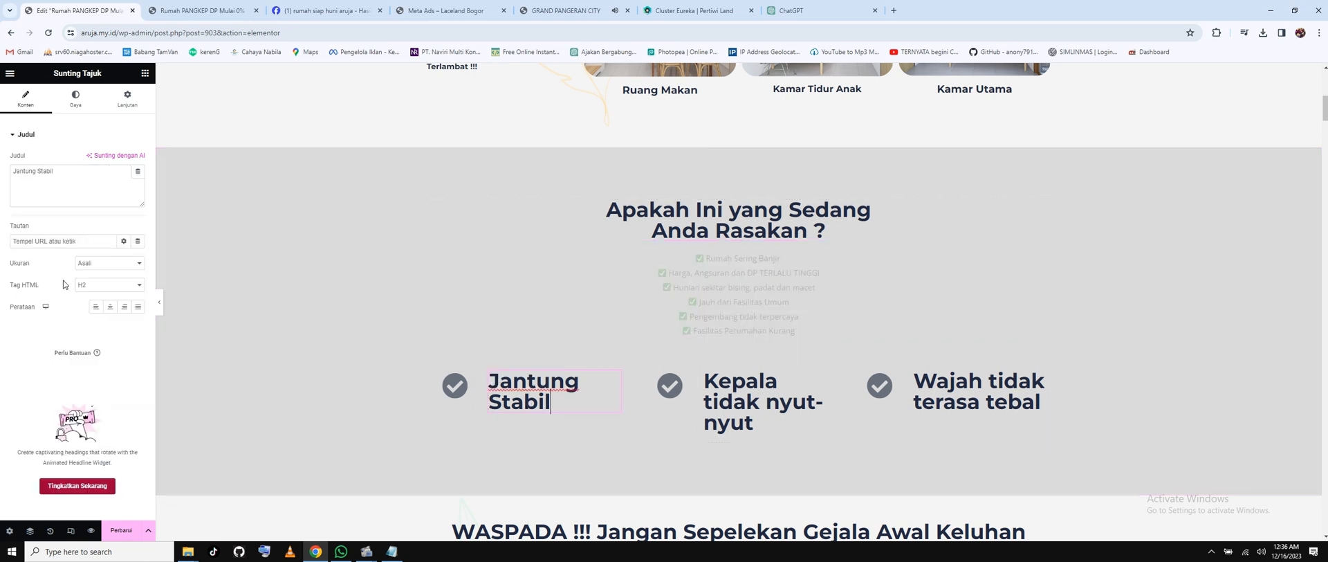
drag(82, 178, 9, 176)
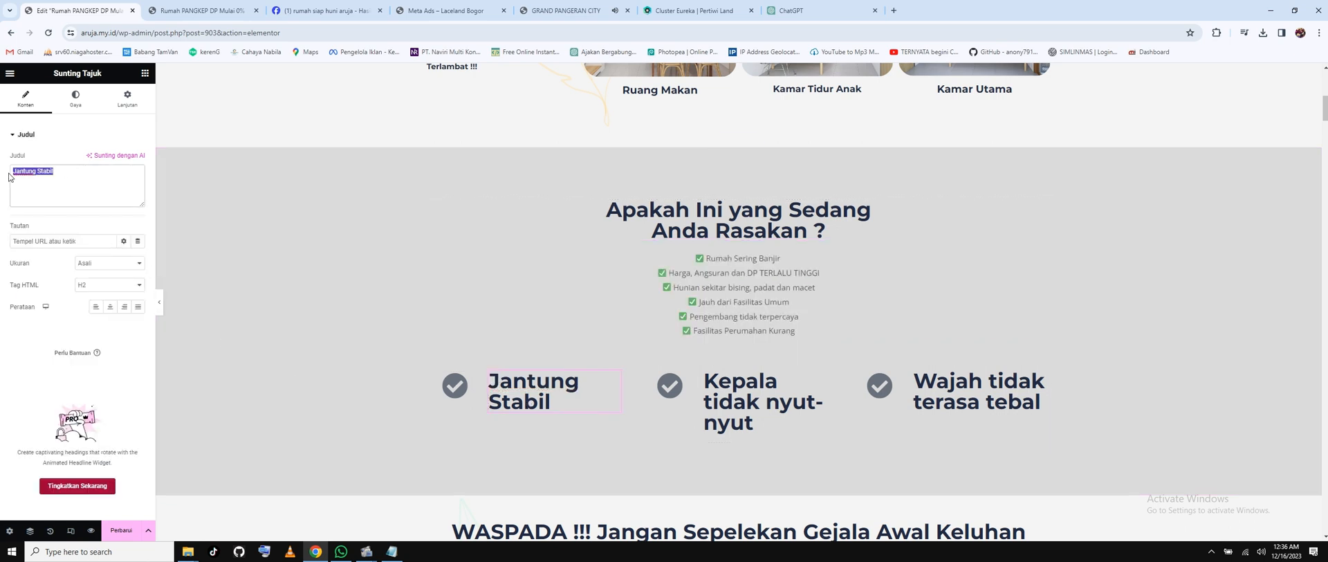
text(HAR)
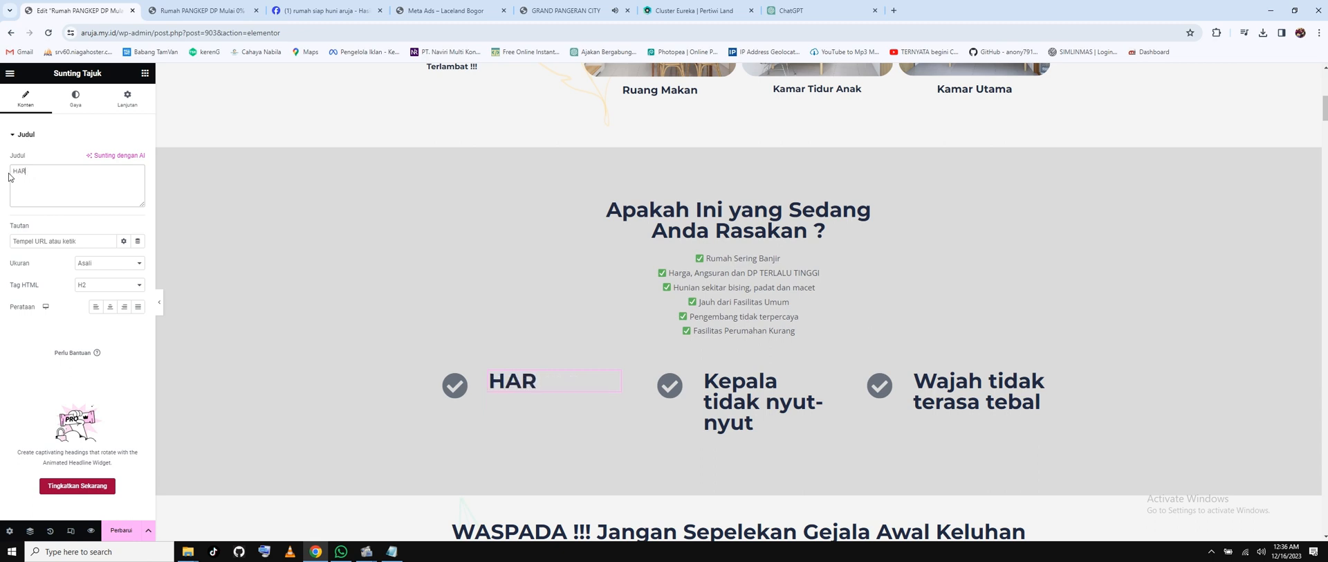
text(GA TERLALU MAHAL)
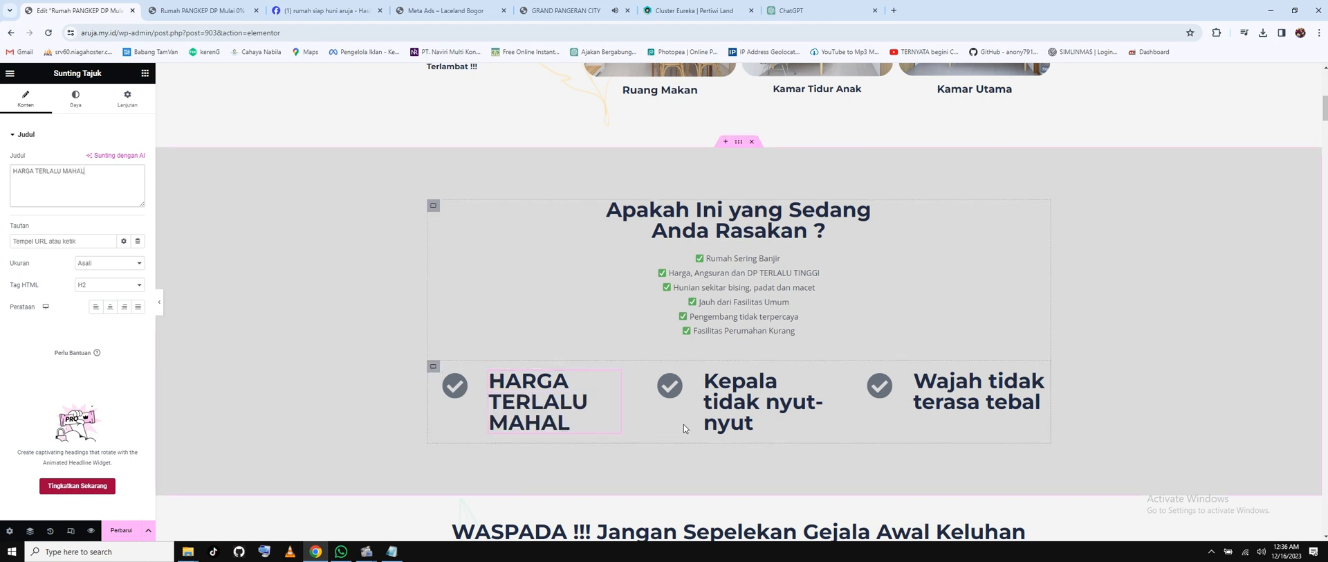
click(755, 415)
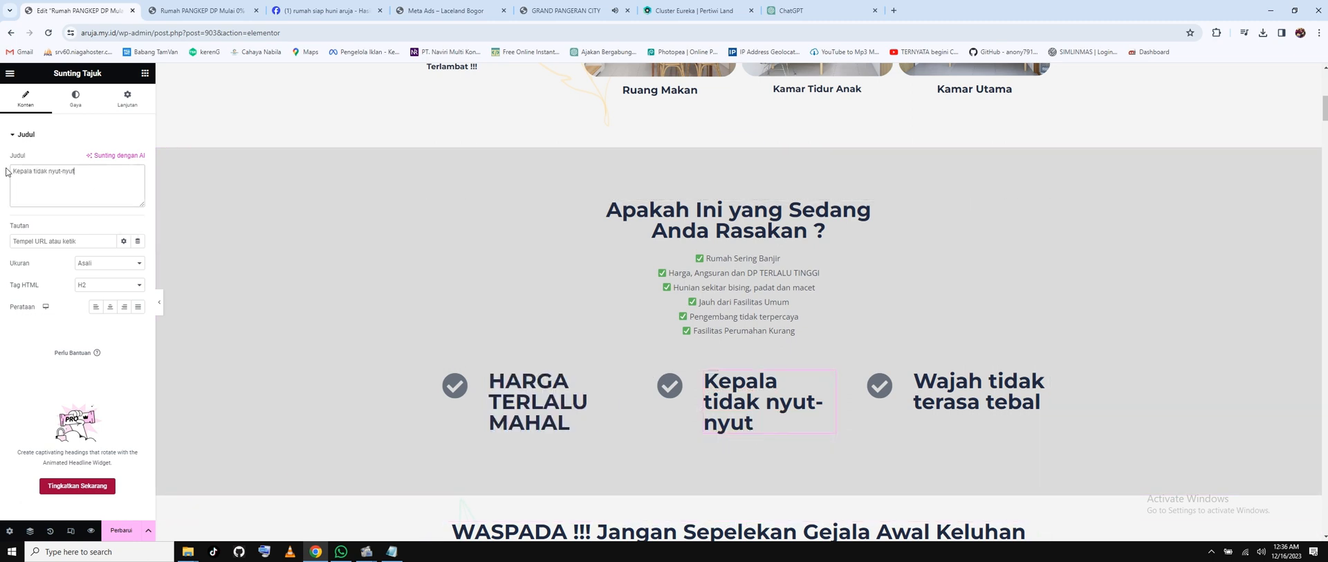
triple_click(43, 190)
text(TERLALU)
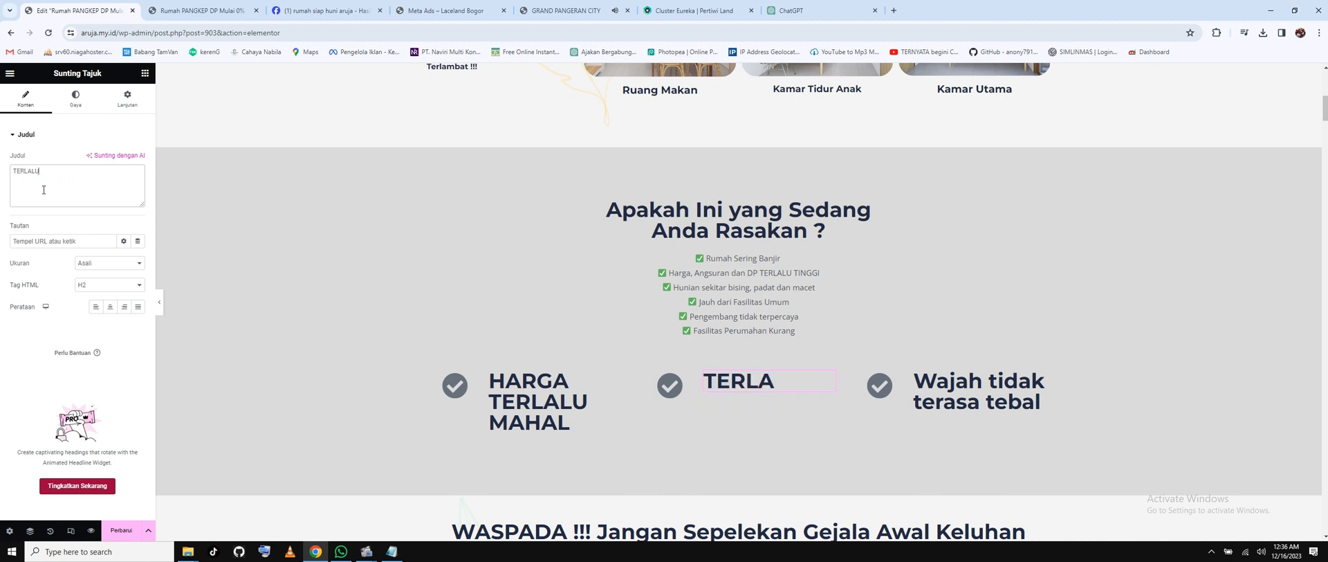
text( SEMPIT)
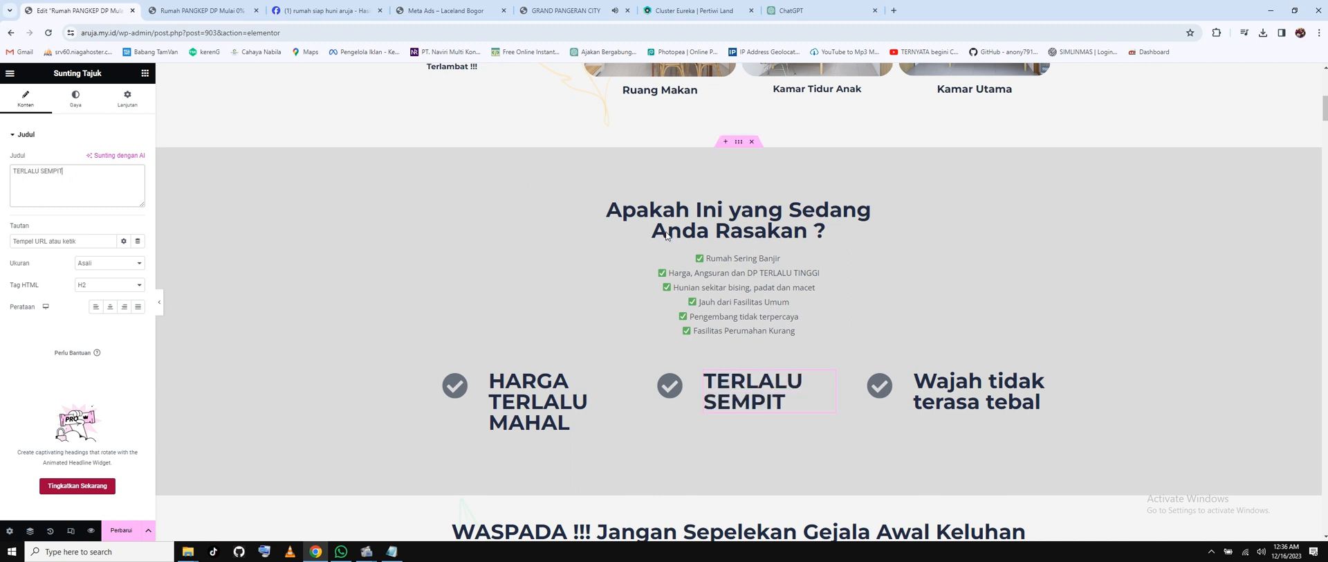
click(955, 408)
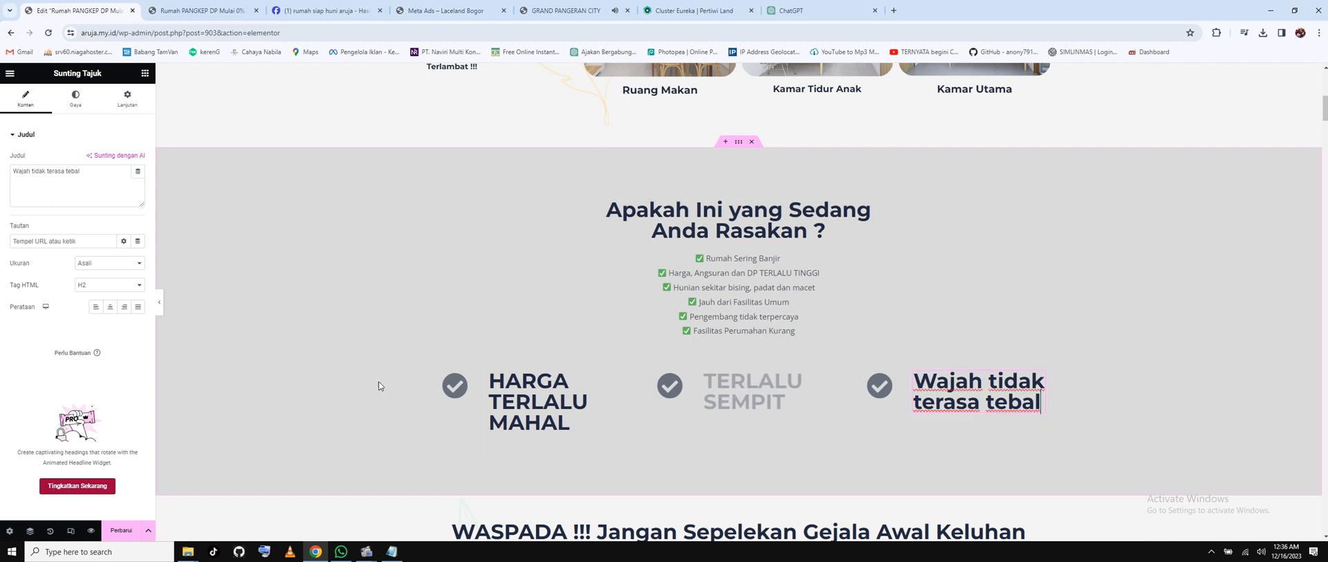
drag(83, 171, 6, 173)
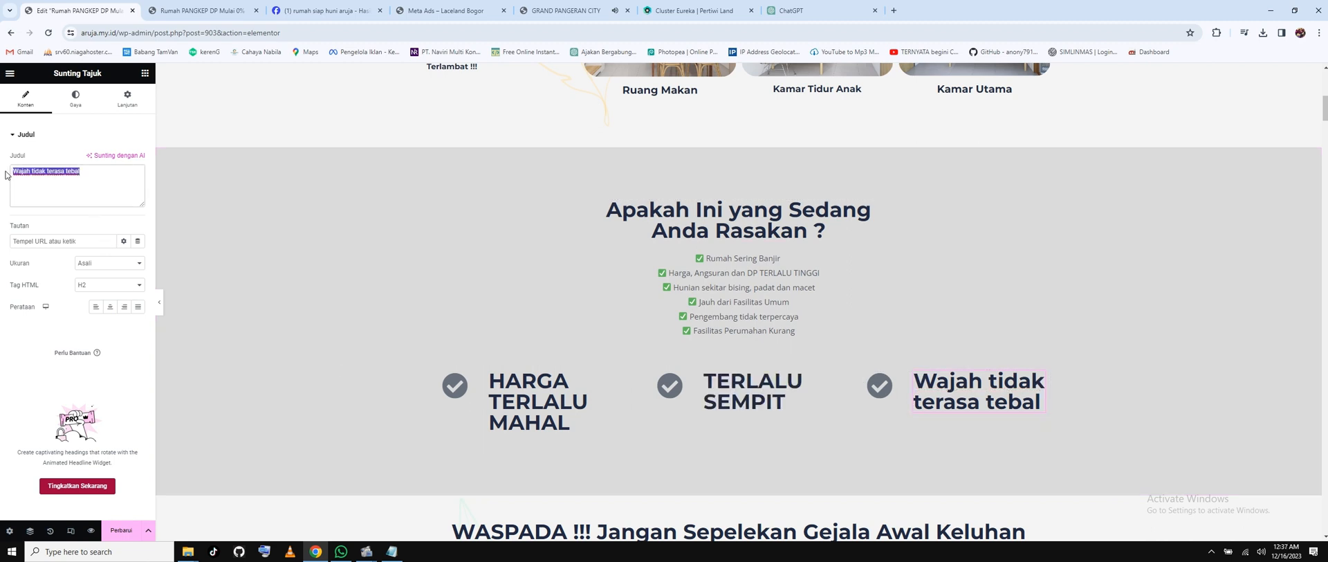
text(TERLALU)
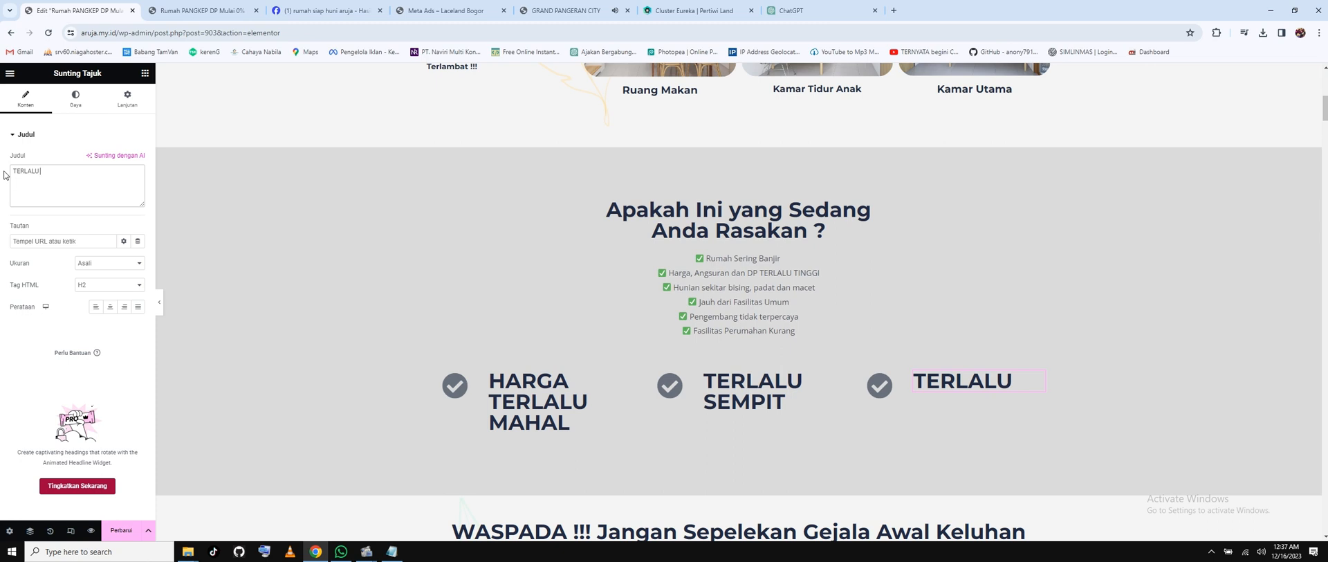
text( PADAT)
Shorten the first heading to 'TERLALU MAHAL' by removing 'HARGA'.
click(508, 391)
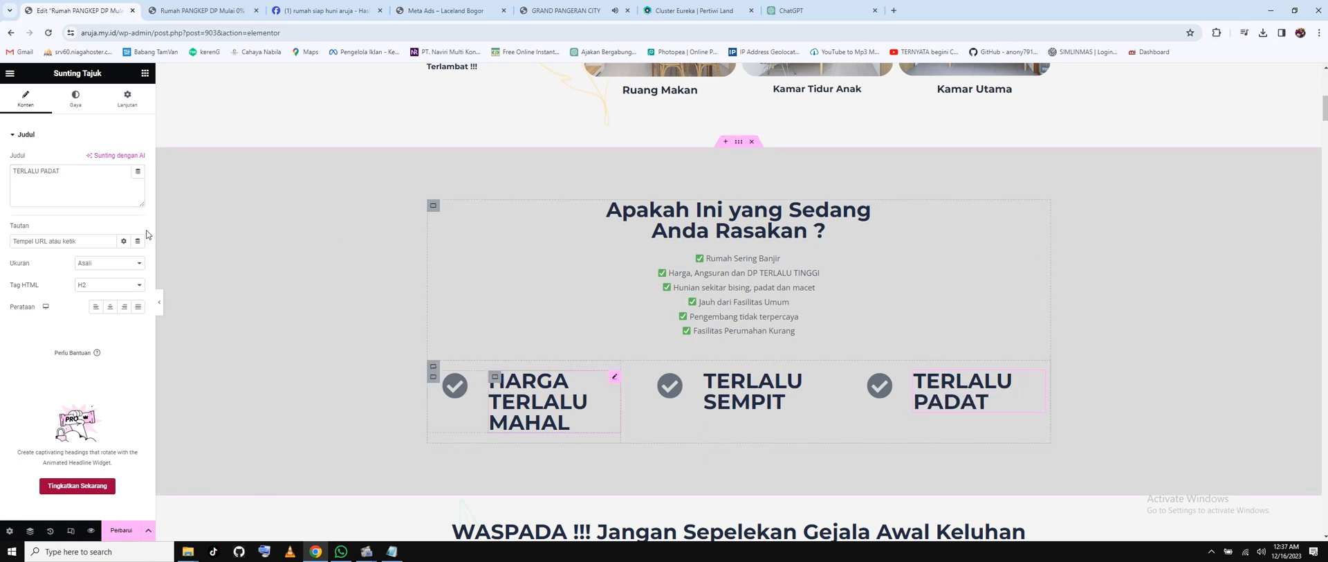
drag(35, 171, 2, 168)
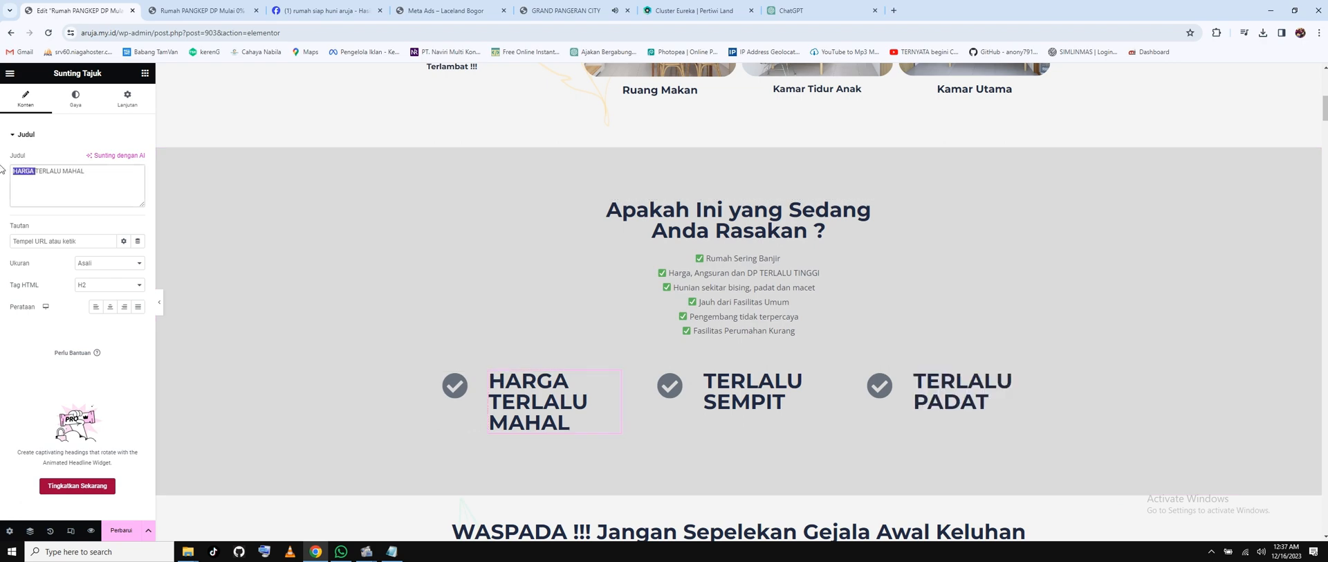
key(BackSpace)
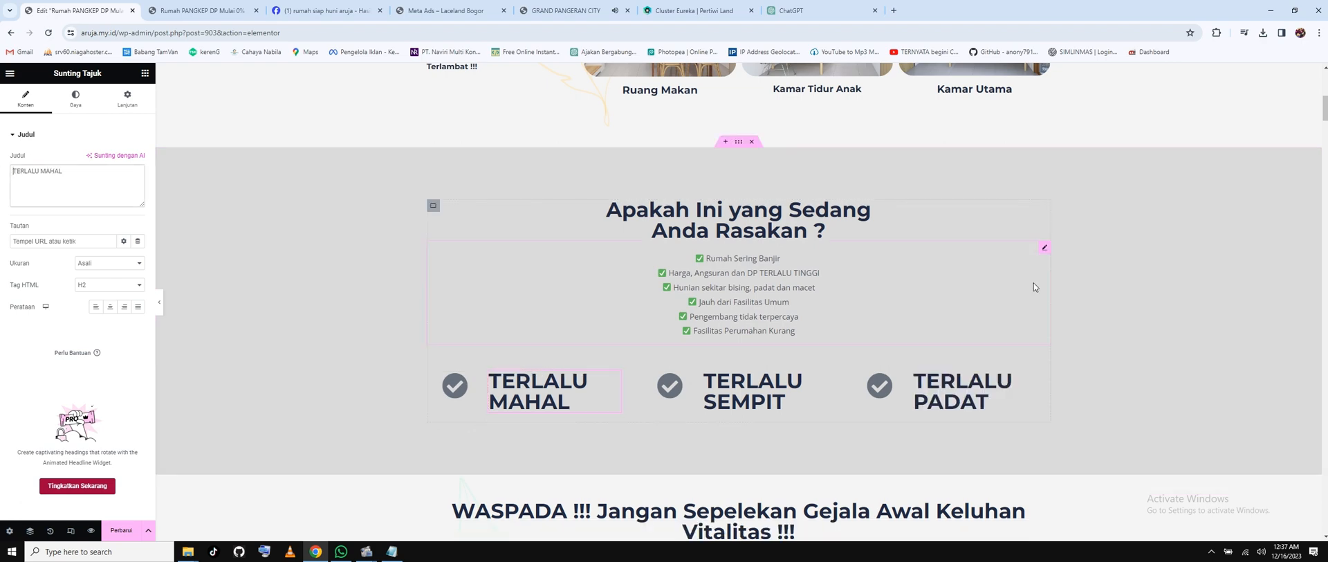
scroll(881, 391, down, 3)
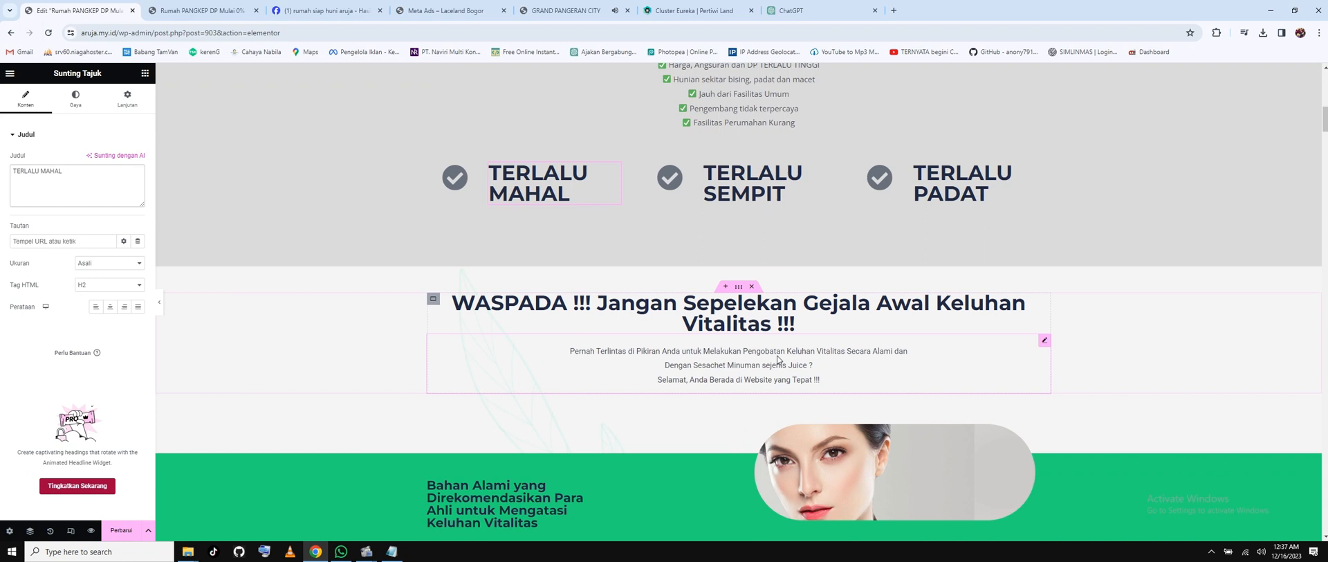
Change the heading's 'Gejala Awal Keluhan Vitalitas' wording to 'Terkait Hunian' in the WASPADA title.
click(730, 326)
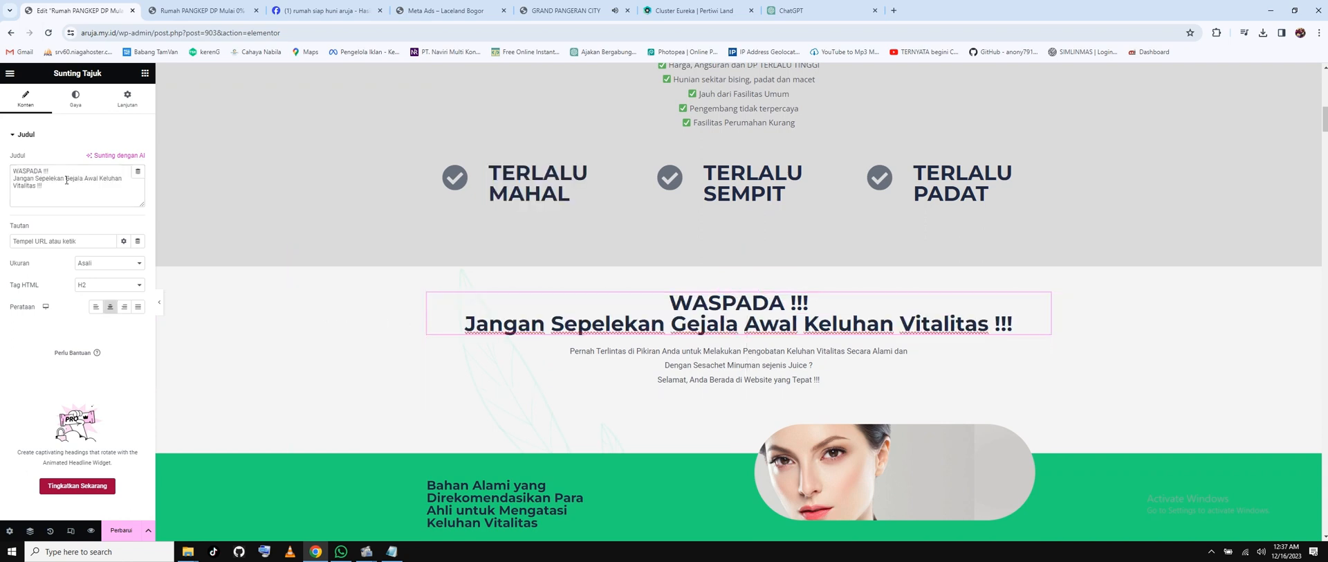
drag(66, 179, 36, 185)
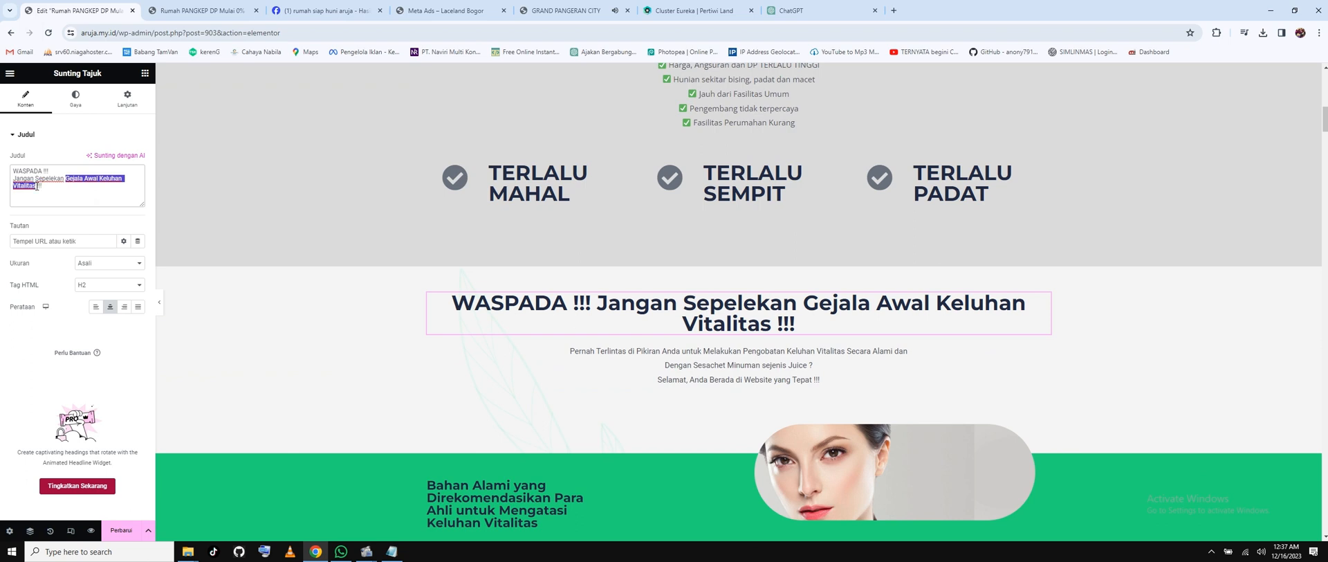
text(Terkait Huni)
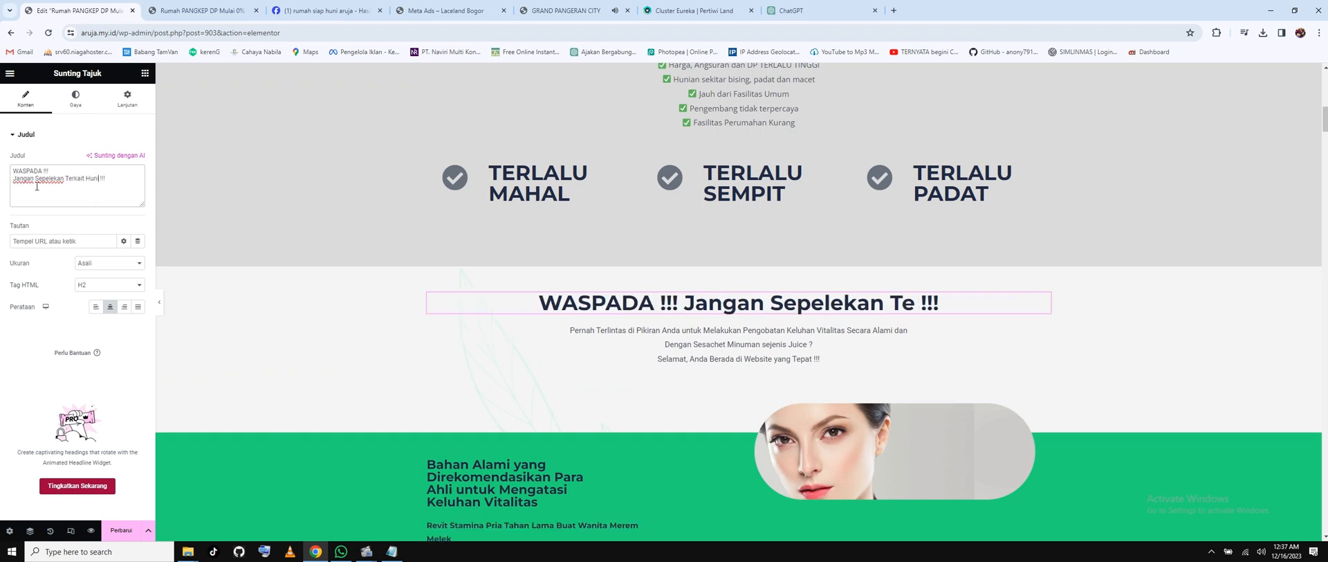
text(an)
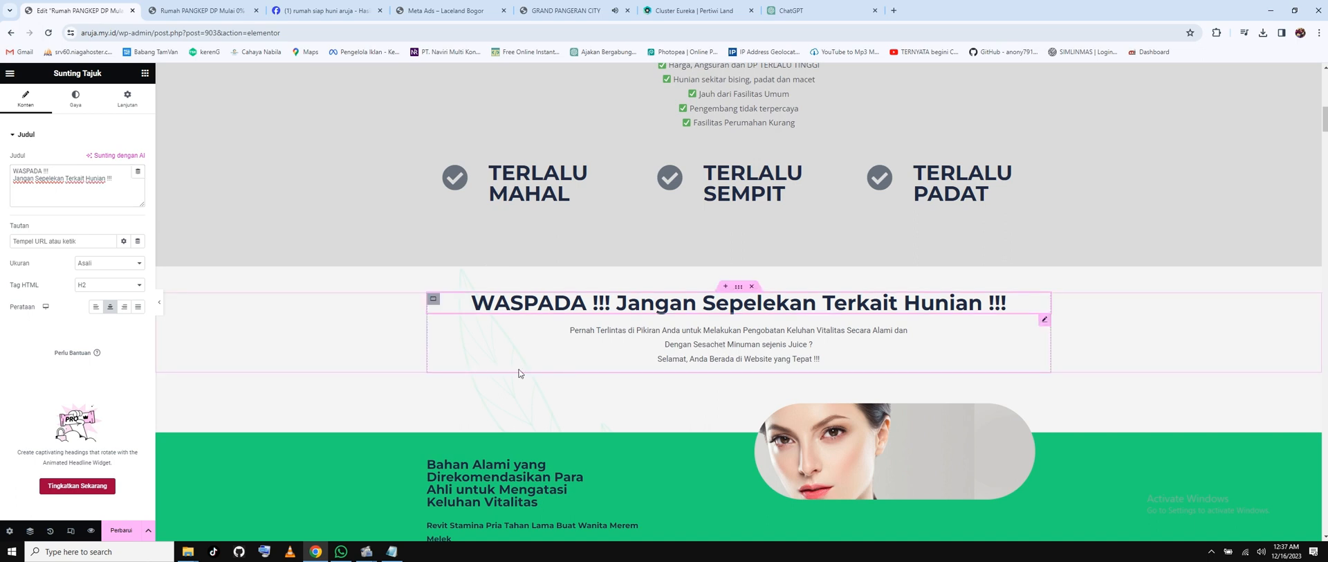
Replace the WASPADA paragraph with 'Hunian yang nyaman akan memberi nilai poritif bagi kehidupan anda dan Keluarga…'.
click(720, 346)
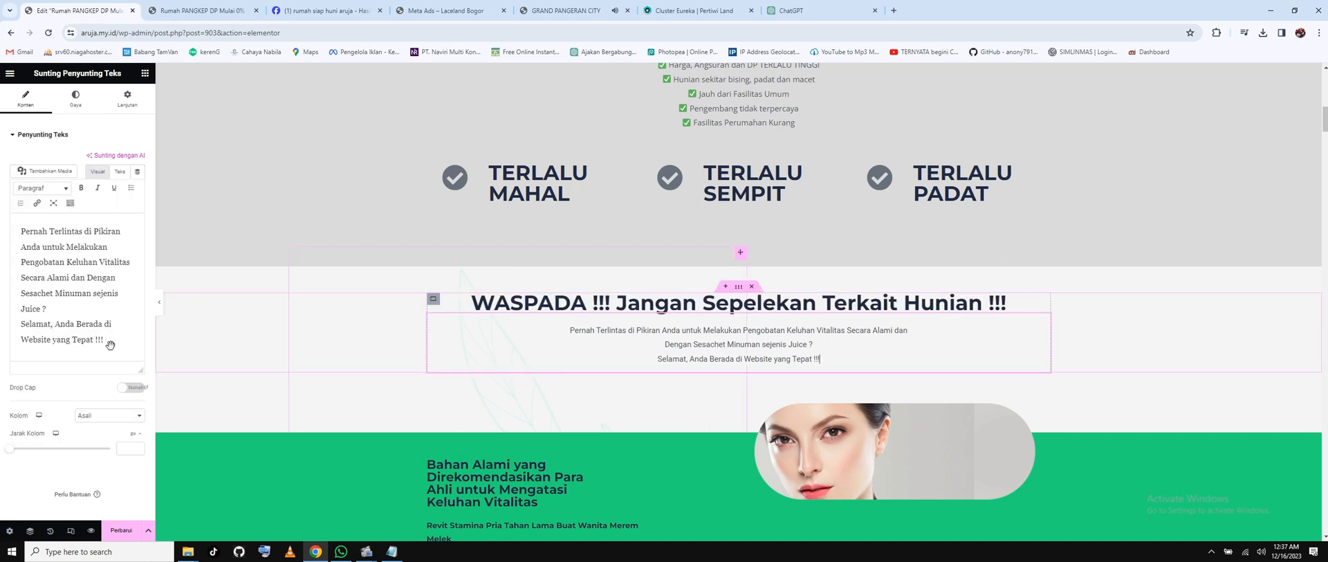
click(89, 323)
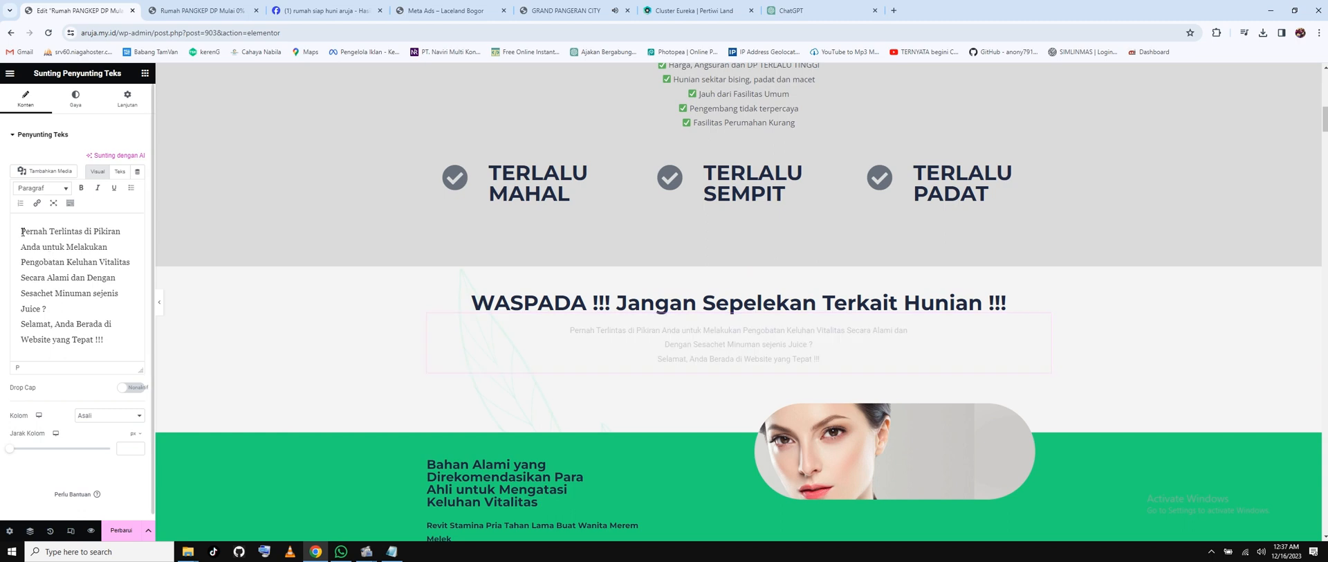
drag(22, 232, 112, 343)
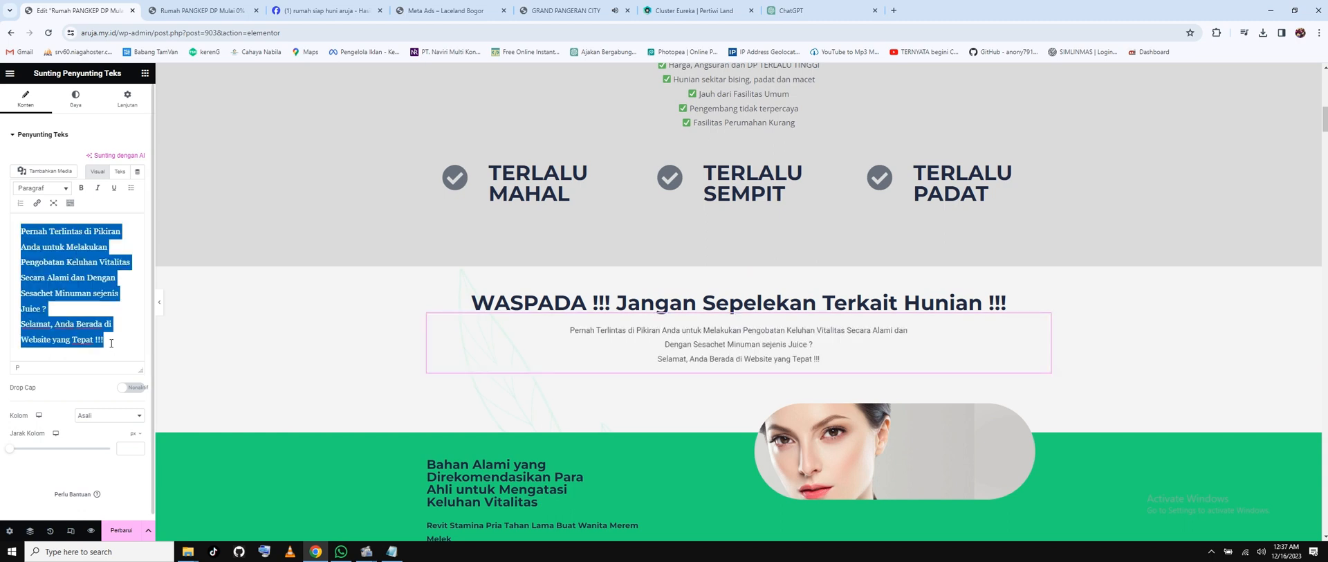
text(H)
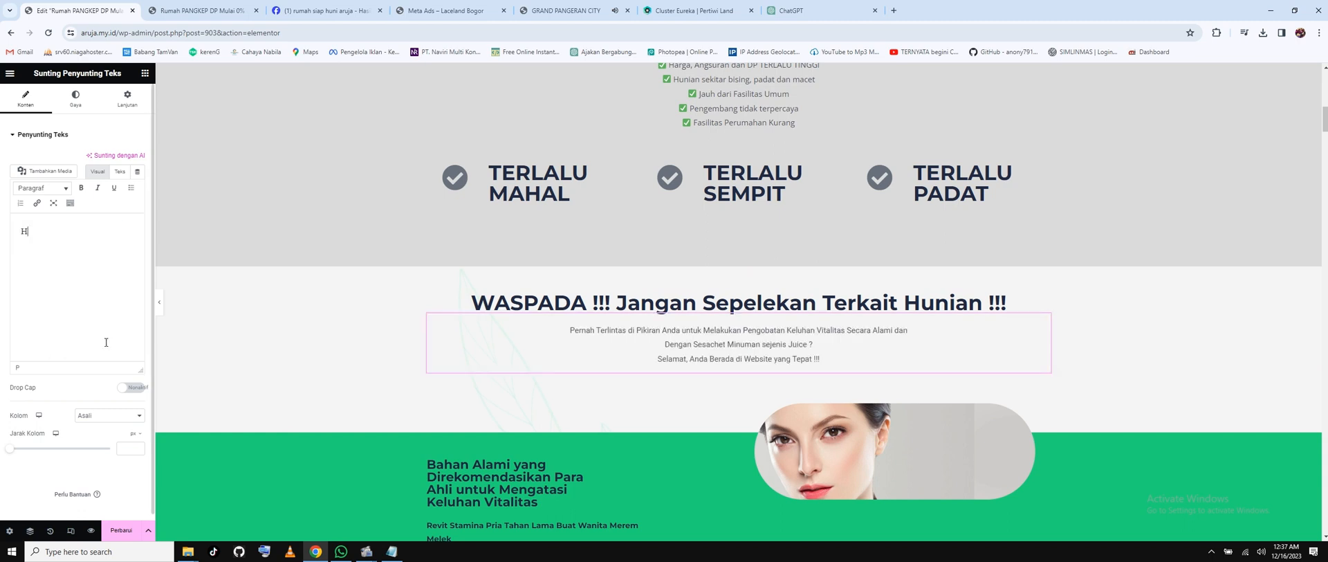
text(unian yang )
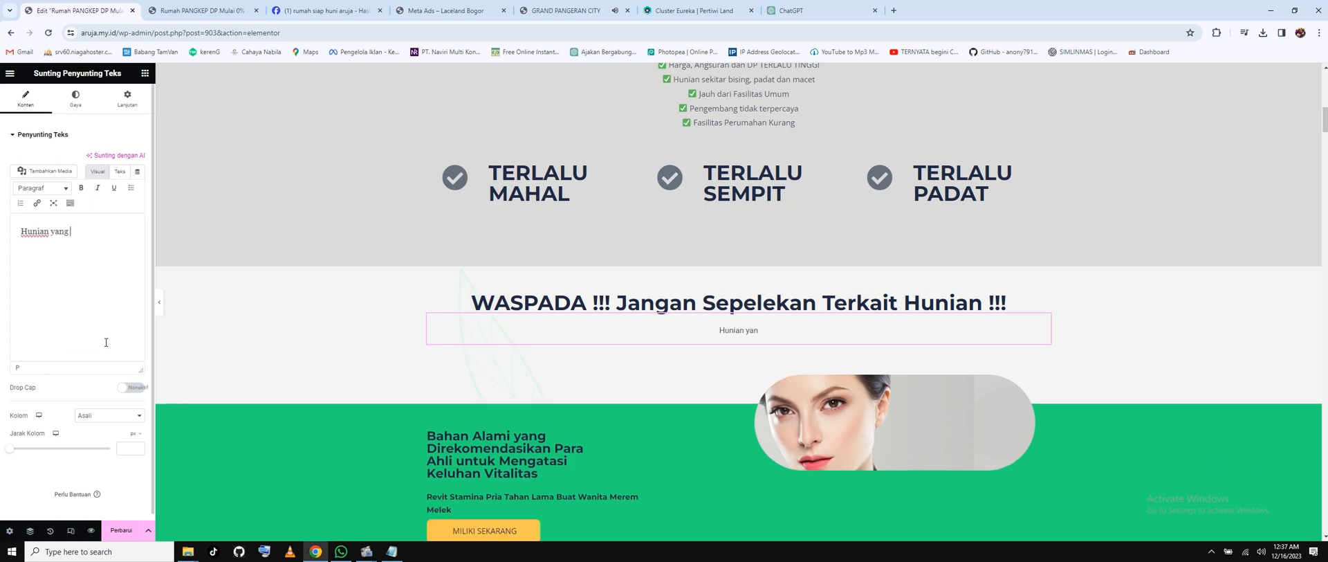
text(nyaman )
text(akan memberi nilai por)
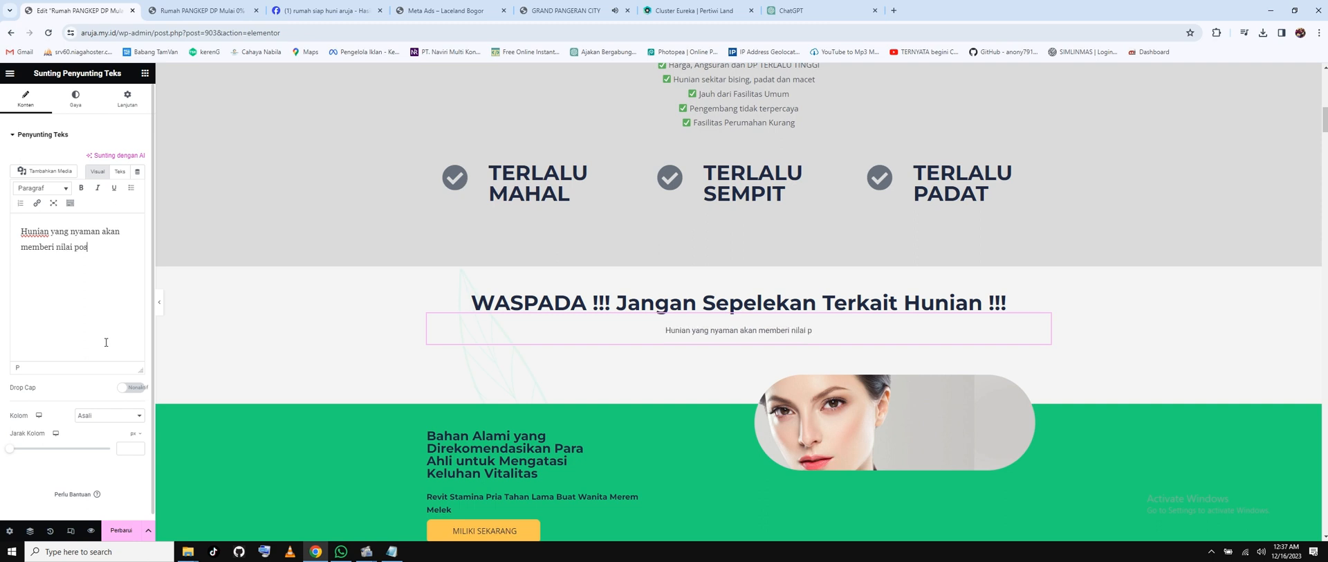
text(itif bagi)
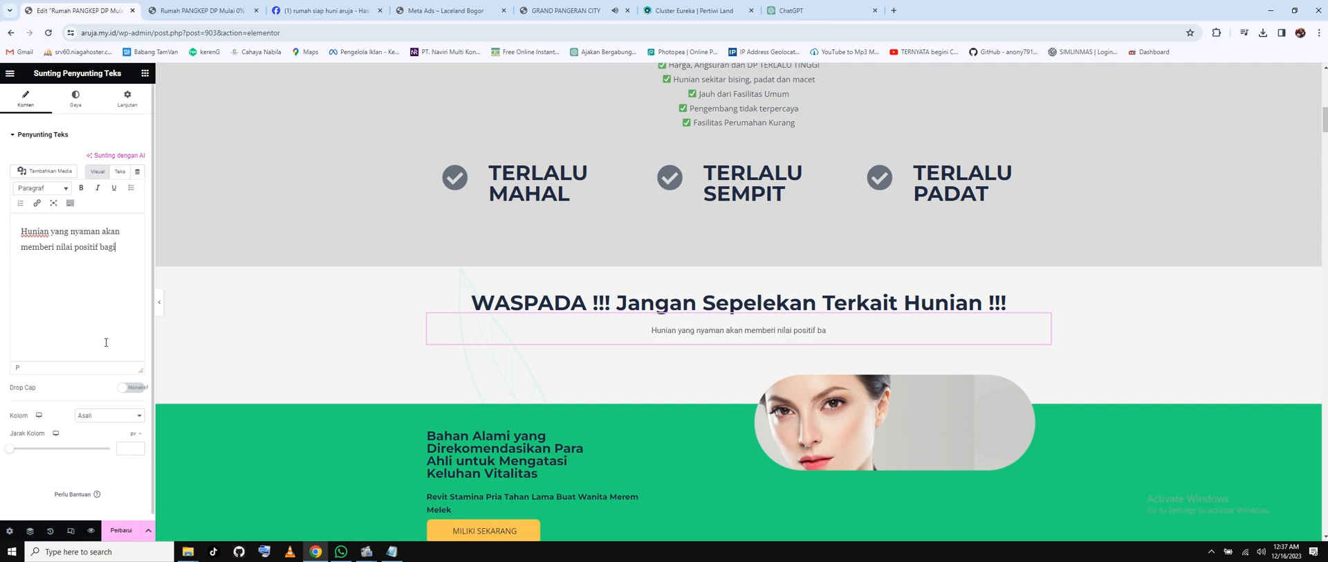
text( kehidupa)
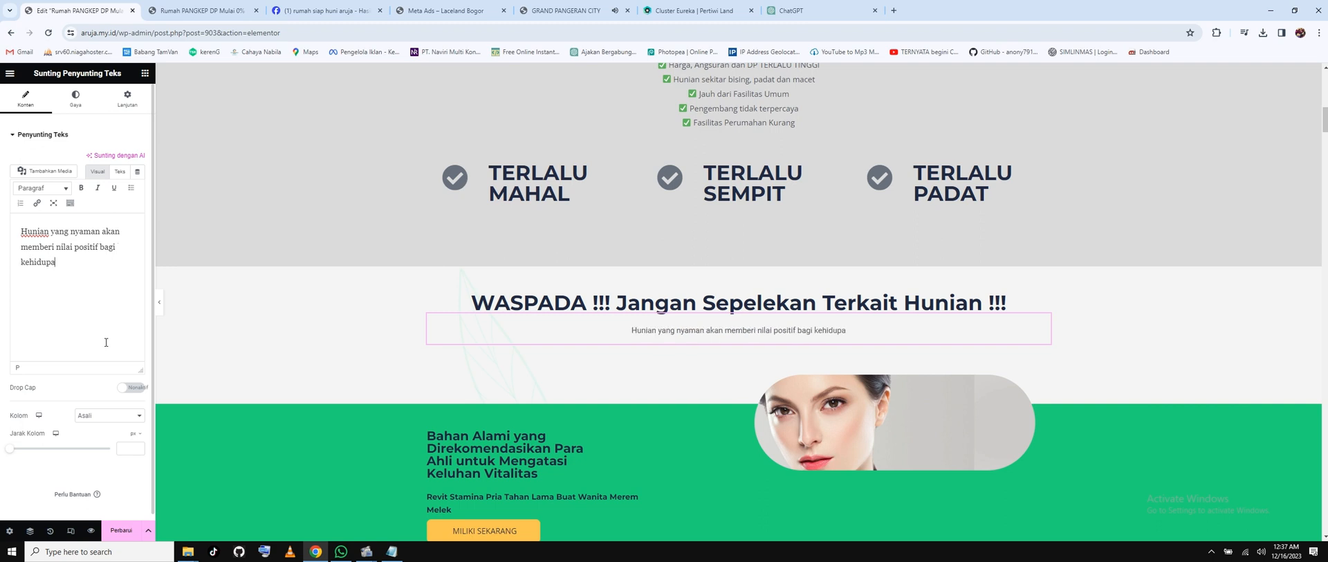
text(n anda dan)
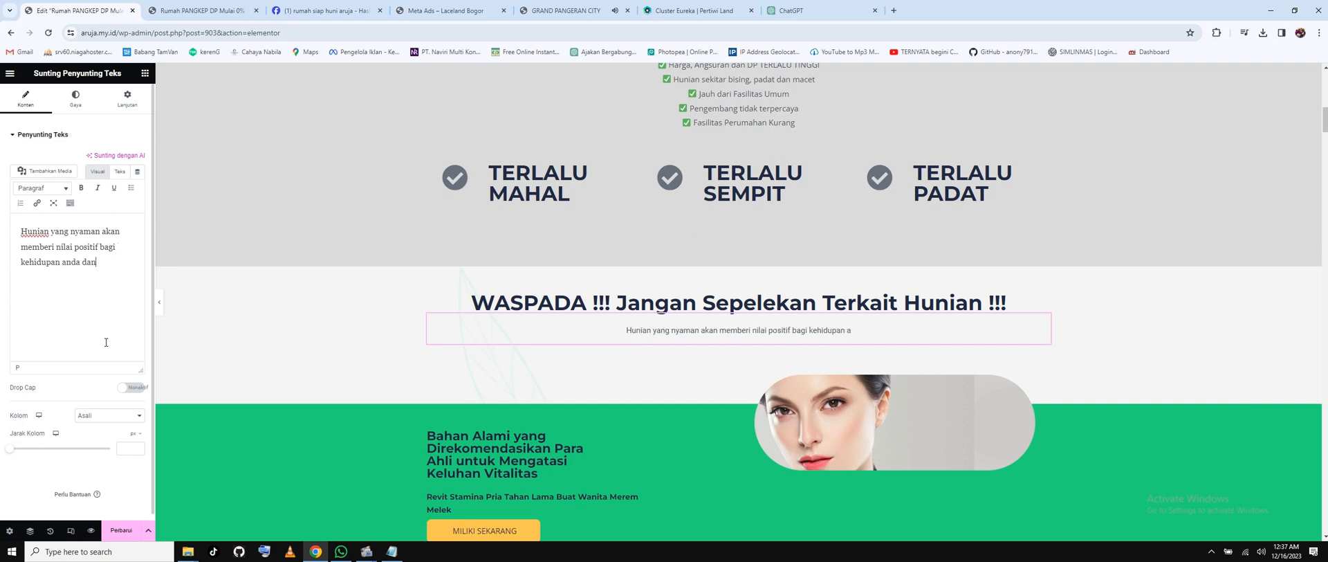
text( Keluarga,)
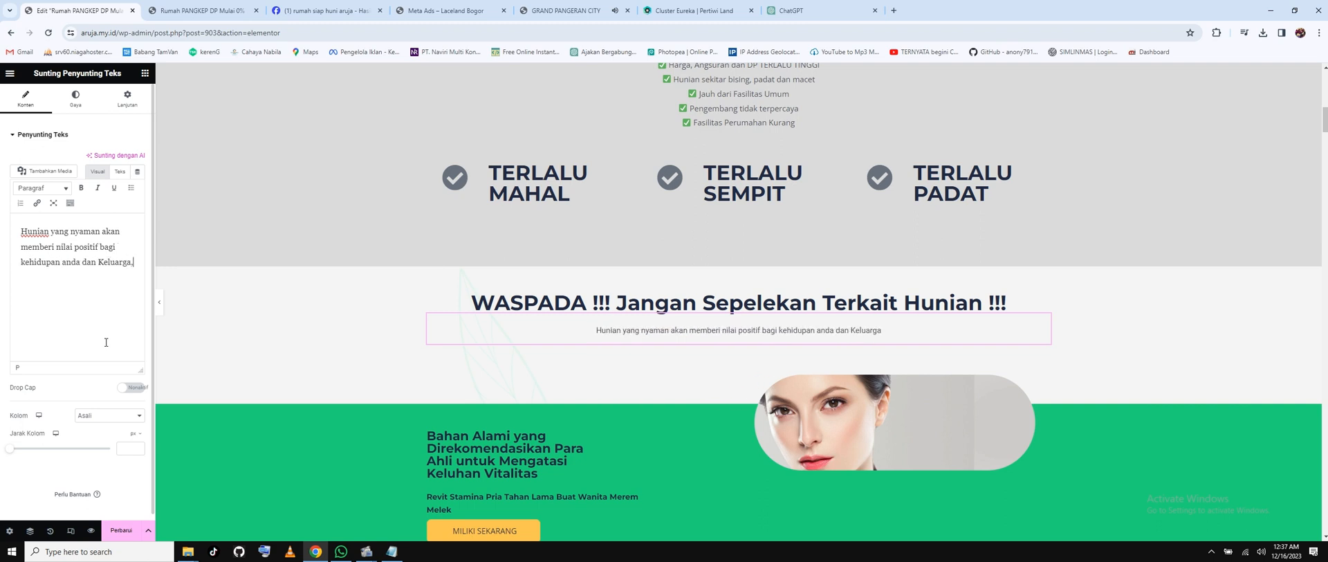
text( meningkatkan)
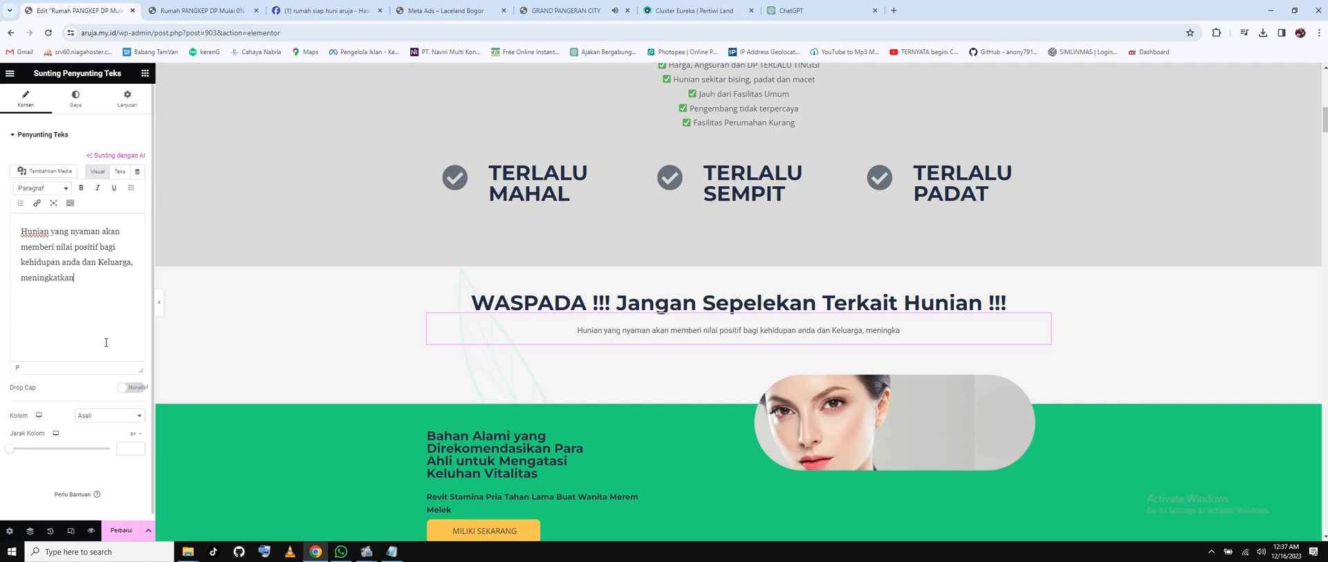
text( Produktifita)
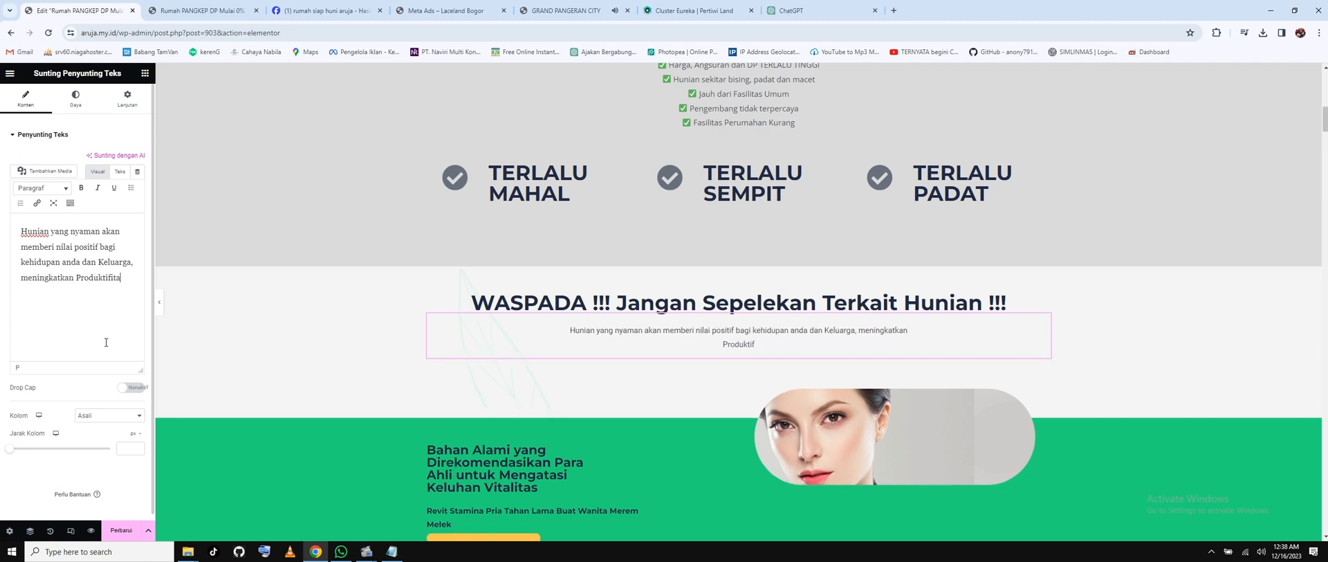
text(s Kerja dan)
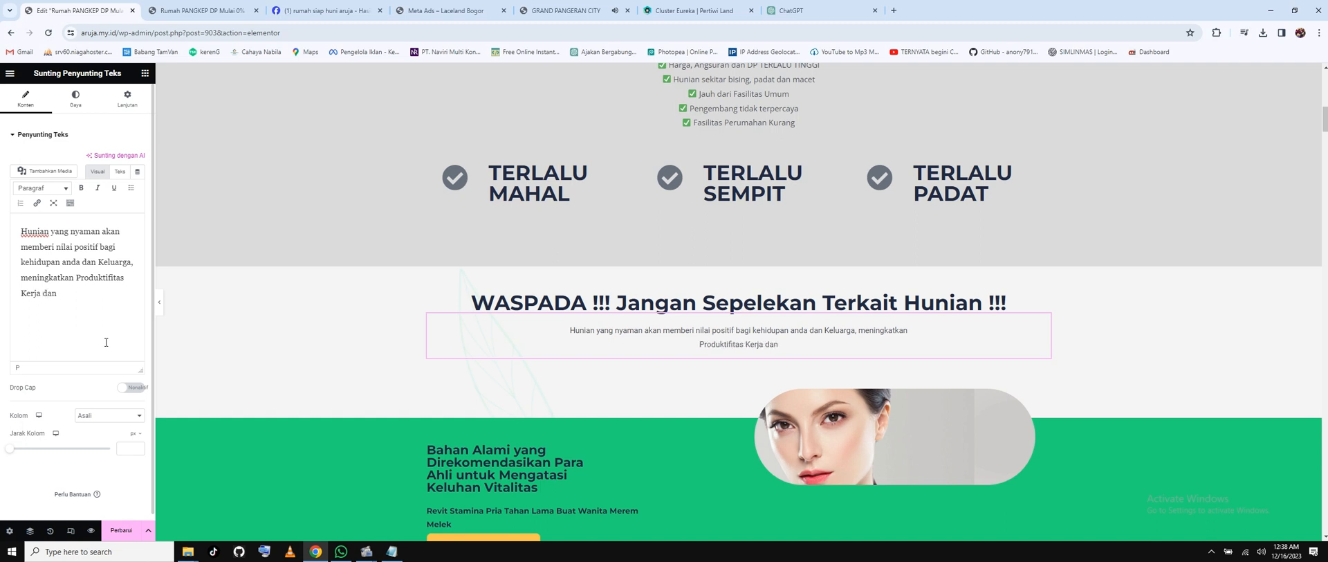
text( me)
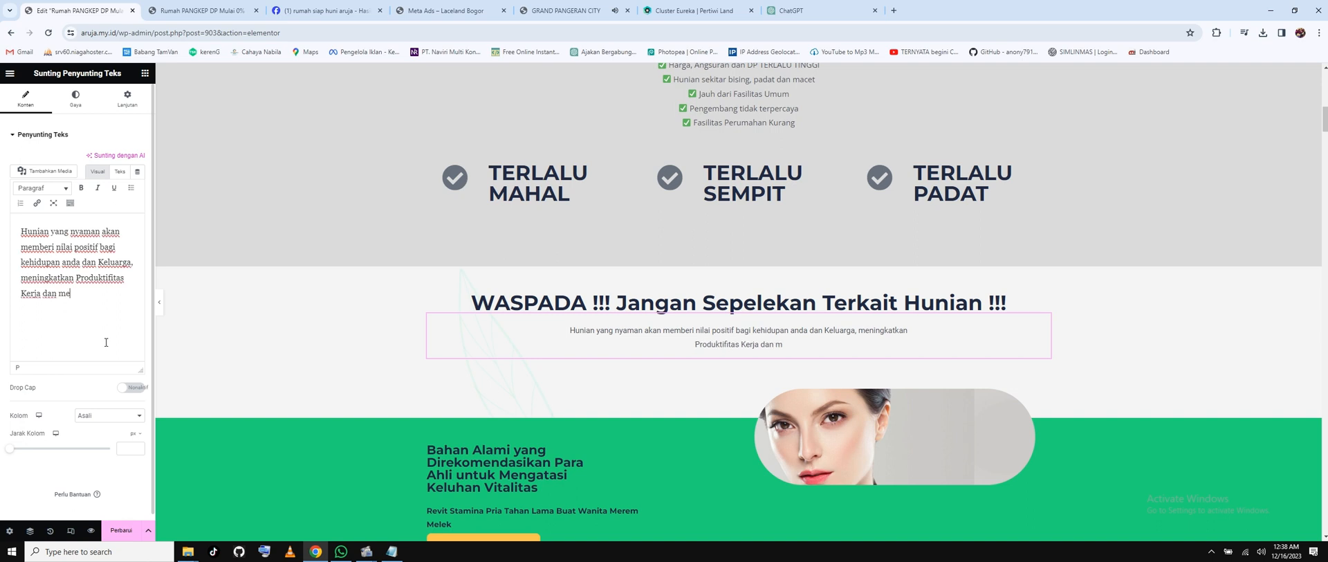
text(mberi kedamaian )
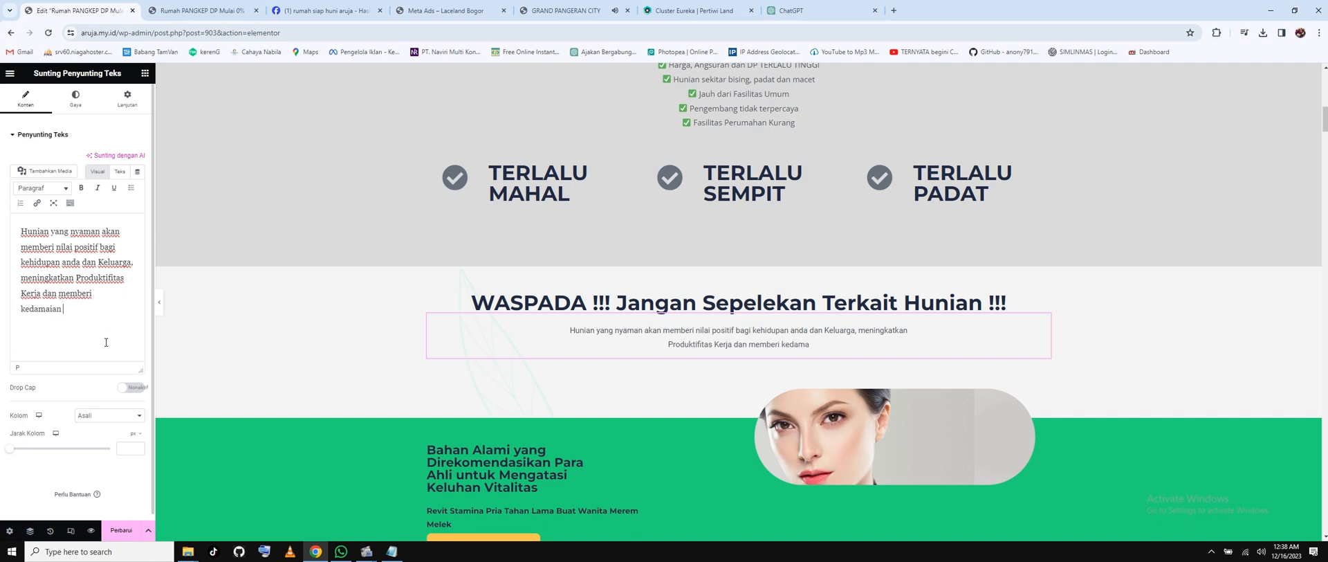
text(hidup bagi)
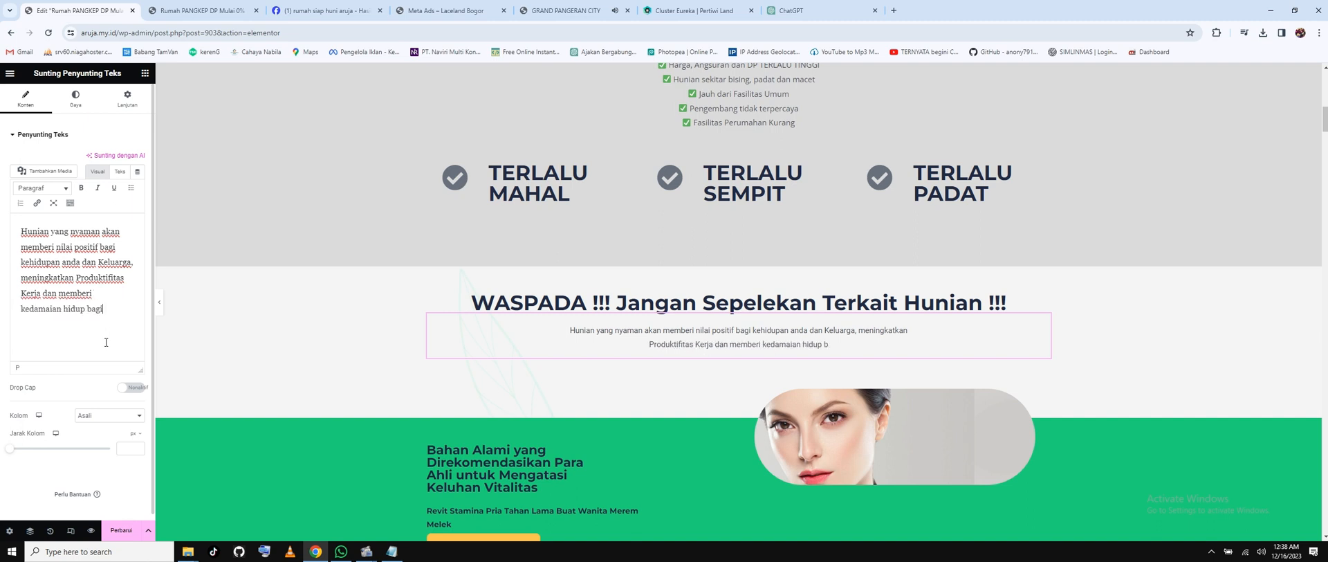
text( anda dan Keluarga)
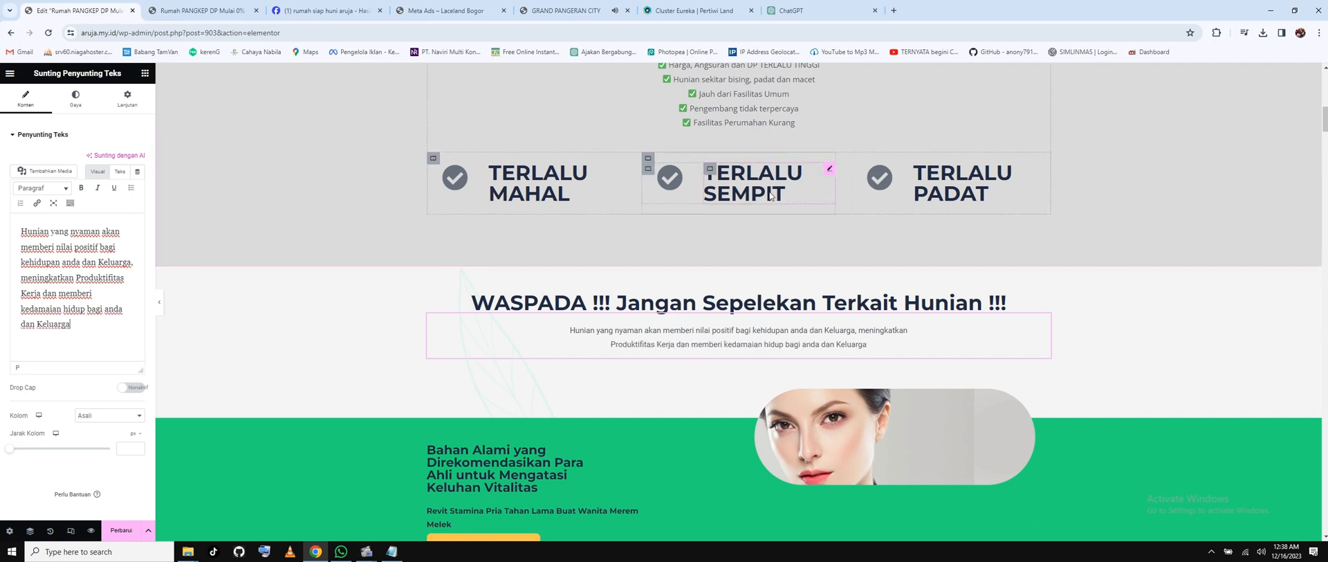
Retitle the first highlight heading from 'TERLALU MAHAL' to 'TIDAK AMAN'.
scroll(772, 196, up, 1)
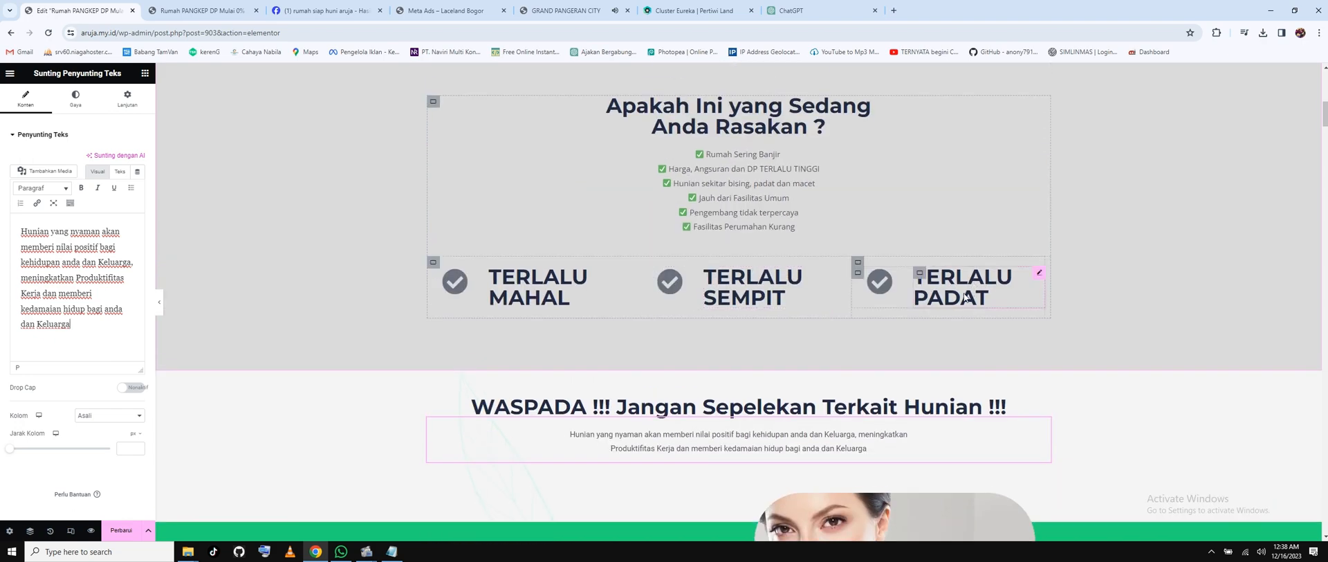
click(571, 300)
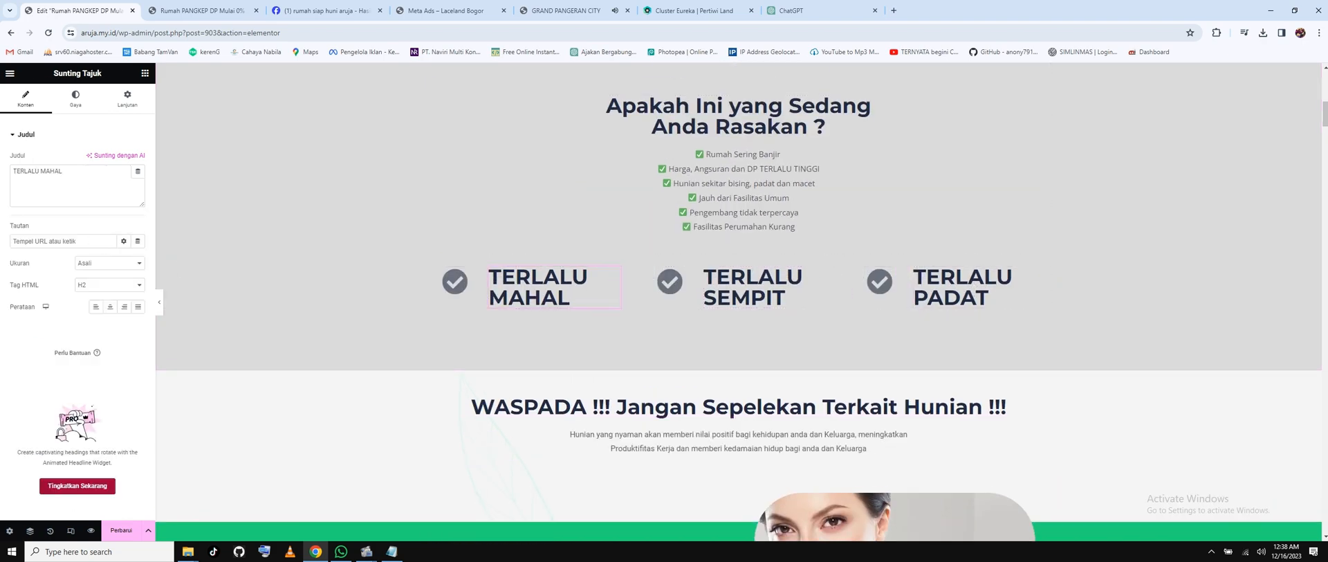
drag(77, 171, 2, 168)
text(tidak a)
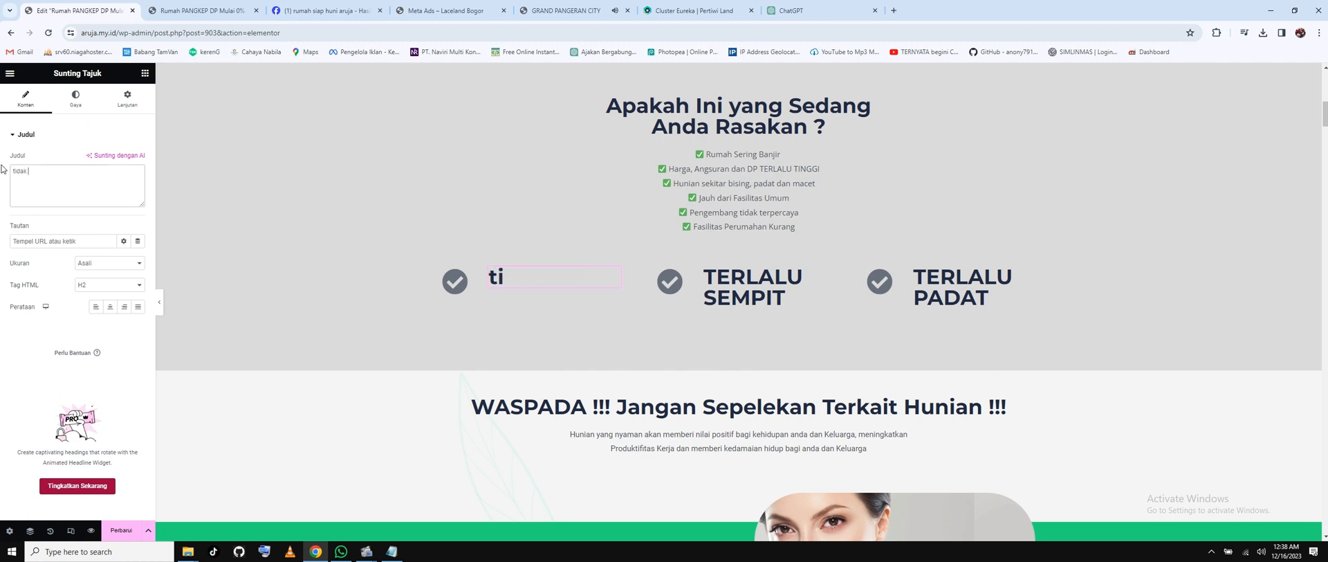
key(BackSpace)
key(BackSpace)
key(BackSpace)
key(BackSpace)
key(BackSpace)
key(BackSpace)
key(BackSpace)
text(TIDAK AMAN)
scroll(783, 350, down, 2)
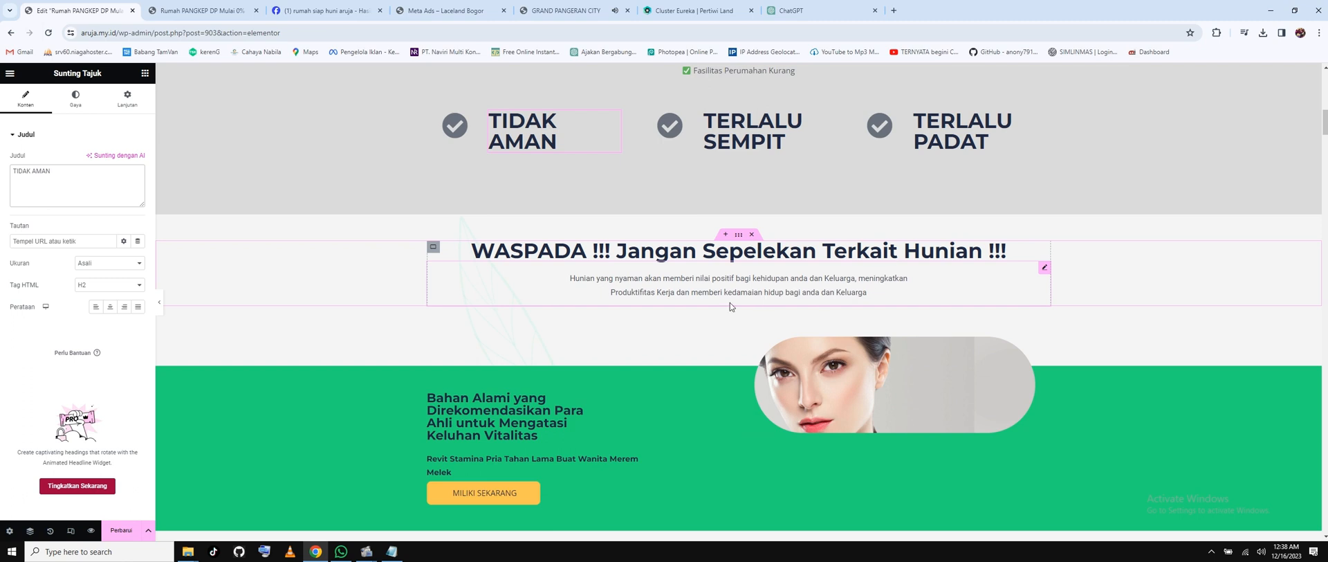
scroll(815, 281, down, 1)
Replace the woman photo with the house render from the media library.
click(816, 282)
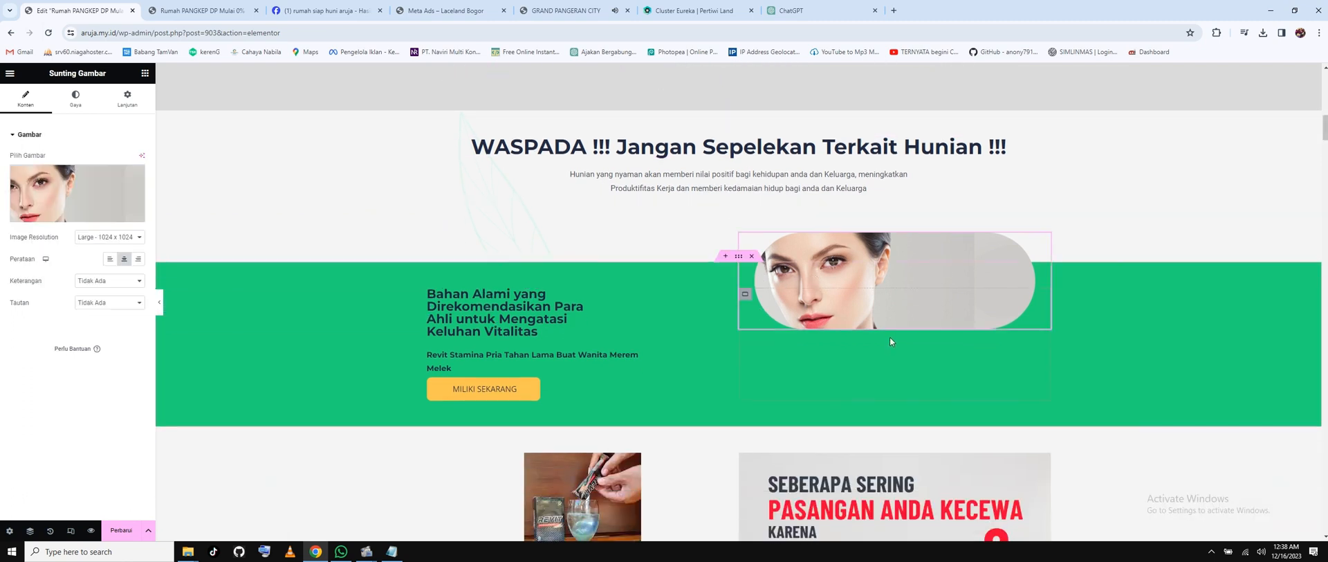
click(56, 224)
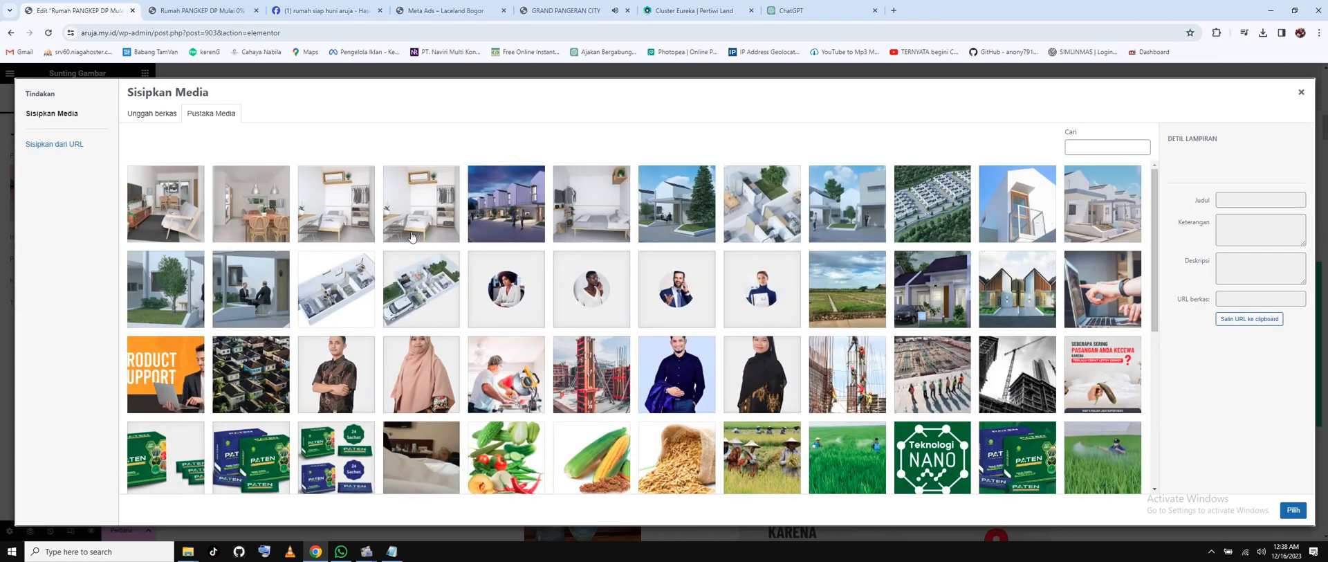
click(674, 220)
click(1293, 509)
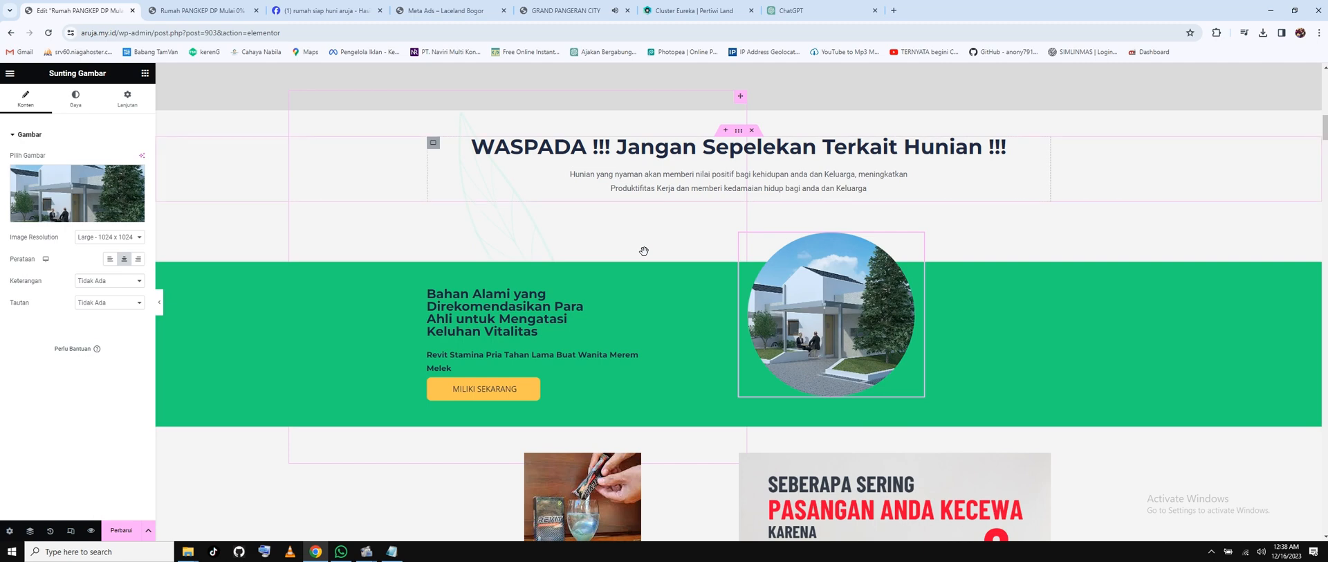
Replace the drink product photo with the 68-Aksonometri-It-2 floor plan image.
scroll(644, 251, down, 2)
click(579, 376)
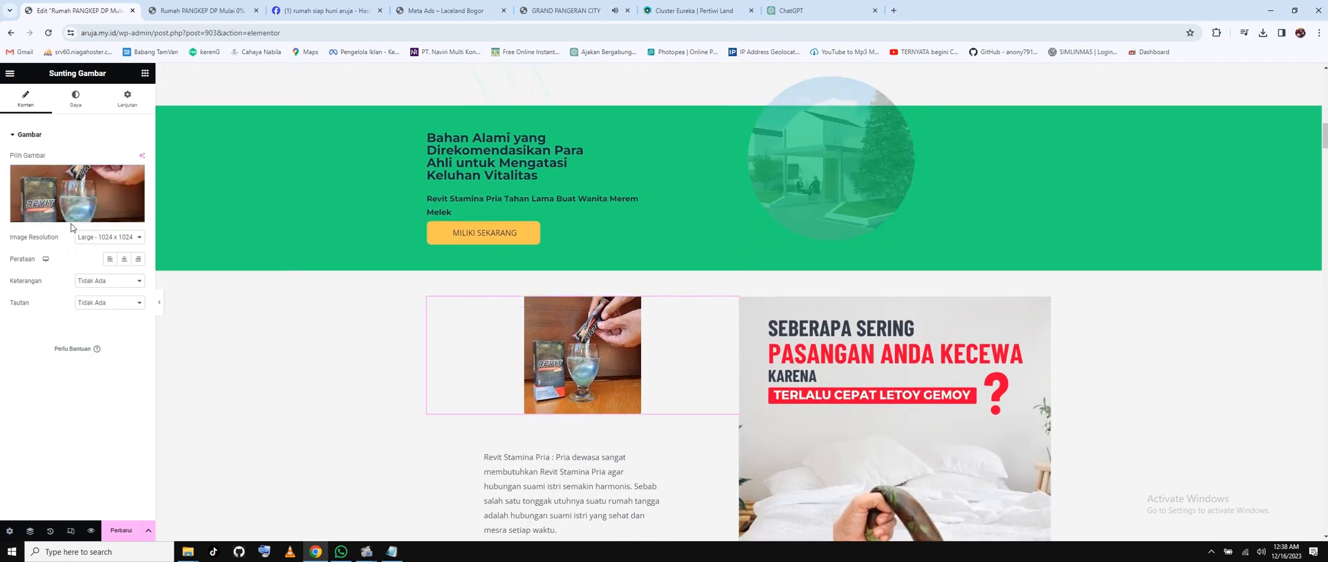
click(75, 213)
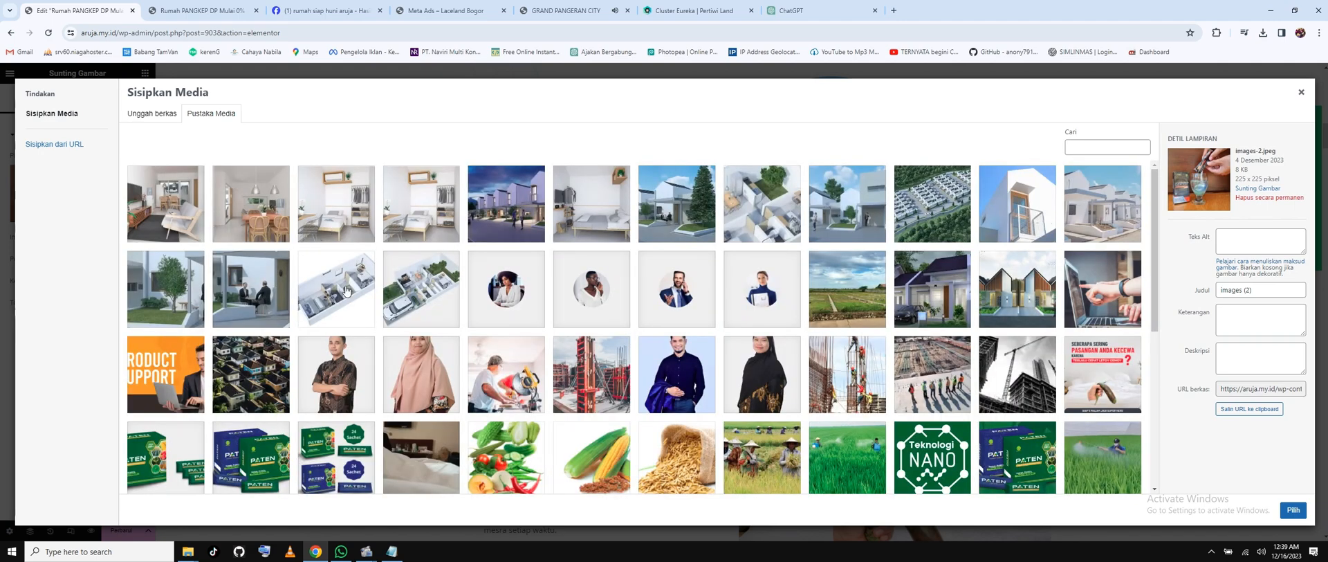
click(354, 255)
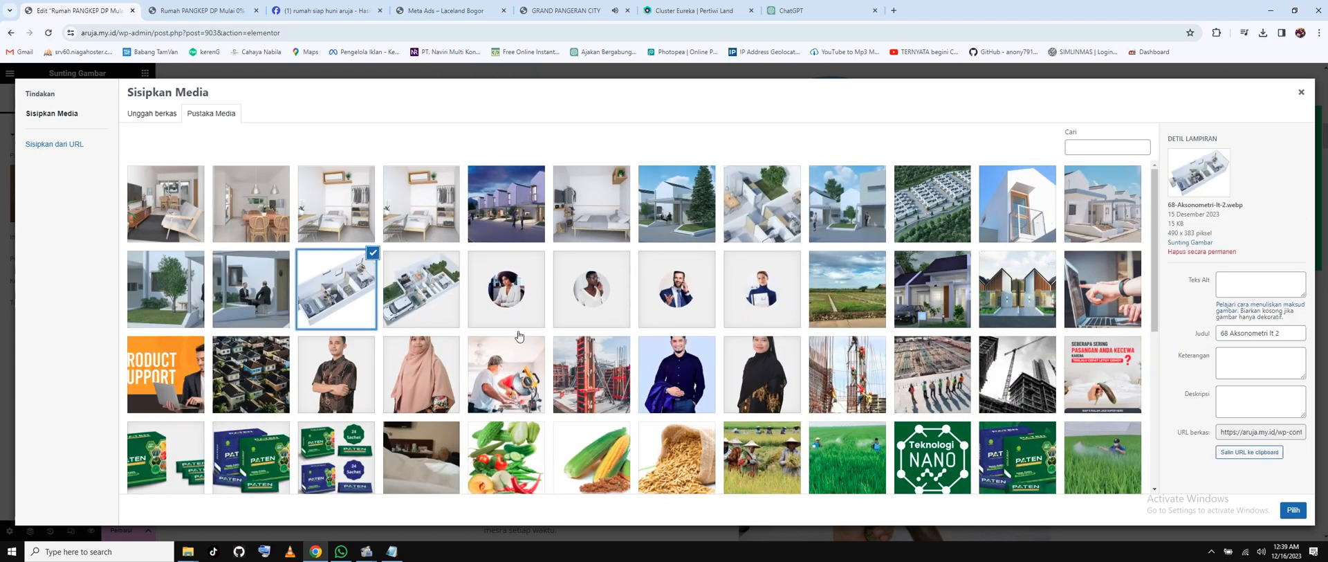
click(1292, 510)
scroll(832, 383, down, 2)
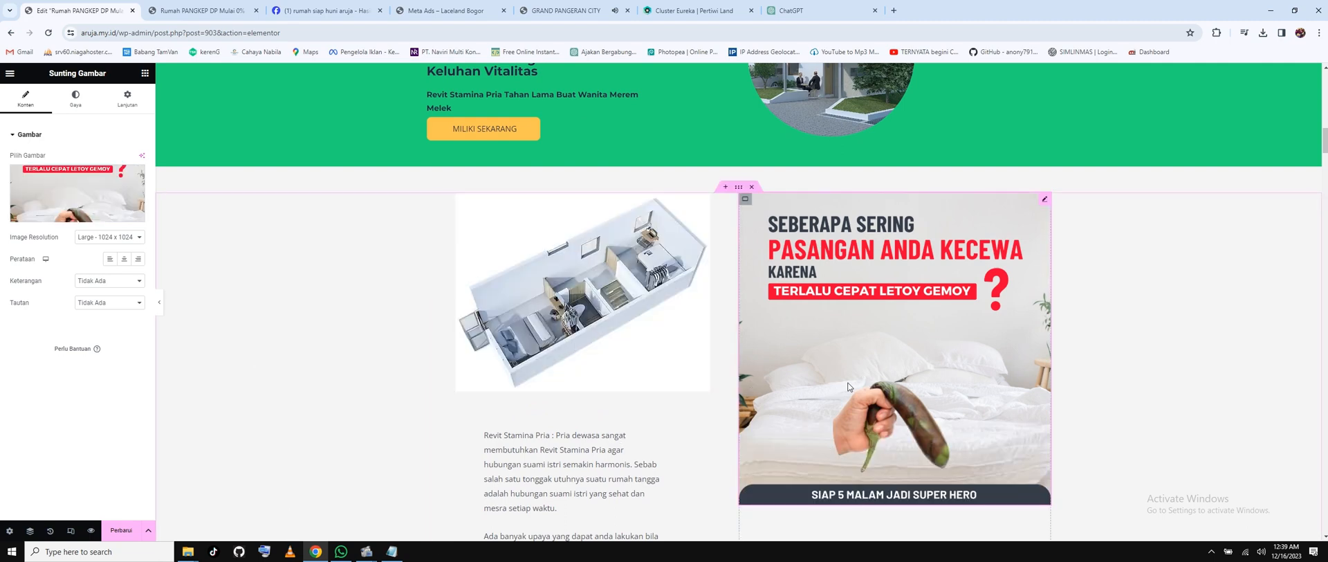
Save the Facebook 'Rumah Siap Huni' ad image as a JPEG in the latihan folder.
click(325, 10)
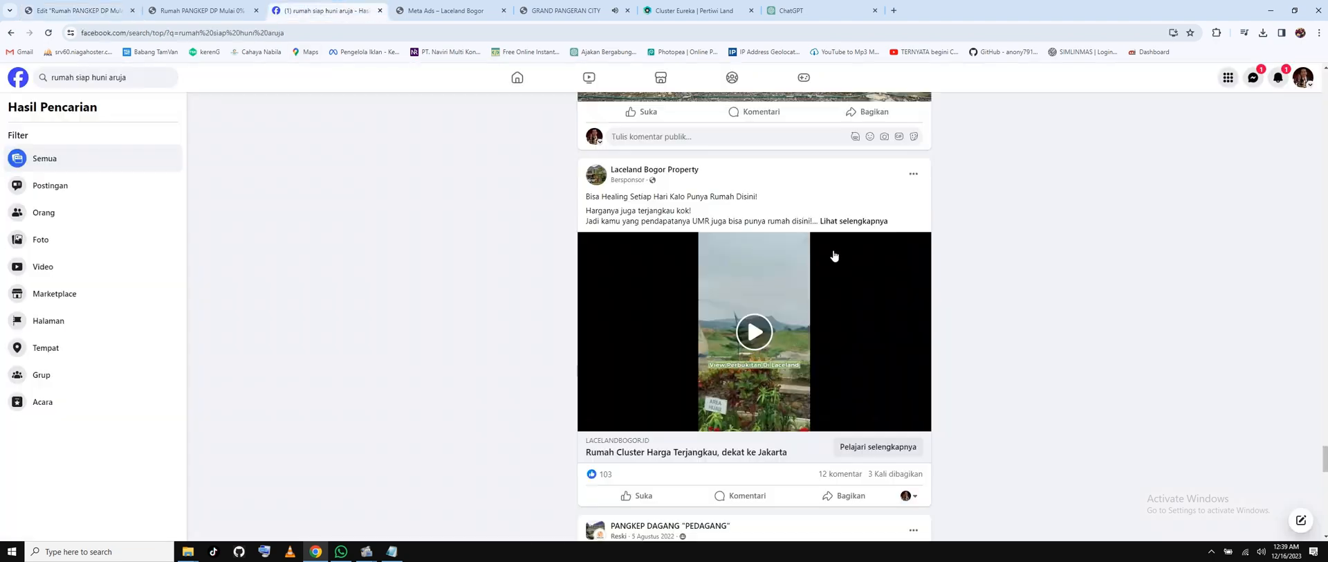
scroll(834, 256, down, 10)
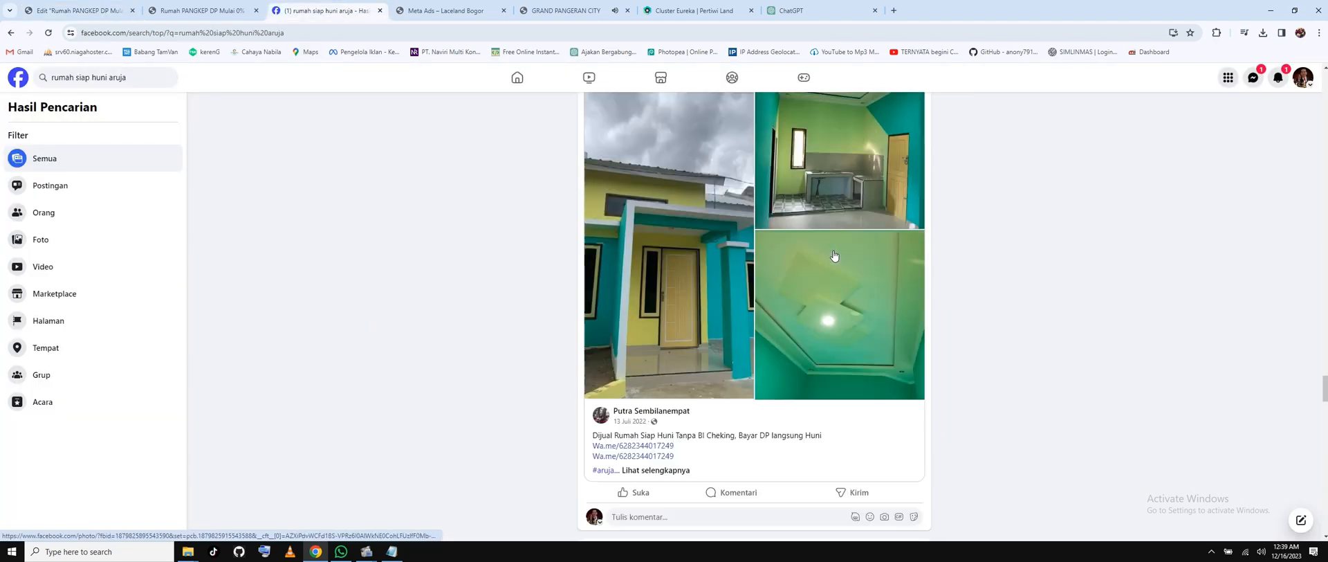
scroll(835, 256, down, 10)
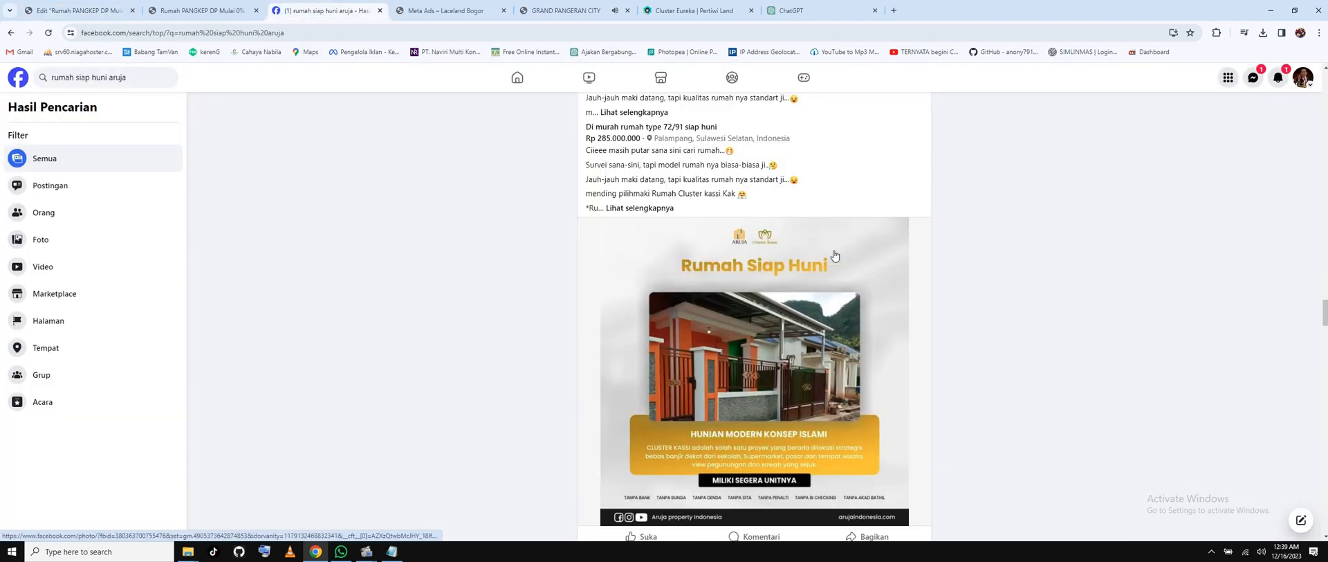
scroll(834, 256, down, 2)
right_click(810, 247)
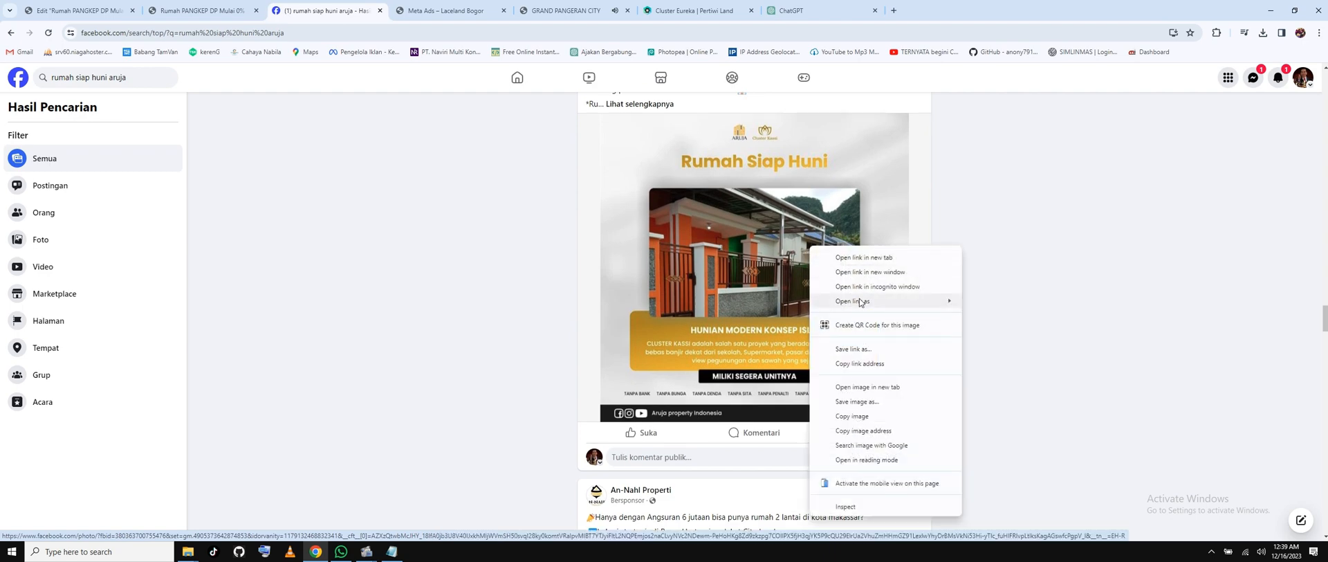
click(854, 401)
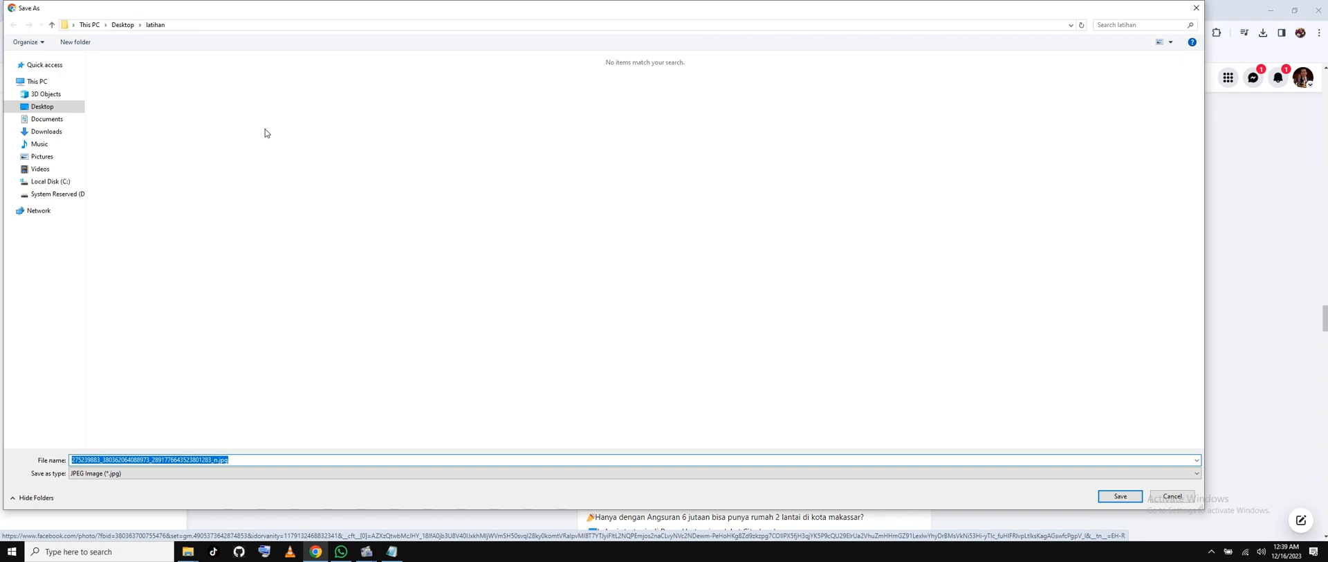
click(1120, 496)
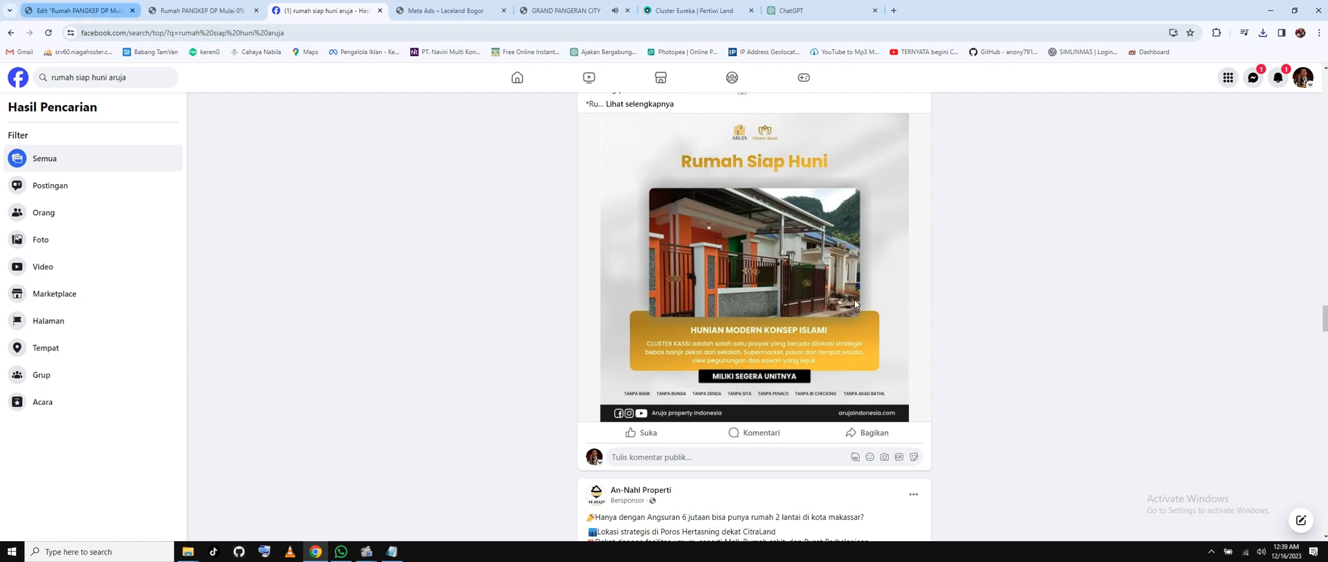
click(80, 11)
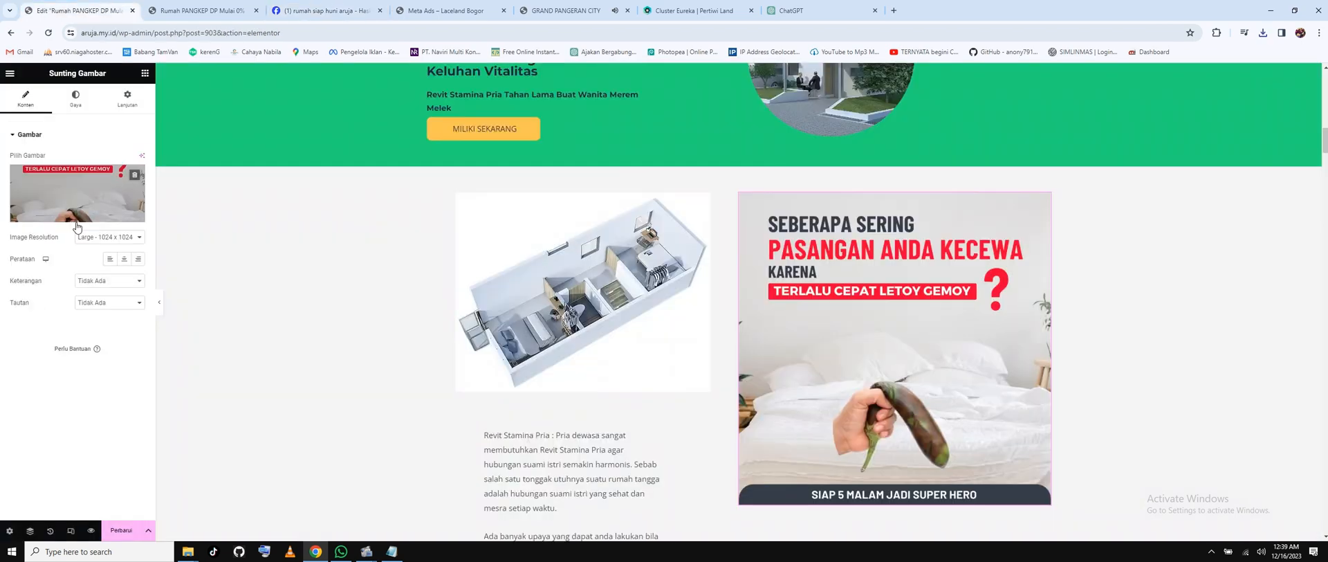
Upload the saved Rumah Siap Huni jpg and place it beside the floor-plan render.
click(76, 227)
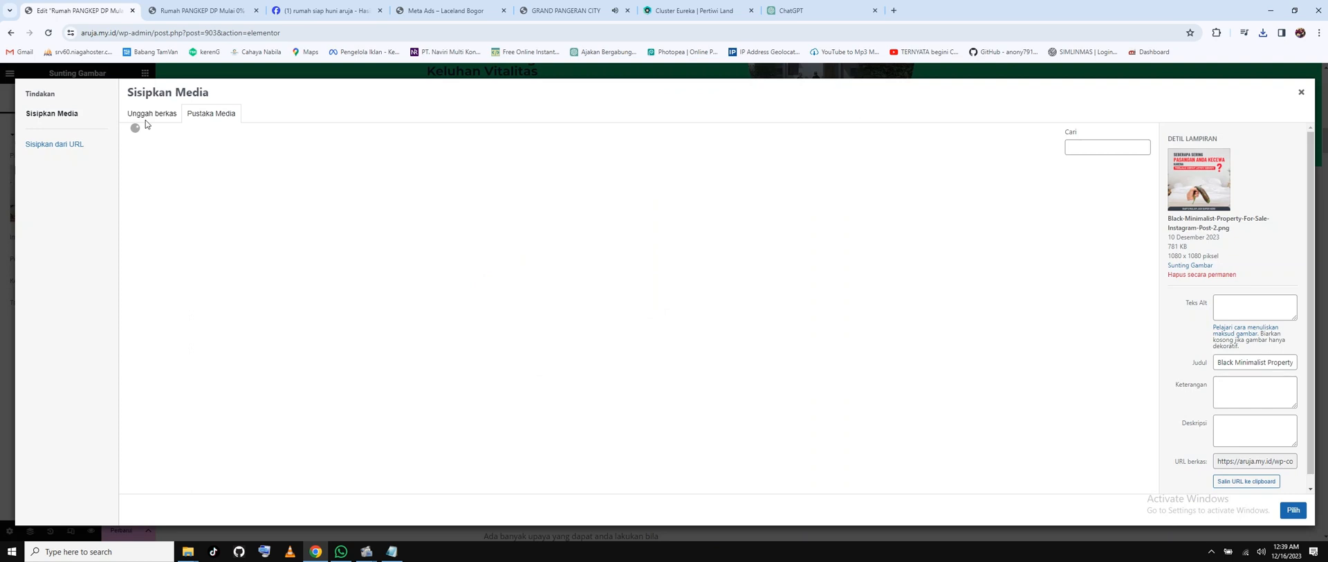
click(147, 116)
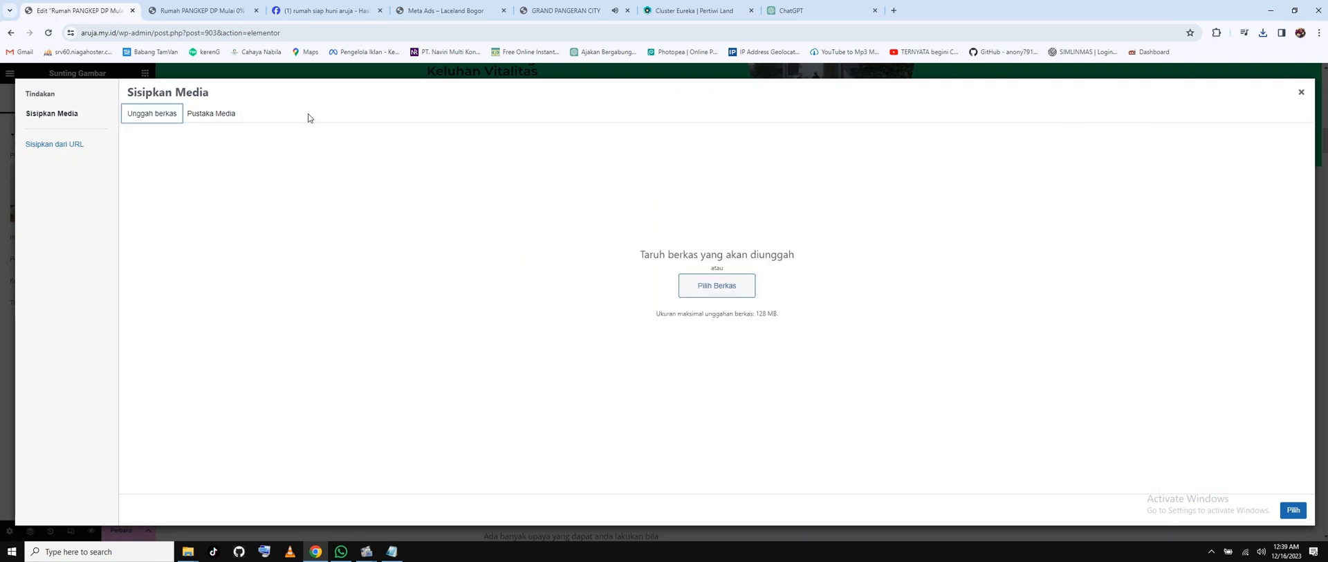
click(736, 287)
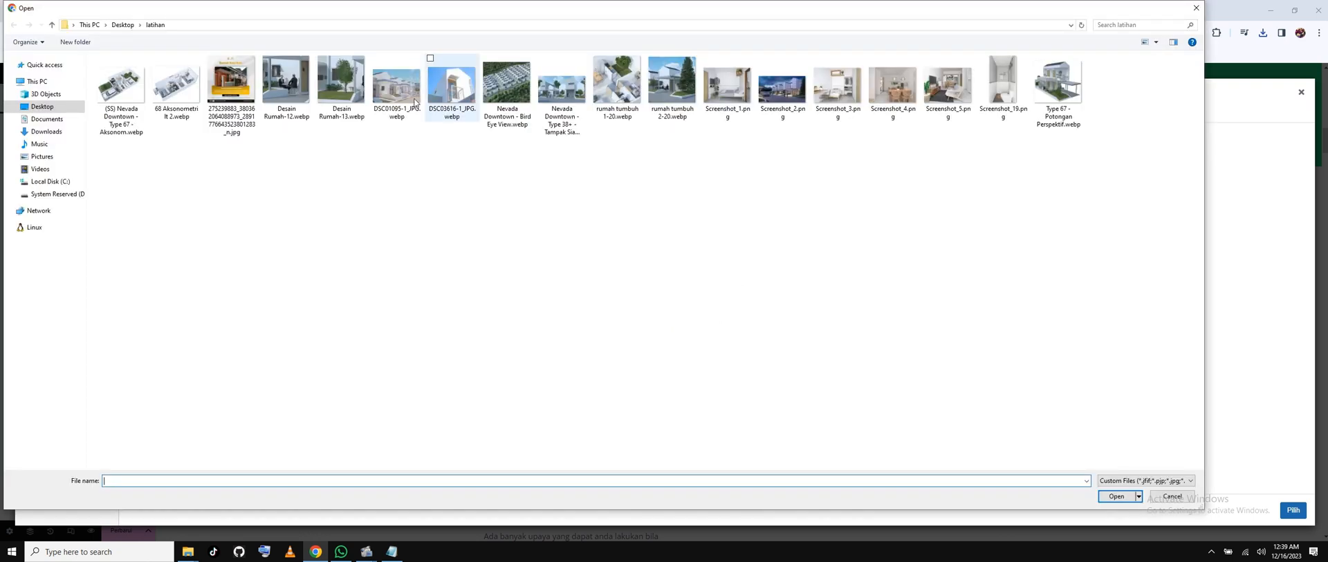
click(231, 86)
click(1121, 496)
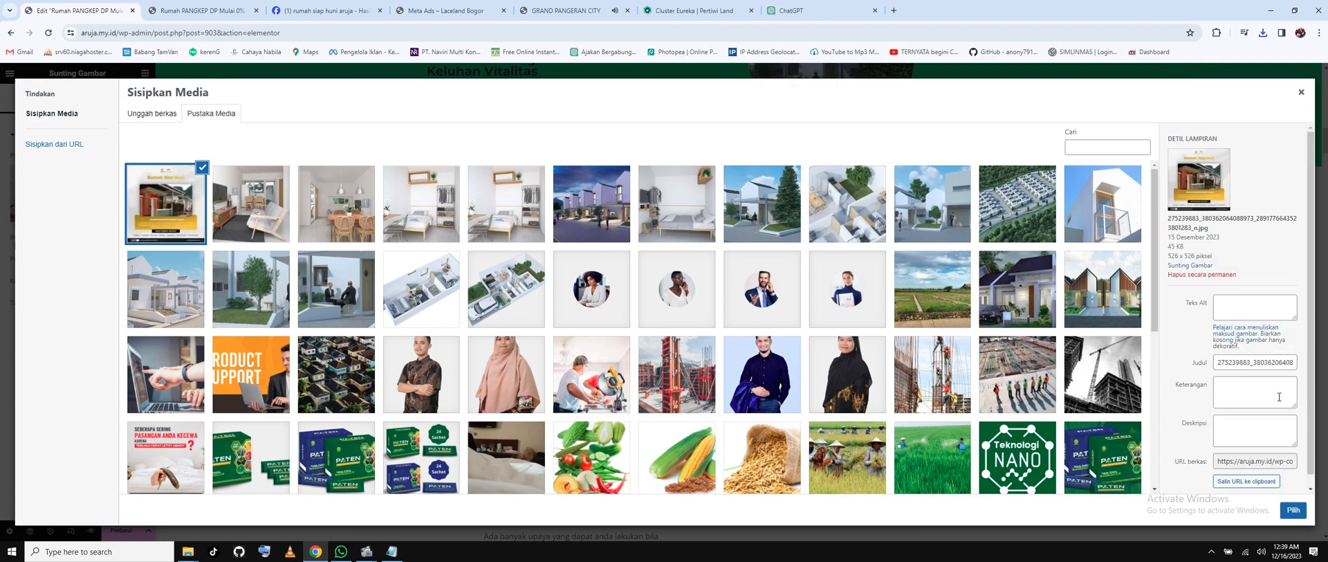
click(1291, 509)
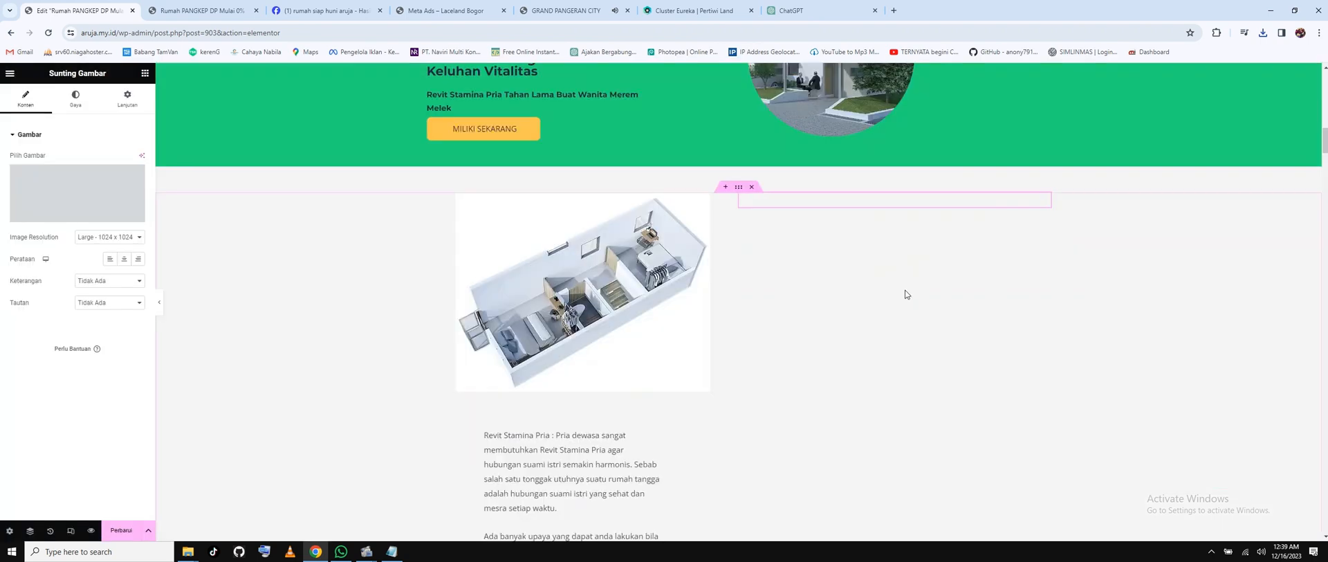
Select the Revit product photo and bring up the media library's upload view for it.
scroll(900, 281, down, 15)
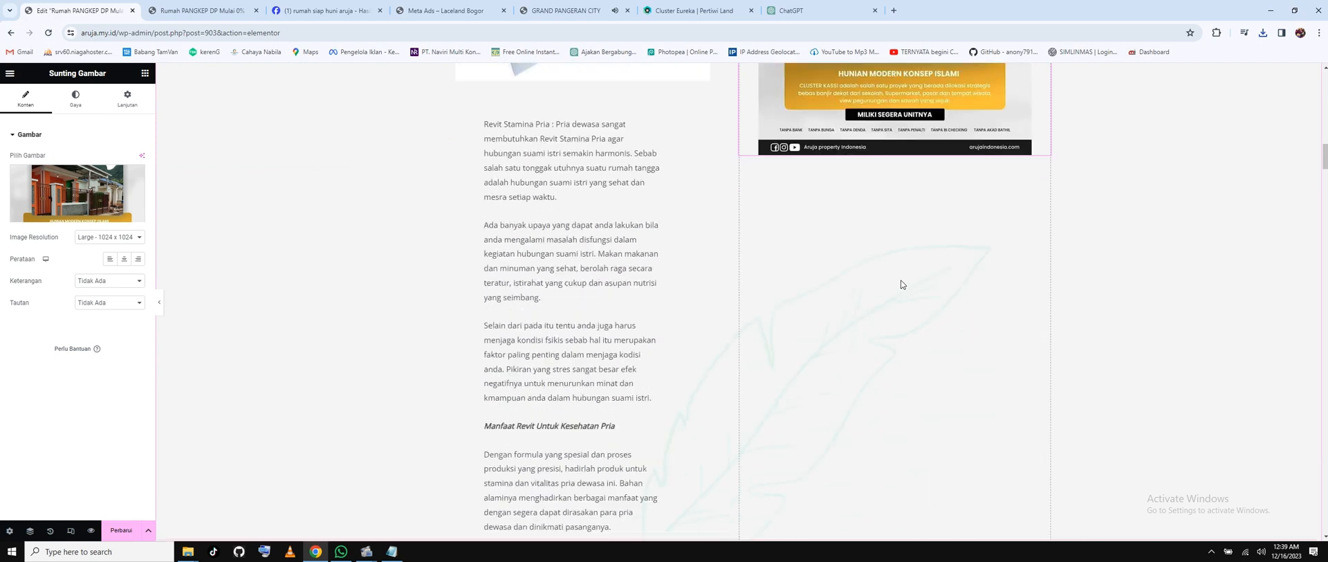
click(581, 288)
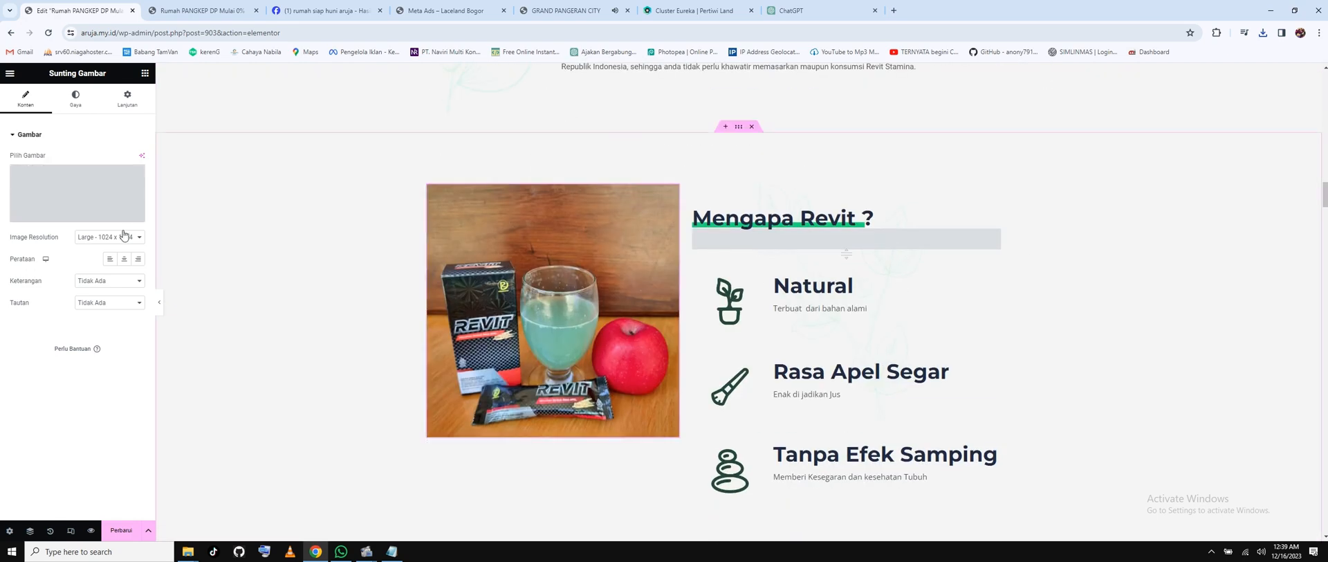
click(77, 192)
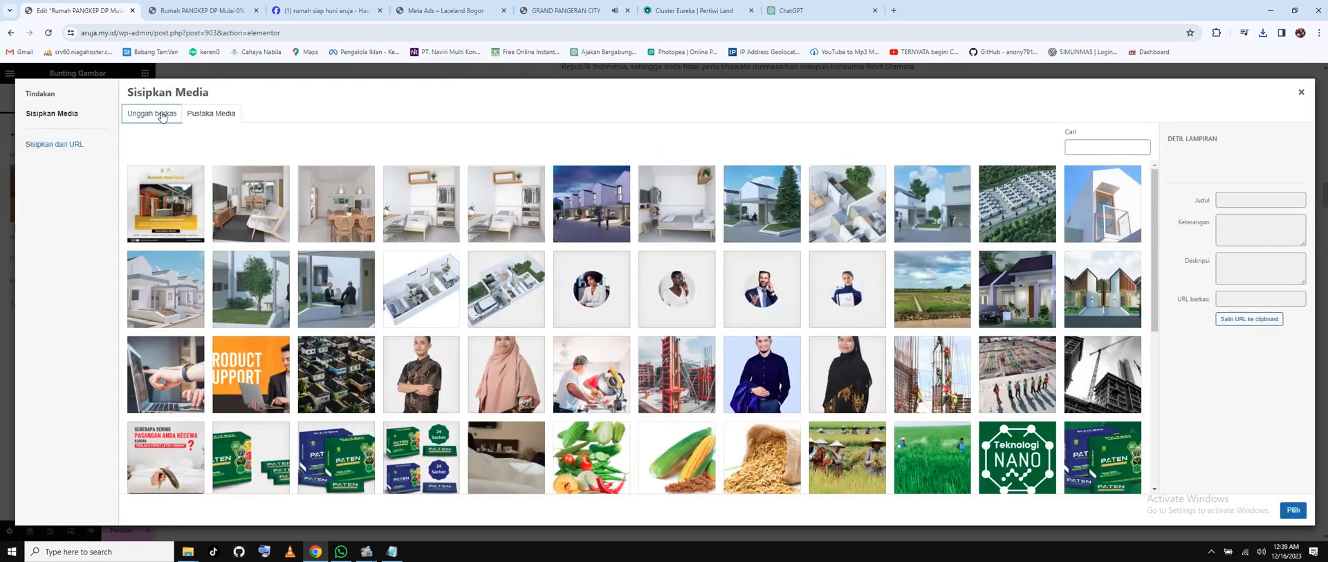
click(153, 115)
Upload Type 67 - Potongan Perspektif, Screenshot_19, Screenshot_5 and Nevada Downtown, inserting the Type 67 image.
click(712, 287)
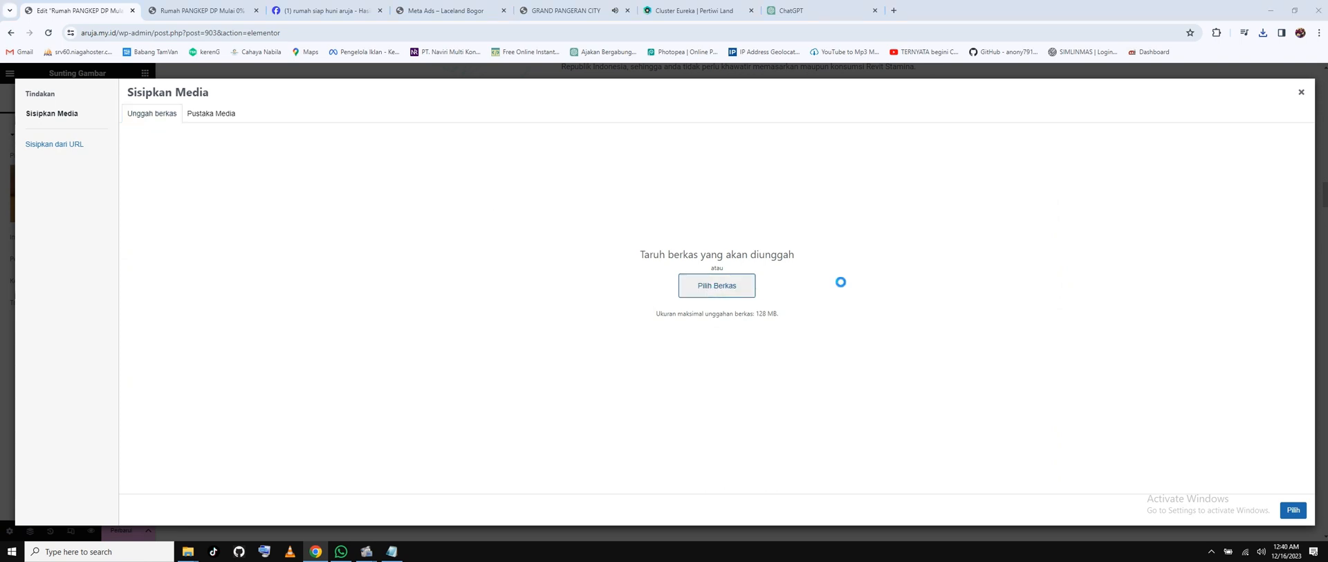
click(1072, 108)
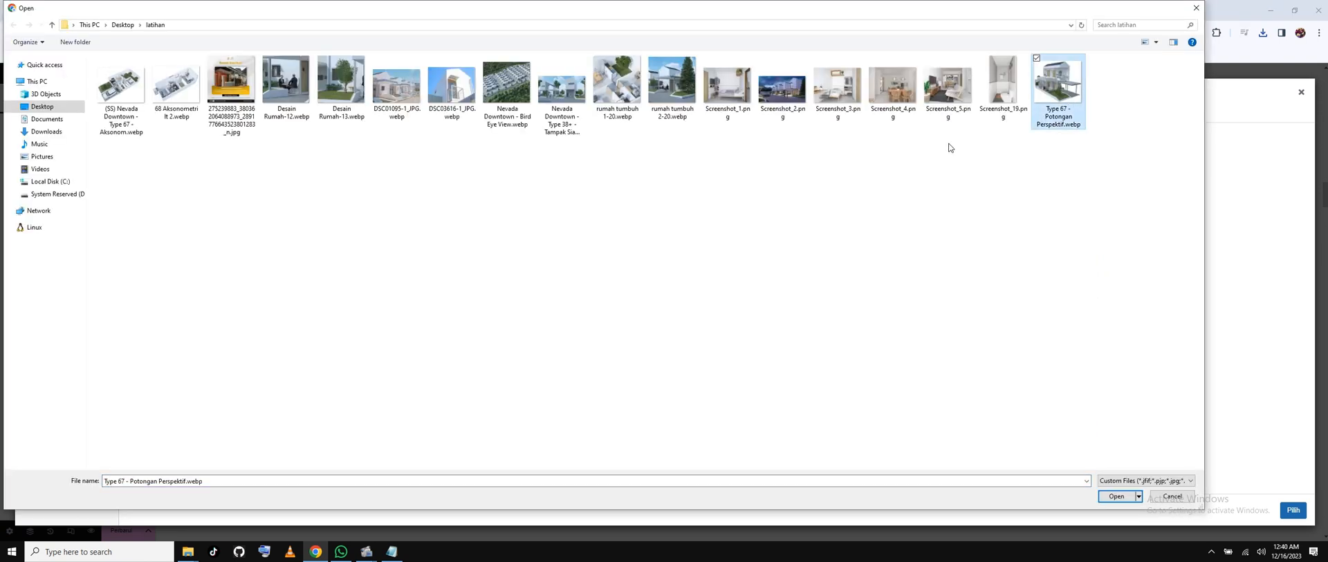
ctrl+click(1007, 89)
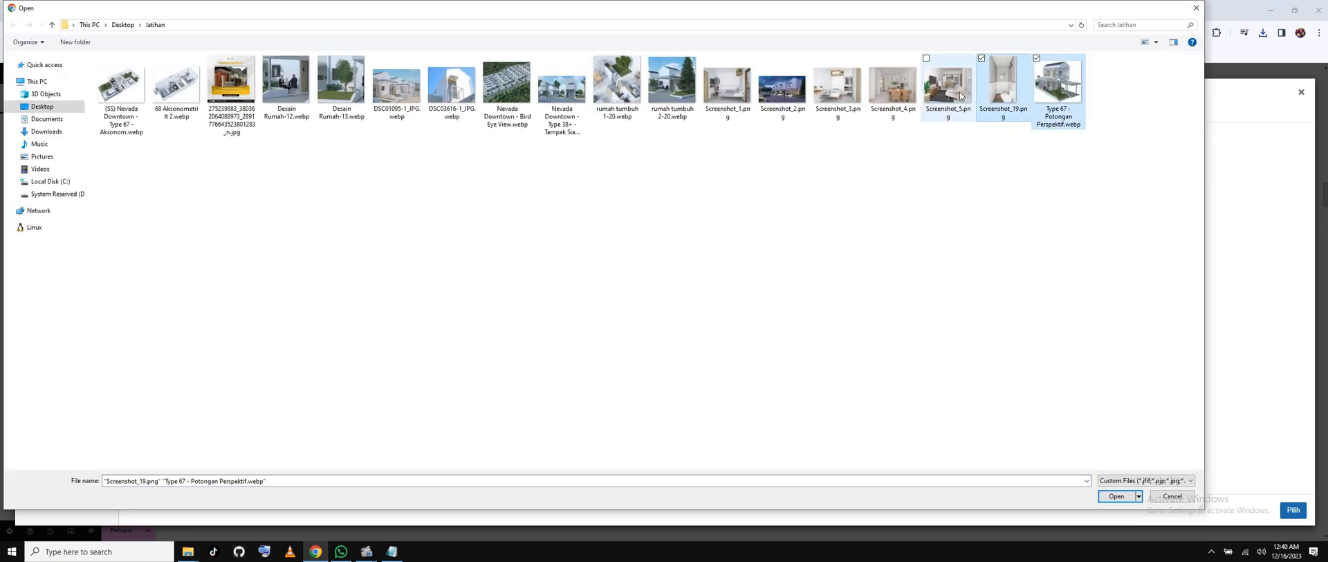
ctrl+click(961, 96)
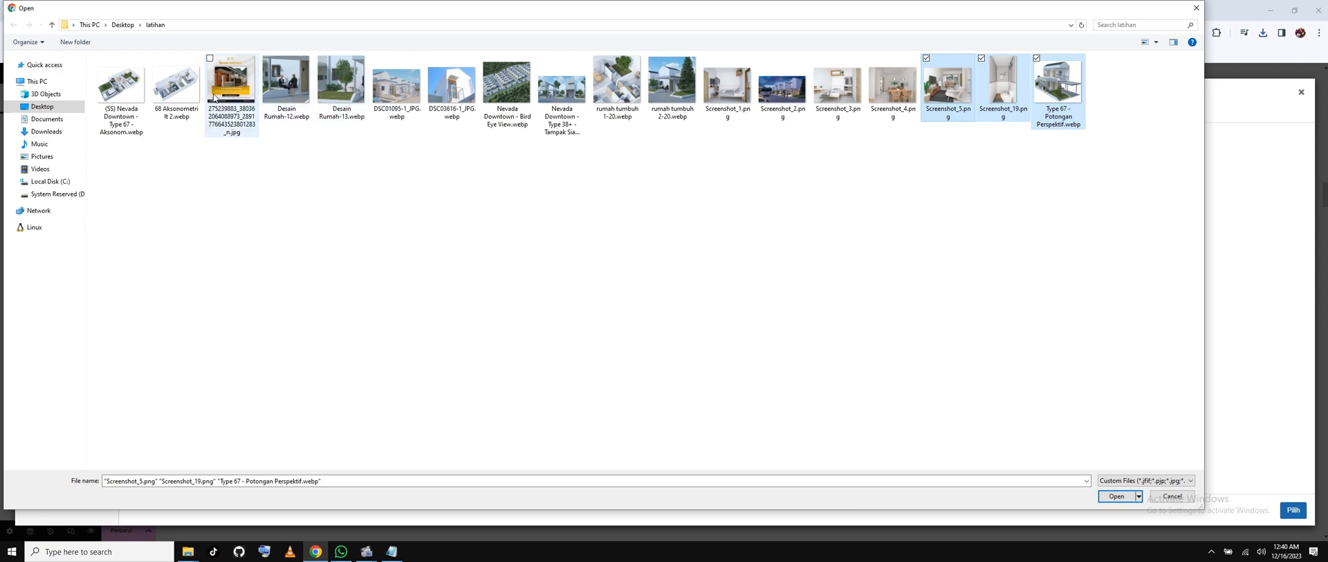
ctrl+click(509, 96)
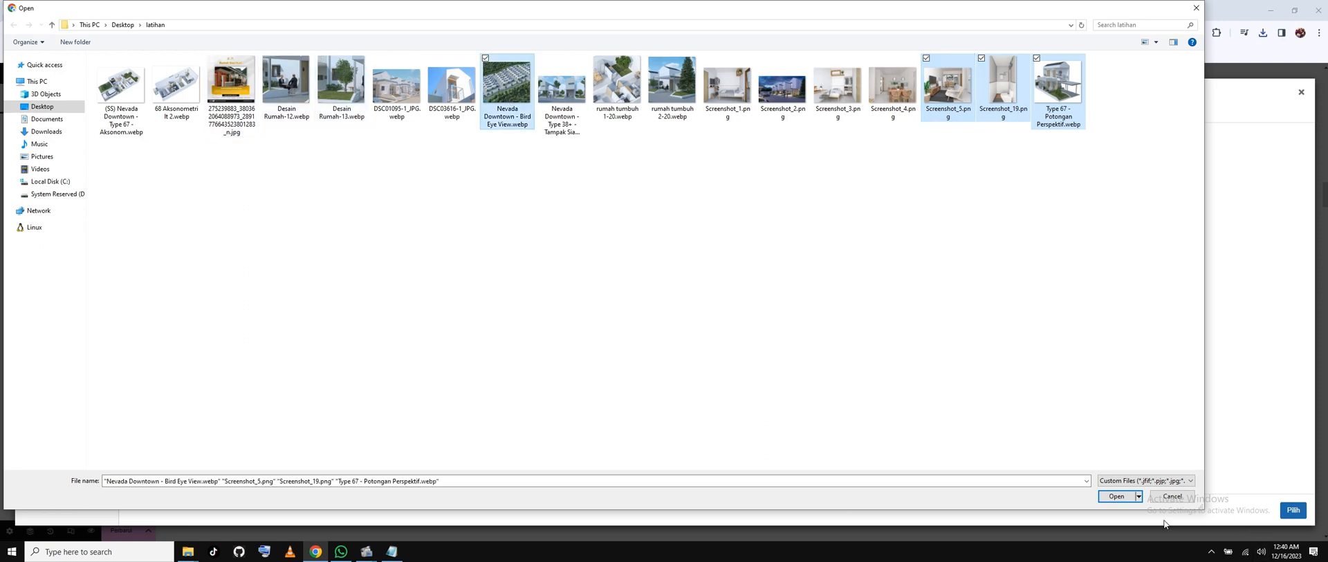
click(1115, 496)
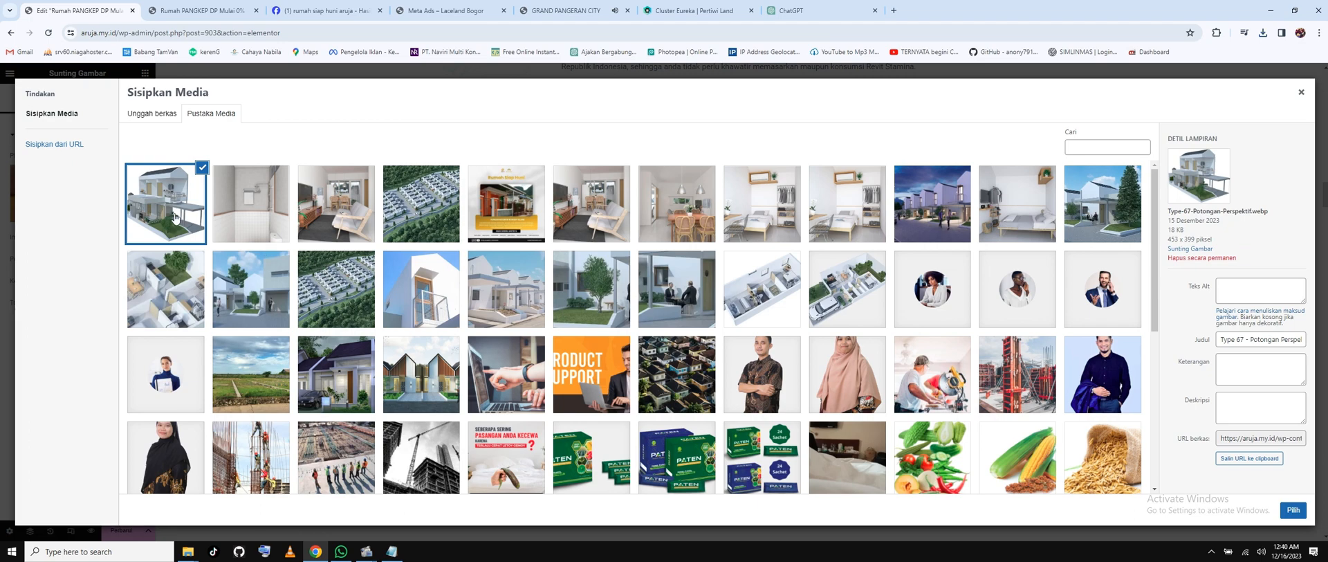
click(1292, 509)
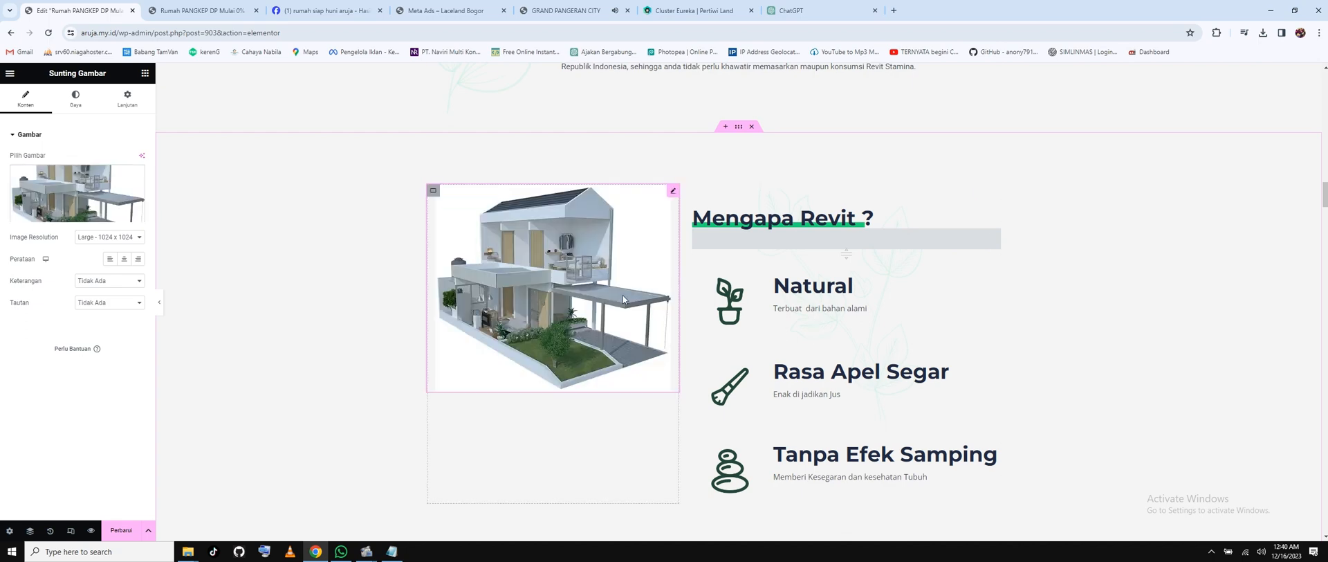
Set the REVIT box image to the Screenshot_5-1 living-room photo.
scroll(622, 296, down, 5)
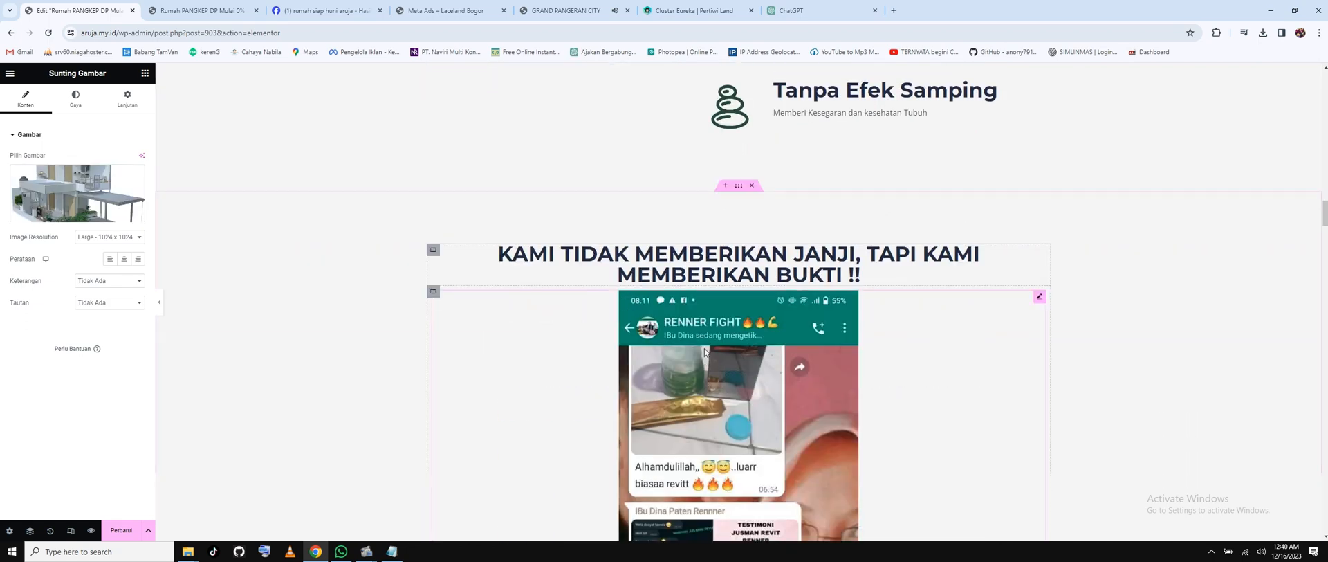
scroll(704, 351, down, 15)
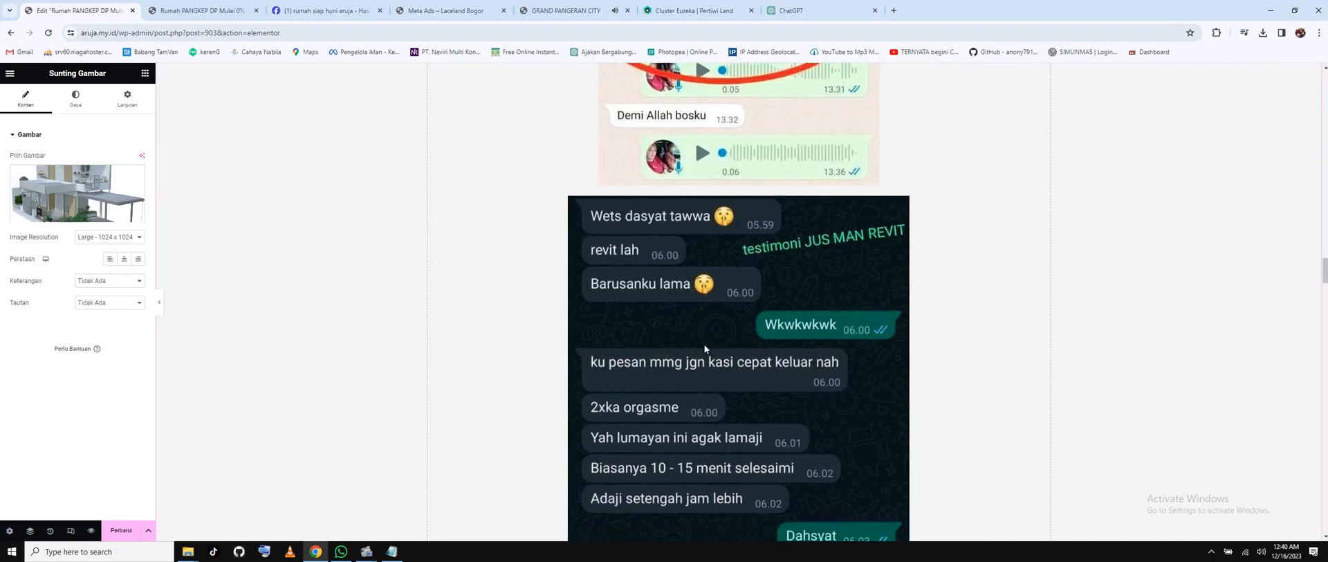
scroll(704, 343, down, 20)
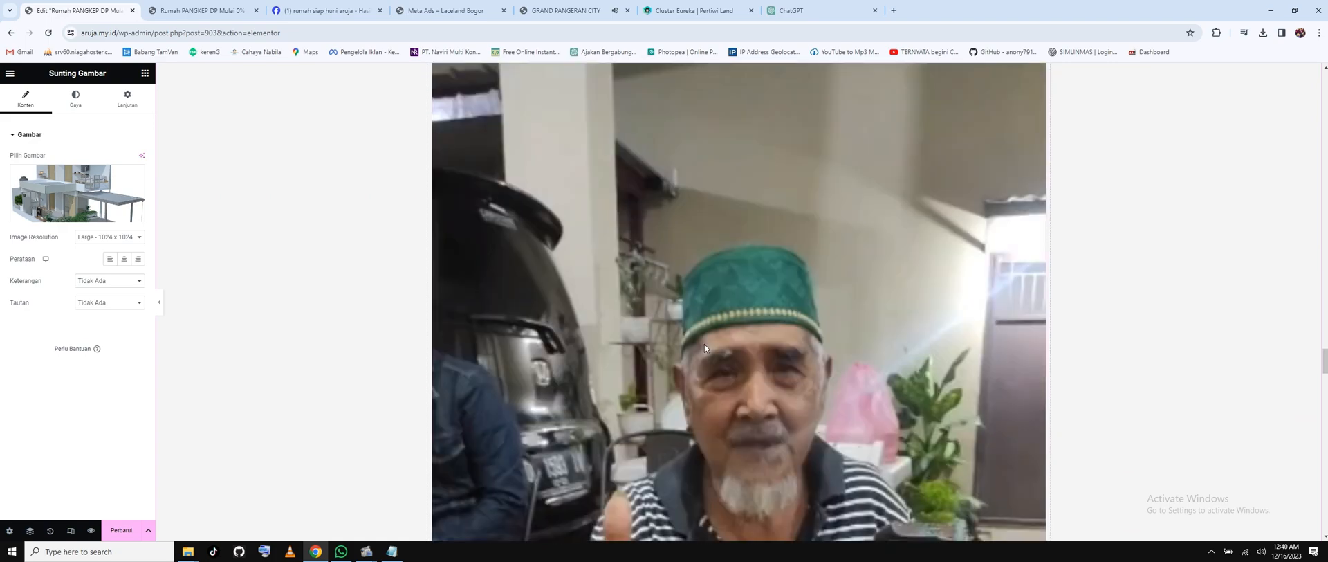
scroll(705, 348, down, 15)
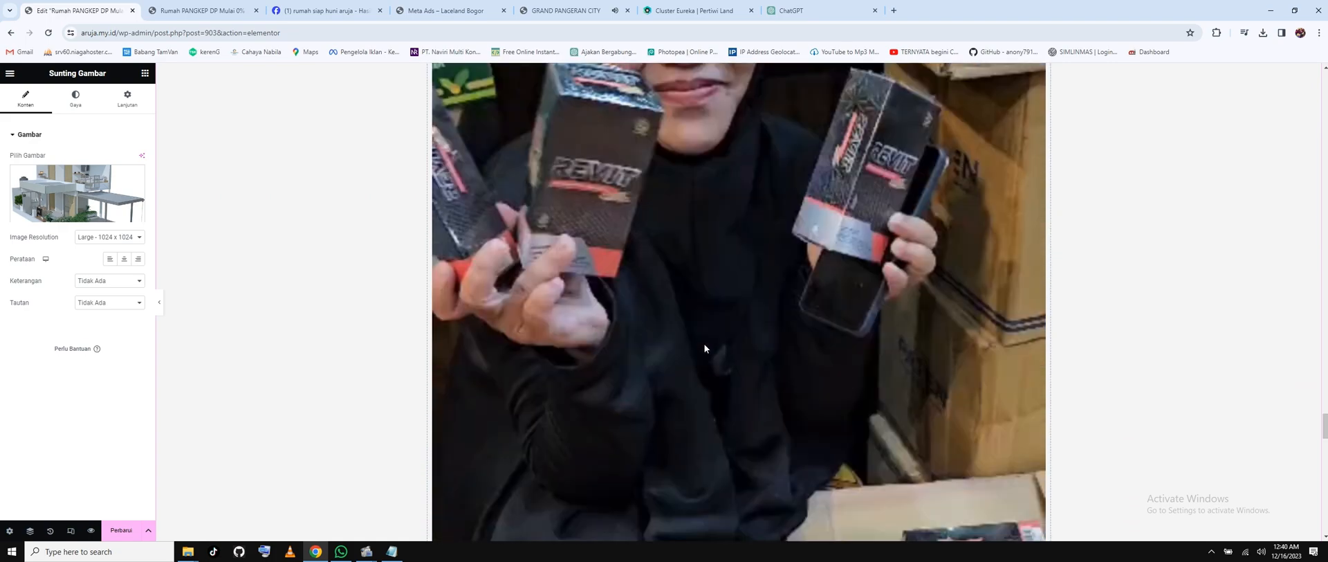
scroll(705, 347, down, 15)
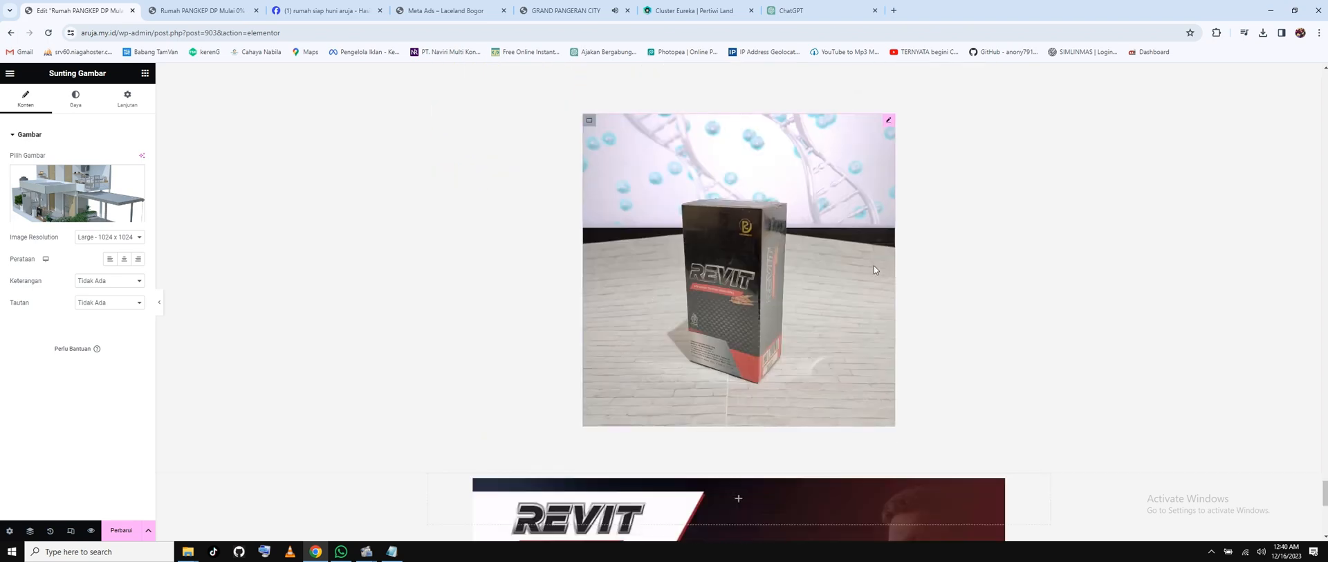
click(60, 214)
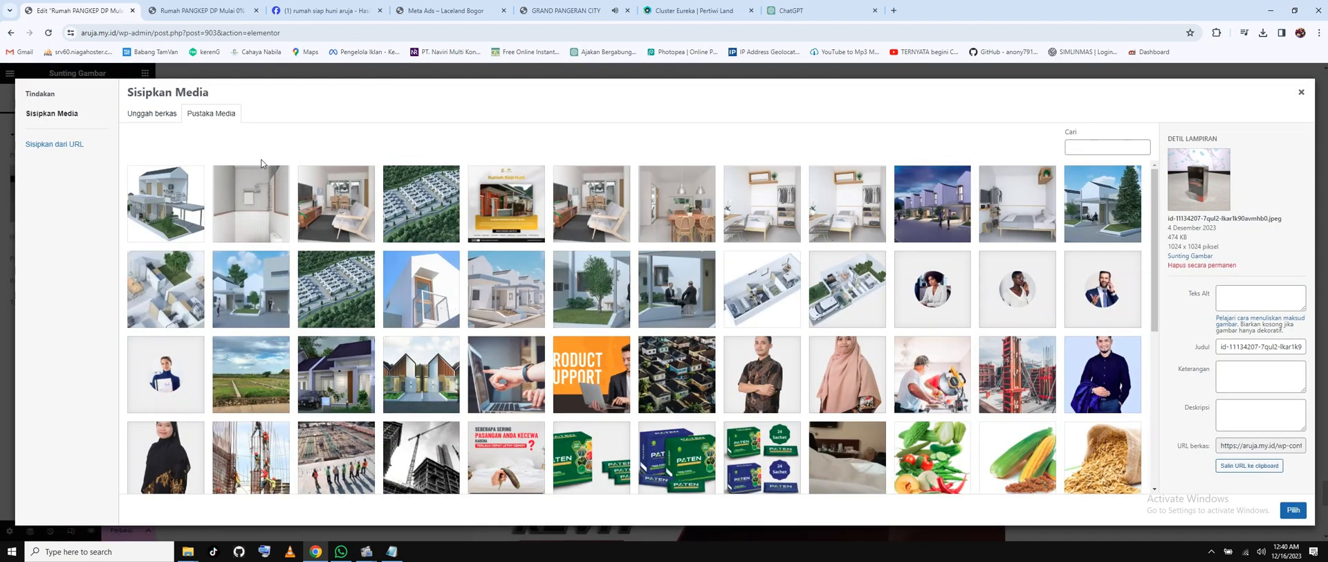
click(258, 218)
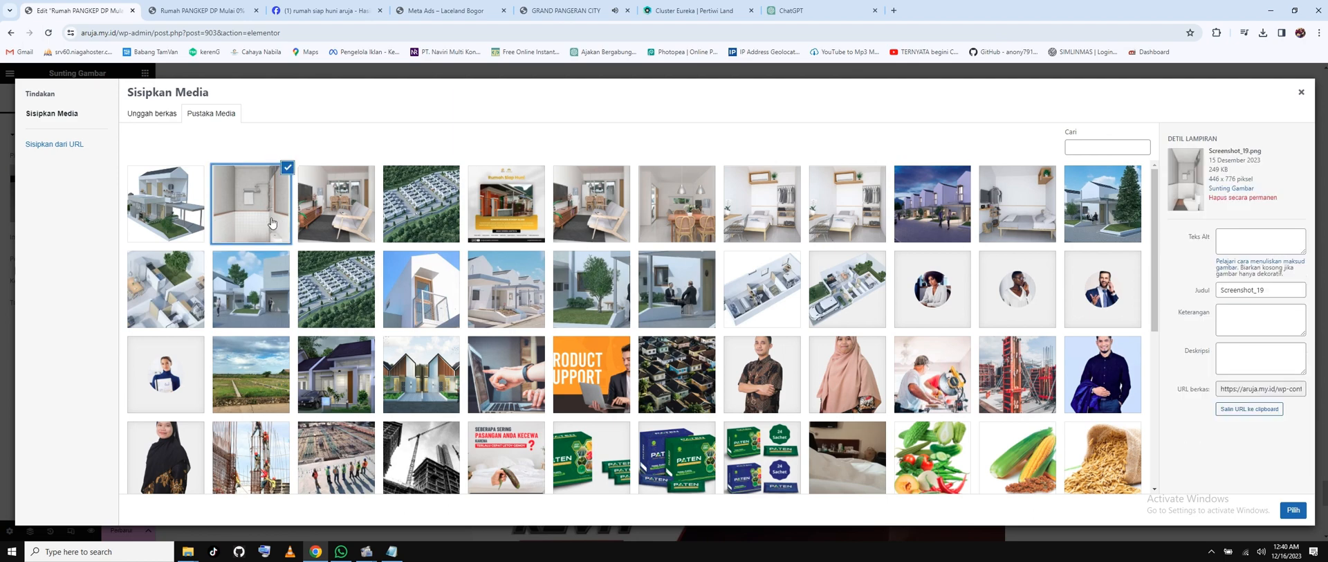
click(308, 220)
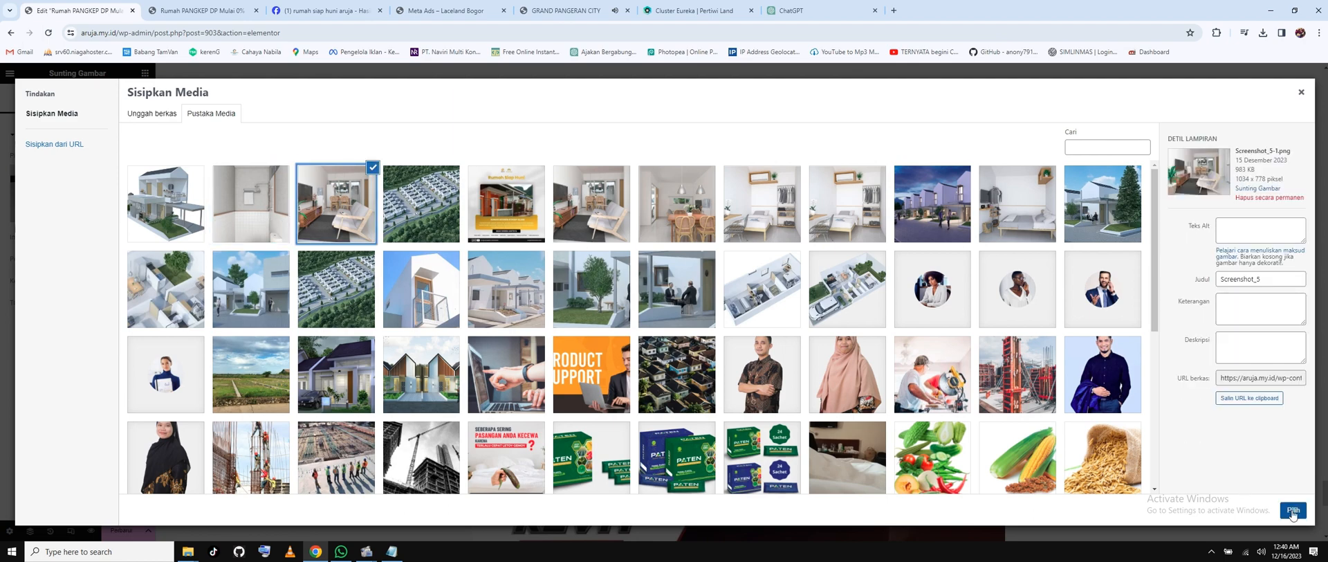
click(1291, 509)
Replace the Revit banner above KONSULTASI with the photo of a row of white houses.
click(768, 271)
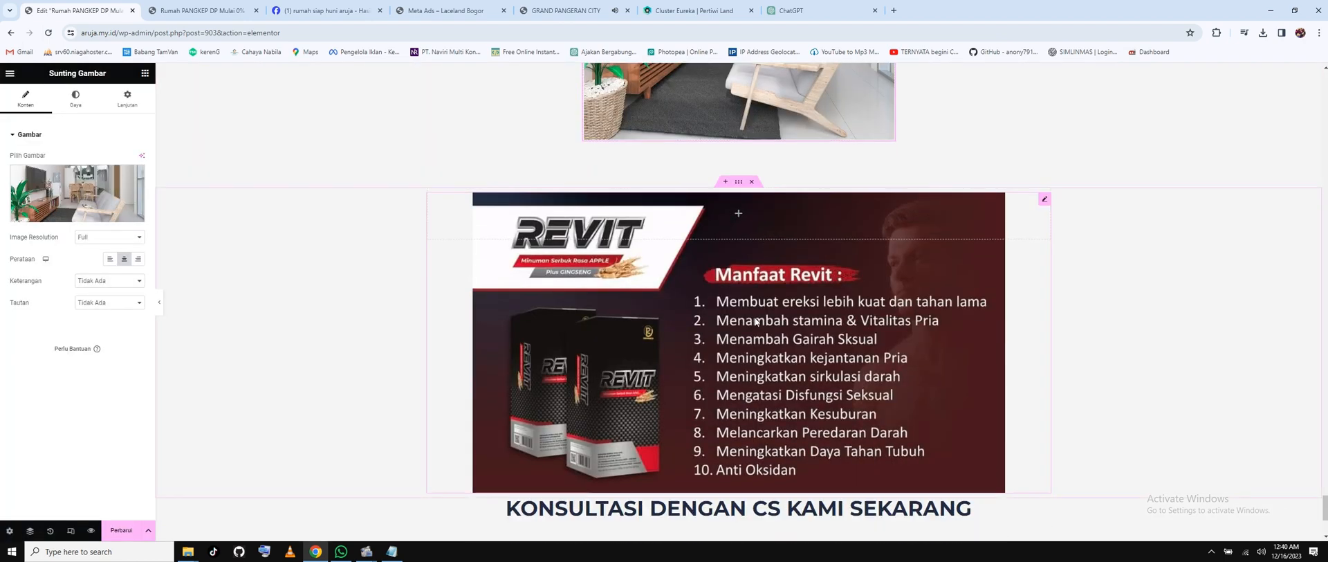
click(70, 216)
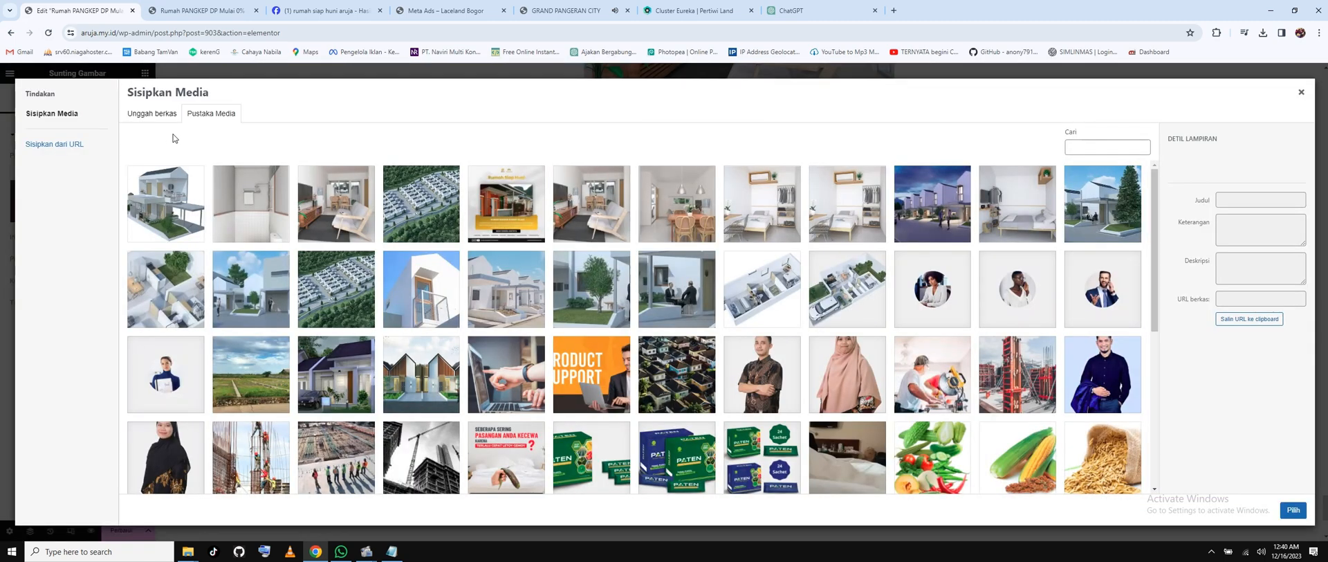
click(500, 286)
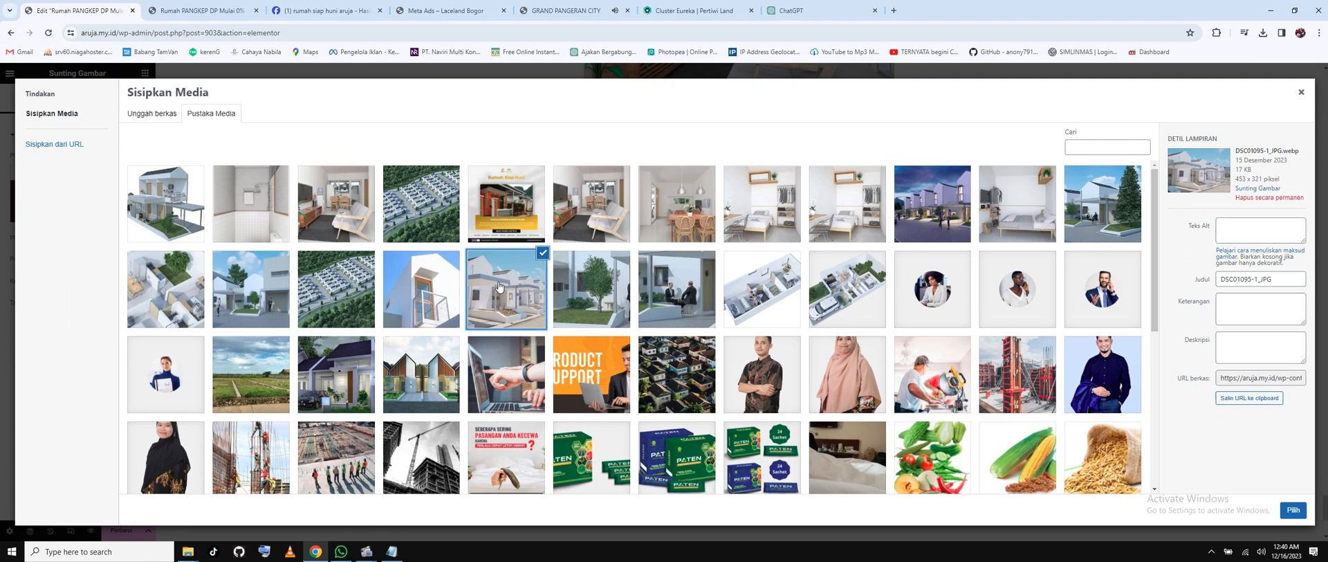
click(1293, 510)
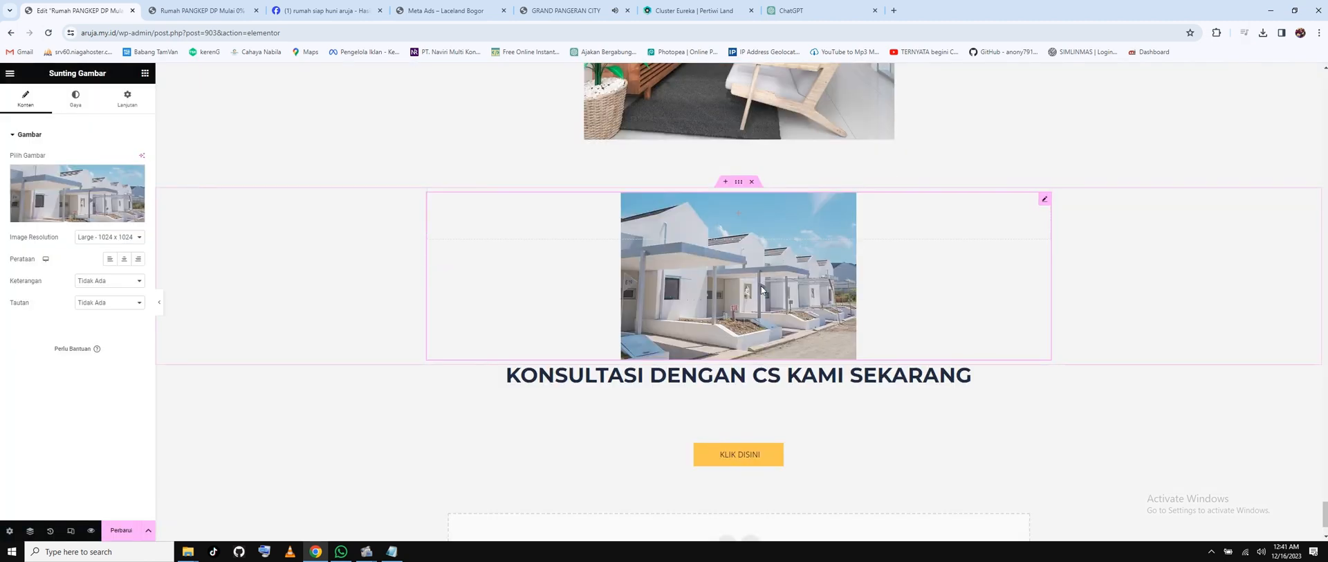
scroll(761, 289, up, 2)
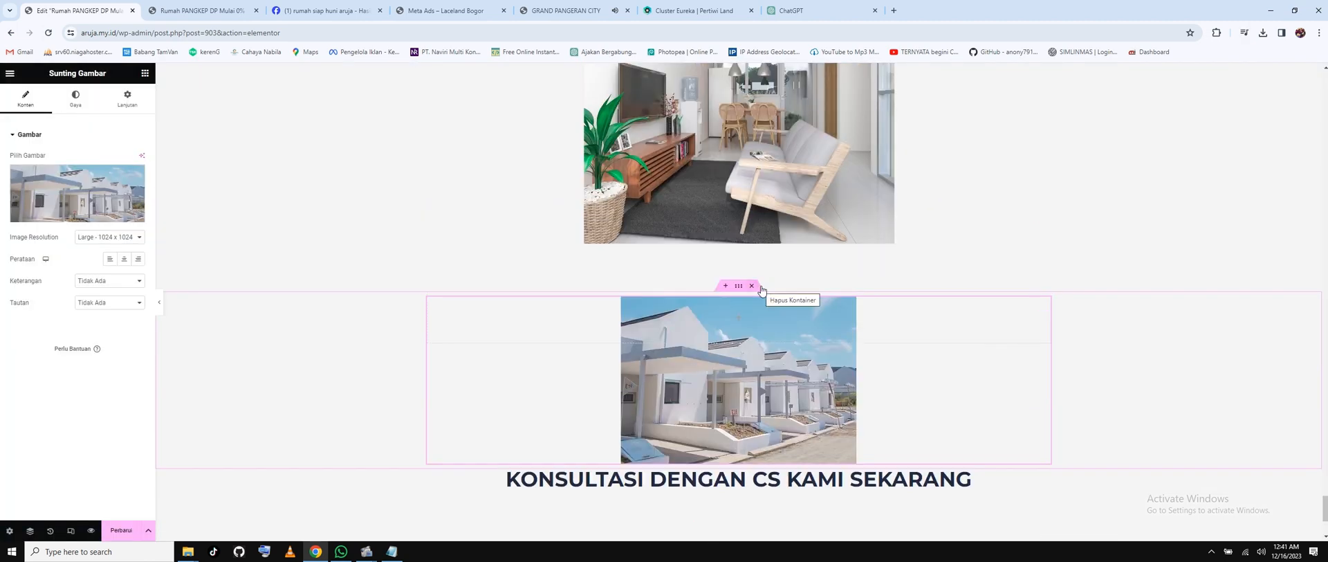
Select the entire 'Bahan Alami yang Direkomendasikan Para Ahli…' heading text in the green section.
scroll(762, 289, up, 7)
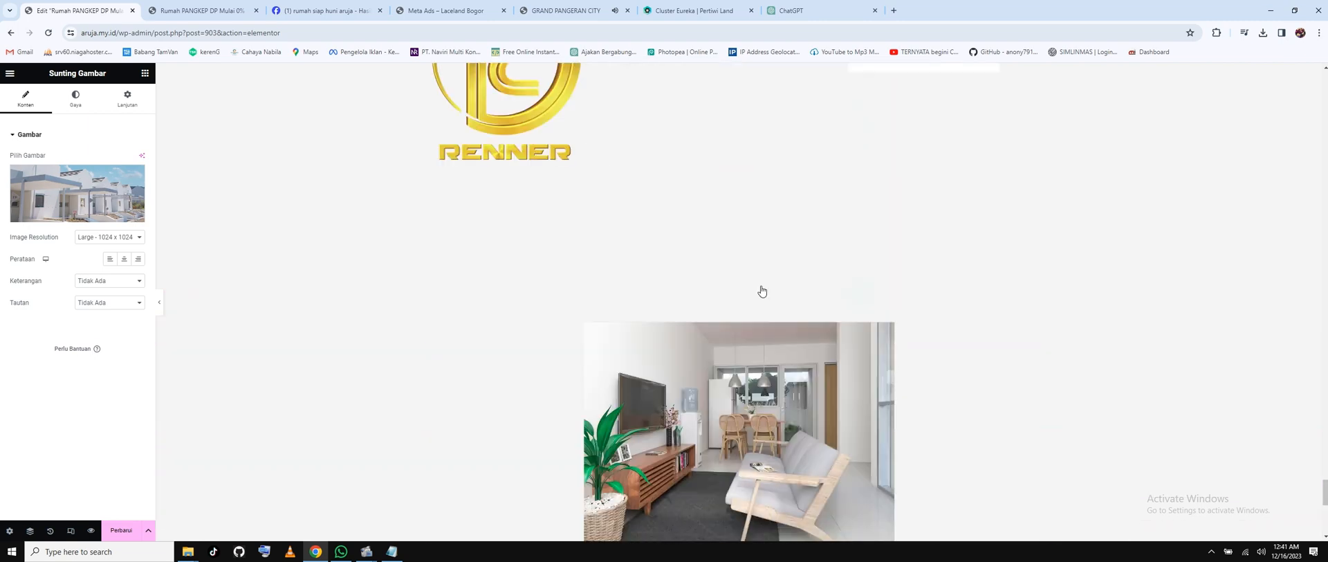
scroll(761, 291, up, 7)
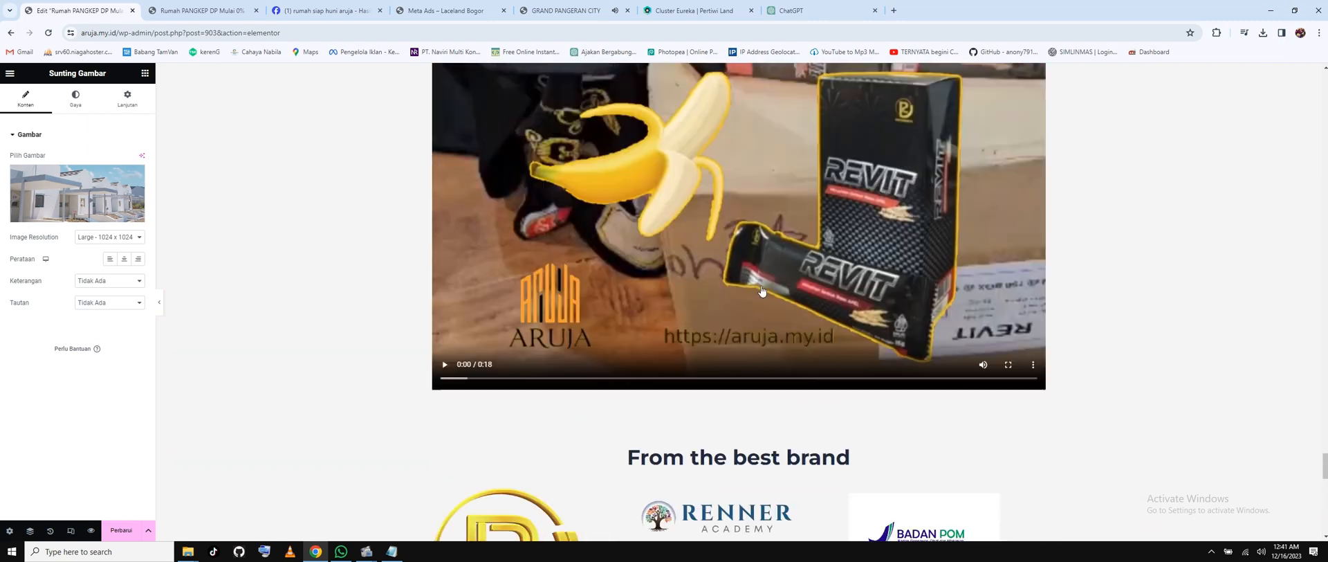
scroll(761, 291, up, 3)
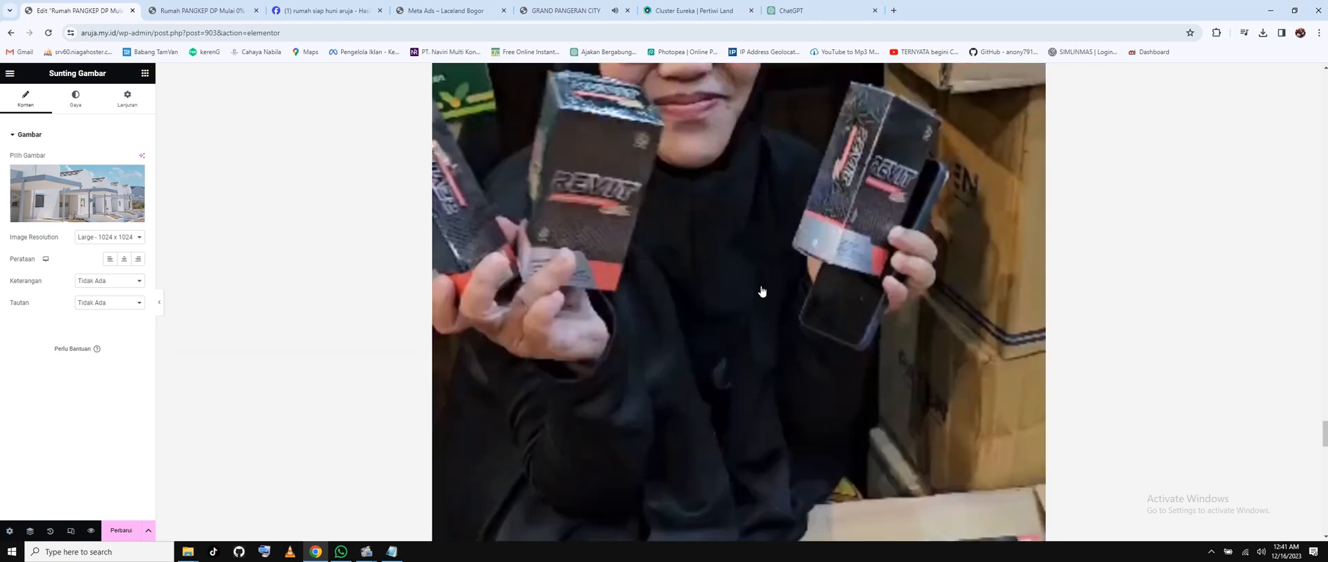
scroll(761, 290, up, 5)
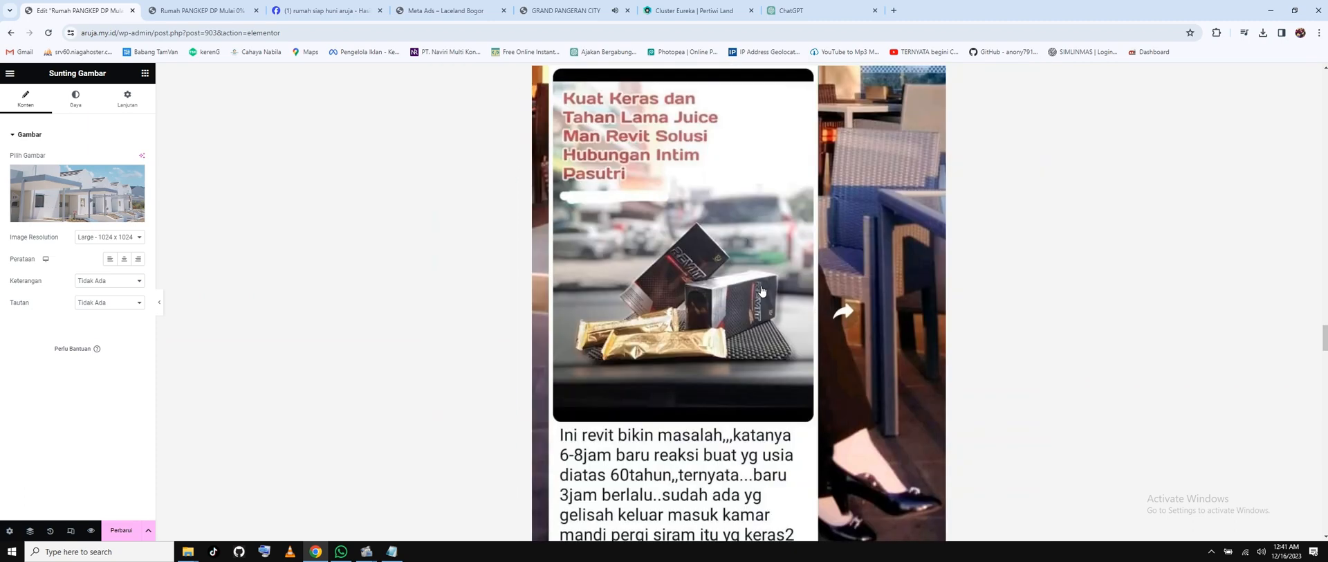
scroll(761, 290, up, 5)
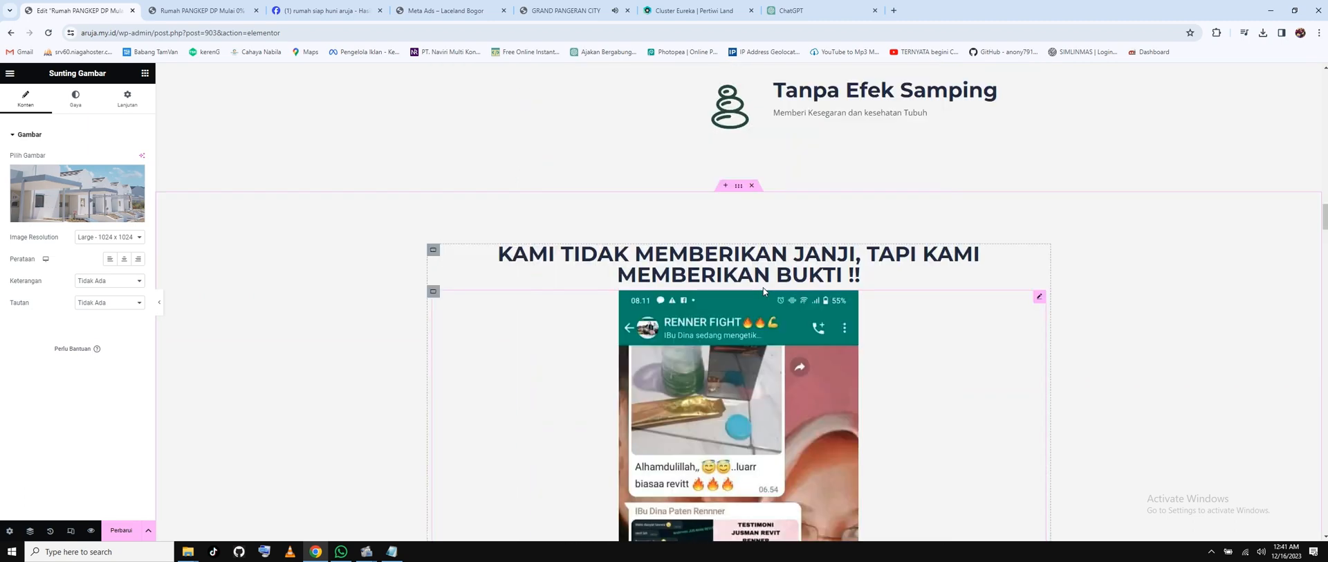
scroll(763, 290, up, 5)
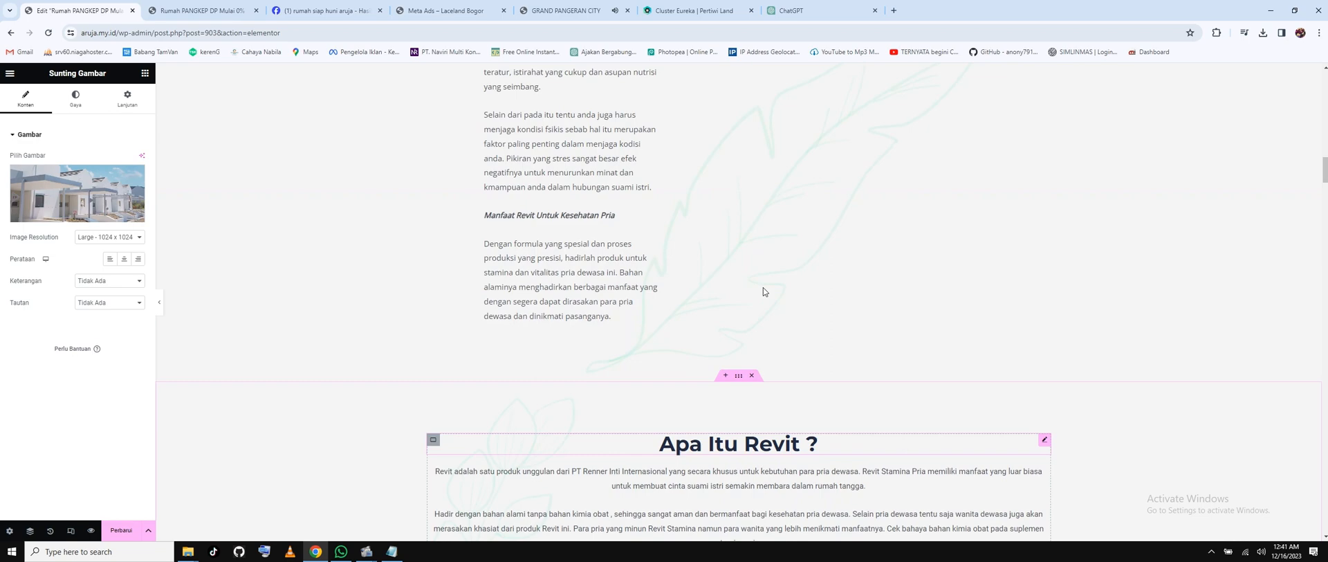
scroll(764, 292, up, 5)
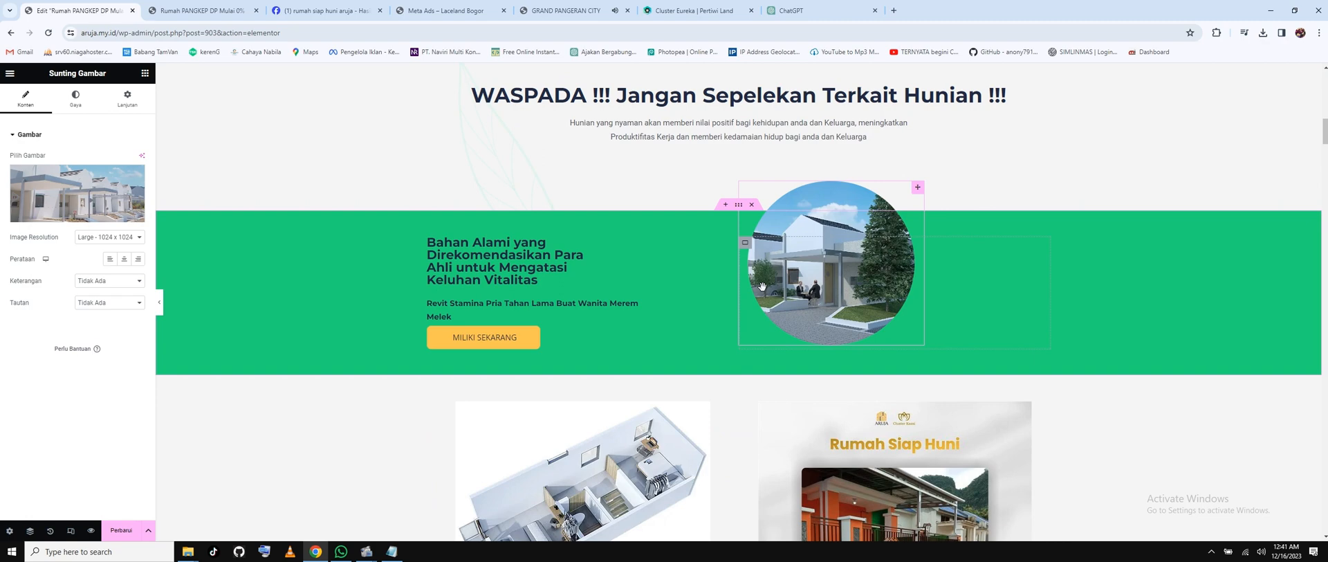
scroll(762, 286, up, 1)
click(515, 312)
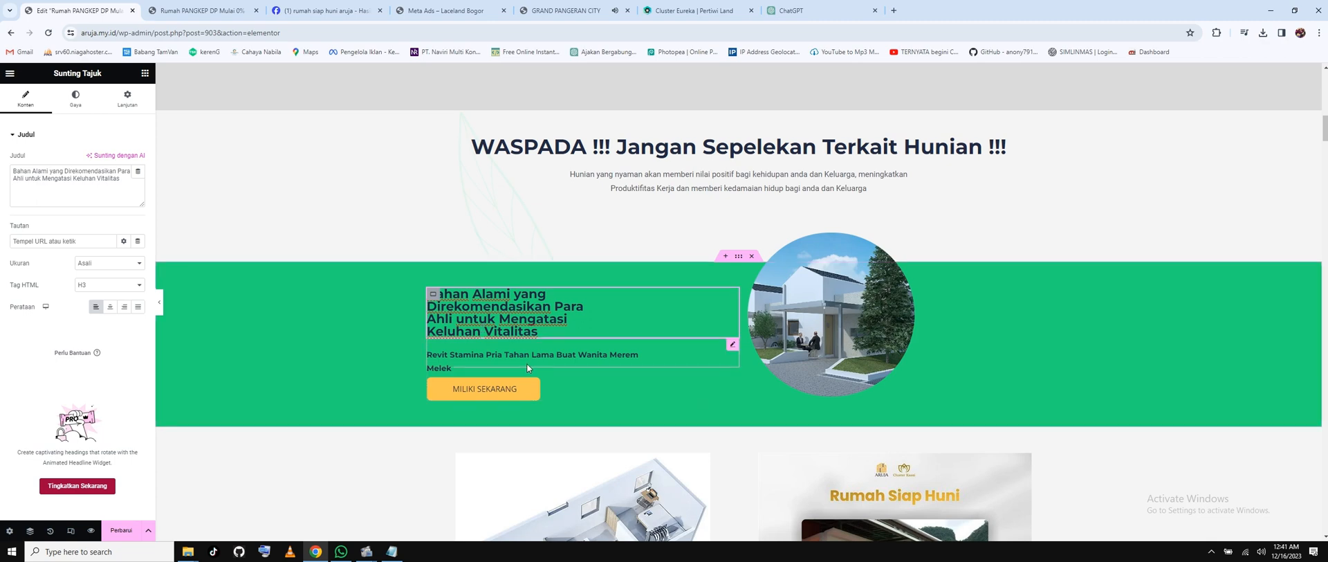
scroll(526, 365, down, 1)
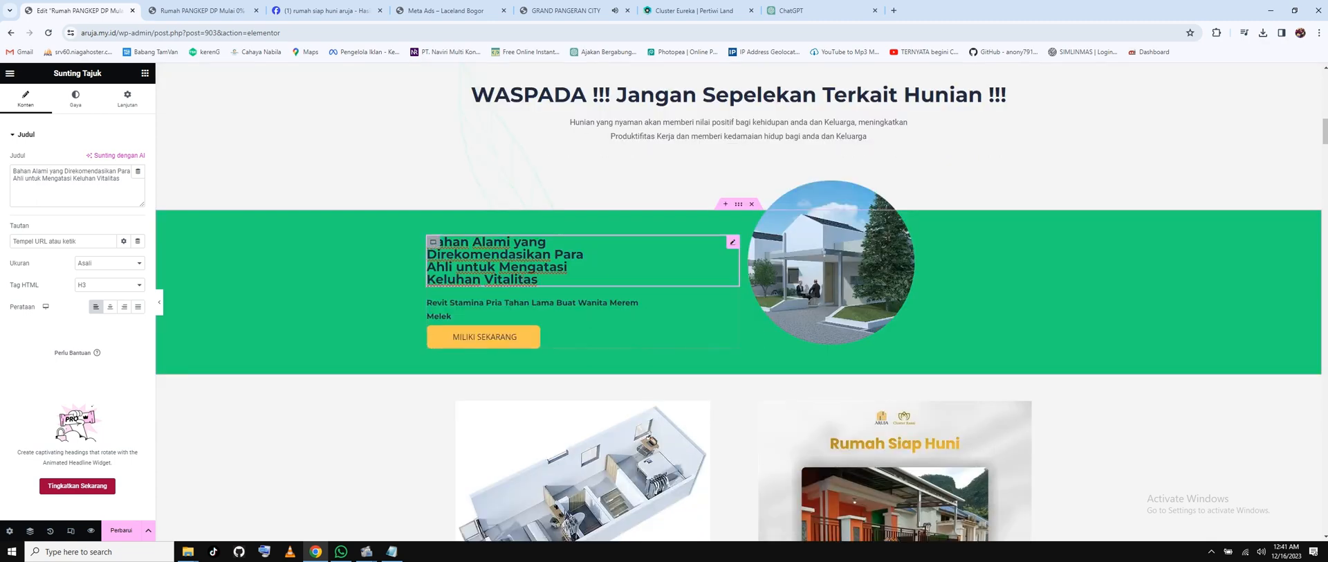
drag(121, 179, 12, 171)
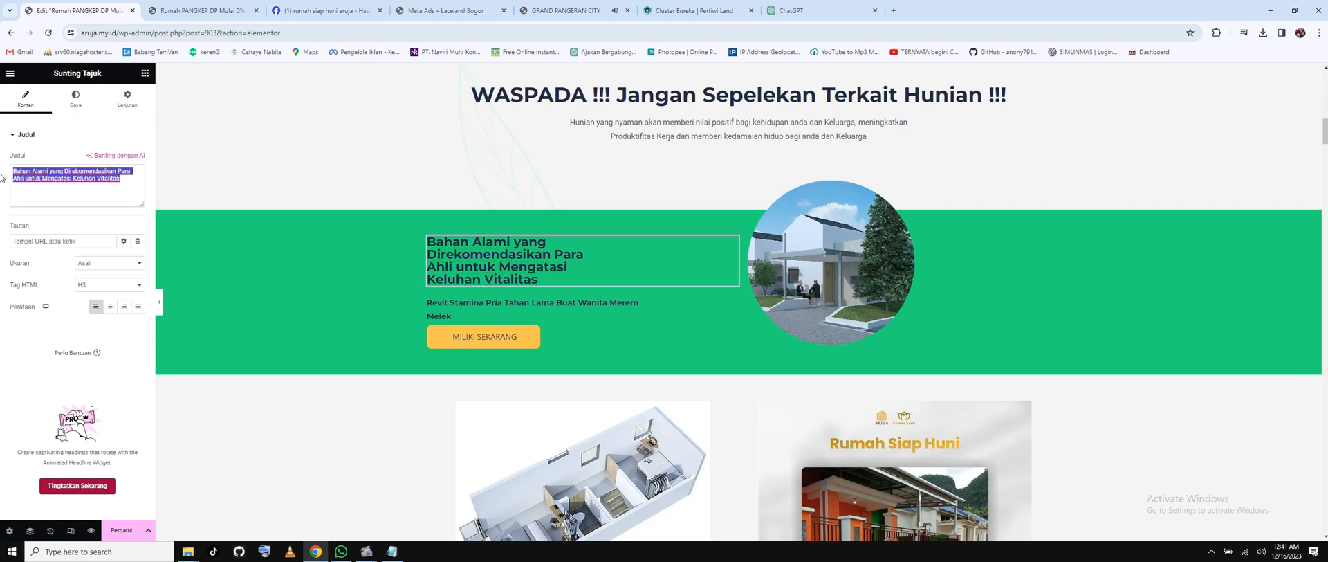
Send ChatGPT 'BUATKAN SAYA NARASI…' requesting a narrative on comfortable housing boosting productivity and family happiness.
click(848, 10)
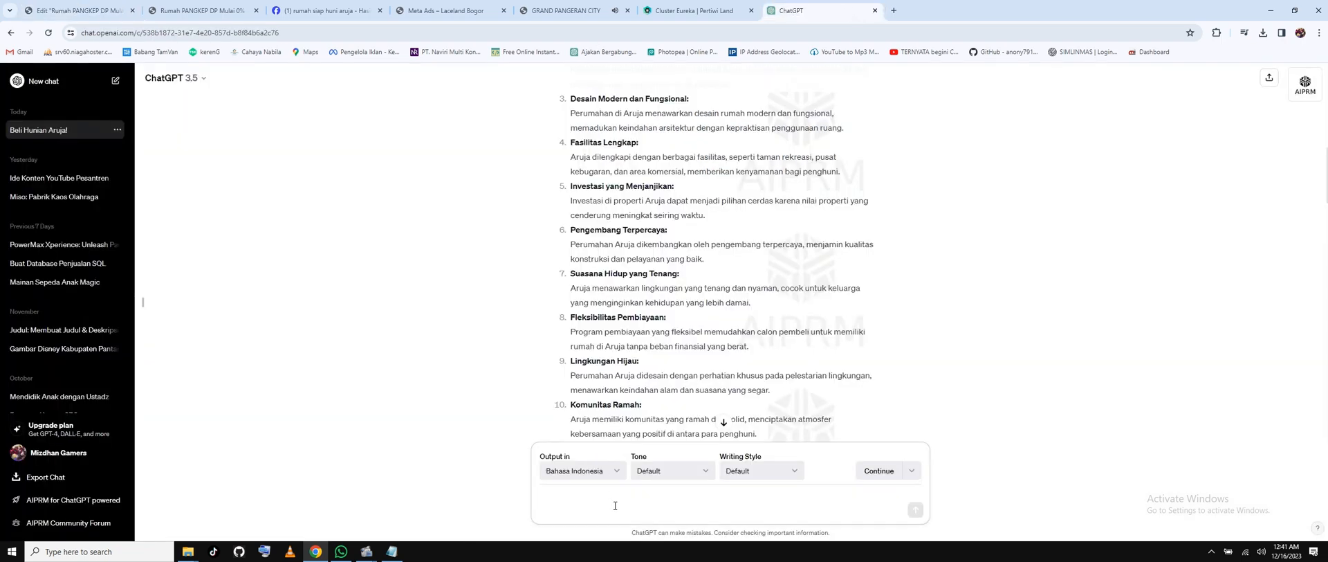
text(BUATKAN SAYA NARASI YANG MENYATAK)
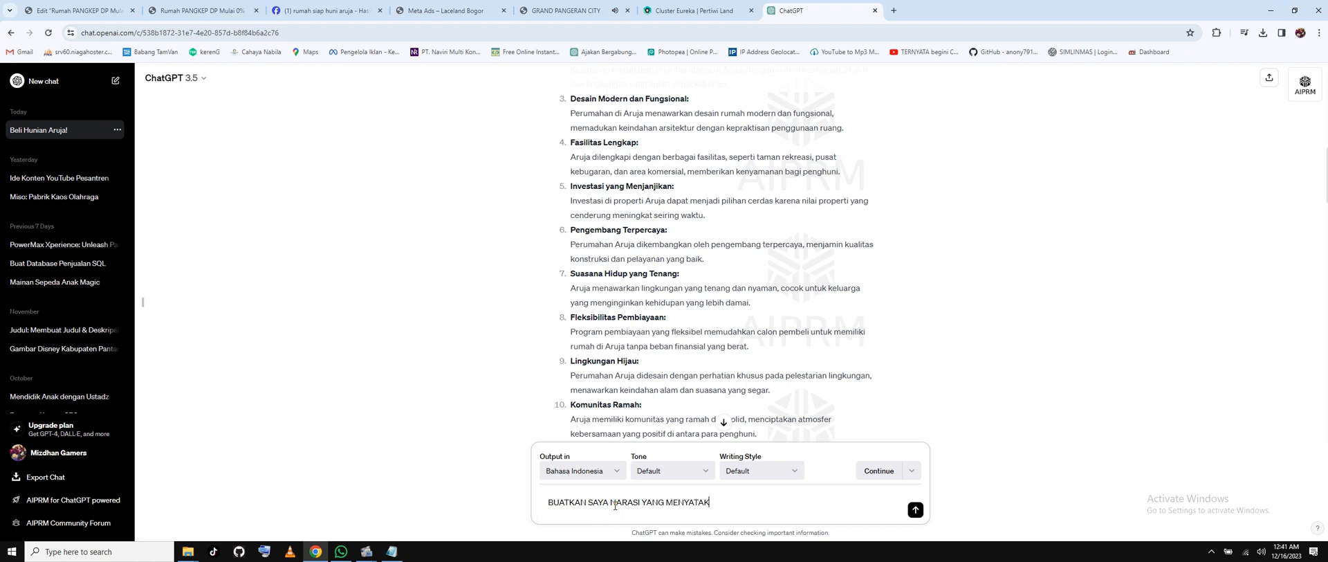
text(AN BAHWA HUNIAN YANG NYAMAN AKAN MENI)
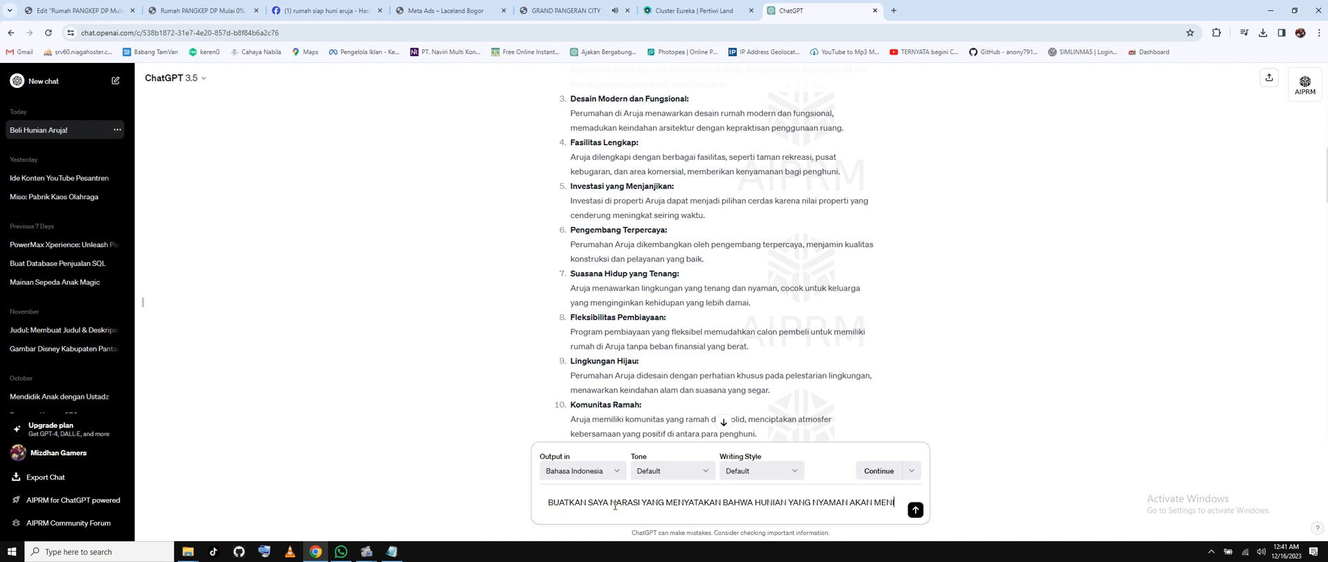
text(NGKATKAN PROD)
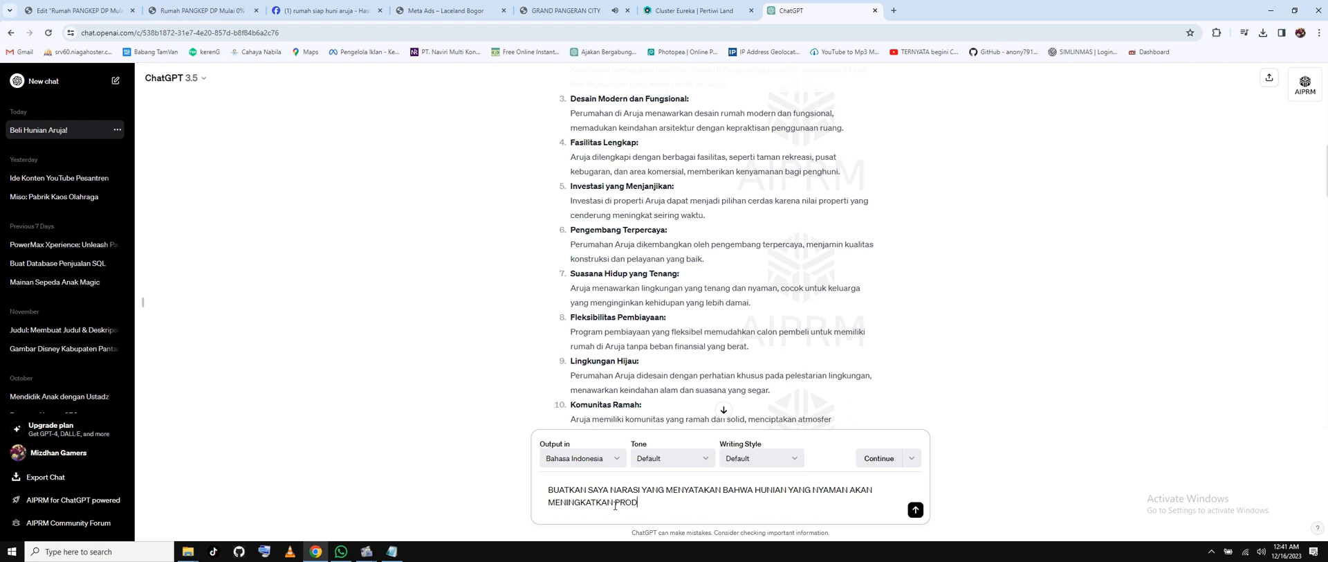
text(UKTIFITAS KERJA DAN KE)
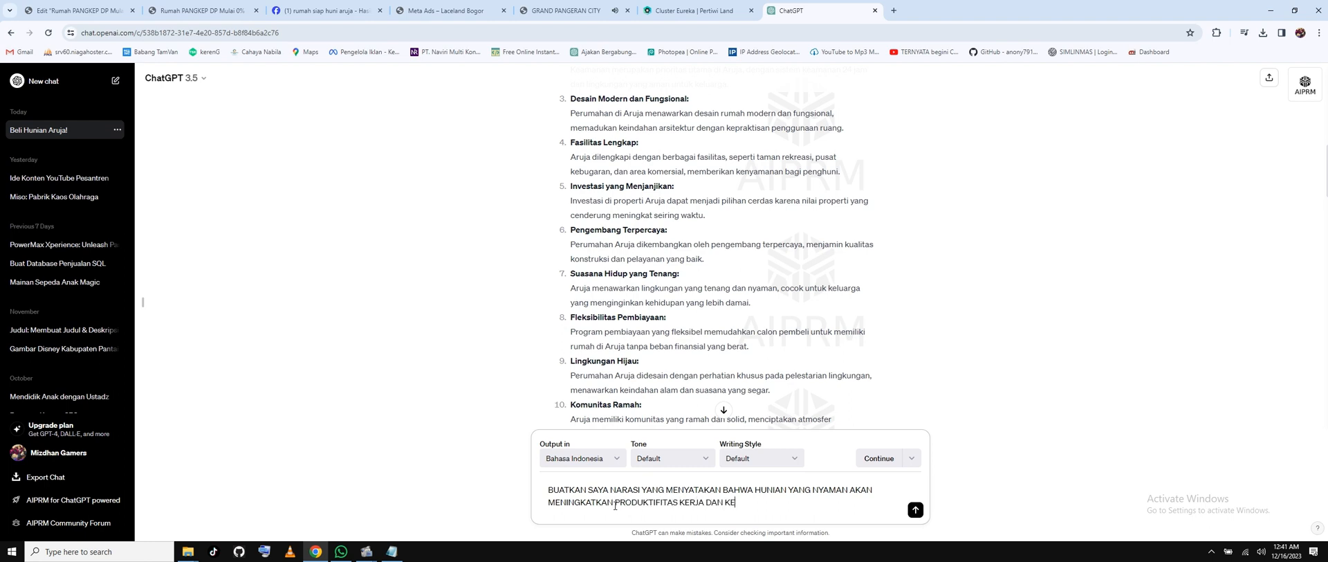
text(EBAHAGIAAN KELUARGA)
key(Return)
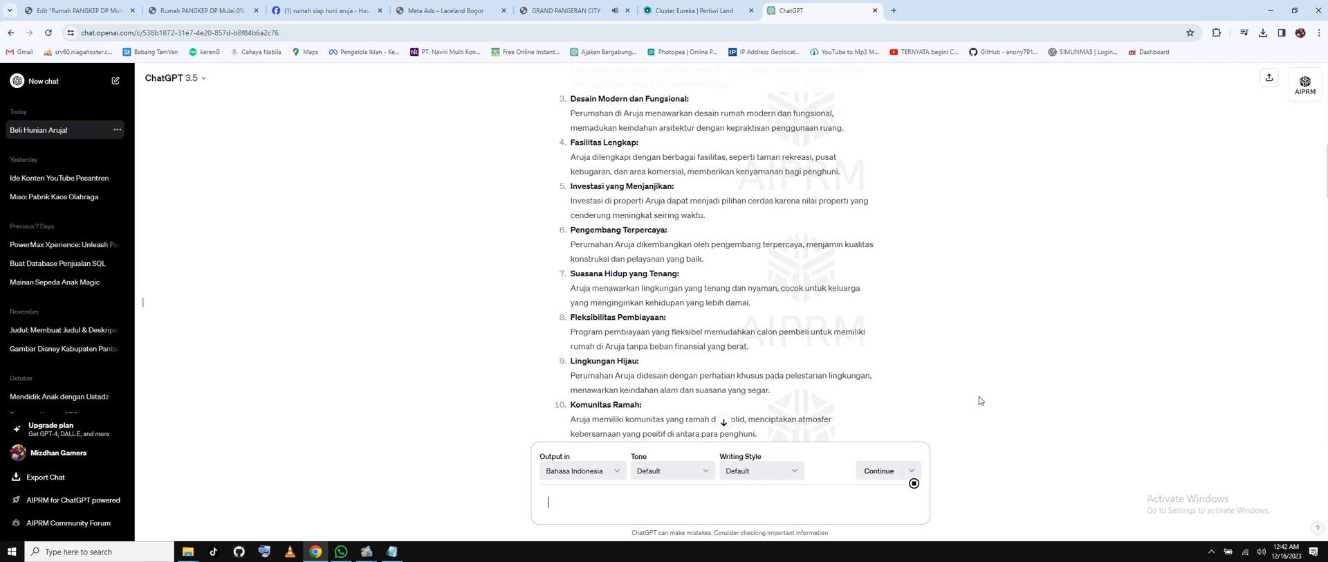
scroll(650, 311, down, 4)
scroll(651, 311, down, 20)
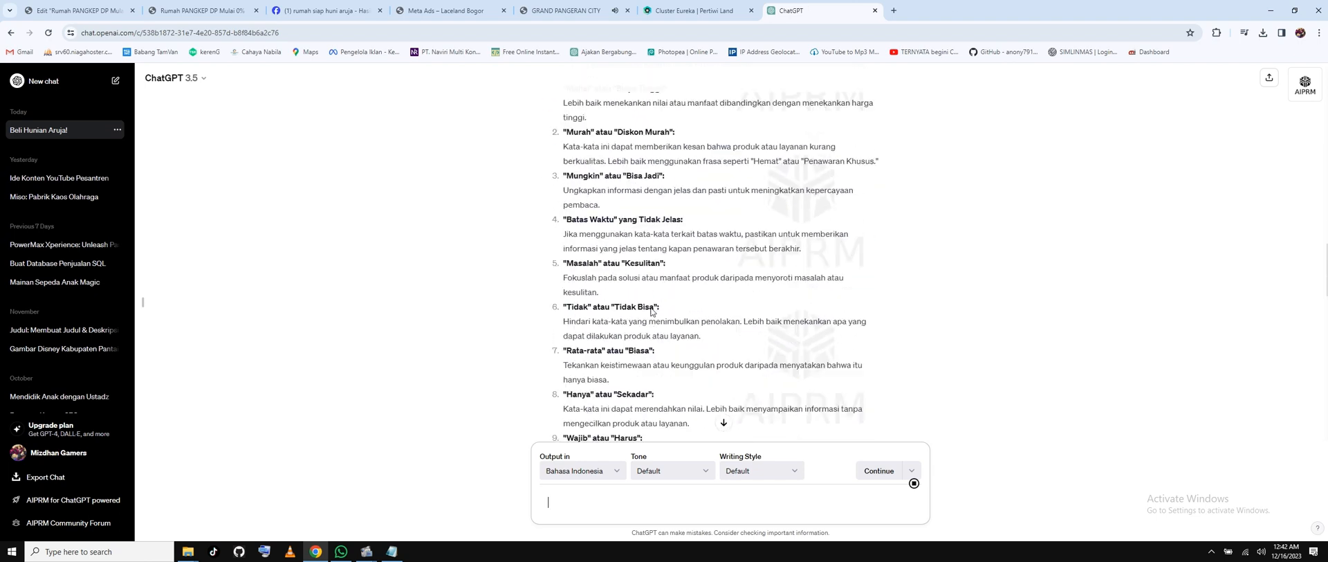
scroll(650, 312, down, 3)
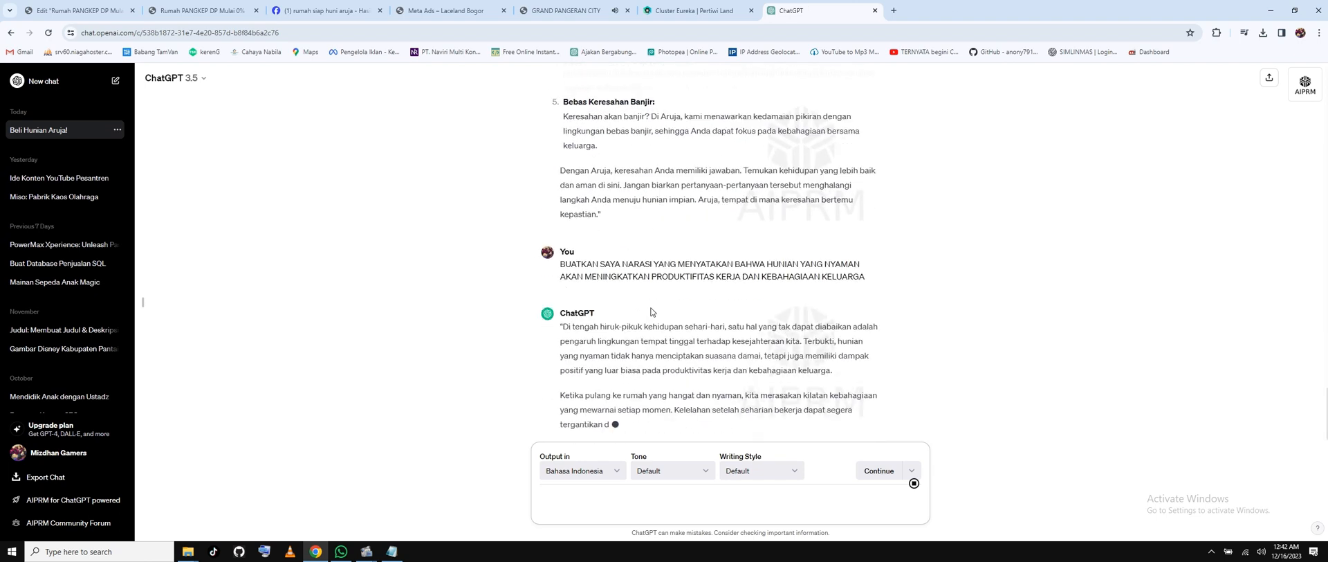
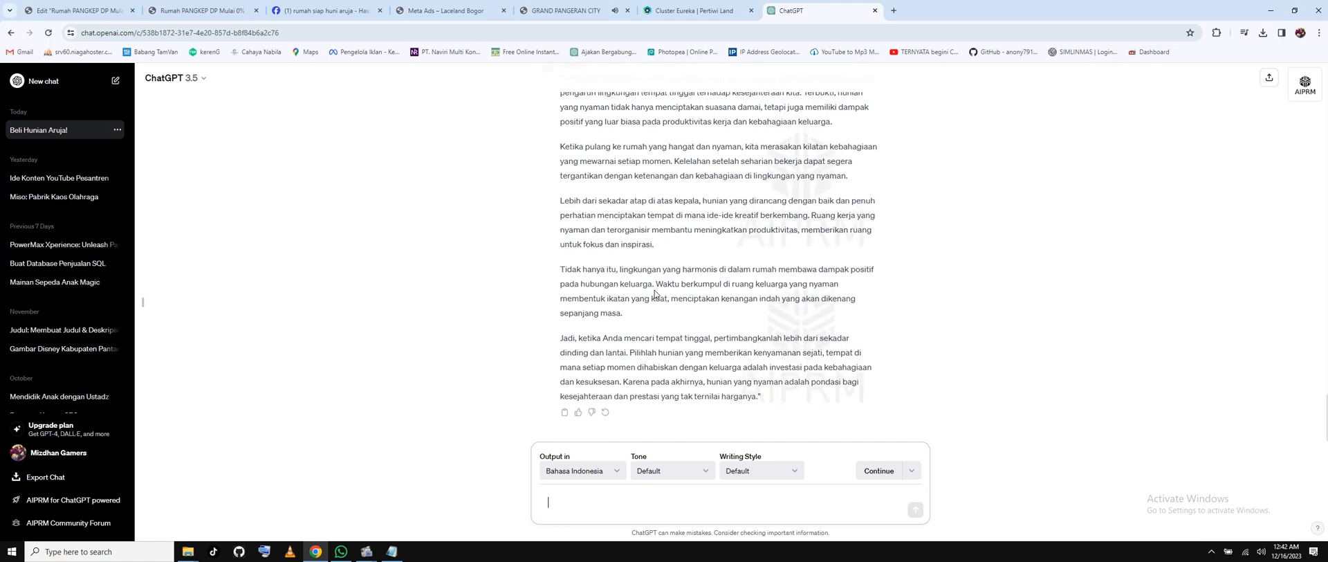
Copy ChatGPT's long answer about comfortable housing.
scroll(647, 262, up, 2)
scroll(632, 220, down, 2)
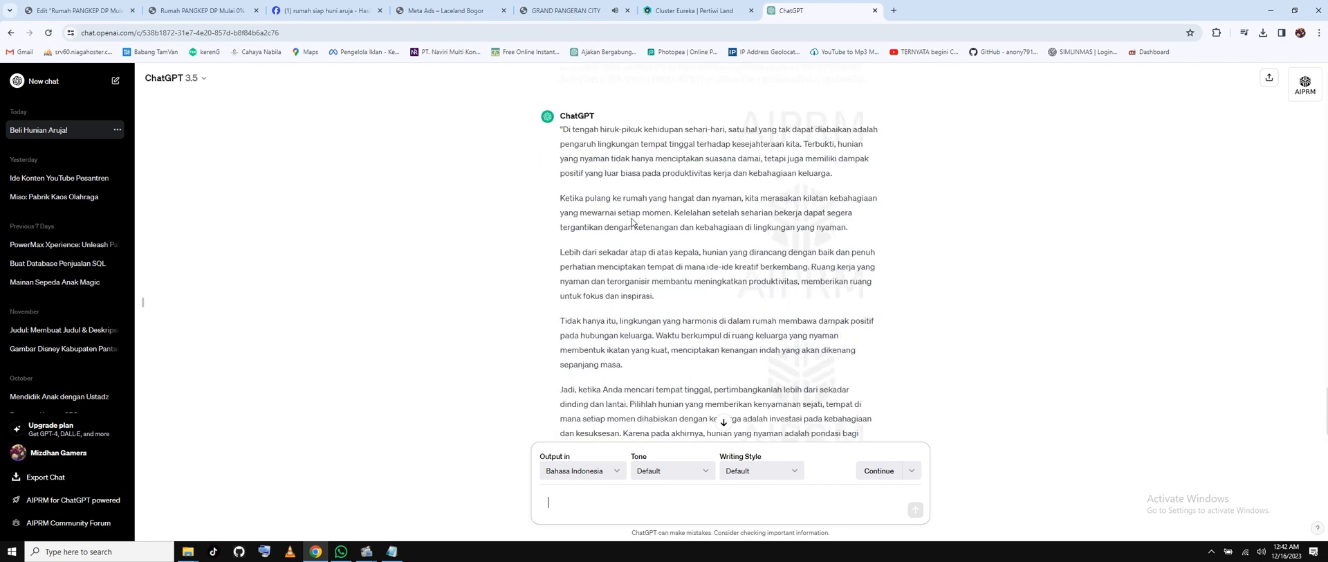
scroll(637, 192, up, 1)
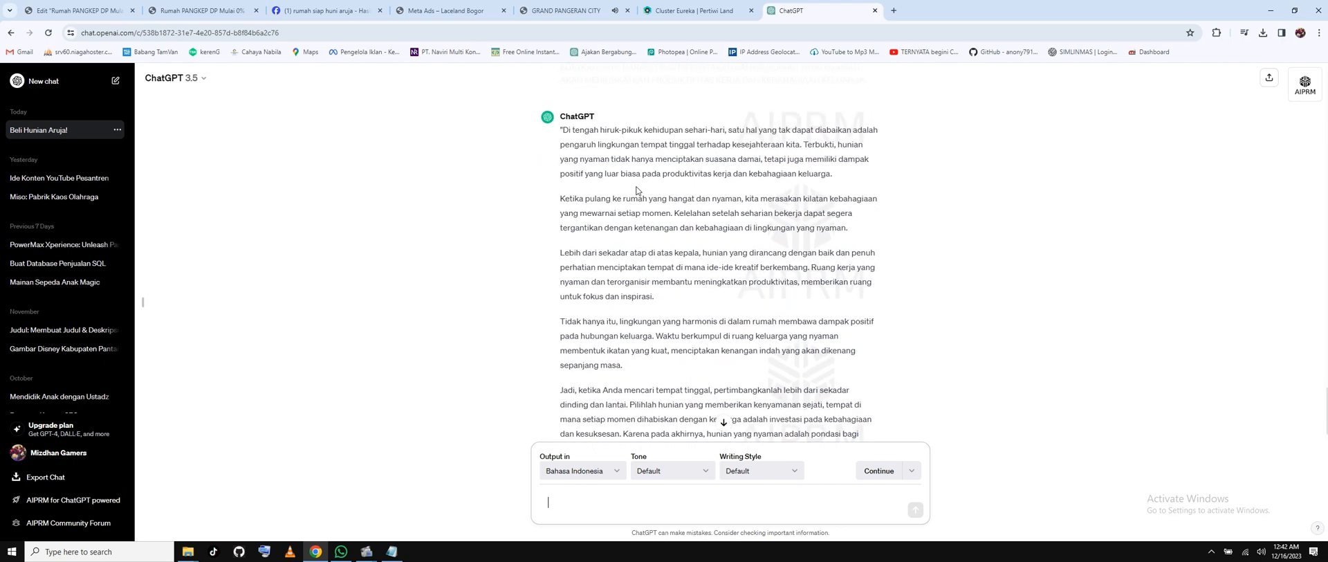
scroll(637, 192, down, 1)
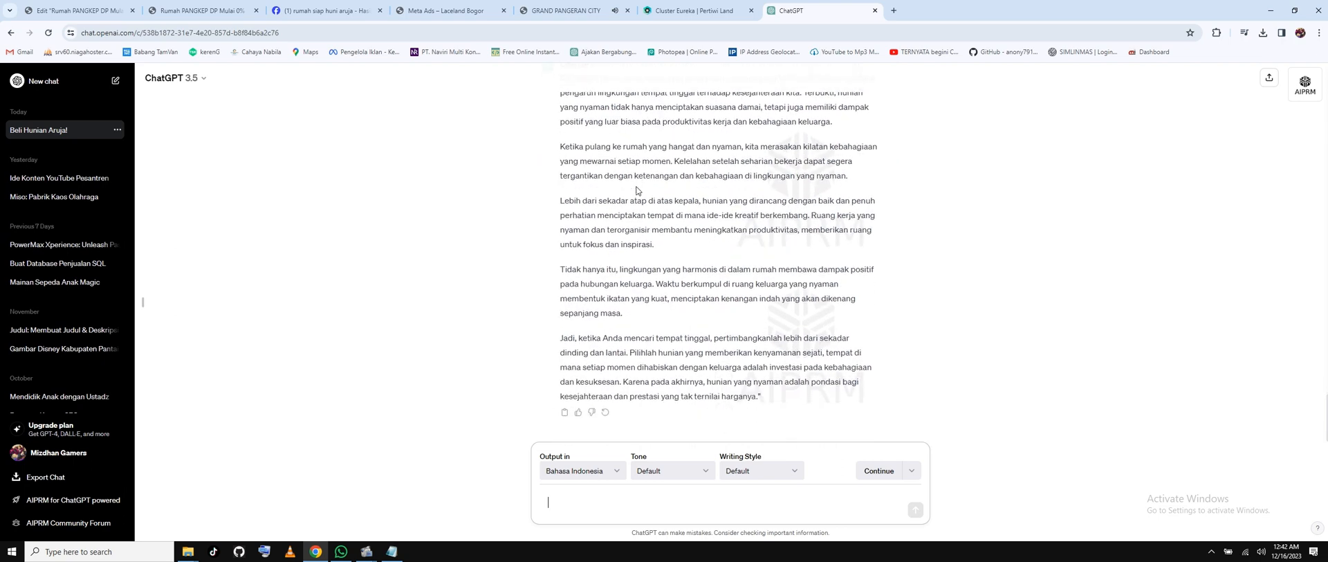
scroll(637, 192, up, 1)
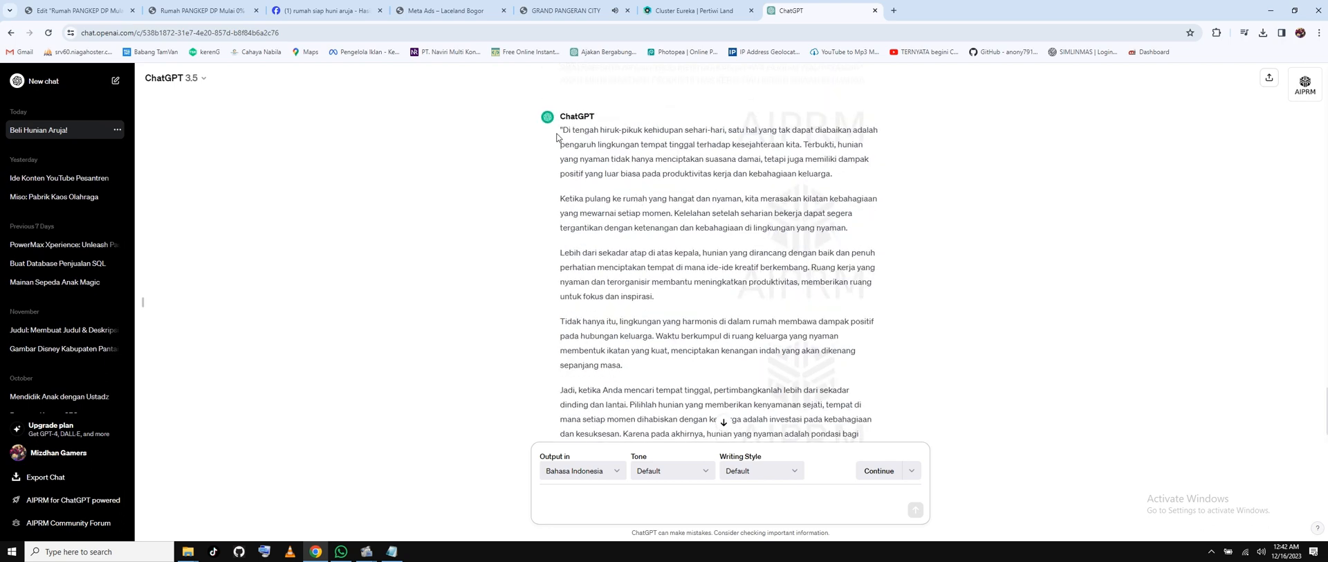
drag(561, 130, 652, 238)
scroll(651, 238, down, 1)
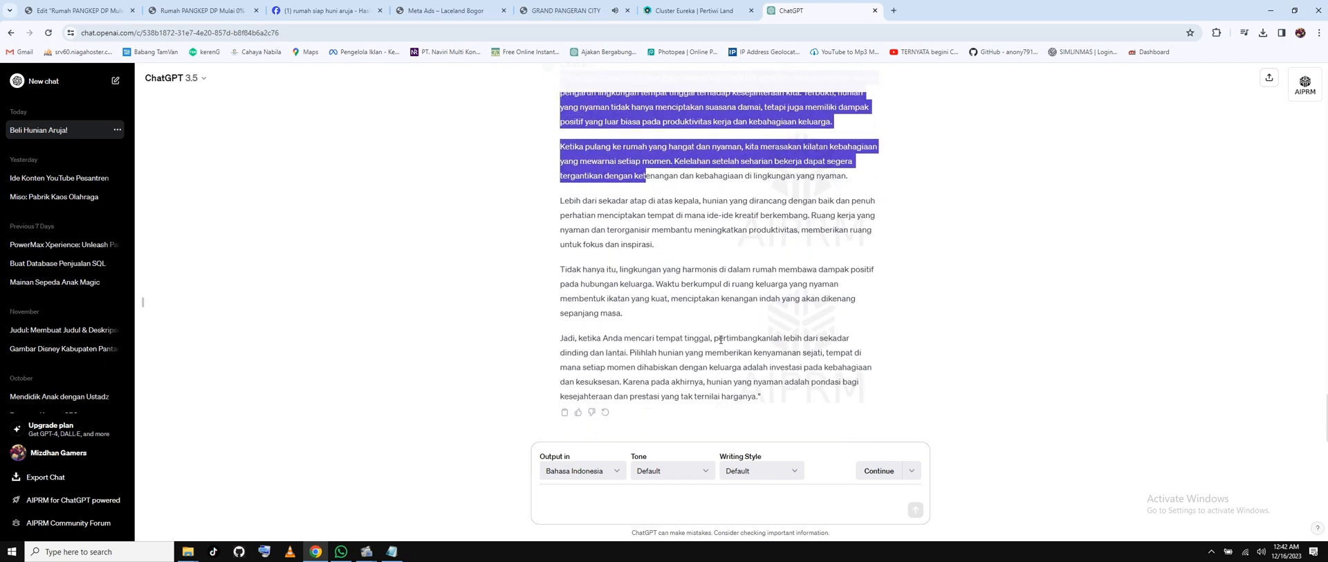
drag(784, 401, 762, 398)
right_click(708, 367)
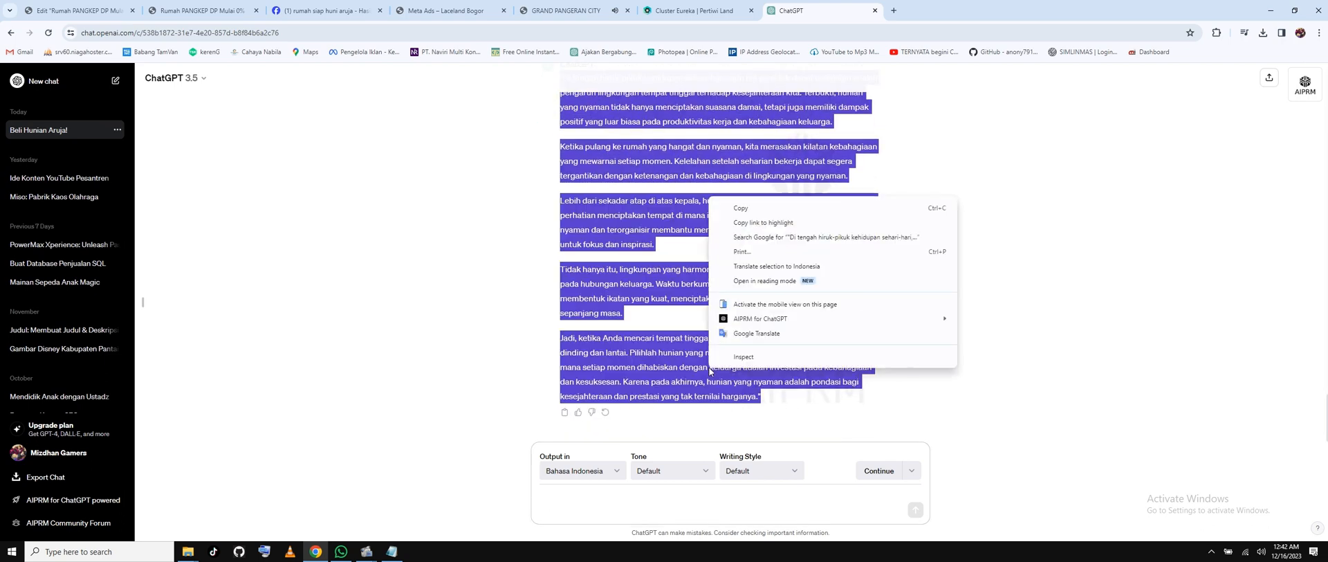
click(727, 208)
Ask ChatGPT 'BUAT LEBIH SINGKAT' to shorten the article.
click(631, 476)
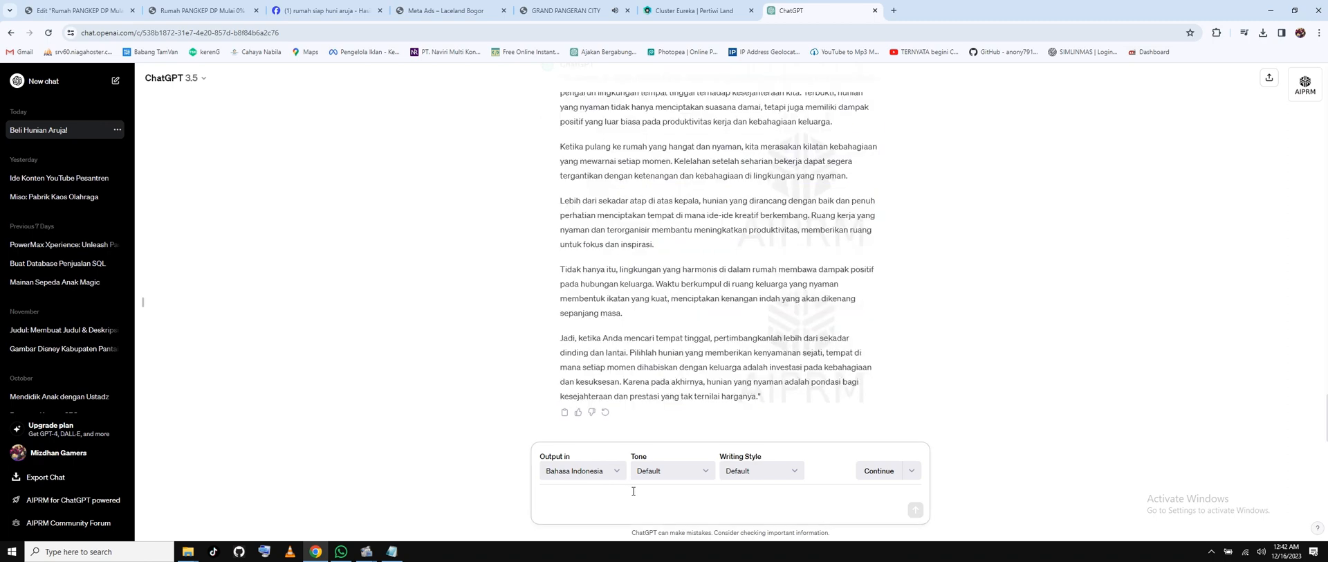
text(BUAT LEBIH SINGKAT)
key(Return)
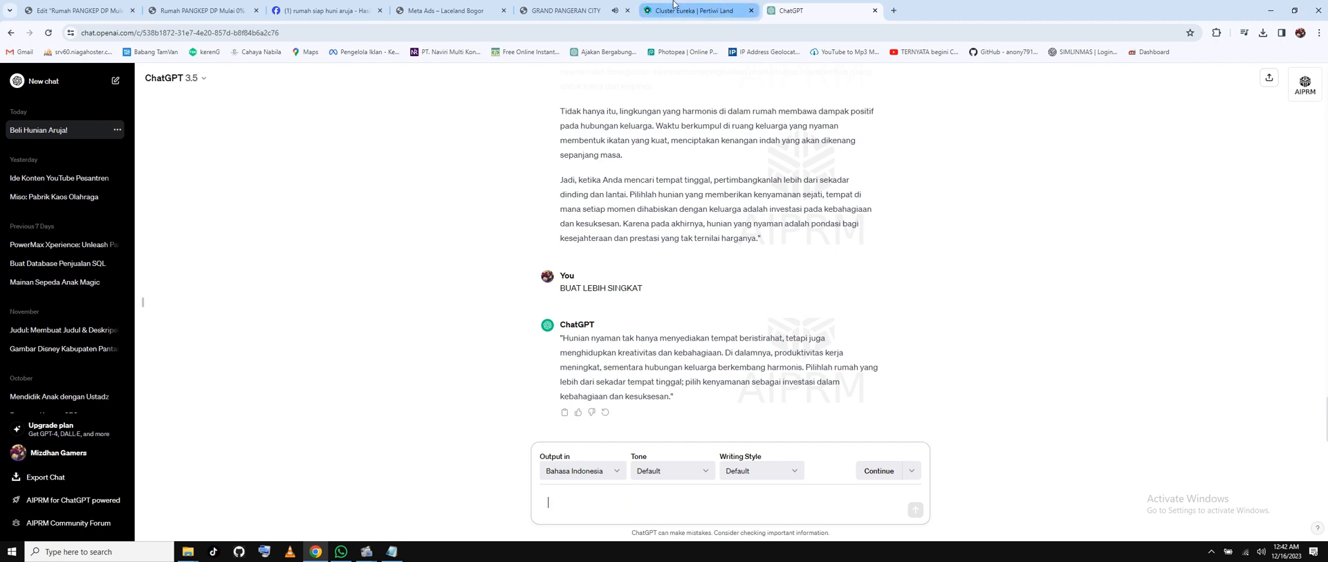
Paste the long housing article over the body text below the floor plan.
click(112, 8)
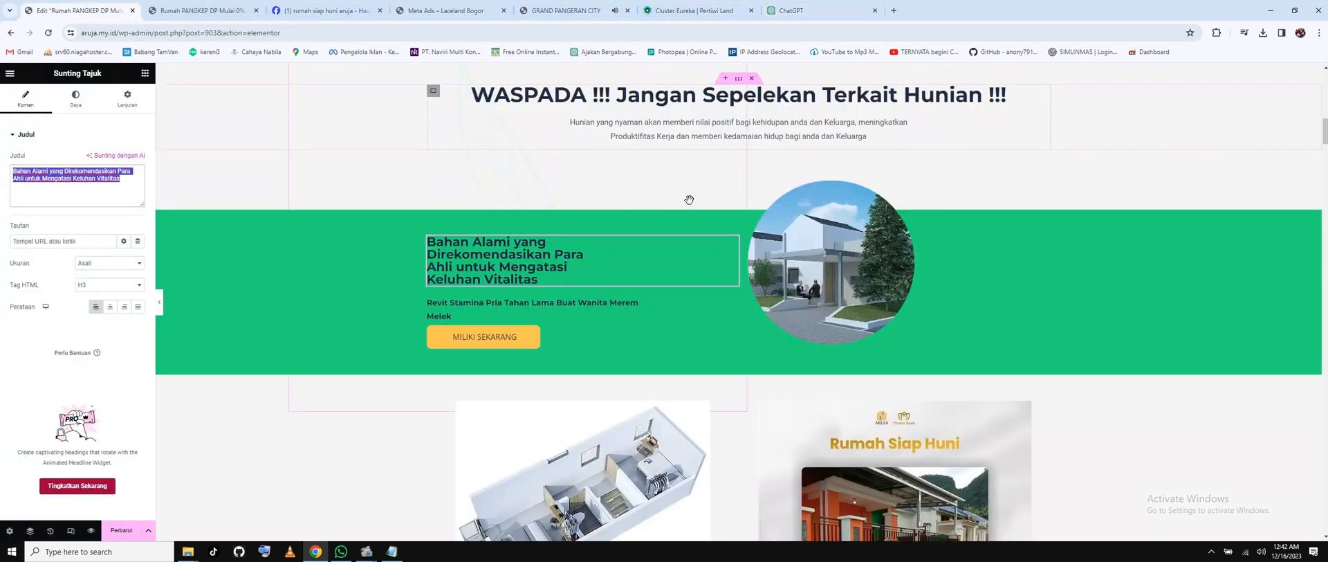
scroll(691, 199, down, 5)
click(584, 305)
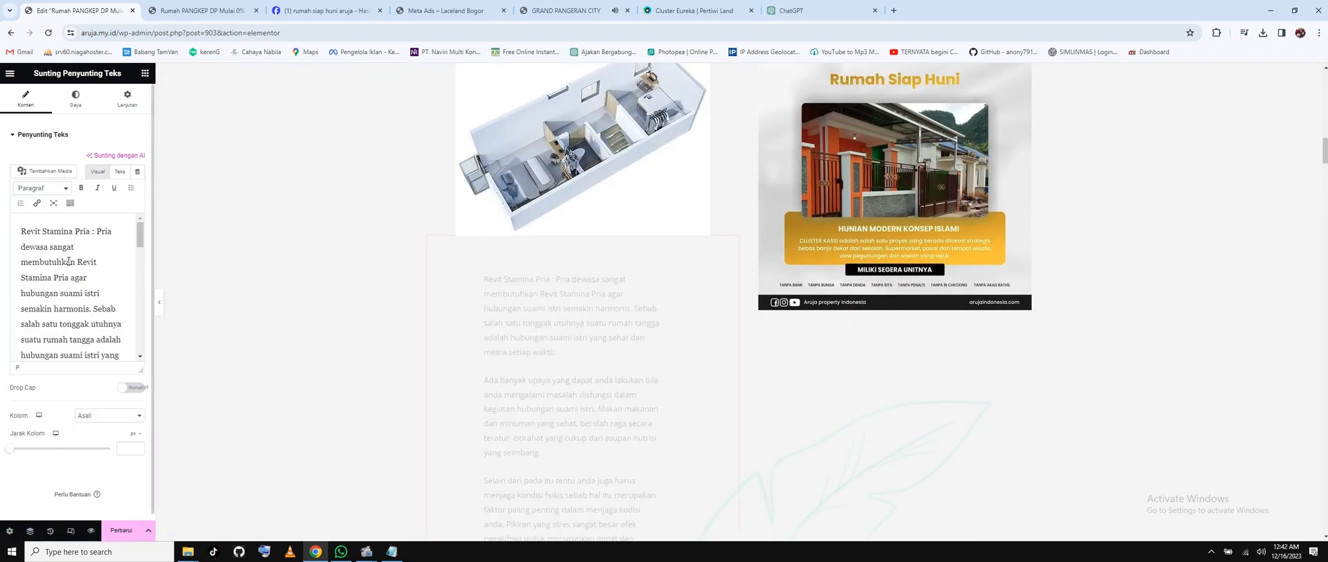
key(ctrl+a)
key(ctrl+v)
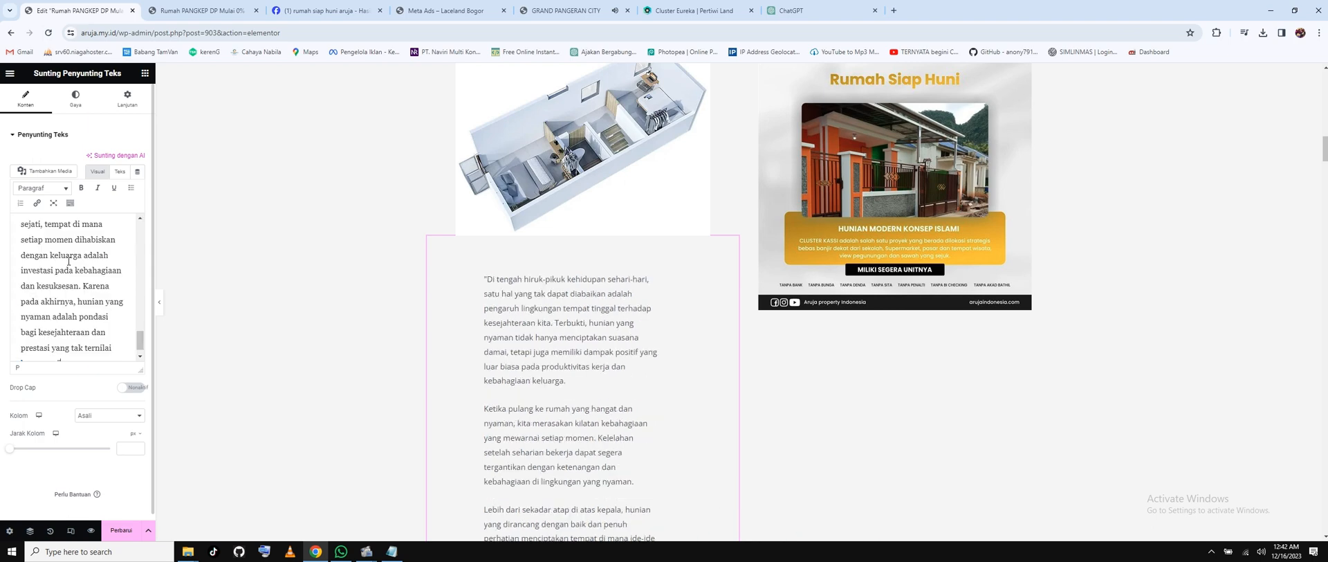
scroll(656, 305, down, 5)
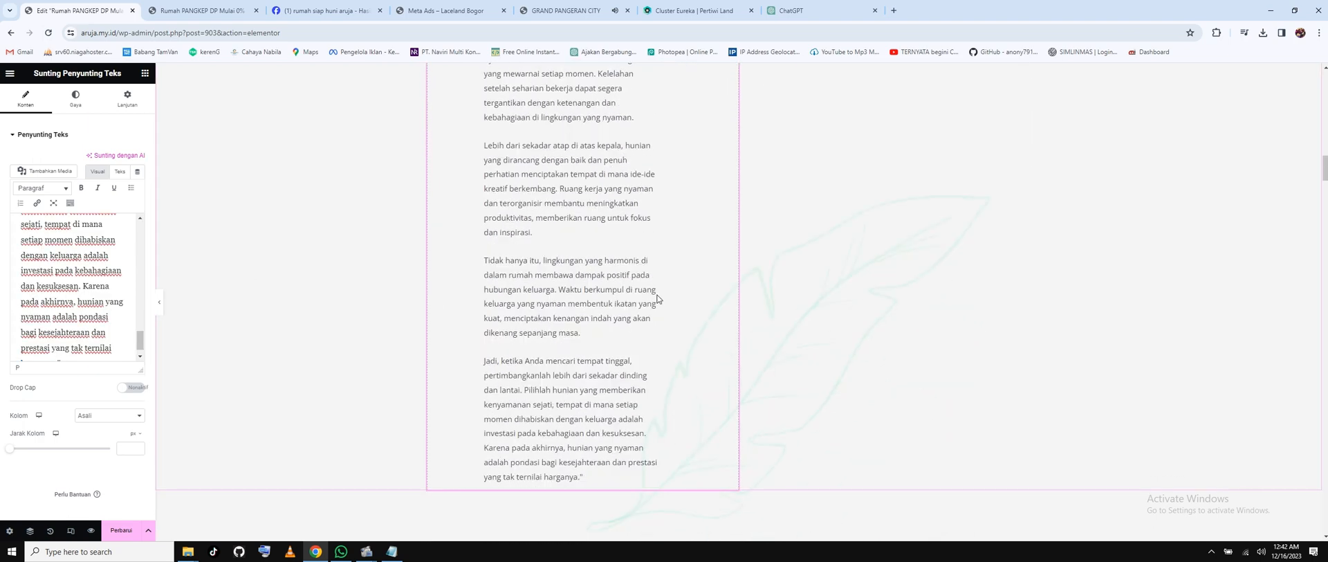
scroll(657, 298, up, 15)
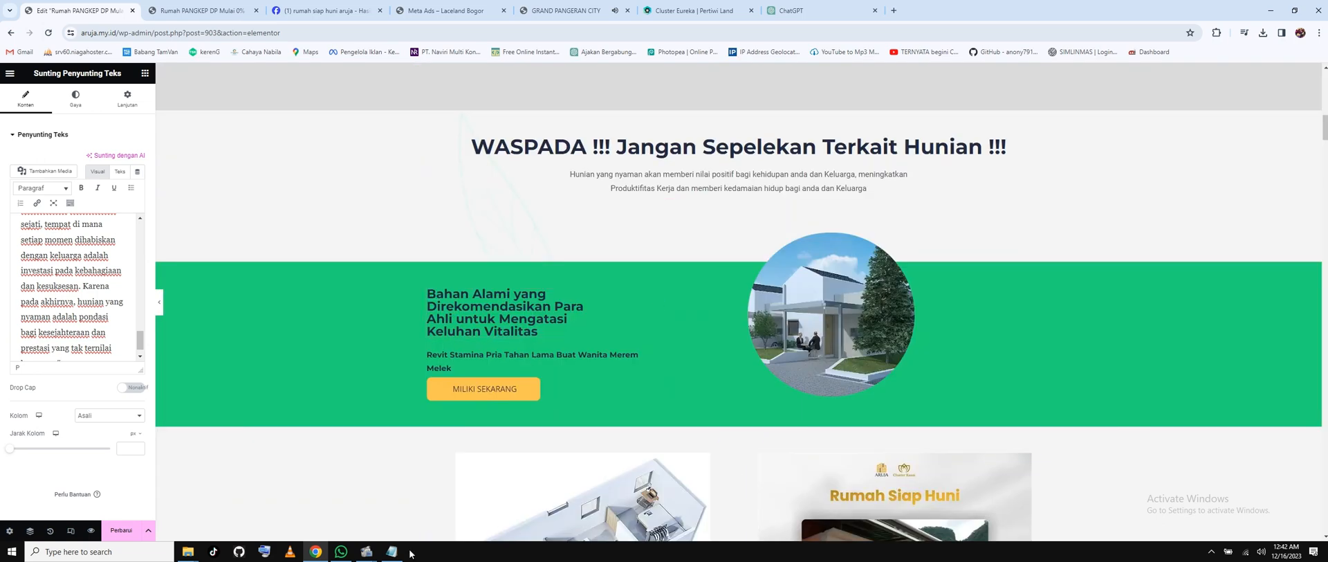
Copy ChatGPT's shortened reply and paste it over the green banner's subtext.
click(792, 11)
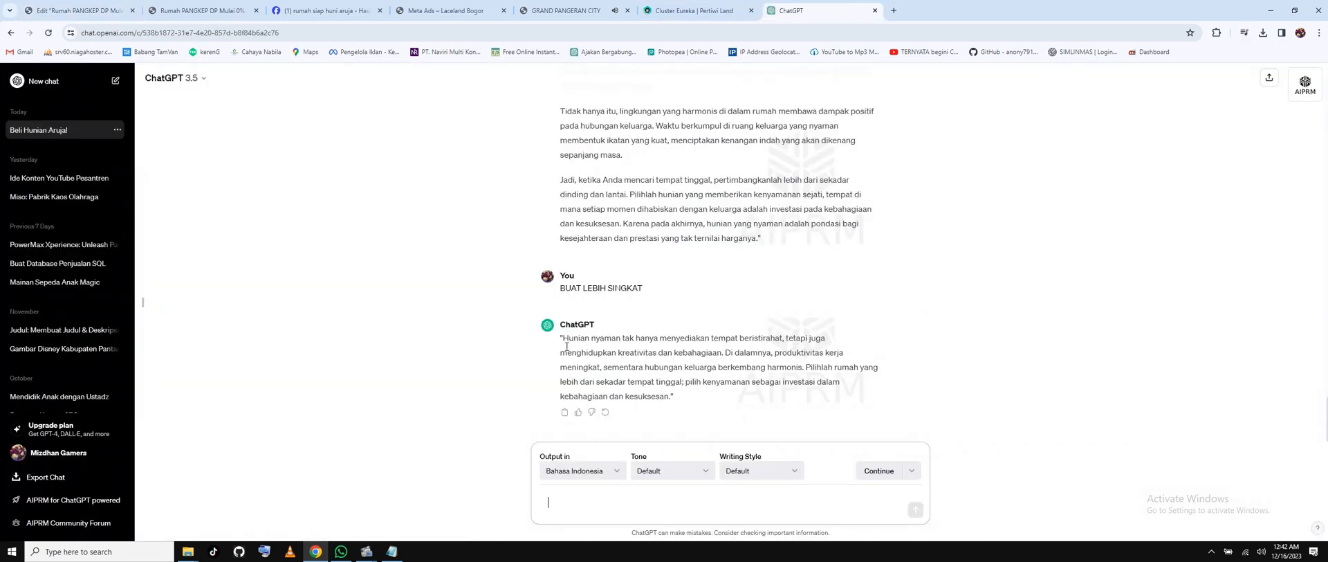
drag(561, 338, 674, 395)
right_click(681, 367)
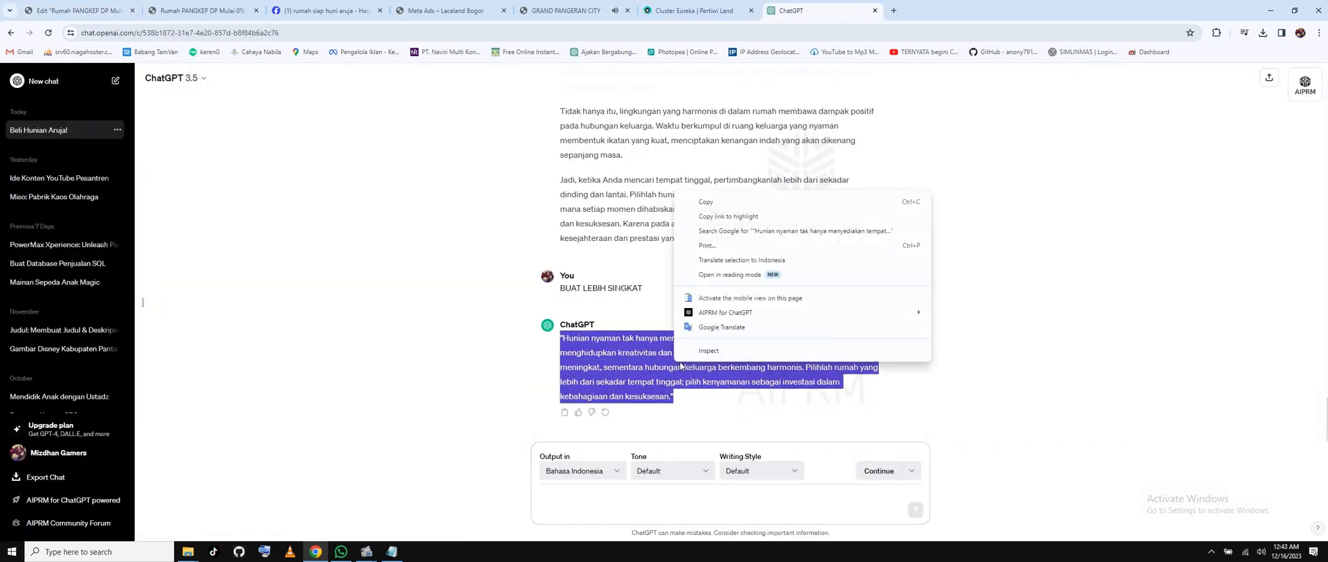
click(719, 202)
click(104, 10)
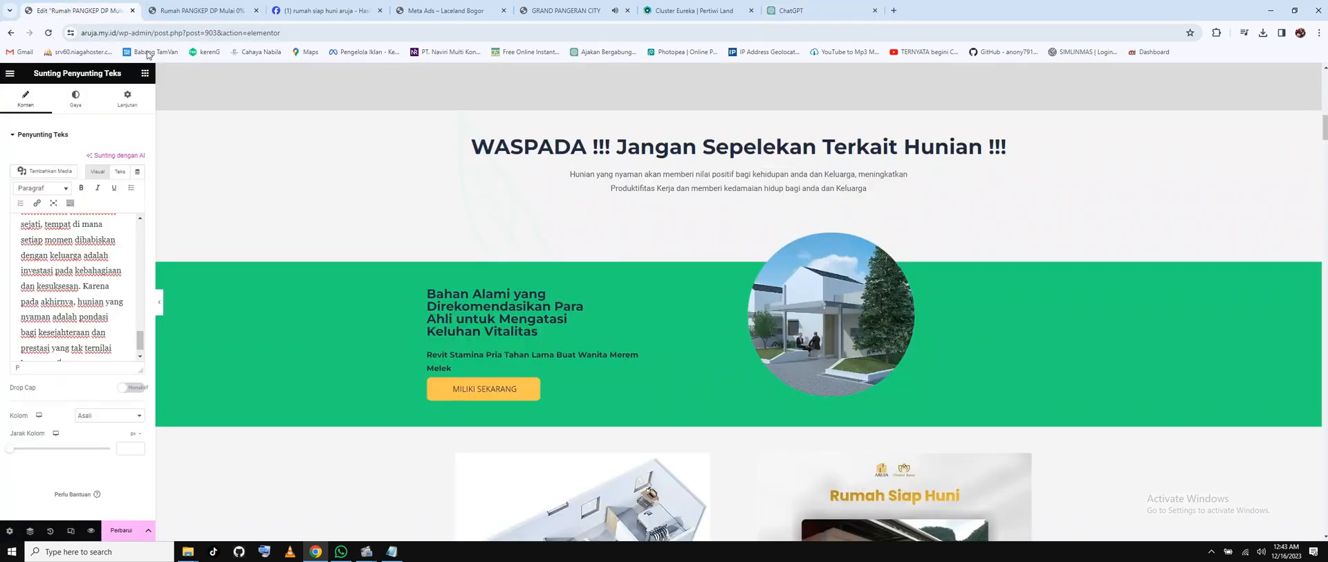
click(454, 357)
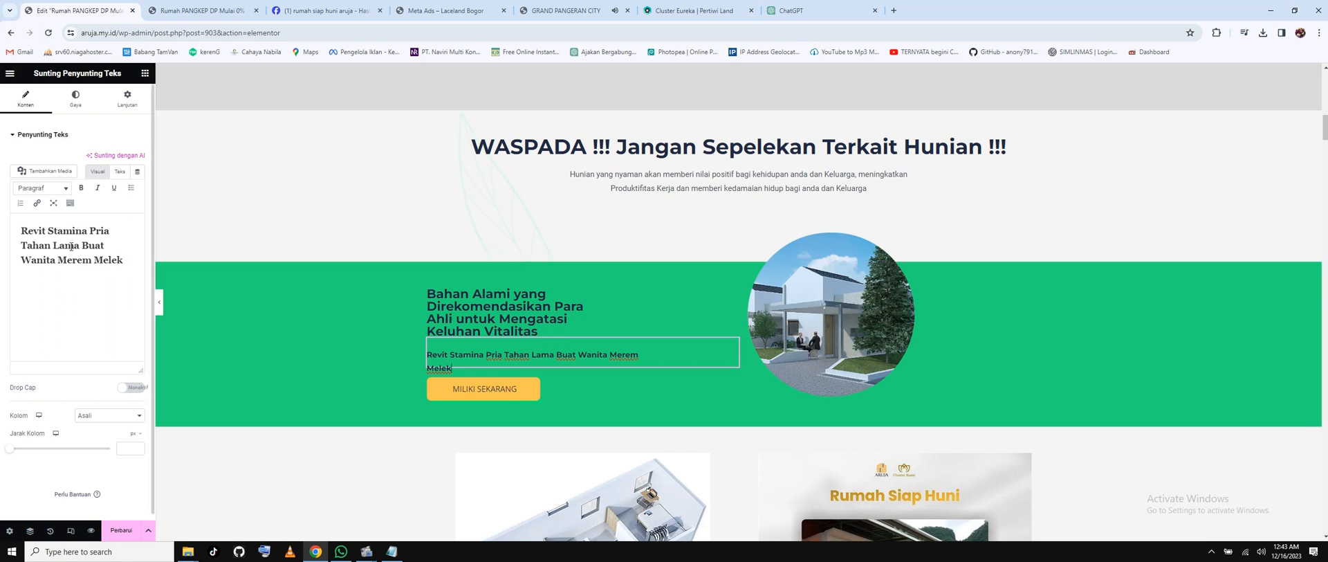
click(126, 261)
key(ctrl+a)
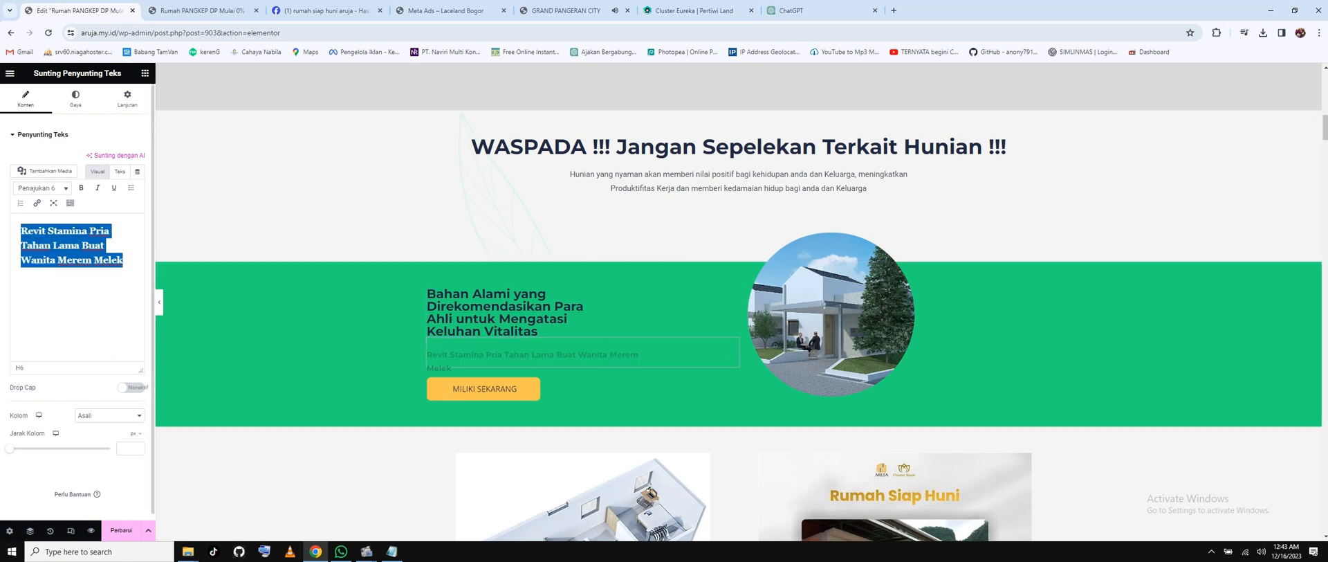
key(ctrl+v)
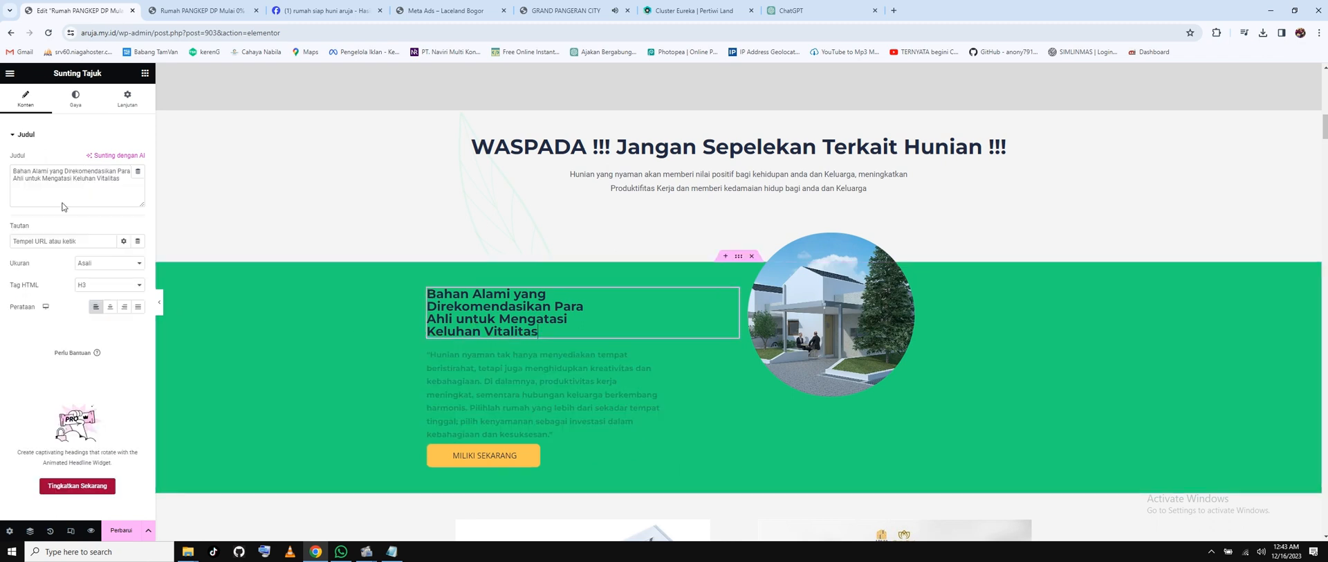
Retype the green banner heading as 'KAWASAN NYAMAN UNTUK ANDA DAN KELUARGA', fixing the KELAURGA typo.
triple_click(78, 173)
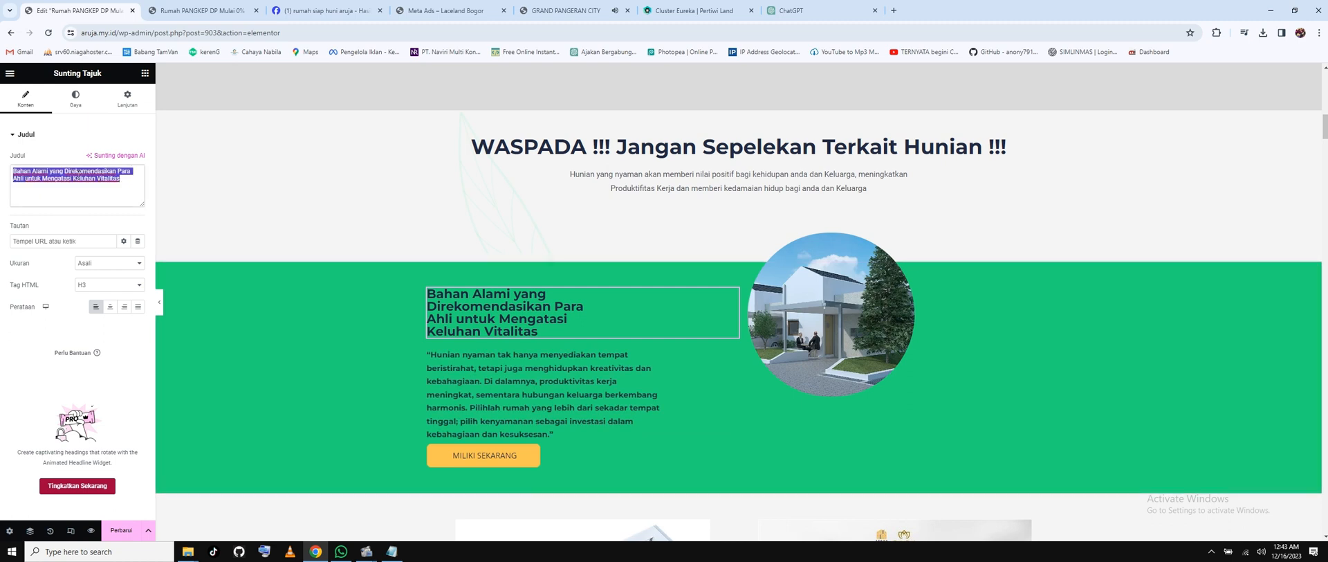
text(kAWASAN nYA)
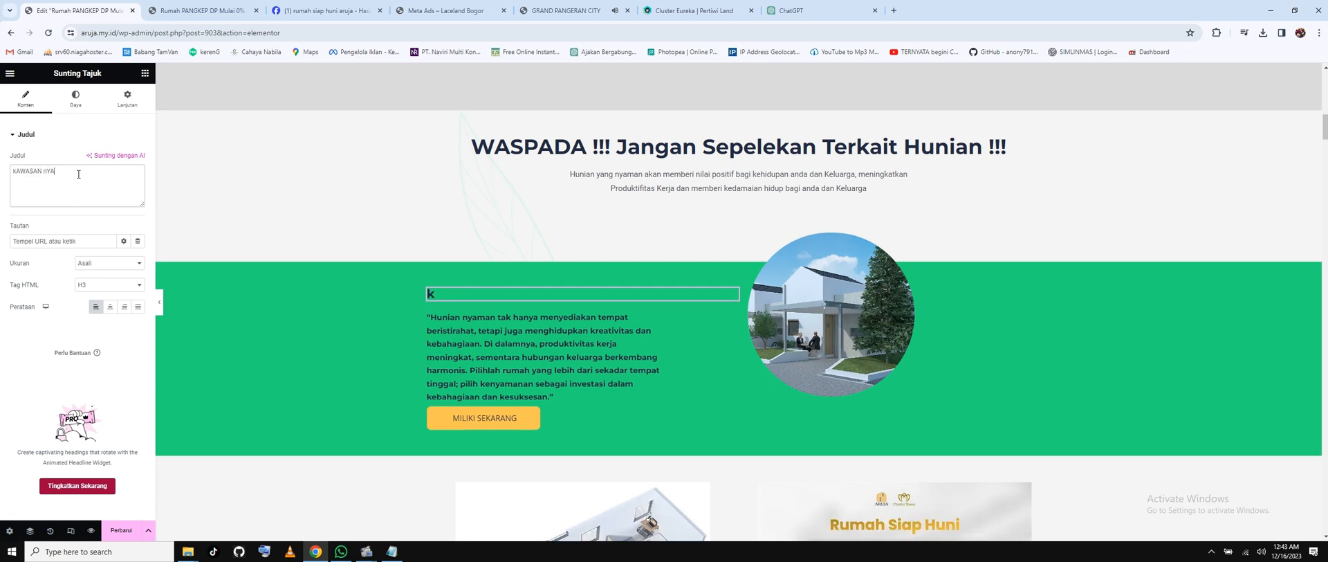
text(MAN UNTUK H)
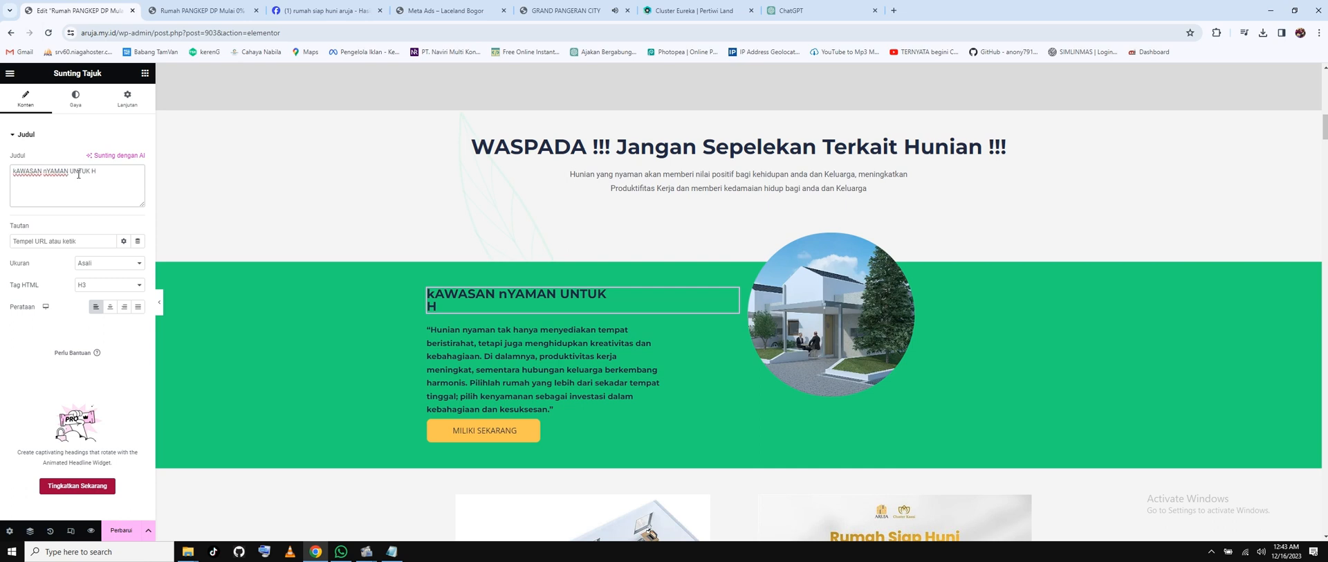
drag(108, 174, 1, 176)
text(KAWA)
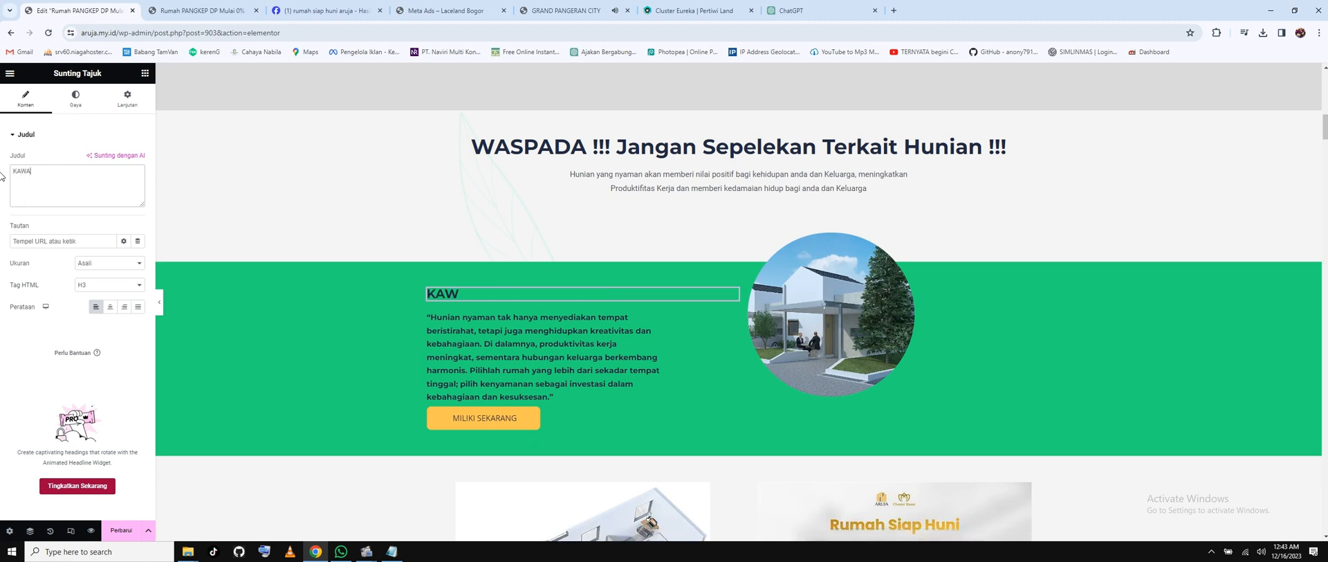
text(SAN NYAMAN UNTUK AND)
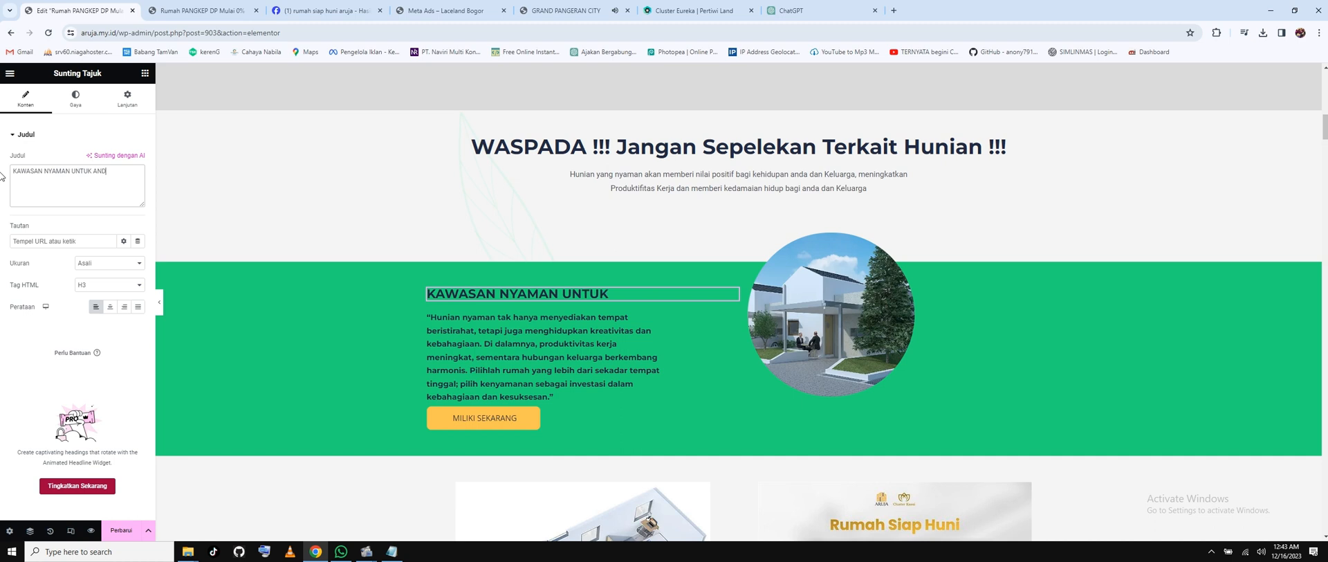
text(A DAN KELAURGA)
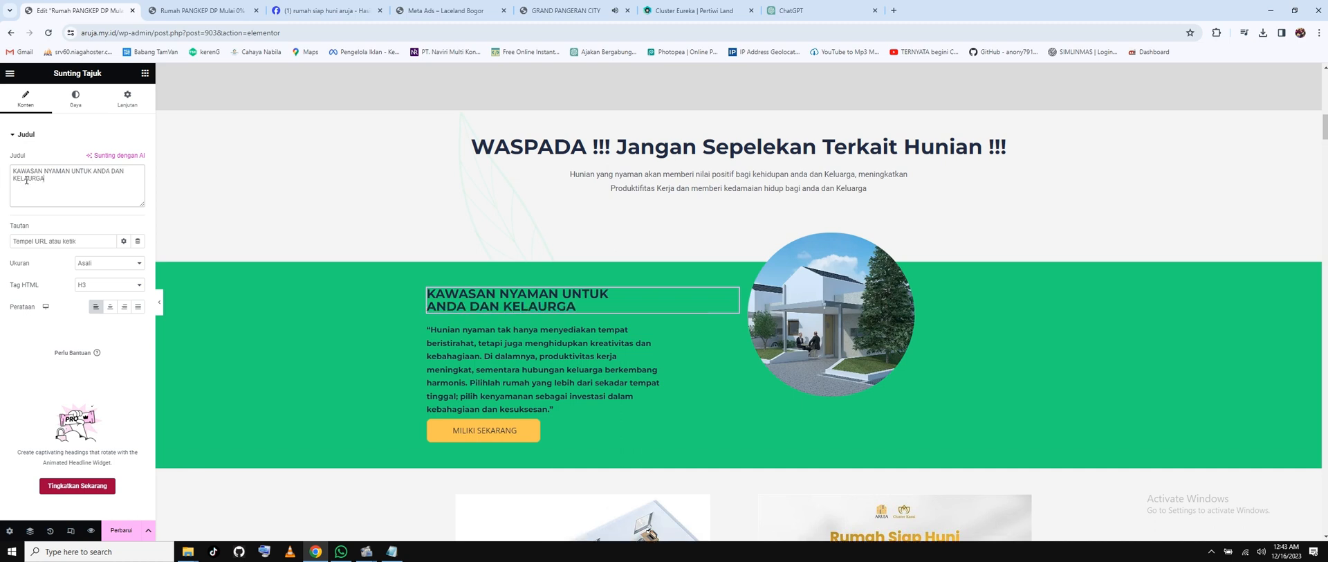
double_click(30, 177)
text(KELUARGA)
Replace 'Revit' with 'CLUSTER ARUJA' in the 'Apa Itu Revit ?' heading.
scroll(600, 318, down, 2)
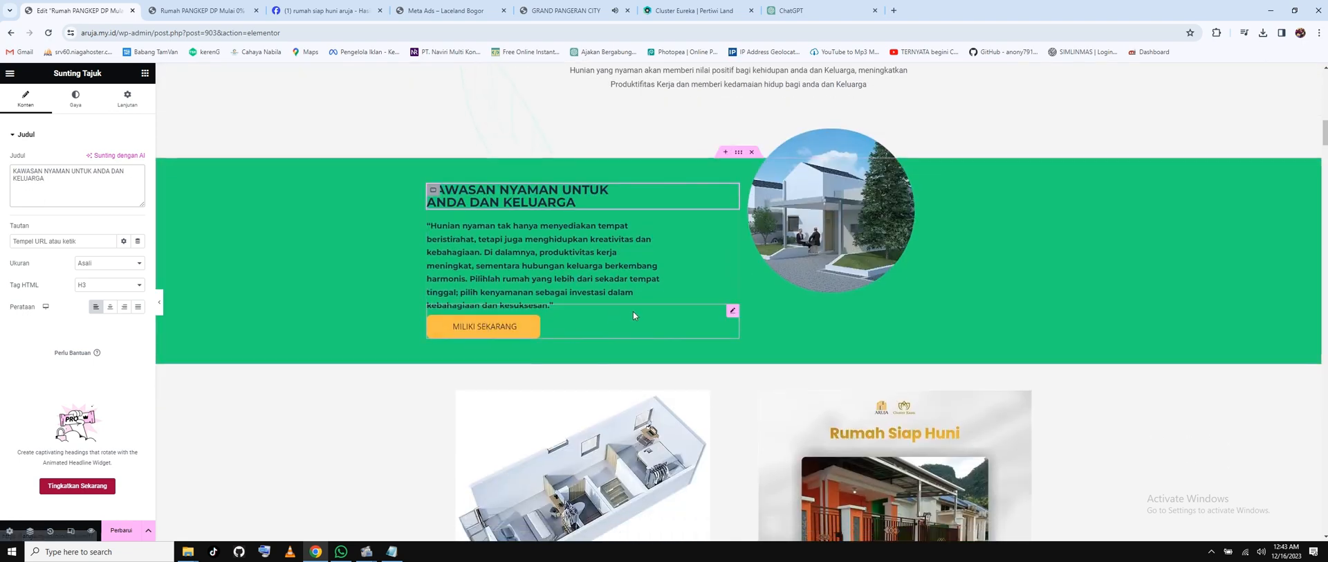
scroll(633, 316, down, 5)
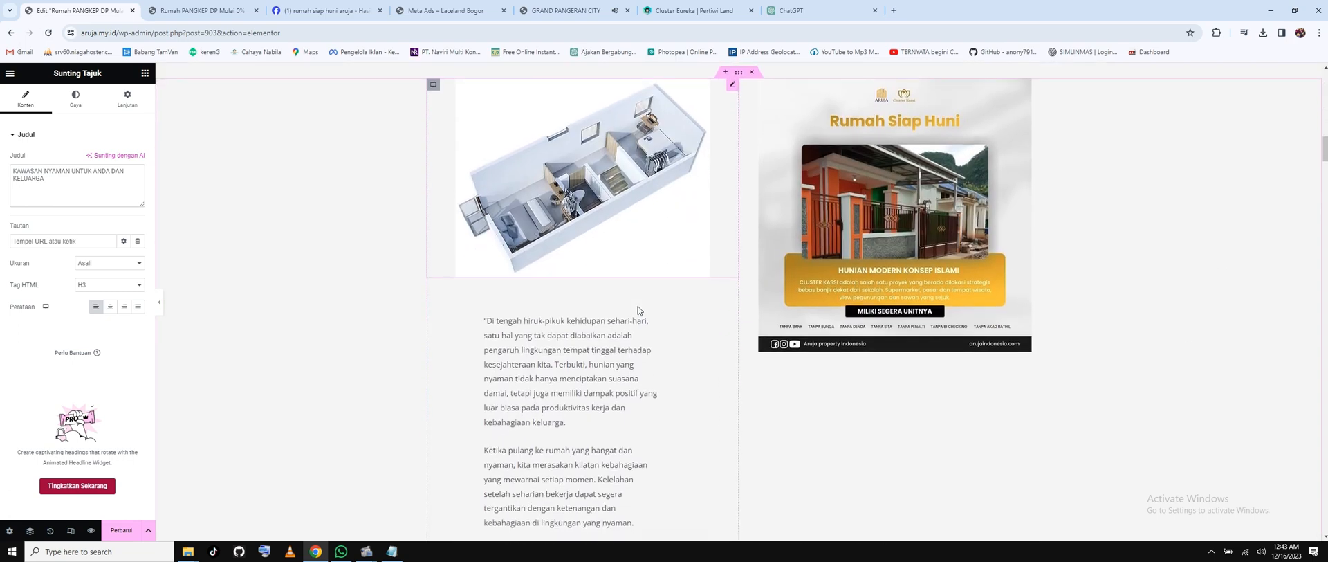
scroll(637, 309, down, 10)
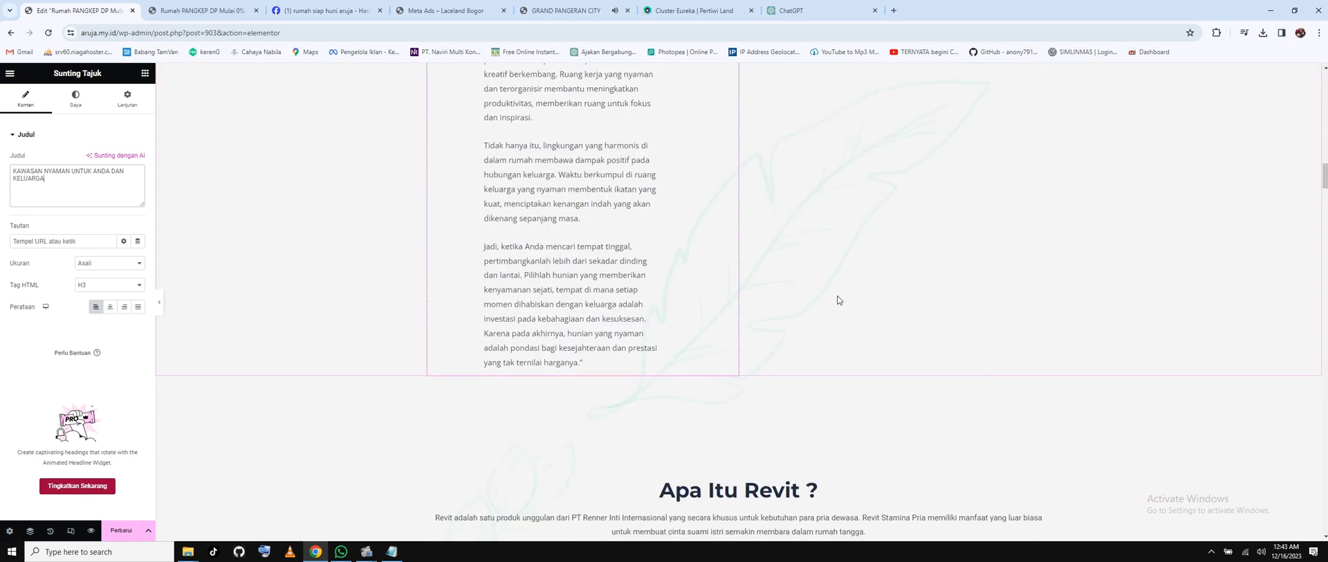
scroll(839, 300, down, 3)
click(837, 296)
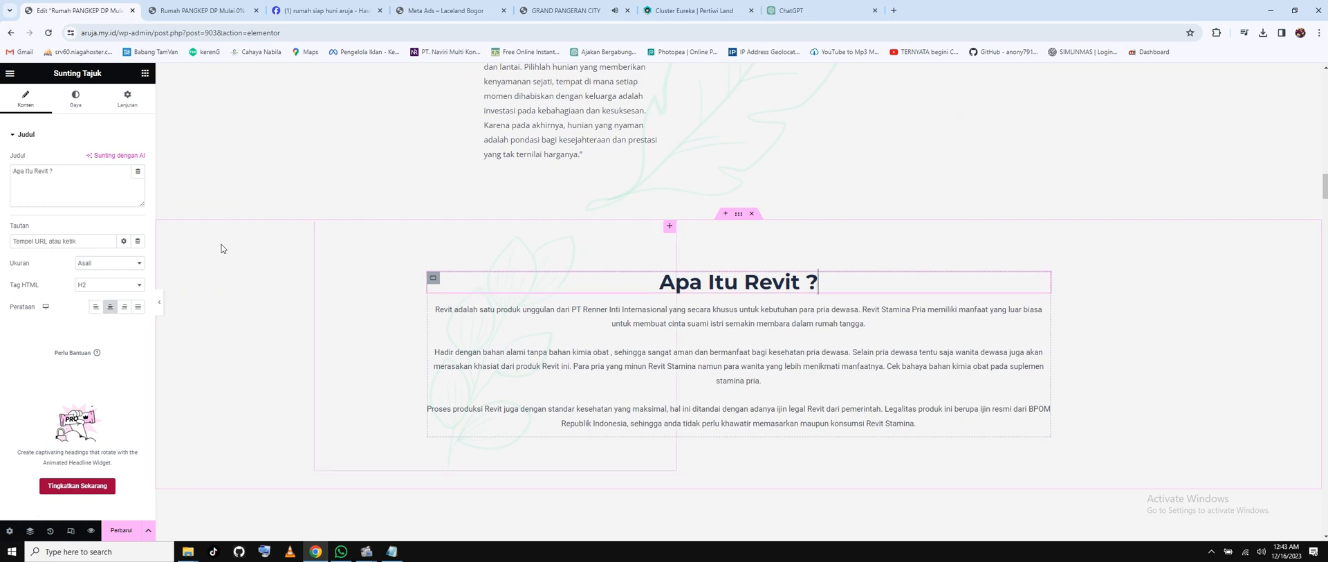
double_click(47, 173)
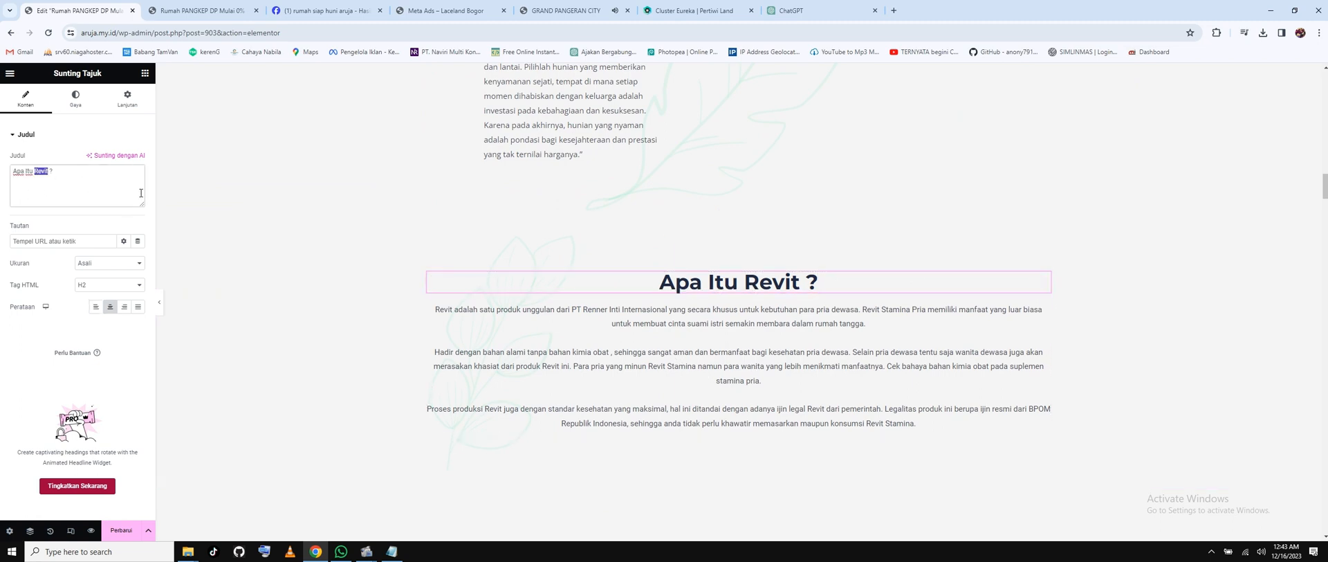
text(c)
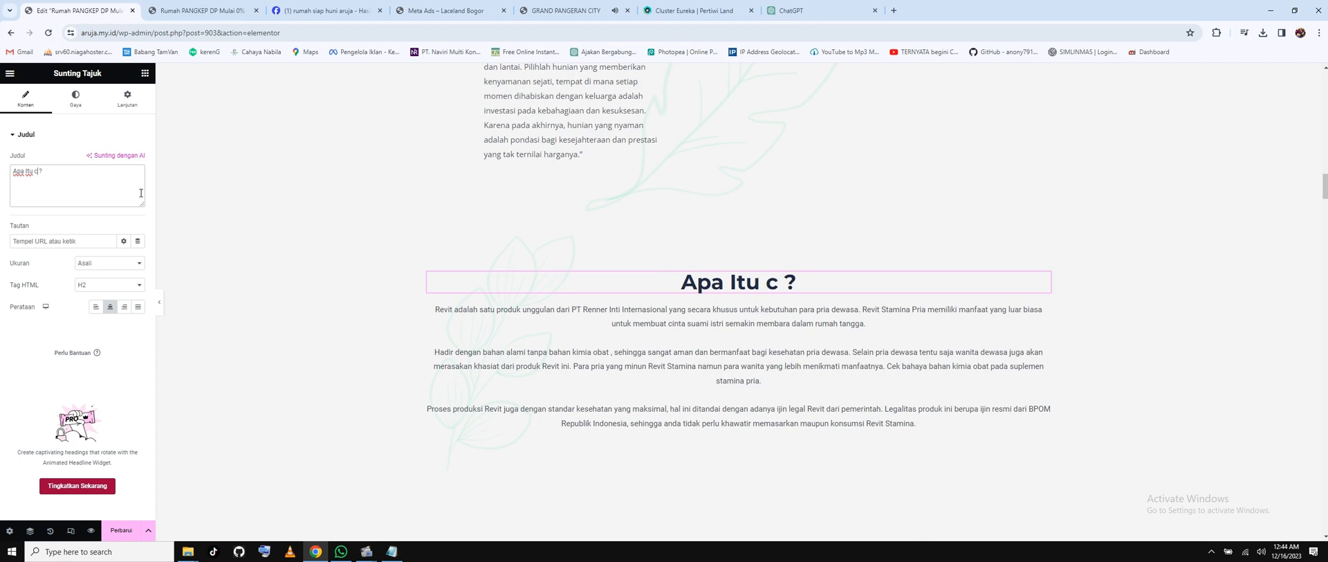
key(BackSpace)
text(C)
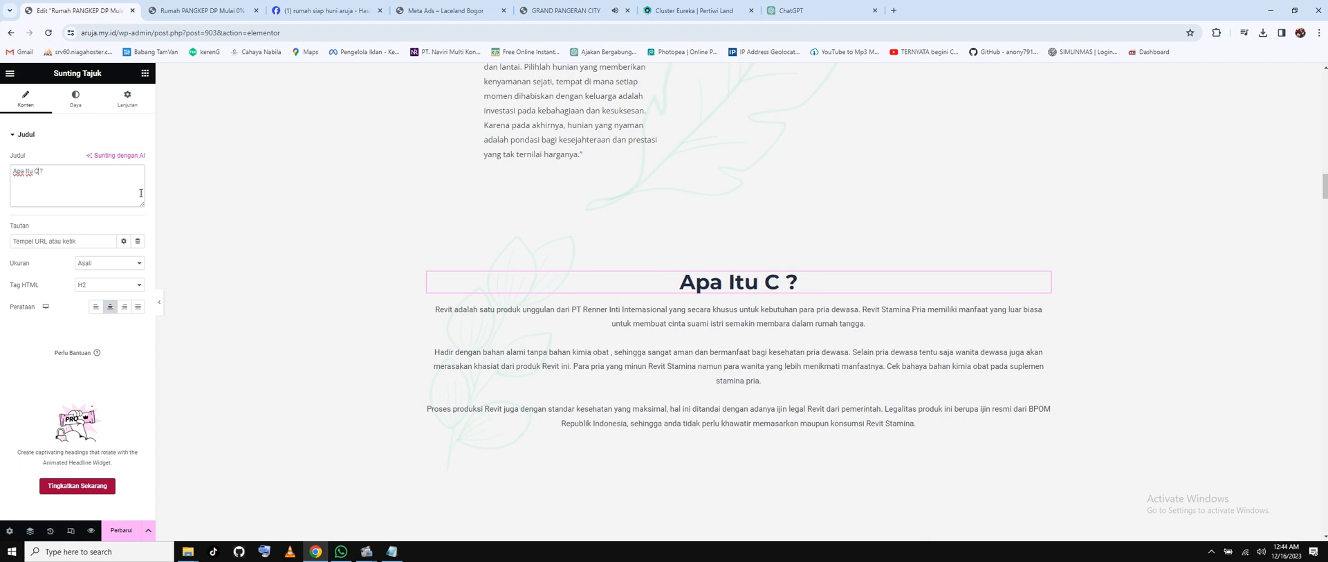
text(;USTER)
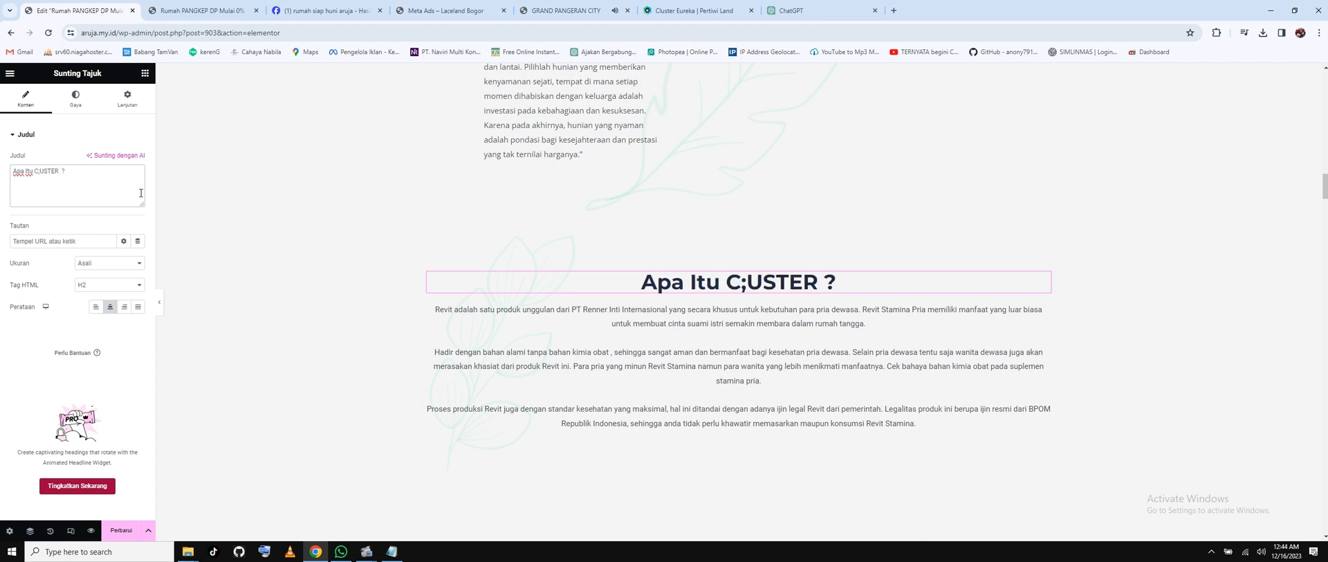
key(BackSpace)
key(BackSpace)
key(BackSpace)
key(BackSpace)
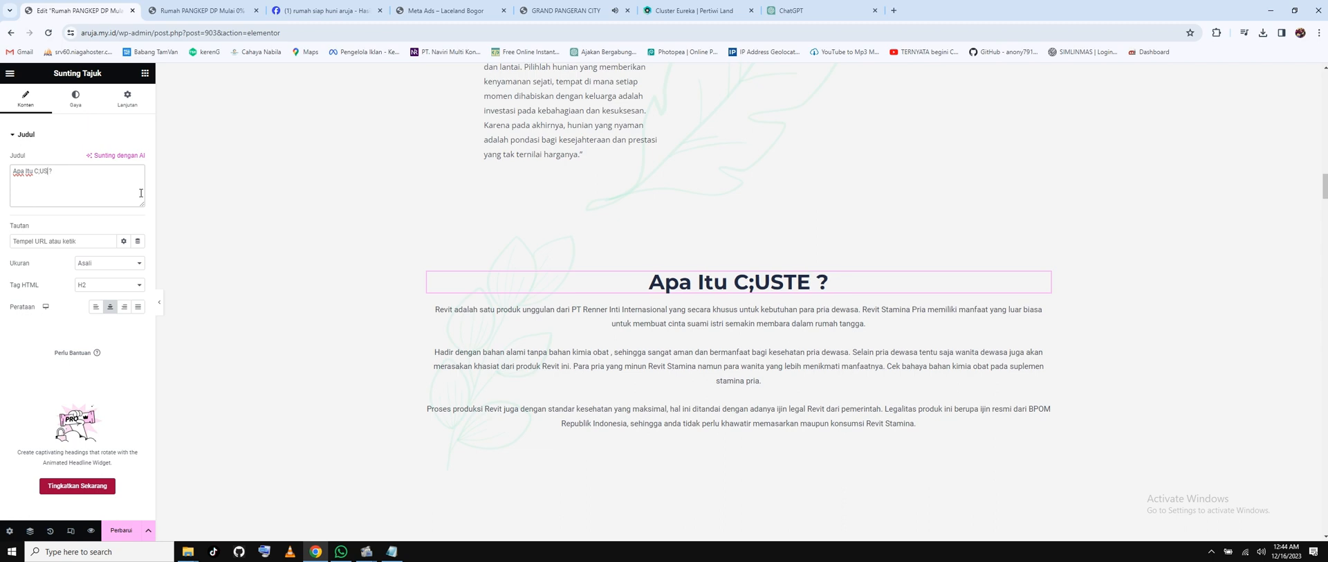
key(BackSpace)
key(BackSpace)
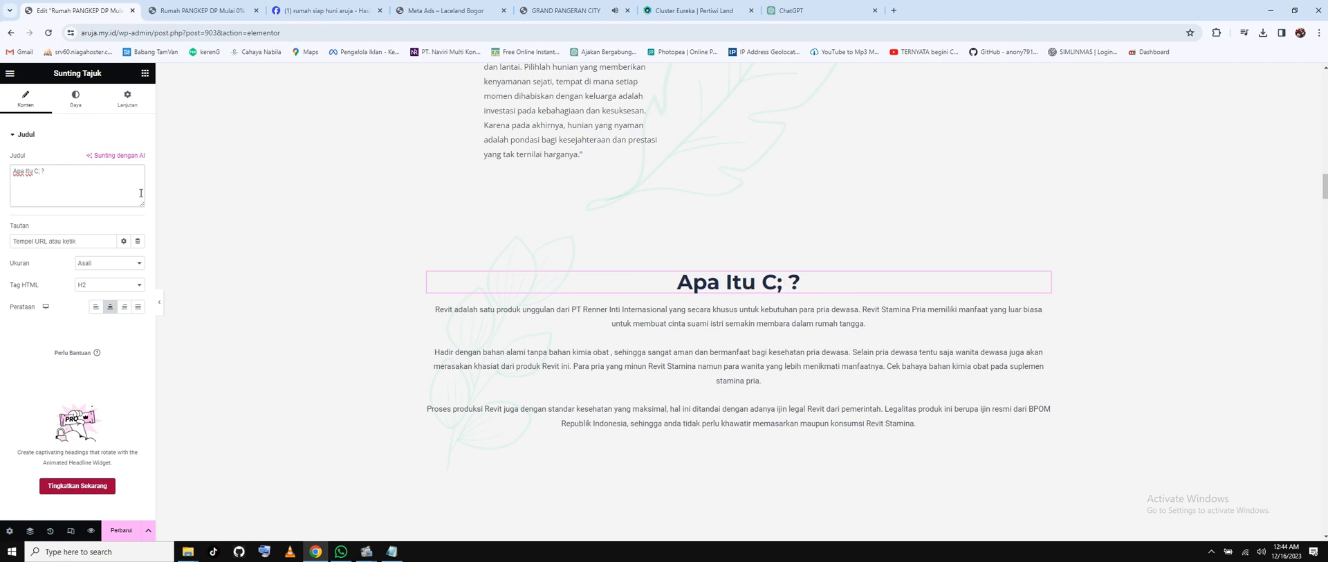
text(LUSTE)
text(R ARUJA)
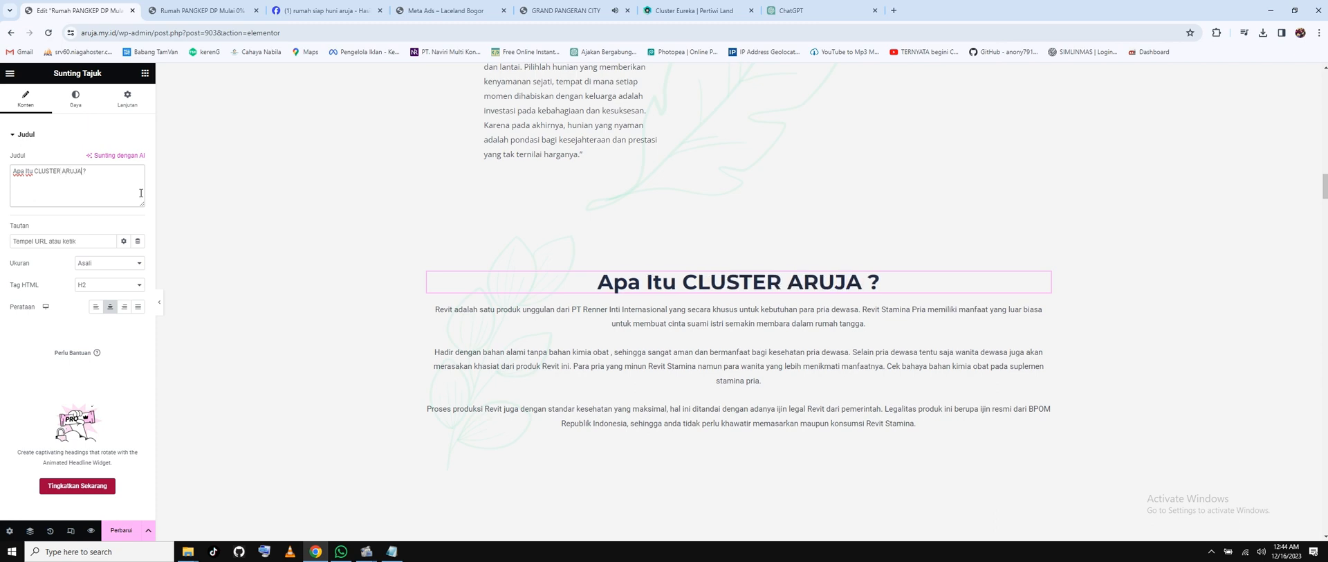
Browse the Cluster Eureka page down to its 'Apa itu sub-urban regeneration?' section.
click(694, 11)
scroll(608, 313, down, 4)
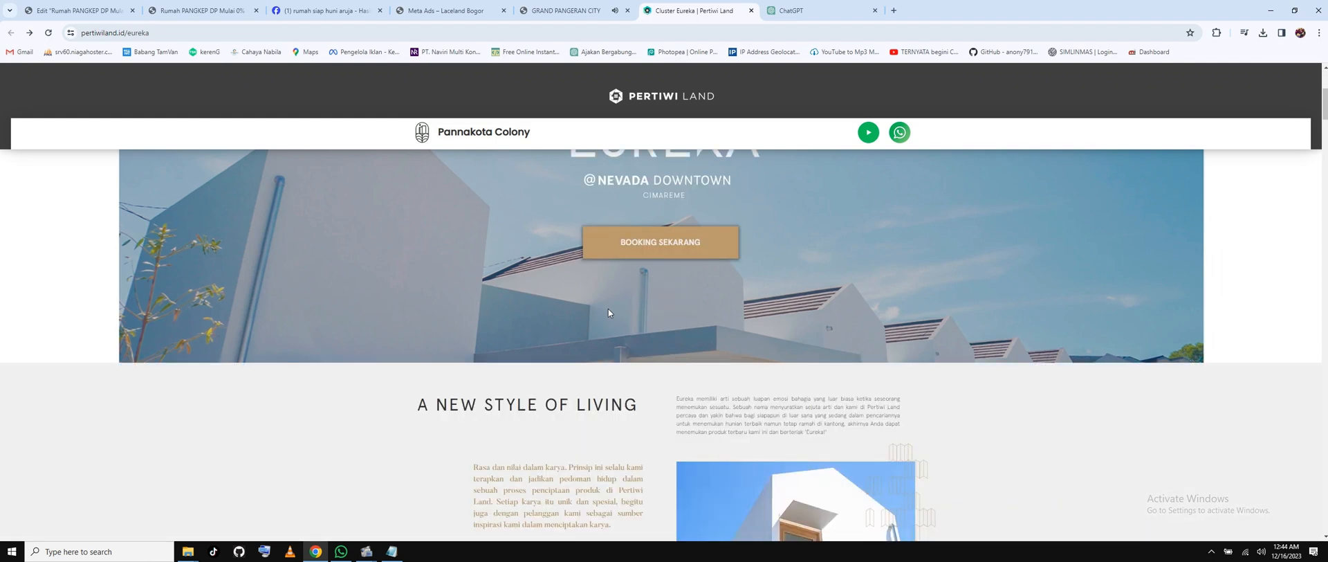
scroll(608, 313, down, 3)
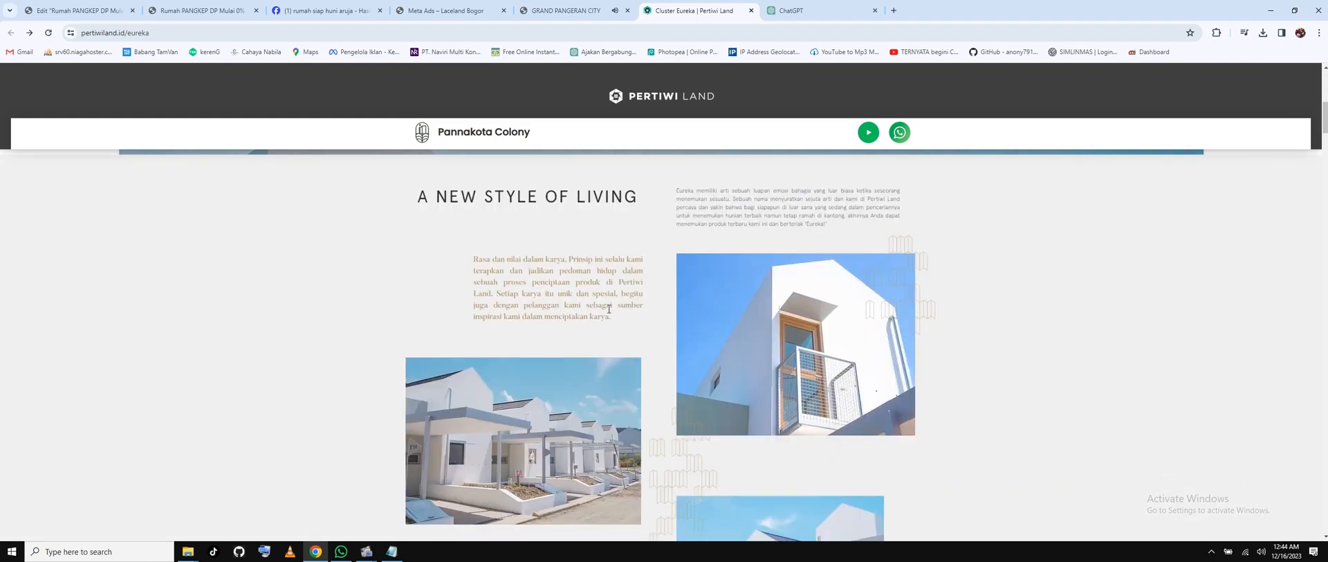
scroll(609, 309, down, 4)
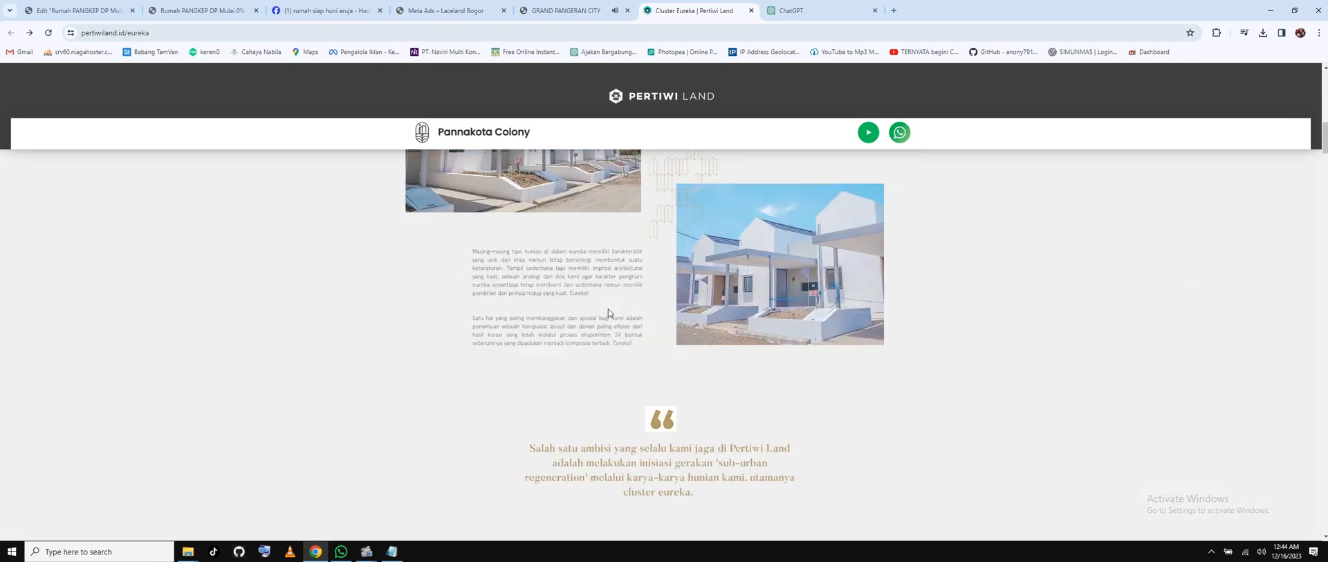
scroll(608, 309, down, 4)
scroll(608, 311, down, 1)
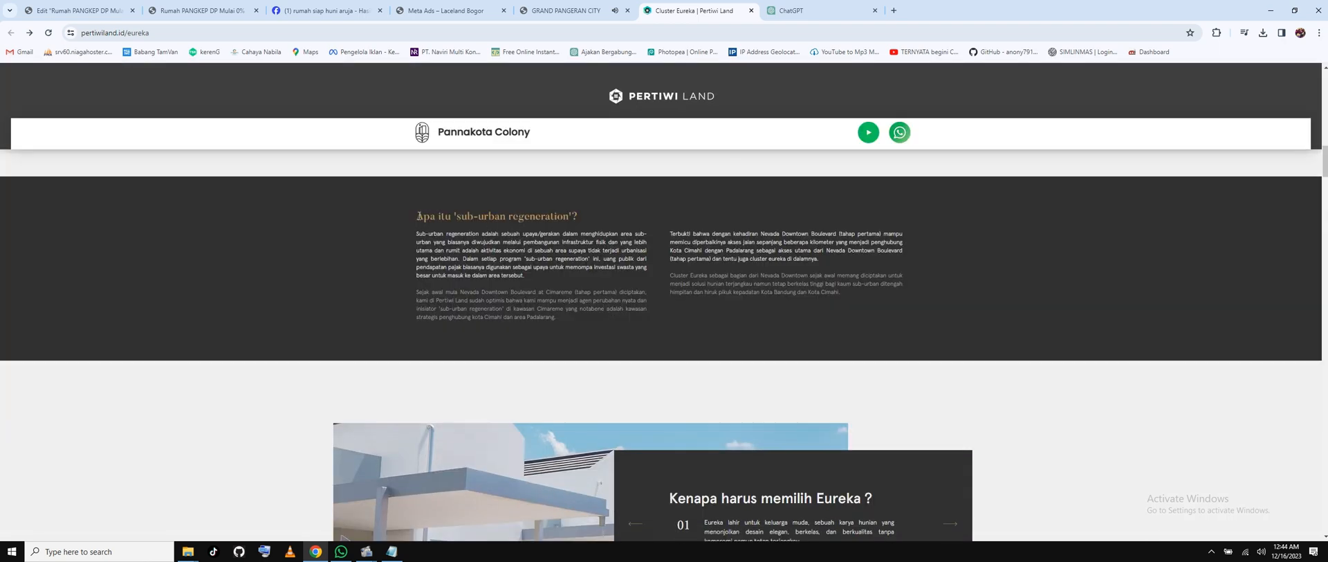
drag(419, 216, 585, 219)
click(473, 274)
Ask ChatGPT 'APA ITU CLUSTER PERUMAHAN ARUJA ?'.
click(893, 11)
click(816, 10)
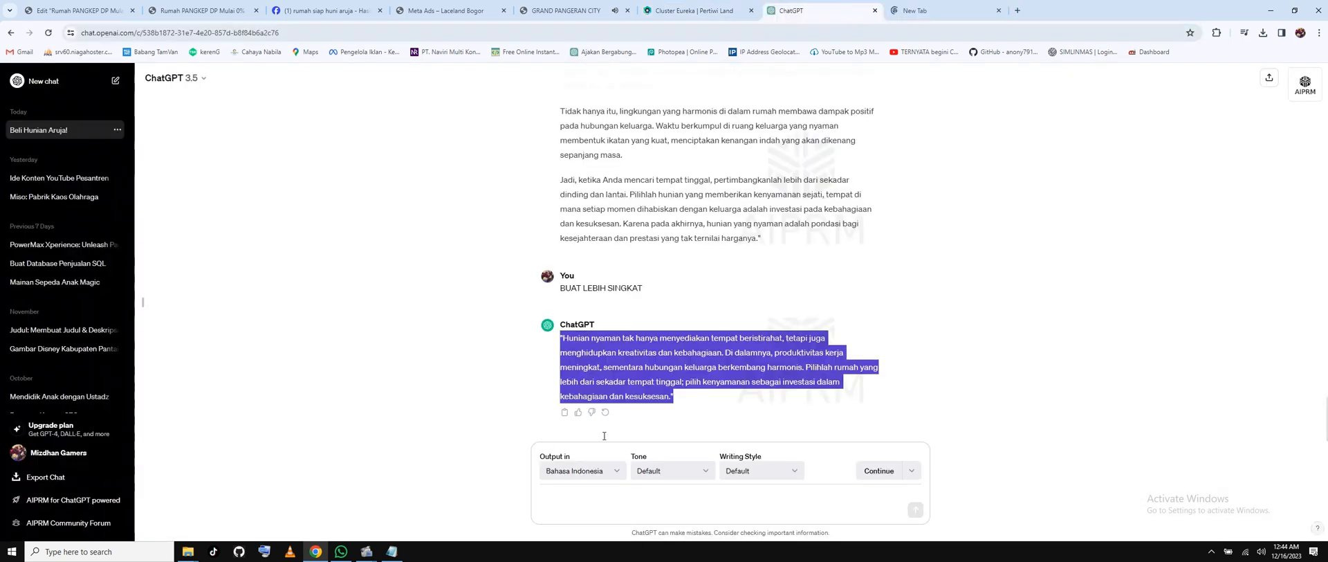
click(606, 507)
text(APA)
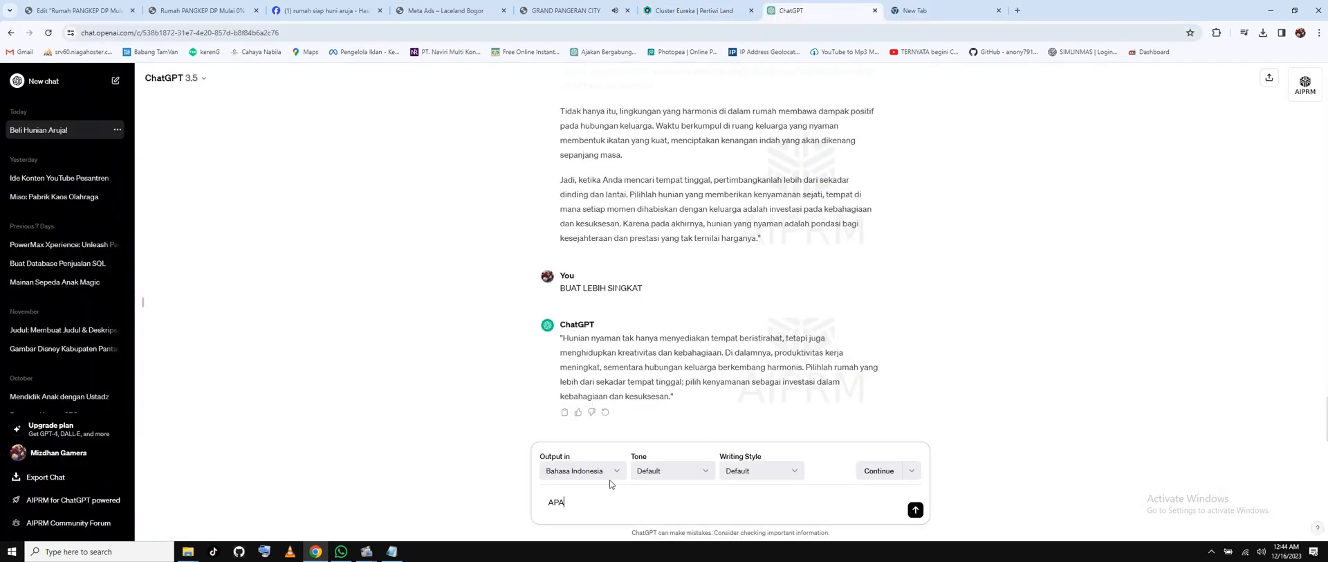
text( ITU CLUSE)
key(BackSpace)
text(TER PERUMAHAN ARUJA ?)
key(Return)
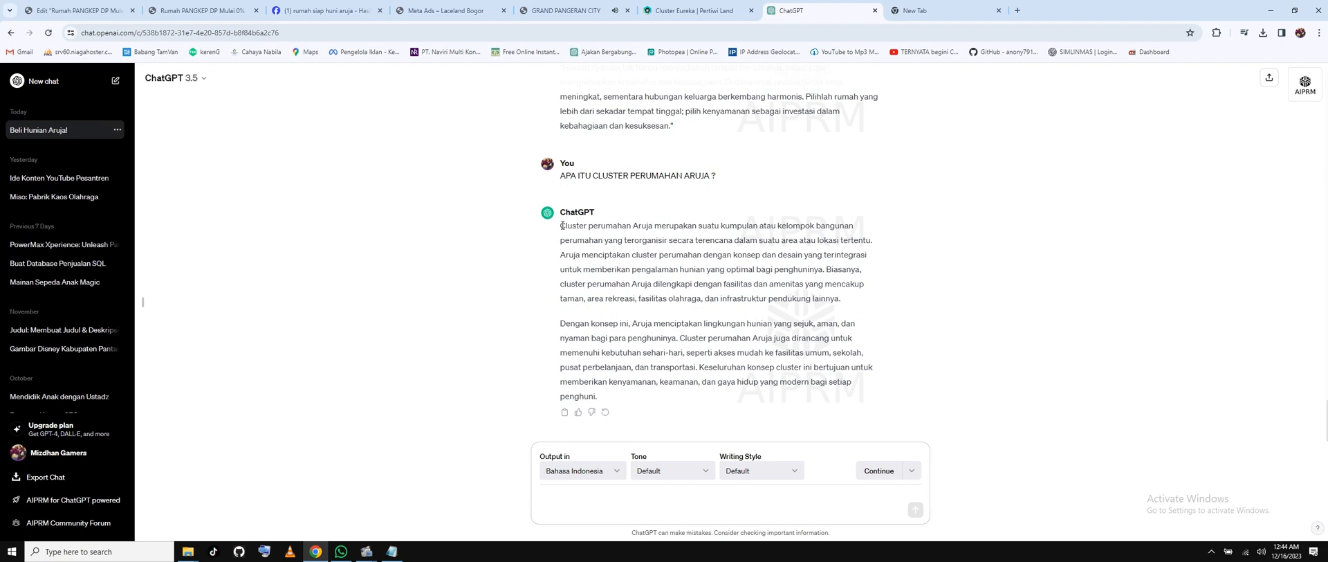
Copy ChatGPT's two-paragraph Cluster Aruja answer.
drag(562, 225, 657, 401)
right_click(663, 364)
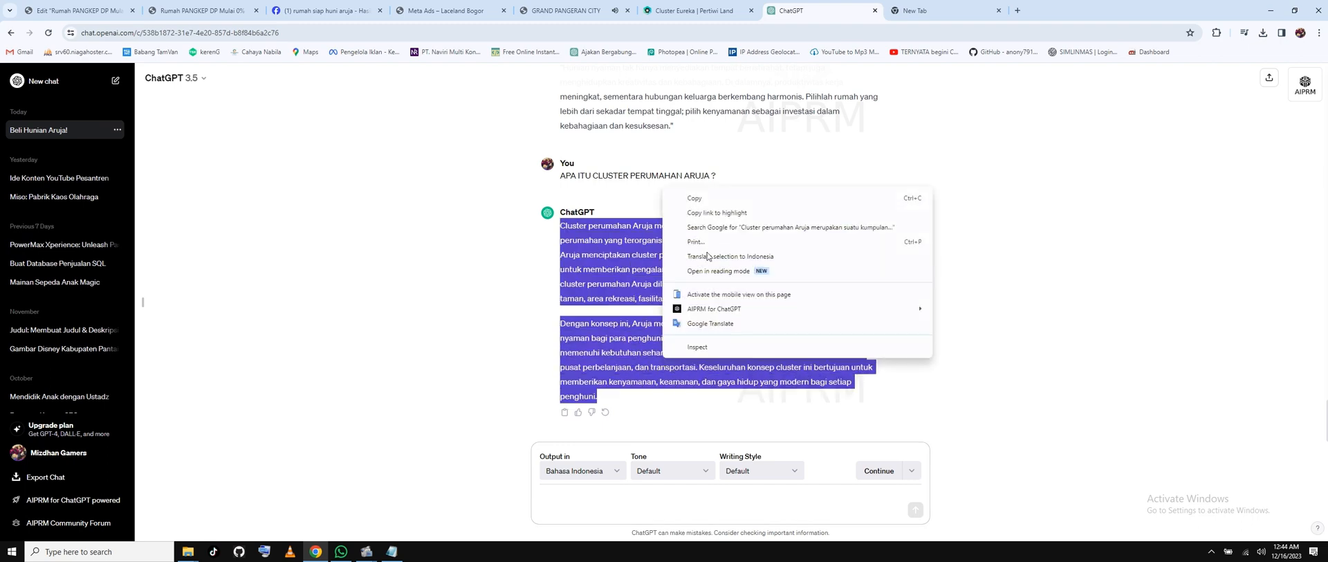
click(698, 202)
Paste the Cluster Aruja description over the Revit paragraphs under 'Apa Itu CLUSTER ARUJA ?'.
click(56, 10)
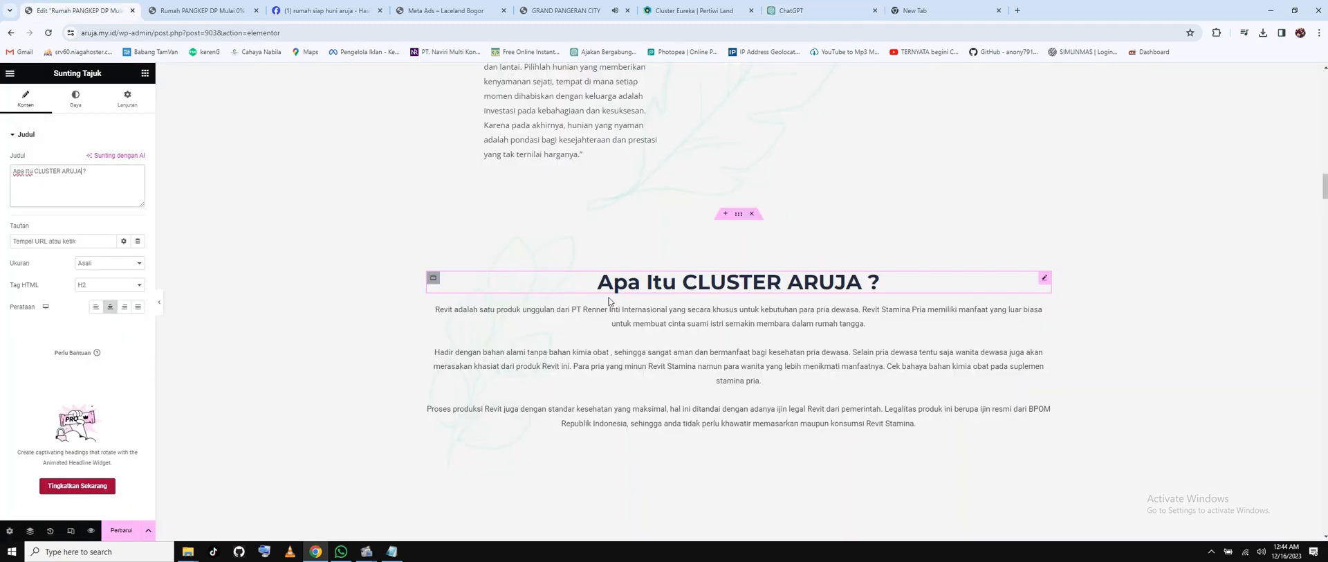
click(614, 330)
click(52, 275)
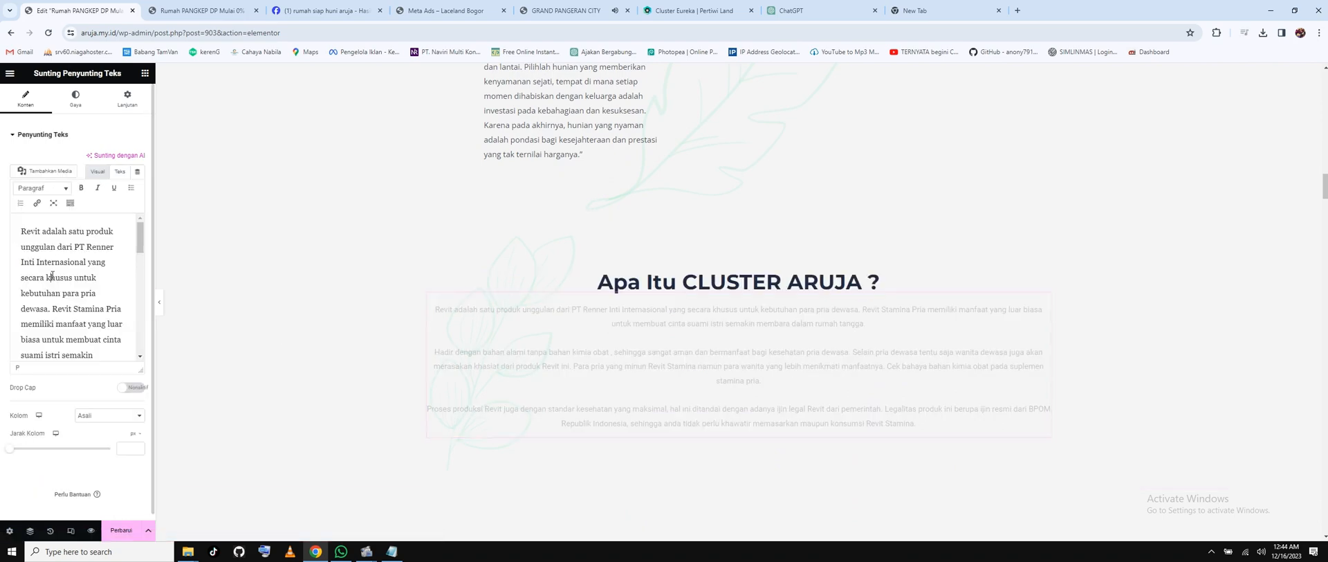
key(ctrl+v)
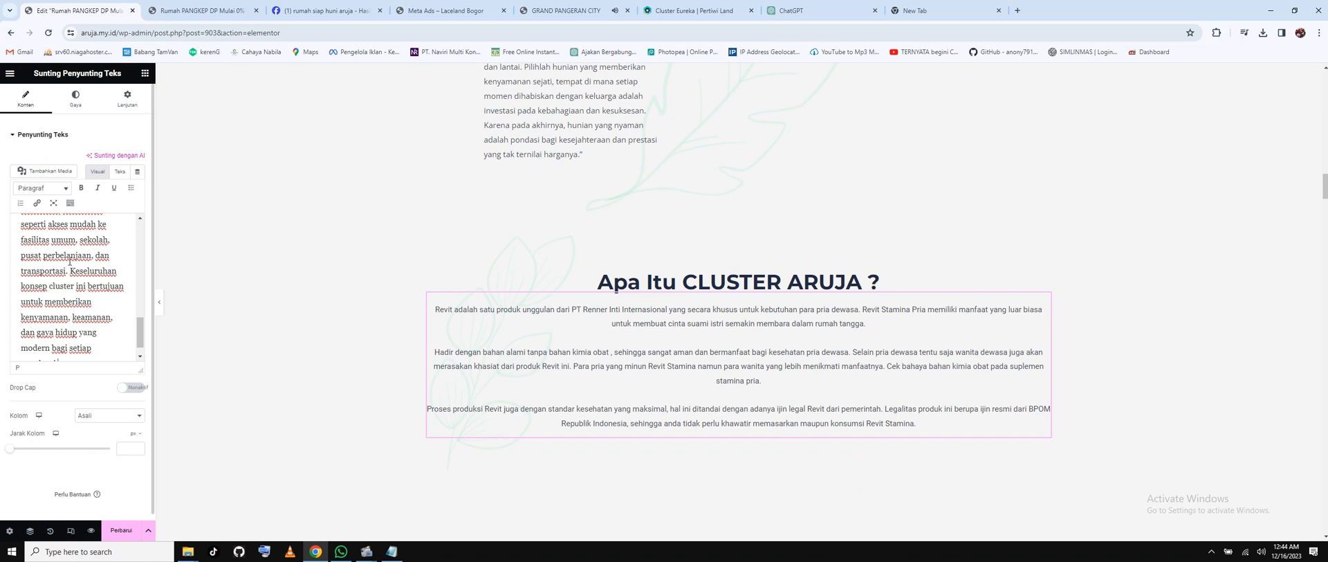
scroll(70, 262, up, 10)
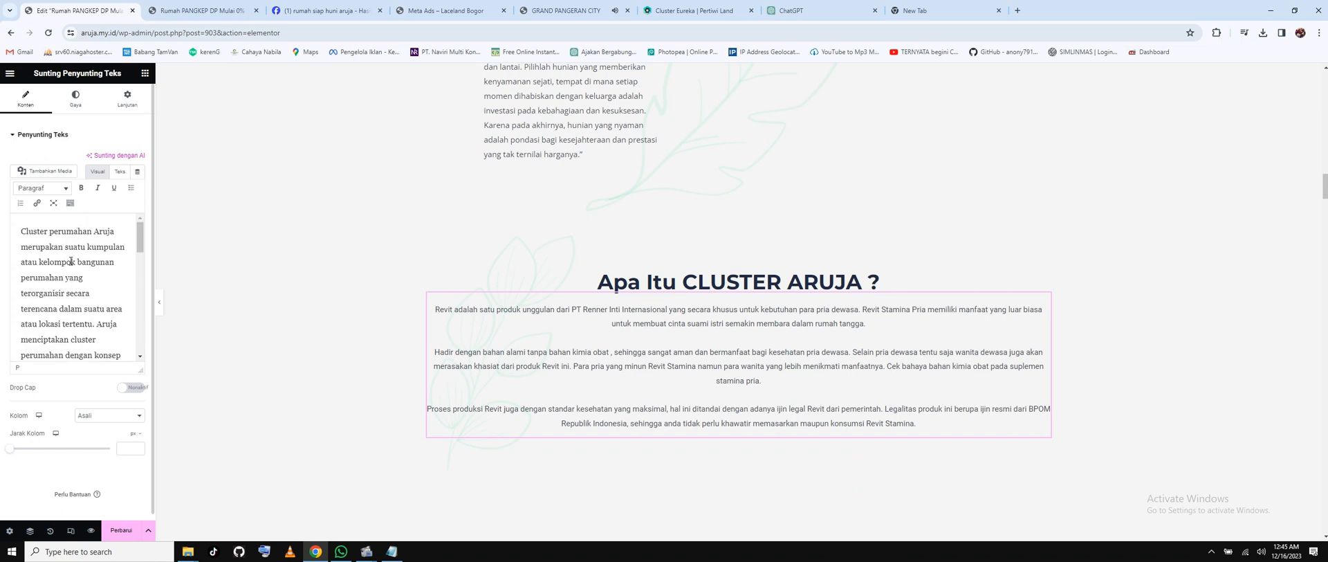
scroll(70, 261, down, 8)
scroll(70, 261, down, 2)
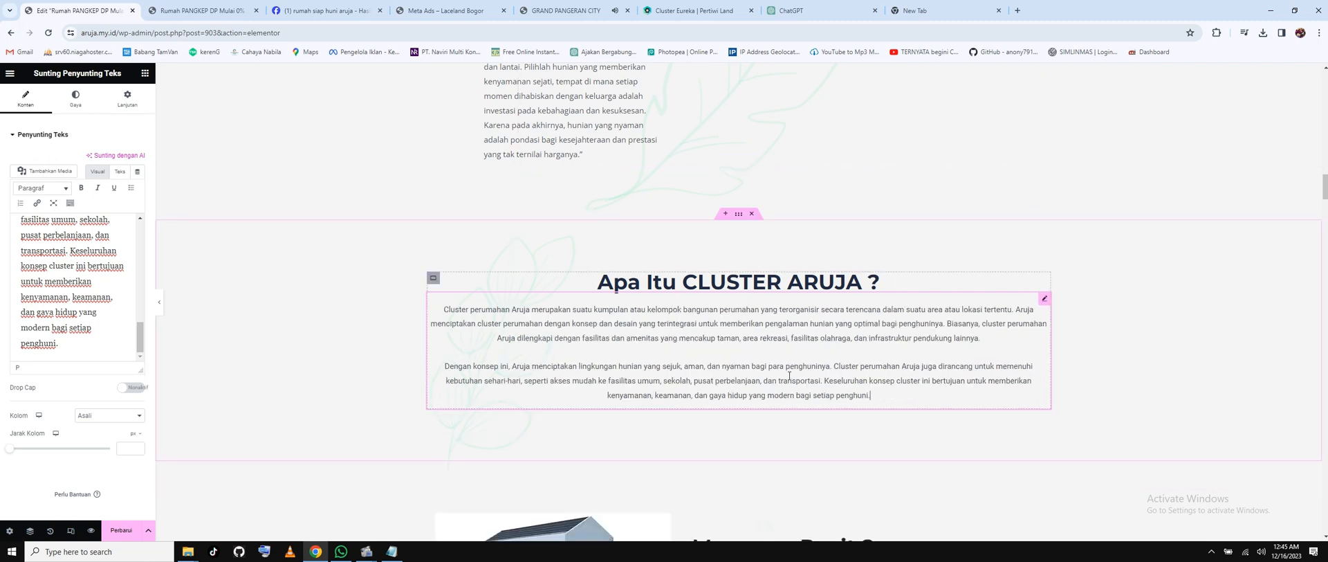
click(872, 396)
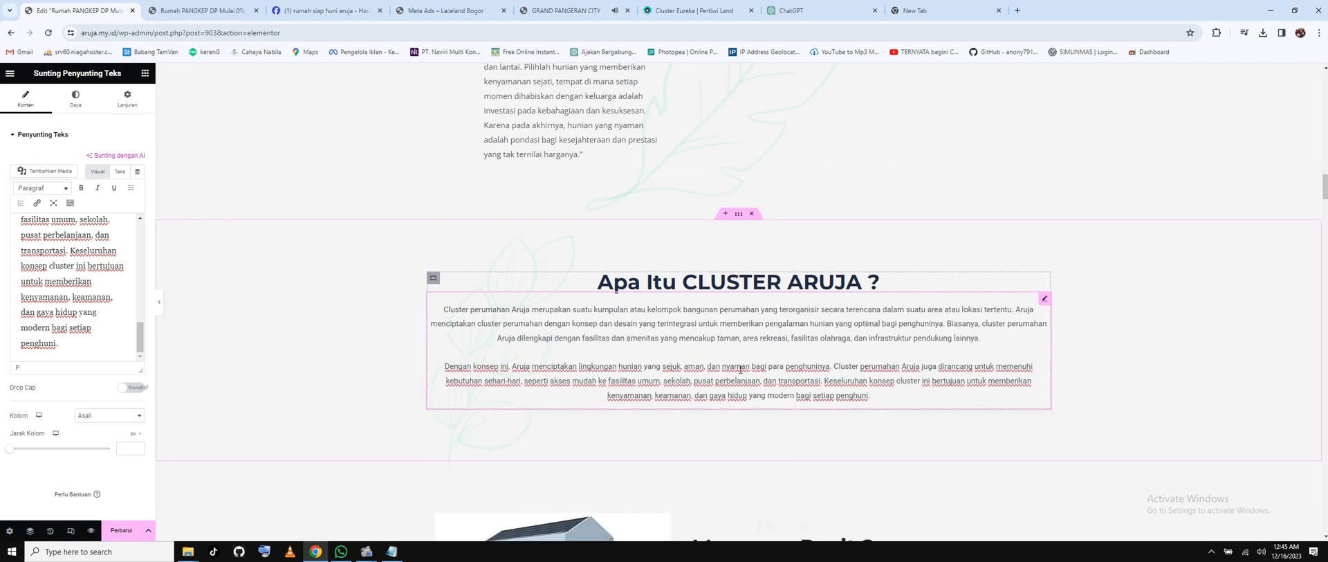
scroll(740, 369, down, 2)
scroll(740, 369, down, 1)
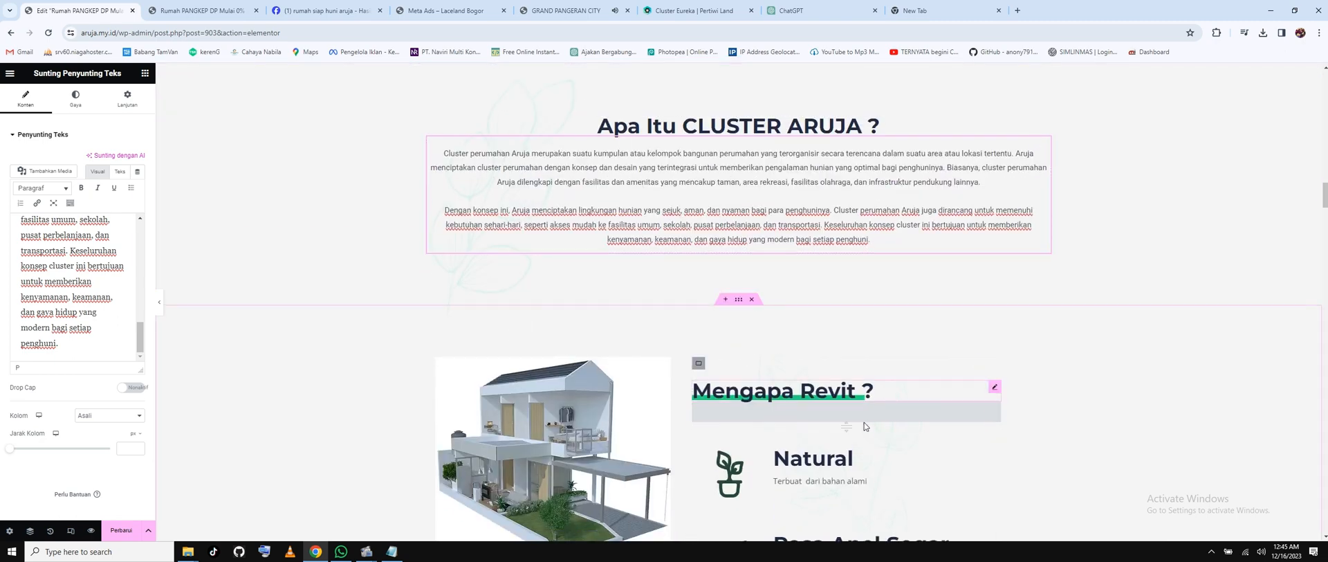
click(827, 399)
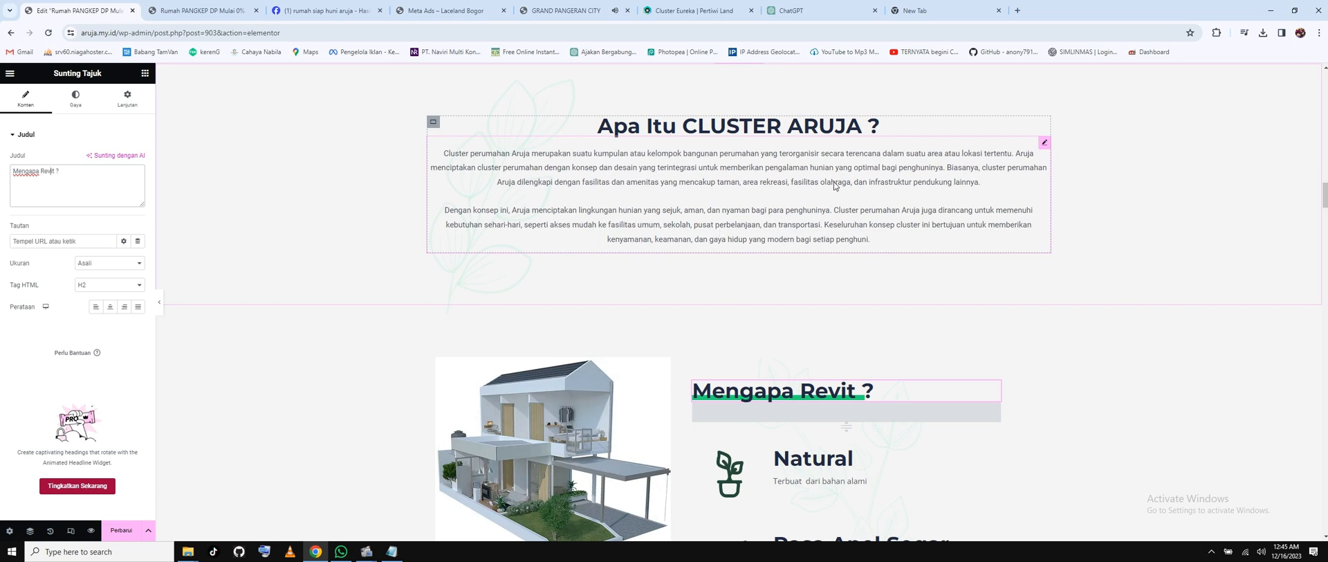
Select 'Revit' in the 'Mengapa Revit ?' heading and review the AIDA steps in the planning notes.
scroll(835, 185, down, 2)
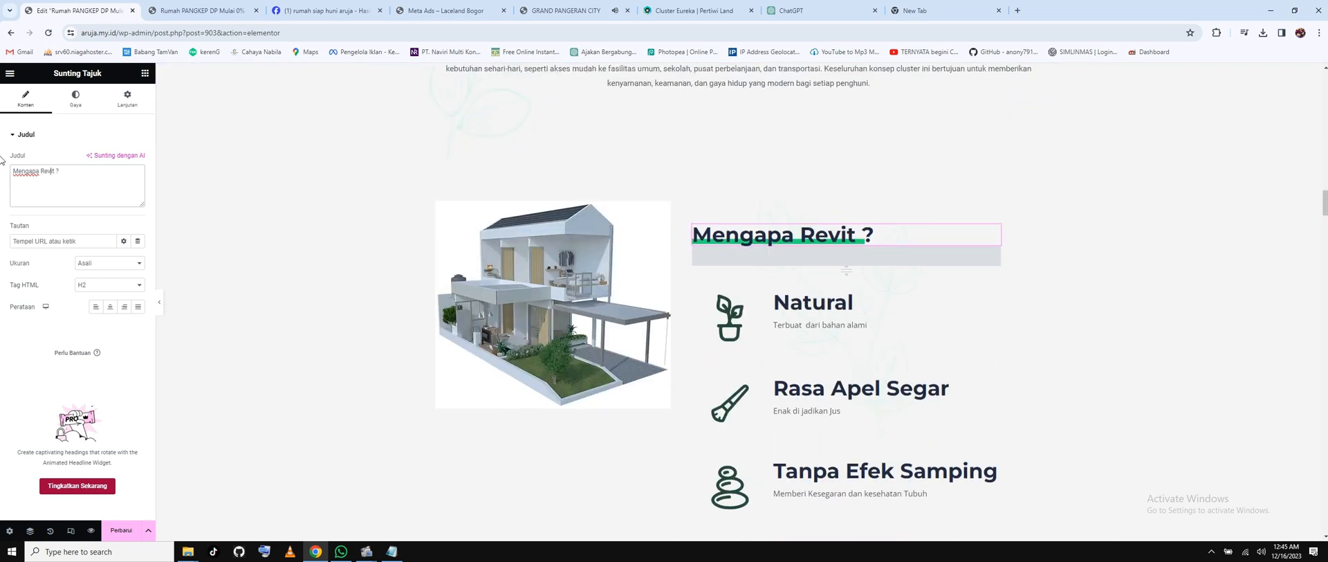
double_click(51, 174)
click(391, 551)
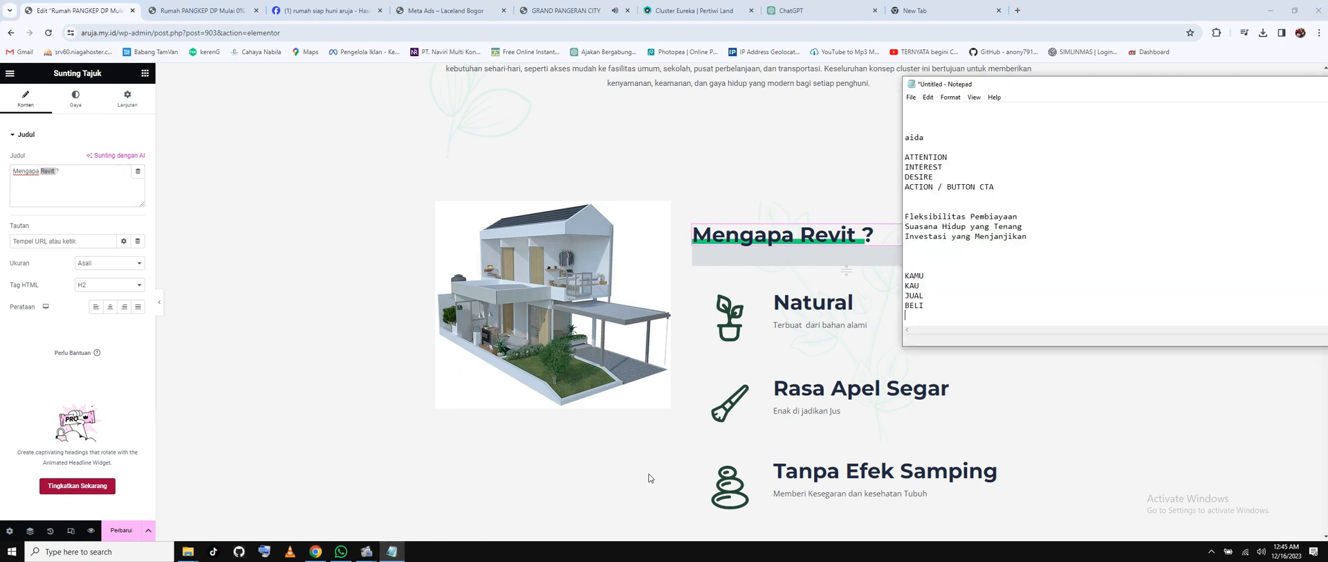
drag(947, 166, 916, 173)
click(934, 187)
Change the heading to 'Mengapa Harus CLUSTER ARUJA?', removing the doubled C.
click(46, 167)
double_click(46, 171)
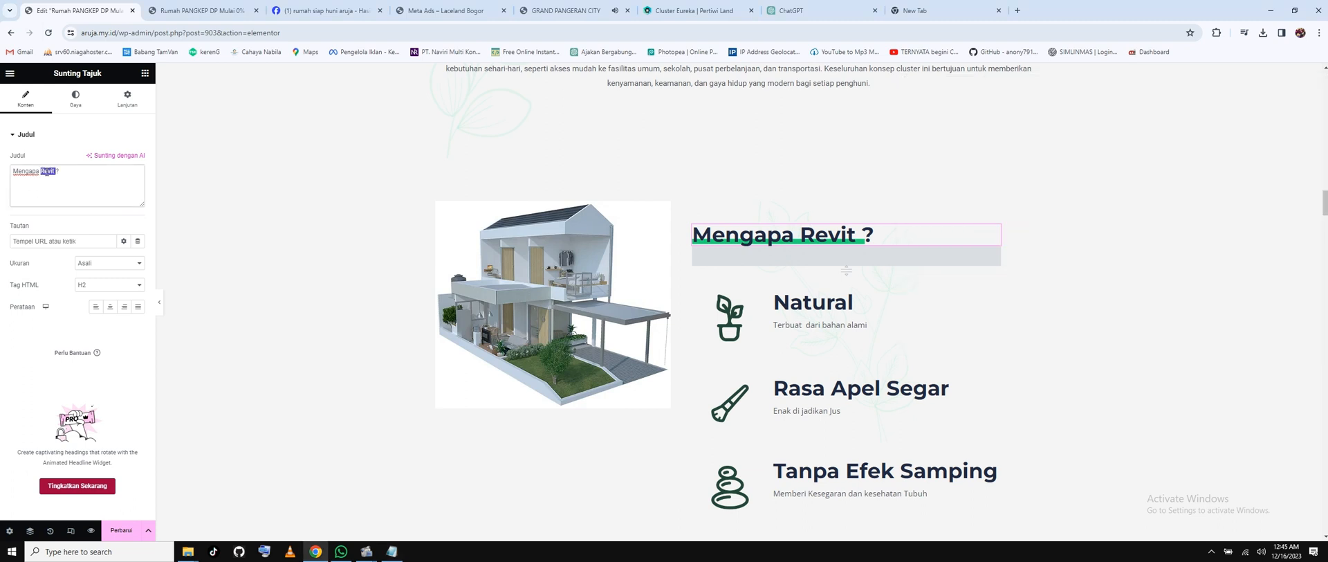
text(H)
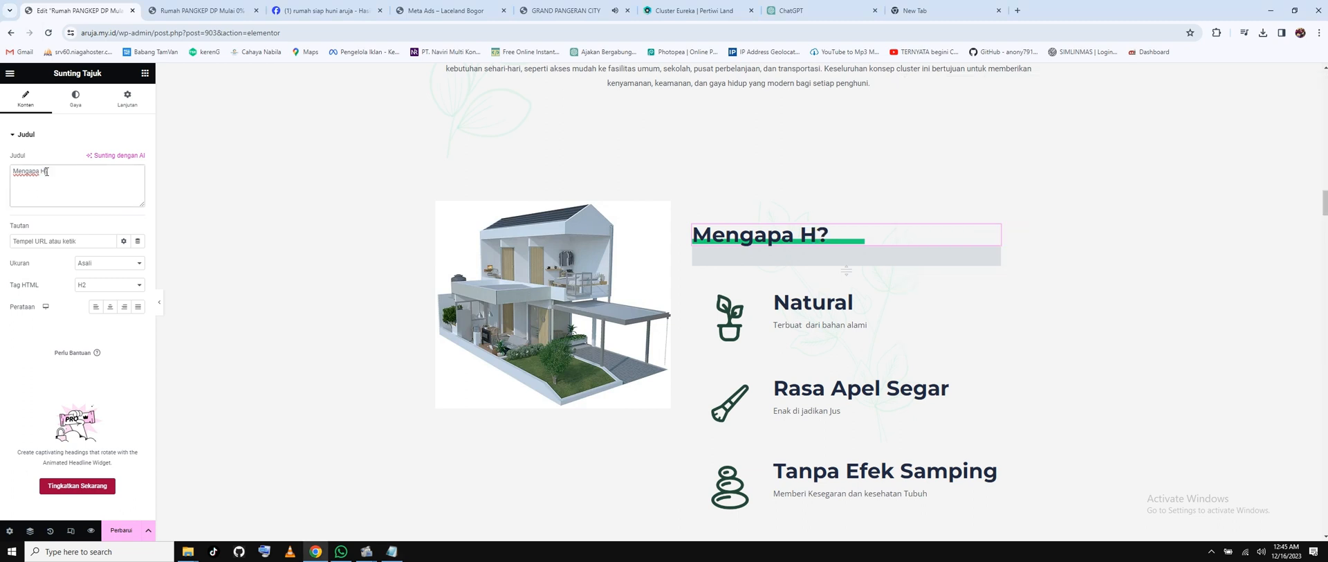
text(A)
key(BackSpace)
text(arus )
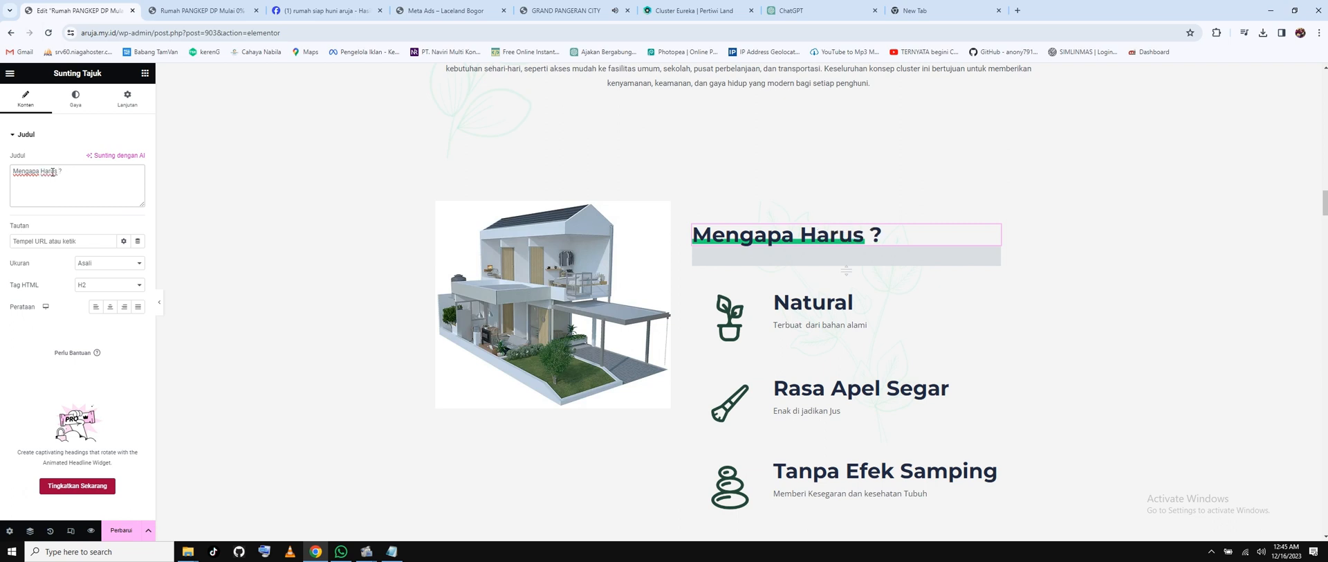
text(CCLUSTER A)
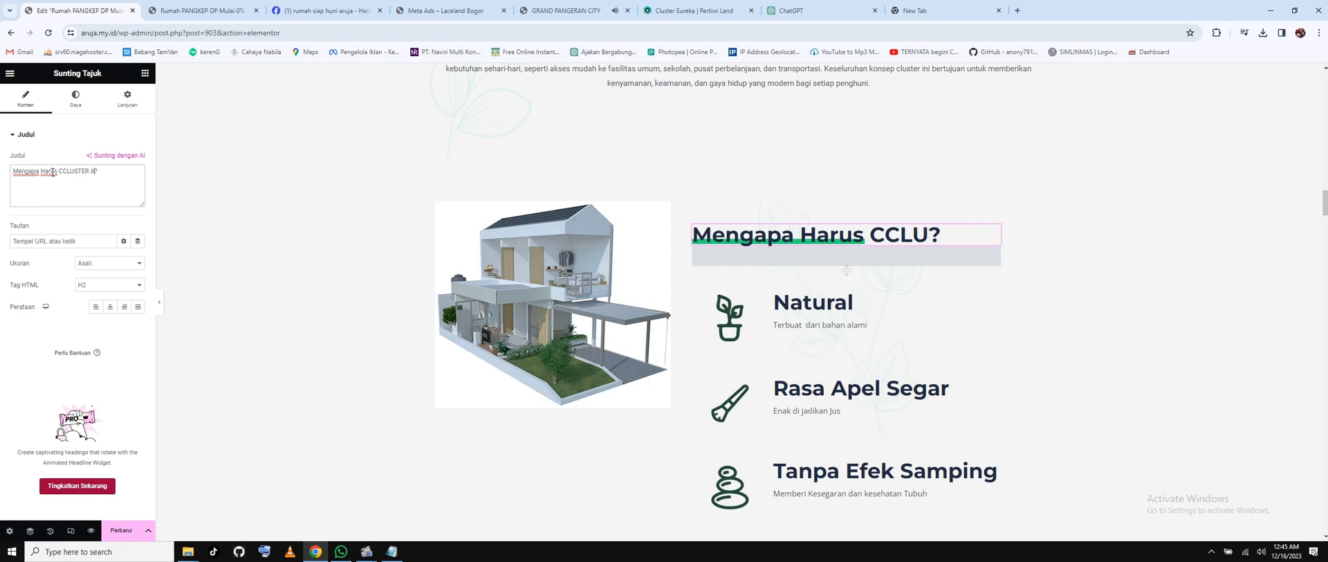
text(RUJA)
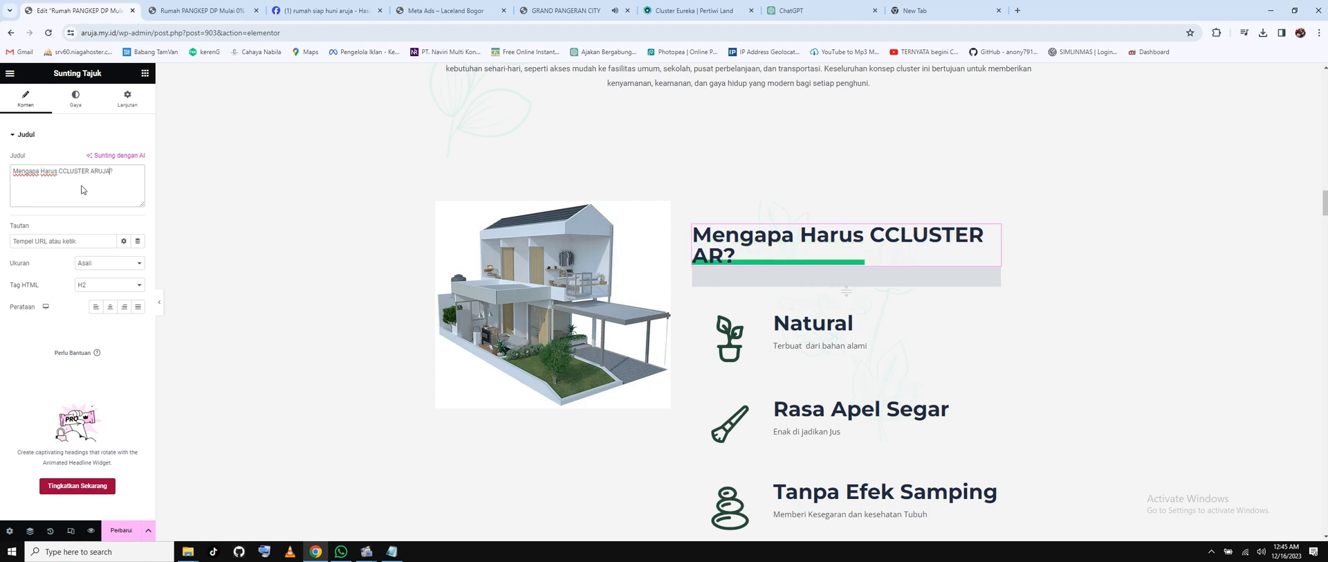
click(64, 171)
key(BackSpace)
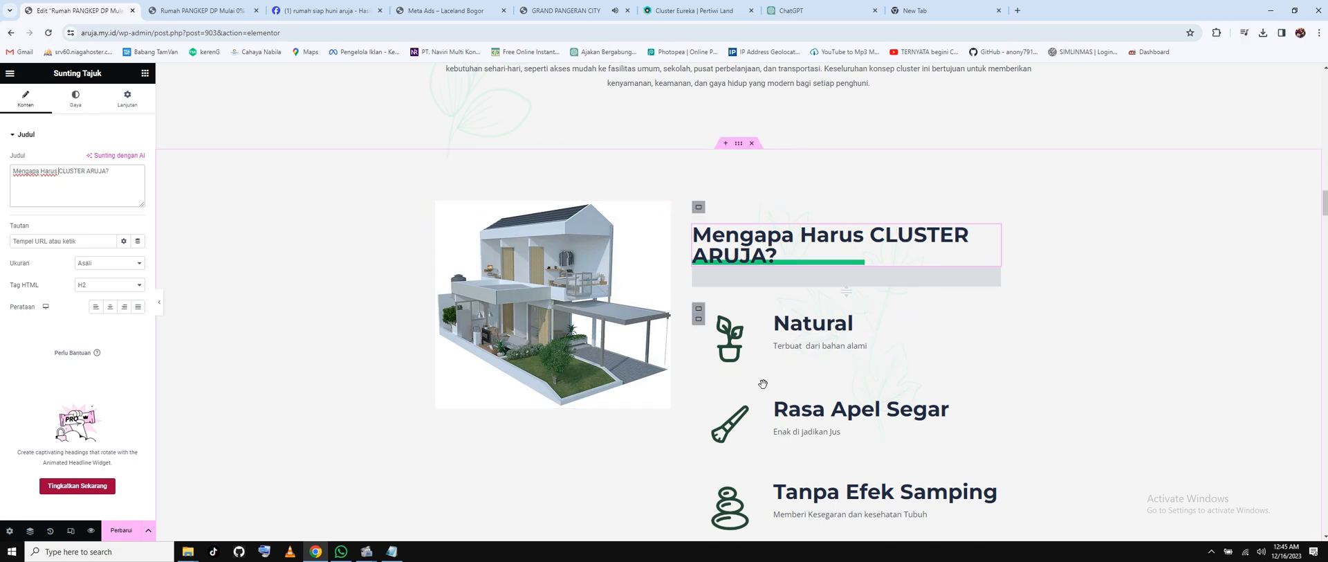
Select the 'Natural' feature heading text for editing.
scroll(823, 320, down, 1)
scroll(823, 319, down, 1)
scroll(926, 209, up, 2)
click(836, 326)
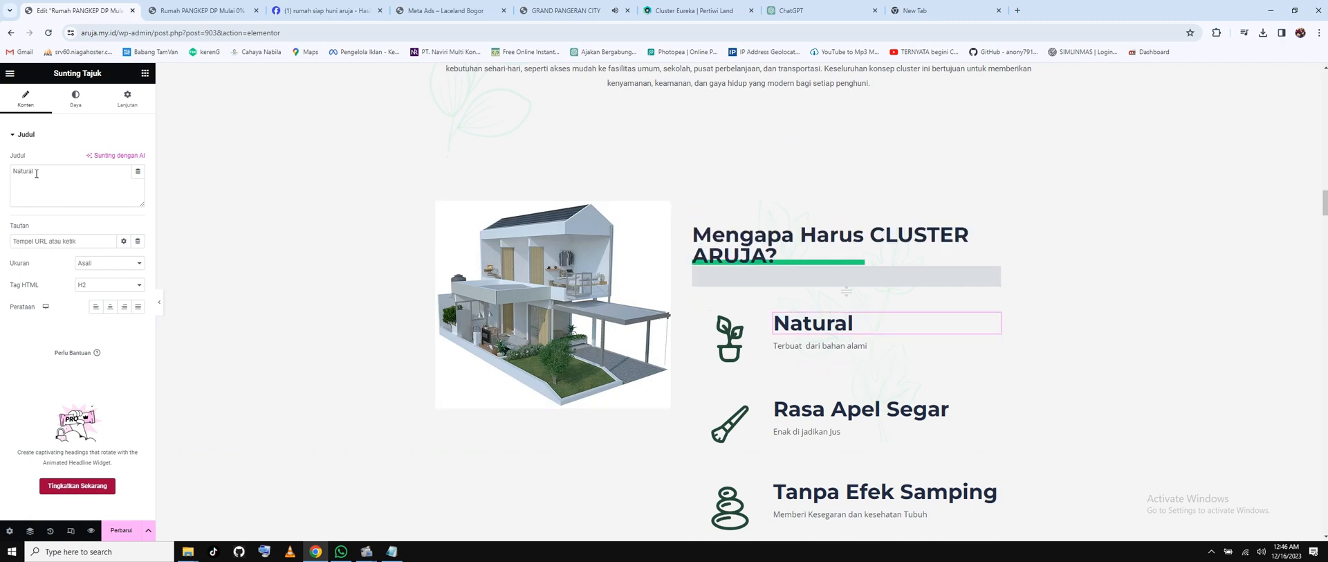
drag(34, 171, 10, 172)
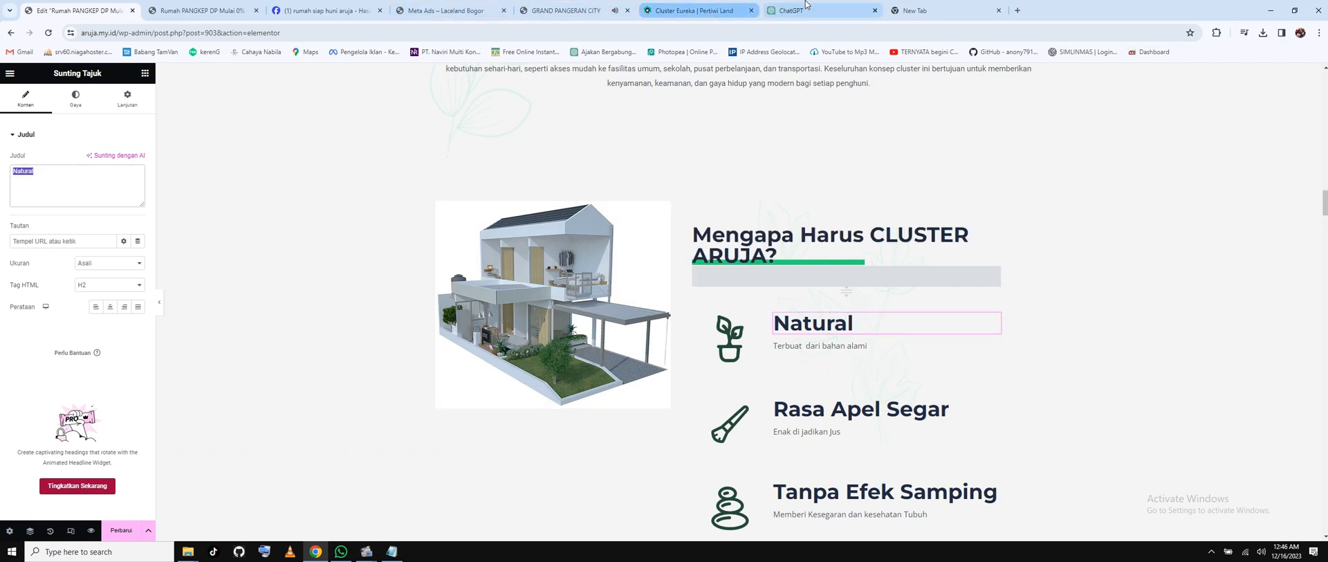
Look over the 'Alasan Kenapa' reasons list on the Grand Pangeran City page.
click(727, 11)
scroll(642, 236, down, 8)
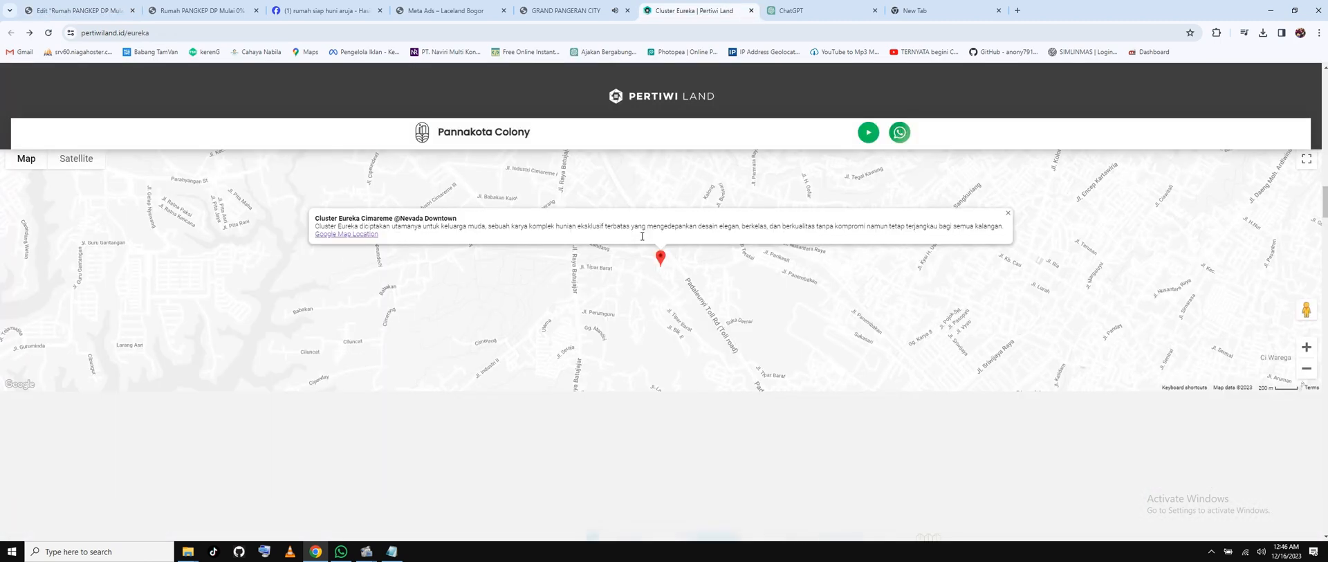
click(564, 11)
scroll(608, 237, down, 1)
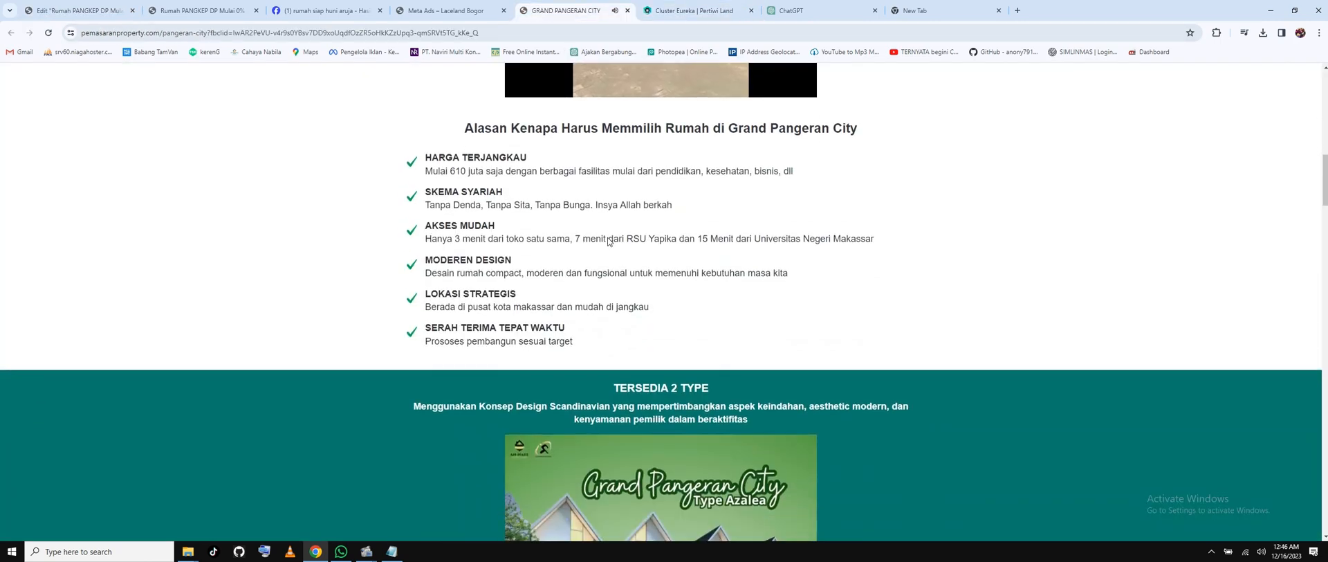
scroll(608, 237, up, 1)
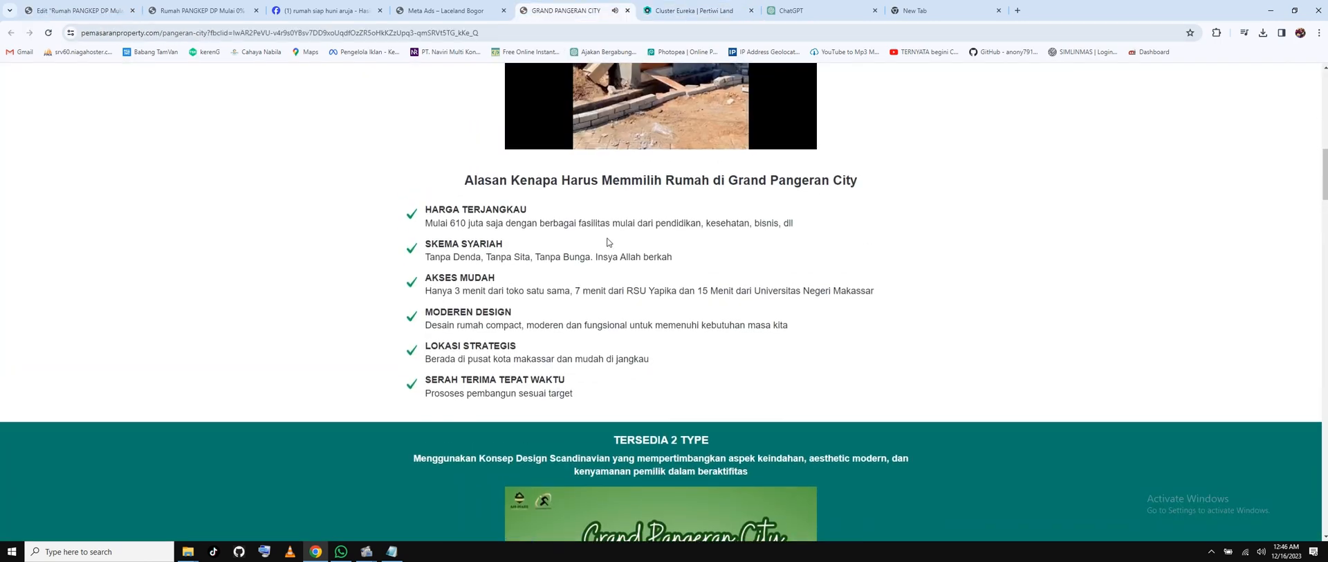
drag(475, 179, 696, 182)
click(659, 251)
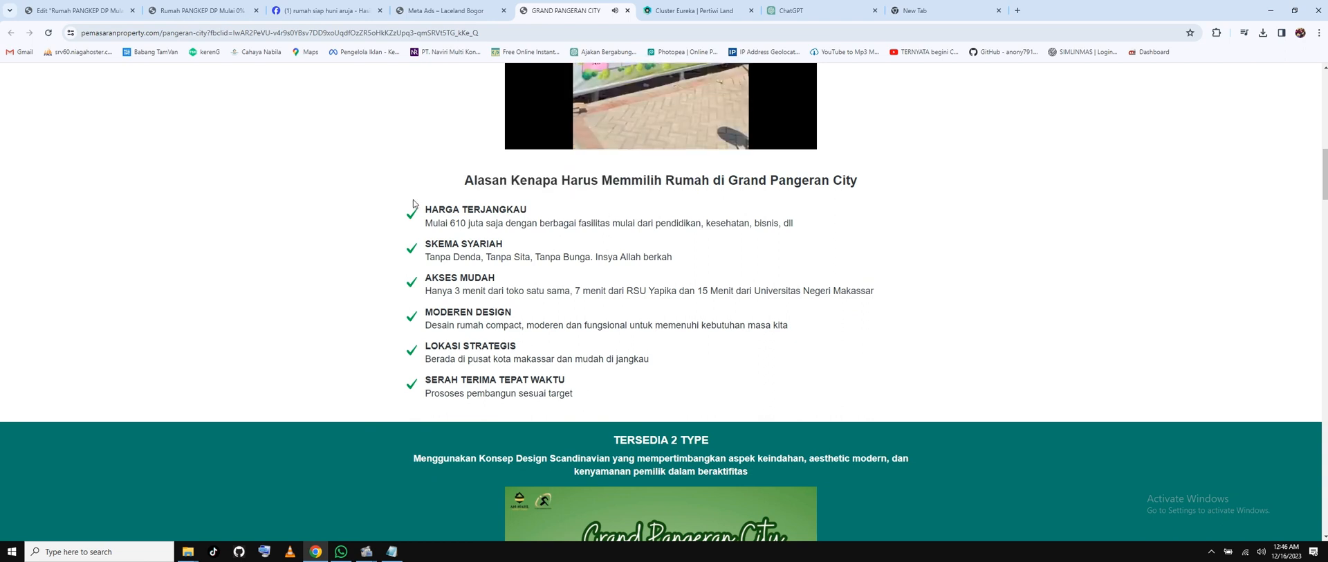
drag(431, 209, 535, 222)
click(519, 268)
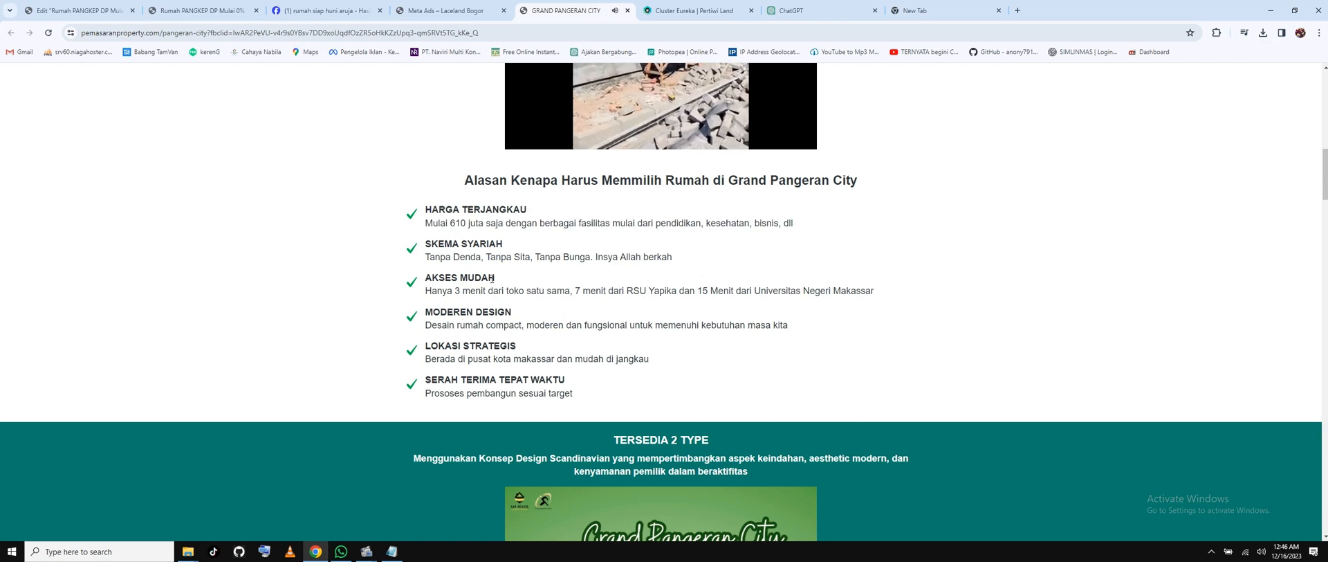
drag(453, 211, 518, 392)
drag(604, 359, 443, 210)
scroll(655, 295, up, 3)
scroll(655, 295, down, 8)
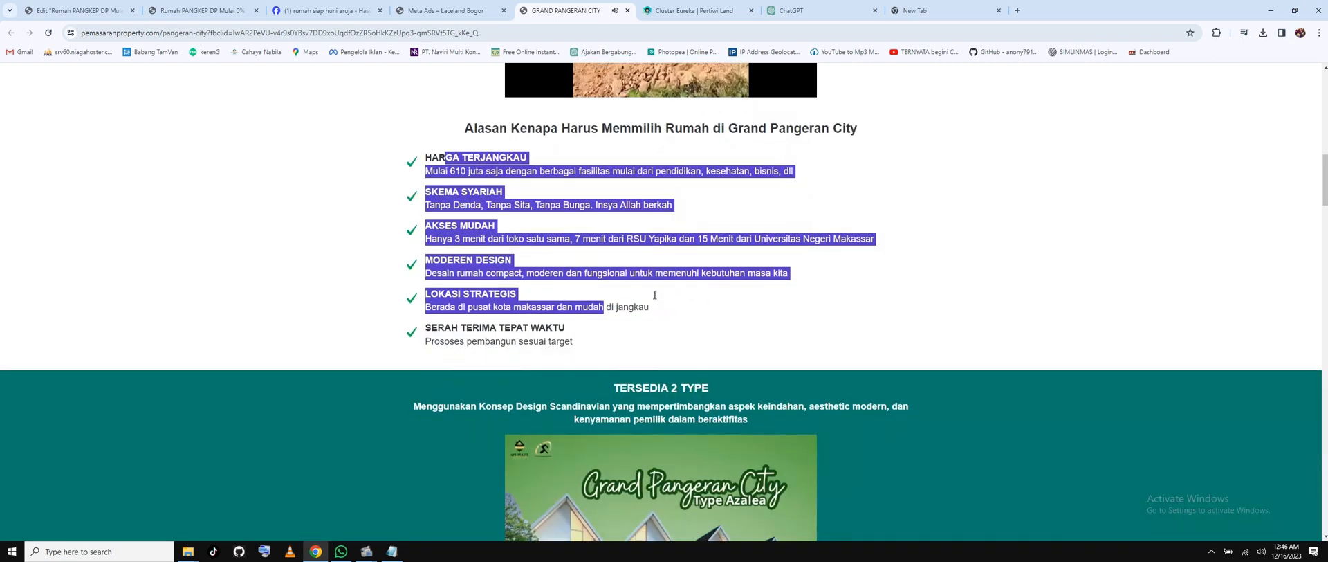
scroll(655, 295, up, 4)
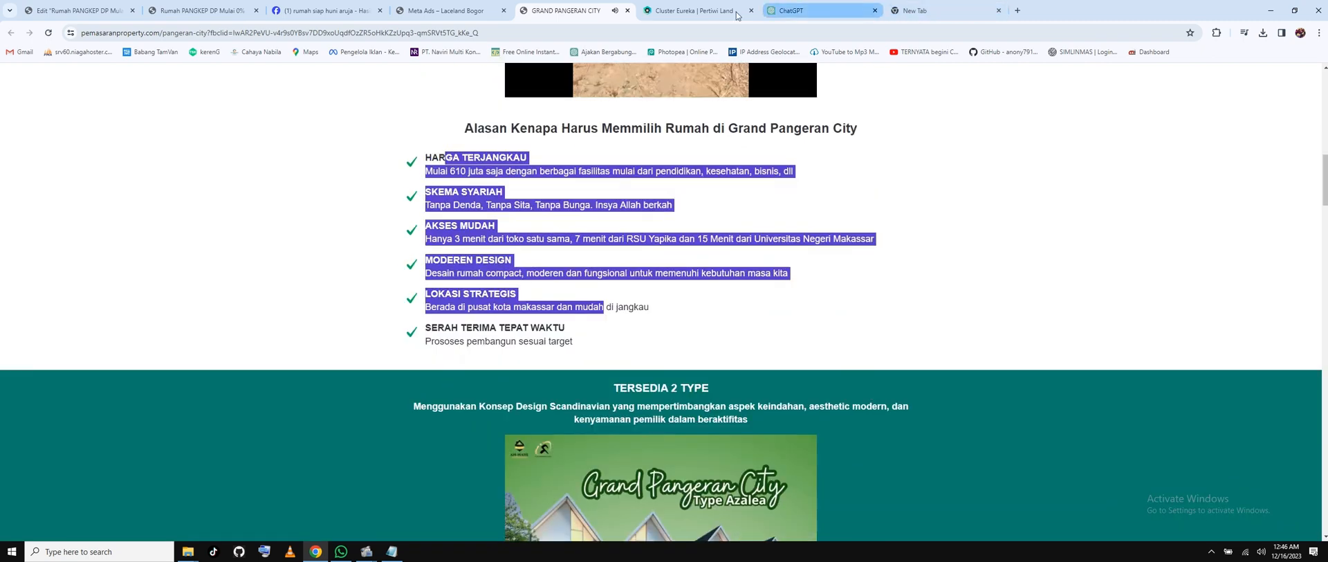
Copy the first 'Kenapa harus memilih Eureka ?' paragraph from the Cluster Eureka page.
click(695, 10)
scroll(552, 364, up, 8)
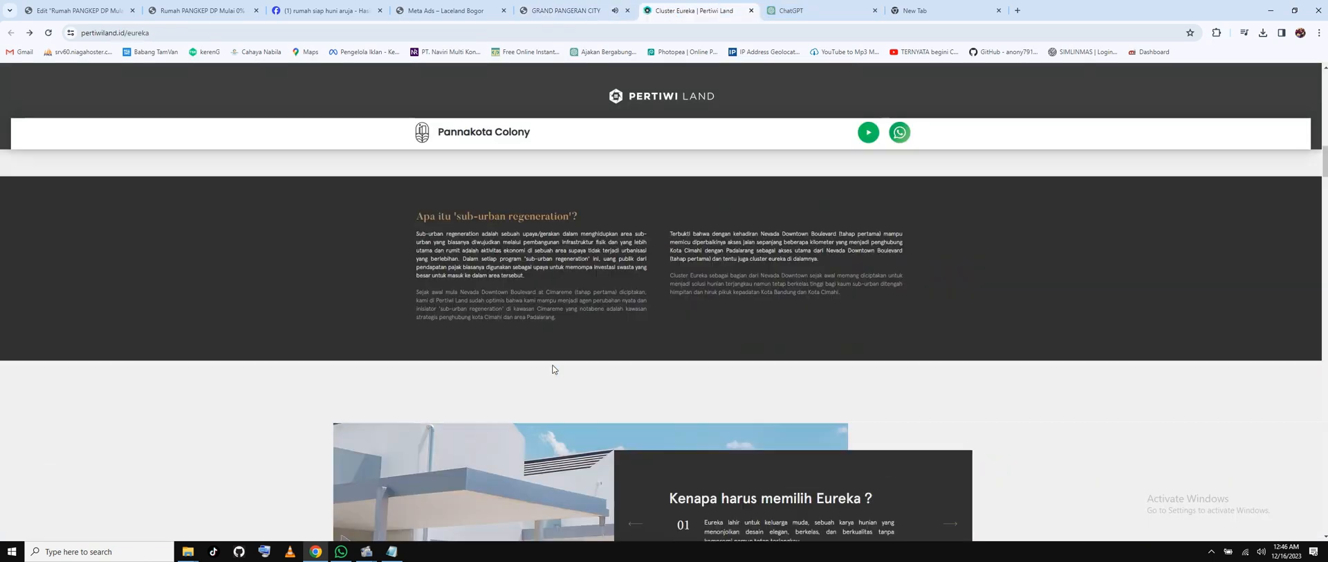
scroll(552, 364, down, 4)
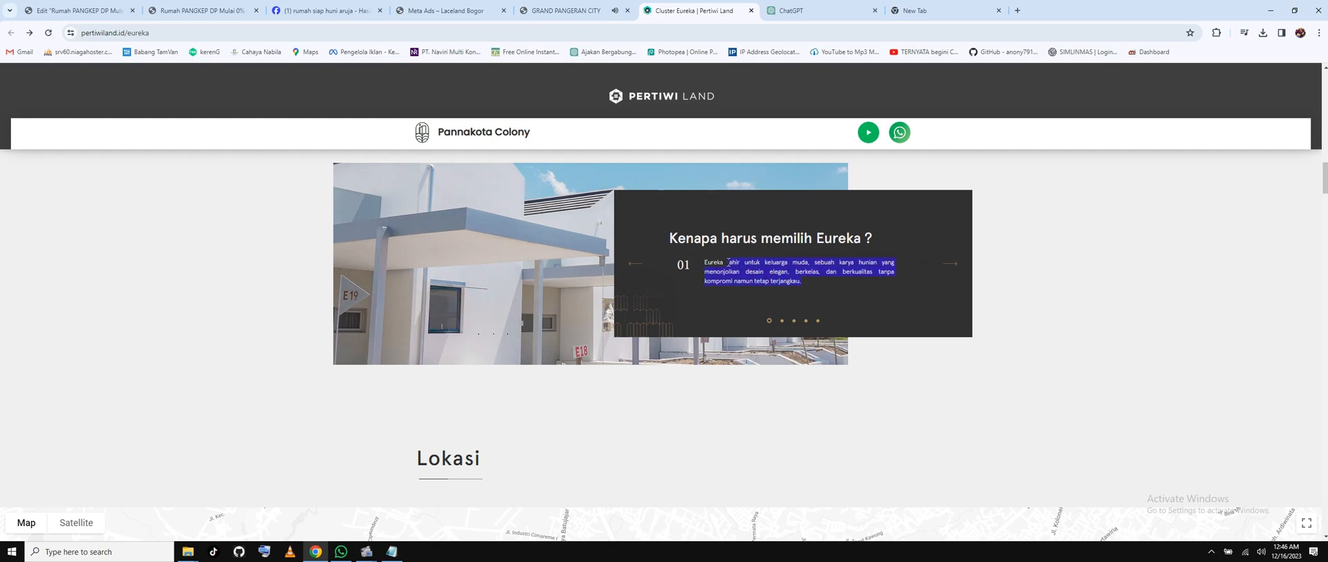
right_click(727, 263)
click(757, 274)
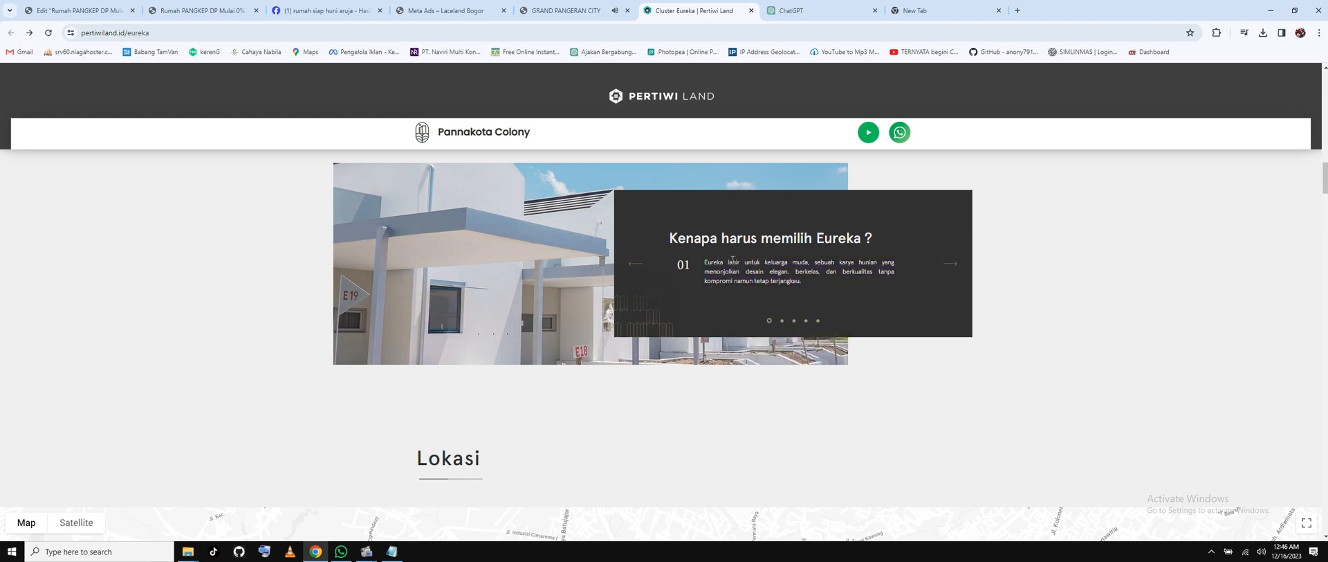
drag(797, 275, 803, 282)
right_click(778, 275)
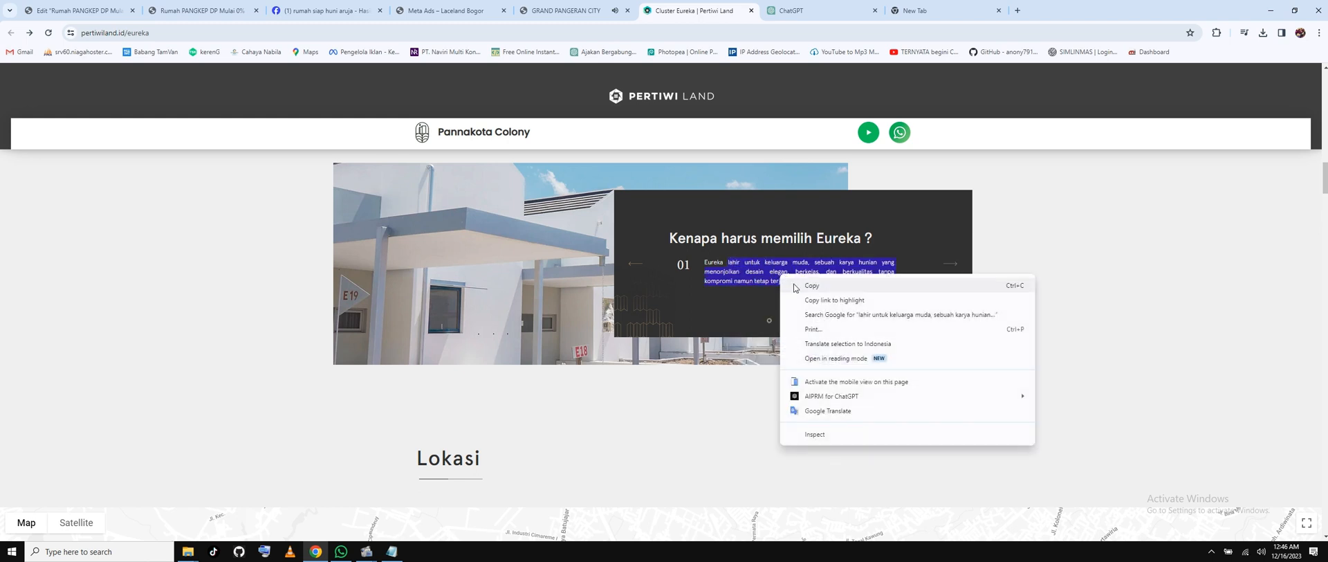
click(802, 281)
key(ctrl+1)
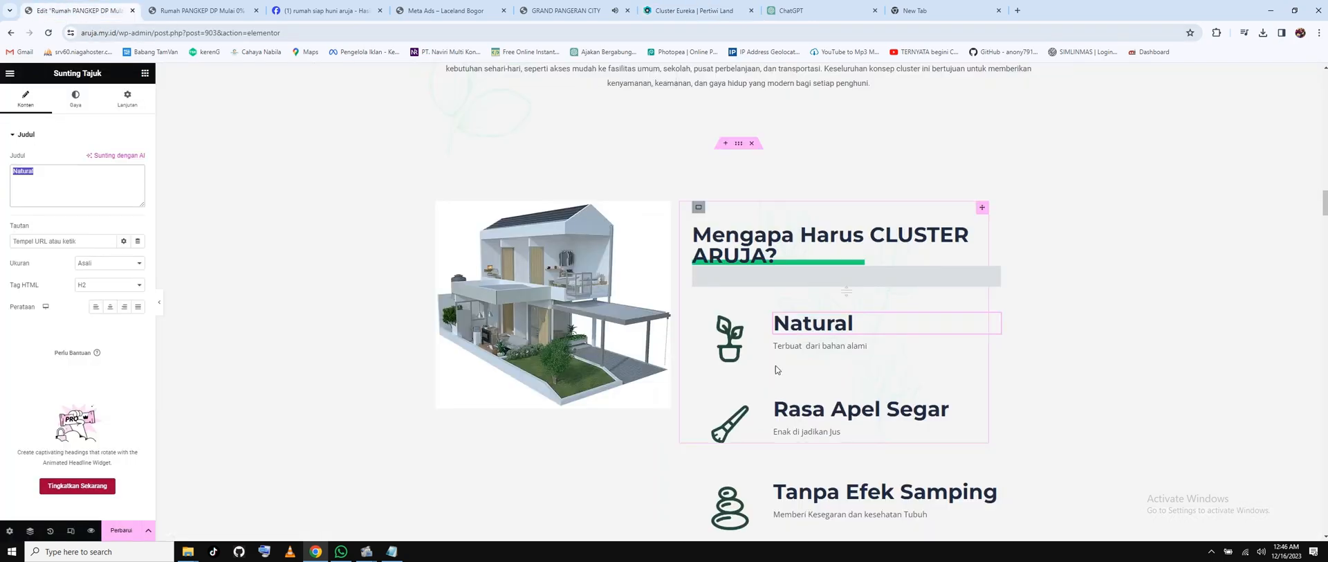
Replace the Natural description with 'Cluster Aruja' followed by the pasted Eureka sentence.
click(806, 346)
key(ctrl+a)
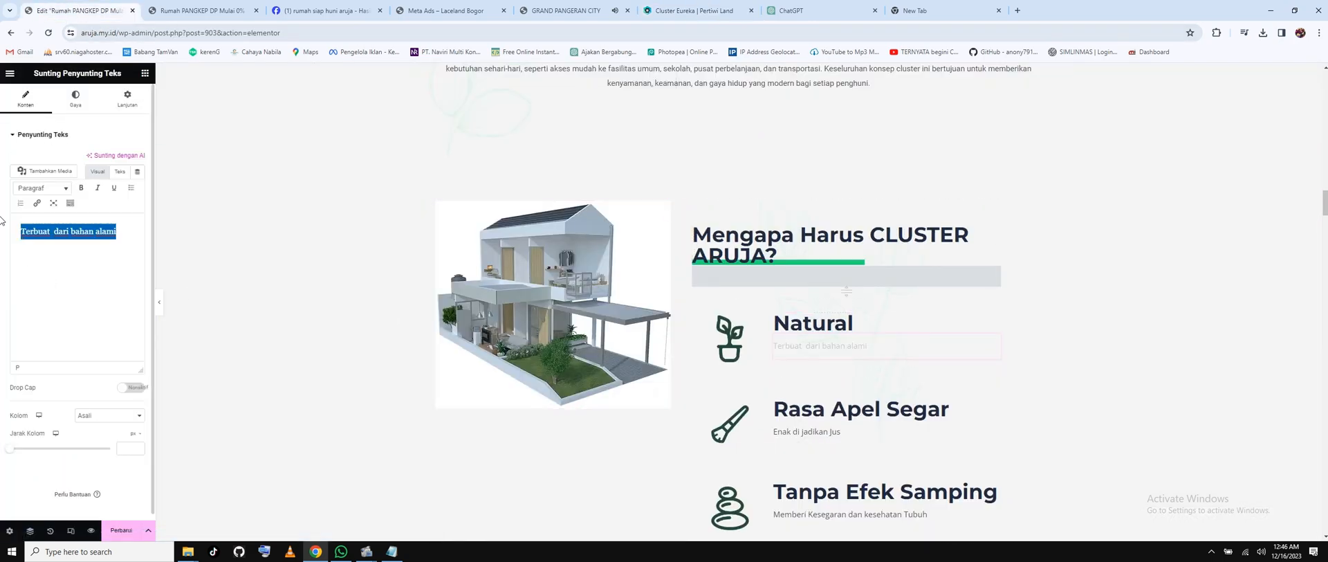
text(C)
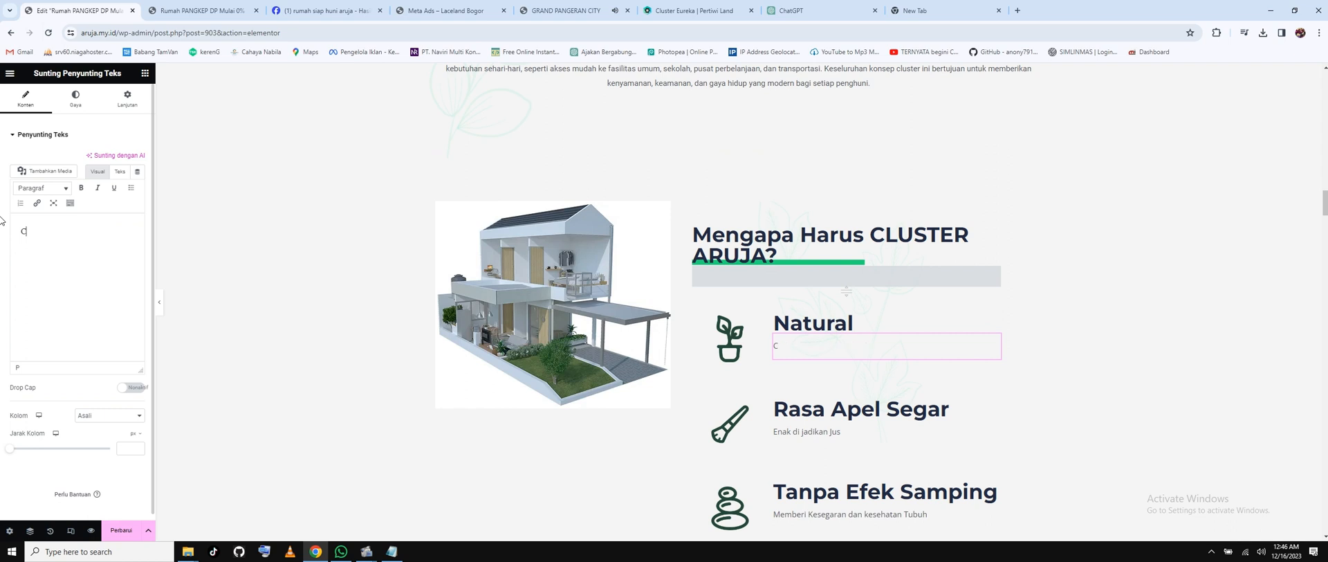
text(luster Aruja)
key(ctrl+v)
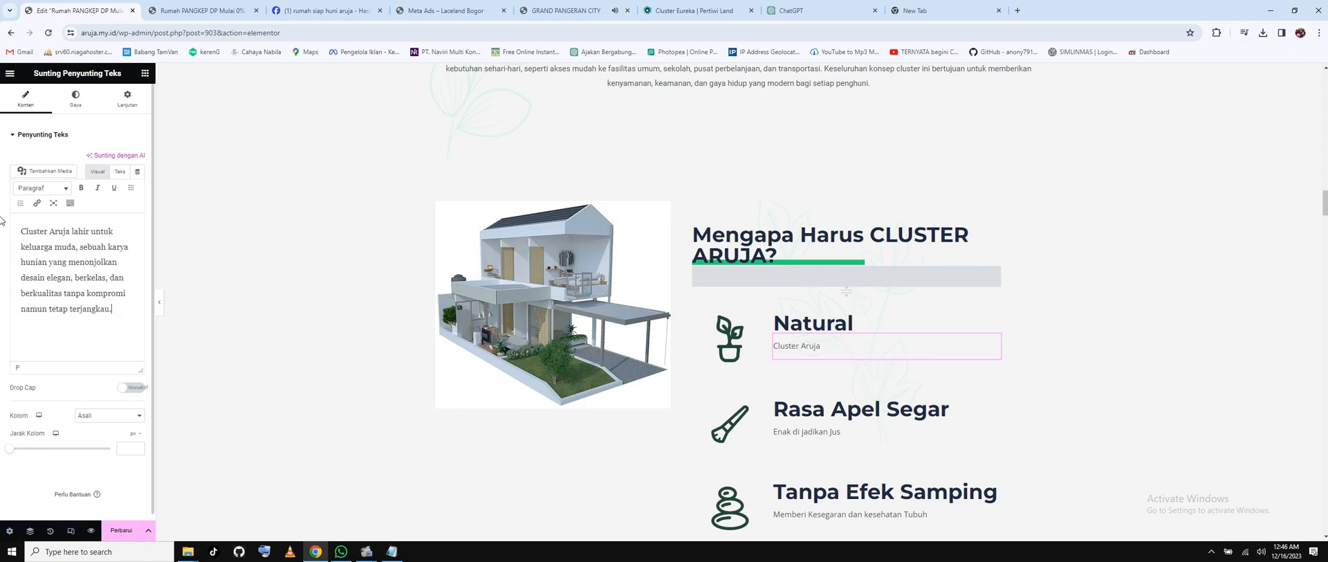
scroll(1099, 307, down, 1)
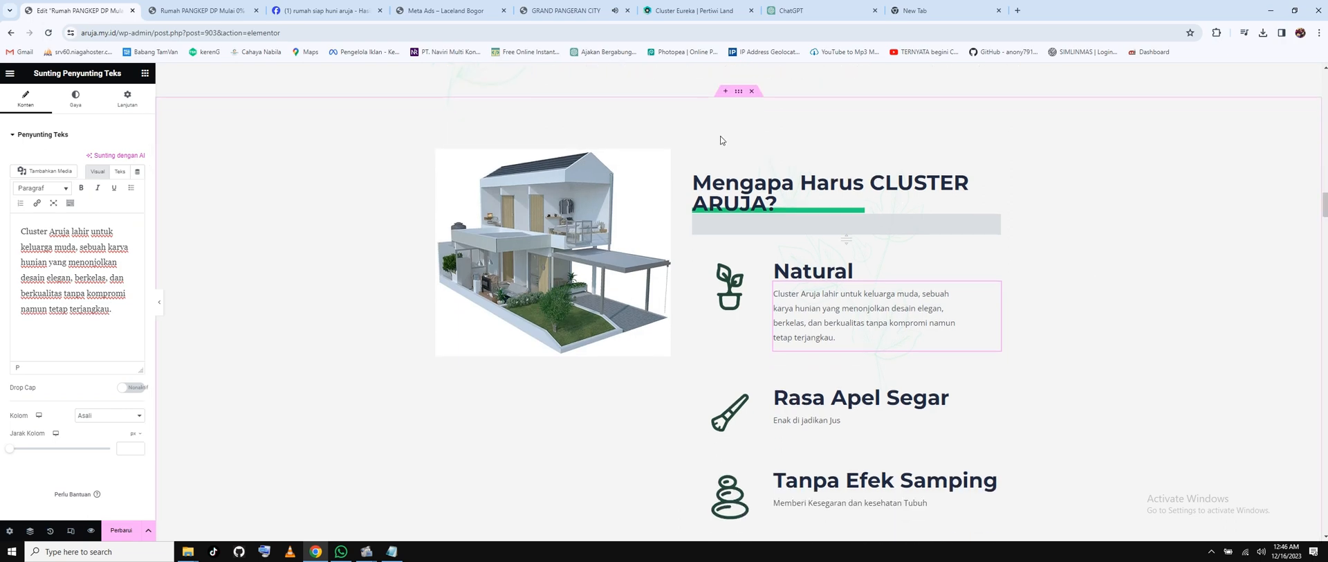
Replace the Rasa Apel Segar description with the second reason from the Eureka slider.
click(654, 5)
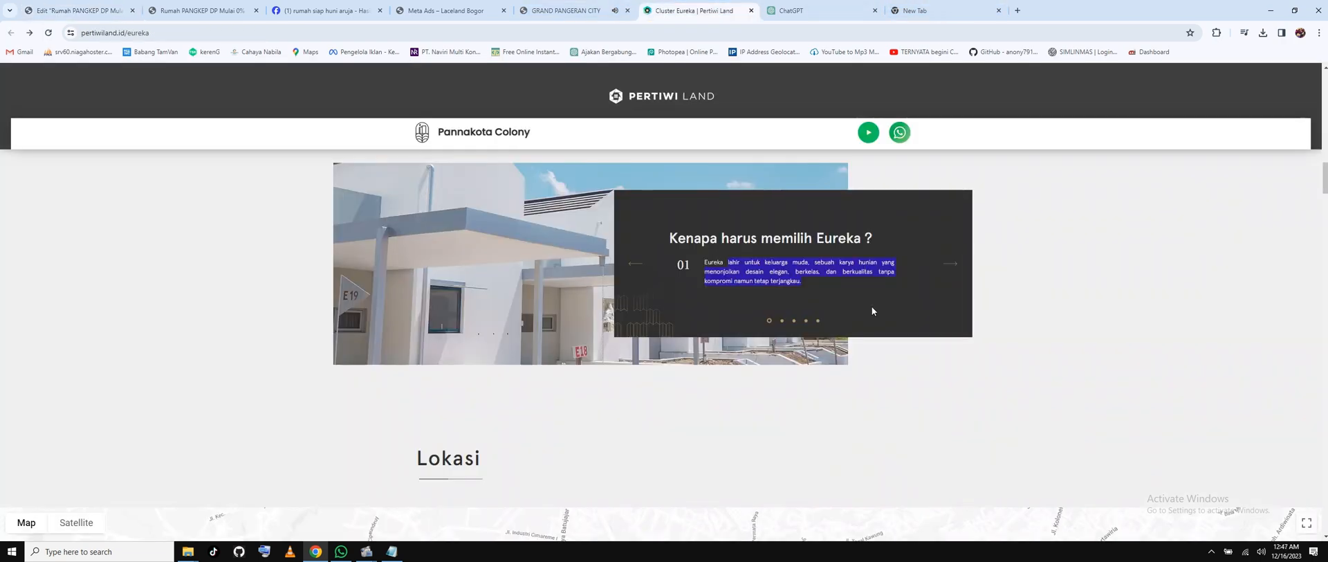
click(782, 322)
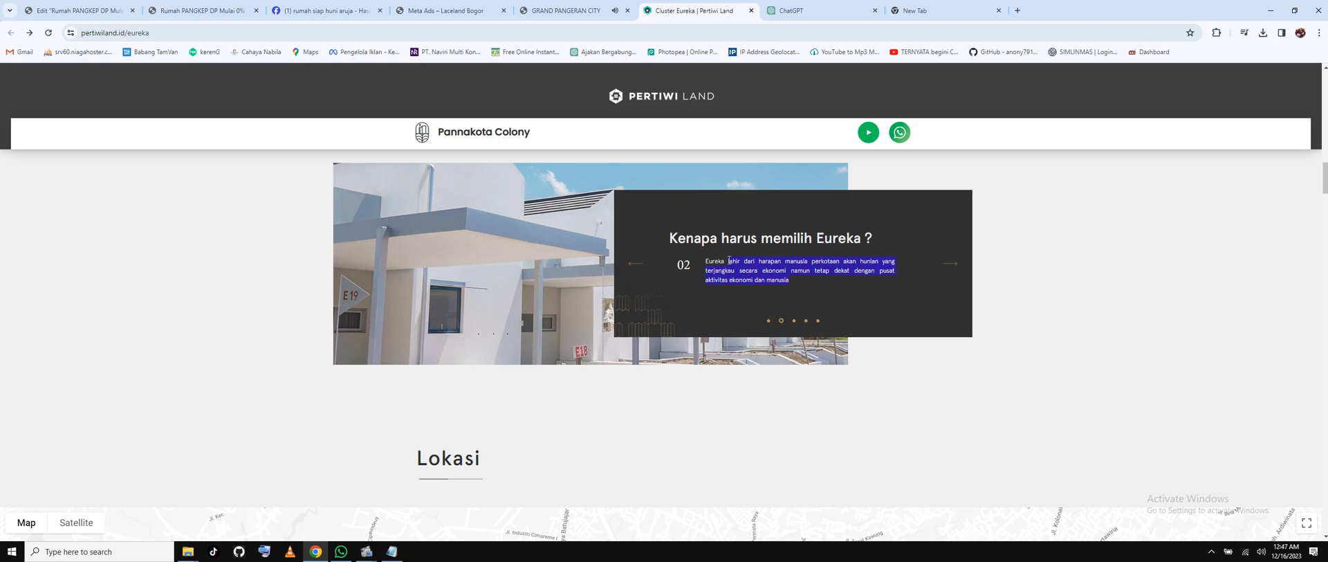
right_click(753, 271)
click(770, 278)
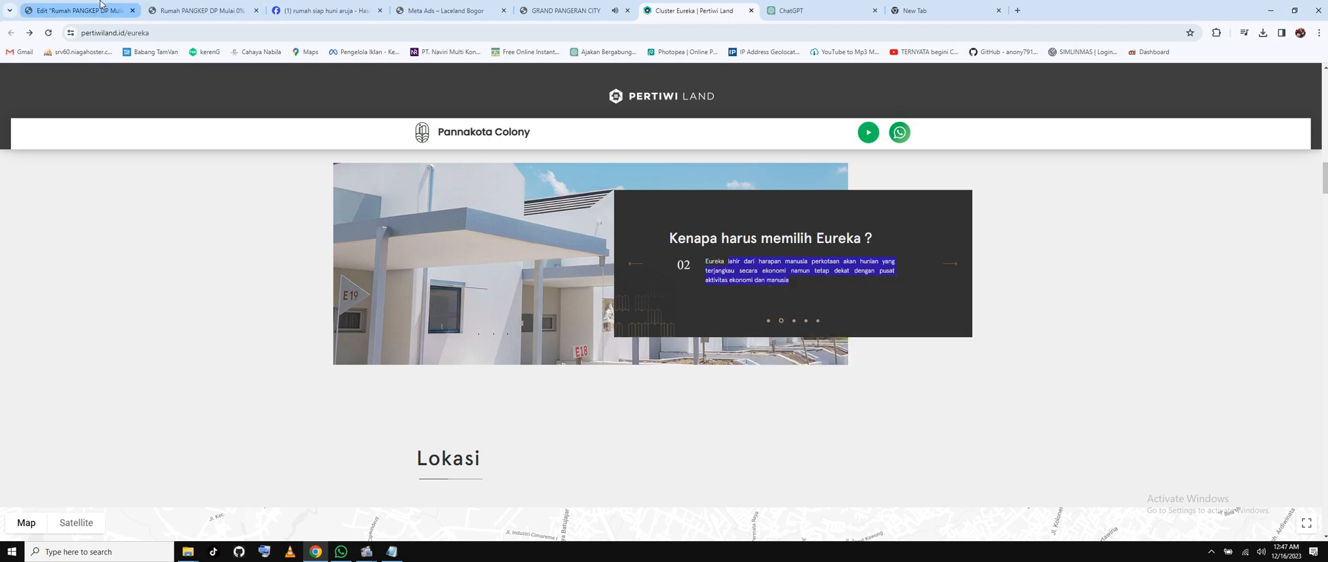
click(76, 10)
click(823, 422)
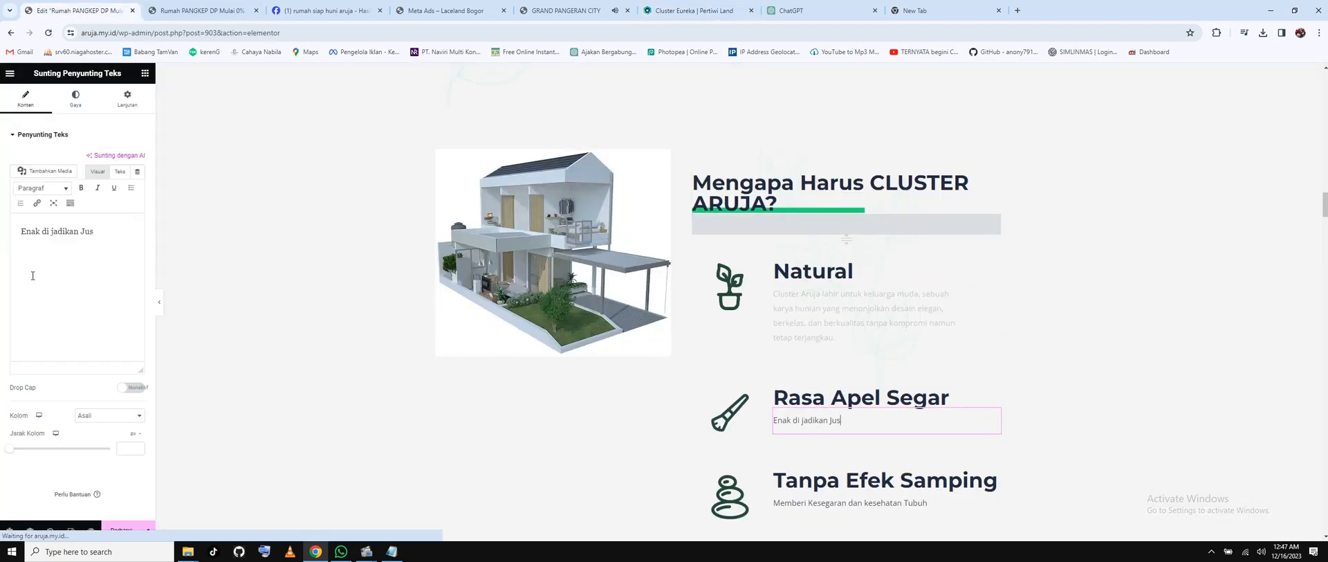
click(85, 274)
key(ctrl+a)
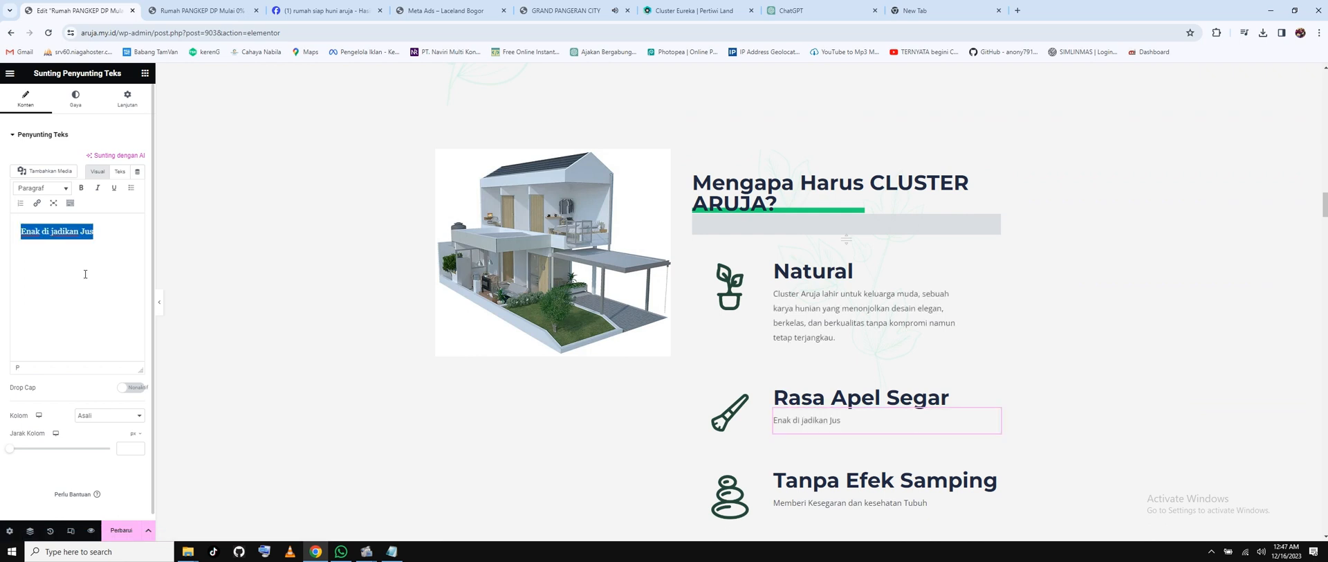
key(ctrl+v)
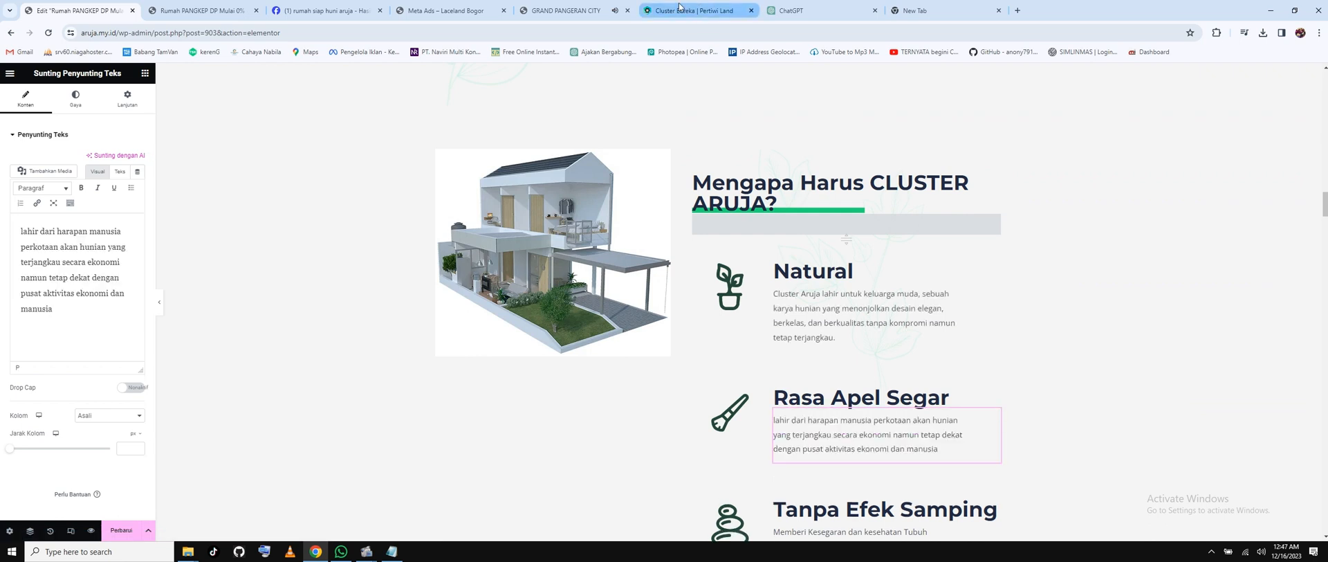
Copy the third reason text from the Cluster Eureka slider.
click(691, 11)
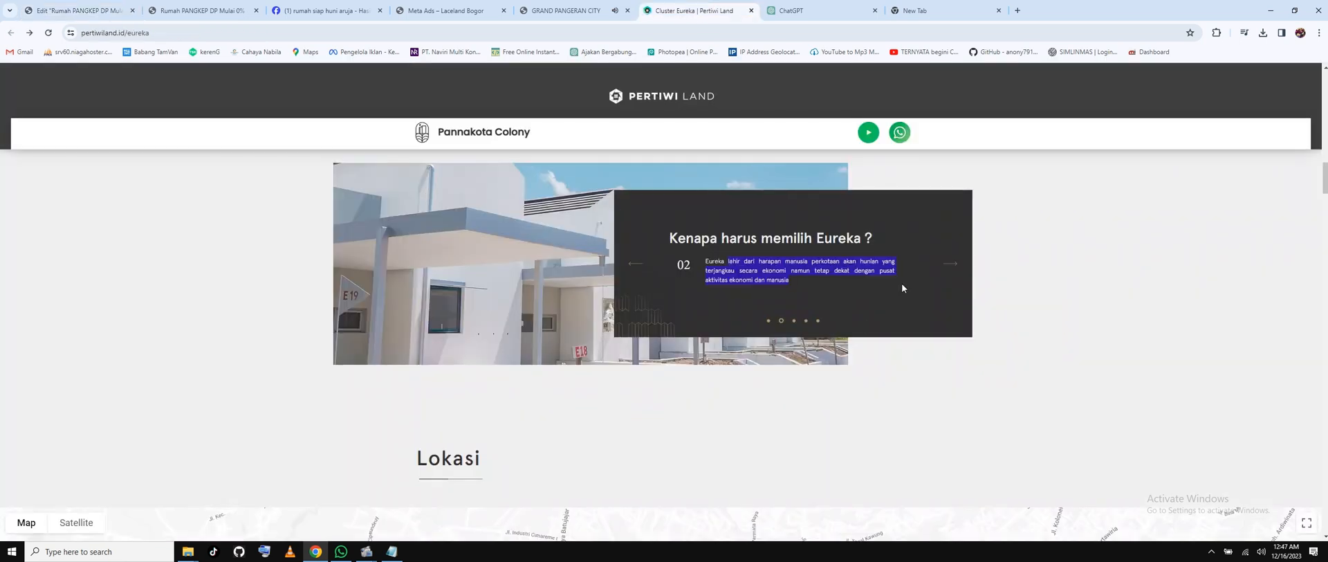
click(794, 320)
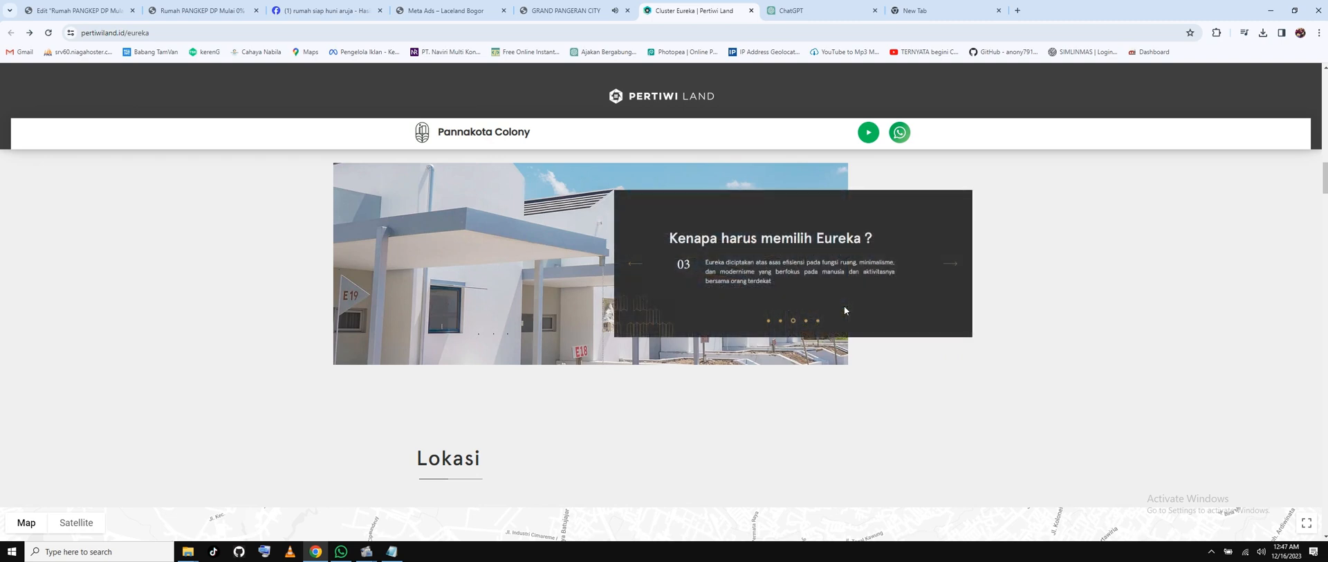
right_click(727, 264)
click(754, 269)
click(78, 11)
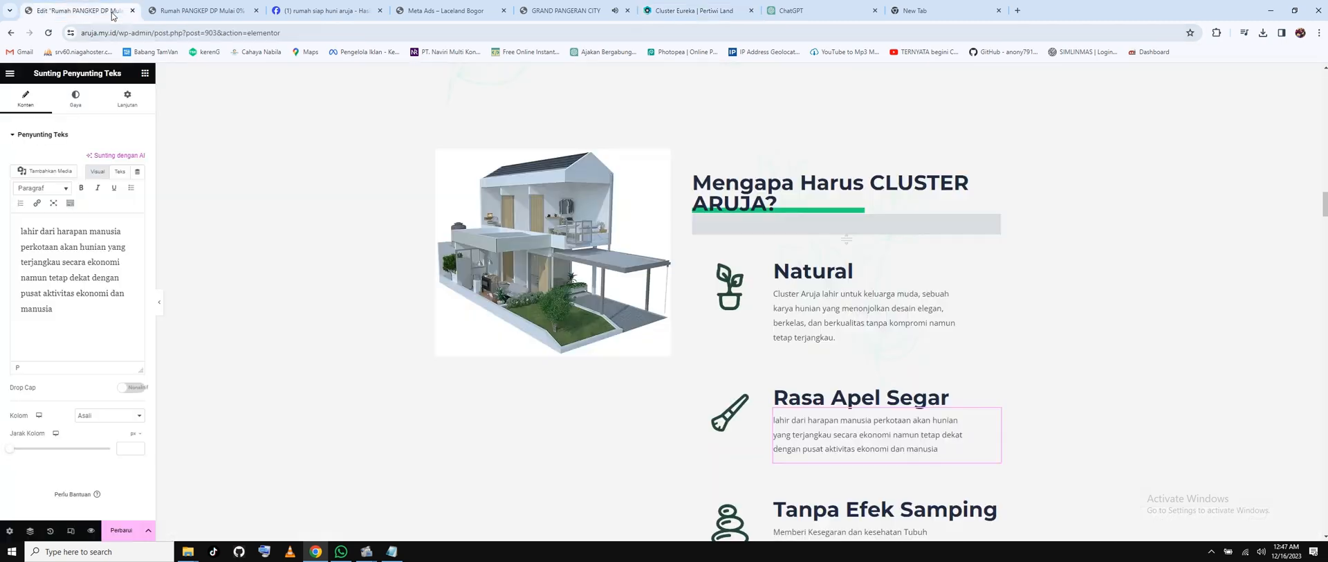
Replace the Tanpa Efek Samping description with the copied Cluster Aruja paragraph.
scroll(858, 400, down, 1)
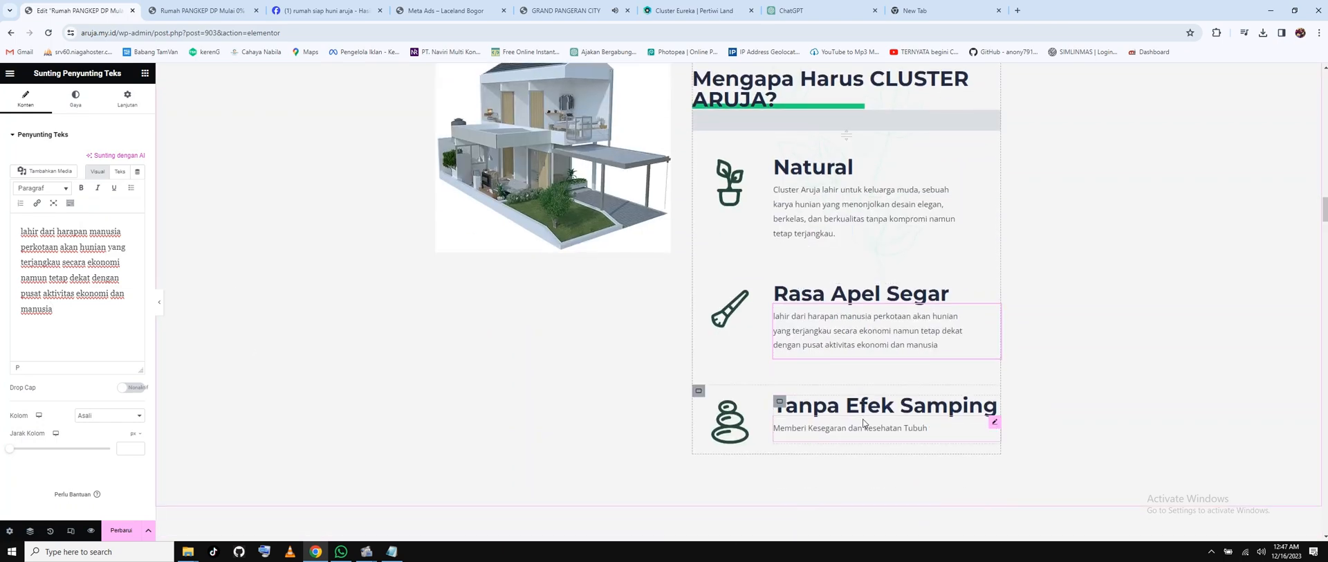
click(865, 426)
key(ctrl+a)
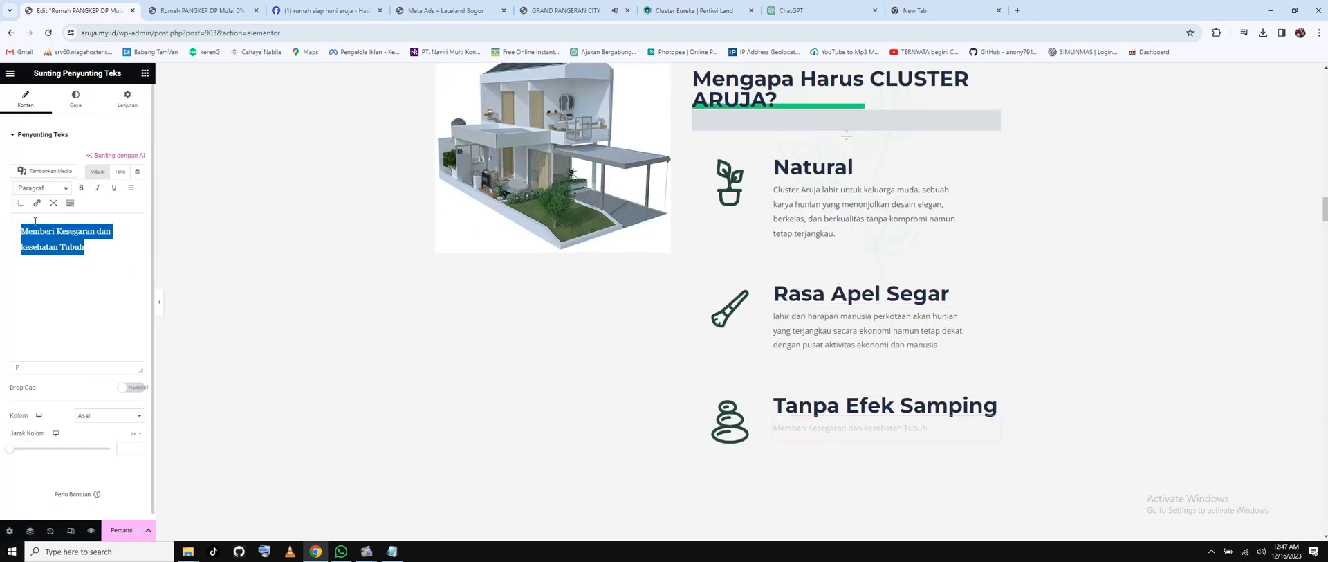
key(ctrl+v)
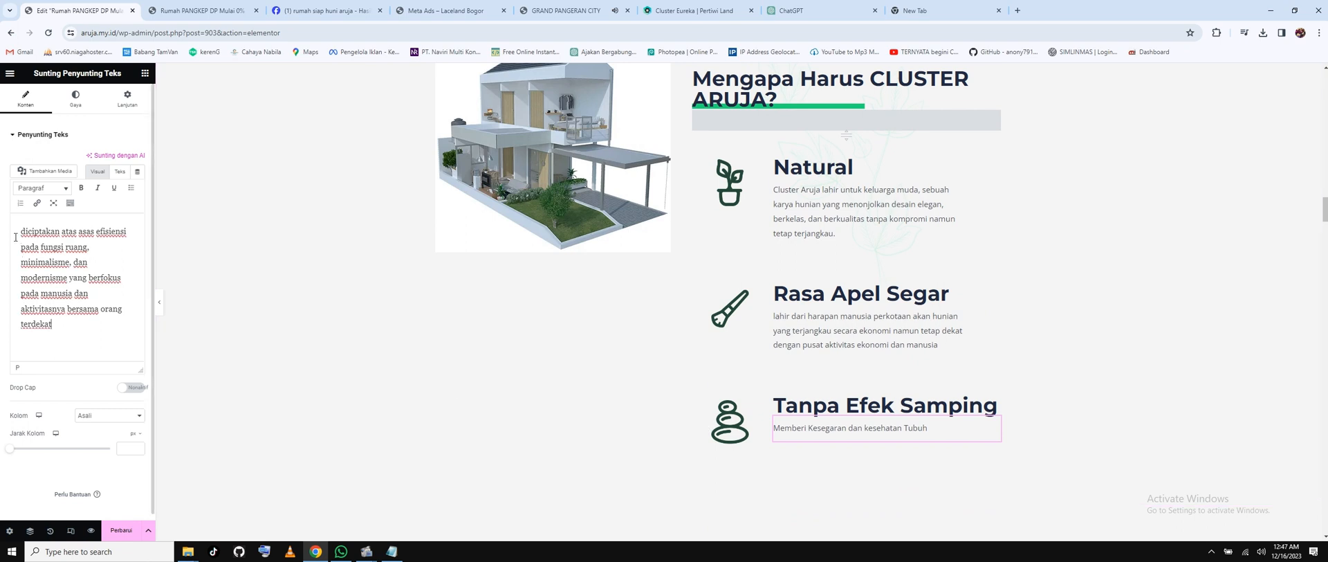
Add 'Cluster Aruja' to the start of the Rasa Apel Segar description.
text(C)
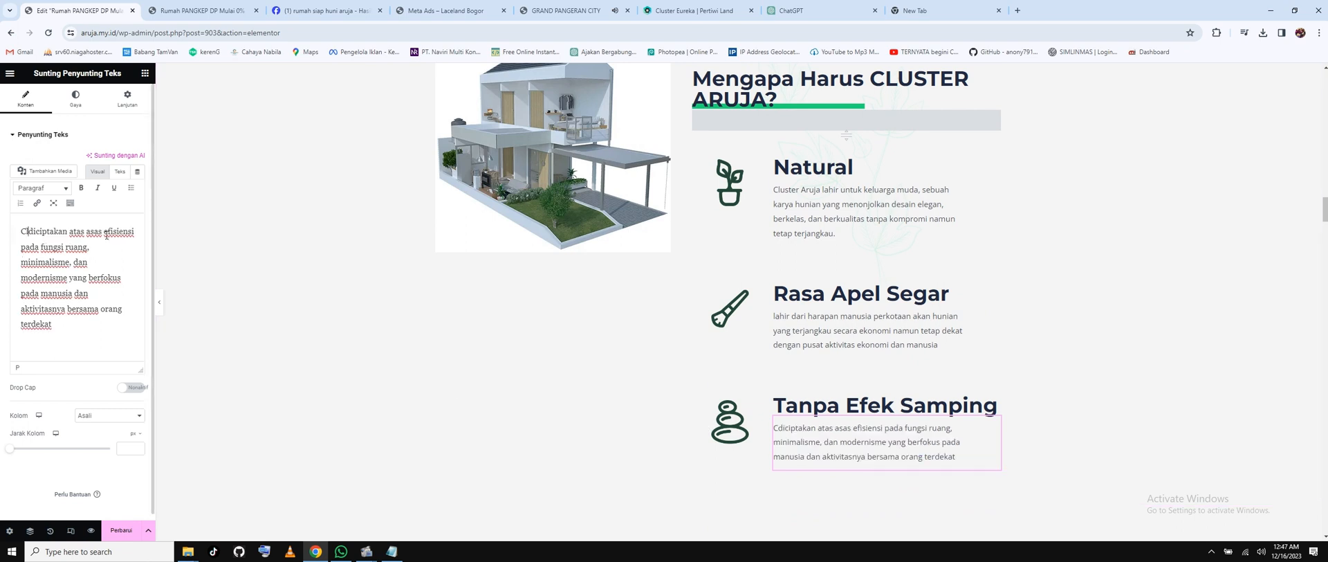
text(luster Aruja)
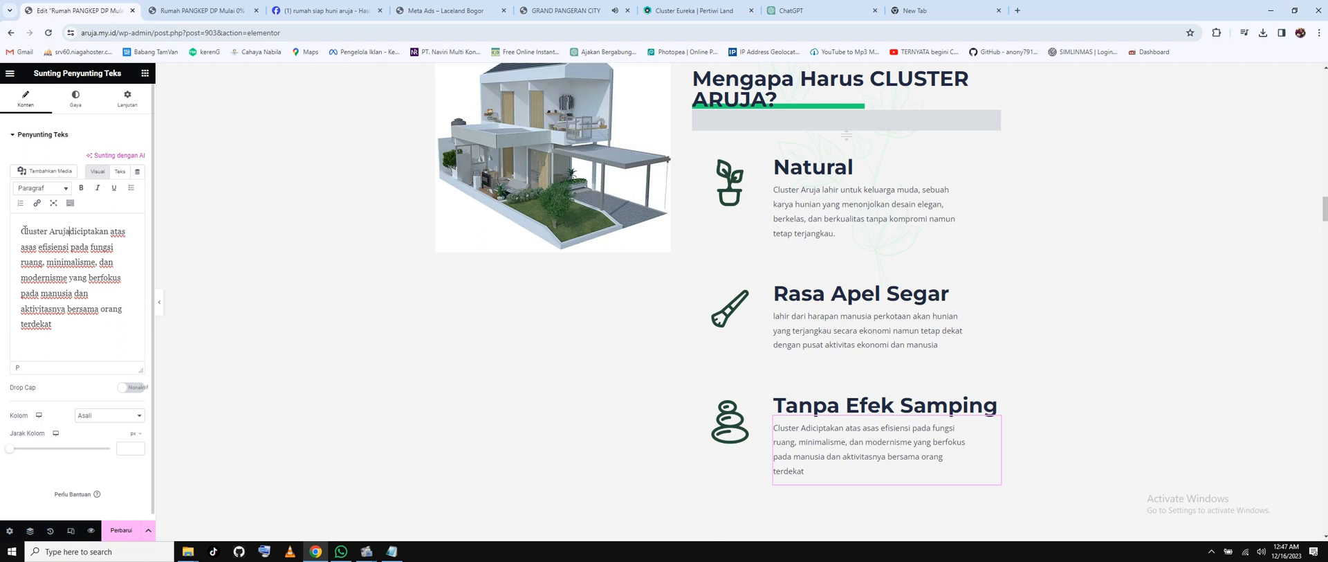
click(23, 233)
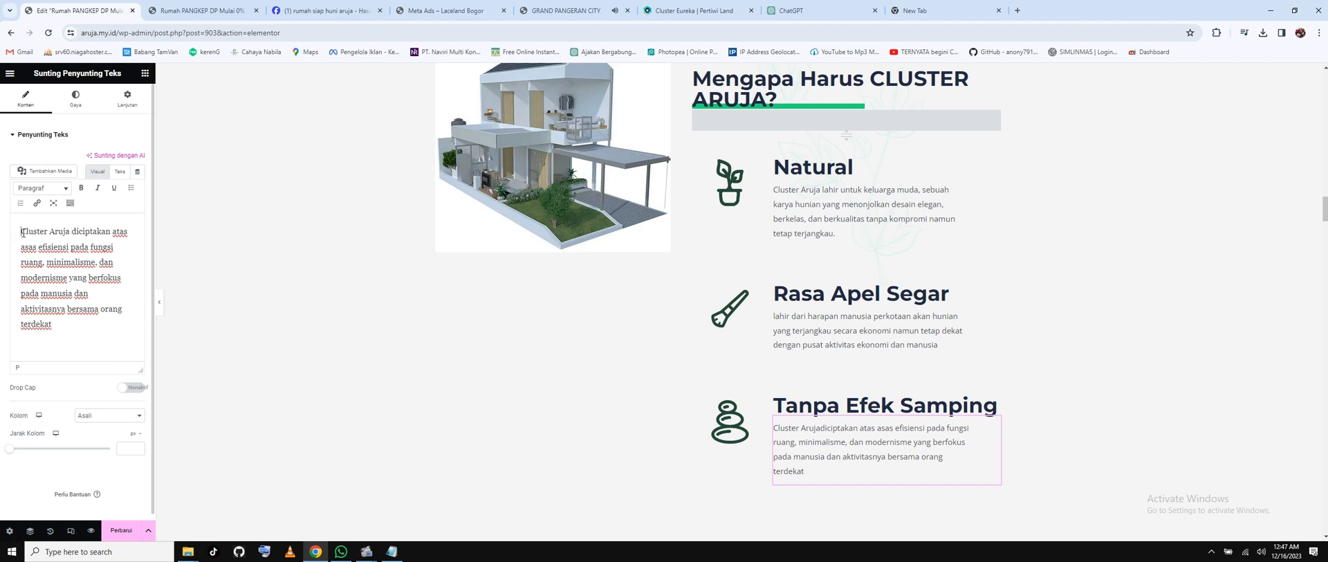
key(ctrl+shift+Right)
key(ctrl+shift+Right)
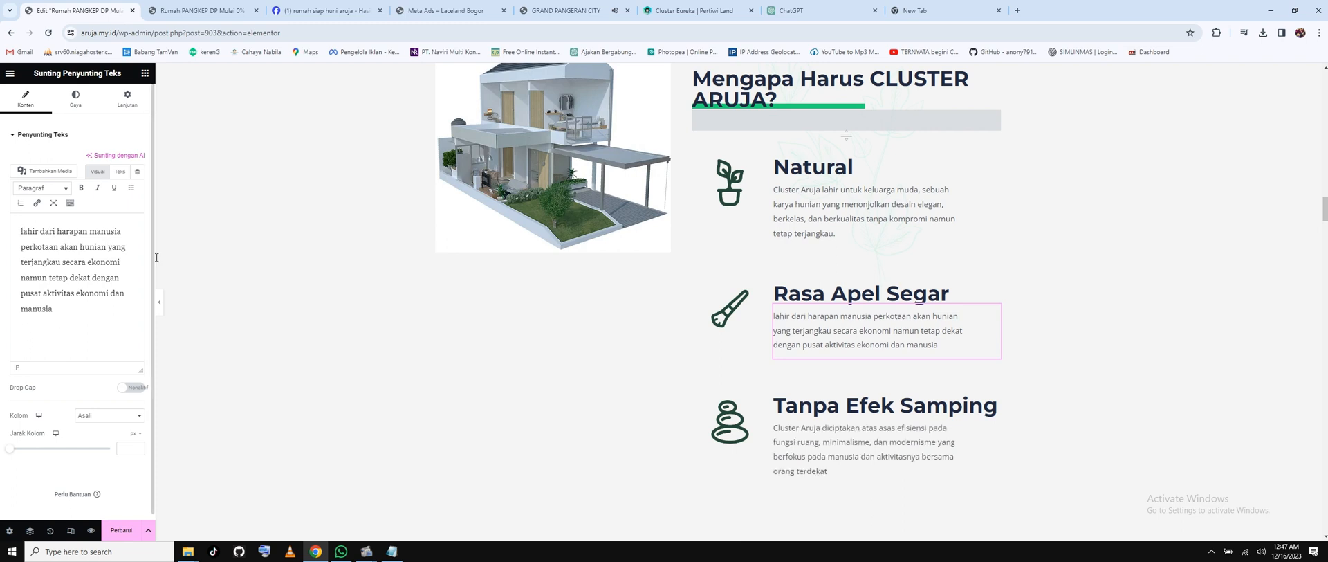
key(ctrl+v)
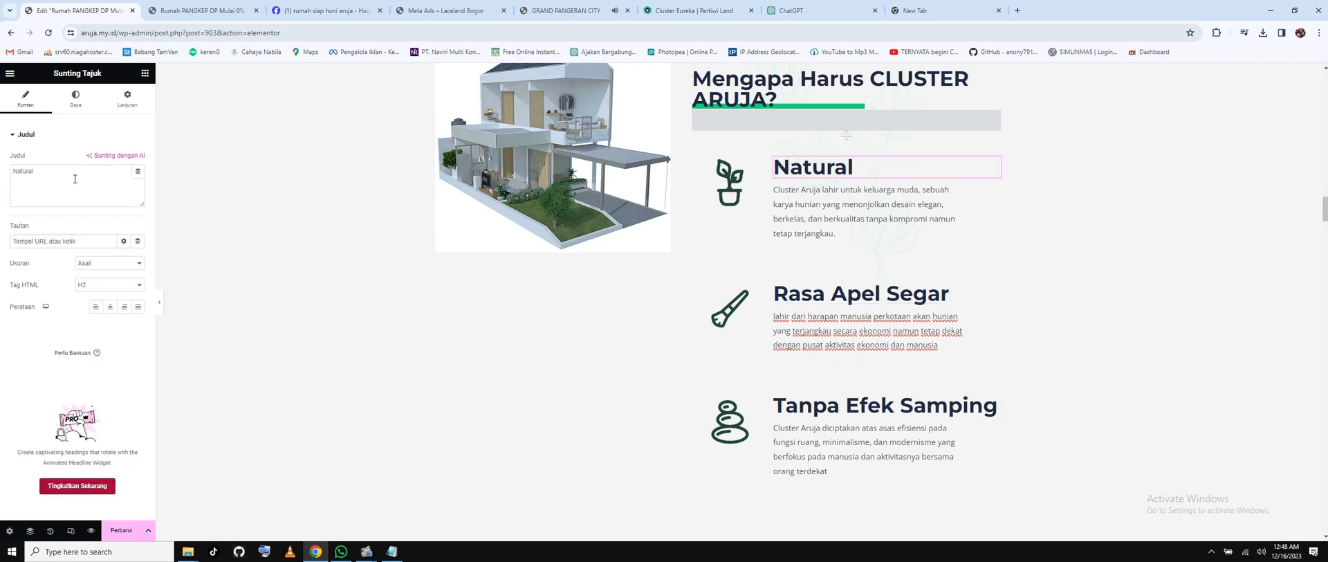
drag(75, 178, 2, 168)
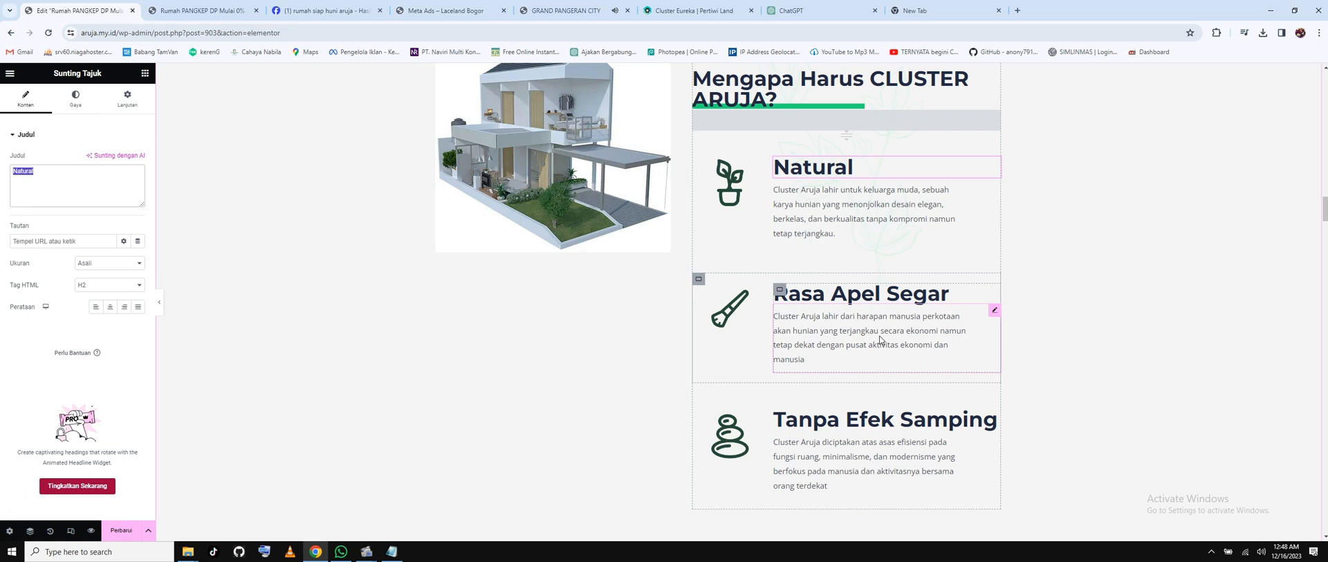
click(861, 295)
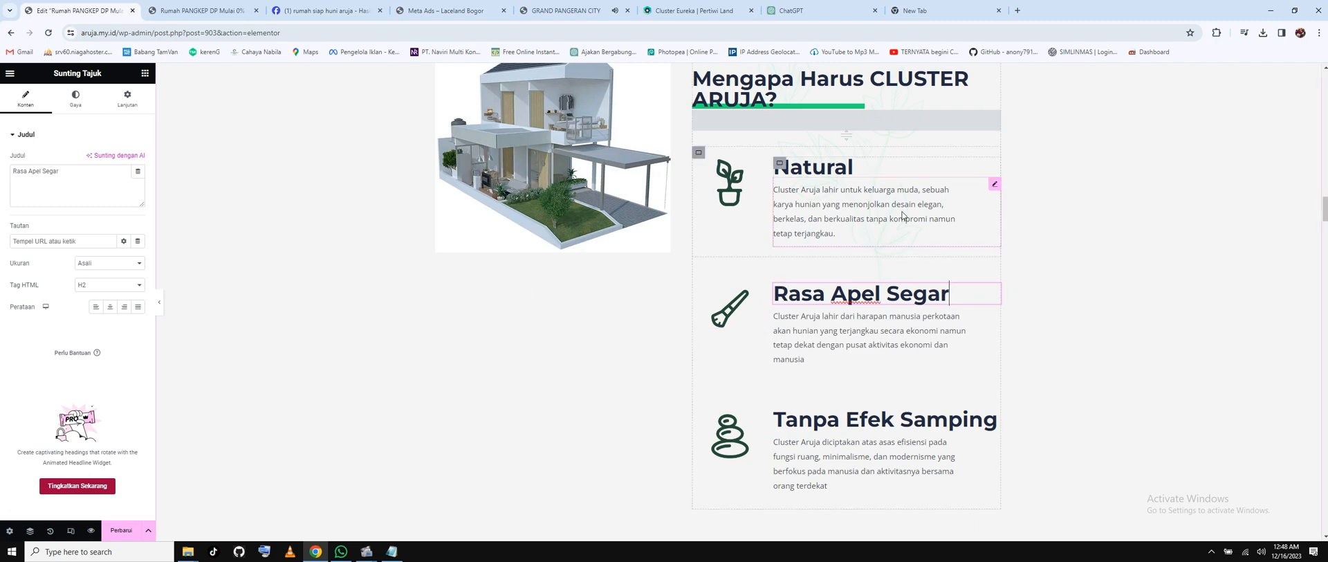
scroll(765, 206, down, 5)
scroll(765, 206, down, 2)
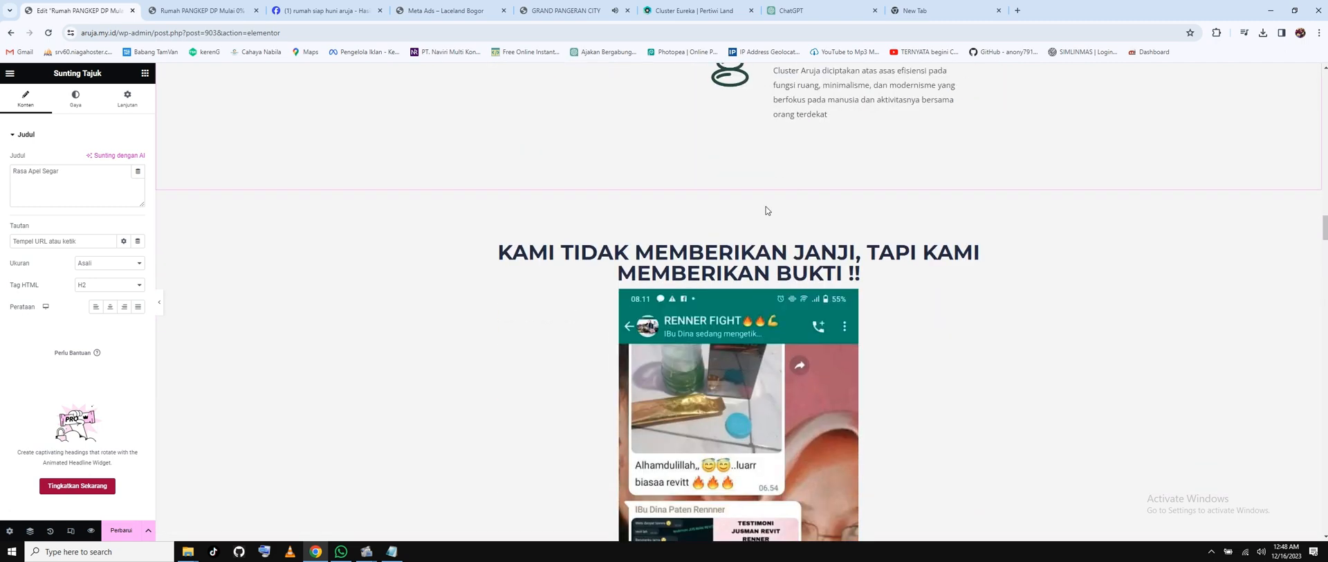
scroll(751, 254, down, 2)
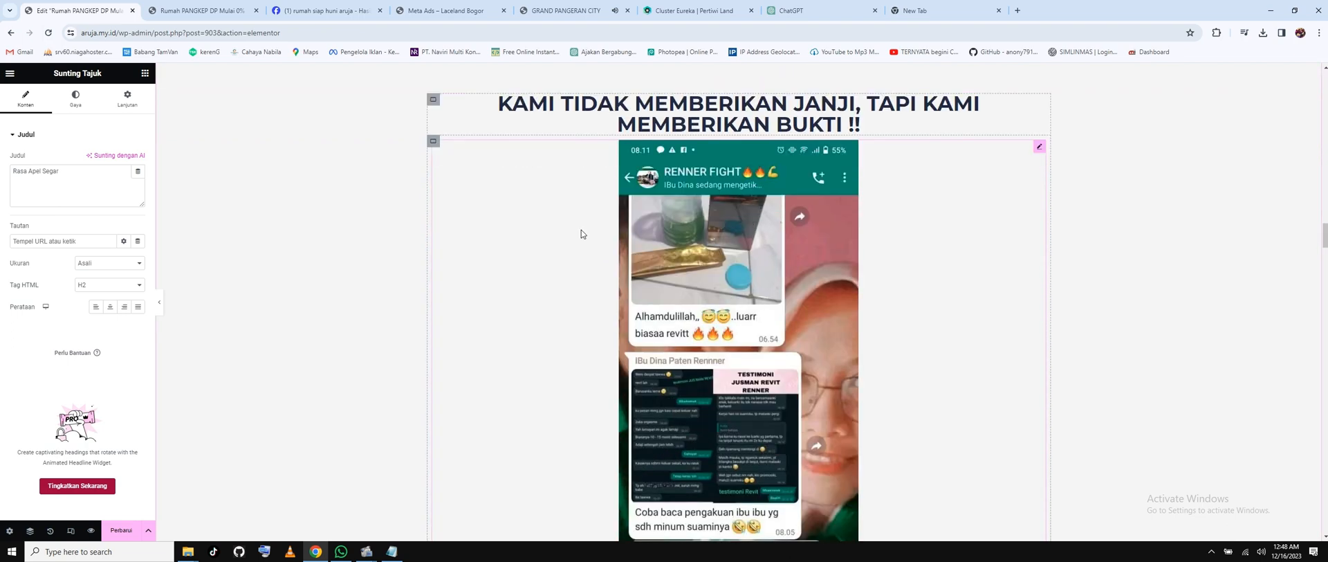
click(720, 243)
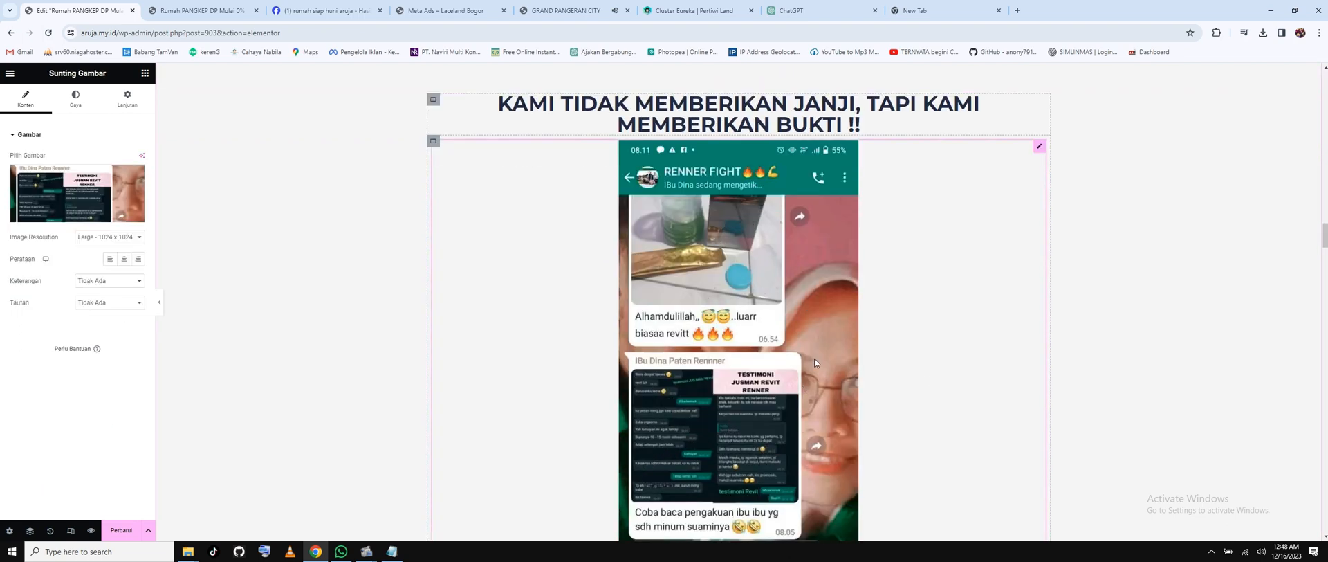
scroll(777, 263, down, 4)
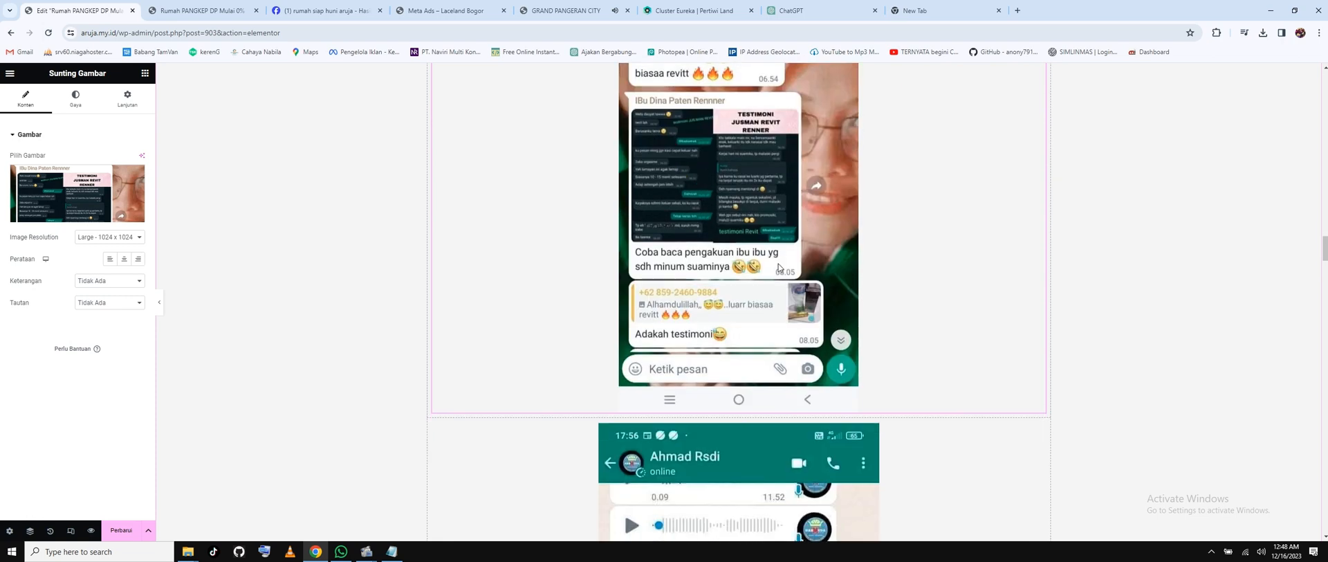
scroll(778, 264, down, 5)
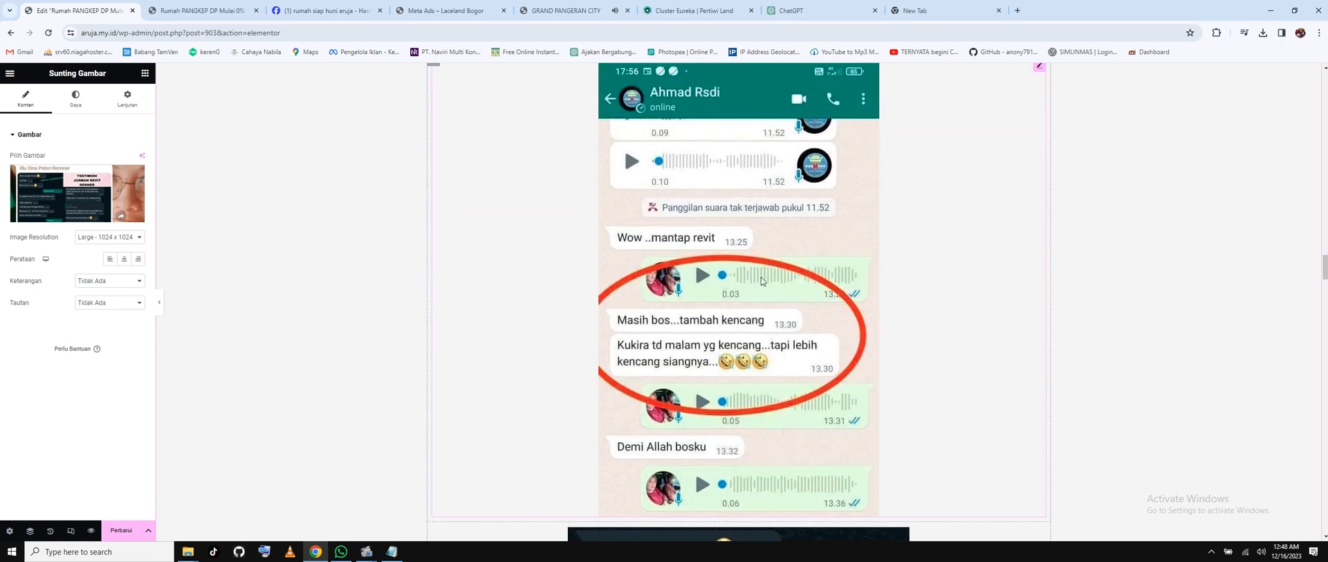
scroll(711, 238, down, 4)
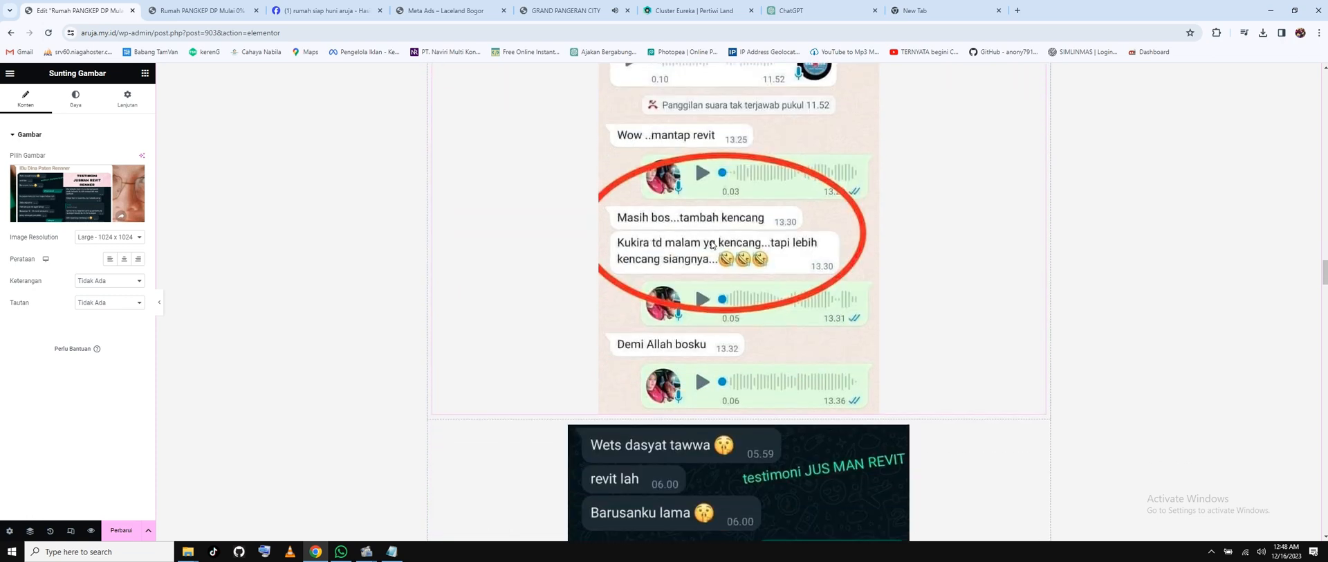
scroll(711, 242, down, 8)
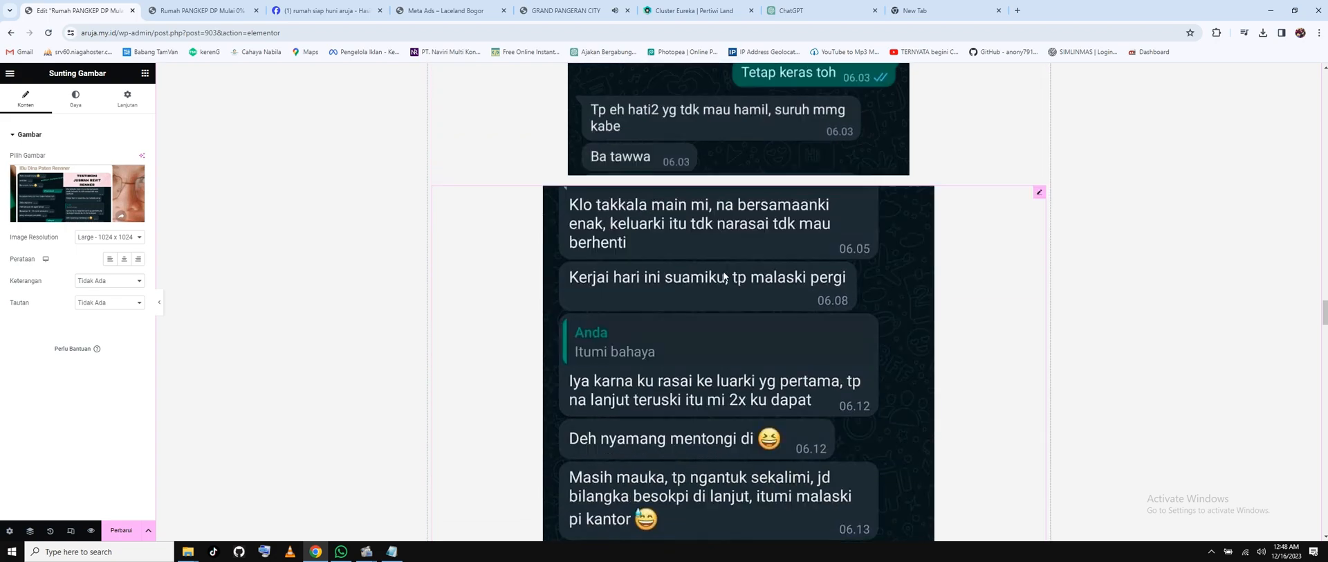
scroll(719, 328, down, 15)
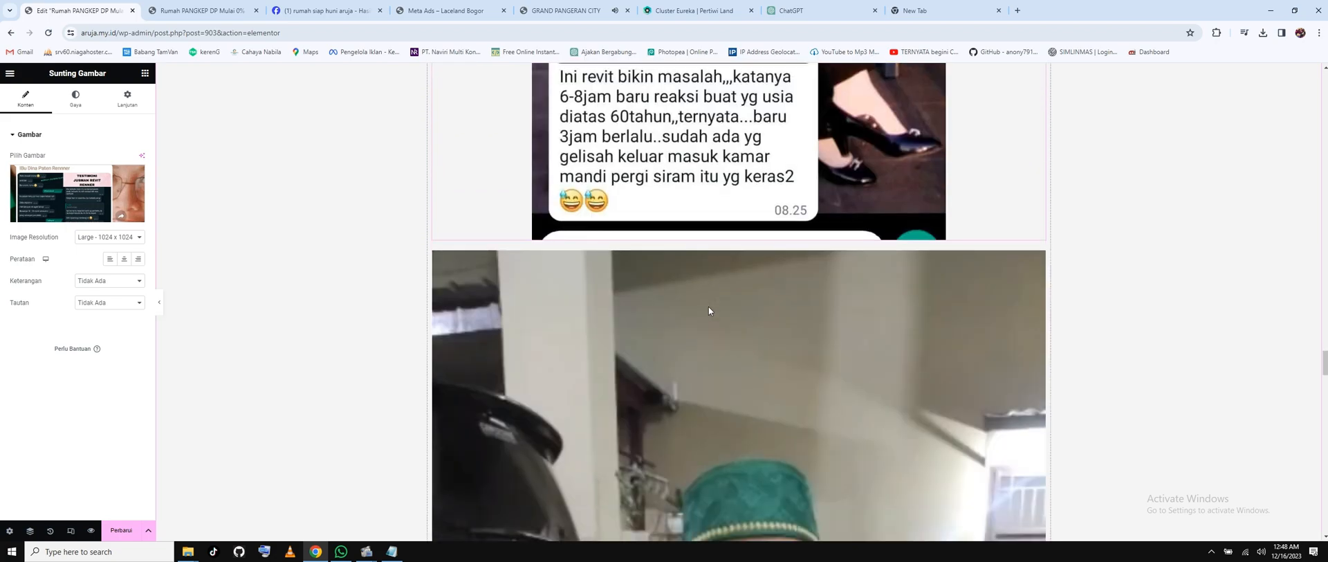
scroll(711, 304, up, 2)
click(771, 388)
scroll(674, 375, down, 2)
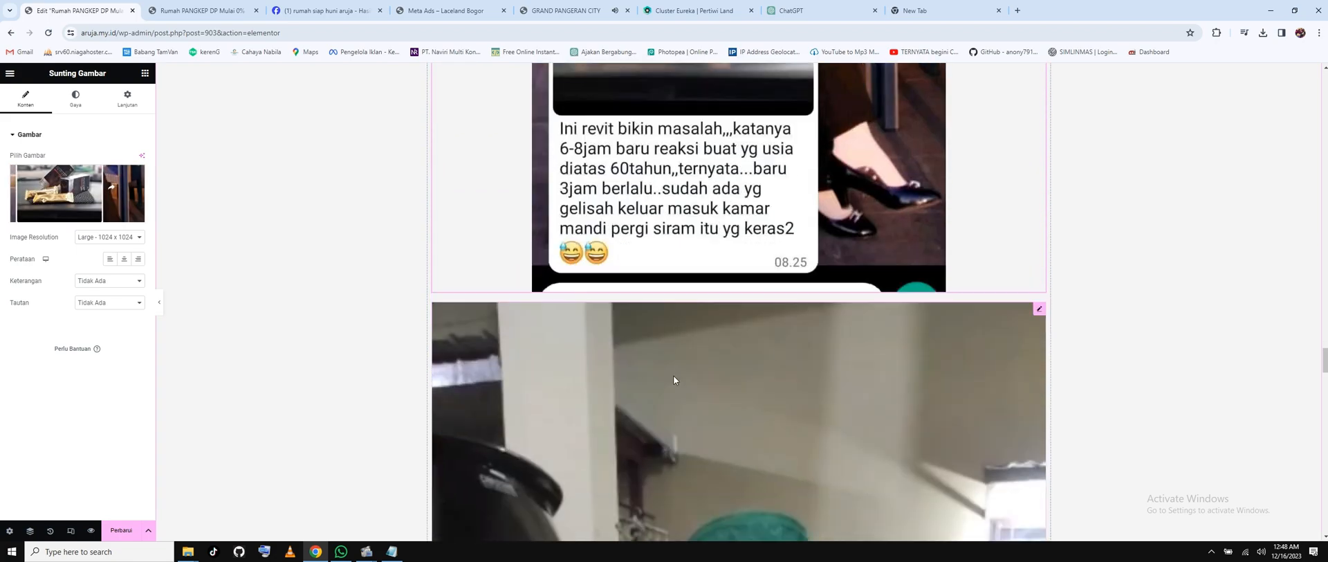
click(908, 380)
scroll(923, 330, down, 2)
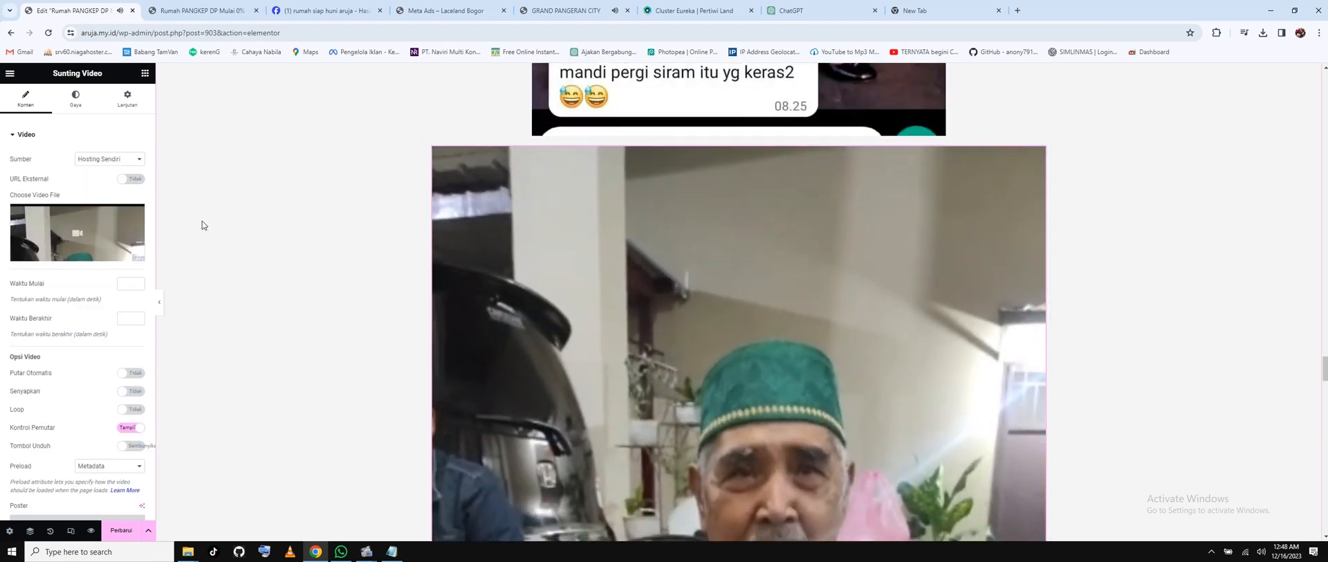
mouse_move(63, 211)
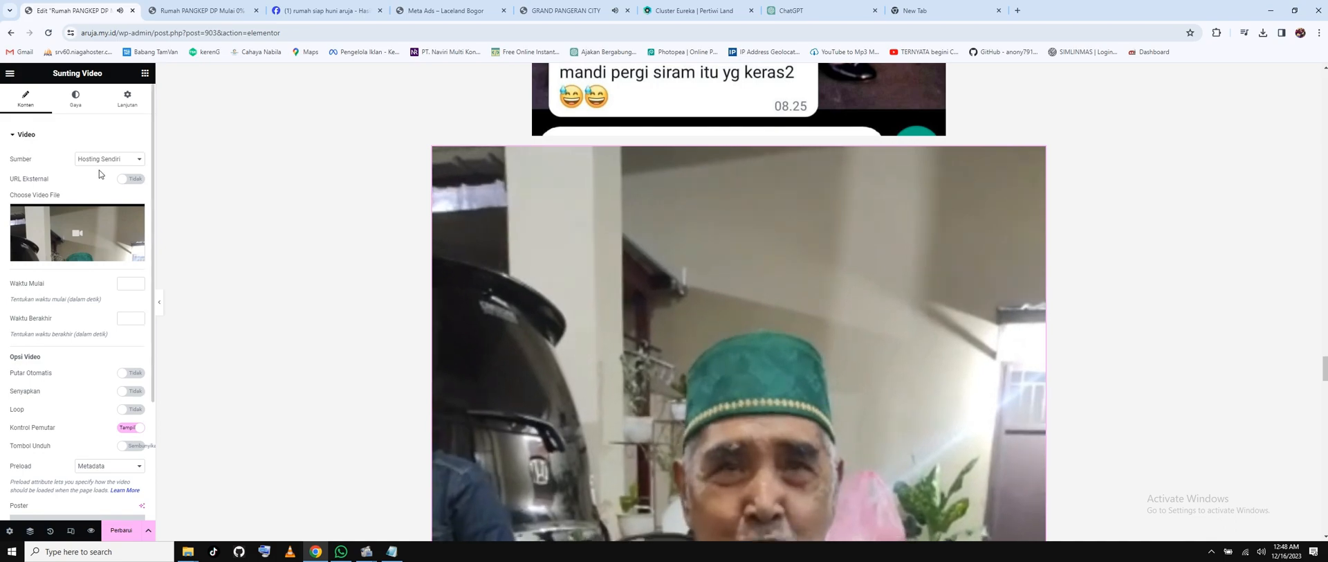
scroll(733, 290, down, 2)
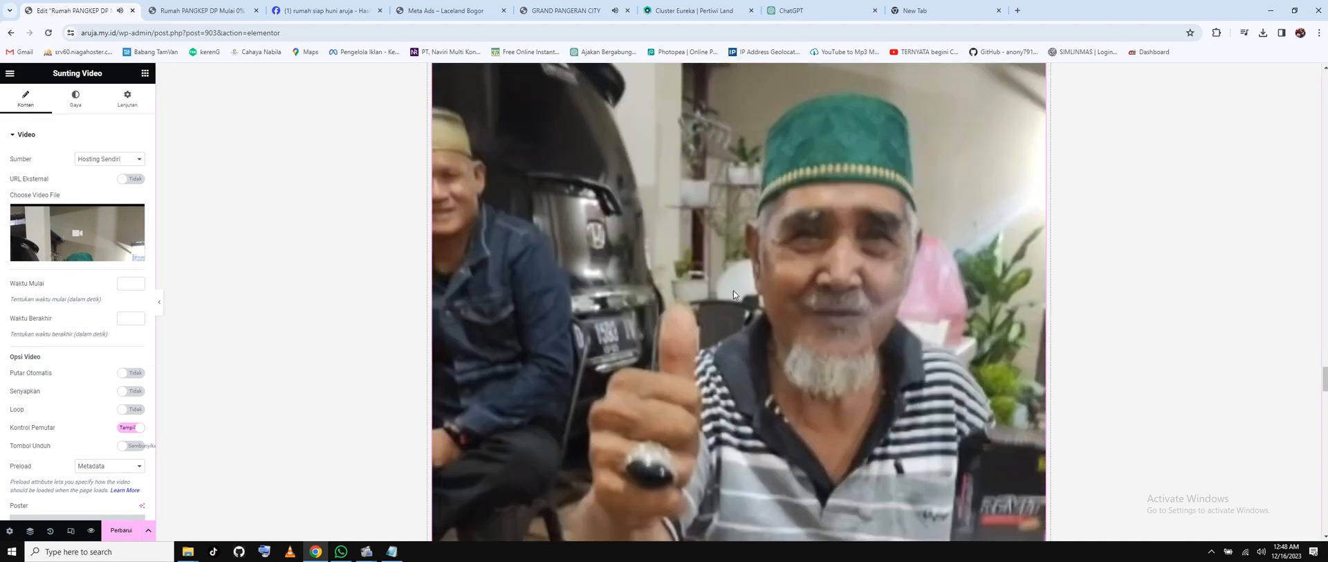
scroll(742, 282, down, 20)
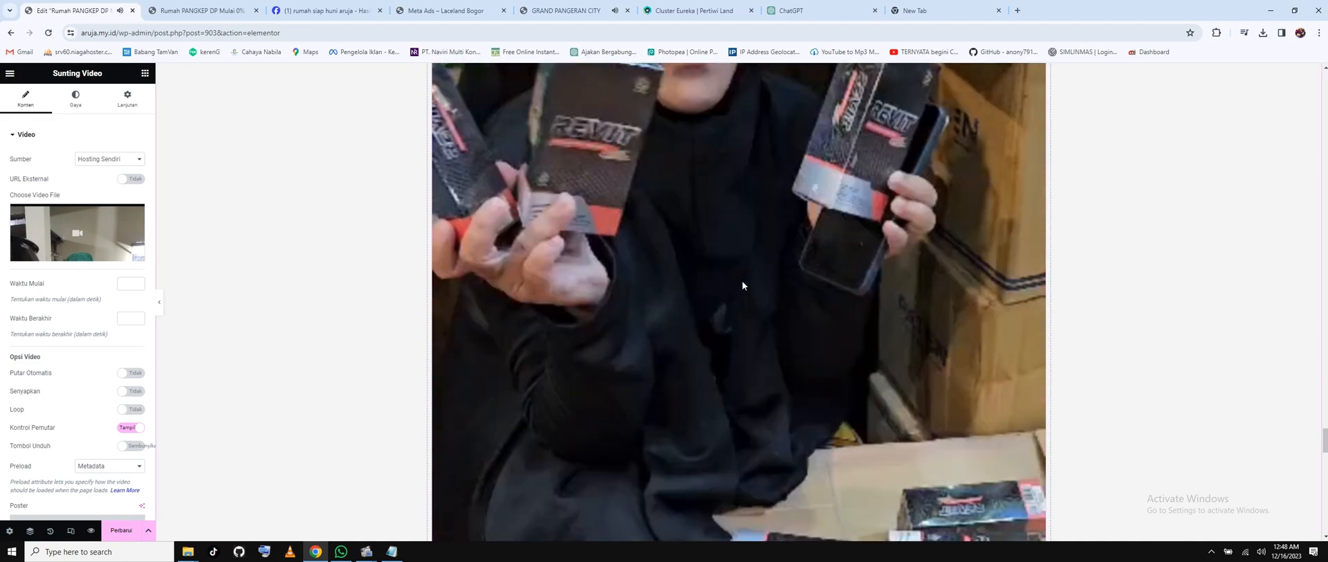
scroll(744, 282, down, 10)
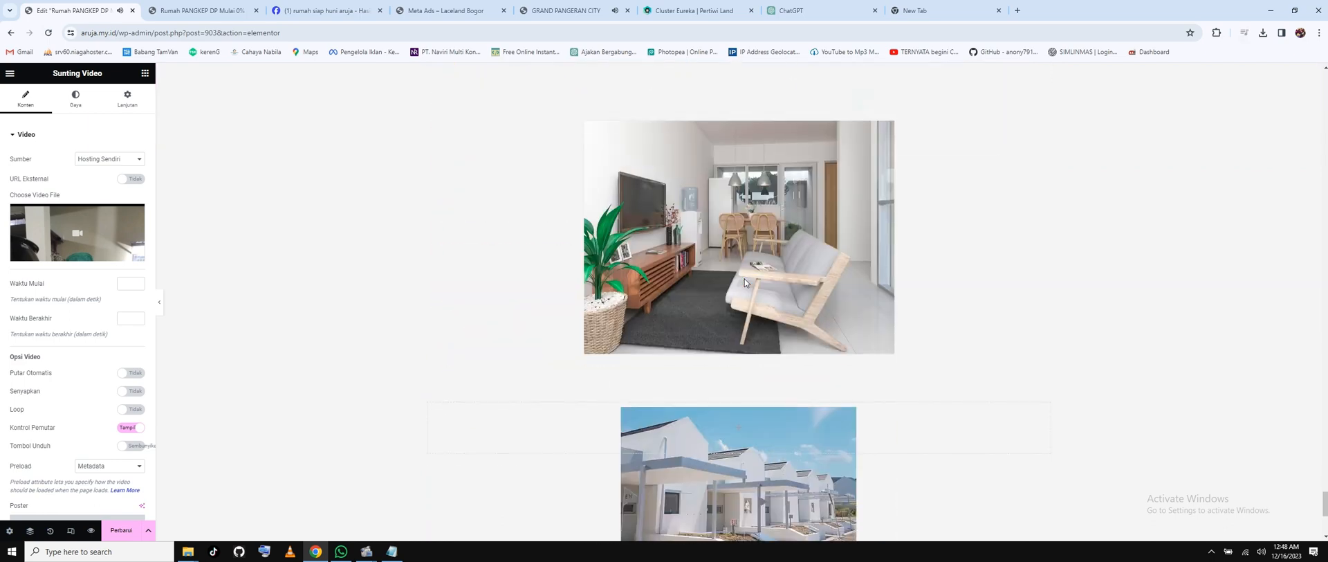
scroll(713, 252, up, 3)
scroll(714, 252, up, 3)
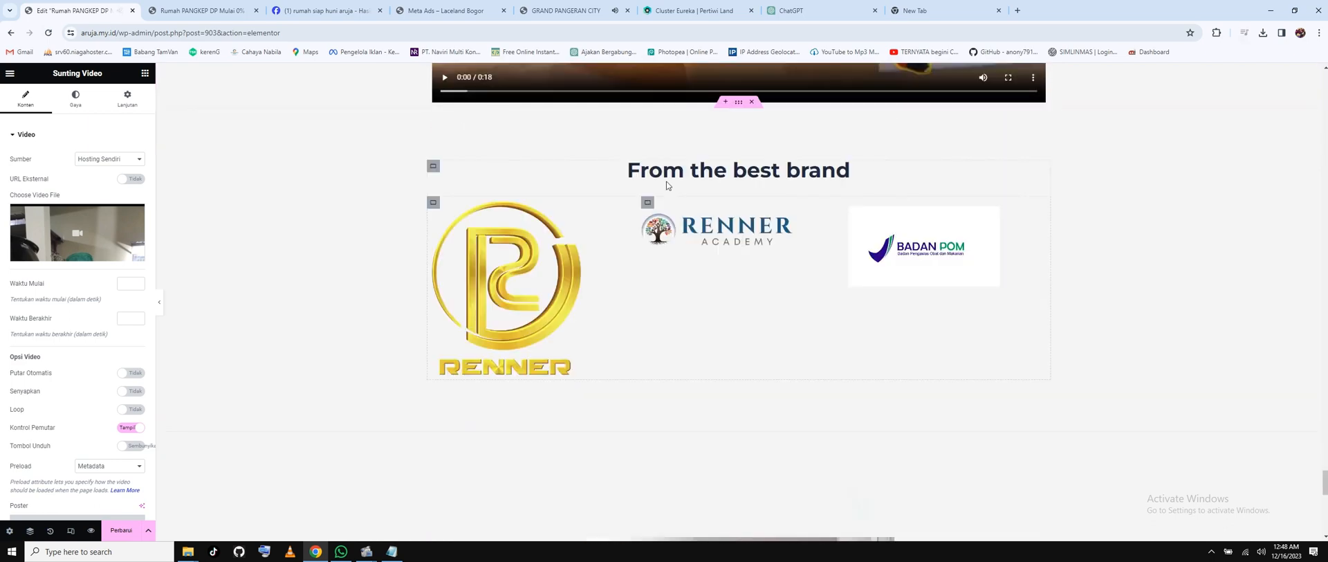
scroll(706, 353, down, 8)
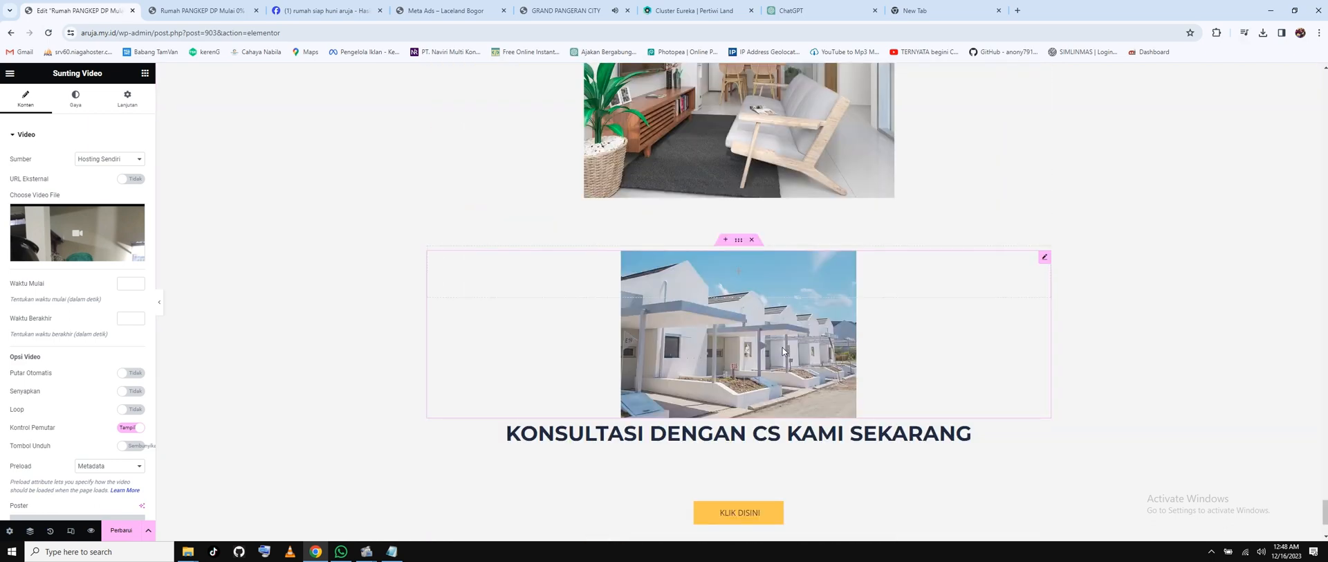
scroll(783, 352, down, 2)
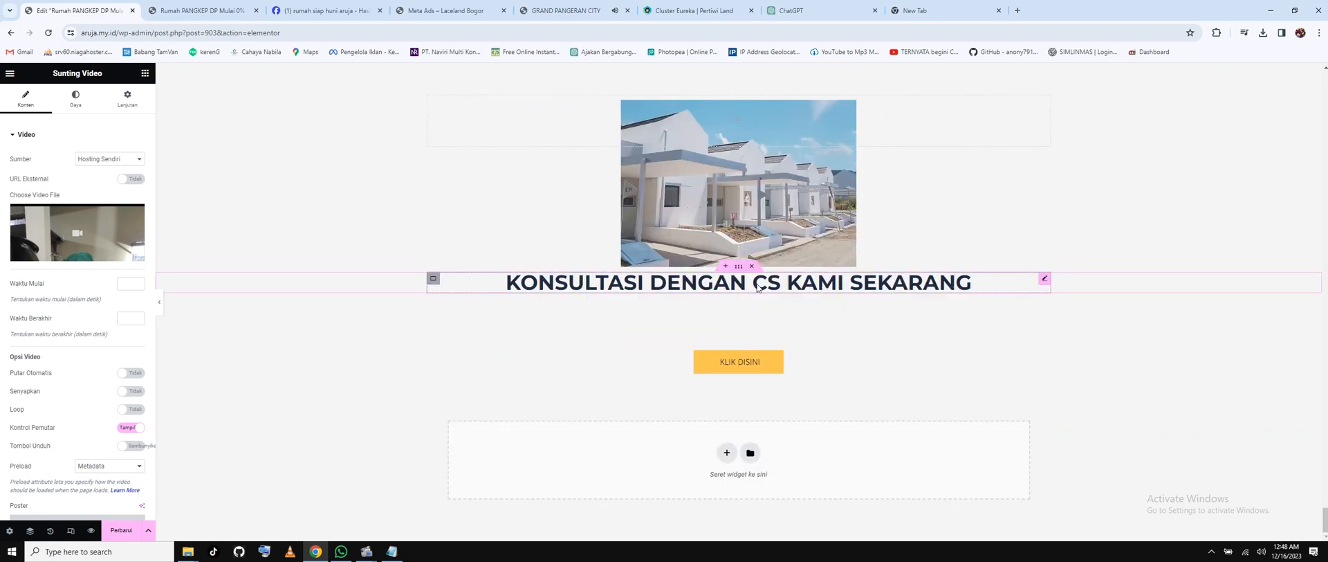
Select the /product/revit/ path in the KLIK DISINI button's link URL.
click(759, 287)
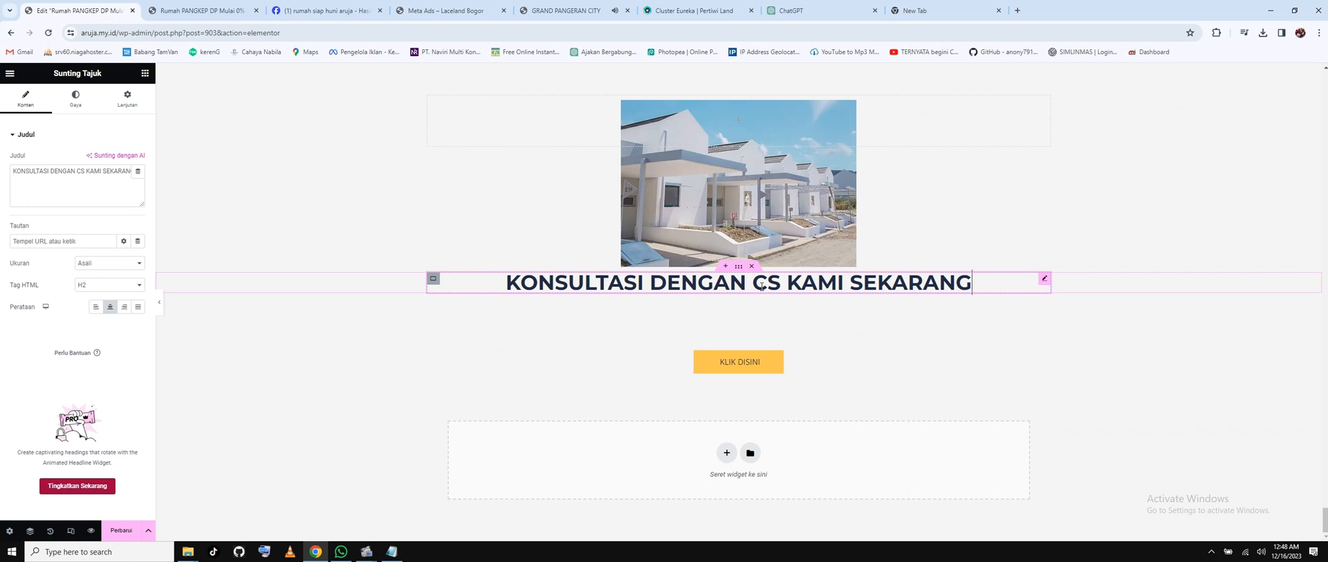
click(752, 367)
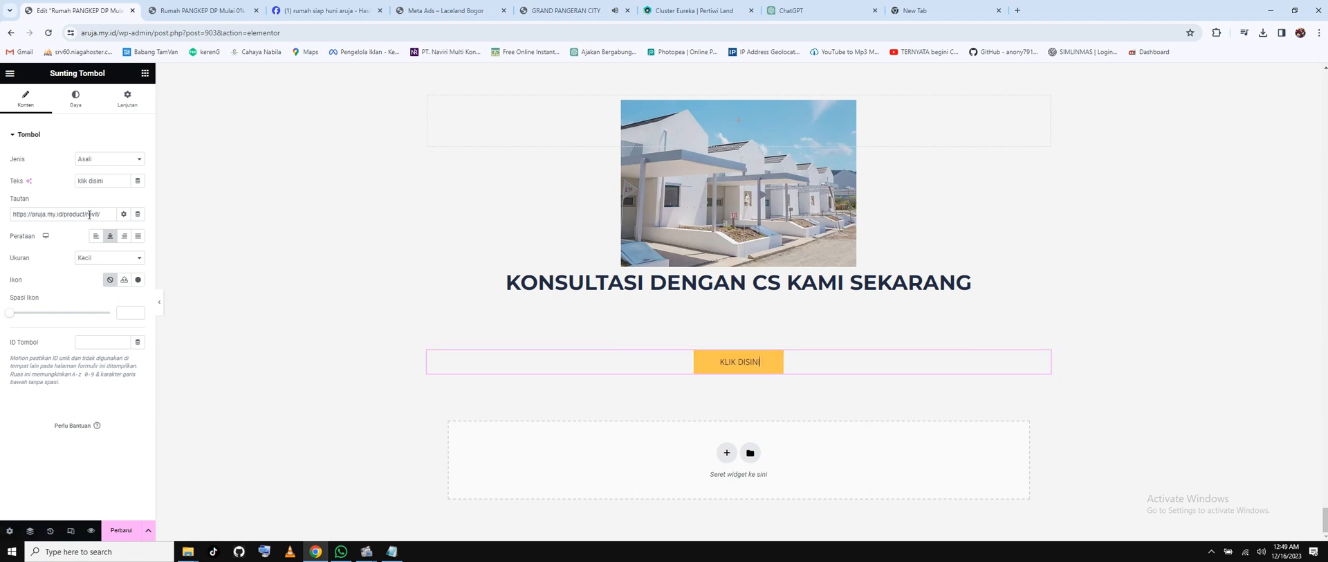
drag(76, 215, 102, 216)
click(392, 552)
scroll(968, 281, up, 3)
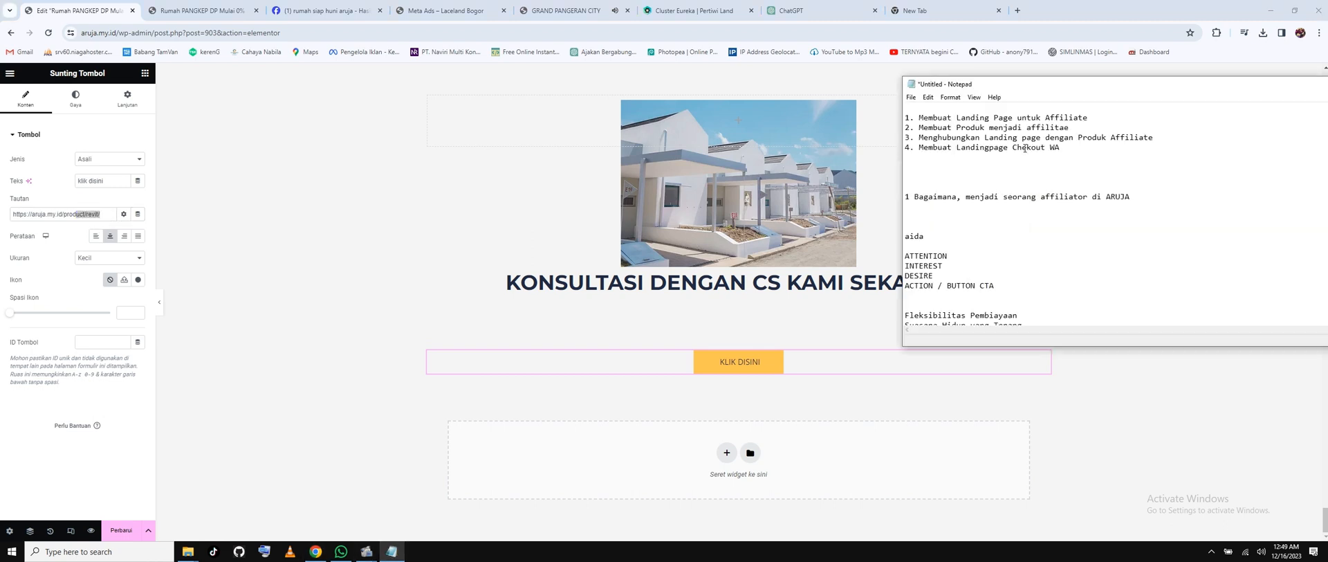
drag(1097, 118, 919, 118)
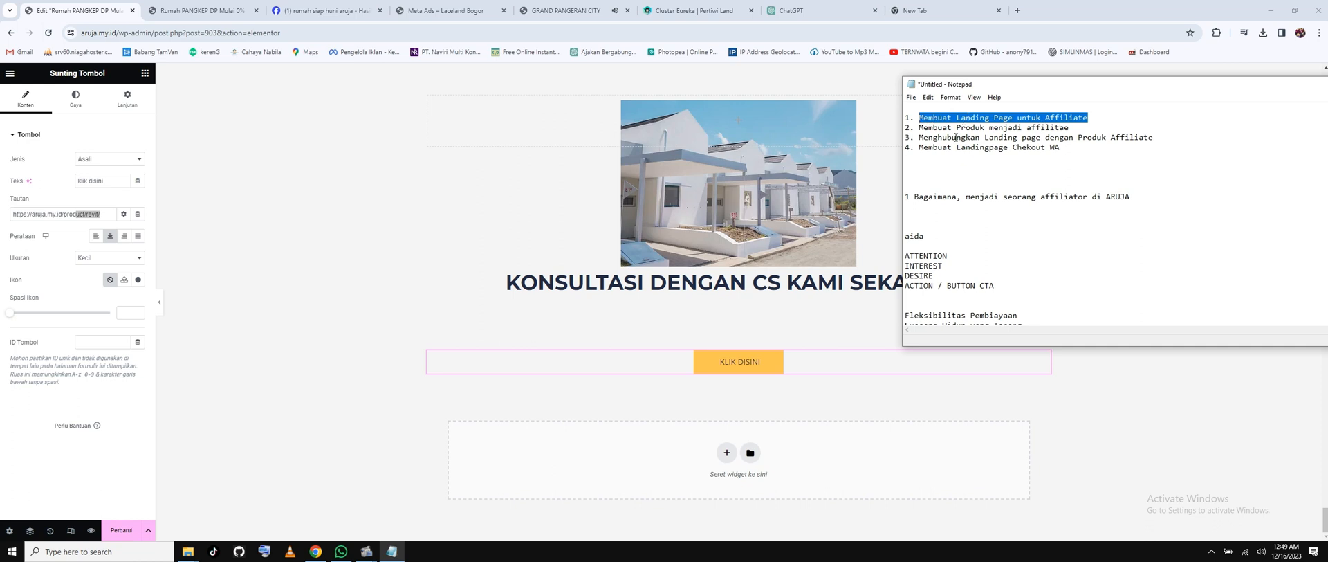
drag(933, 149, 1061, 154)
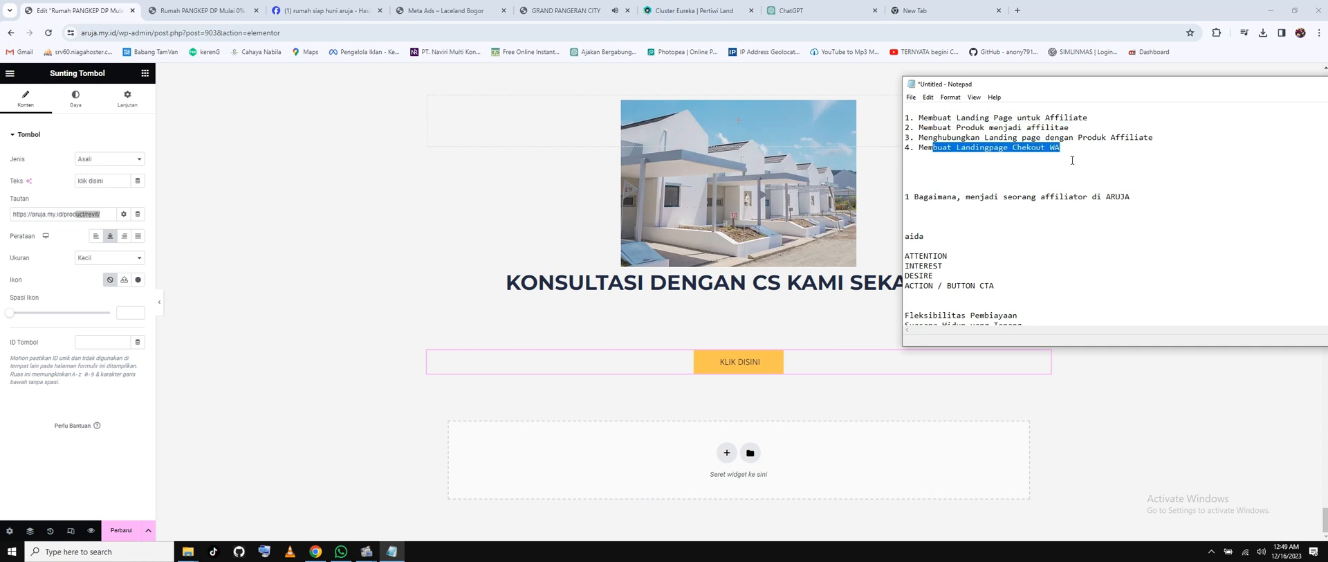
click(1073, 160)
drag(1090, 118, 947, 118)
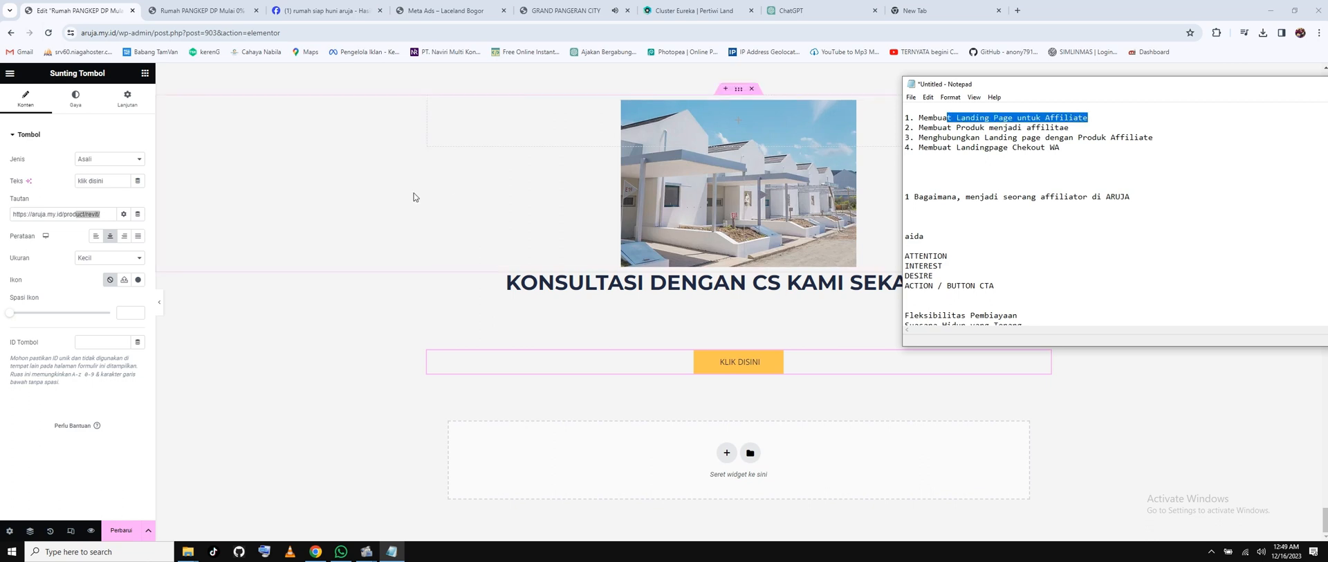
Update the page, then preview it in Mobile Portrait scrolled to the top.
click(242, 461)
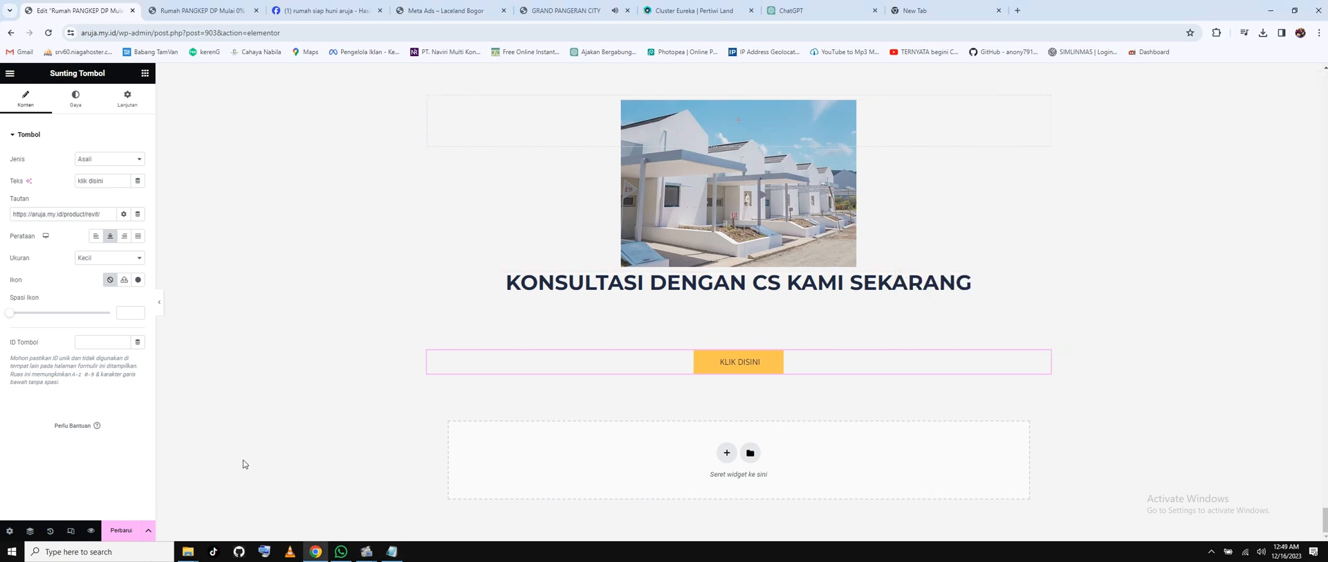
click(123, 531)
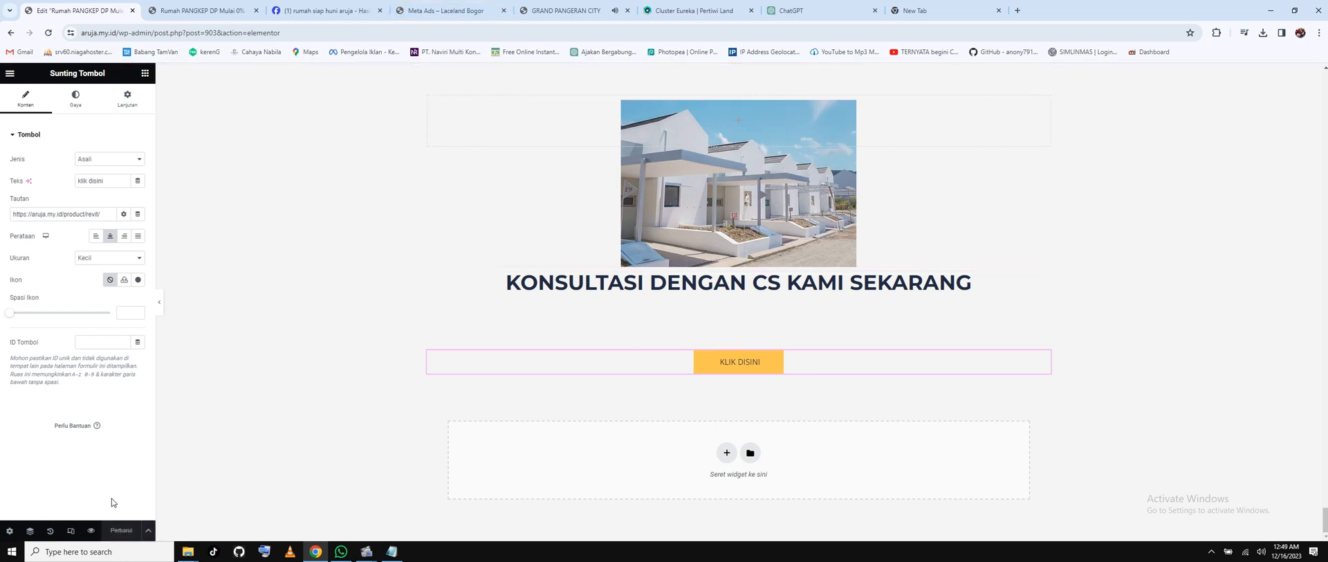
click(71, 531)
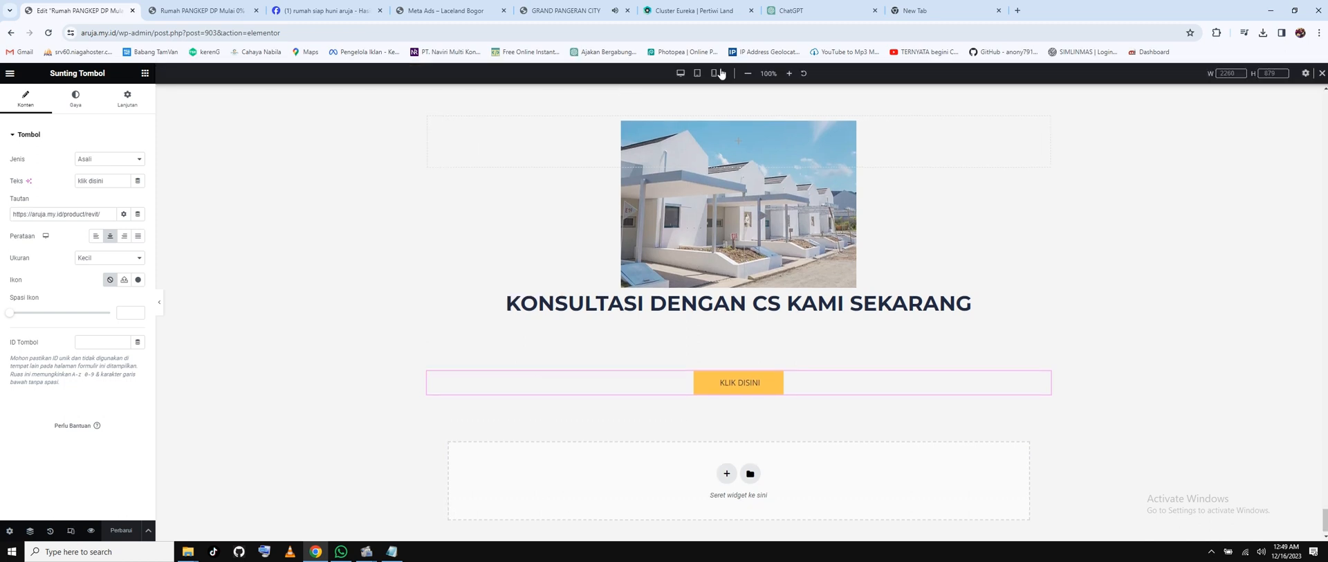
click(716, 73)
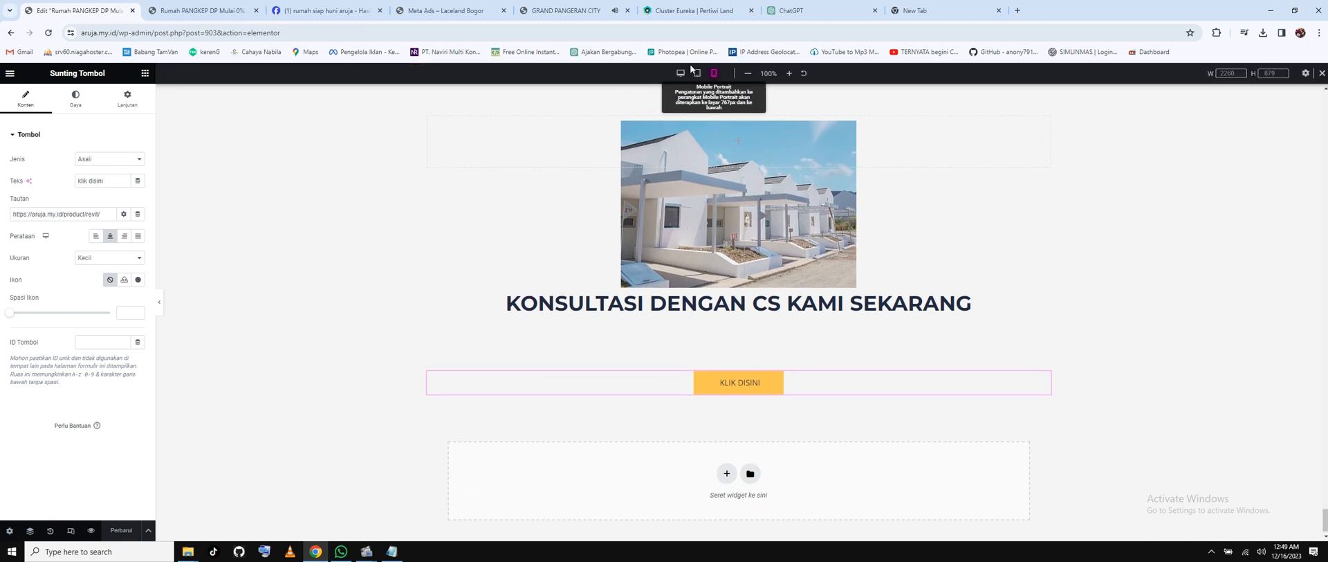
scroll(782, 261, up, 20)
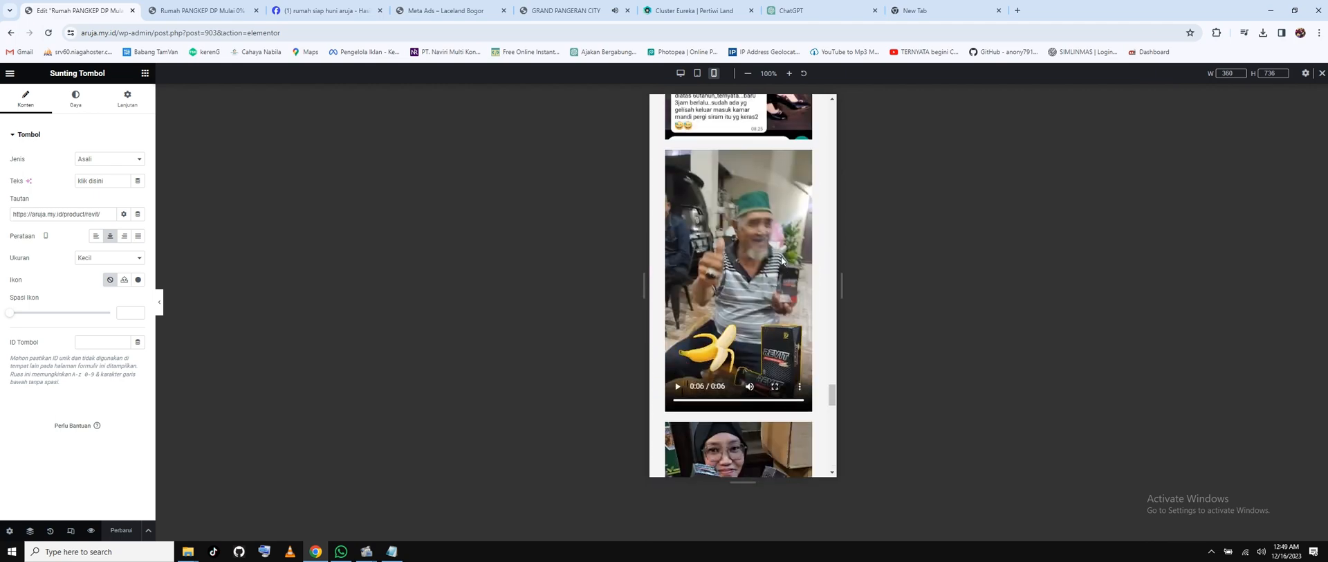
scroll(782, 261, up, 20)
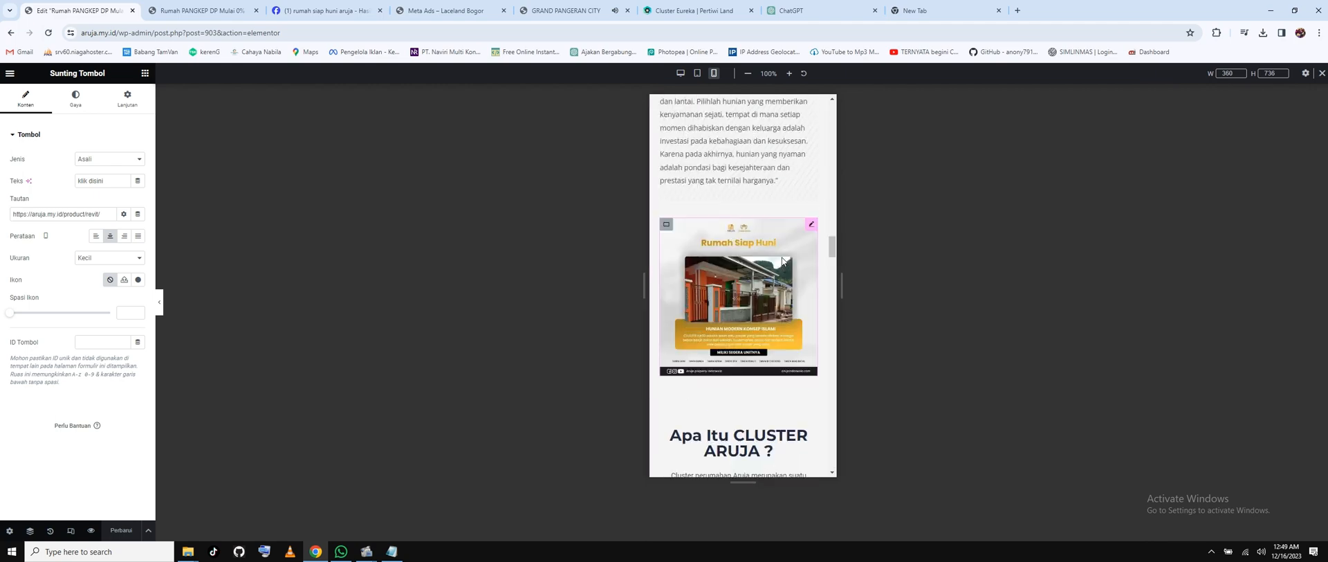
scroll(782, 261, up, 10)
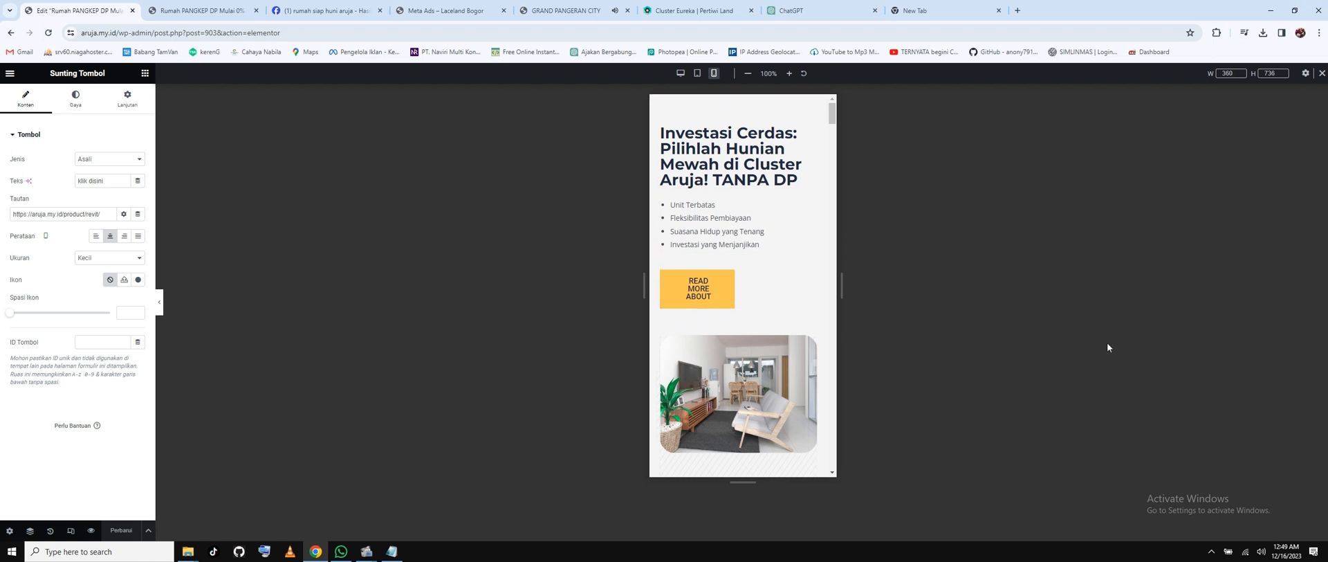
Centre-align the Investasi Cerdas headline and the READ MORE ABOUT button on mobile.
click(733, 155)
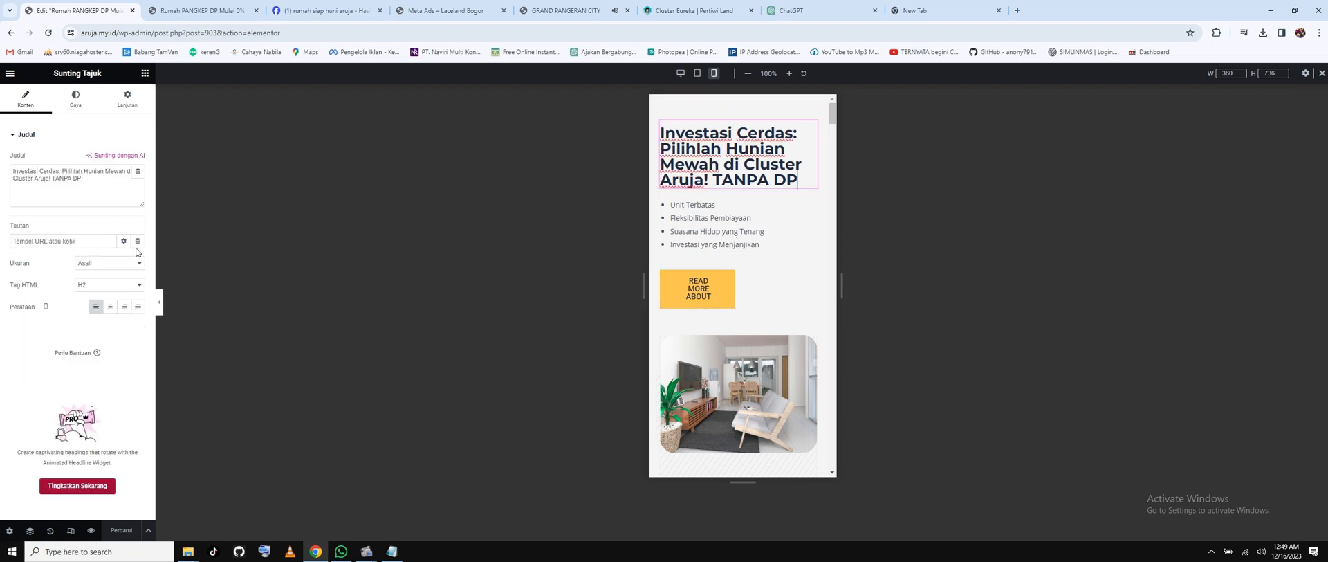
click(110, 307)
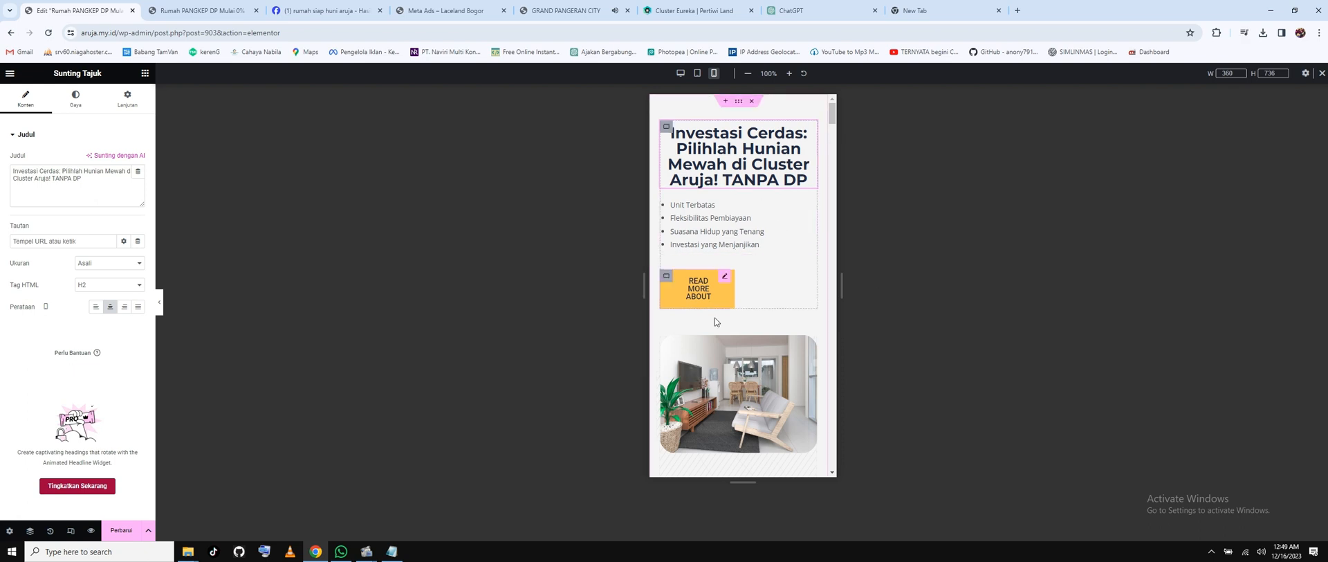
click(705, 294)
click(110, 236)
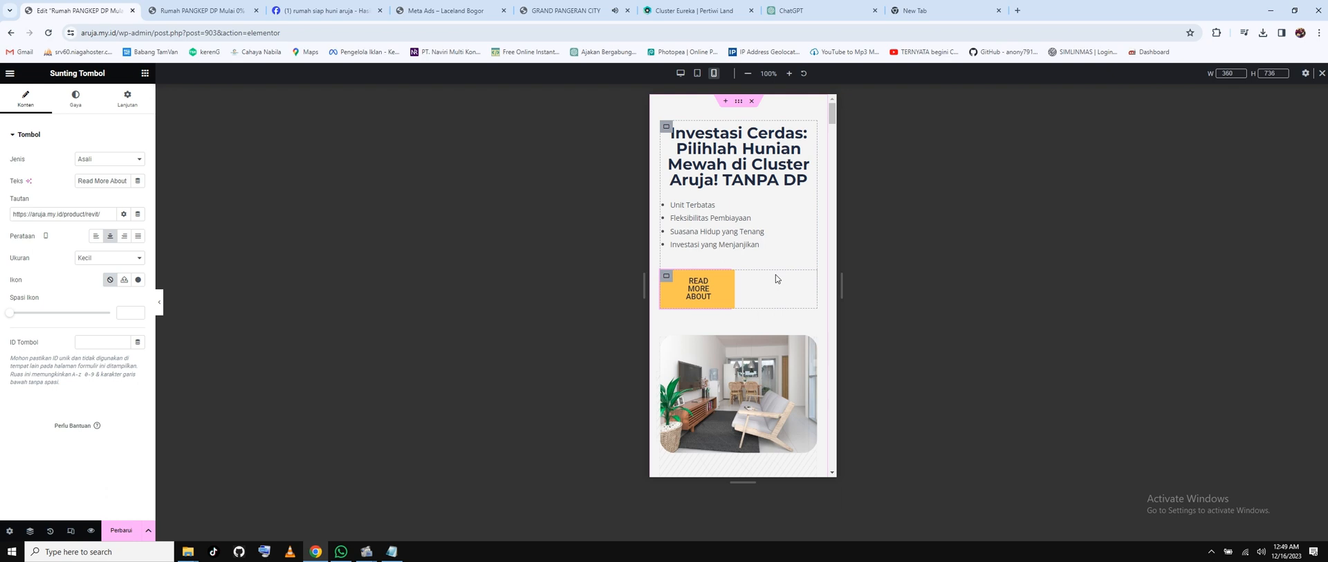
scroll(775, 274, down, 3)
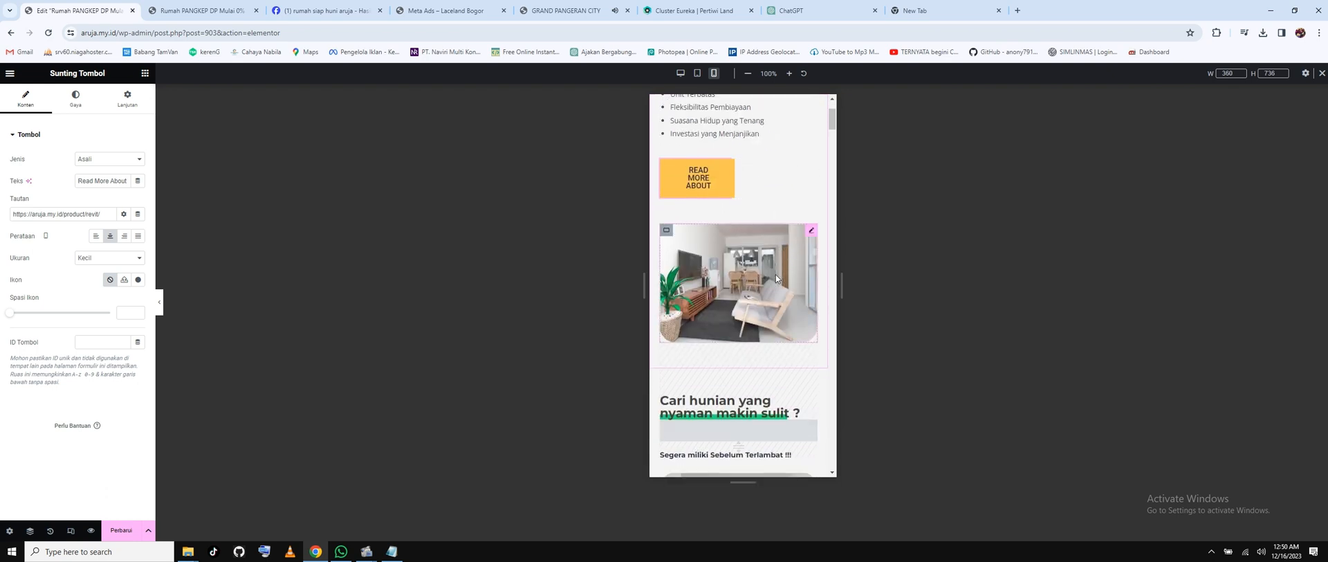
scroll(775, 274, down, 2)
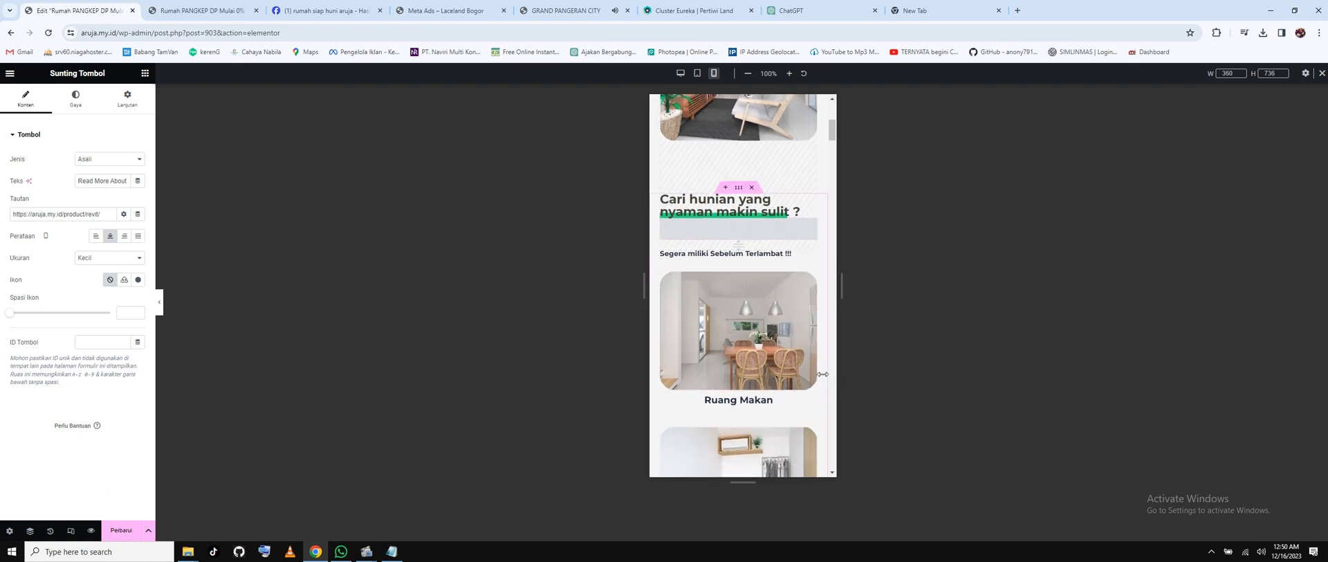
scroll(822, 374, down, 6)
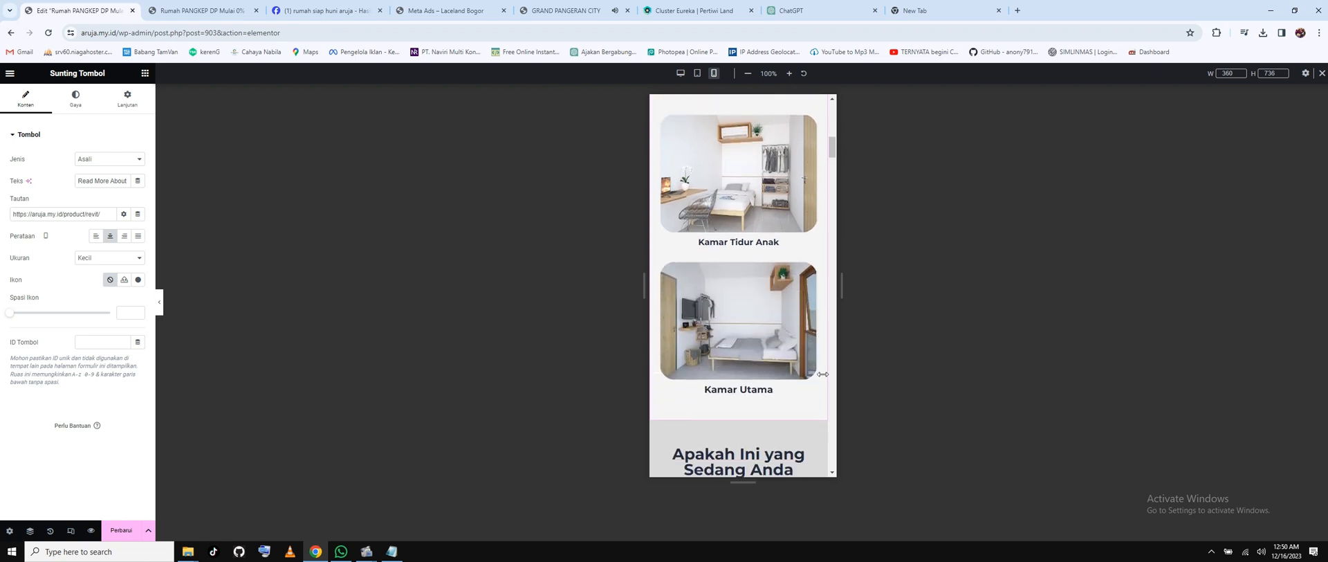
scroll(822, 374, down, 3)
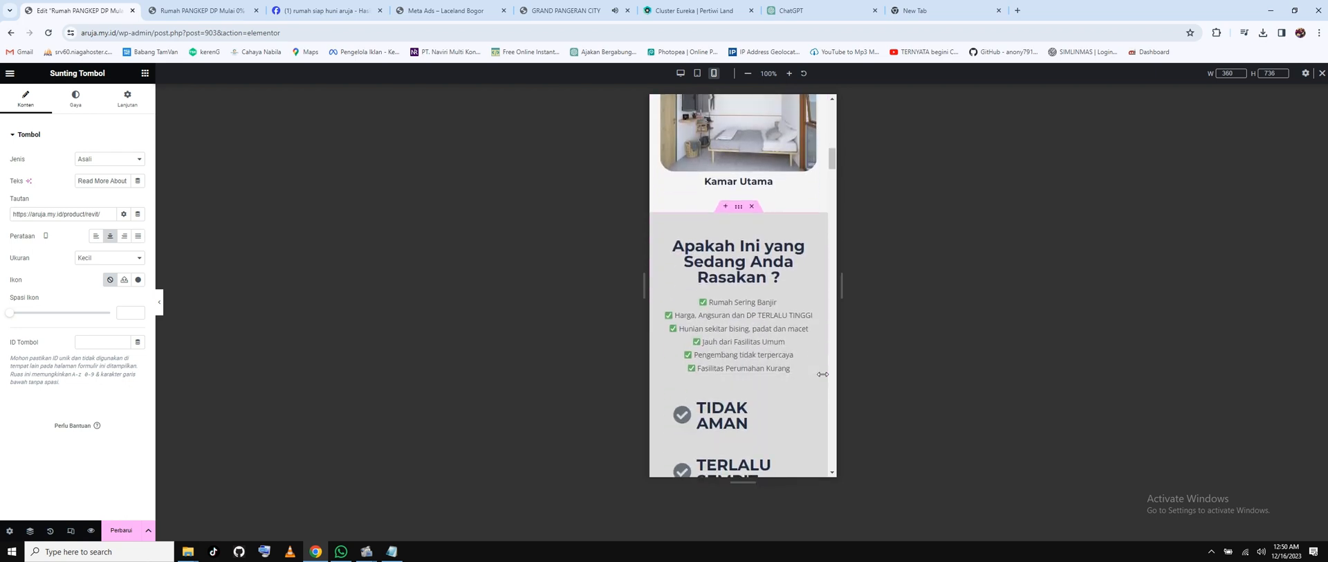
scroll(822, 374, down, 3)
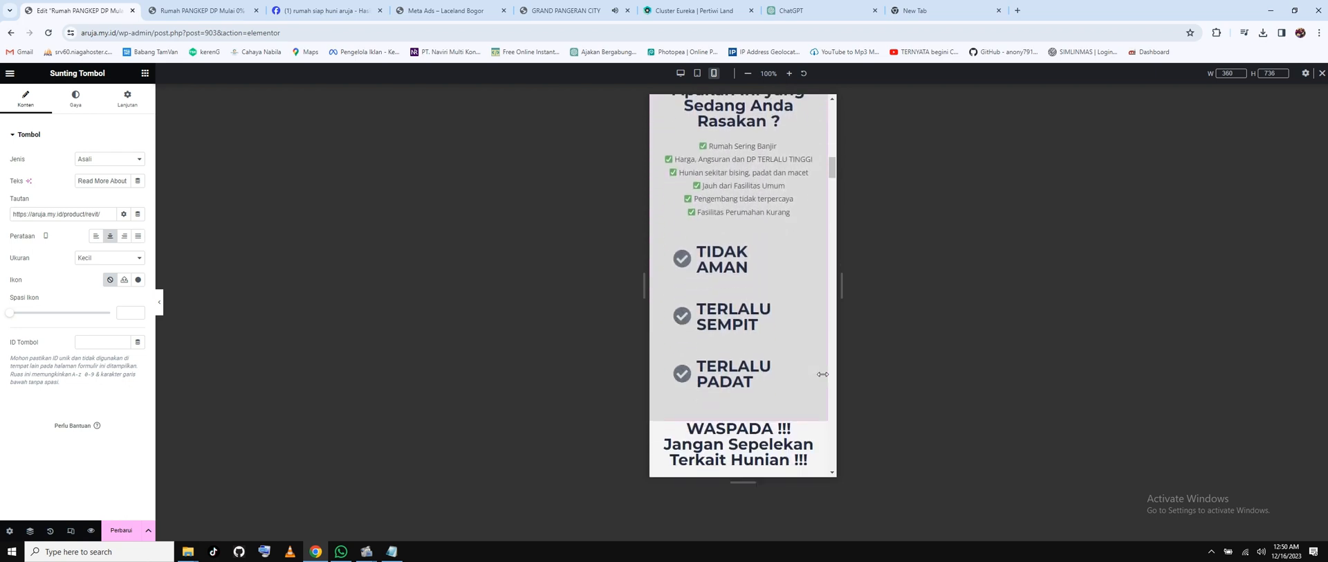
scroll(823, 373, down, 1)
scroll(822, 373, down, 2)
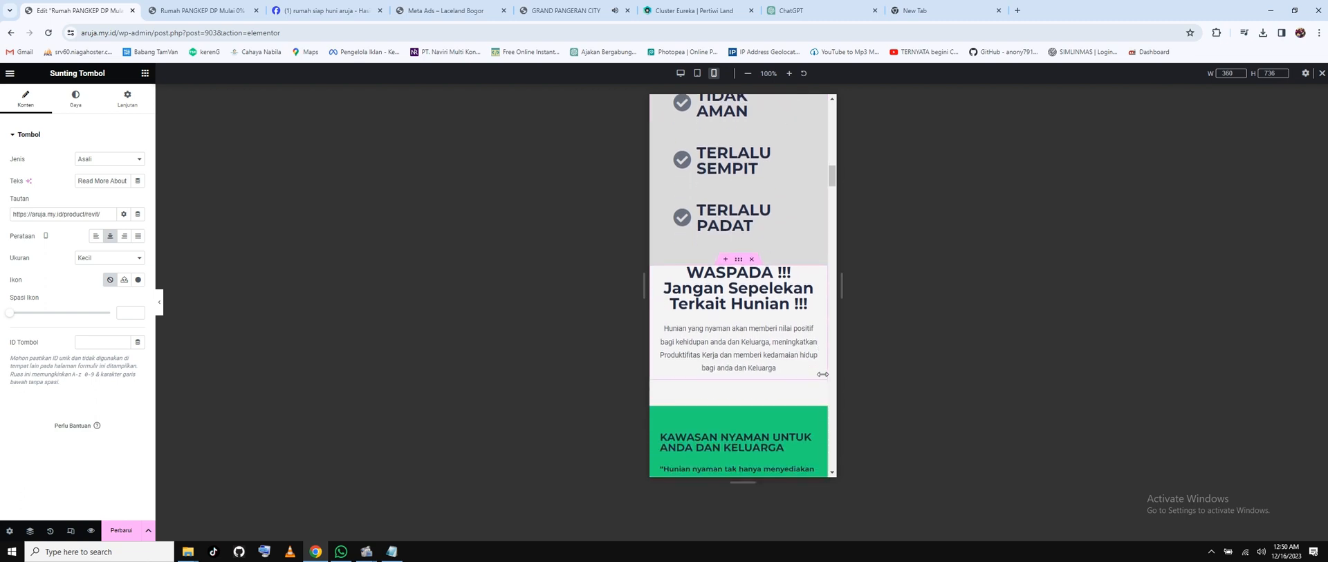
scroll(823, 374, down, 3)
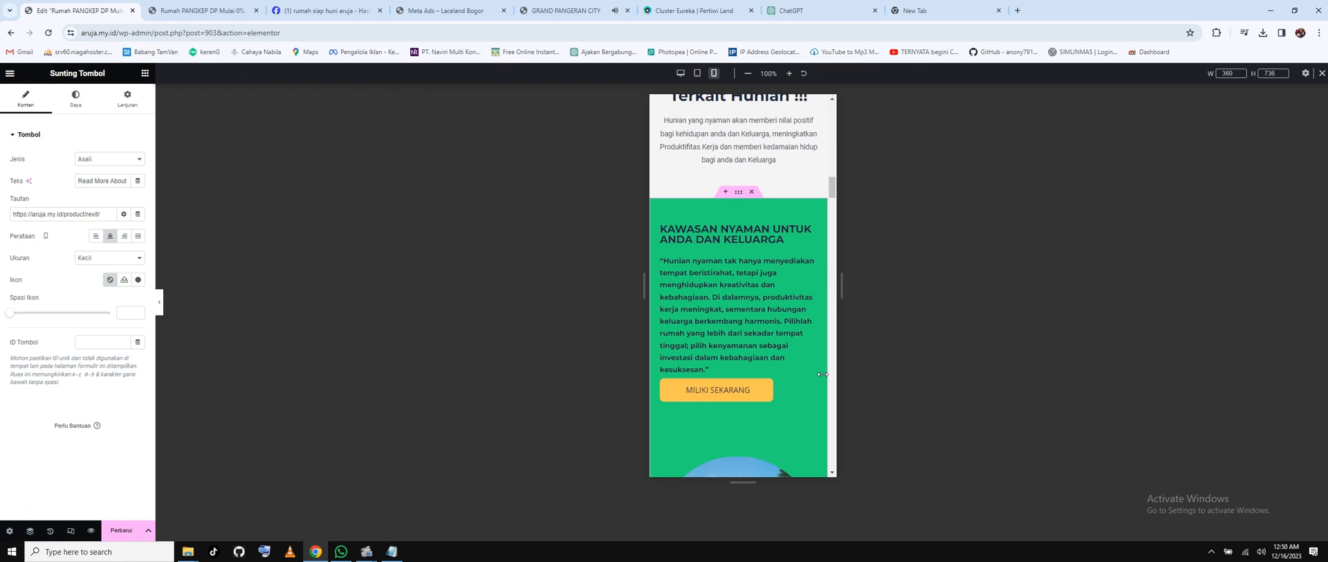
scroll(823, 374, down, 2)
scroll(822, 374, down, 2)
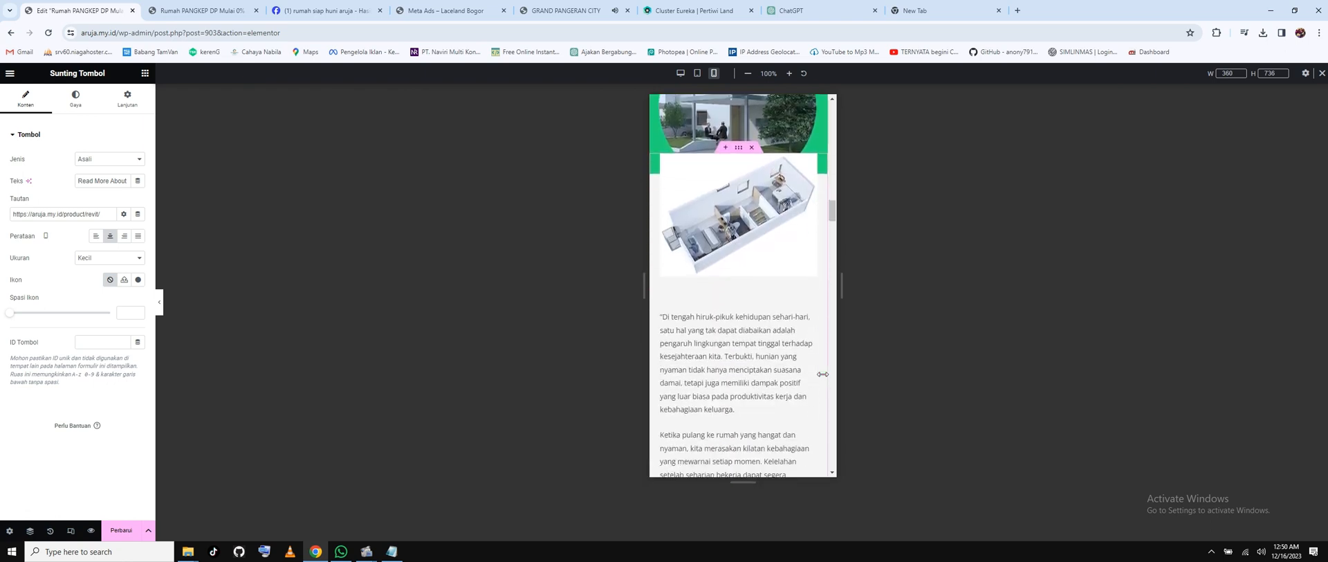
scroll(822, 373, down, 2)
scroll(822, 374, down, 2)
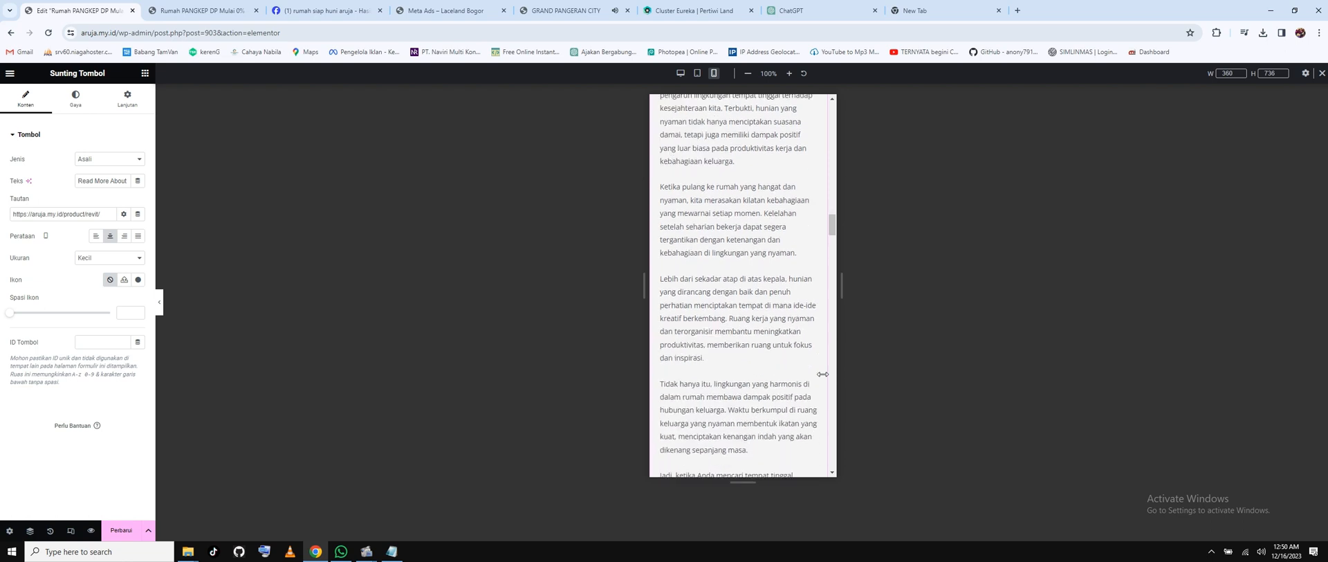
scroll(823, 374, down, 2)
scroll(823, 373, down, 5)
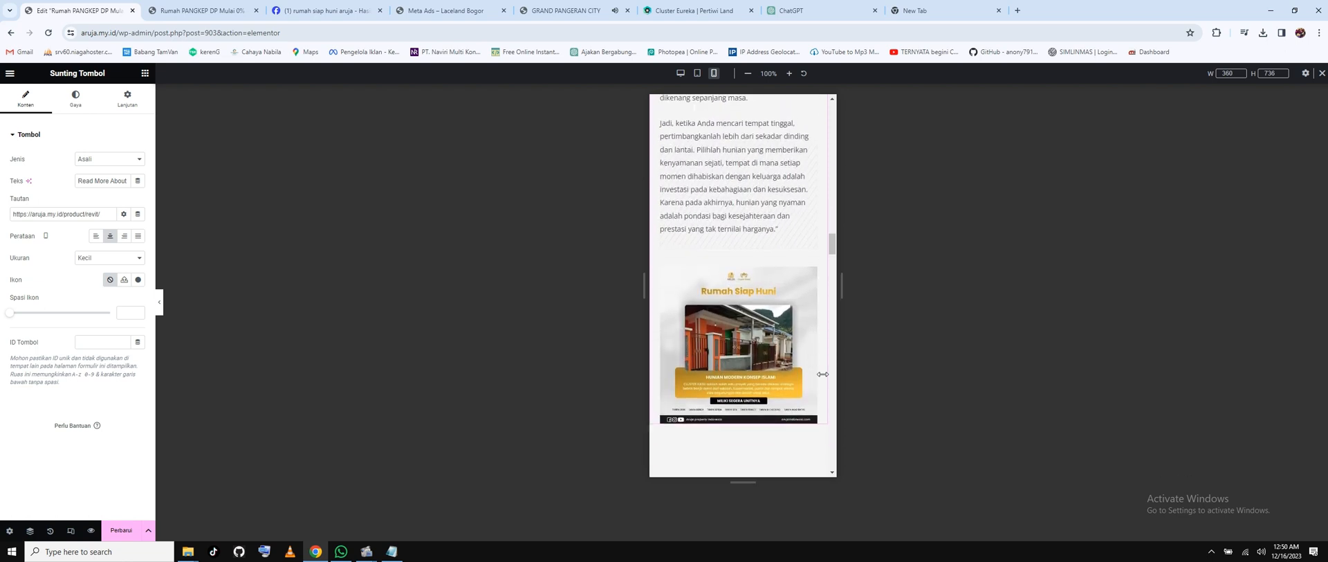
scroll(822, 373, down, 3)
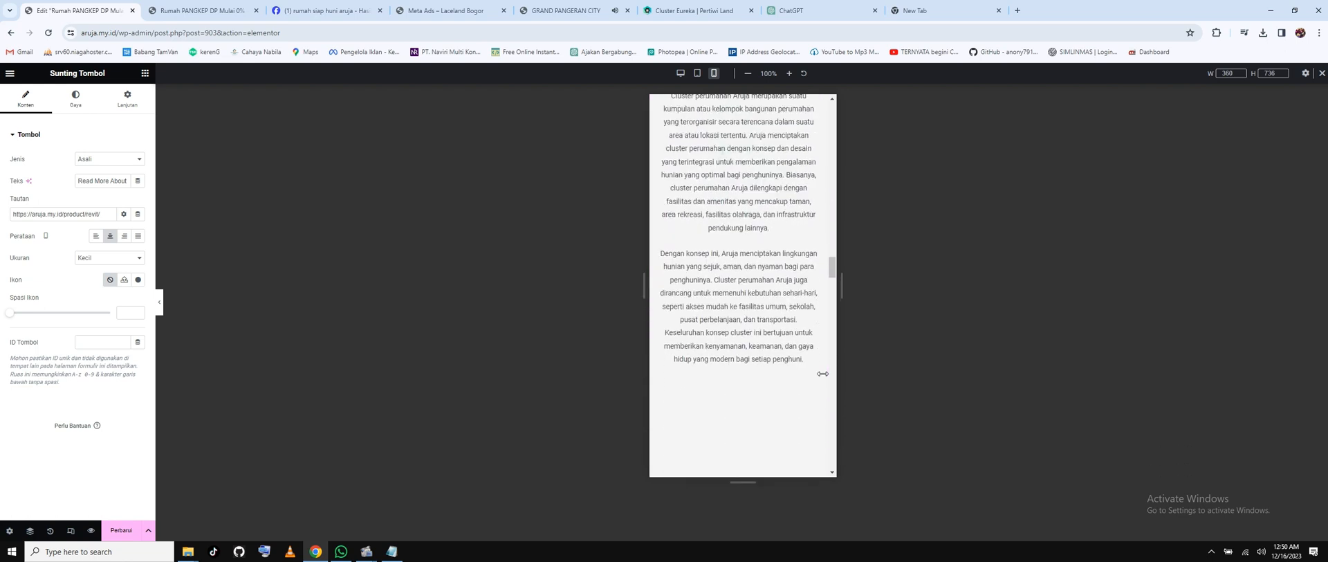
scroll(822, 374, down, 5)
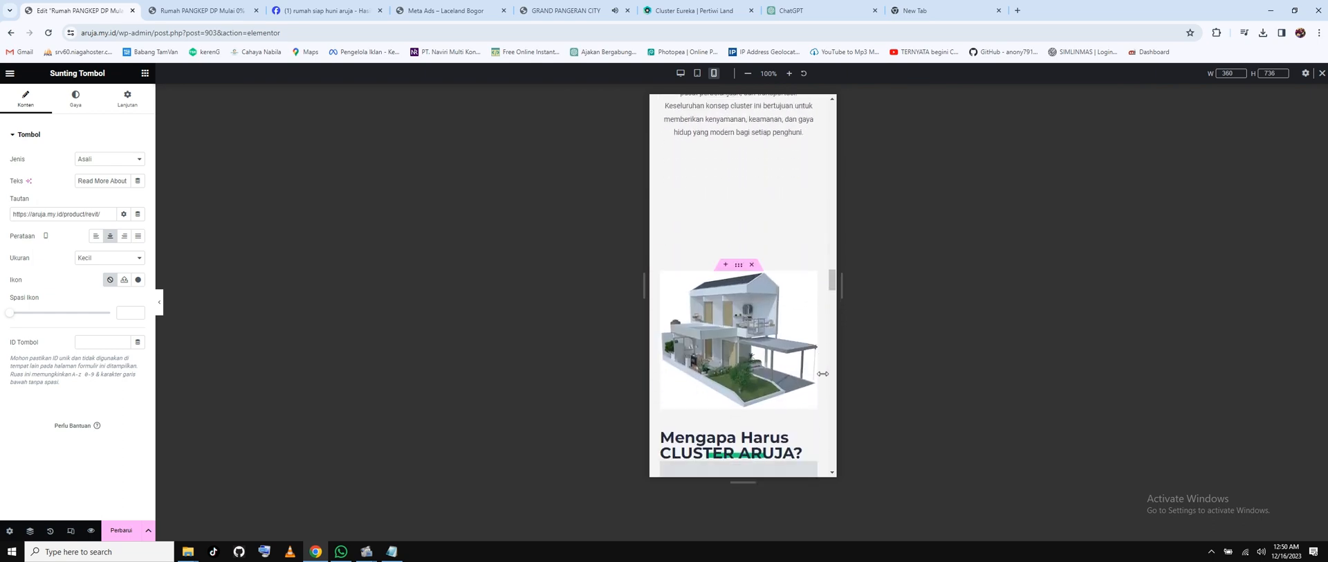
scroll(822, 373, down, 10)
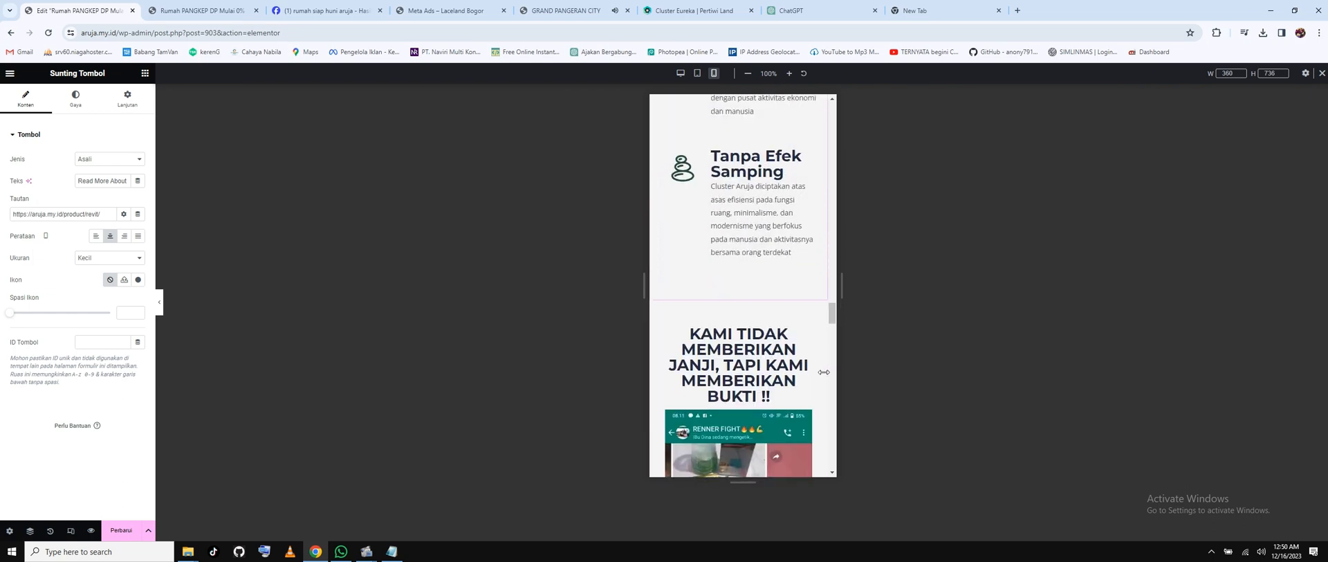
scroll(823, 373, down, 10)
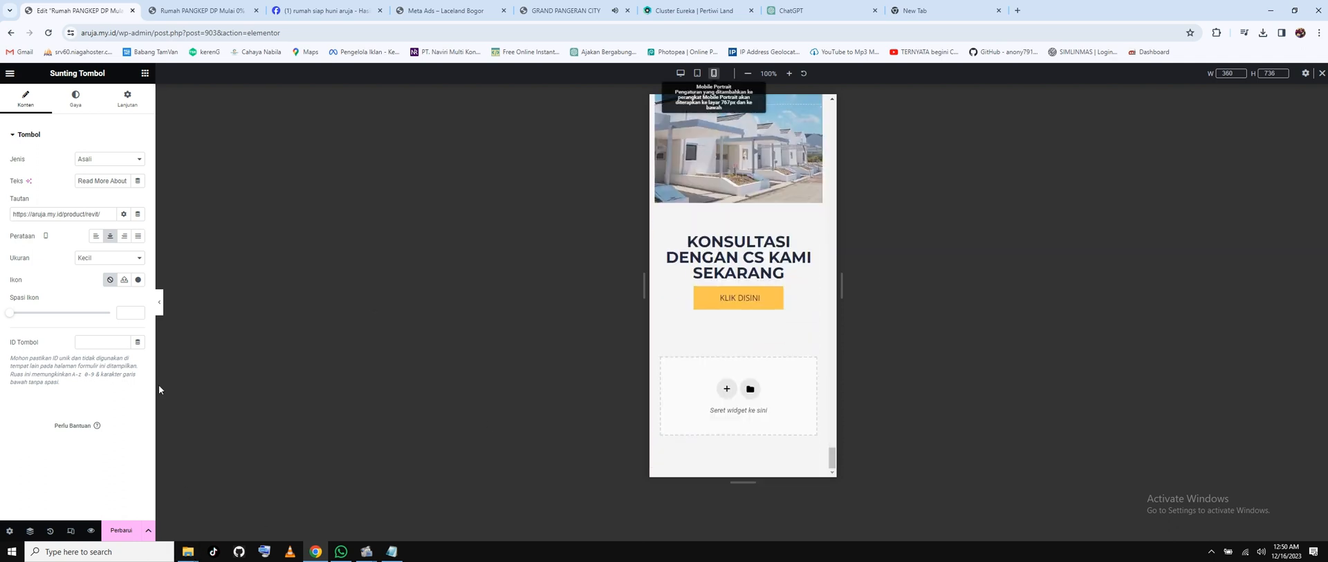
Save, switch the preview back to desktop, exit Elementor, and bring the Notepad notes forward.
key(ctrl+s)
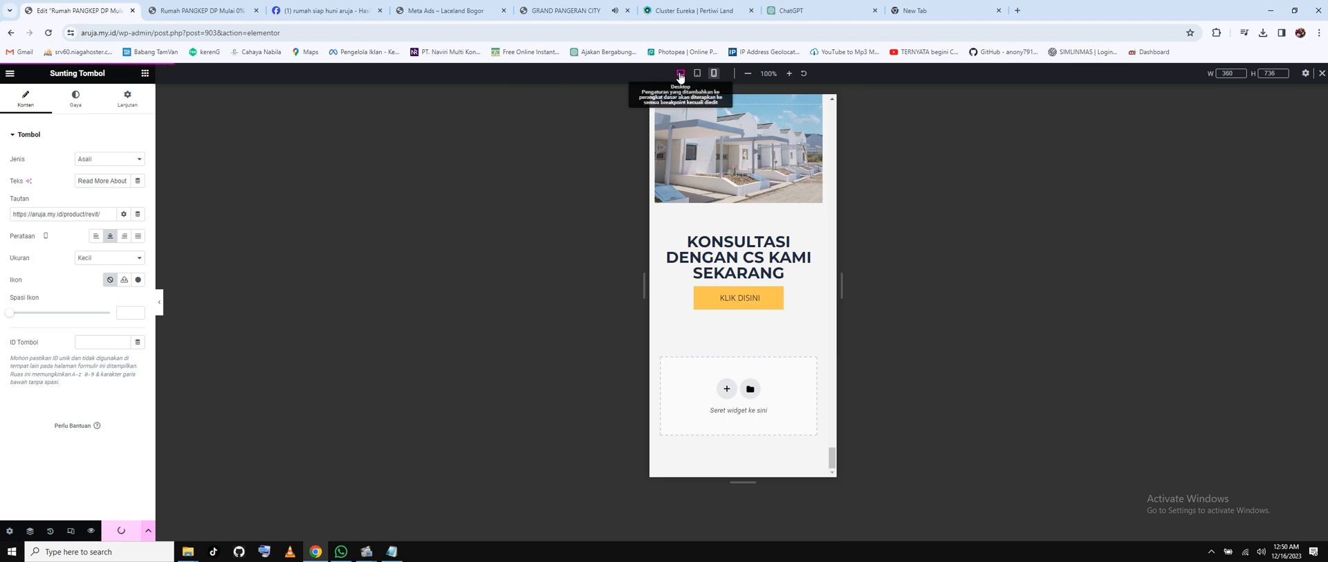
click(681, 74)
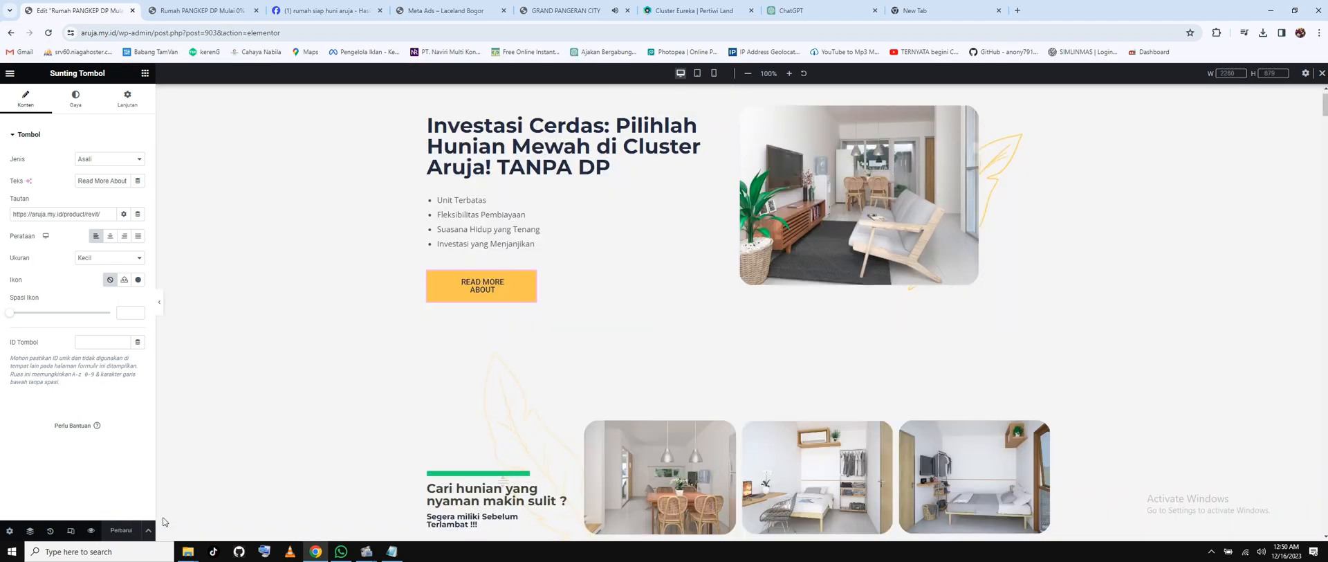
click(10, 78)
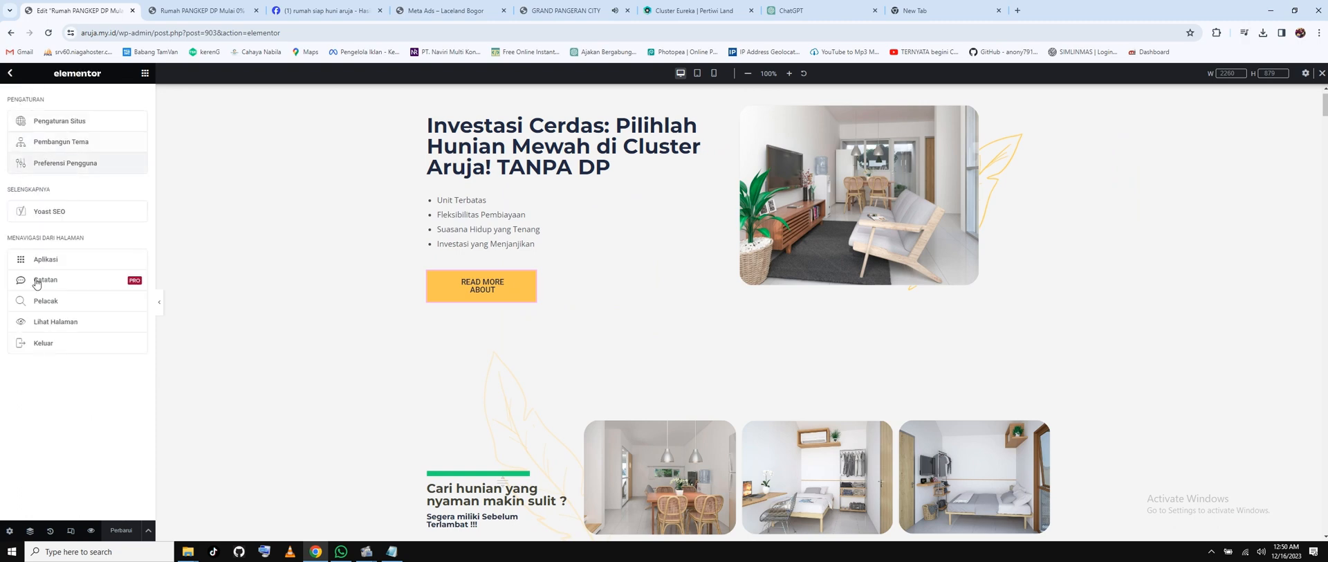
click(54, 343)
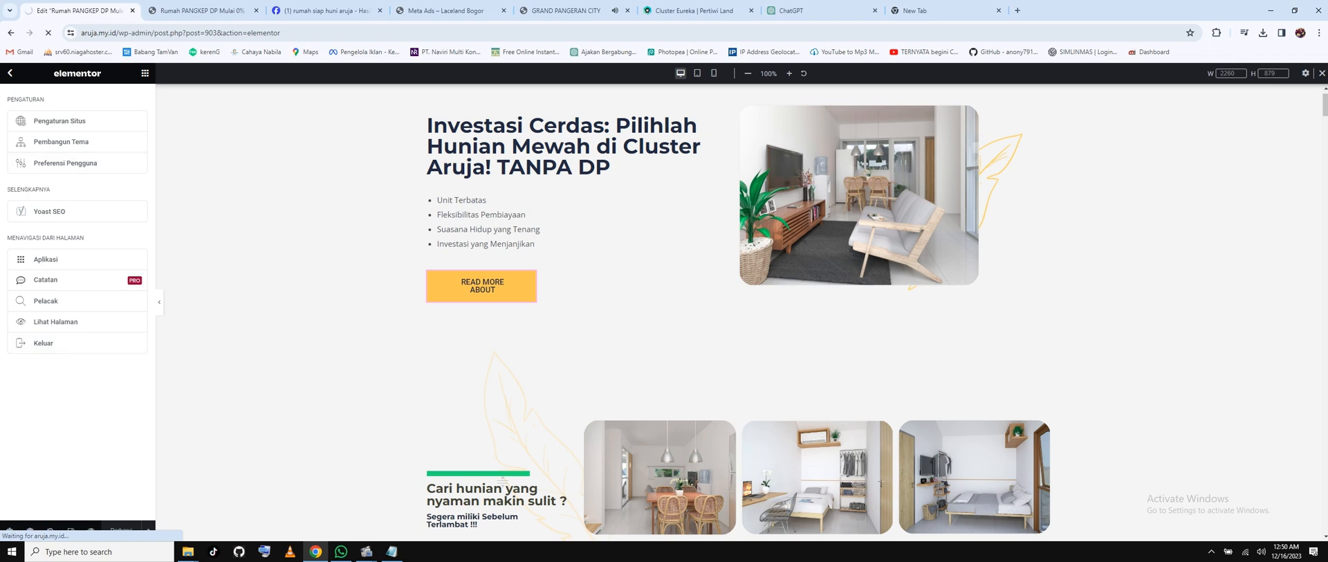
click(391, 552)
click(1073, 128)
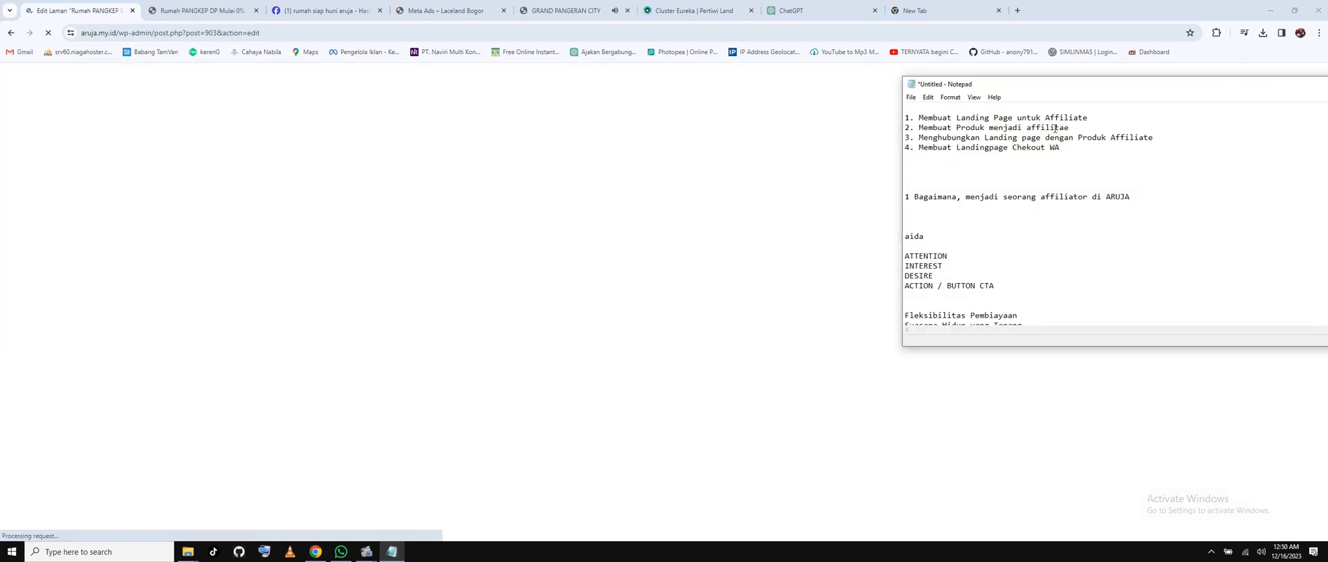
Correct 'affilitae' to 'affiliate' in the notes, then update the WordPress page.
drag(1059, 128, 1069, 128)
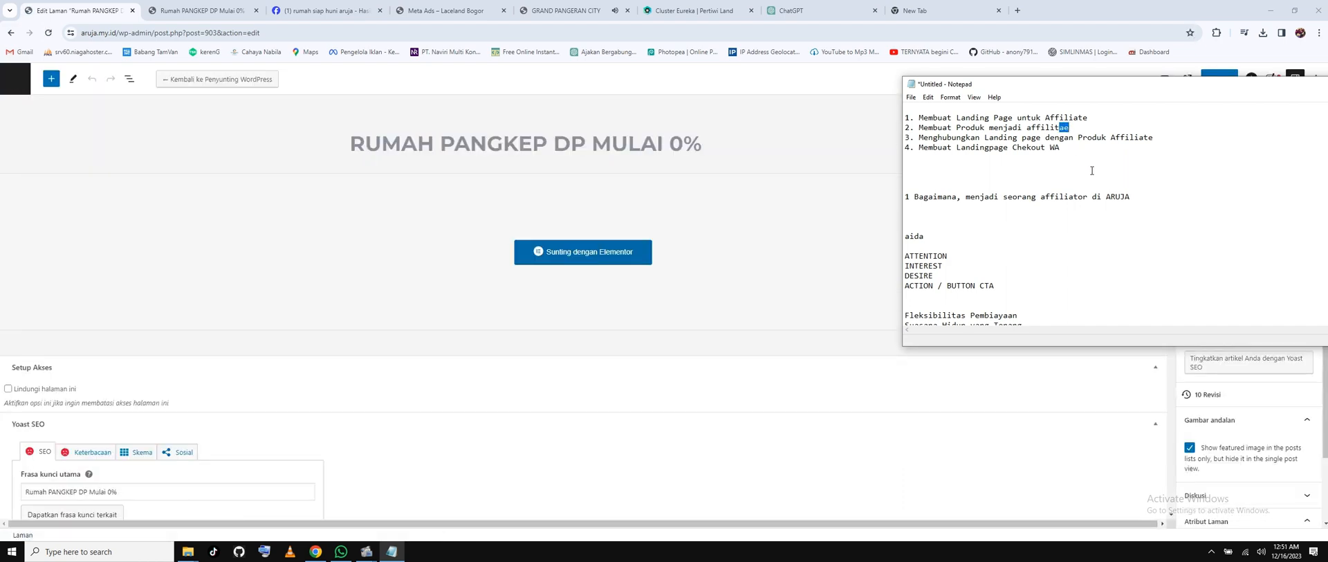
drag(1055, 127, 1075, 127)
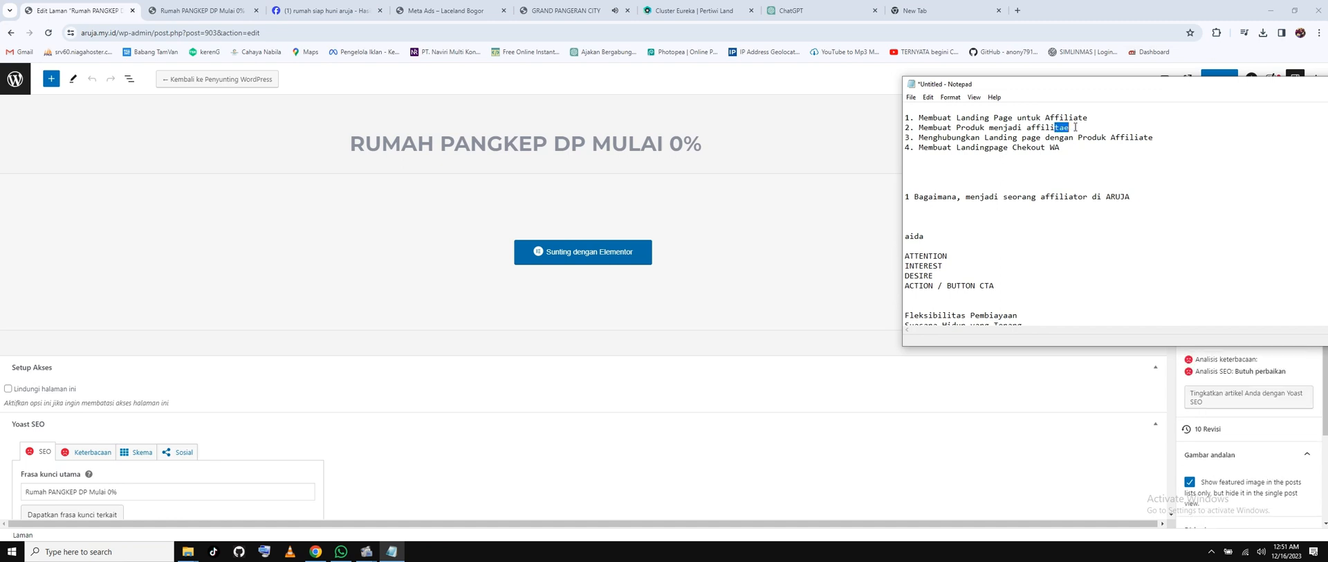
text(a)
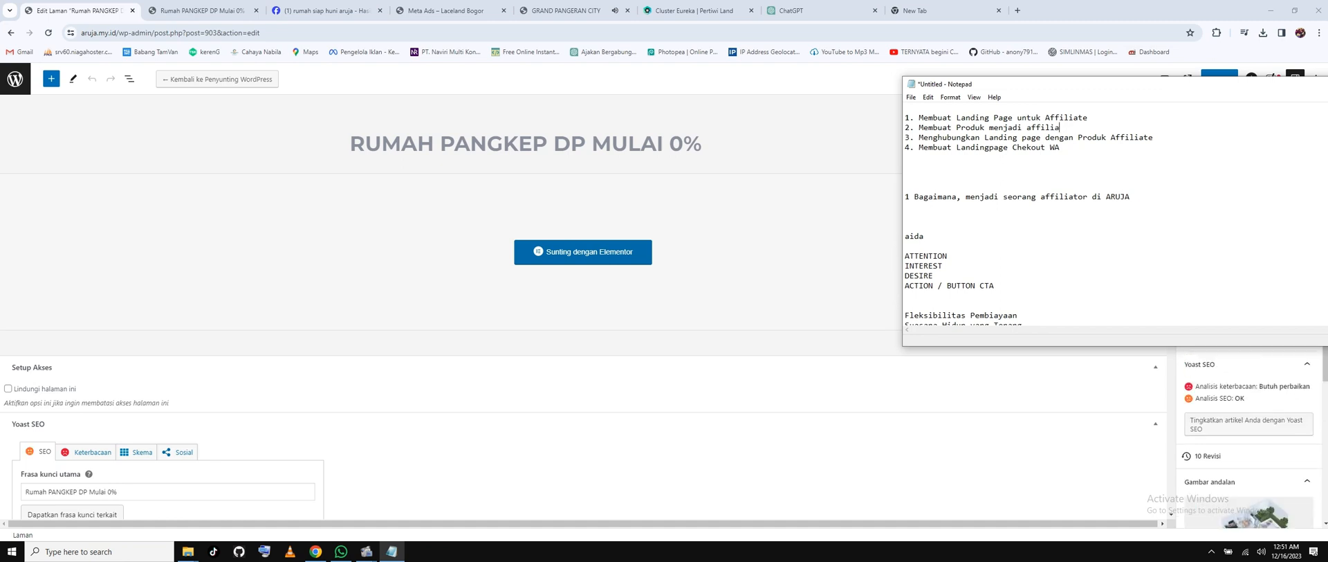
text(te)
click(1195, 214)
drag(1151, 86, 634, 286)
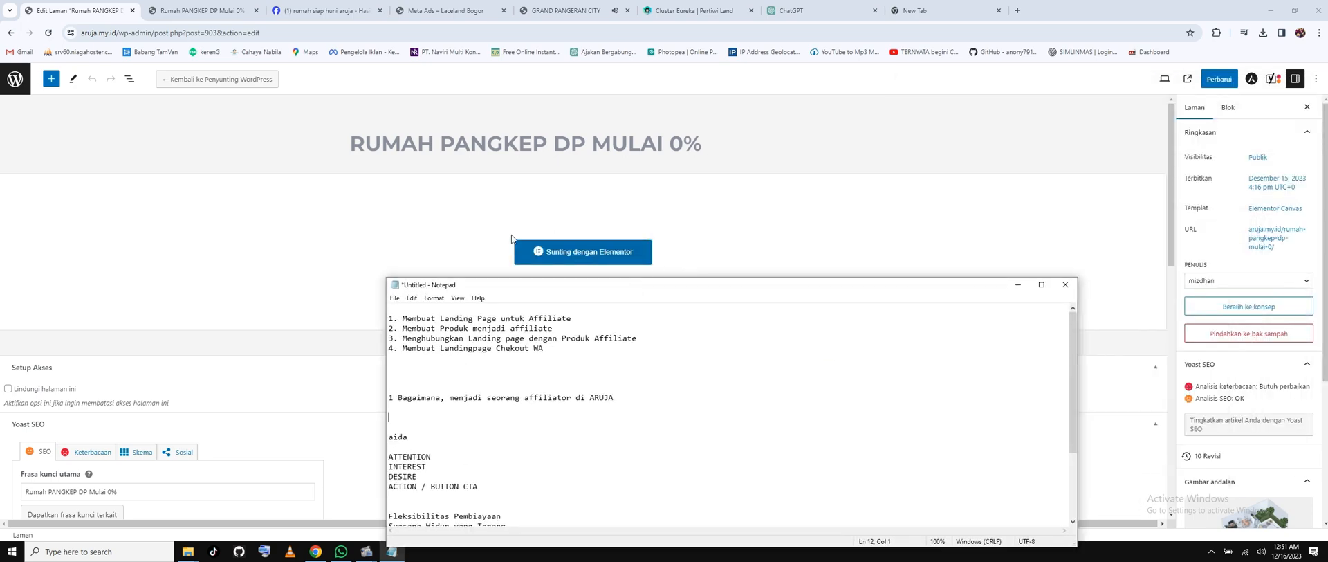
click(1225, 83)
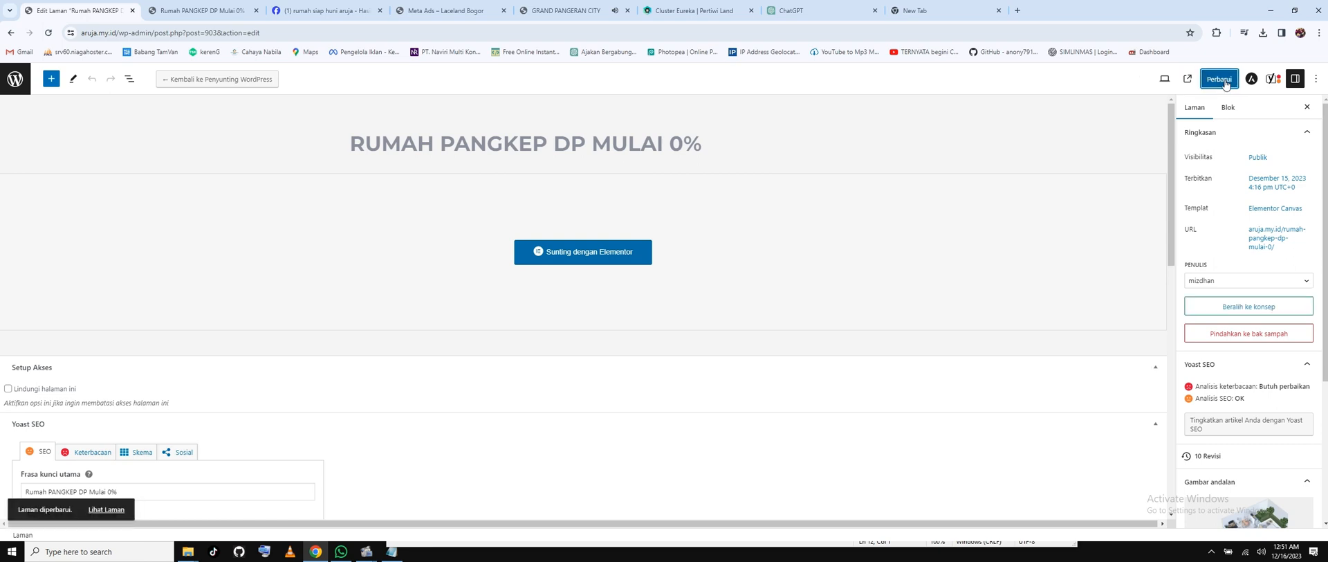
View the live landing page in a new tab, scroll through it, close it, and return to Pages.
right_click(100, 510)
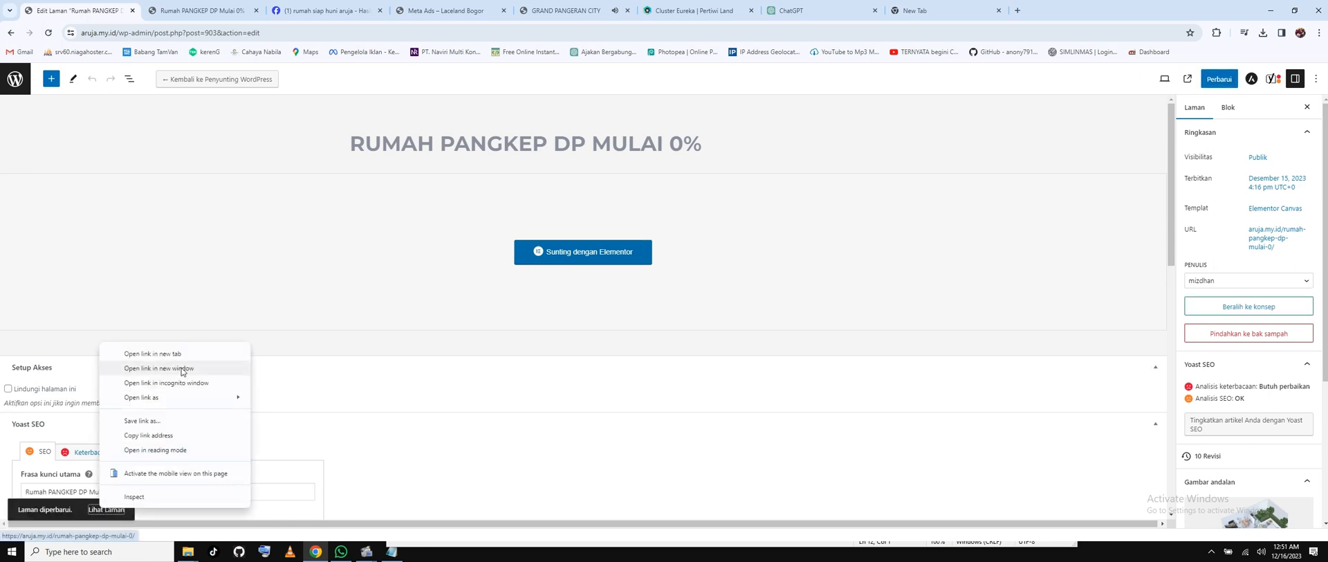
click(152, 353)
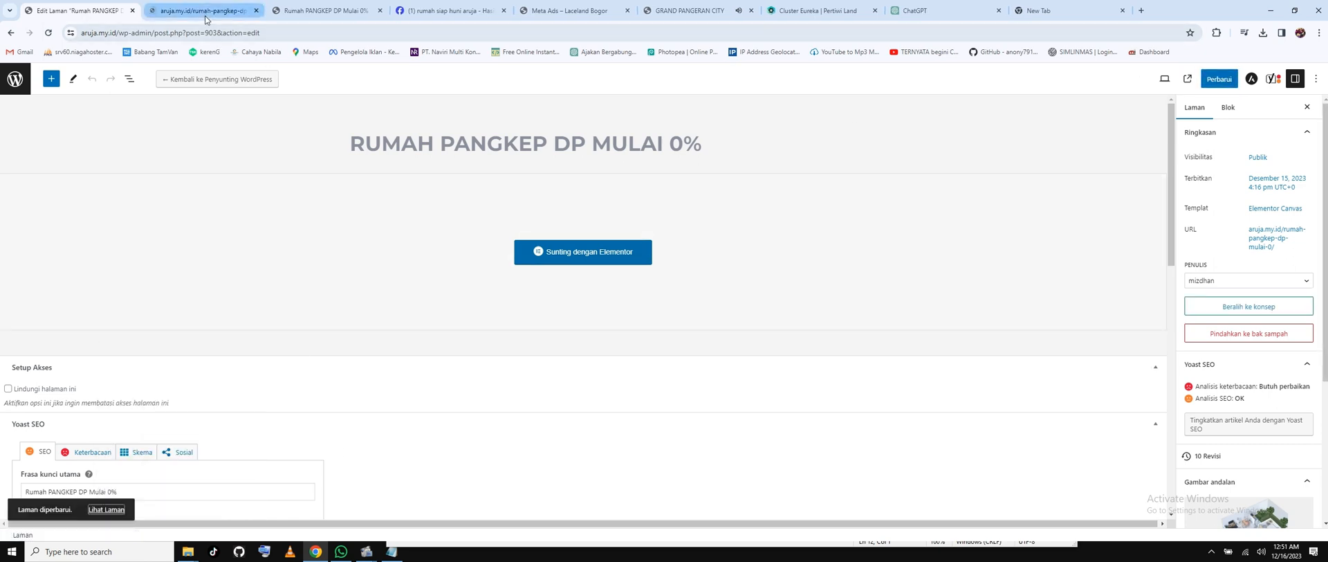
click(204, 12)
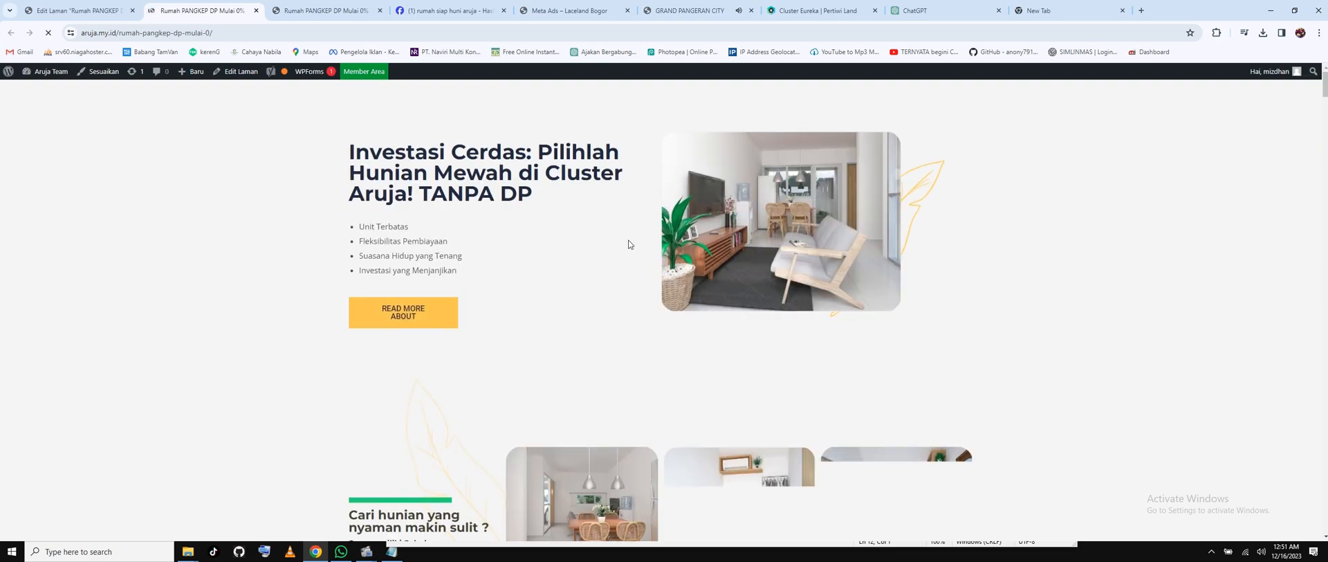
scroll(629, 245, down, 5)
scroll(628, 242, down, 5)
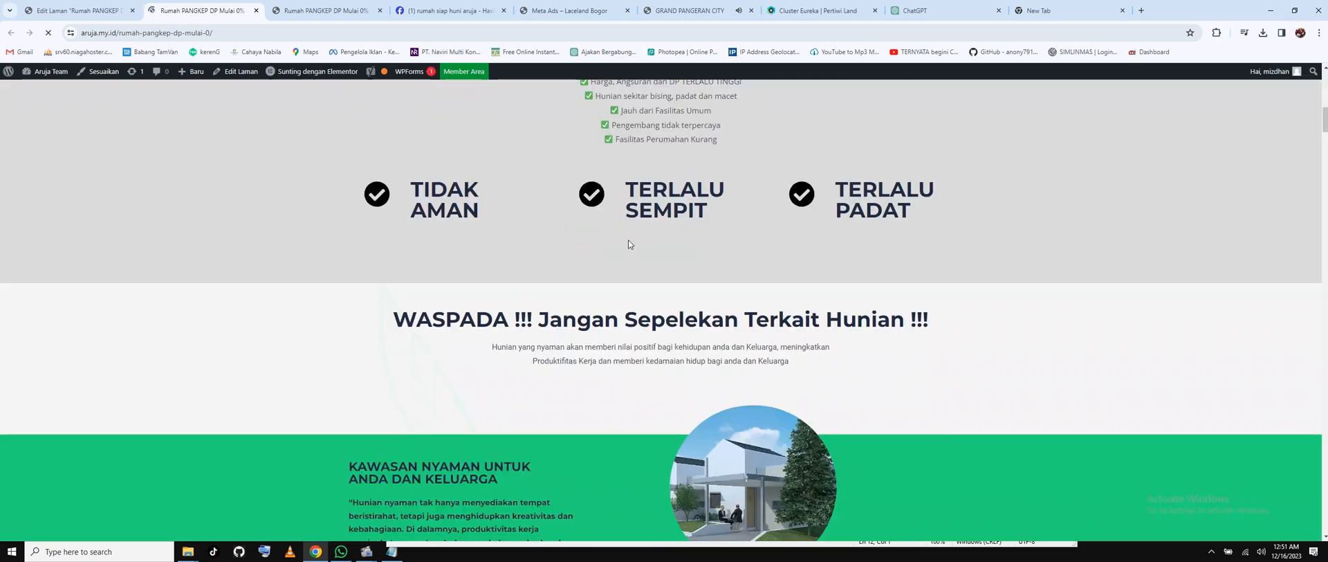
scroll(628, 239, down, 5)
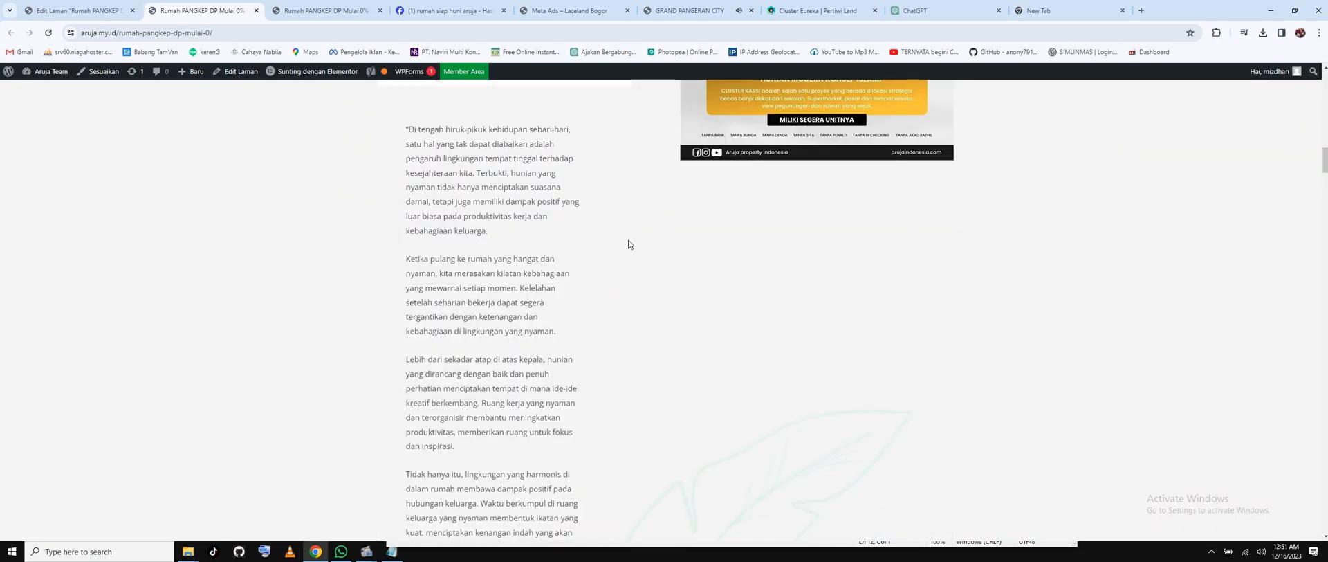
scroll(628, 243, down, 5)
scroll(628, 244, down, 5)
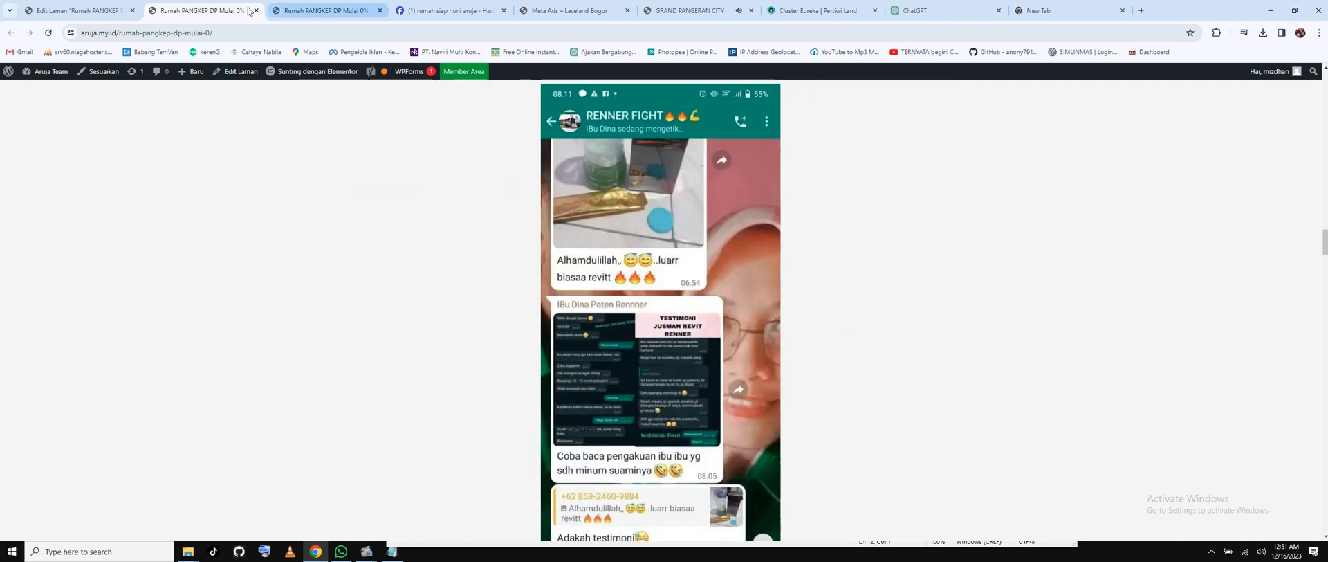
click(255, 10)
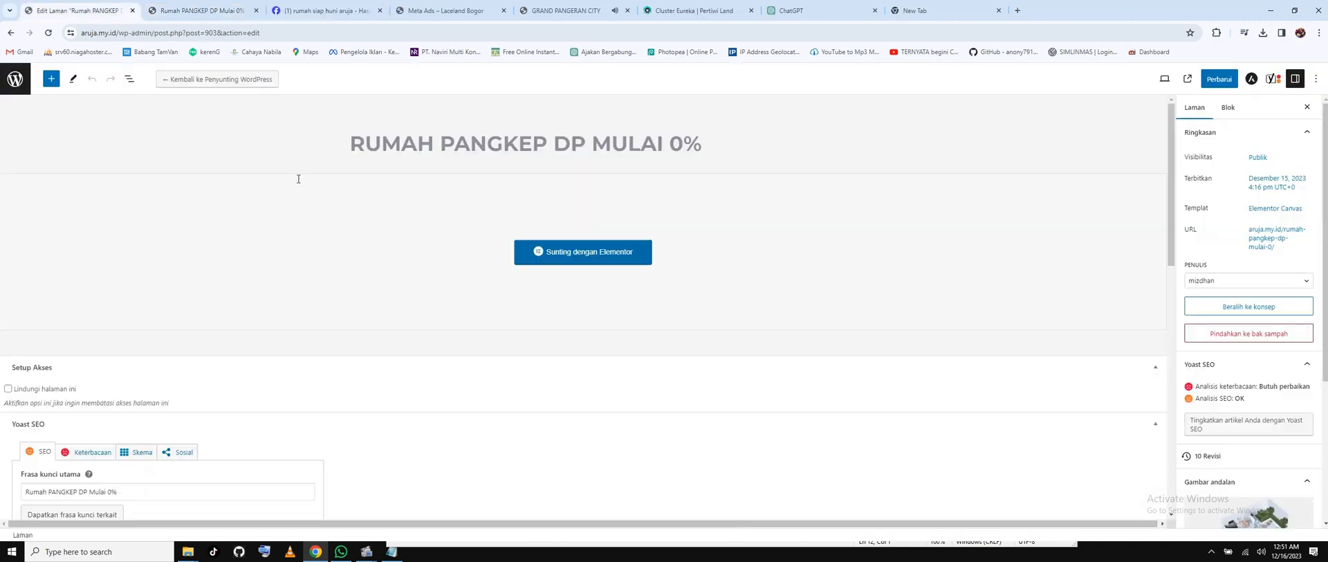
click(15, 80)
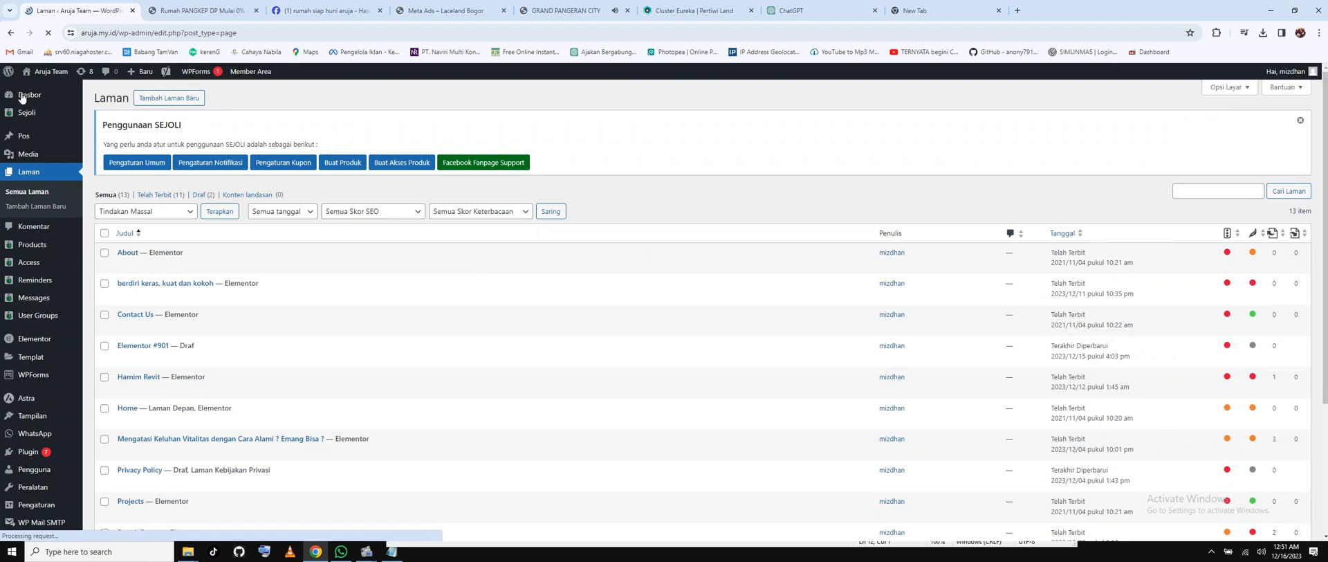
Go to the Sejoli Products list and start adding a new product.
mouse_move(31, 250)
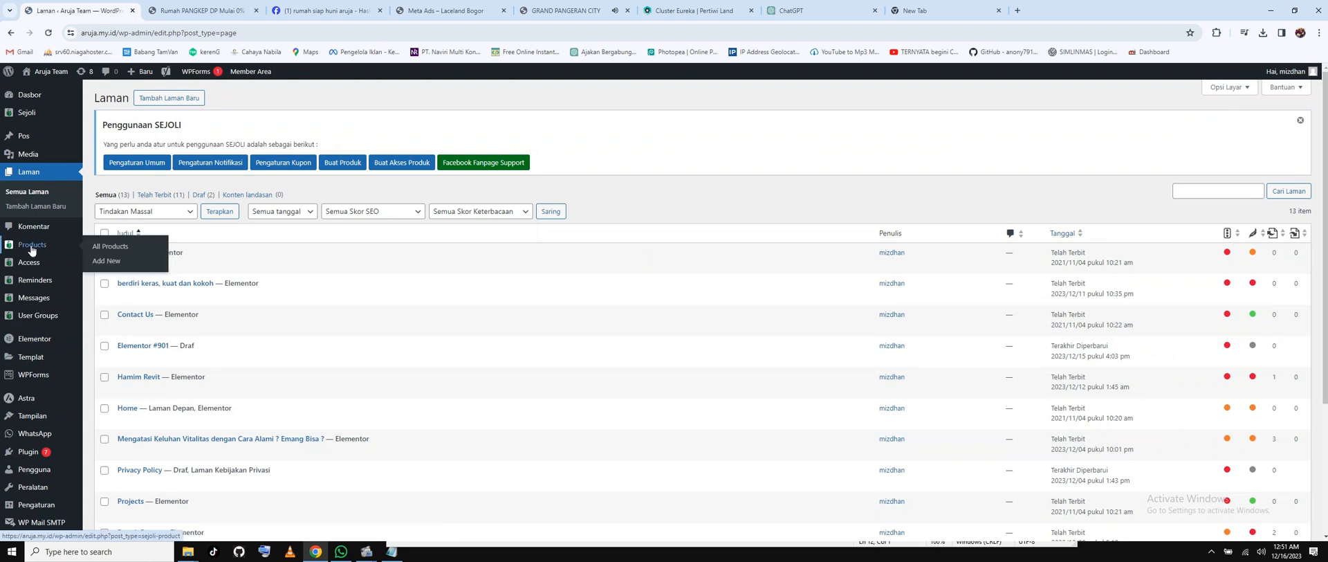
click(31, 248)
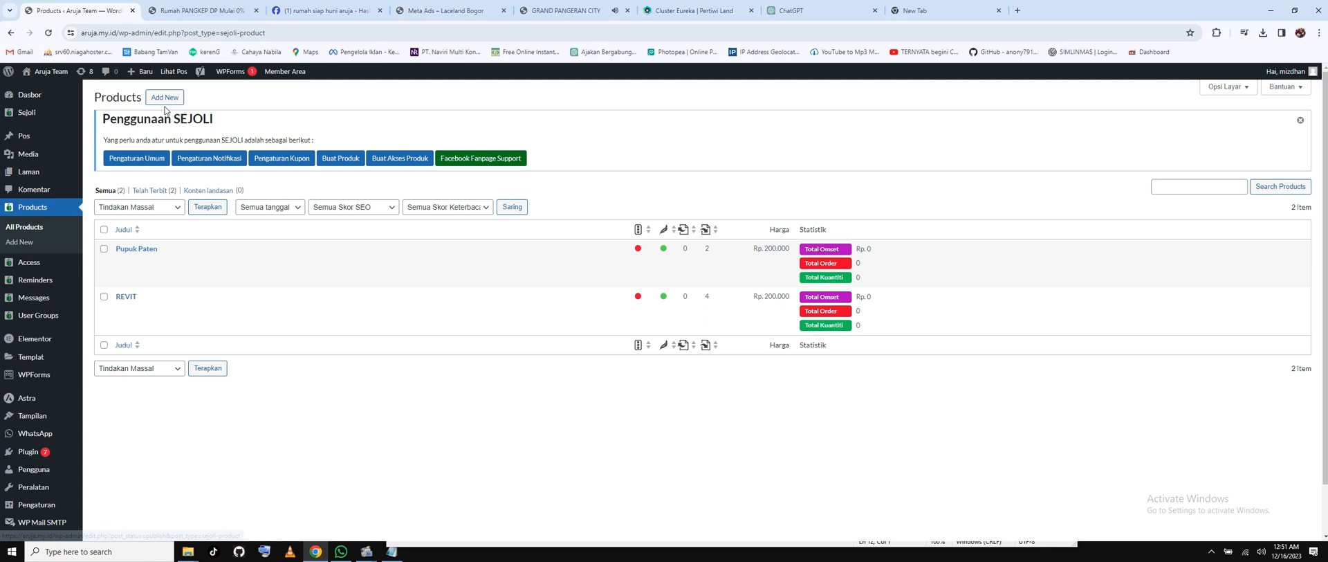
click(167, 102)
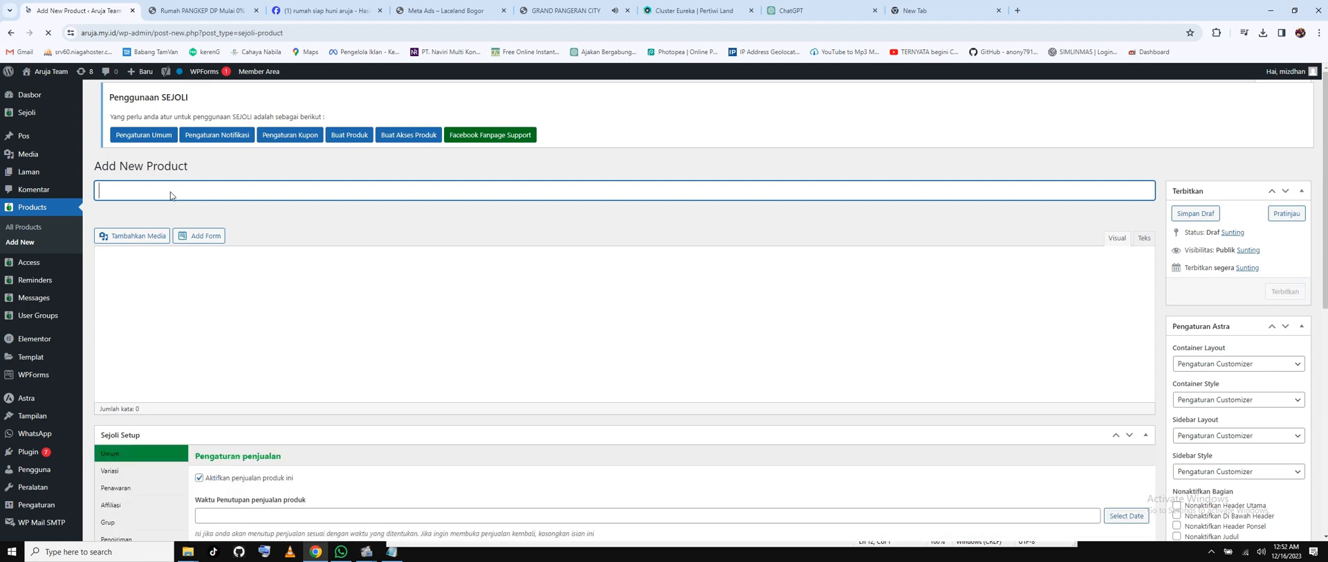
Title the new product 'Cluster Aruja Kassi' and scroll down toward its Sejoli settings.
text(Clus)
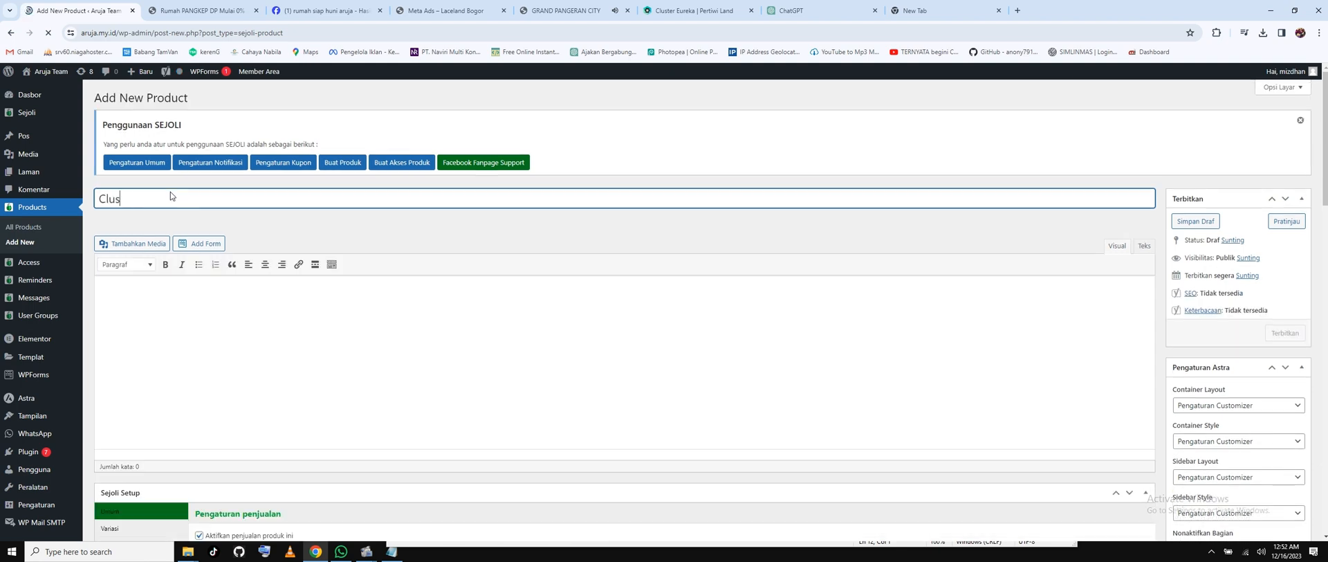
text(ter Aruja )
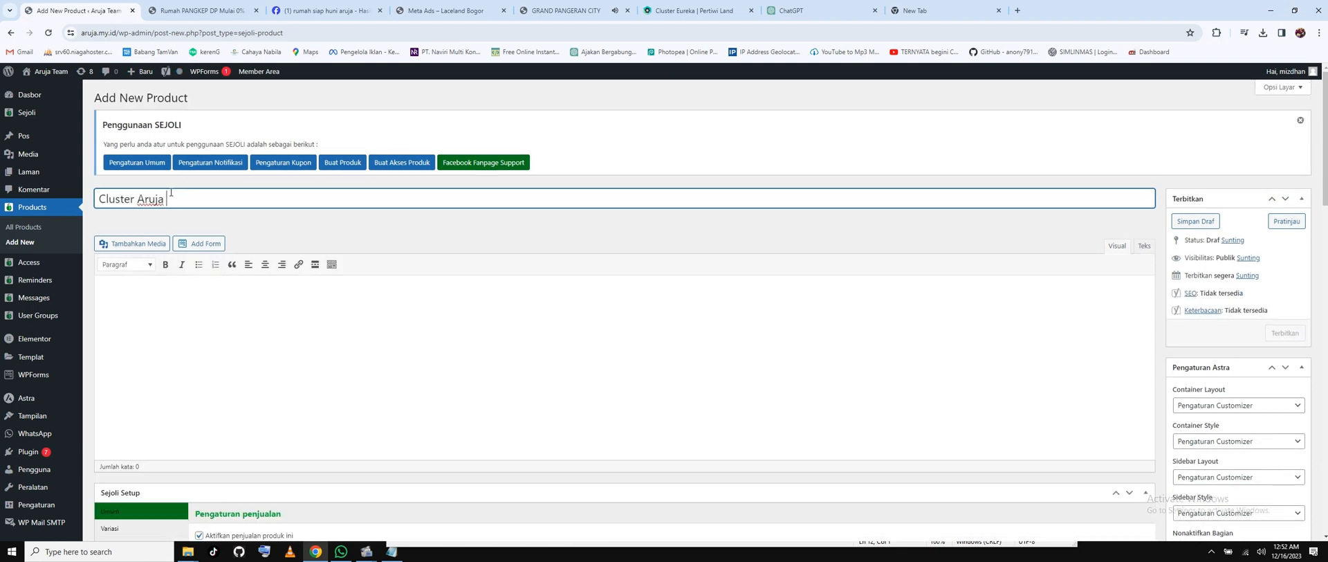
text(Kassi)
click(311, 344)
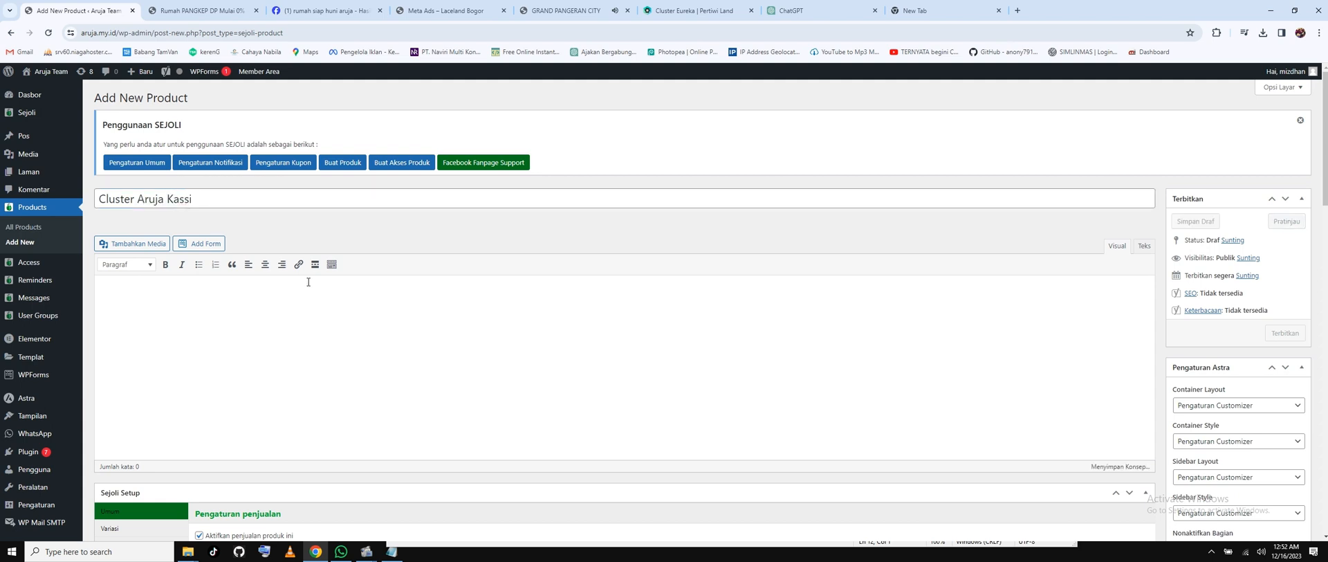
scroll(280, 341, down, 2)
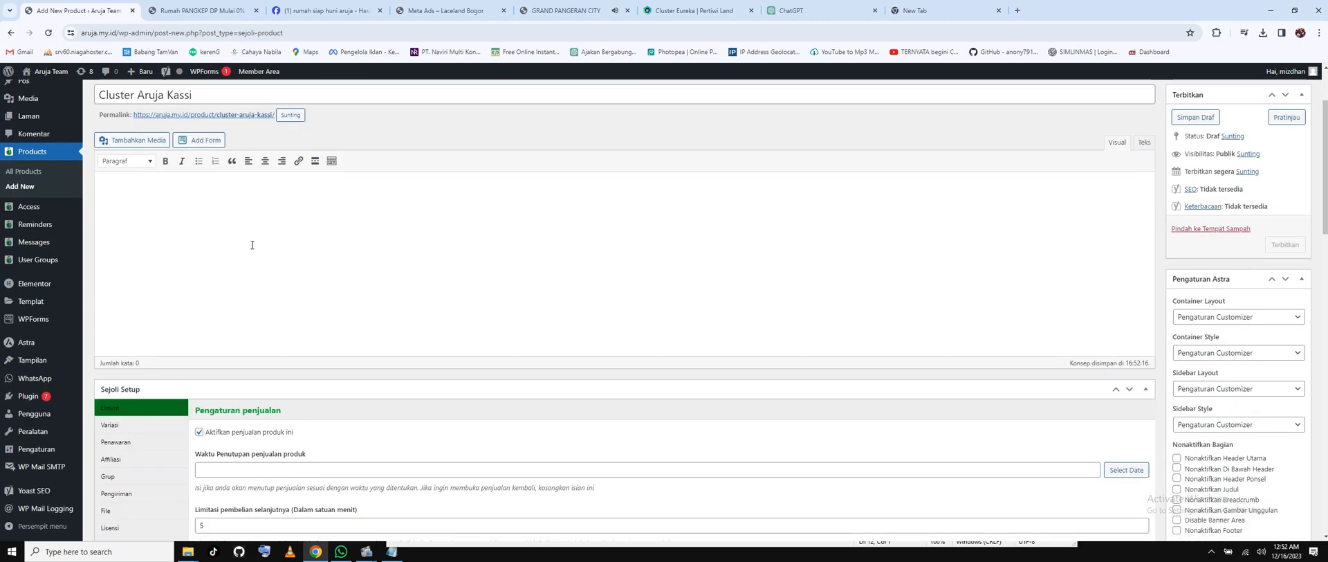
scroll(243, 242, up, 2)
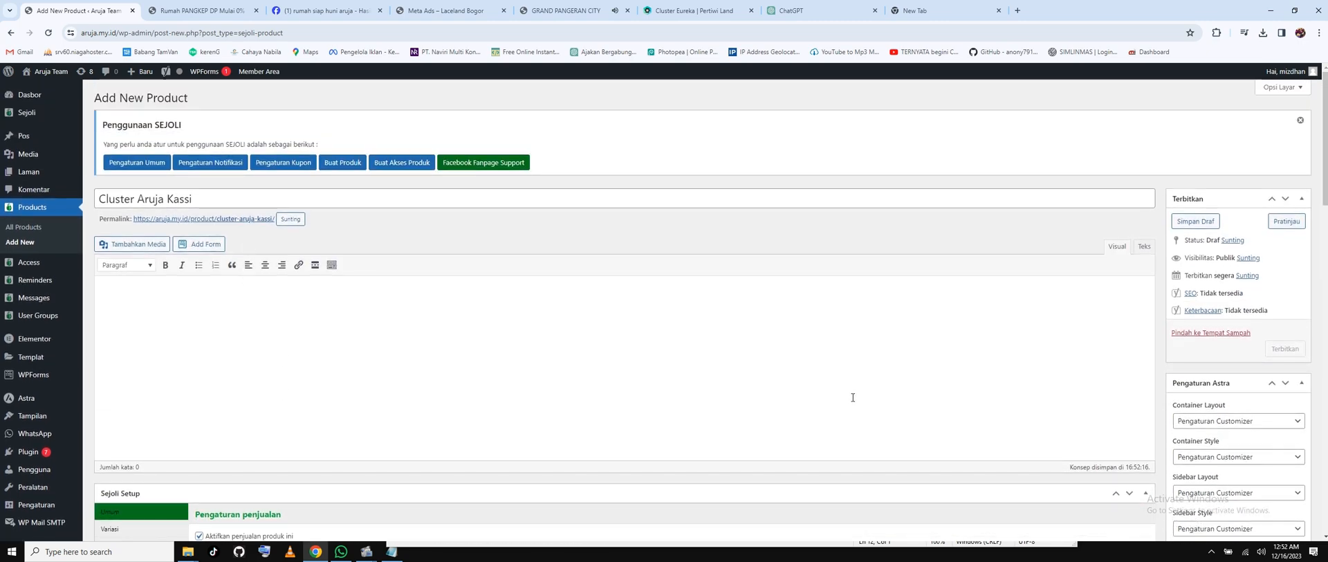
scroll(853, 397, down, 2)
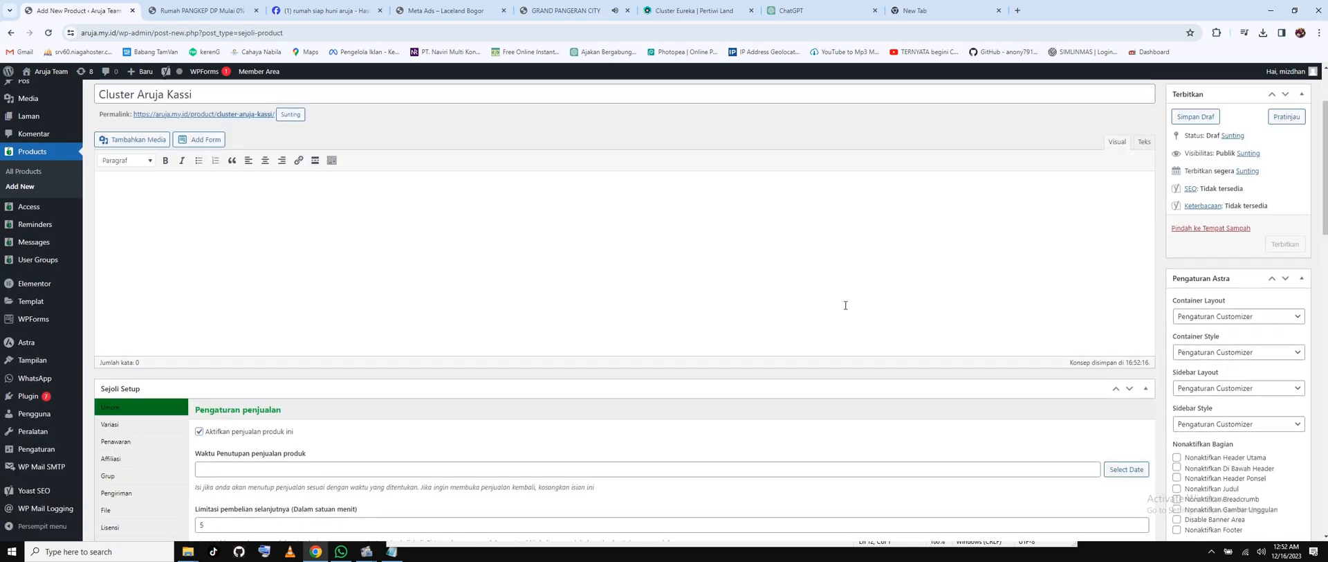
scroll(845, 305, down, 3)
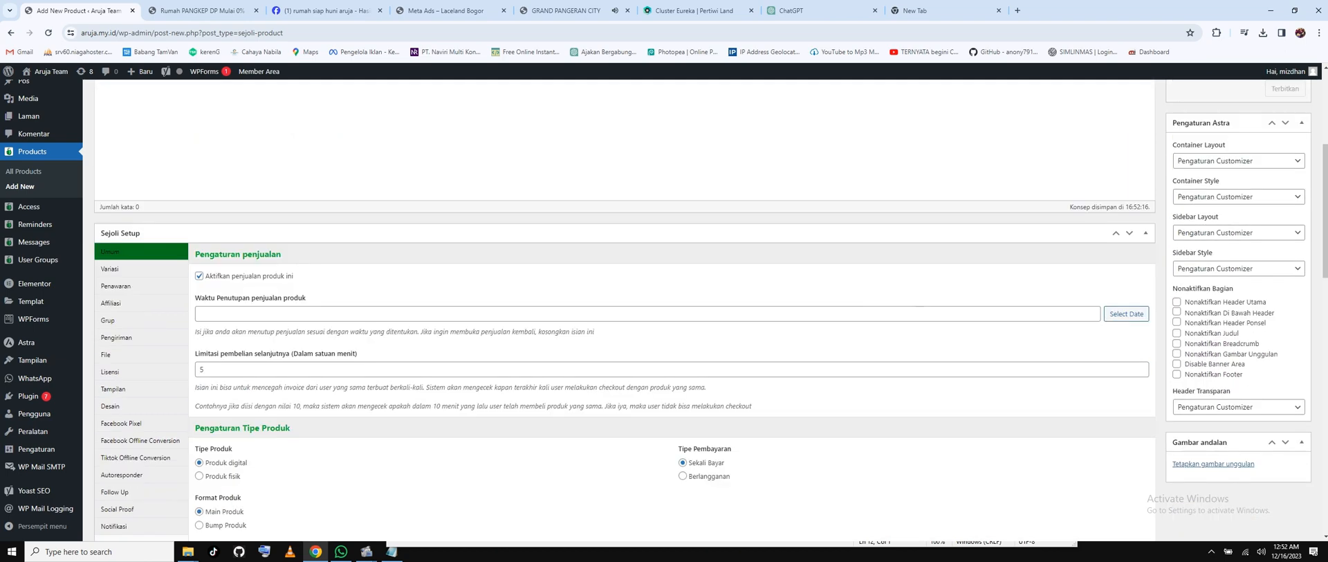
Hide the site header and footer, and set the Type-67-Potongan-Perspektif house render as featured image.
click(1176, 303)
click(1176, 375)
click(1206, 464)
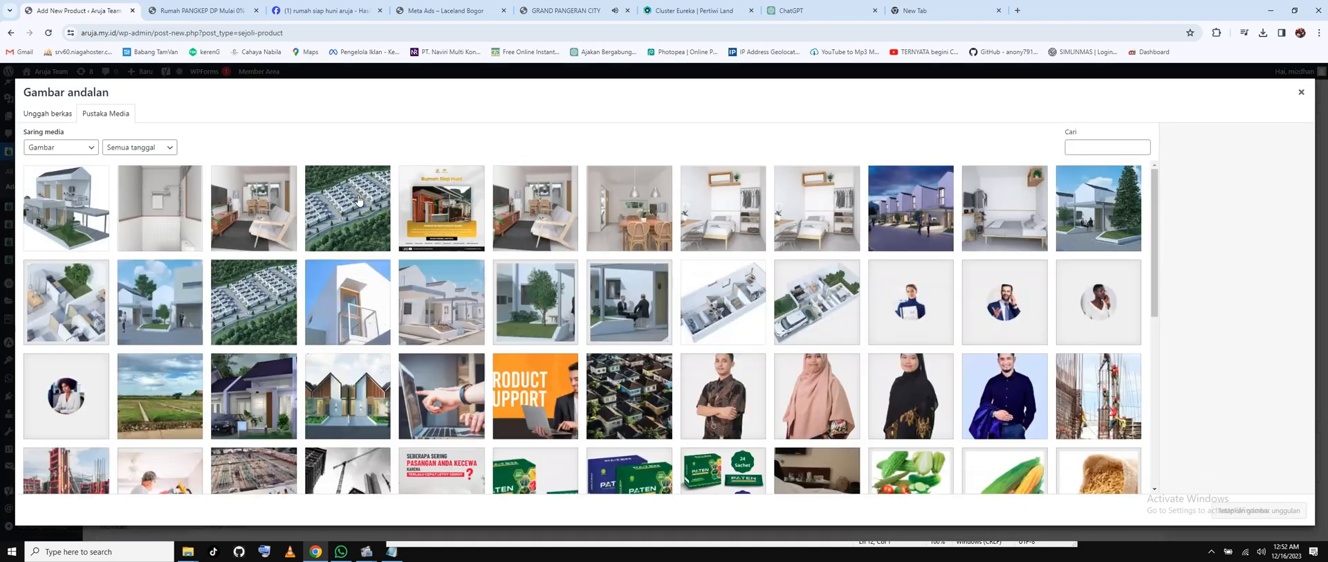
click(101, 212)
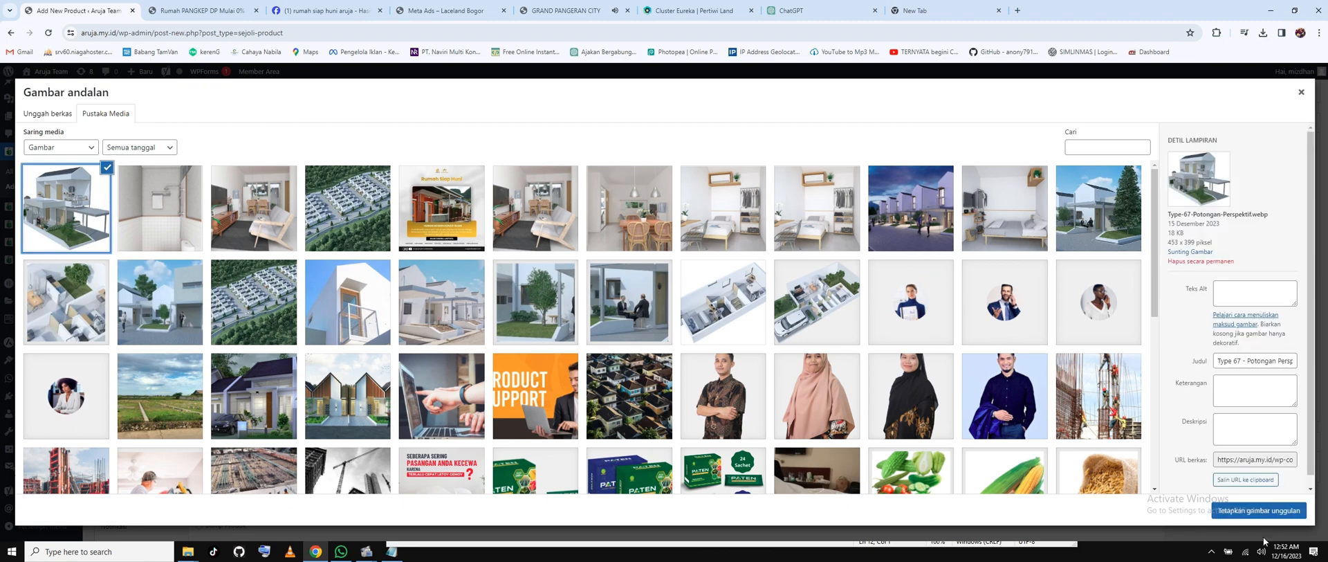
click(1266, 511)
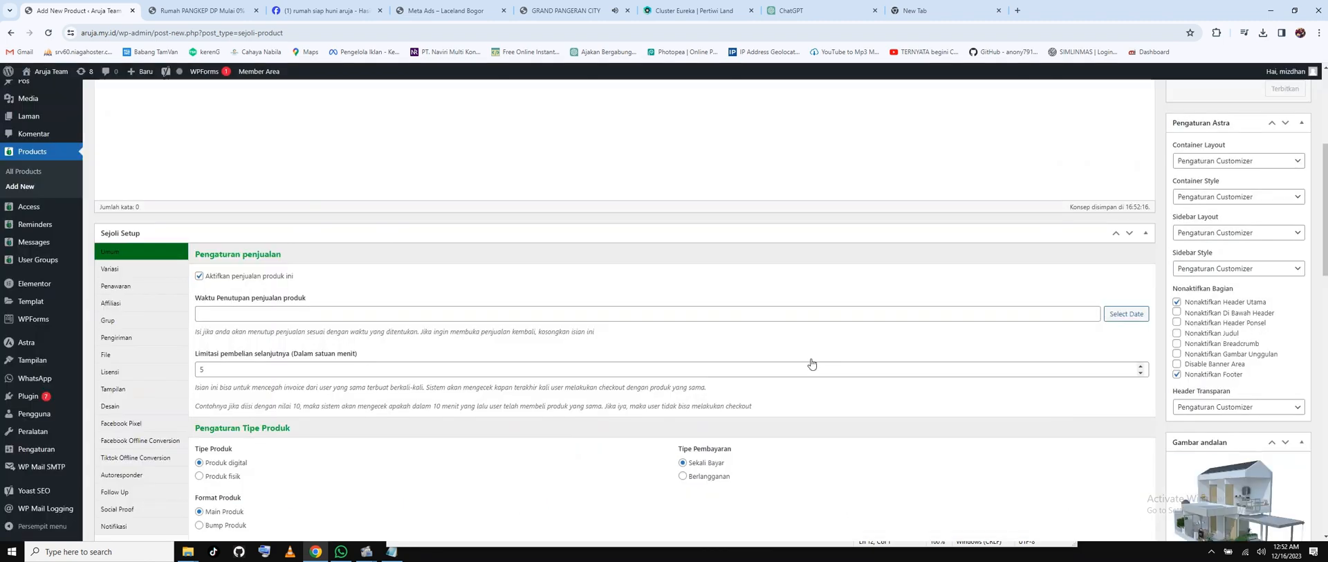
Scroll down the Add New Product page to the Sejoli Setup box.
scroll(424, 218, up, 2)
scroll(426, 216, up, 2)
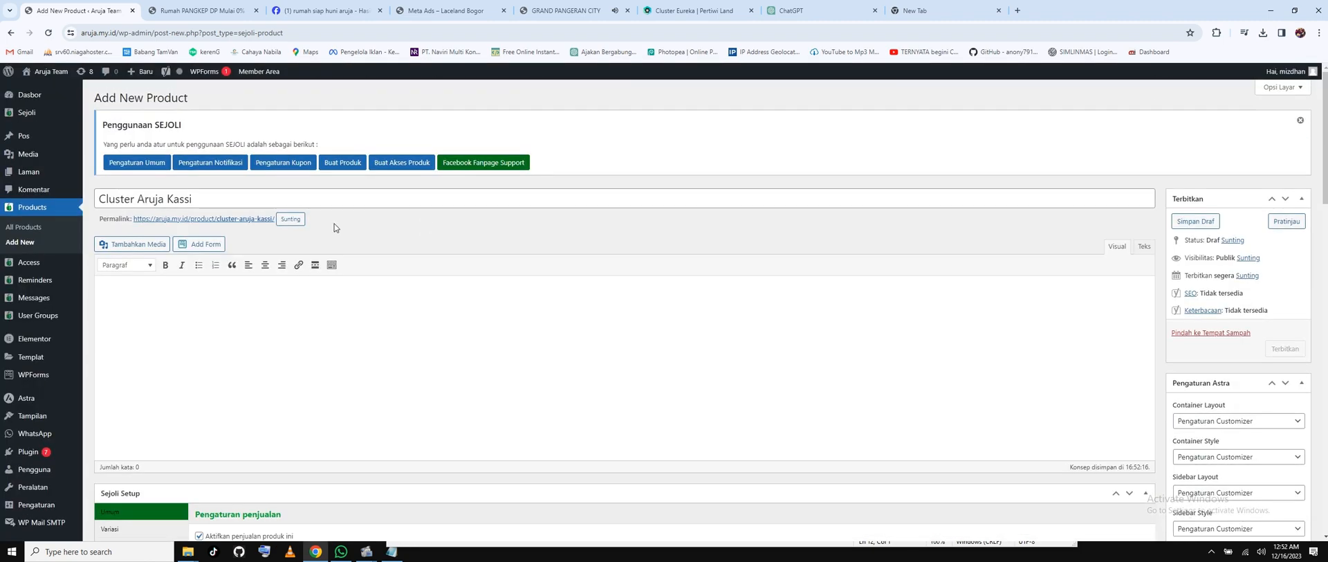
scroll(334, 223, down, 5)
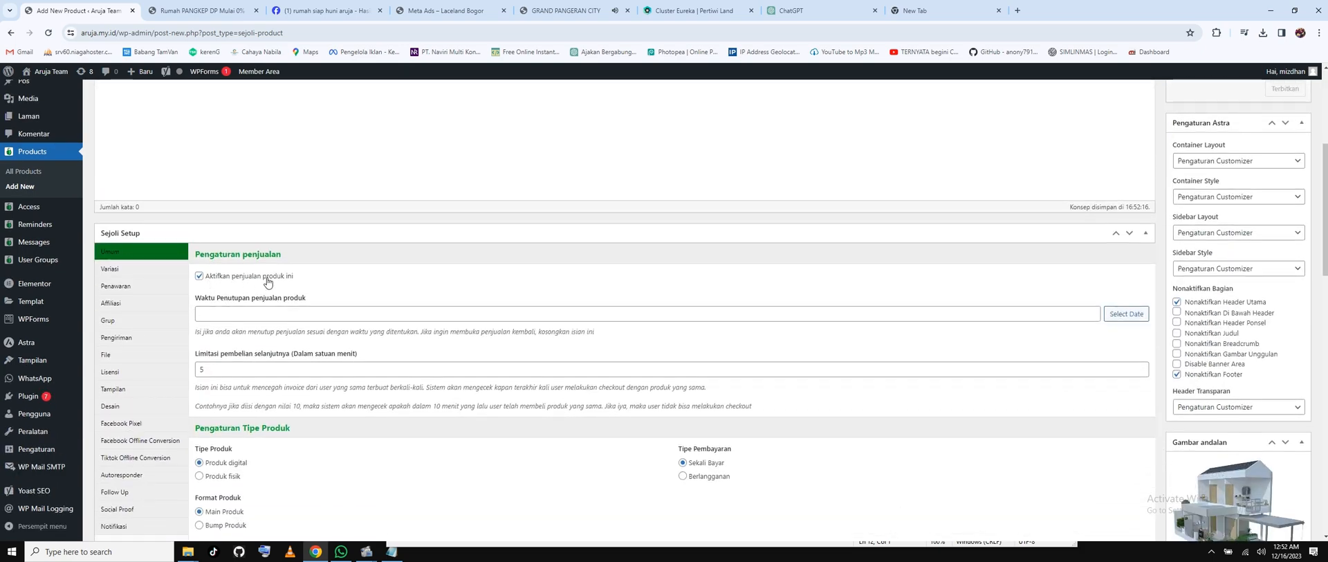
scroll(347, 282, down, 2)
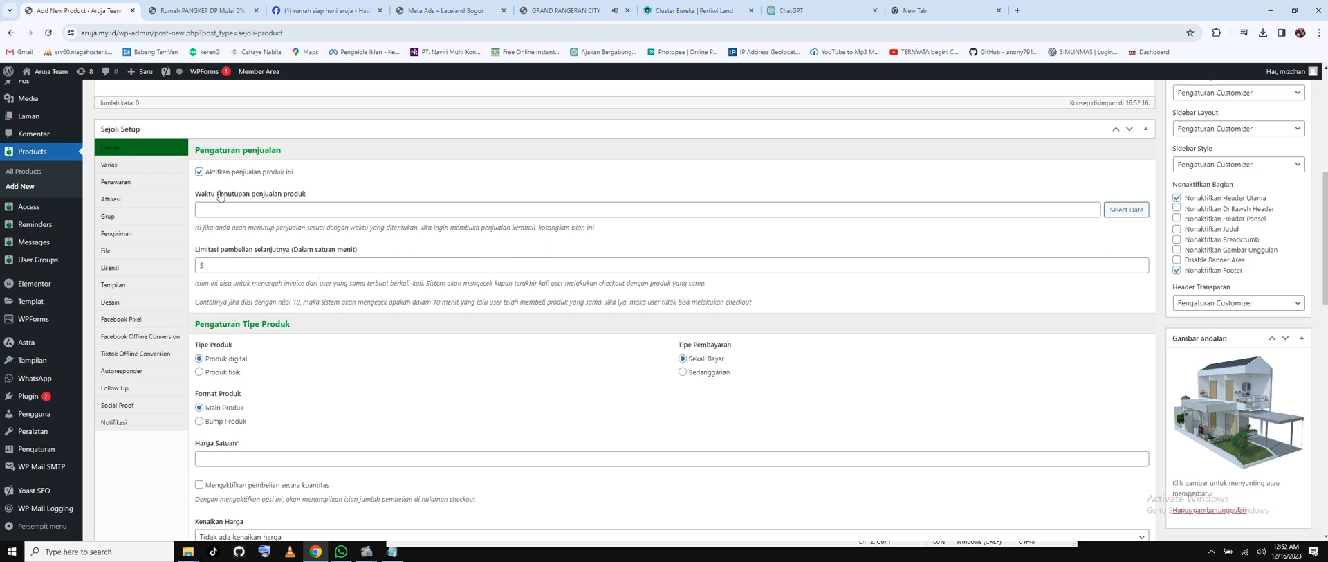
Mark Cluster Aruja Kassi as Produk fisik and set Harga Satuan to 250000, replacing 300000.
click(200, 373)
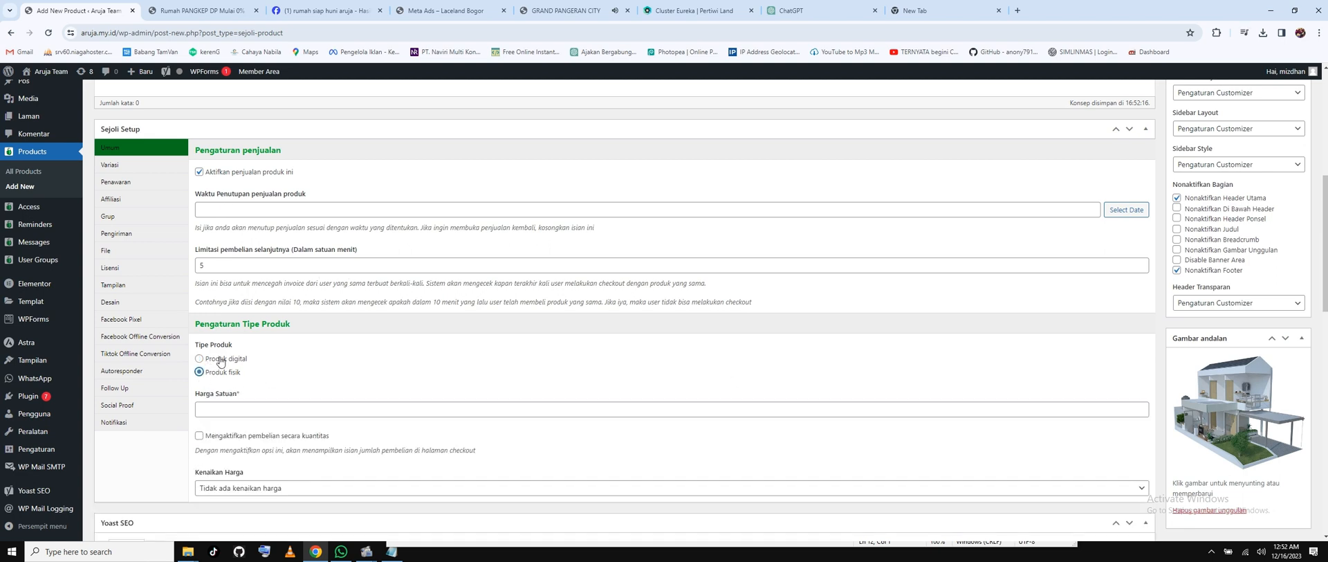
click(240, 409)
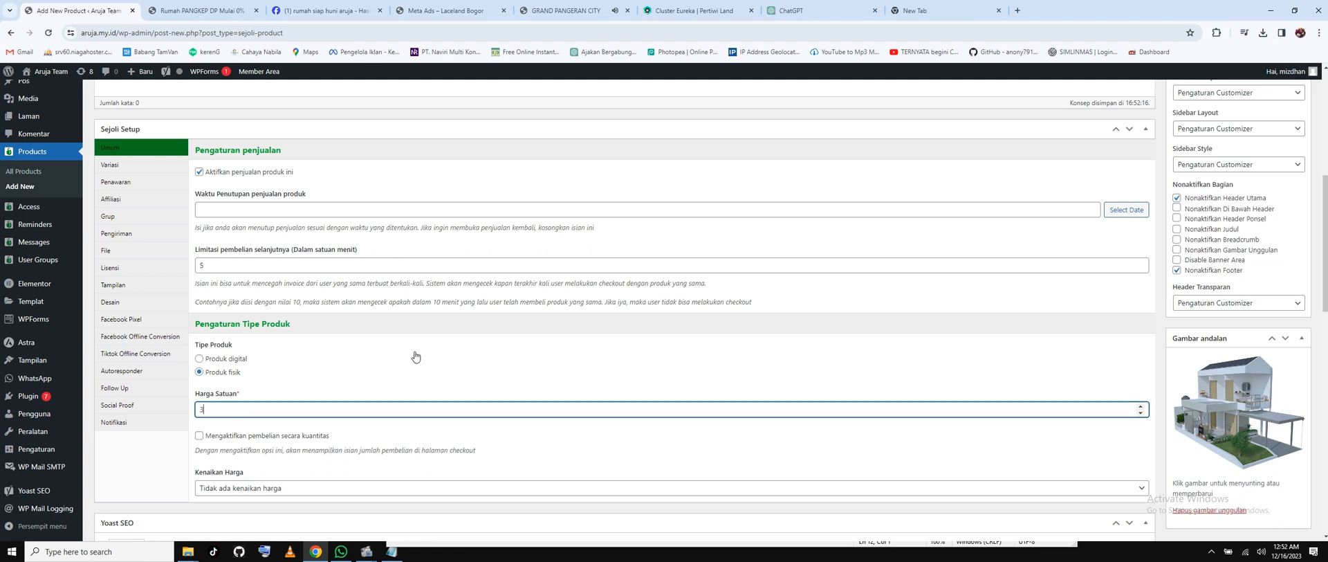
text(300000)
drag(229, 411, 185, 417)
text(250000)
Add 250.000.000 on a new Notepad line, then select the product's Harga Satuan value.
click(392, 552)
drag(667, 290, 736, 109)
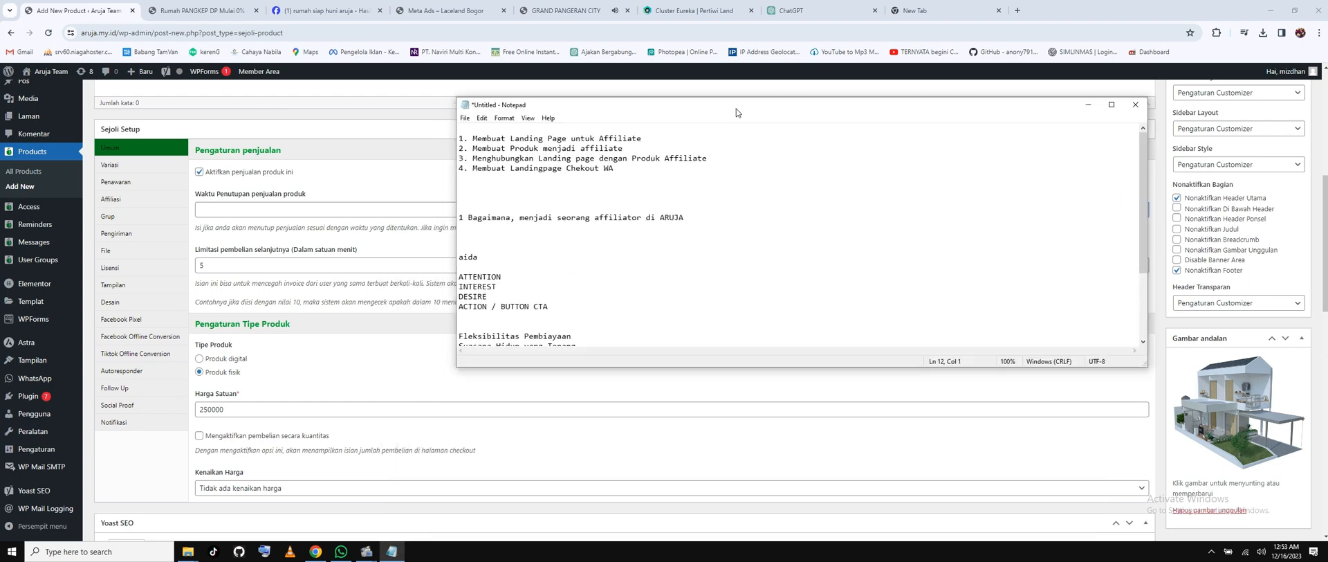
scroll(623, 327, down, 4)
key(Return)
key(Return)
key(Return)
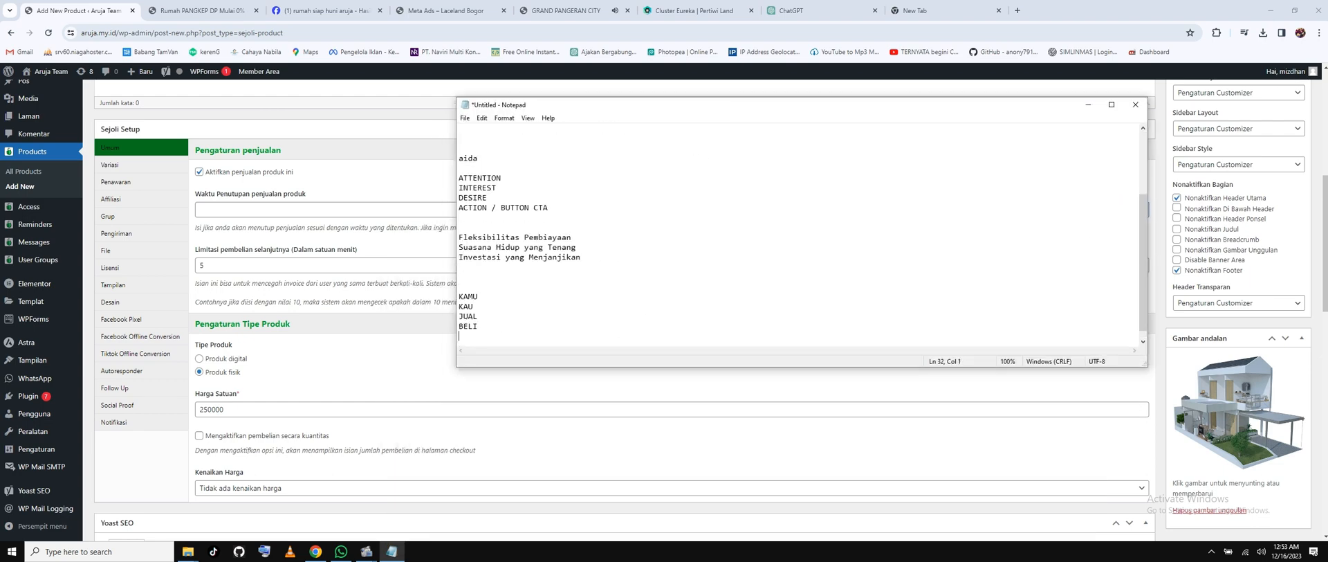
text(250.000)
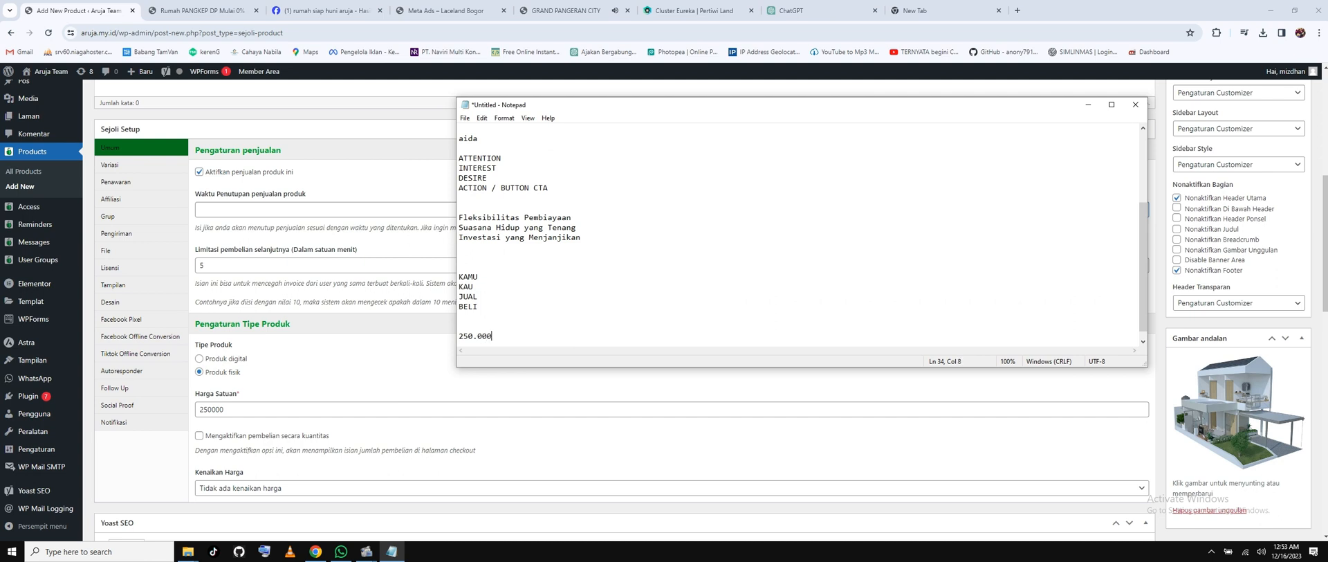
text(.000)
key(Return)
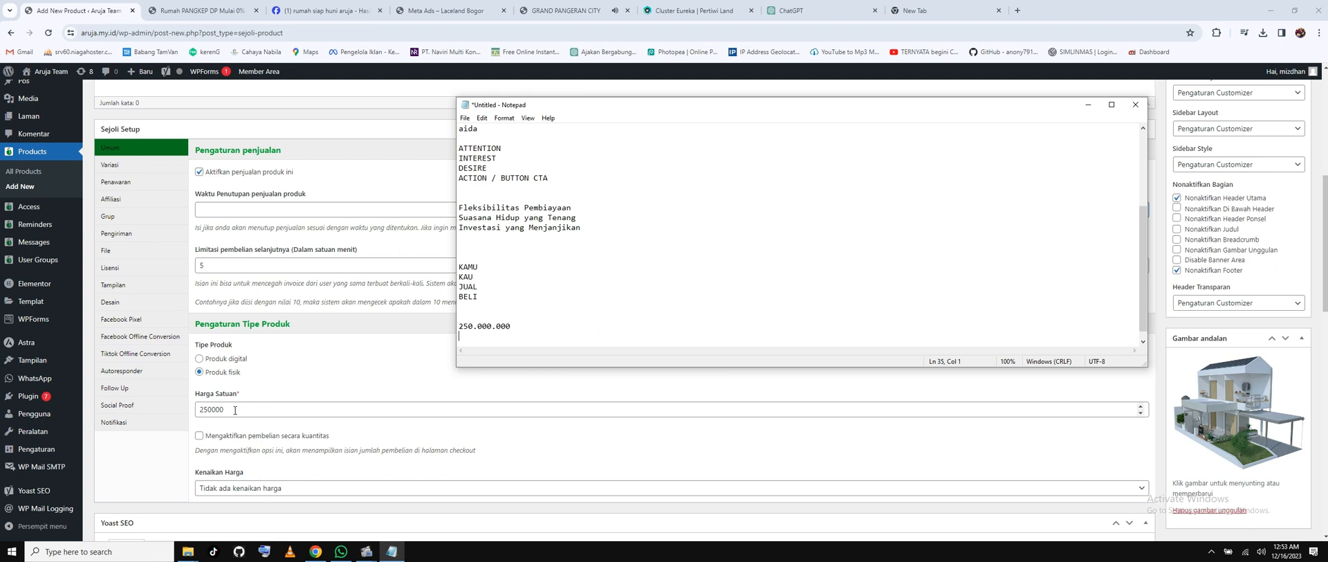
drag(231, 412, 197, 411)
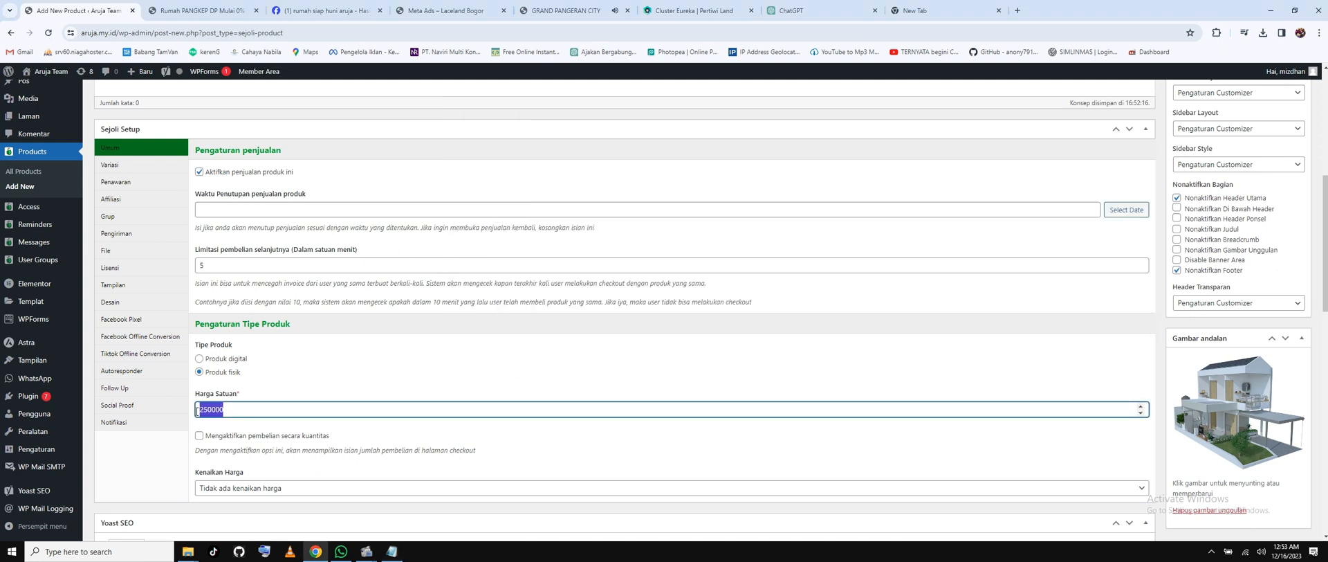
Change the Harga Satuan unit price to 300000.
text(3000000)
scroll(614, 350, down, 2)
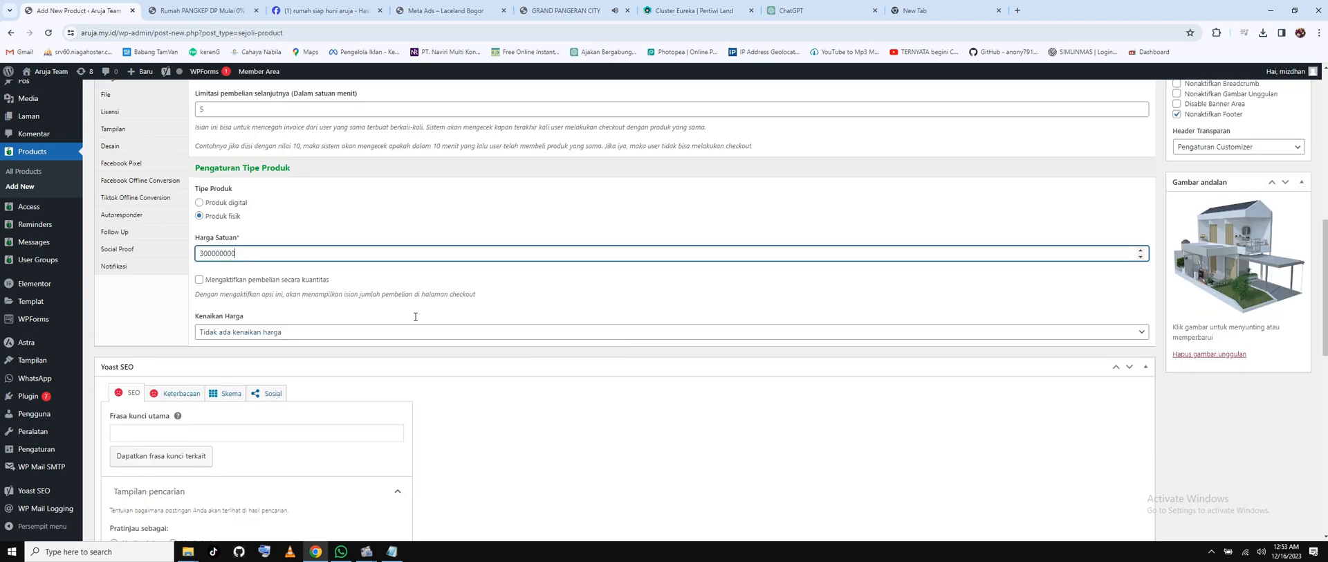
scroll(418, 321, up, 2)
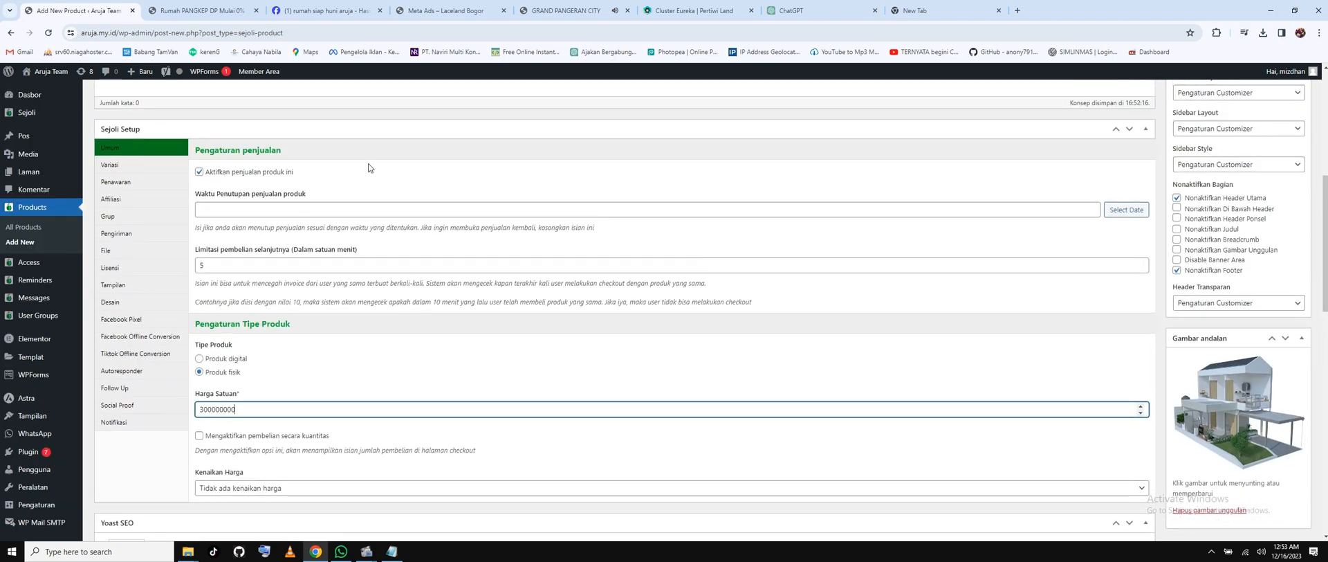
Review the Variasi and Penawaran tabs, then view the Affiliasi settings in Sejoli Setup.
click(114, 166)
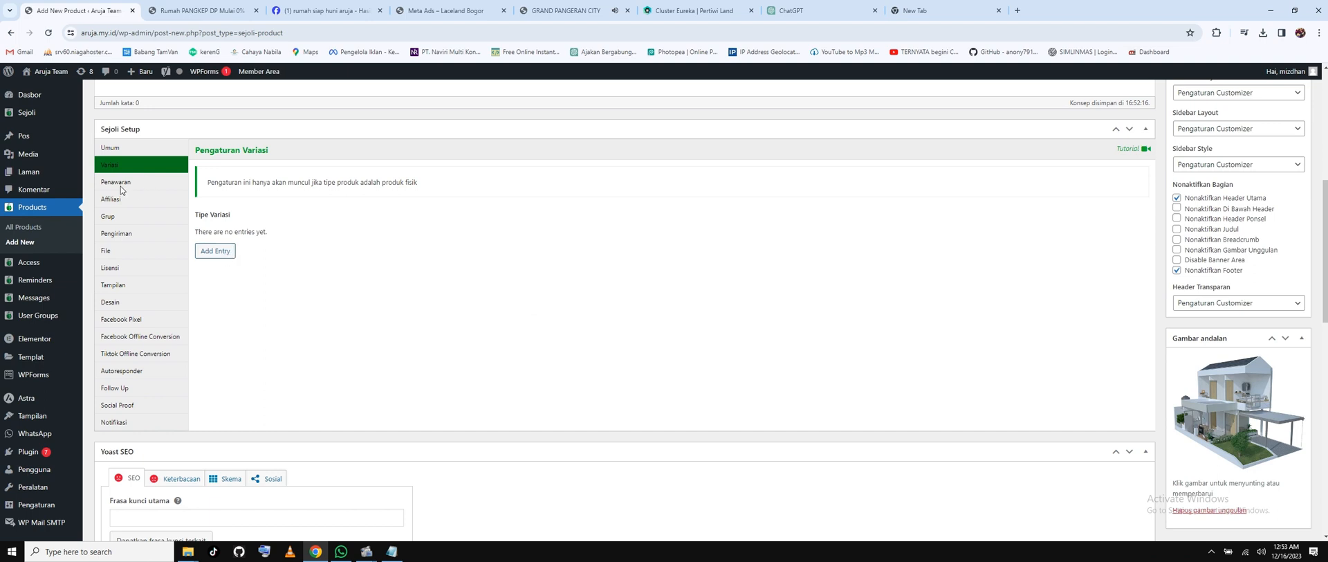
click(115, 183)
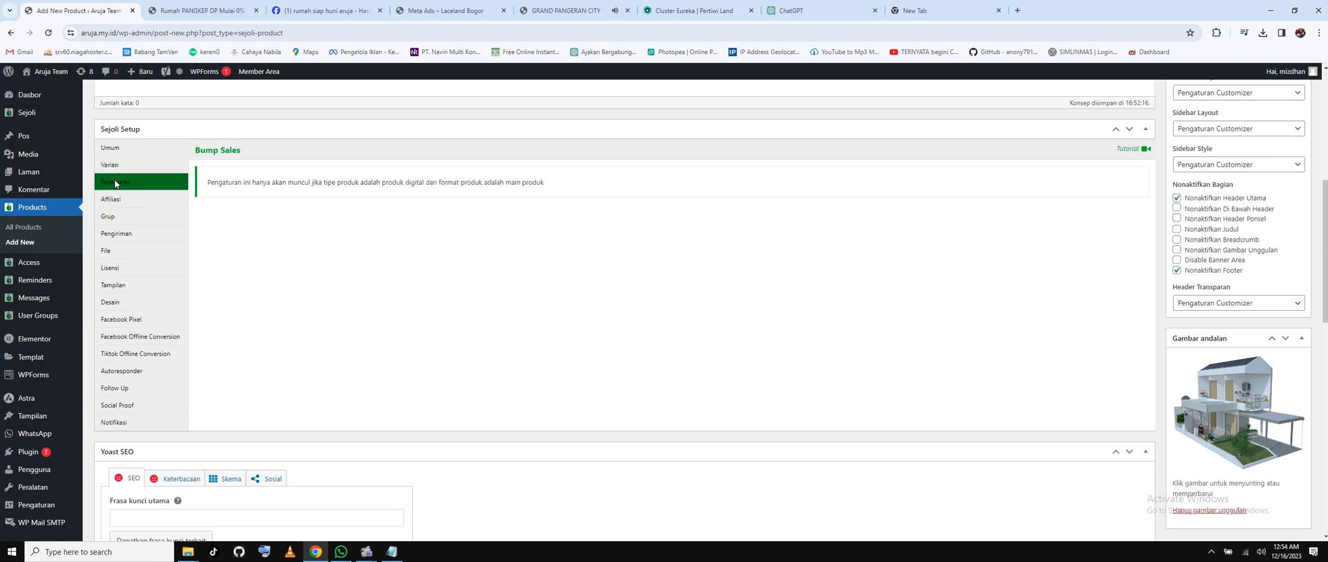
click(111, 200)
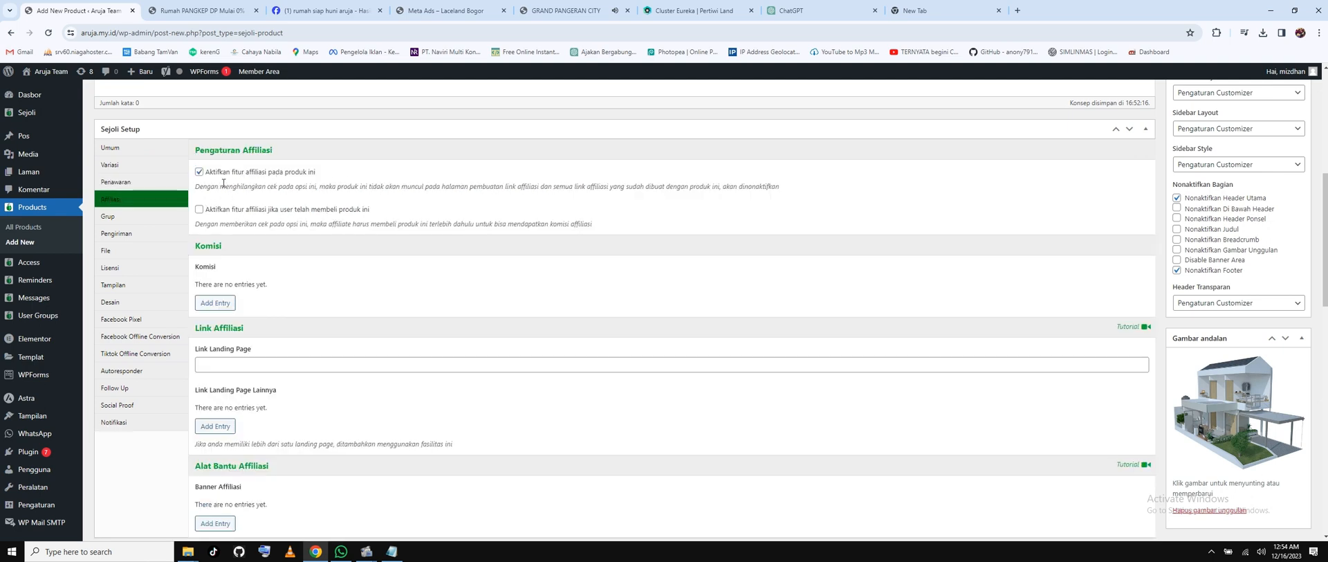
scroll(305, 318, down, 2)
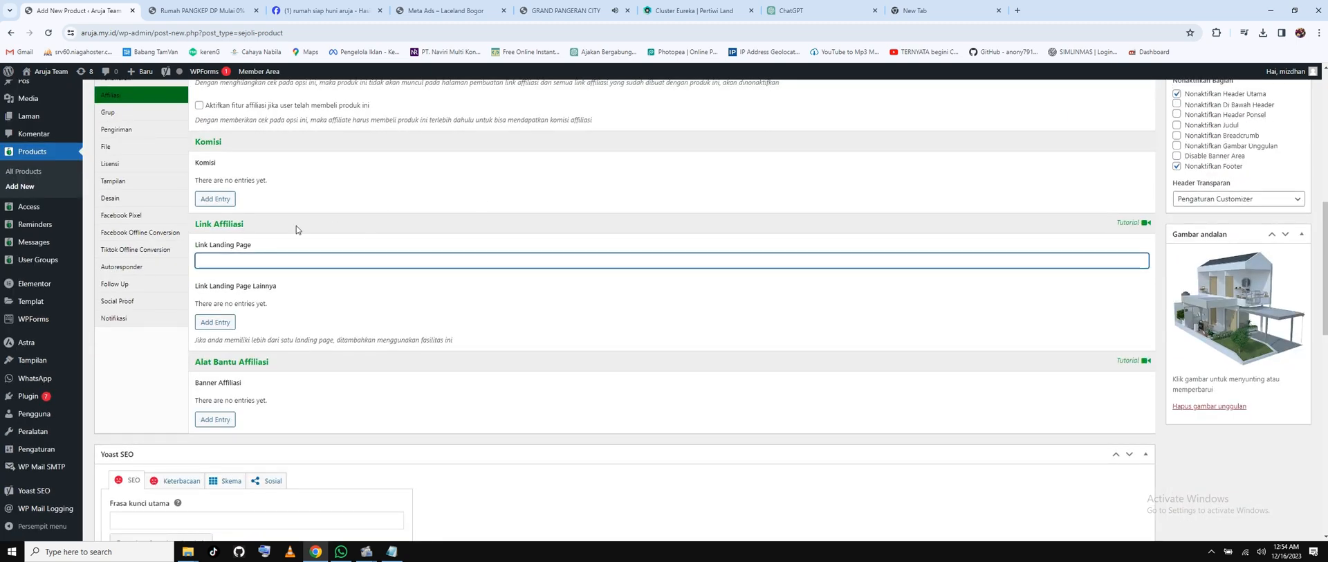
click(201, 11)
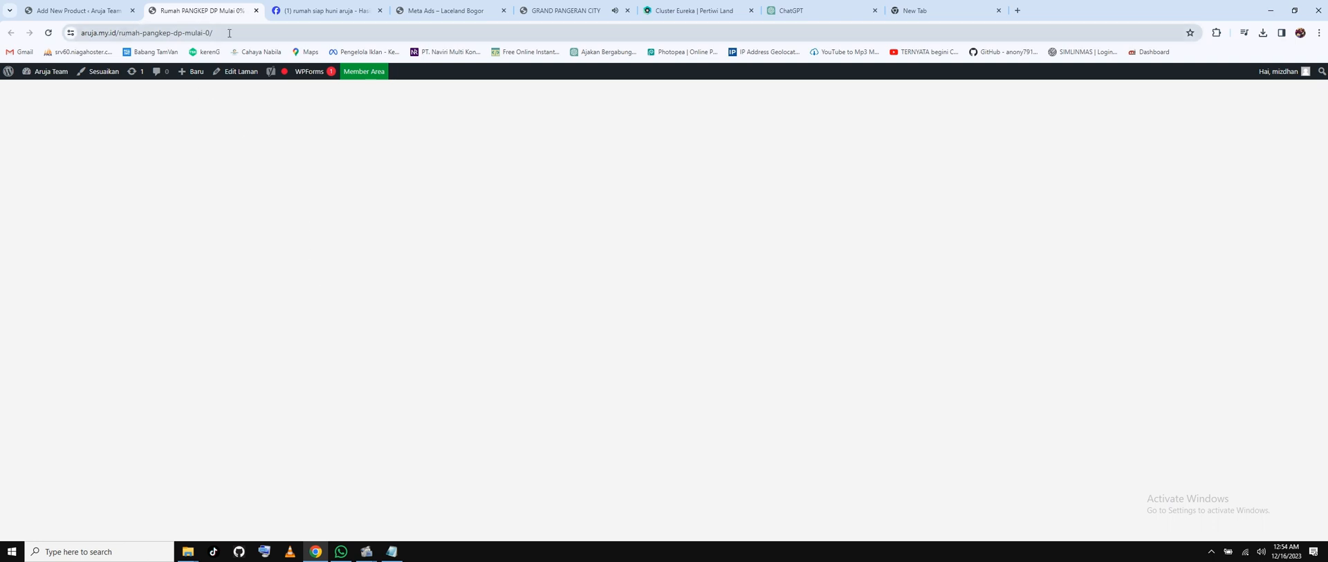
click(48, 33)
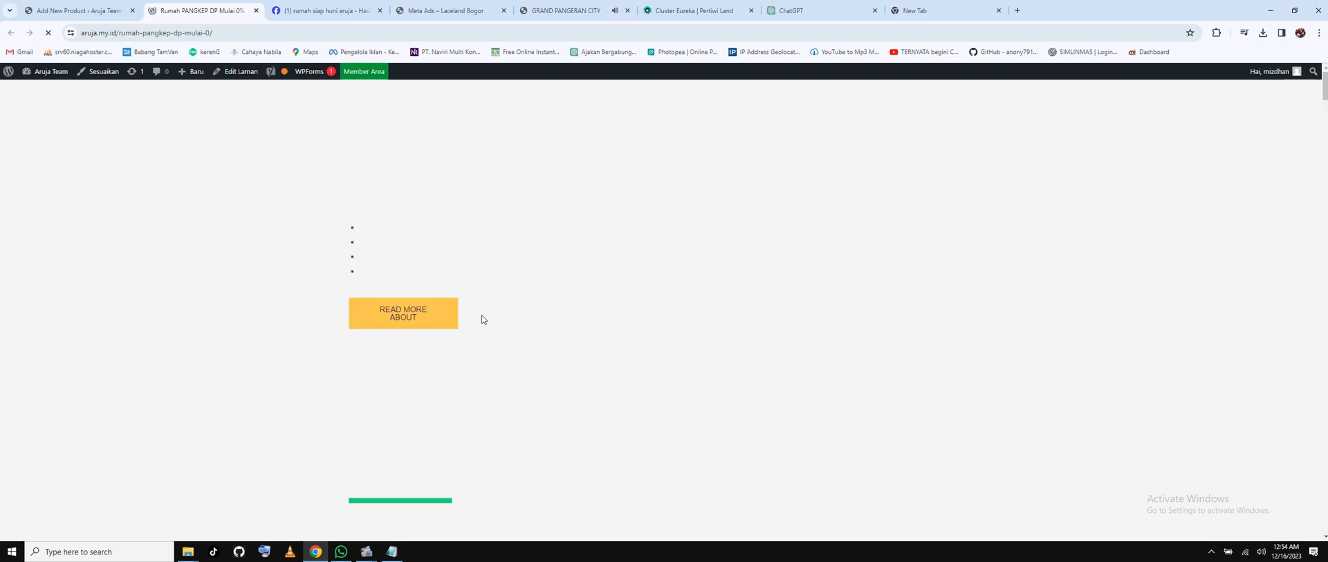
click(223, 37)
key(ctrl+a)
right_click(138, 33)
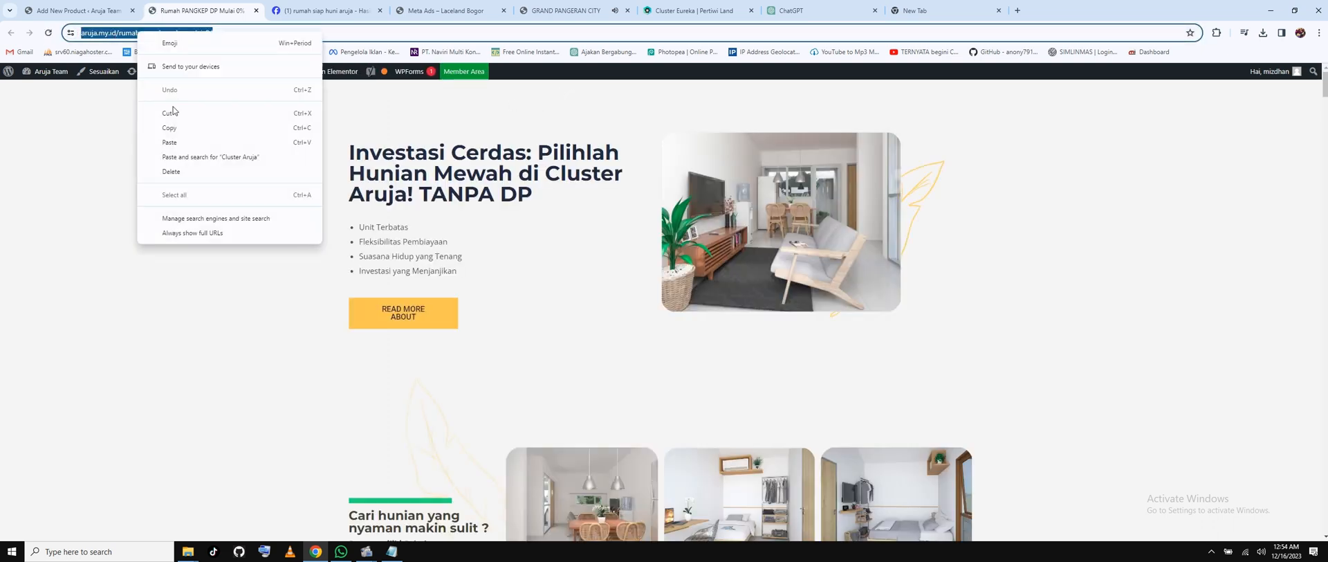
click(170, 128)
Paste the landing page URL into Link Landing Page, then view the Grup settings.
click(76, 10)
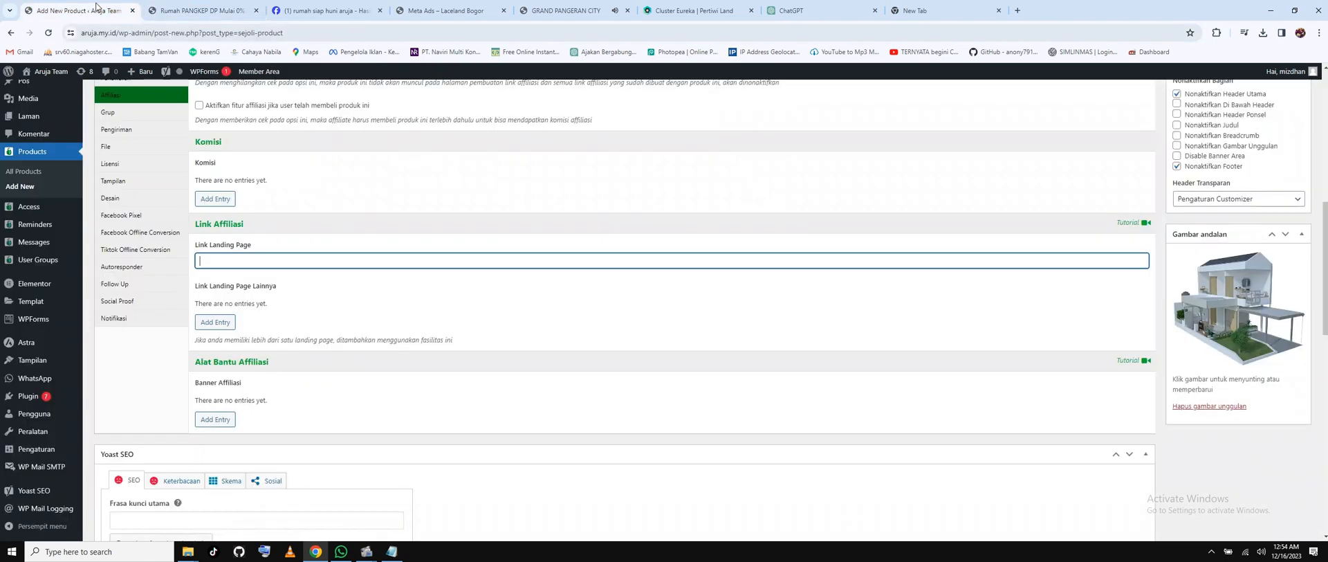
right_click(236, 266)
click(263, 369)
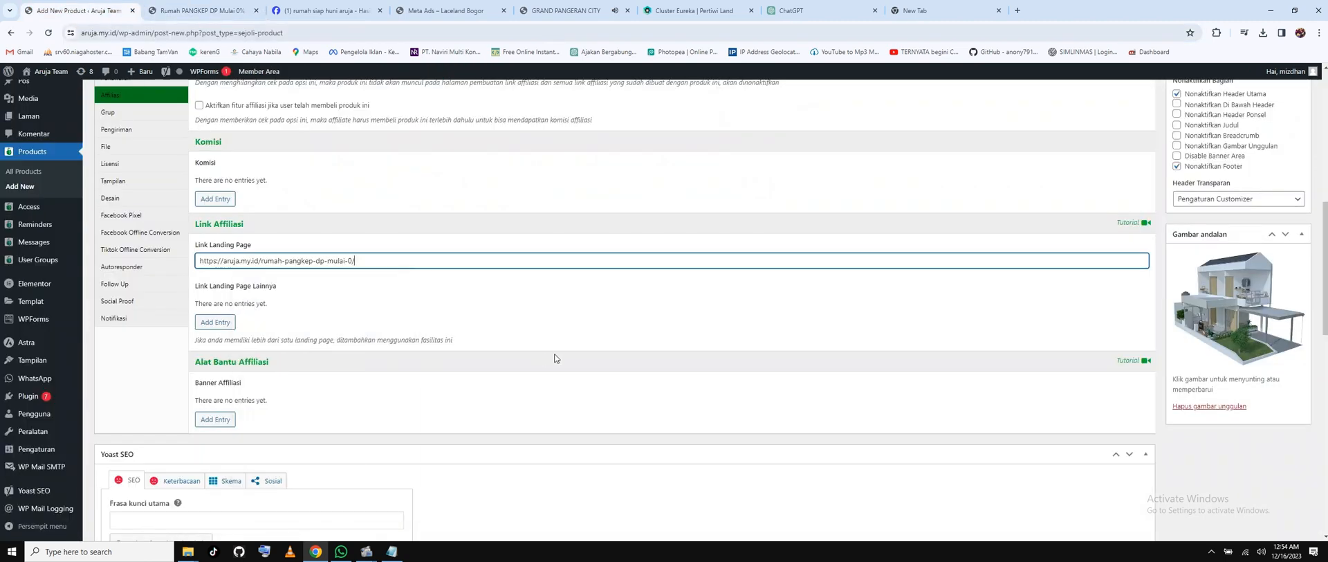
click(542, 316)
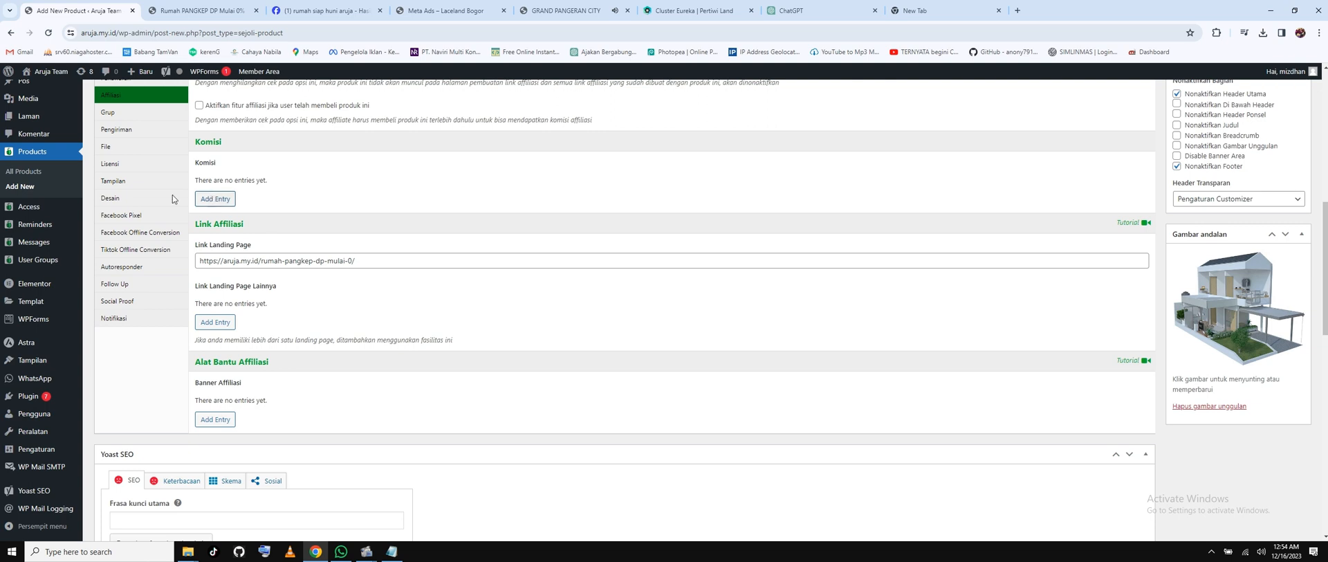
scroll(133, 198, up, 1)
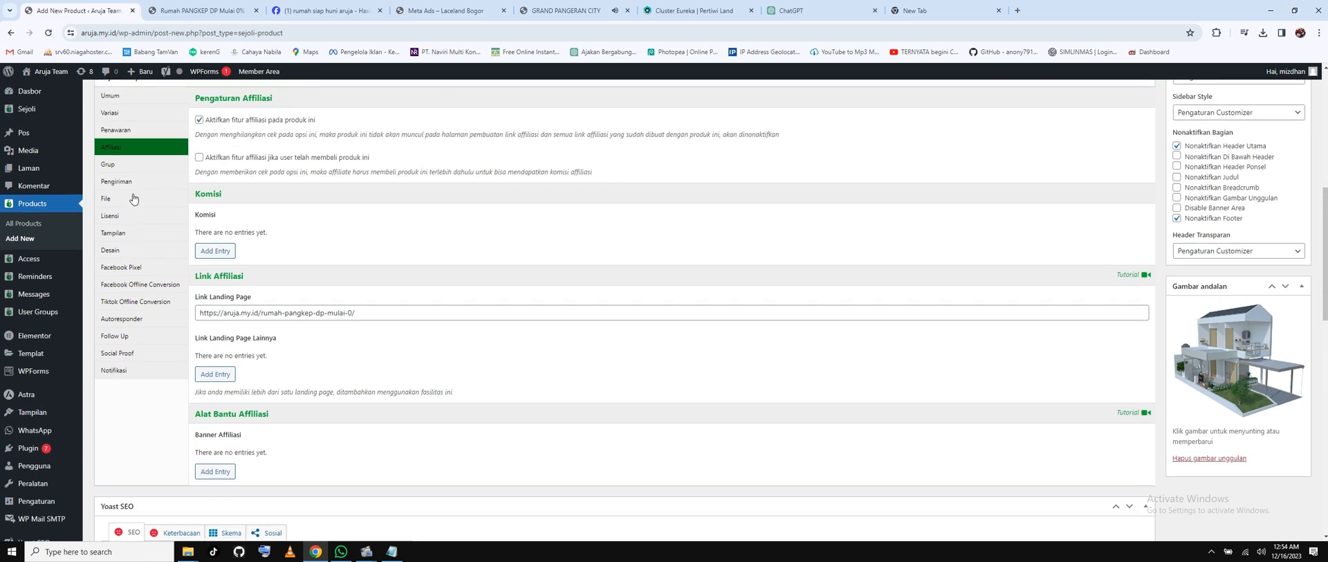
click(113, 170)
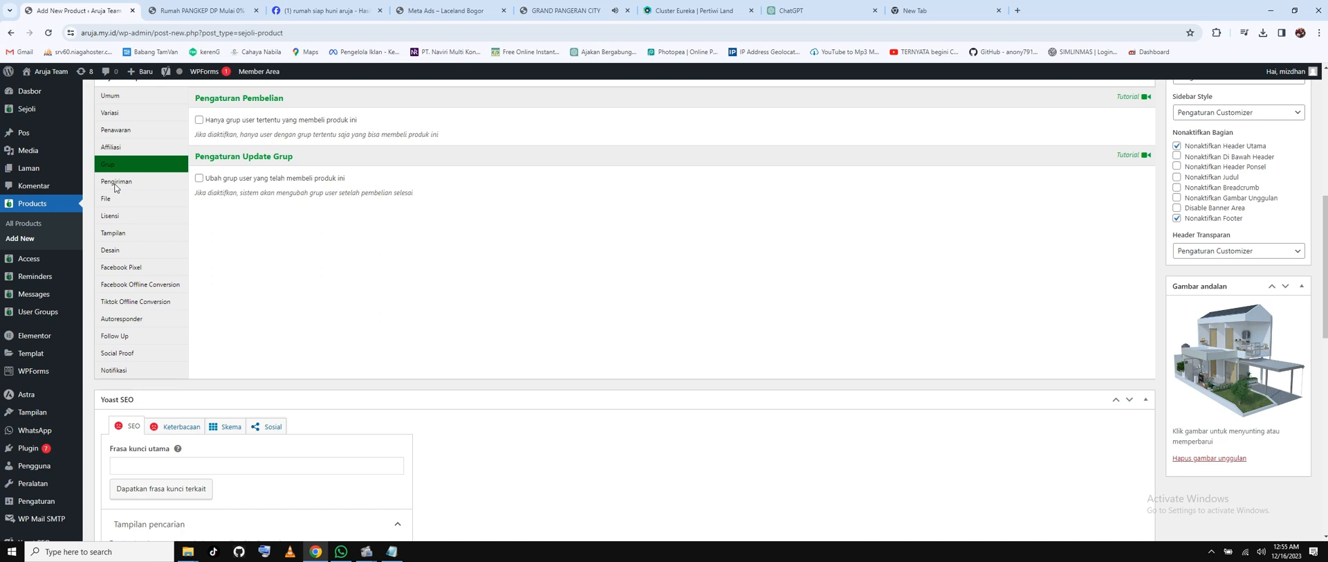
Review the Pengiriman and Affiliasi tabs in Sejoli Setup, then show the File settings.
click(116, 187)
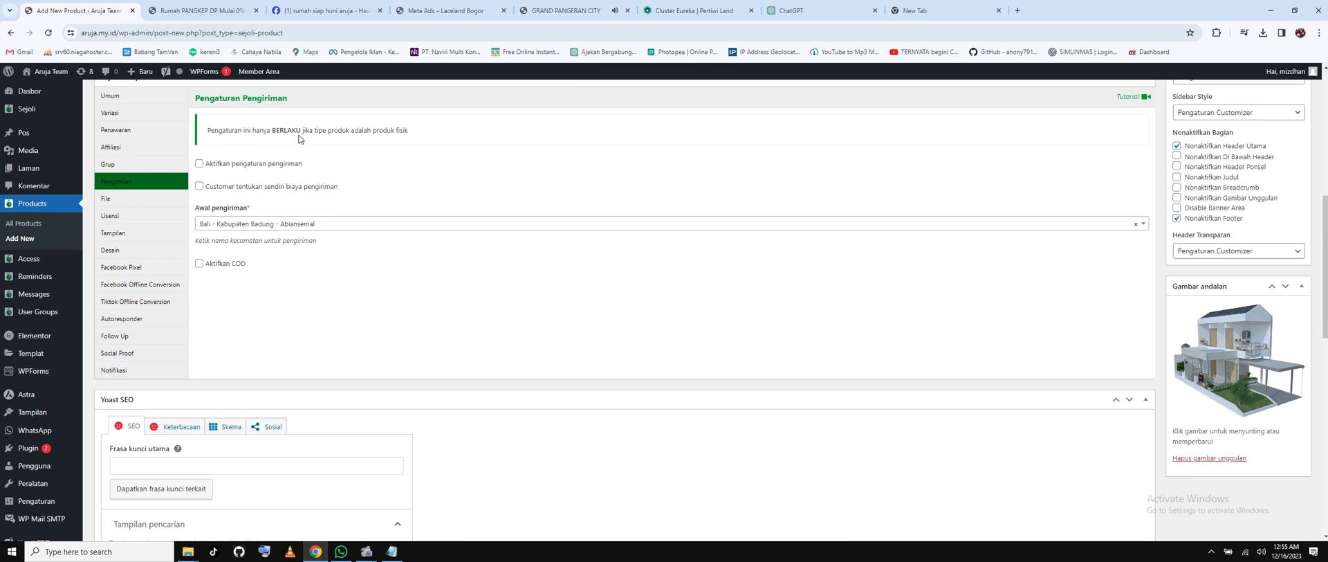
click(111, 150)
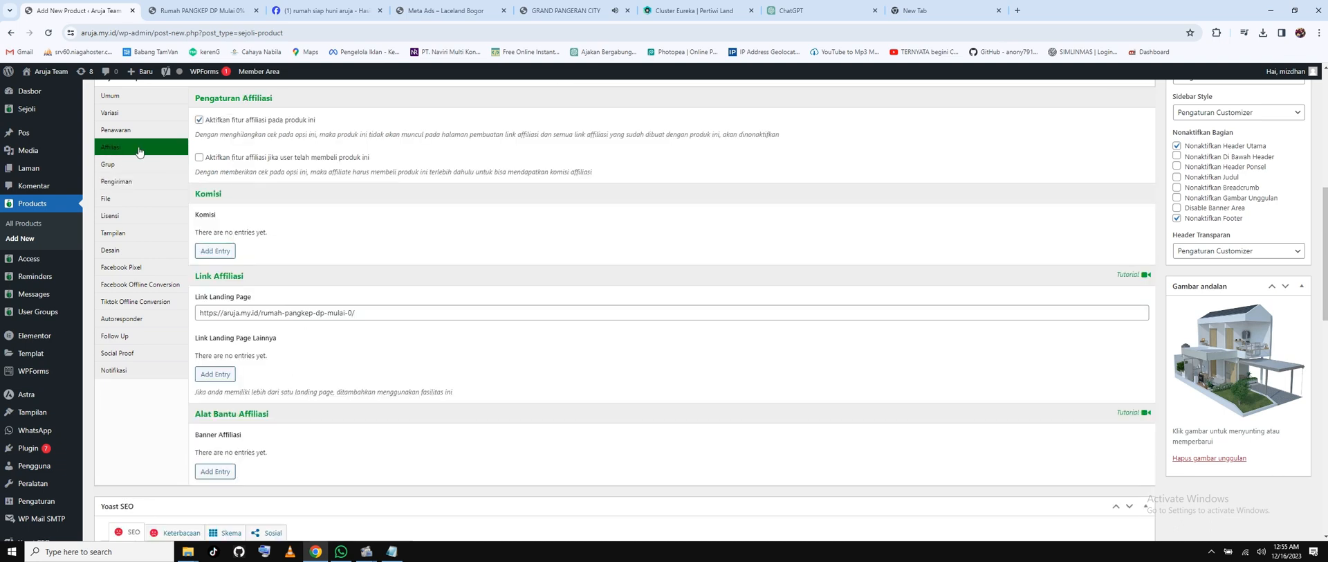
scroll(521, 288, down, 2)
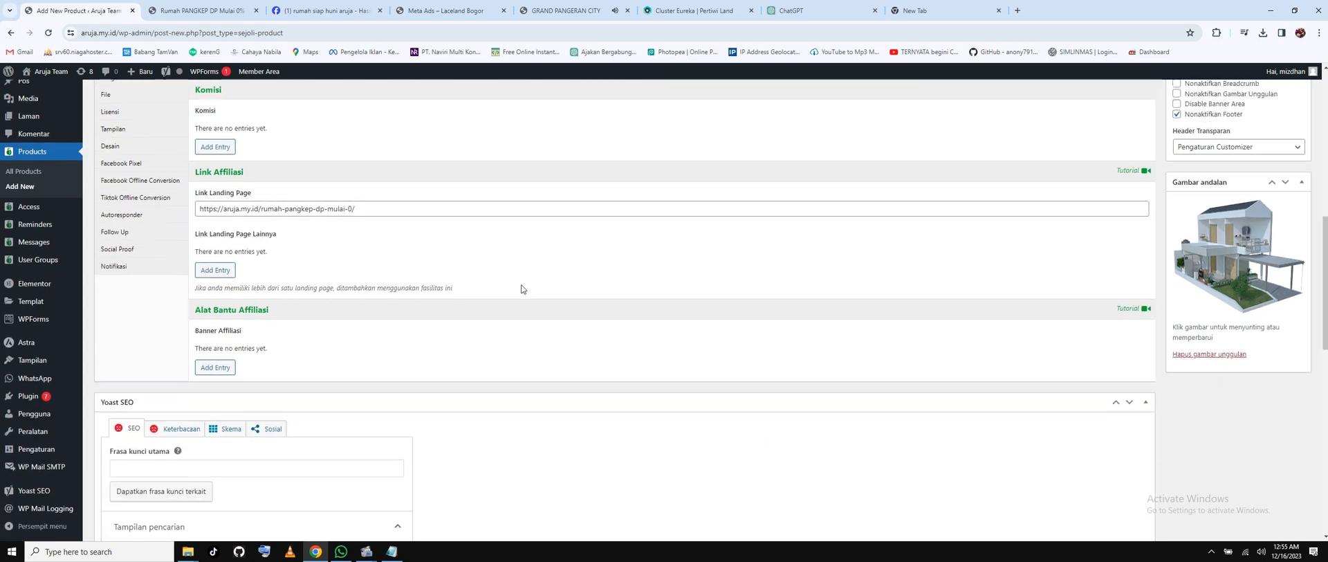
scroll(522, 287, up, 2)
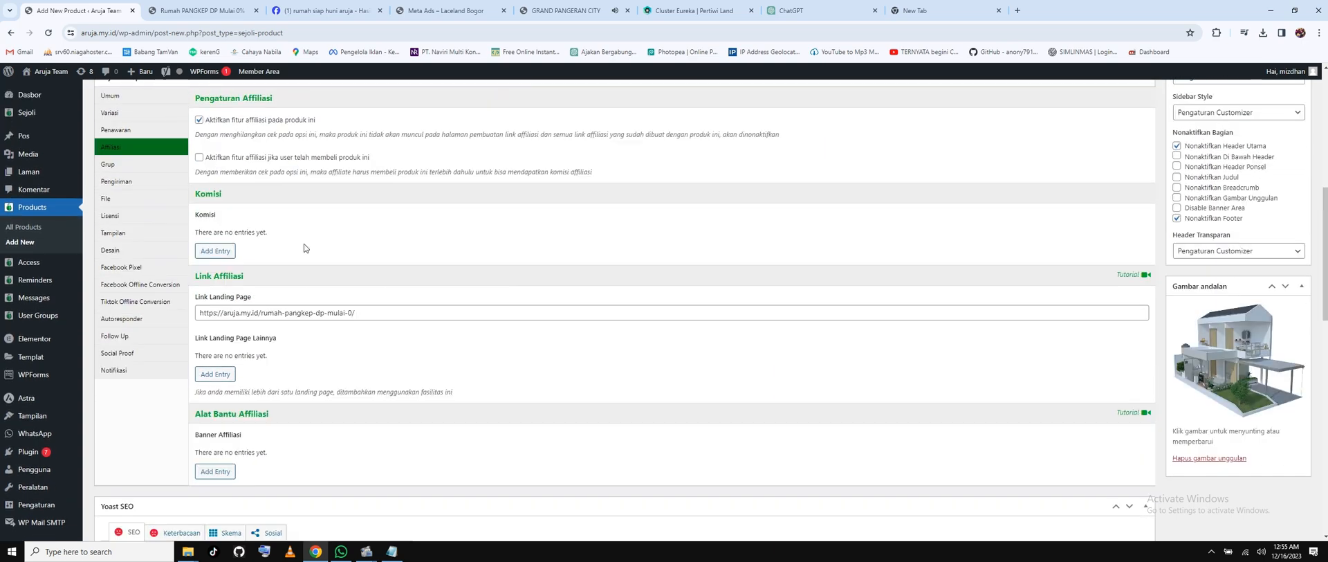
click(108, 201)
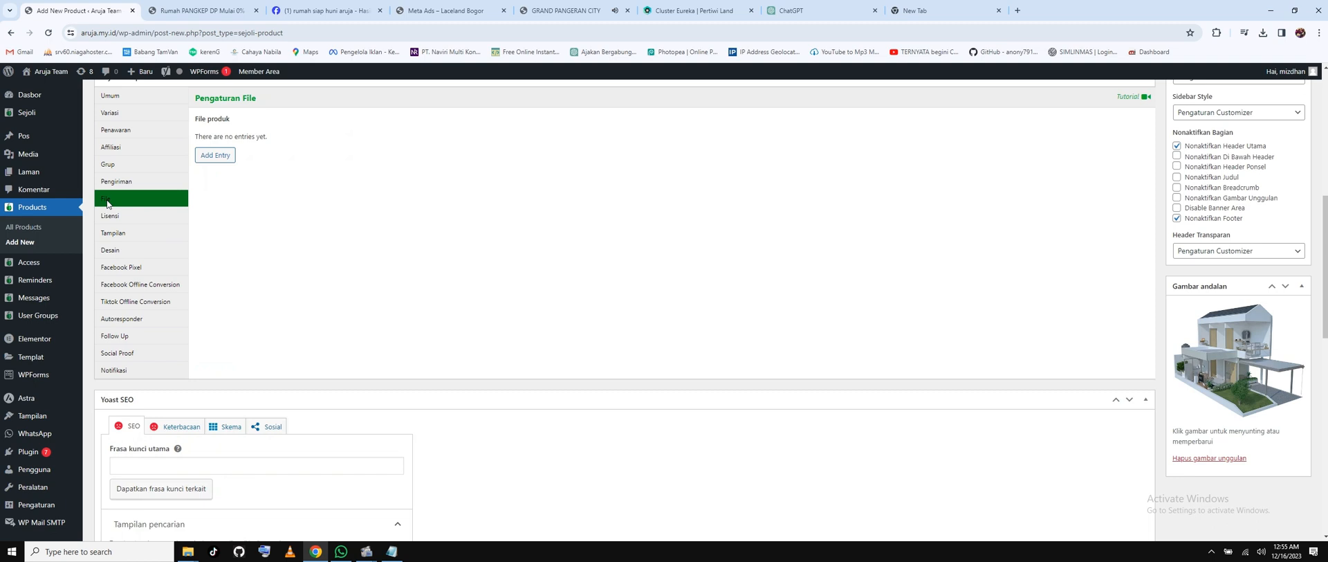
Attach the aerial housing image from the media library as the first product file.
click(213, 156)
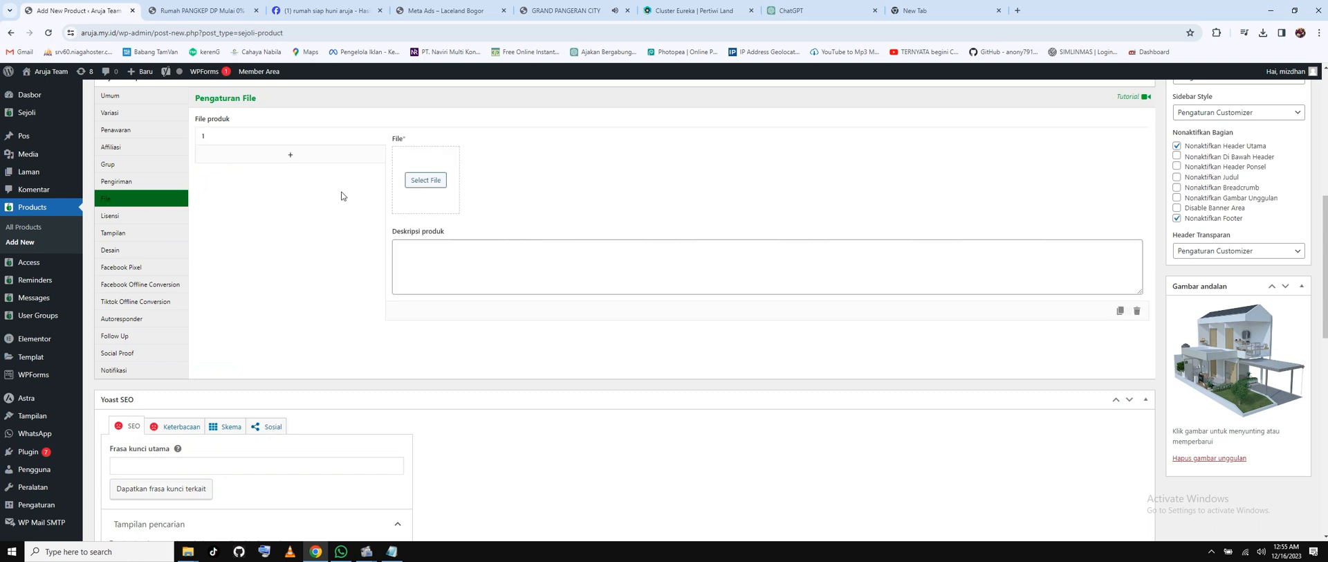
click(433, 182)
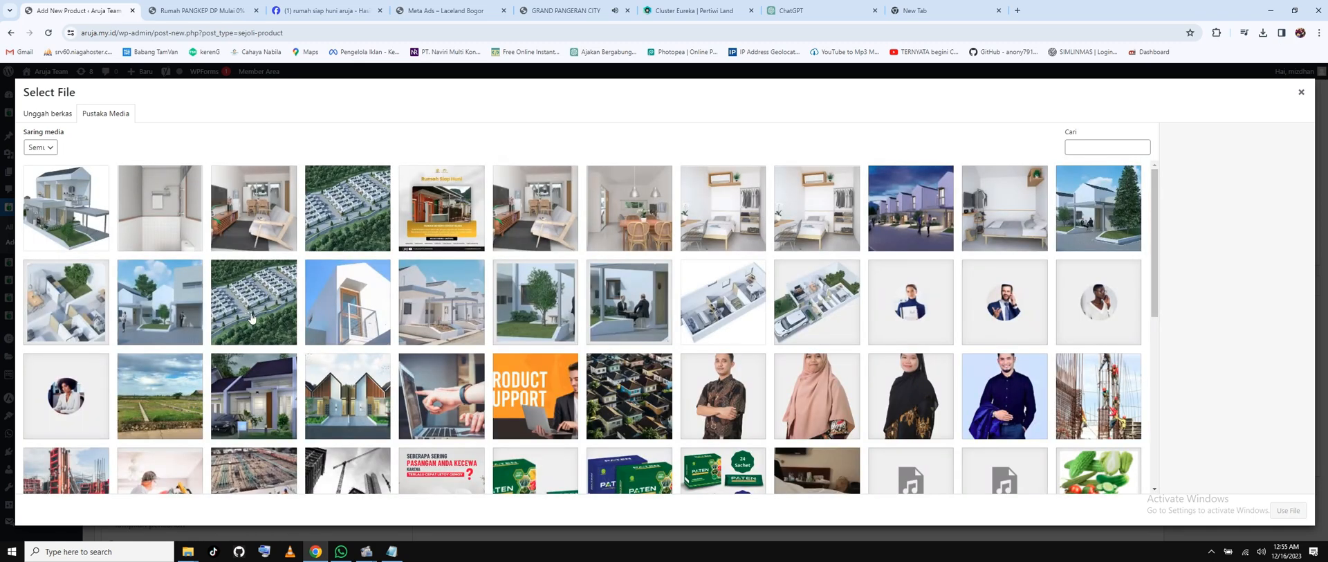
click(253, 320)
click(1288, 510)
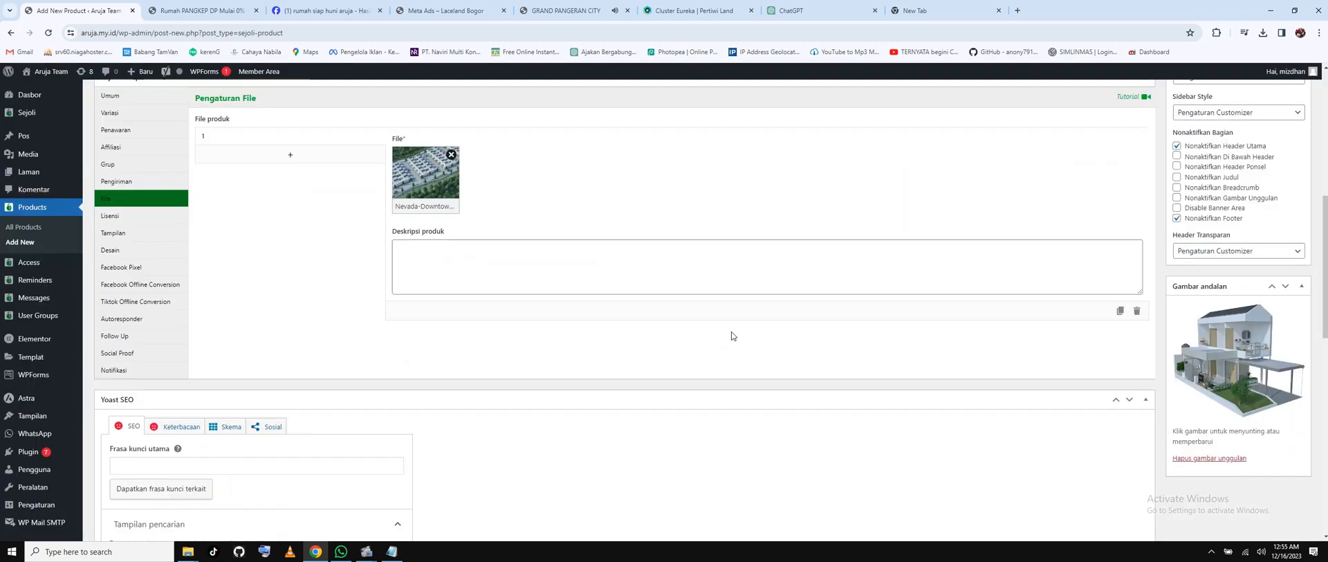
Add a second product file entry using the rumah-tumbuh-1-20.webp image.
click(291, 155)
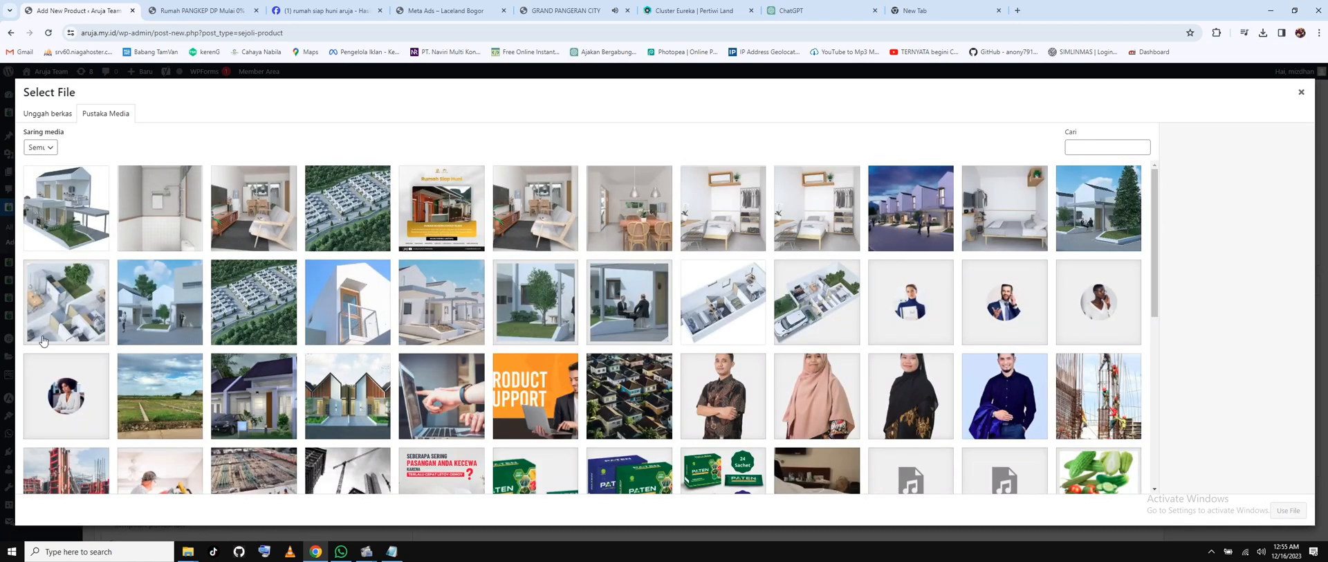
click(44, 304)
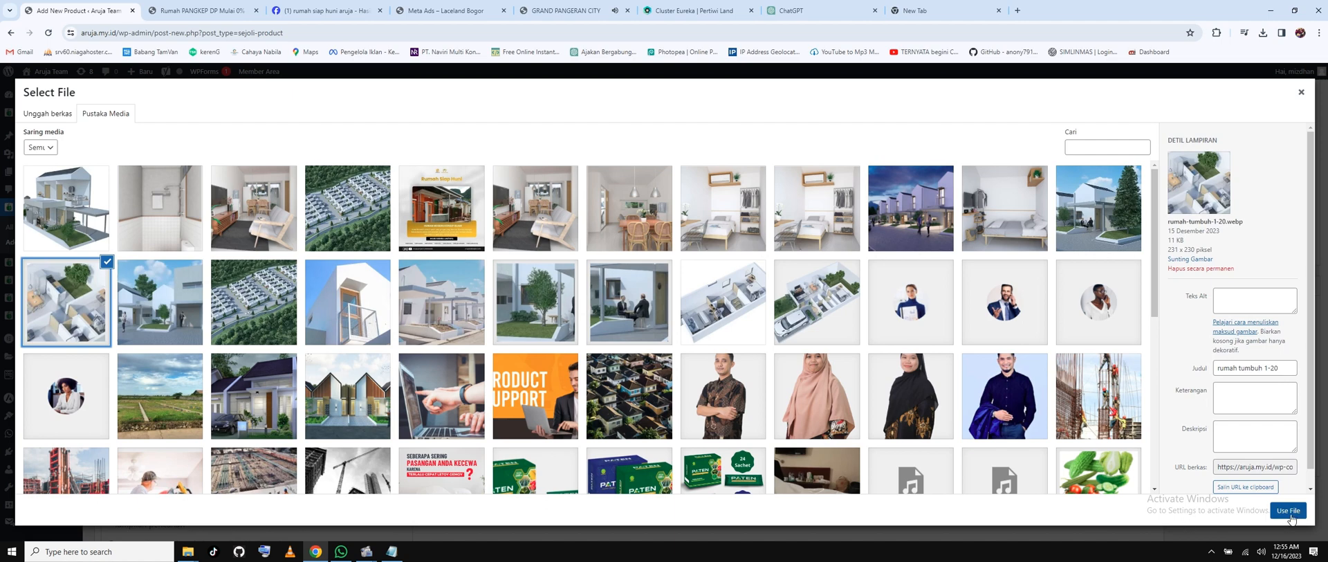
click(1288, 510)
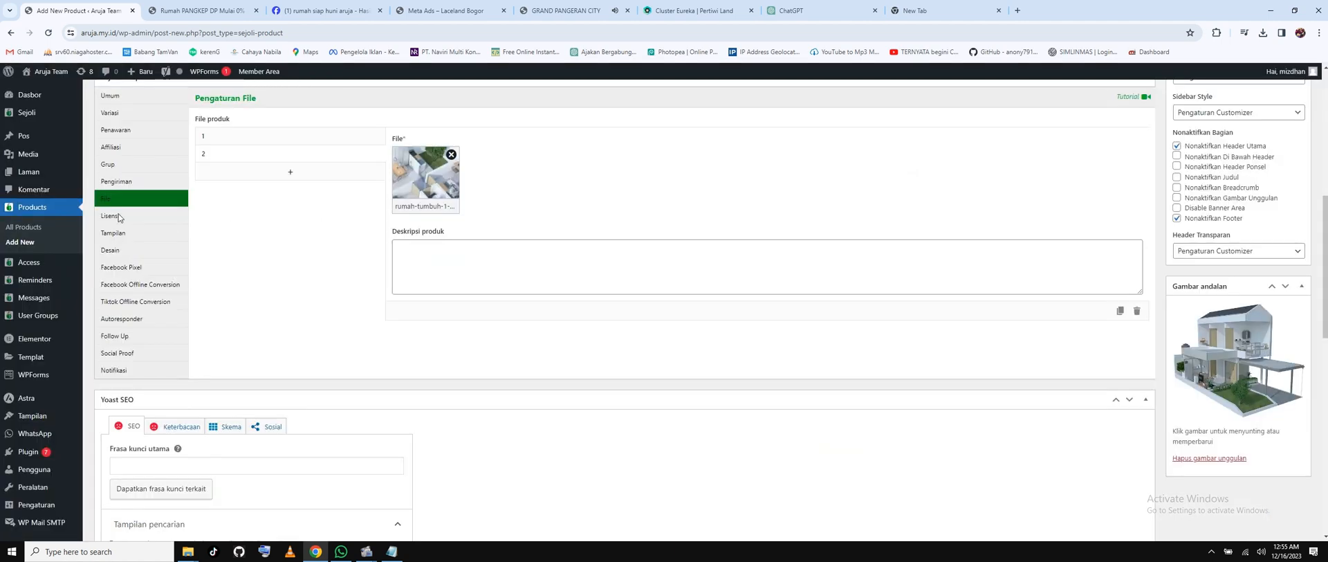
click(118, 218)
In Tampilan, enable the 100% money-back guarantee label and disable the coupon field.
click(114, 237)
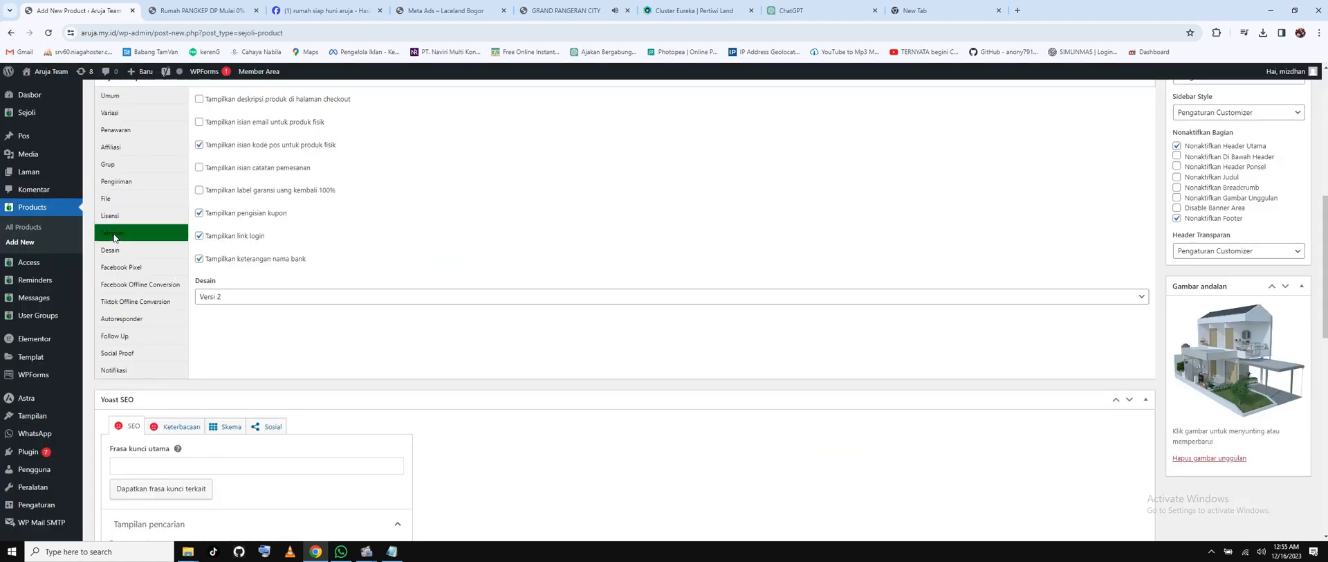
scroll(339, 239, up, 2)
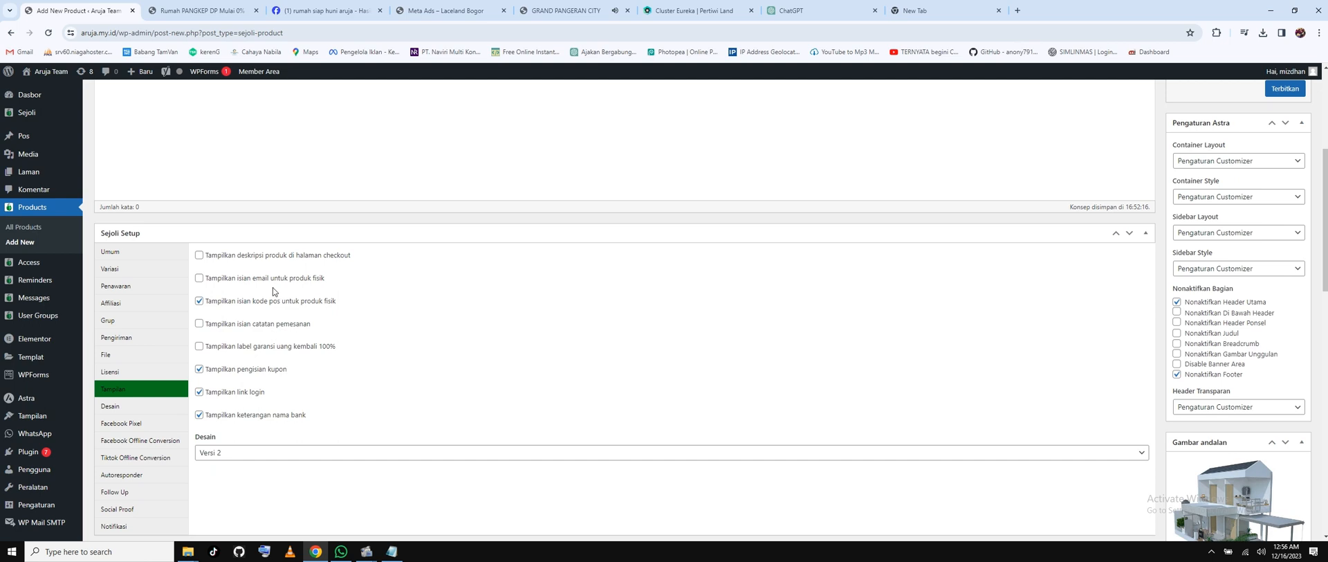
click(201, 347)
scroll(383, 337, down, 2)
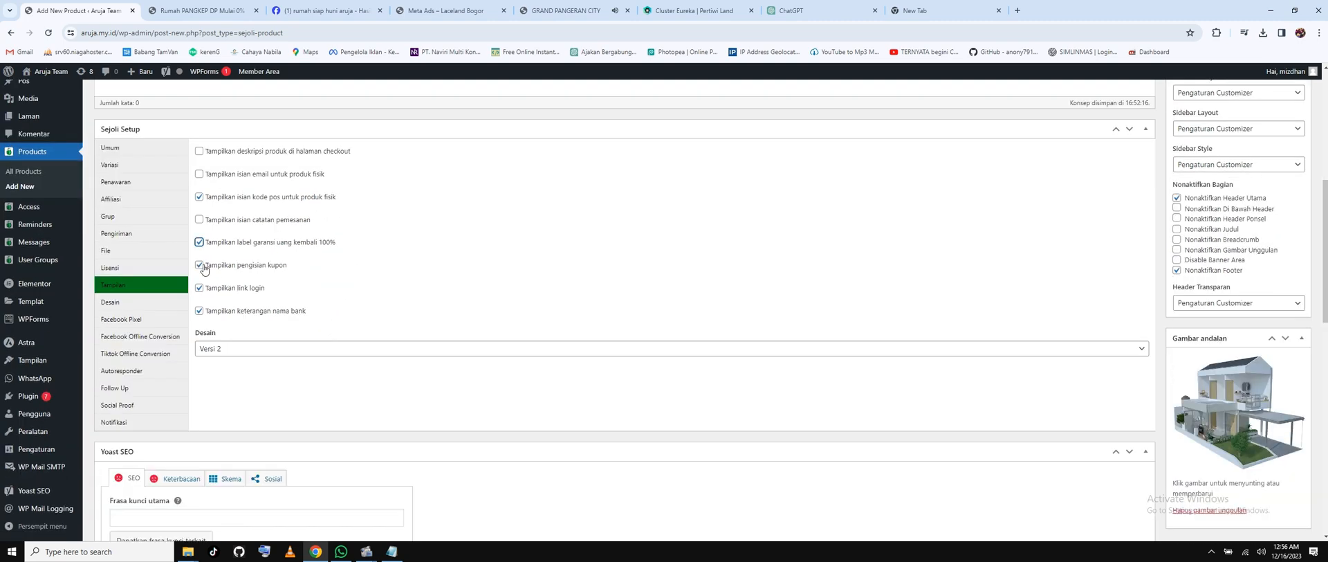
click(199, 266)
click(111, 303)
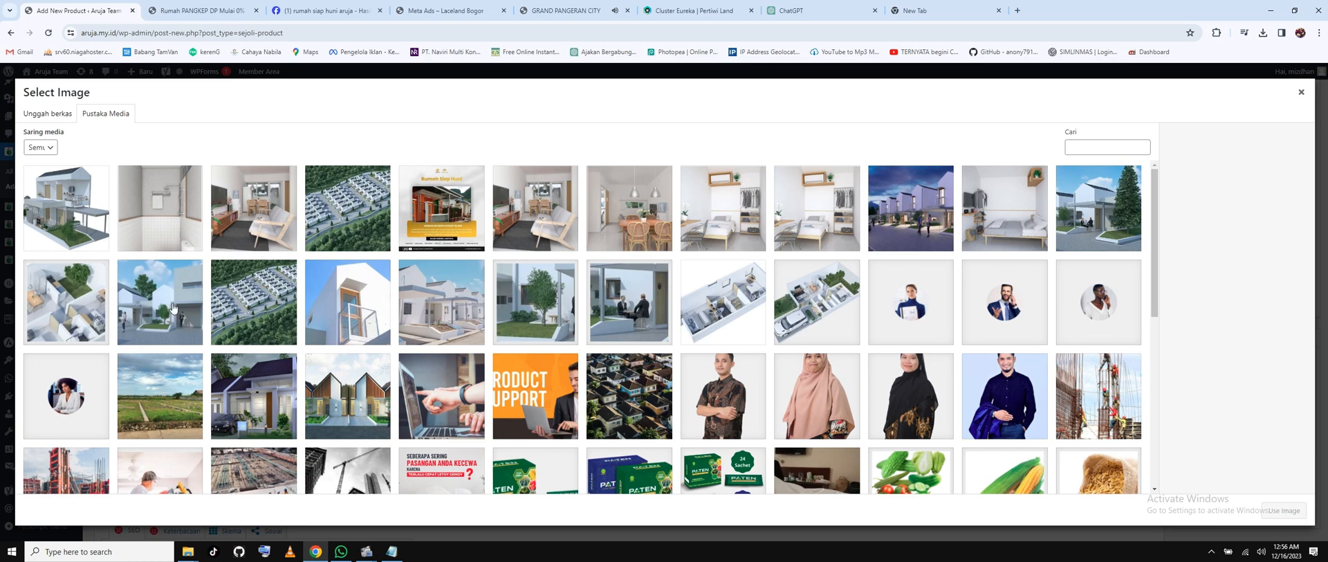
Use the Rumah Siap Huni image as the product logo, then show the Facebook Pixel settings.
click(474, 200)
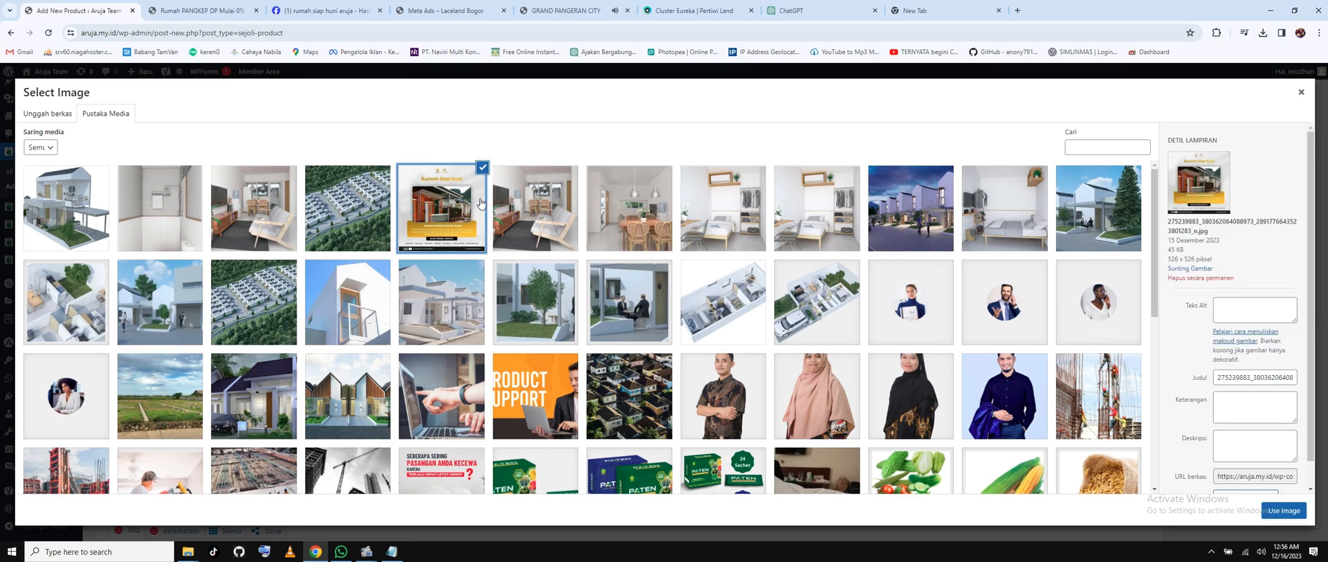
click(1284, 510)
scroll(276, 276, down, 2)
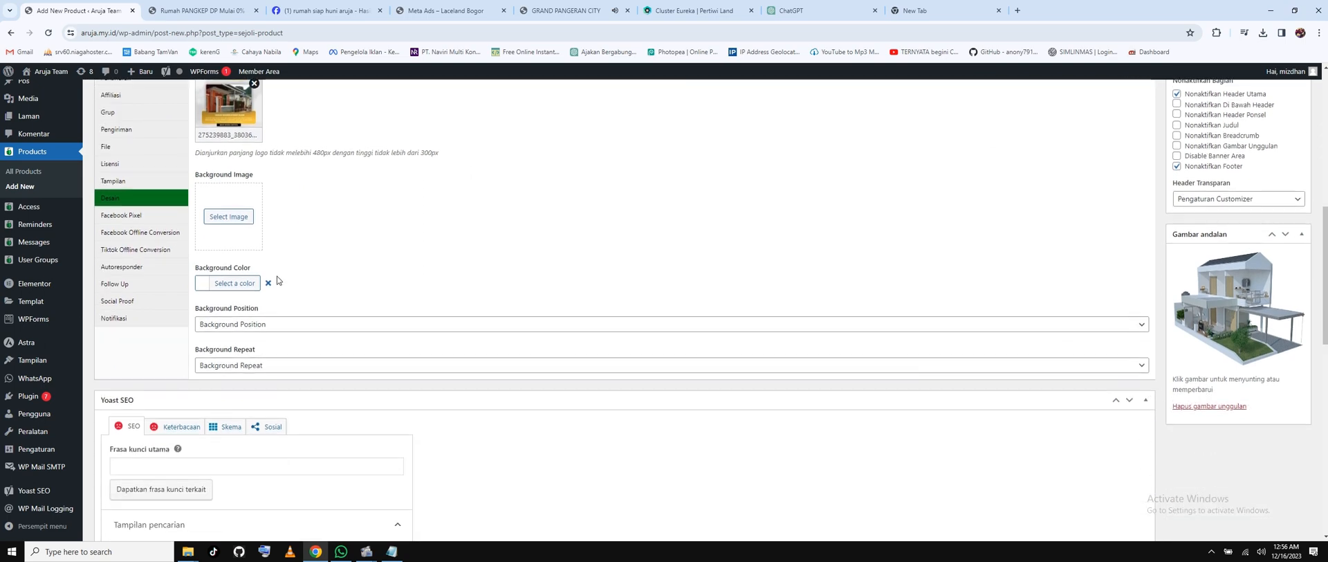
click(132, 220)
scroll(360, 242, up, 2)
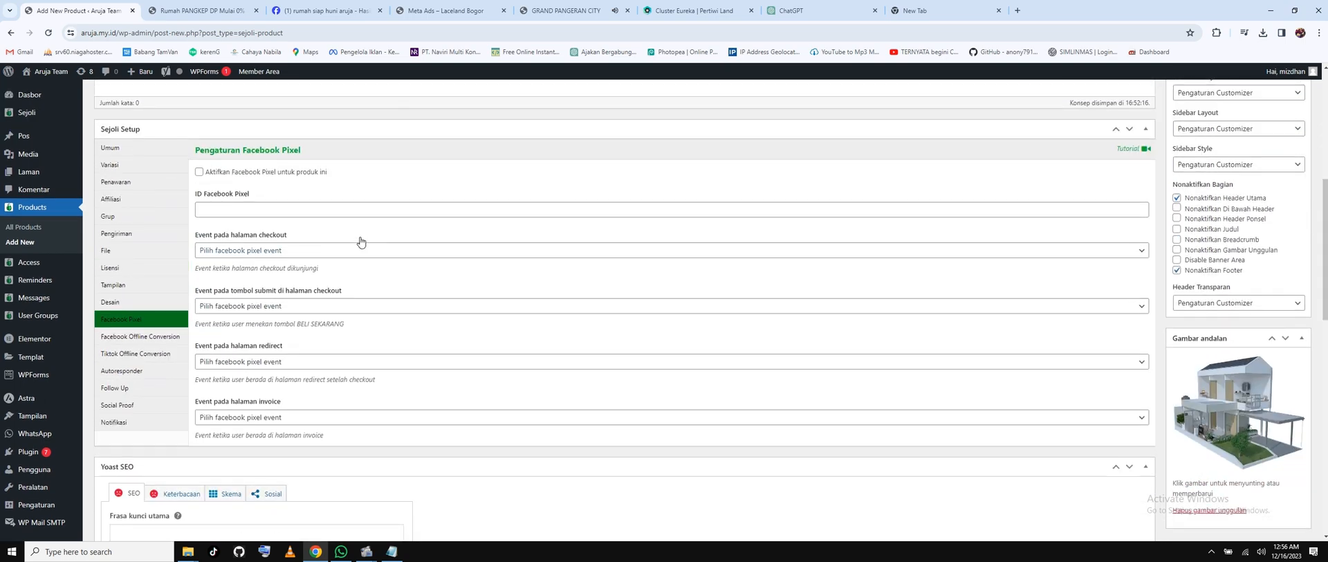
Browse the Offline Conversion, Autoresponder, Follow Up, Social Proof and notification settings tabs.
click(123, 339)
click(147, 356)
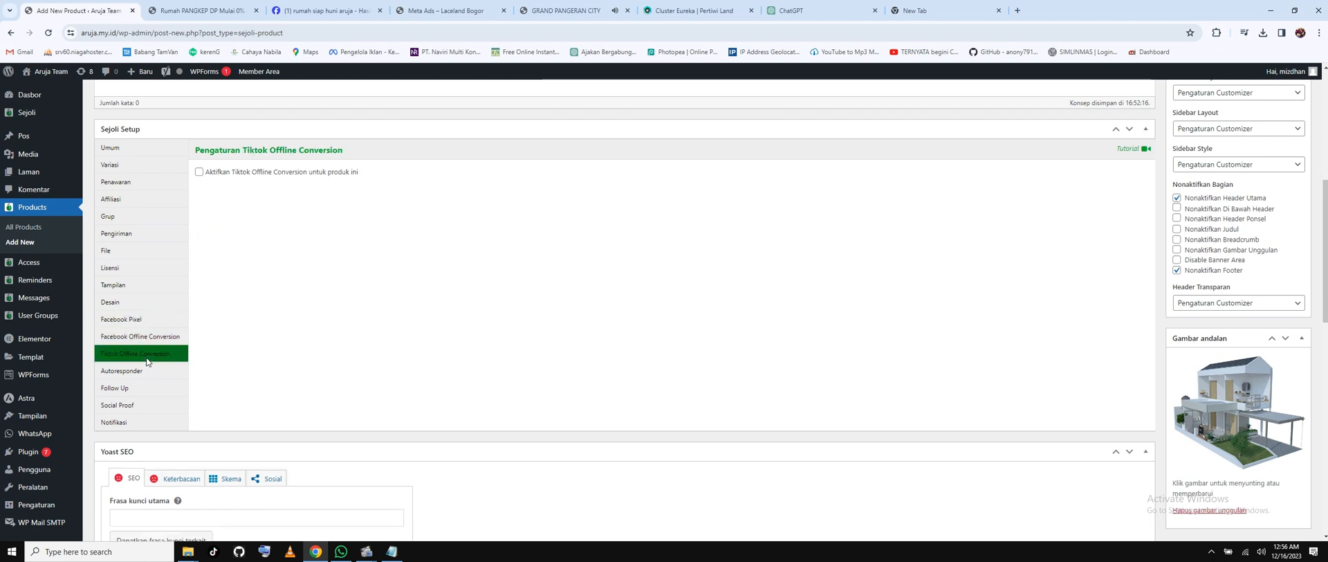
click(137, 373)
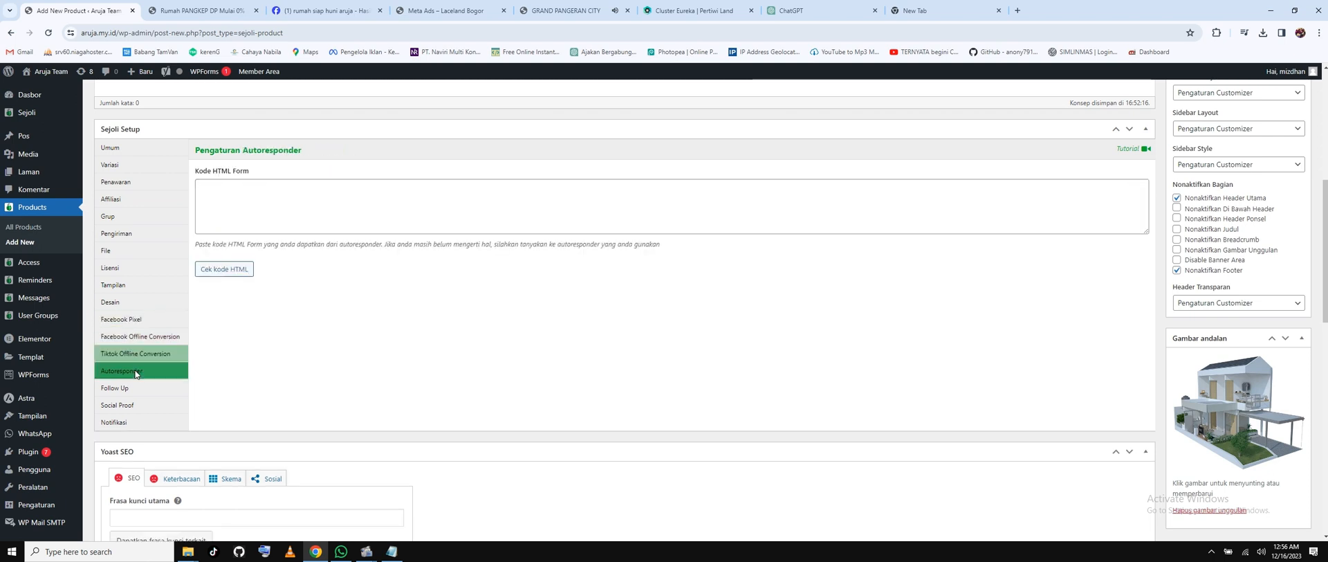
click(124, 390)
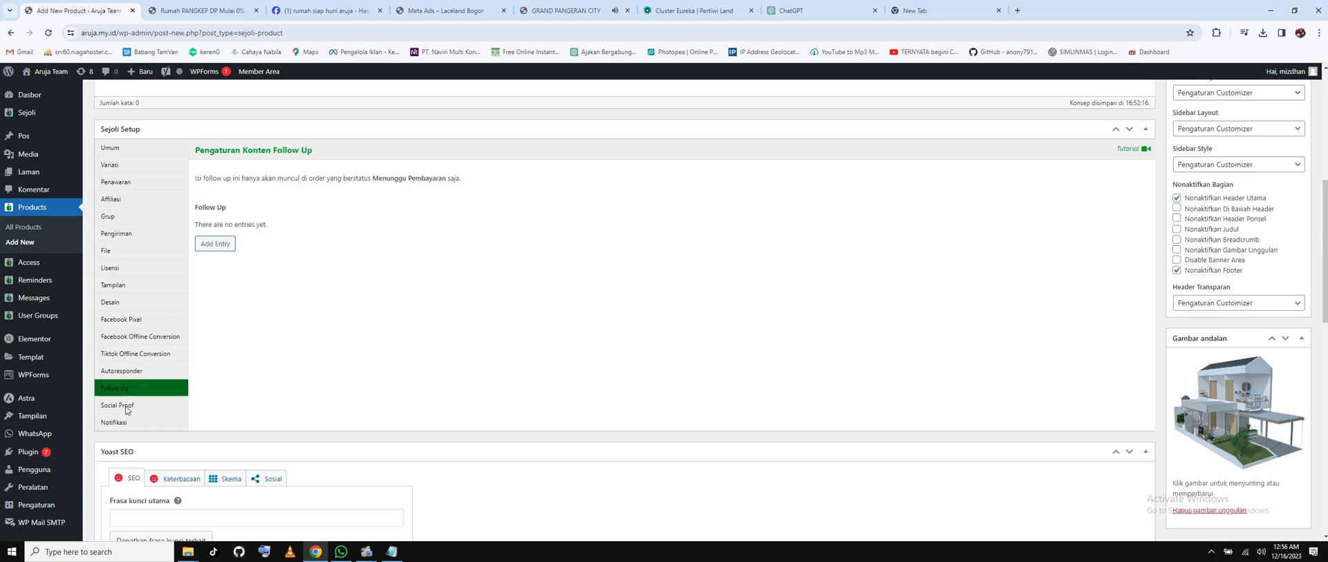
click(127, 407)
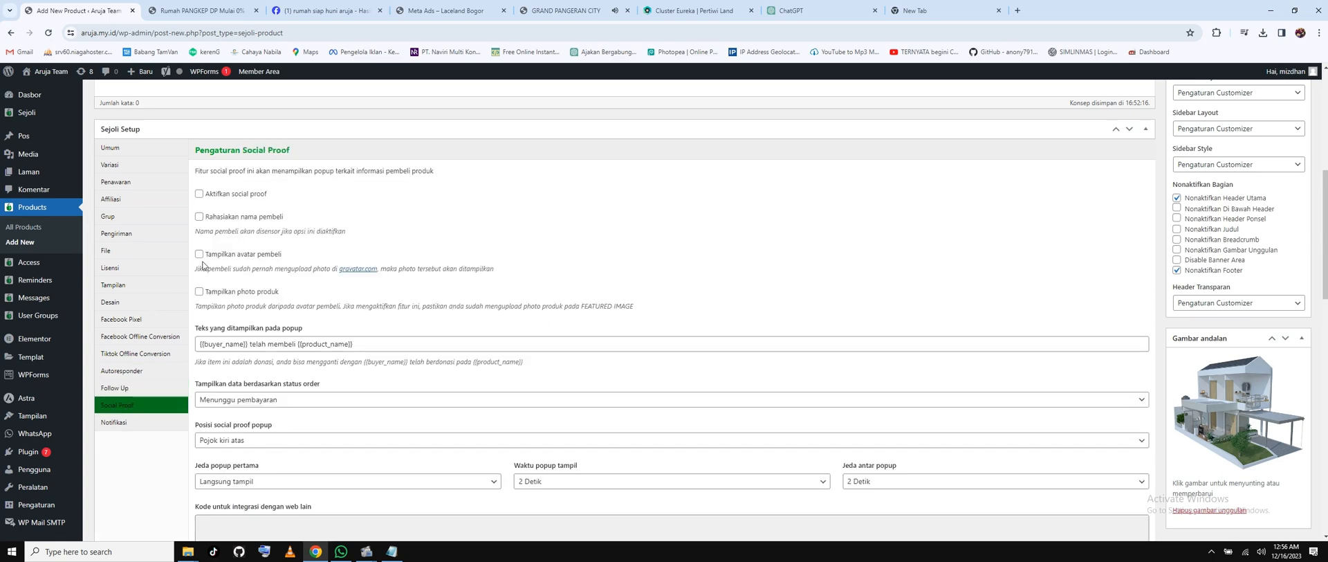
click(114, 423)
scroll(241, 344, down, 10)
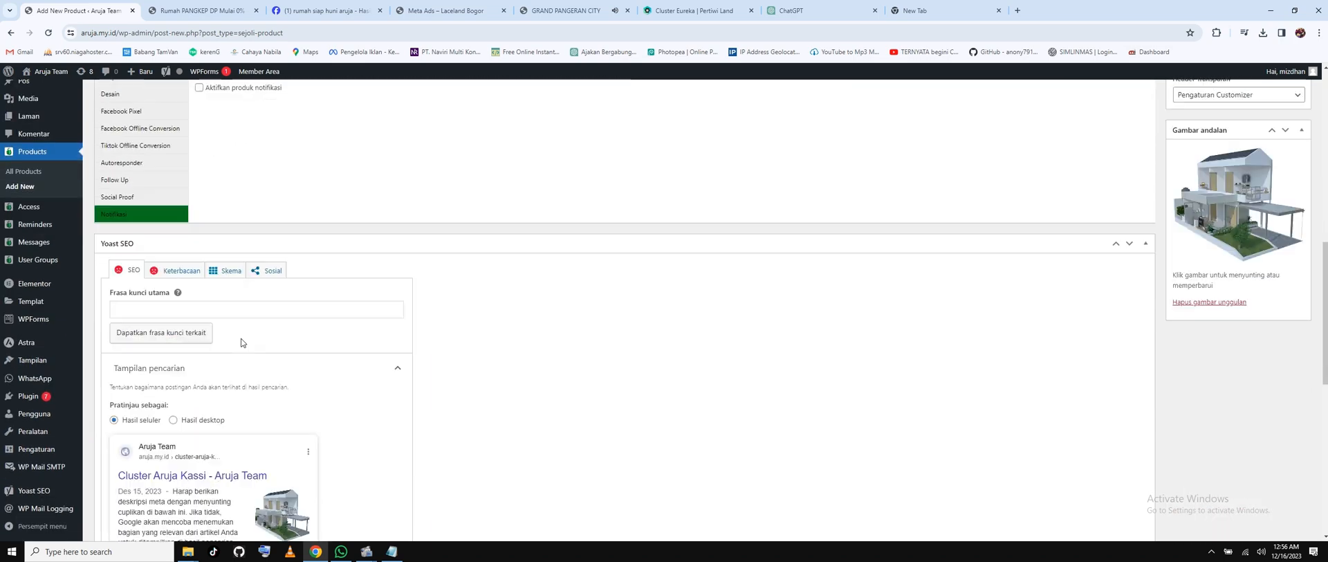
scroll(242, 339, down, 3)
scroll(242, 341, up, 15)
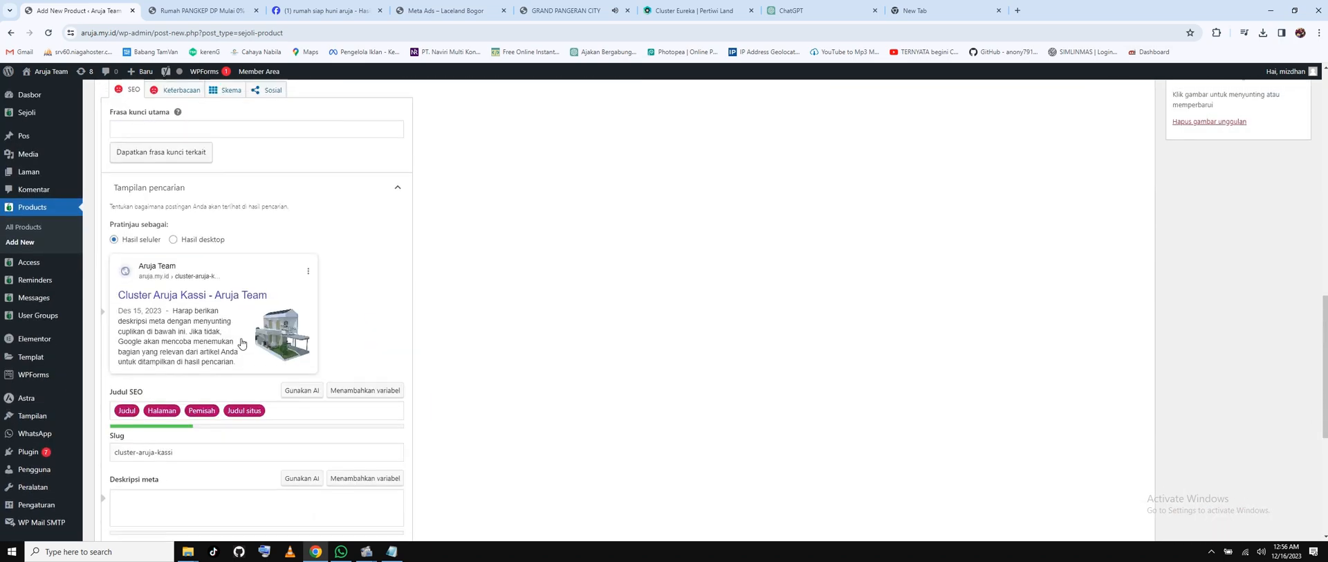
scroll(242, 338, down, 3)
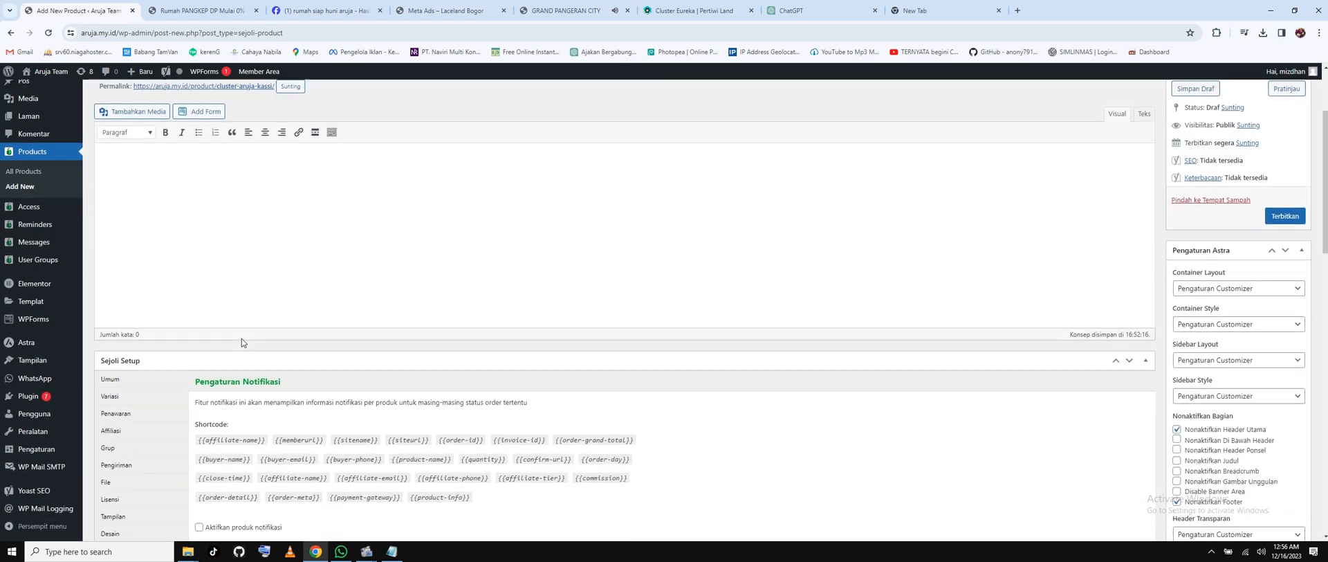
Step back through the sales, Variasi and Penawaran tabs to Affiliasi, then scroll to Yoast SEO.
click(119, 305)
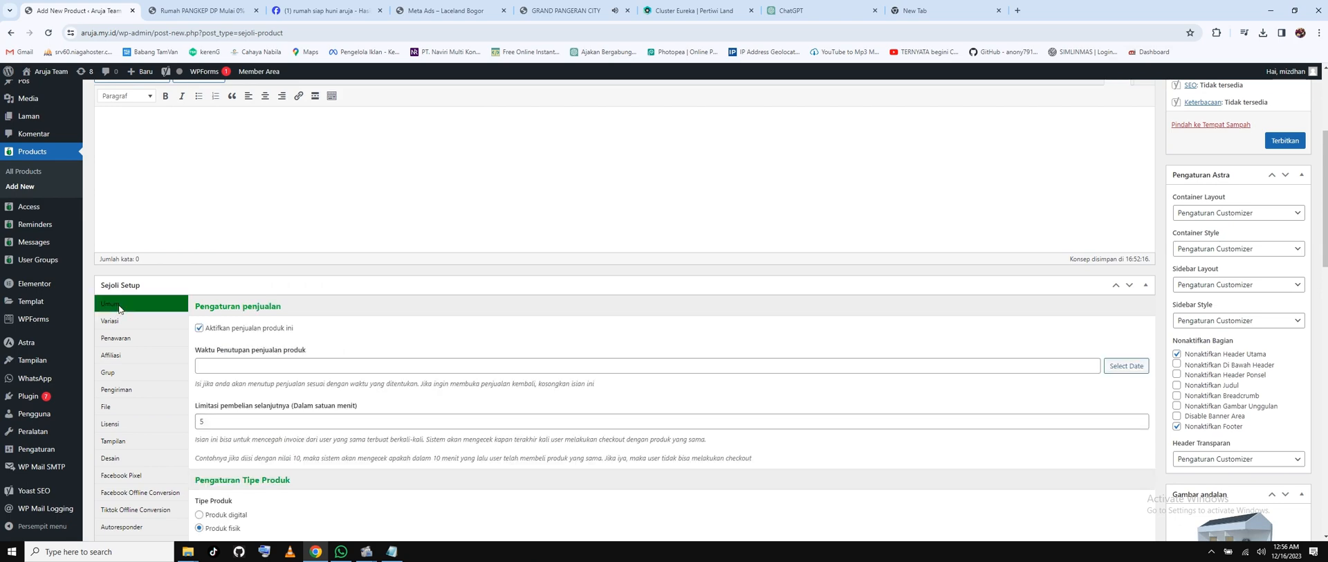
scroll(462, 374, down, 3)
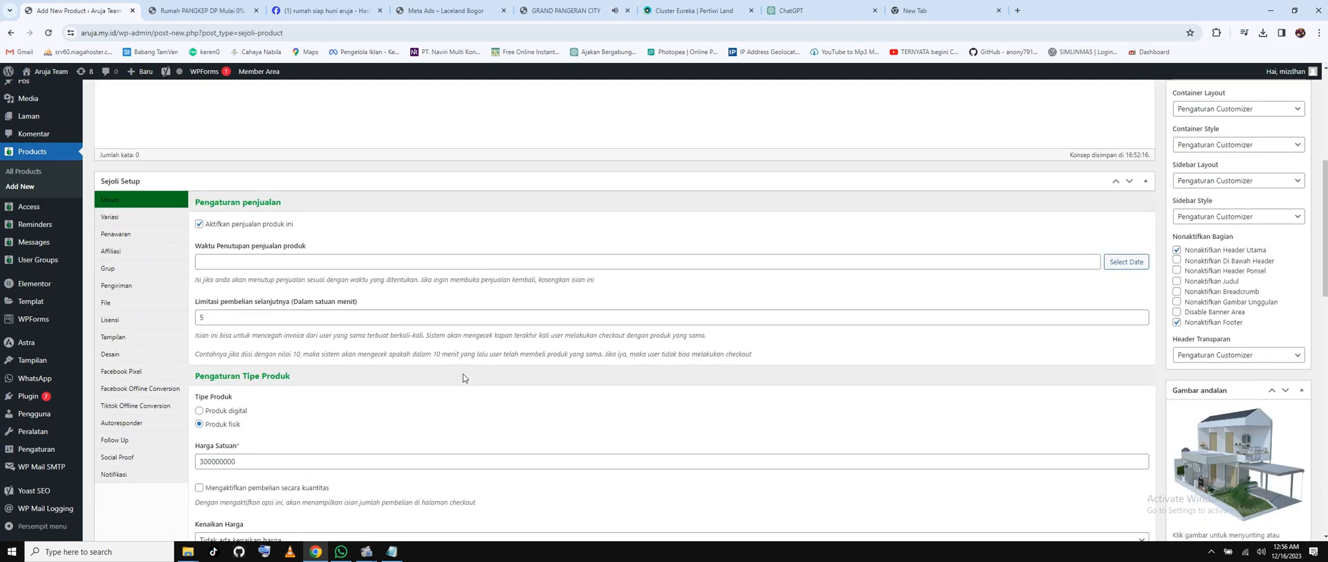
scroll(463, 378, up, 1)
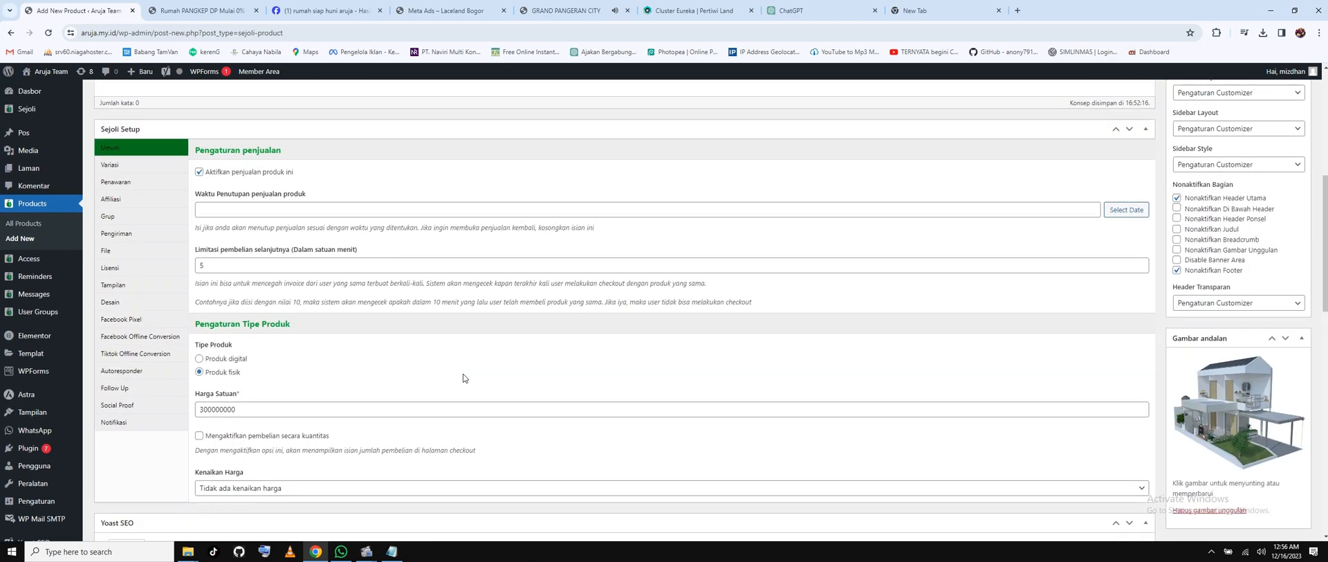
scroll(463, 378, up, 1)
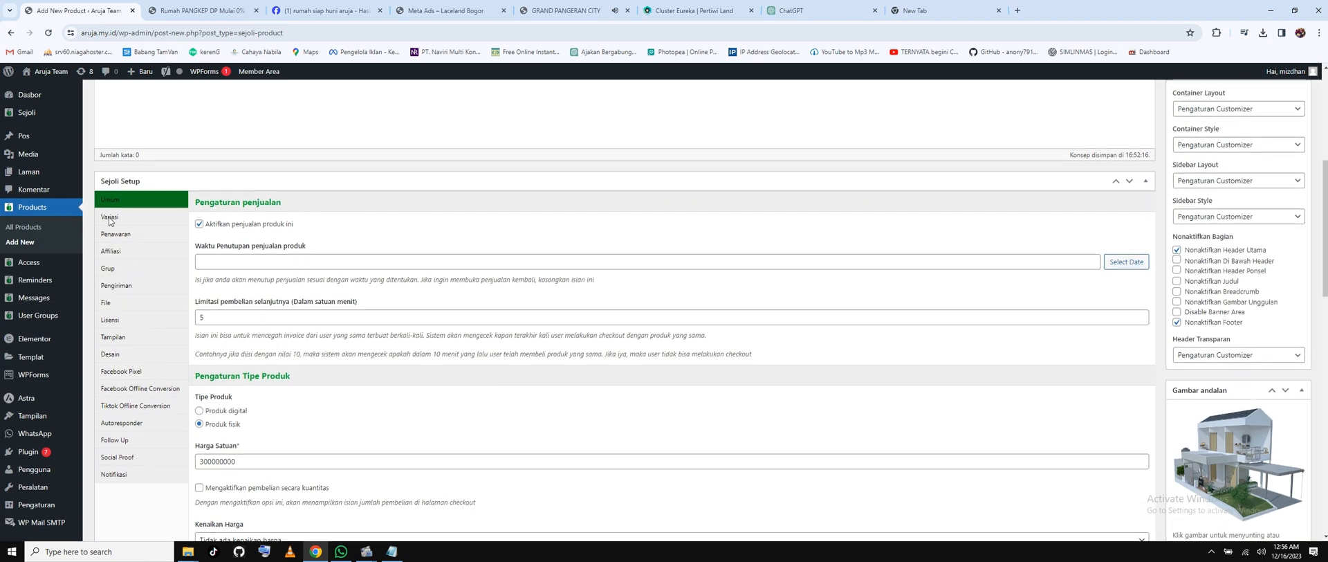
click(110, 217)
click(116, 235)
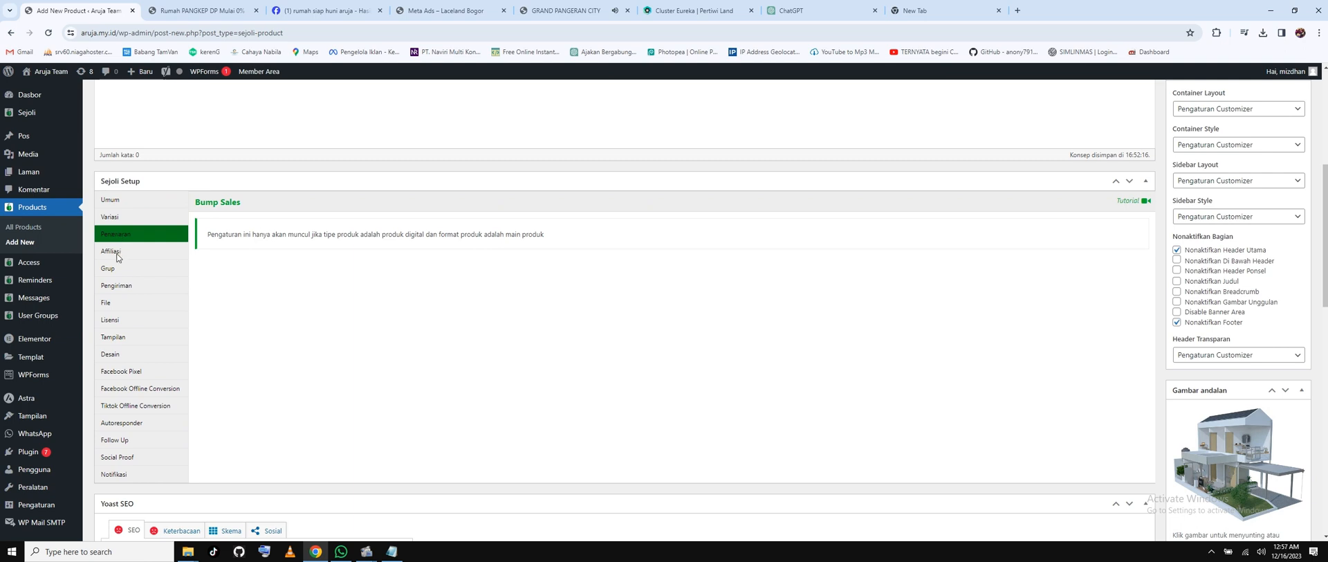
click(118, 256)
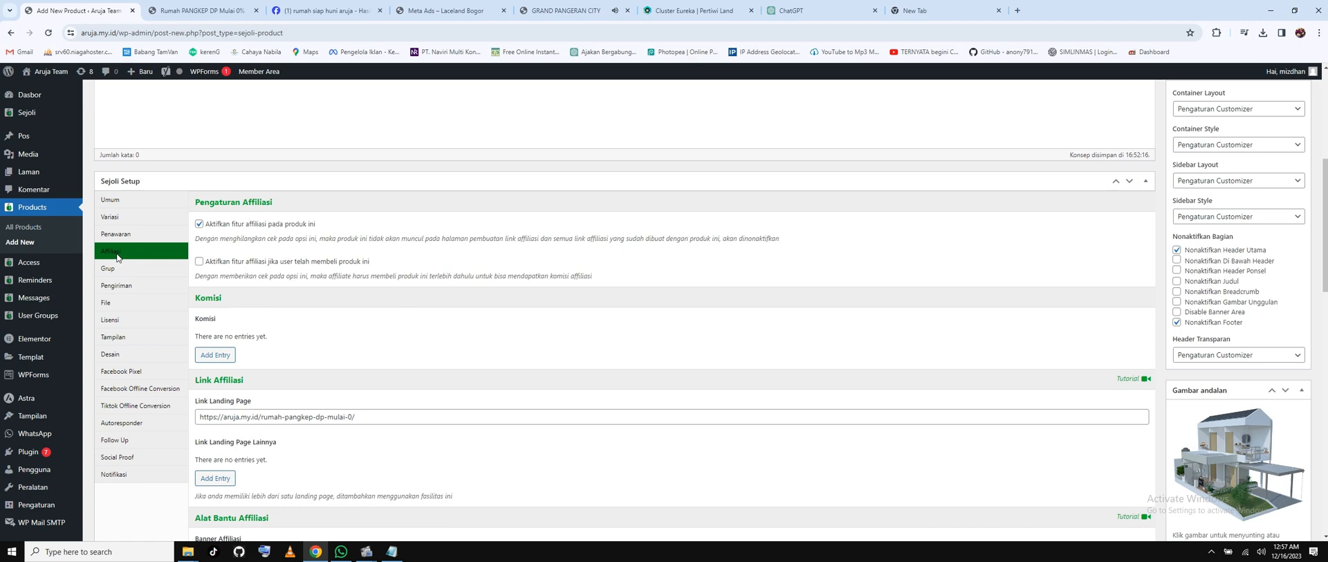
scroll(292, 275, down, 2)
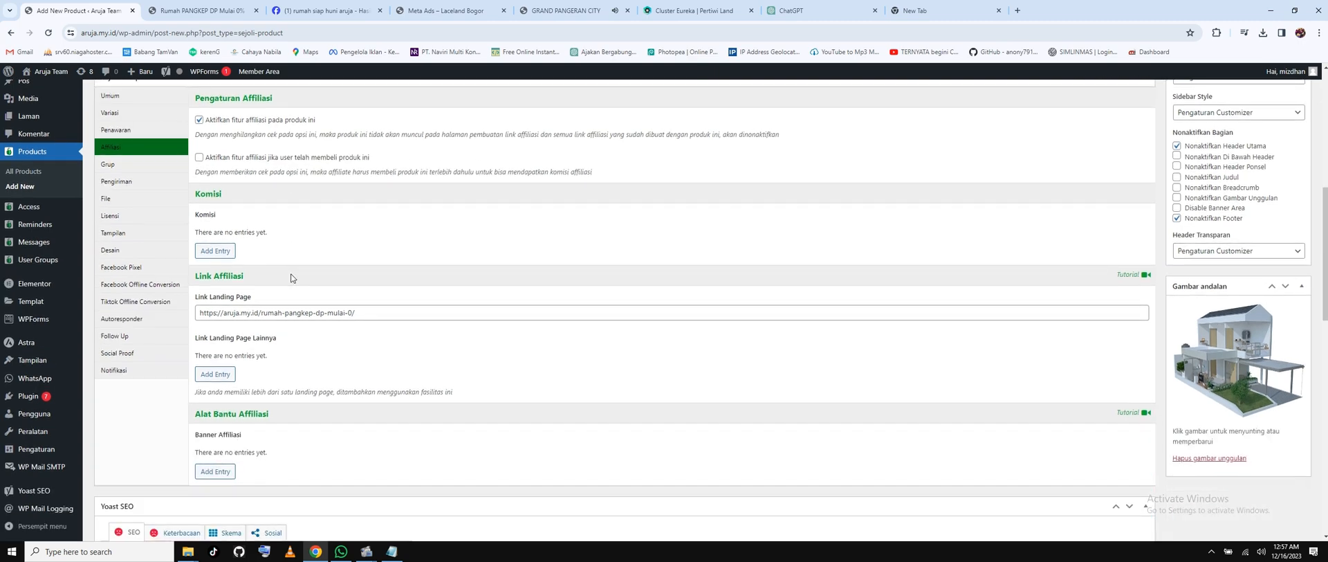
scroll(292, 277, down, 7)
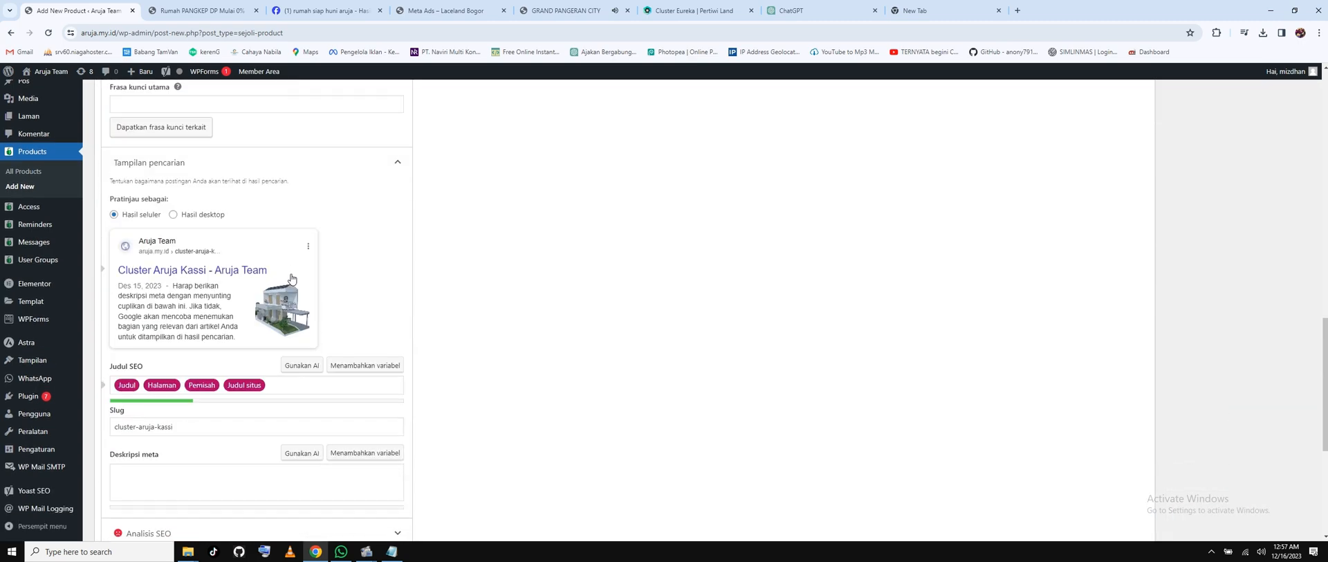
Start the Yoast meta description with 'Hunian Nyaman Tanpa DP'.
scroll(292, 279, up, 1)
scroll(291, 279, down, 1)
click(138, 478)
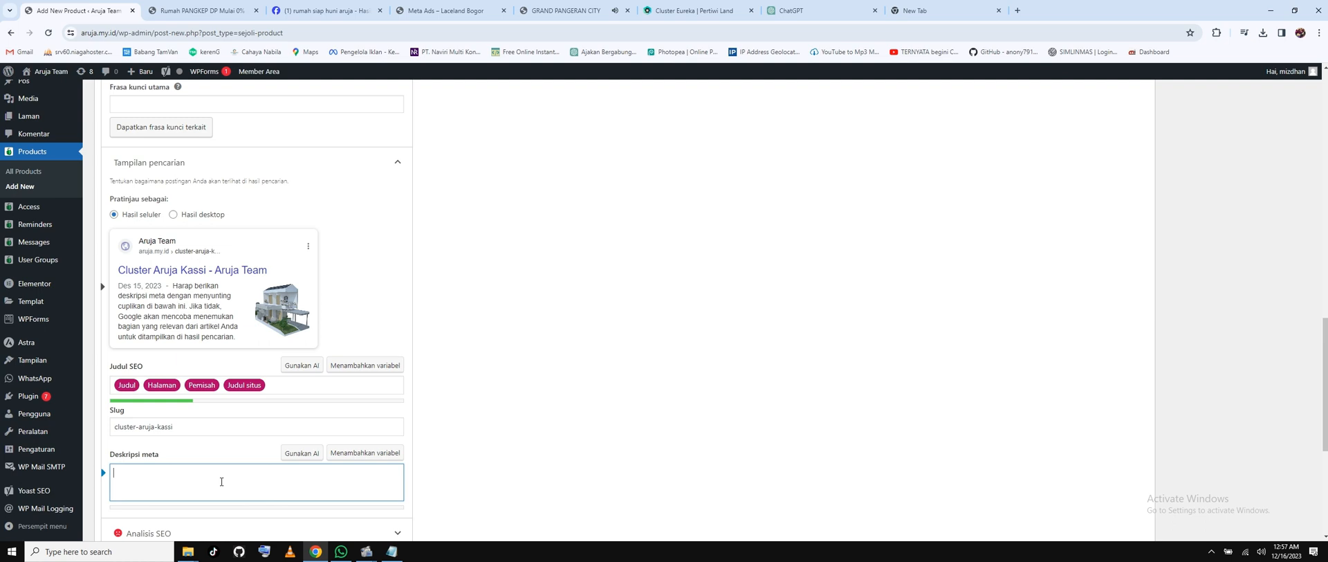
text(Ru)
key(BackSpace)
key(BackSpace)
text(Hunian )
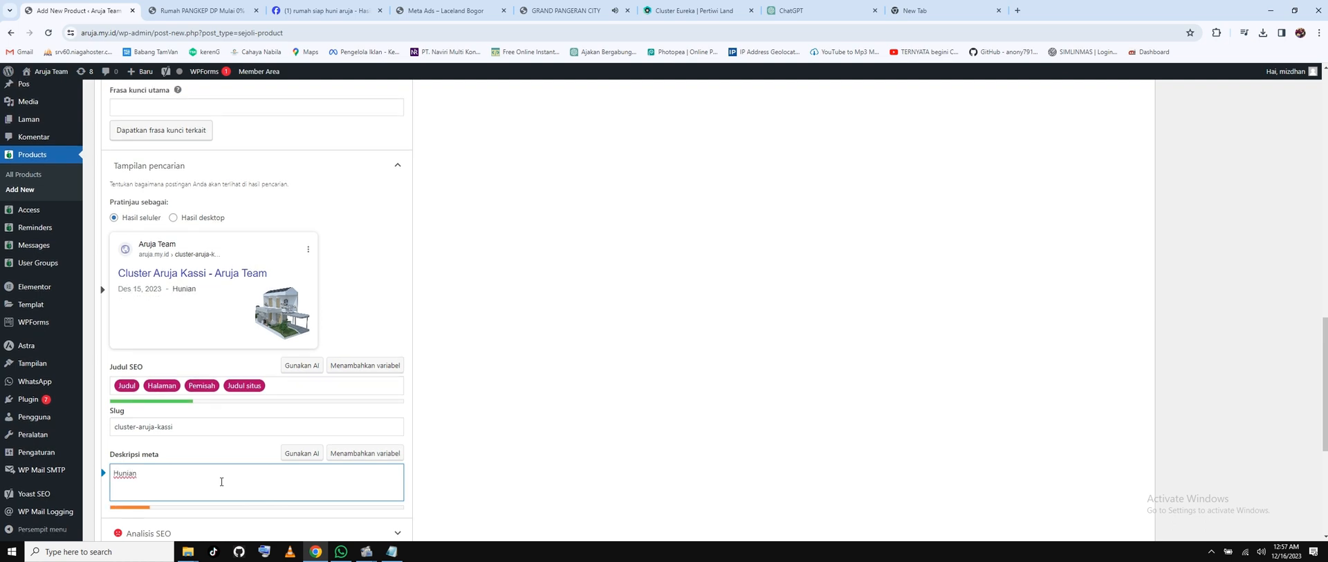
text(Nyaman Tanpa DP)
Finish the meta description with ', Segera Booking', fixing the 'Bookong' typo.
scroll(221, 481, up, 2)
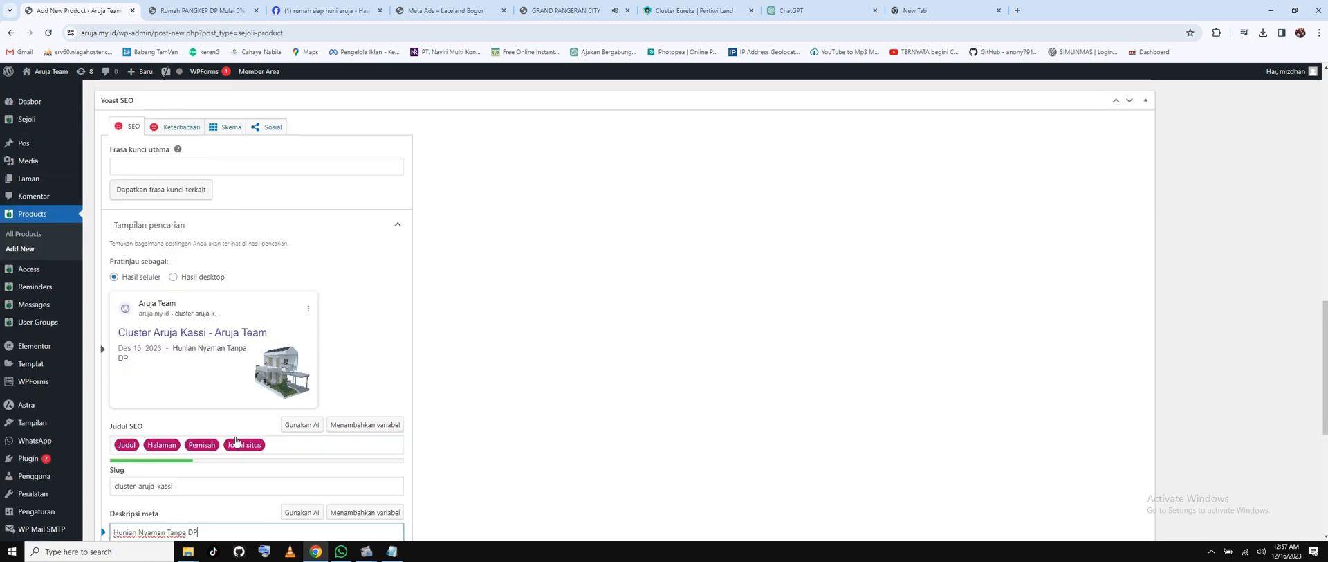
scroll(235, 440, down, 2)
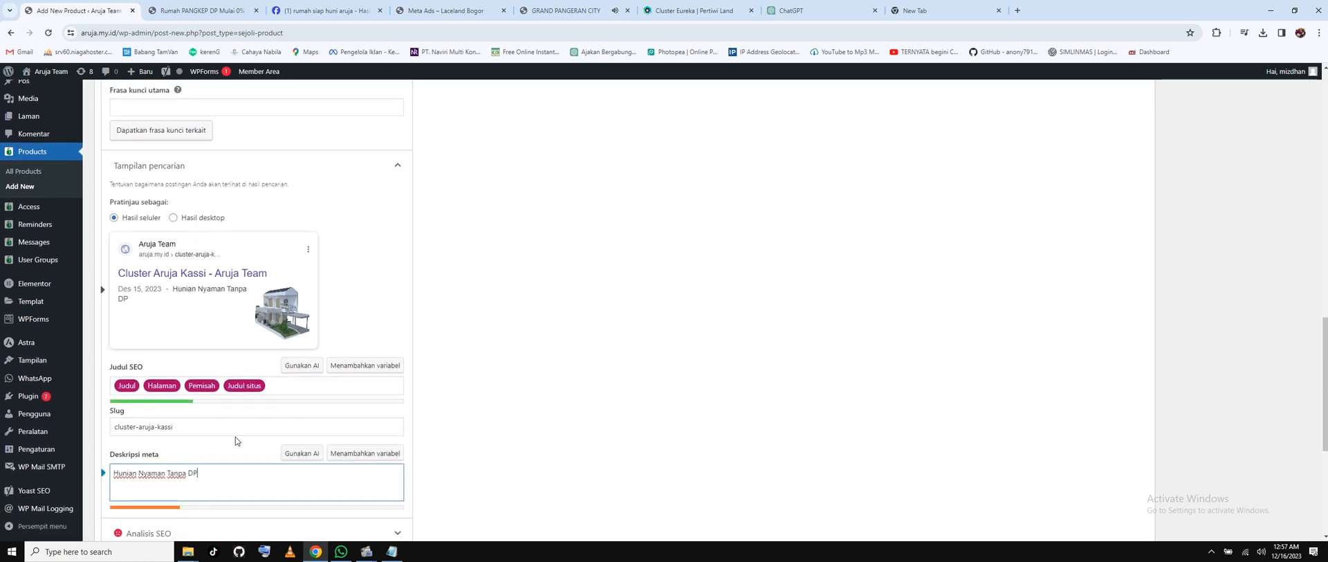
text(, Segera)
text(okong)
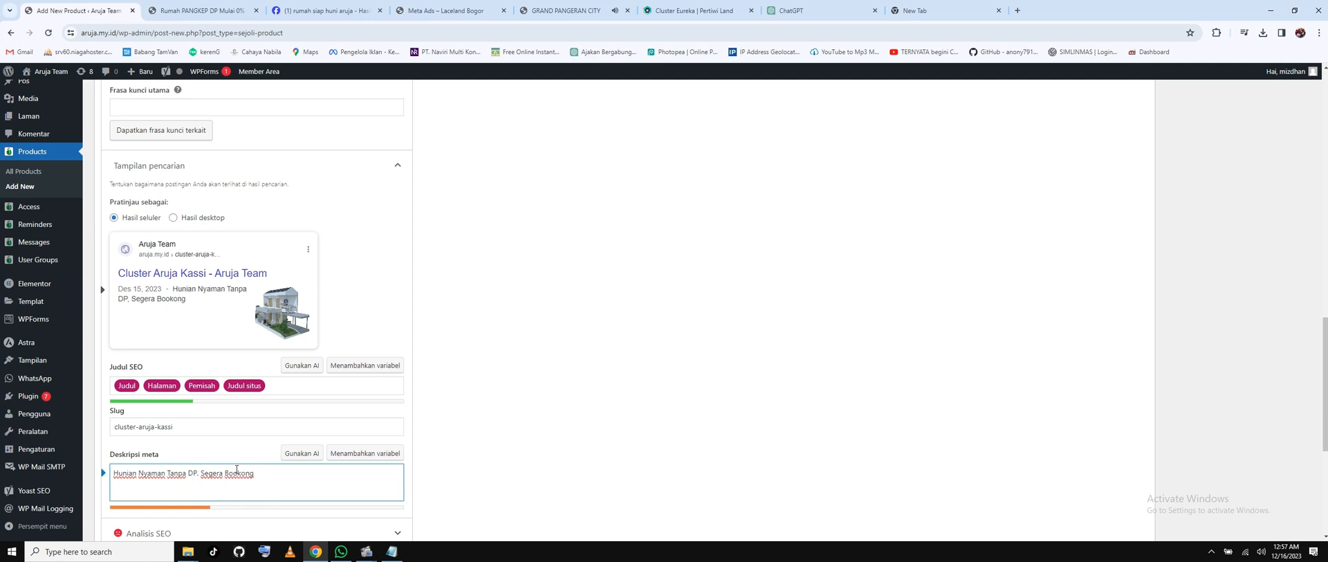
key(Left)
key(Left)
key(BackSpace)
text(i)
scroll(280, 474, down, 2)
scroll(280, 442, up, 8)
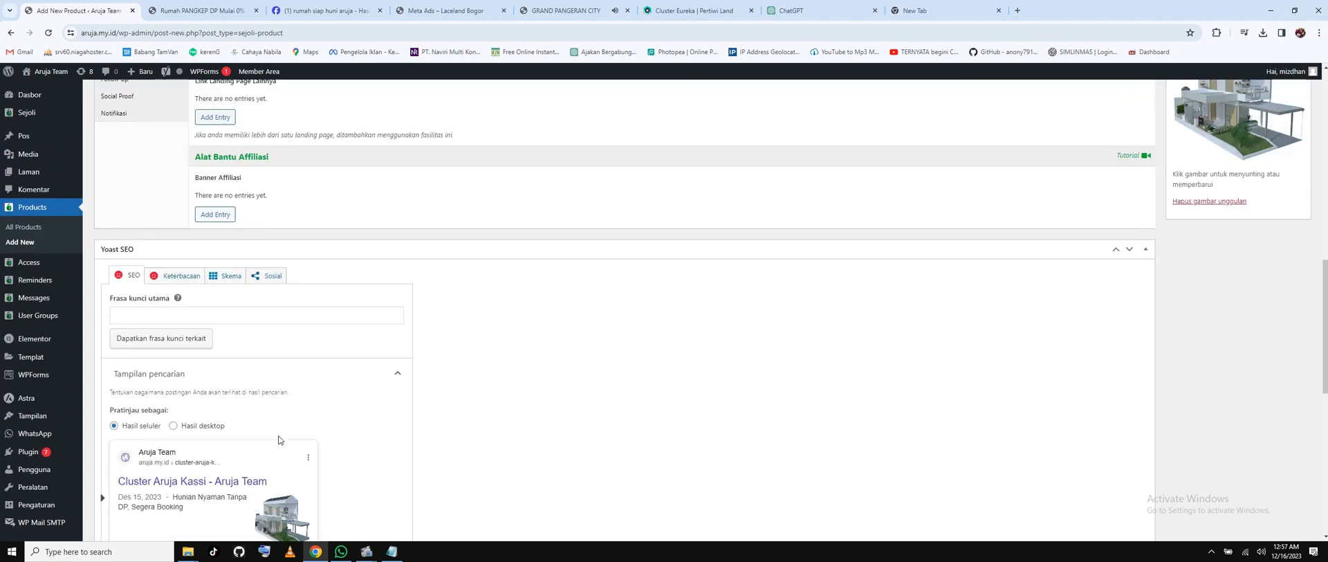
scroll(279, 441, up, 4)
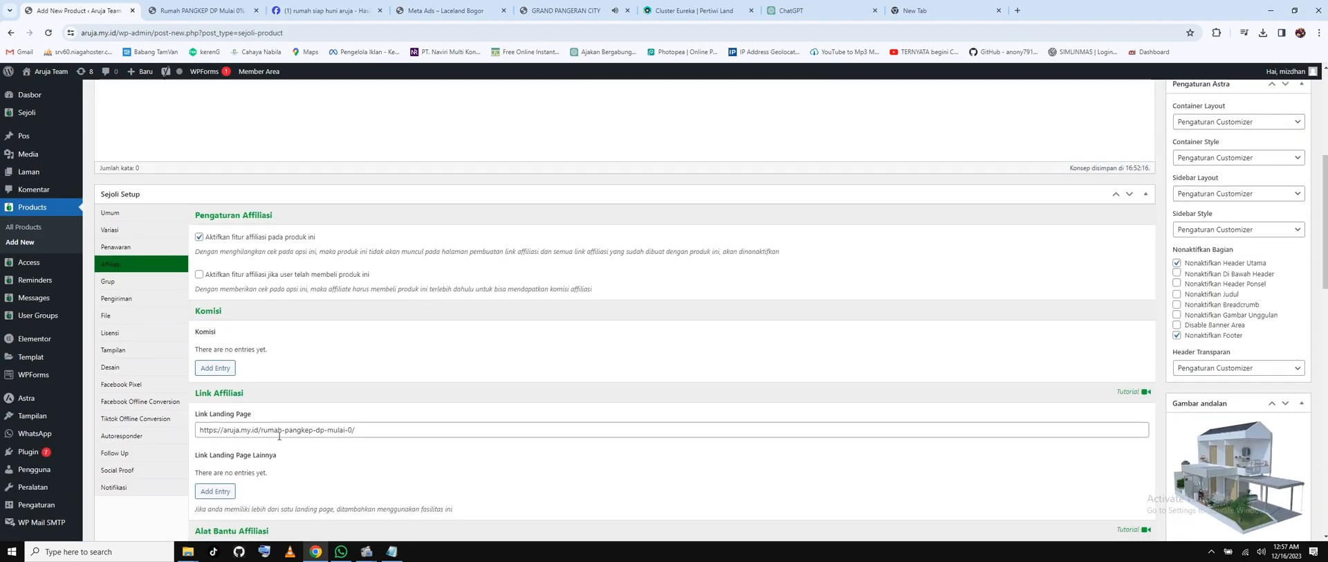
Publish the Cluster Aruja Kassi product using the Terbitkan button.
scroll(323, 329, up, 4)
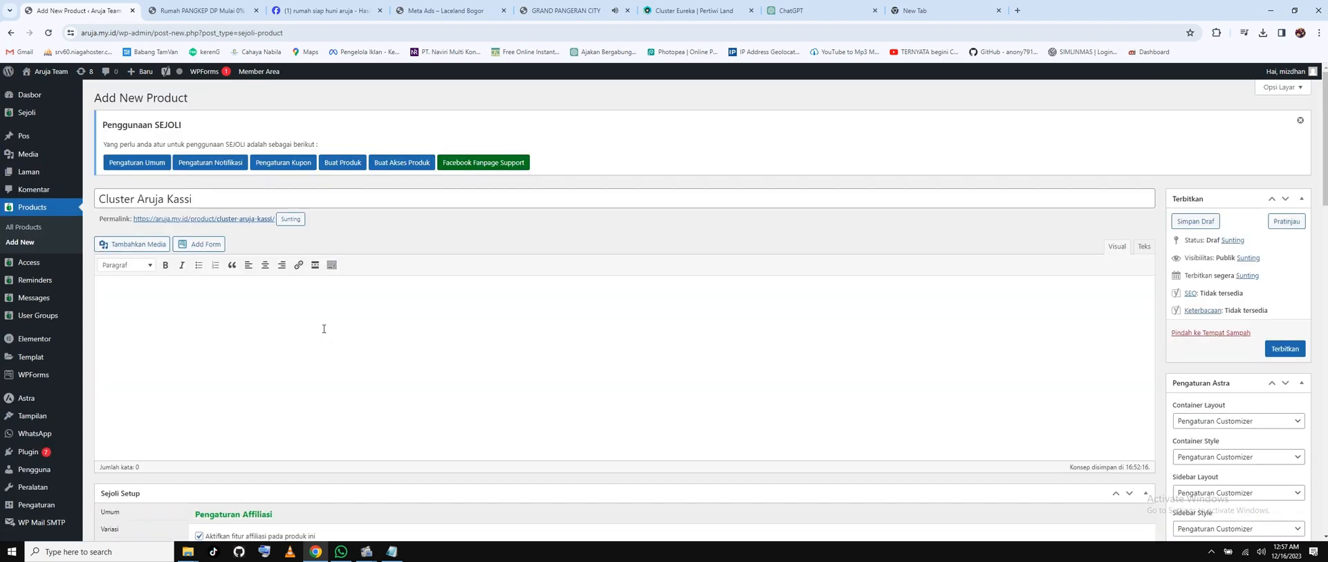
scroll(323, 329, down, 2)
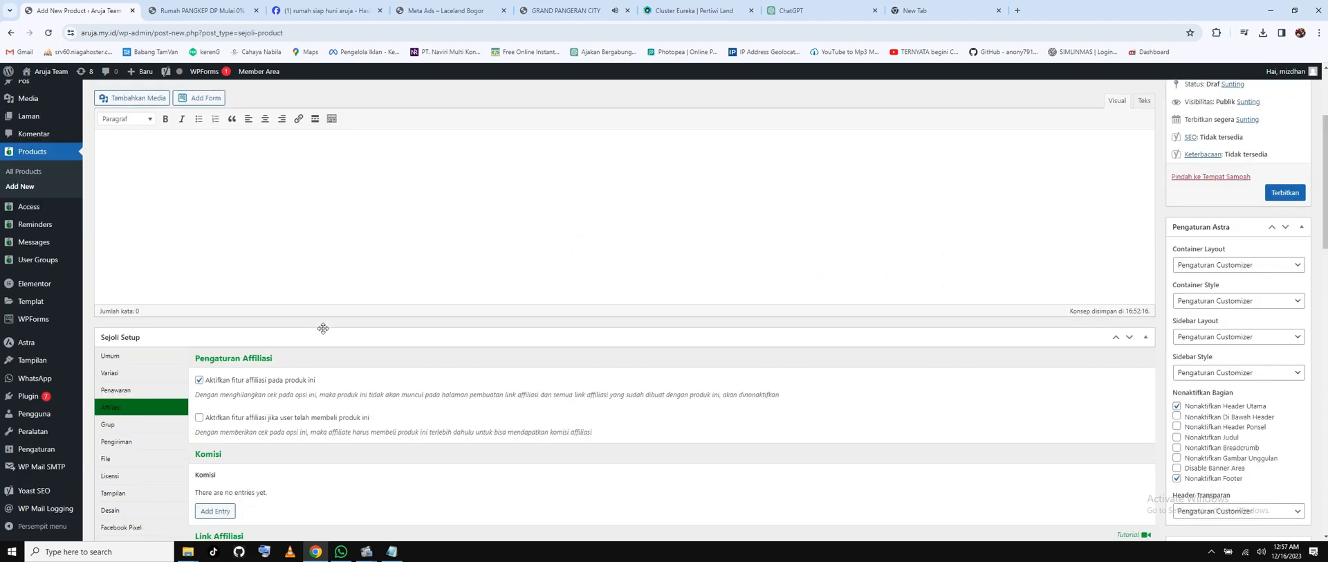
click(1265, 193)
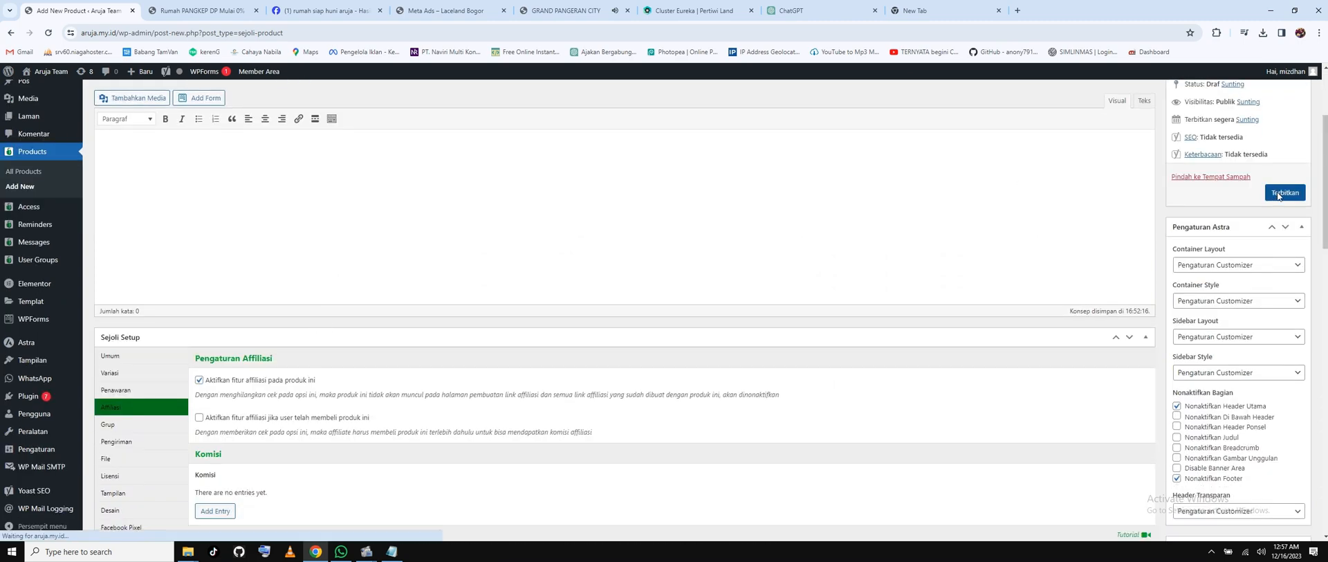
scroll(599, 300, down, 3)
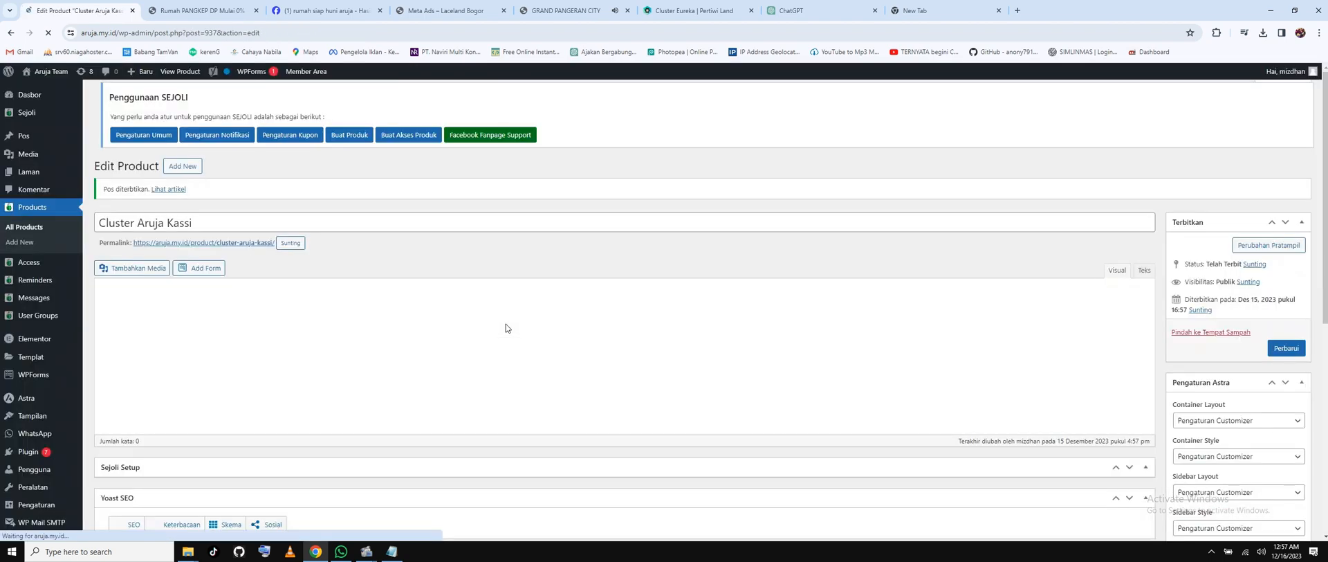
scroll(505, 324, down, 3)
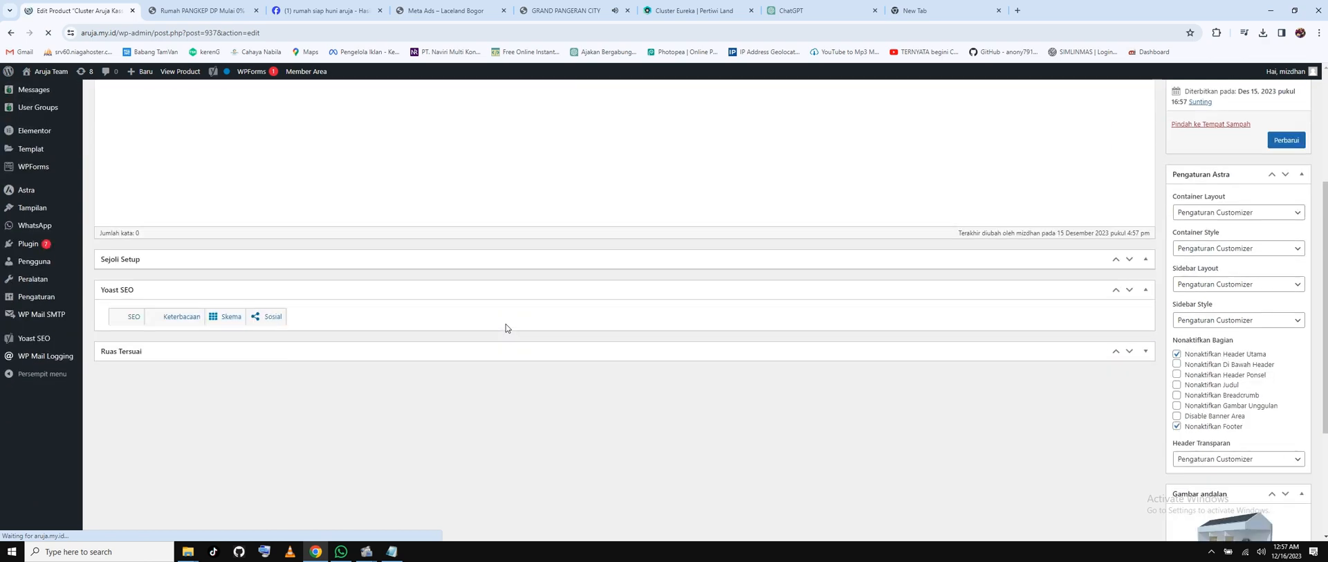
Open the live Cluster Aruja Kassi page in a new tab, scroll through it, then close it.
scroll(505, 326, up, 3)
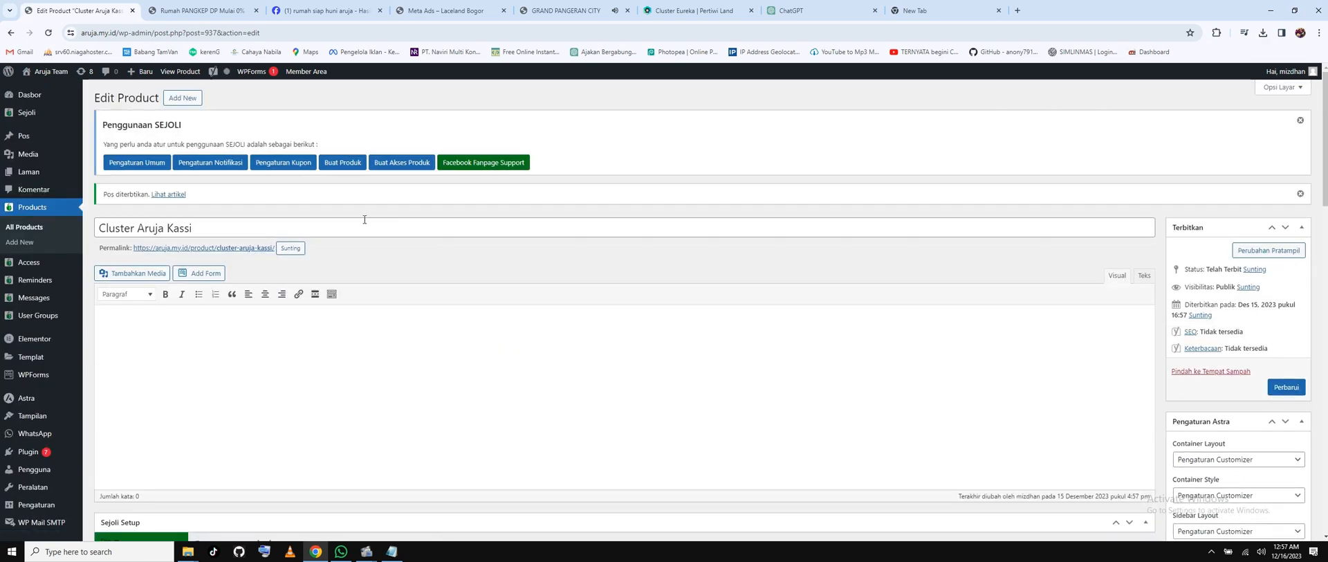
right_click(171, 197)
click(193, 209)
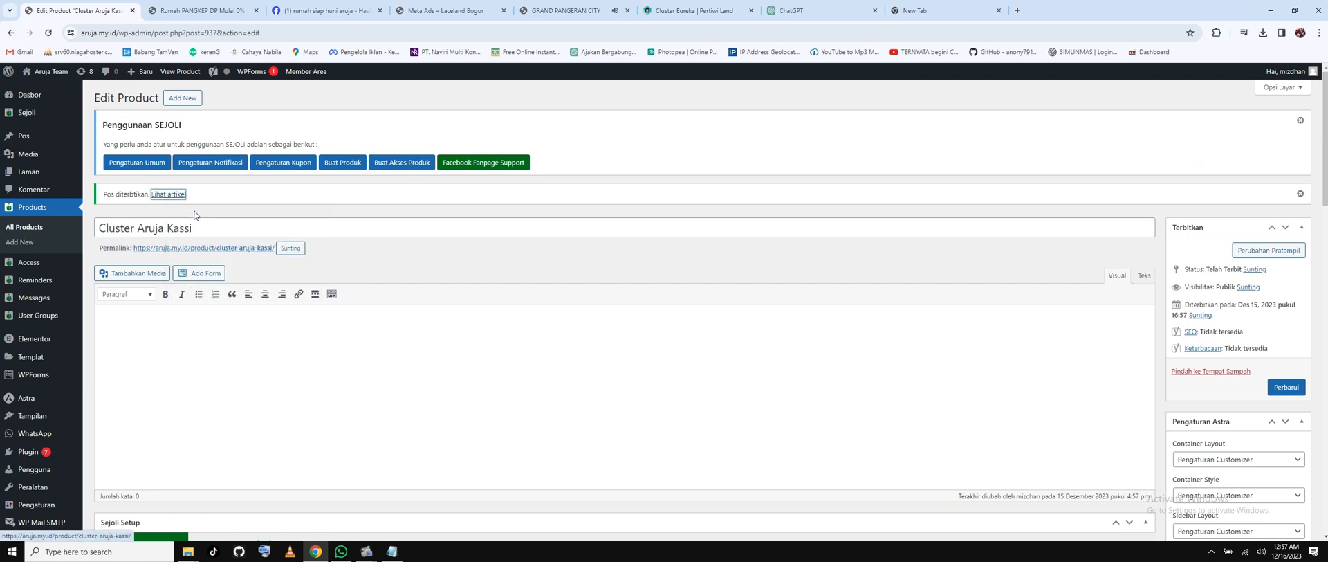
click(206, 10)
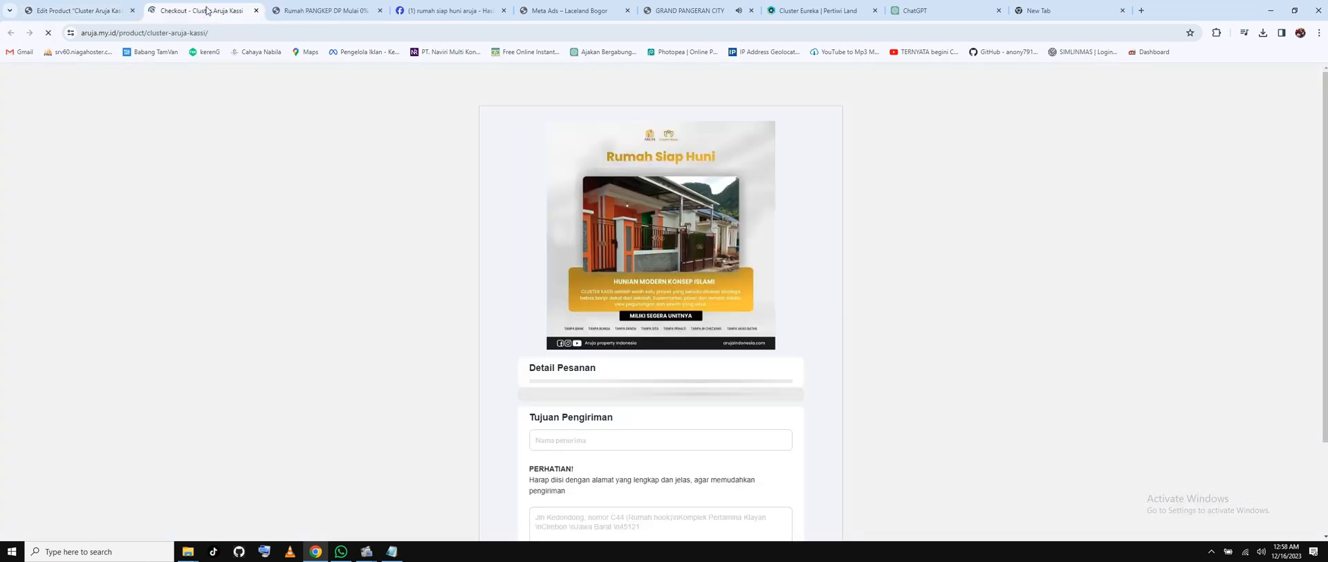
scroll(608, 244, down, 2)
scroll(609, 249, down, 1)
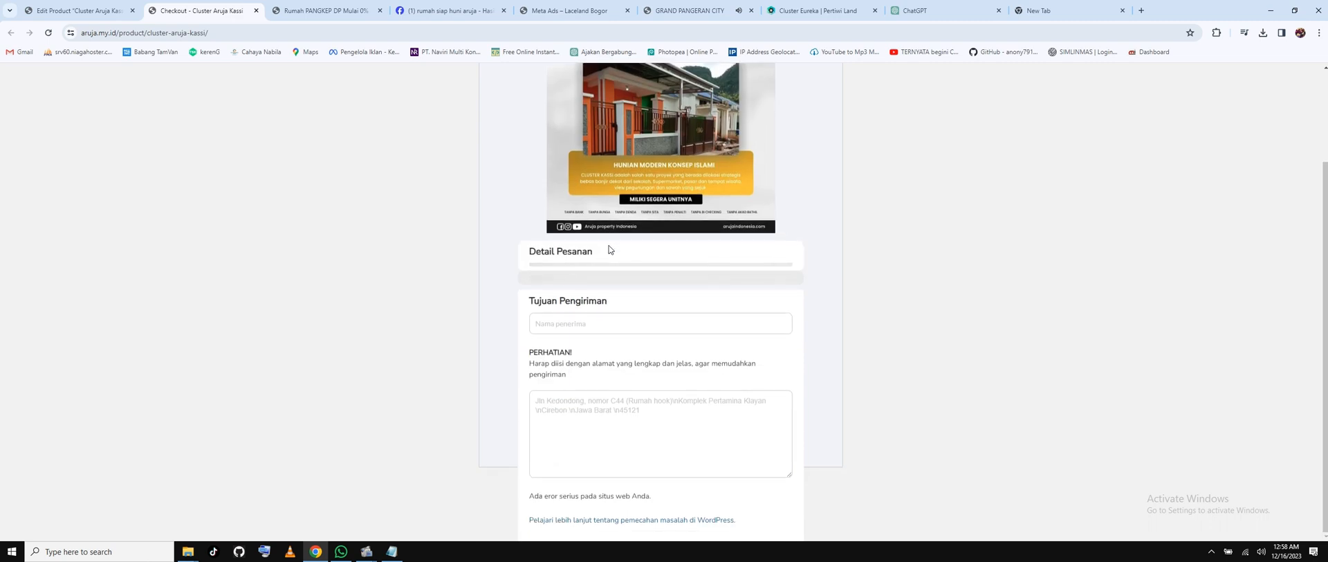
scroll(803, 229, up, 2)
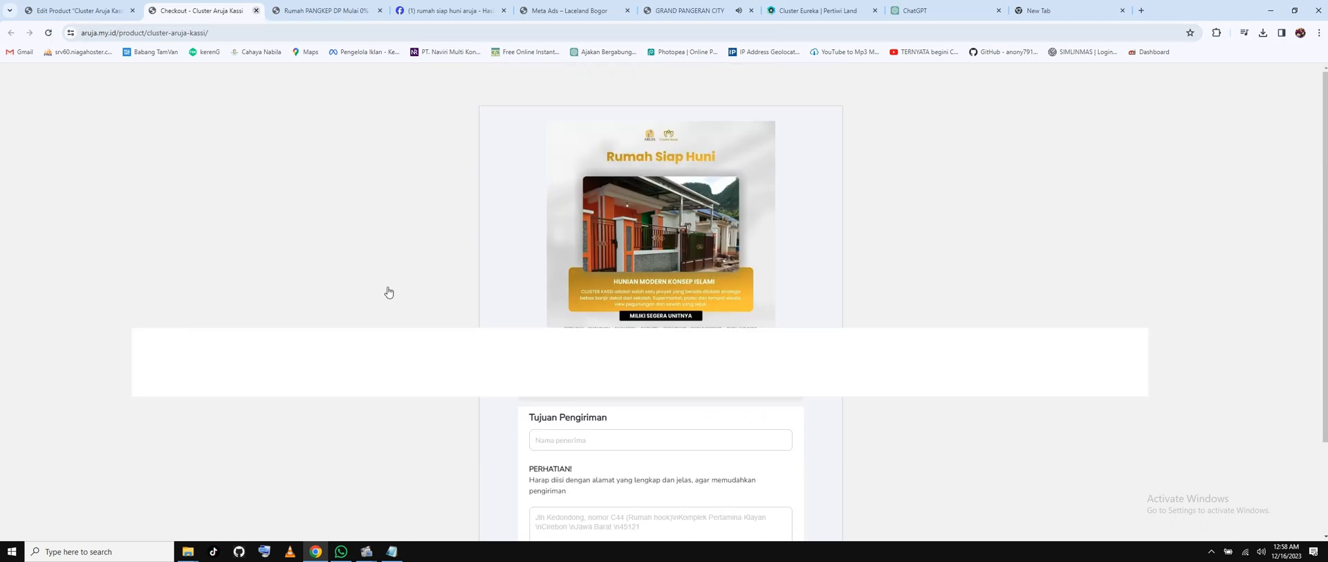
key(ctrl+w)
Scroll down to Sejoli Setup and go through Variasi and Penawaran to the Affiliasi tab.
click(267, 337)
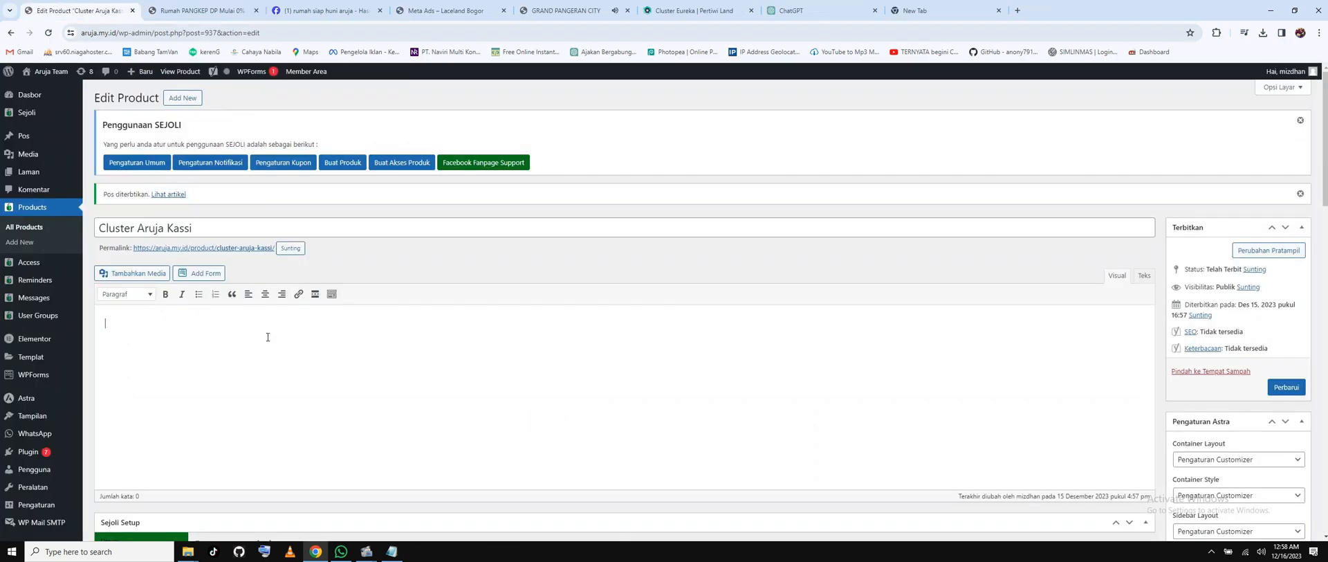
scroll(268, 336, down, 5)
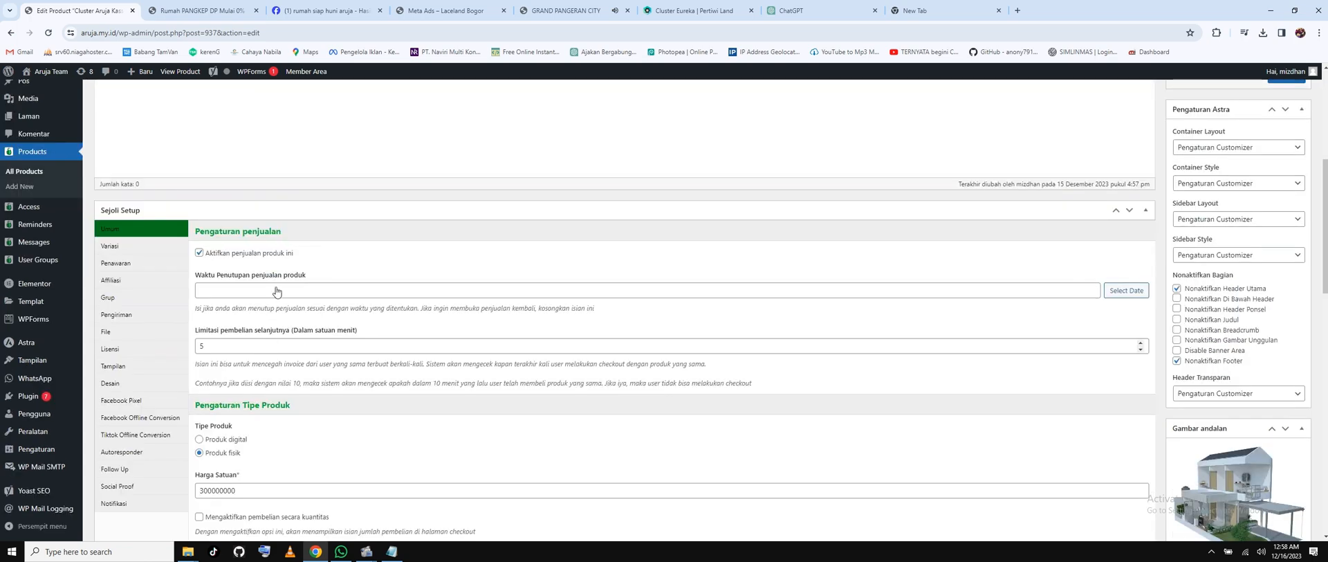
scroll(276, 291, down, 1)
scroll(276, 291, down, 1)
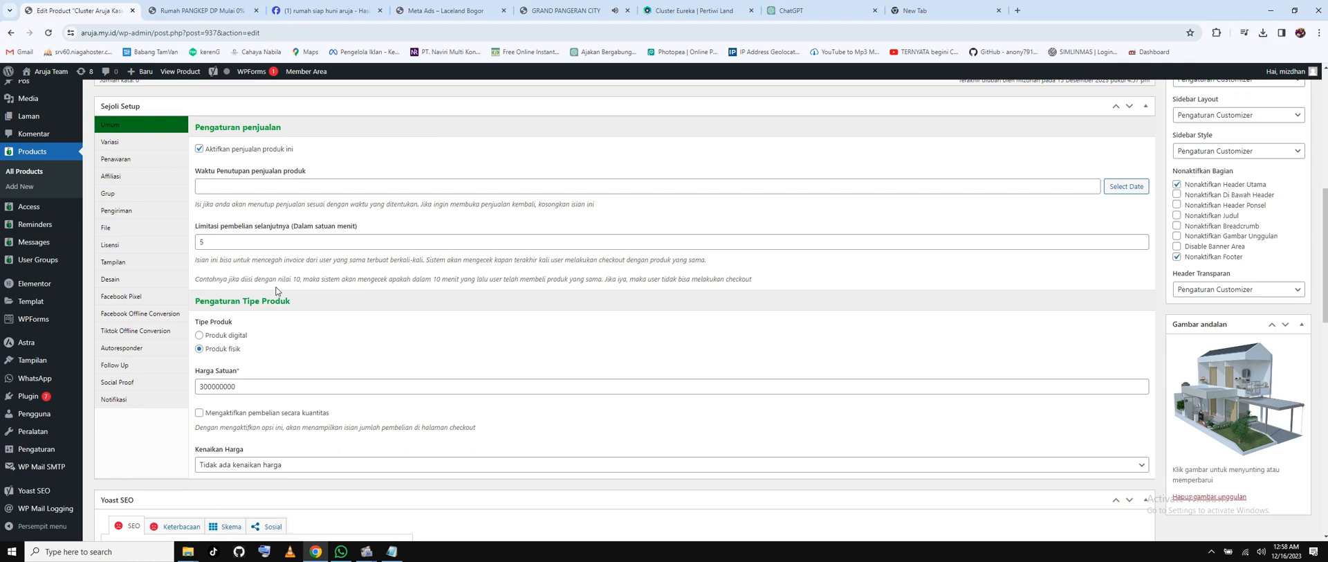
scroll(276, 291, down, 4)
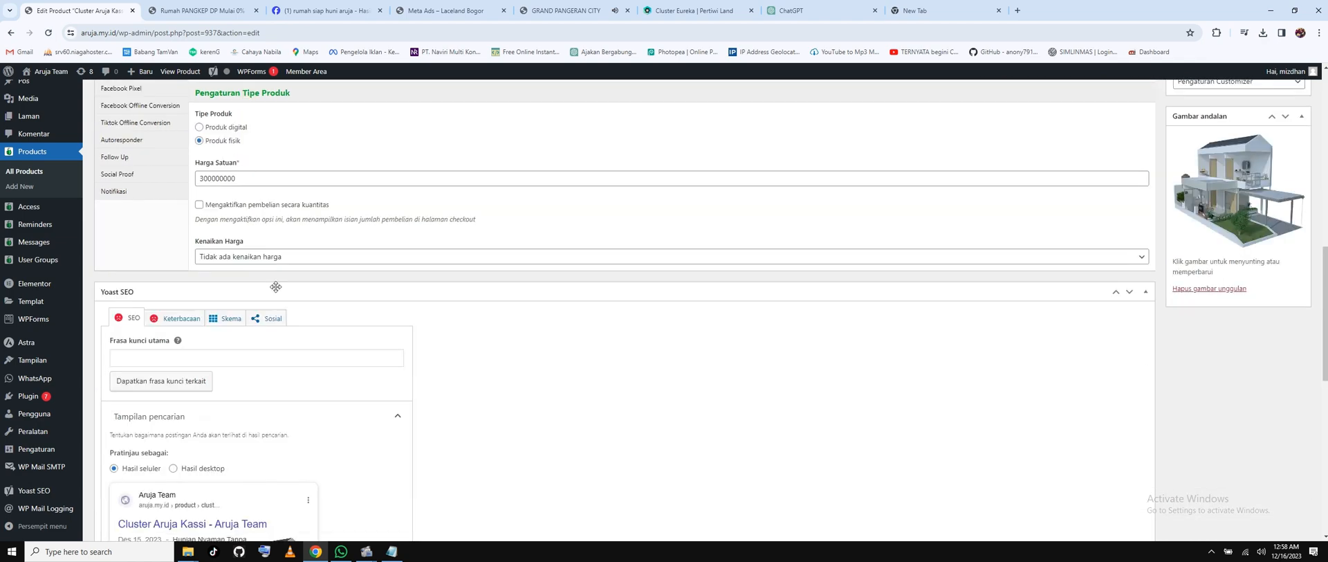
scroll(276, 286, up, 4)
click(108, 144)
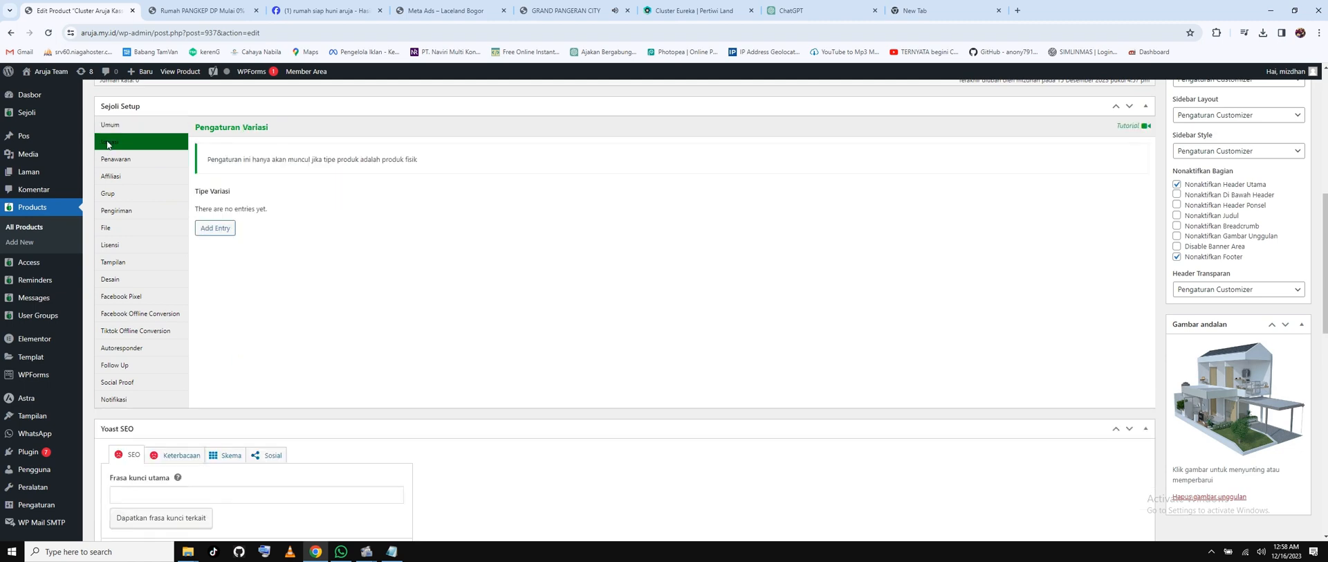
click(116, 161)
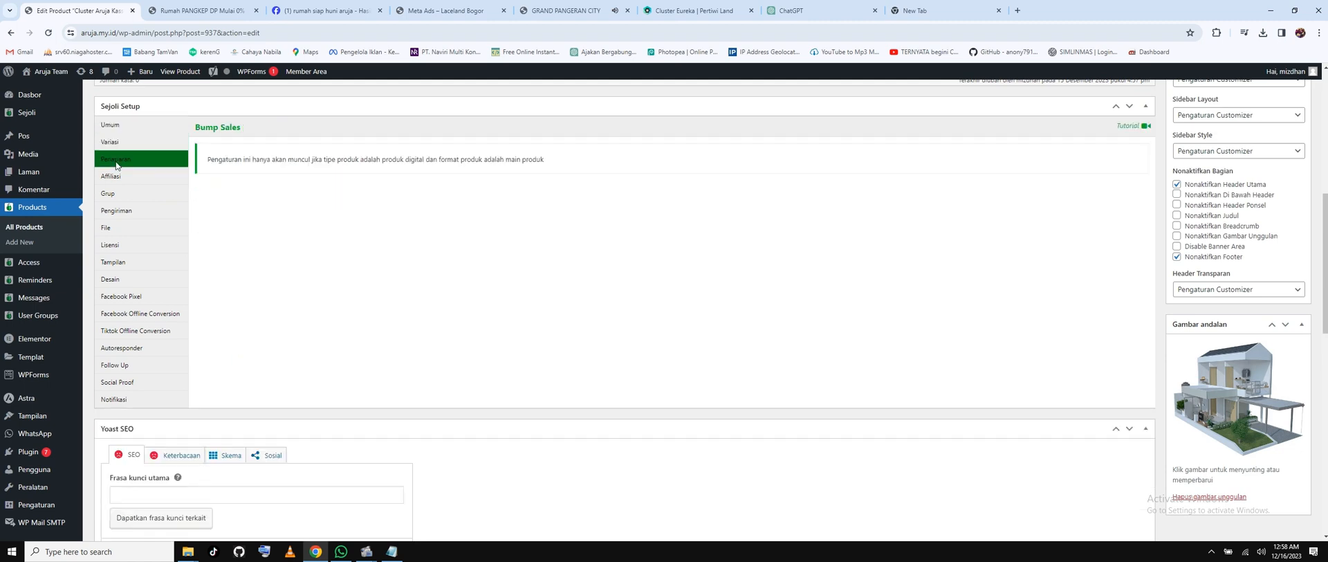
click(118, 179)
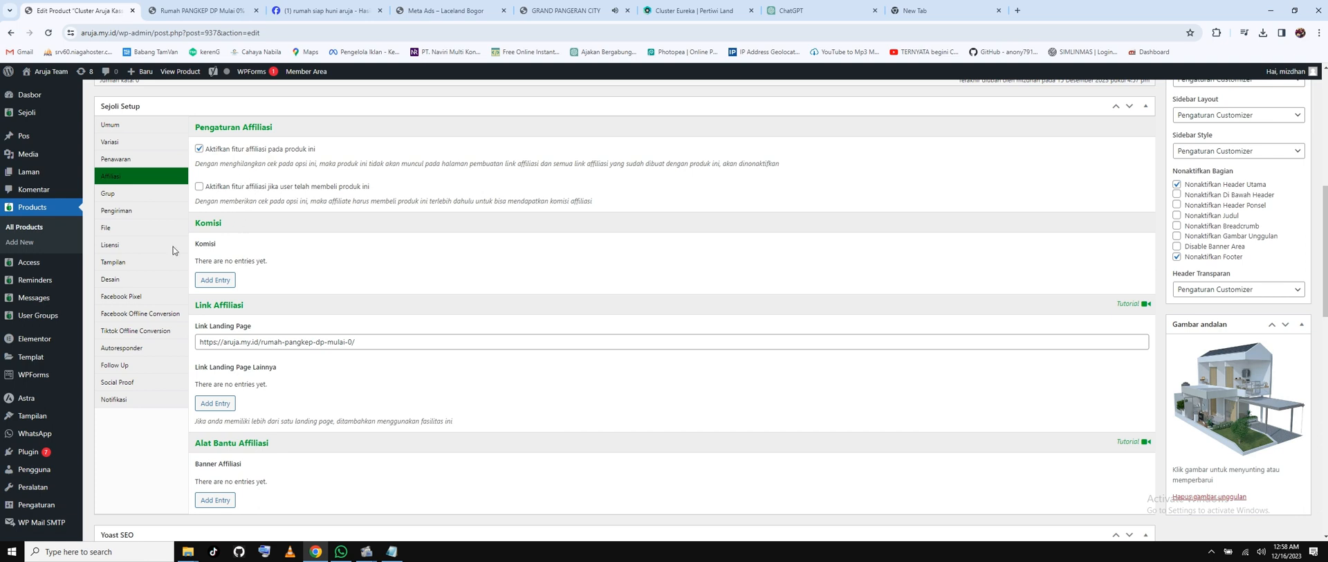
Add a Tier 1 affiliate commission, trying 50000000 and then 20 as Persentase.
click(215, 279)
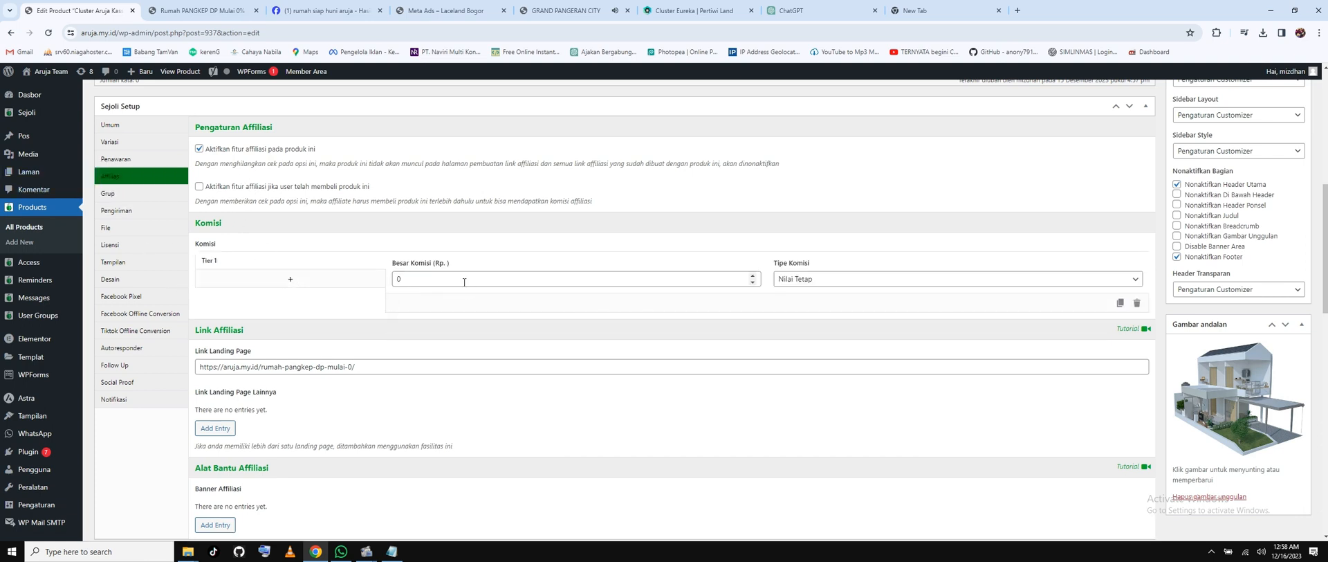
drag(752, 279, 389, 282)
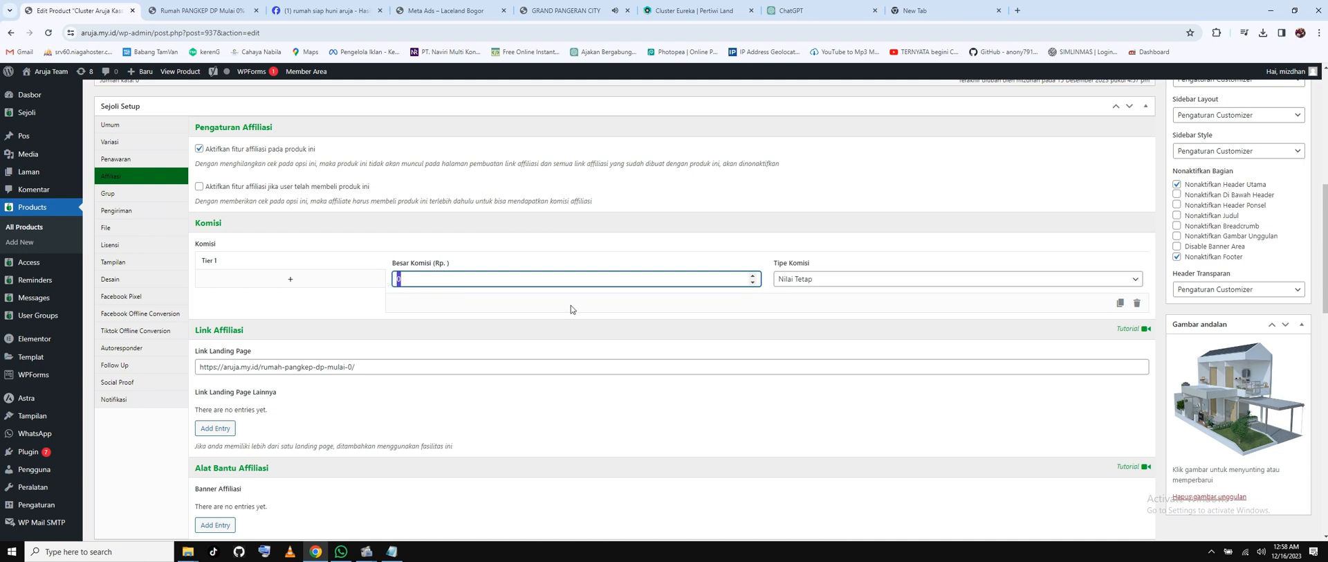
text(50000000)
click(790, 284)
click(785, 303)
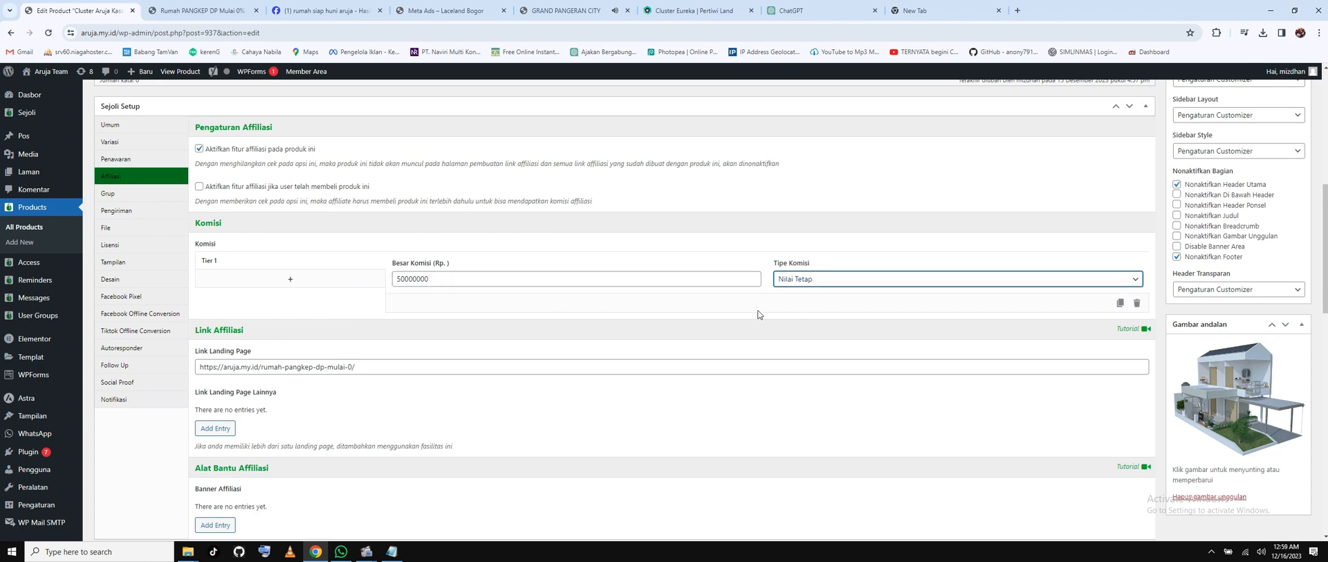
drag(533, 280, 380, 279)
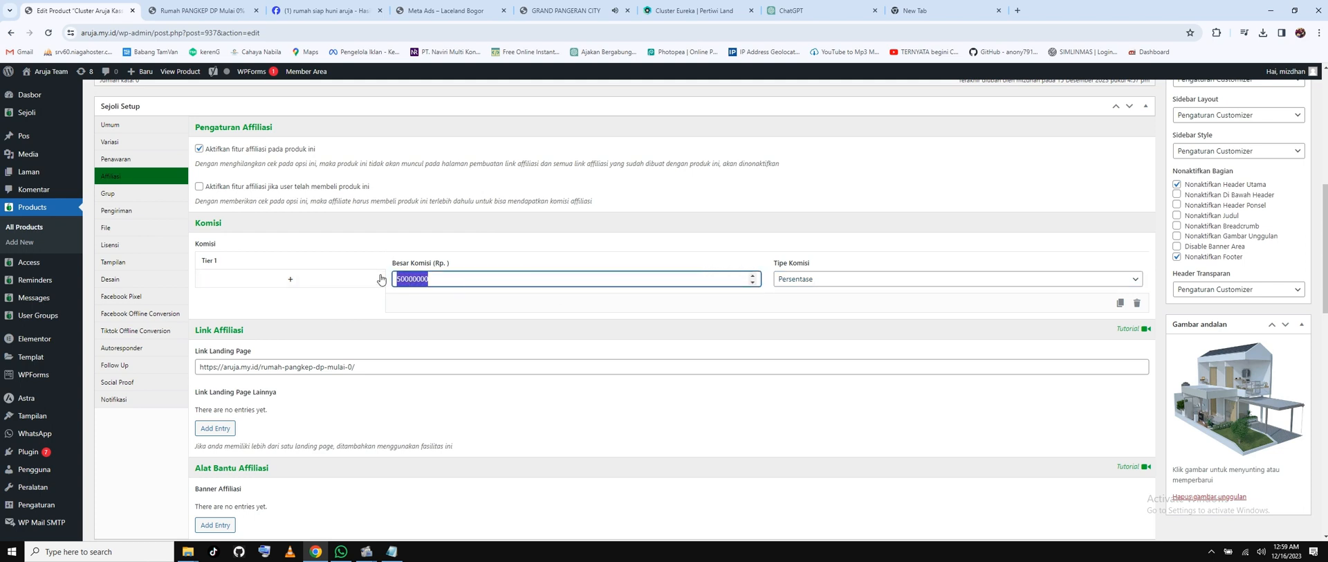
text(20)
Change the commission amount to 50000 with type Nilai Tetap.
drag(413, 275, 391, 278)
text(50000)
click(1011, 280)
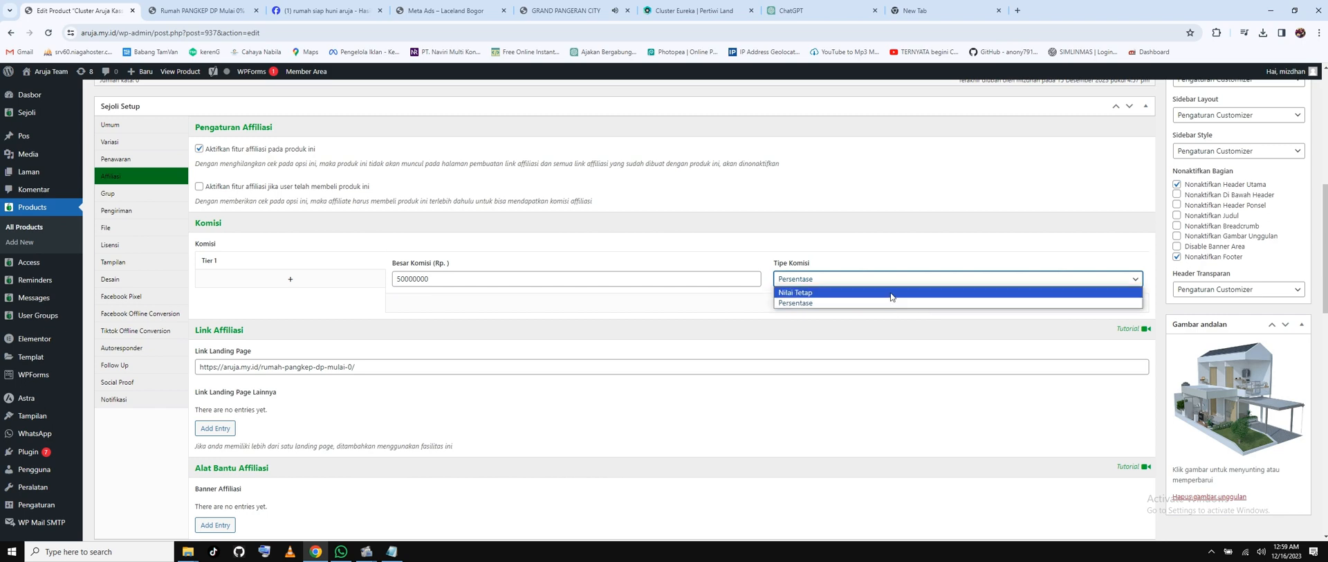
click(891, 293)
scroll(1243, 218, up, 6)
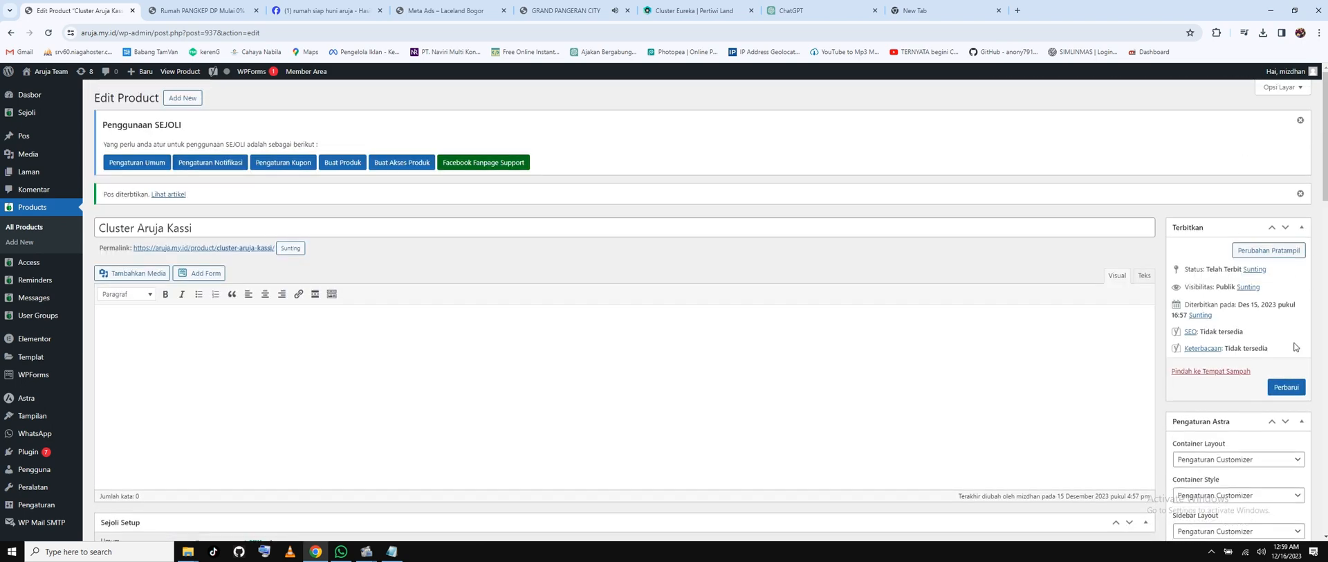
Save the Cluster Aruja Kassi product and open its live page in a new tab.
click(1287, 387)
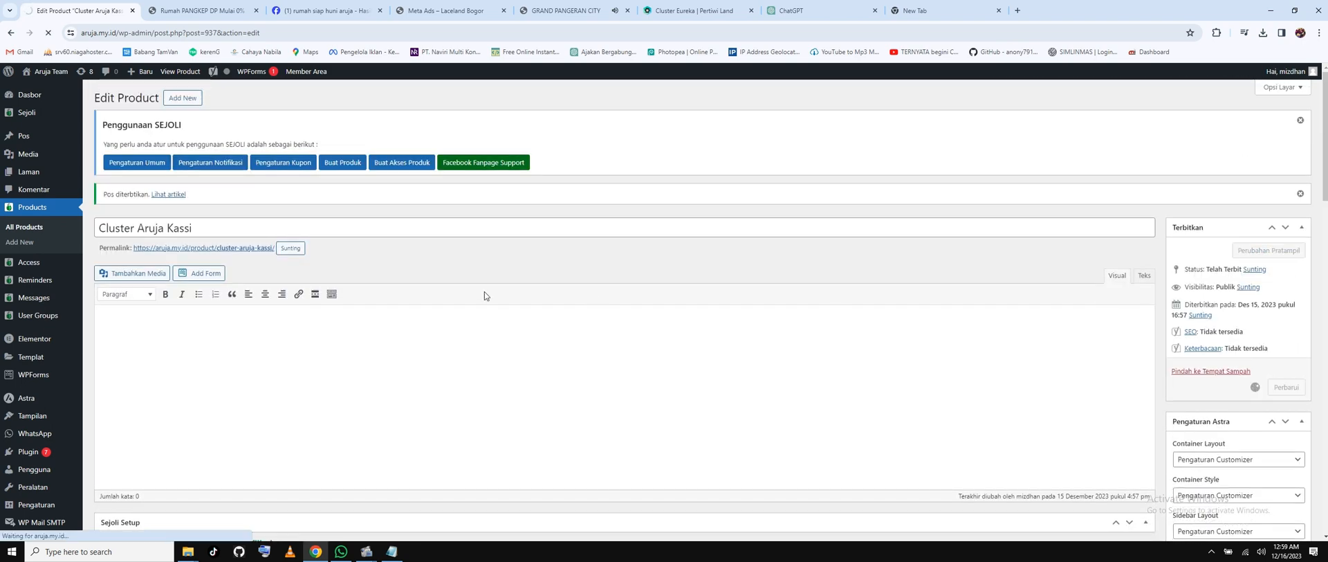
scroll(437, 282, down, 2)
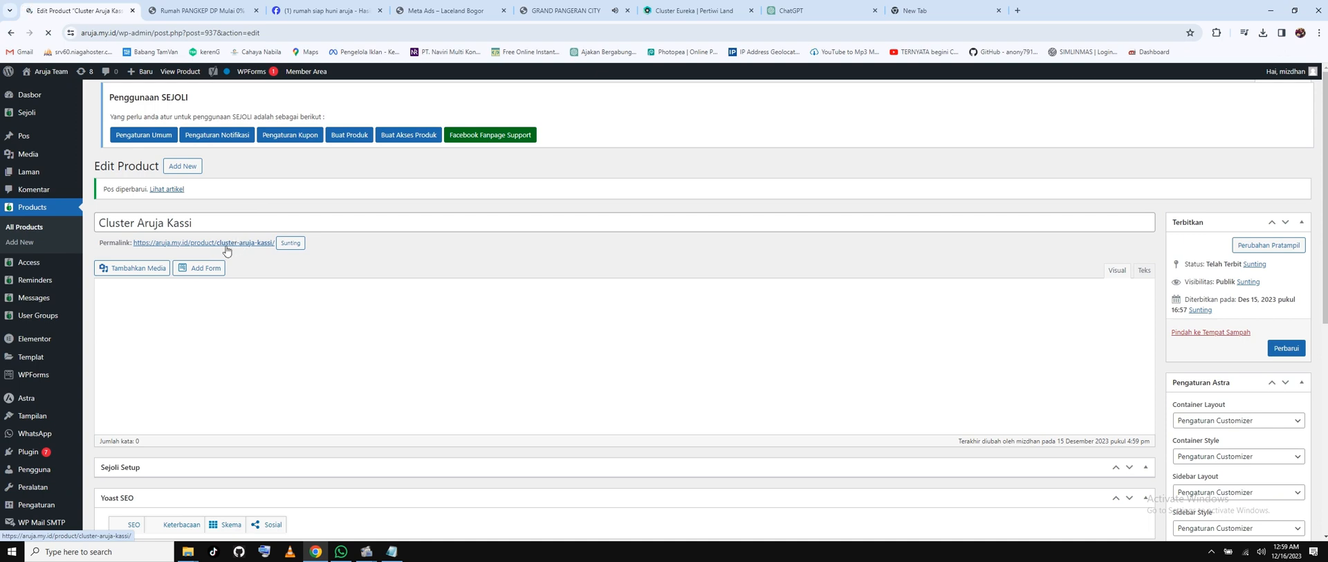
right_click(230, 246)
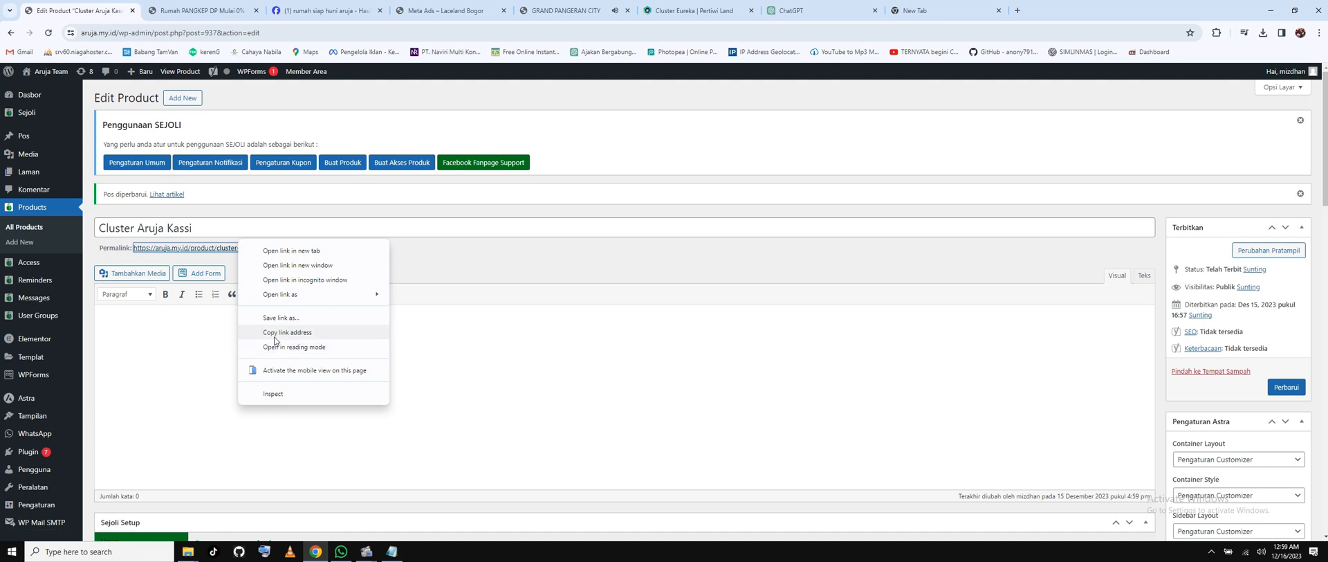
right_click(173, 200)
click(196, 204)
click(191, 15)
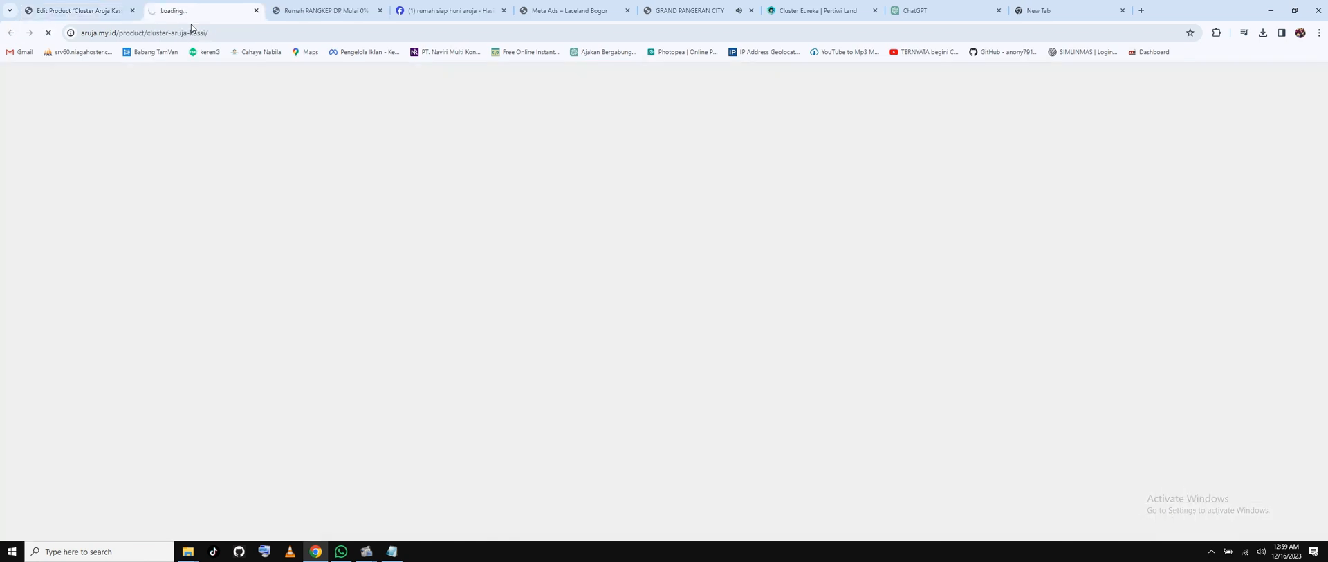
Copy the checkout page's web address, then update the product again in the editor.
click(166, 34)
right_click(164, 42)
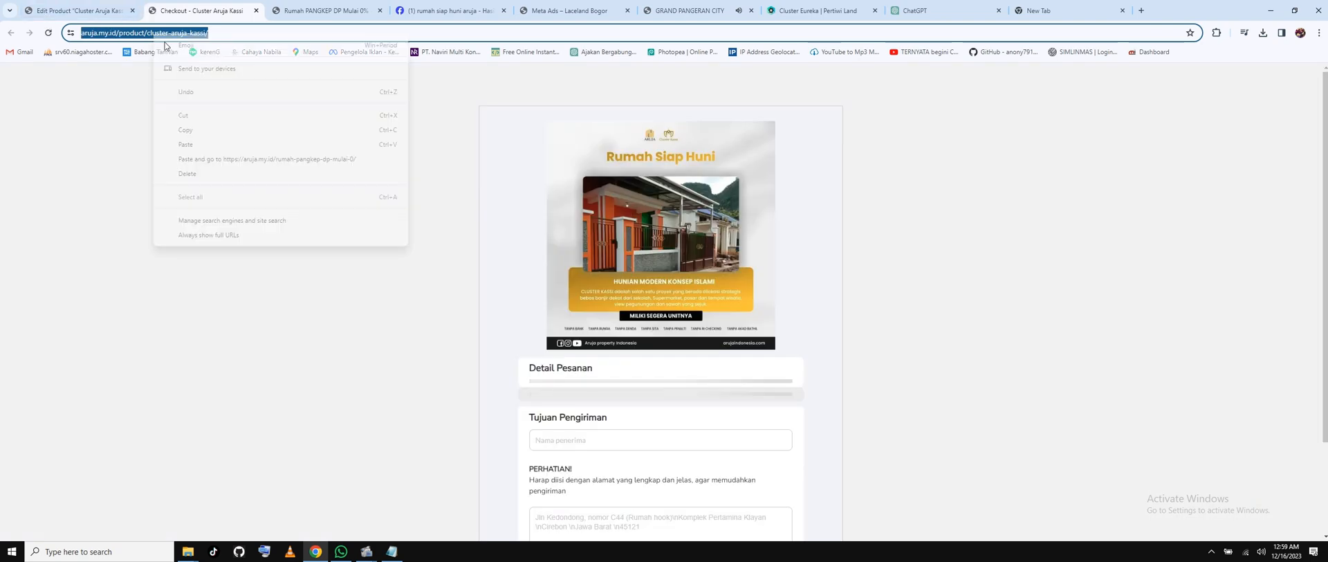
click(211, 134)
click(74, 7)
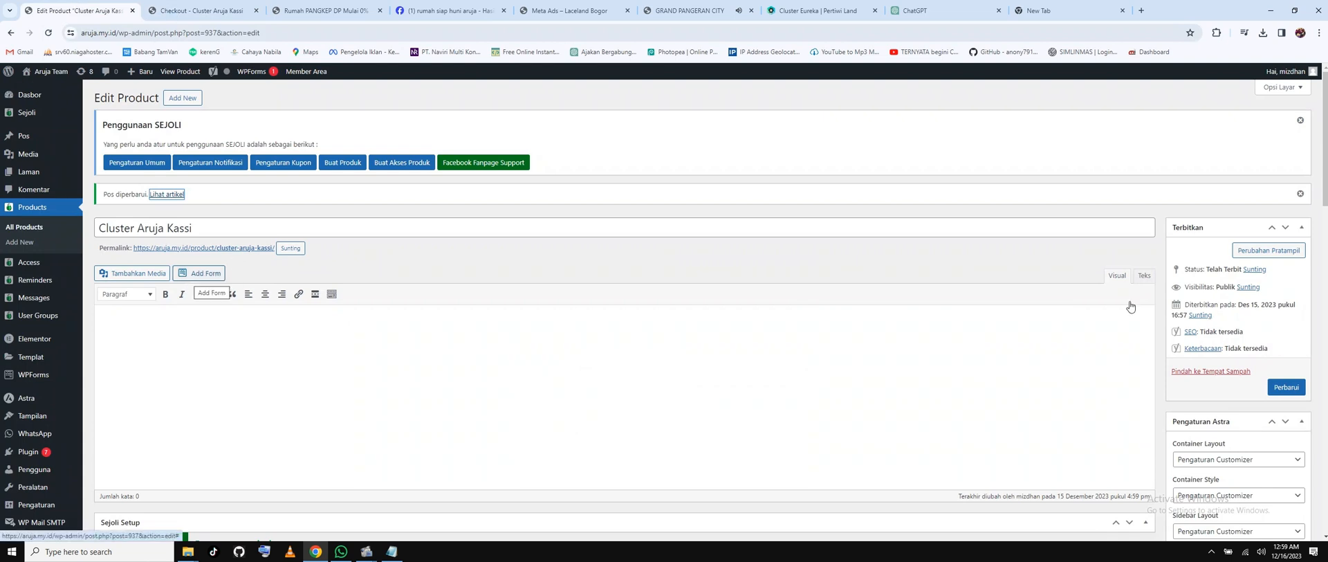
click(1286, 387)
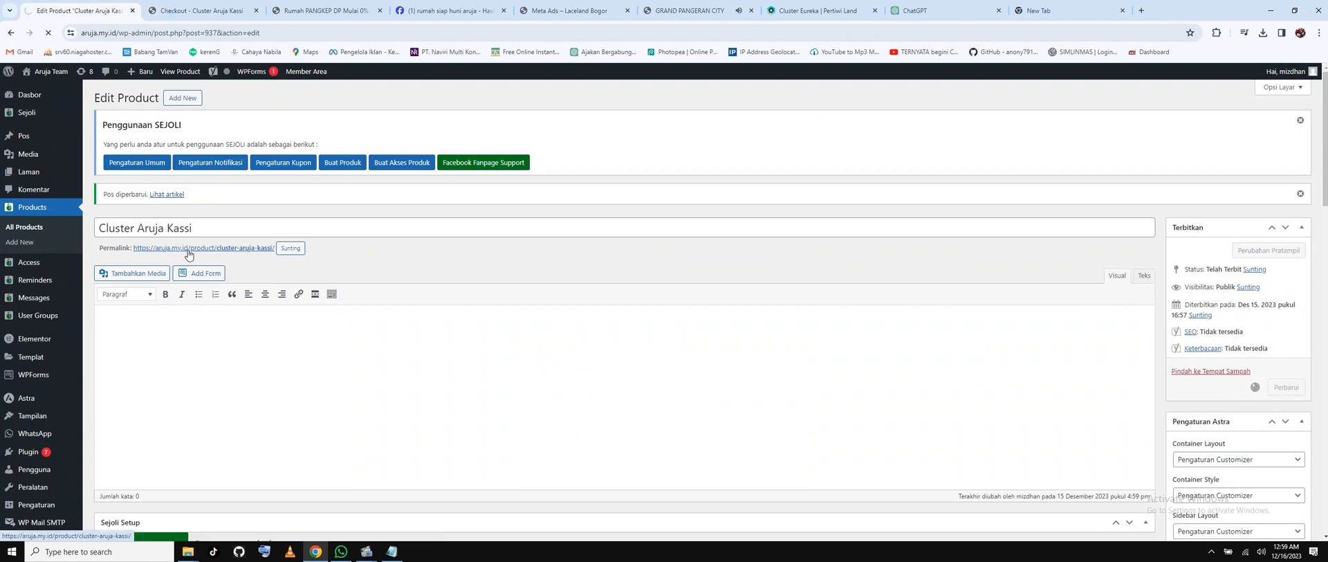
mouse_move(29, 178)
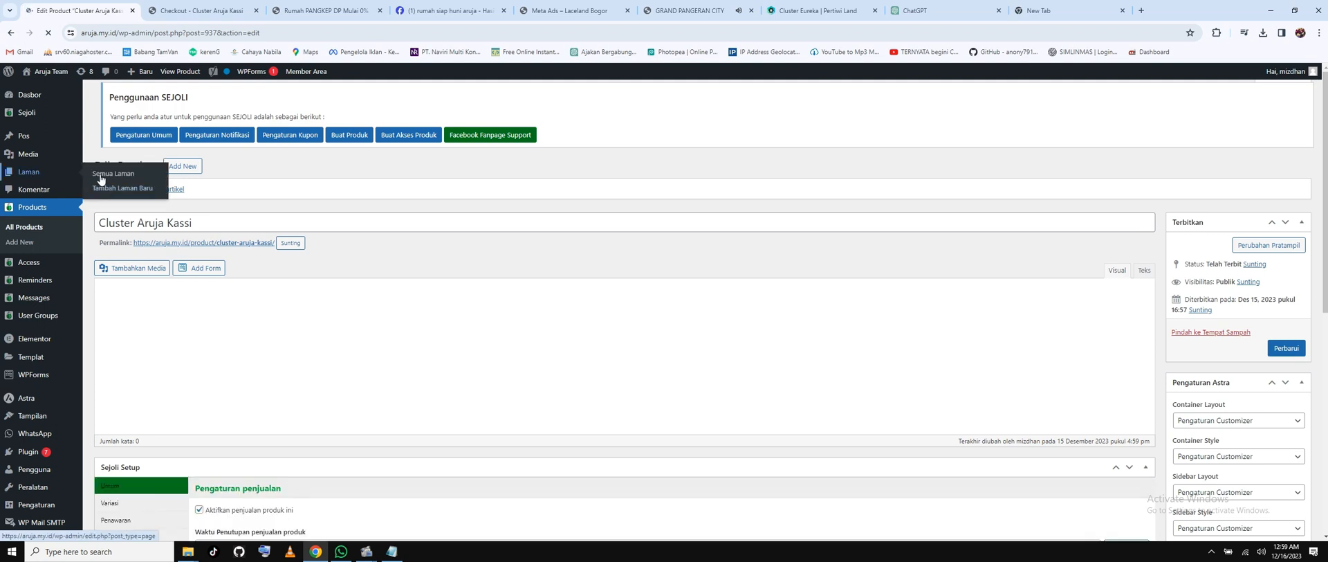
From Semua Laman, open Rumah PANGKEP DP Mulai 0% via 'Sunting dengan Elementor' in a new tab.
click(108, 177)
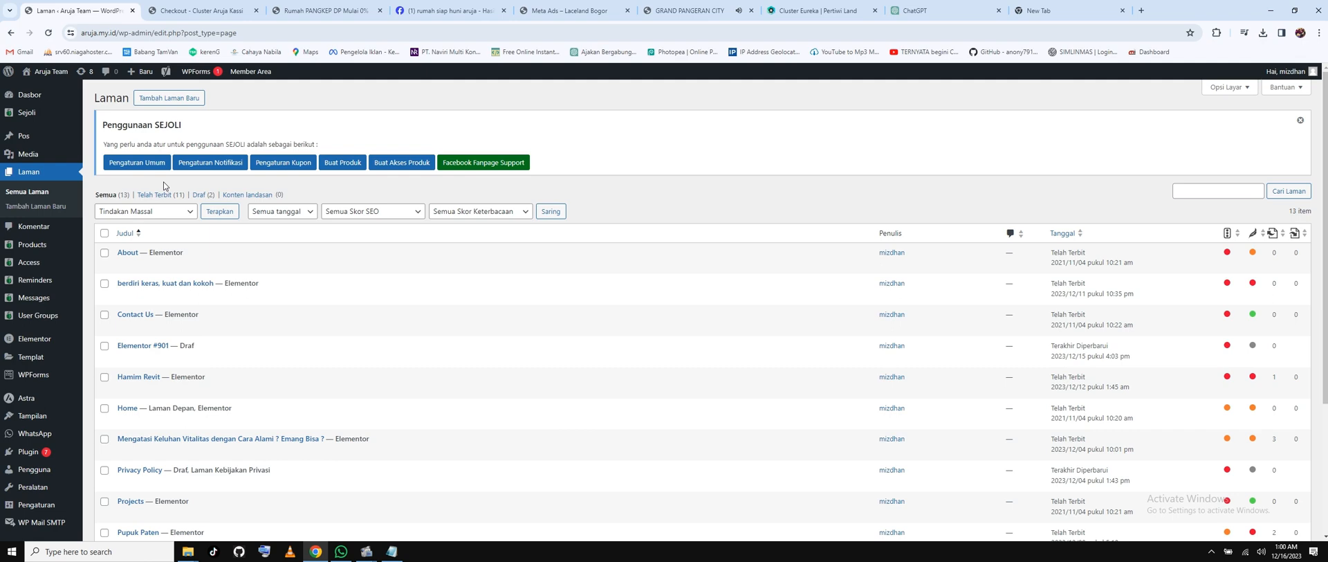
scroll(276, 320, down, 1)
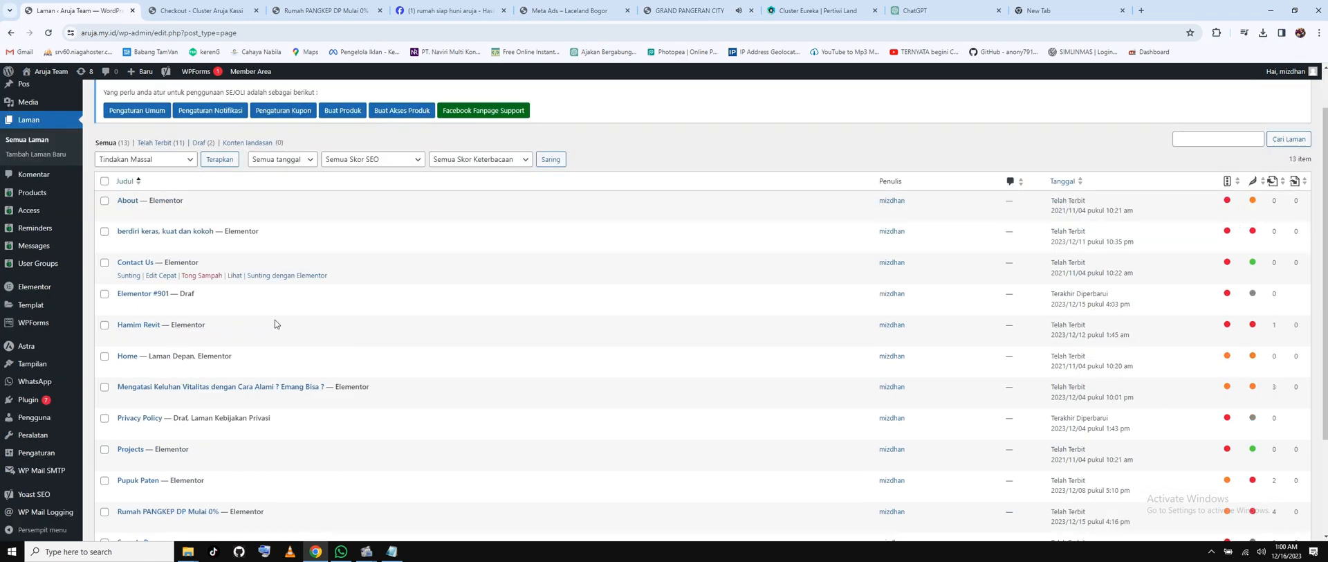
scroll(275, 320, down, 1)
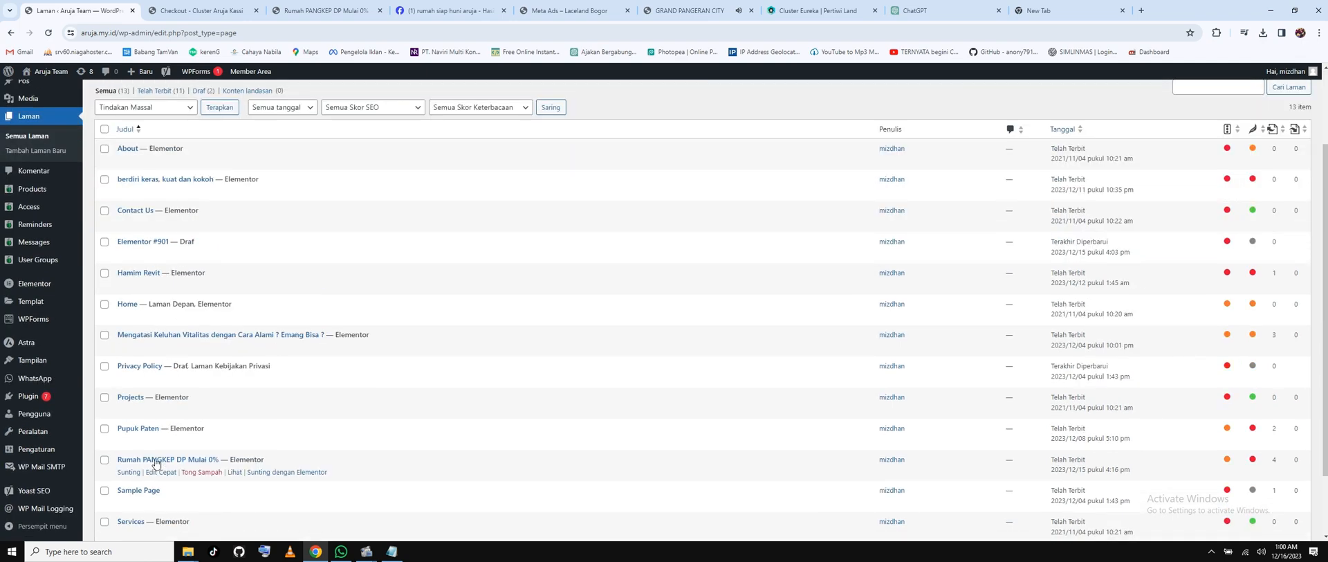
right_click(270, 474)
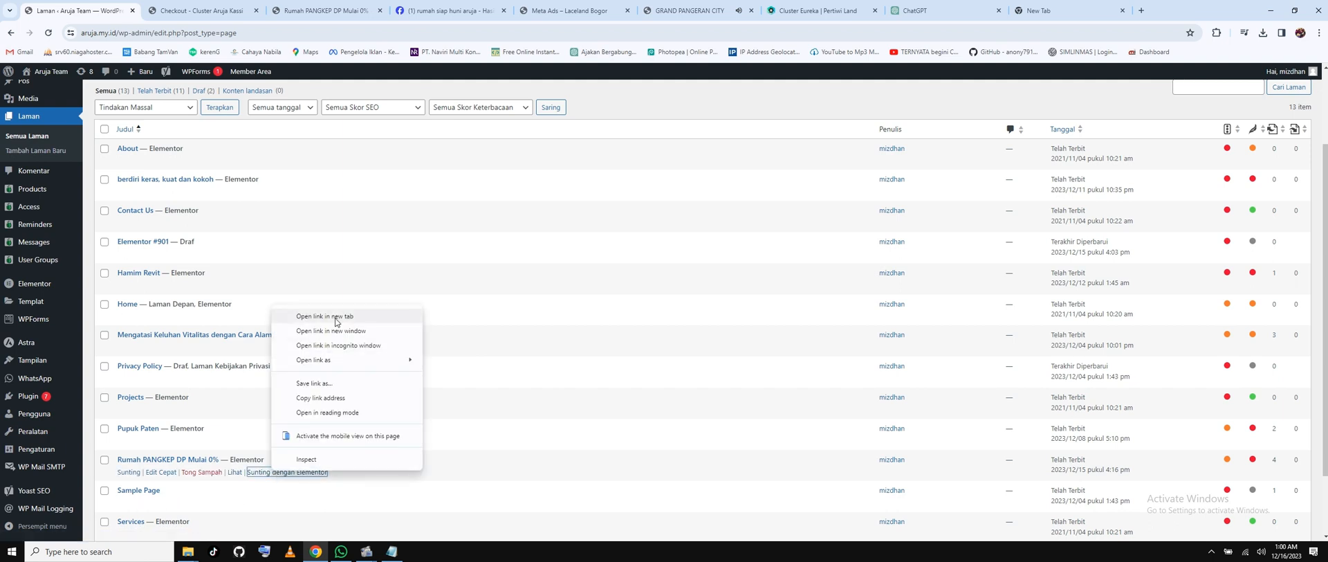
click(325, 316)
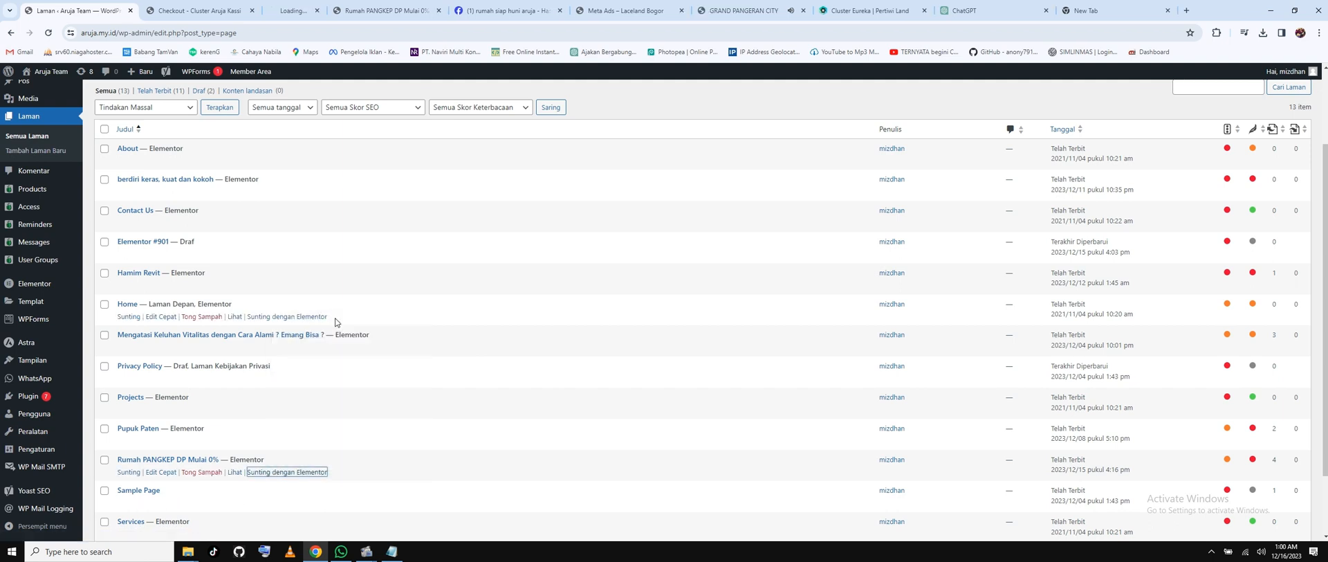
click(317, 12)
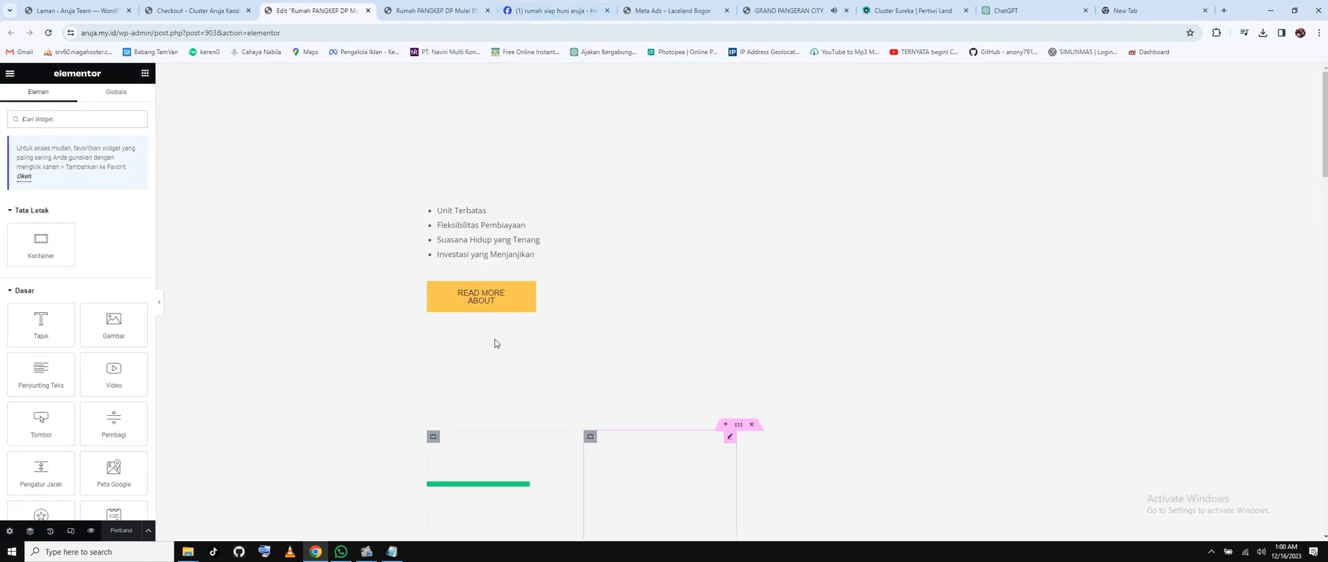
Paste the checkout address as the link of the READ MORE ABOUT and MILIKI SEKARANG buttons.
click(528, 287)
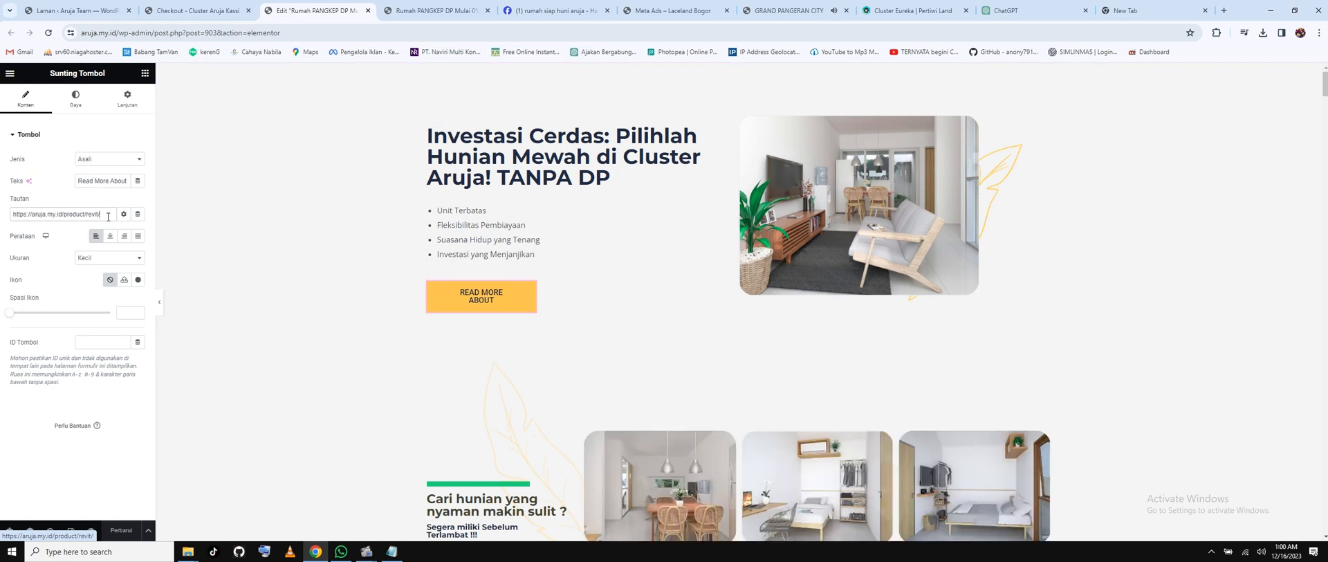
triple_click(44, 216)
right_click(45, 217)
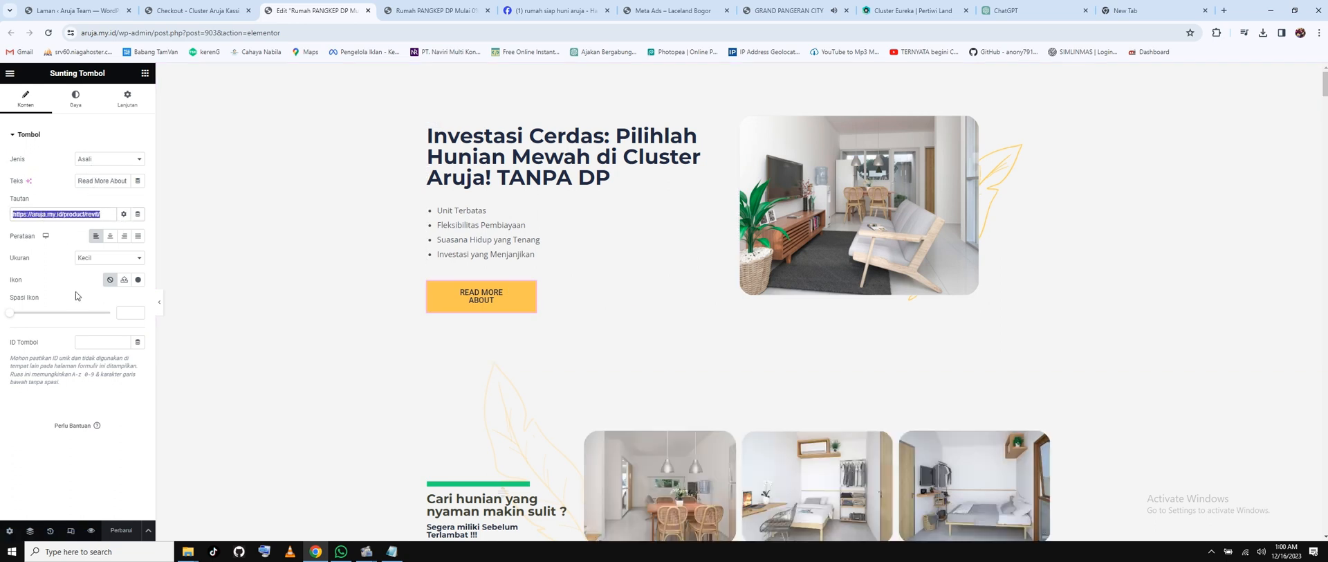
click(84, 275)
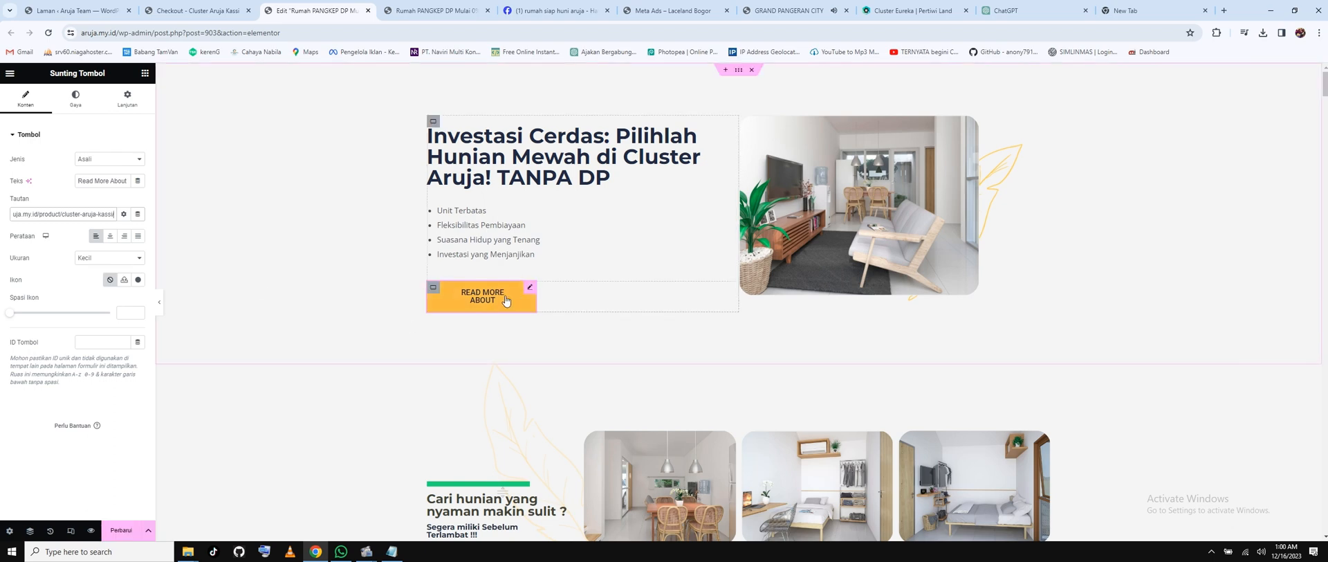
scroll(549, 306, down, 12)
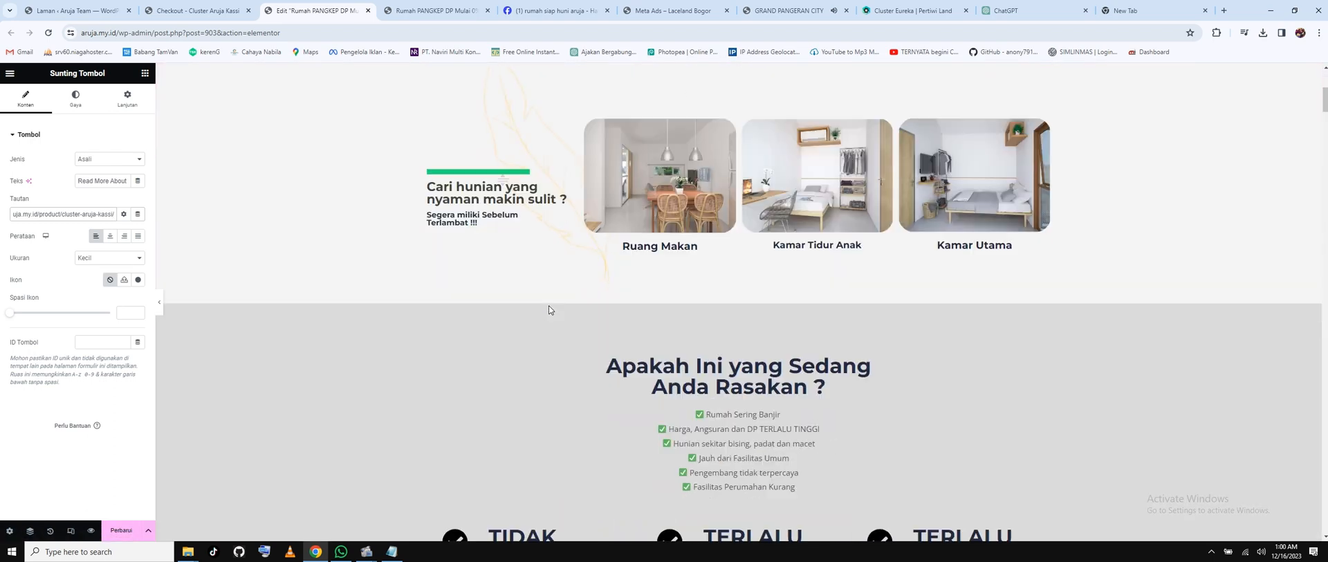
scroll(549, 307, down, 4)
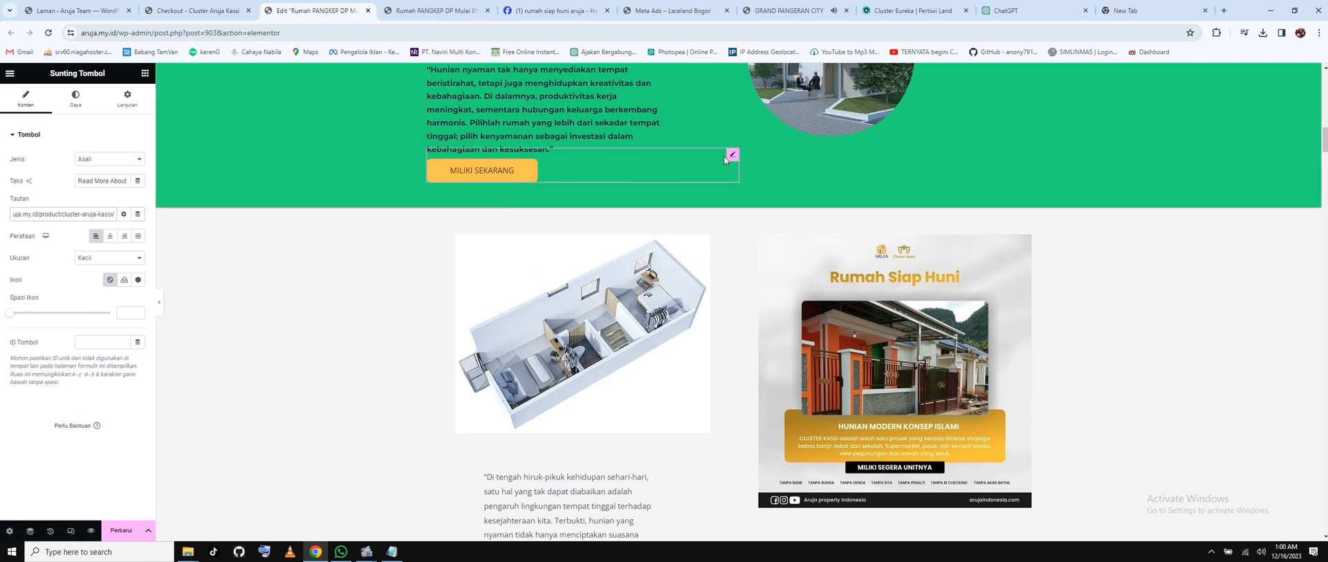
click(729, 155)
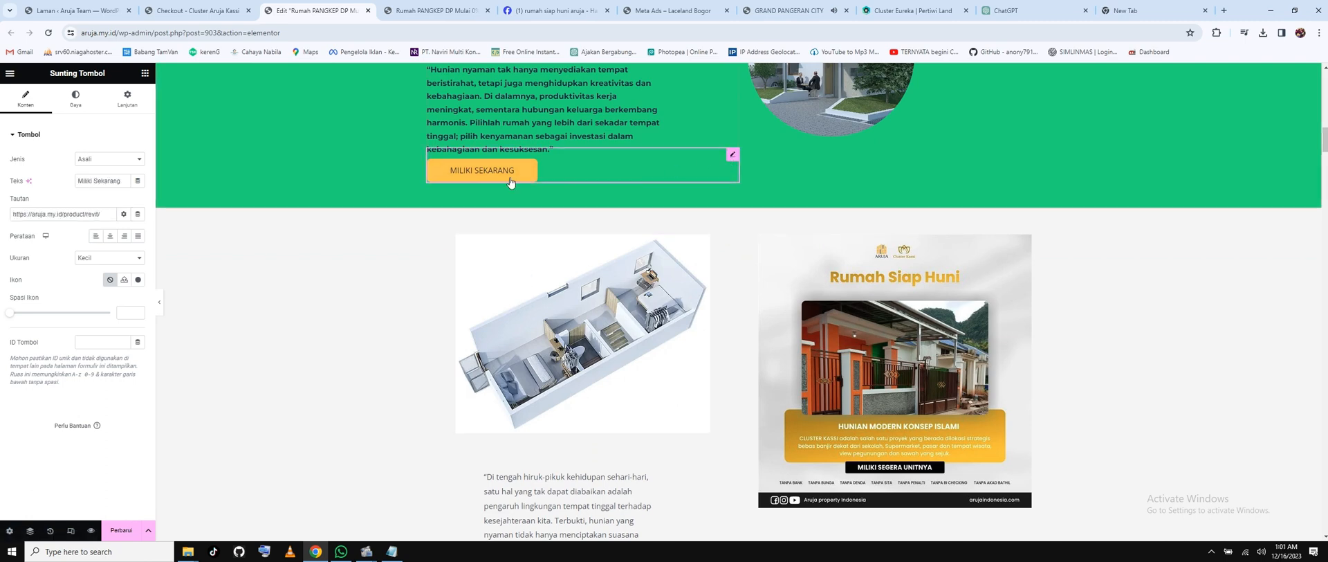
drag(59, 216, 2, 221)
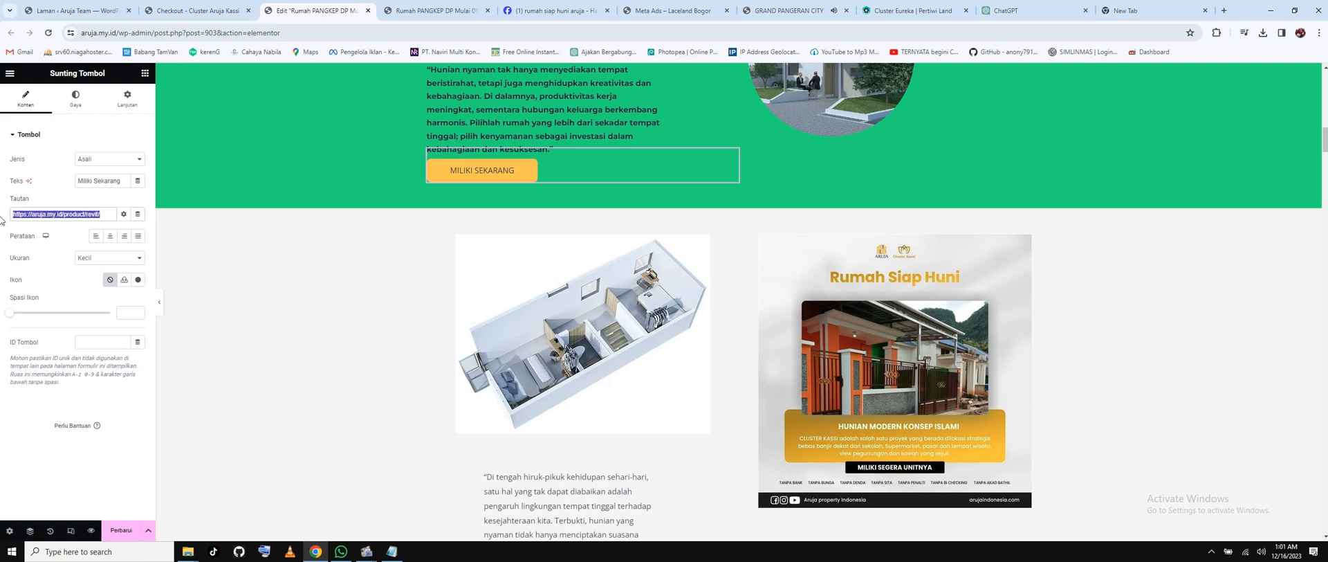
key(ctrl+v)
Replace the KLIK DISINI button's link with the Cluster Aruja Kassi product URL.
scroll(837, 371, down, 10)
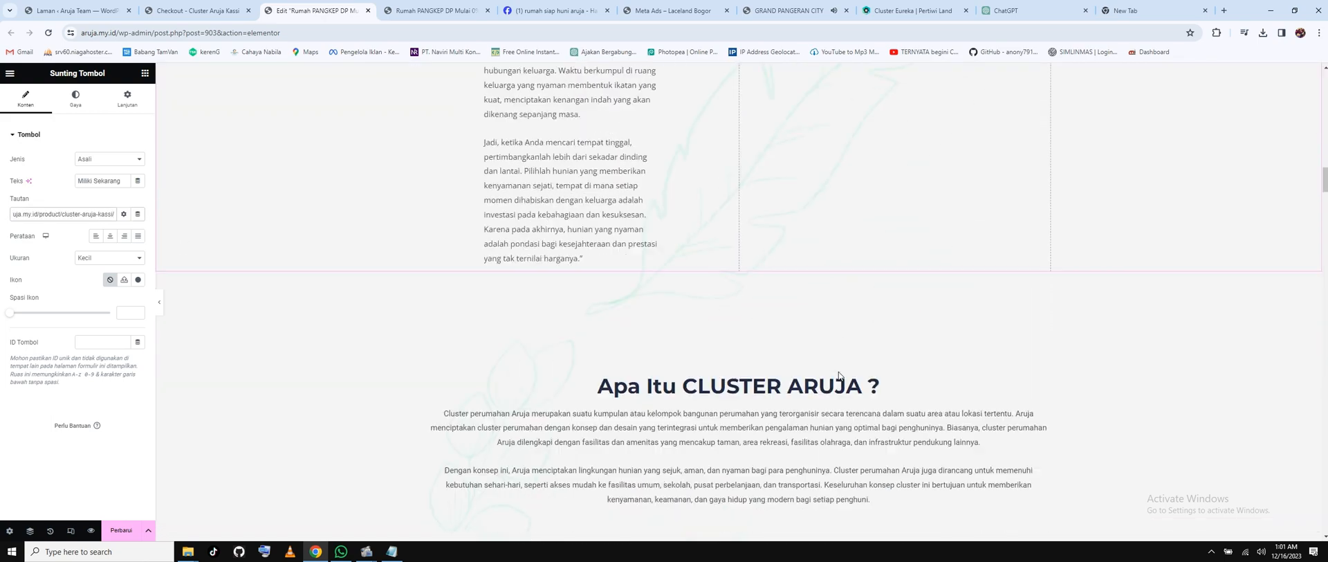
scroll(839, 375, down, 15)
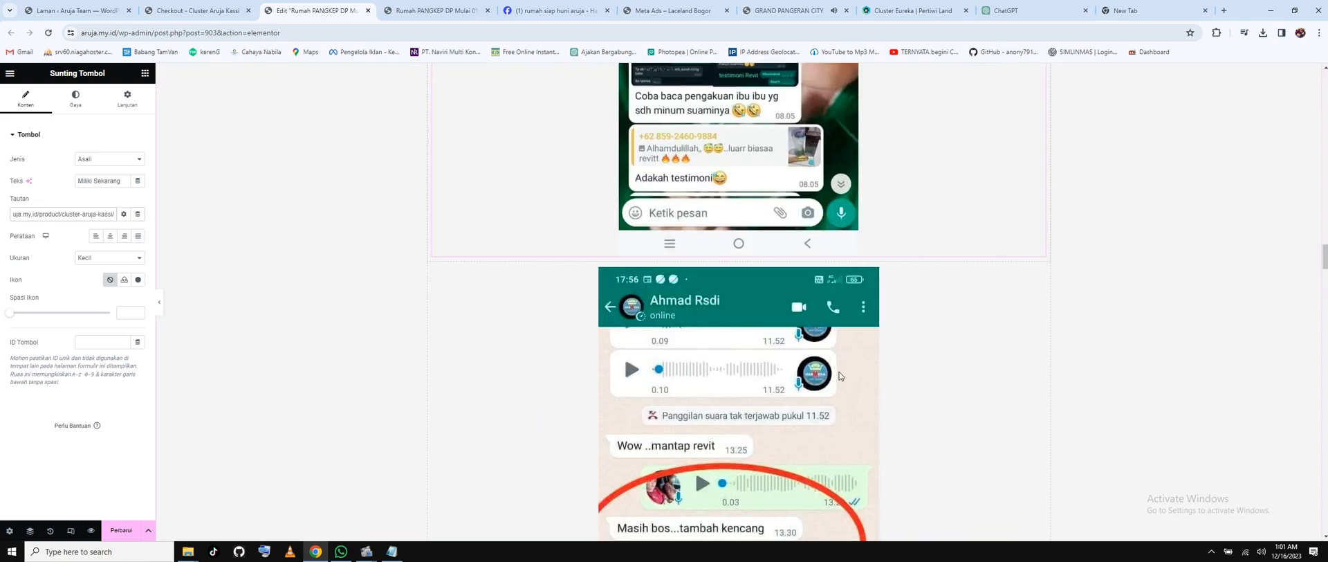
scroll(841, 376, down, 15)
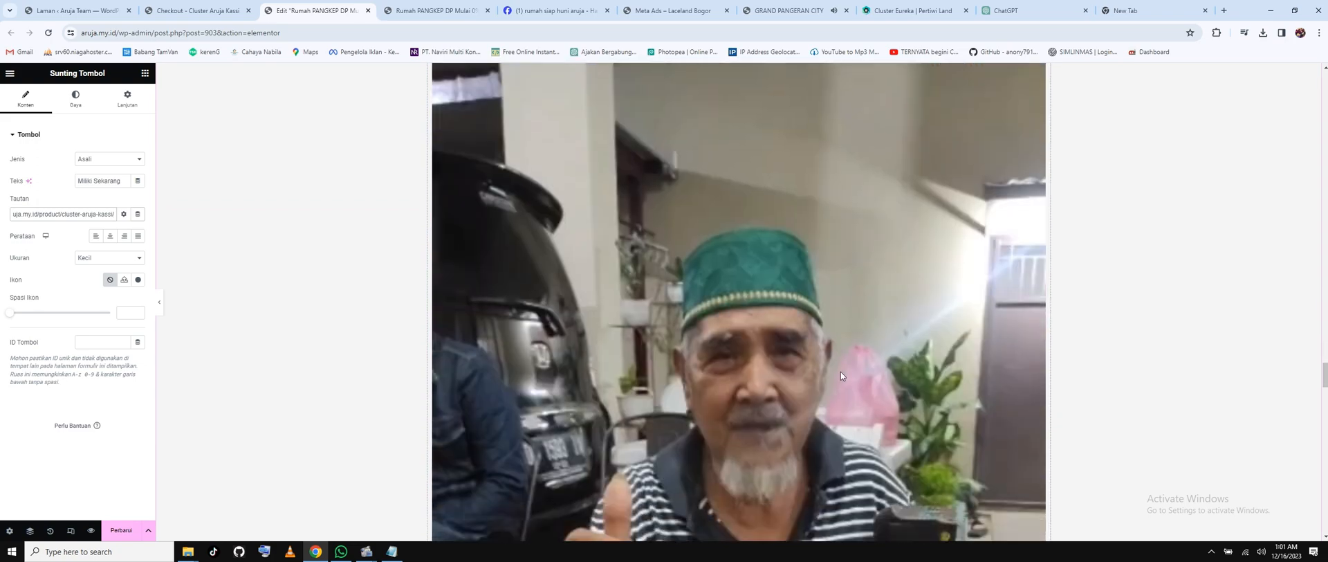
scroll(841, 375, down, 15)
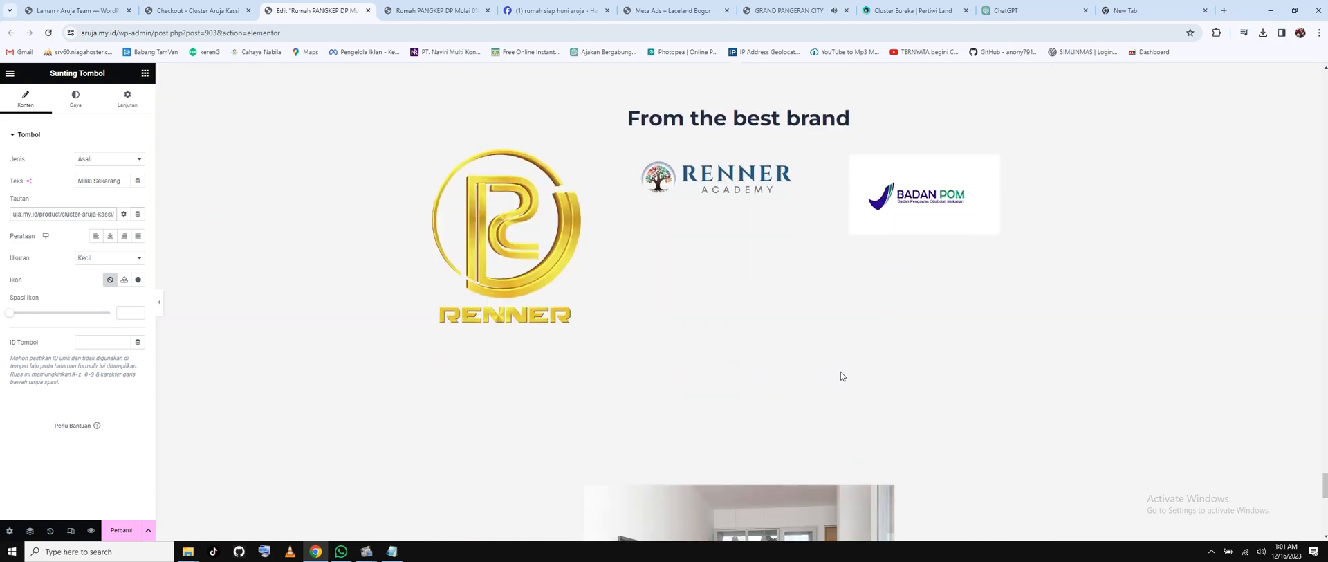
scroll(840, 376, down, 10)
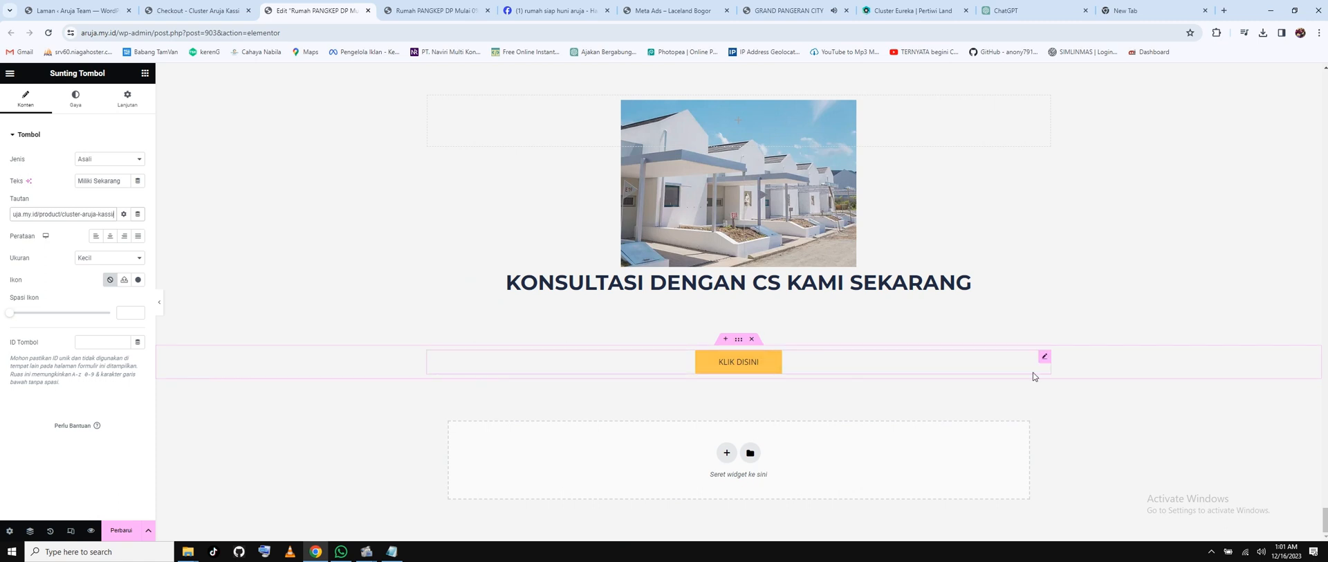
click(1044, 356)
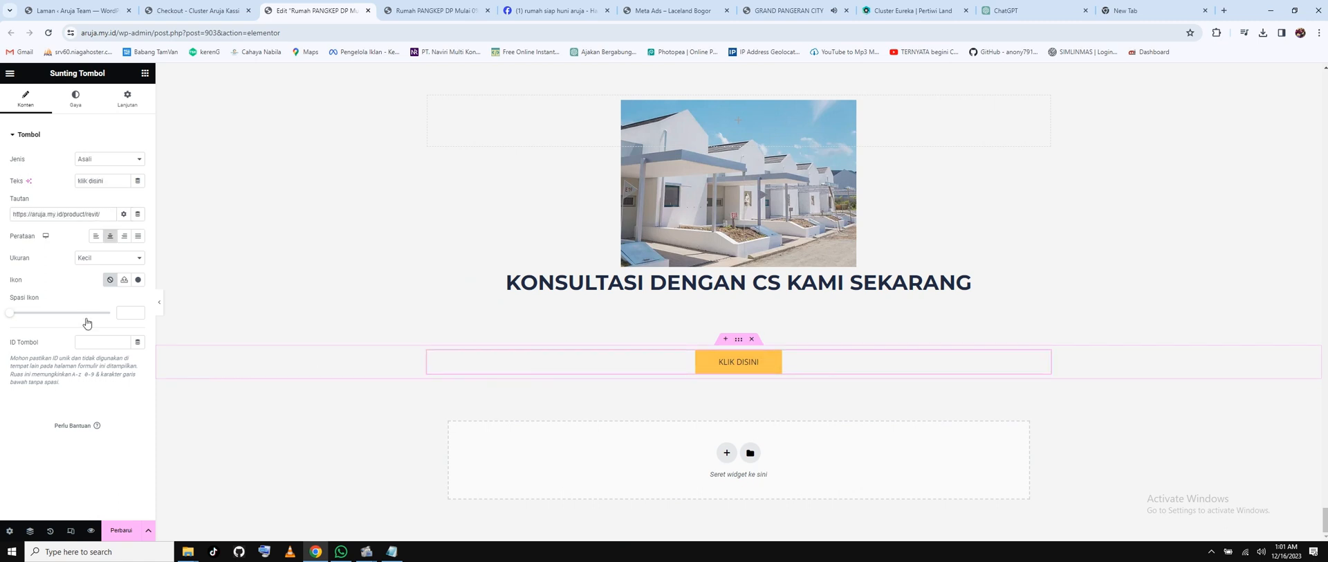
triple_click(58, 214)
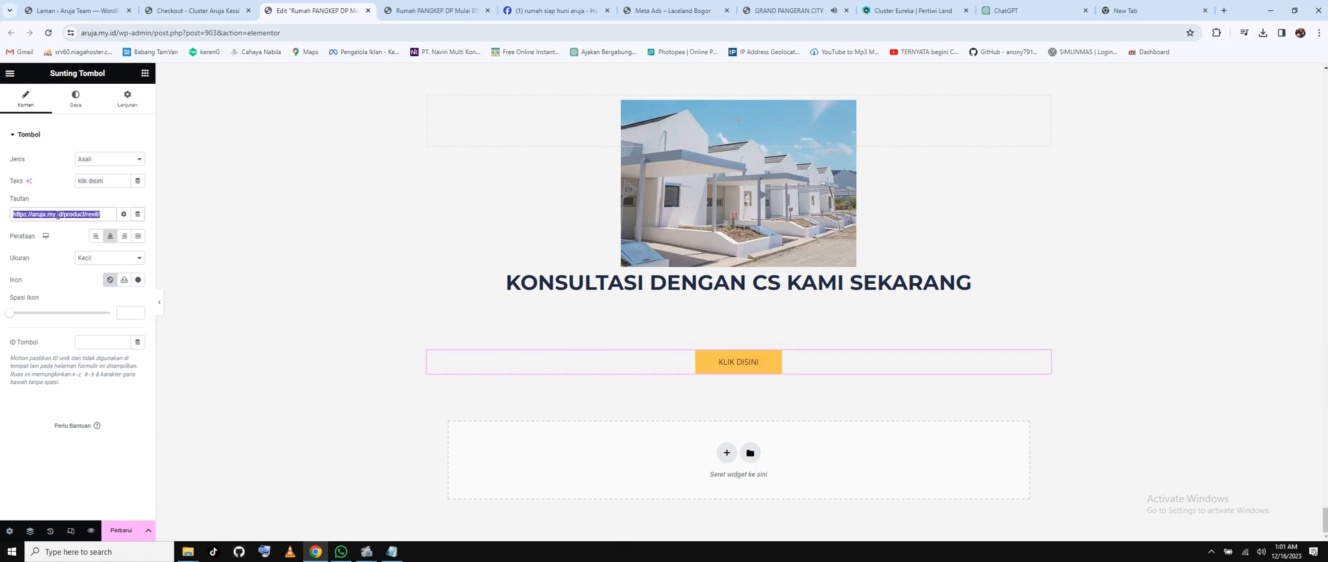
key(ctrl+v)
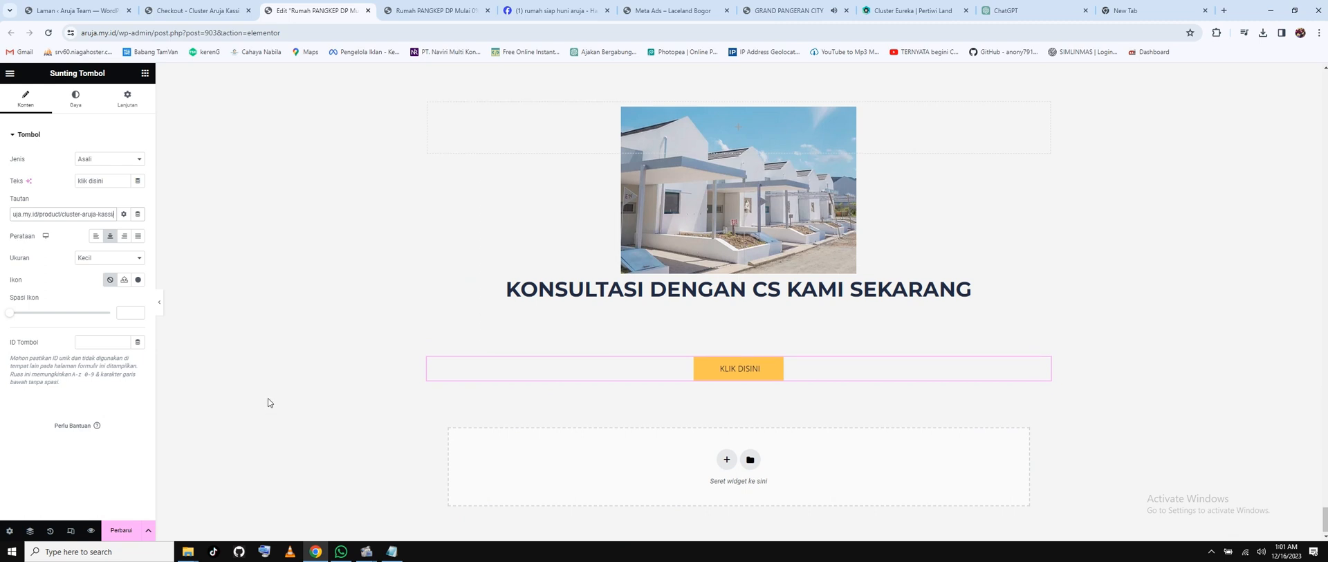
Save the page update and return to the WordPress pages list.
scroll(267, 397, up, 2)
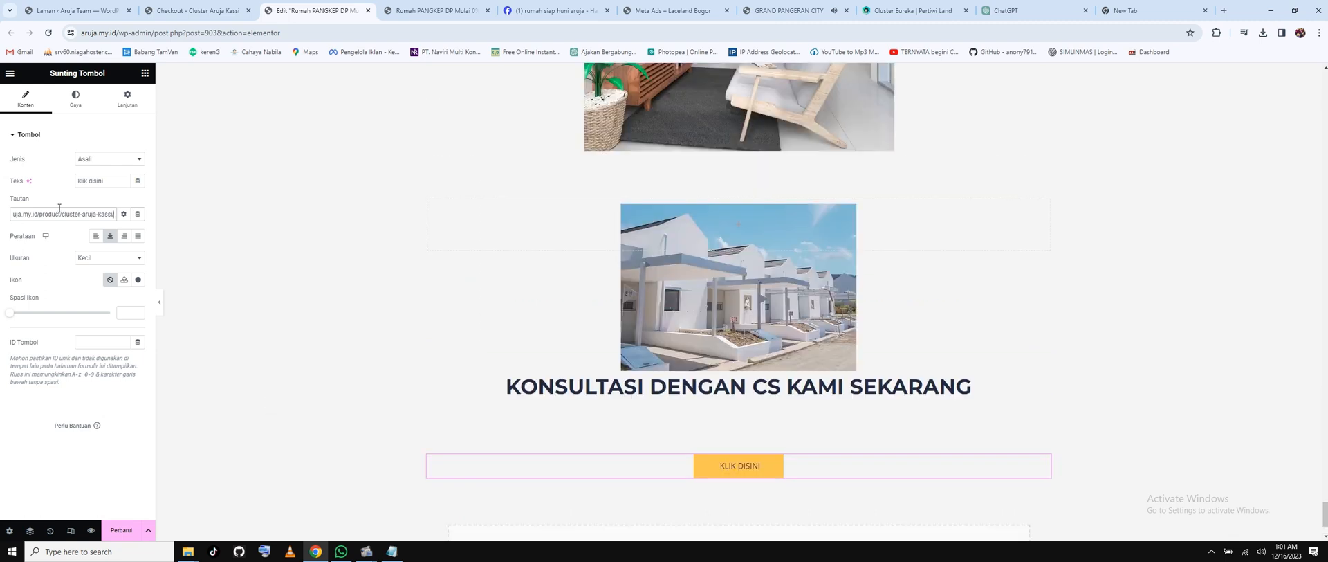
click(125, 532)
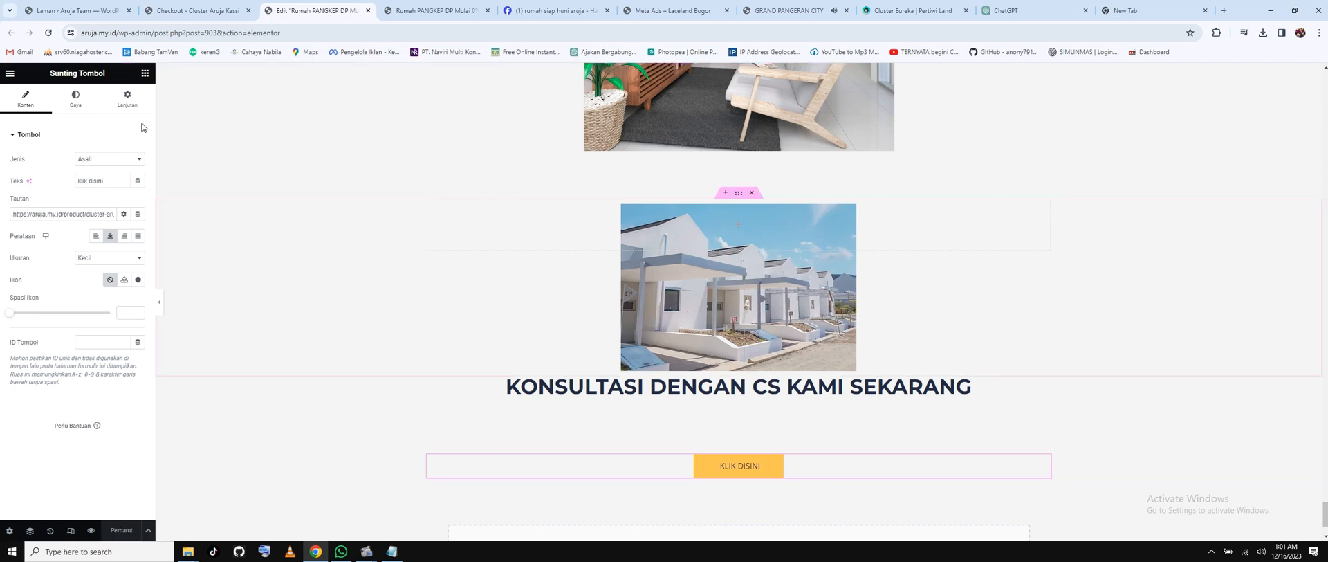
click(181, 15)
click(109, 10)
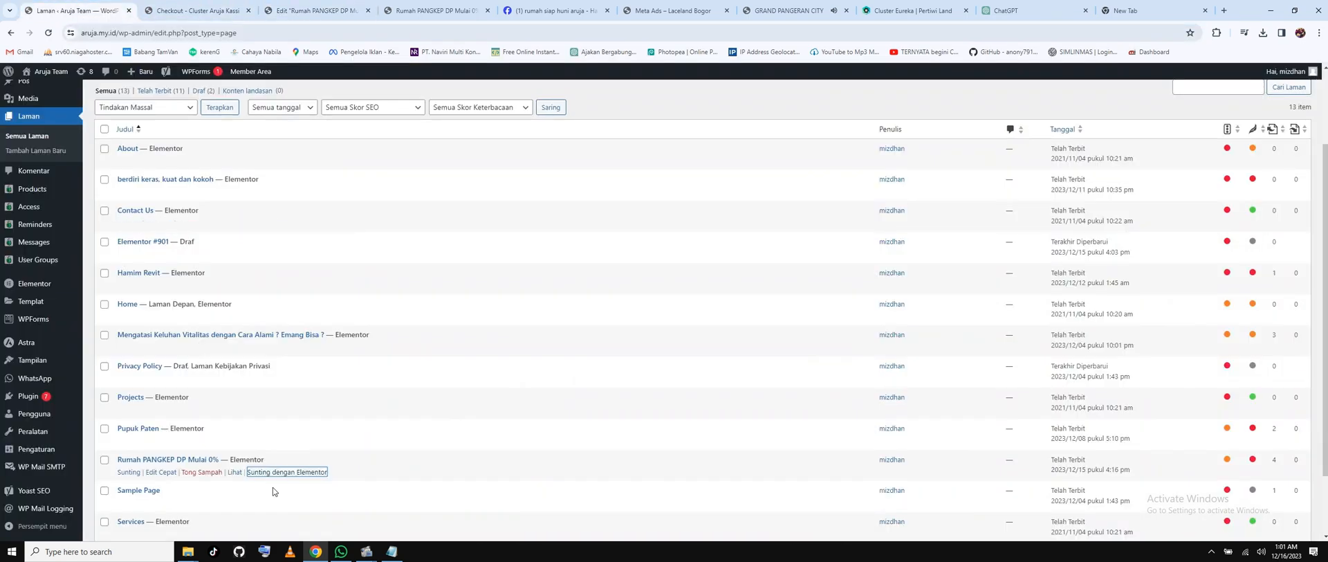
Load the live Rumah PANGKEP page's address in a new Incognito window.
right_click(236, 472)
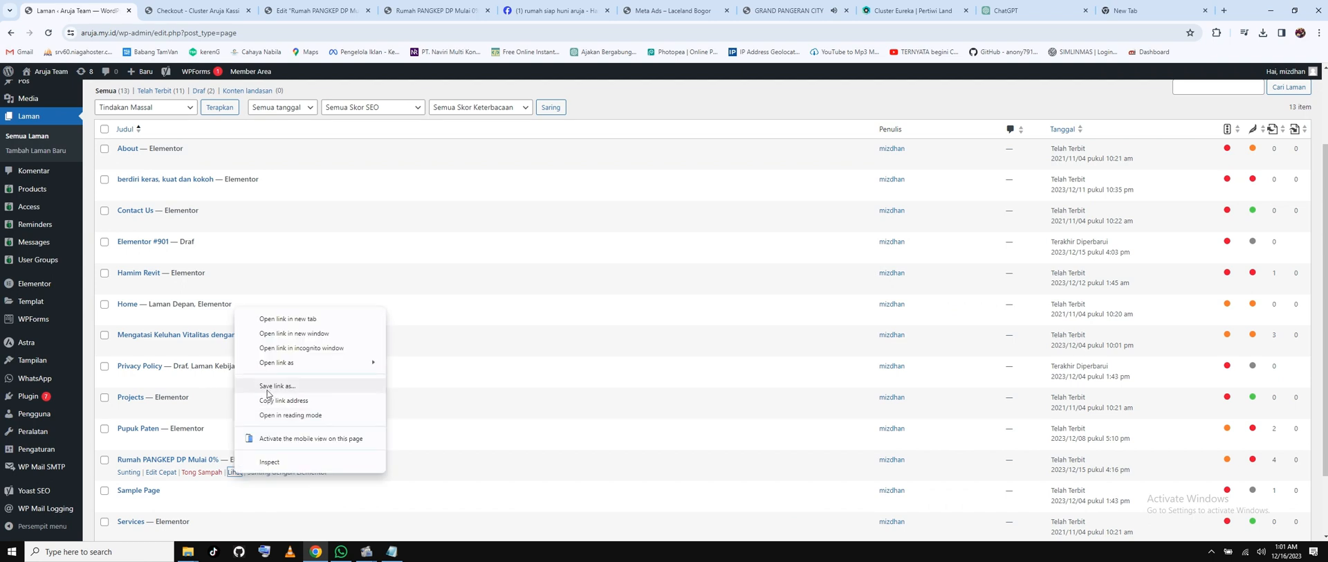
key(Escape)
click(1320, 33)
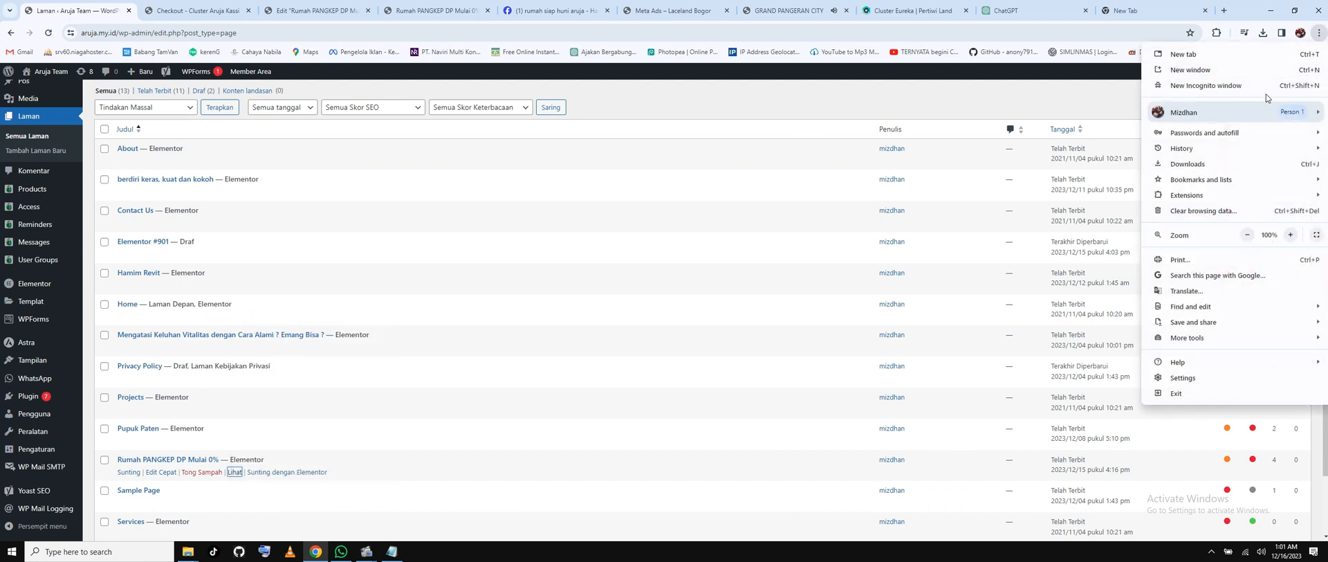
click(1248, 86)
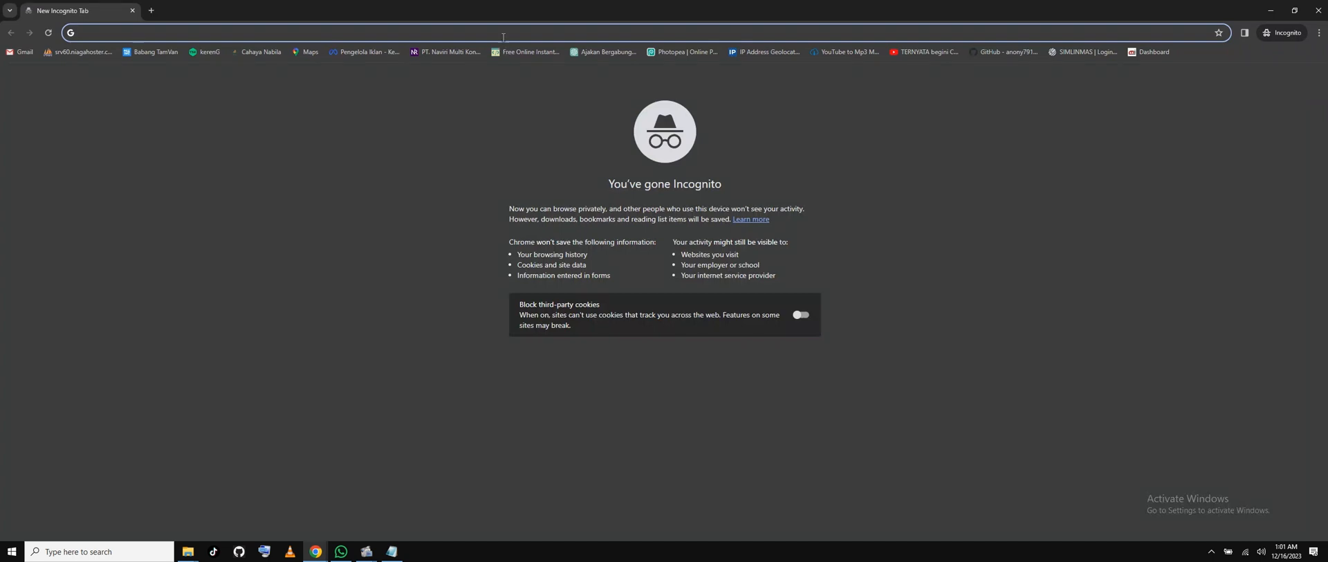
right_click(503, 33)
click(545, 122)
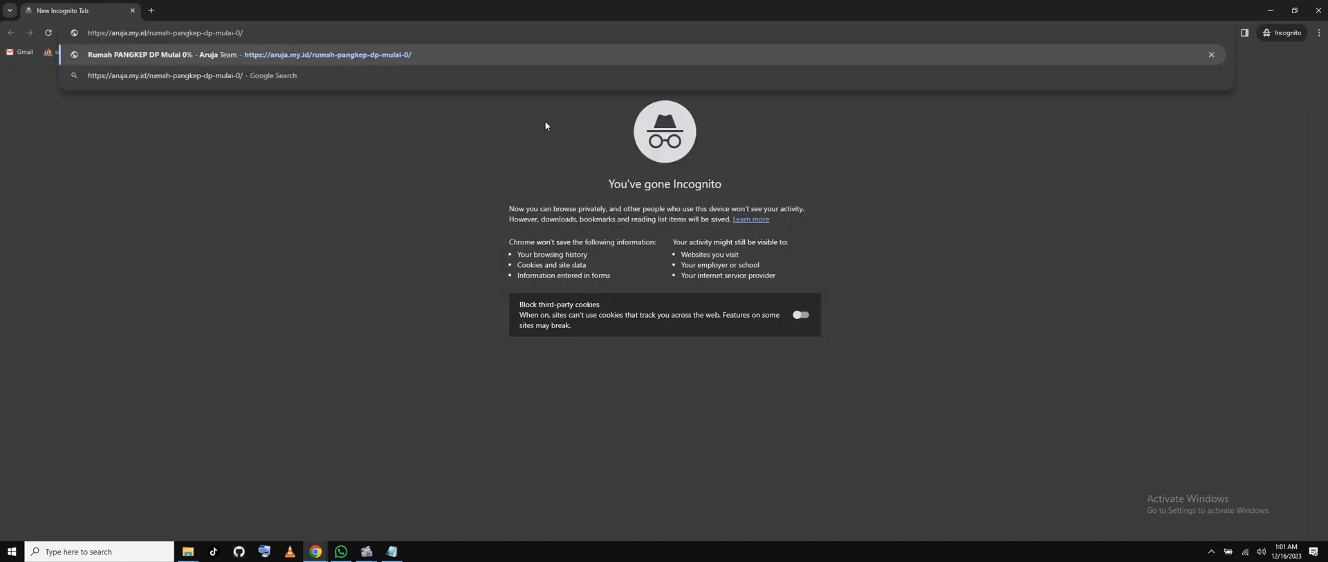
key(Return)
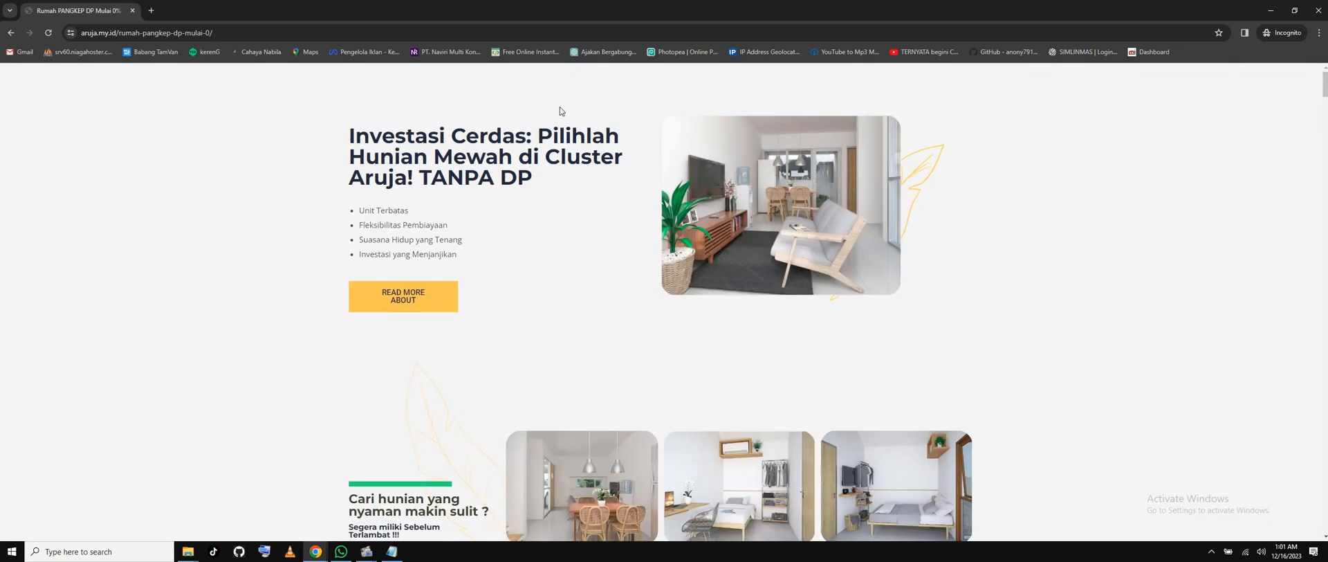
Scroll down the live page and follow KLIK DISINI to the checkout page.
scroll(439, 249, down, 2)
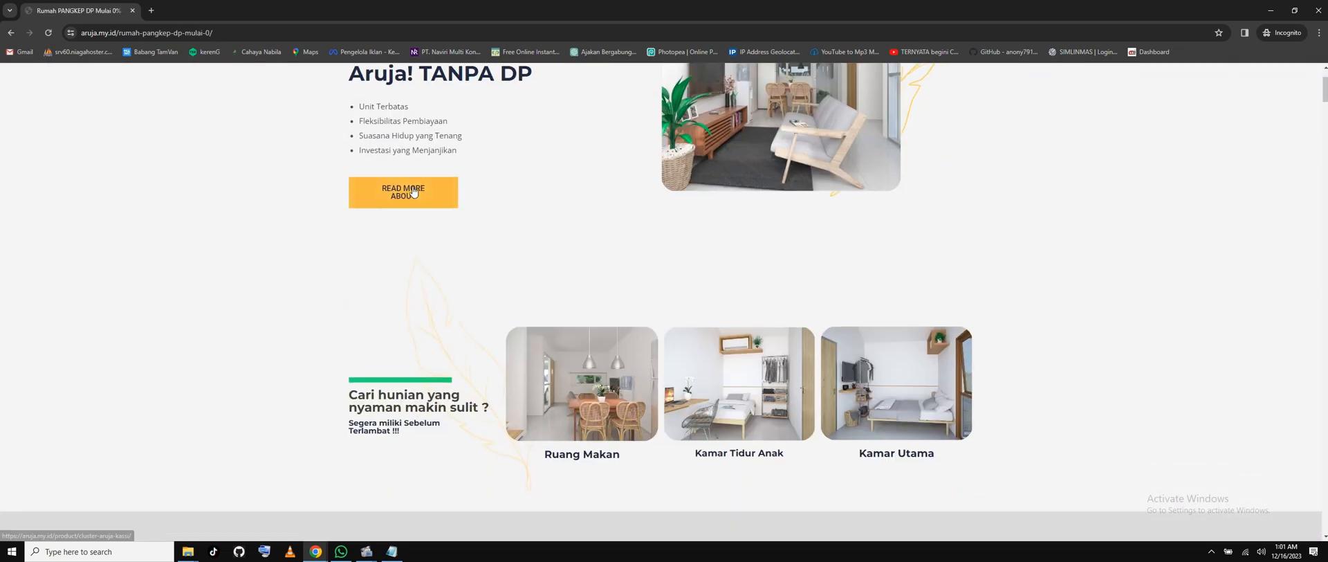
scroll(510, 247, down, 15)
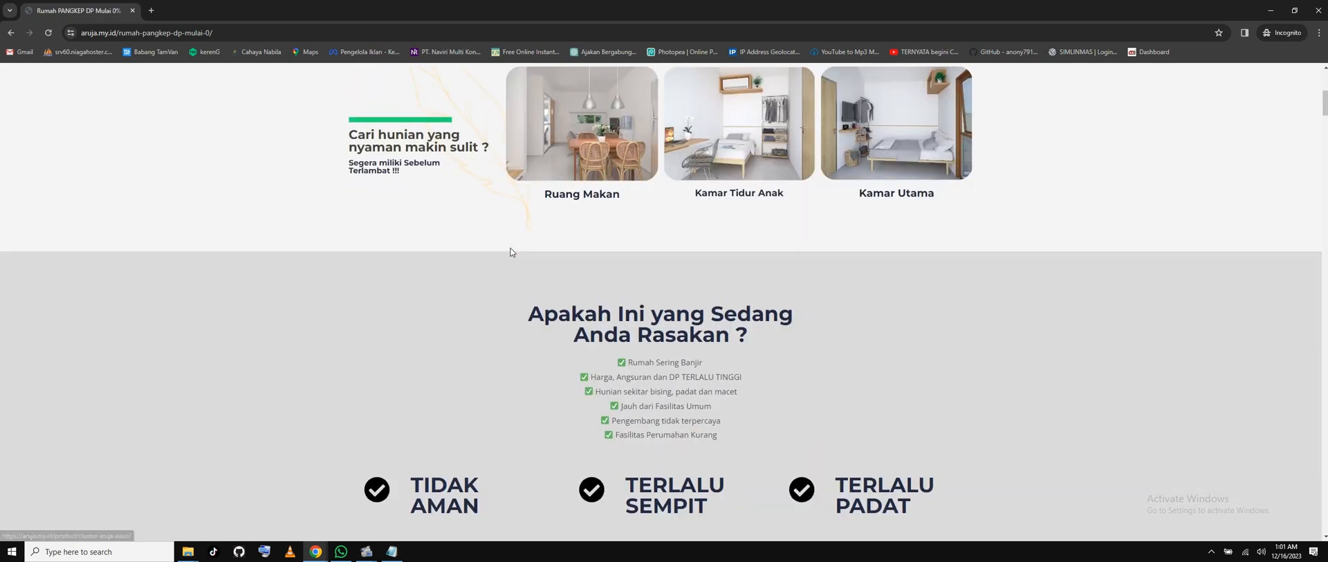
scroll(511, 247, down, 10)
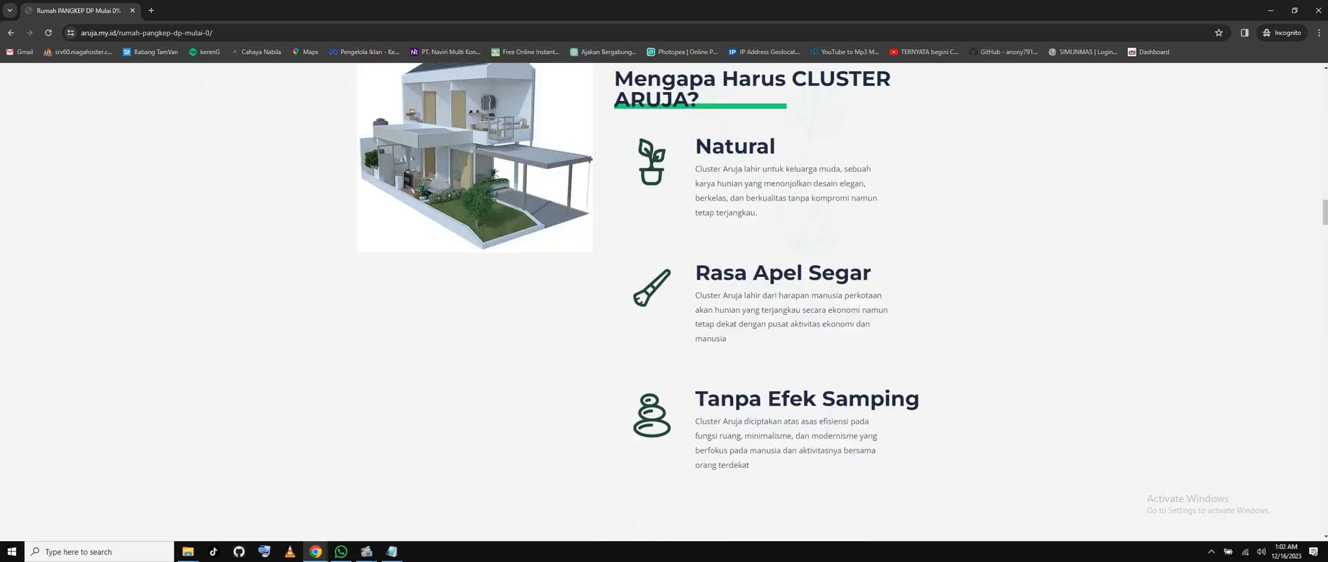
scroll(511, 247, down, 8)
scroll(913, 388, down, 5)
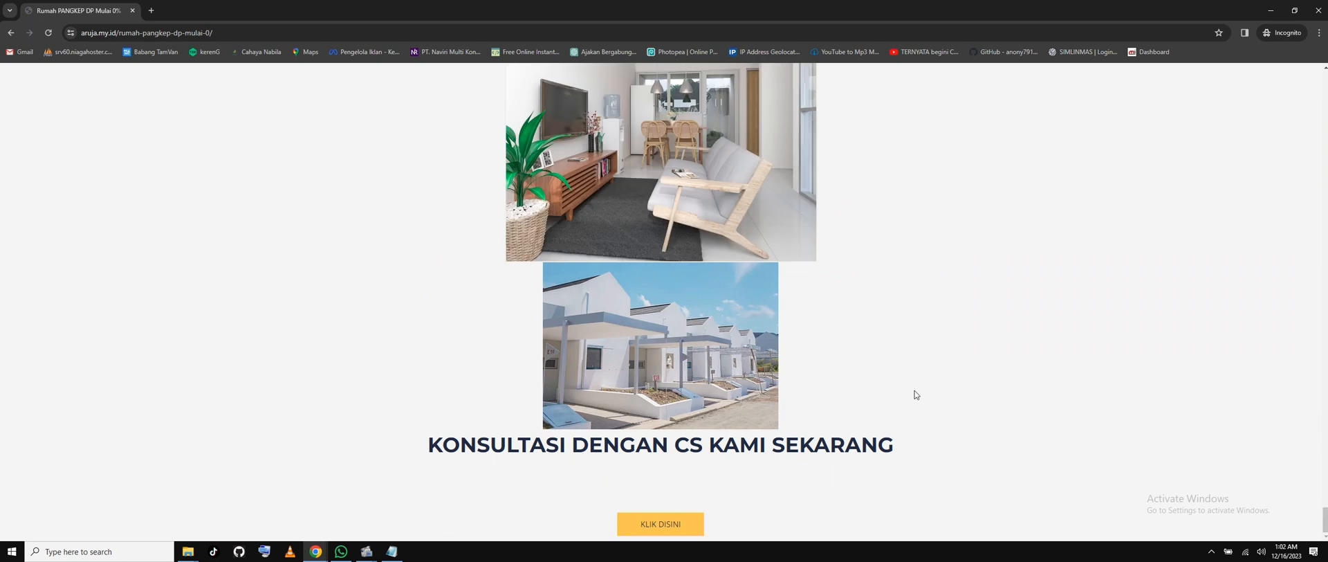
click(646, 523)
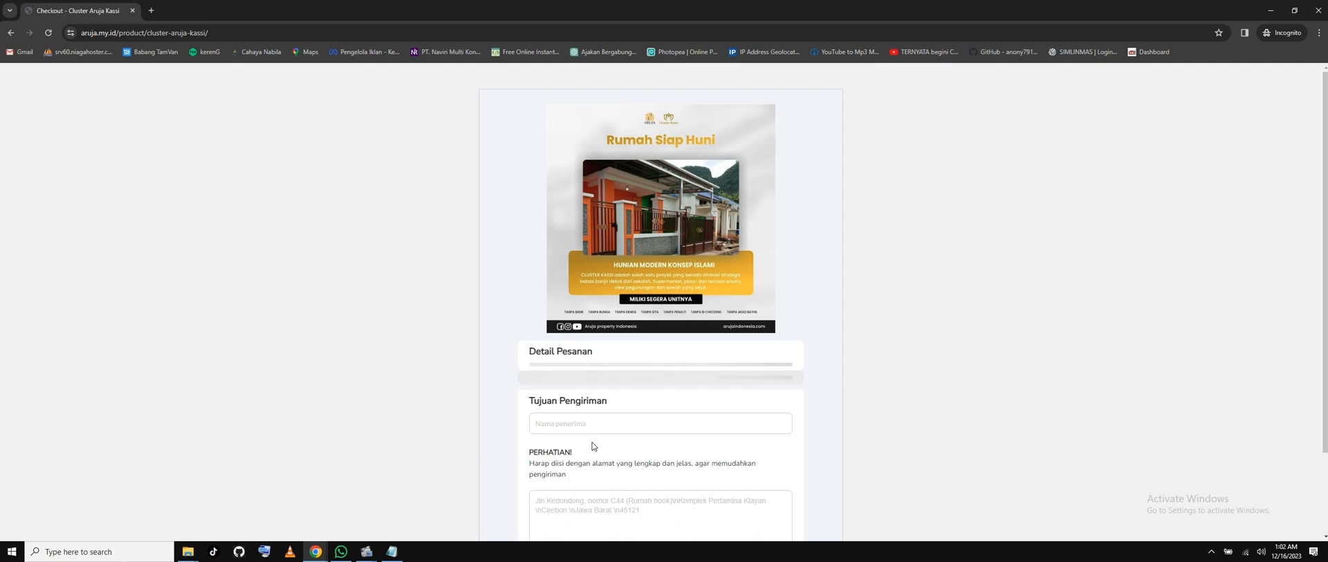
Read the site error on the checkout page, go back, and minimize the Incognito window.
scroll(593, 446, down, 2)
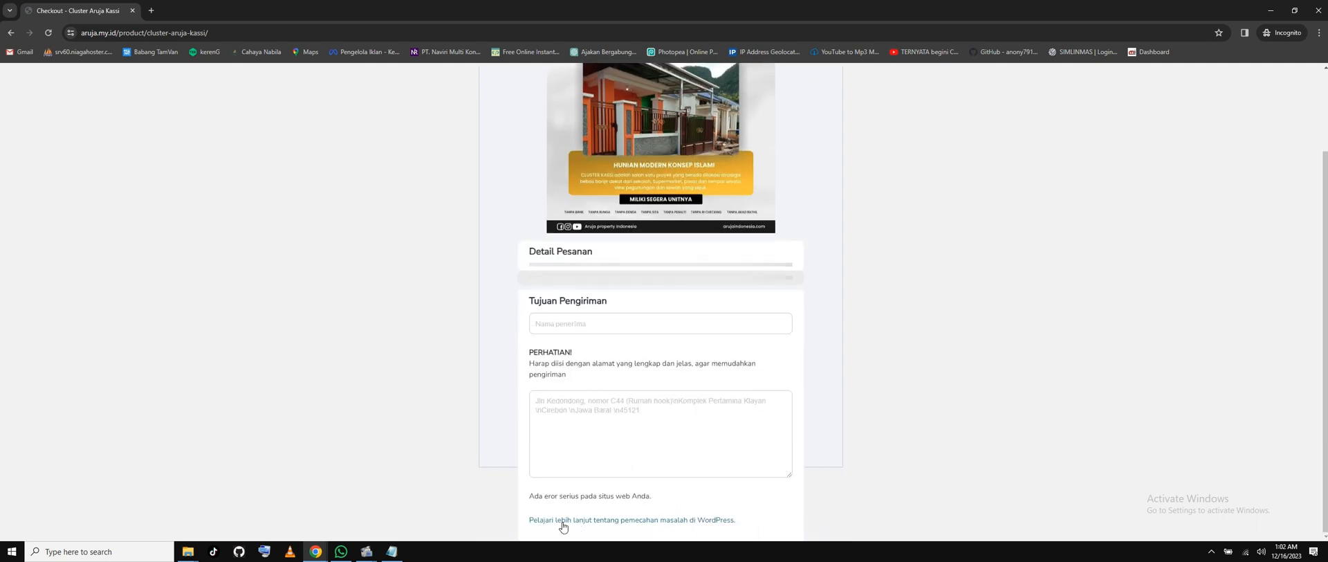
drag(740, 524, 676, 503)
click(676, 509)
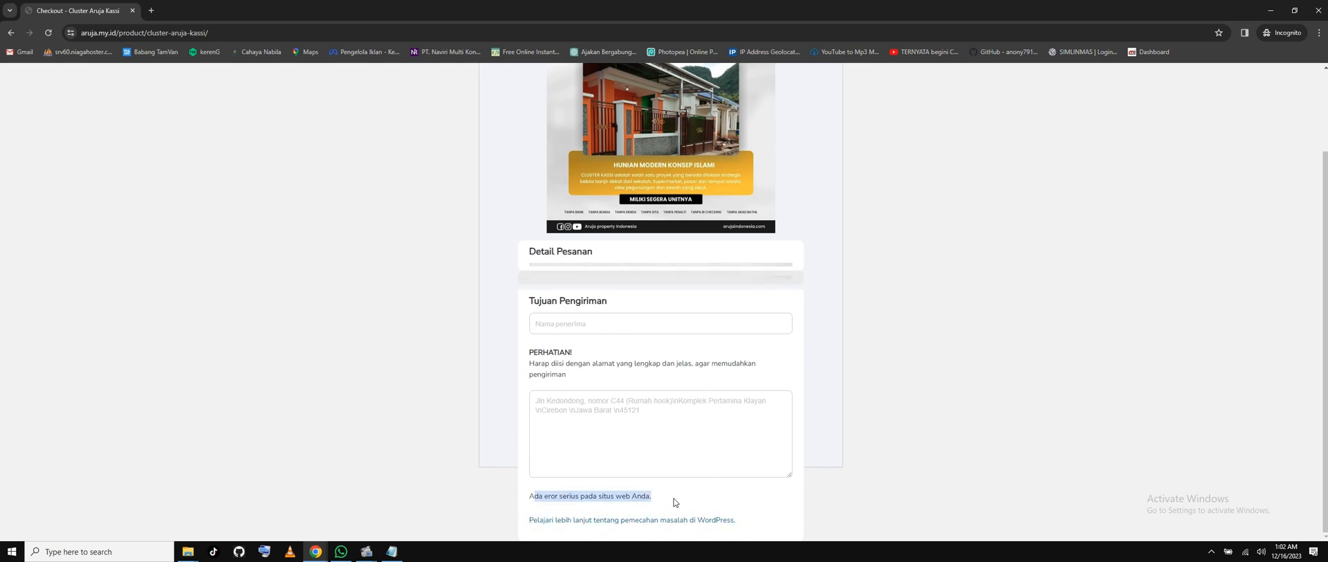
click(729, 501)
scroll(508, 276, up, 3)
click(13, 33)
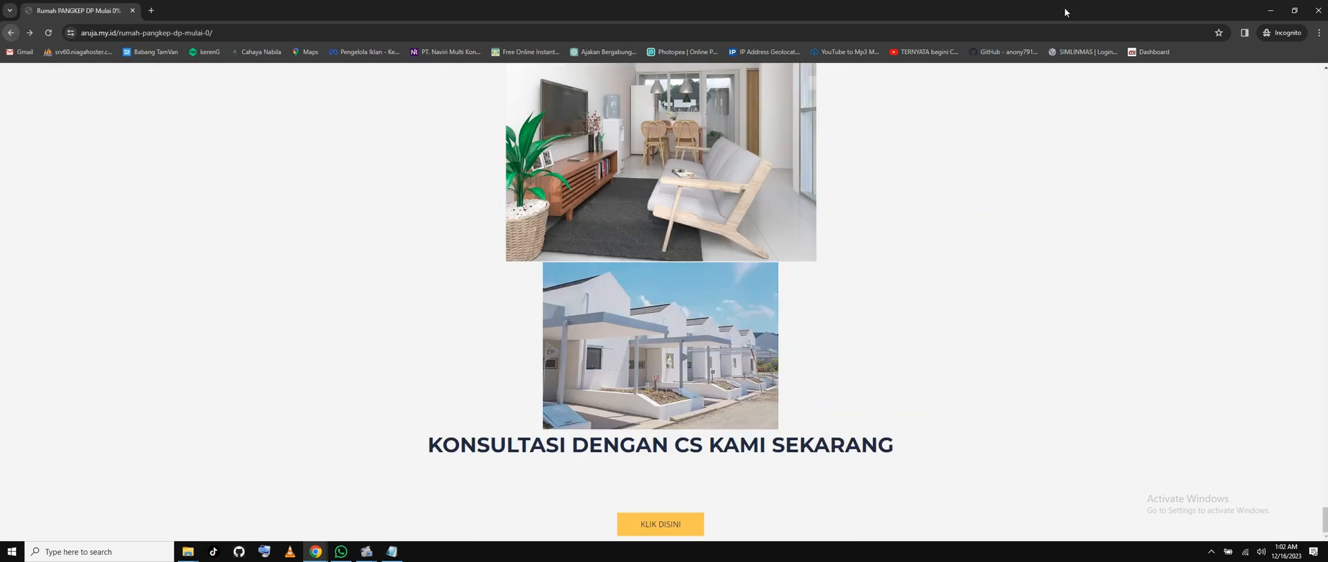
click(1270, 11)
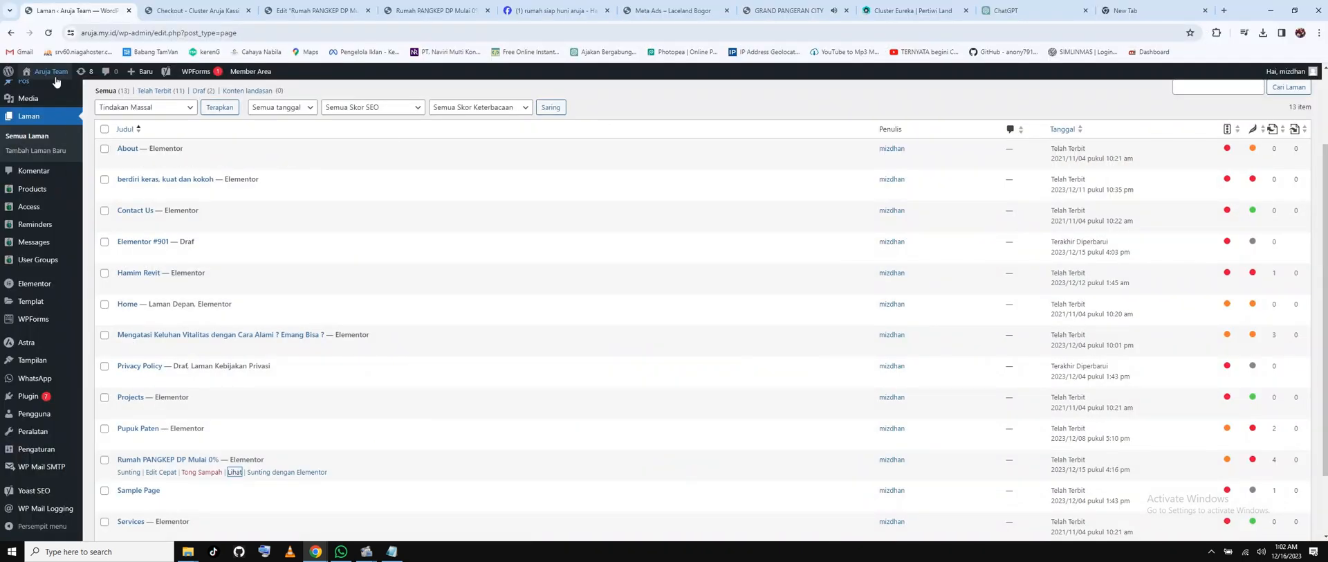
Open the Member Area dashboard in a new tab.
right_click(256, 73)
click(309, 86)
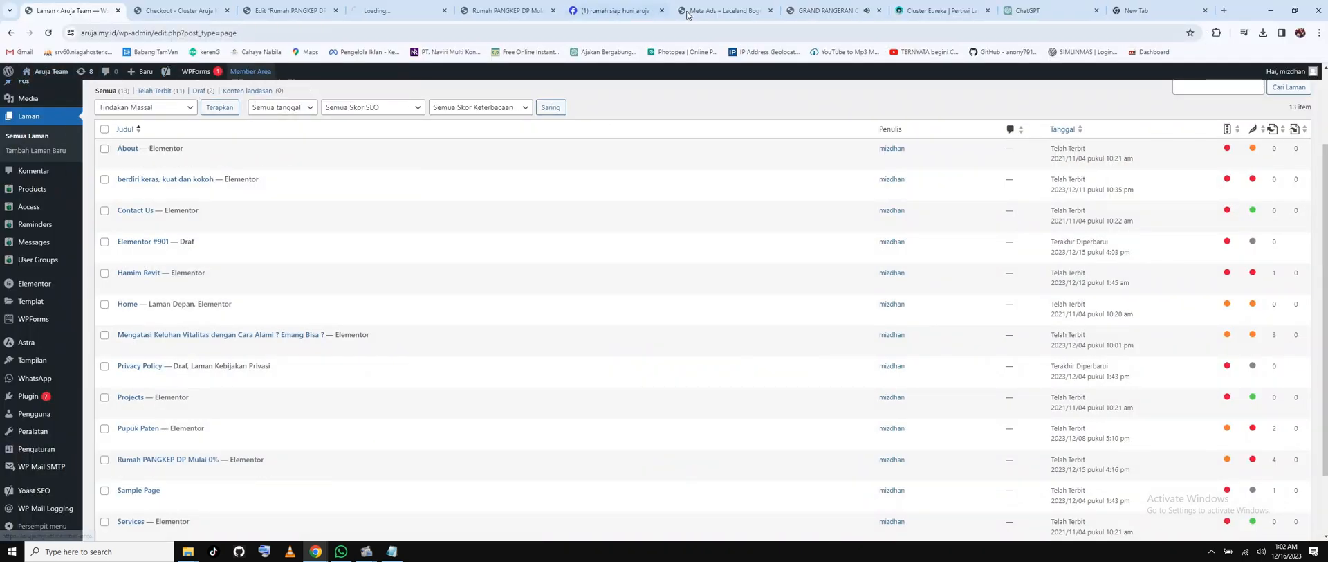
click(394, 10)
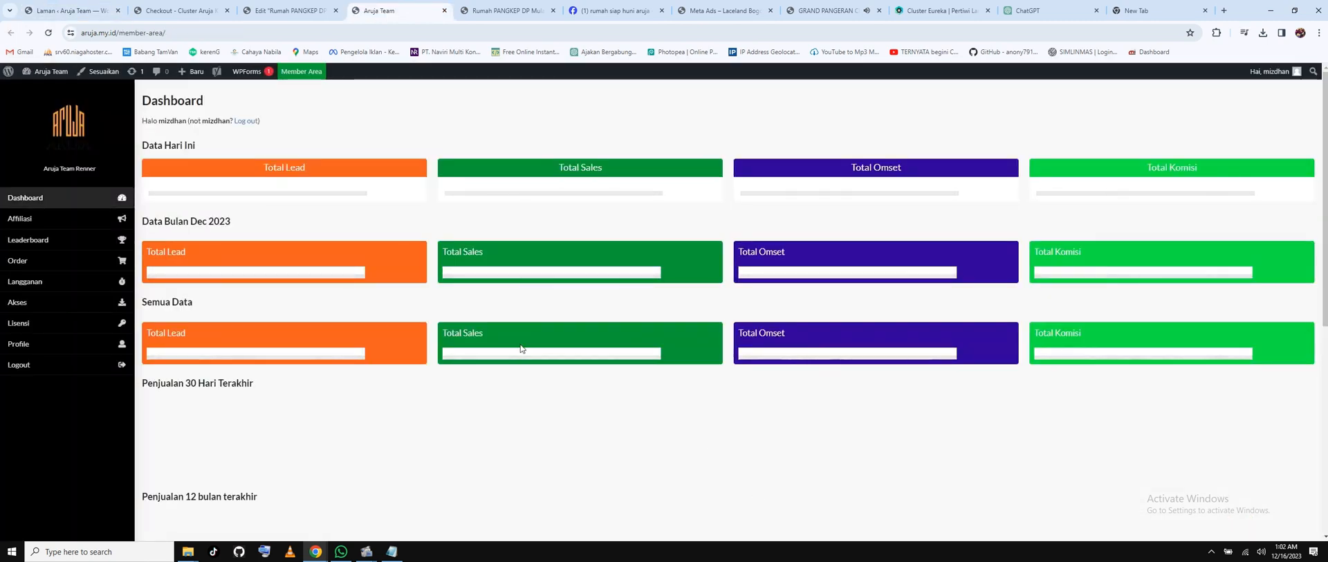
Under Affiliasi > Link, generate links for Cluster Aruja Kassi #937 and select the sales page URL.
click(24, 221)
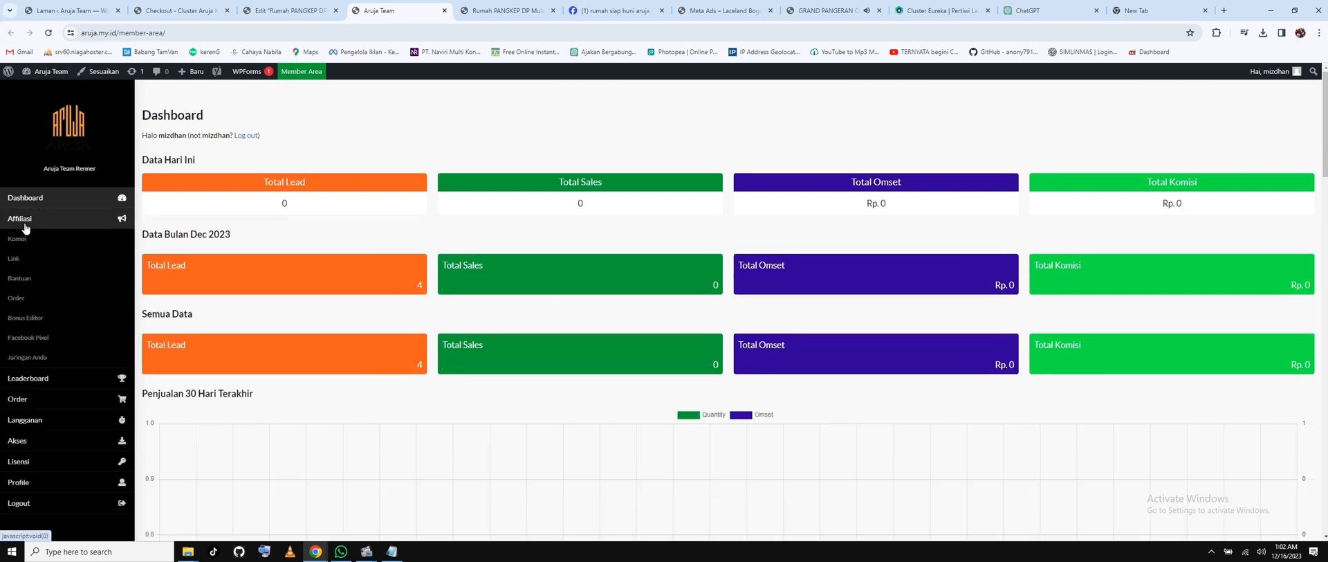
click(14, 258)
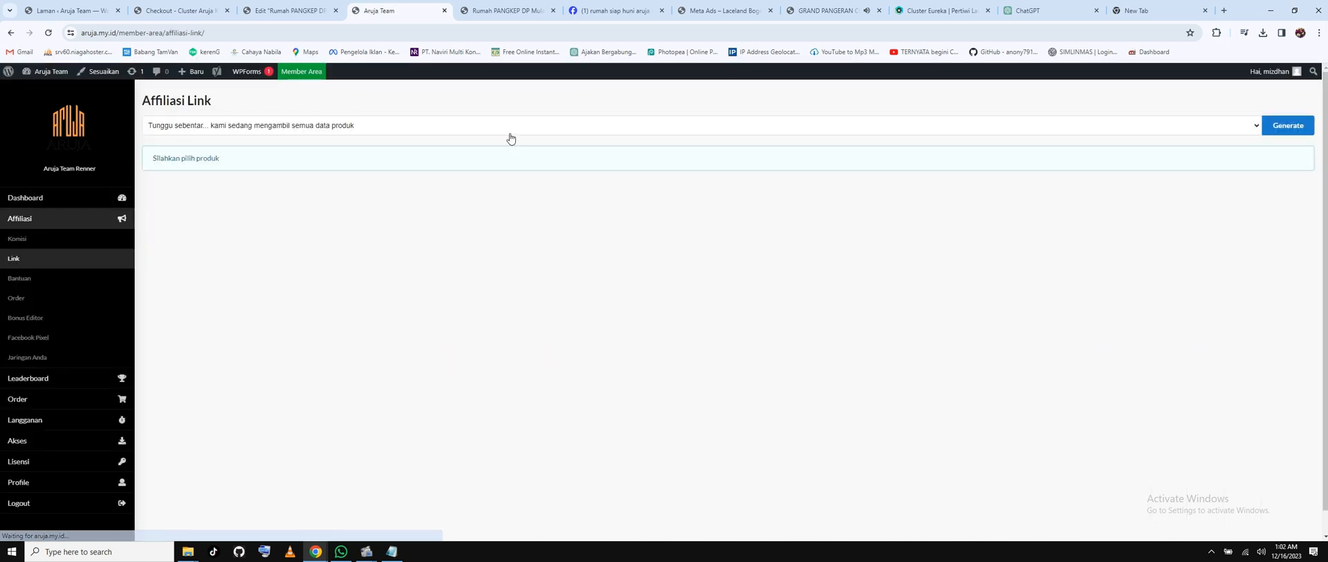
click(509, 133)
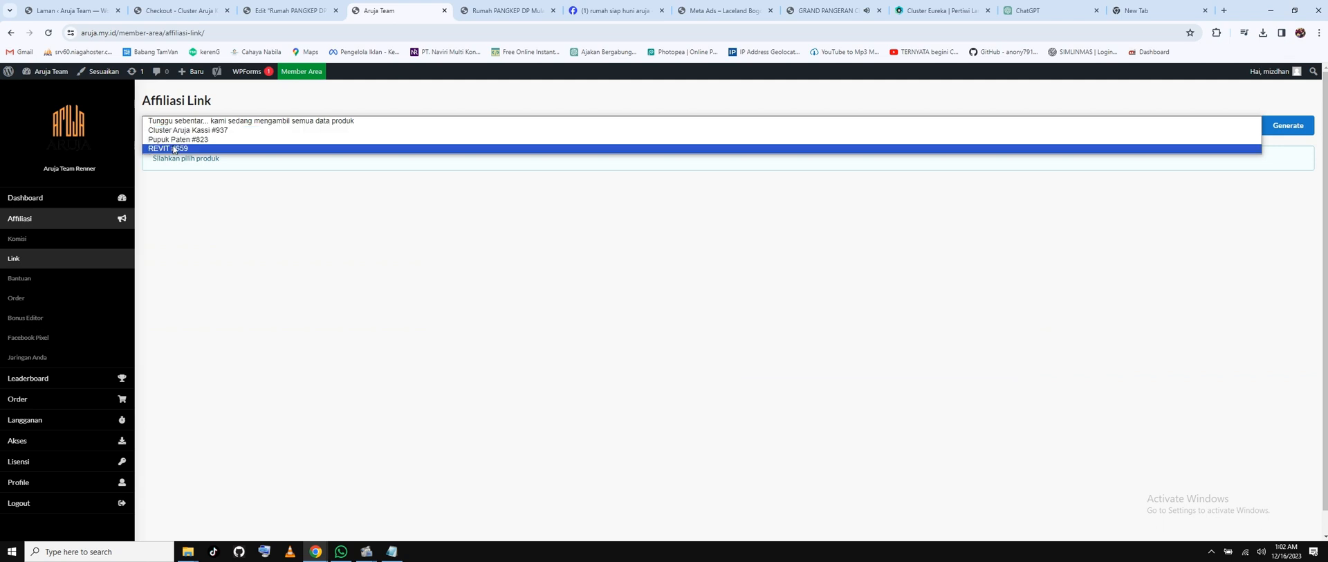
click(182, 132)
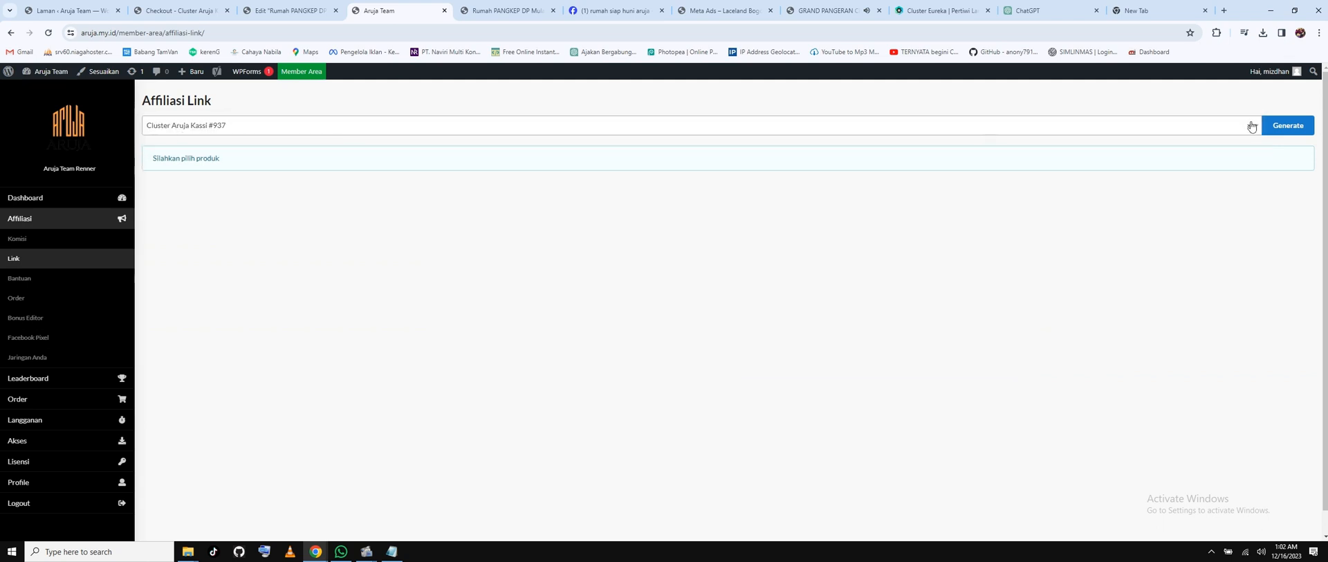
click(1286, 125)
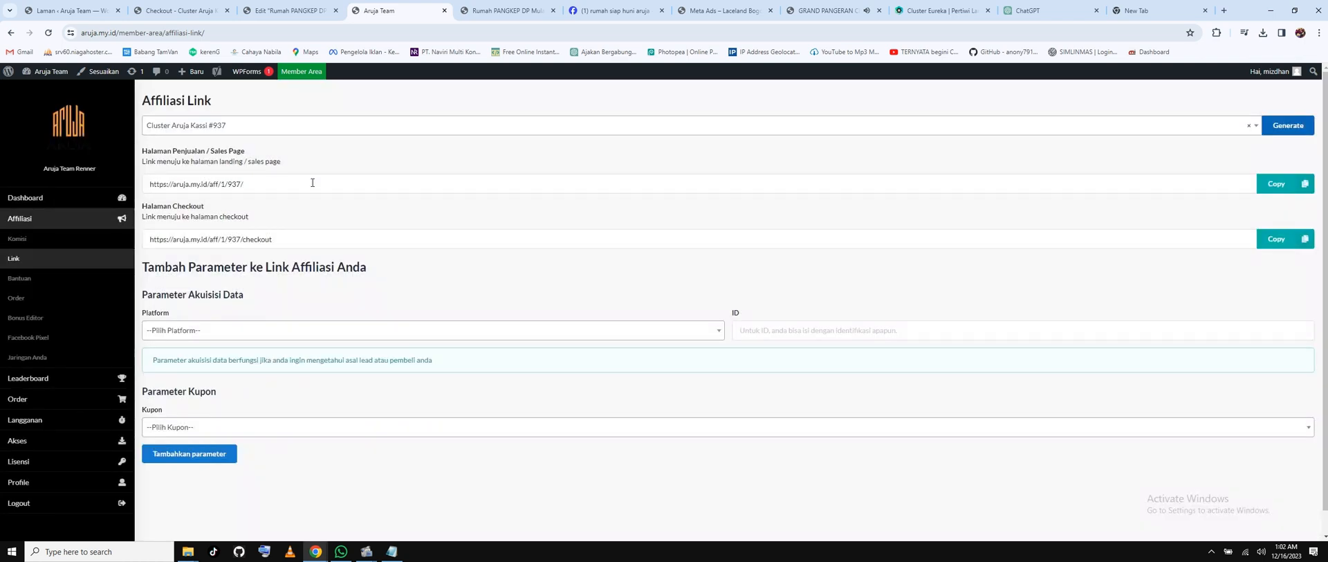
drag(313, 183, 127, 187)
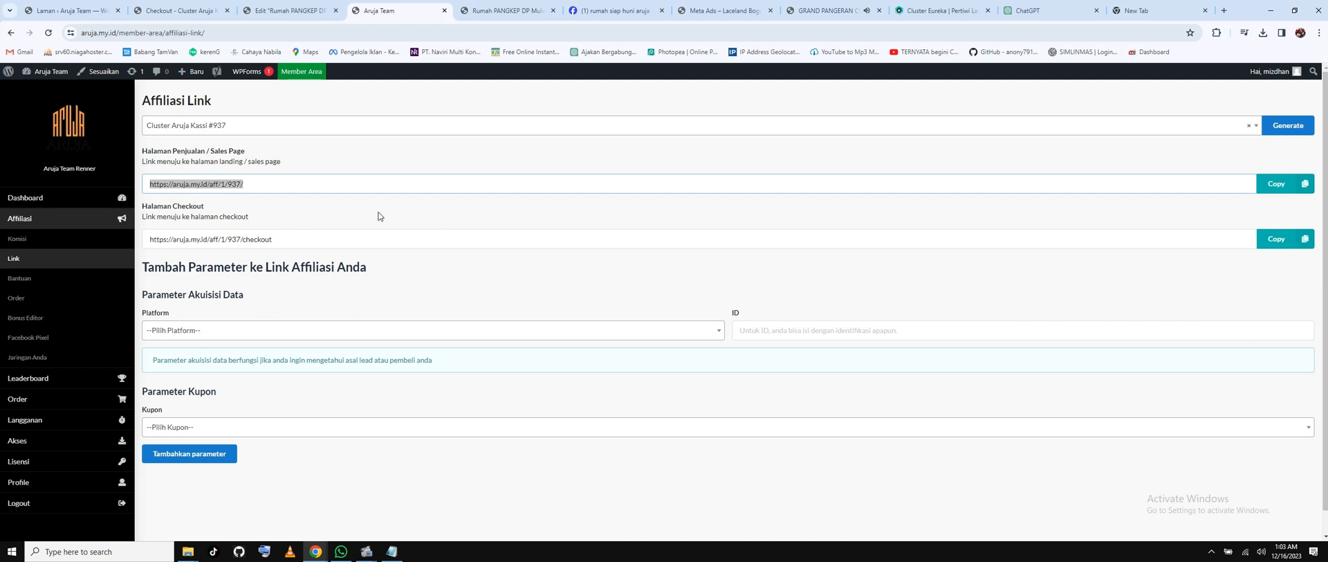
Scroll the live Rumah PANGKEP DP page down to its testimonials, then bring up the Notepad notes.
click(533, 10)
scroll(623, 339, down, 4)
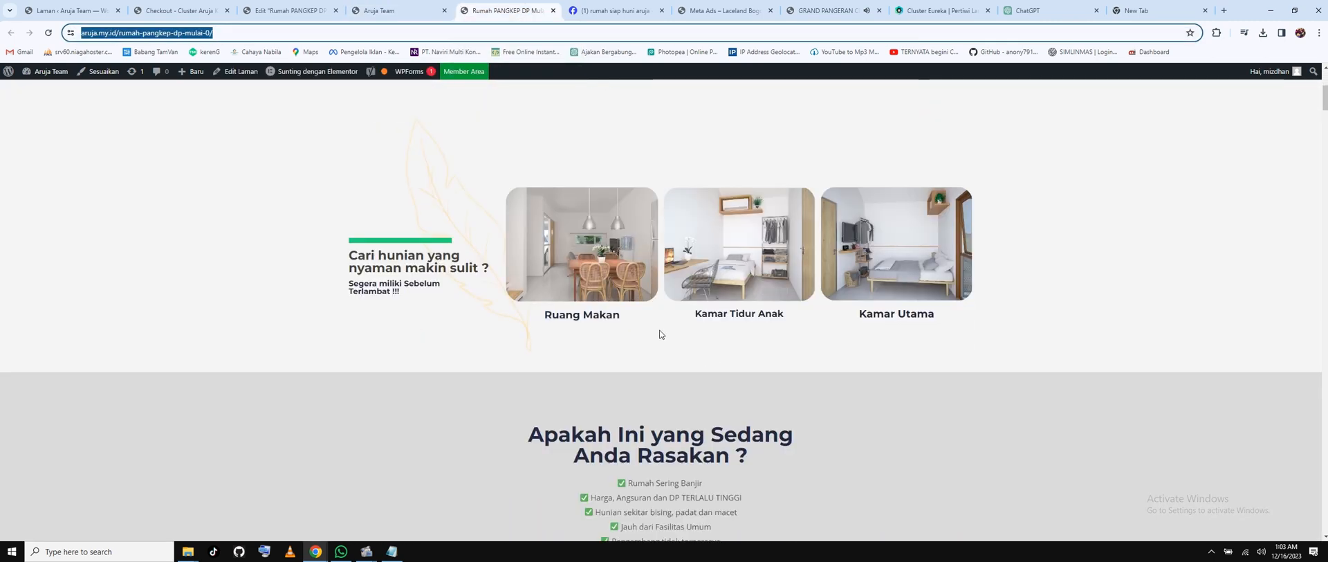
scroll(659, 334, down, 20)
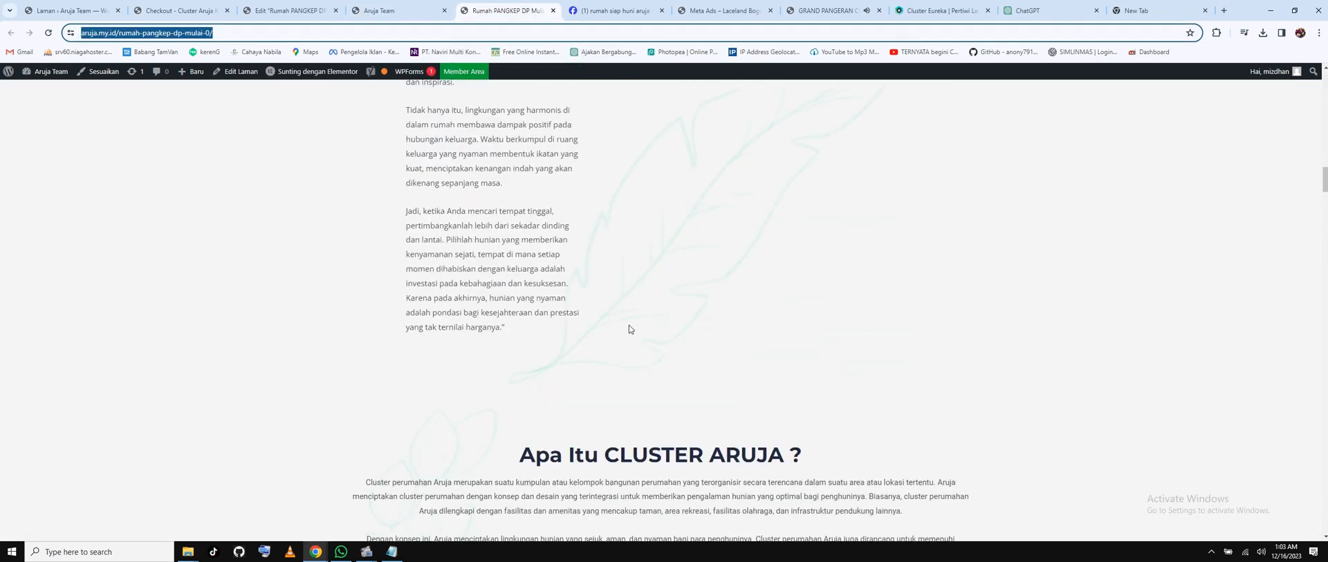
scroll(629, 328, up, 10)
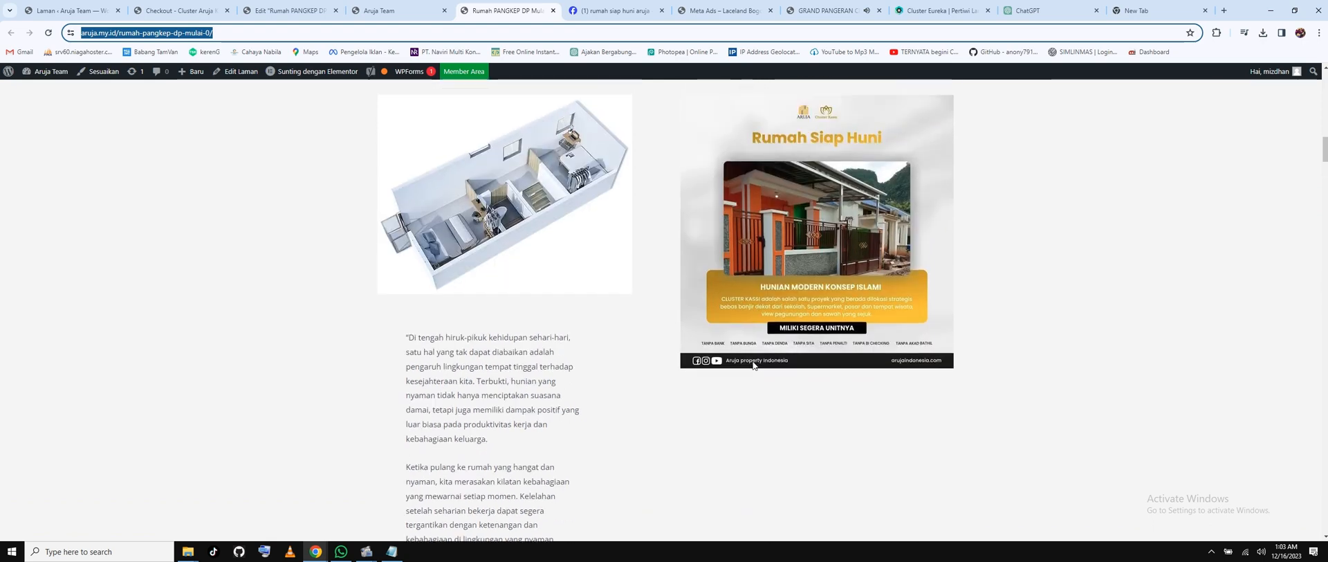
scroll(759, 338, down, 4)
scroll(759, 339, down, 15)
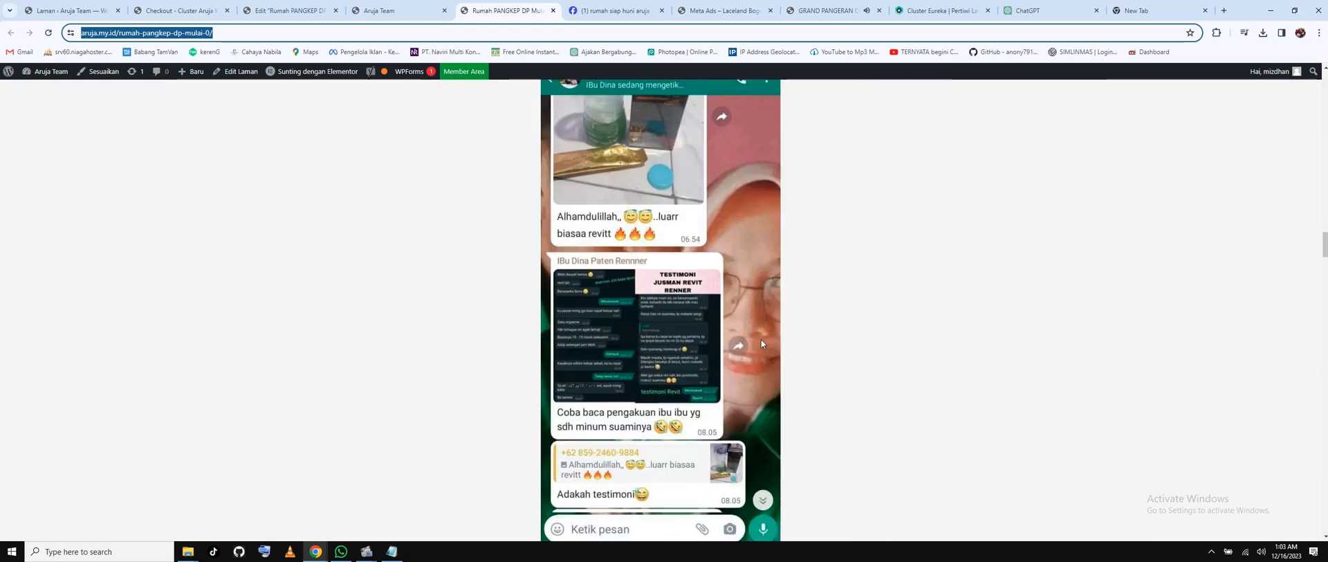
scroll(763, 344, down, 6)
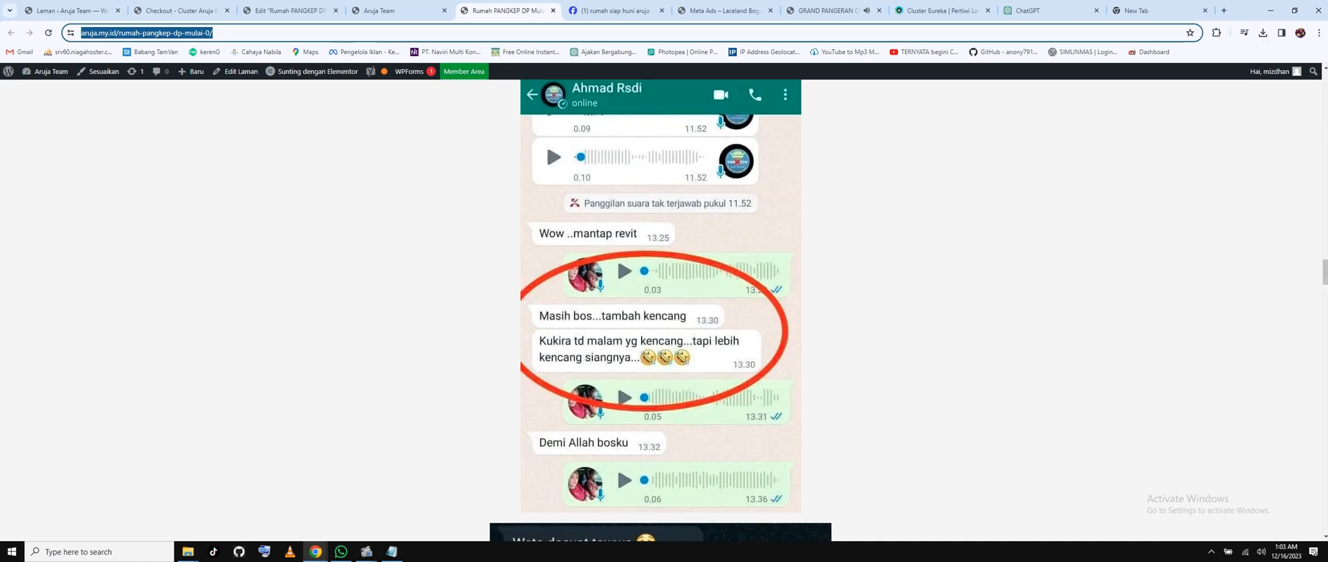
click(1326, 239)
drag(1325, 251, 1322, 123)
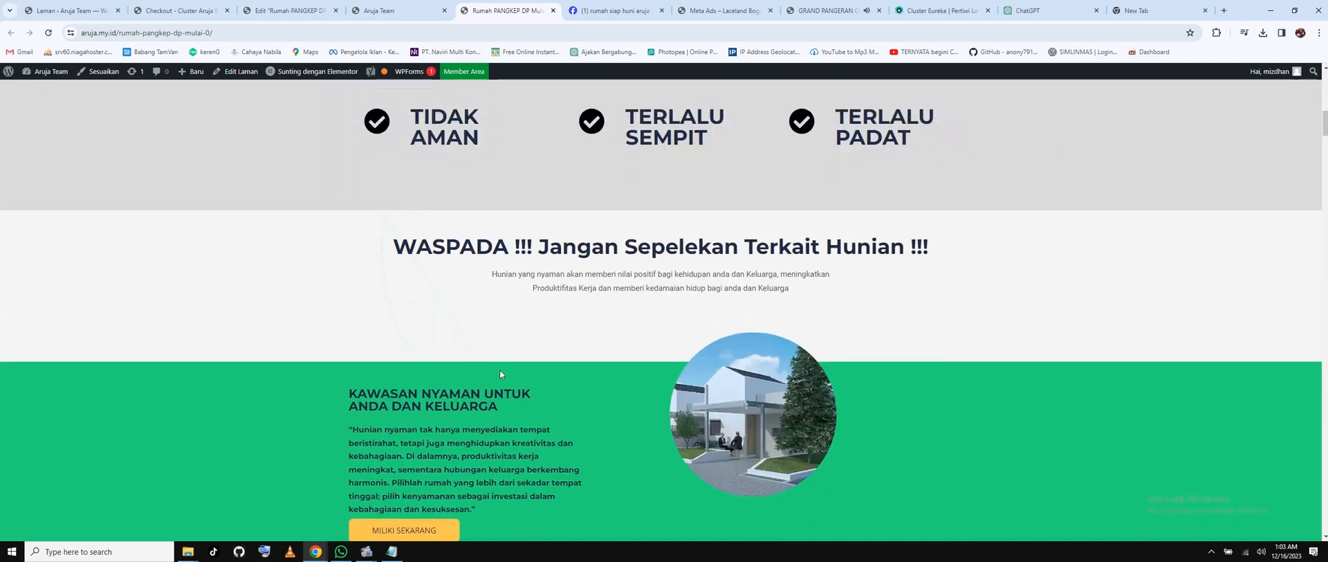
scroll(500, 370, up, 3)
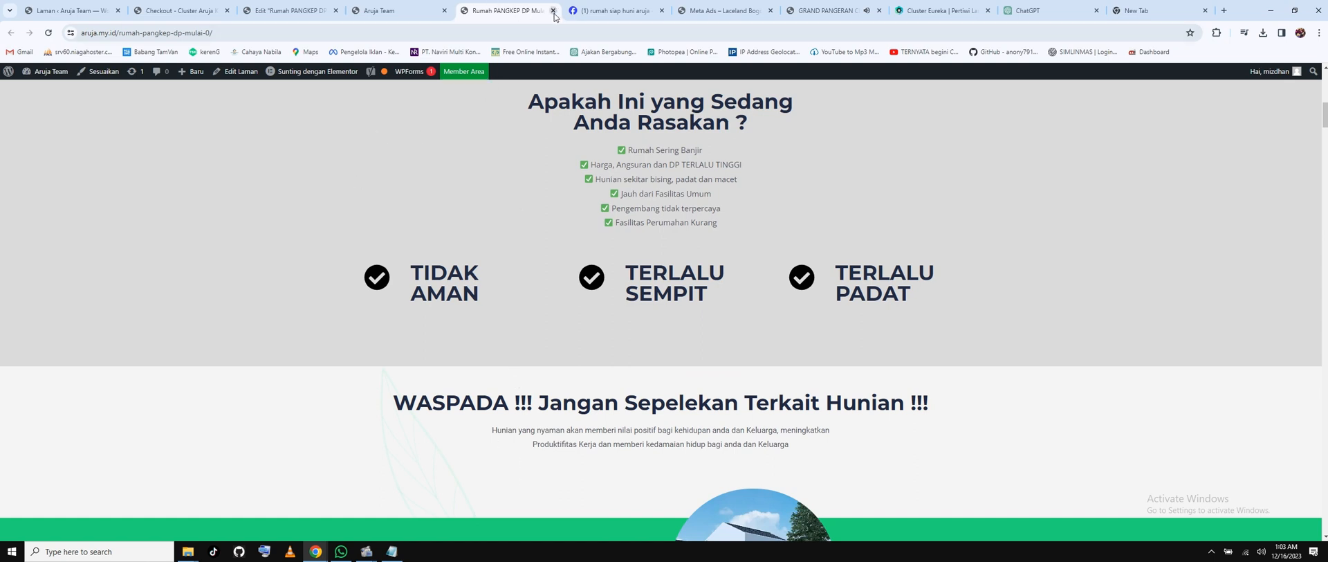
click(391, 550)
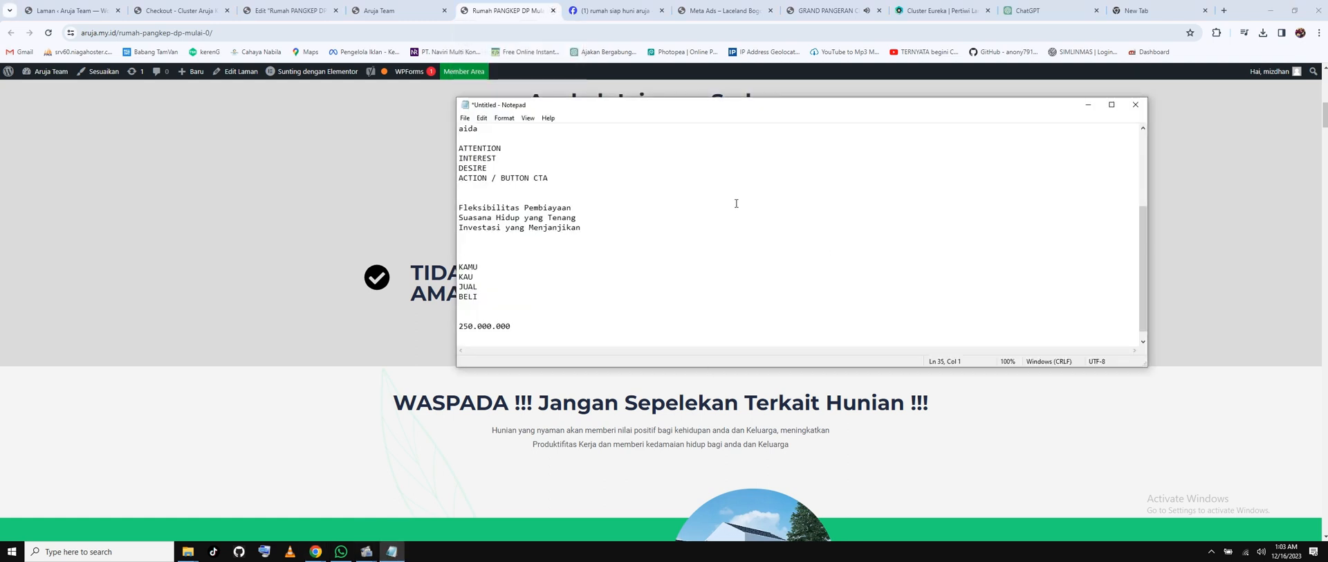
Highlight the four numbered goals, from affiliate landing page to WhatsApp checkout page, then return to the browser.
scroll(729, 200, up, 5)
drag(473, 138, 647, 137)
click(663, 198)
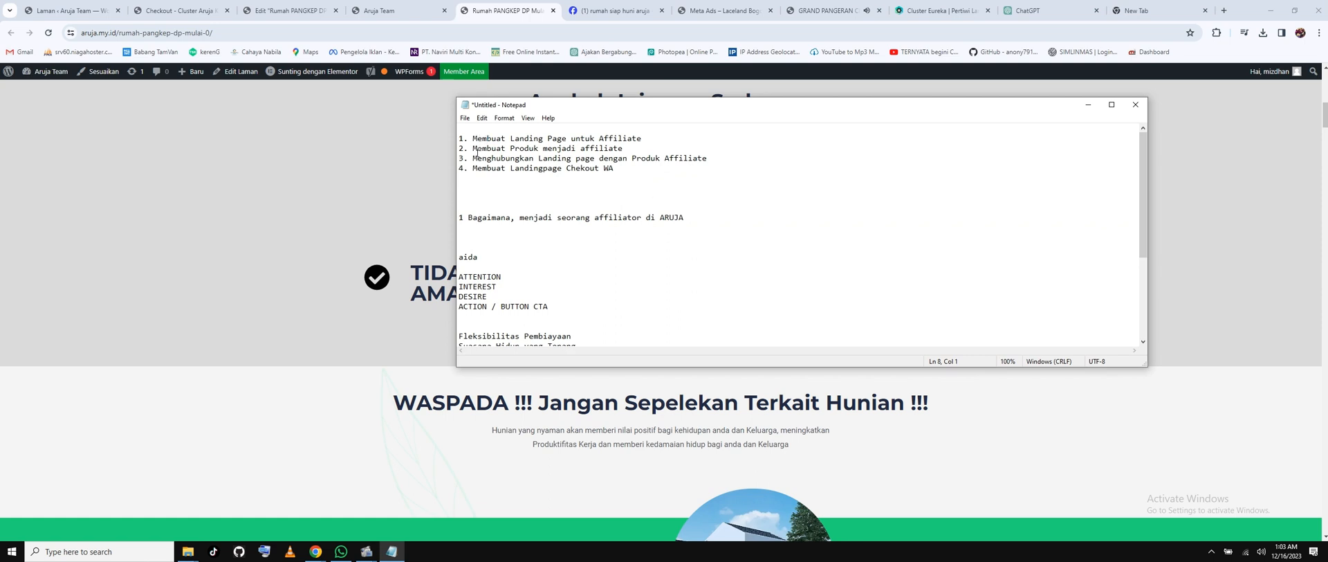
drag(474, 149, 630, 148)
click(630, 211)
drag(474, 157, 724, 165)
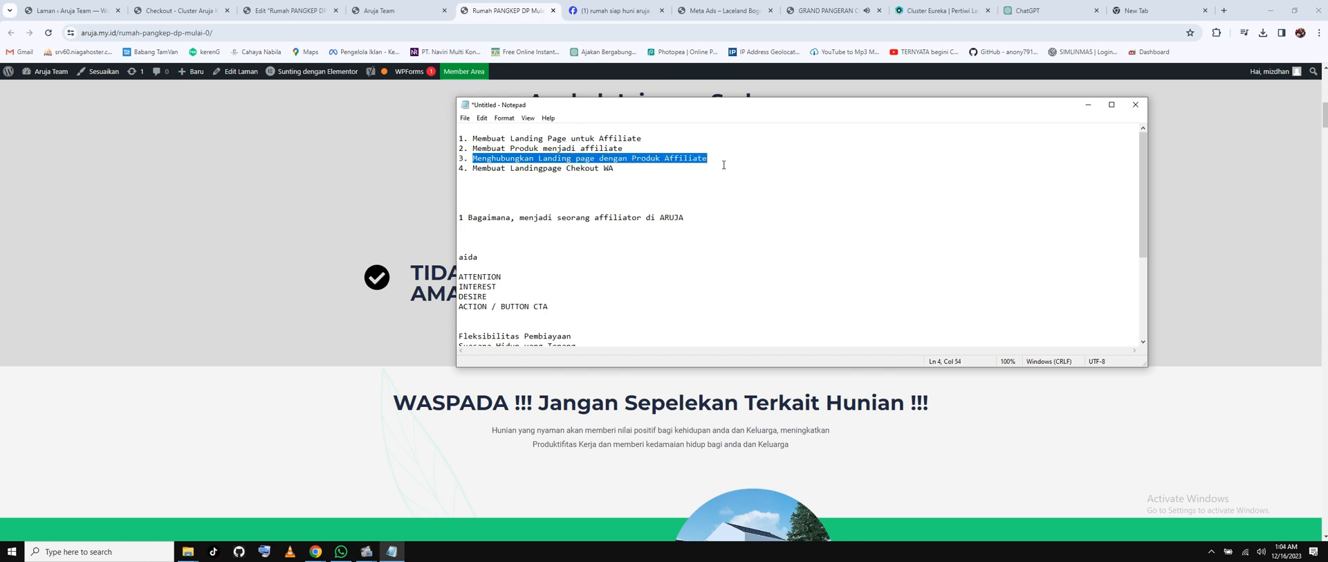
click(607, 178)
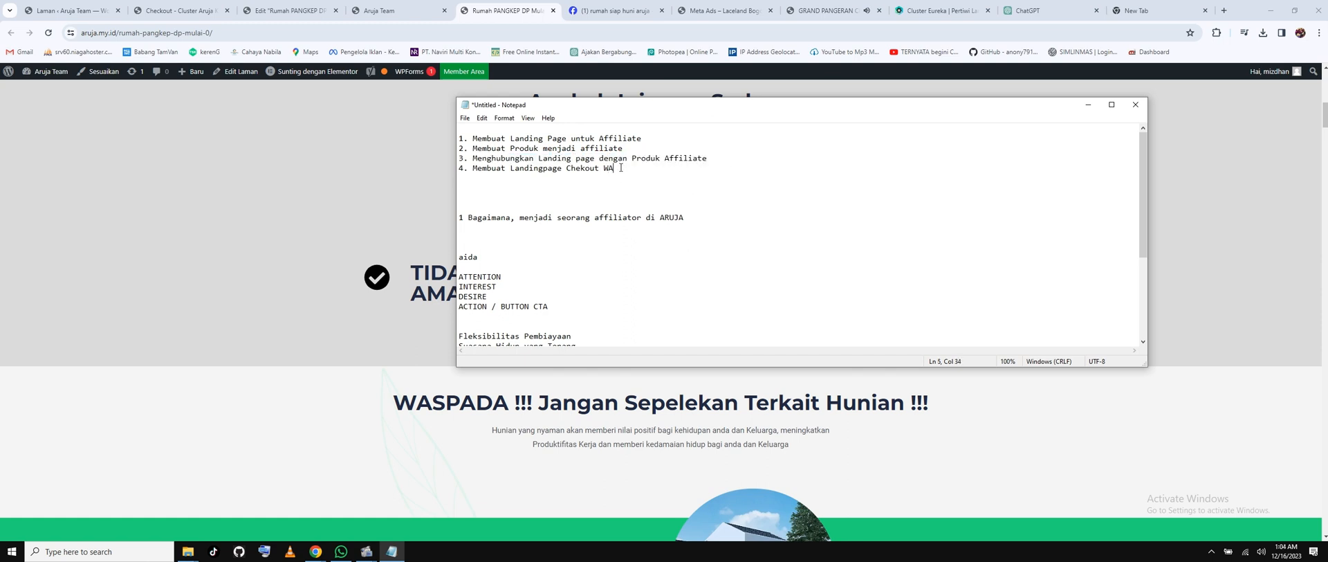
drag(620, 167, 472, 169)
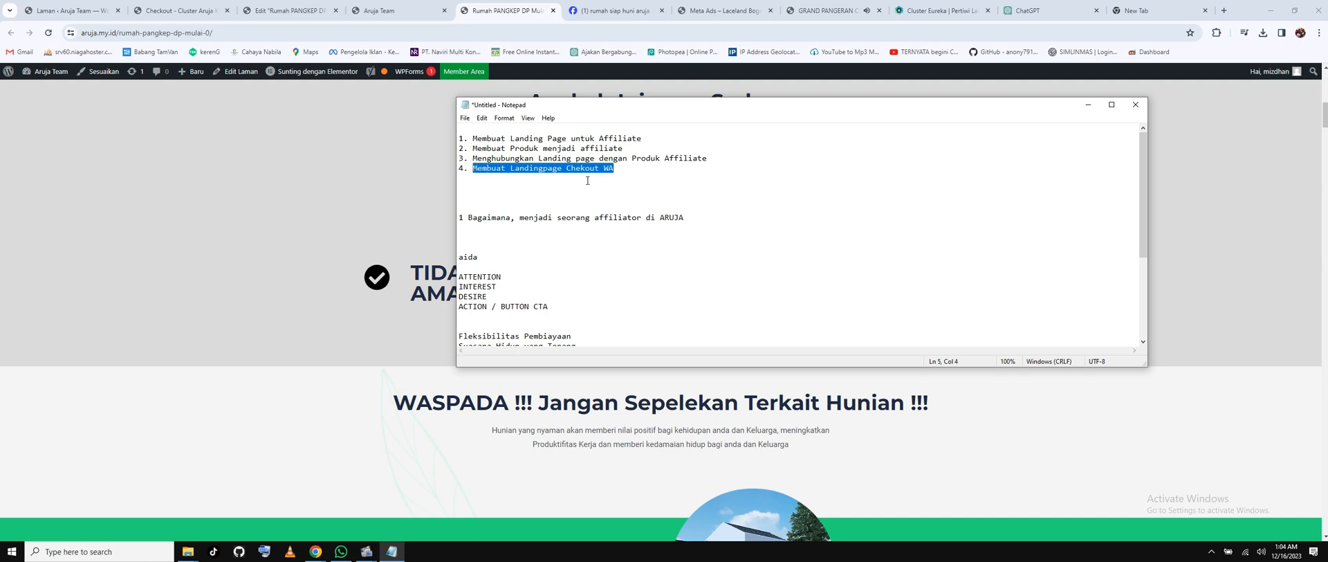
click(325, 451)
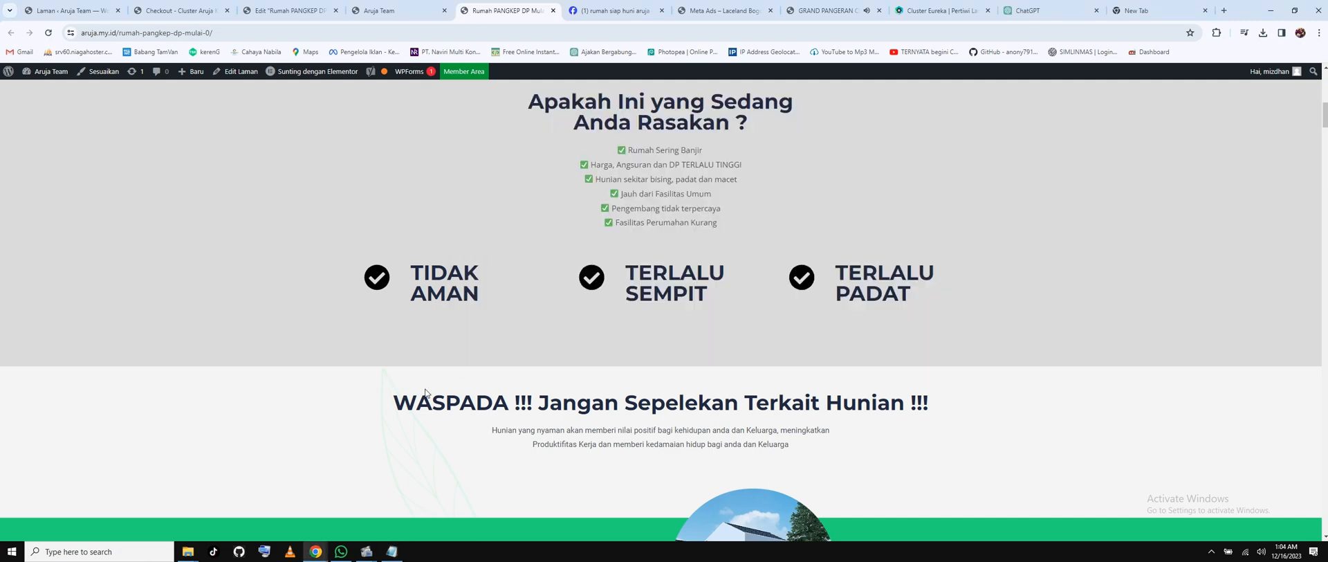
Scroll back to the 'Investasi Cerdas… TANPA DP' hero and close the live PANGKEP tab.
scroll(623, 285, up, 4)
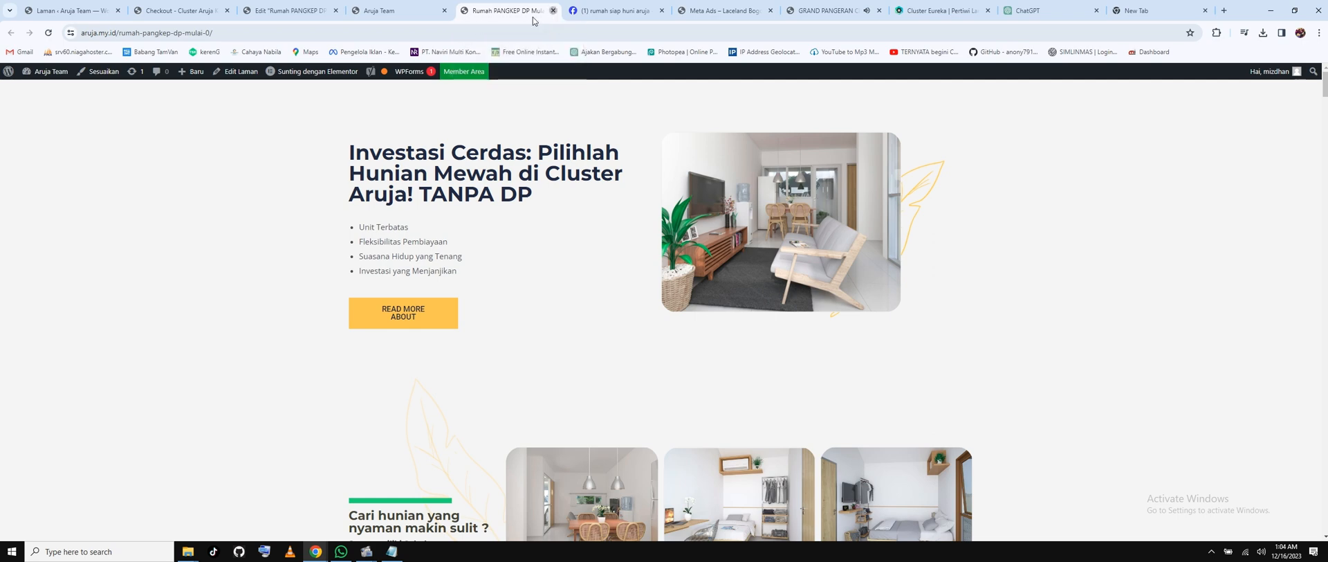
click(552, 10)
Close the Aruja Team tab and return to the Rumah PANGKEP Elementor editor.
click(444, 10)
click(290, 11)
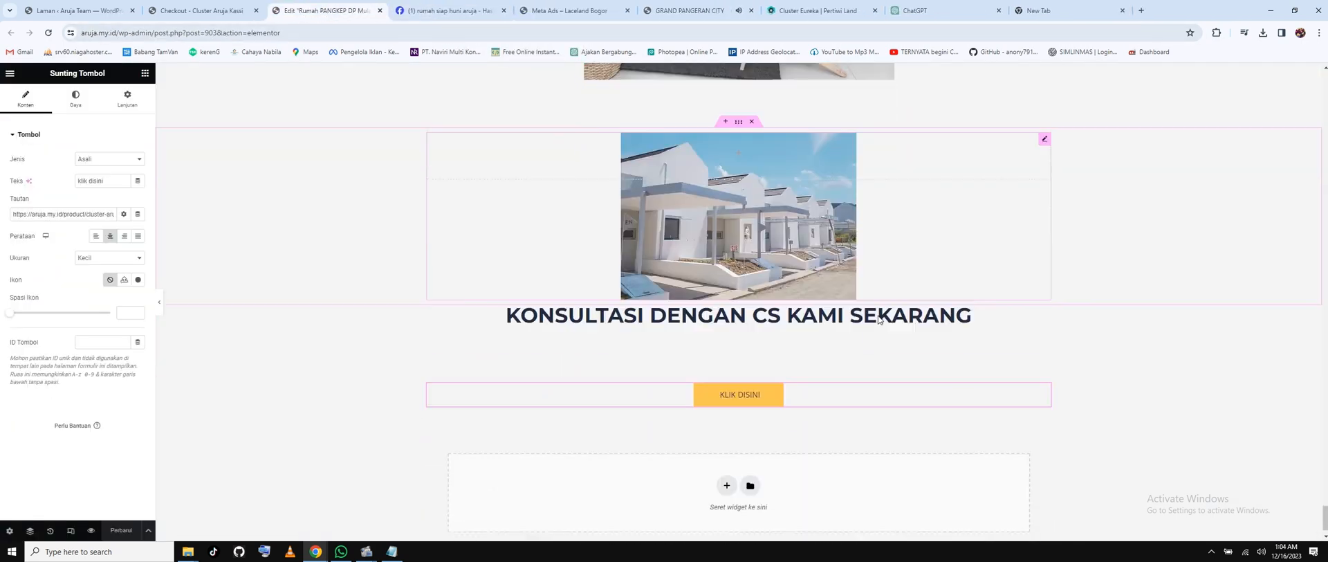
scroll(877, 319, up, 6)
scroll(830, 204, down, 8)
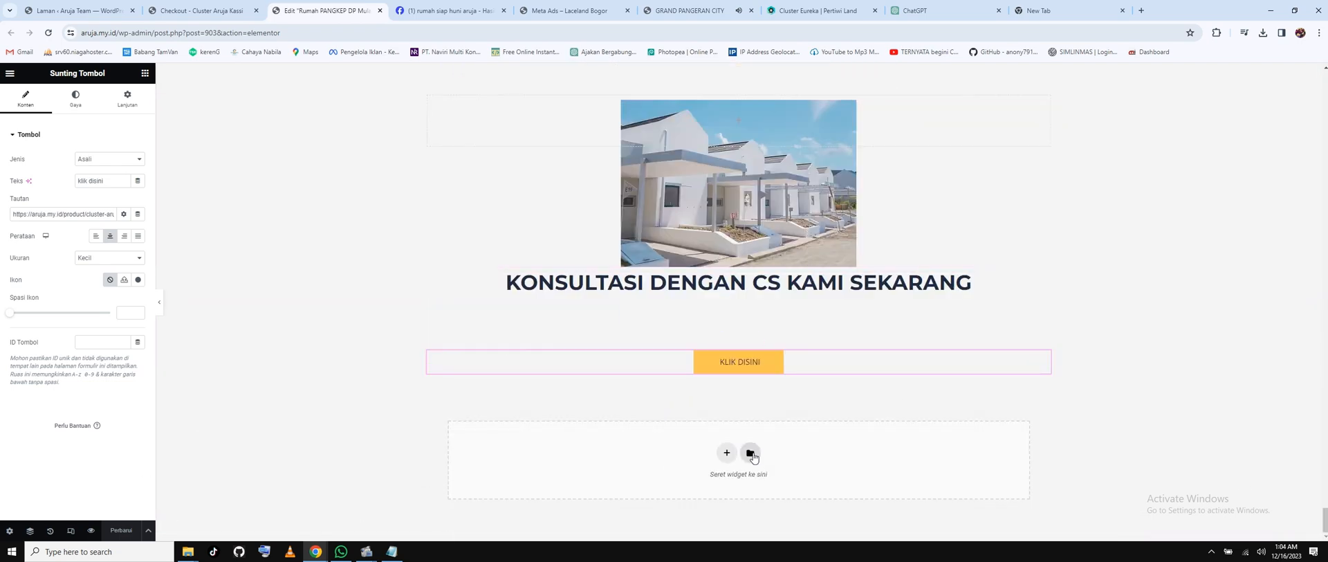
In the Elementor Library, save the page as template 'Template Property' and close the Library.
click(750, 453)
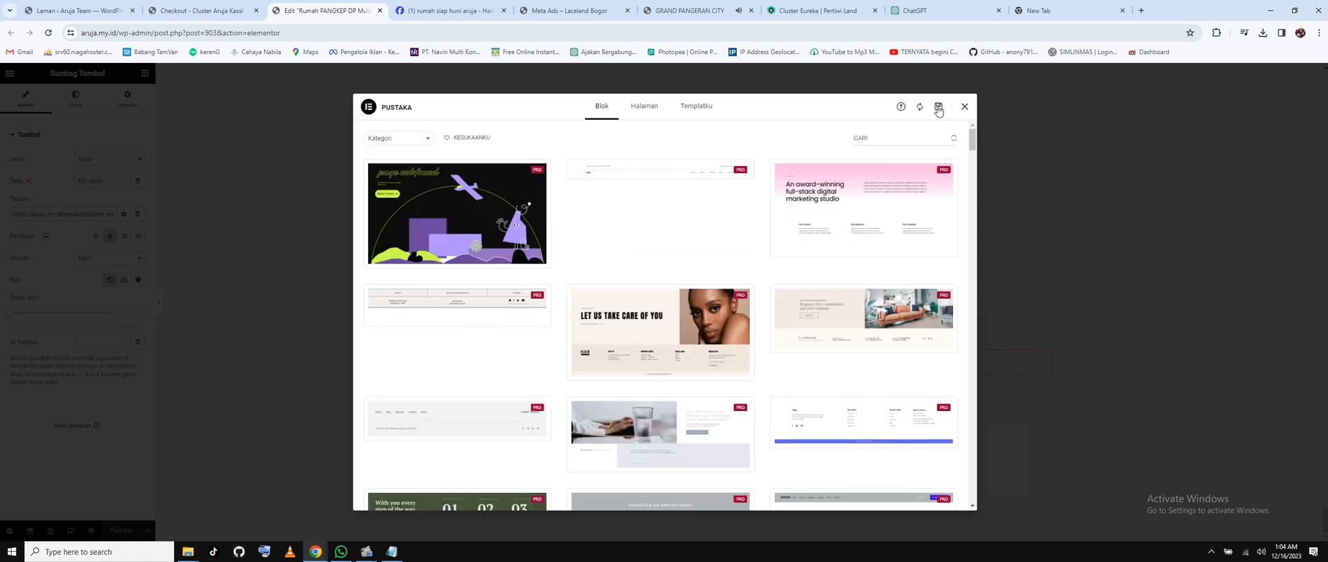
click(938, 108)
click(575, 276)
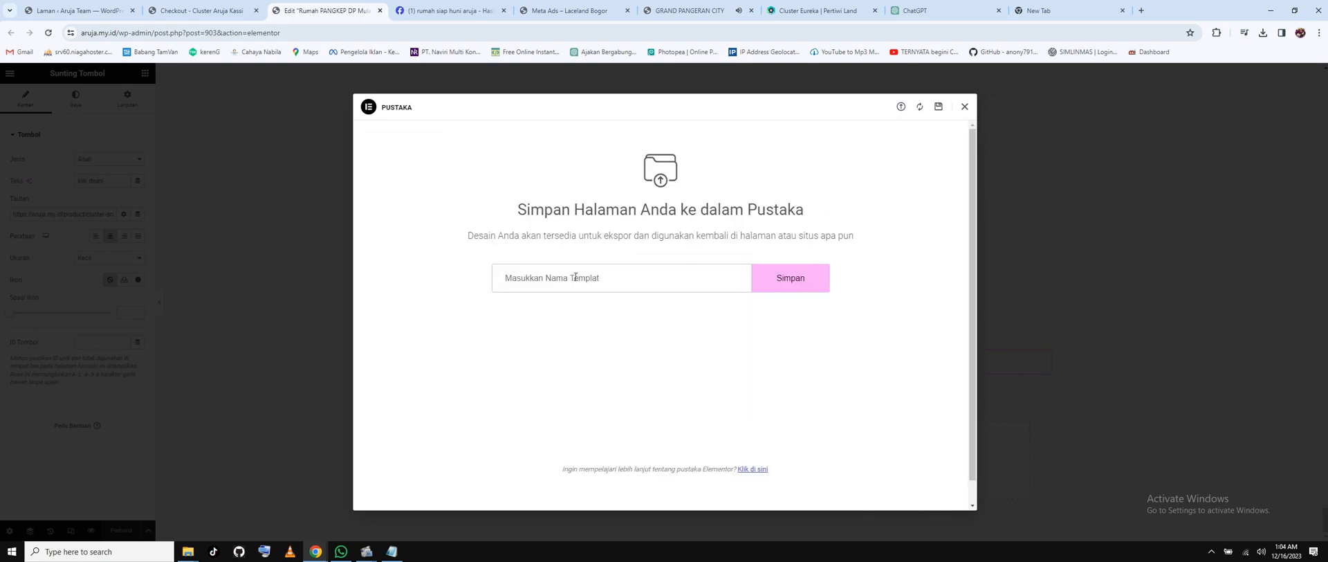
text(Tempalte)
key(BackSpace)
text(e Property)
click(788, 279)
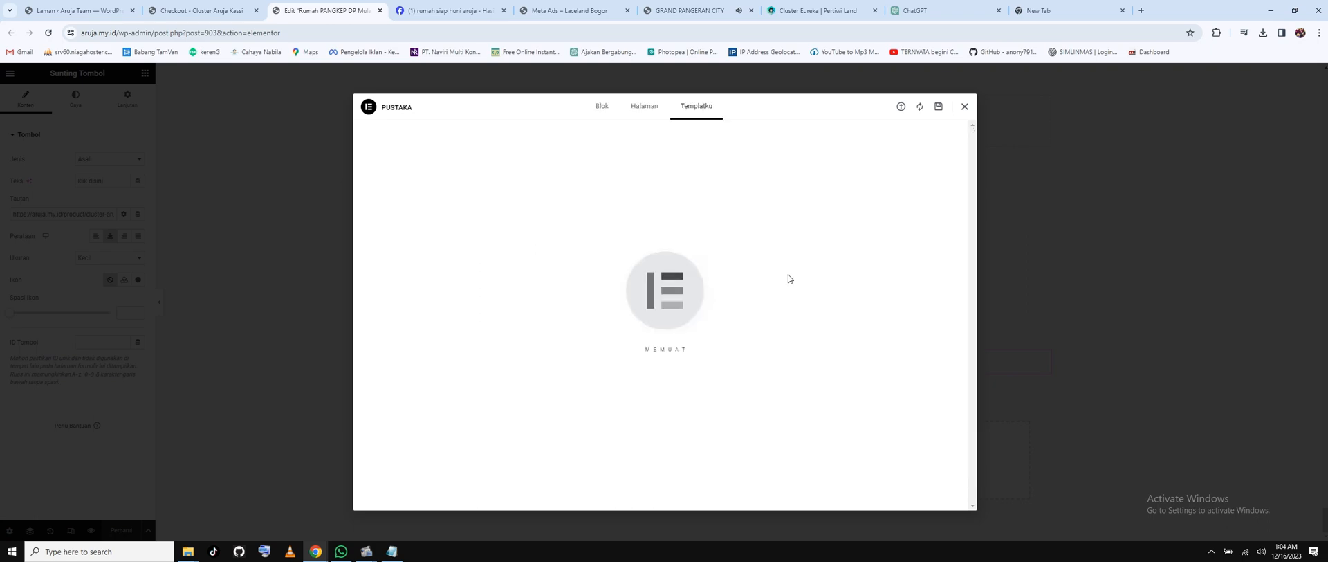
click(965, 108)
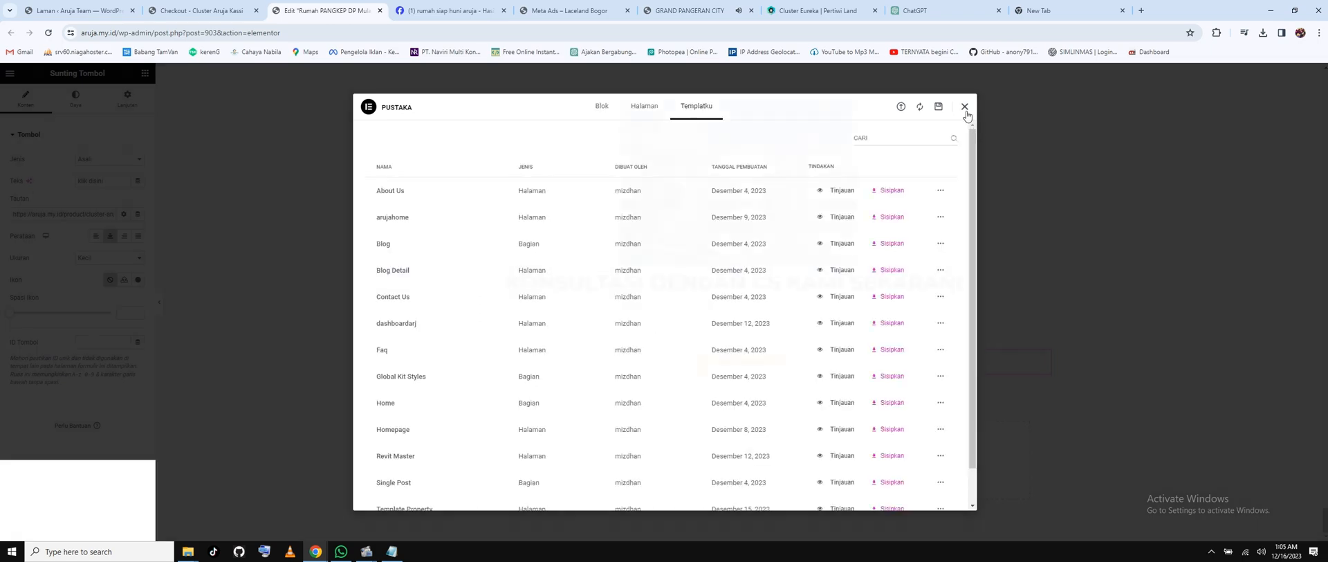
scroll(654, 189, up, 5)
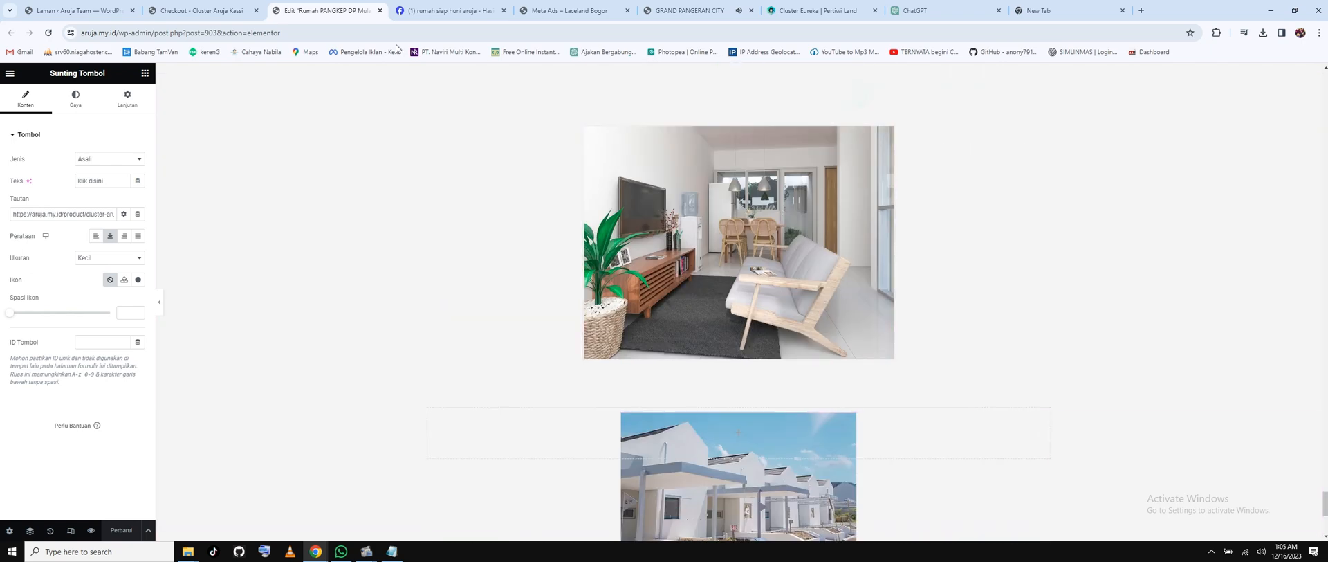
Close the Elementor and Checkout tabs and start a new blank page from the Pages list.
click(380, 10)
click(256, 11)
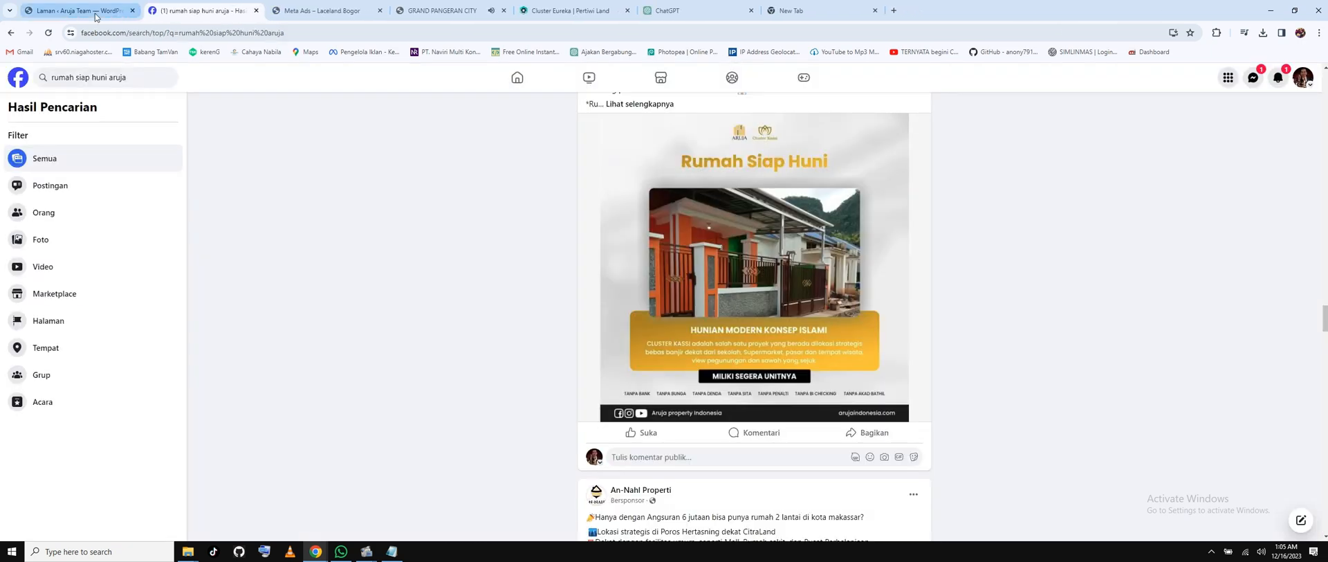
click(76, 10)
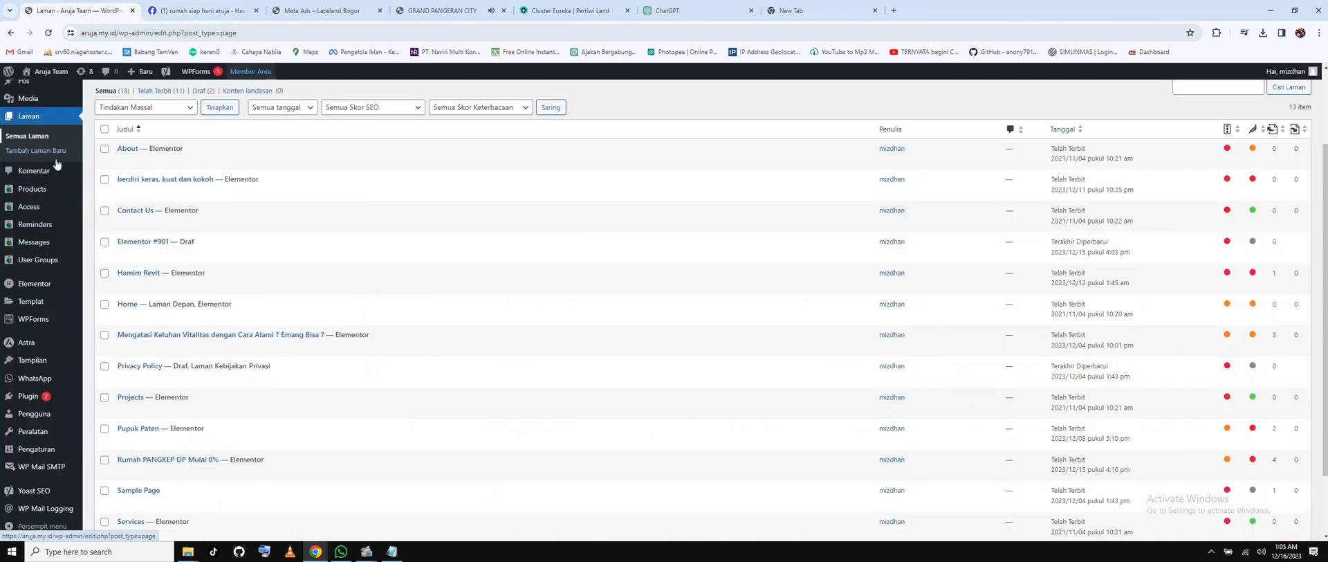
scroll(314, 255, down, 2)
scroll(314, 254, up, 3)
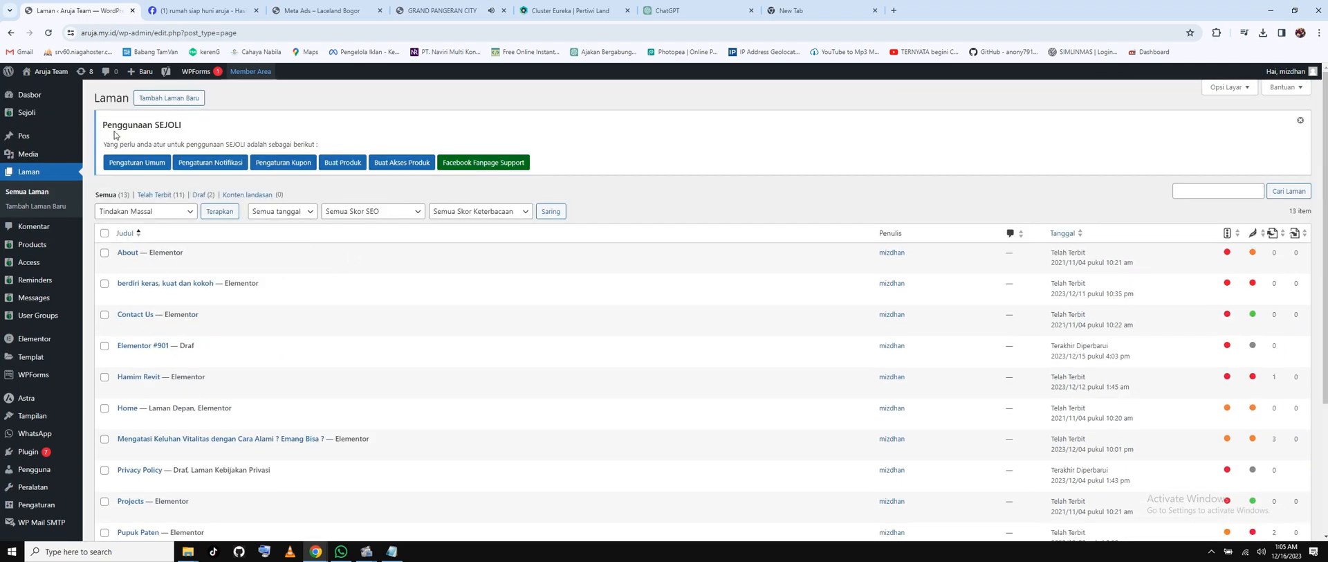
click(531, 232)
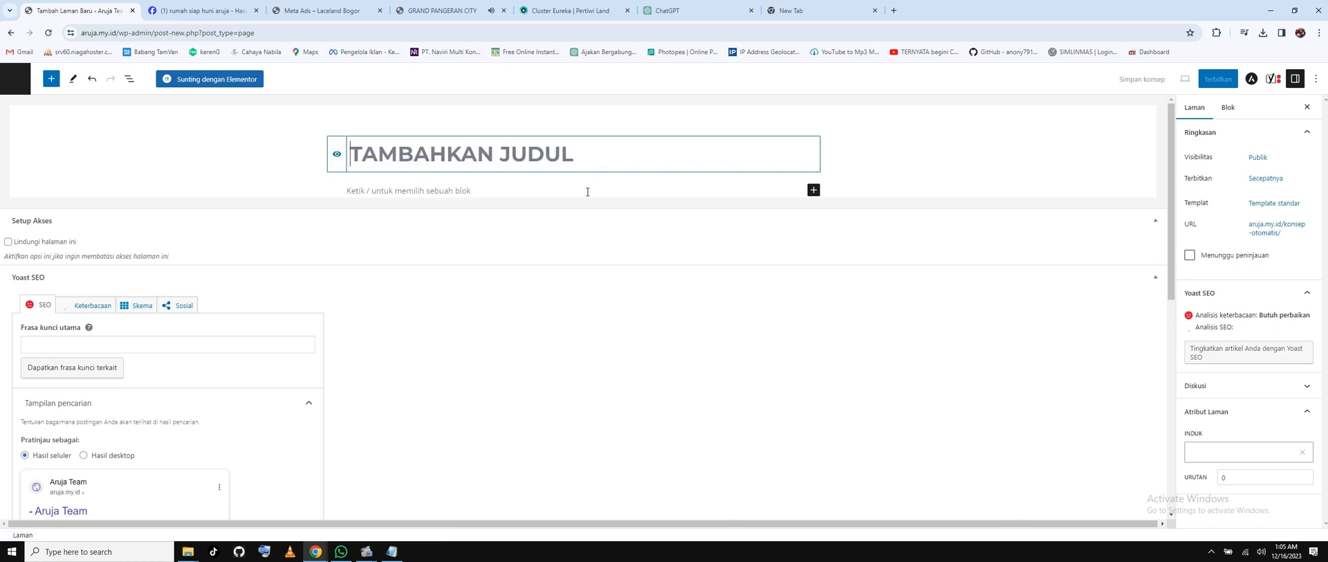
Title the page 'CLUSTER ARUJA TANPA DP' and set its template to Elementor Canvas.
text(C)
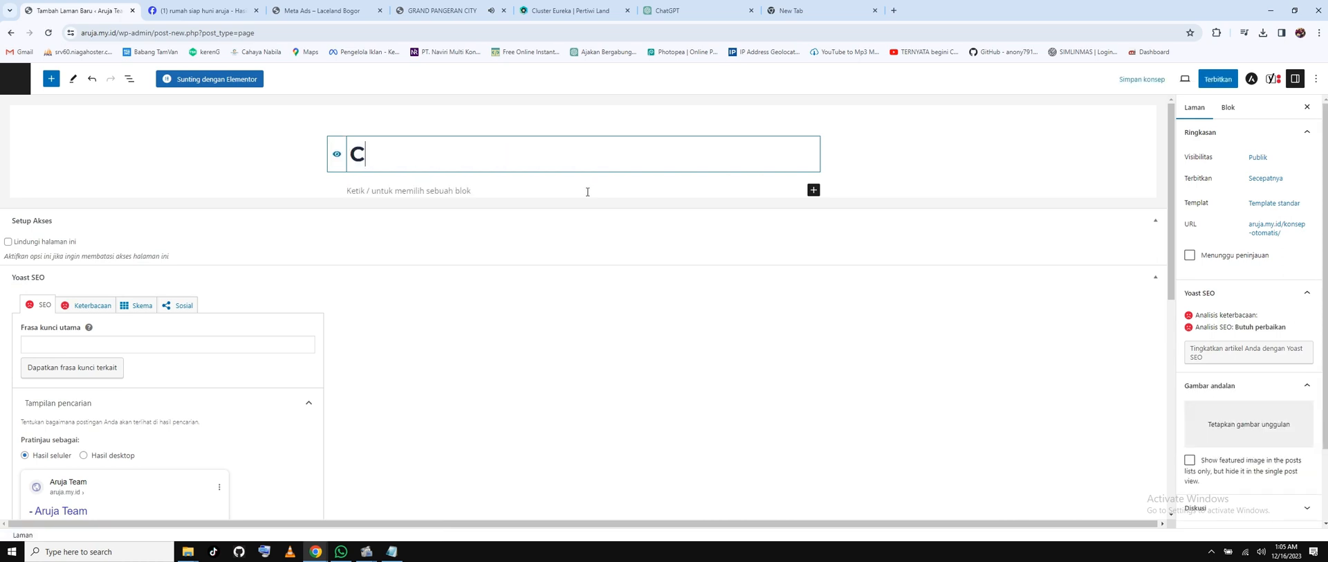
text(LUSE)
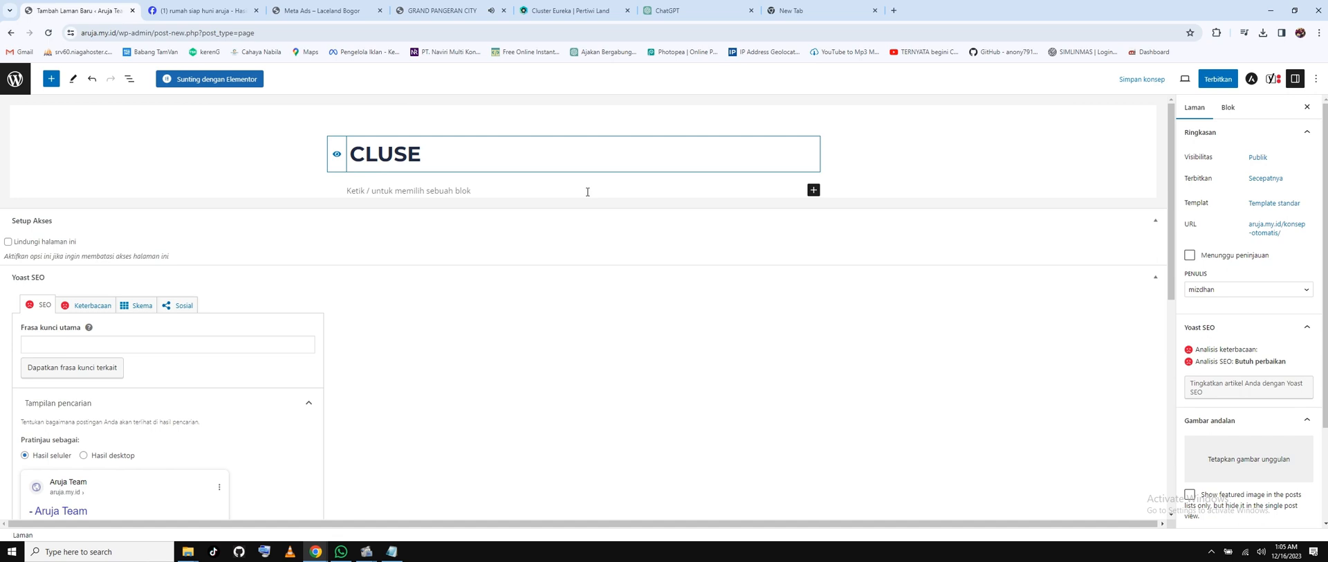
key(BackSpace)
text(TER )
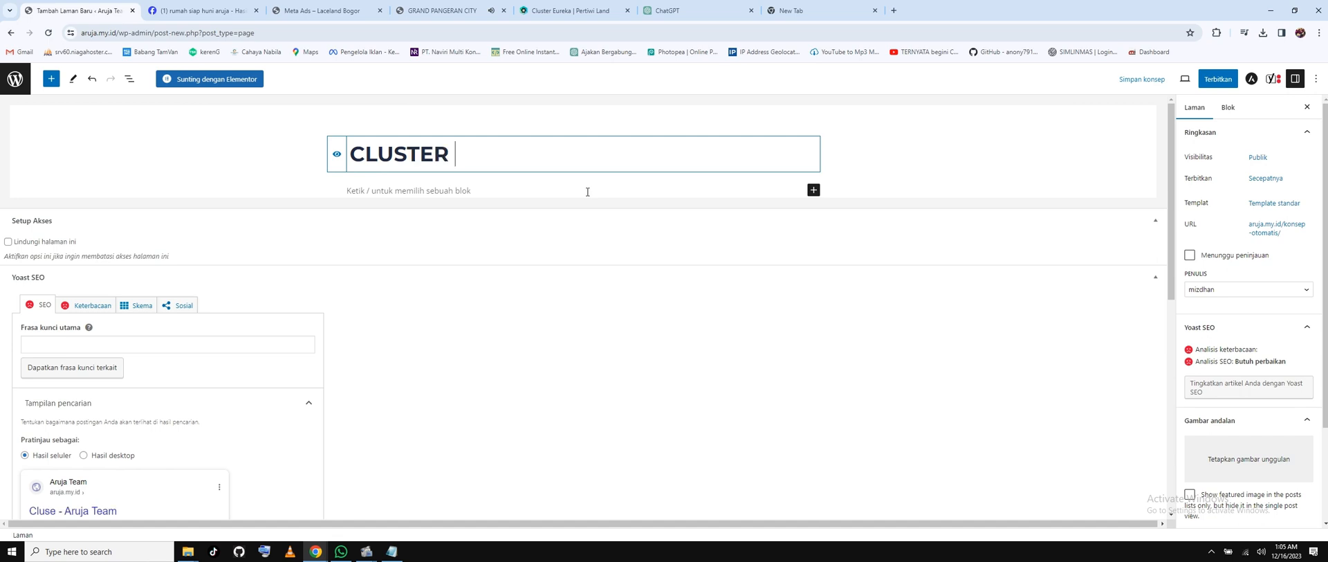
text(ARUJA TA)
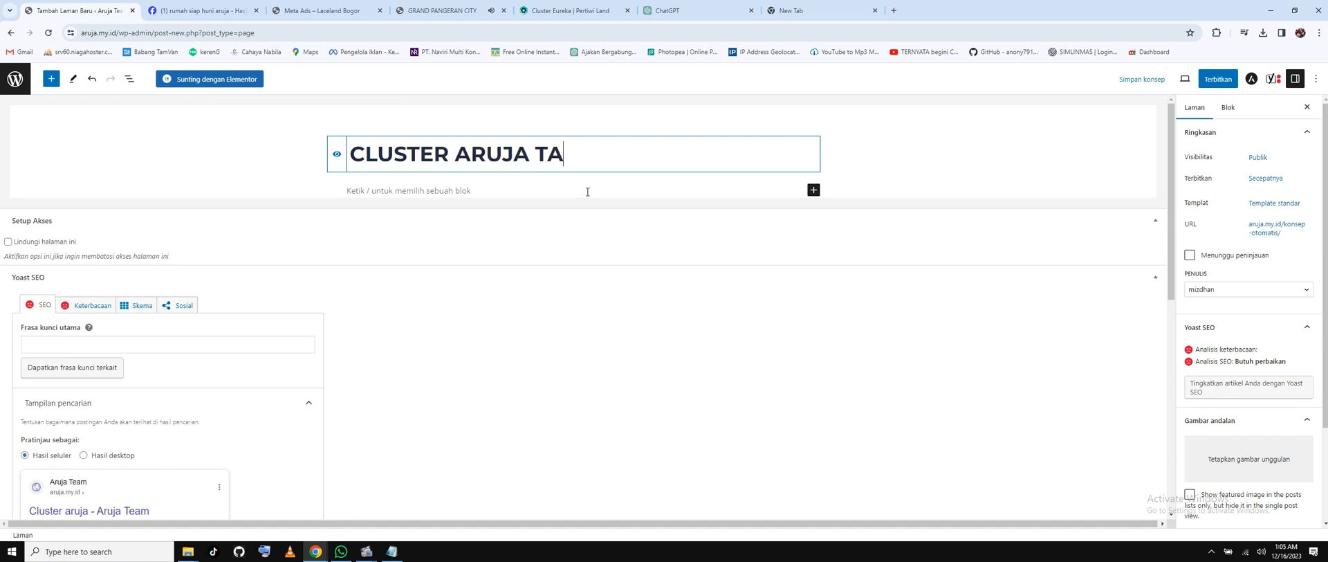
text(NPA DP)
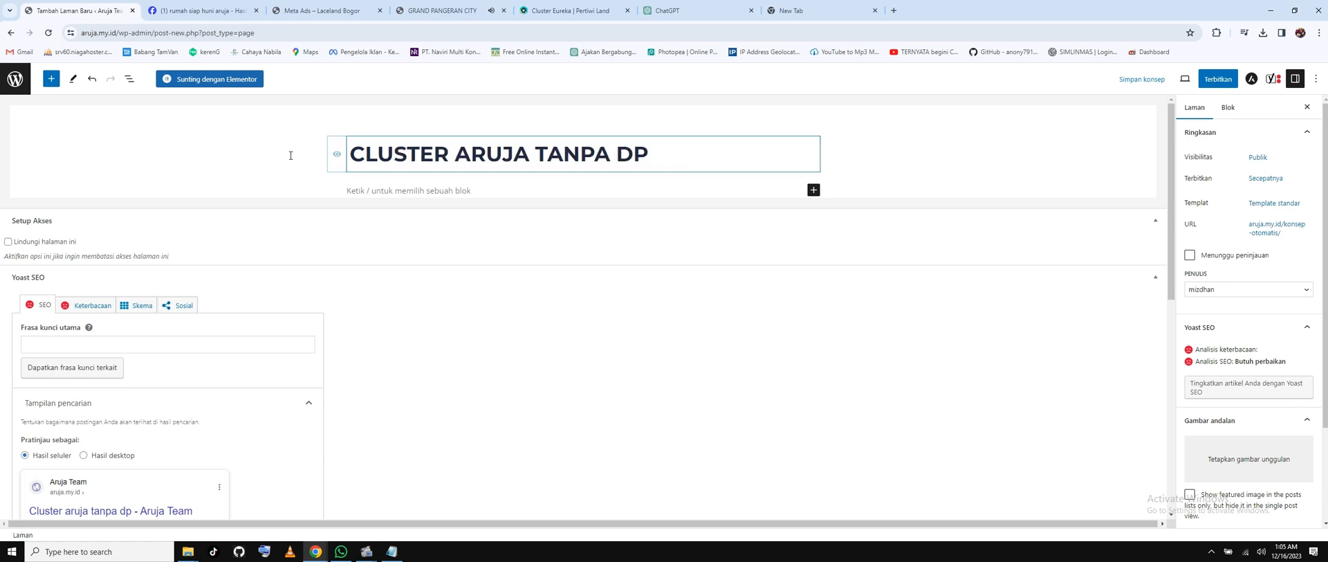
click(1280, 203)
click(1219, 280)
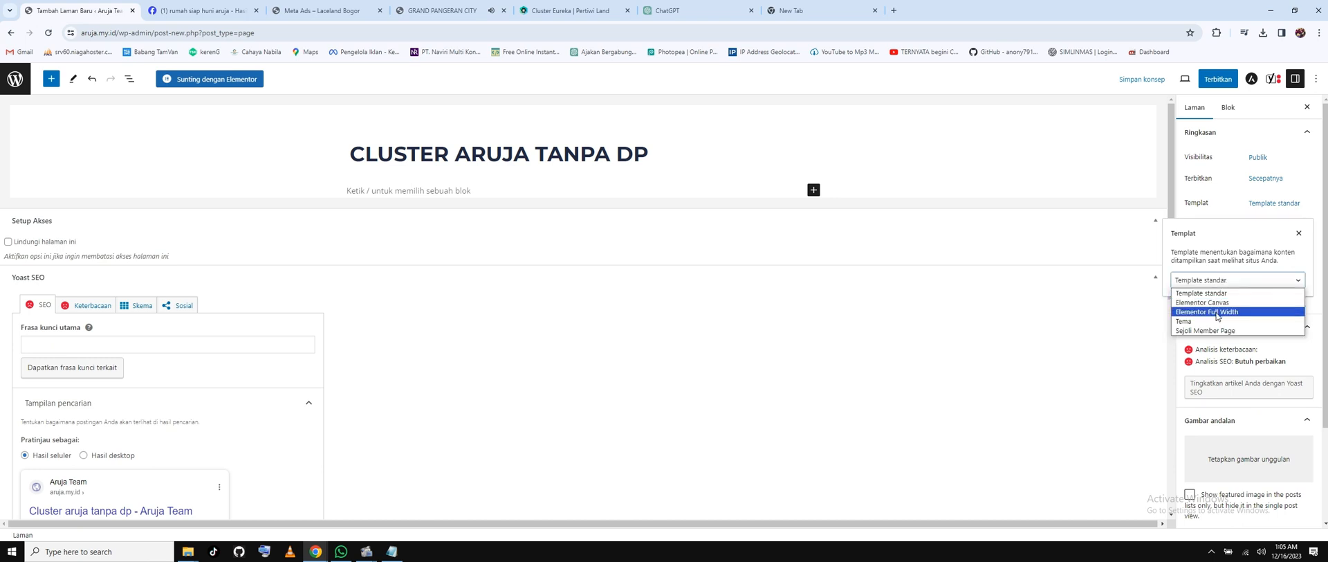
click(1219, 303)
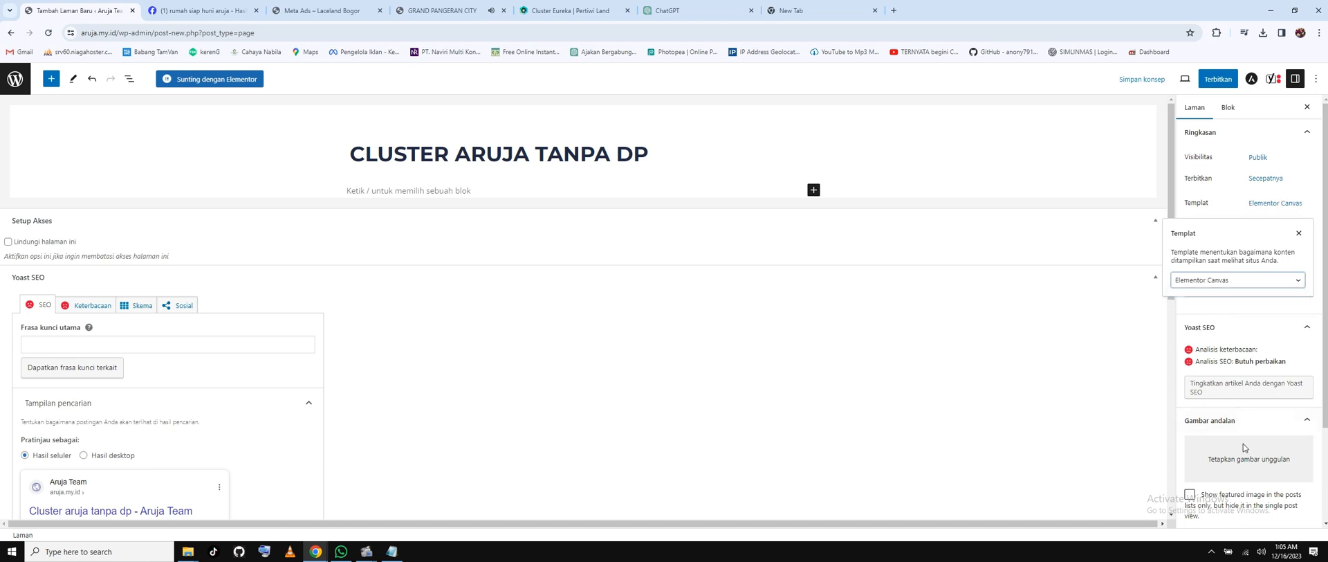
Set the Type-67-Potongan-Perspektif.webp house render as the featured image.
click(1242, 453)
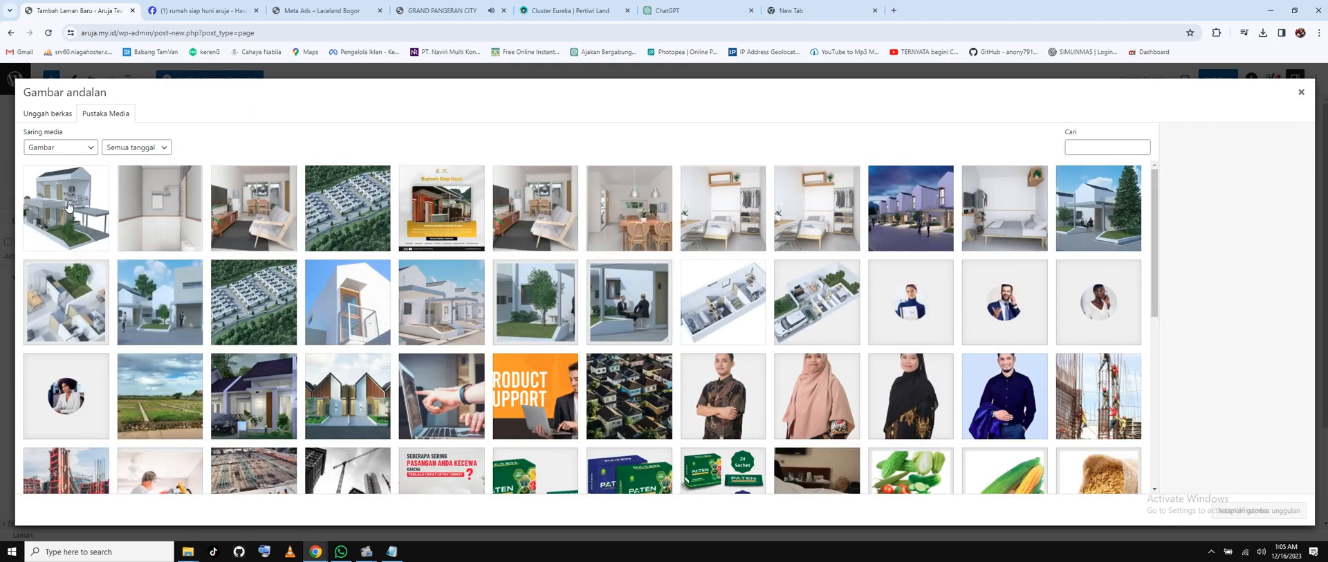
click(109, 193)
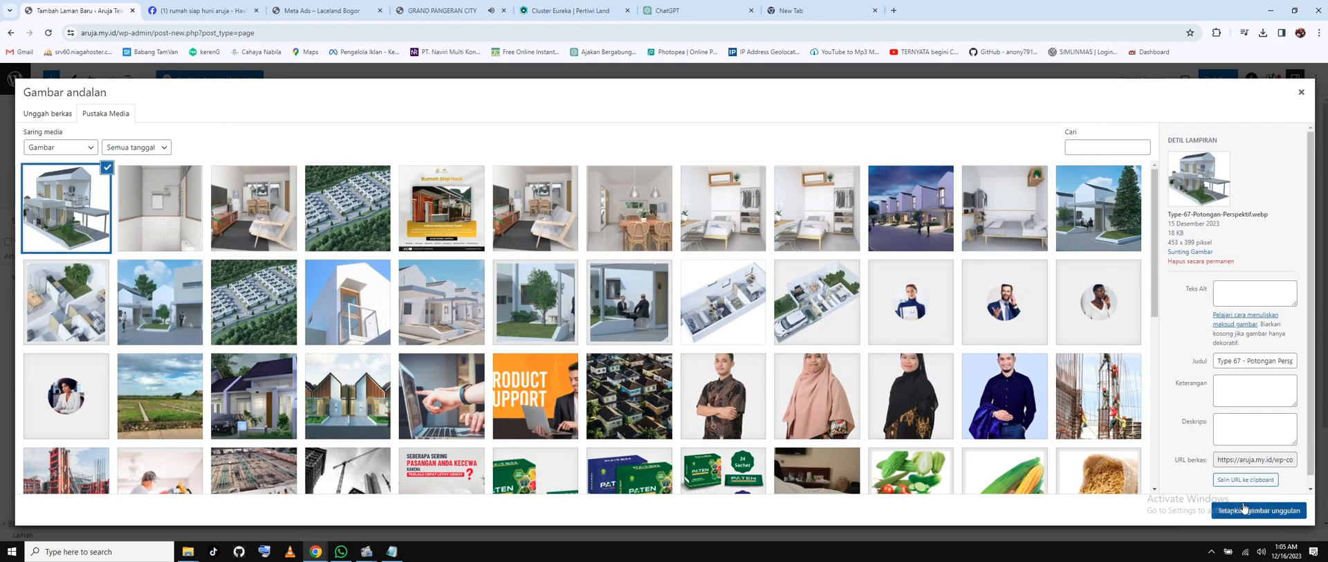
click(1285, 513)
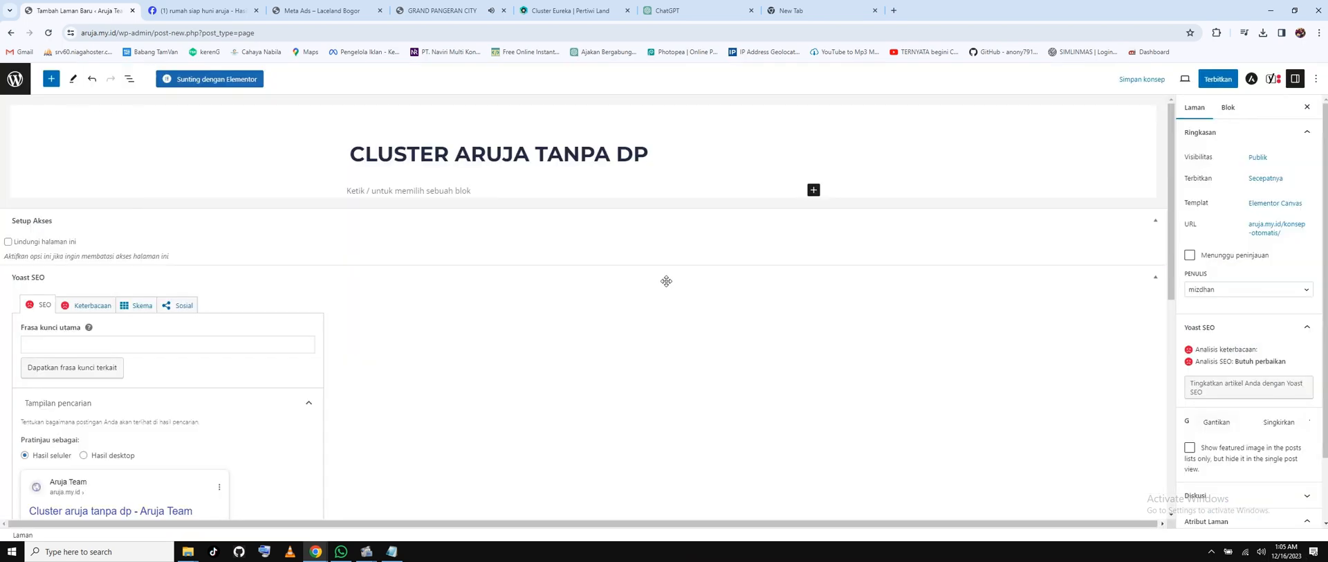
Reuse the page title as Yoast focus keyphrase and meta description, adding 'Segera dapatkan'.
triple_click(477, 158)
key(ctrl+c)
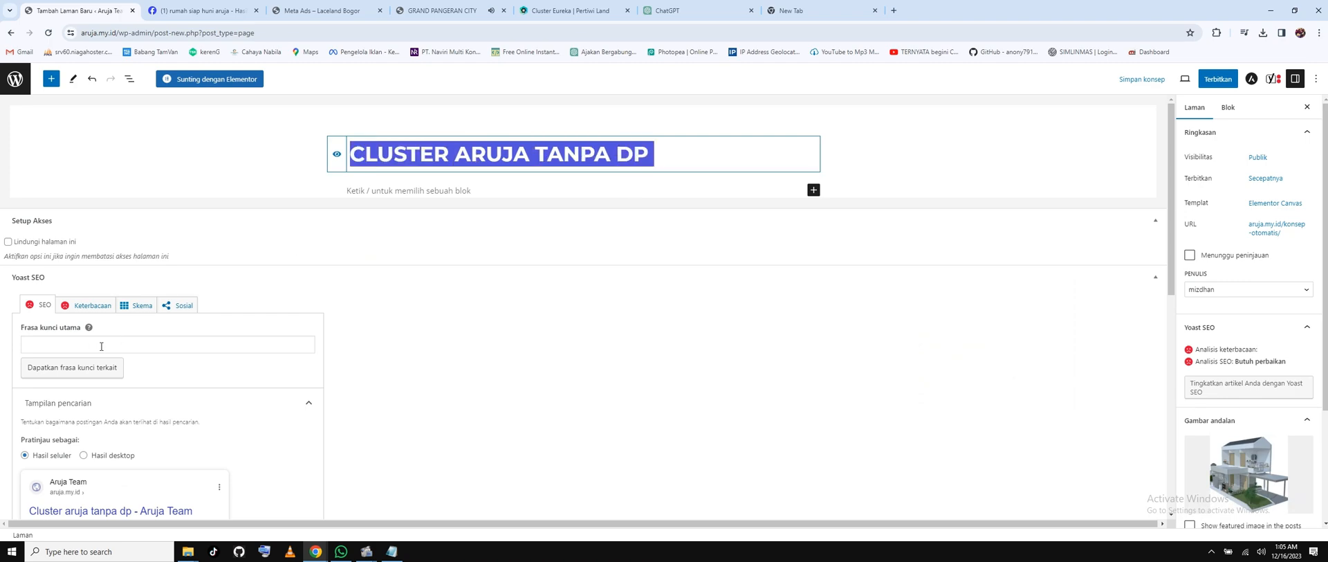
click(104, 344)
key(ctrl+v)
scroll(103, 349, down, 1)
scroll(102, 349, down, 5)
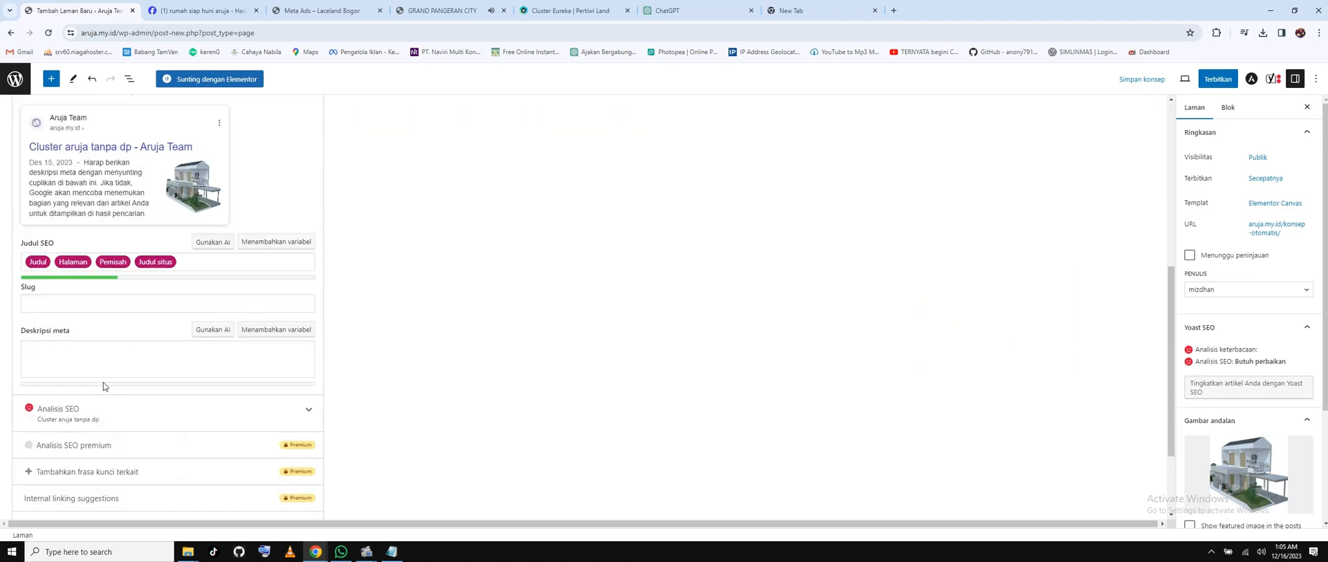
click(101, 353)
key(ctrl+v)
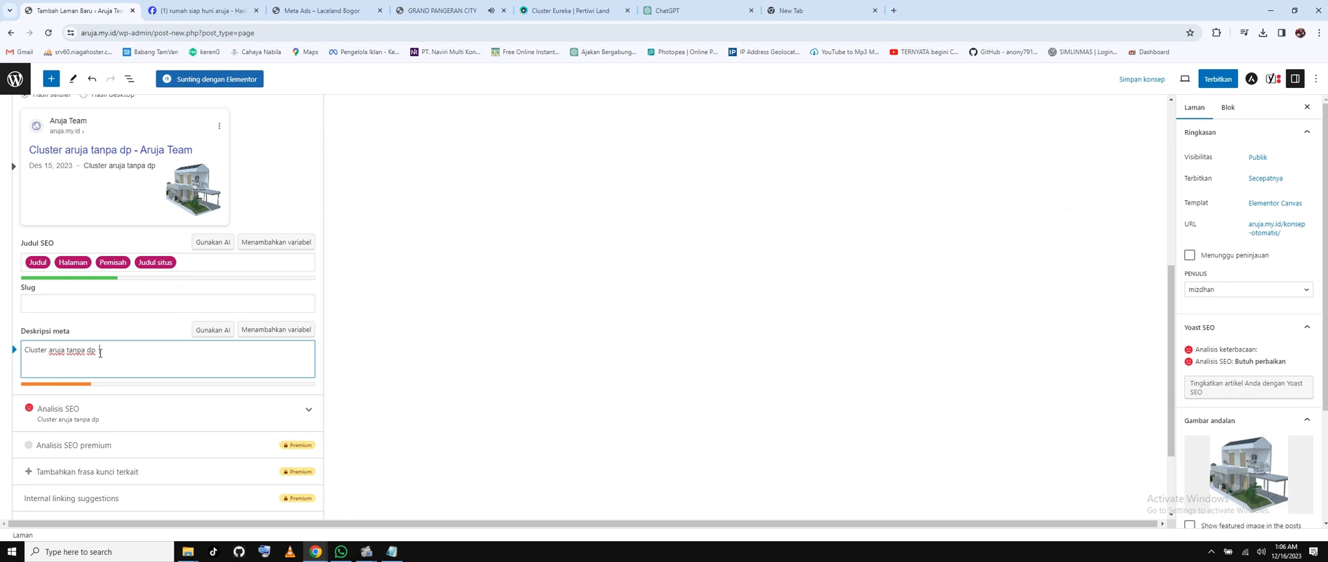
text(Segera dapatkan)
Publish the 'CLUSTER ARUJA TANPA DP' page.
scroll(404, 347, up, 5)
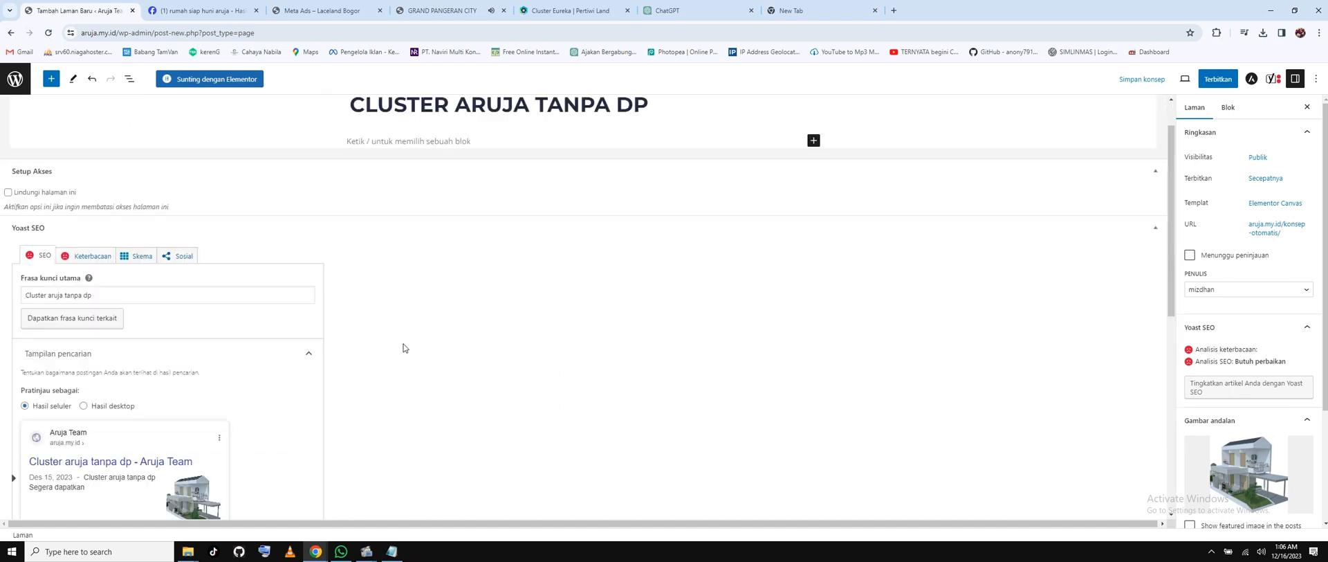
scroll(404, 347, up, 1)
click(1217, 79)
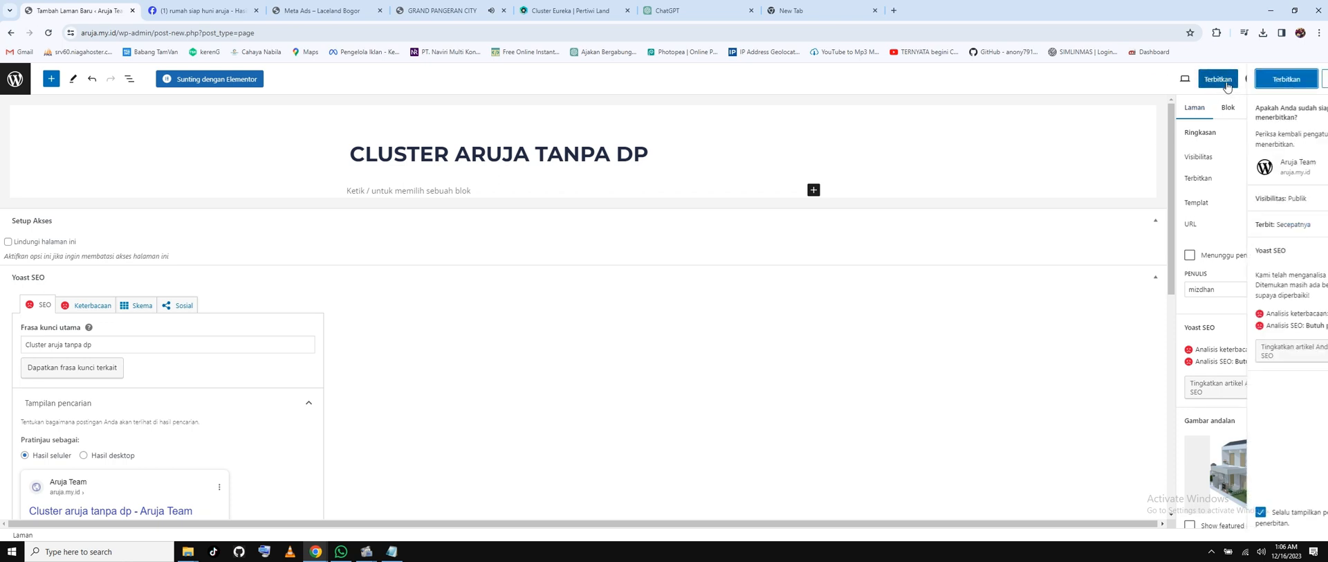
click(1227, 81)
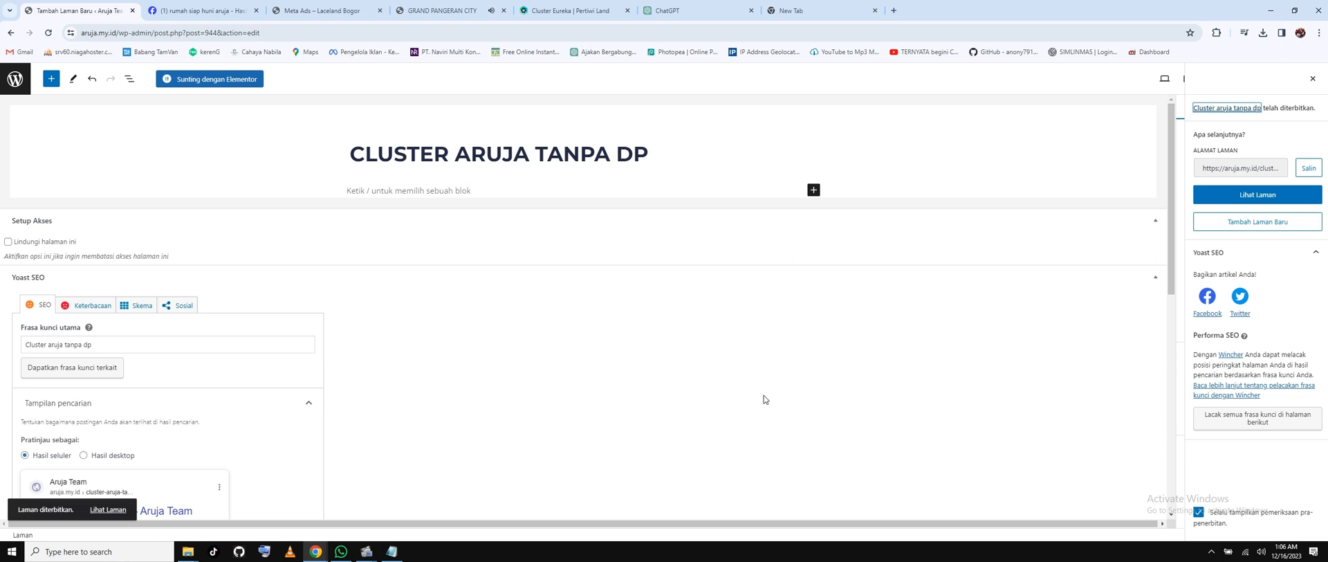
Open the page in Elementor and browse the template library's import and save views.
click(208, 85)
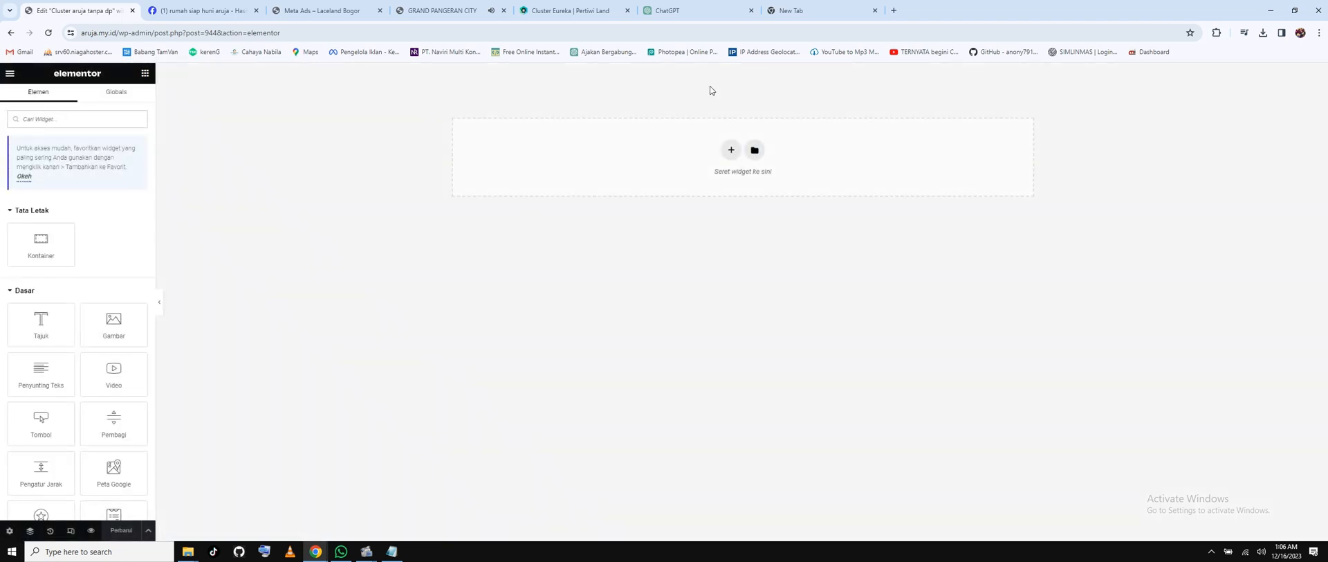
click(754, 151)
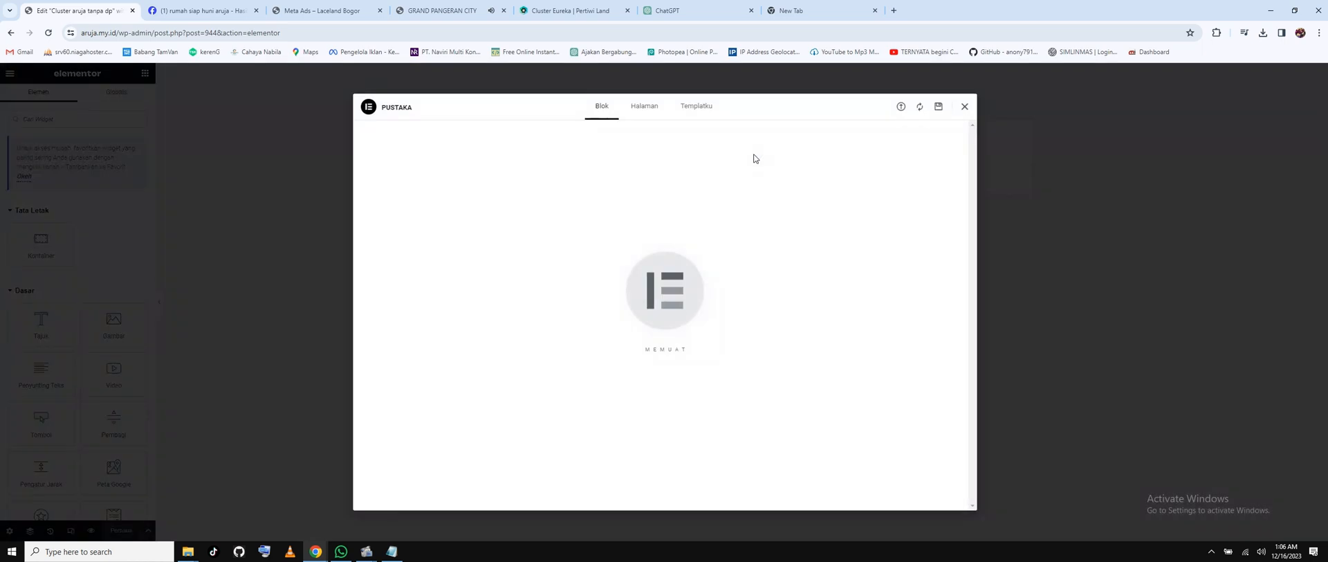
click(901, 107)
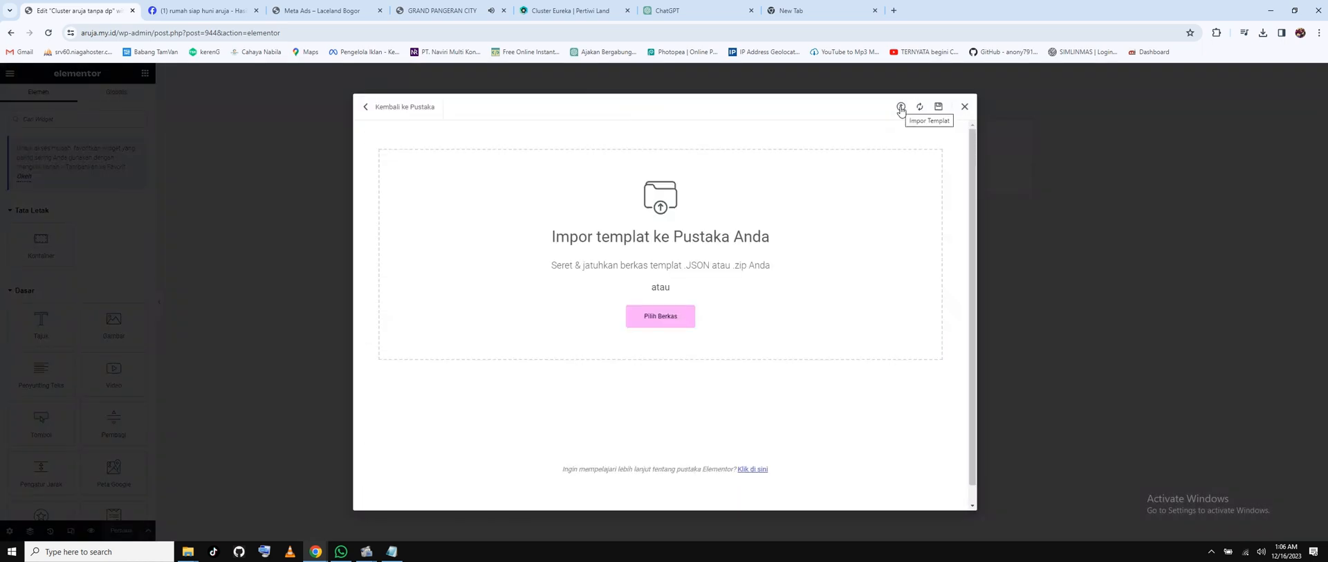
click(938, 108)
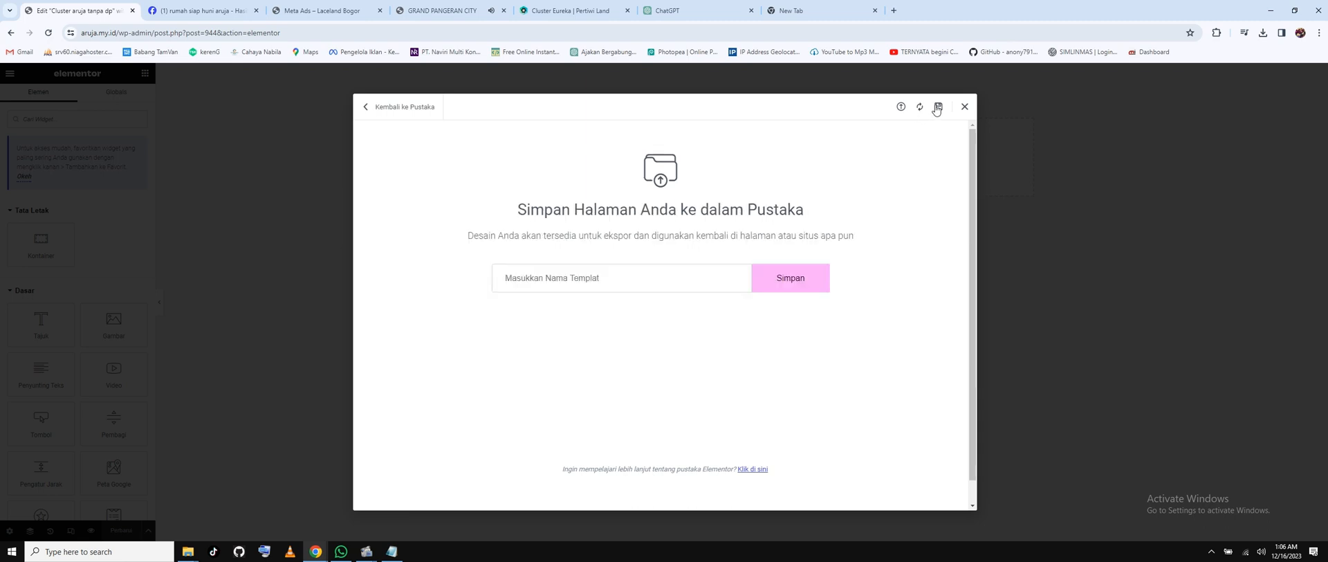
click(901, 107)
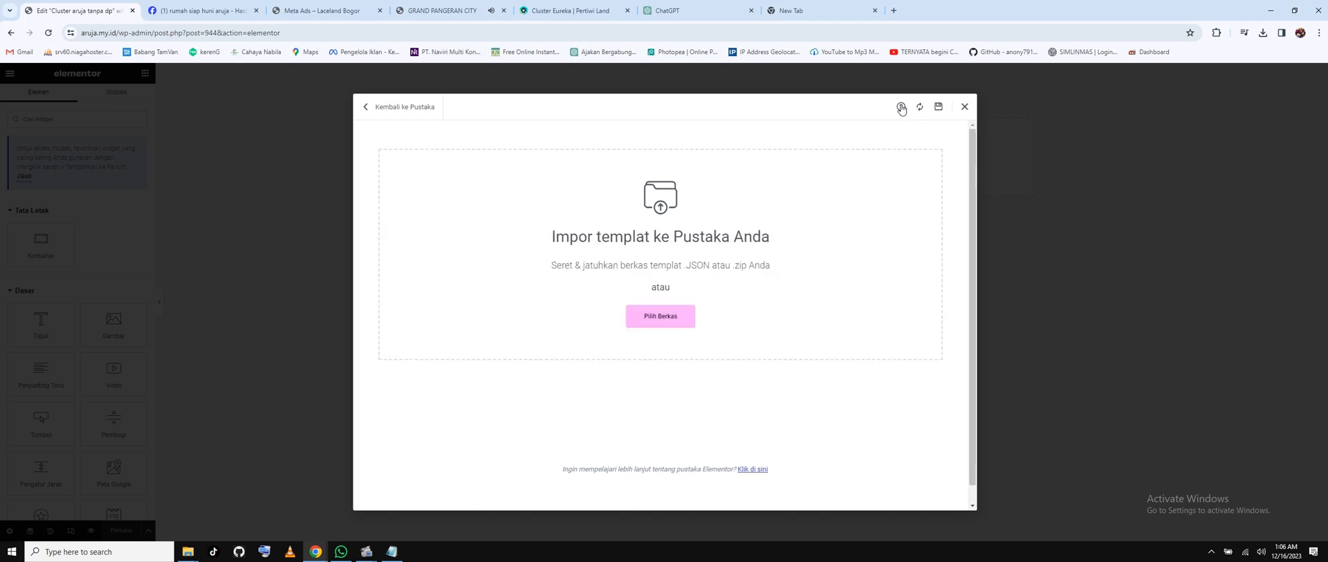
click(964, 107)
Insert the saved Template Property template from My Templates, then bring WhatsApp forward.
click(754, 146)
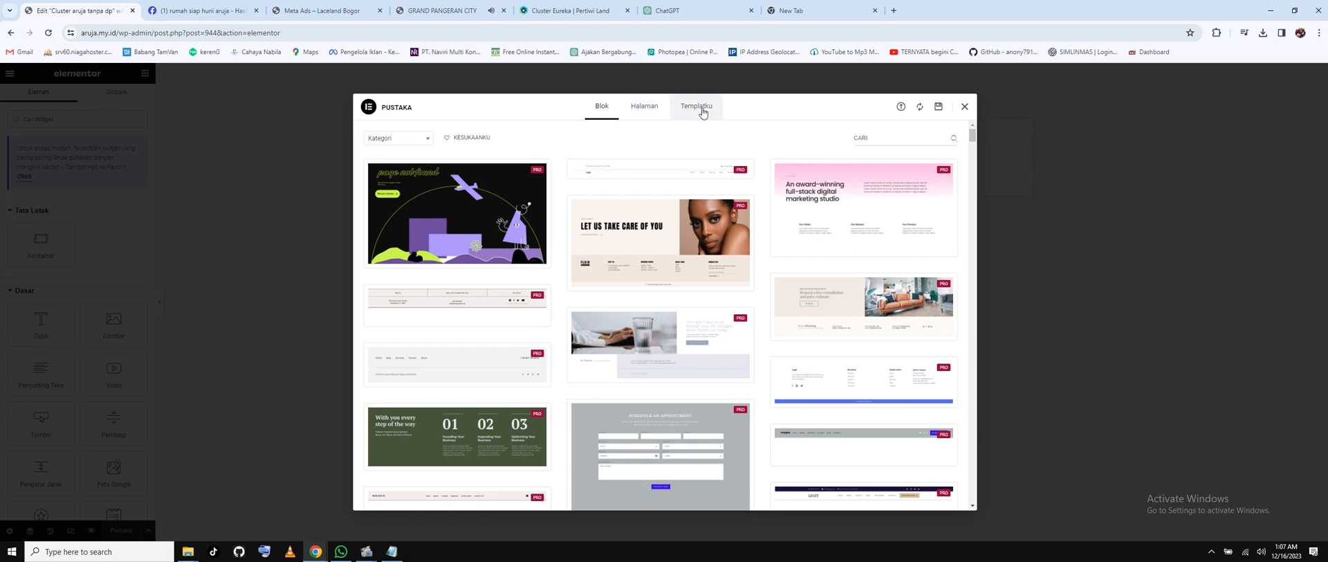
click(702, 113)
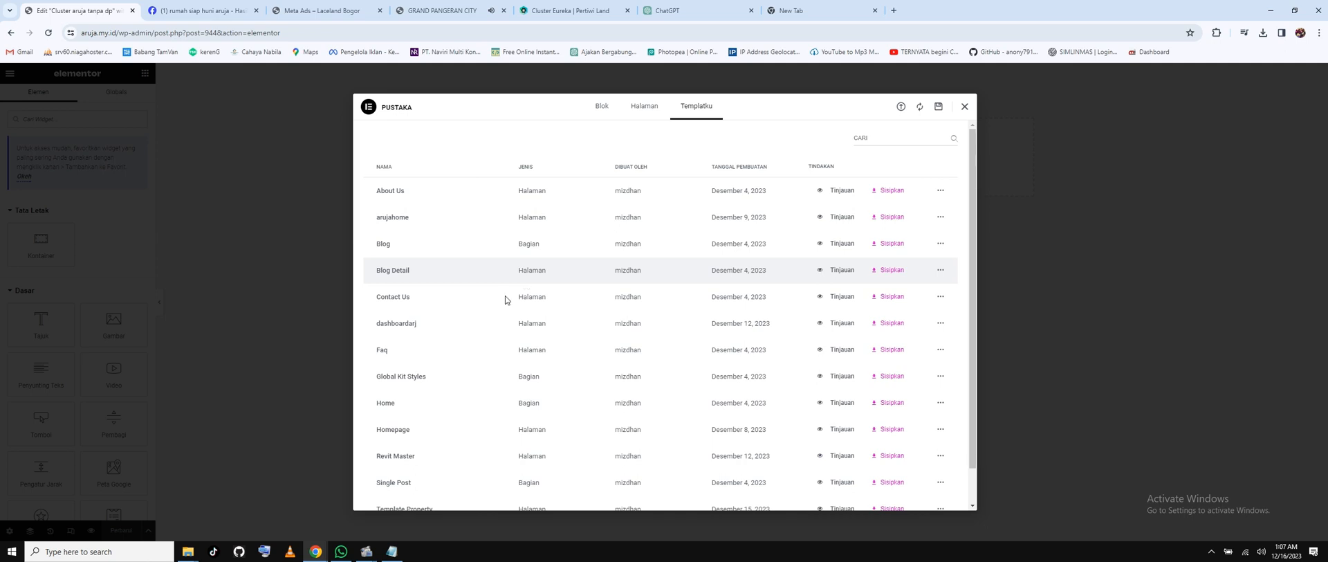
scroll(505, 300, down, 1)
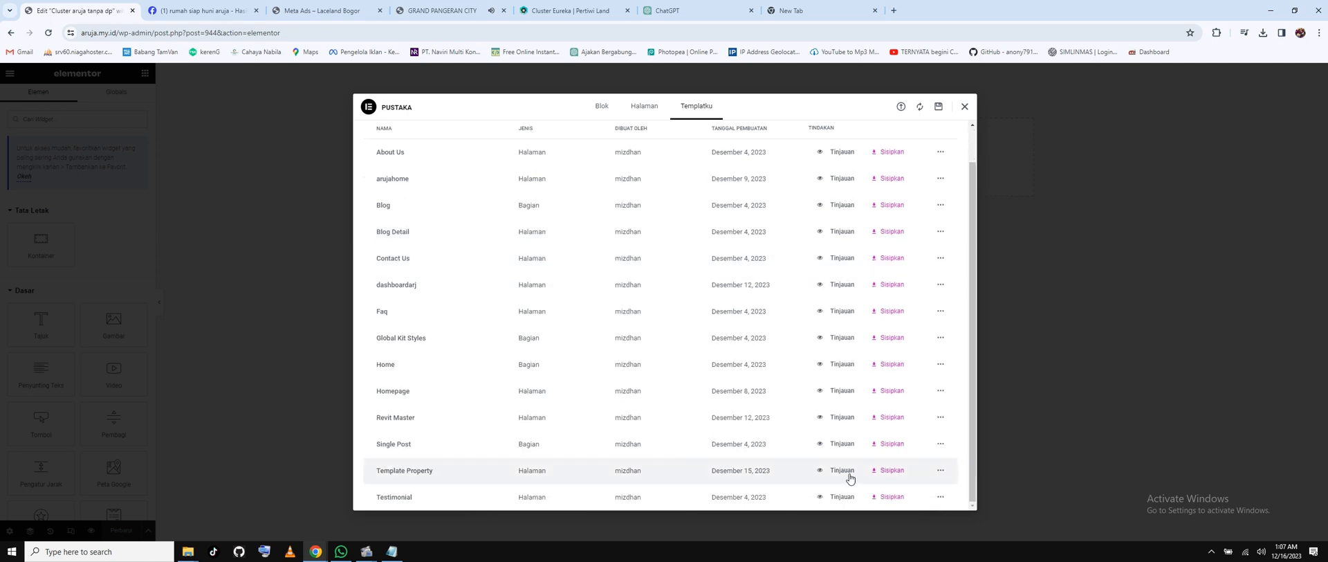
click(890, 471)
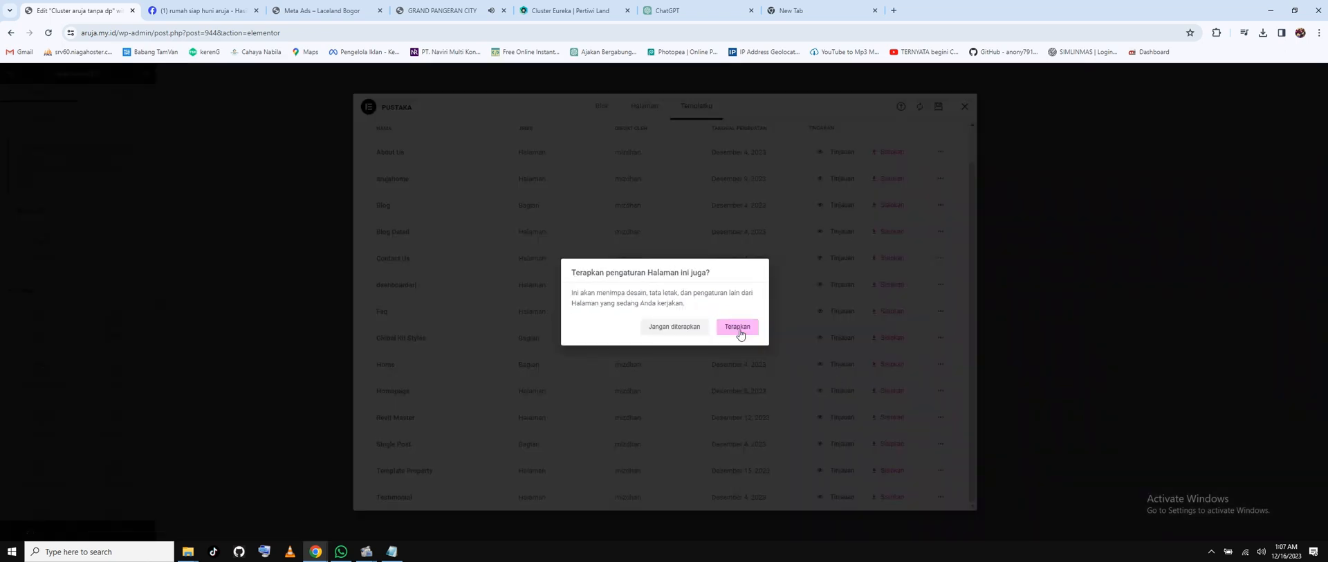
click(643, 331)
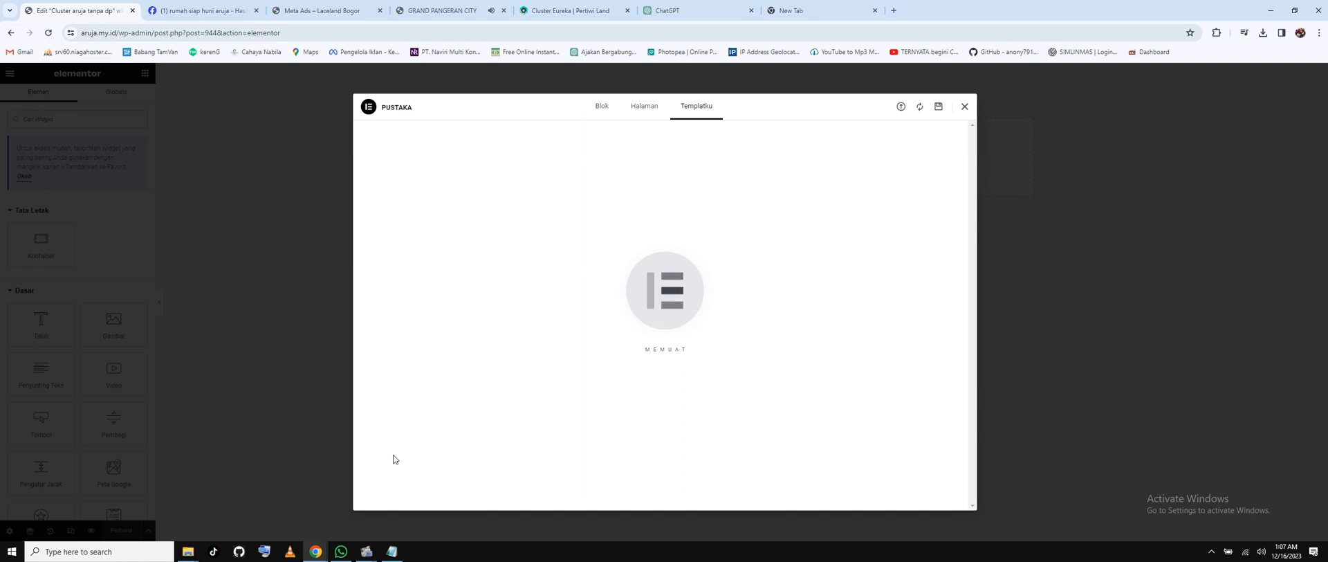
click(340, 551)
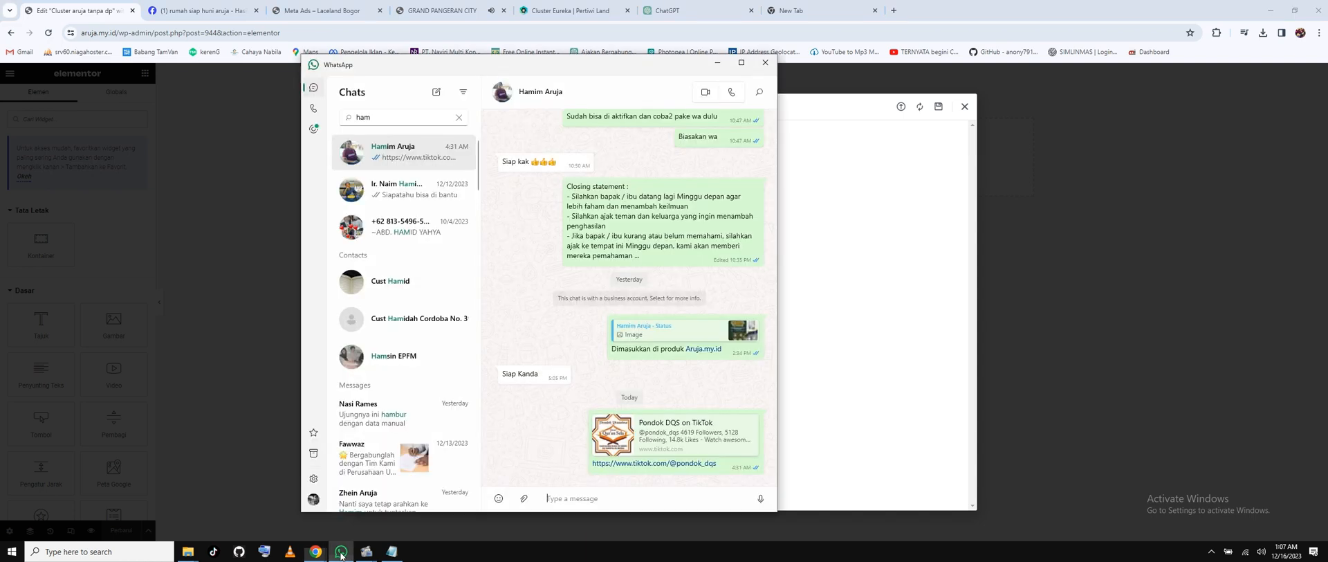
Copy the contact's phone number from their WhatsApp profile and minimize WhatsApp.
click(562, 90)
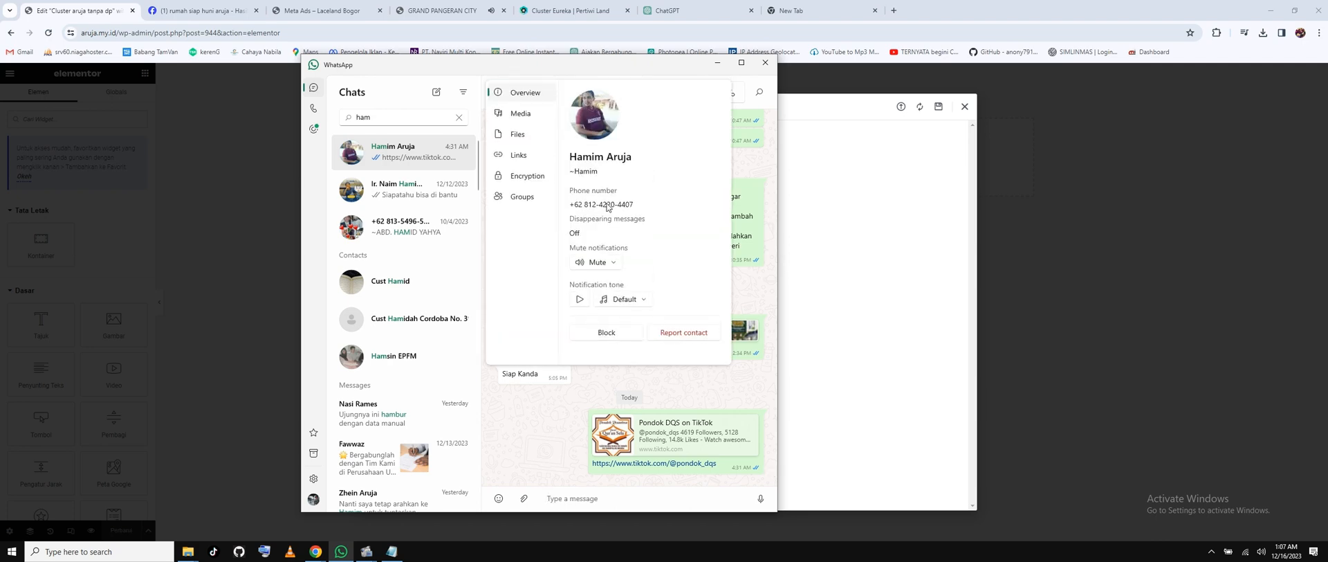
double_click(607, 204)
triple_click(607, 205)
key(ctrl+c)
right_click(624, 209)
click(635, 212)
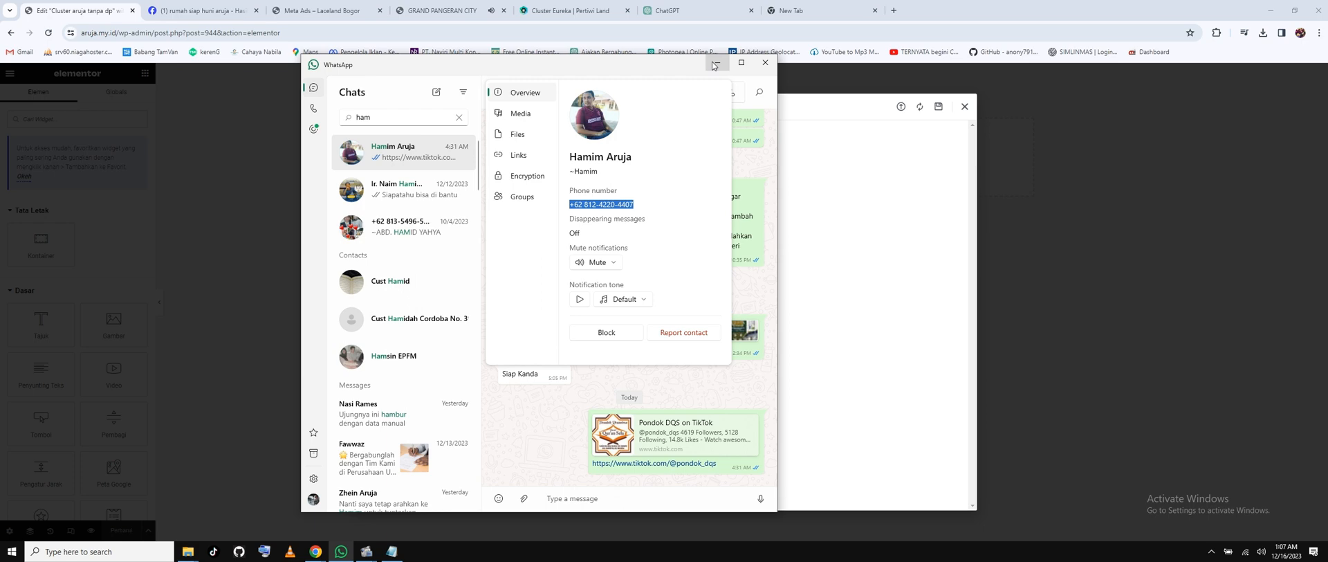
click(714, 65)
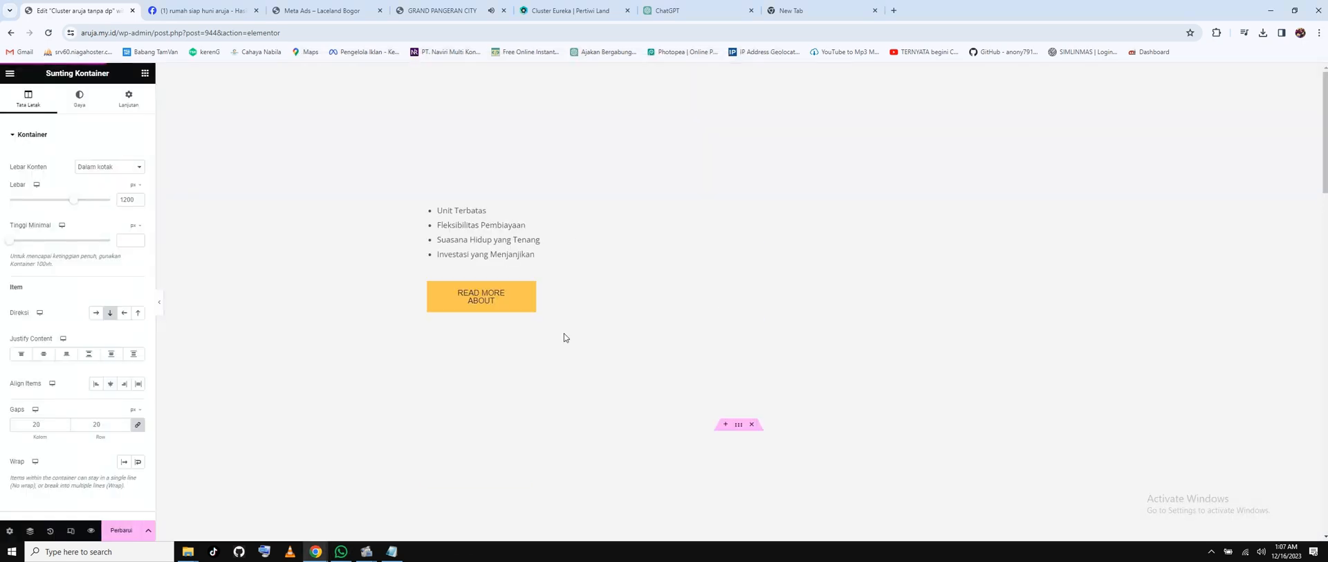
Paste the copied phone number onto a blank line in the Notepad notes.
click(391, 551)
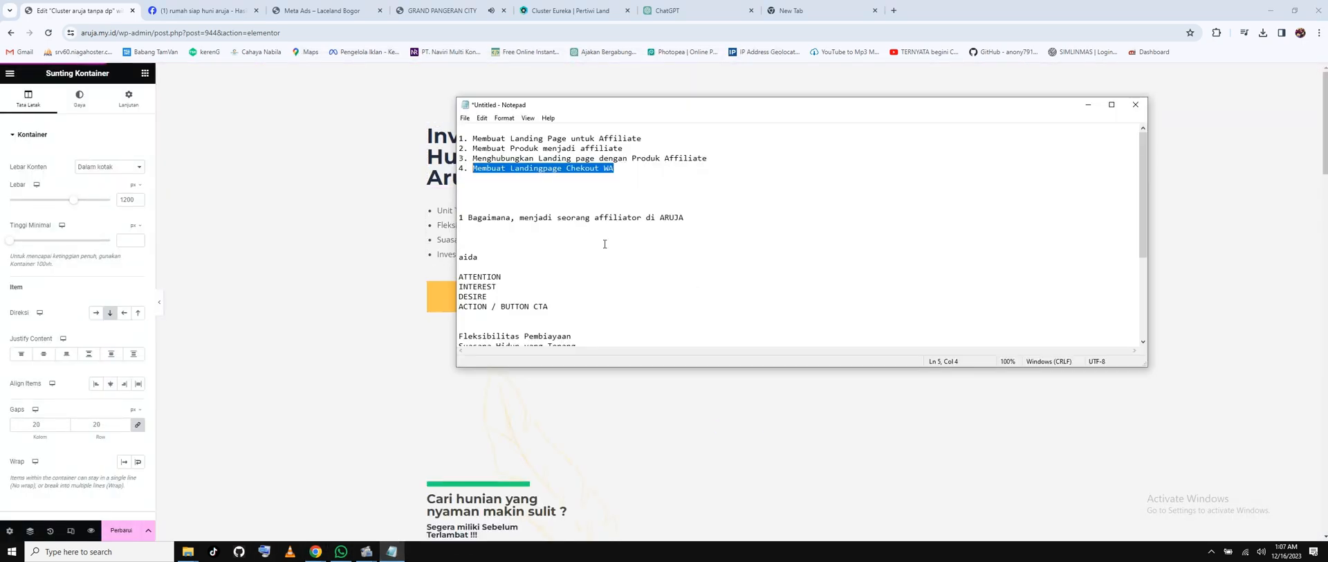
click(529, 205)
right_click(528, 196)
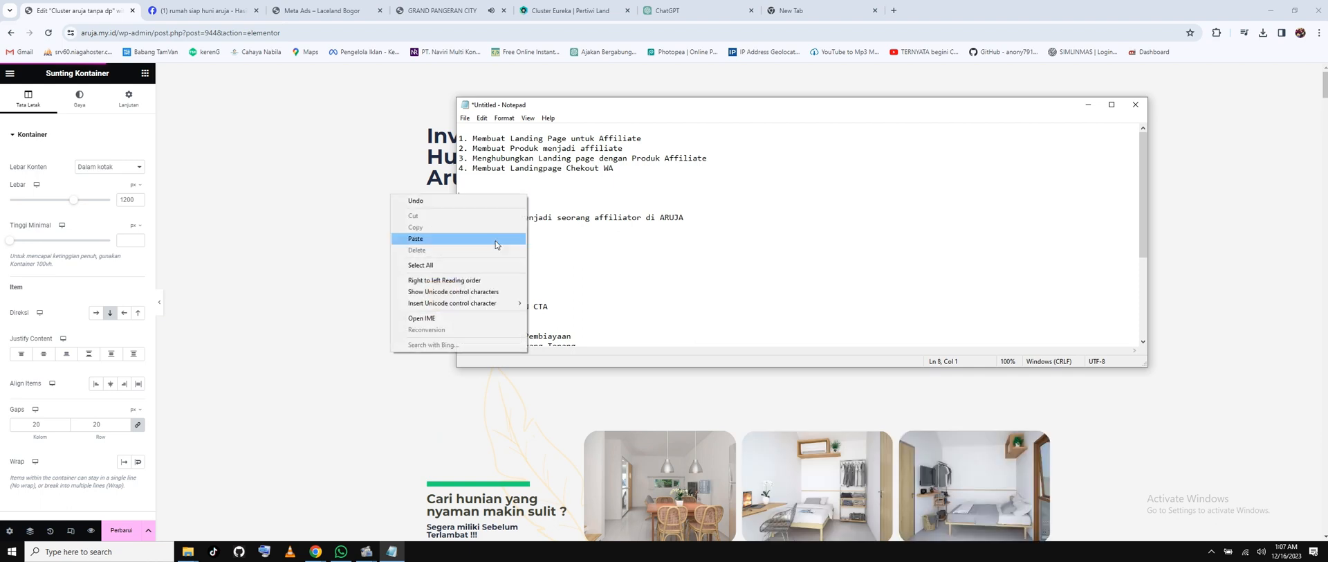
click(496, 239)
Switch back to Chrome and go to the empty new tab's address bar.
key(alt+Tab)
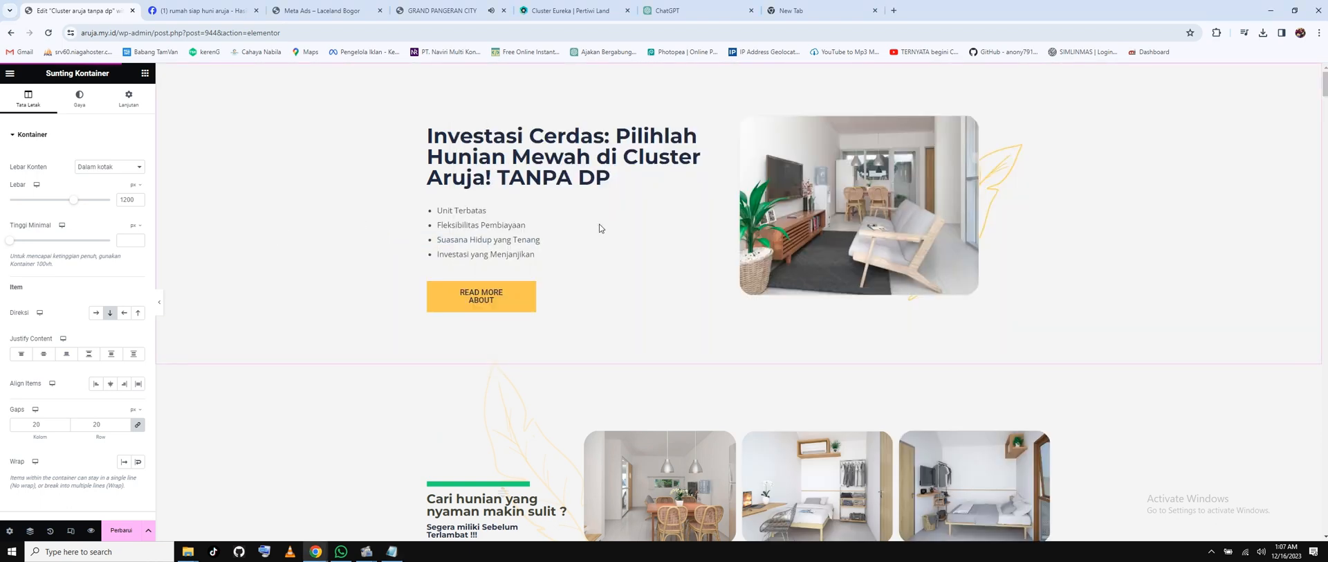
click(512, 294)
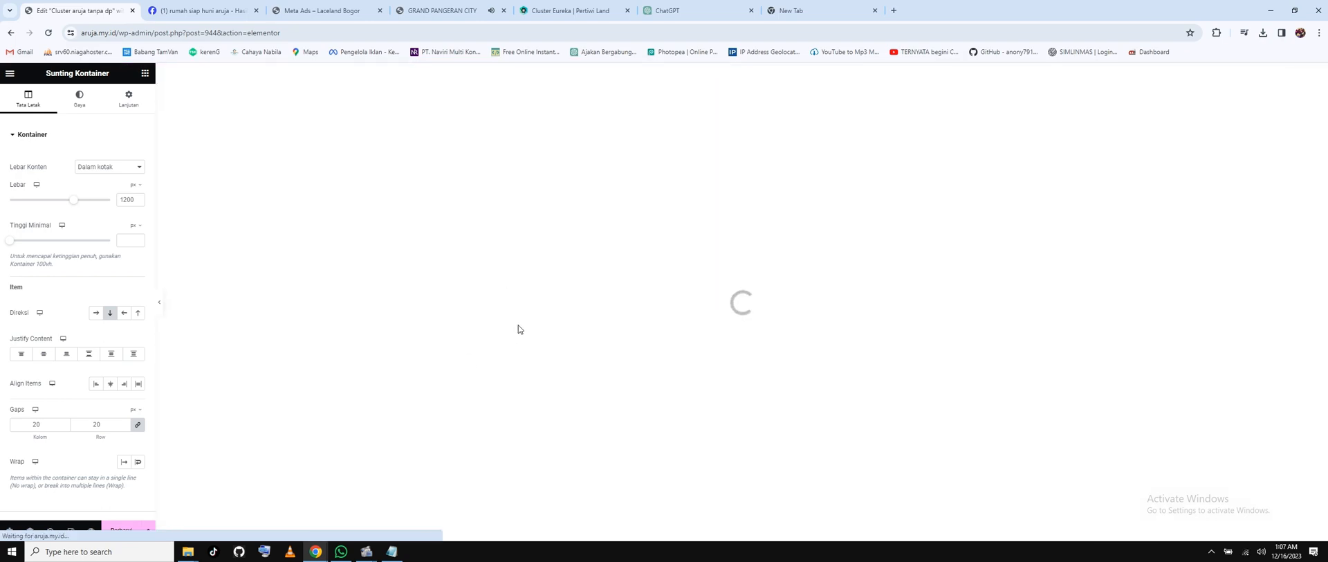
click(796, 15)
click(796, 37)
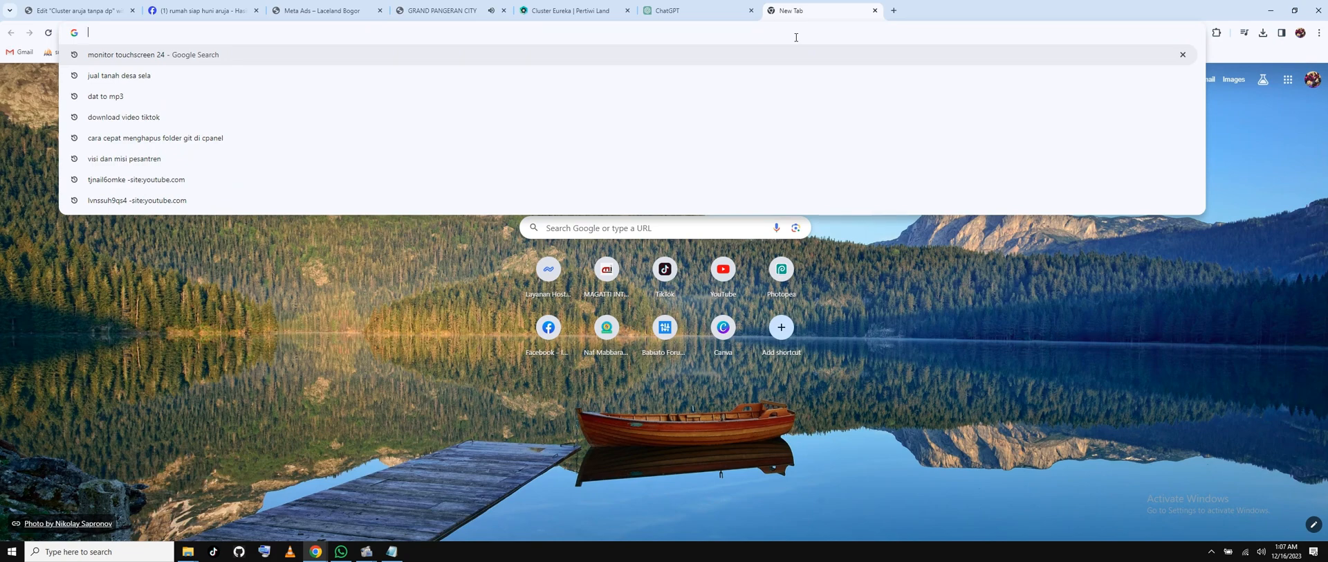
Google 'short link buku warung' and open BukuWarung's 'Buat Link WhatsApp Langsung ke Chat' page.
text(short)
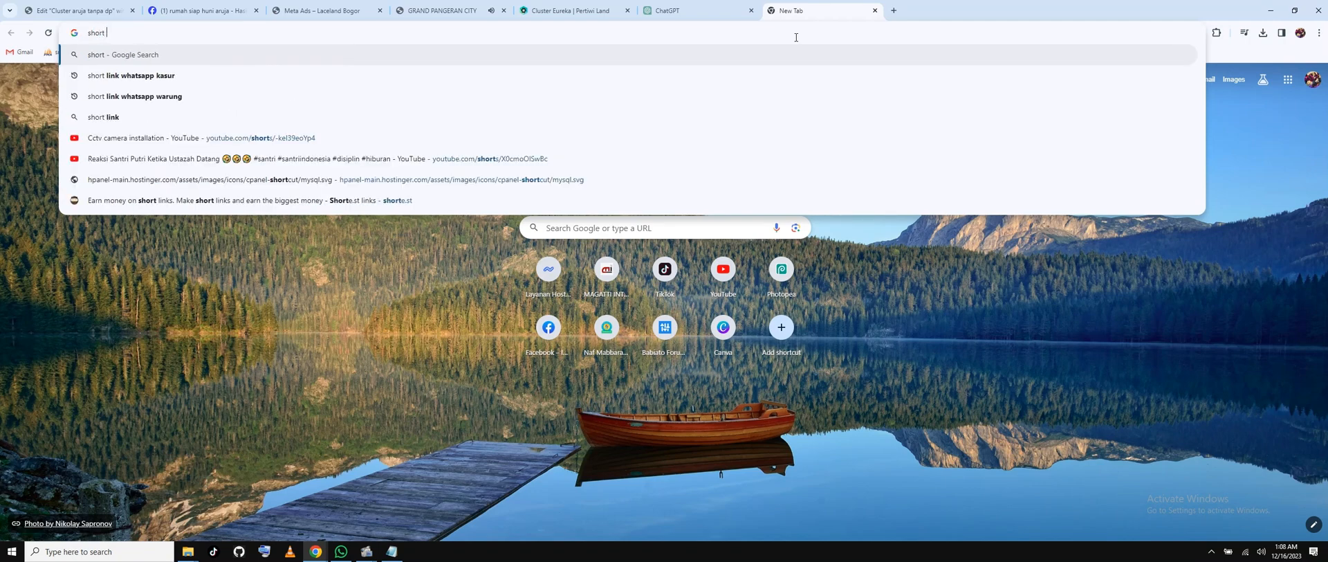
text( link b)
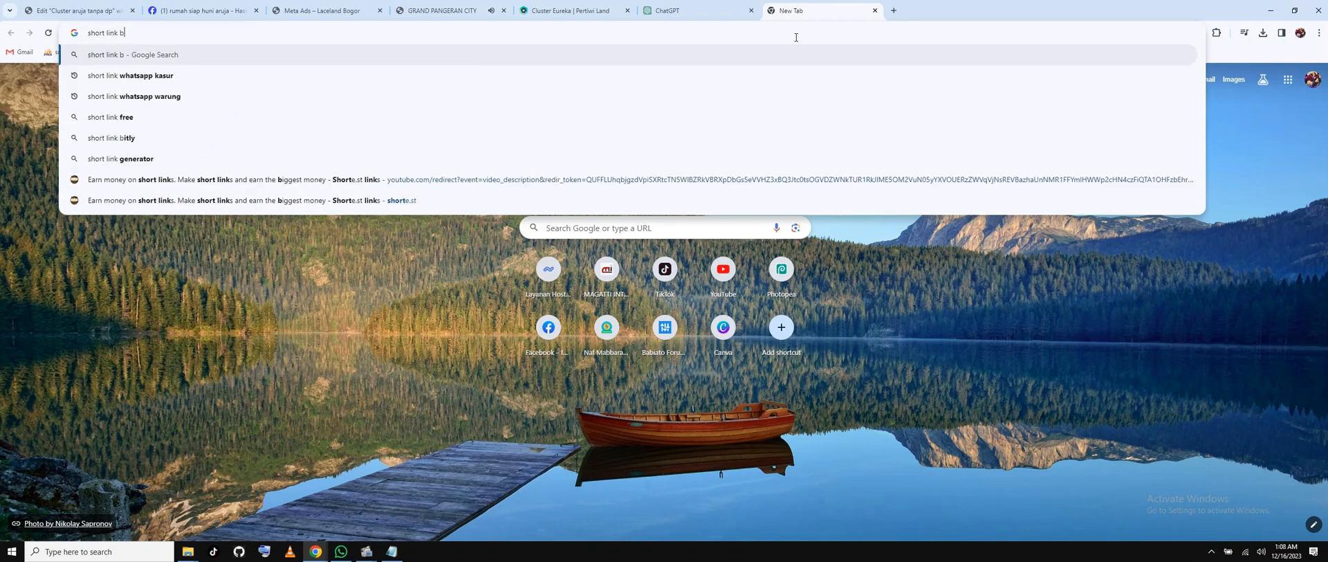
text(uku warung)
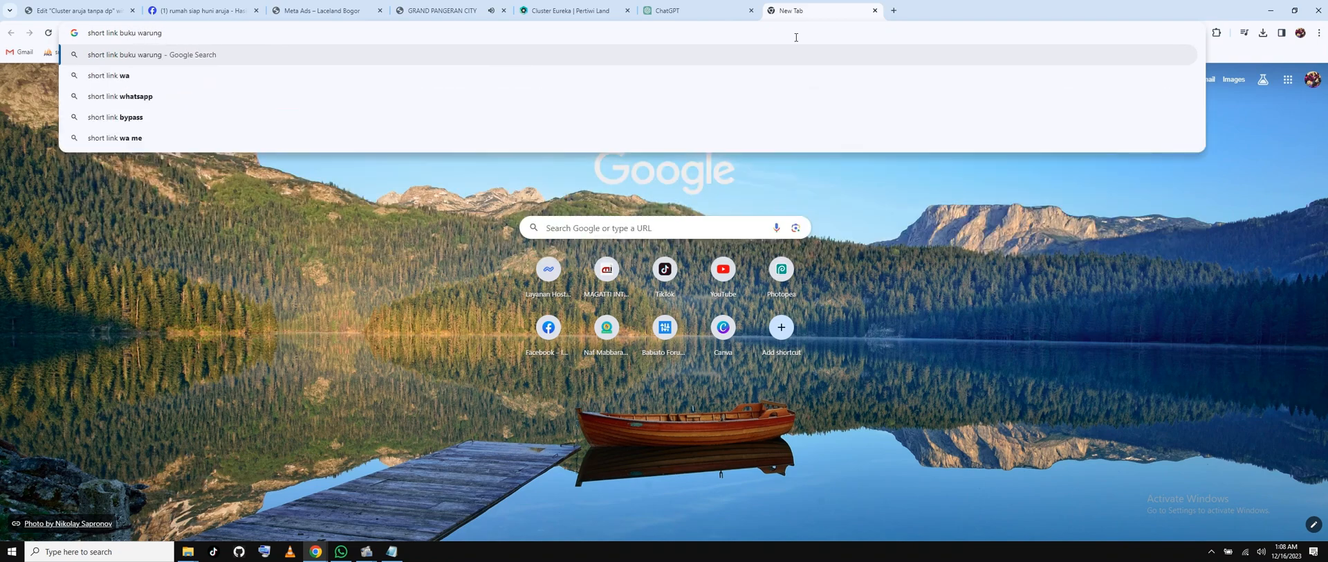
key(Return)
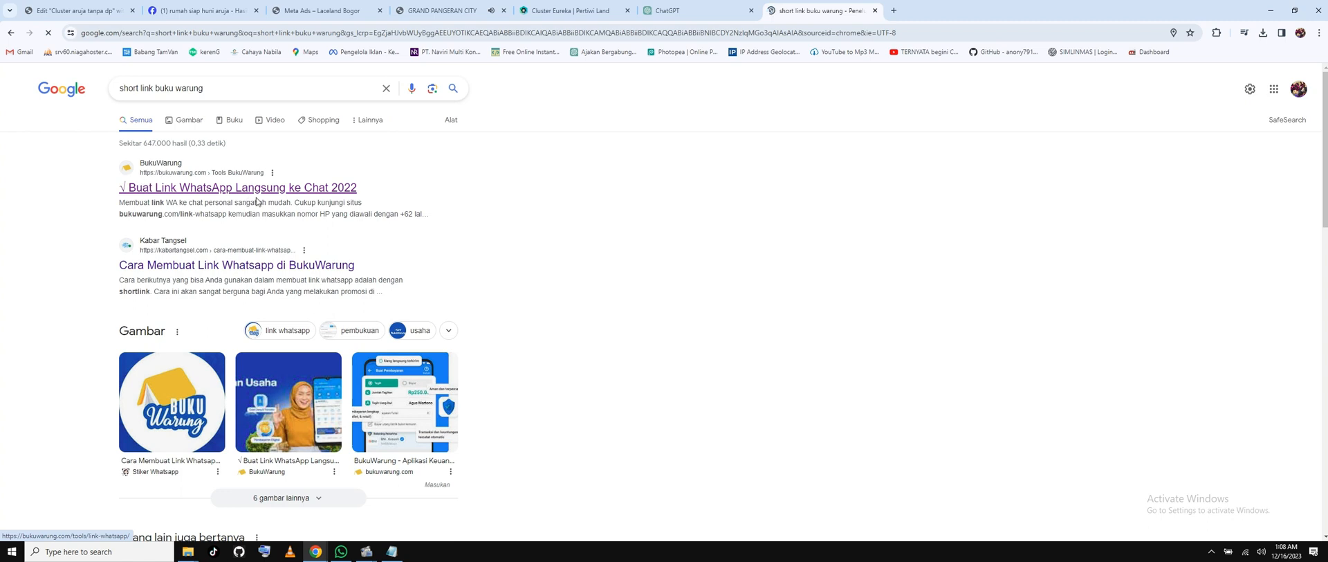
click(332, 194)
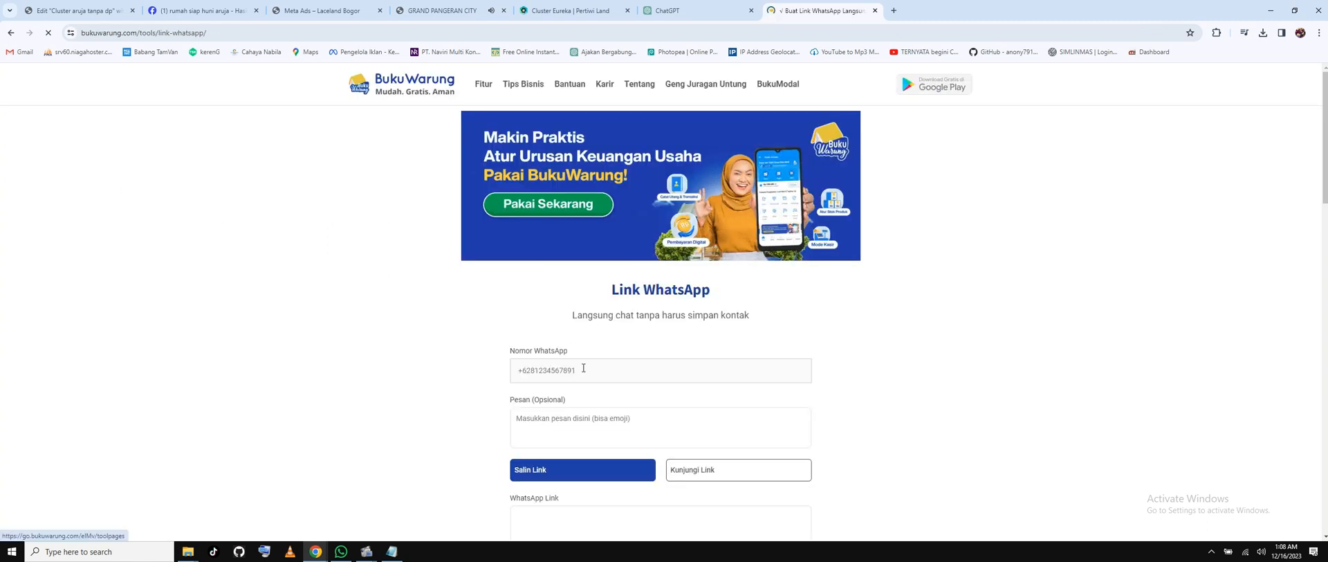
Enter the sales WhatsApp number in Nomor WhatsApp without spaces or hyphens.
click(524, 370)
key(ctrl+v)
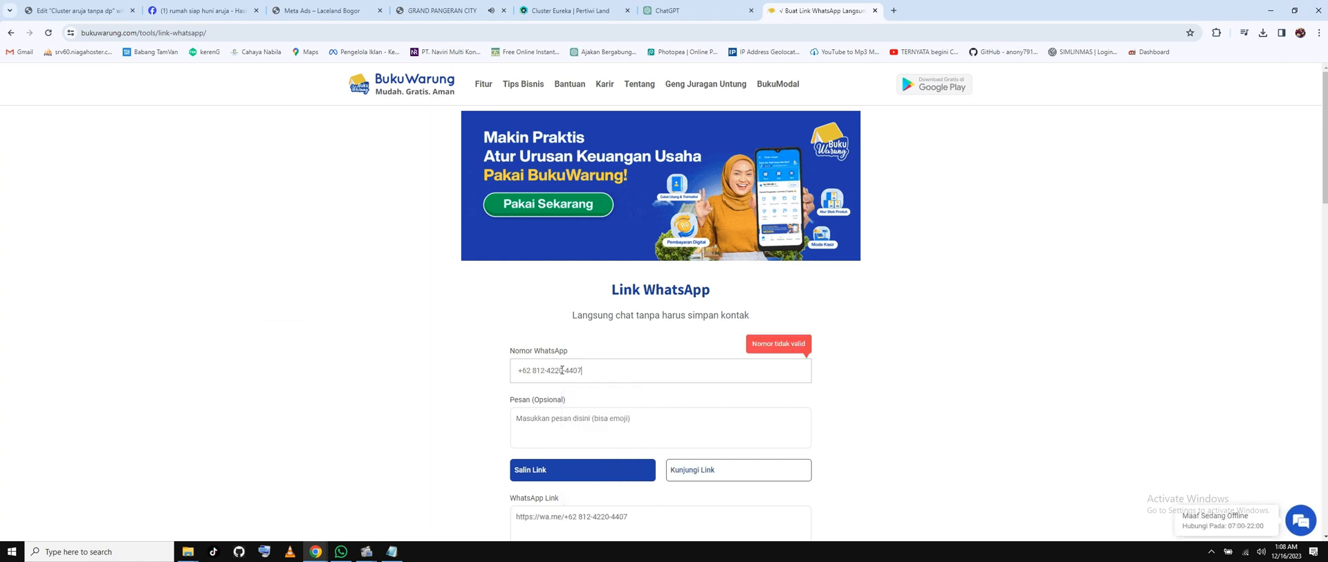
click(533, 374)
key(BackSpace)
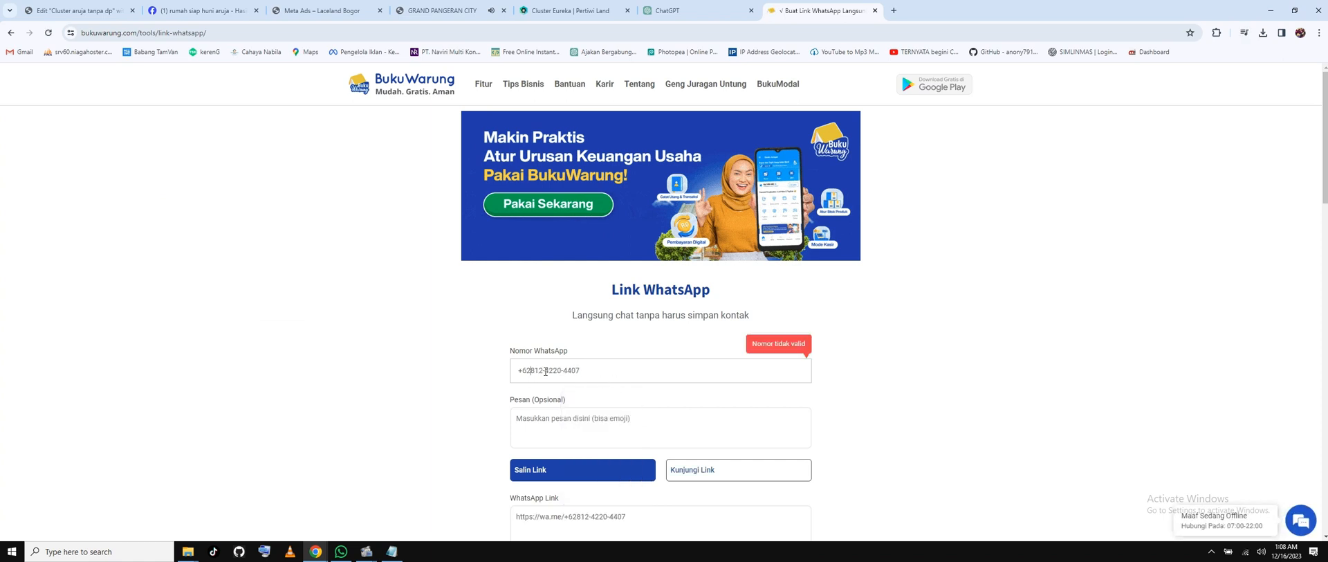
key(BackSpace)
click(561, 372)
key(Delete)
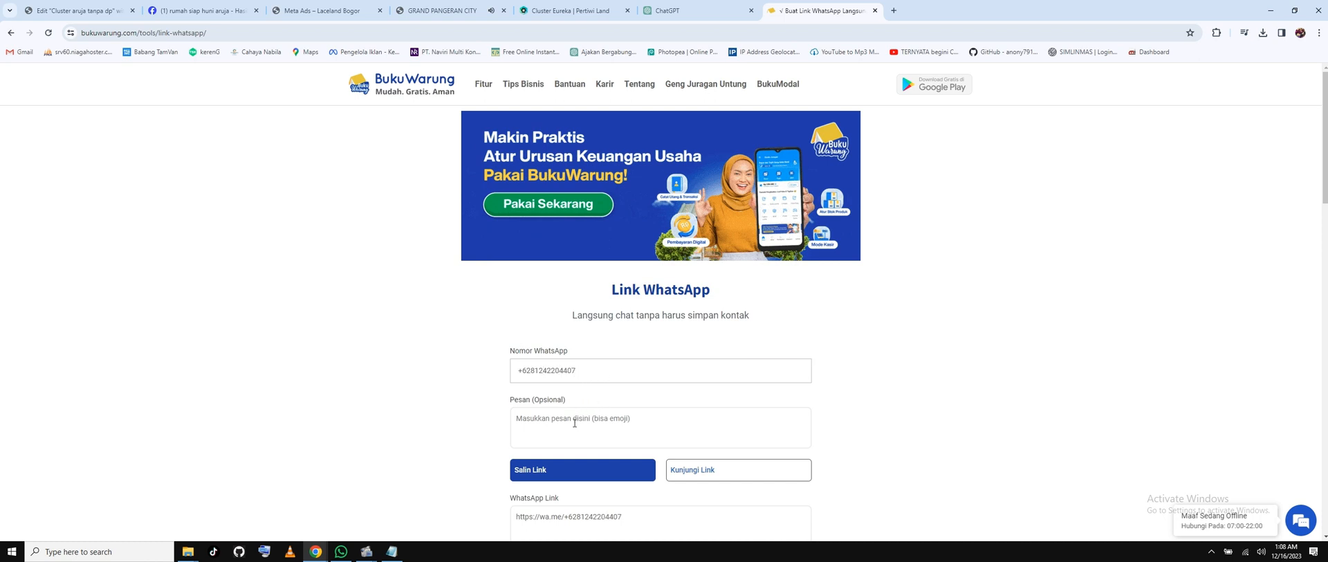
Write the message 'Bismillah, Mohon Informasinya tentang Cluster Aruja yang DP Rp. 0 … Terimakasih'.
click(579, 422)
text(Bi)
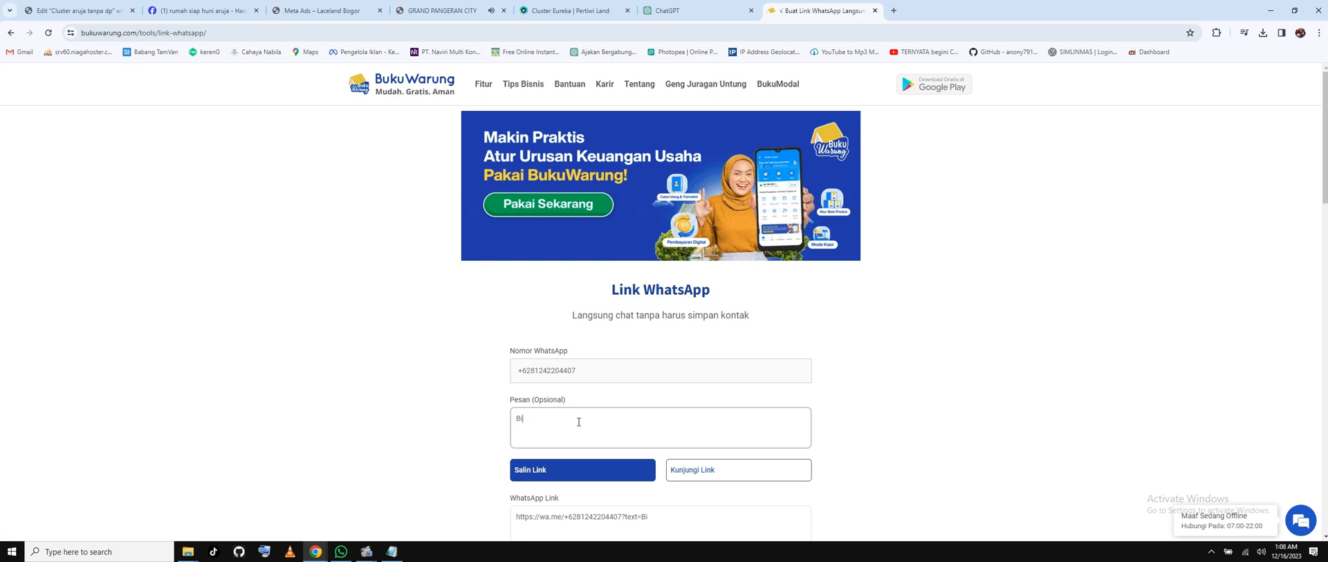
text(smillah,)
key(Return)
text(Mohon Informasi)
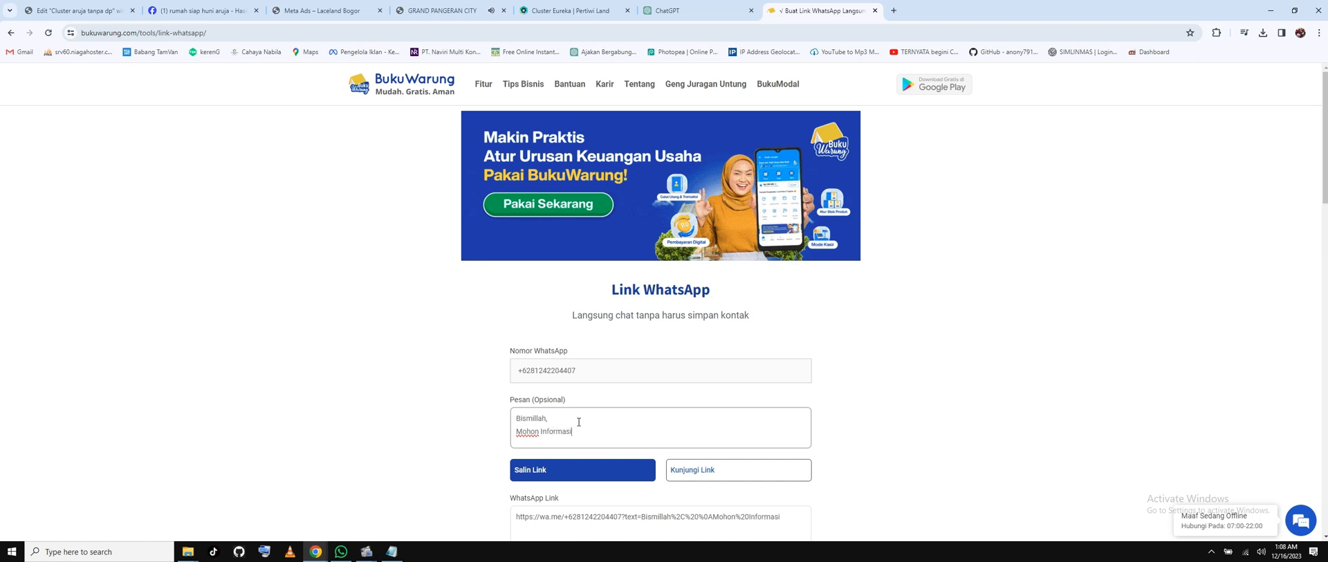
text(nya tentan)
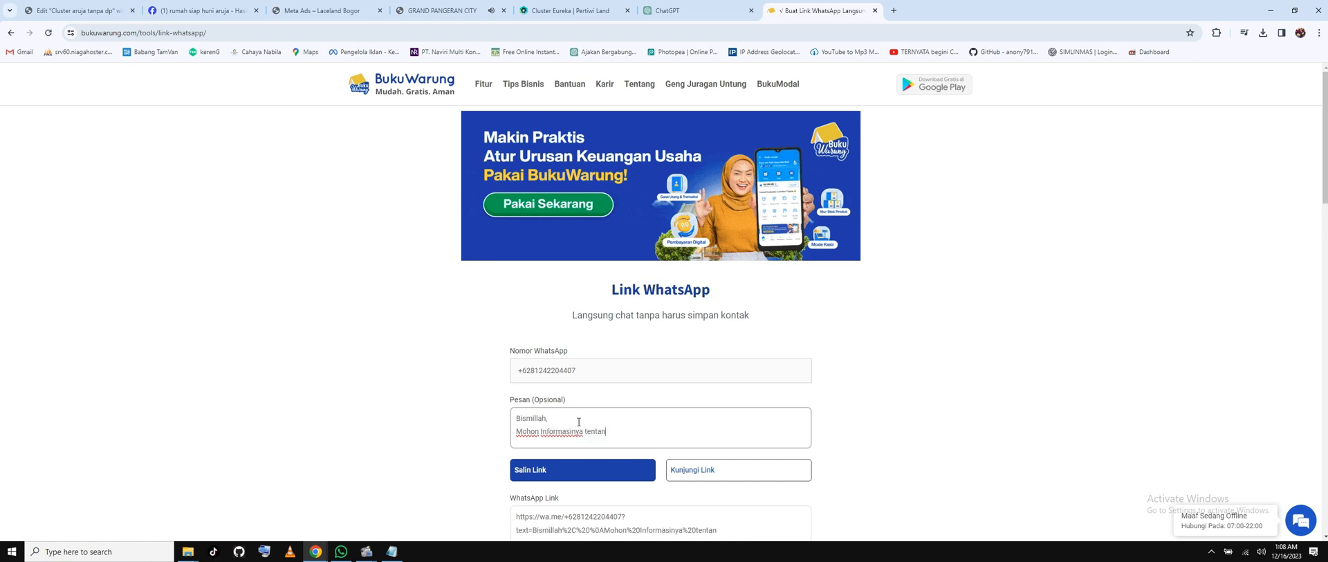
text(g Cluster Aruja ya)
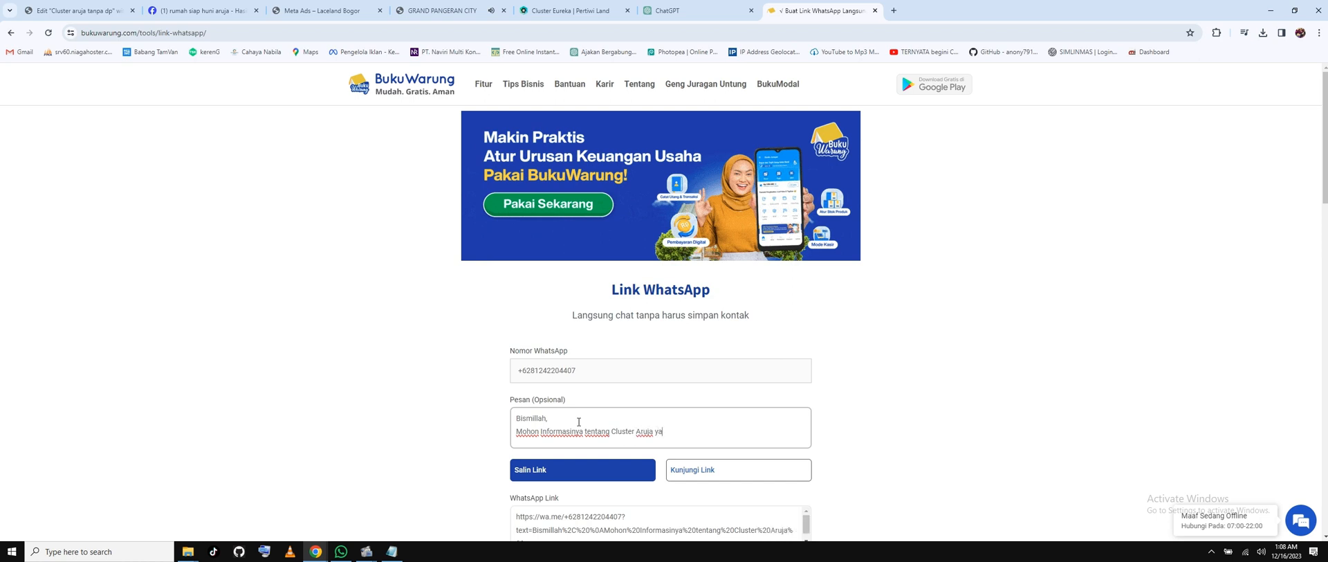
text(ng DP)
text( 0)
key(BackSpace)
text(Rp. 0)
key(Return)
key(Return)
text(Teri)
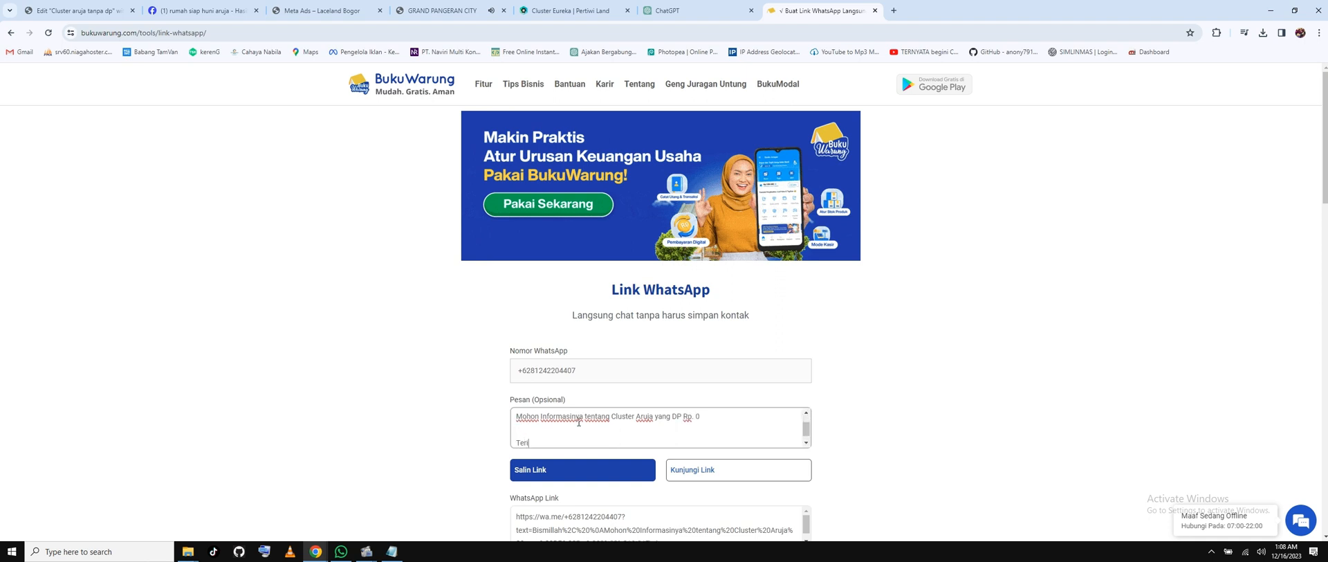
text(makasih)
key(Return)
key(Return)
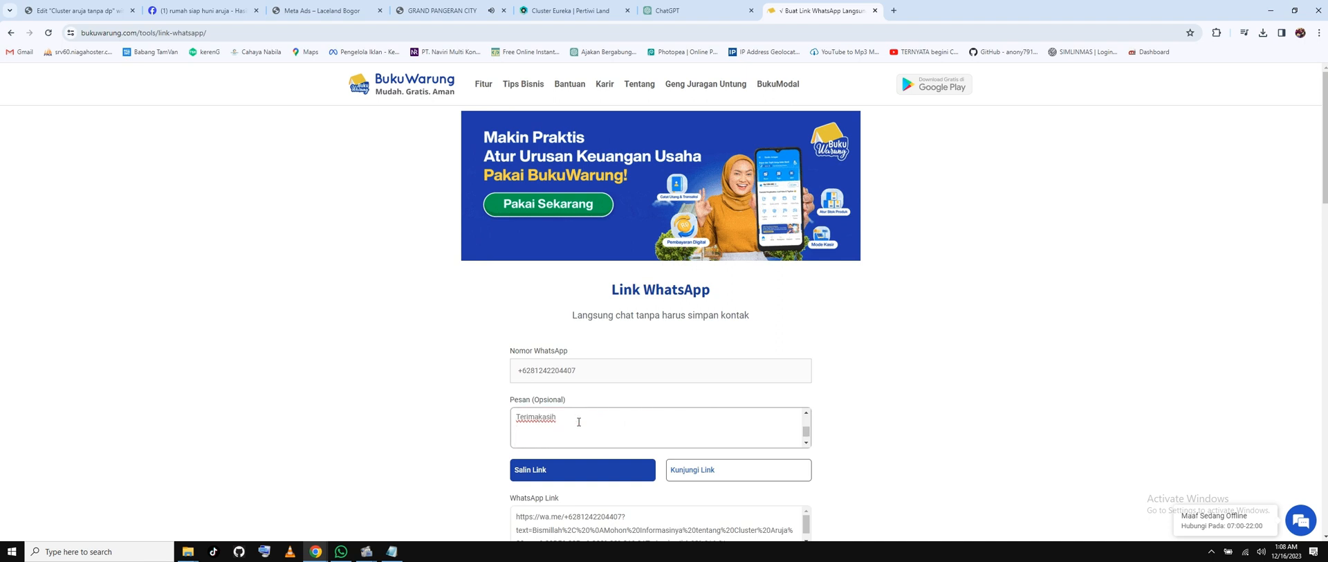
Copy the generated wa.me chat link and return to the Elementor editor.
scroll(610, 367, down, 2)
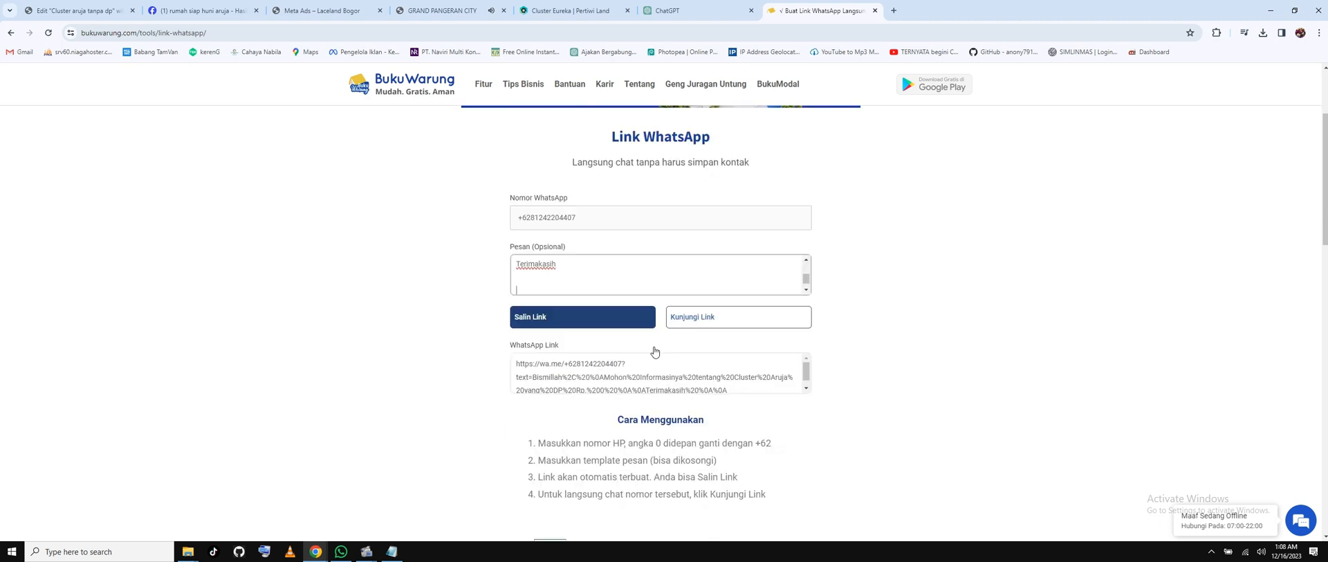
click(569, 322)
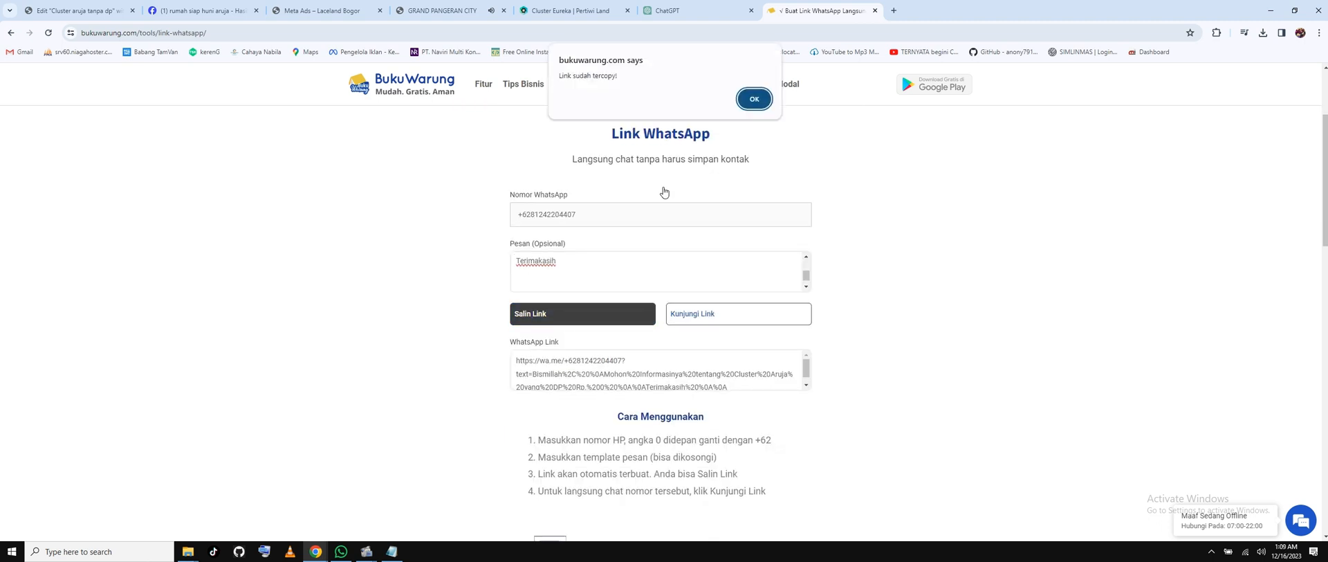
click(753, 98)
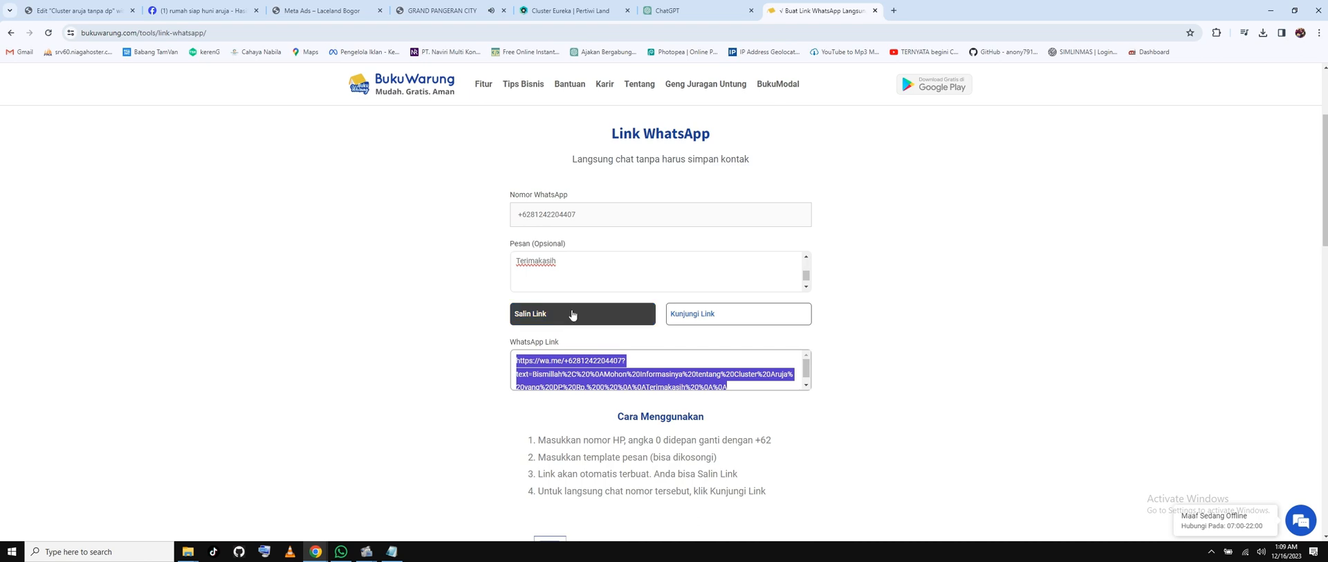
click(572, 315)
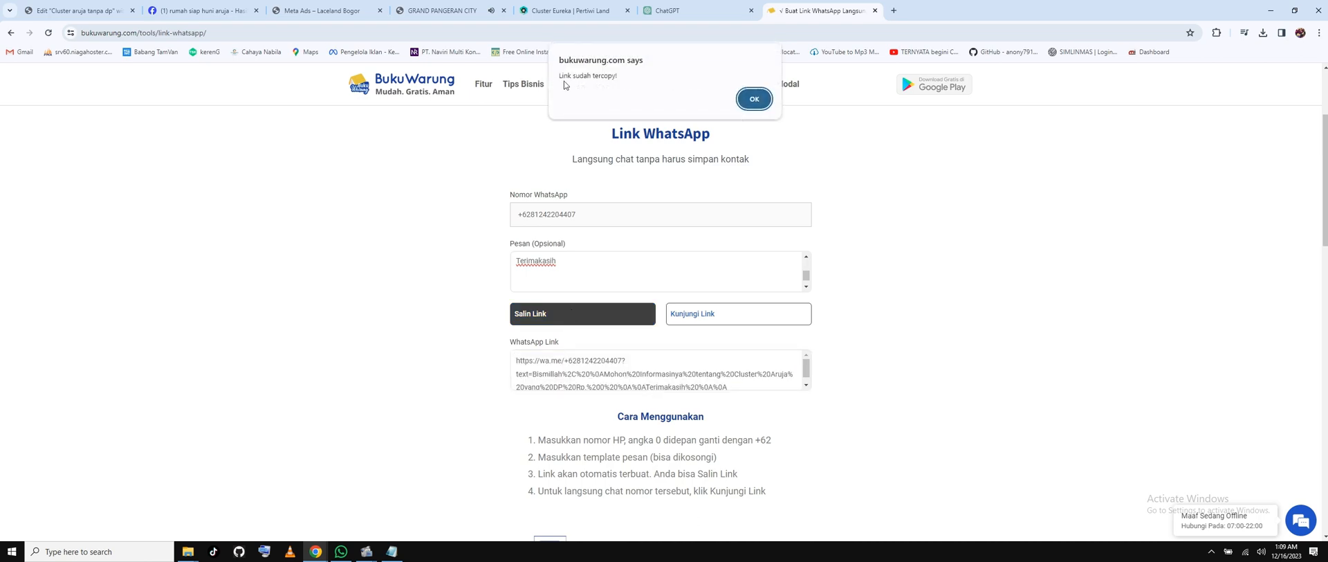
key(Return)
click(87, 12)
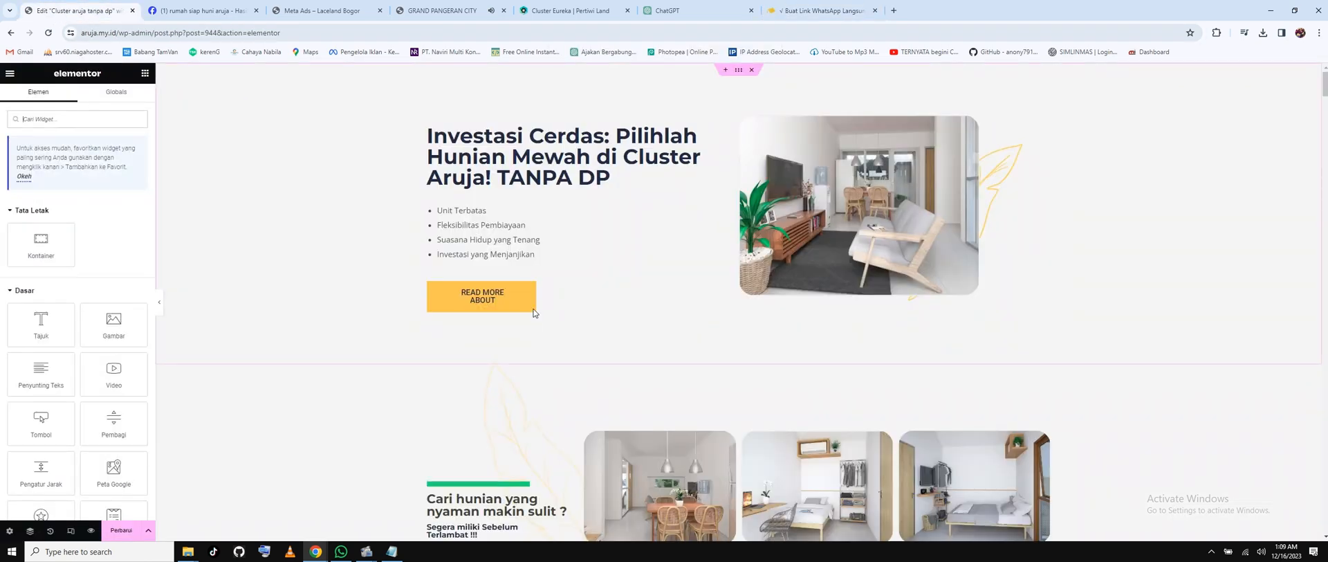
Replace the READ MORE ABOUT button's link with the WhatsApp chat link.
click(528, 294)
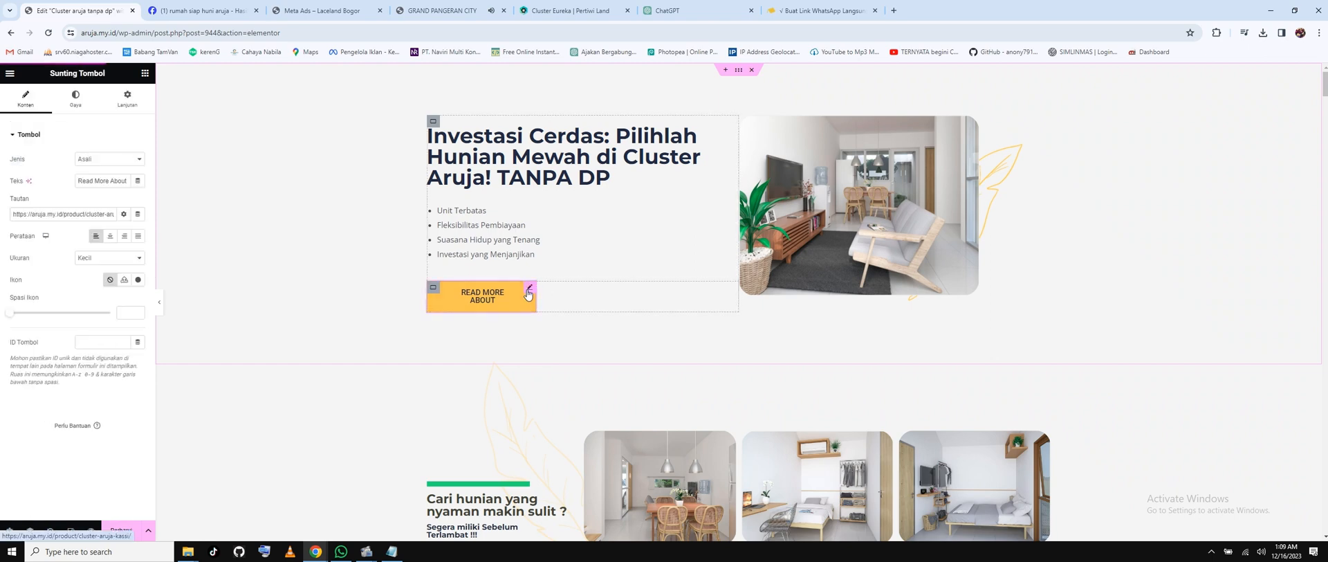
double_click(66, 216)
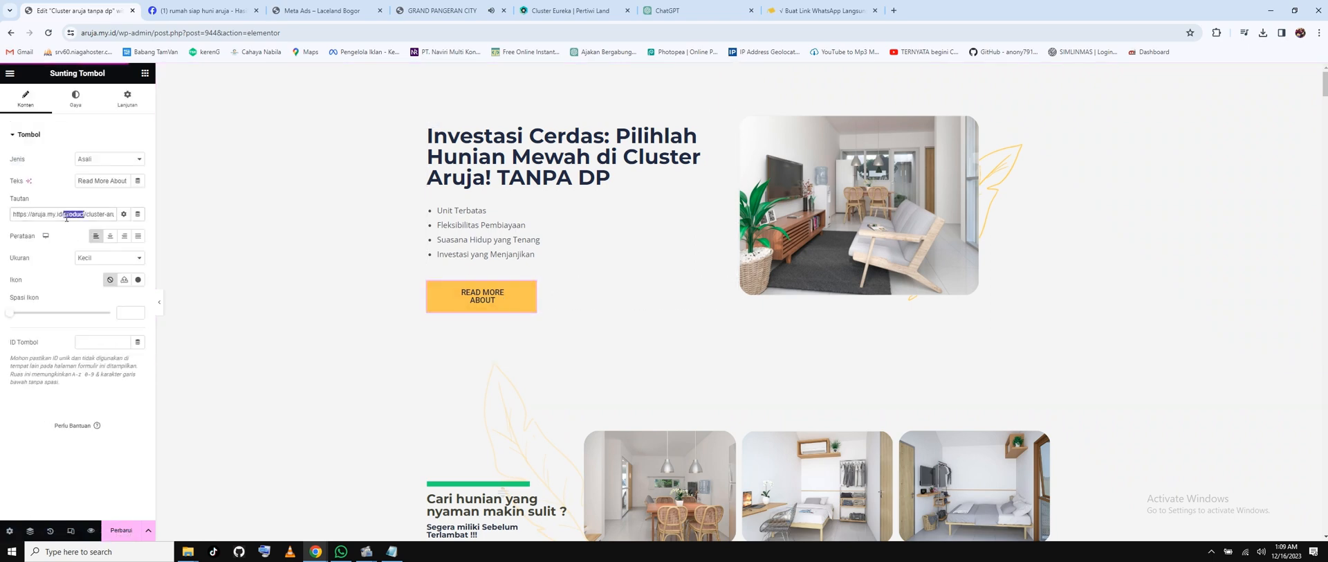
triple_click(51, 211)
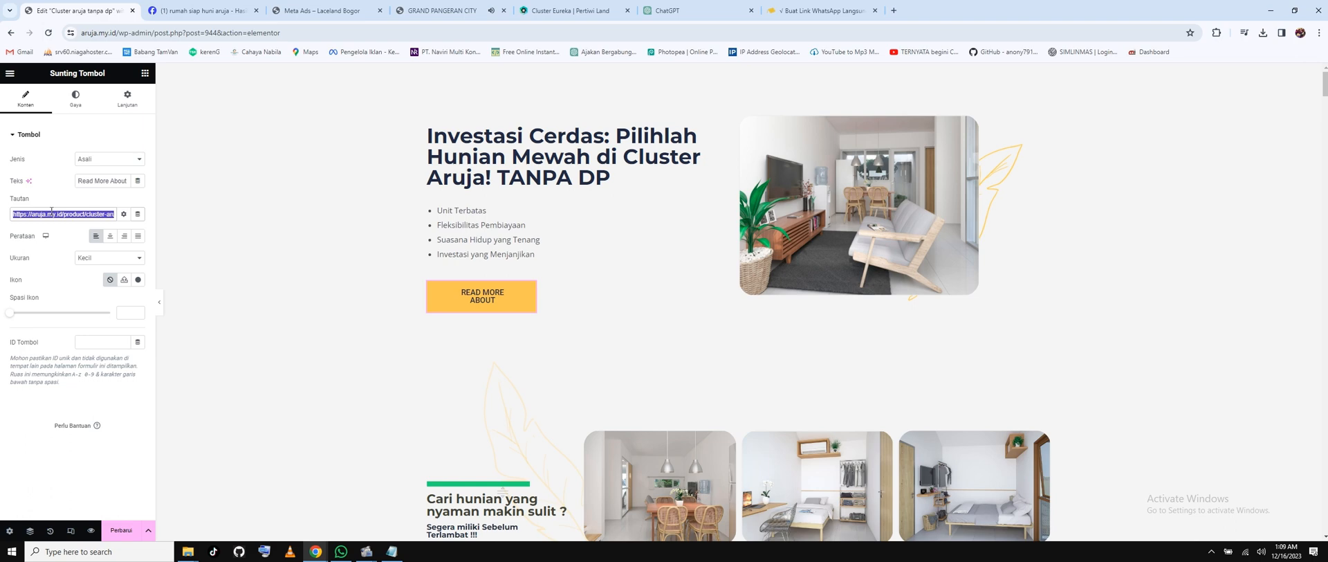
key(BackSpace)
key(ctrl+v)
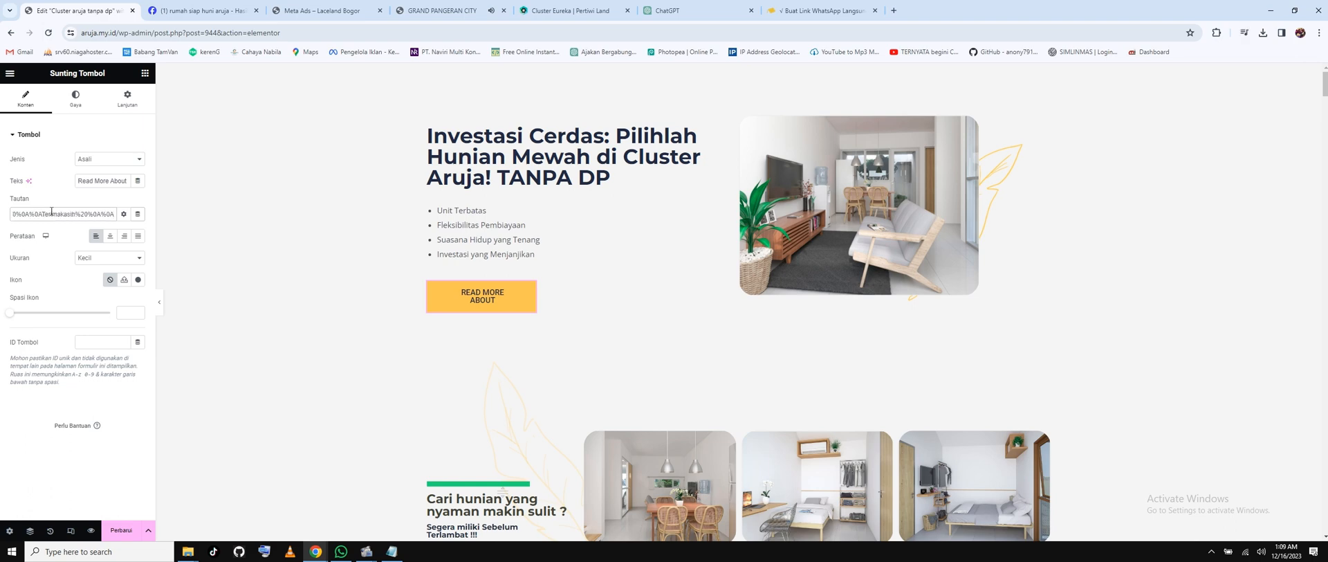
scroll(616, 335, down, 12)
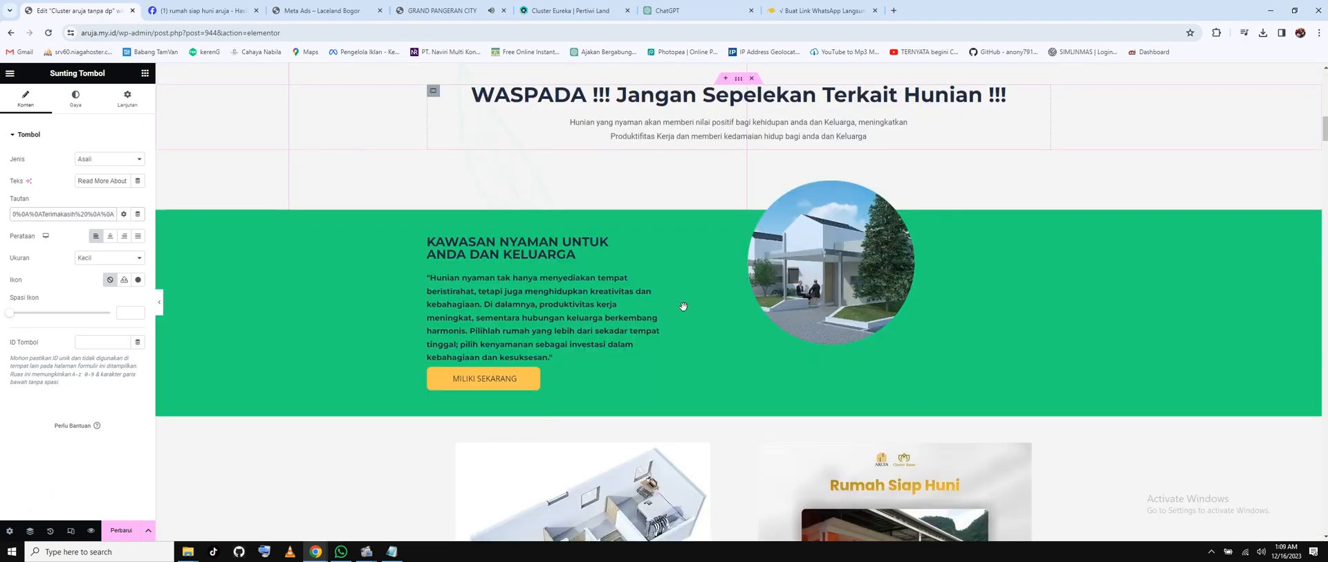
scroll(682, 306, down, 3)
Replace the MILIKI SEKARANG button's link with the WhatsApp chat link.
click(682, 173)
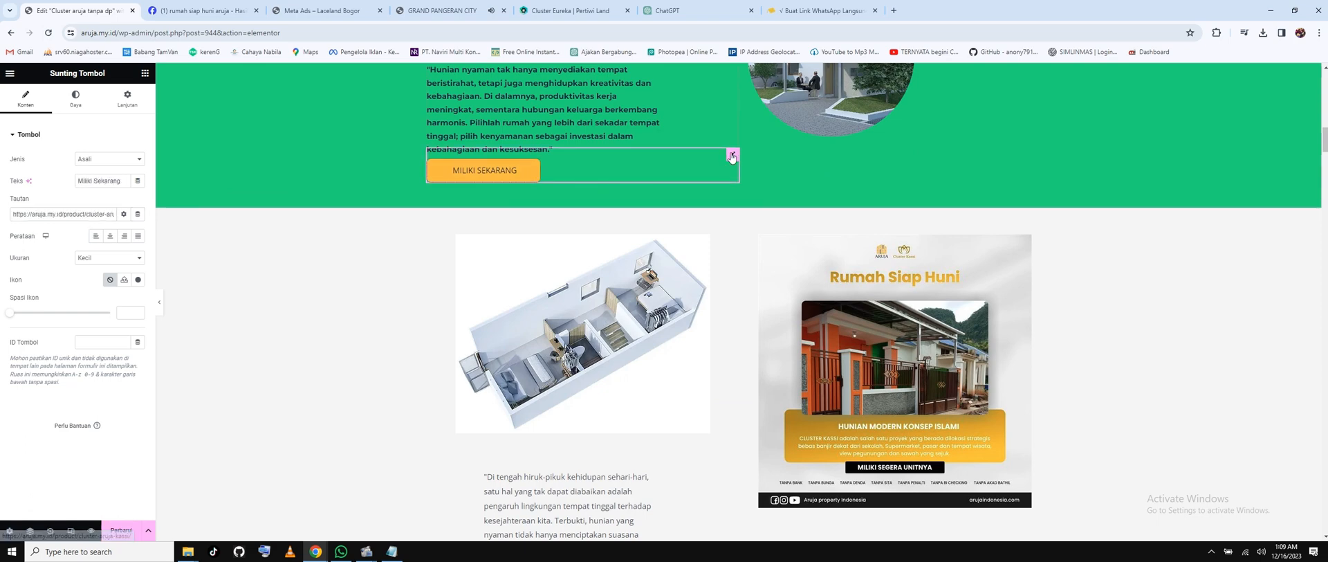
triple_click(42, 213)
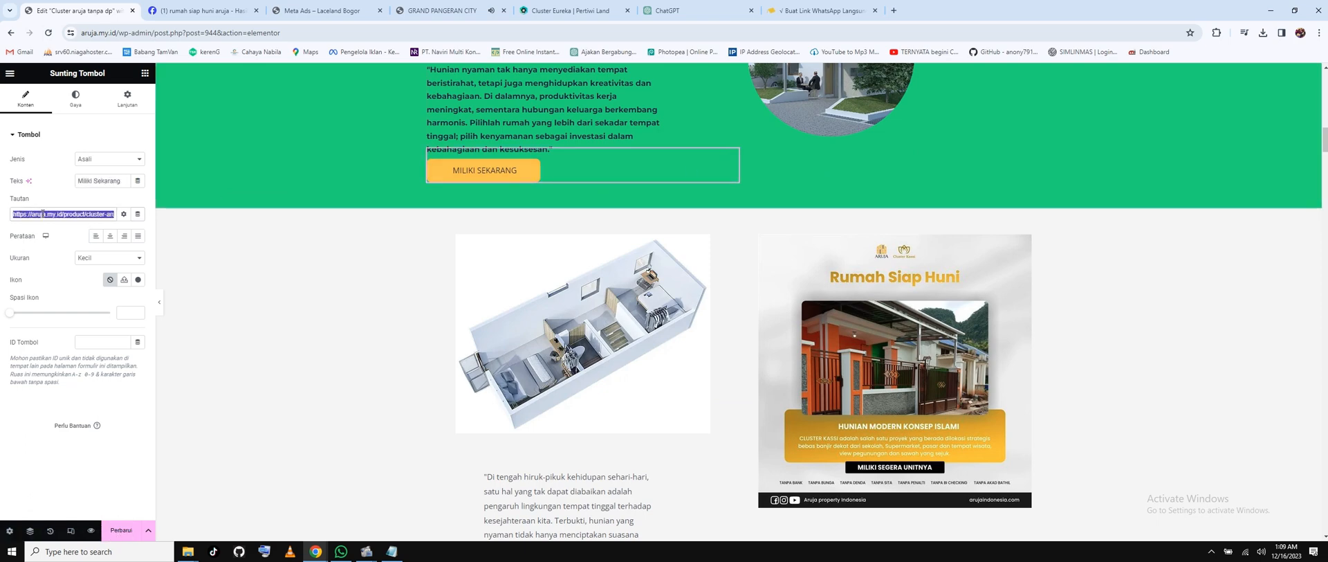
key(BackSpace)
key(ctrl+v)
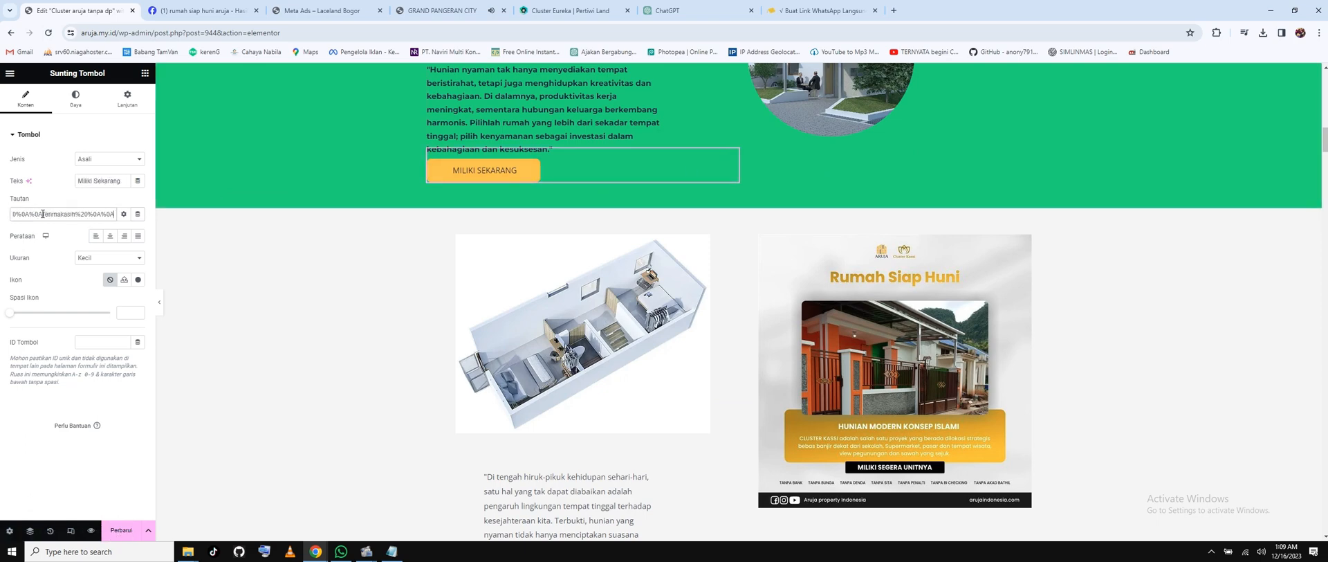
scroll(630, 275, down, 8)
scroll(631, 273, down, 15)
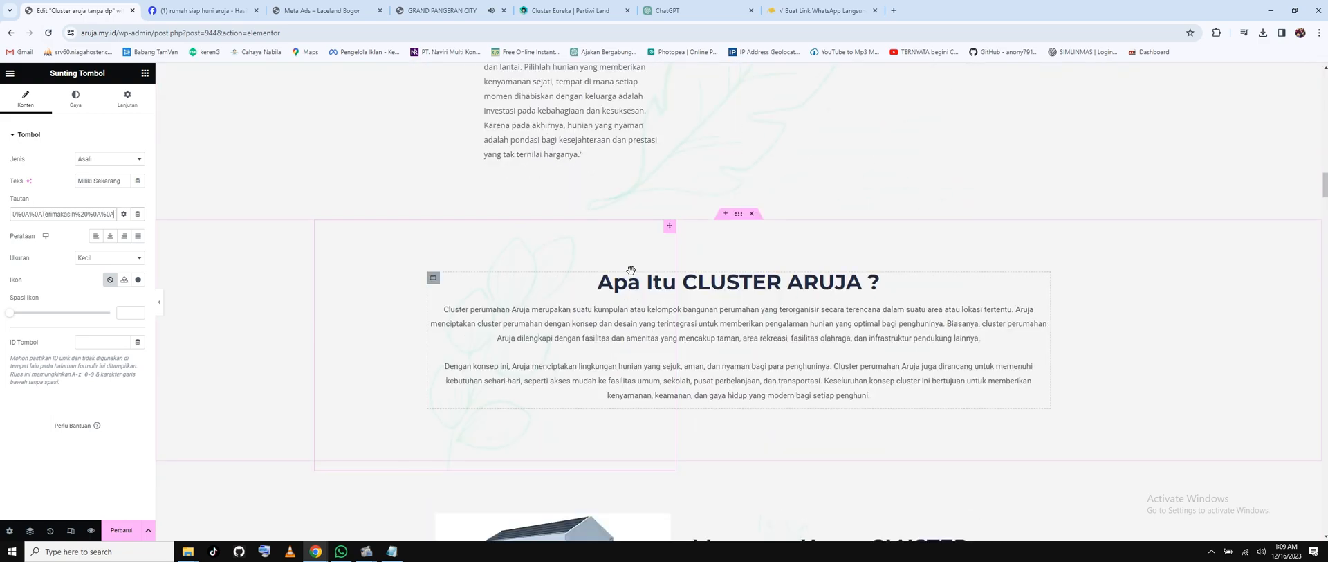
scroll(637, 270, down, 15)
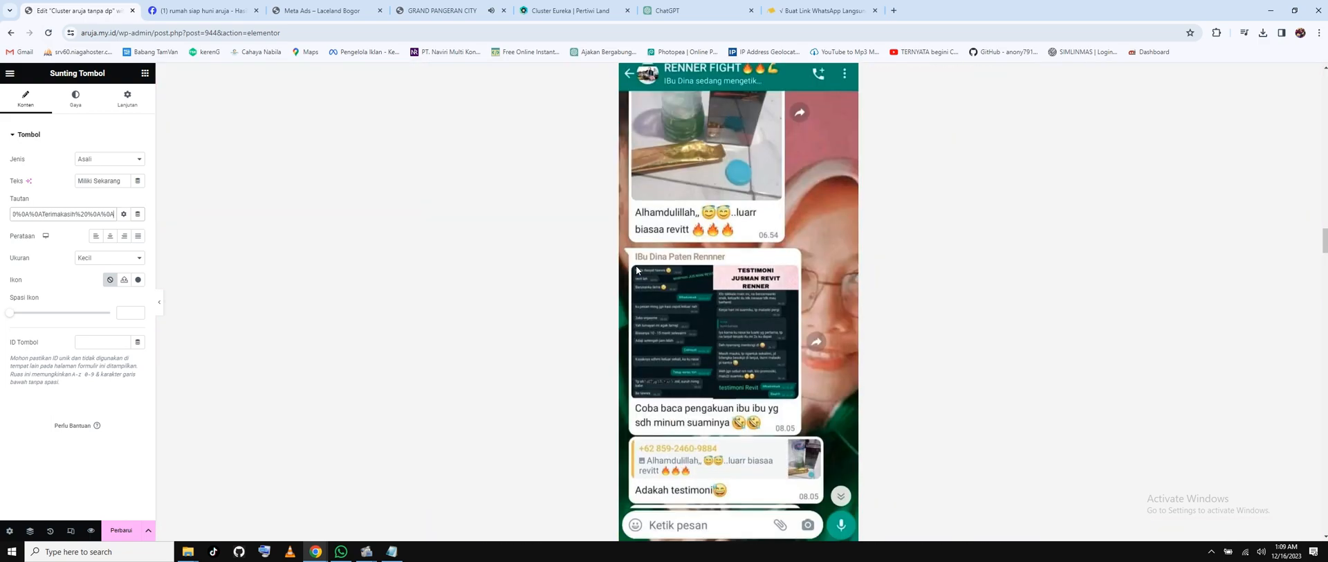
scroll(711, 346, down, 15)
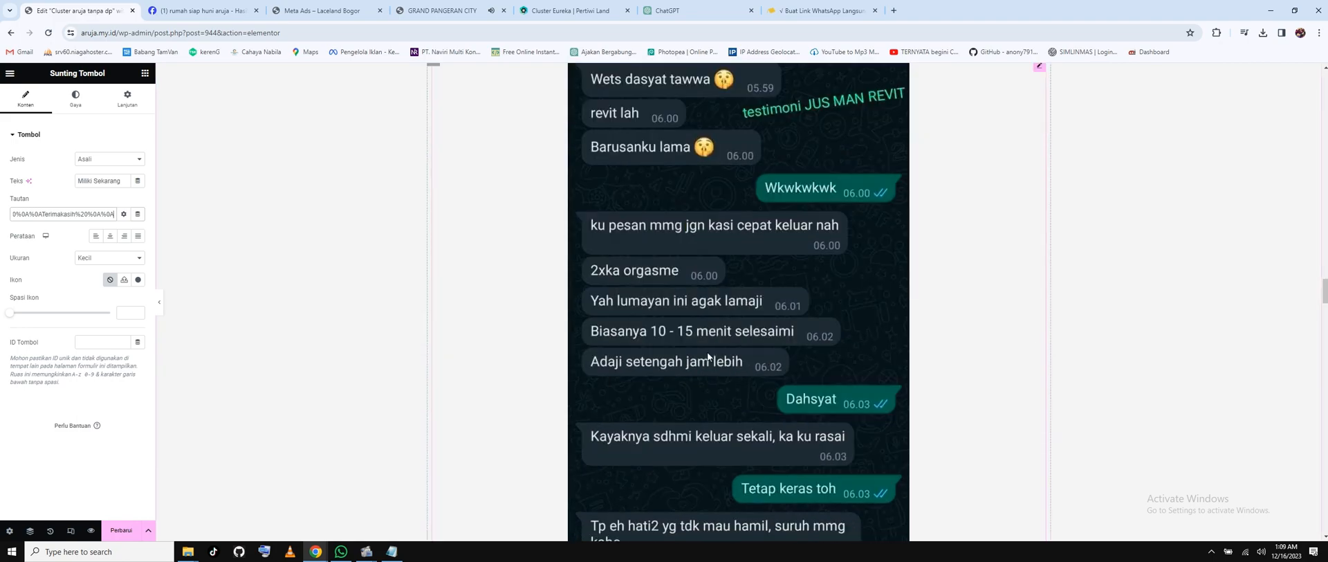
scroll(711, 330, down, 15)
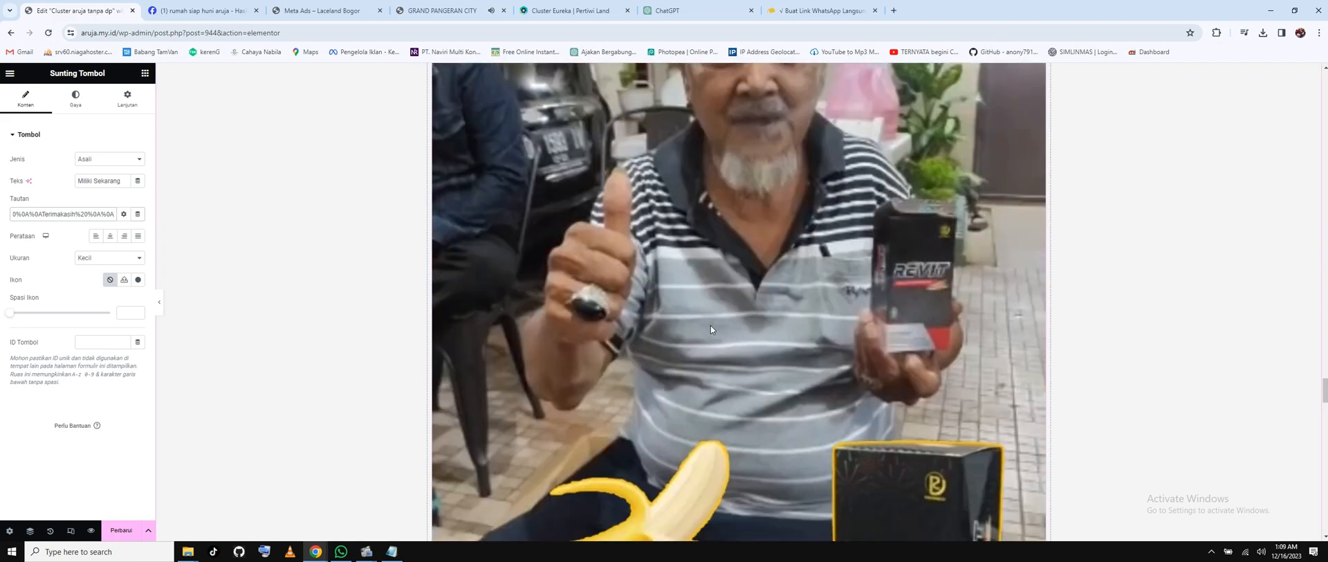
scroll(712, 326, down, 10)
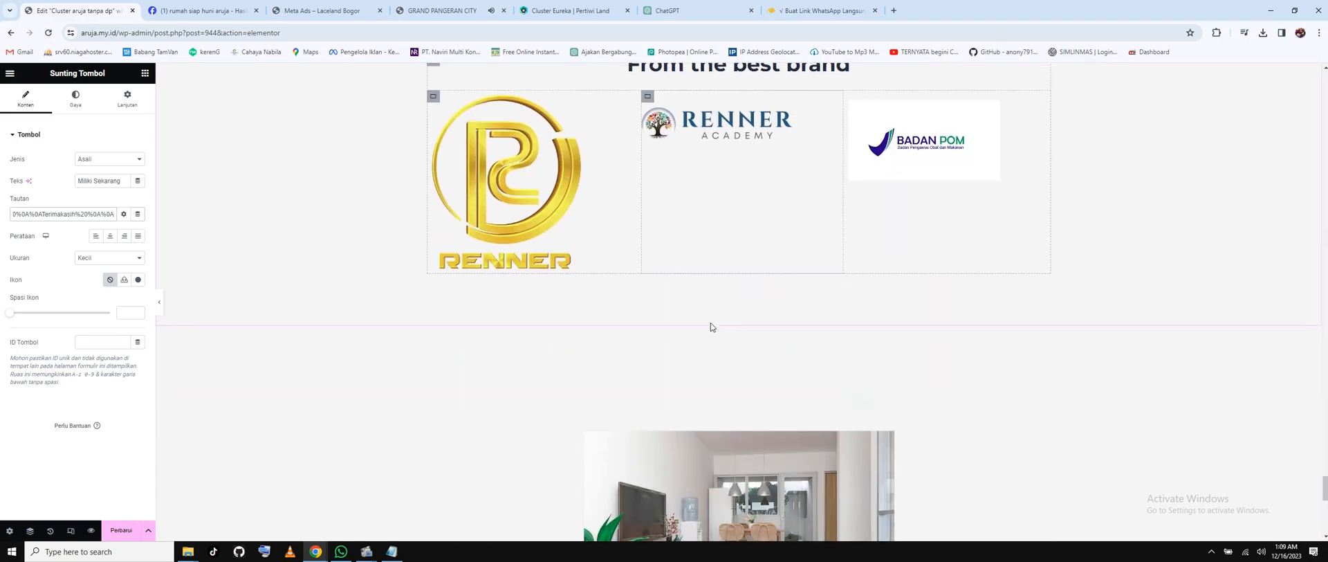
Replace the KLIK DISINI button's link with the WhatsApp chat link.
click(781, 407)
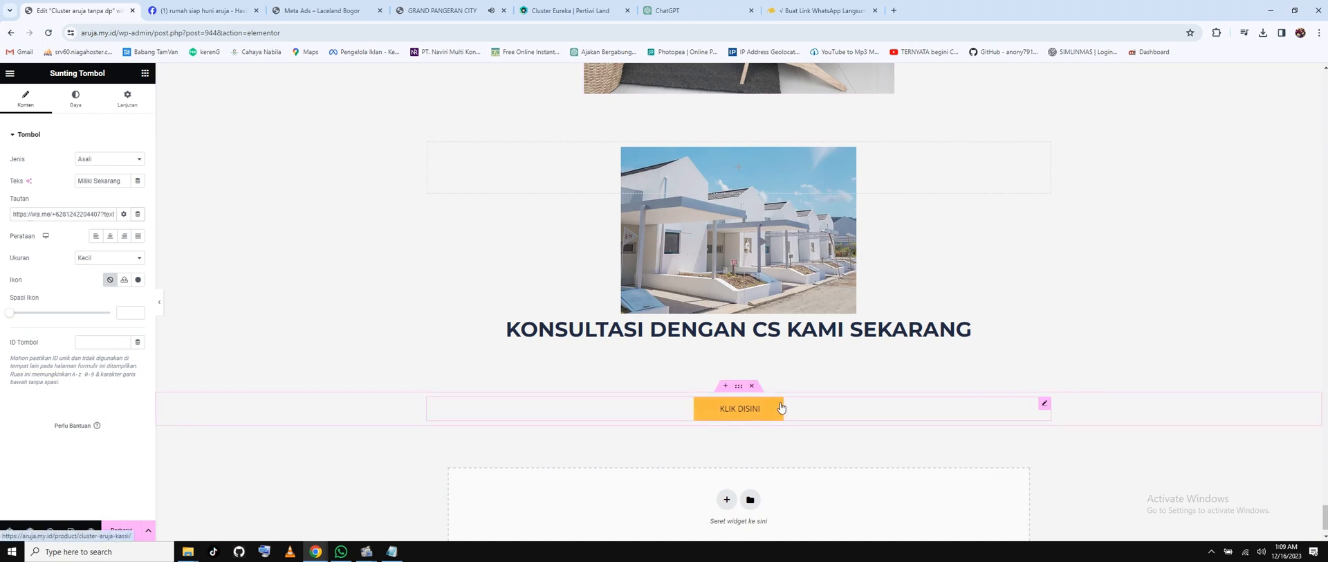
triple_click(46, 213)
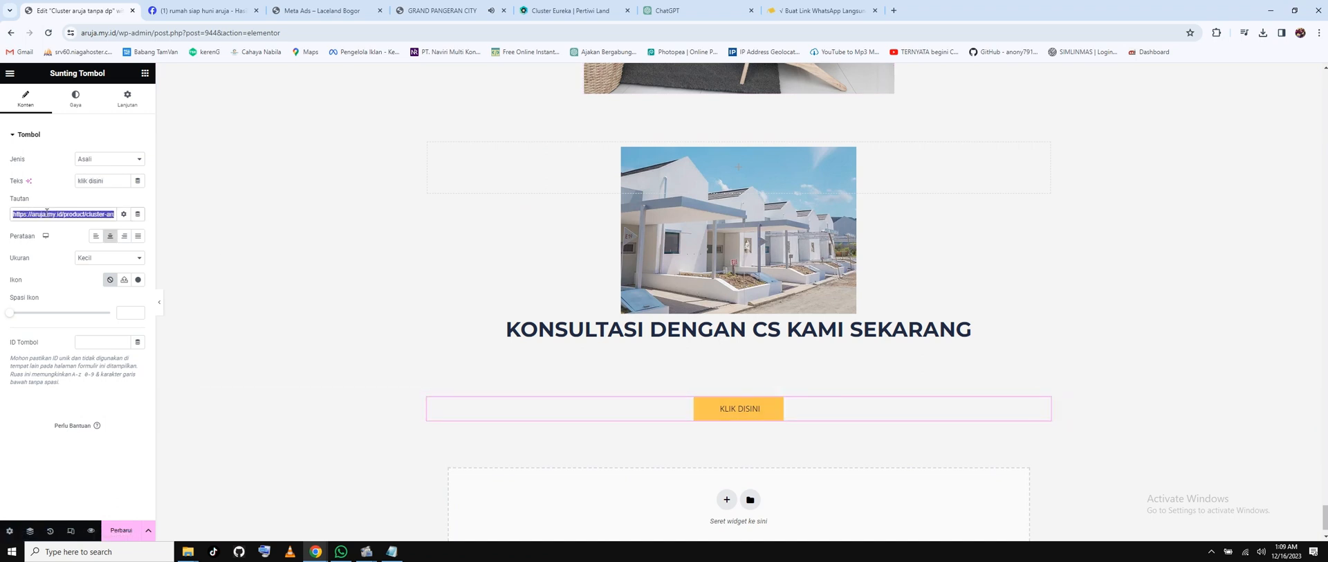
key(ctrl+v)
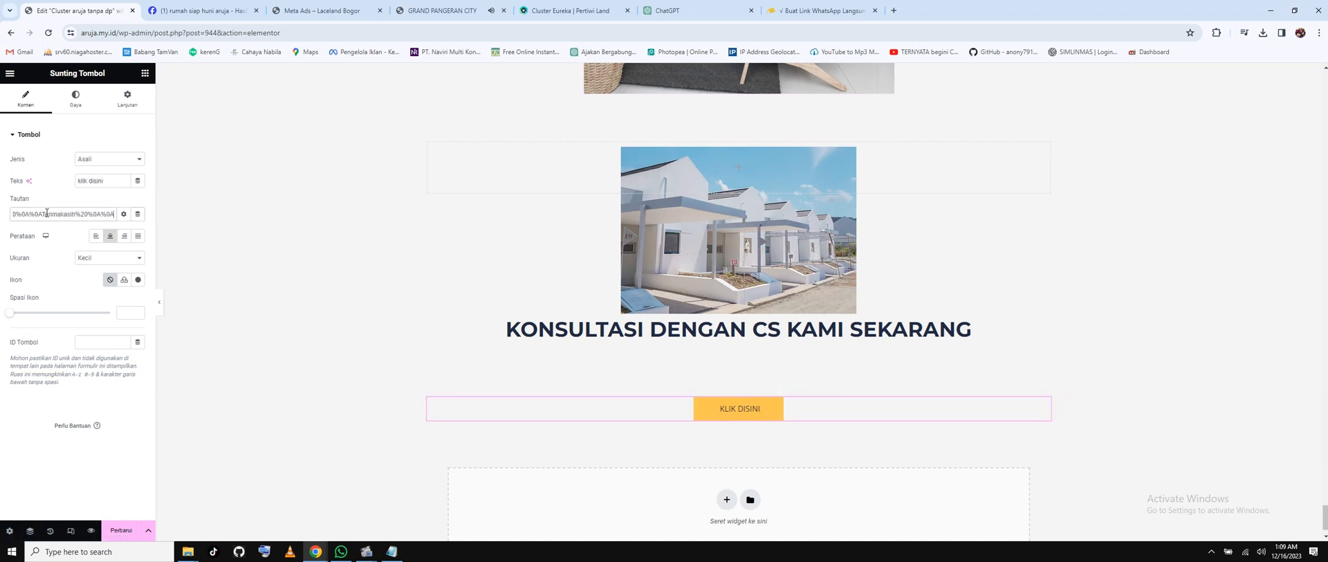
scroll(739, 303, up, 15)
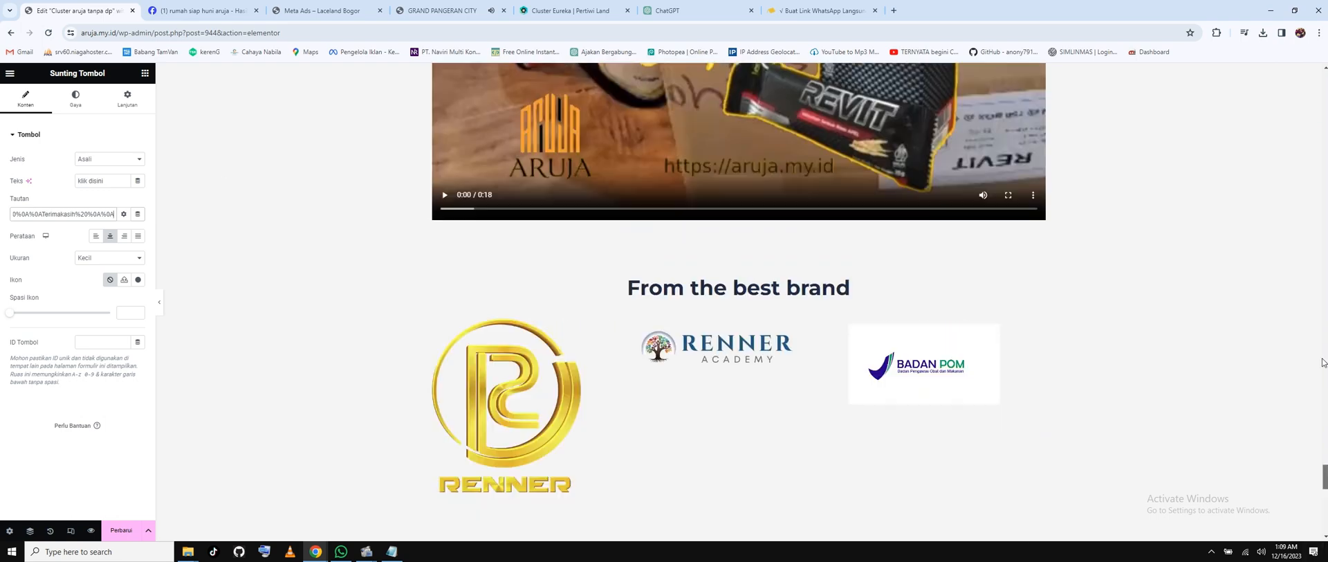
scroll(739, 302, up, 10)
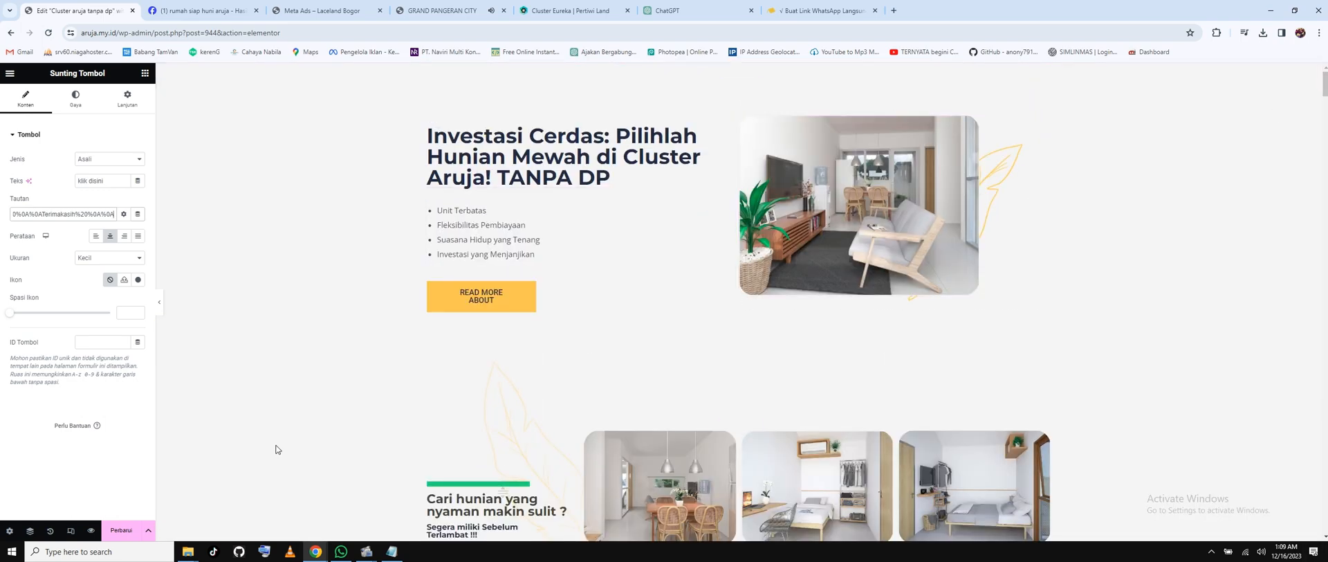
Save the page with Perbarui and exit Elementor back to the WordPress editor.
click(134, 531)
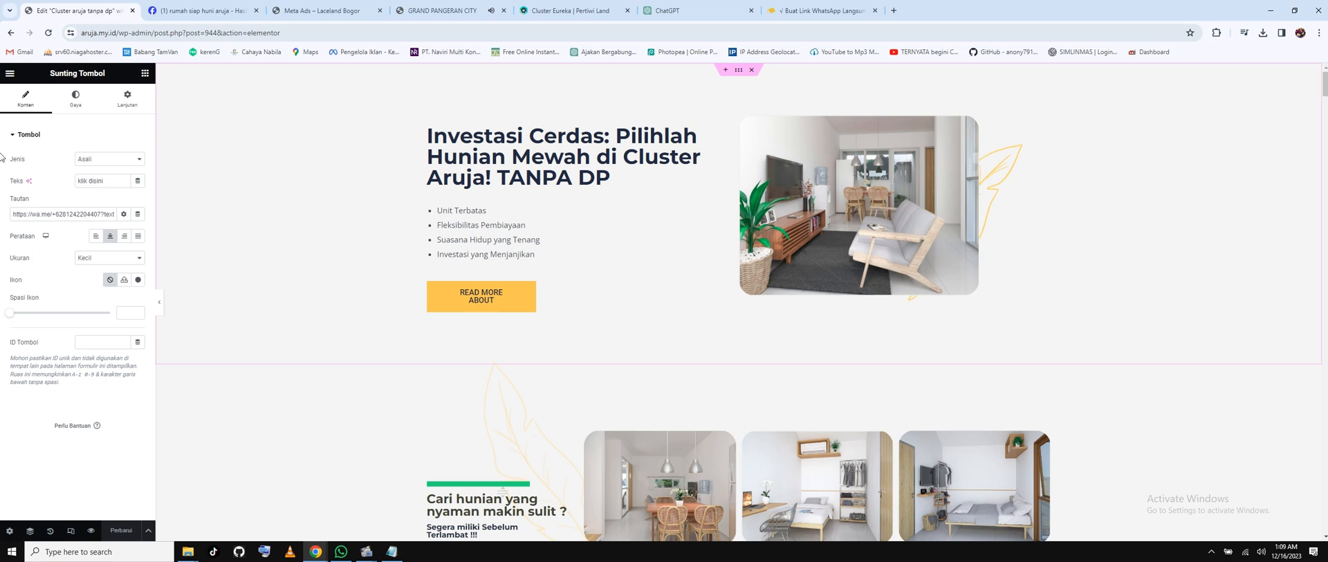
click(11, 77)
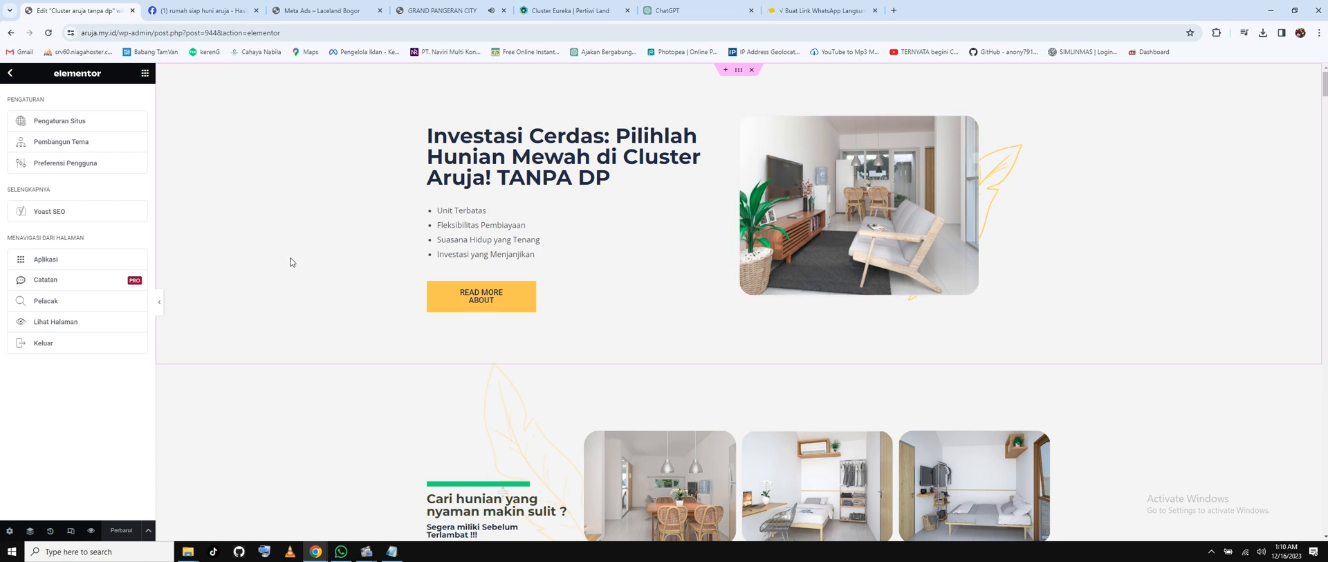
click(45, 342)
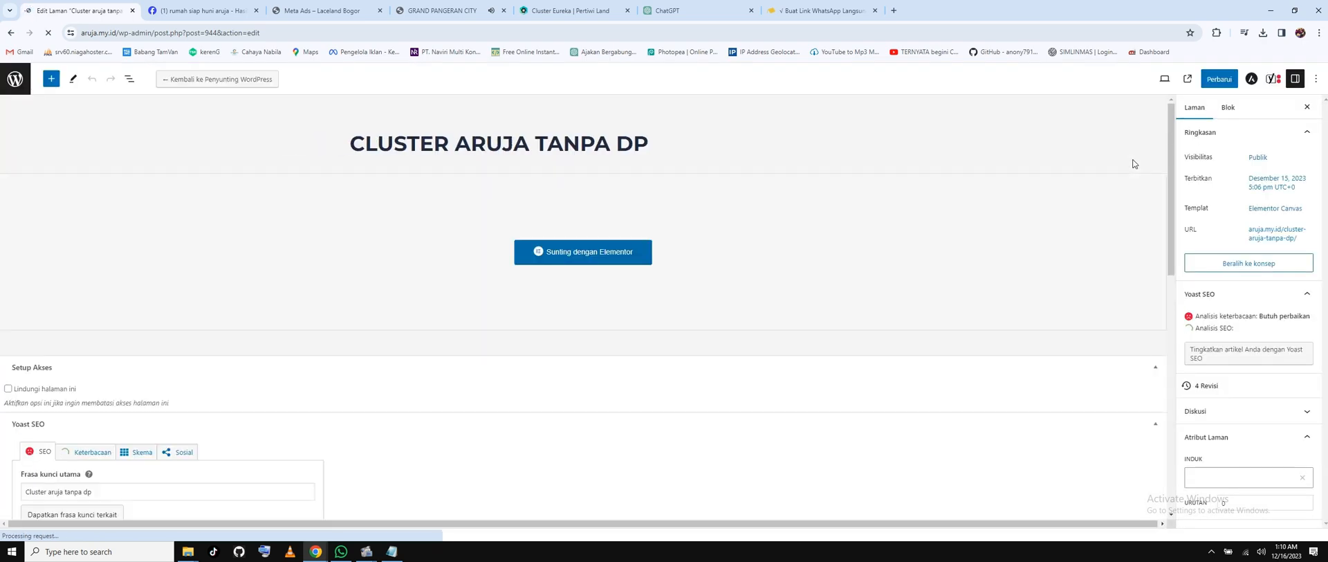
Update the Cluster Aruja Tanpa DP page and copy the address of its live page.
click(1218, 79)
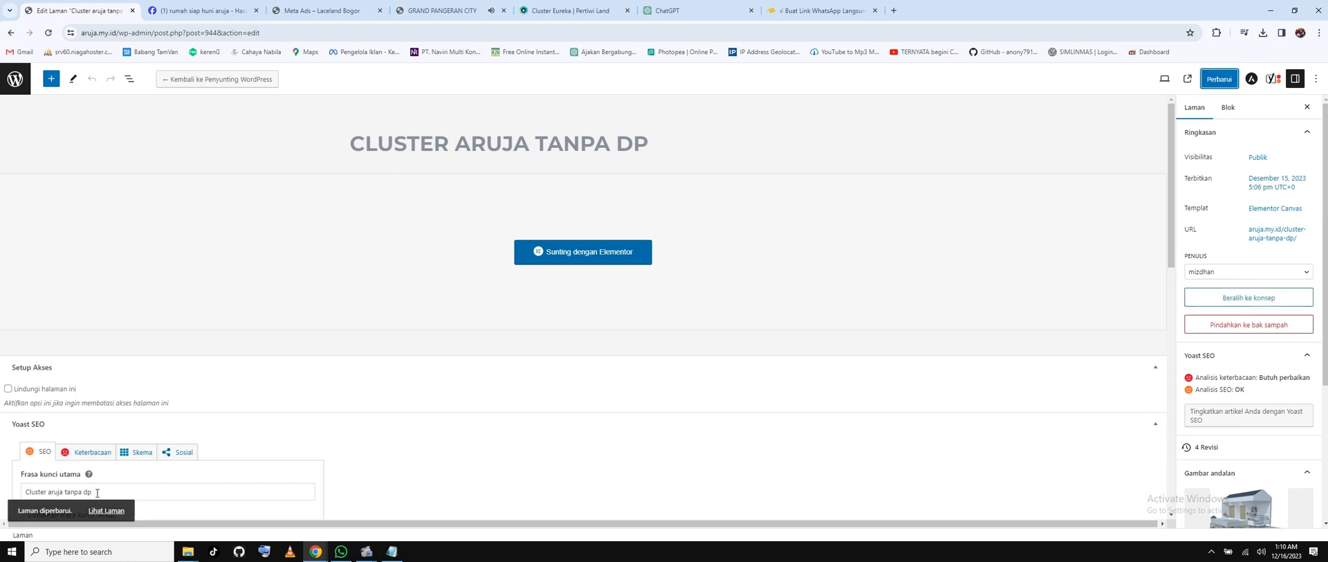
right_click(119, 510)
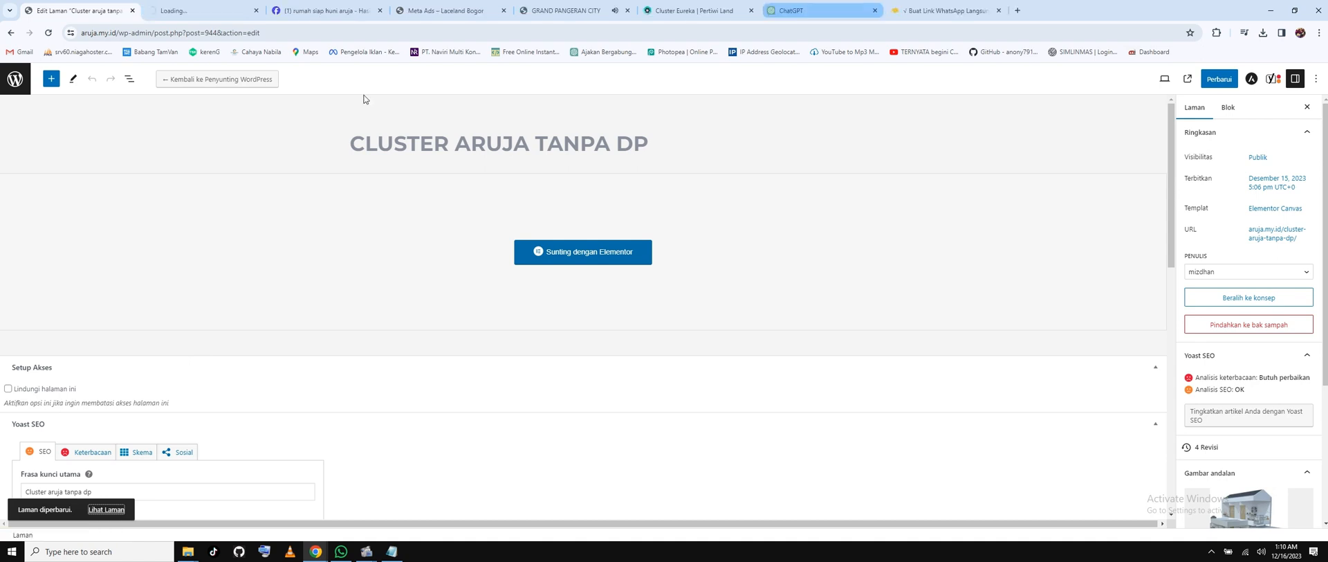
right_click(105, 510)
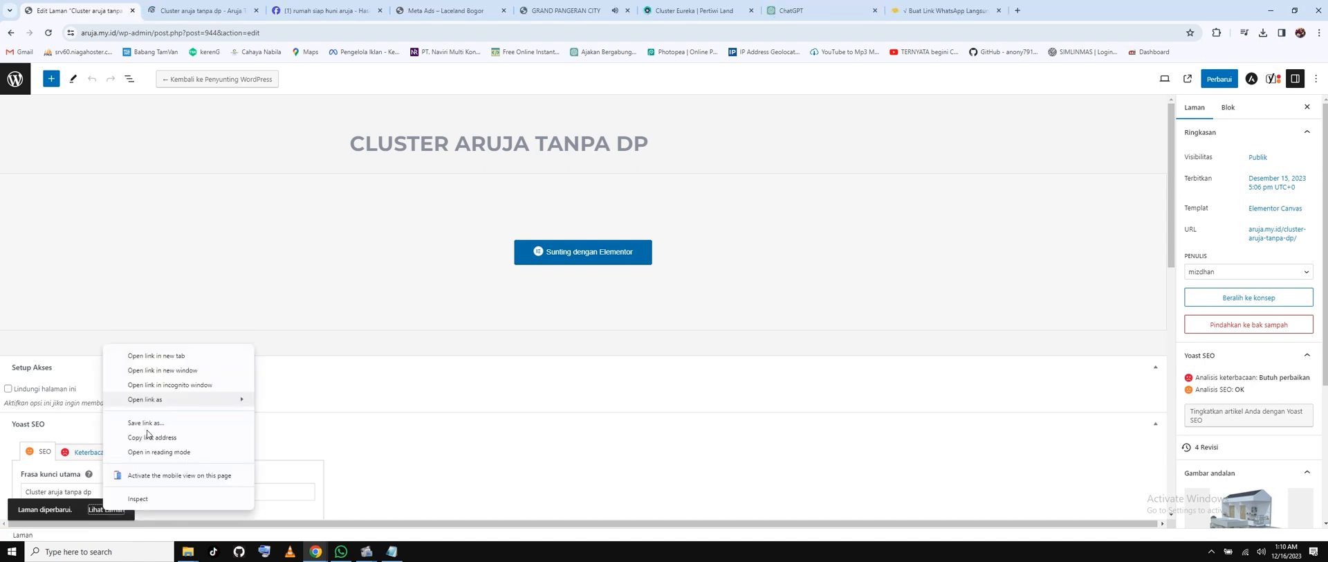
click(148, 436)
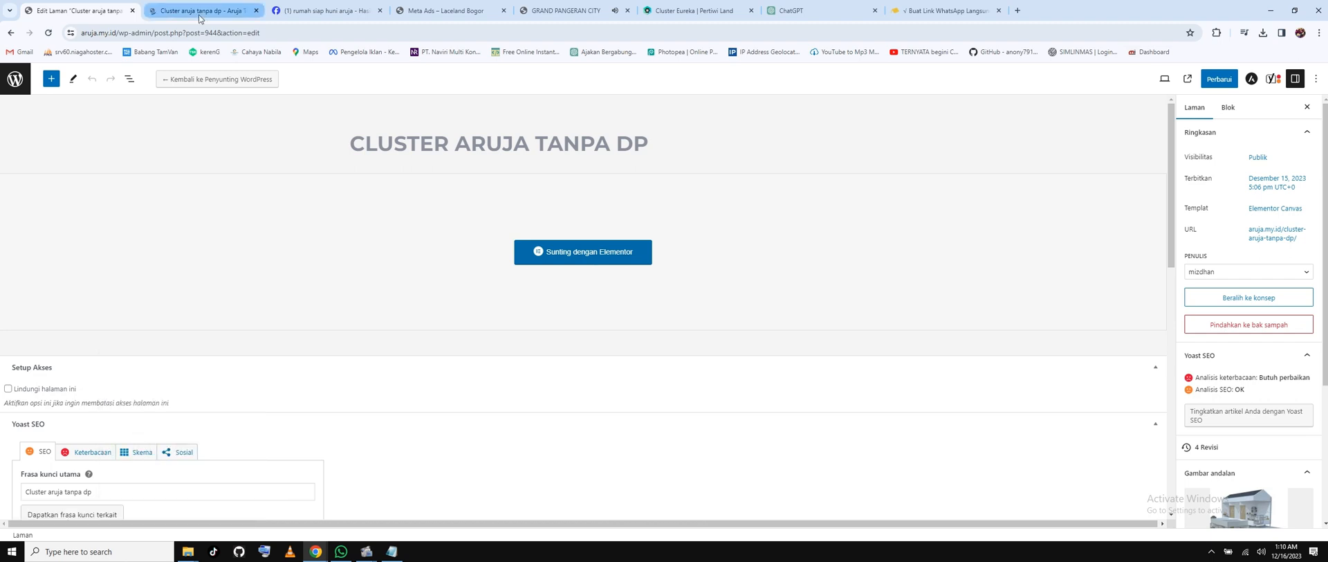
mouse_move(315, 551)
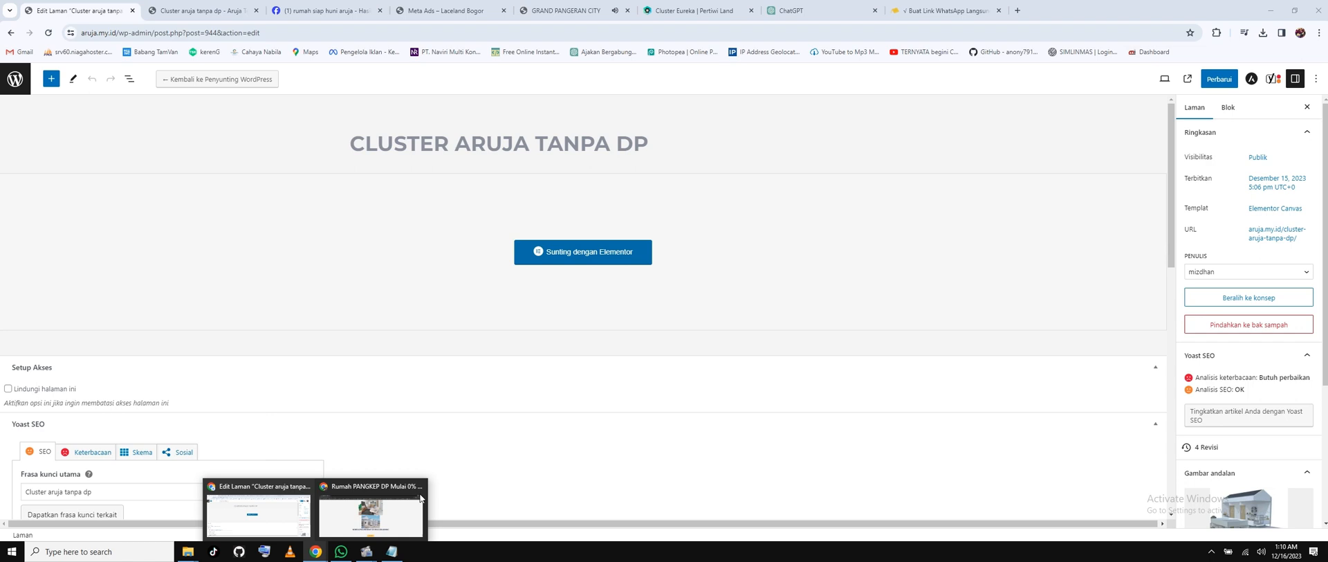
Load the copied live page address in the incognito window and scroll down to the KLIK DISINI button.
click(421, 498)
right_click(340, 32)
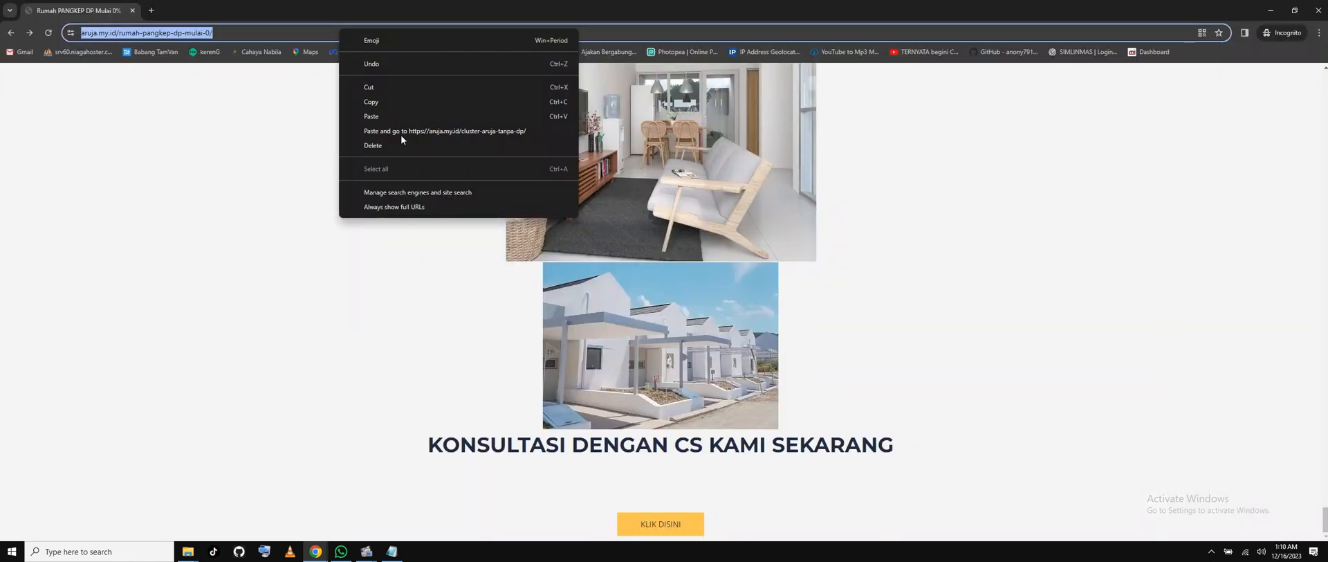
click(400, 135)
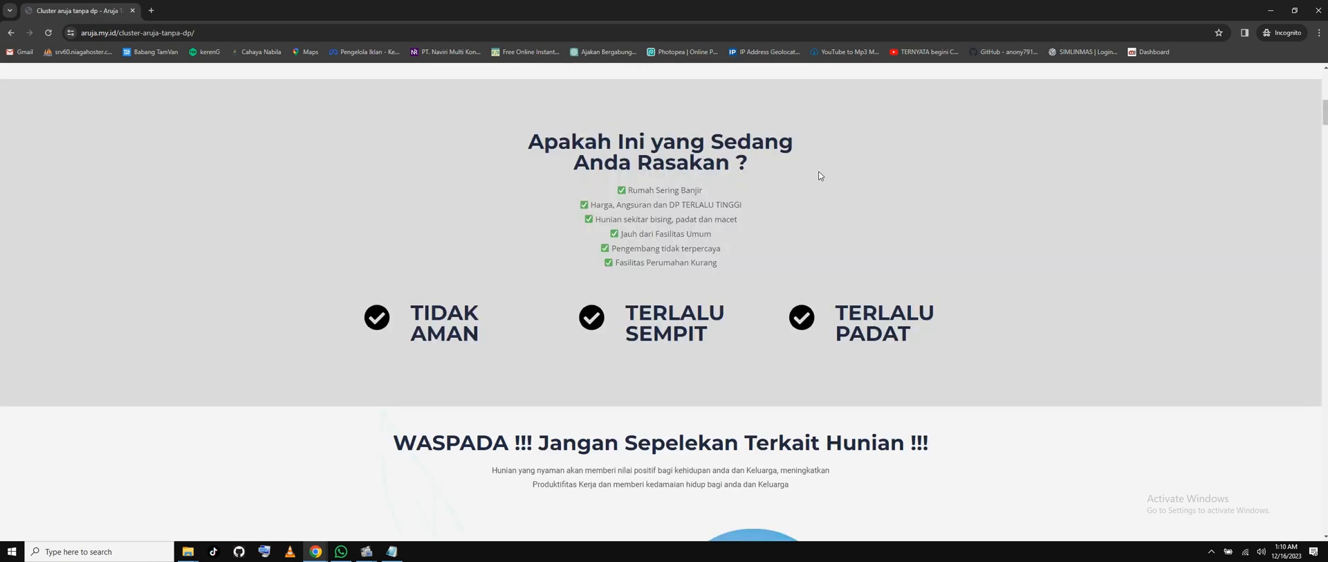
scroll(821, 178, down, 16)
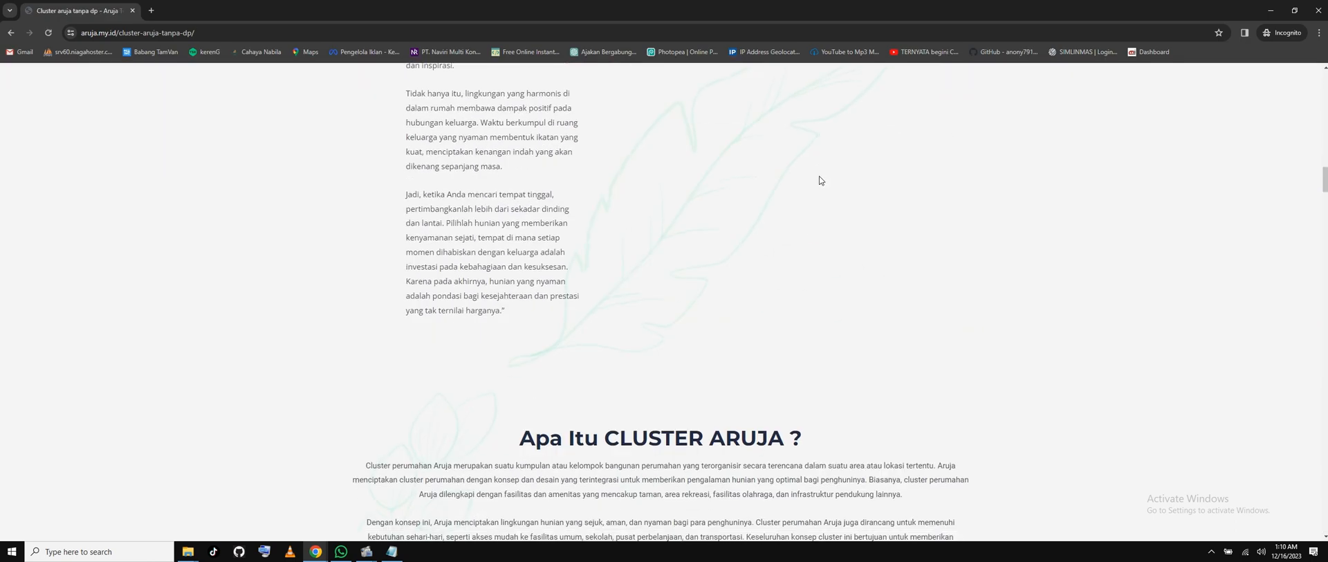
scroll(819, 176, up, 6)
scroll(820, 163, down, 12)
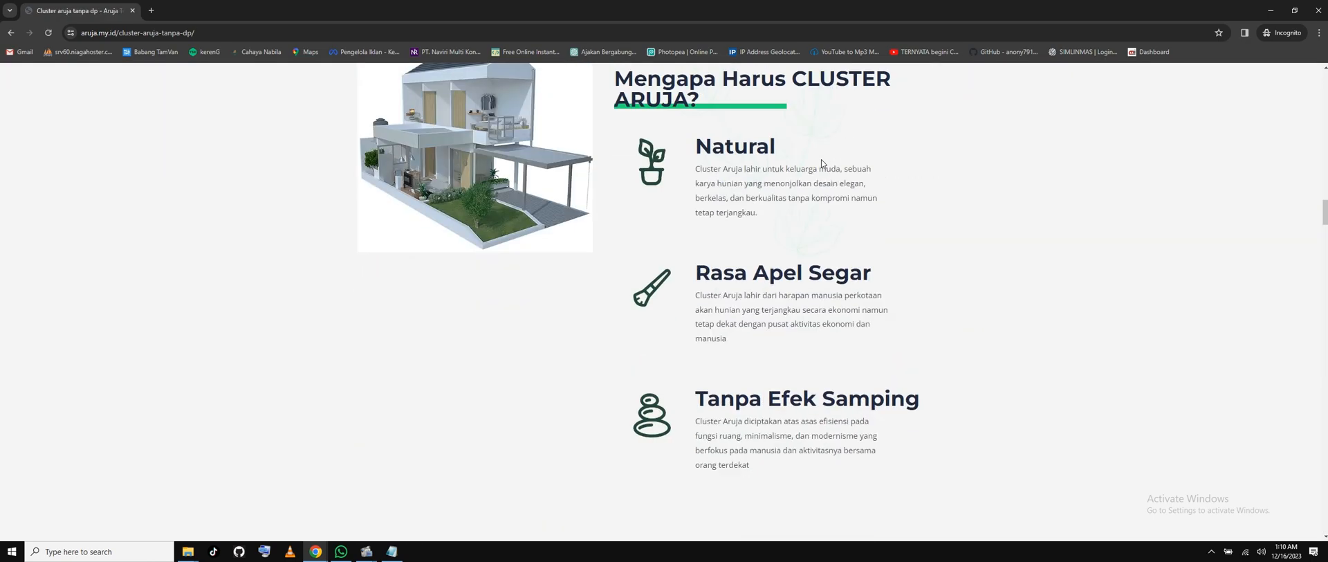
scroll(822, 164, down, 20)
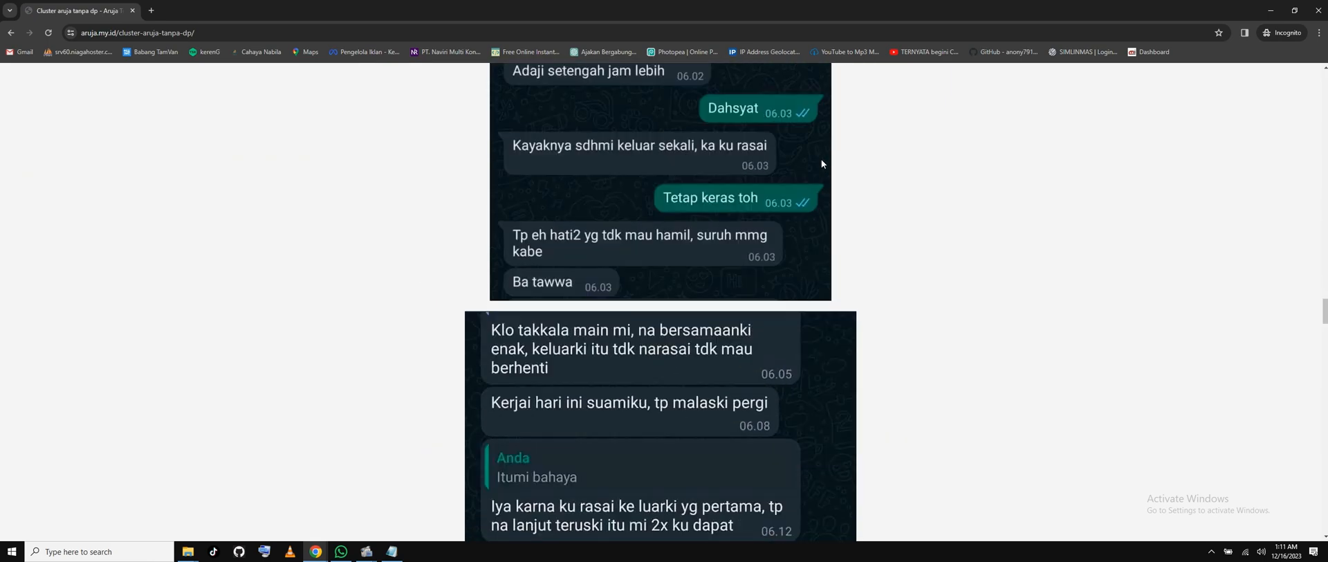
scroll(822, 163, down, 20)
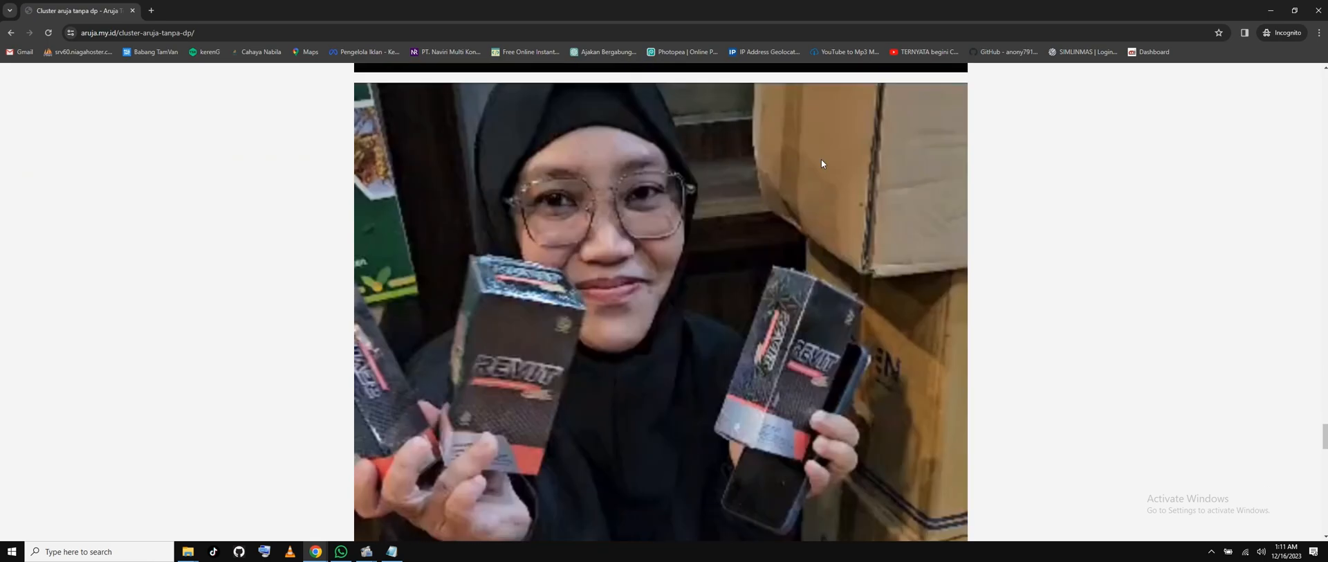
scroll(822, 163, down, 20)
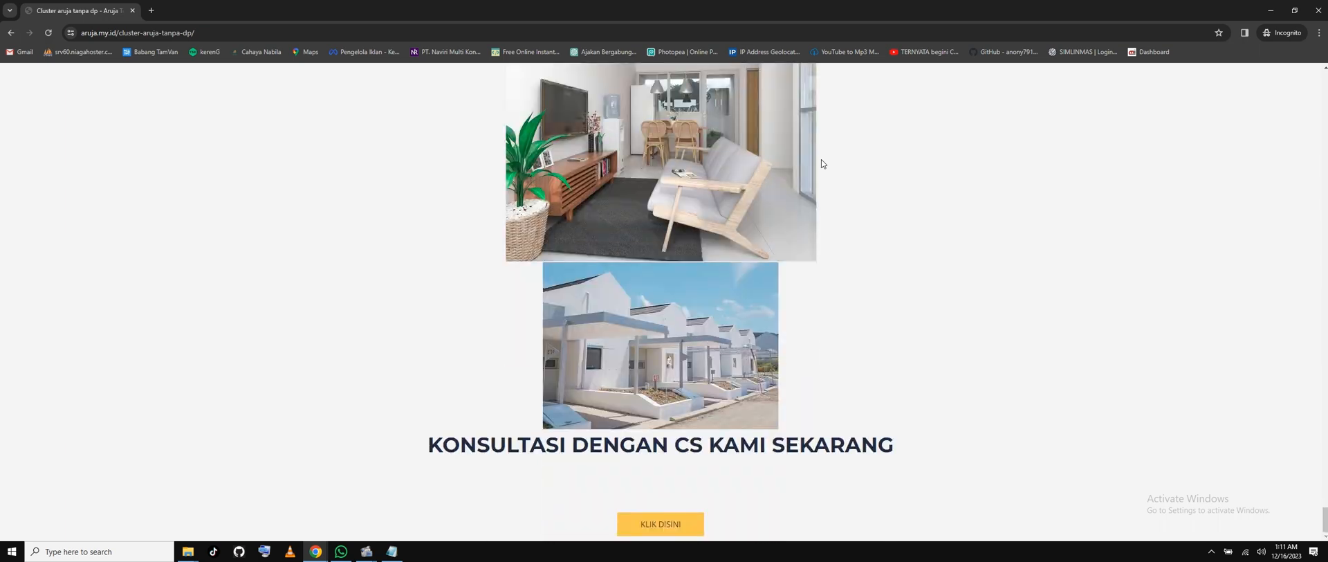
Test KLIK DISINI, check the WhatsApp chat's number and Cluster Aruja DP Rp. 0 message, then close incognito.
click(656, 525)
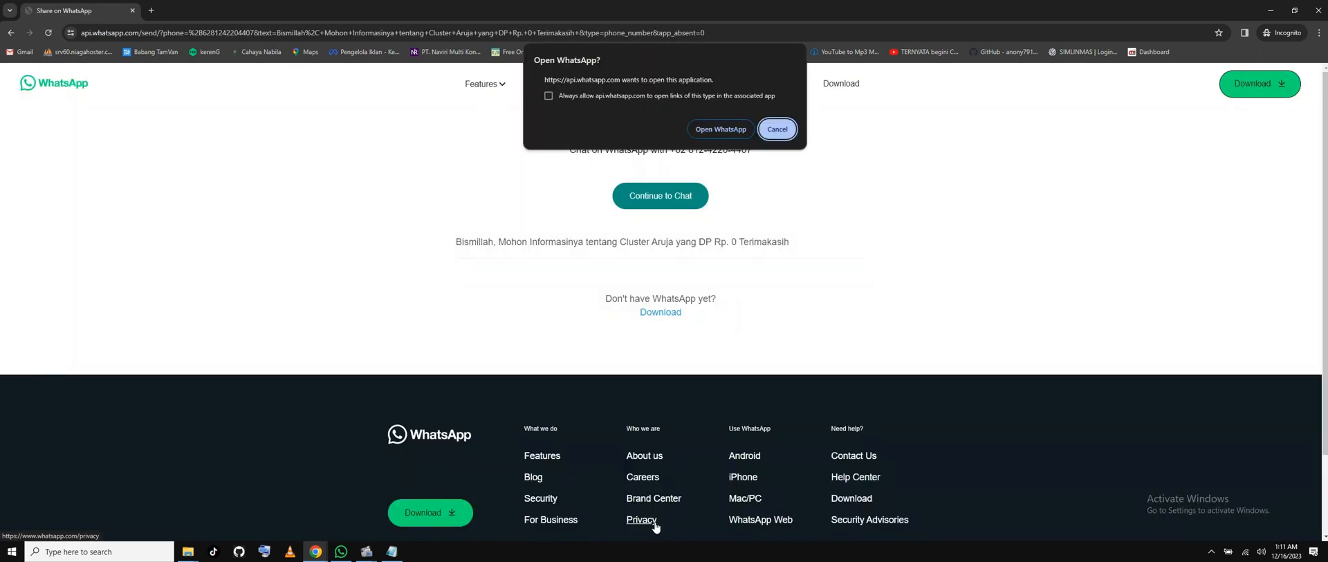
click(776, 129)
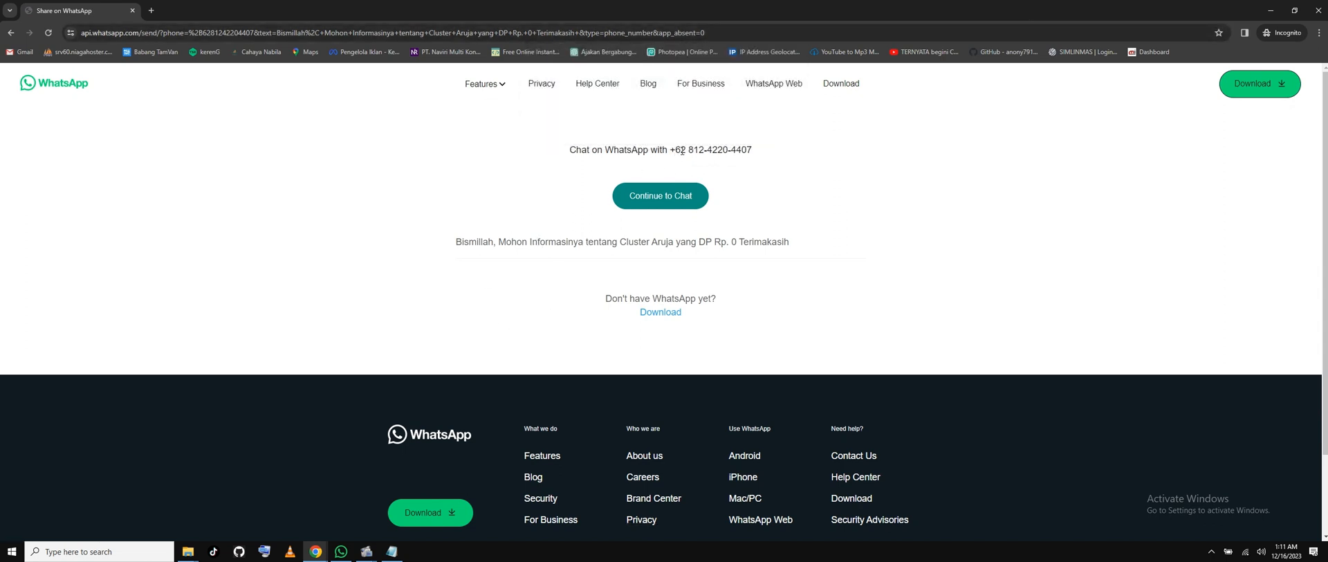
drag(681, 149, 796, 151)
drag(470, 242, 873, 264)
click(872, 264)
click(1320, 13)
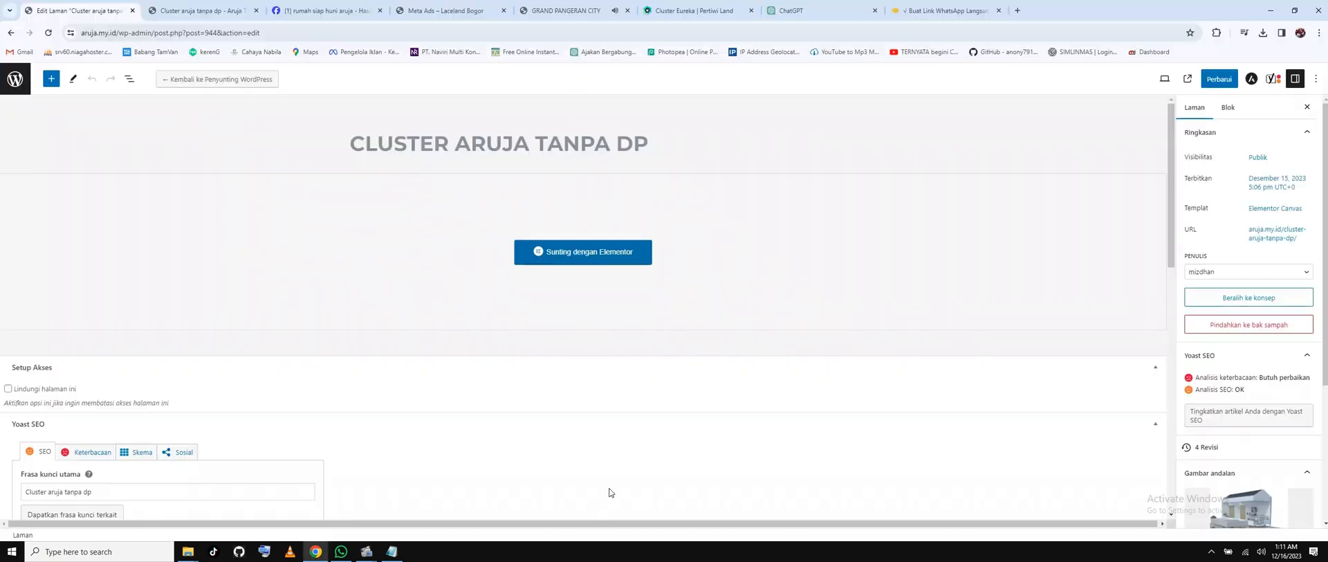
Copy the BukuWarung Buat Link WhatsApp page address, then bring the Notepad notes forward.
click(17, 79)
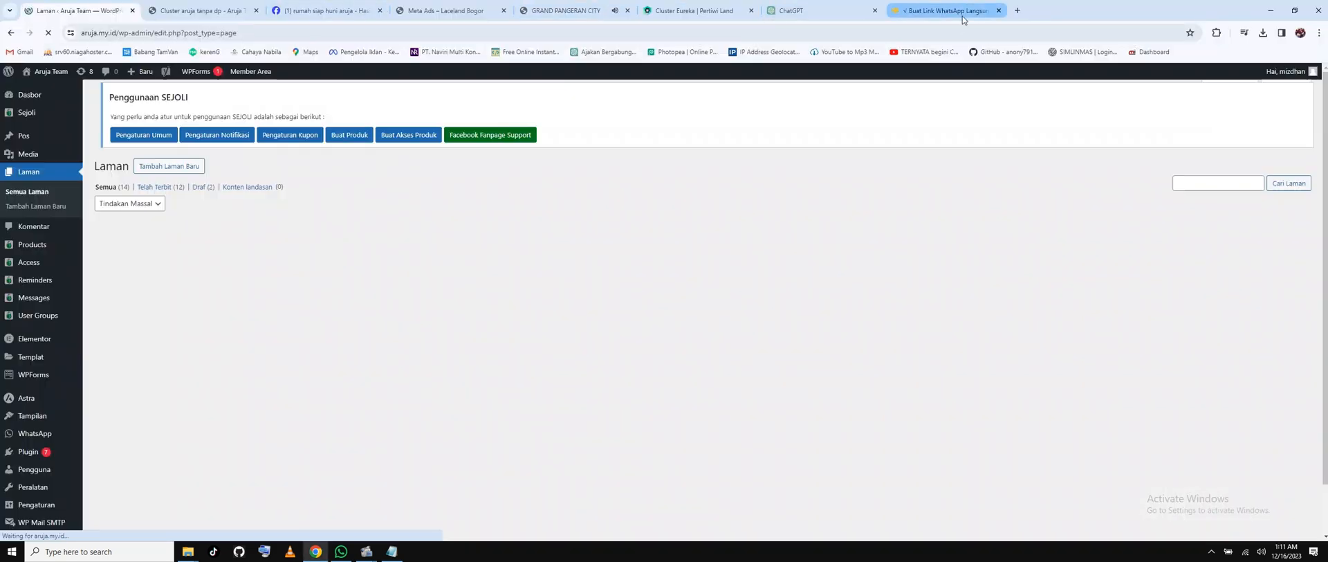
click(986, 12)
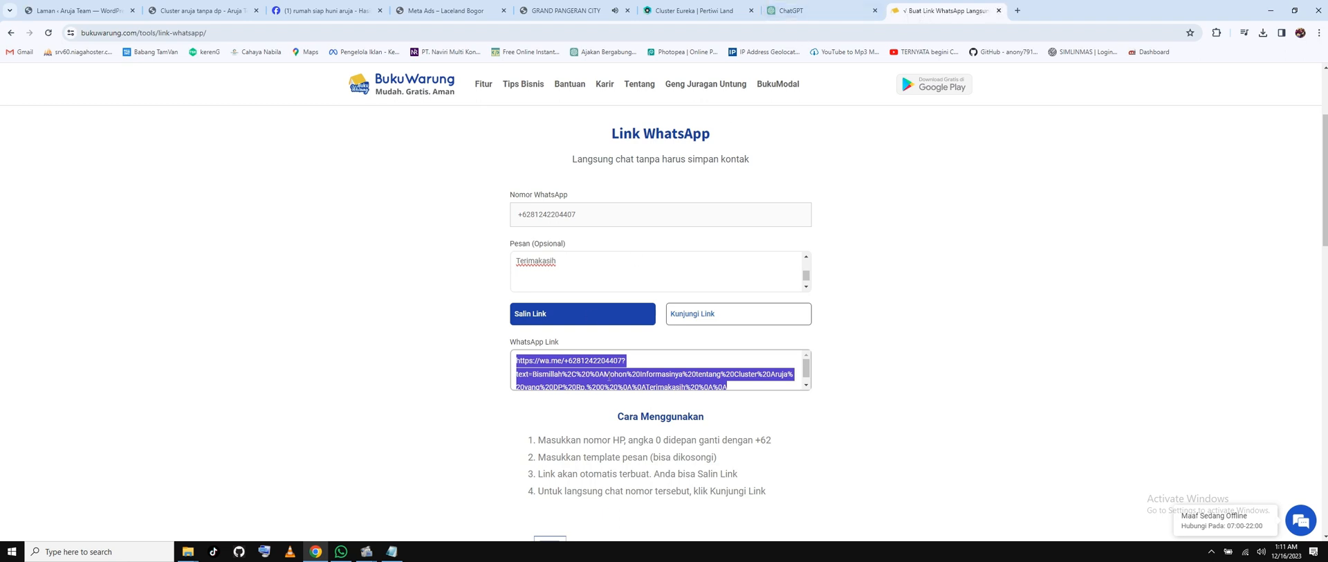
right_click(299, 33)
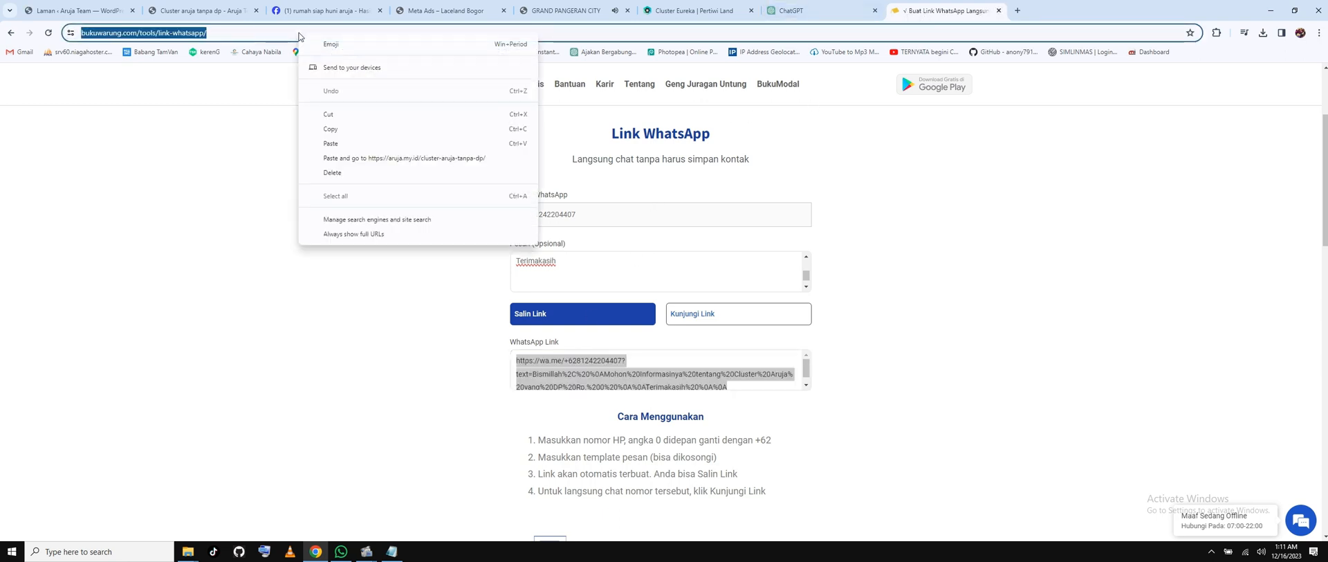
click(330, 129)
click(392, 551)
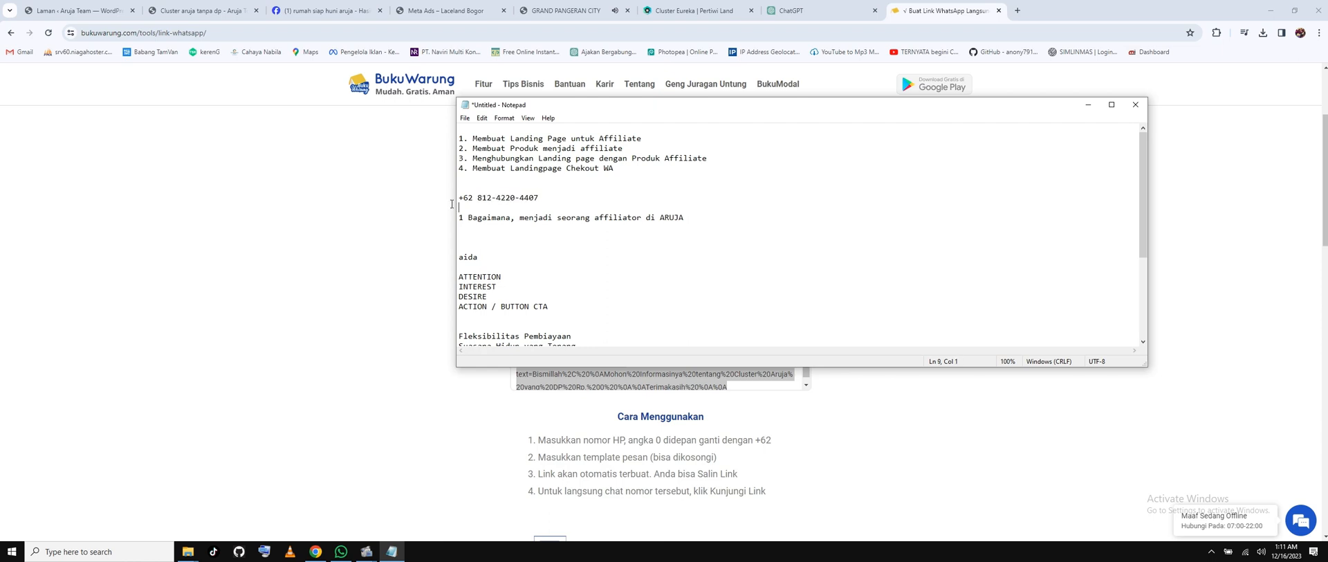
Delete the phone number and affiliator line from the notes and capitalise the heading to 'AIDA'.
drag(538, 198, 458, 198)
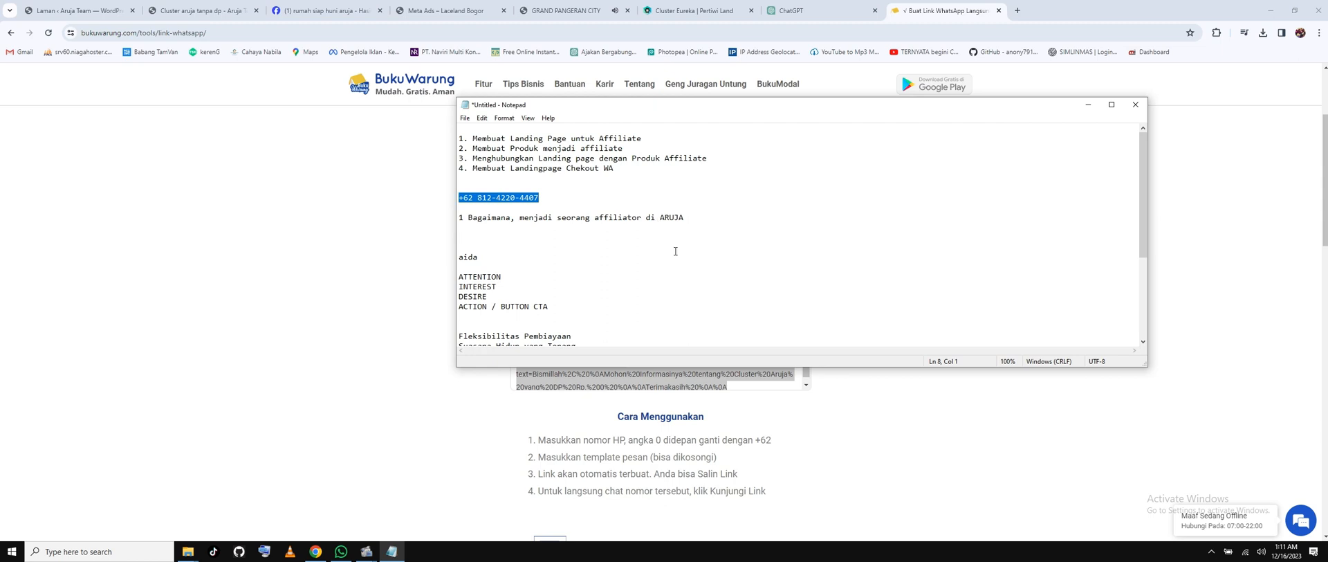
drag(686, 218, 465, 201)
key(BackSpace)
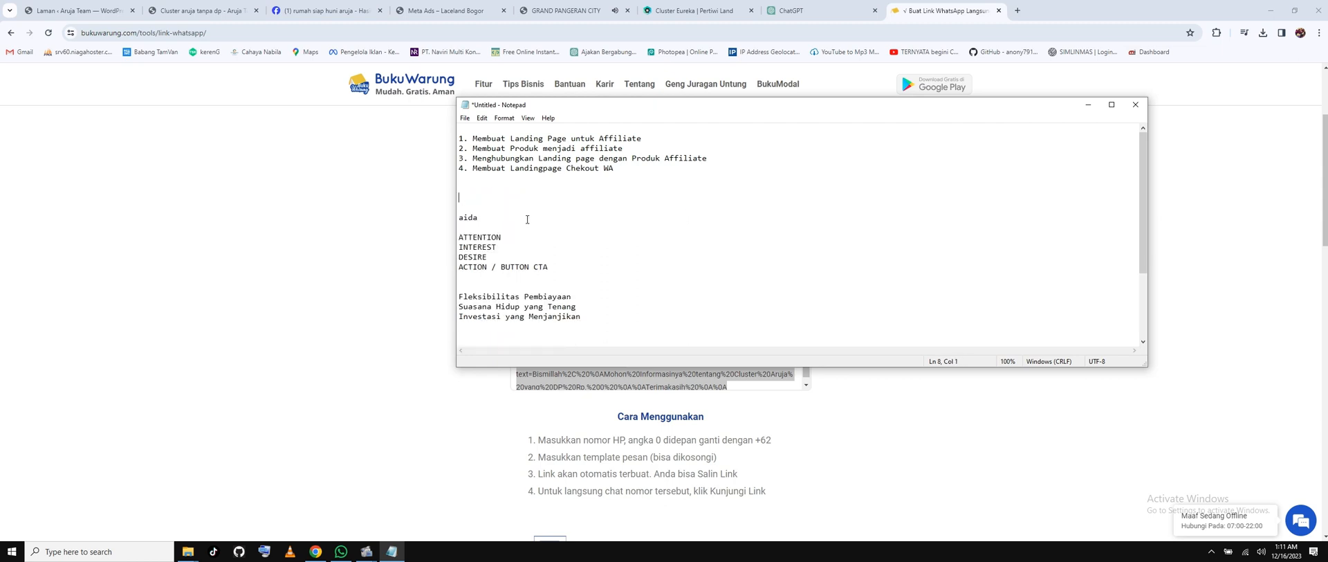
key(BackSpace)
key(BackSpace)
drag(488, 198, 446, 198)
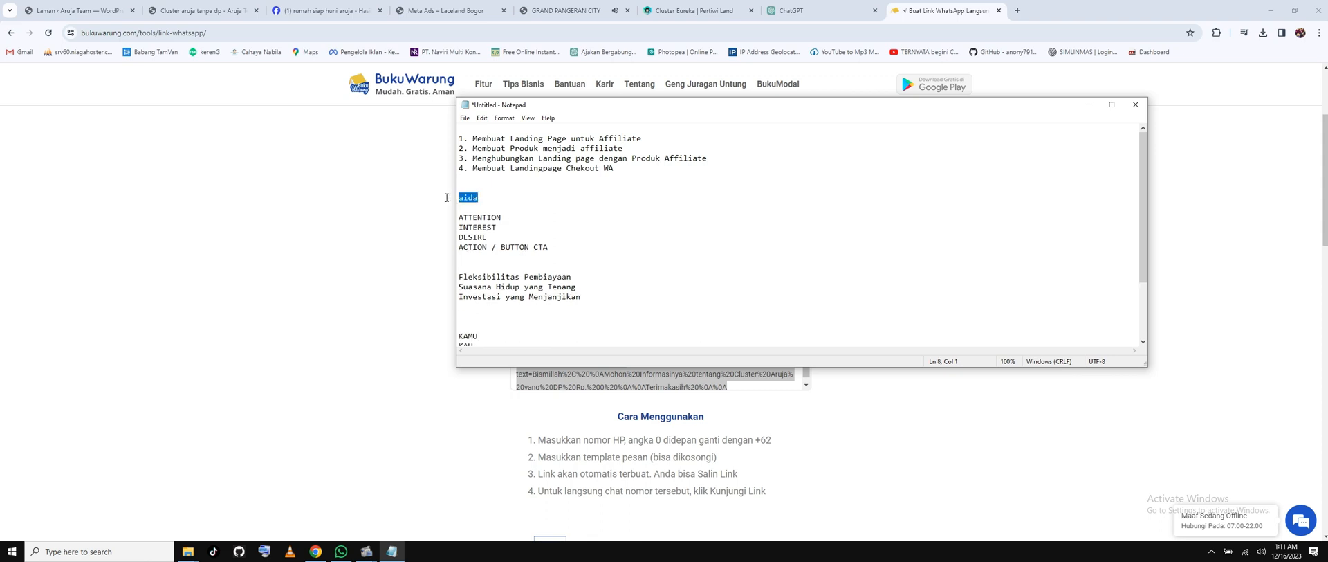
text(AIDA)
Replace the draft copy from 'Fleksibilitas Pembiayaan' to '250.000.000' with a 'Tool' heading and the BukuWarung link.
click(586, 298)
scroll(556, 312, down, 2)
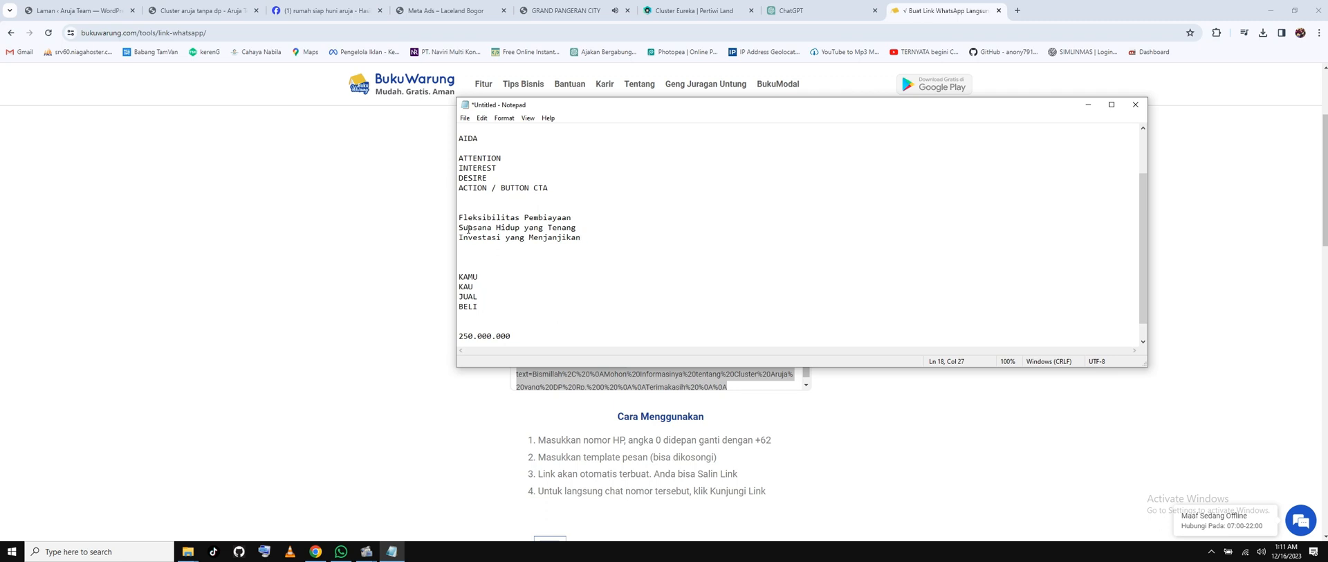
drag(459, 217, 582, 336)
key(BackSpace)
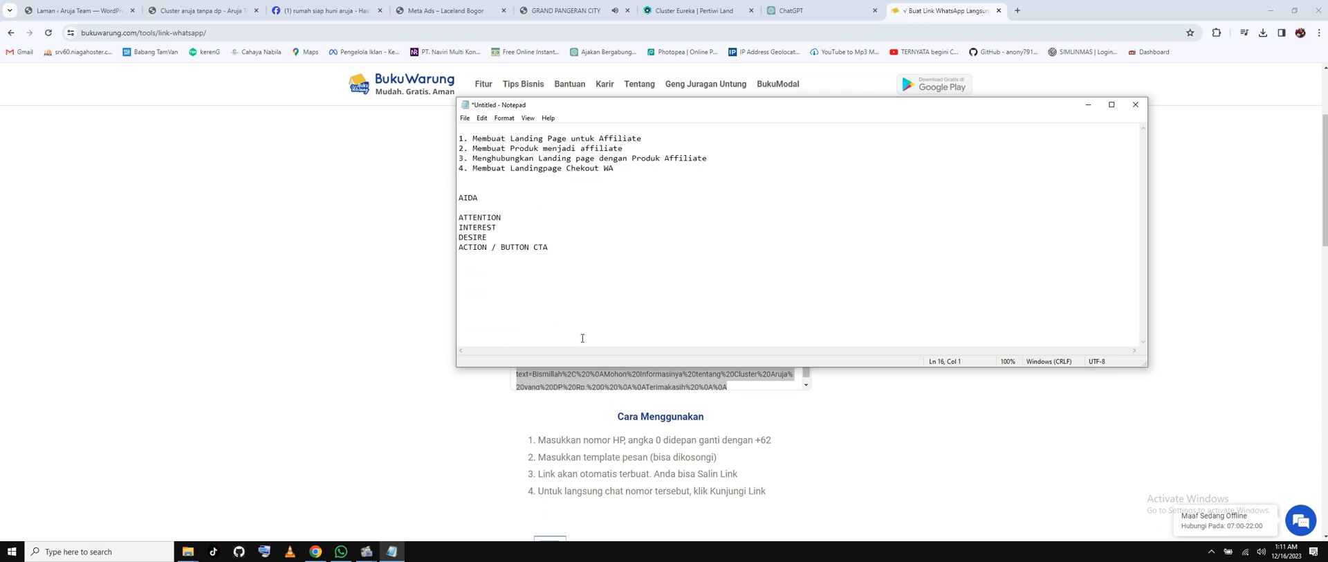
text(Tools :)
key(ctrl+v)
Copy the chat.openai.com address from Chrome and paste it after a dash in the Tools list.
click(692, 10)
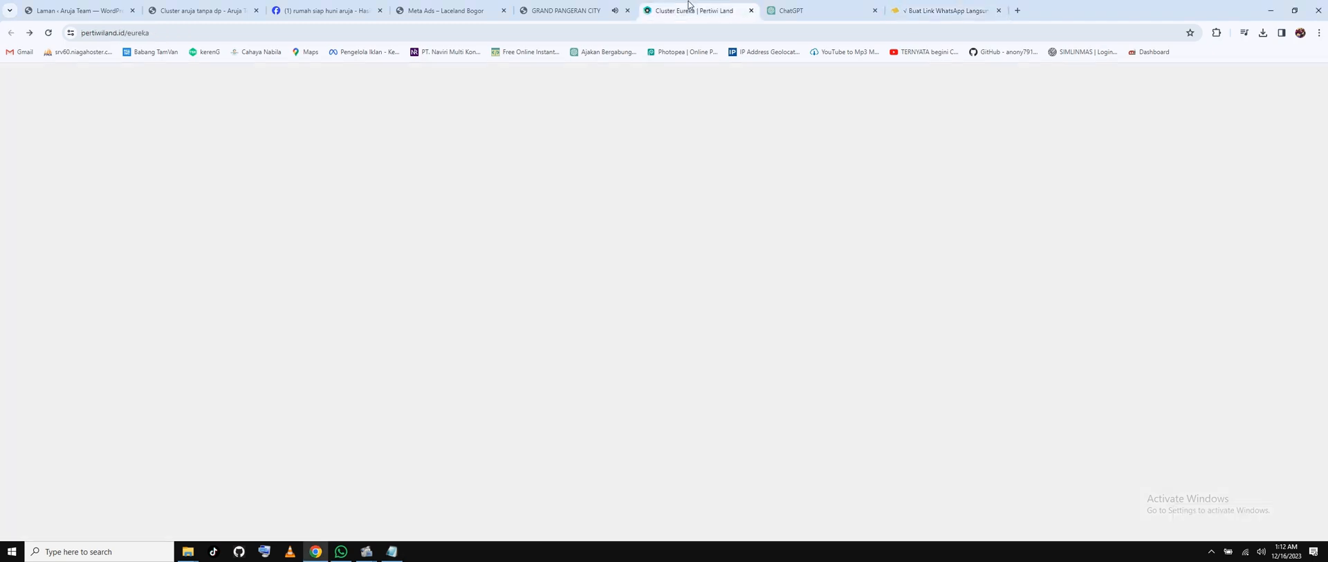
click(795, 11)
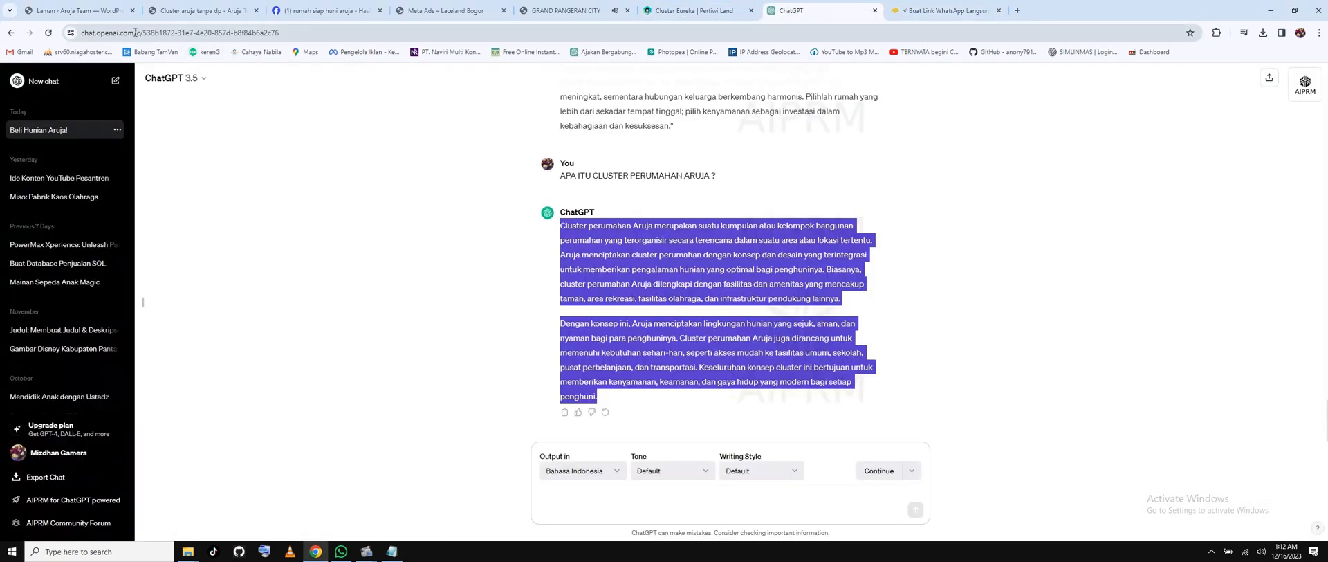
drag(135, 32, 110, 33)
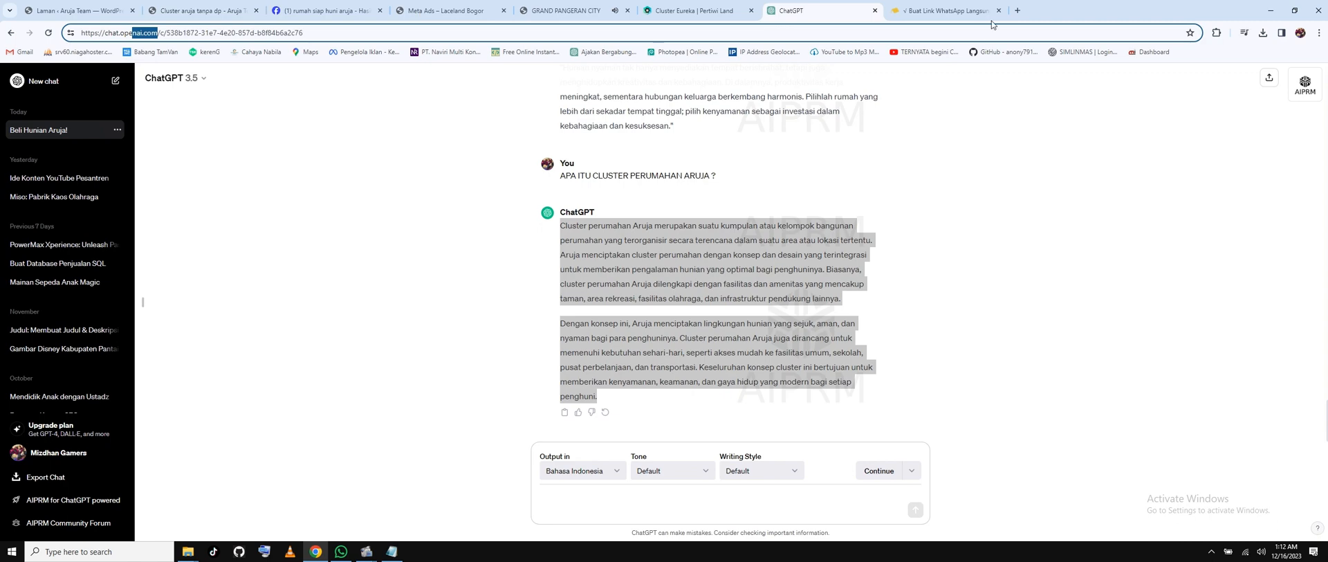
click(1017, 11)
text(chat)
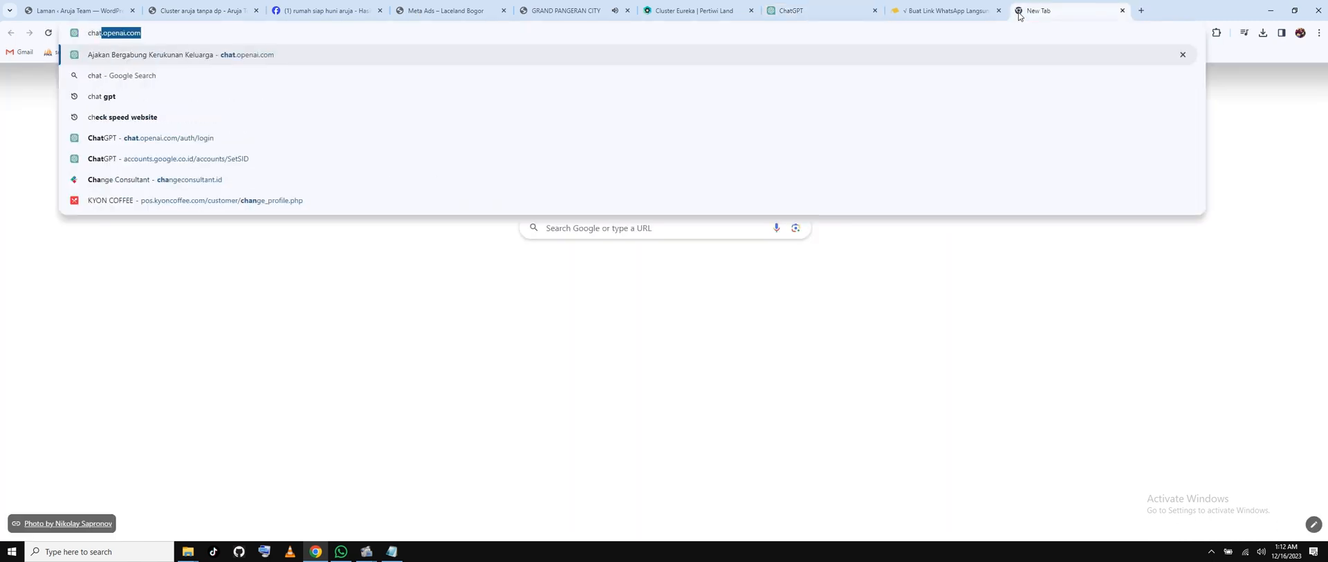
key(ctrl+a)
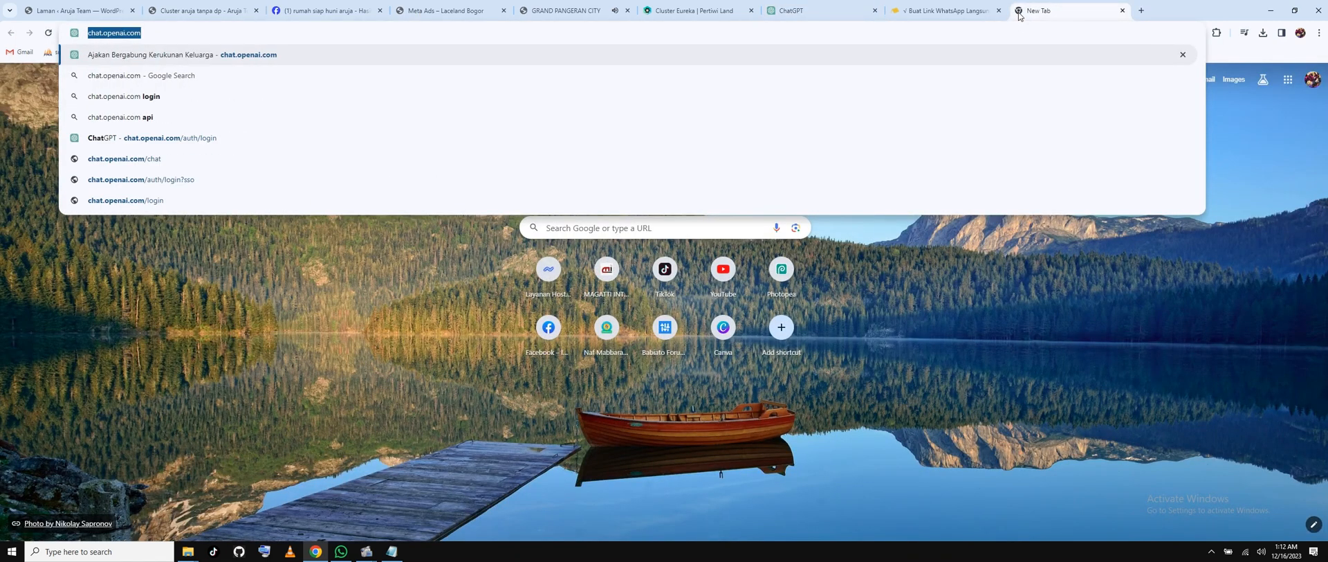
click(392, 551)
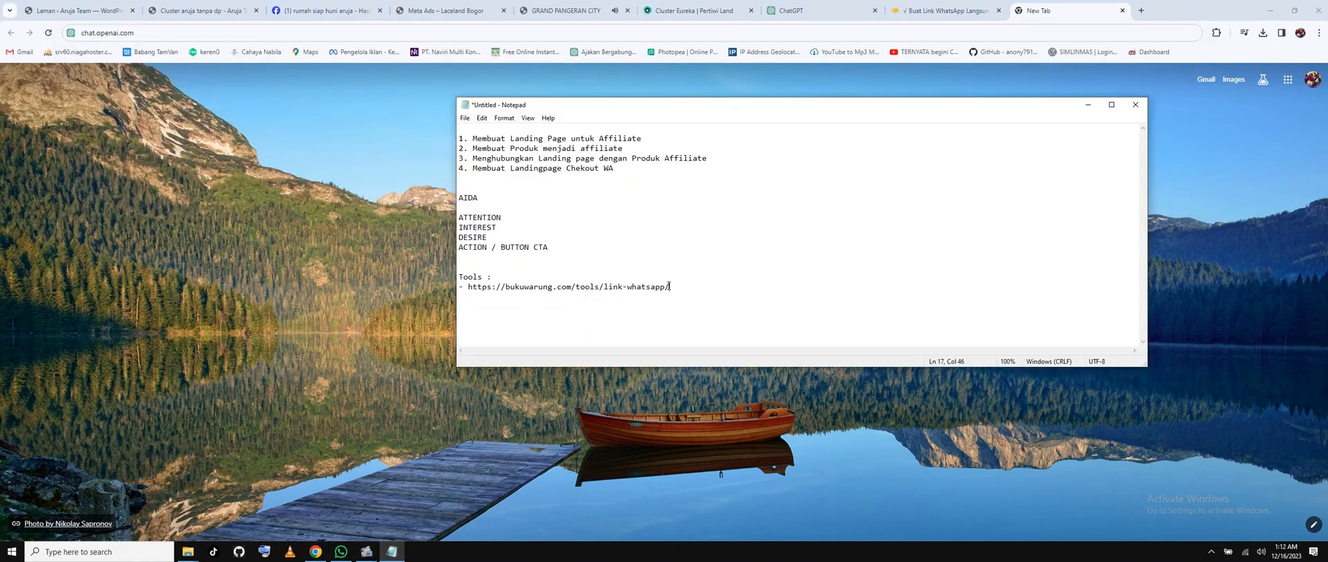
text(-)
key(ctrl+v)
Return to the WordPress pages list in the browser, then cancel closing the browser window.
click(277, 204)
click(76, 10)
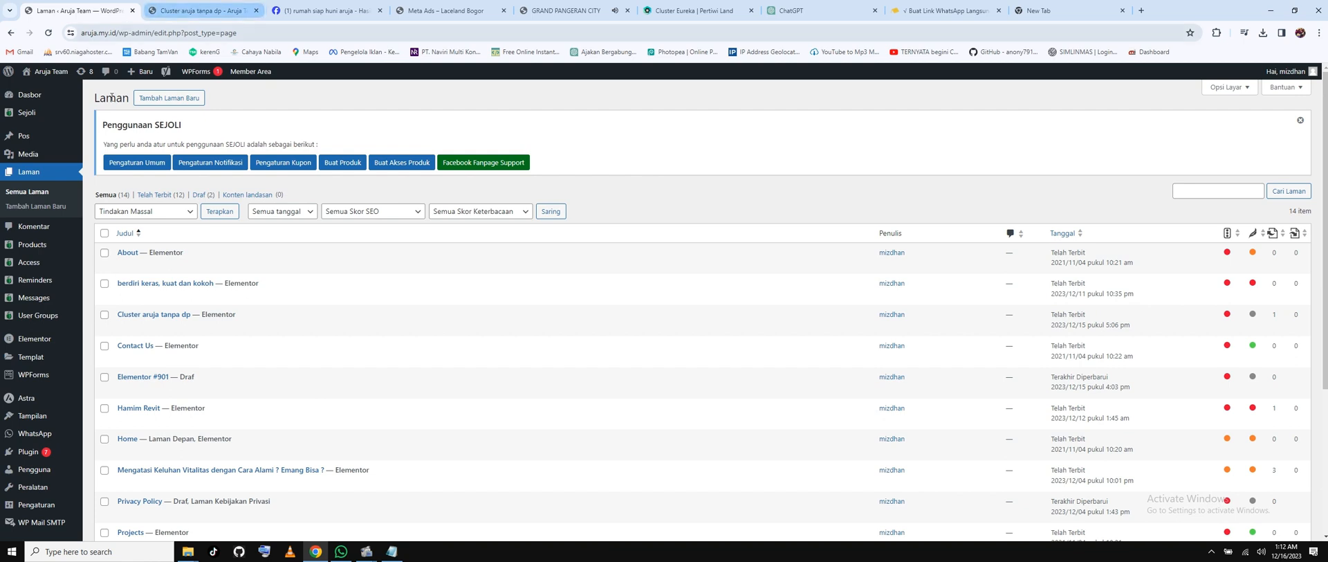
mouse_move(50, 78)
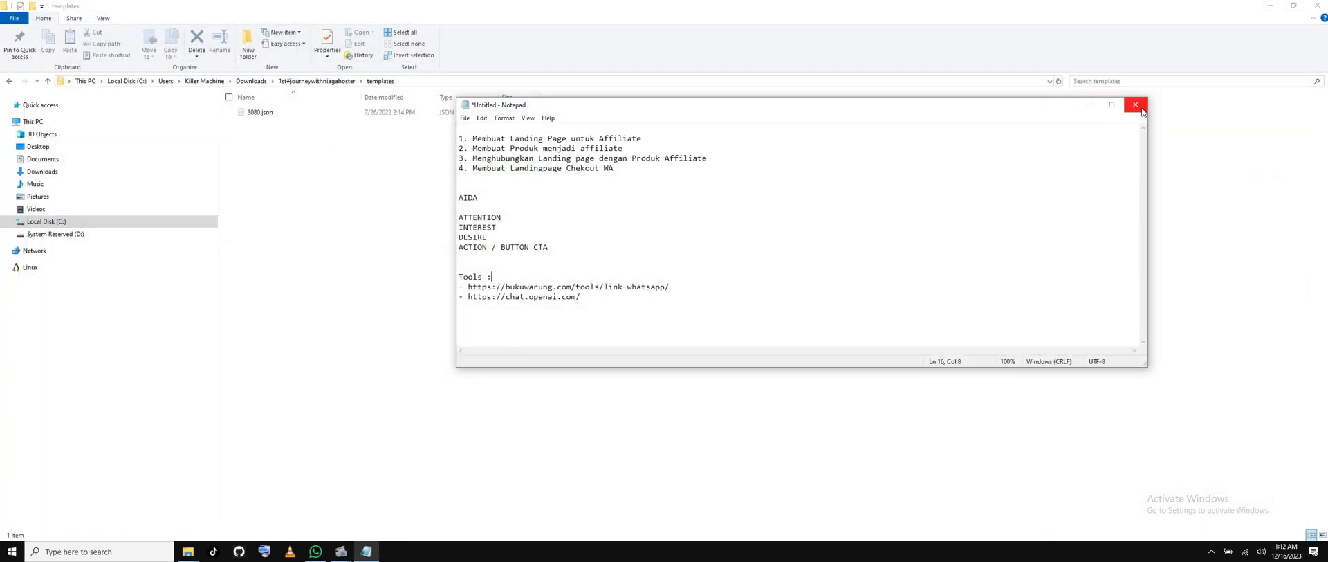
click(1135, 104)
click(718, 279)
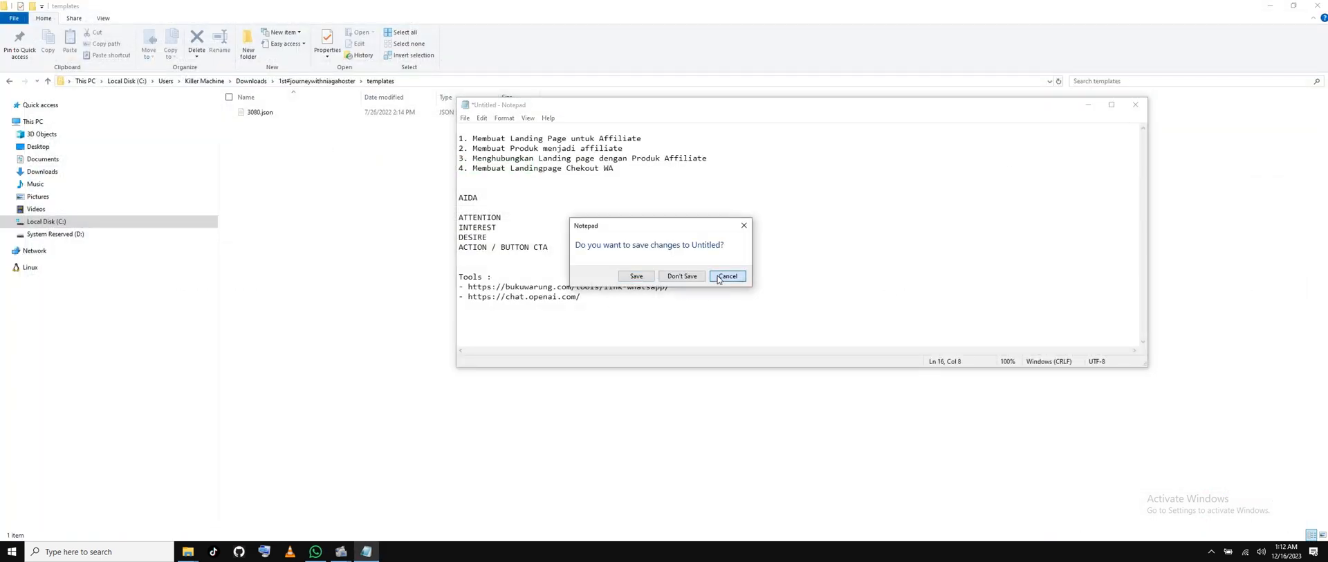
Check the 'Membuat Landingpage Chekout WA' item in the notes, then launch the Chrome profile from the desktop.
drag(614, 168, 469, 170)
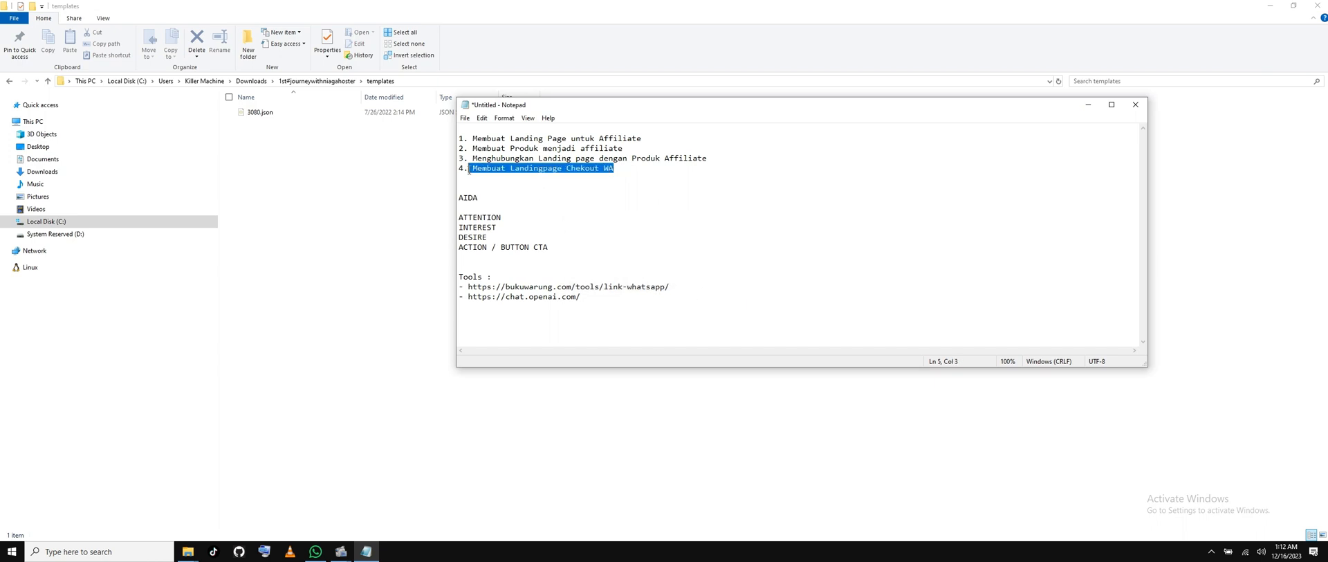
click(528, 175)
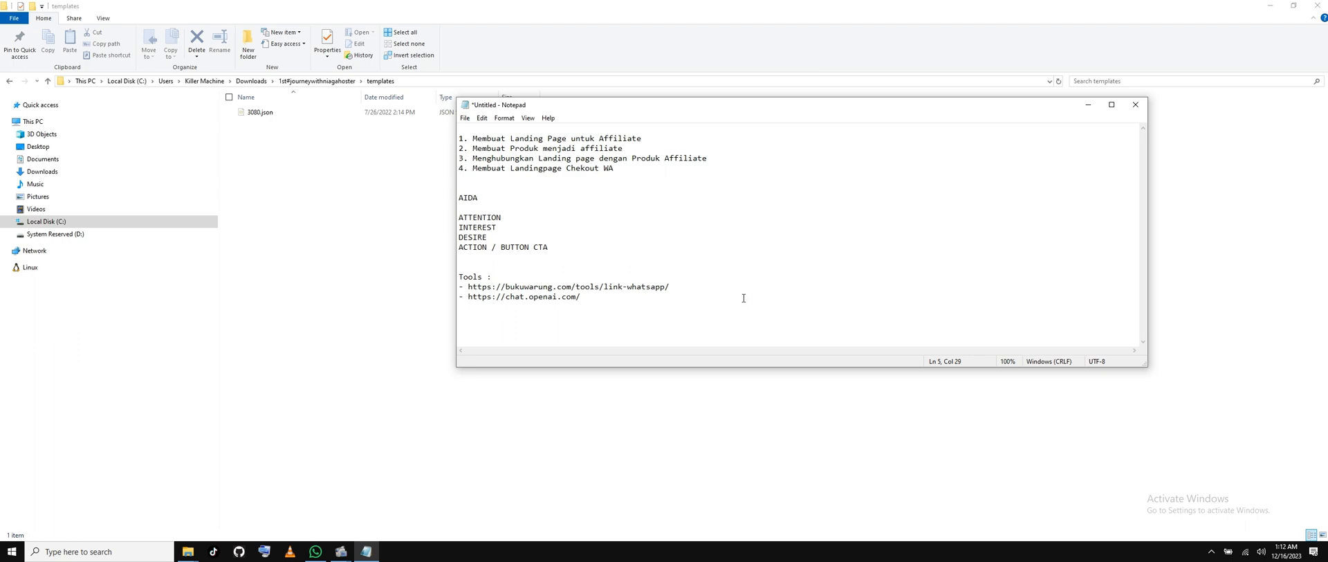
click(371, 298)
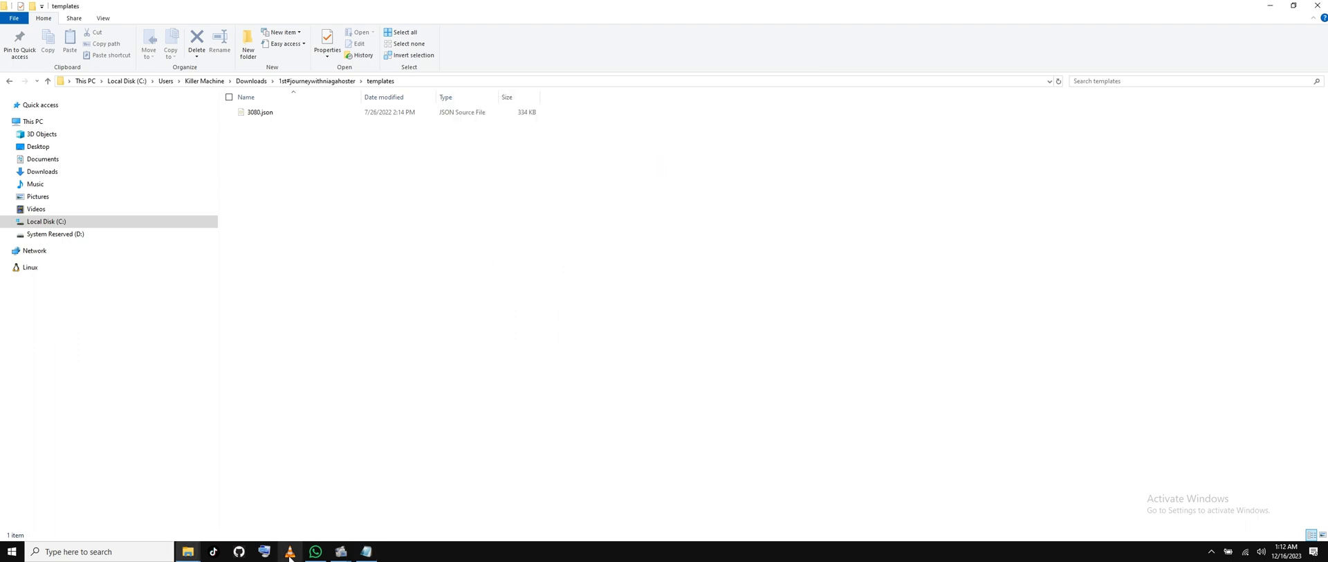
click(1270, 10)
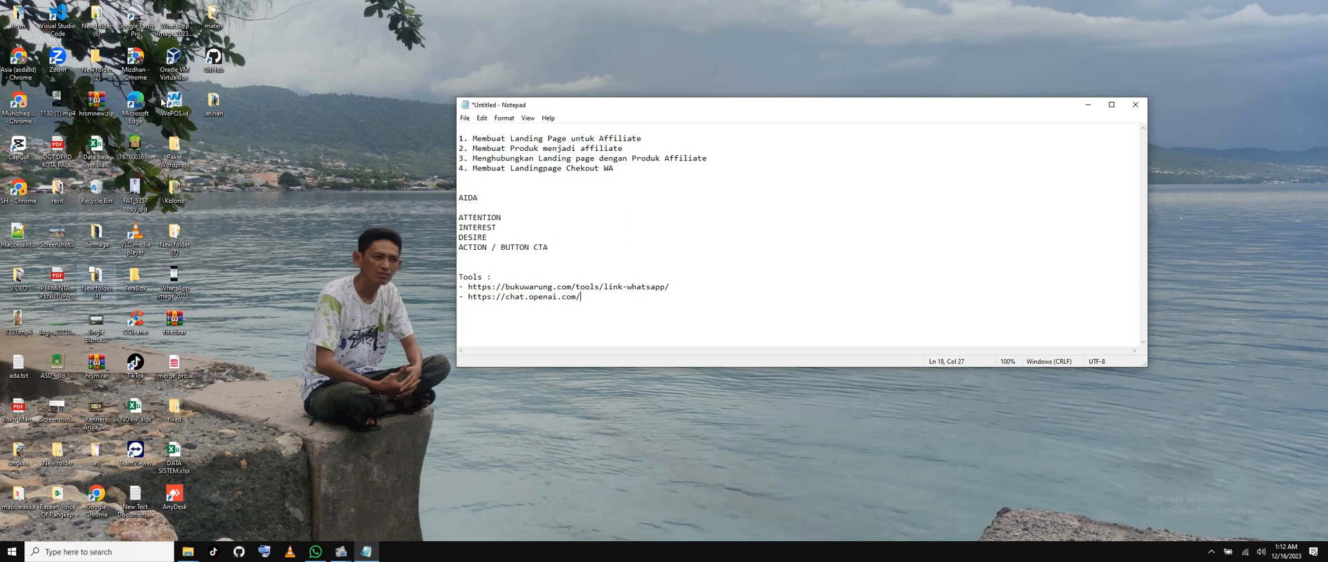
click(145, 61)
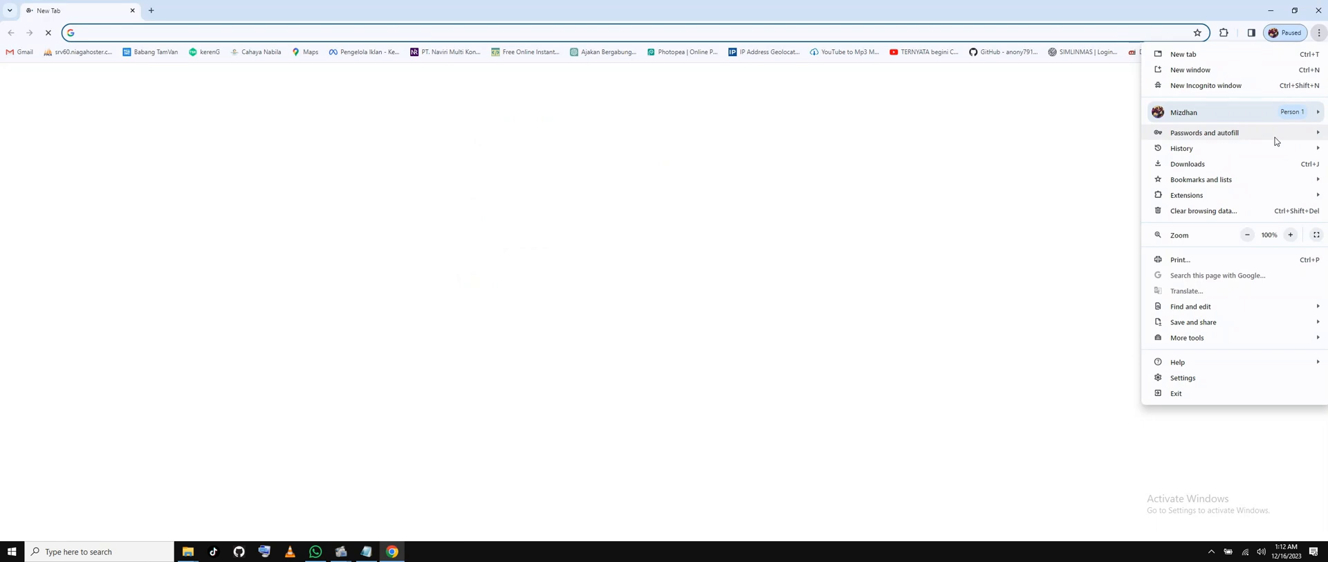
Open a new incognito window at aruja.my.id/wp-admin.
click(1276, 85)
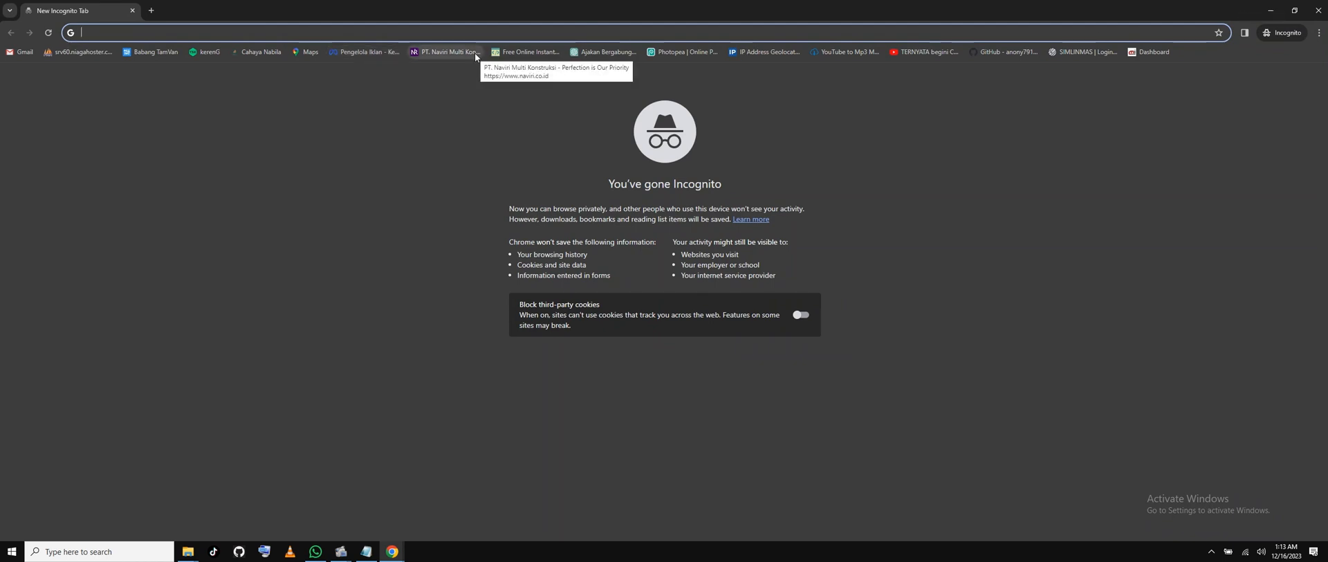
text(aruja.my.id/wp-admin/)
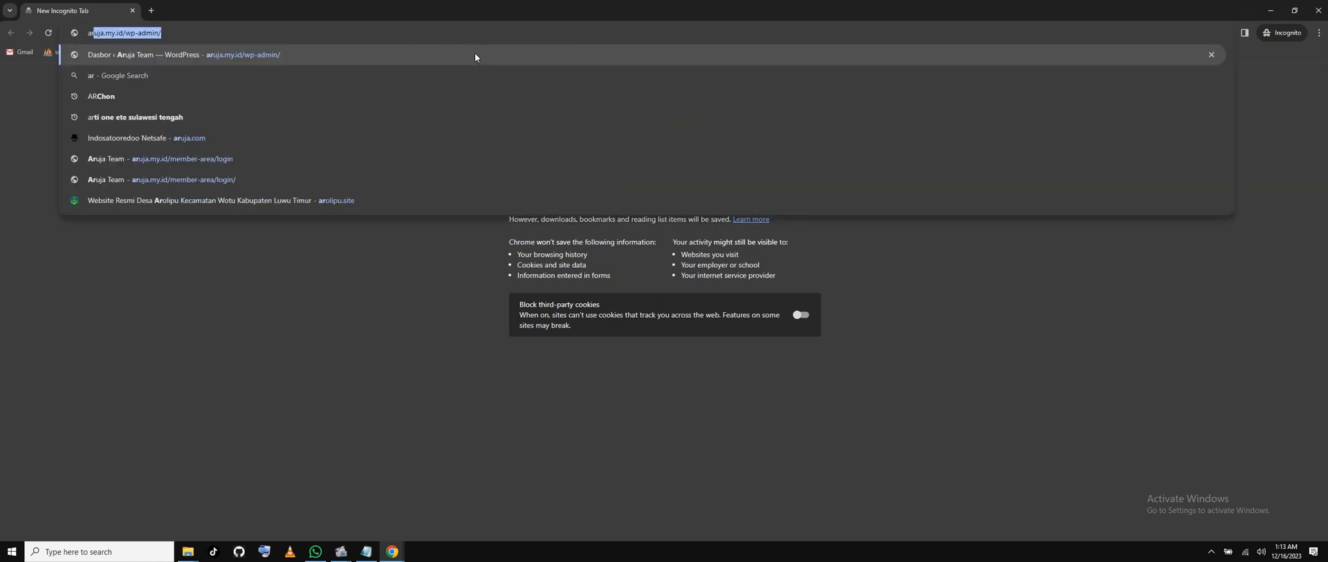
key(Return)
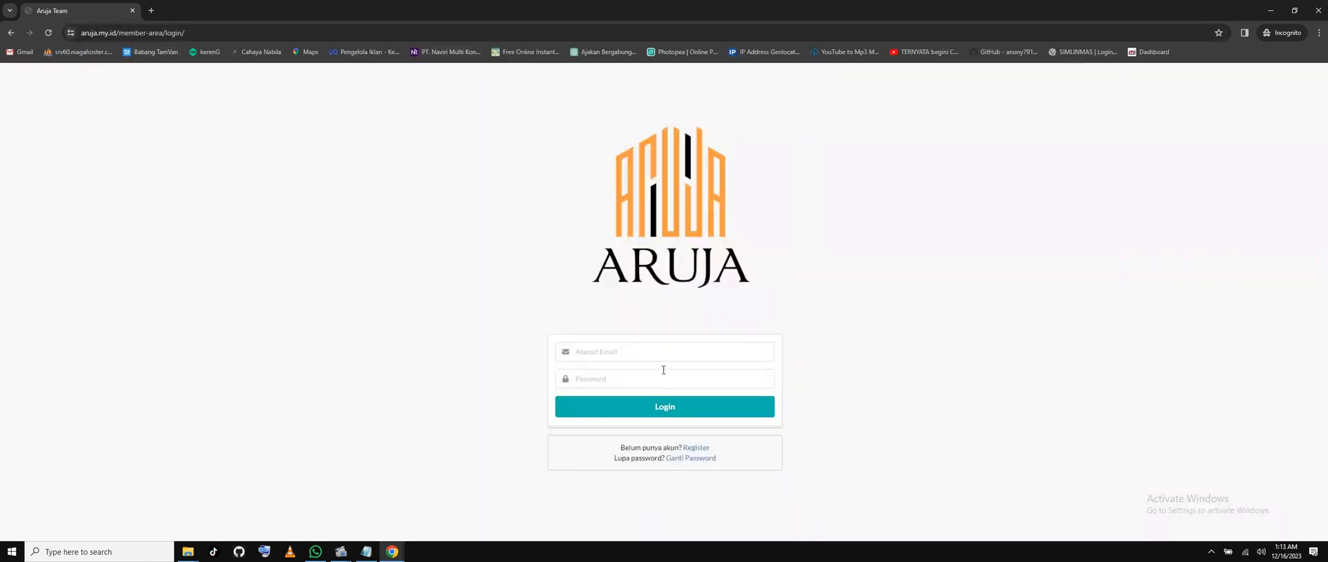
Enter the member's email address and password on the Aruja login form and submit it.
click(662, 358)
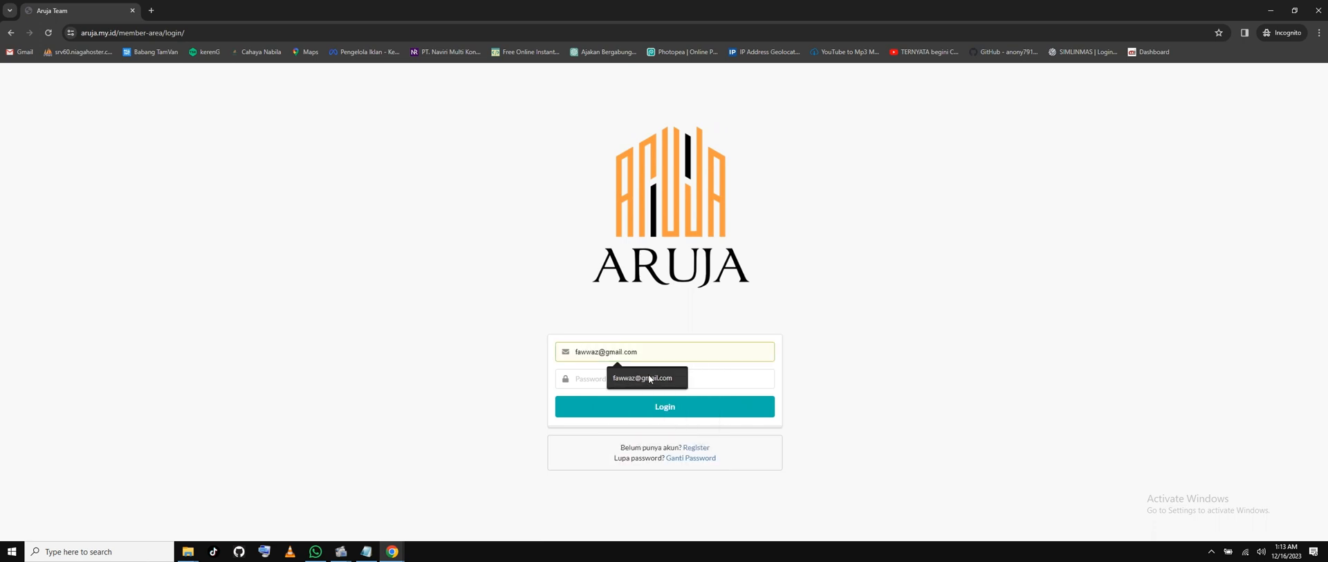
click(649, 374)
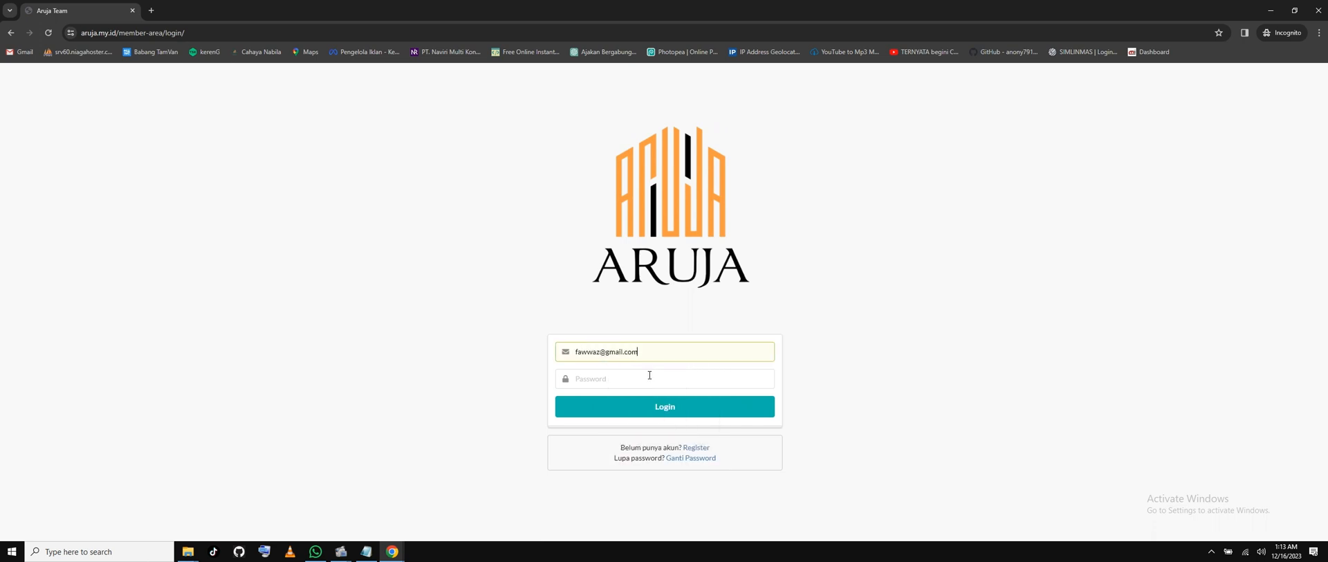
text(123456)
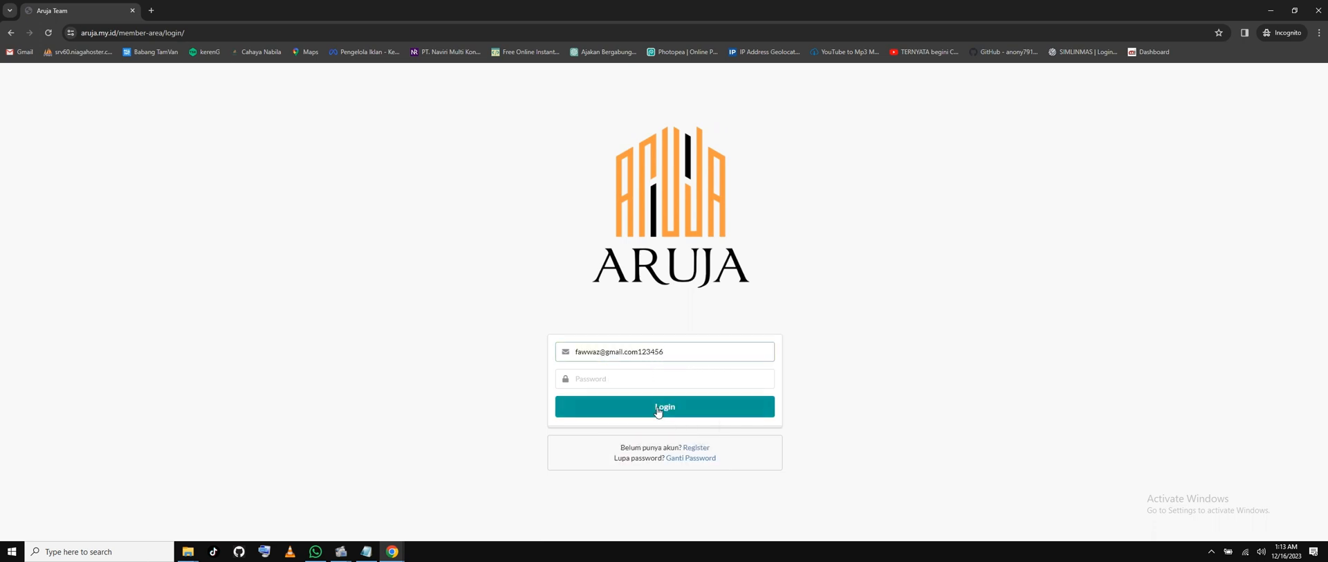
double_click(648, 354)
click(684, 347)
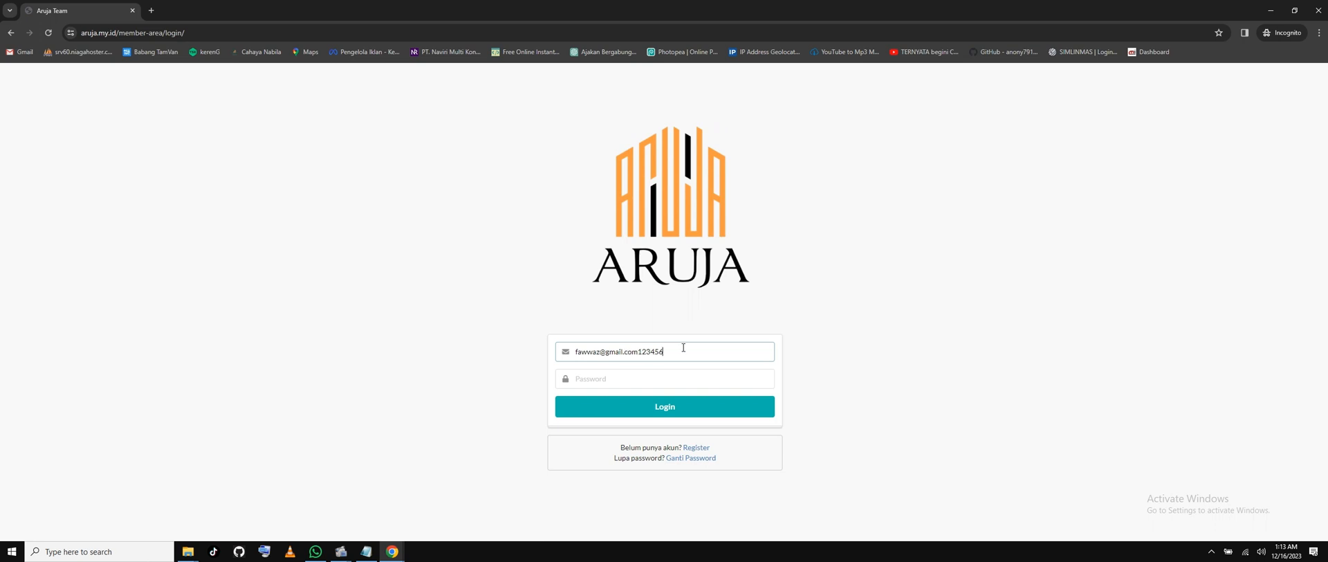
key(BackSpace)
key(BackSpace)
key(BackSpace)
key(BackSpace)
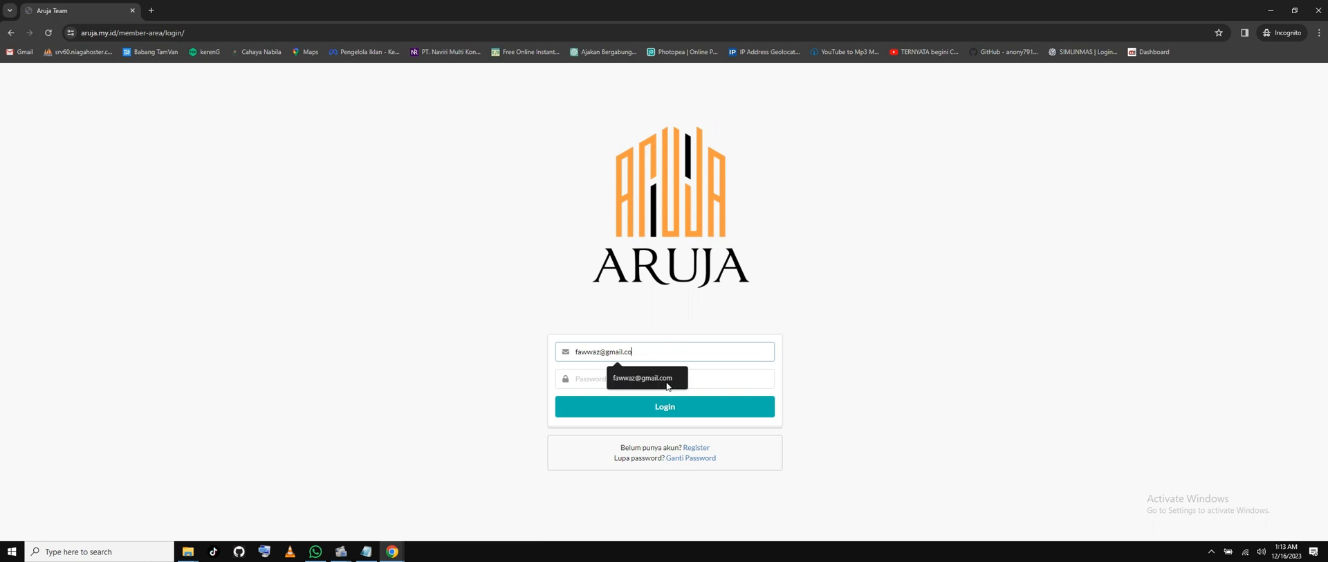
click(633, 381)
text(1234)
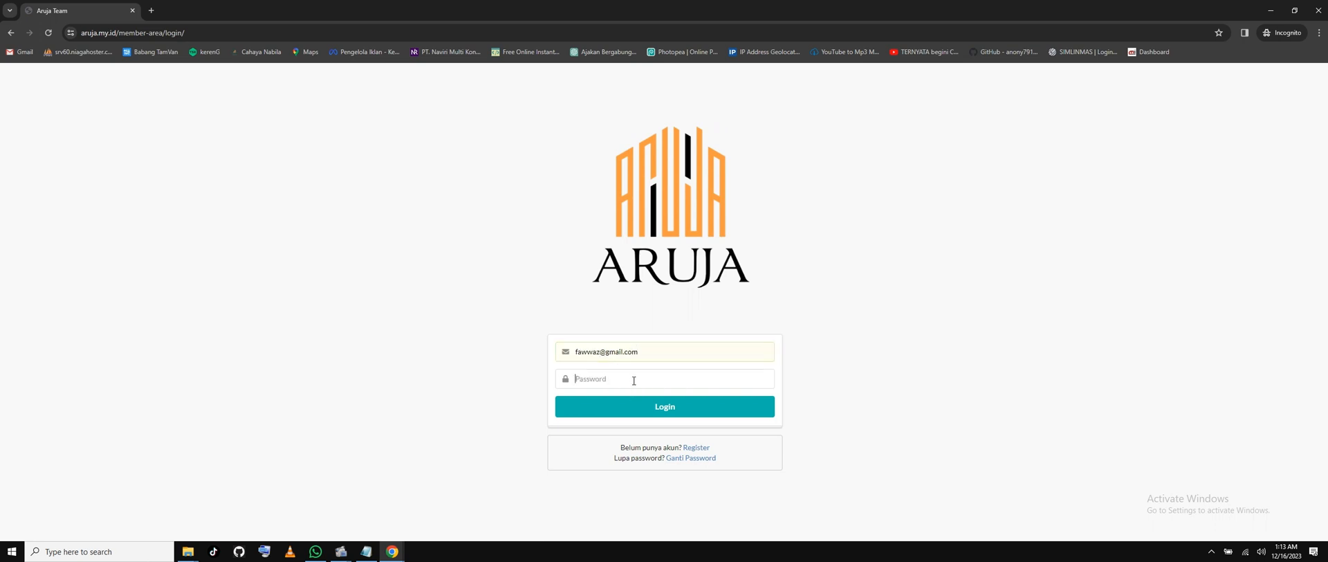
text(56)
click(634, 412)
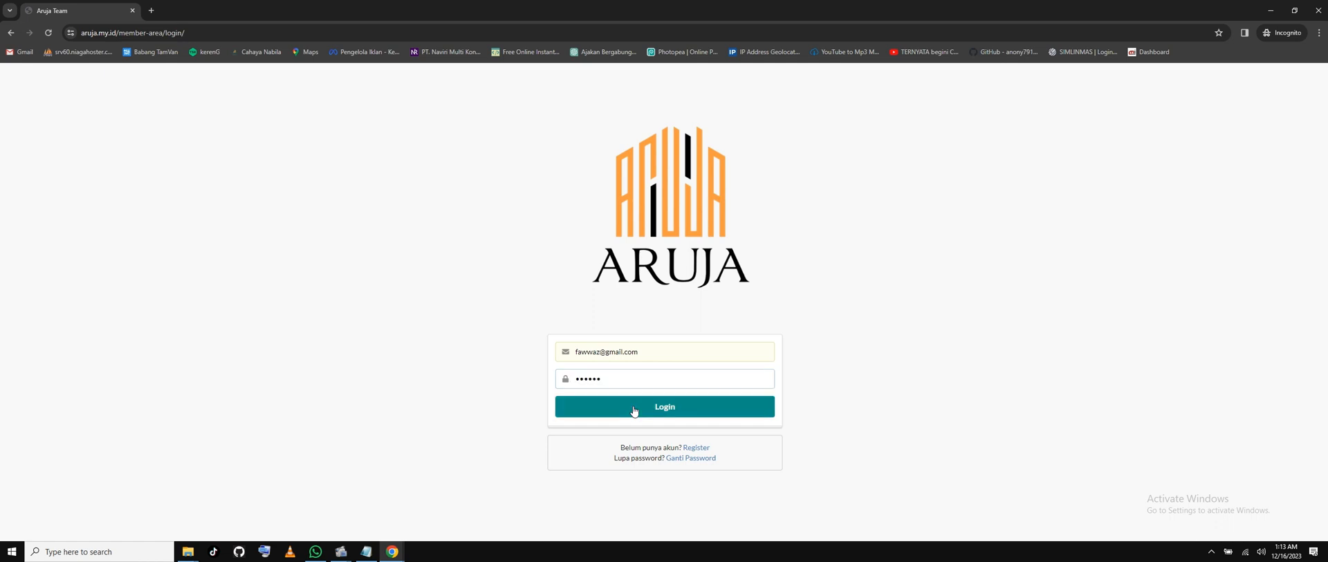
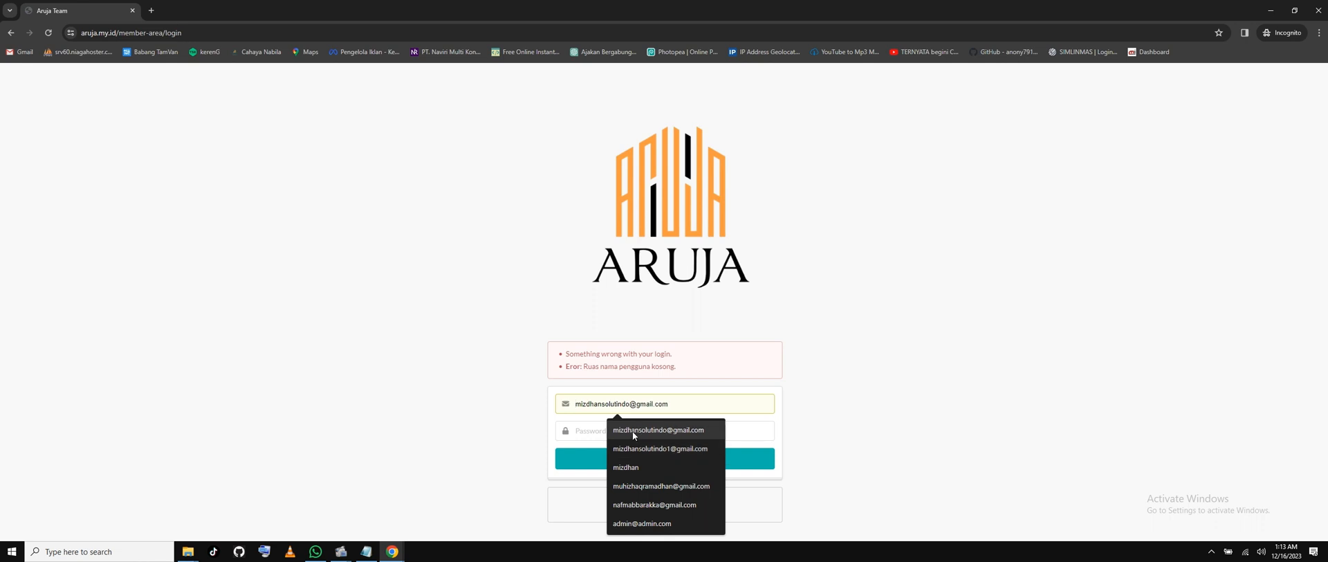
Log in to the Aruja member area with the saved email and the account password.
click(625, 429)
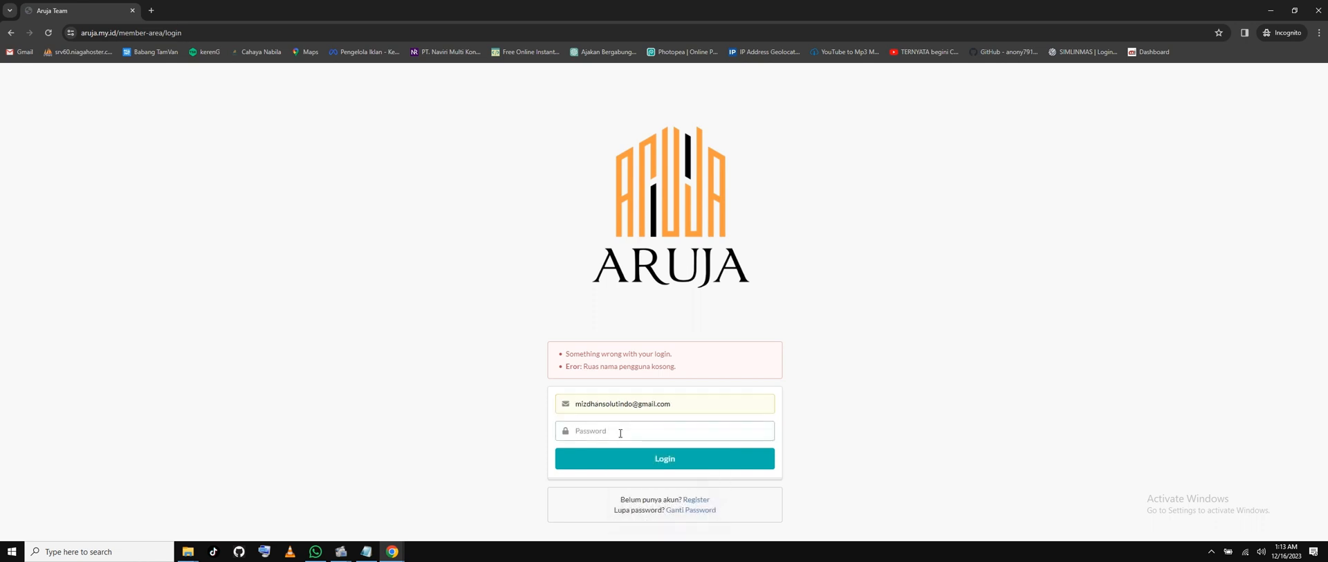
text(12345678)
key(Return)
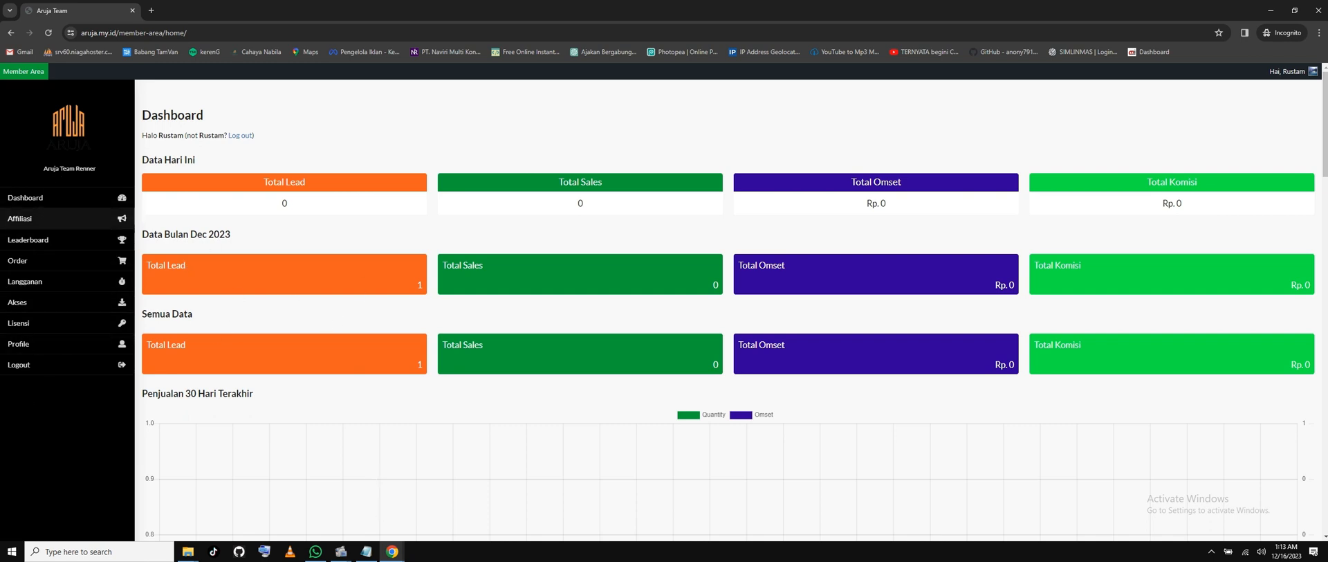
Open the Affiliasi Link generator, checking the product line in the notes.
click(8, 219)
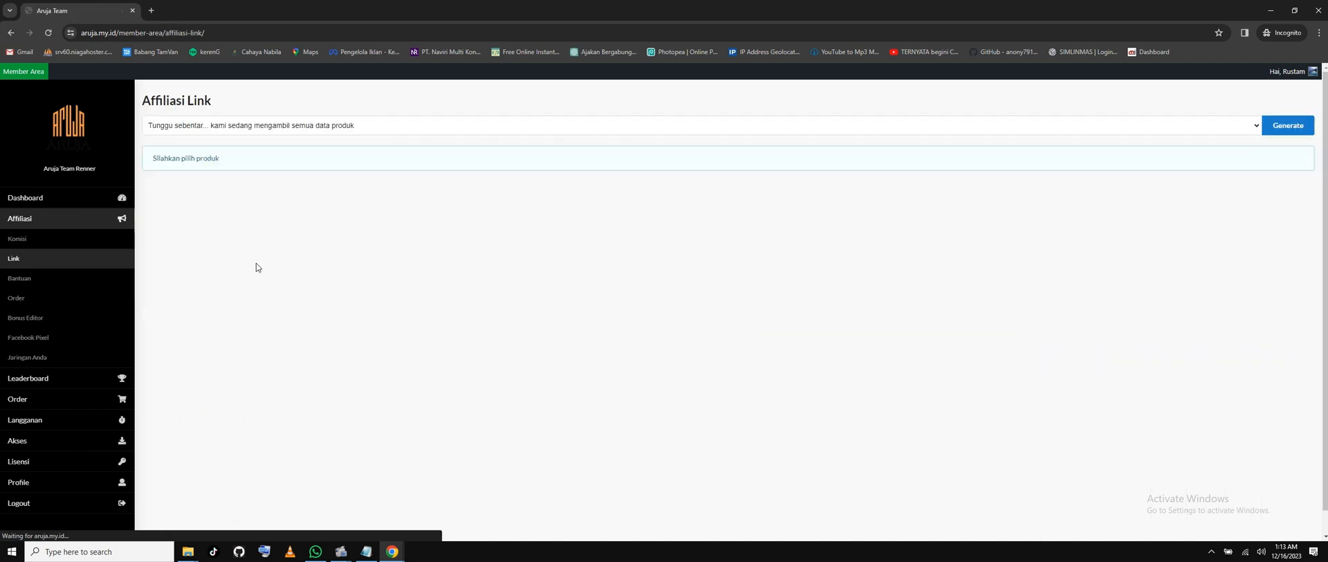
click(1052, 123)
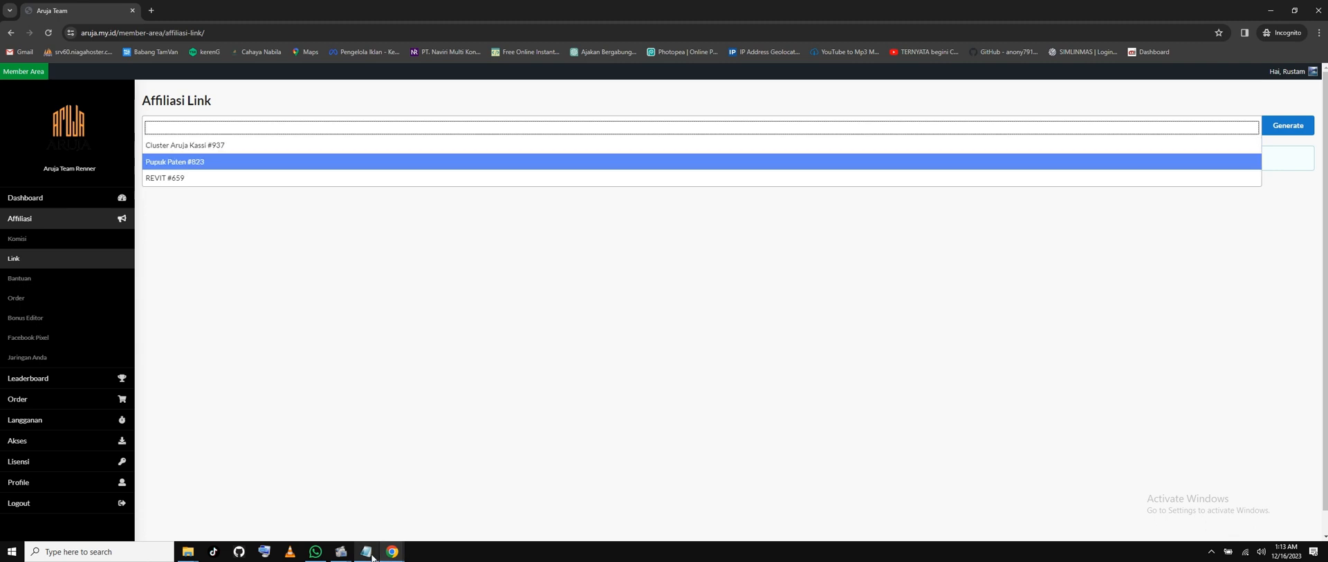
click(366, 552)
drag(608, 170, 449, 172)
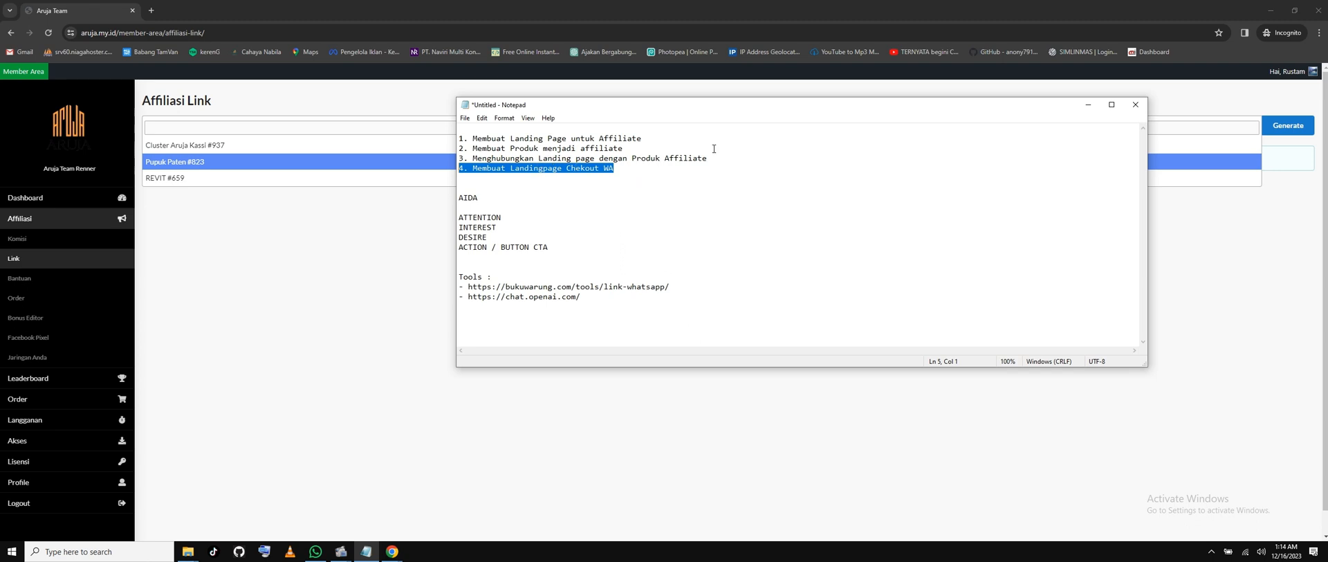
click(204, 127)
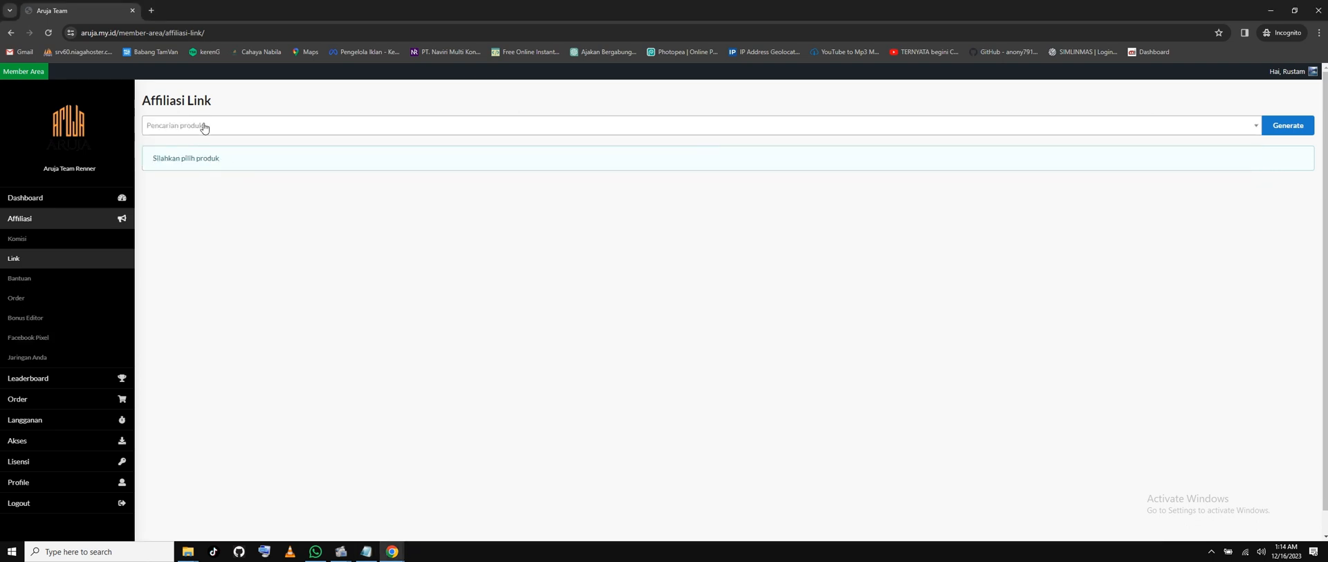
click(205, 128)
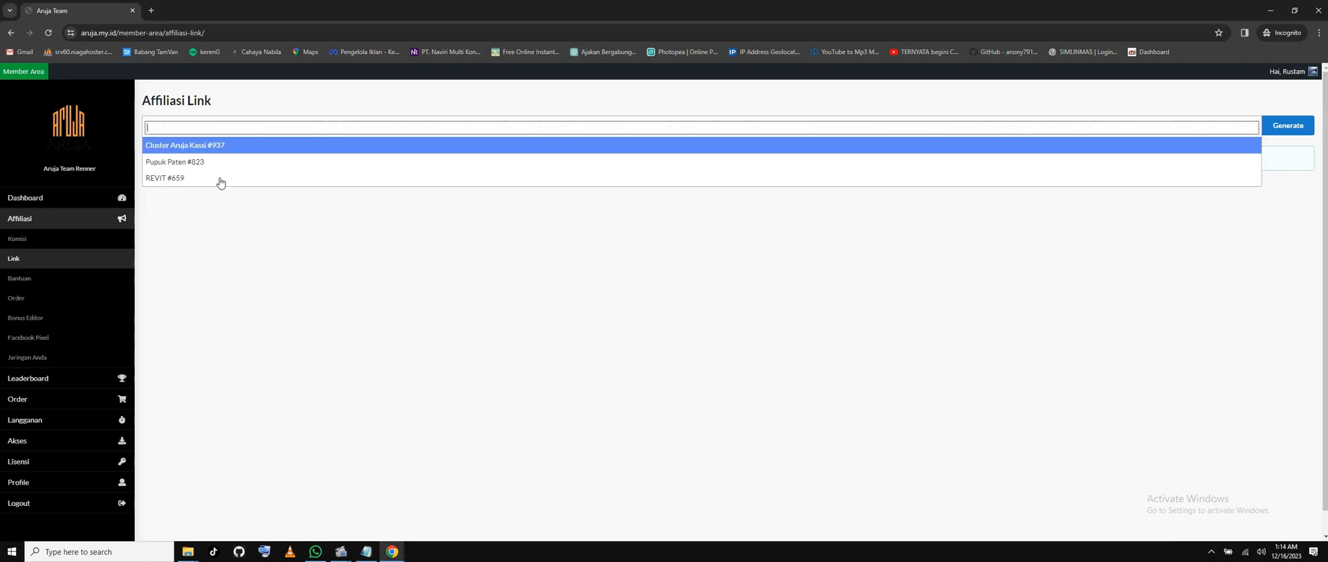
click(304, 377)
click(239, 128)
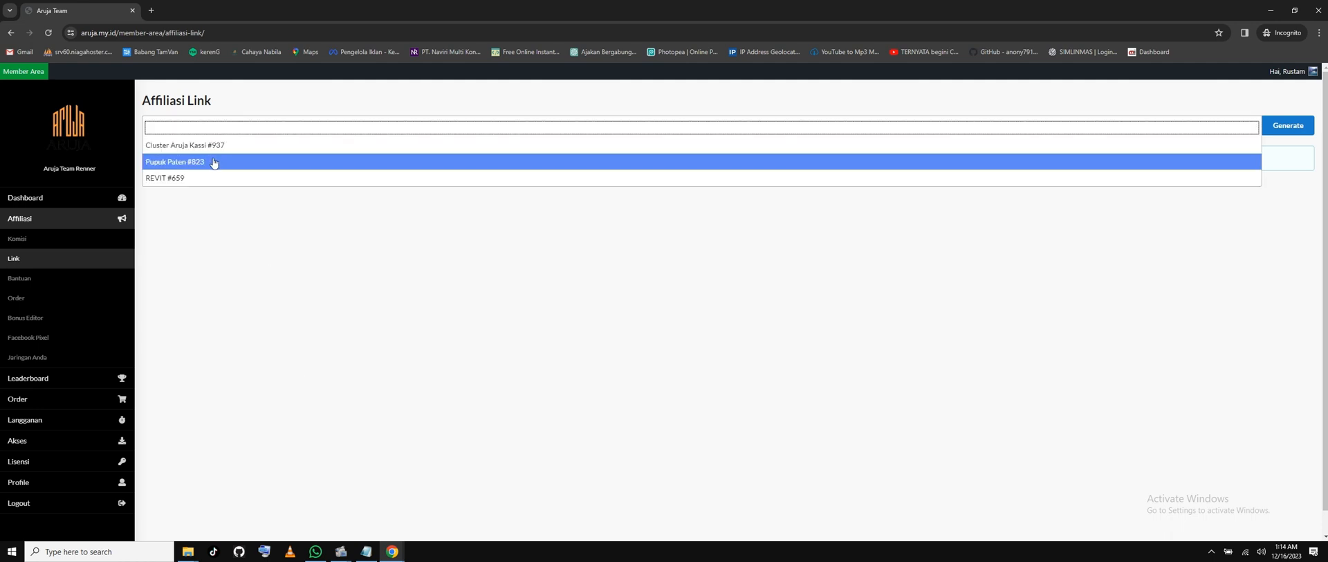
Generate affiliate links for Cluster Aruja Kassi #937 and copy the sales-page link.
click(211, 149)
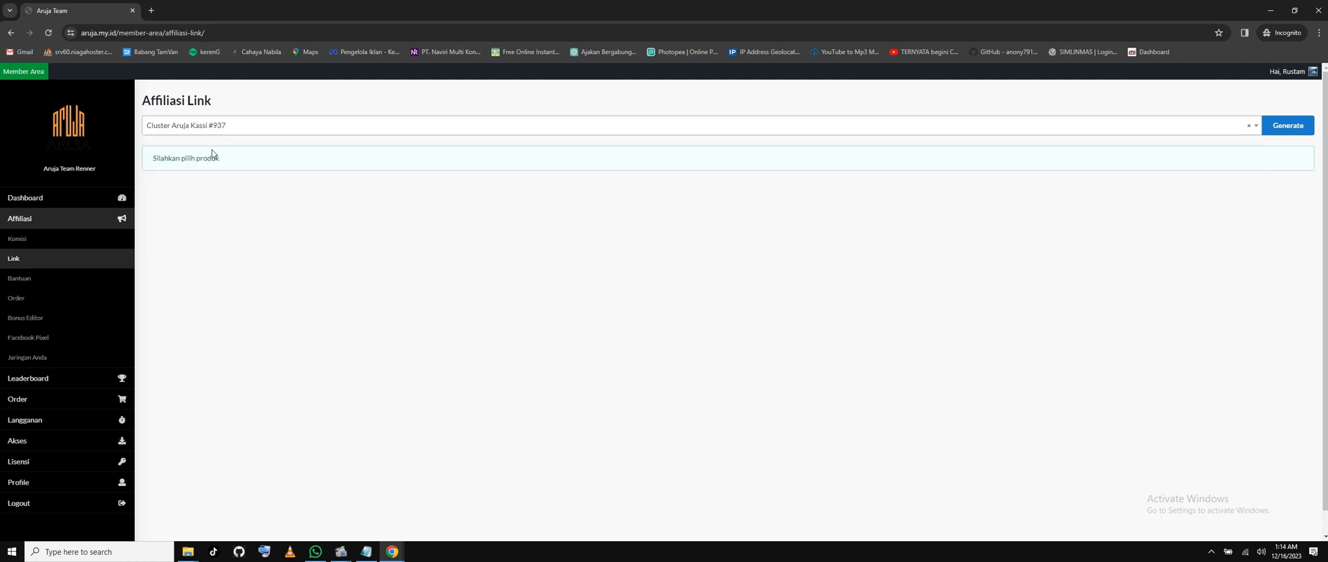
click(261, 129)
click(257, 158)
click(278, 125)
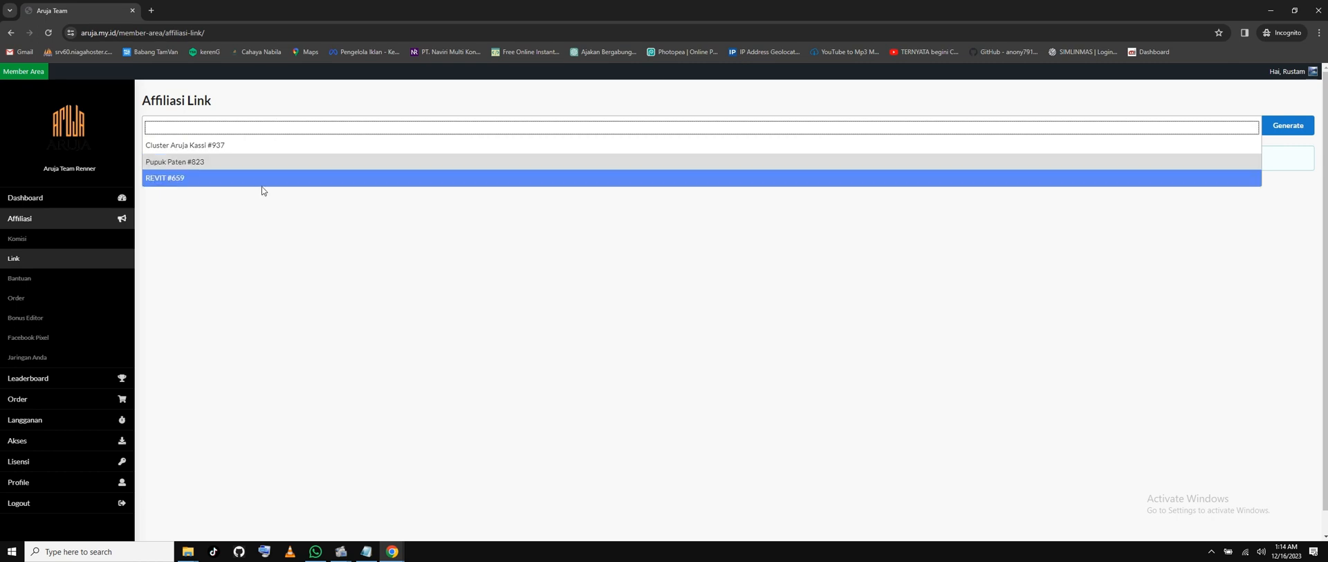
click(263, 178)
click(267, 127)
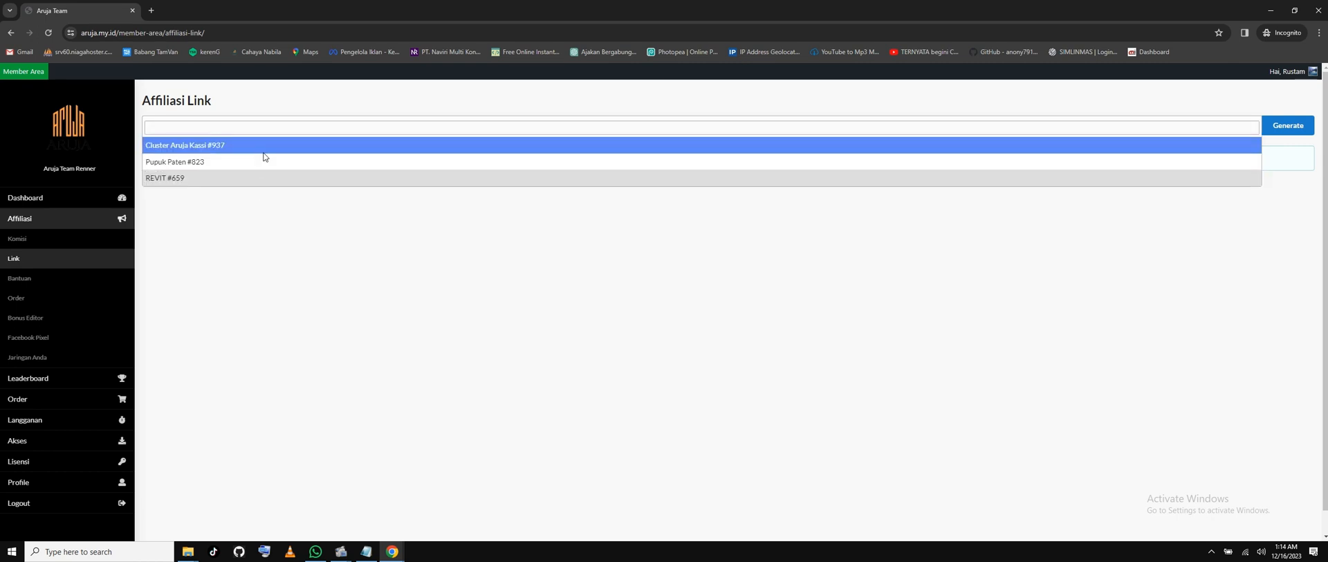
click(263, 149)
click(1285, 128)
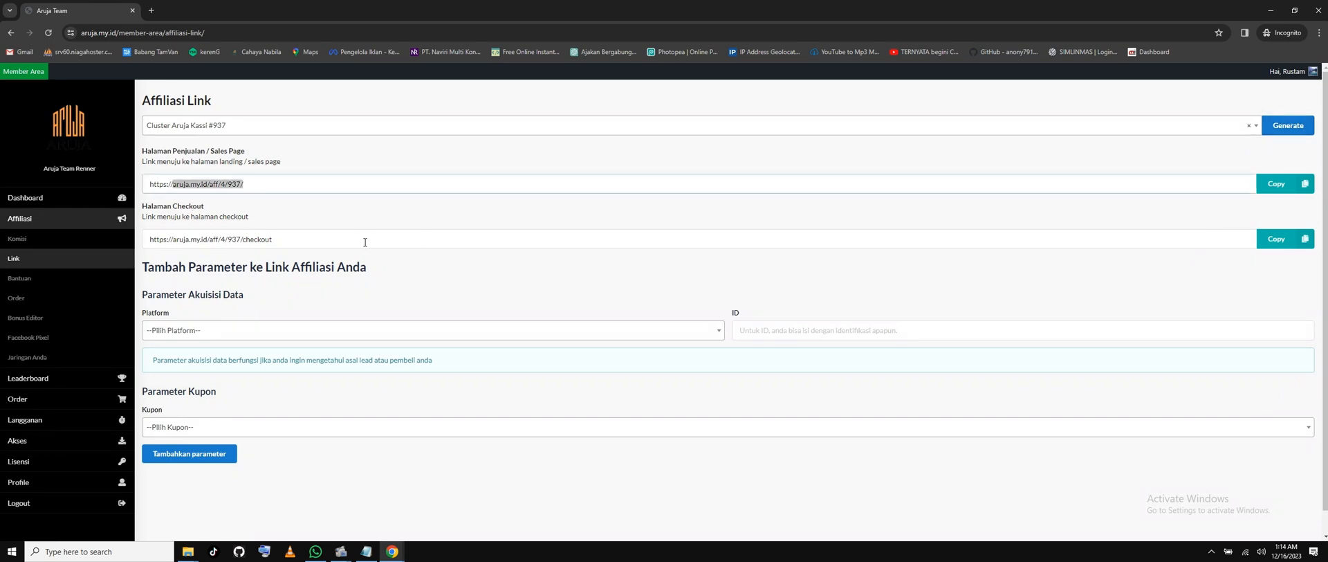
click(1276, 183)
click(340, 551)
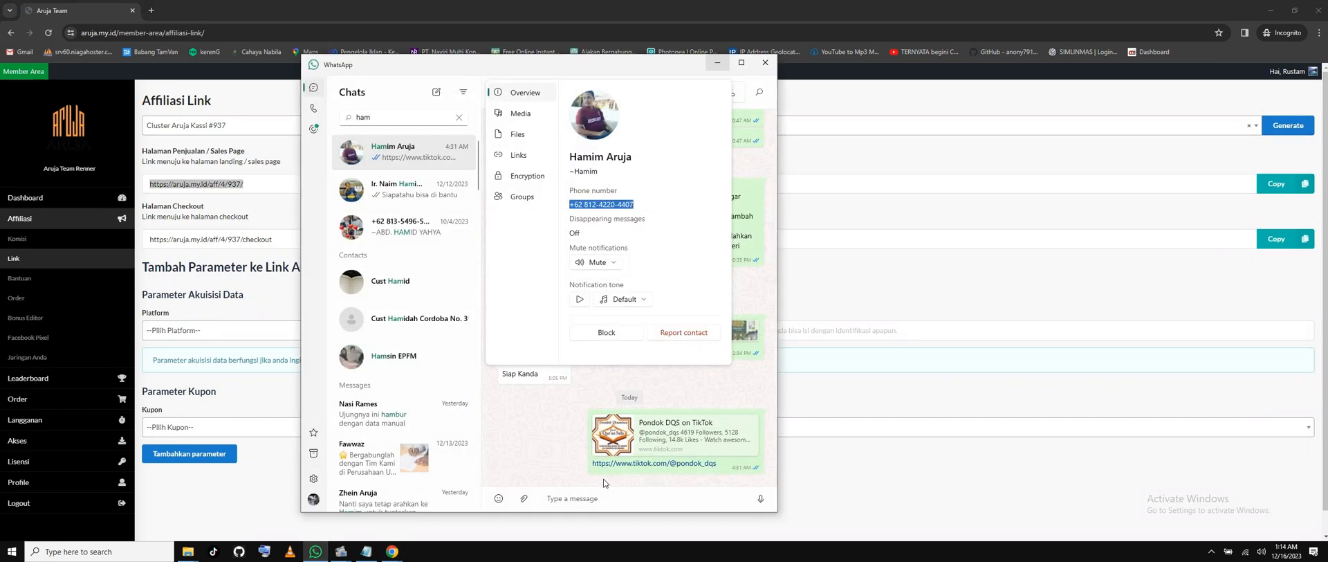
click(599, 498)
key(ctrl+v)
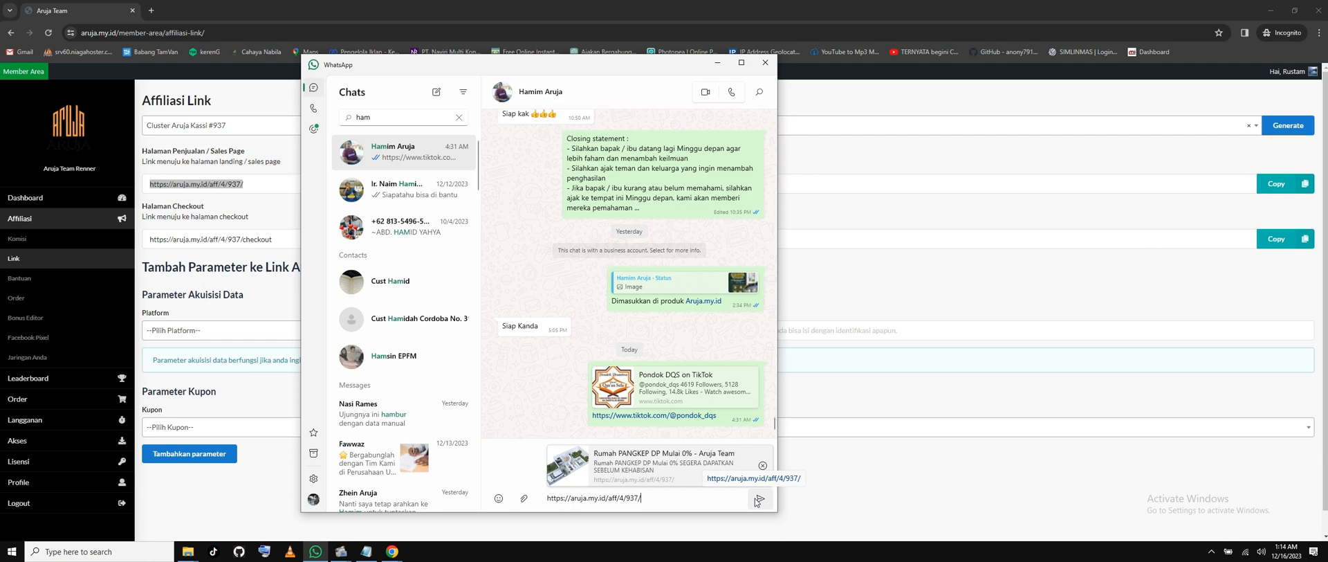
click(759, 498)
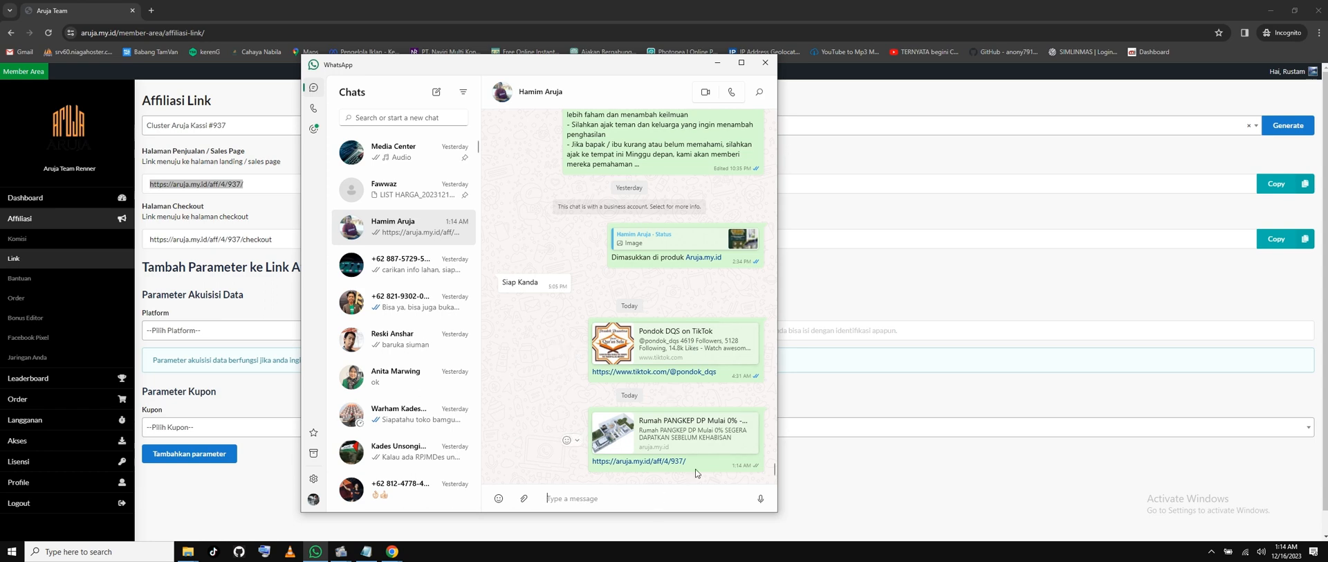
click(1055, 132)
click(262, 183)
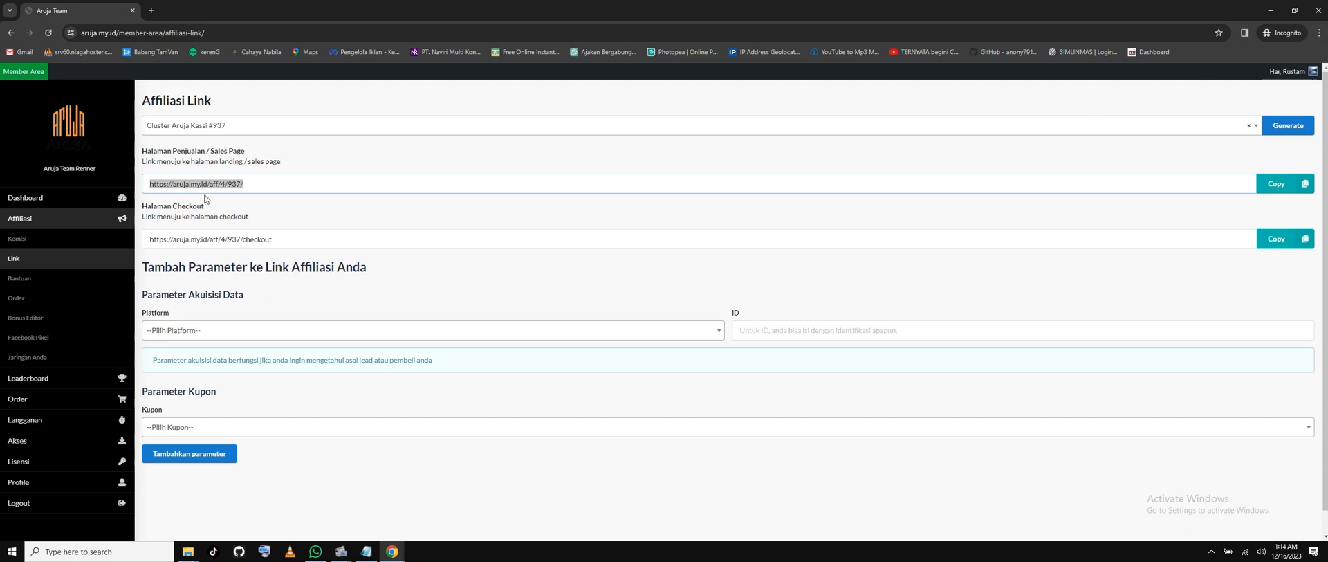
Look over the Profile's Alamat Lengkap and Informasi Rekening fields, then open Leaderboard.
click(338, 181)
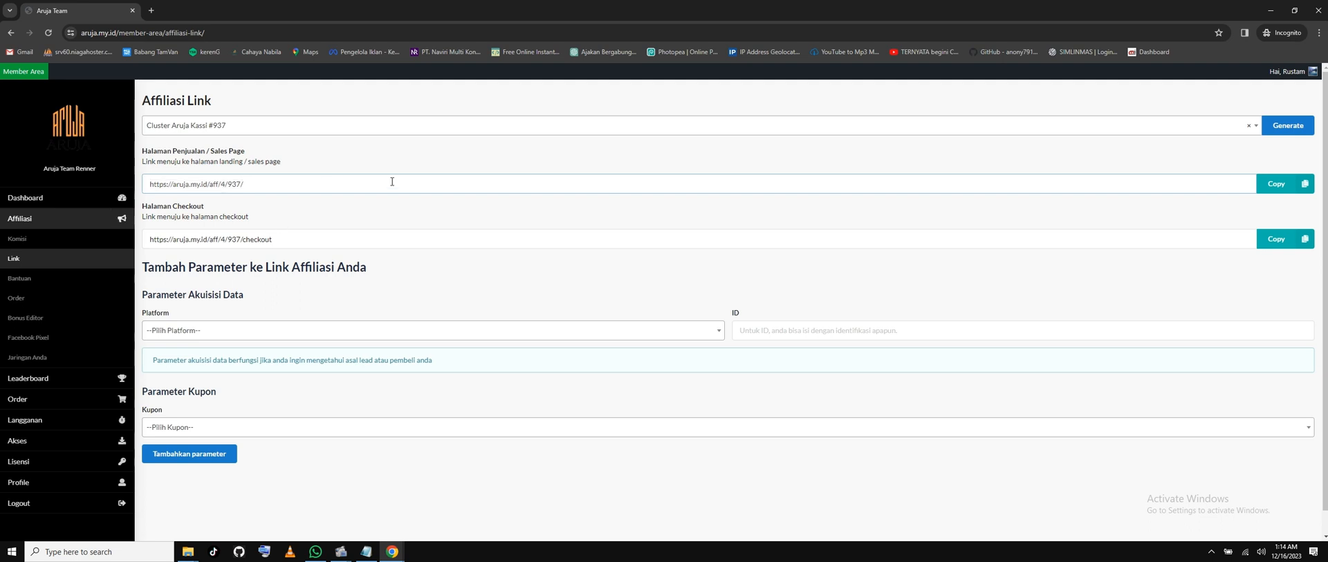
click(34, 482)
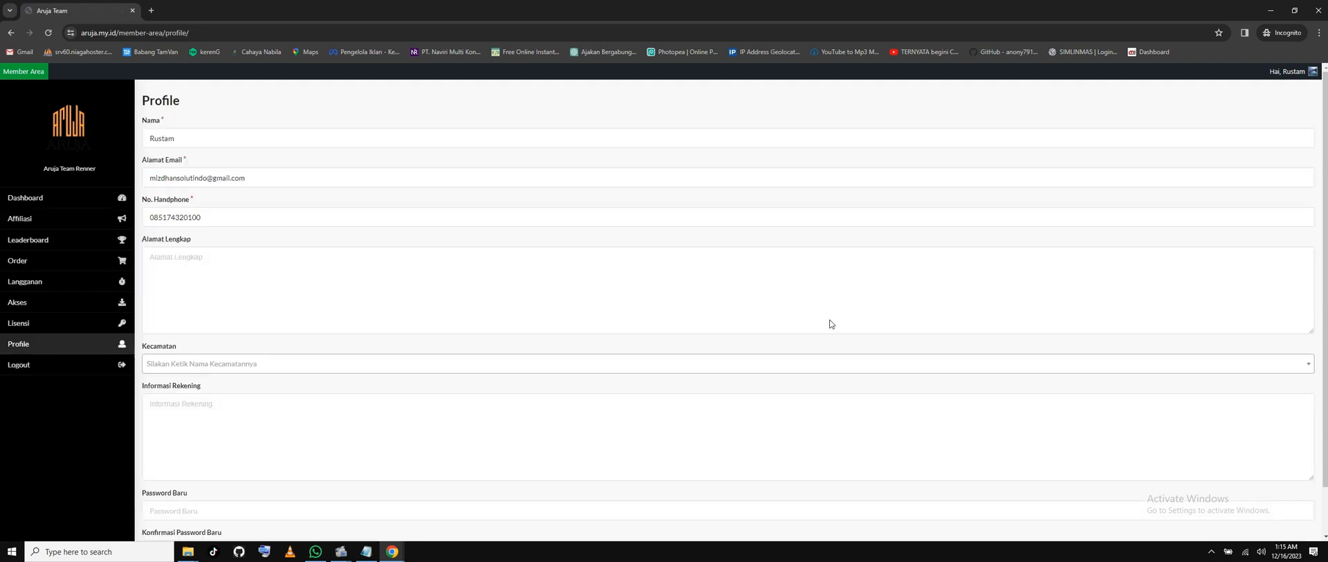
scroll(831, 323, down, 1)
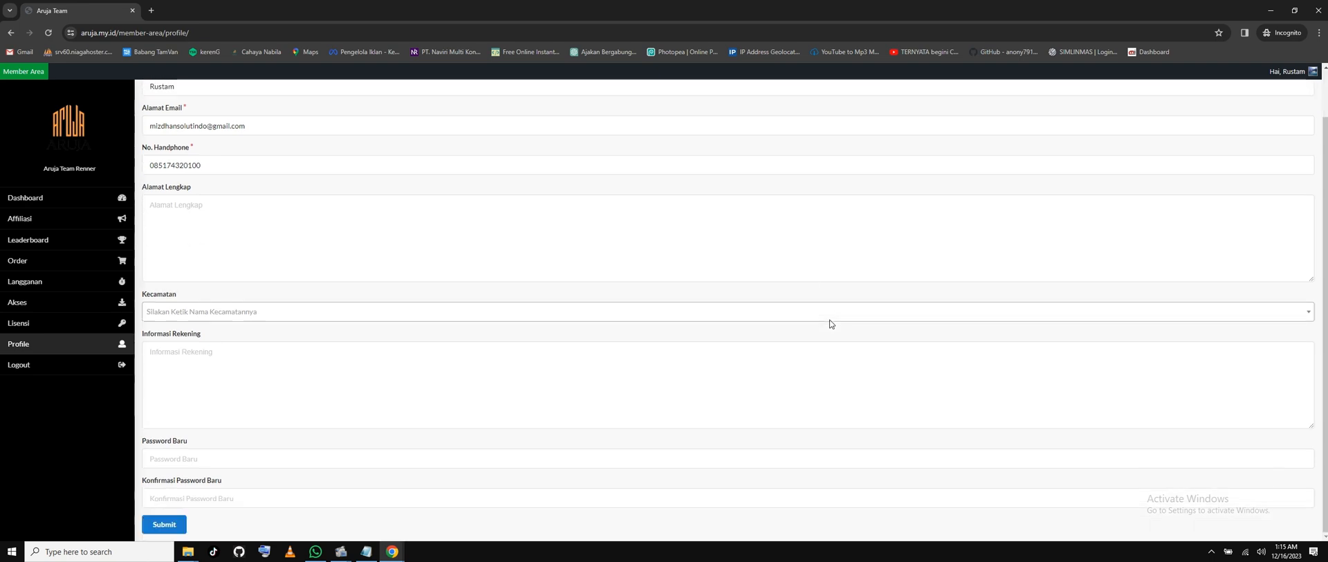
scroll(831, 323, up, 1)
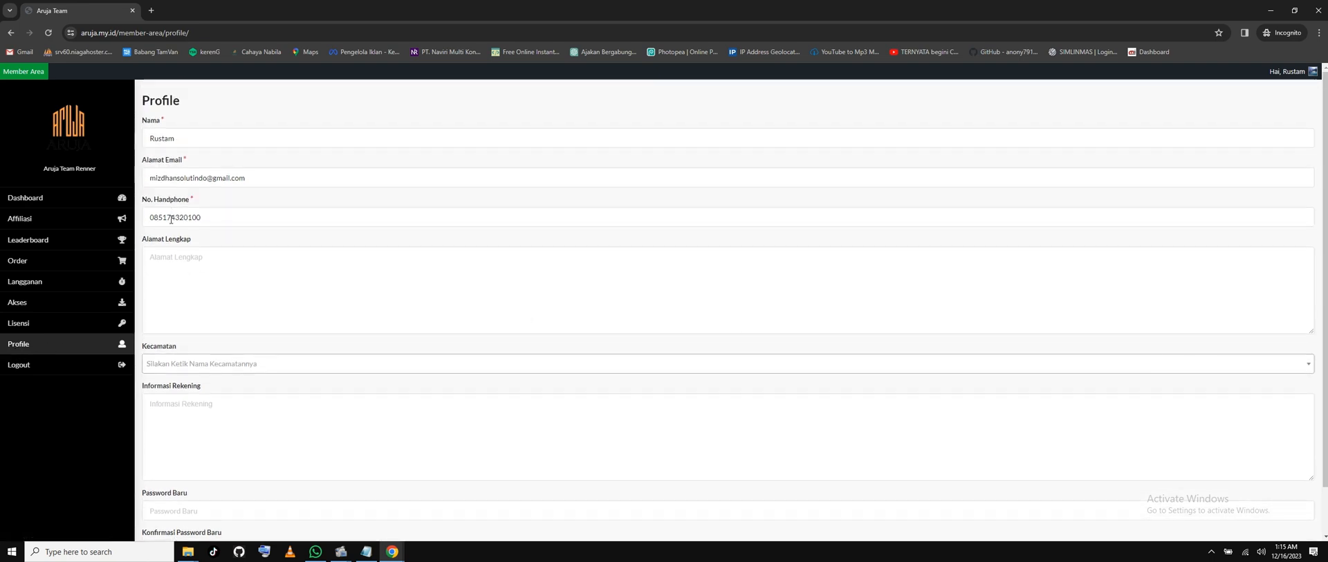
click(212, 278)
click(549, 425)
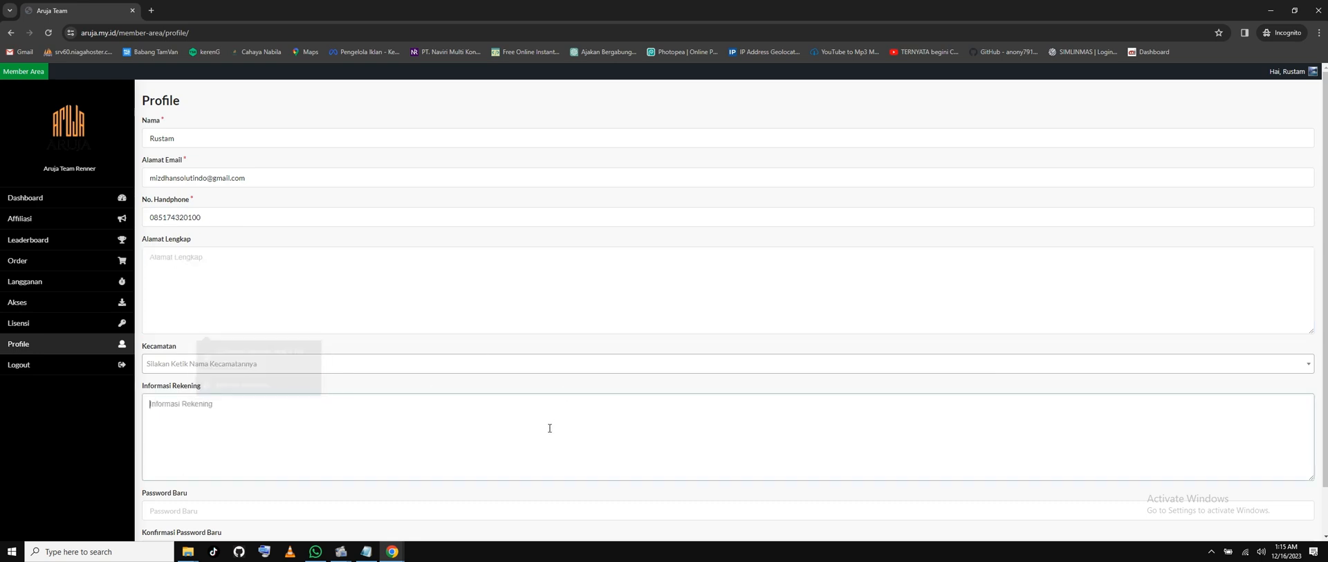
click(187, 287)
click(527, 453)
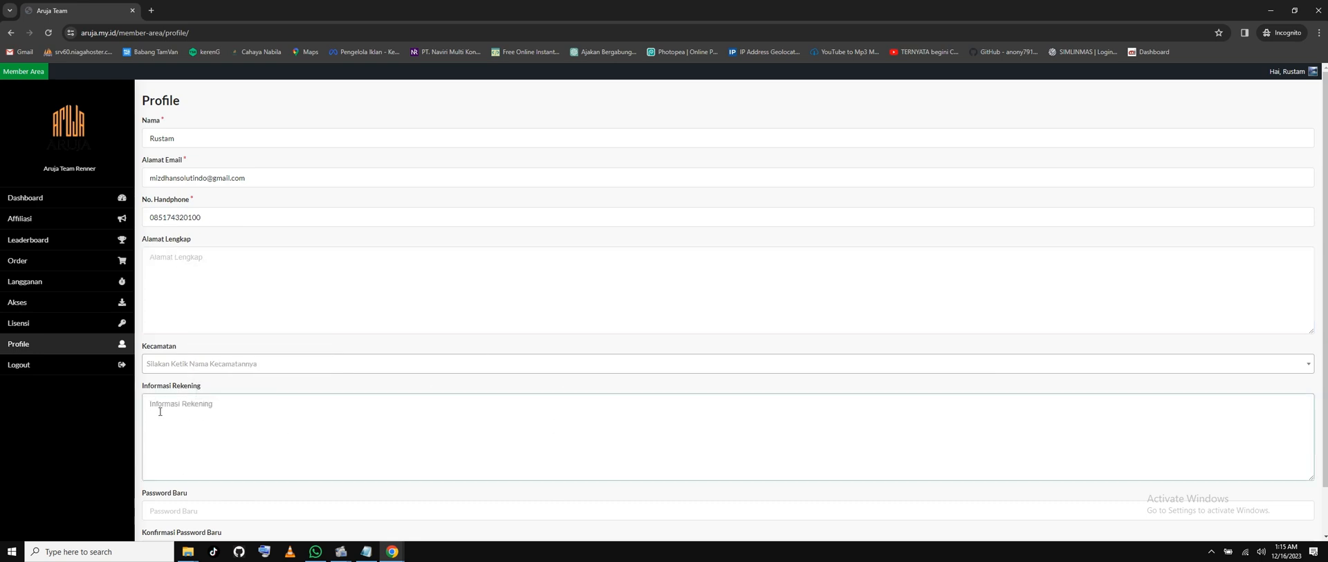
scroll(696, 421, down, 2)
scroll(699, 415, up, 2)
click(41, 239)
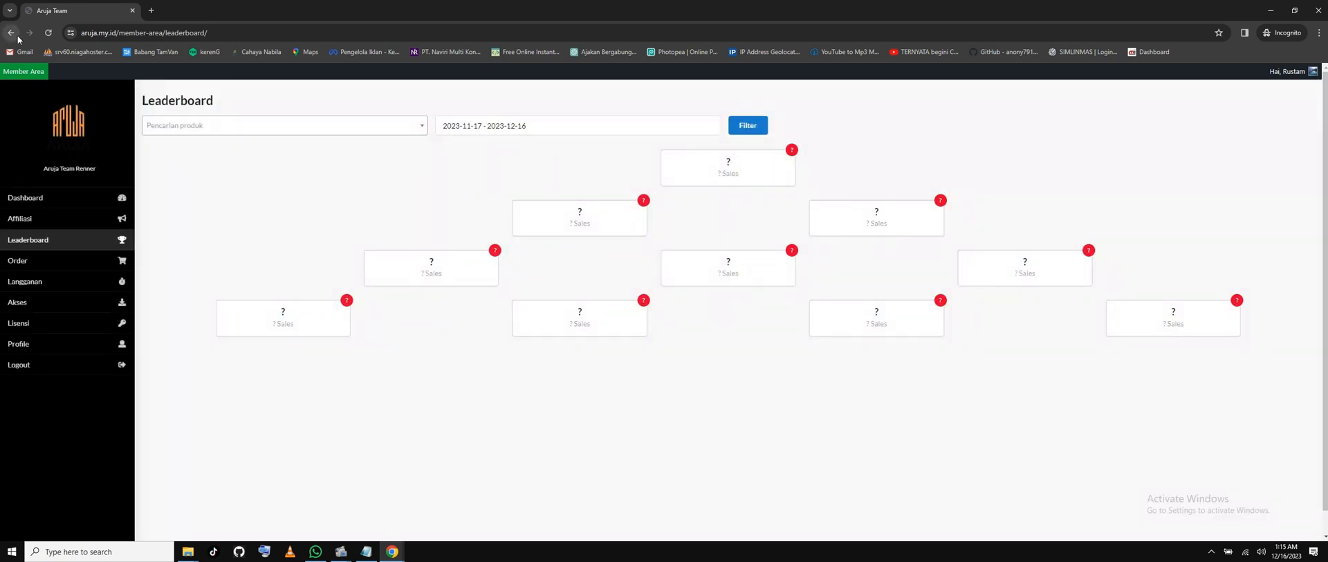
Switch to the regular Chrome window and go to the aruja.my.id wp-admin page.
click(1270, 10)
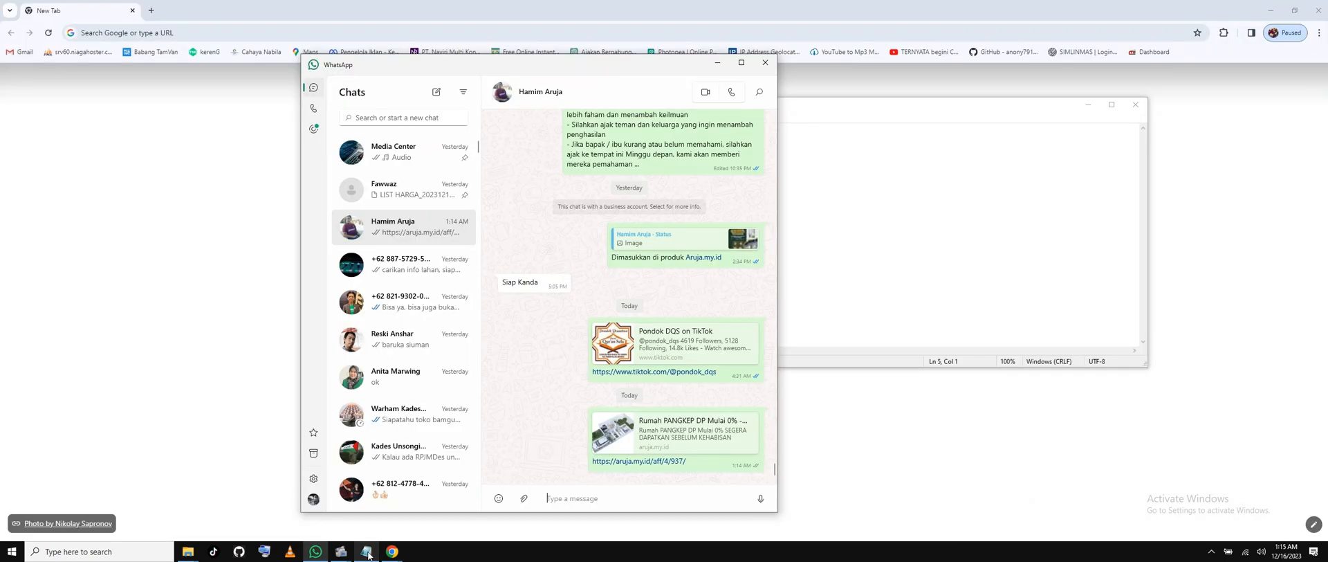
click(391, 552)
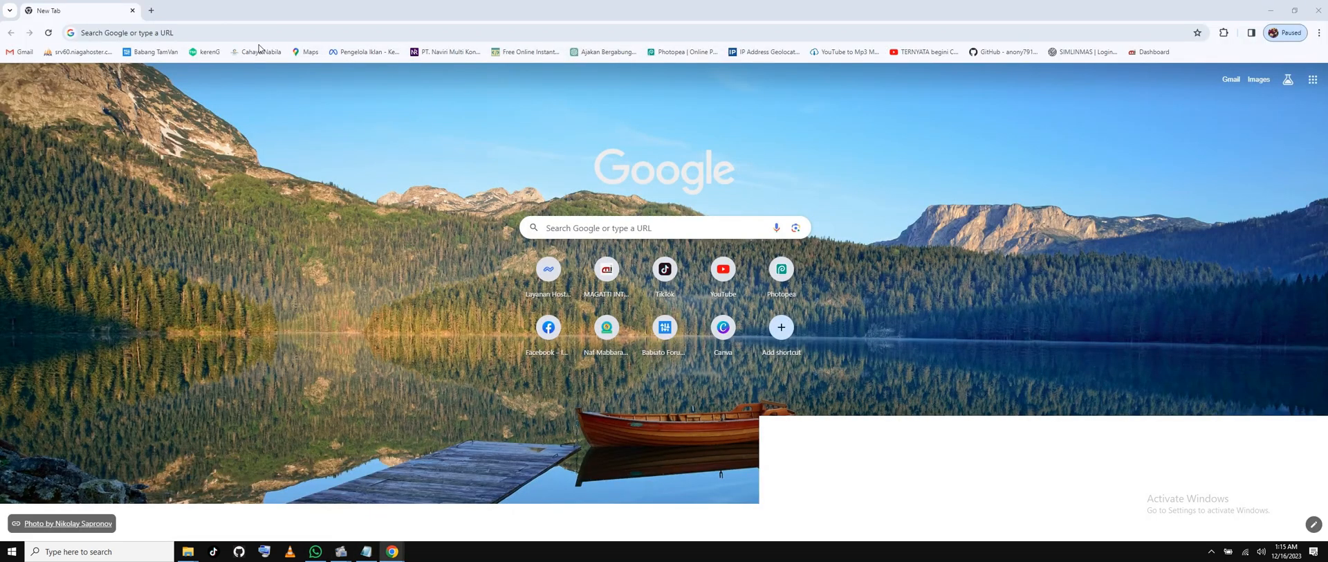
click(265, 34)
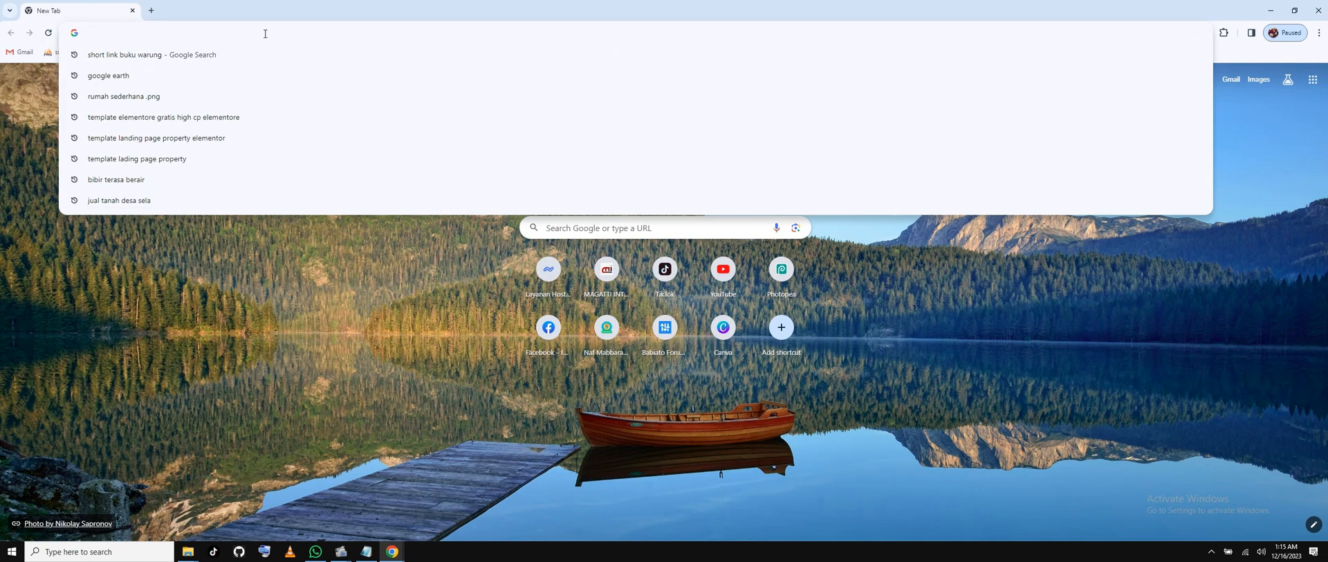
text(aruja.com)
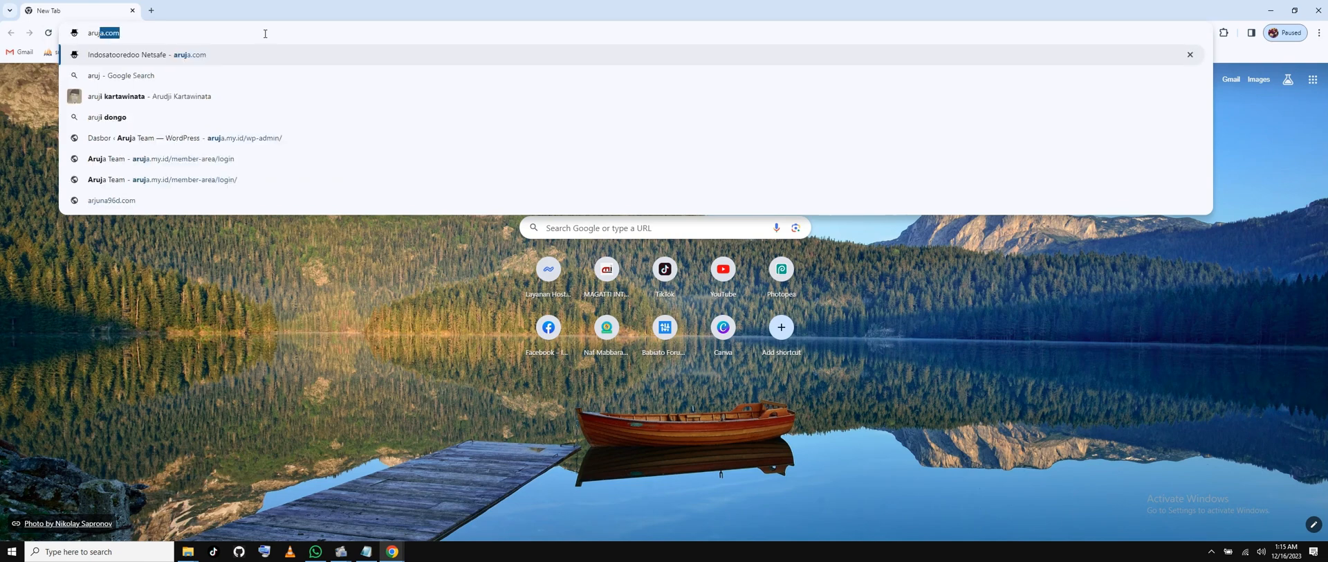
click(484, 138)
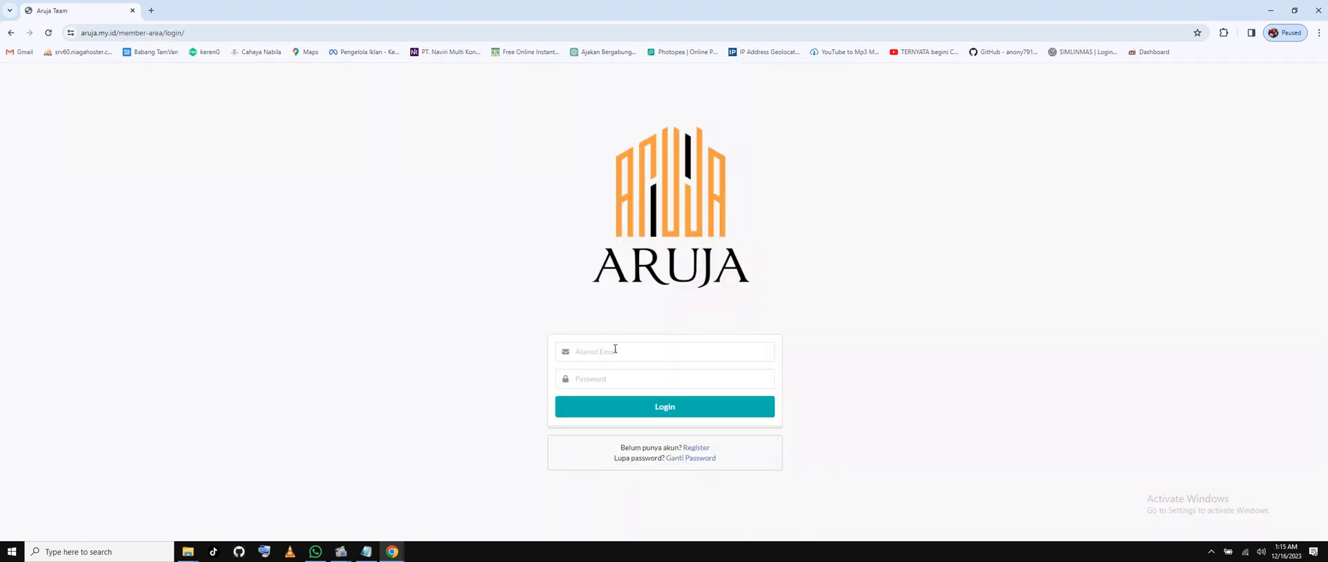
Sign in with the saved username and the account password.
click(615, 349)
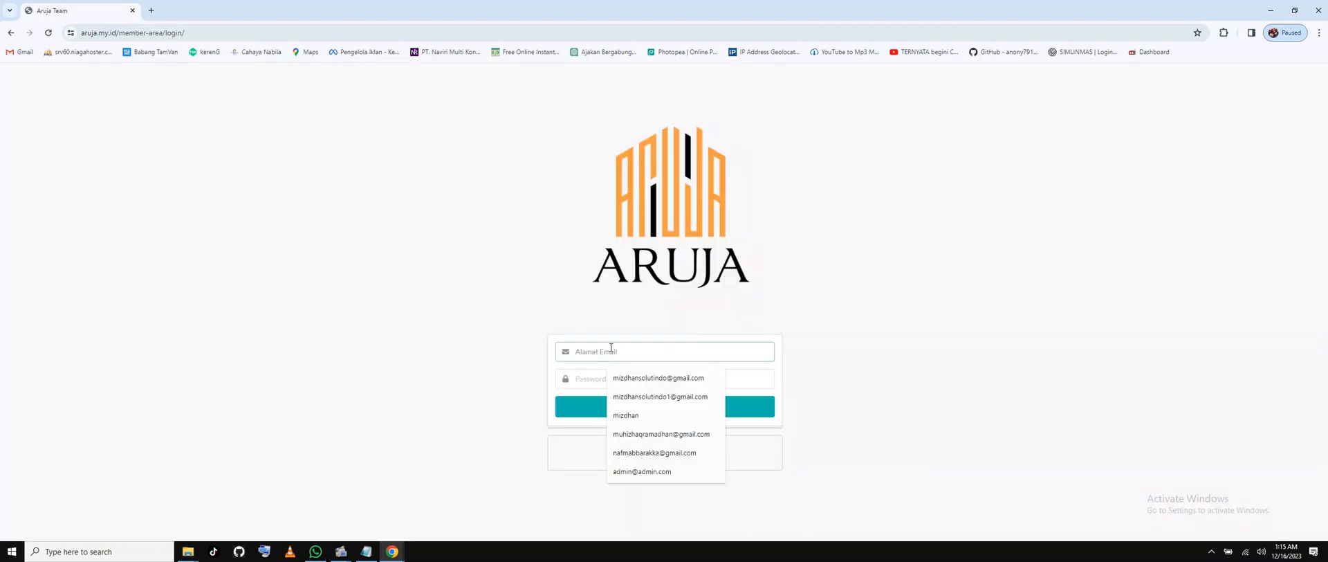
click(658, 378)
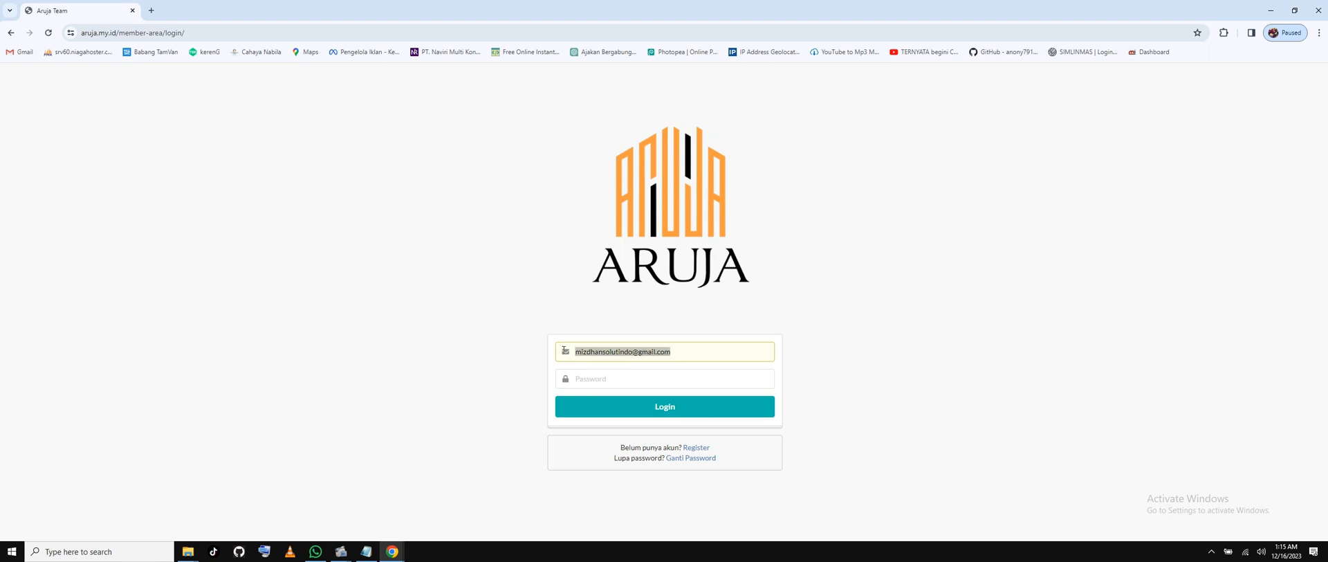
text(mizdhan)
key(Tab)
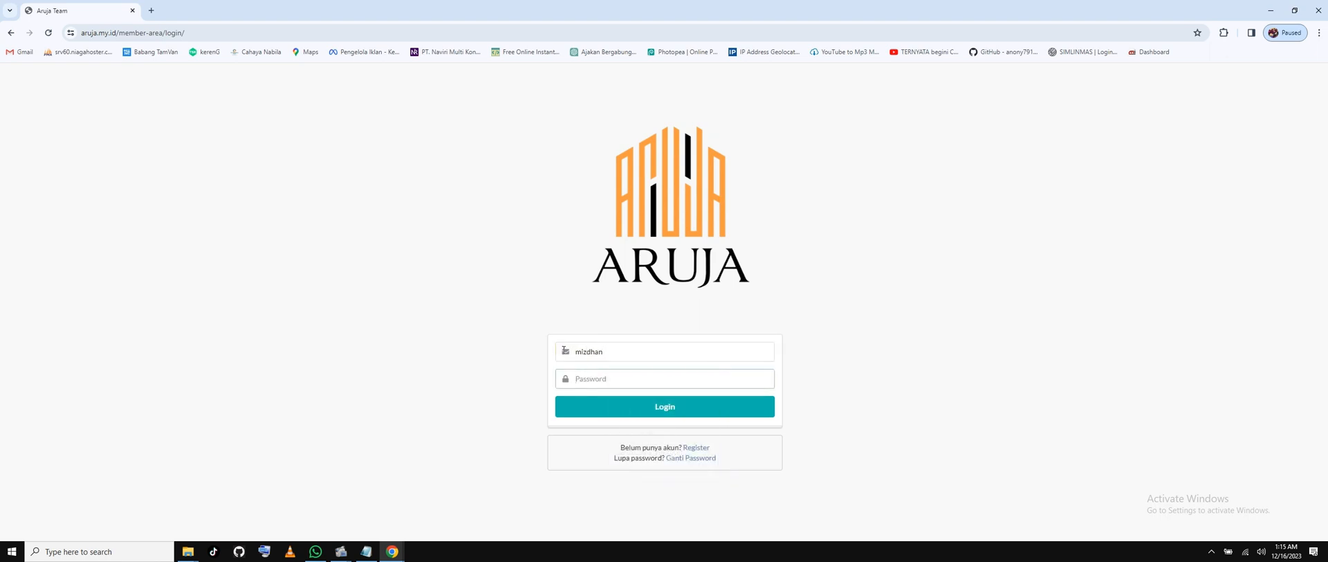
text(••••••••)
key(Return)
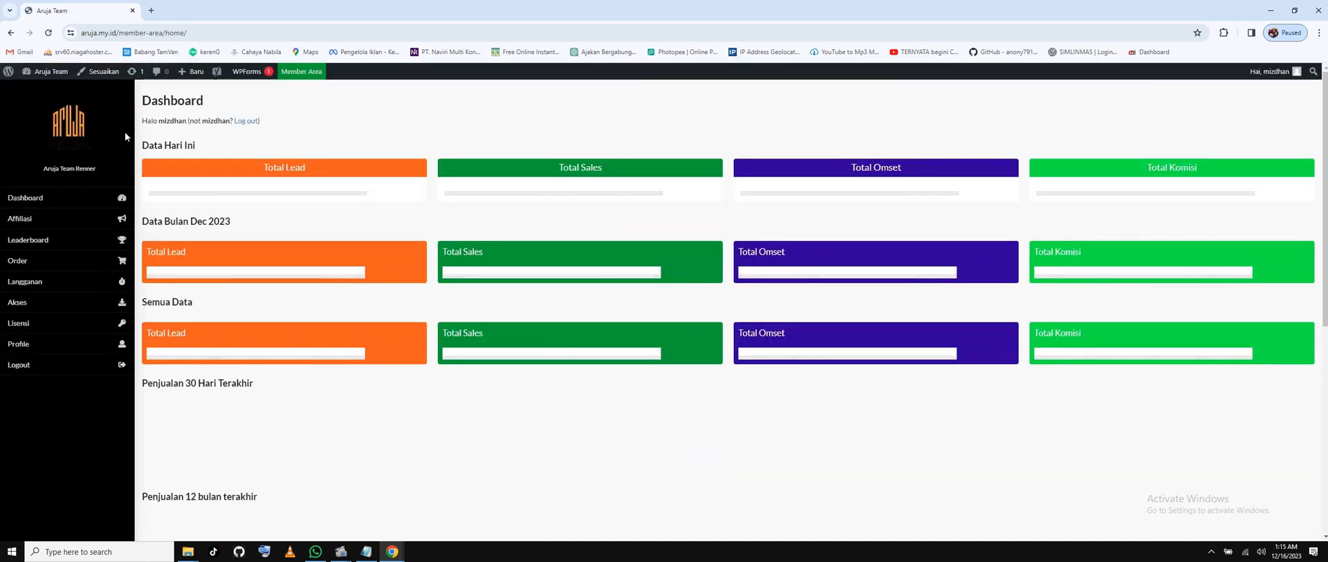
Open wp-admin and go to Sejoli > Konfirmasi Pembayaran.
click(40, 90)
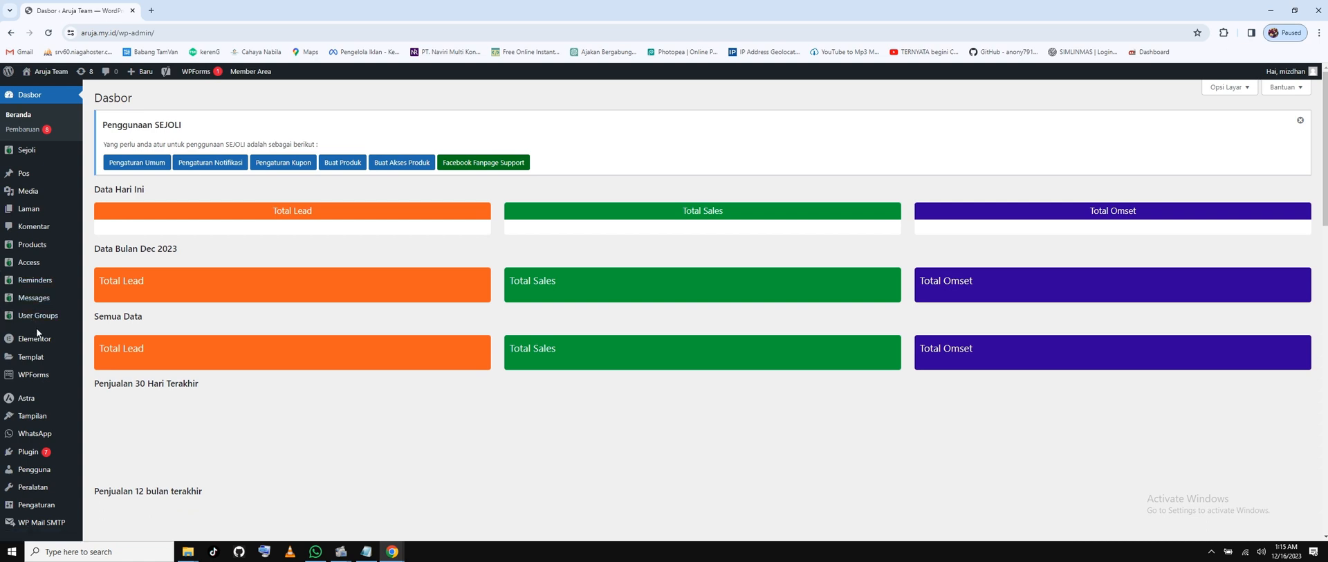
mouse_move(27, 155)
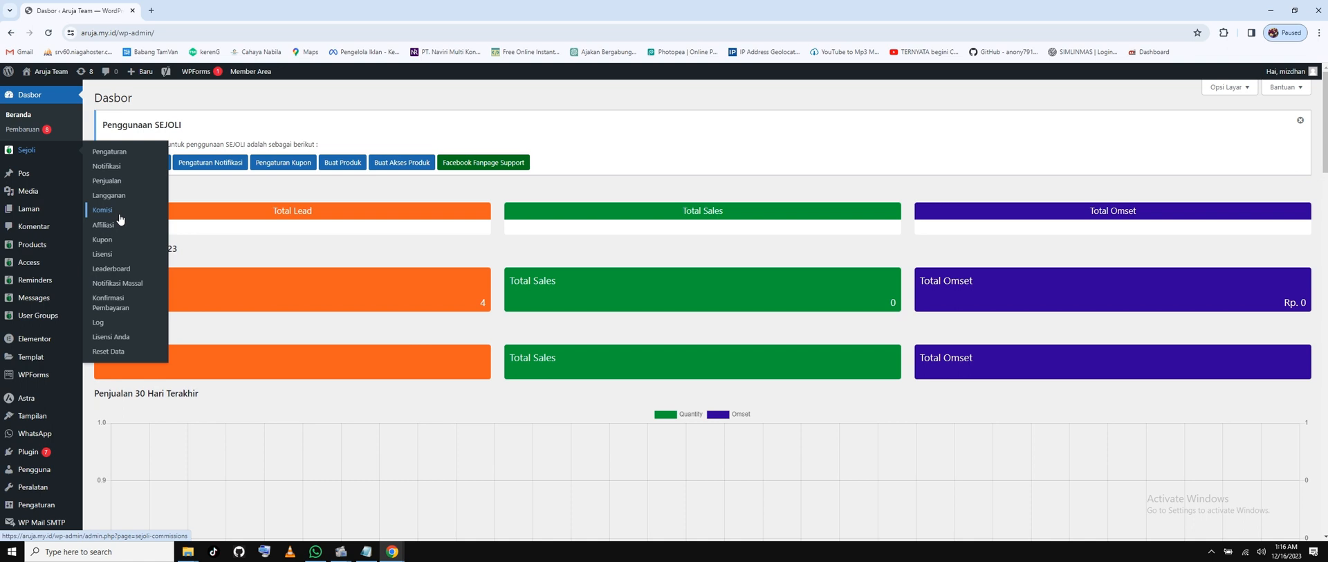
click(109, 303)
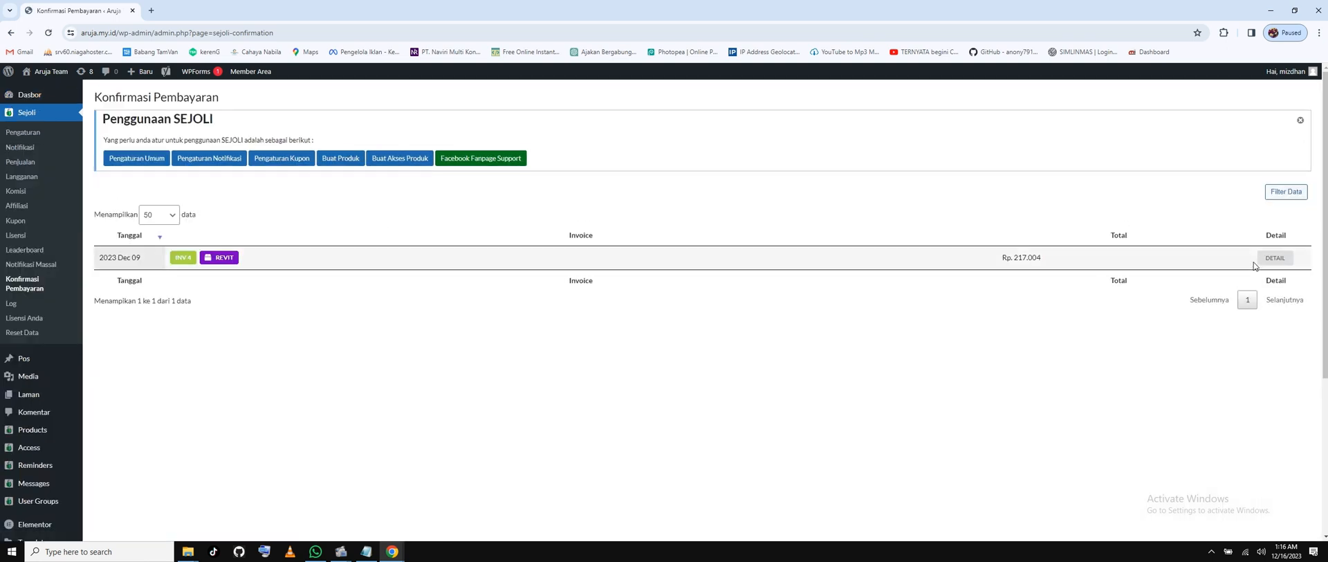
Review the INV4 confirmation details (REVIT, BSI transfer), then open Notifikasi Massal.
click(1275, 258)
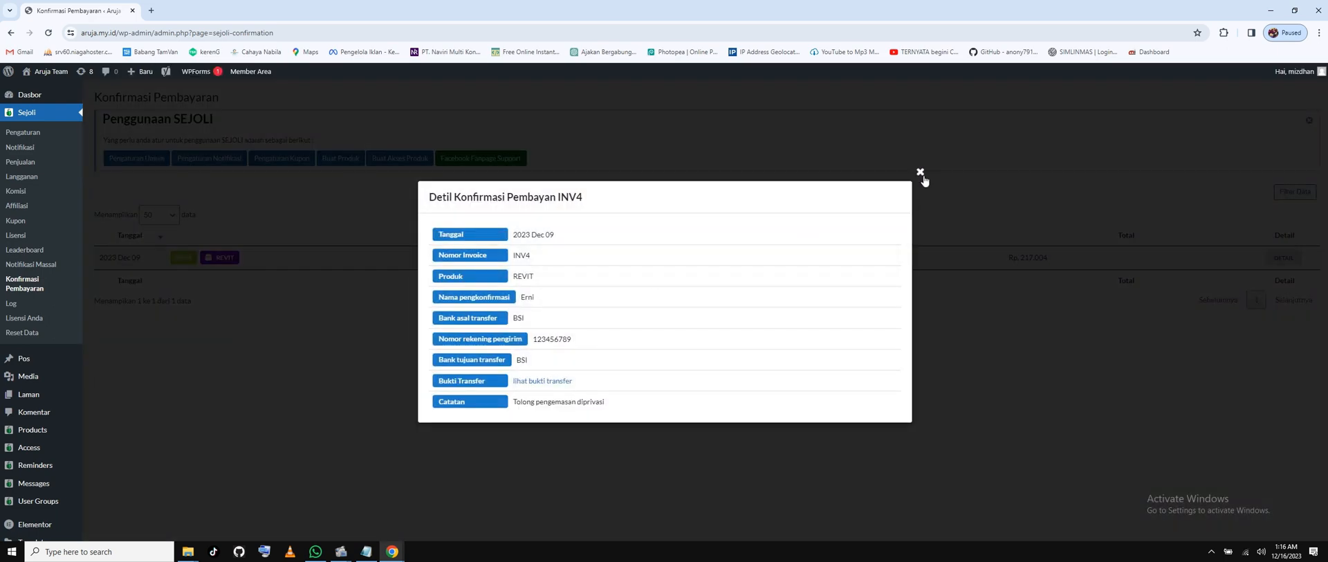
click(920, 173)
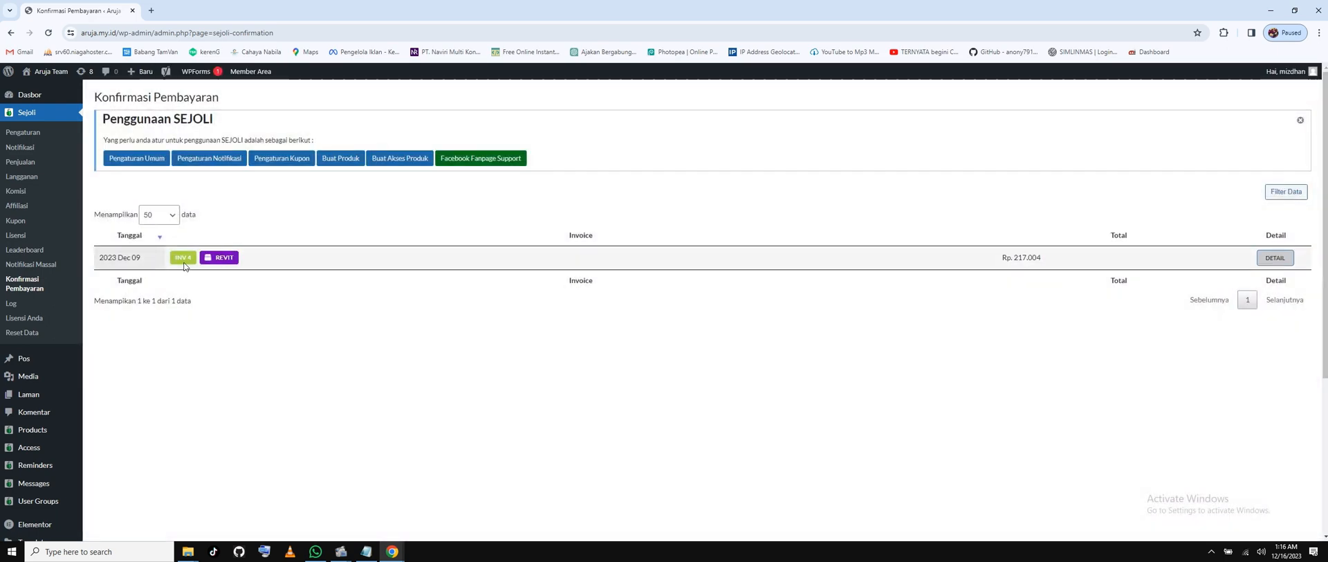
click(1280, 259)
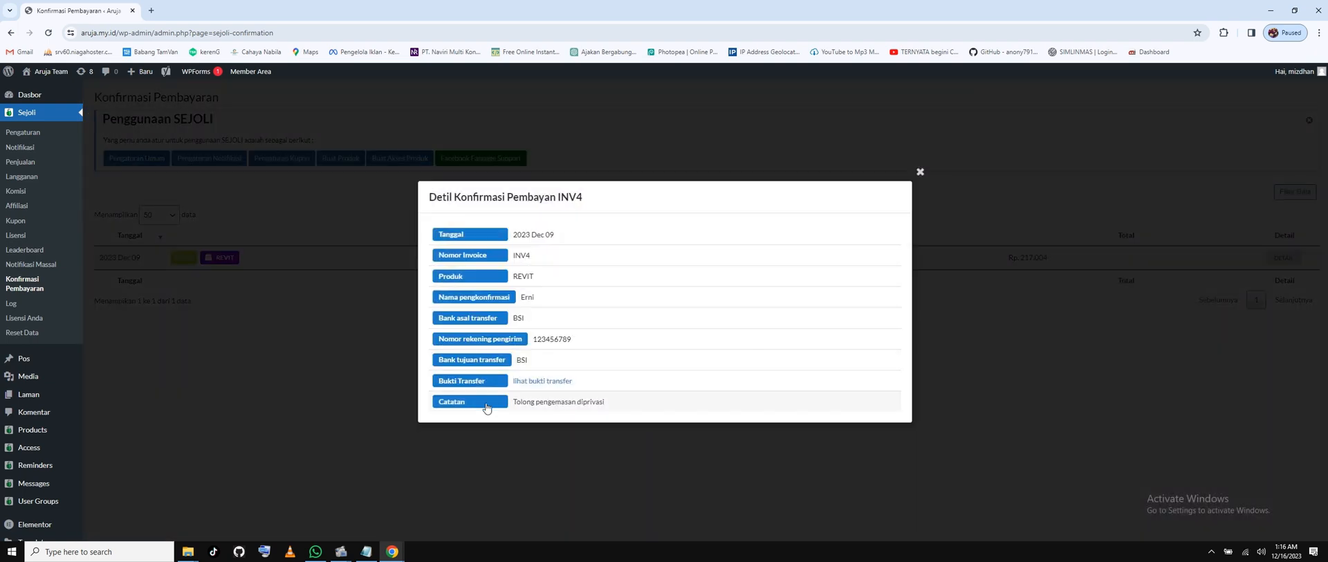
click(920, 172)
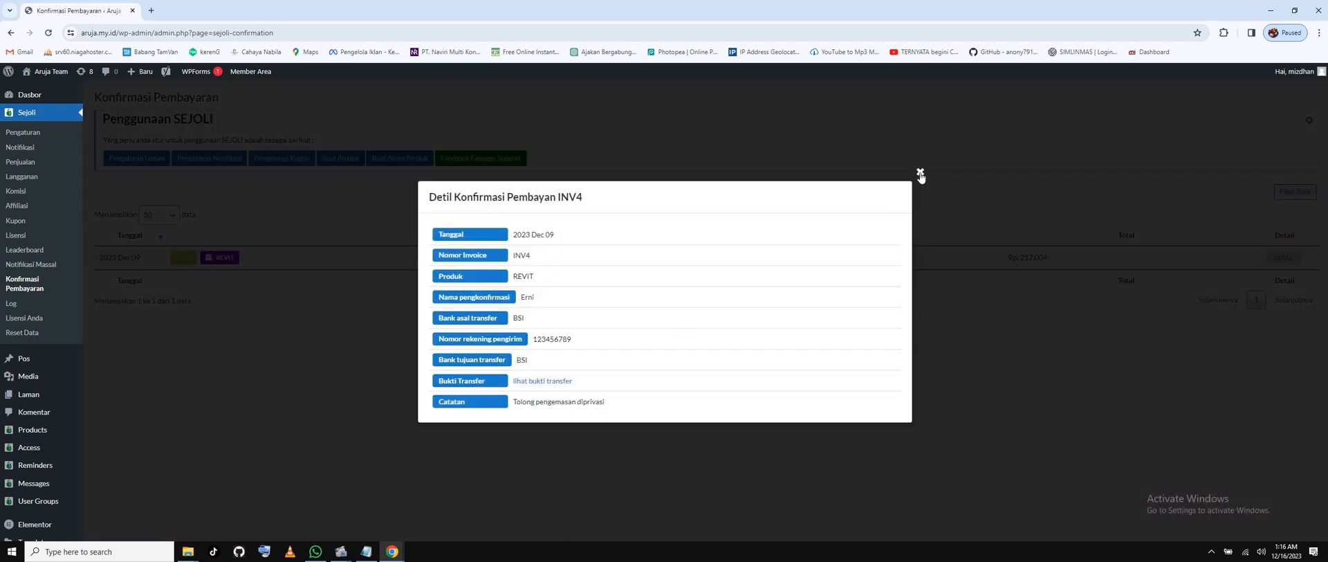
click(31, 264)
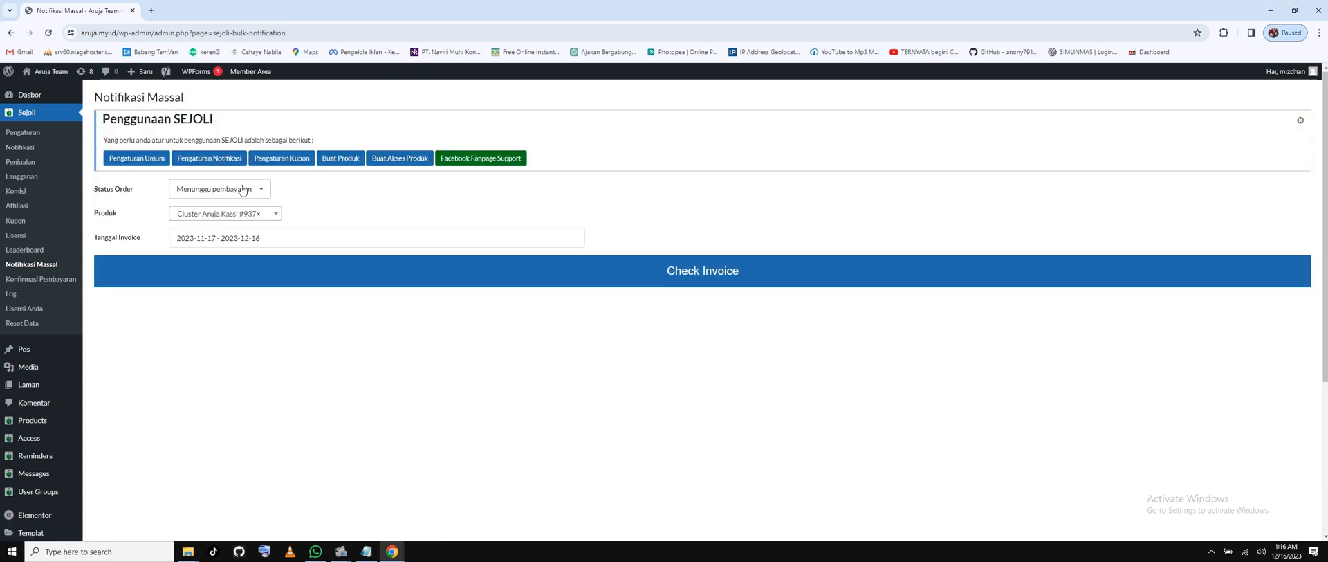
Set the bulk notification order status to Proses pengiriman, keeping product Cluster Aruja Kassi #937.
click(242, 189)
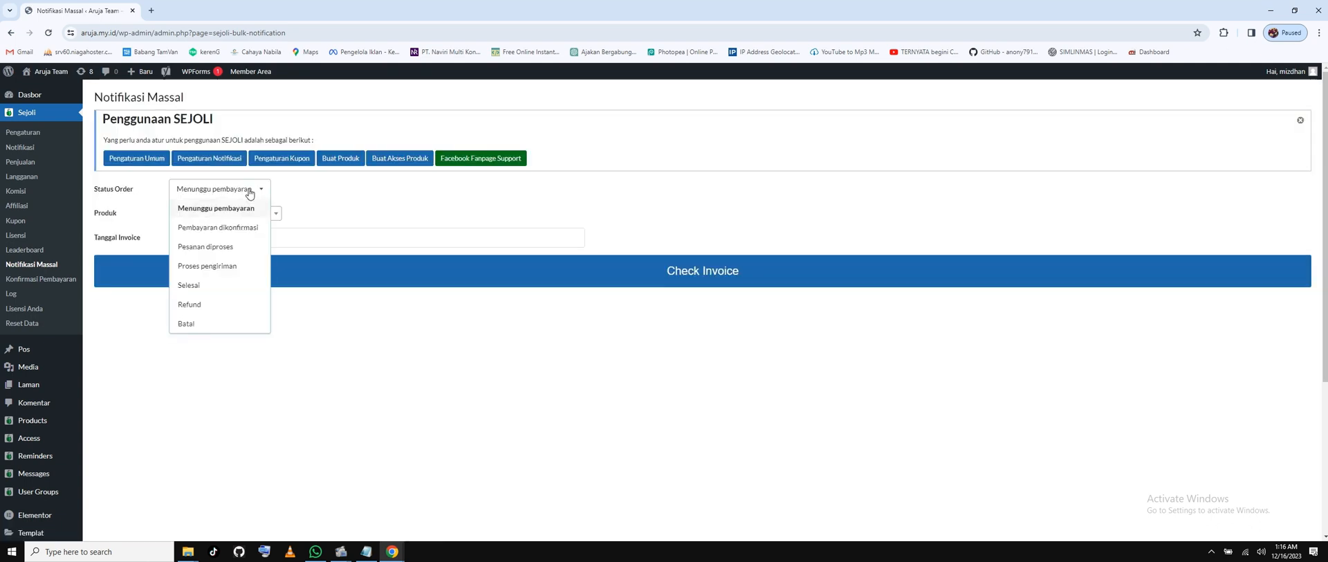
click(238, 209)
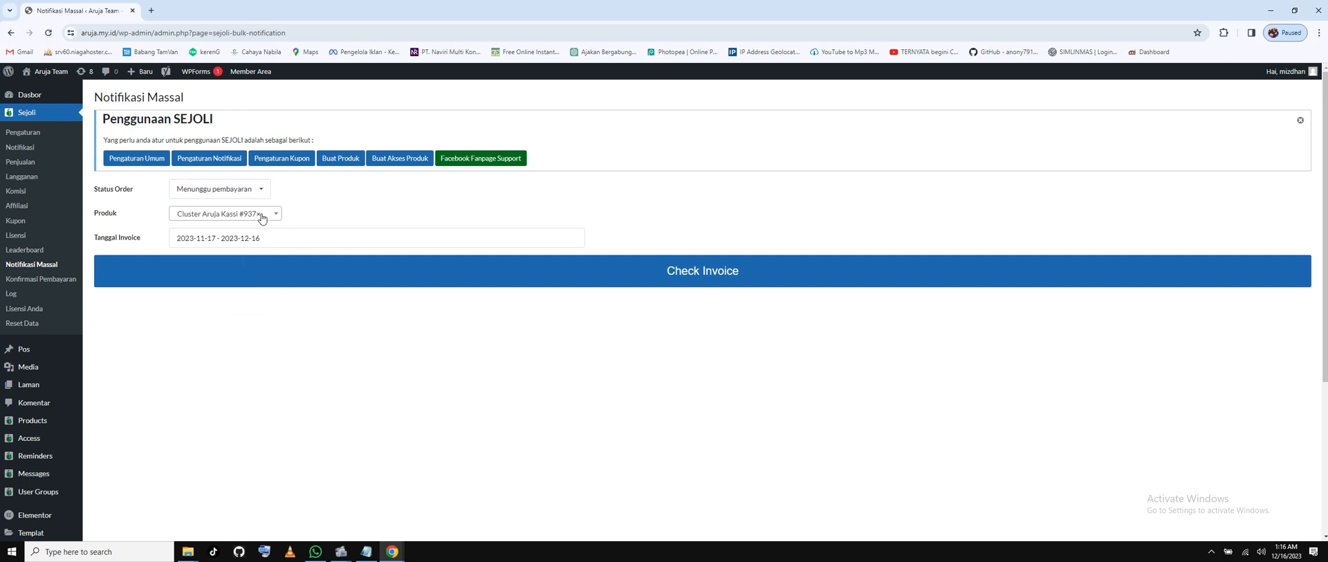
click(219, 195)
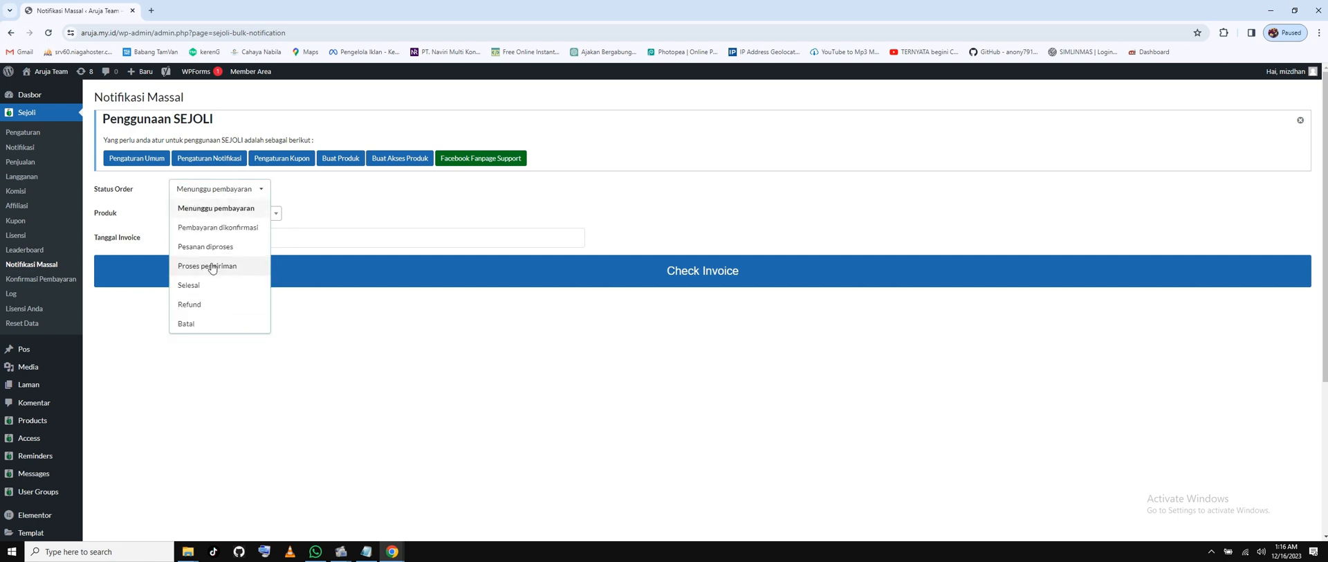
click(211, 267)
click(251, 215)
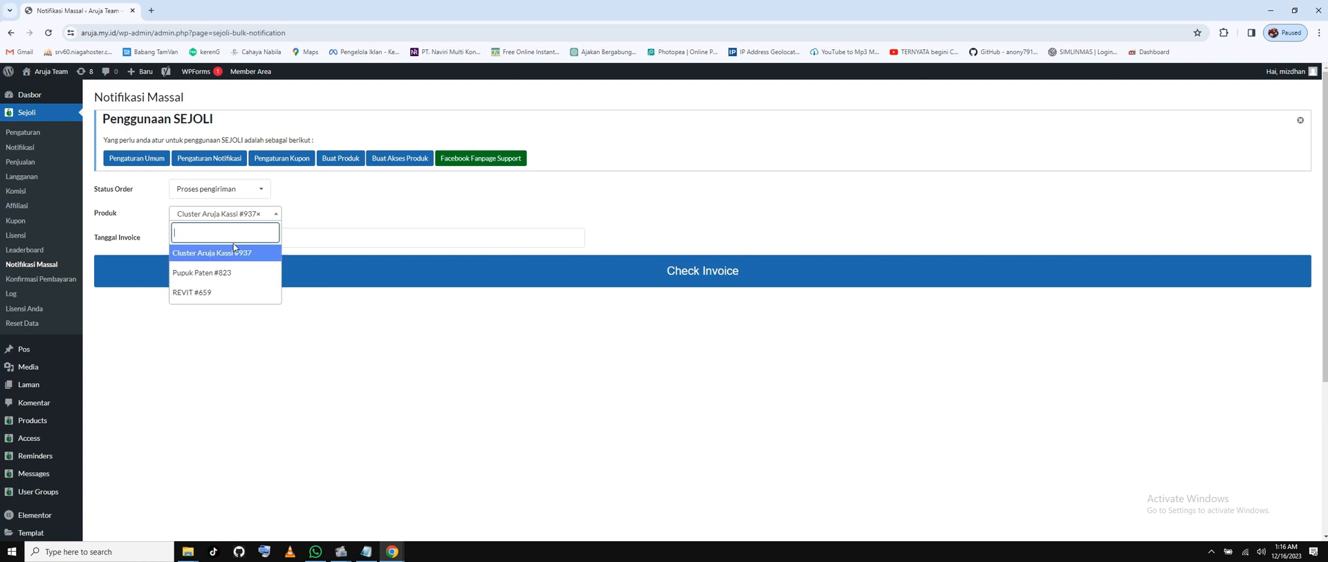
click(370, 370)
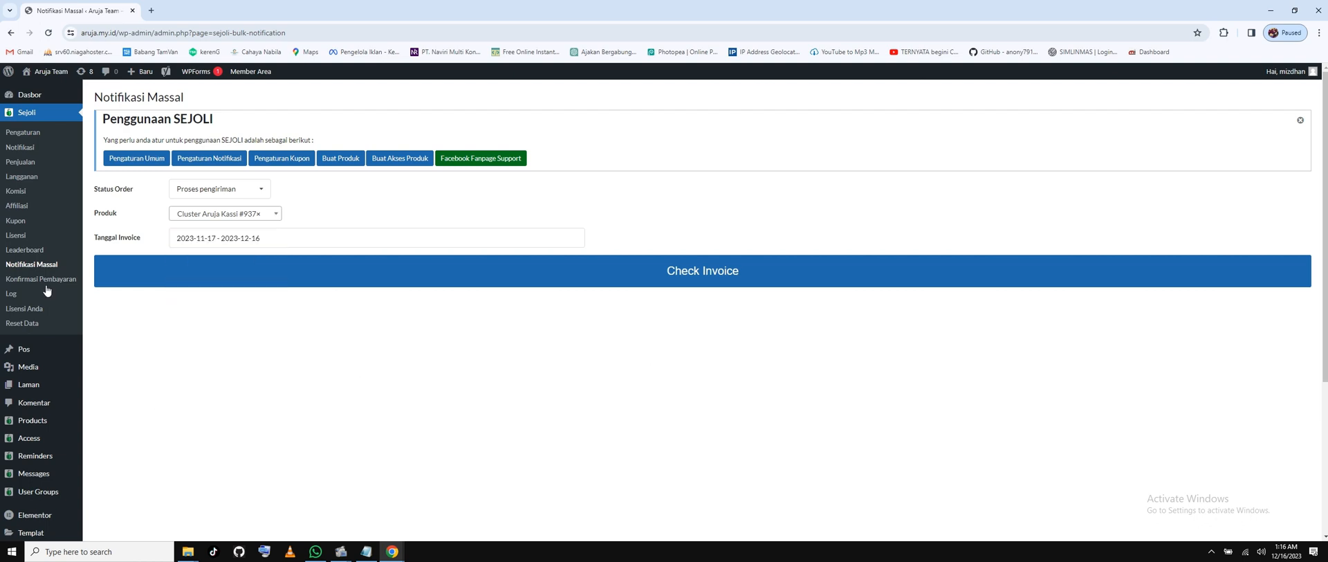
click(17, 206)
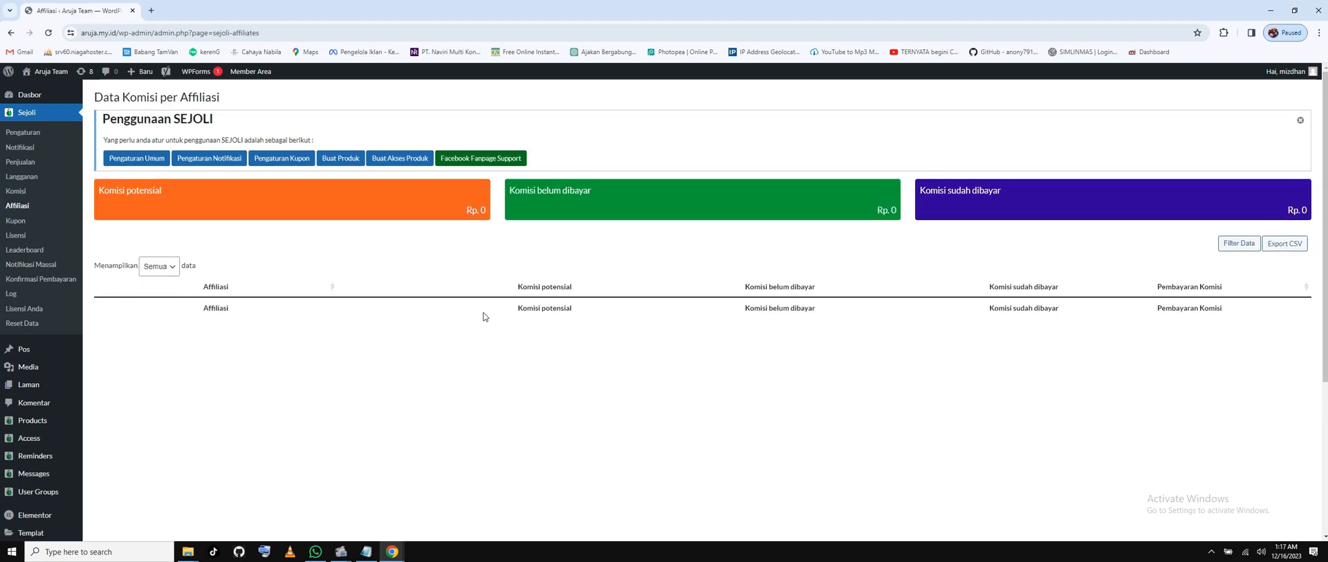
Highlight the potential, unpaid and paid commission labels on the affiliate commission report.
drag(117, 194, 308, 196)
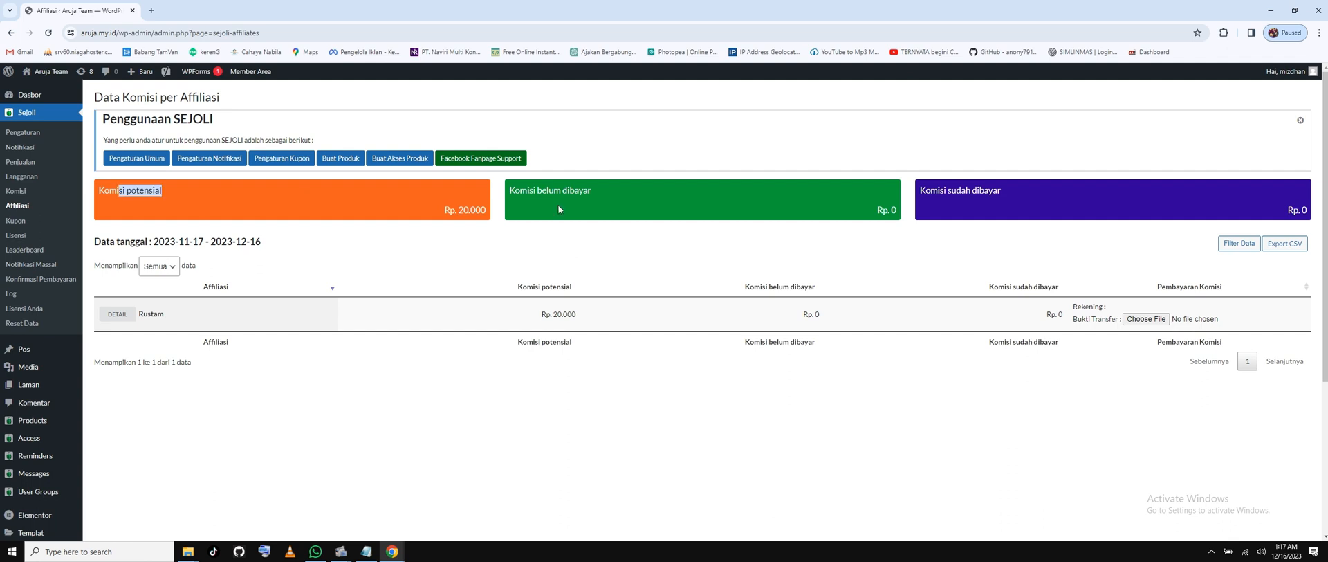
drag(556, 197, 720, 200)
drag(961, 190, 1003, 193)
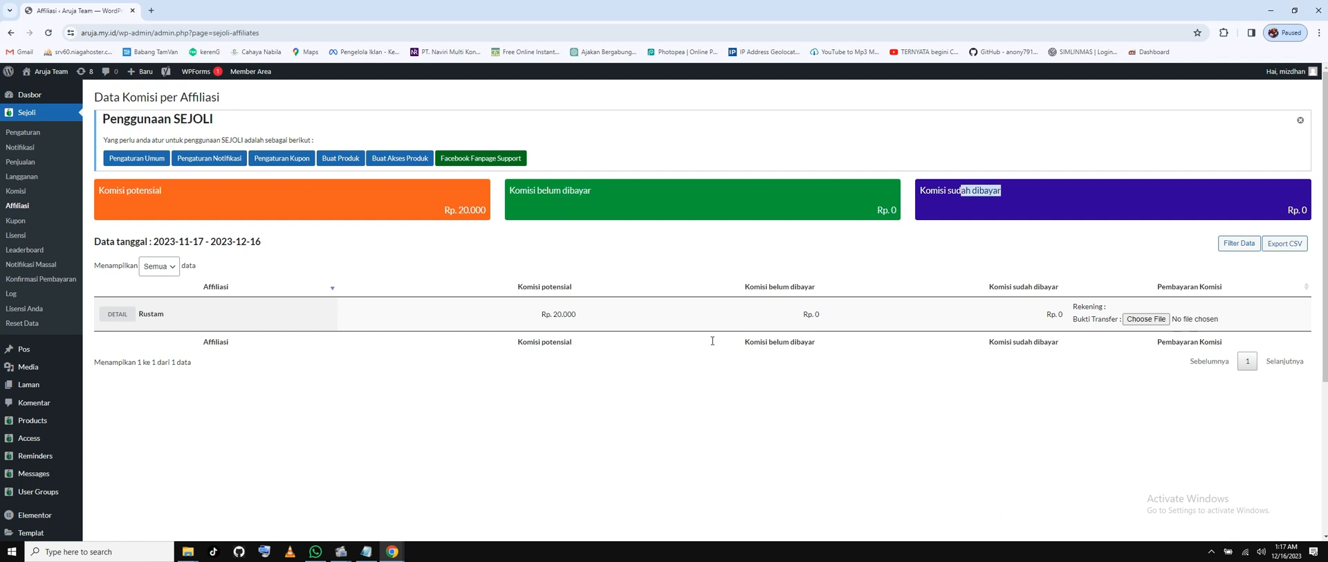
mouse_move(31, 440)
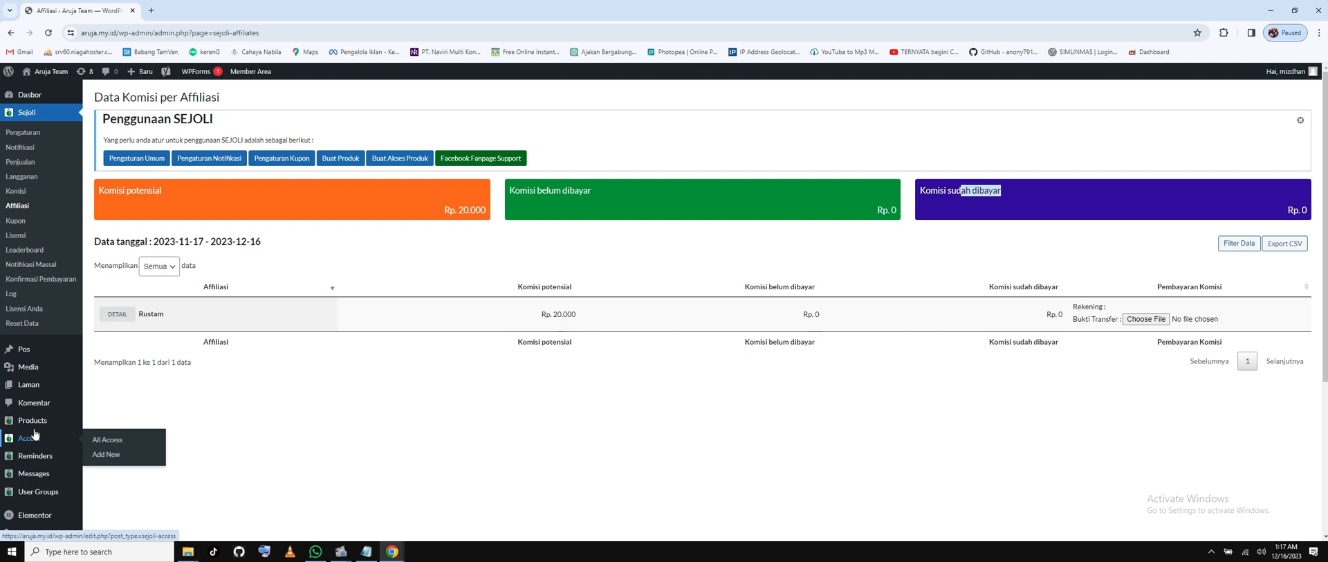
scroll(34, 433, down, 3)
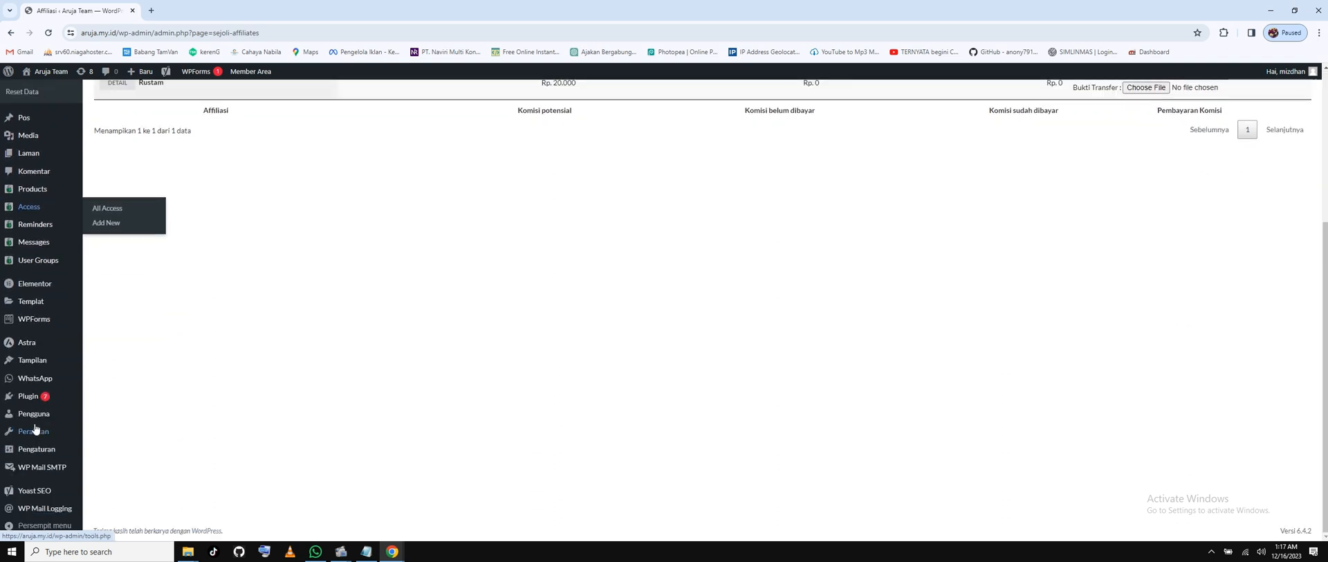
Scroll through the 13 users in Semua Pengguna, then minimize Chrome.
click(123, 416)
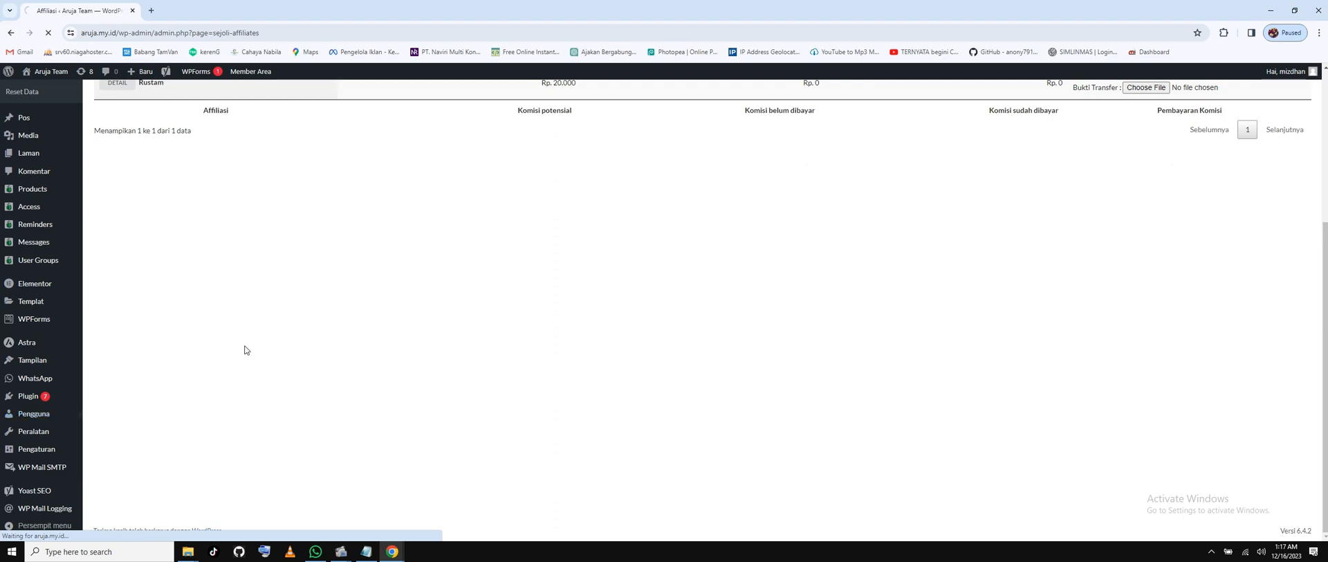
scroll(208, 360, up, 1)
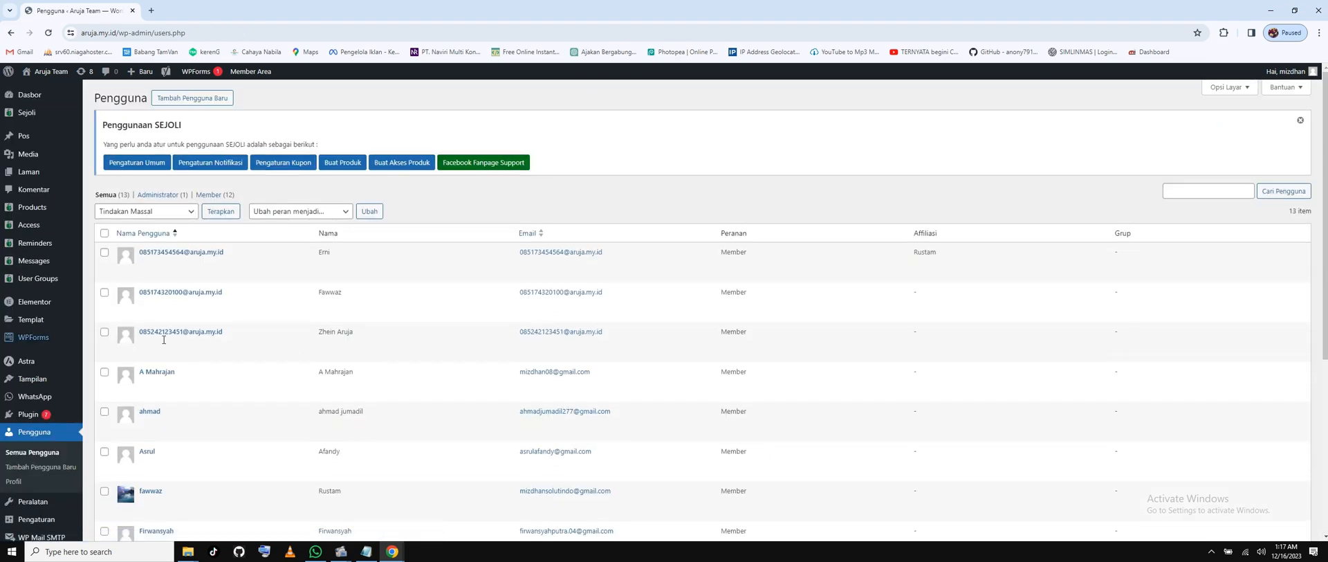
scroll(322, 349, down, 1)
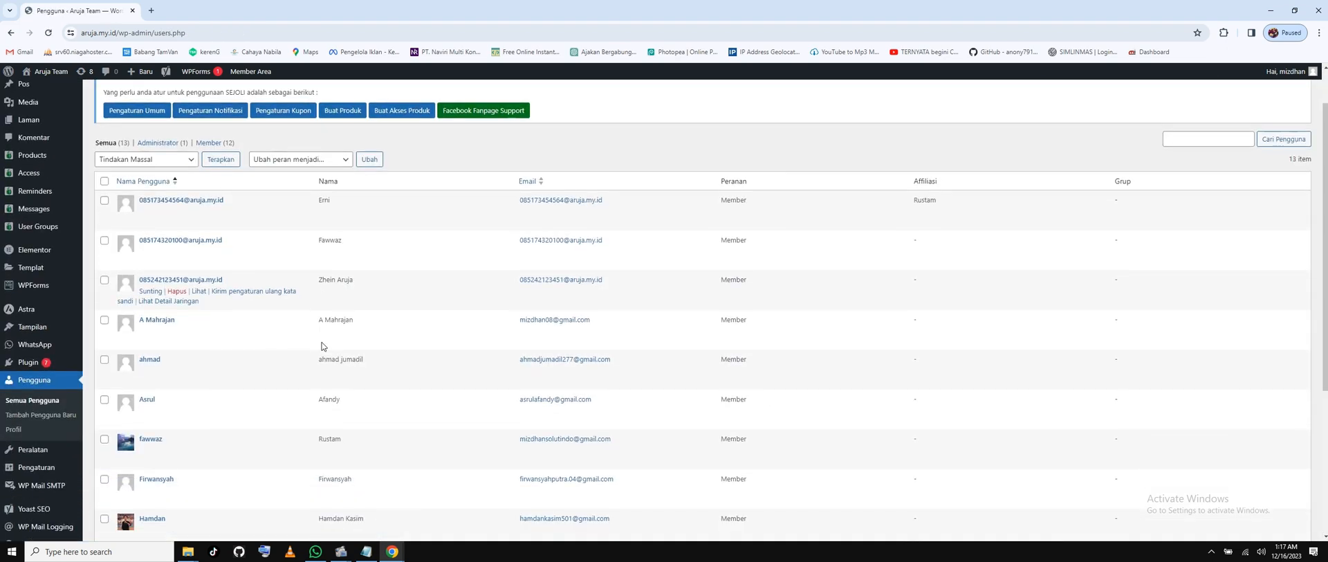
scroll(365, 372, down, 2)
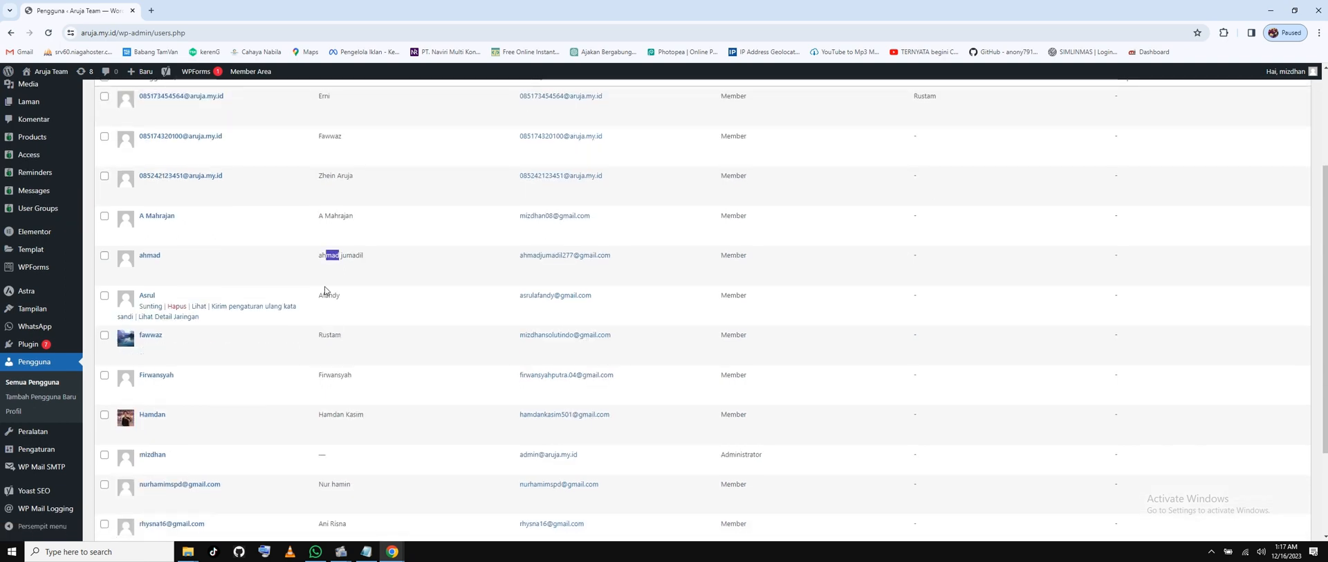
drag(323, 295, 344, 323)
scroll(330, 372, down, 1)
drag(333, 361, 356, 365)
scroll(396, 387, down, 2)
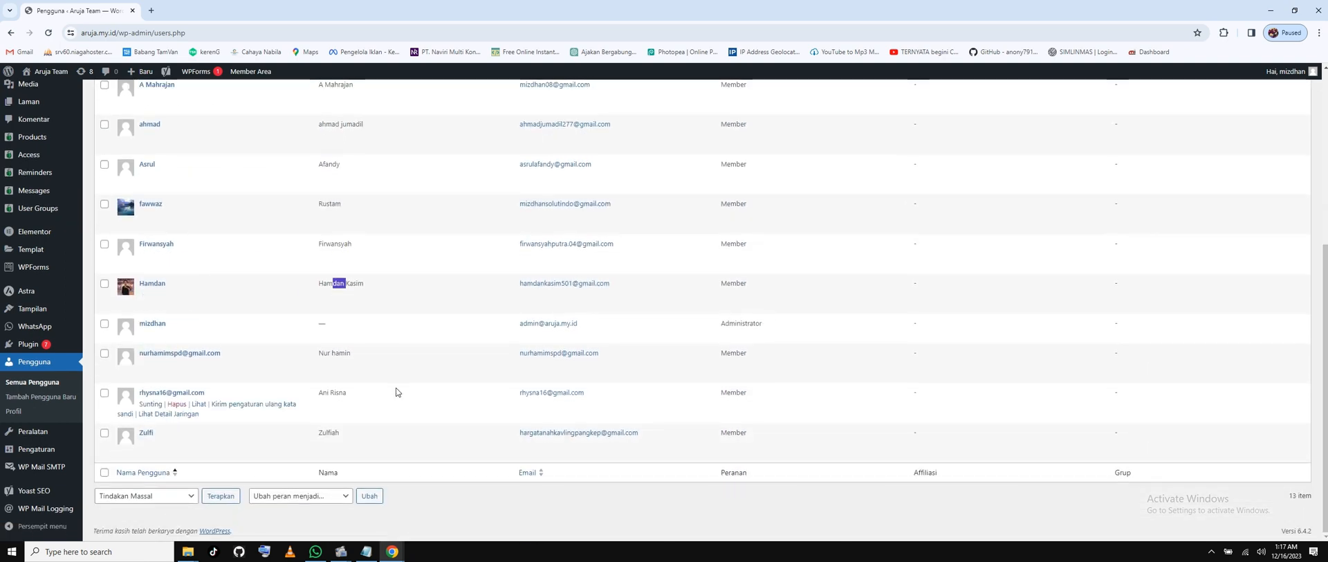
click(341, 355)
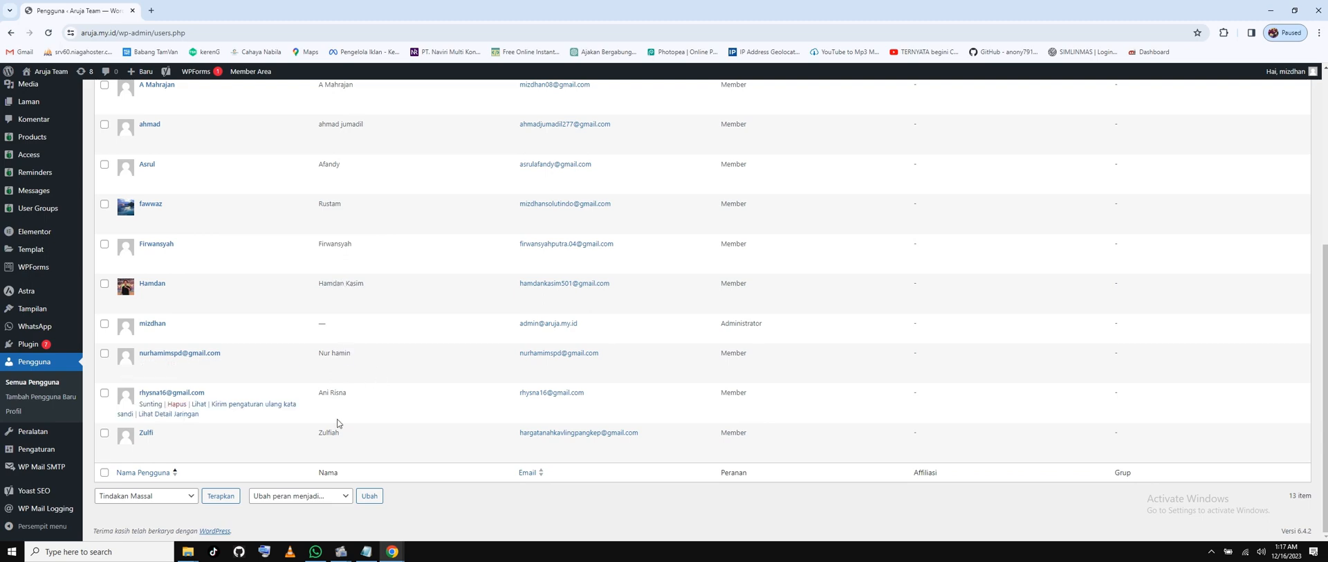
scroll(372, 425, up, 6)
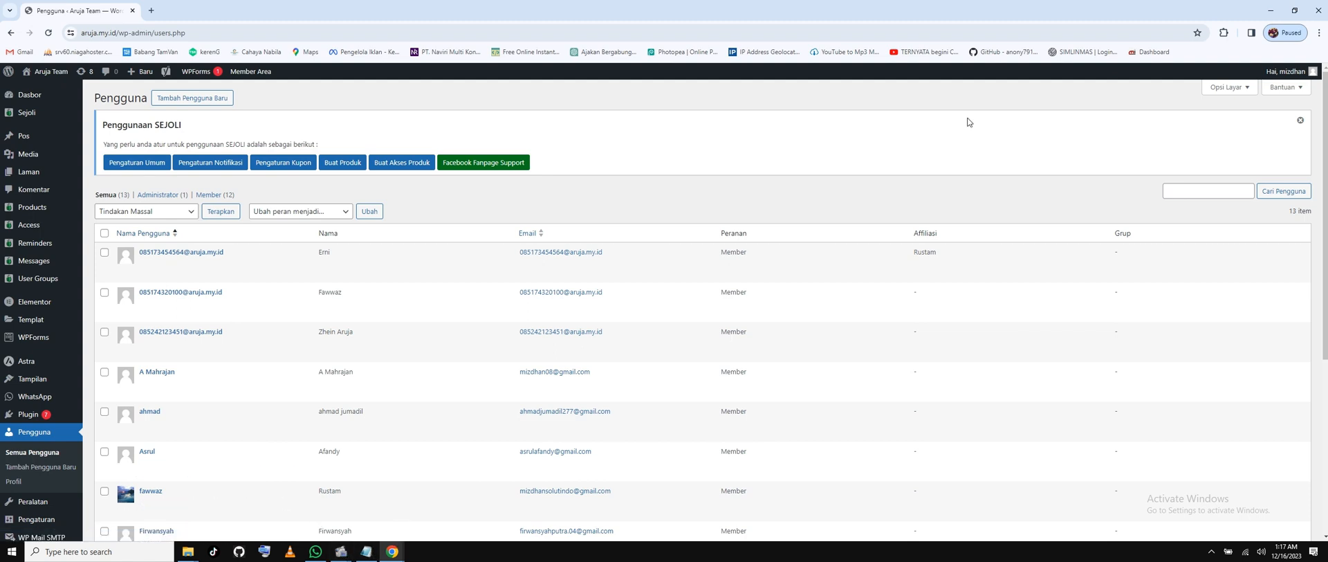
click(1271, 11)
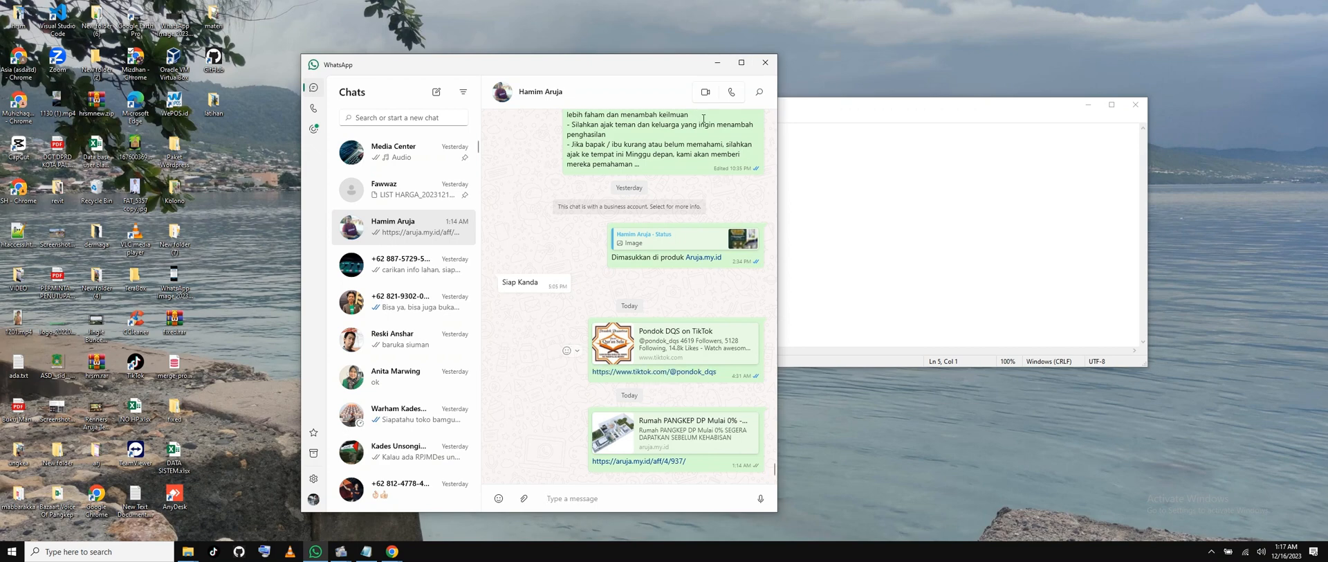
Minimize WhatsApp and bring back the Aruja Team browser window, selecting its page address.
click(717, 64)
mouse_move(392, 551)
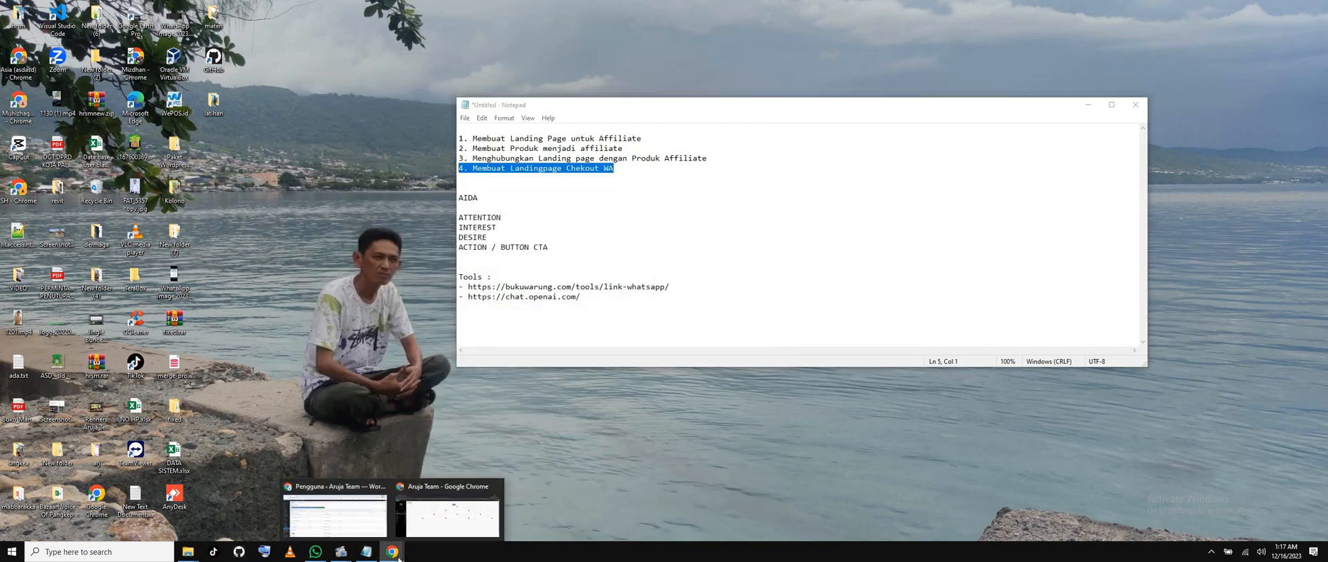
click(438, 512)
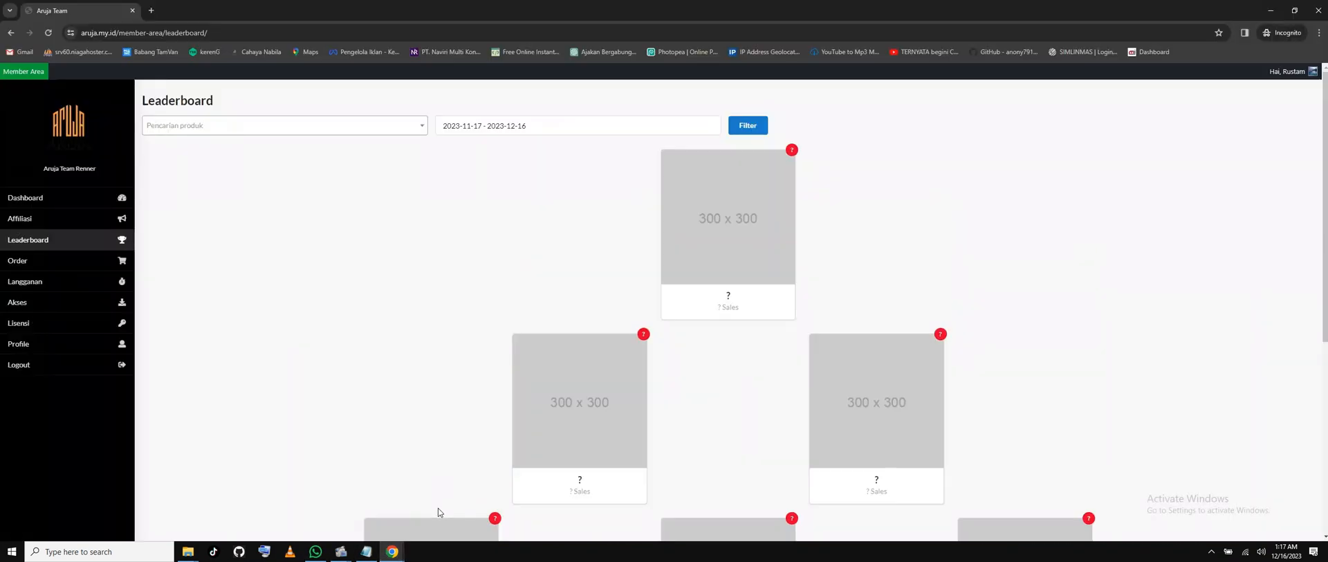
click(268, 37)
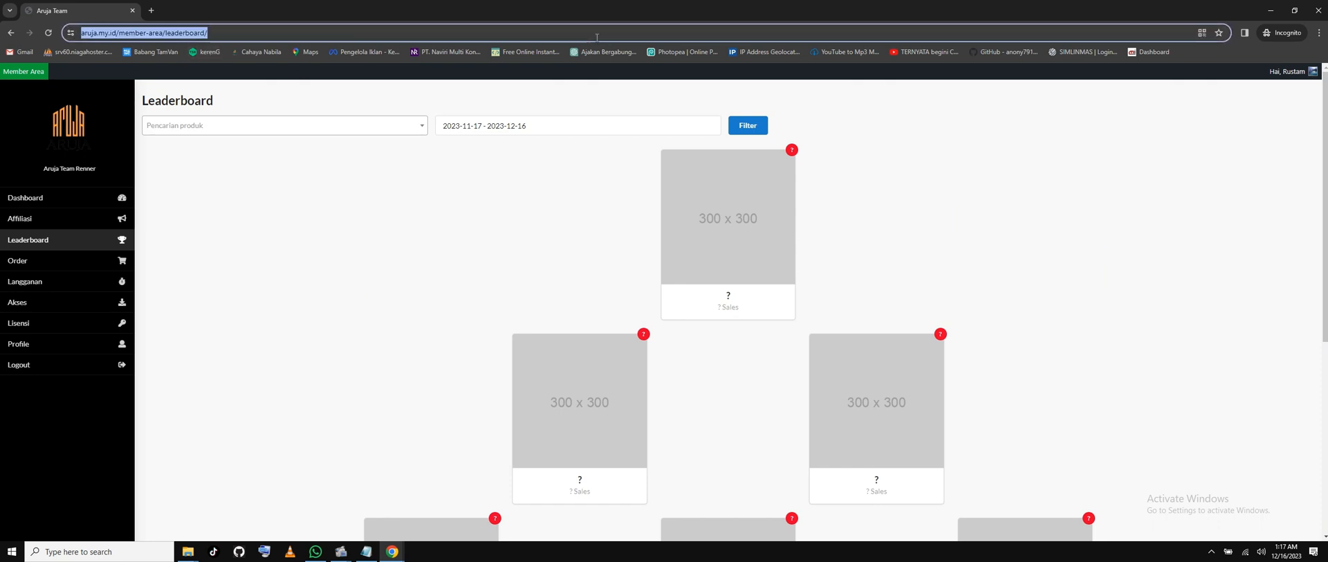
Close the incognito member-area window and restore the WordPress users browser with a fresh tab.
click(1320, 9)
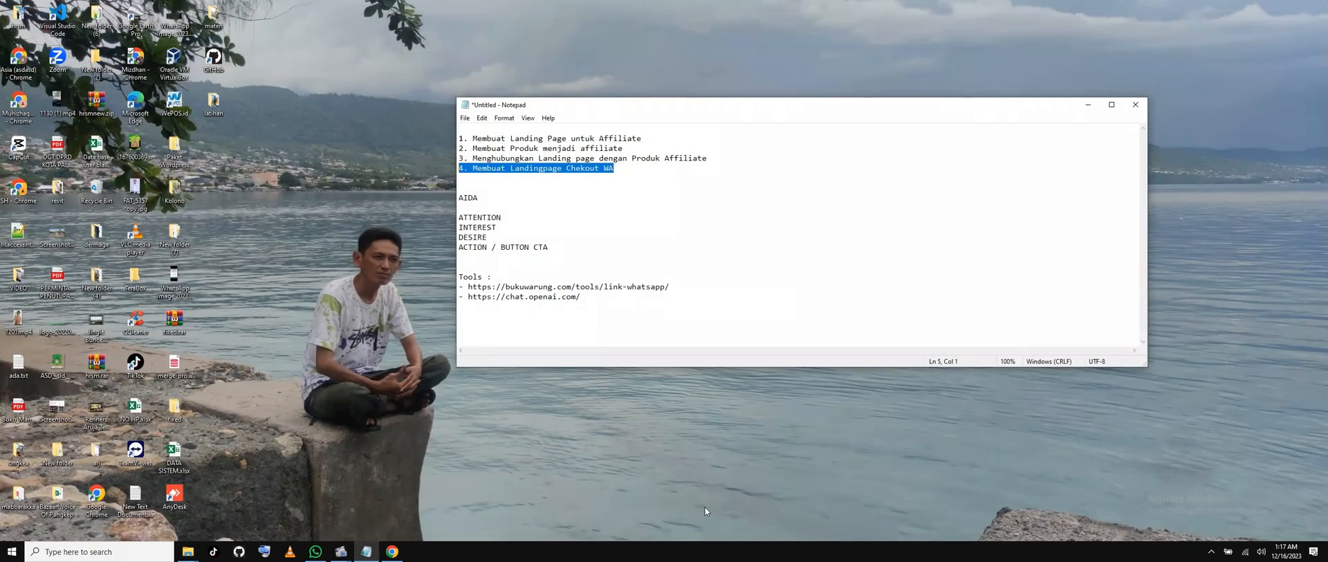
click(392, 552)
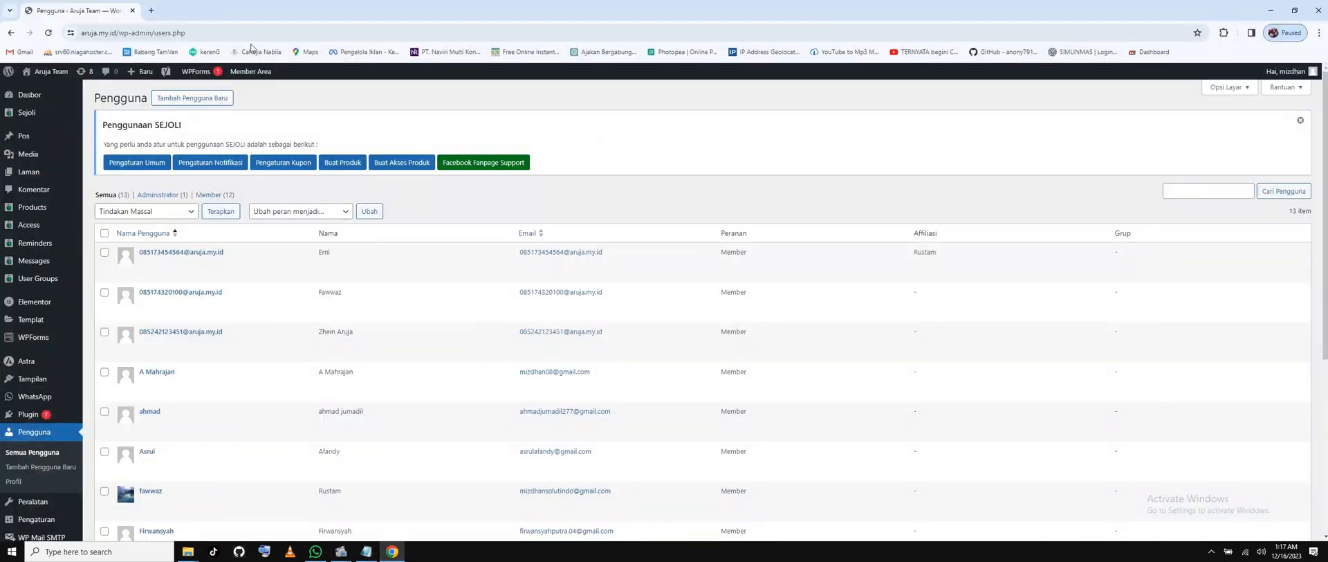
click(153, 10)
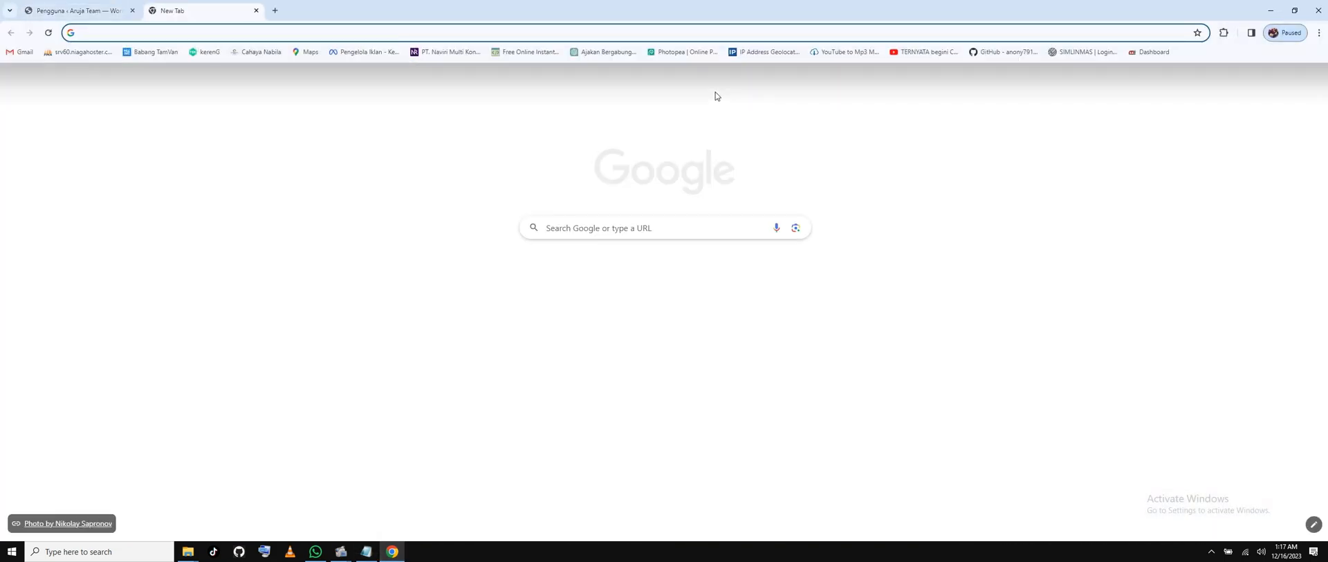
Go to ponpesdarulquran.pangkep.com by typing 'pon' and accepting the autocompleted address.
text(pon)
key(Return)
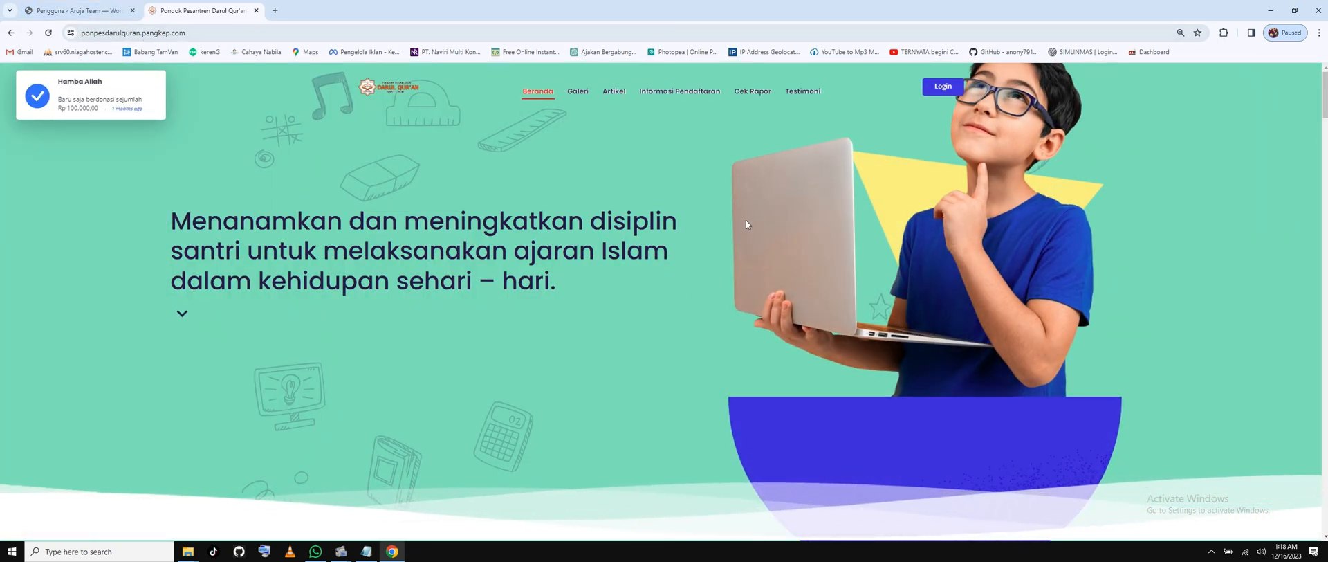
Scroll the school homepage down to KONTAK and open its embedded map as a larger Google Maps view.
scroll(745, 220, down, 10)
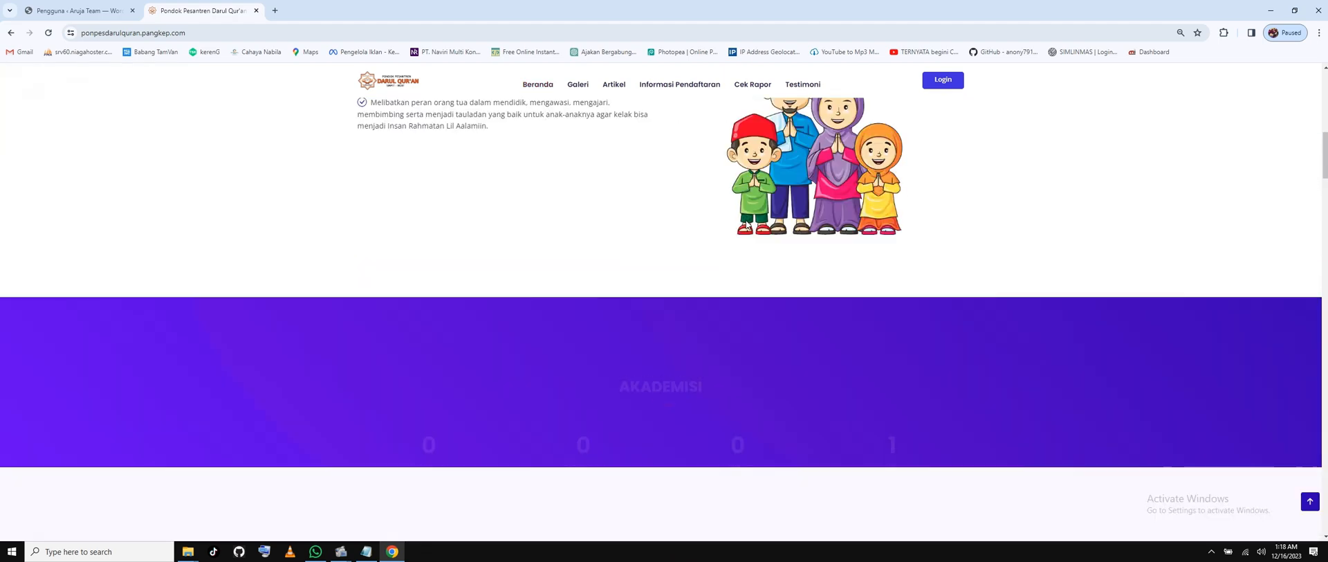
scroll(748, 224, down, 4)
scroll(746, 224, down, 3)
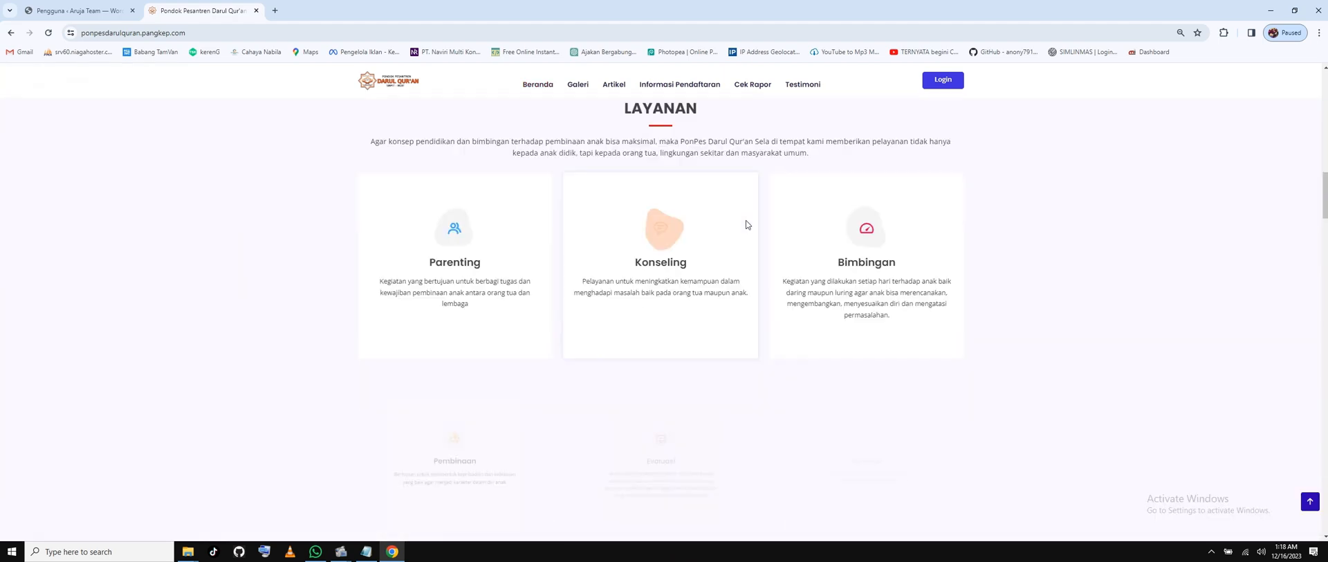
scroll(745, 220, down, 4)
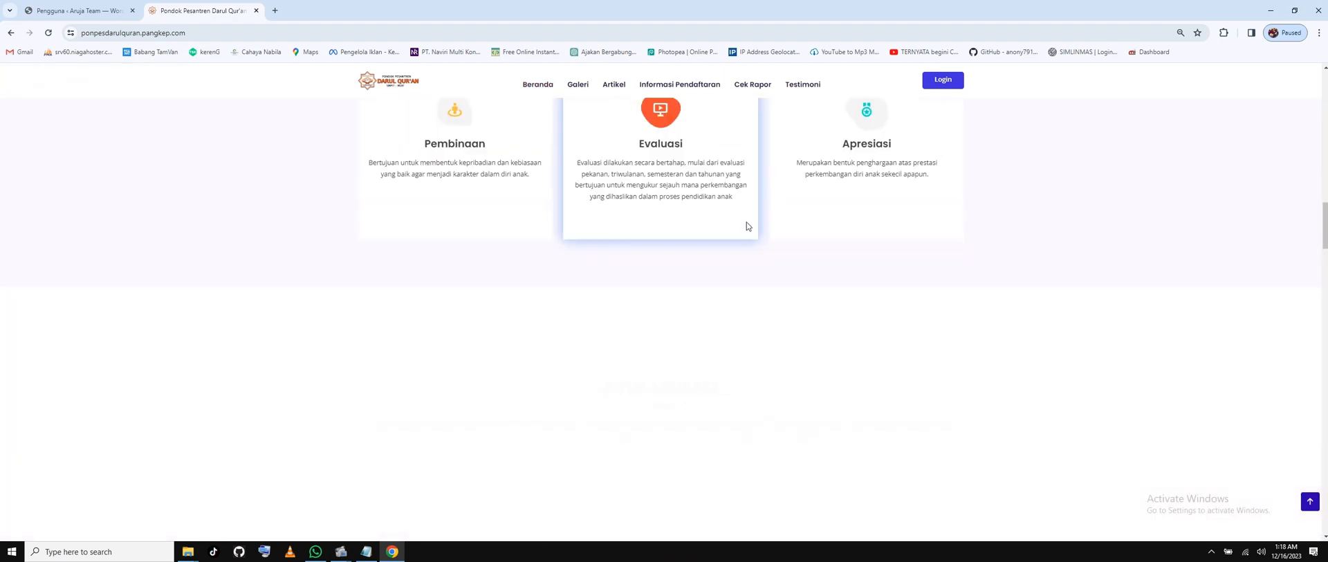
scroll(747, 226, down, 5)
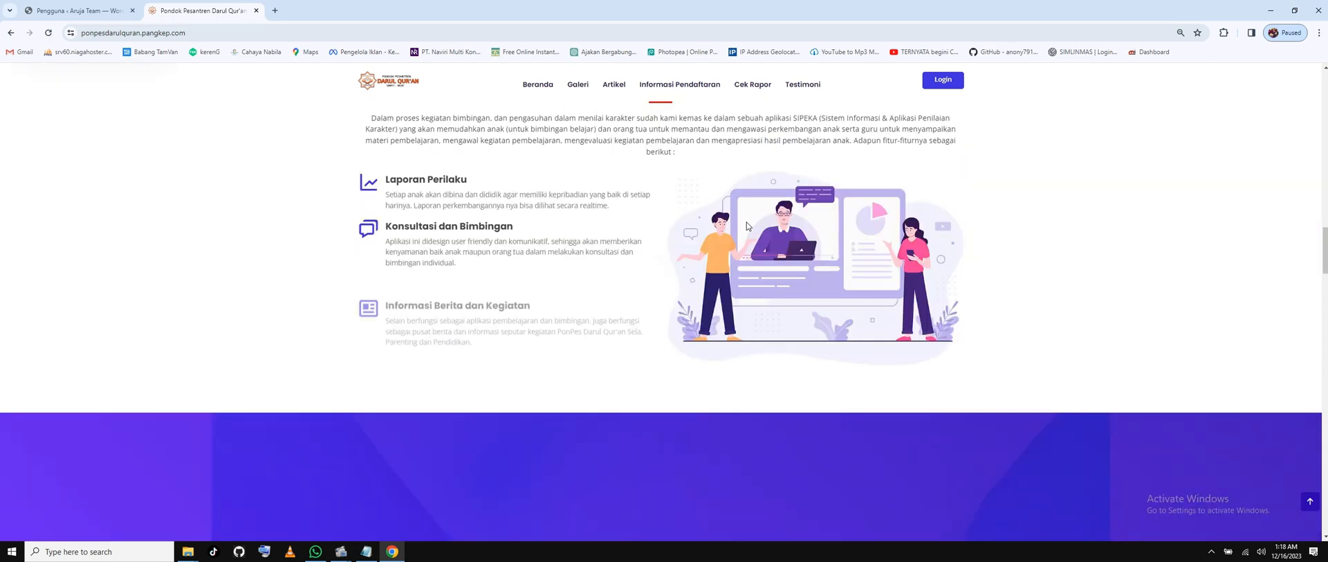
scroll(746, 222, down, 5)
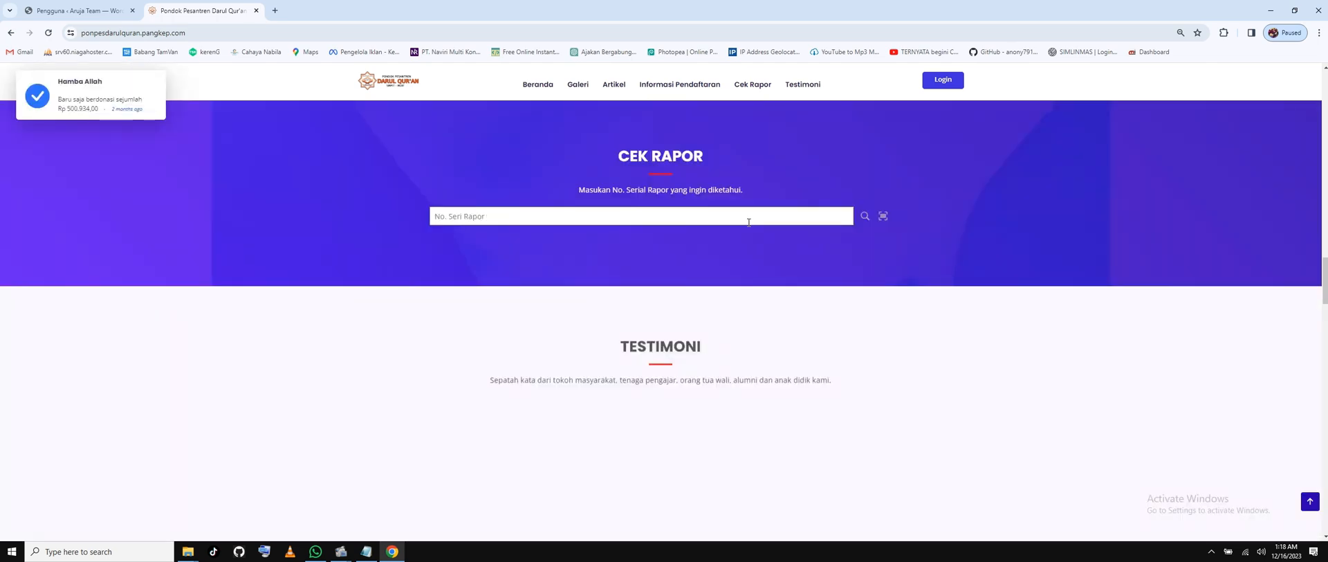
scroll(748, 222, down, 5)
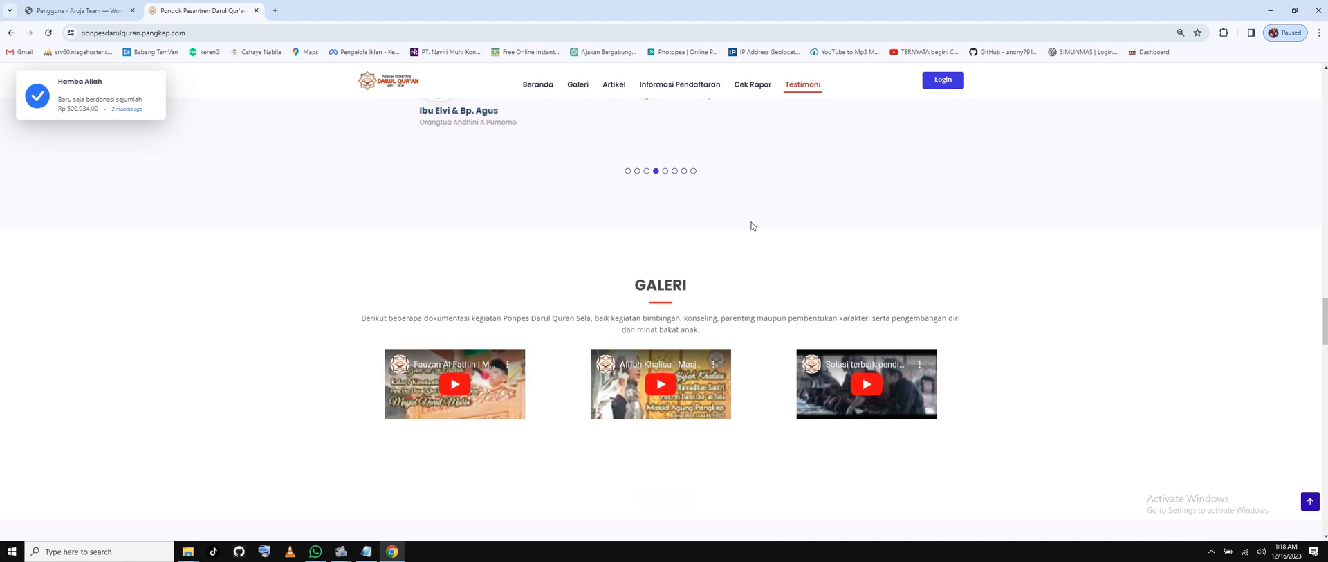
scroll(752, 225, down, 2)
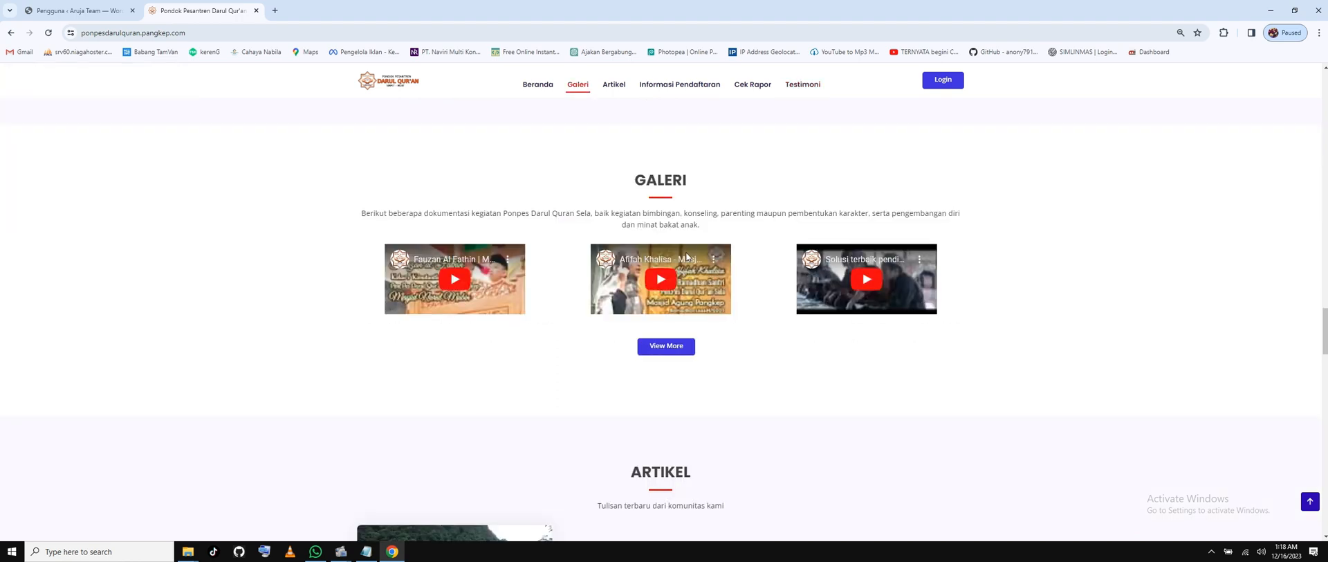
scroll(690, 256, down, 5)
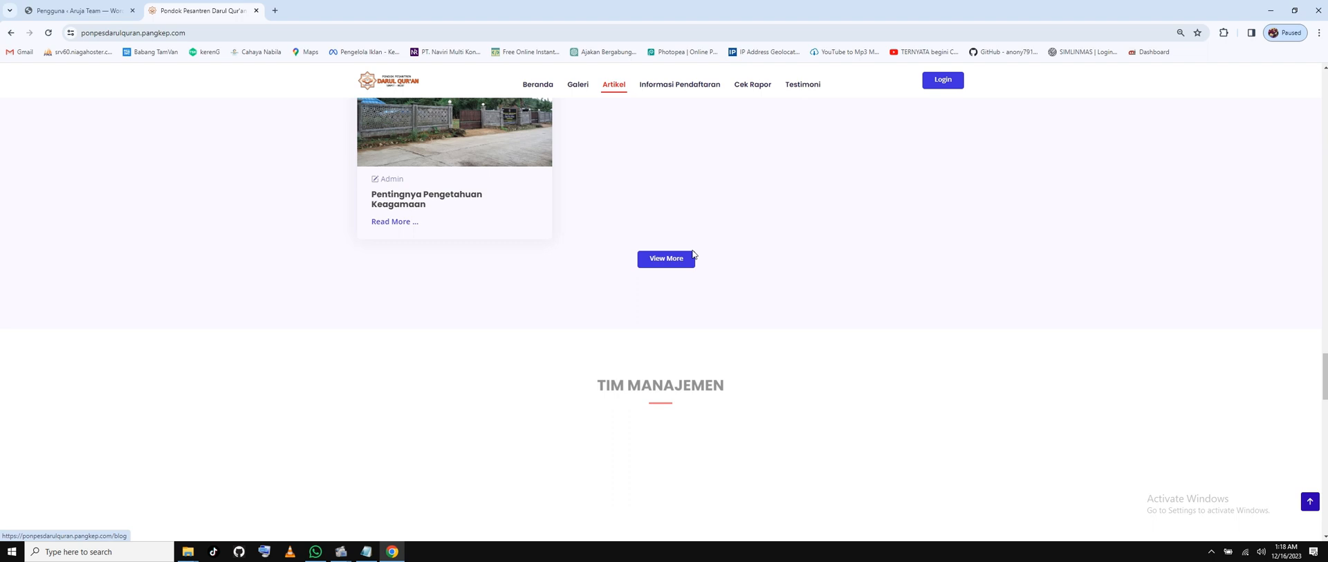
scroll(692, 254, down, 10)
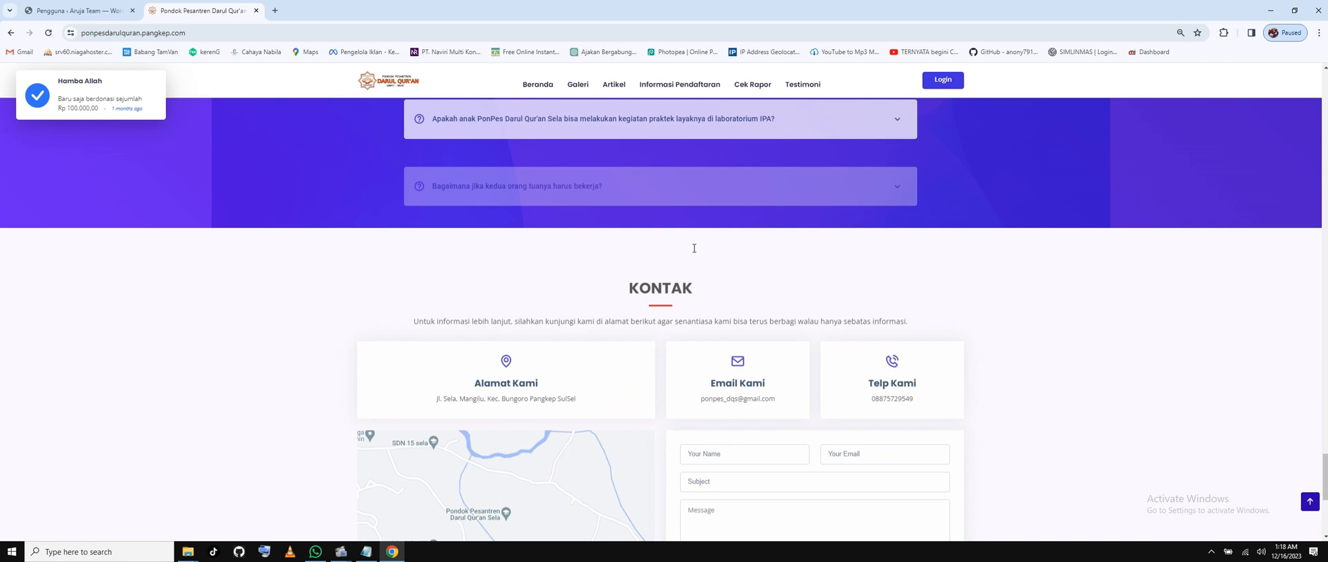
scroll(694, 248, down, 2)
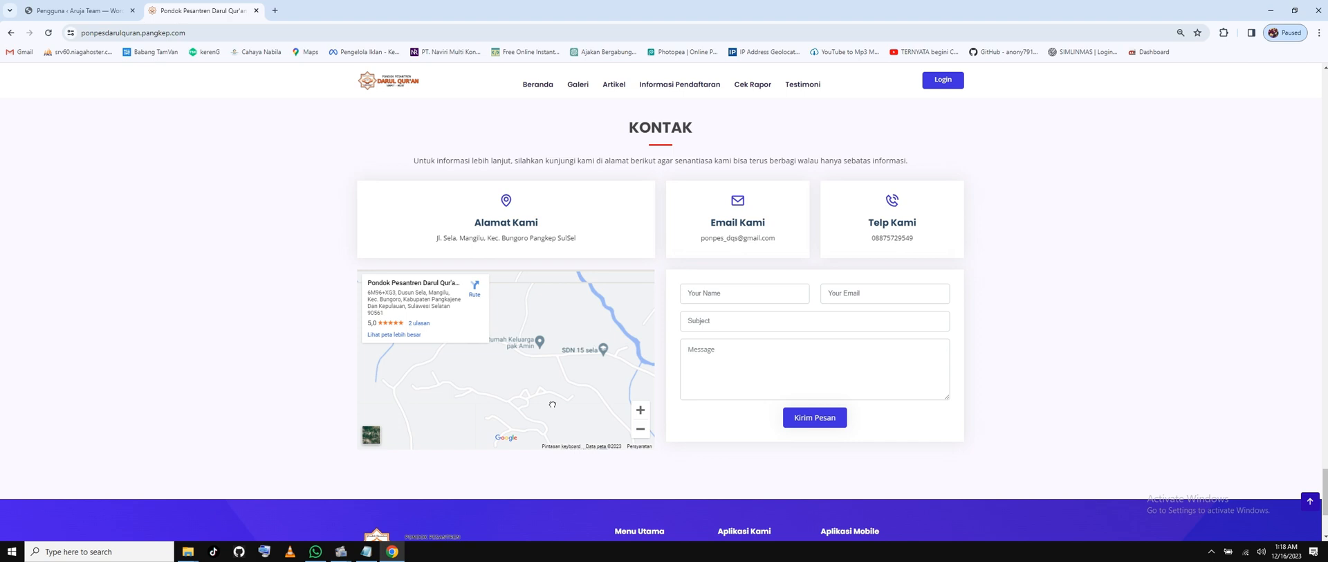
click(506, 437)
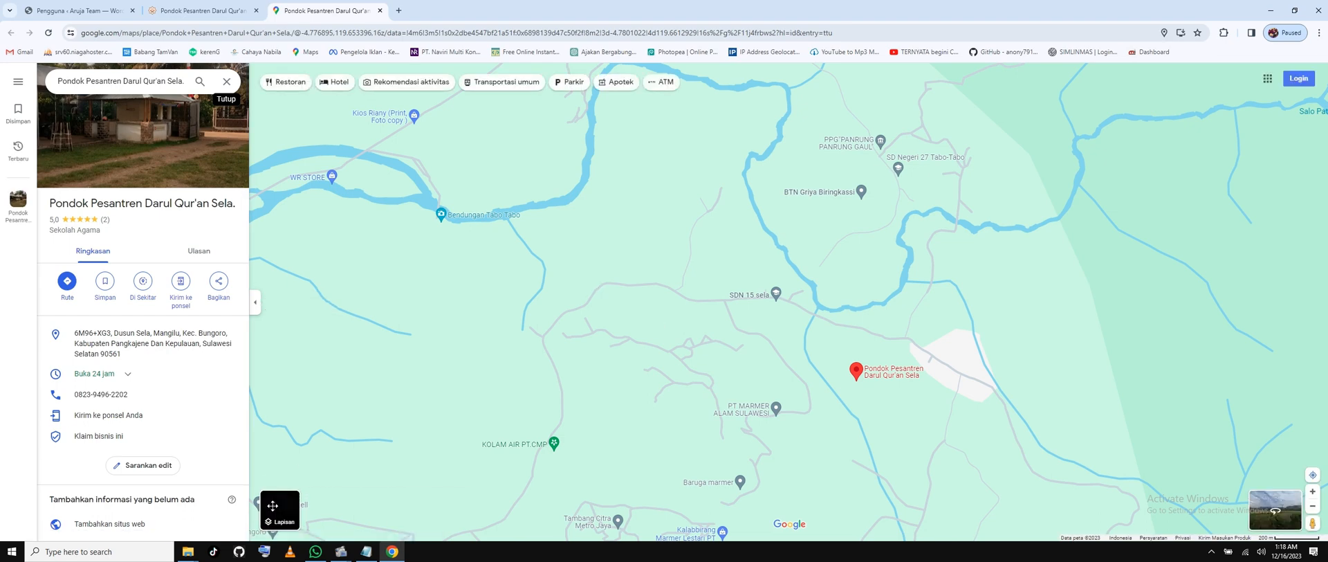
Switch the map to satellite imagery, zoom, and pan west of the initial pin.
click(272, 506)
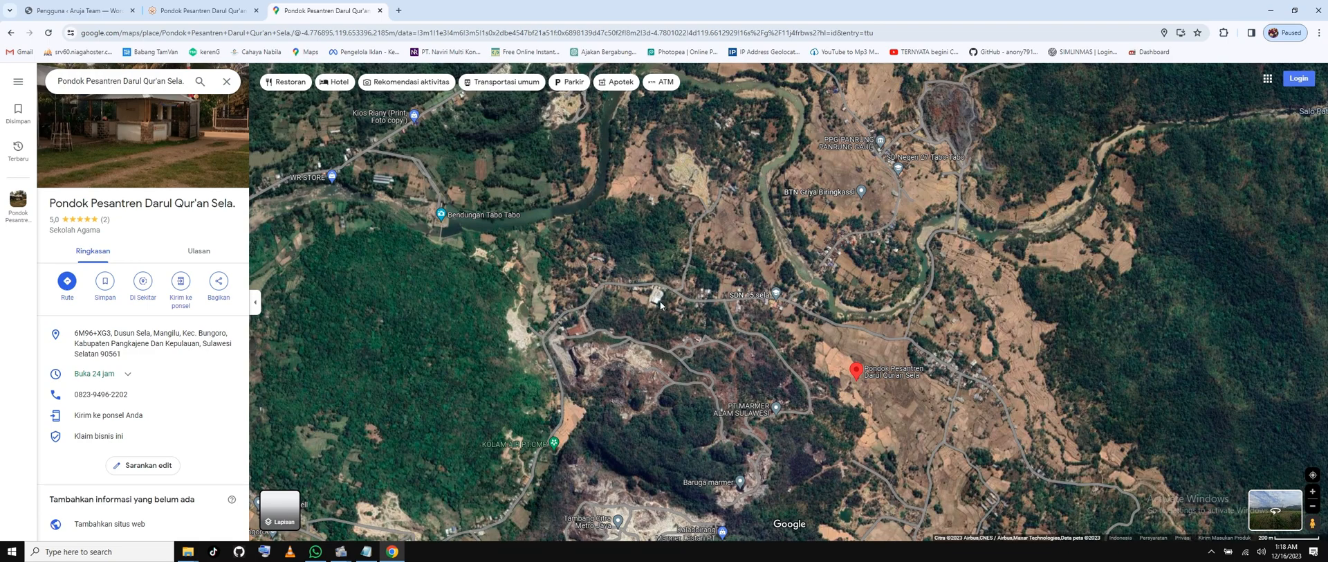
scroll(846, 340, up, 1)
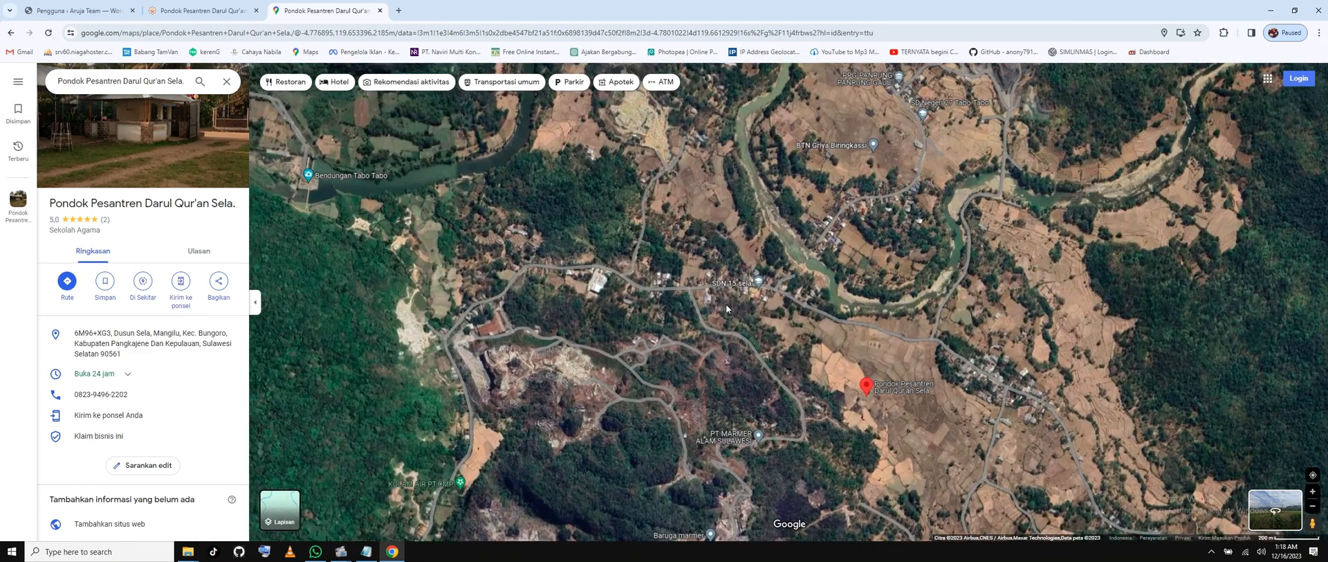
scroll(725, 304, up, 5)
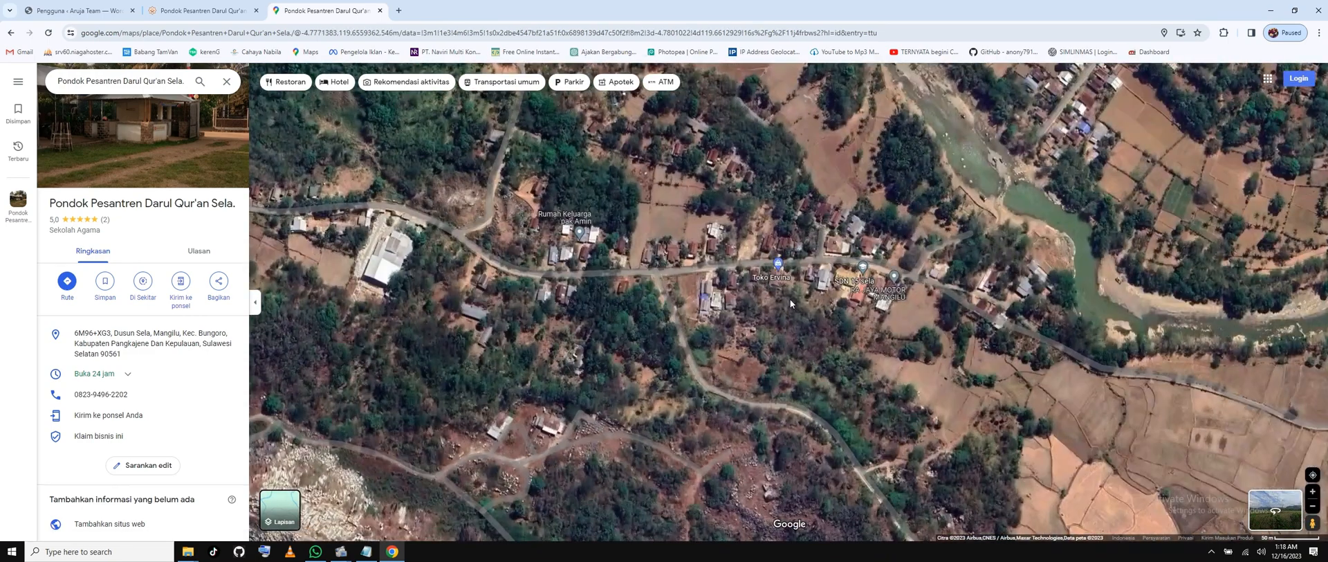
scroll(796, 304, up, 2)
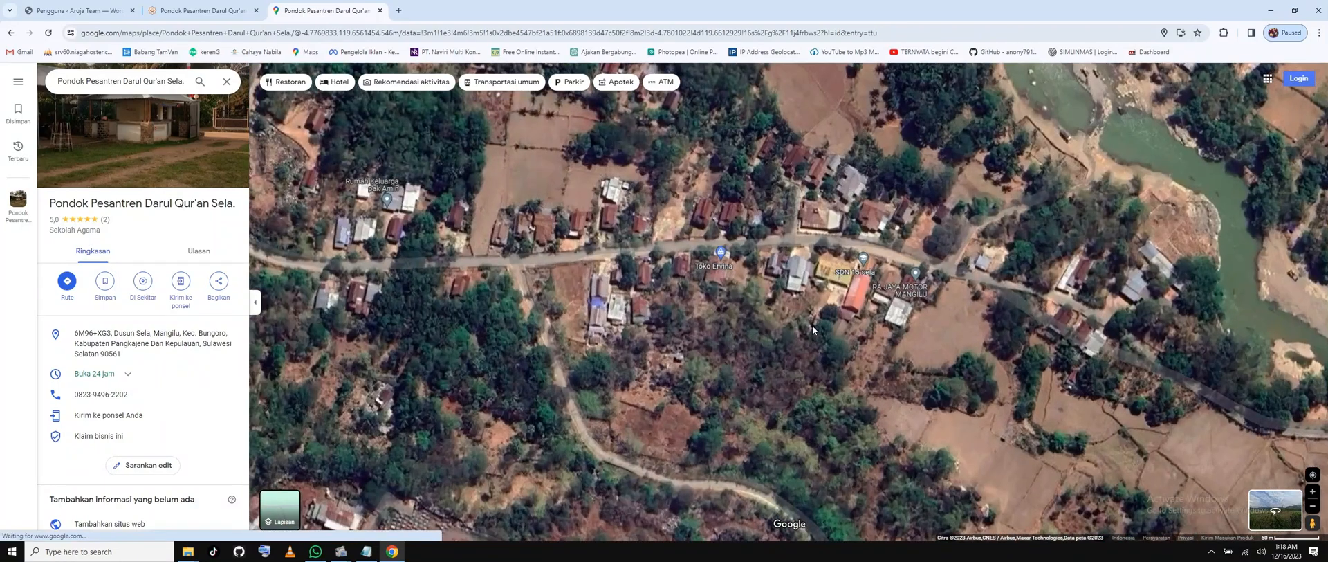
drag(812, 325, 1092, 351)
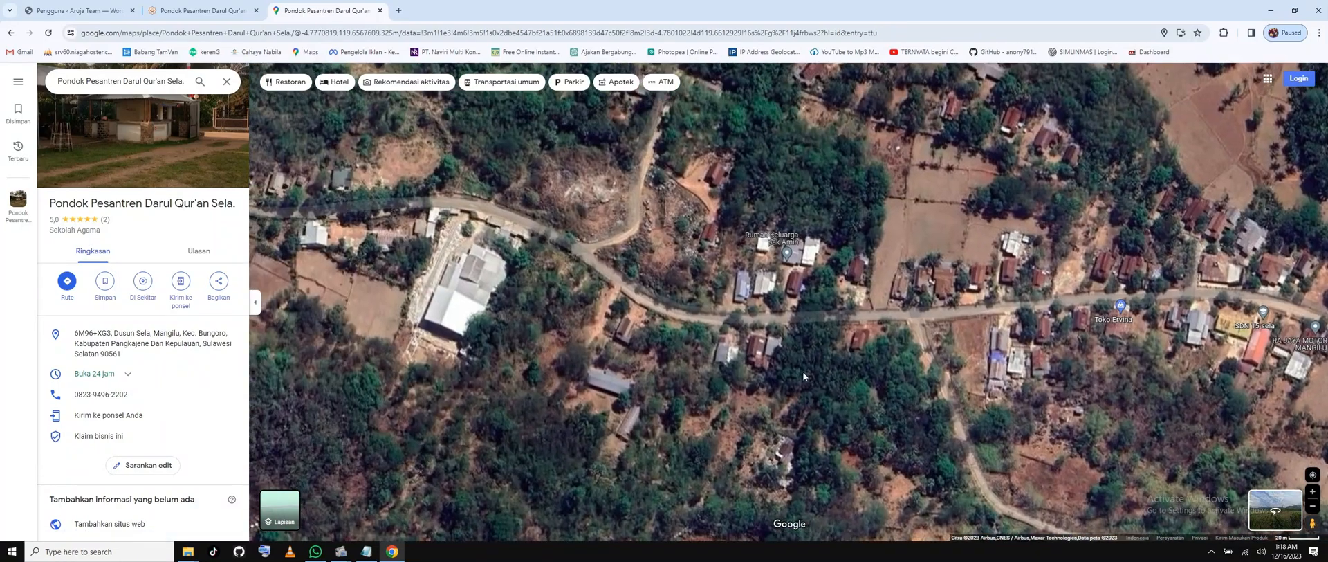
drag(803, 372, 1093, 387)
drag(687, 359, 1017, 336)
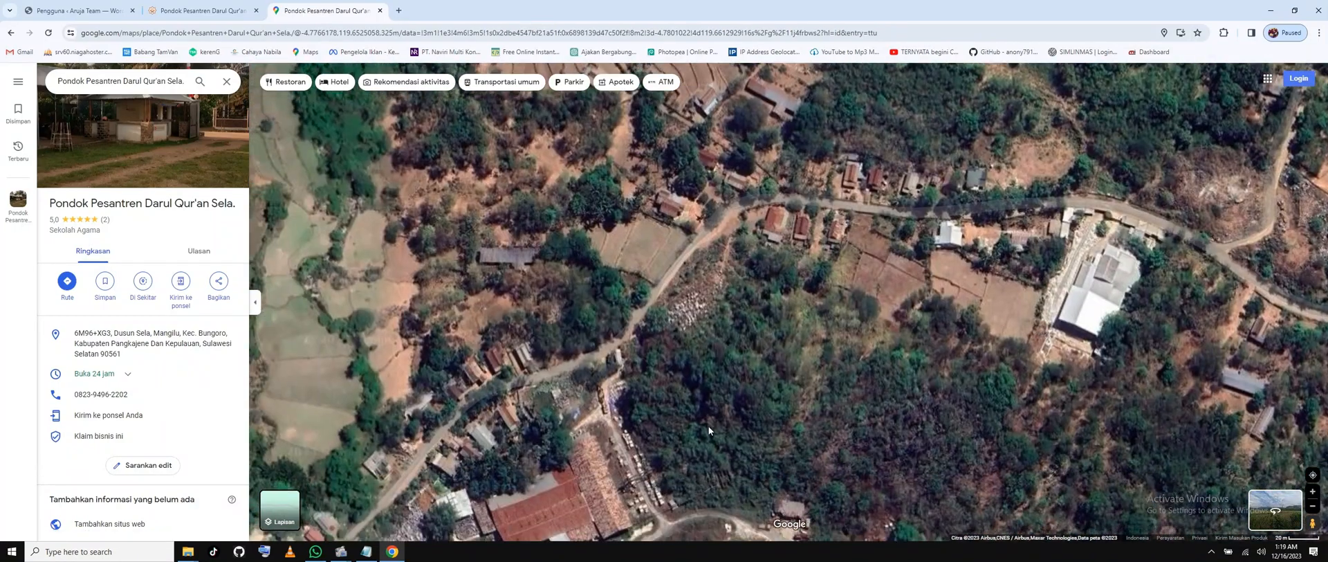
drag(706, 430, 789, 298)
Zoom and recentre the satellite view around SDN 15 sela and the school pin.
scroll(744, 308, down, 3)
drag(1106, 280, 740, 328)
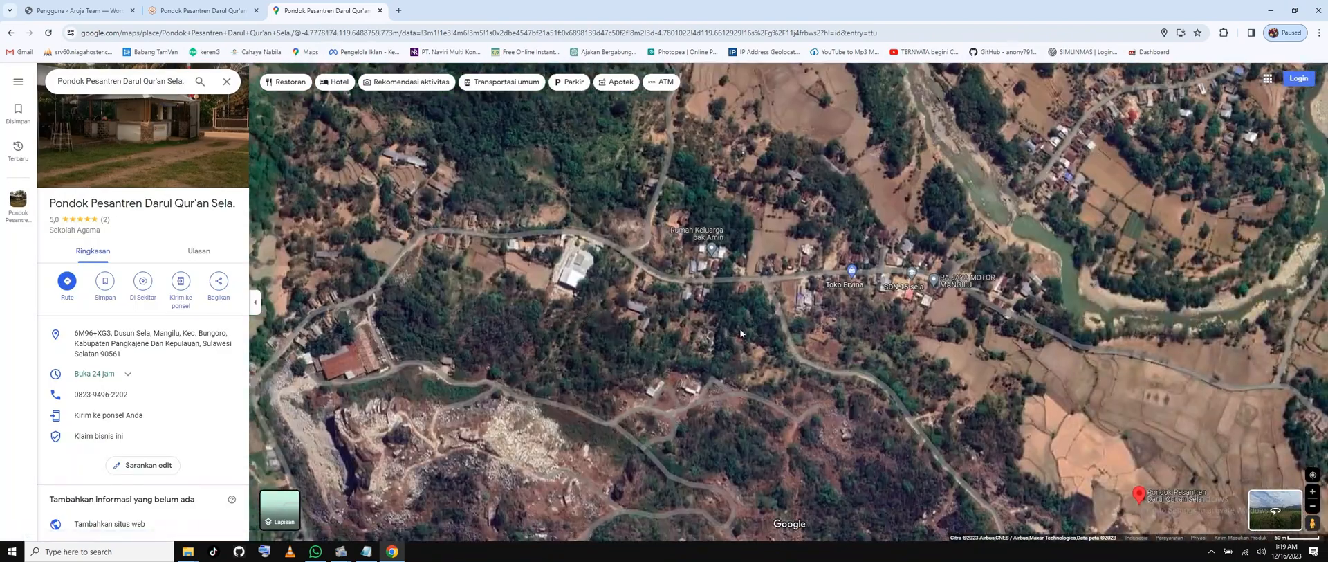
drag(943, 310, 834, 333)
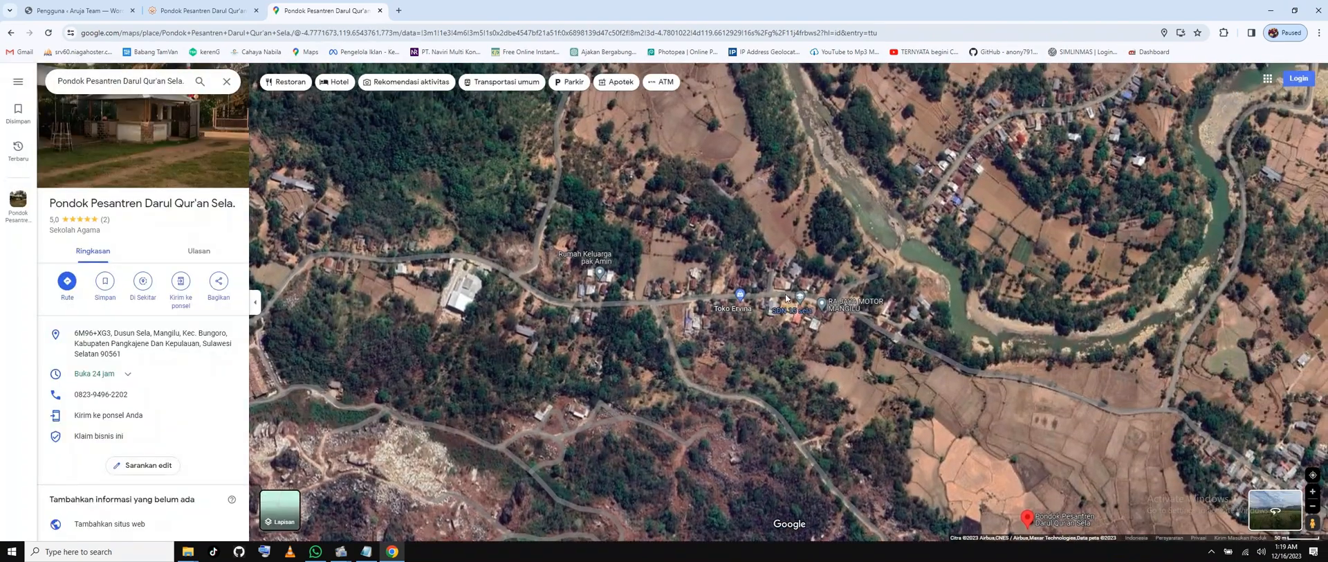
scroll(787, 298, up, 5)
drag(787, 299, 852, 334)
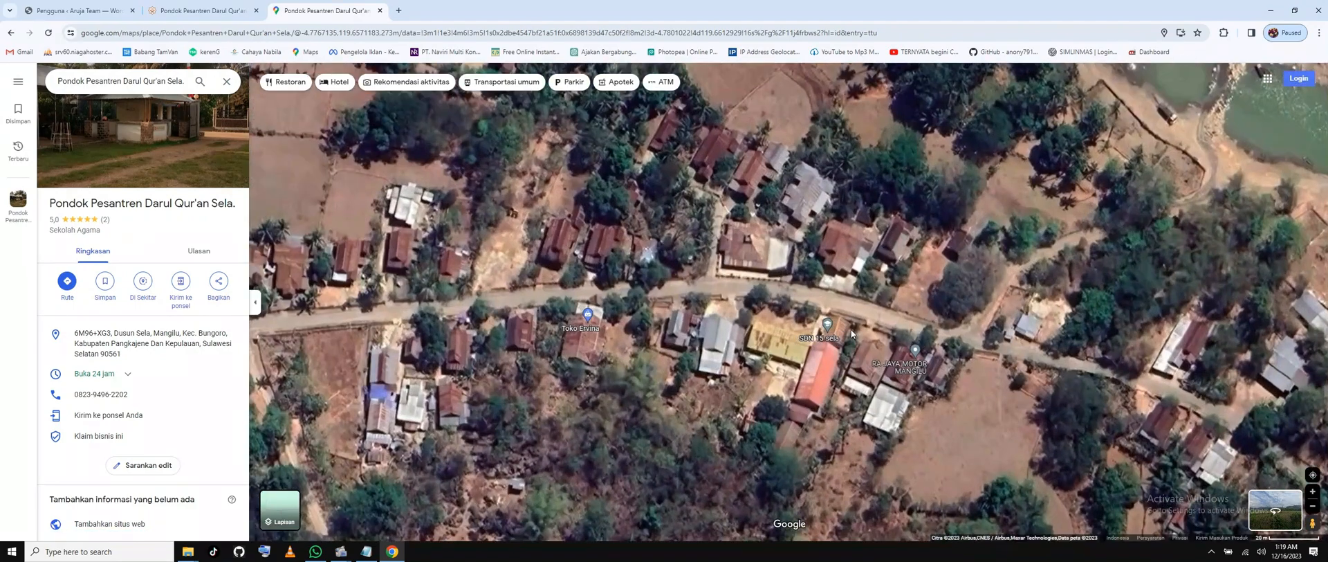
scroll(851, 334, up, 2)
drag(870, 423, 842, 424)
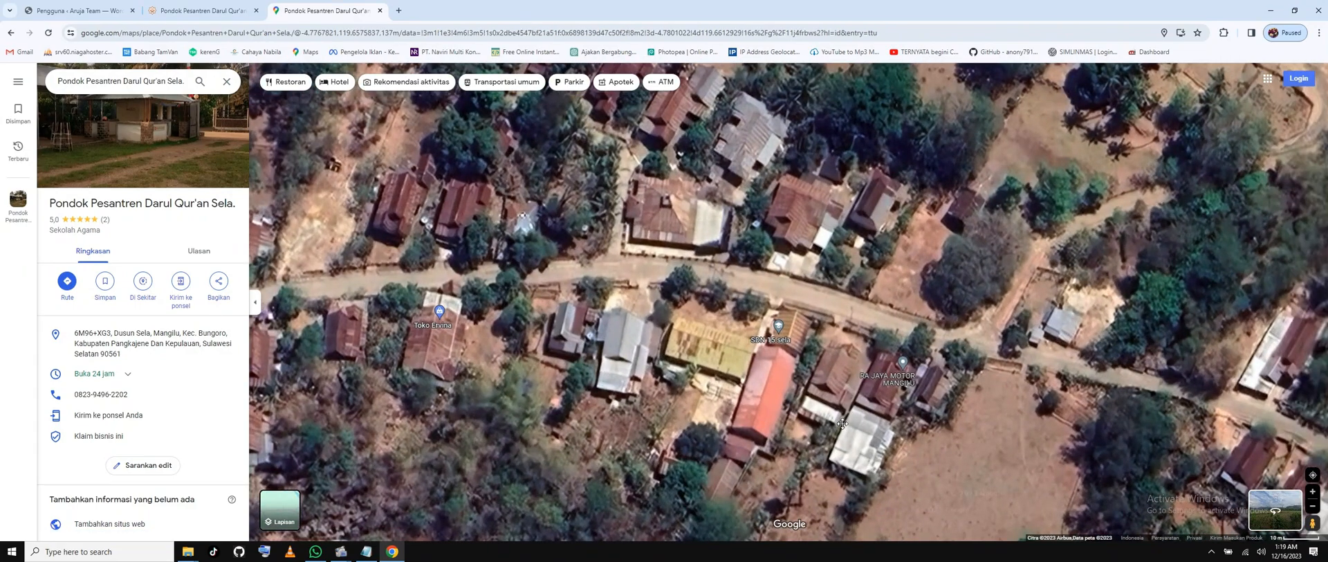
scroll(841, 423, down, 3)
Pan west past Rumah Keluarga pak Amin, zoom, then bring the school markers near centre.
drag(640, 426, 930, 379)
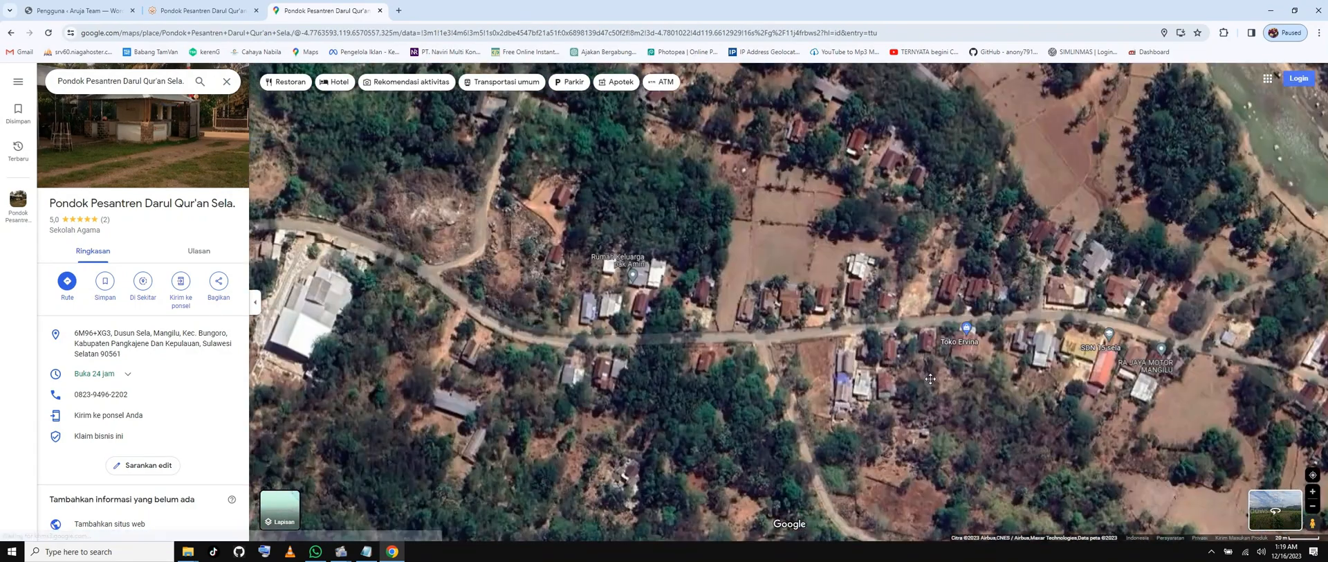
drag(742, 413, 972, 430)
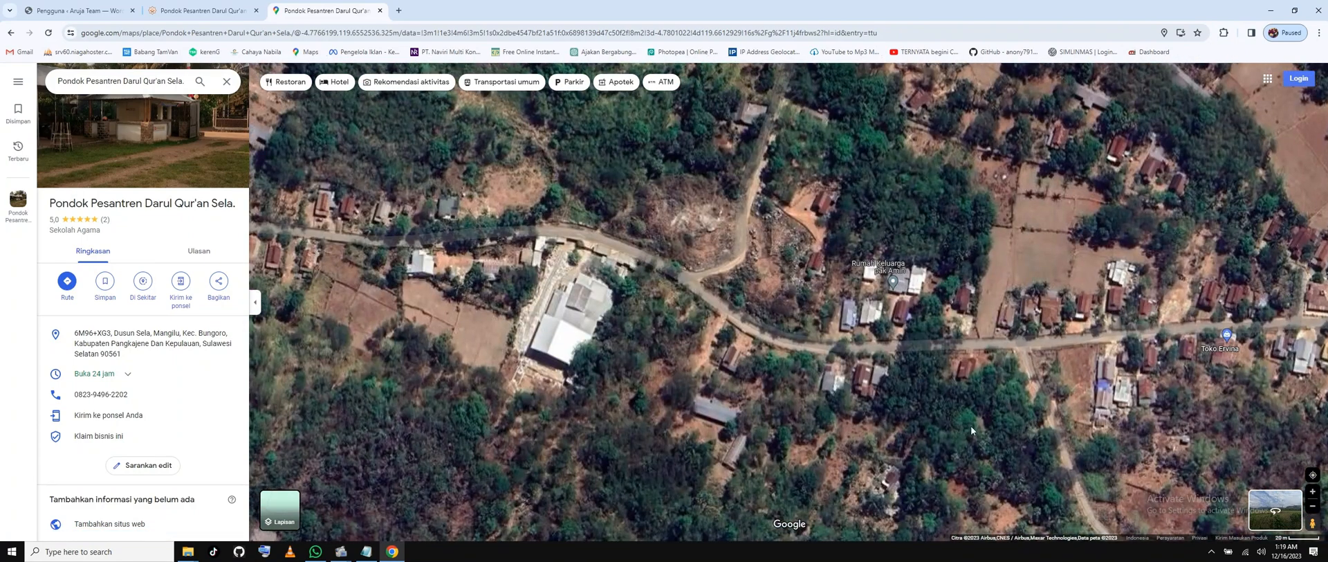
drag(589, 332, 796, 341)
drag(277, 392, 602, 343)
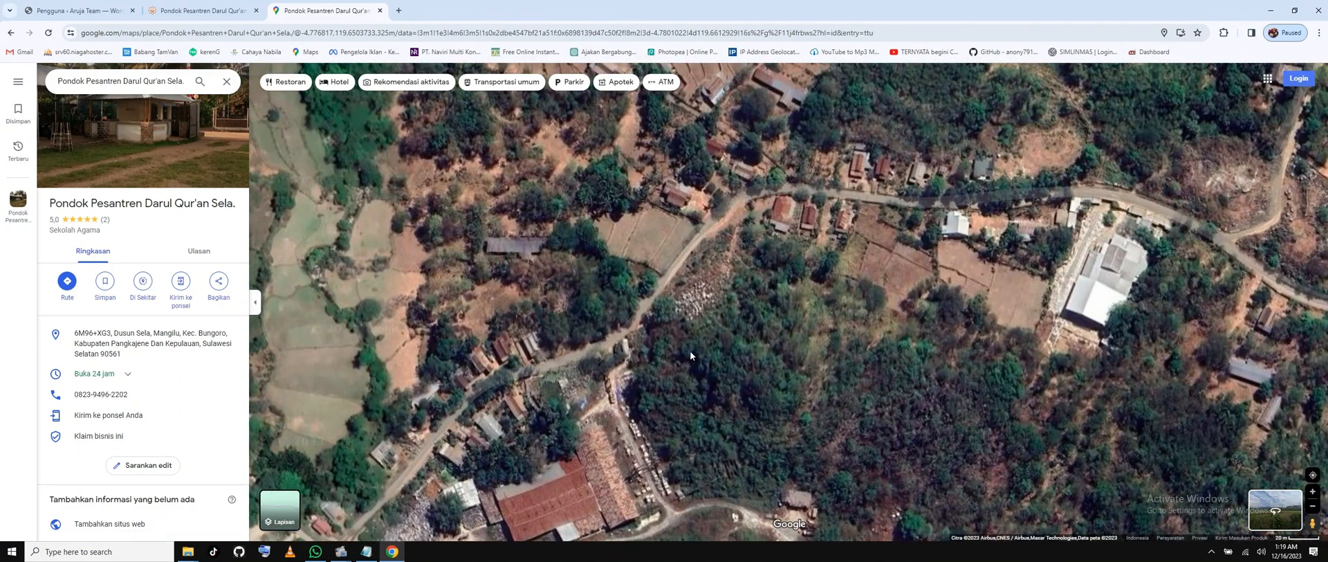
scroll(691, 351, down, 2)
scroll(810, 302, down, 1)
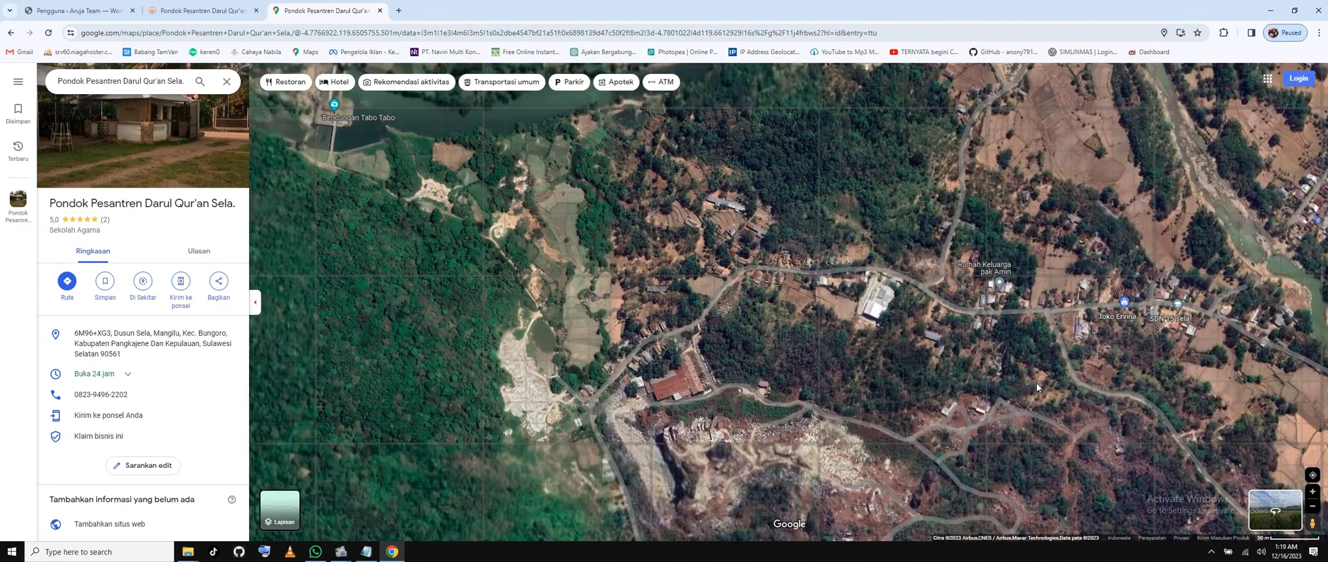
scroll(817, 349, down, 1)
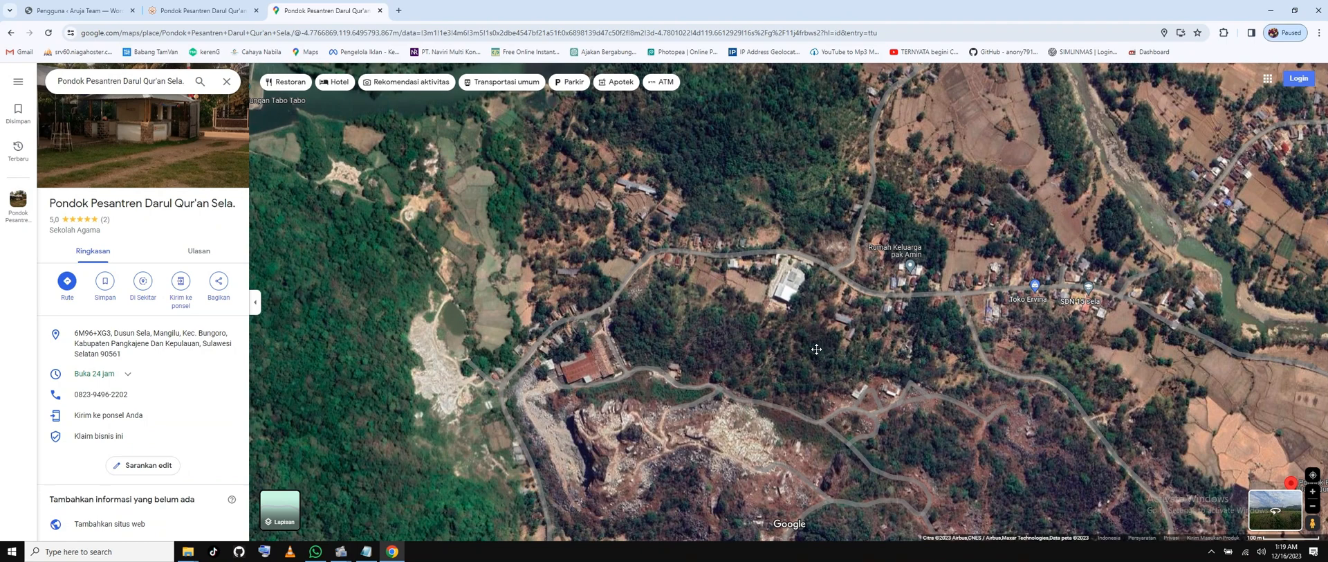
drag(816, 349, 564, 320)
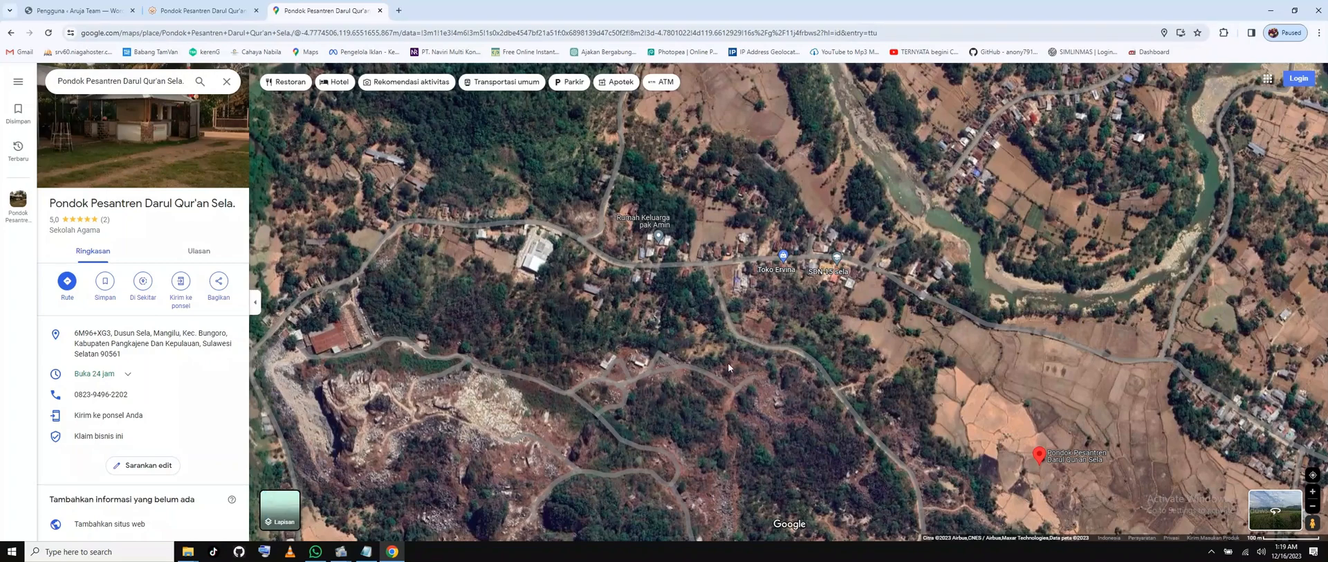
scroll(728, 362, down, 2)
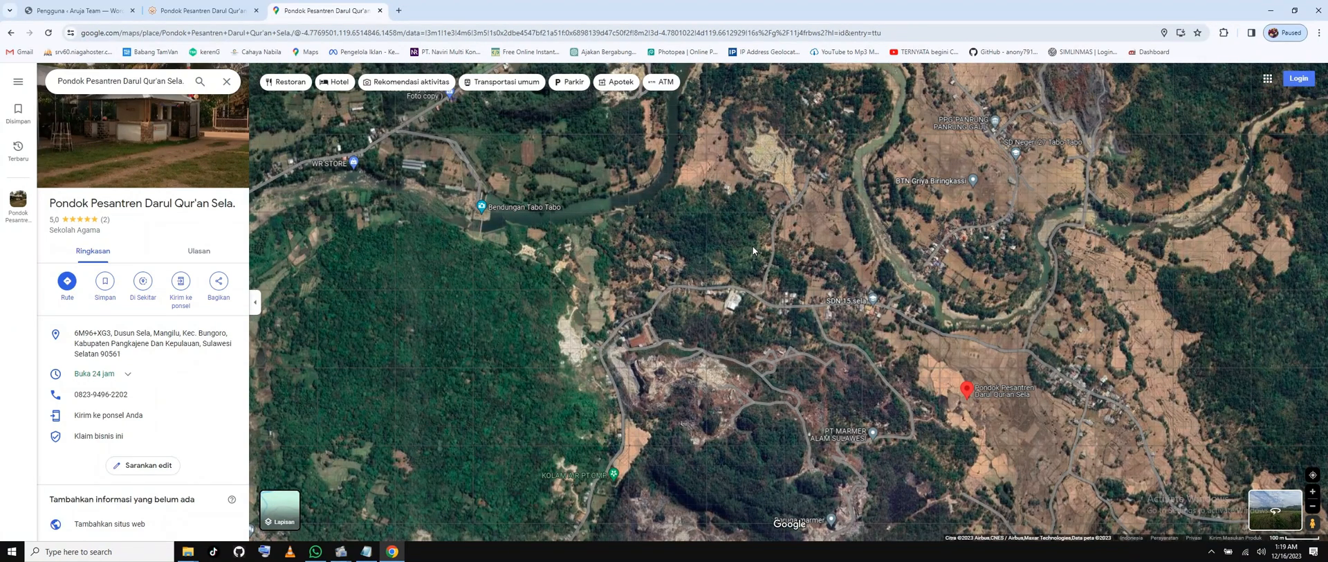
scroll(911, 253, down, 2)
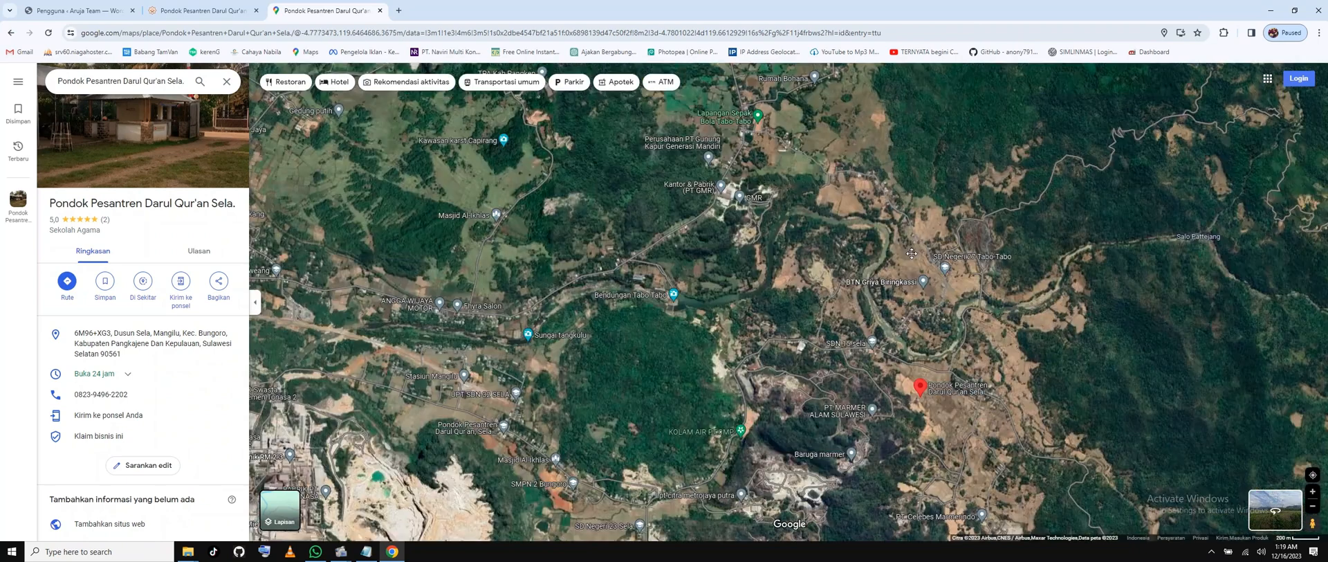
drag(912, 253, 931, 220)
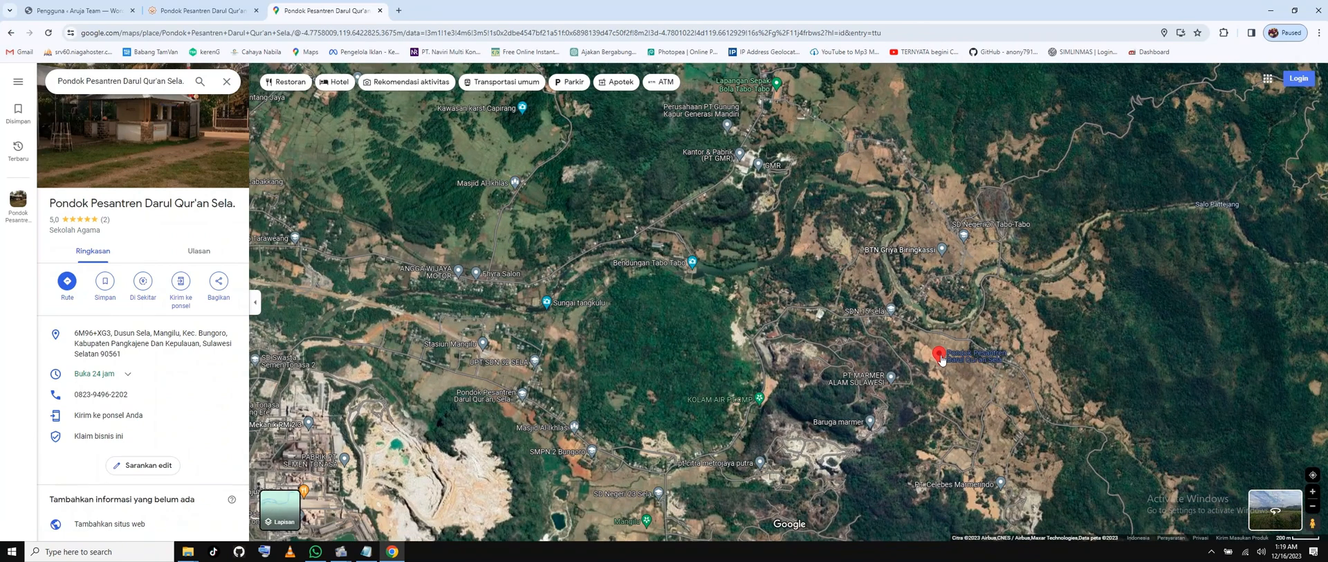
Select Pondok Pesantren Darul Qur'an, Sela Desa Mangilu and zoom close on its red pin.
click(522, 399)
scroll(505, 384, up, 4)
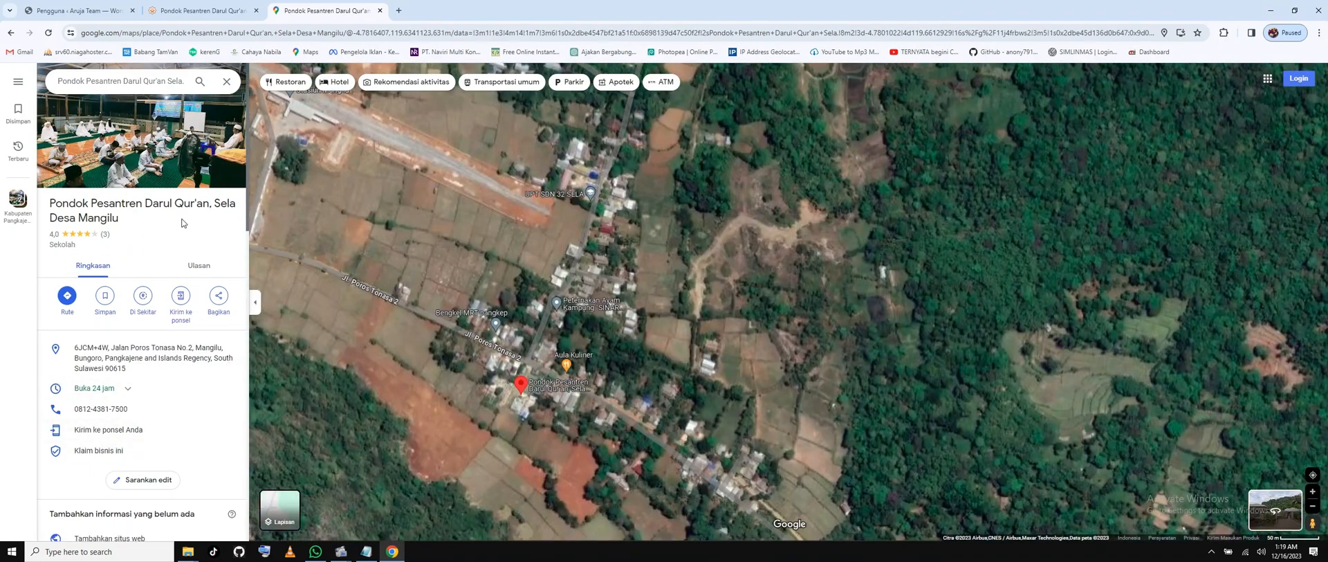
scroll(476, 368, up, 2)
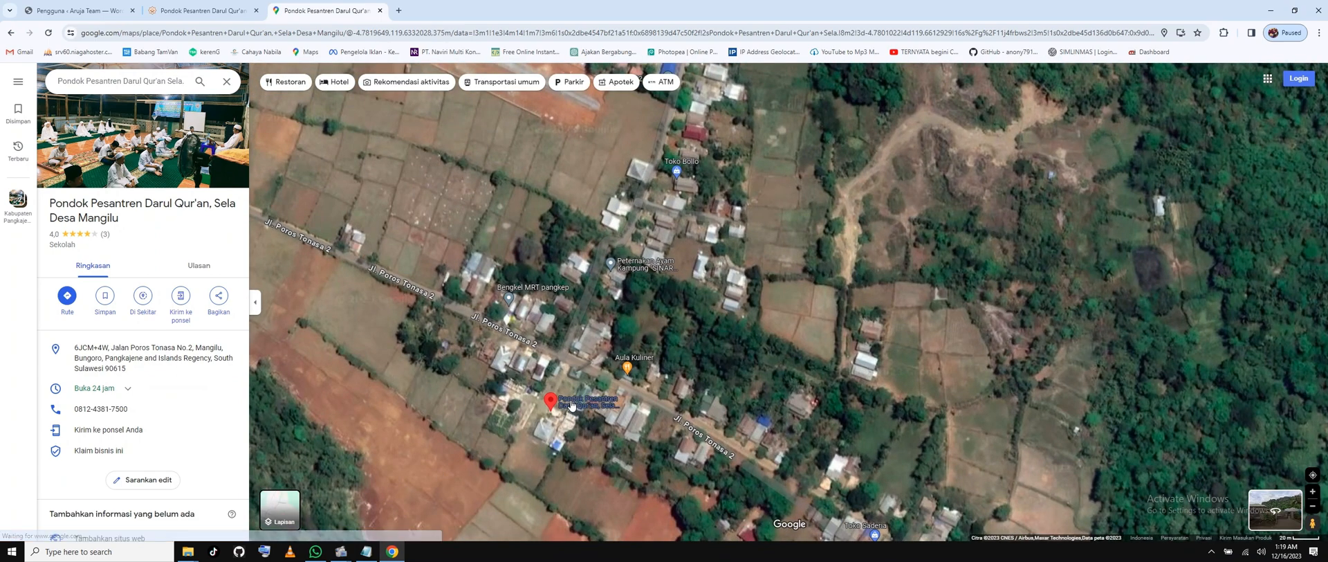
mouse_move(572, 405)
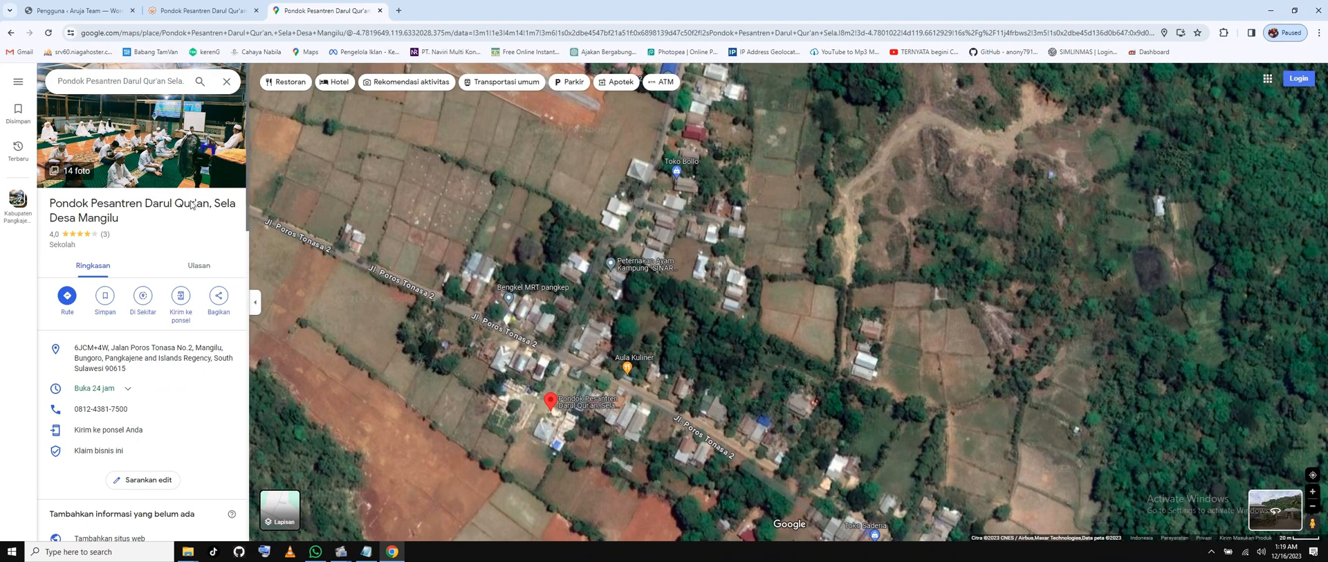
Open the school's photo gallery and view the banner, green-dress group and night gathering photos.
click(201, 171)
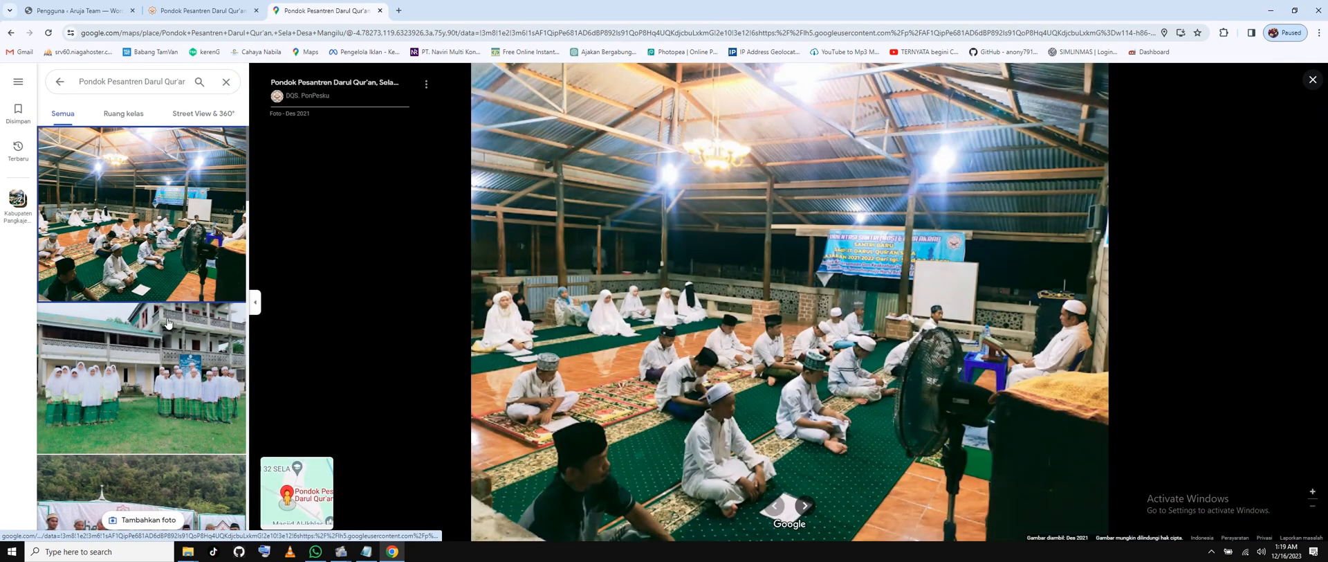
scroll(156, 415, down, 2)
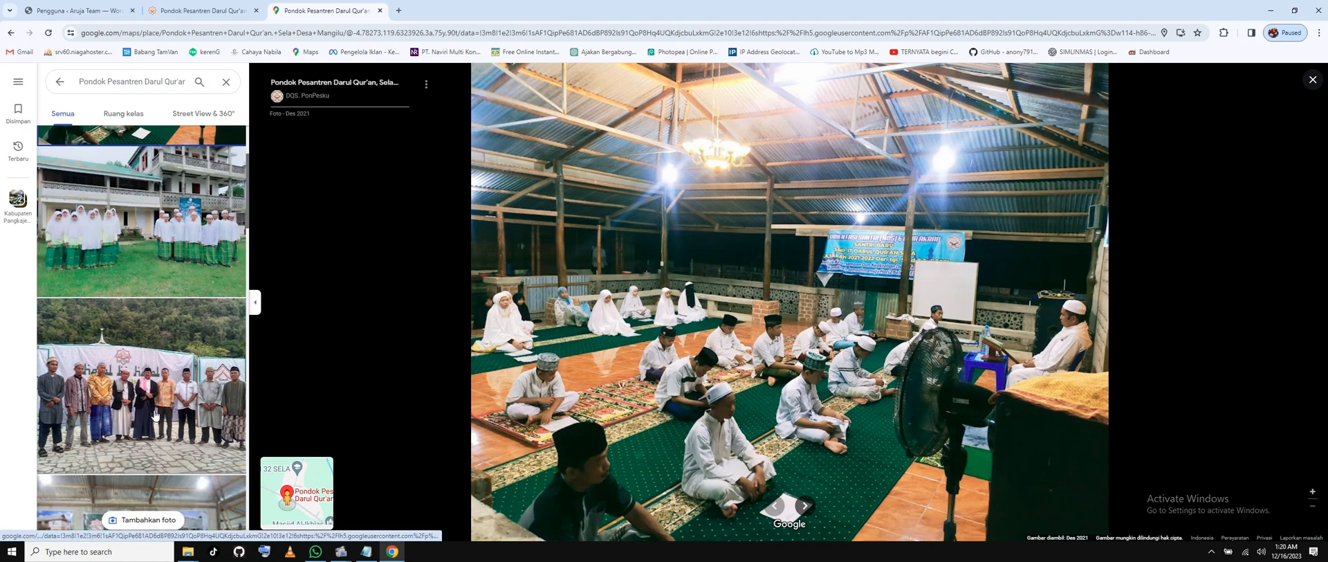
click(155, 416)
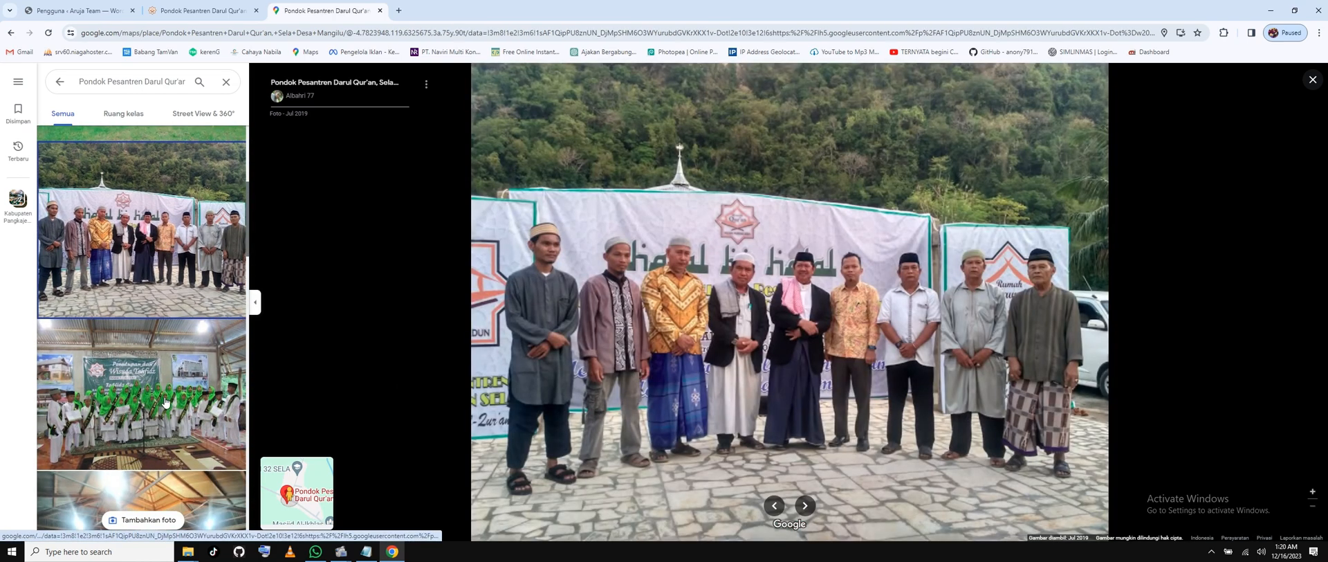
click(165, 403)
click(173, 273)
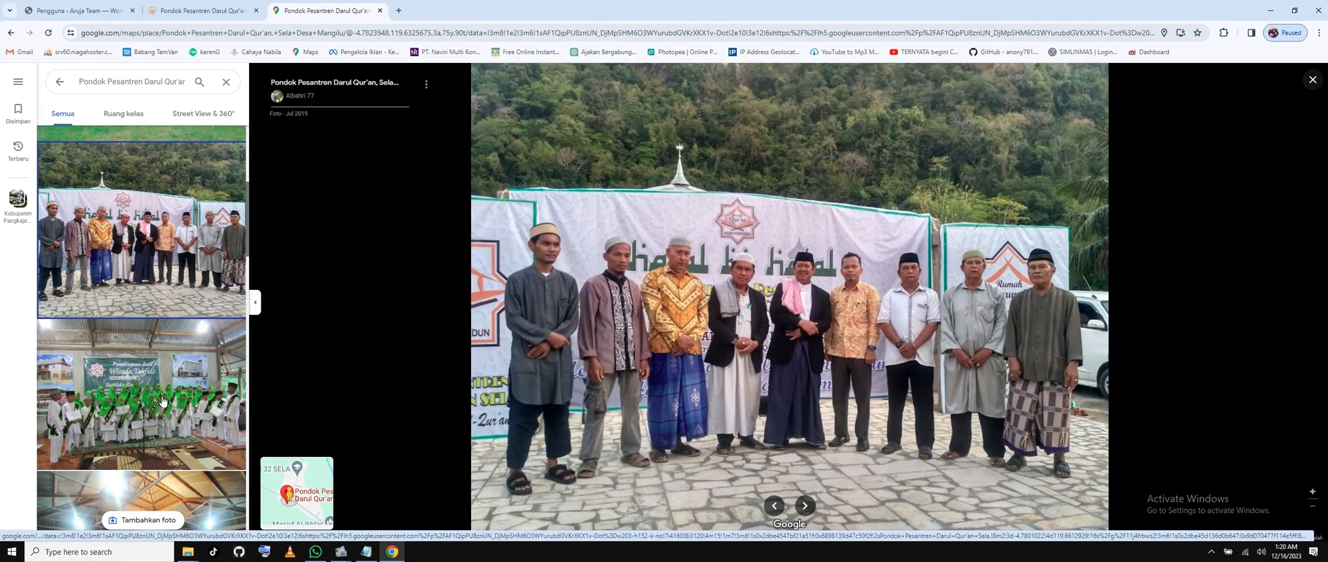
scroll(163, 401, down, 4)
click(168, 360)
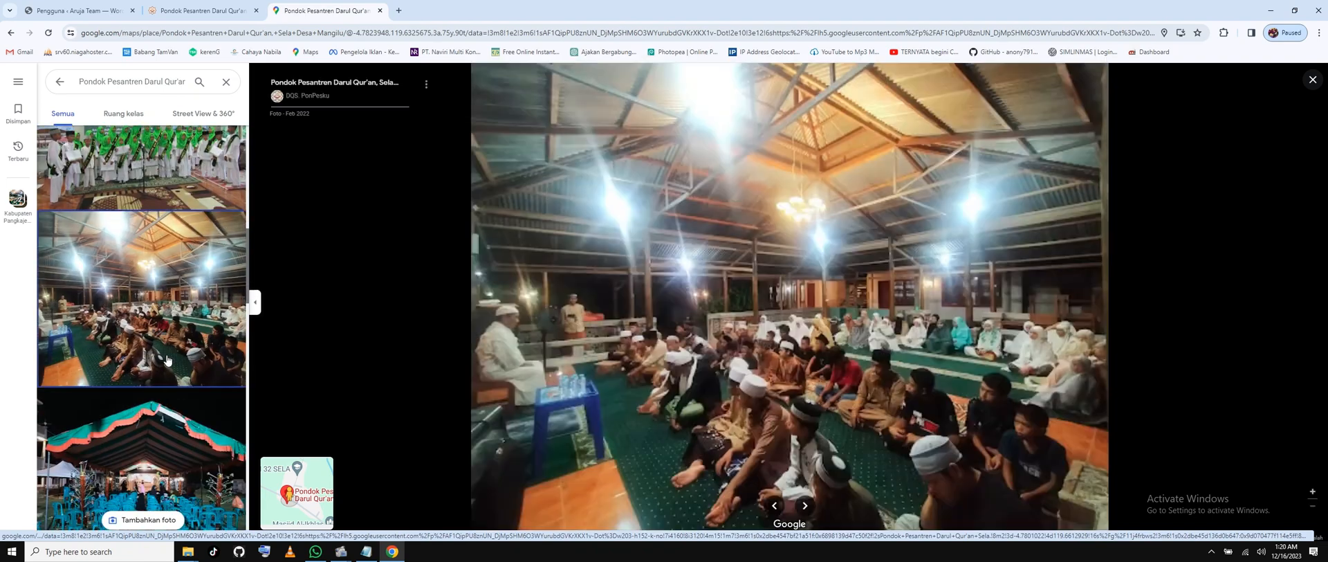
View the night tent and floor-seated men photos, then open the gate's Street View panorama.
scroll(169, 350, down, 3)
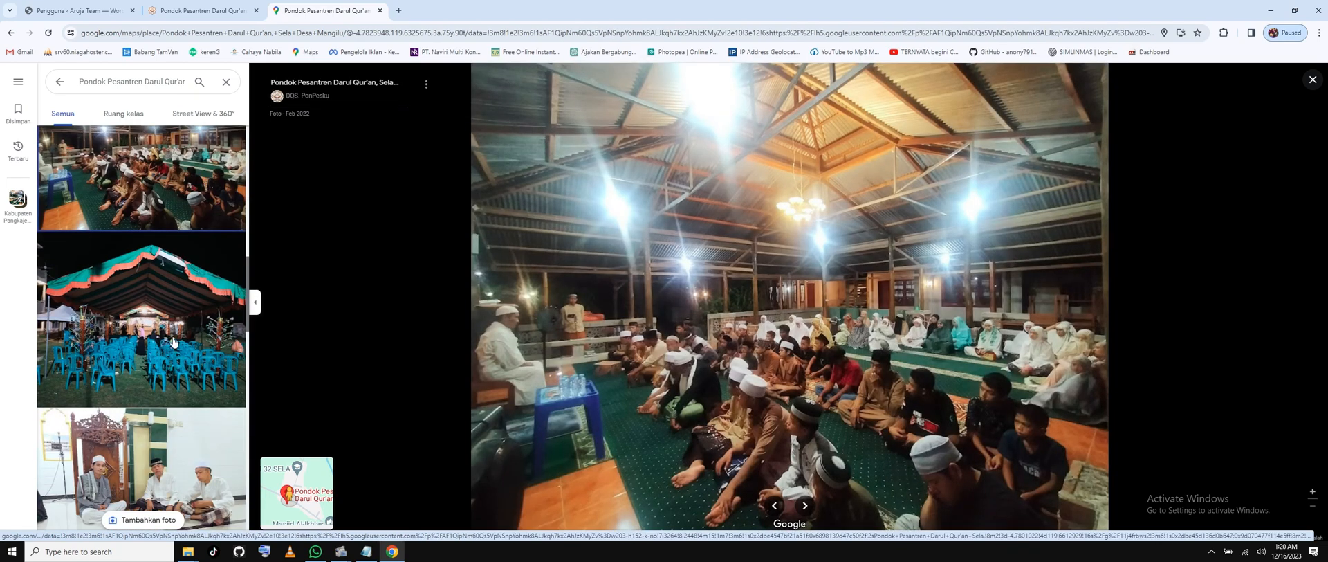
click(174, 341)
scroll(175, 341, down, 2)
click(175, 341)
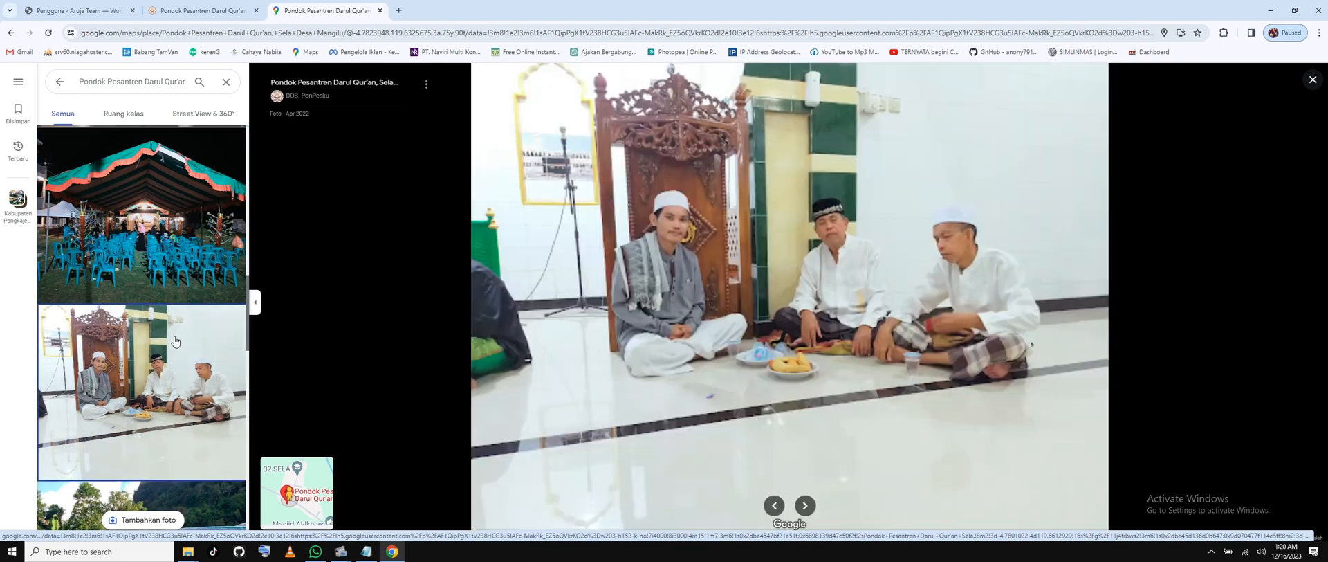
scroll(175, 341, down, 5)
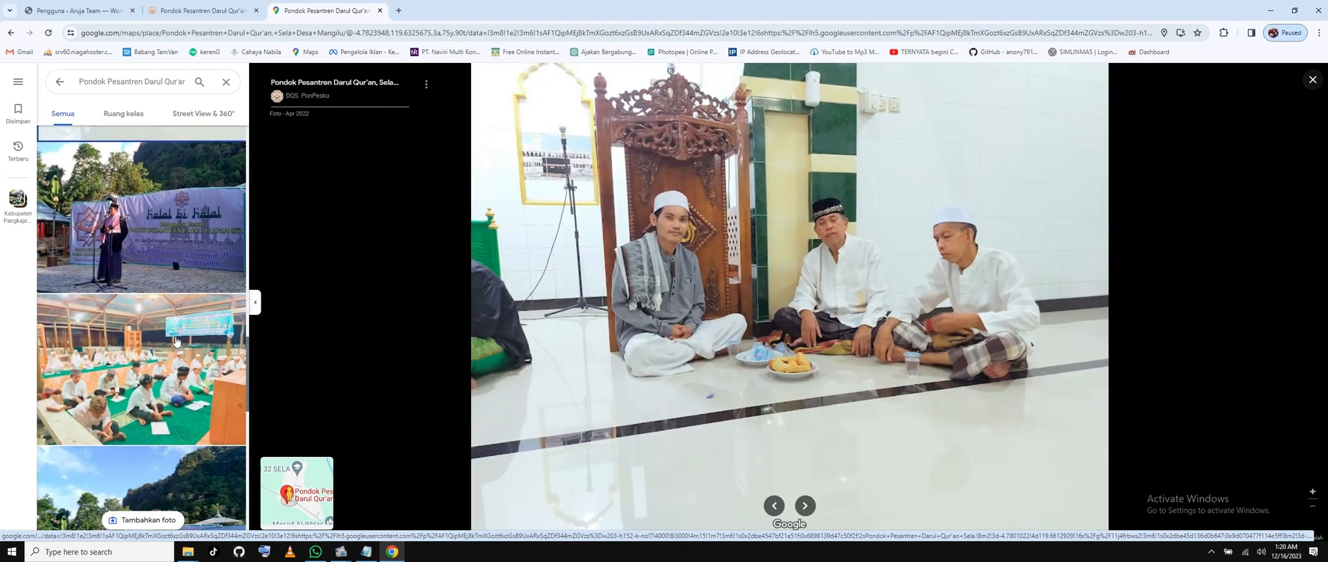
scroll(175, 341, down, 8)
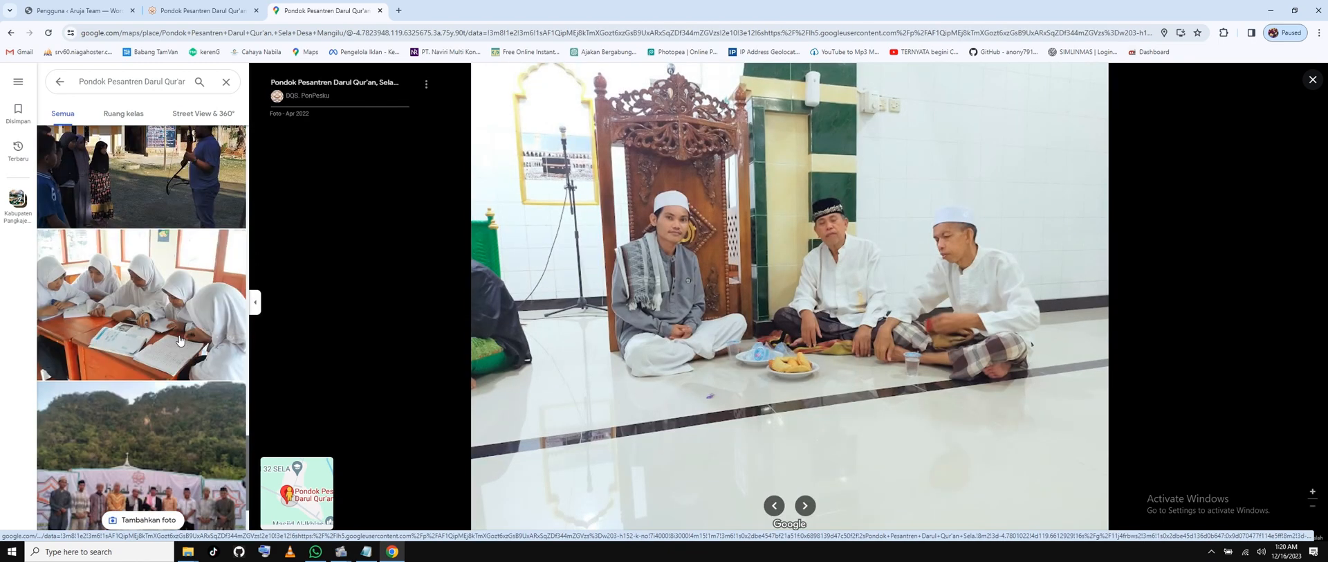
scroll(180, 341, down, 3)
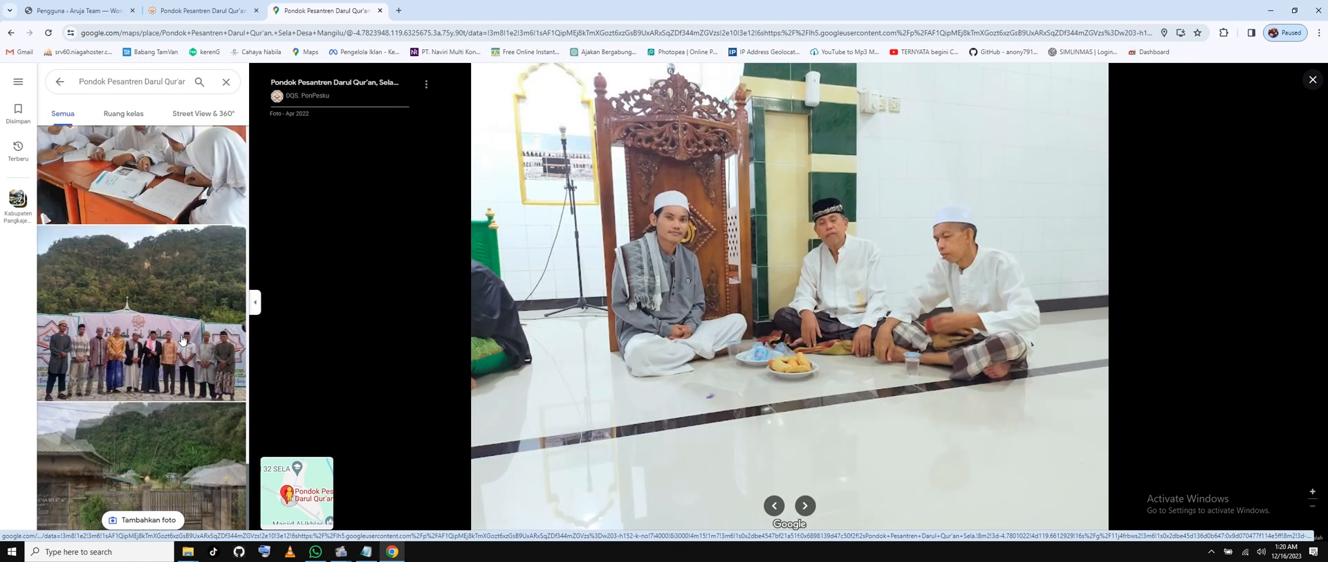
click(158, 458)
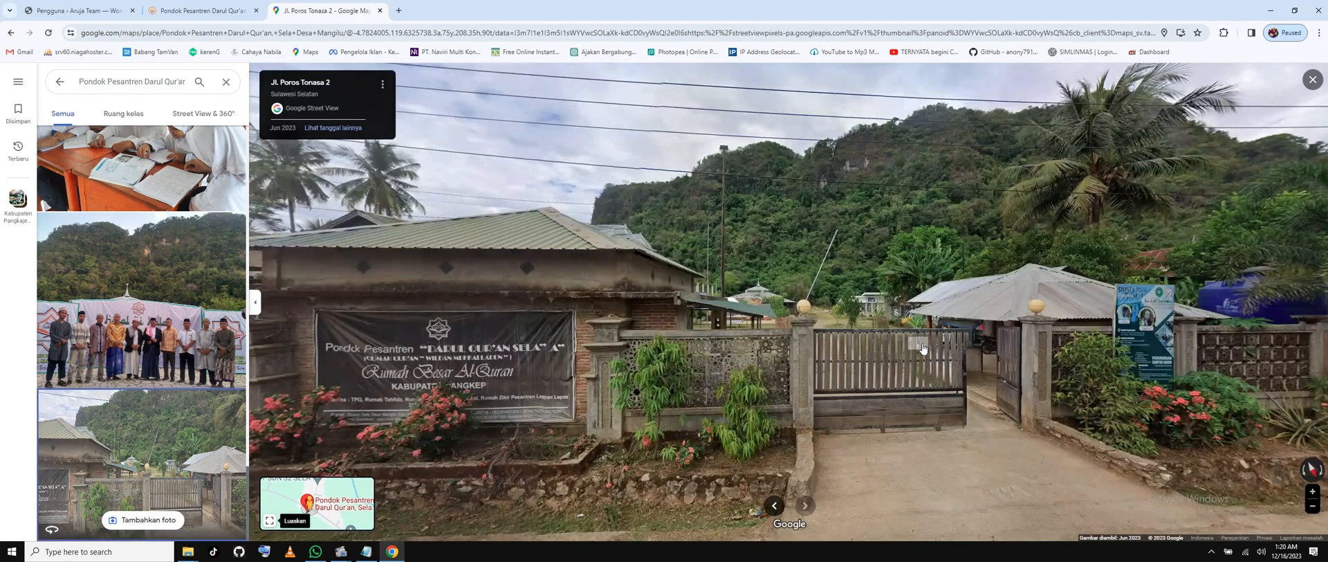
Turn Street View to the gate and zoom in on the mosque and grounds behind the fence.
drag(916, 284, 1076, 211)
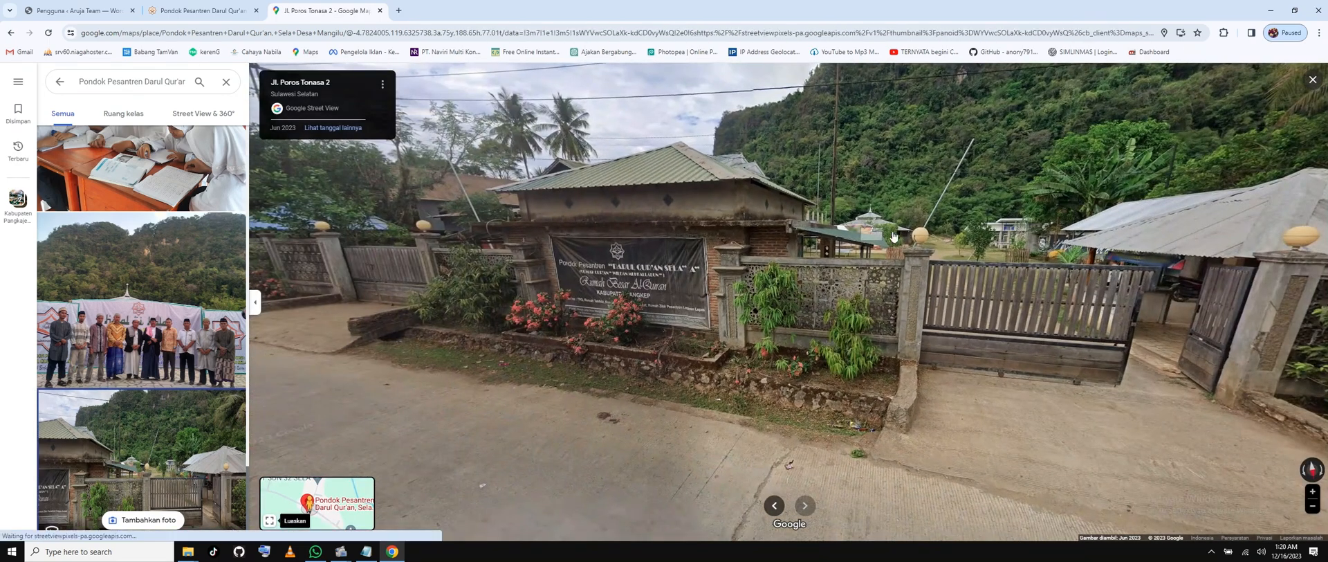
double_click(892, 236)
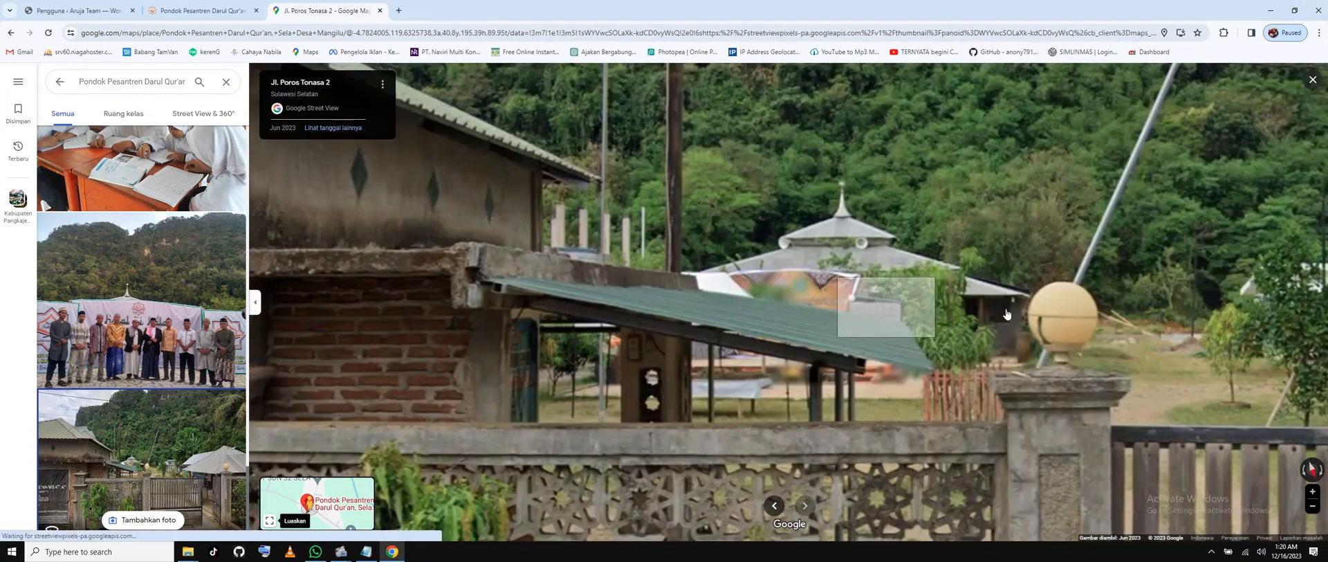
double_click(1008, 314)
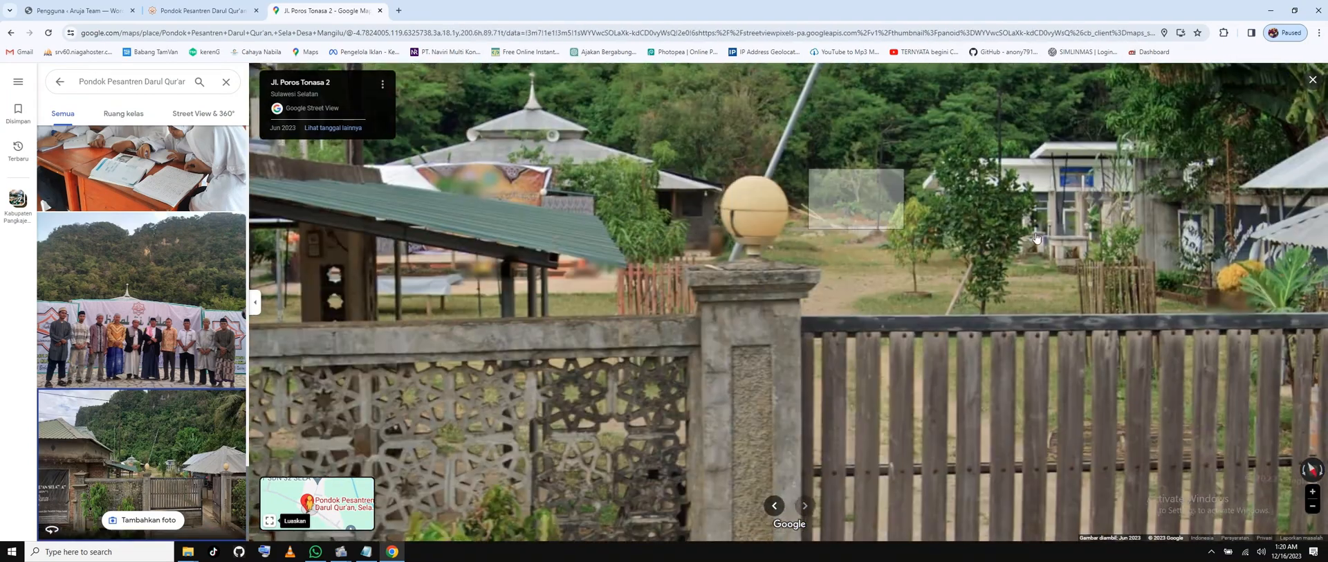
drag(1037, 237, 1185, 214)
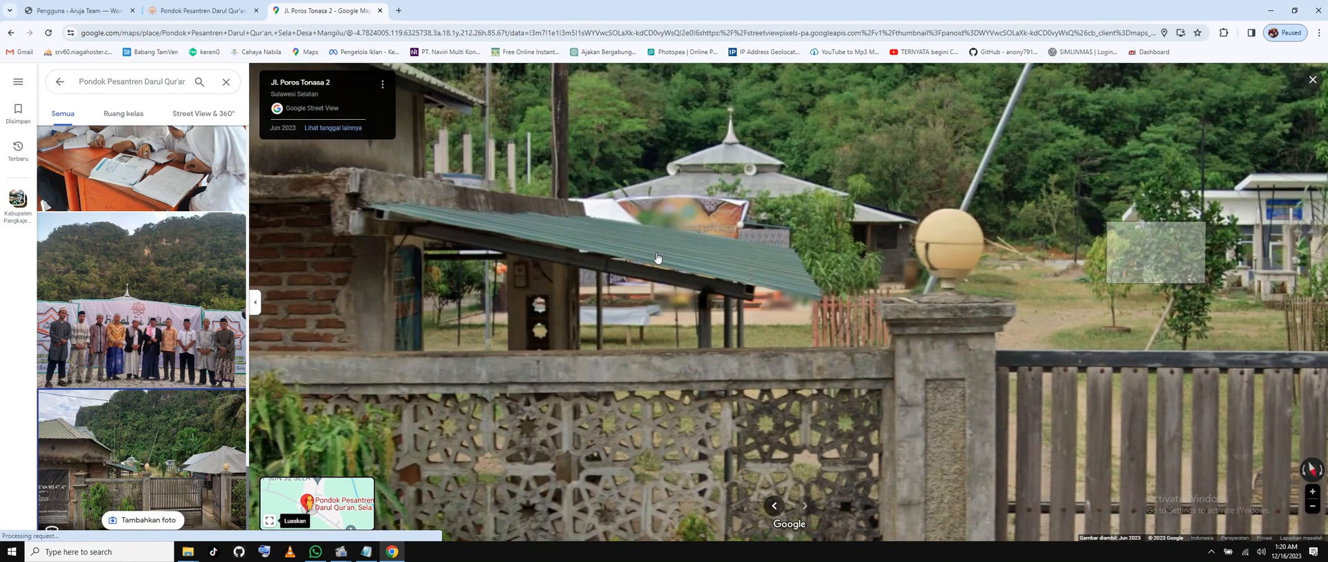
drag(657, 258, 730, 309)
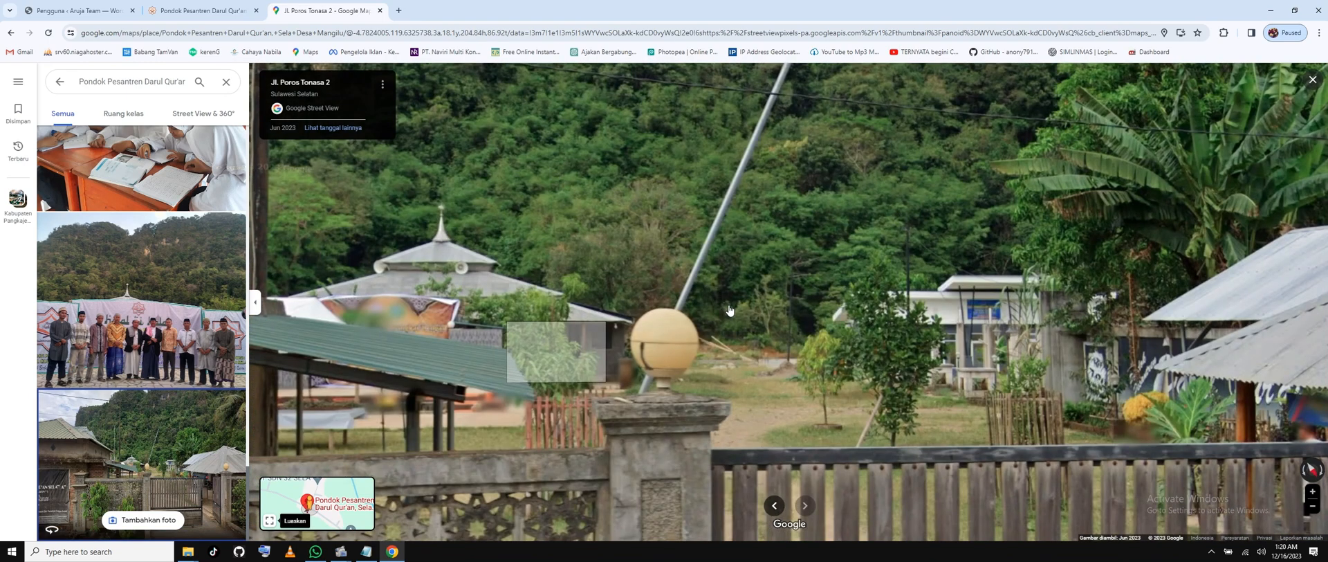
scroll(526, 363, down, 2)
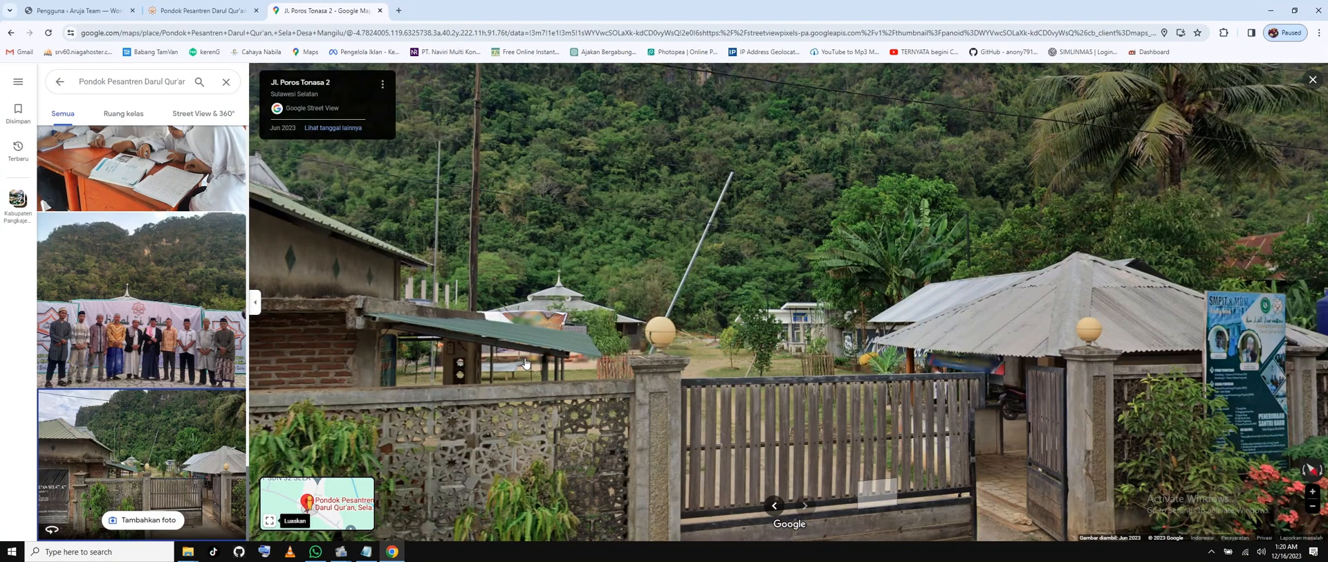
drag(526, 363, 675, 243)
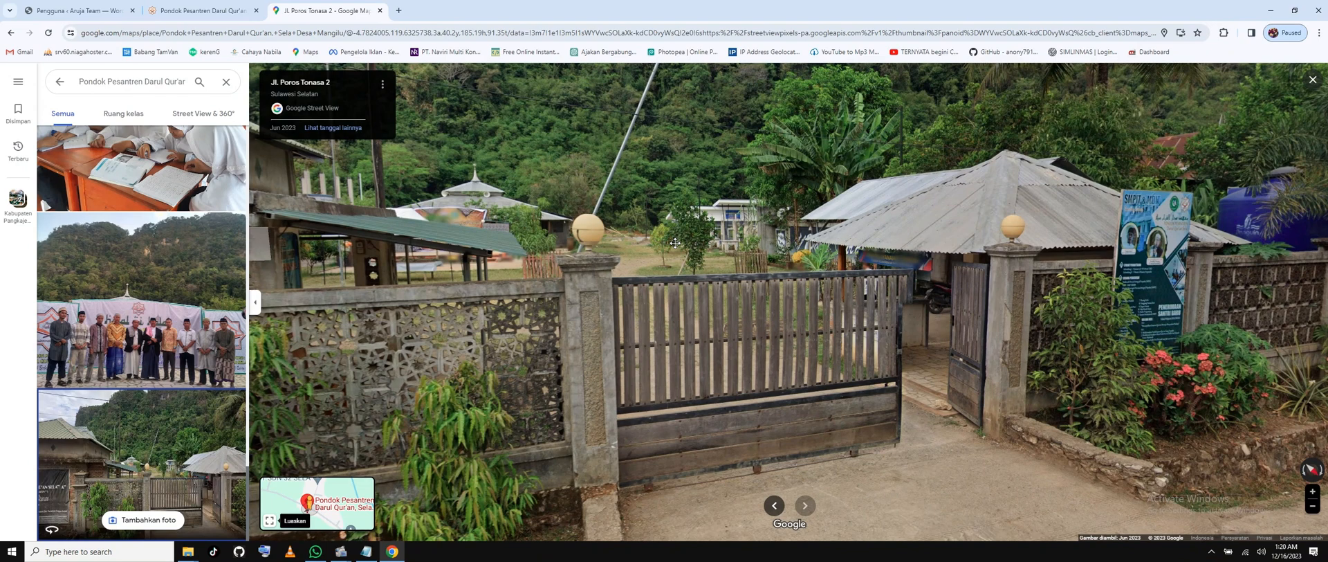
Move forward to the closer panorama beside the school signboard.
click(675, 243)
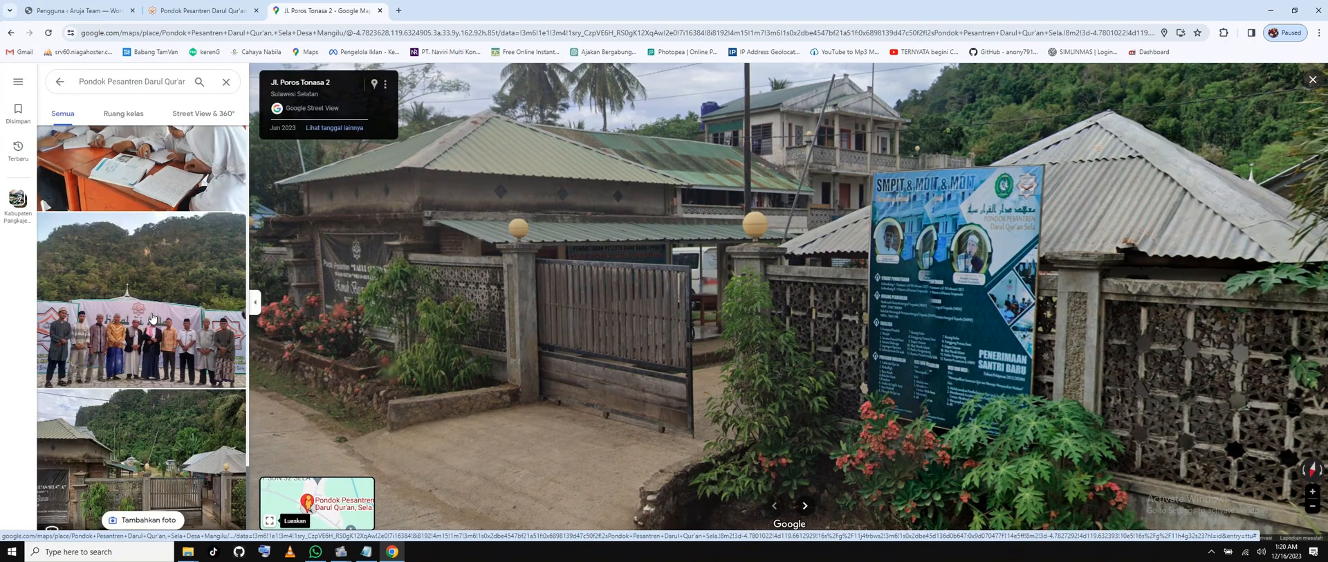
mouse_move(315, 551)
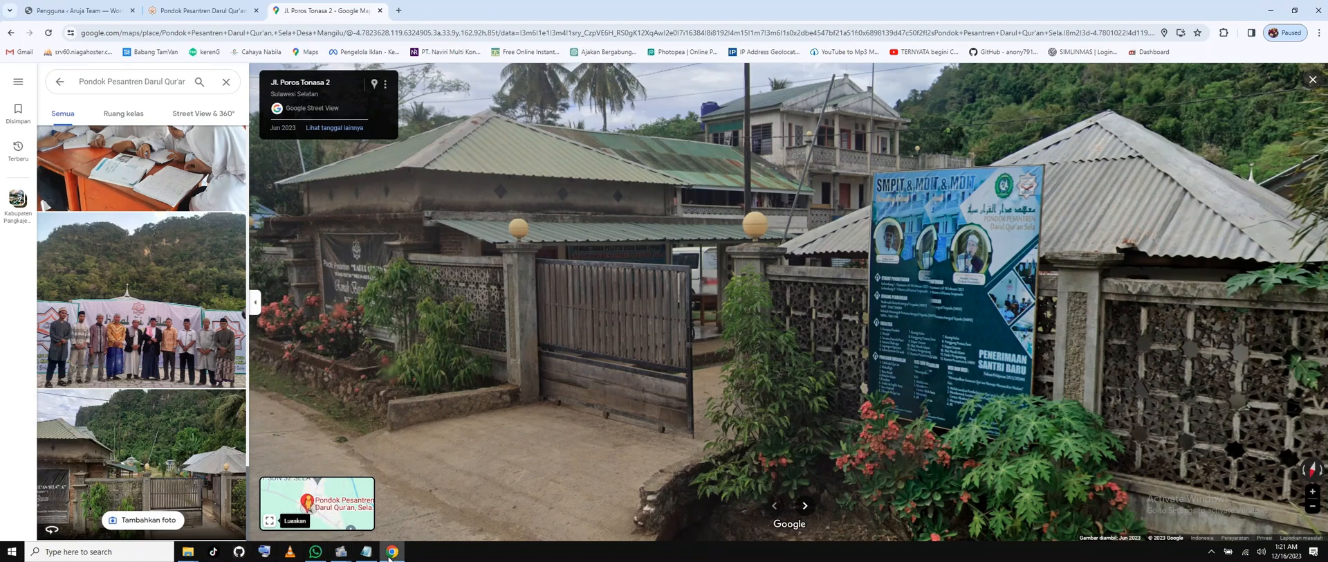
mouse_move(390, 557)
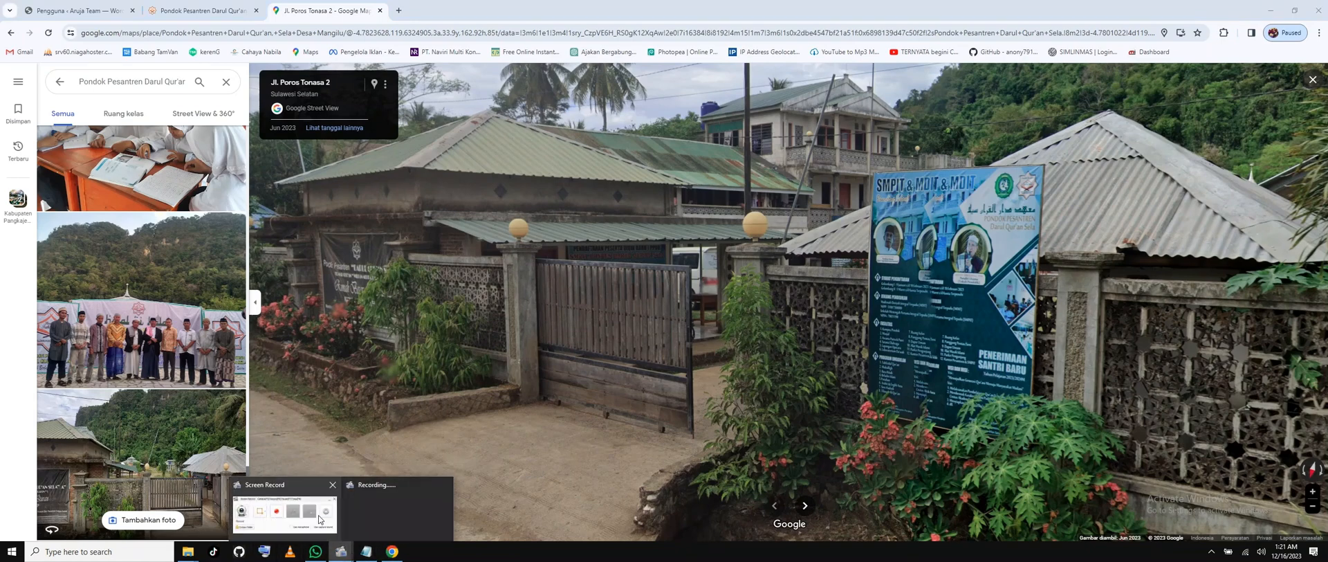